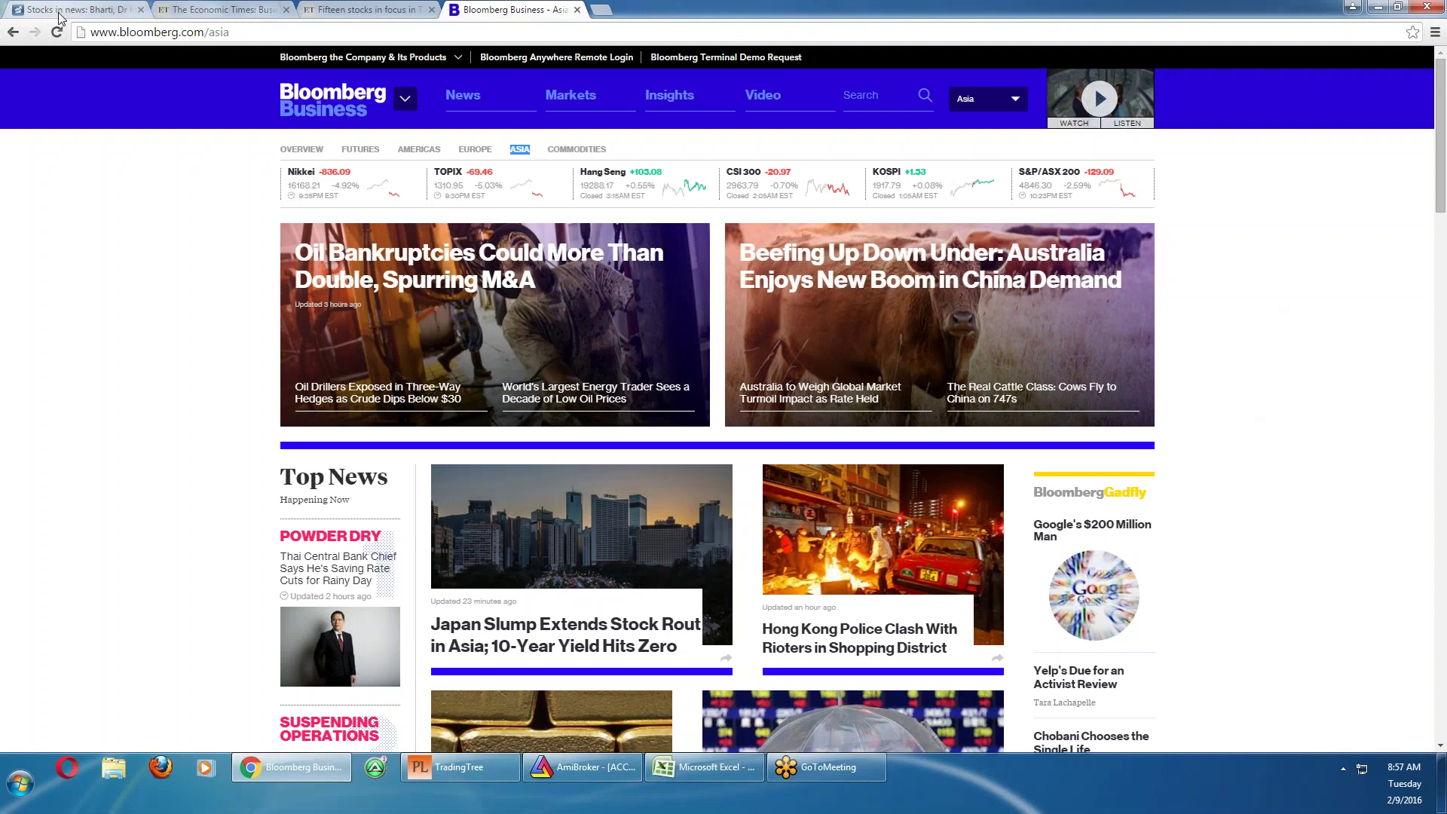
# Open the Moneycontrol stocks-in-news article, switch to Excel and look over the NIFTY, BANKNIFTY, SBIN and BANKBARODA blocks of the watch list
pyautogui.click(60, 15)
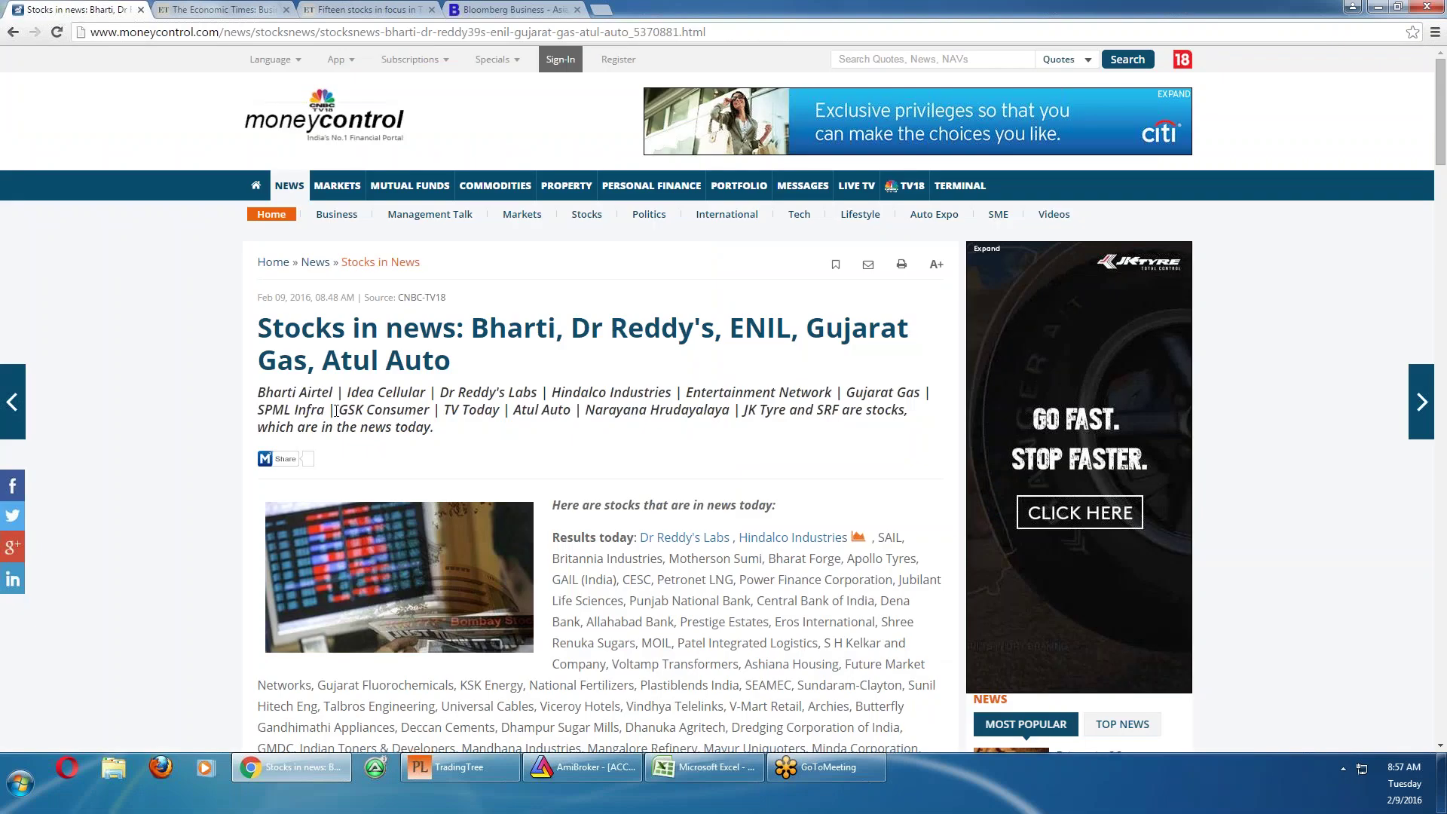
pyautogui.click(684, 776)
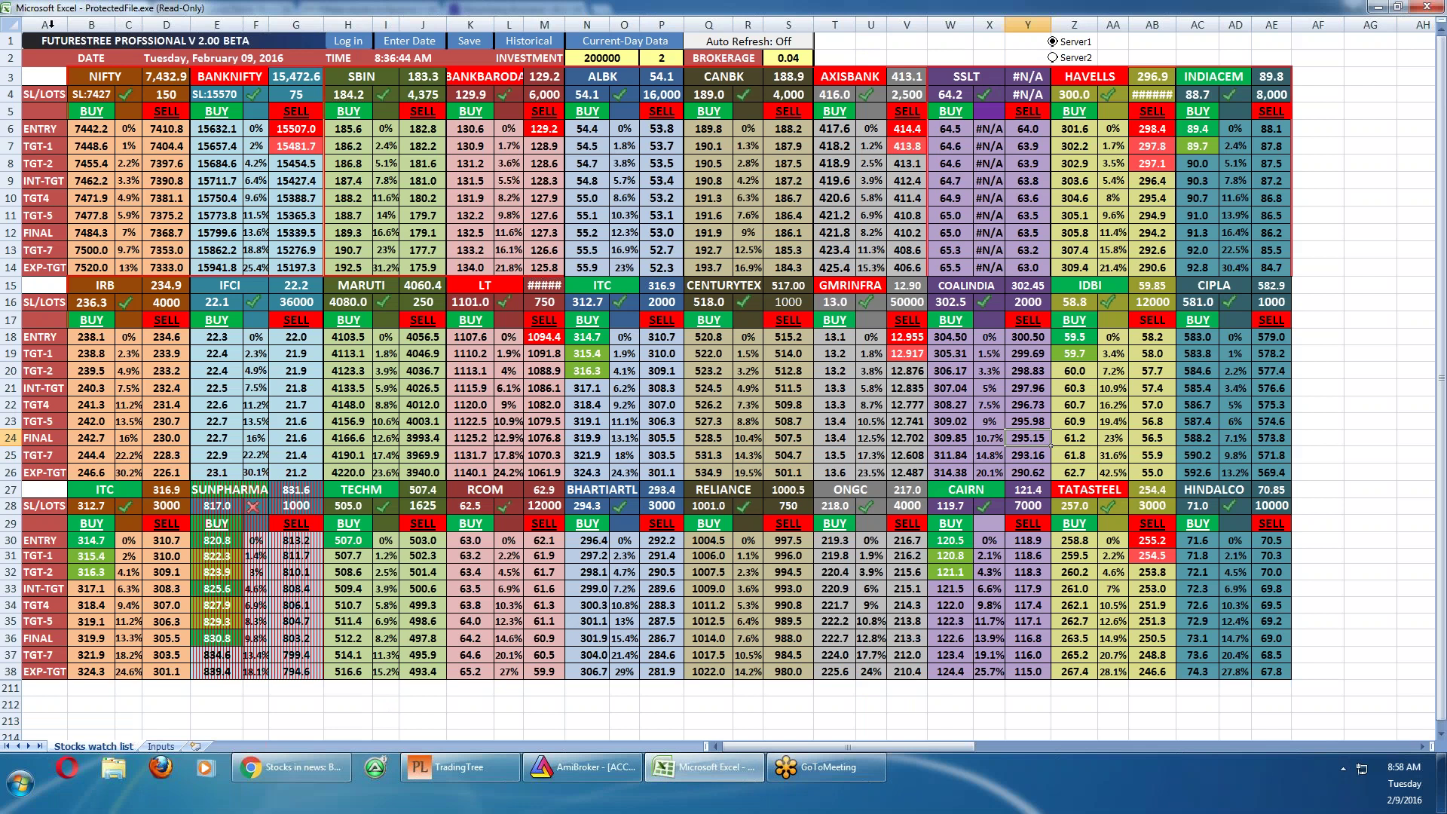
pyautogui.click(109, 73)
pyautogui.click(209, 76)
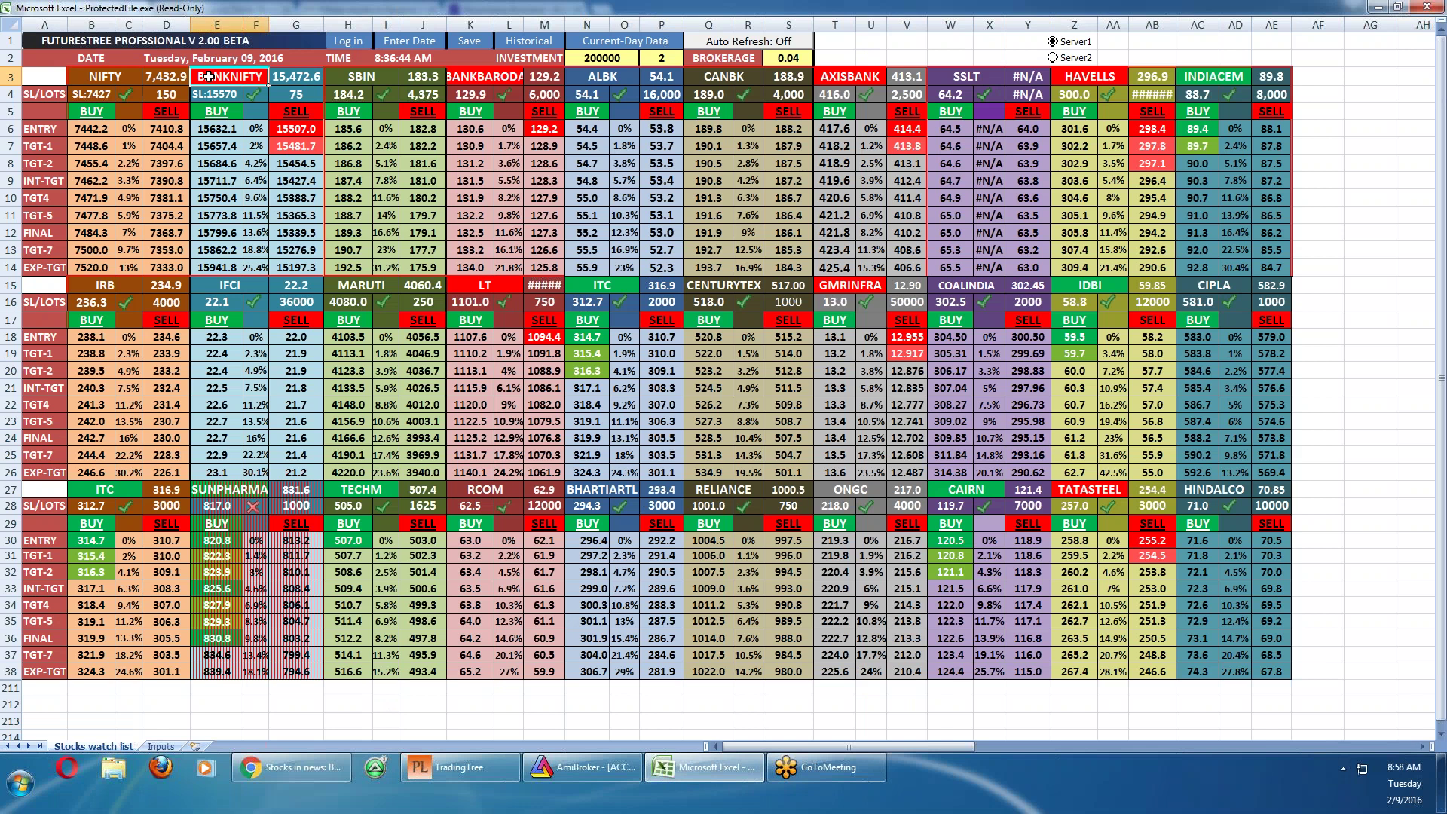
pyautogui.click(381, 84)
pyautogui.click(498, 81)
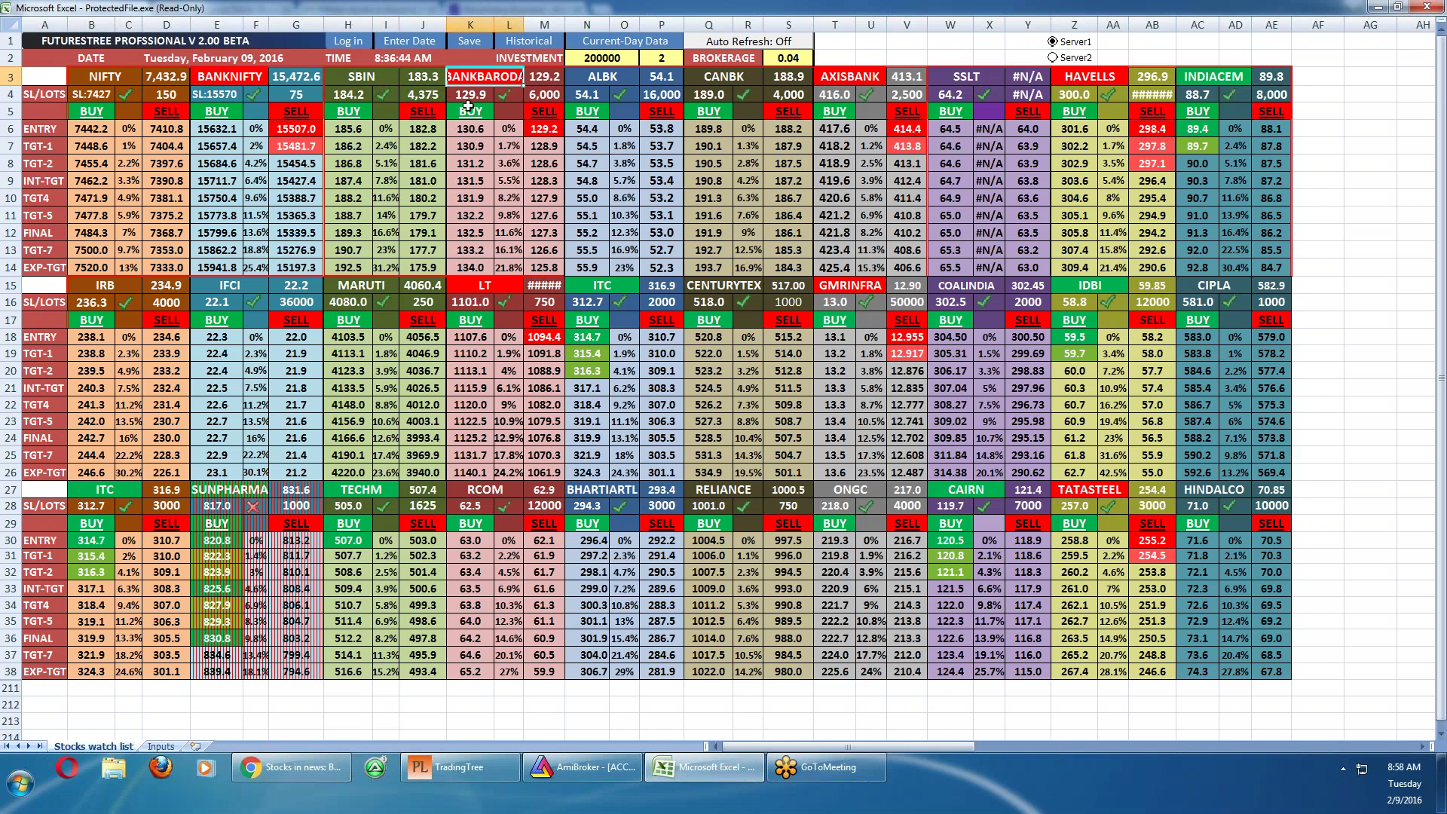
# Enter 08-feb-2016 as the previous working day for the stock watch list
pyautogui.click(418, 48)
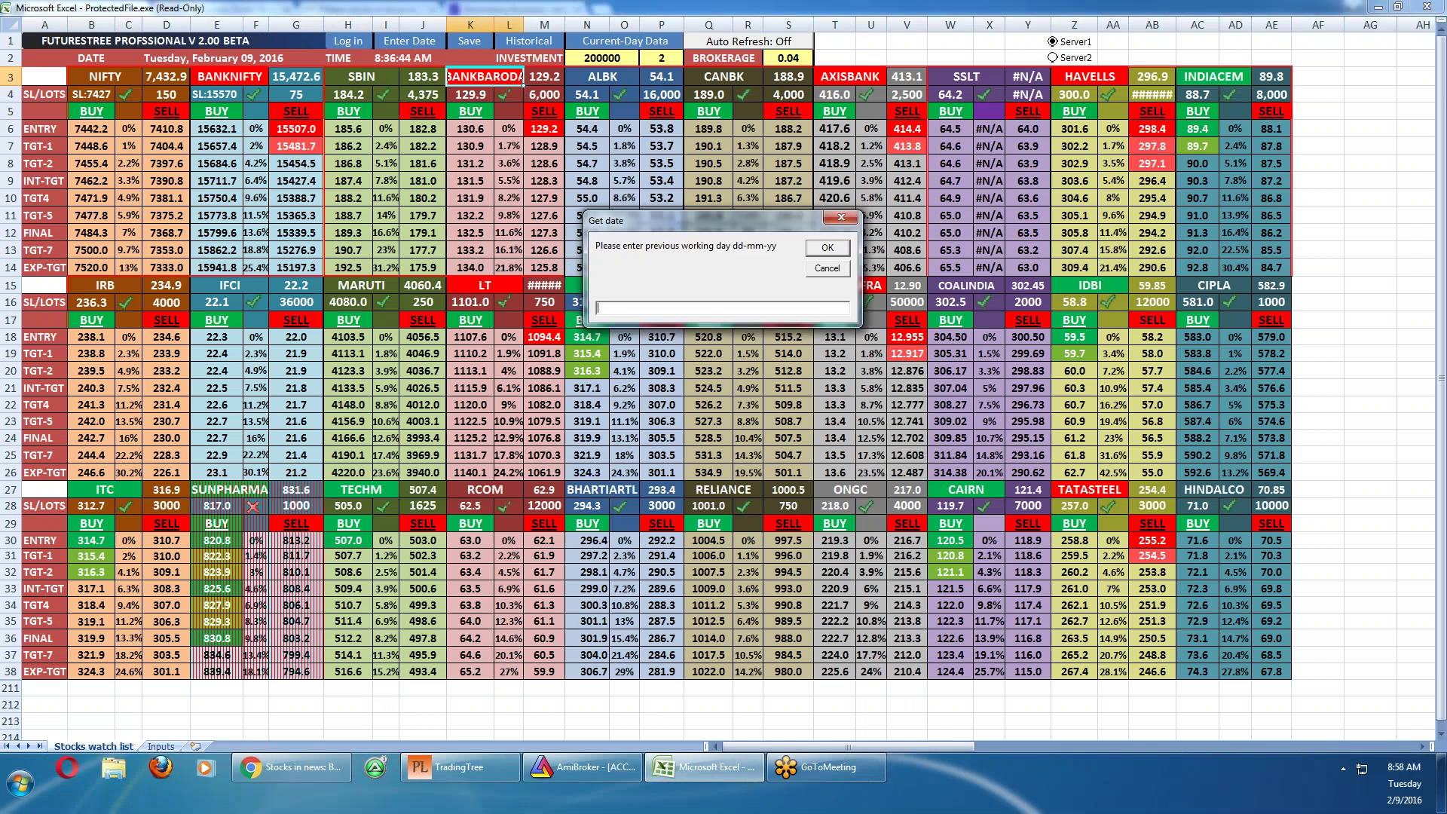
pyautogui.write('08-feb-2016')
pyautogui.click(828, 249)
pyautogui.click(544, 181)
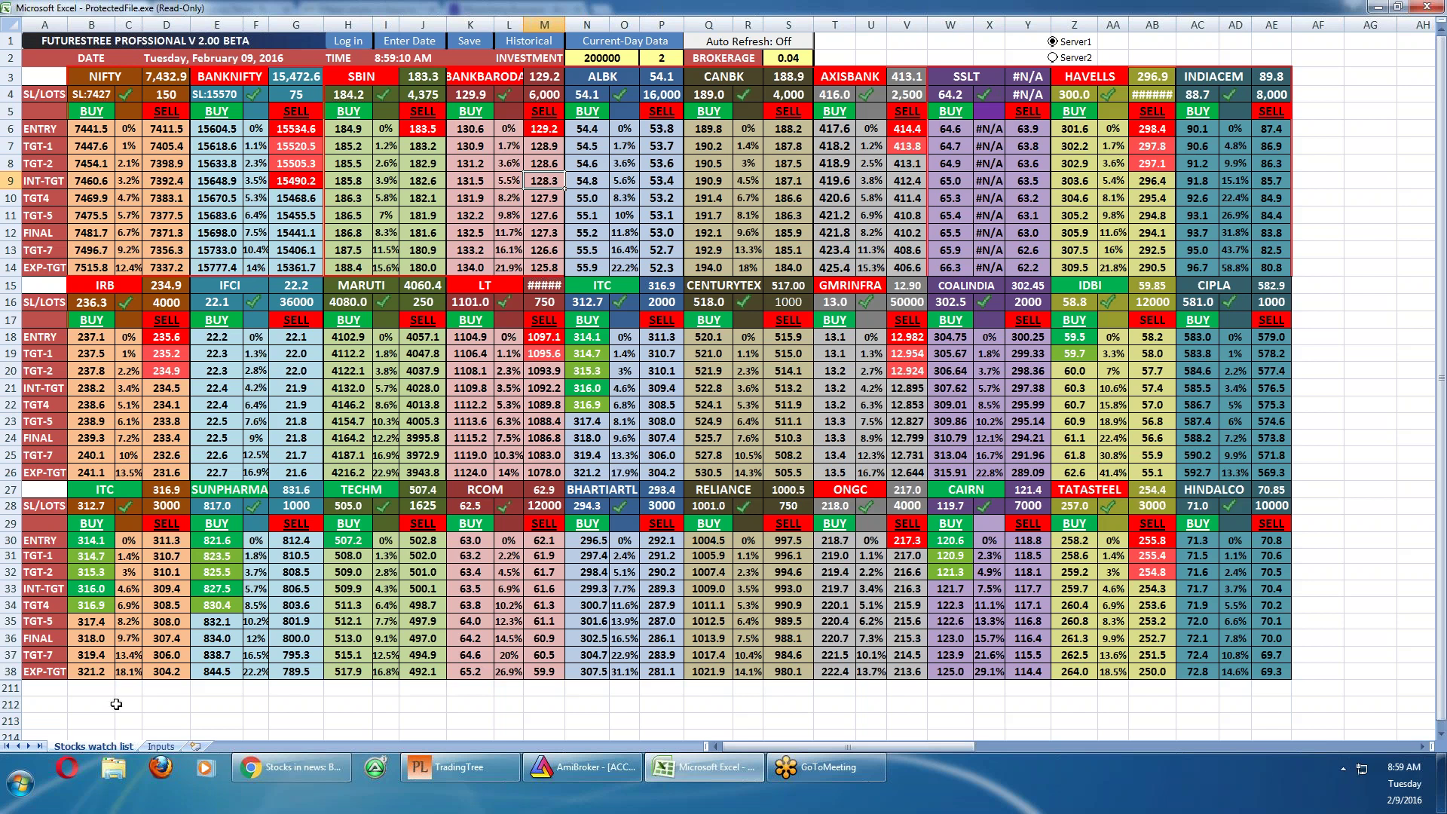
# Switch to Chrome and review the companies in the Moneycontrol stocks-in-news article, from the headline summary to the list of results due today
pyautogui.click(292, 775)
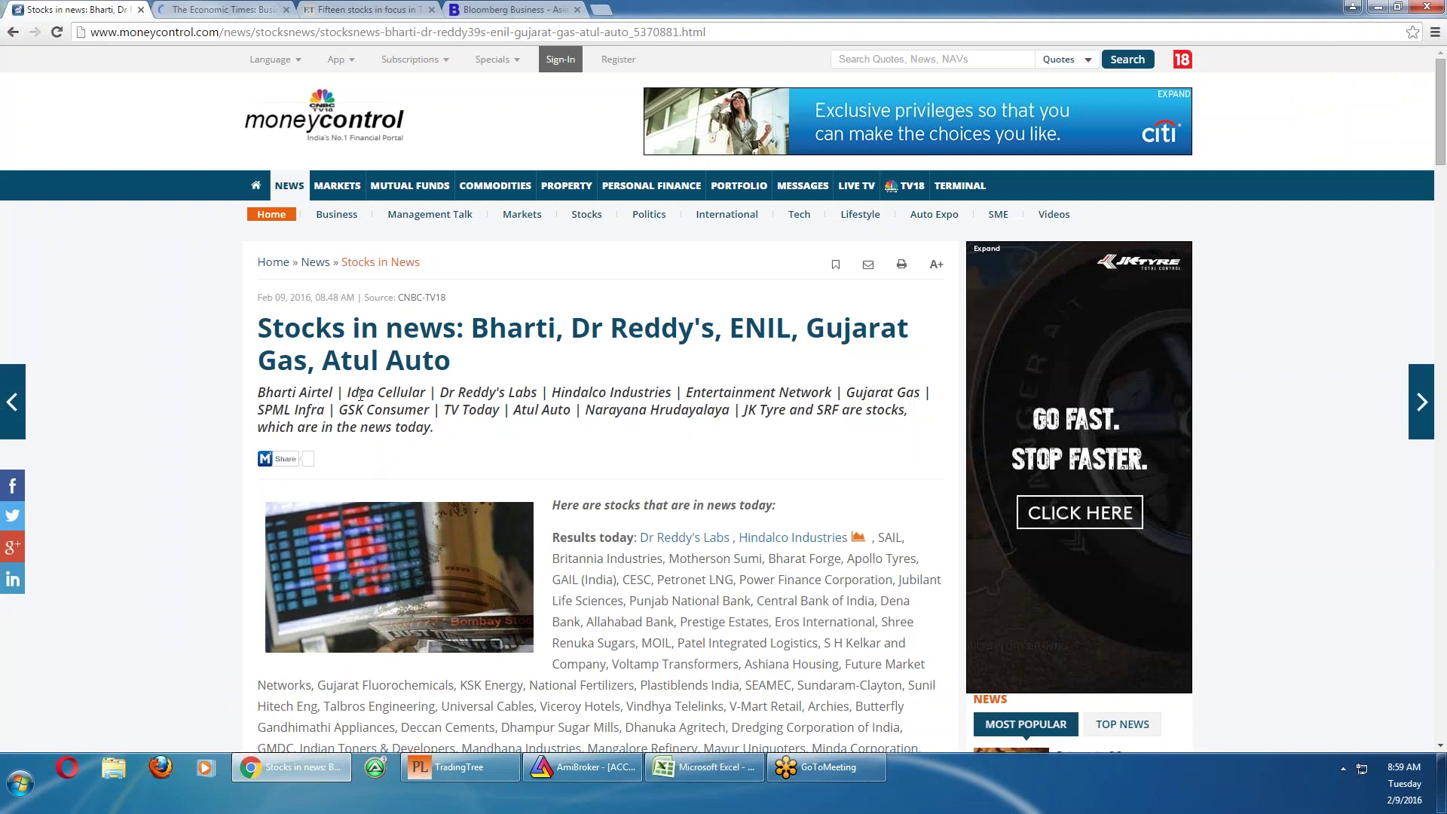
pyautogui.moveTo(346, 393); pyautogui.dragTo(455, 393)
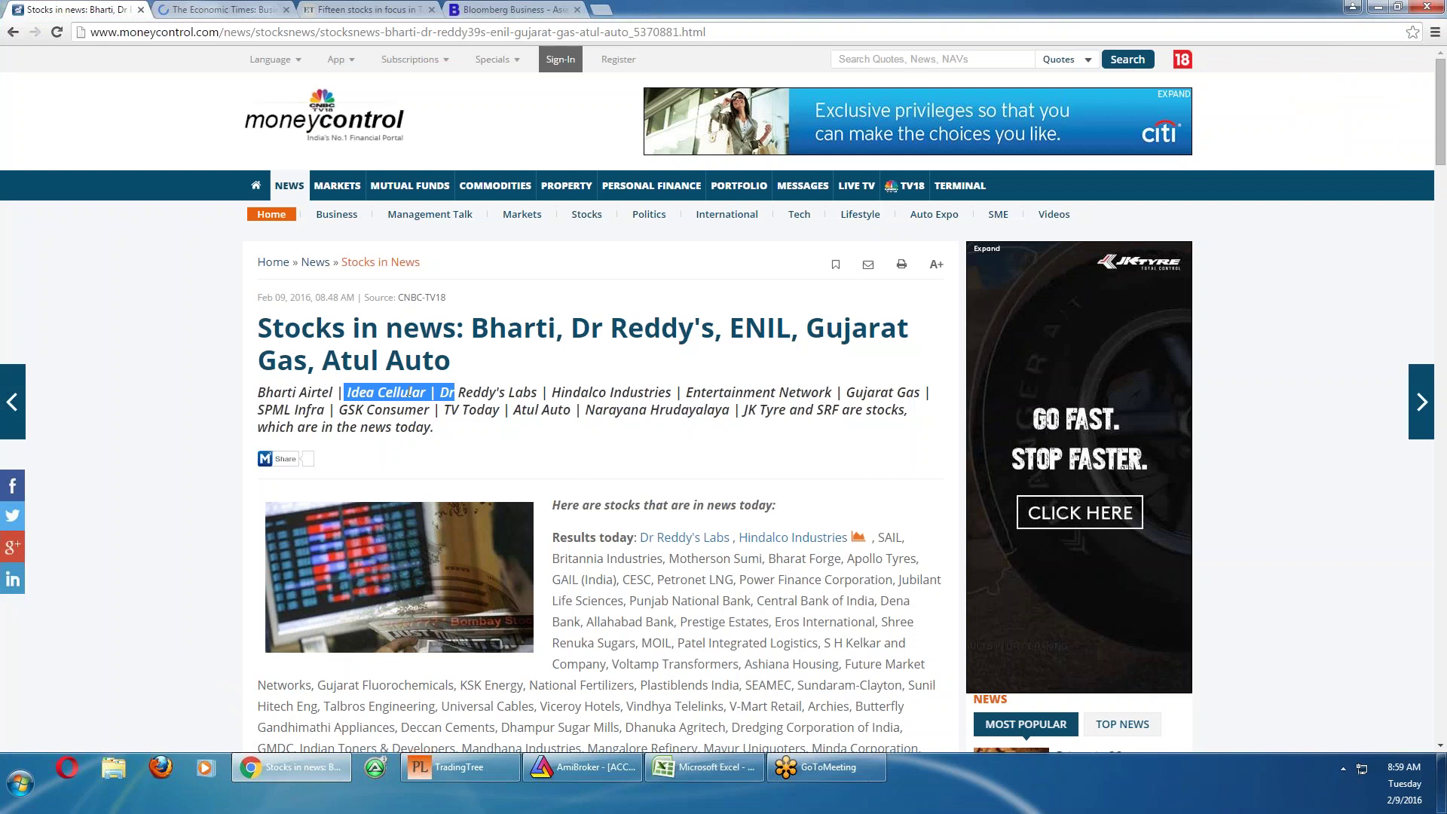
pyautogui.click(355, 10)
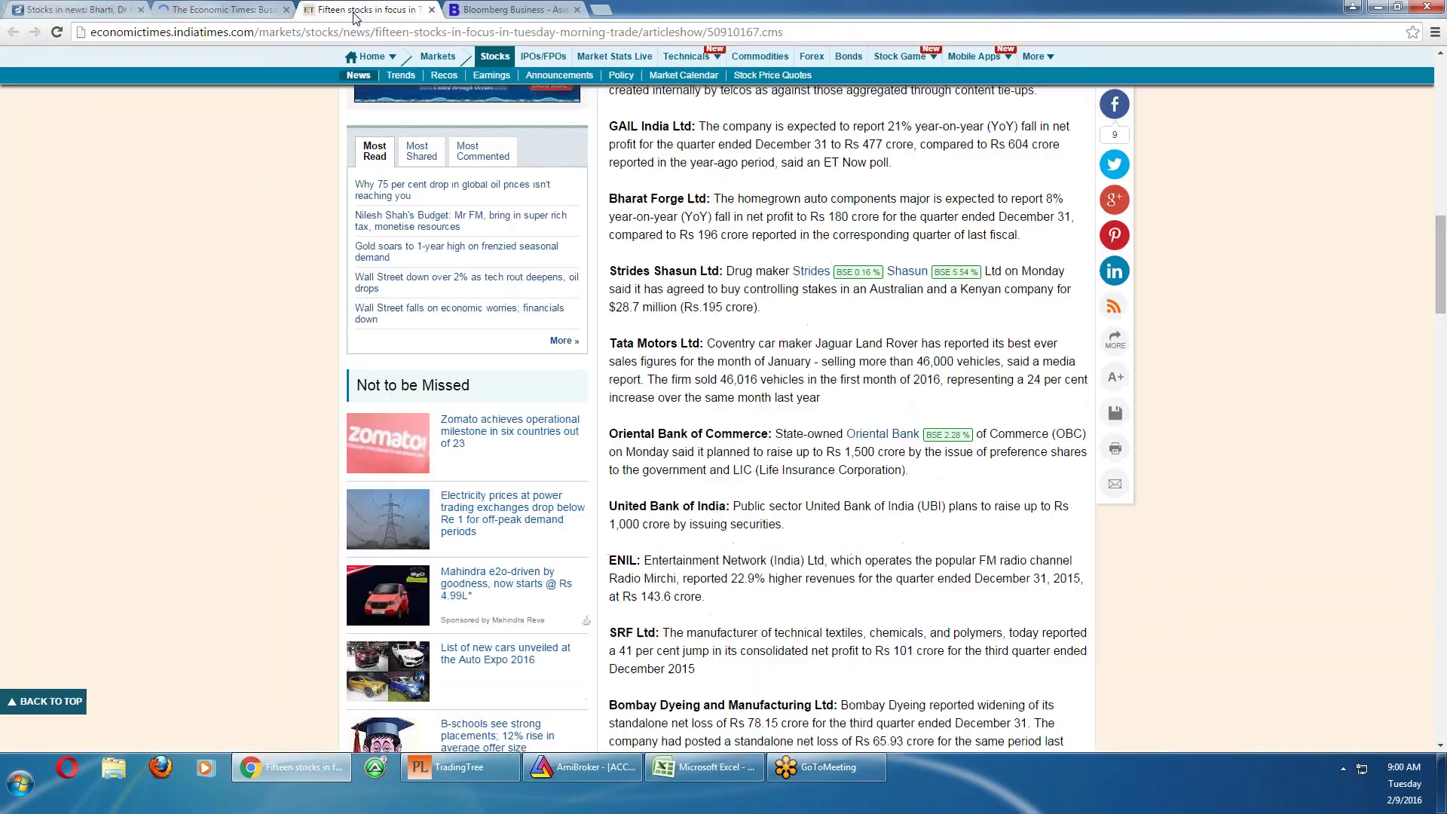
pyautogui.click(113, 11)
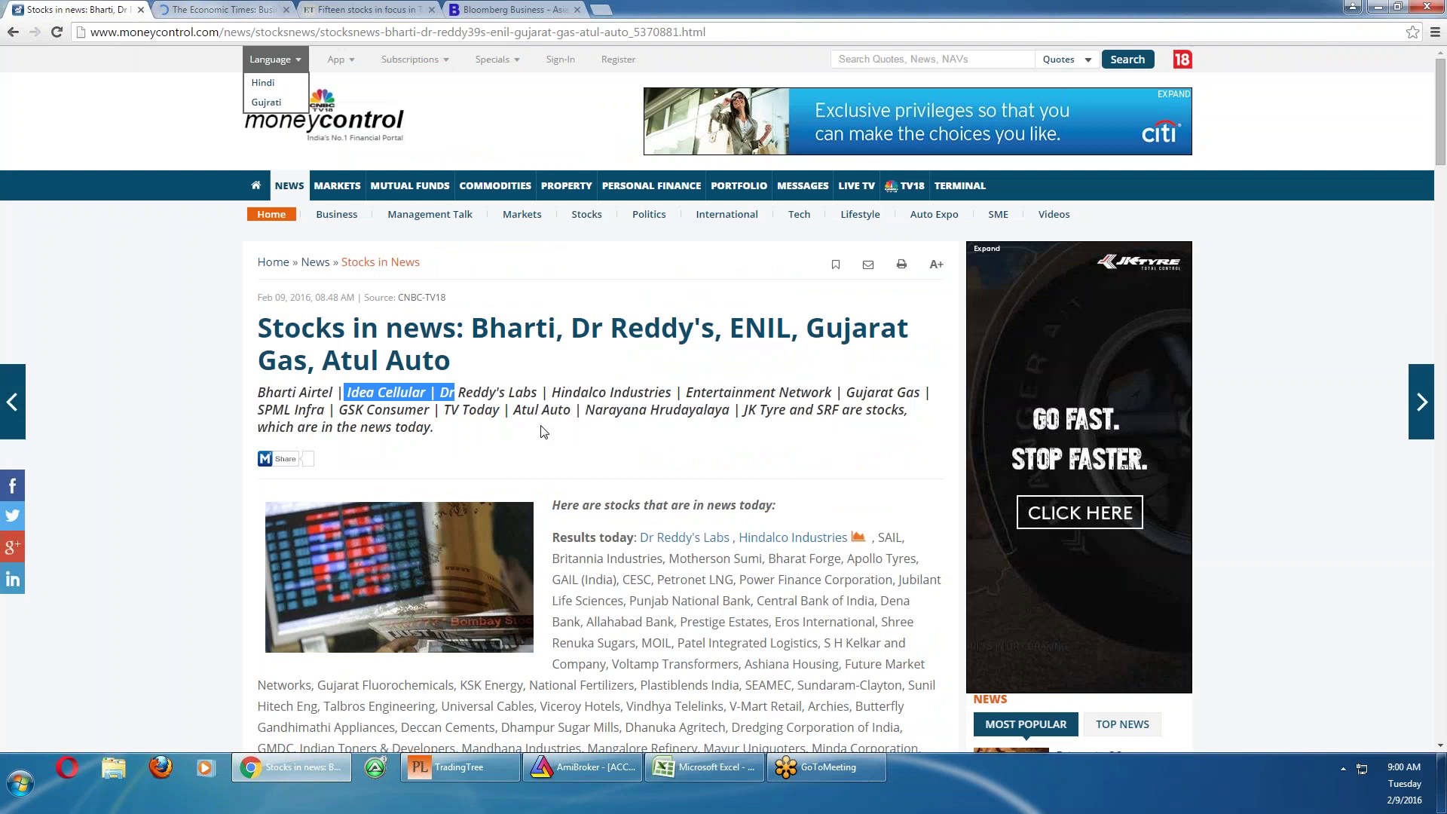
pyautogui.moveTo(527, 409); pyautogui.dragTo(618, 407)
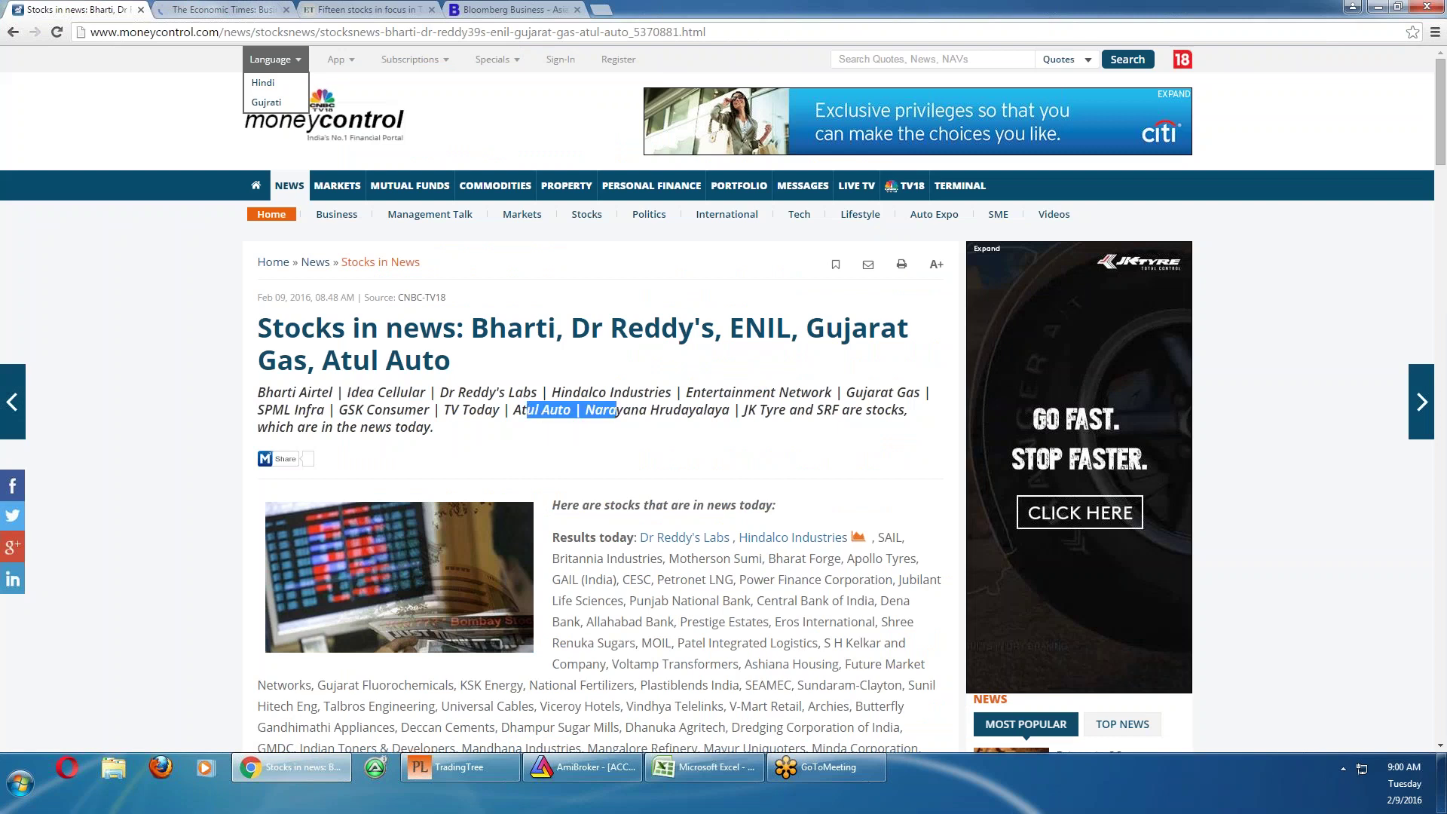
pyautogui.click(717, 771)
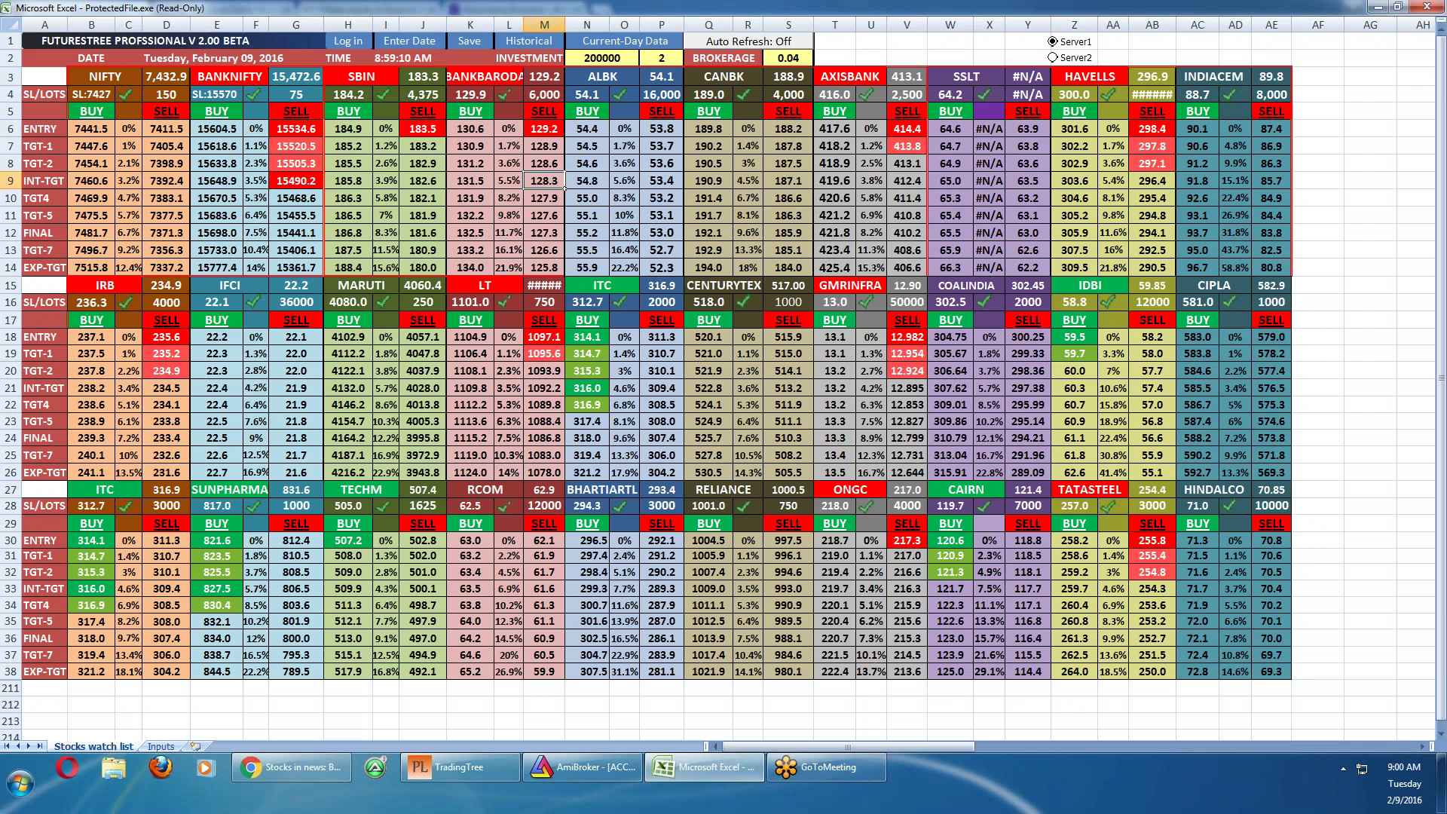
pyautogui.click(302, 776)
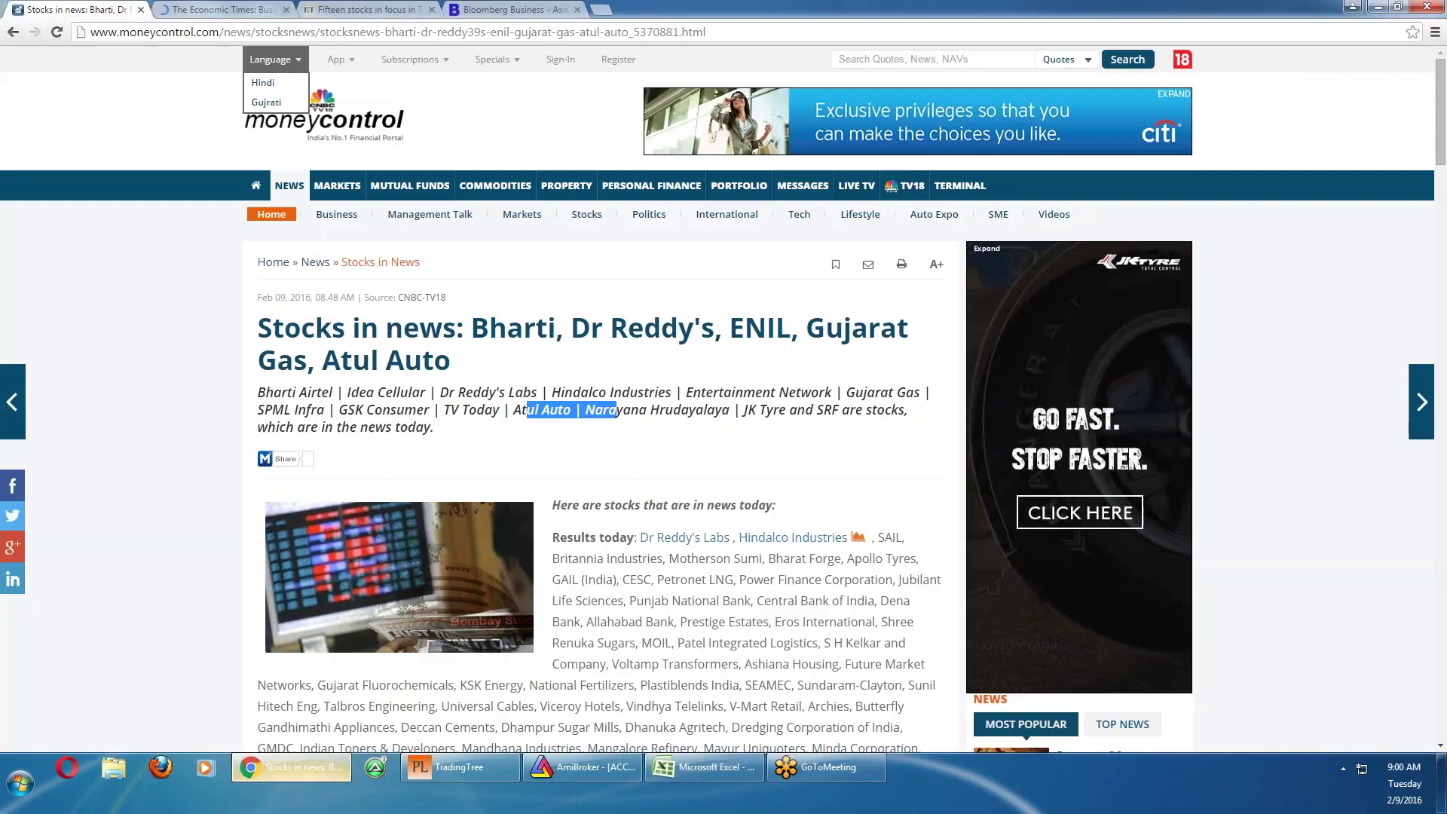
pyautogui.click(362, 408)
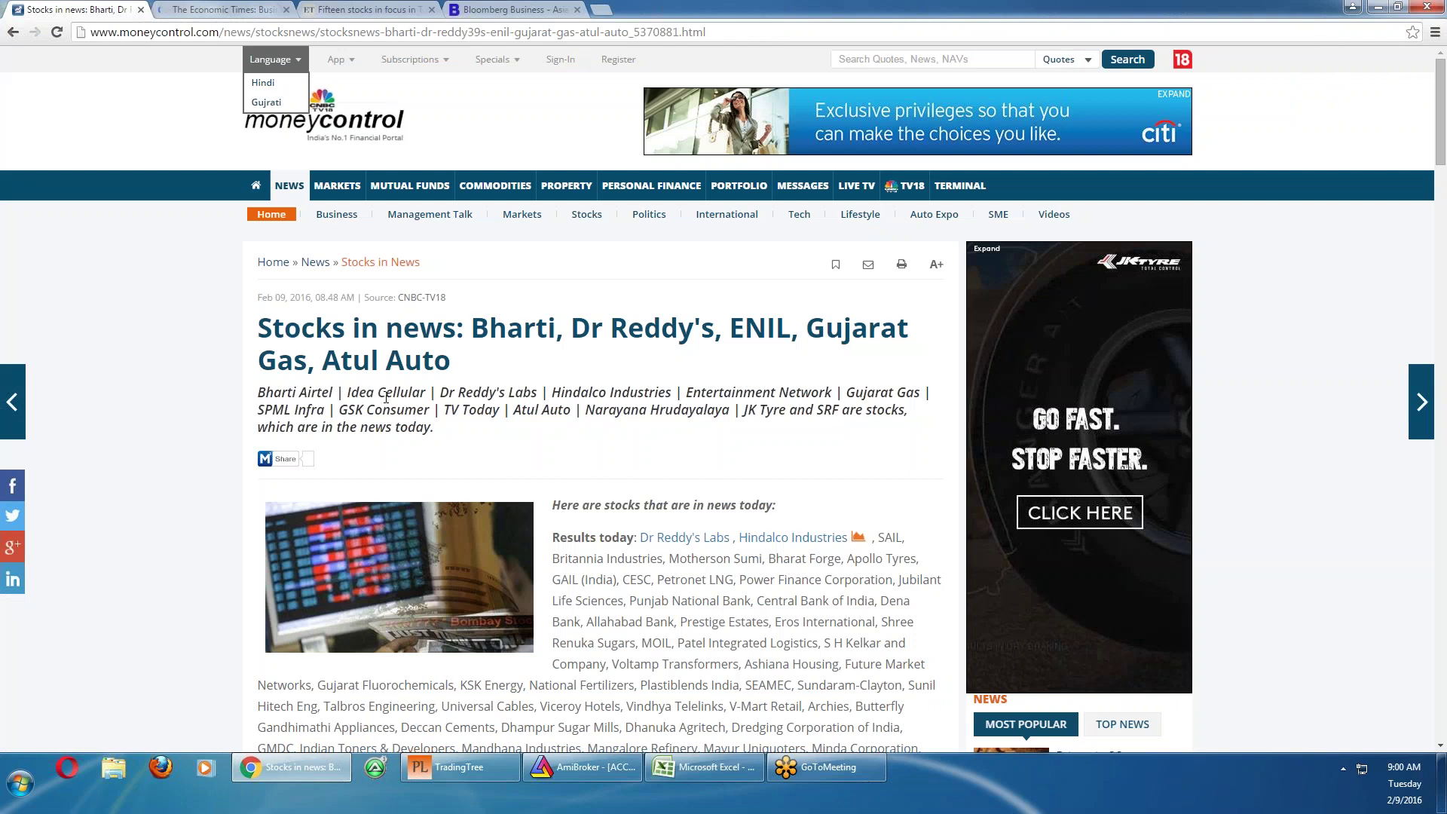
pyautogui.moveTo(431, 395); pyautogui.dragTo(260, 397)
pyautogui.click(491, 395)
pyautogui.scroll(-2, 559, 462)
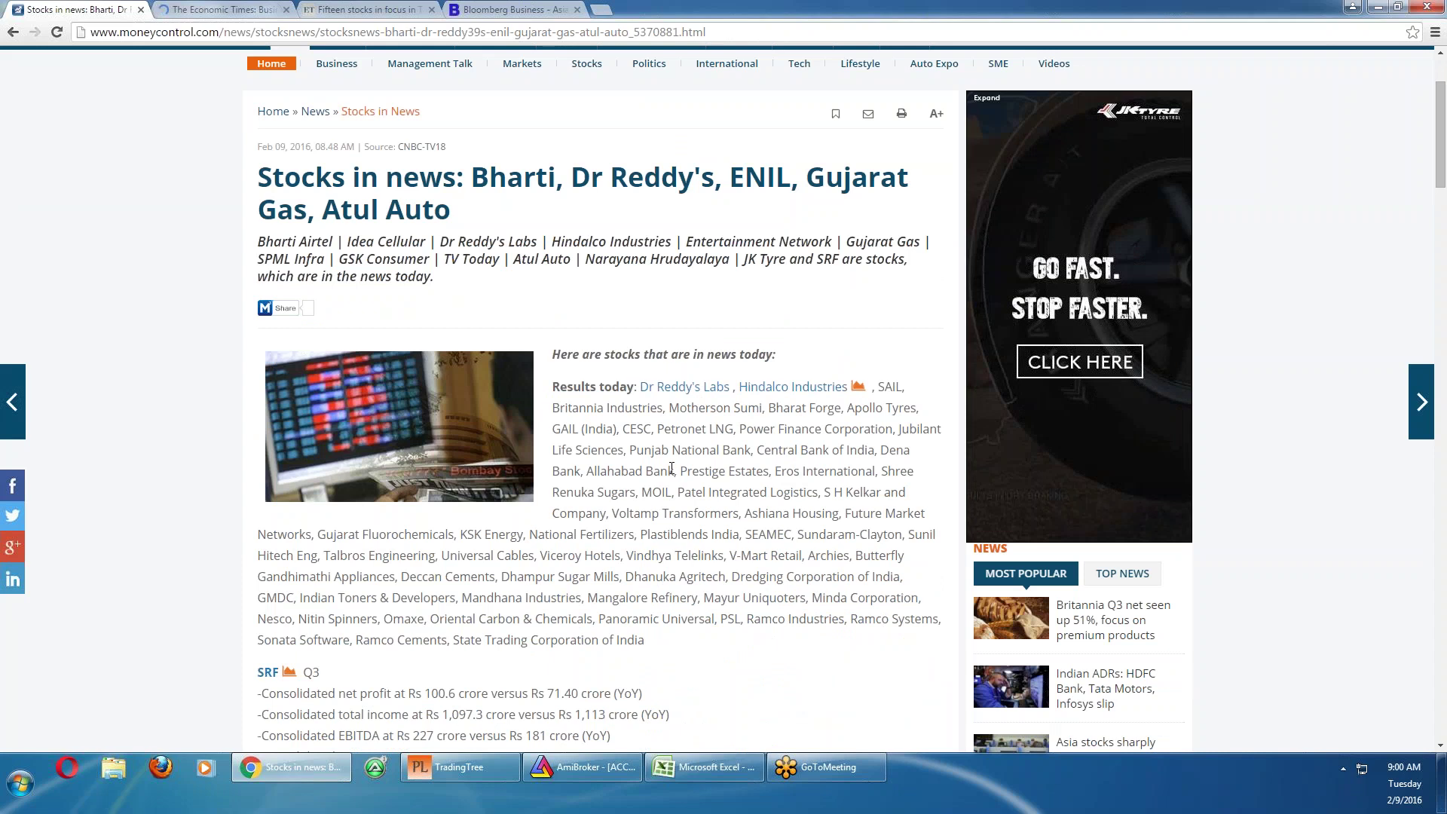
# Read the Economic Times article on fifteen stocks in focus, from the IT and telecom items down to IDFC and JK Tyres
pyautogui.click(362, 9)
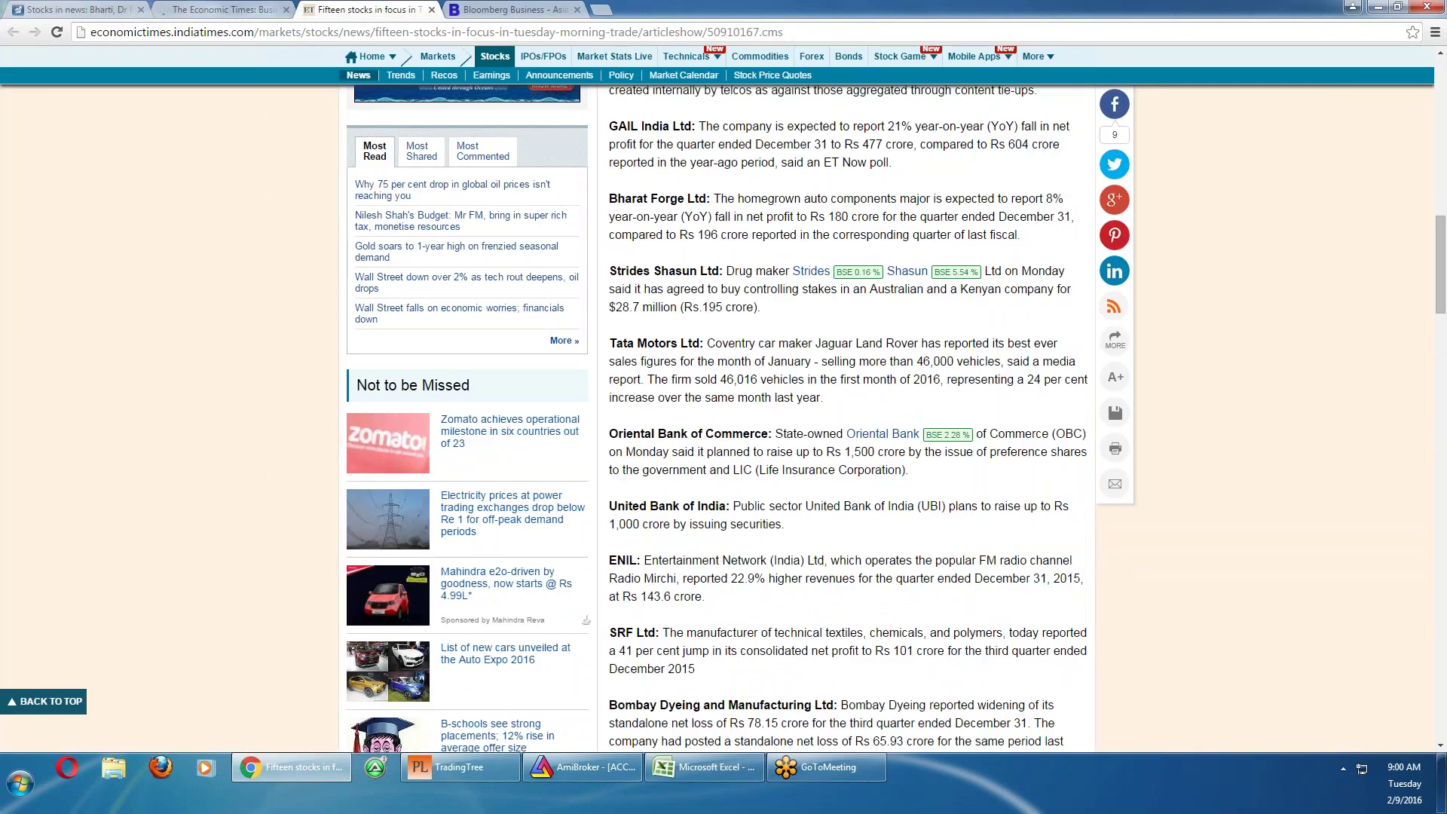
pyautogui.scroll(3, 776, 430)
pyautogui.scroll(2, 730, 373)
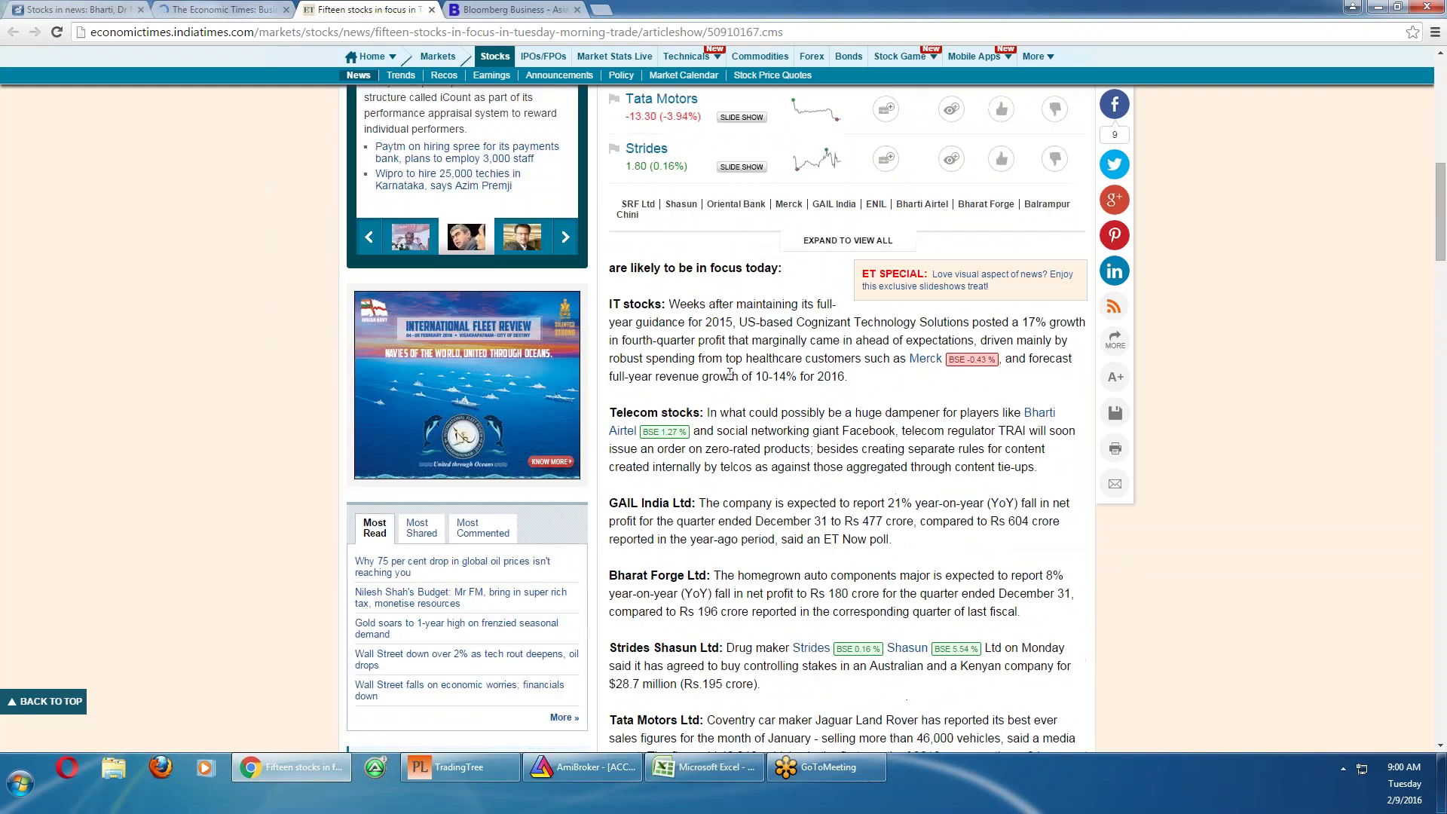
pyautogui.moveTo(631, 309); pyautogui.dragTo(698, 322)
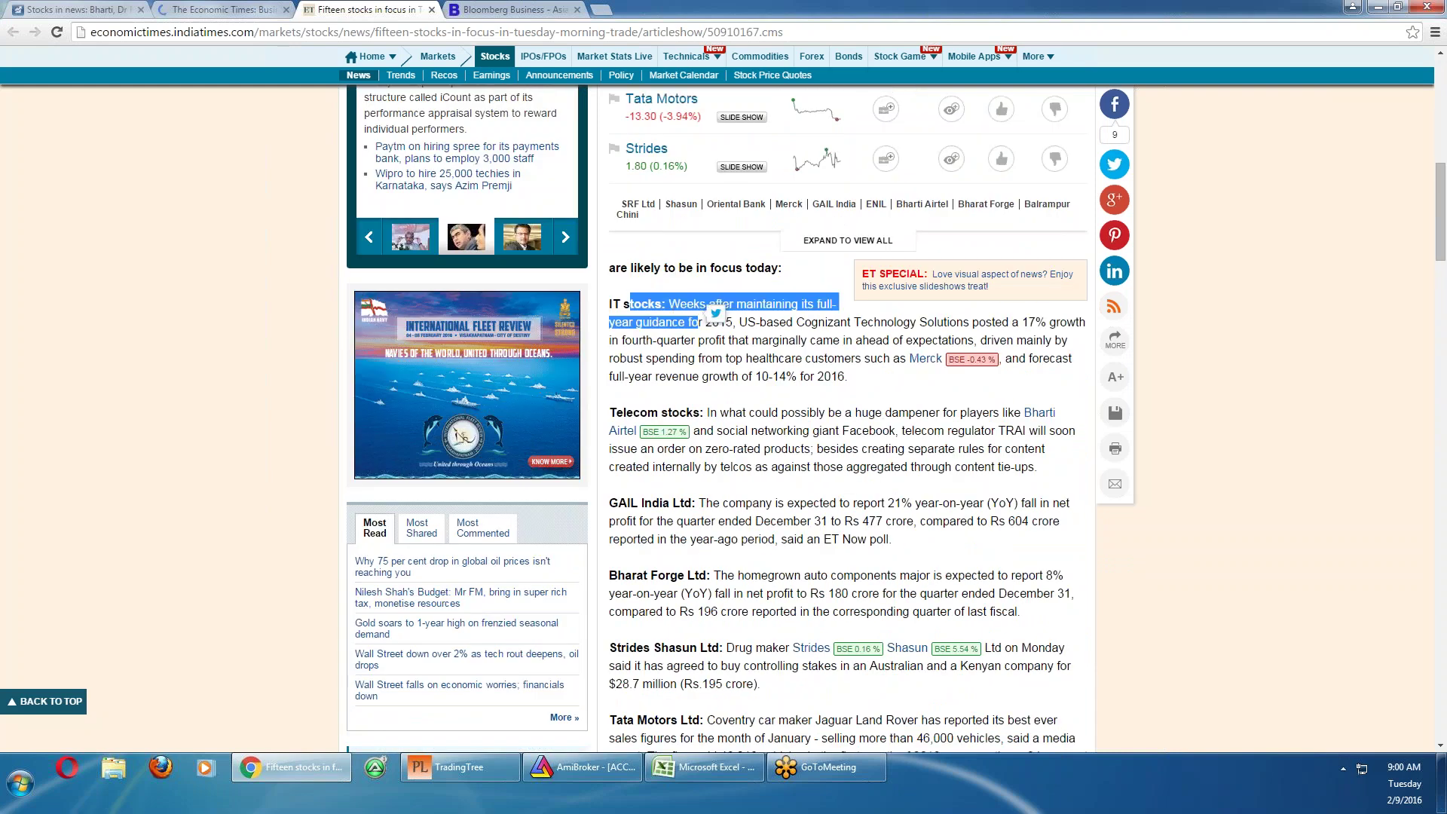
pyautogui.click(801, 323)
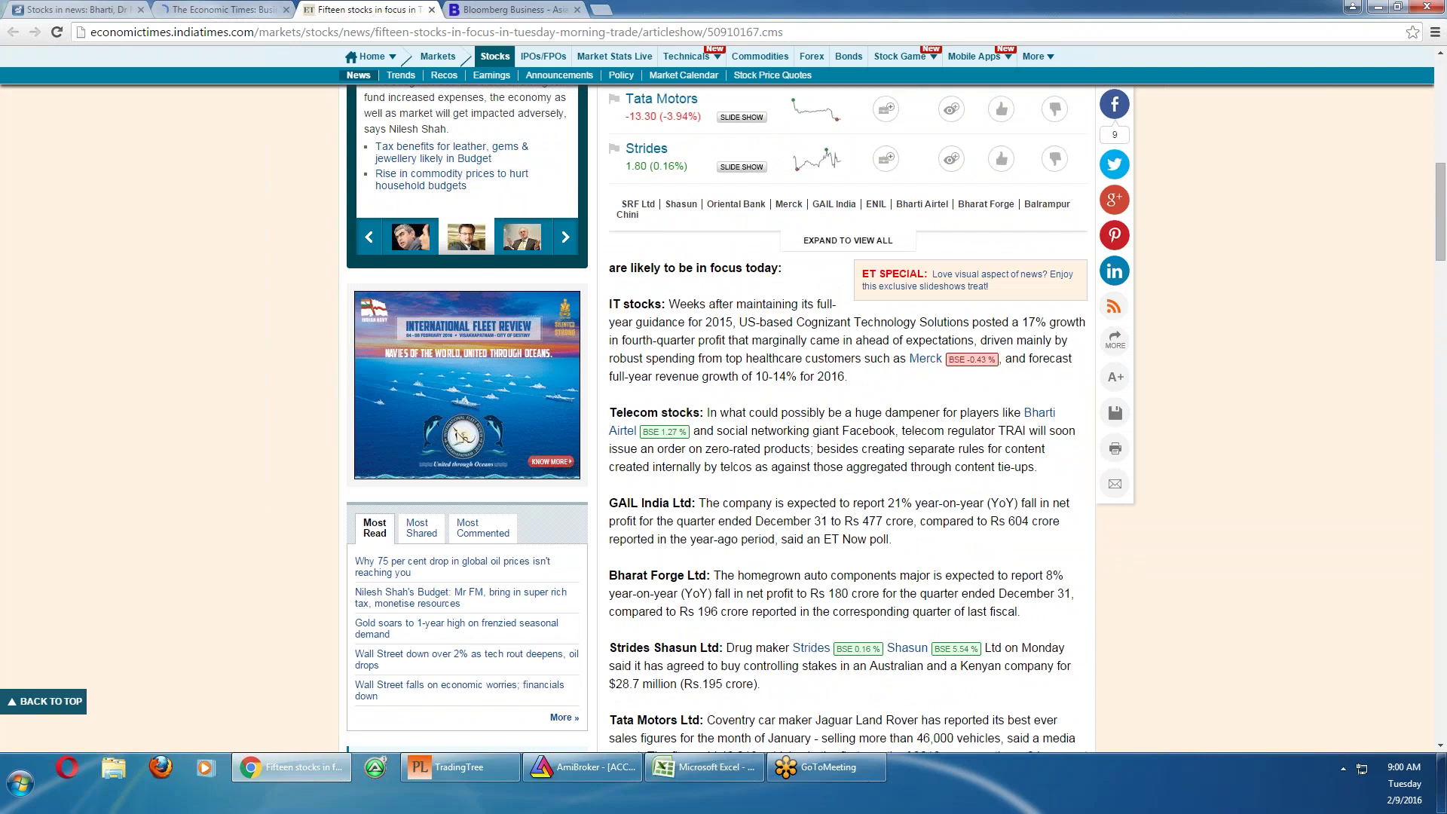
pyautogui.scroll(-2, 746, 384)
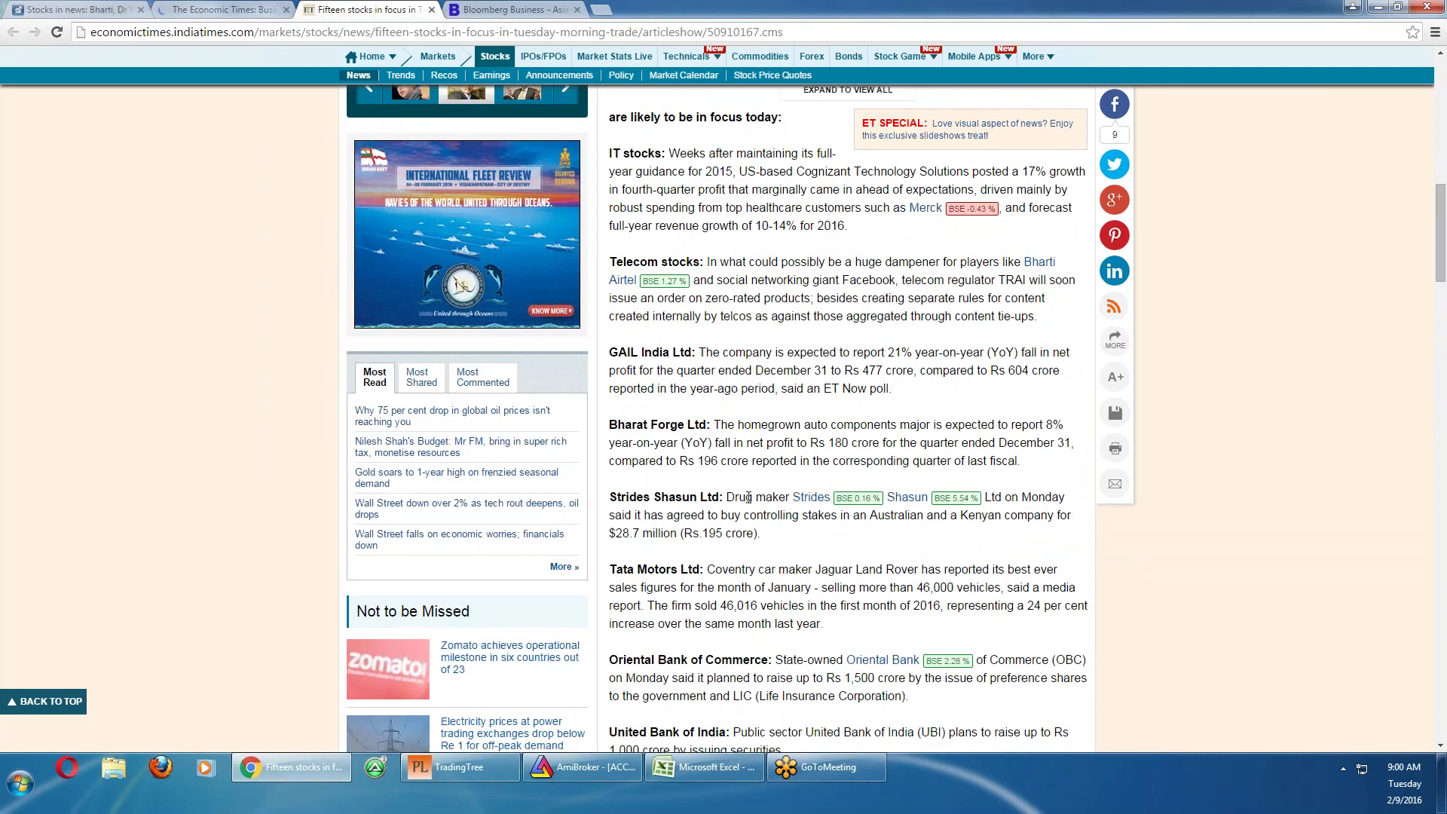
pyautogui.scroll(-2, 749, 530)
pyautogui.scroll(-1, 767, 509)
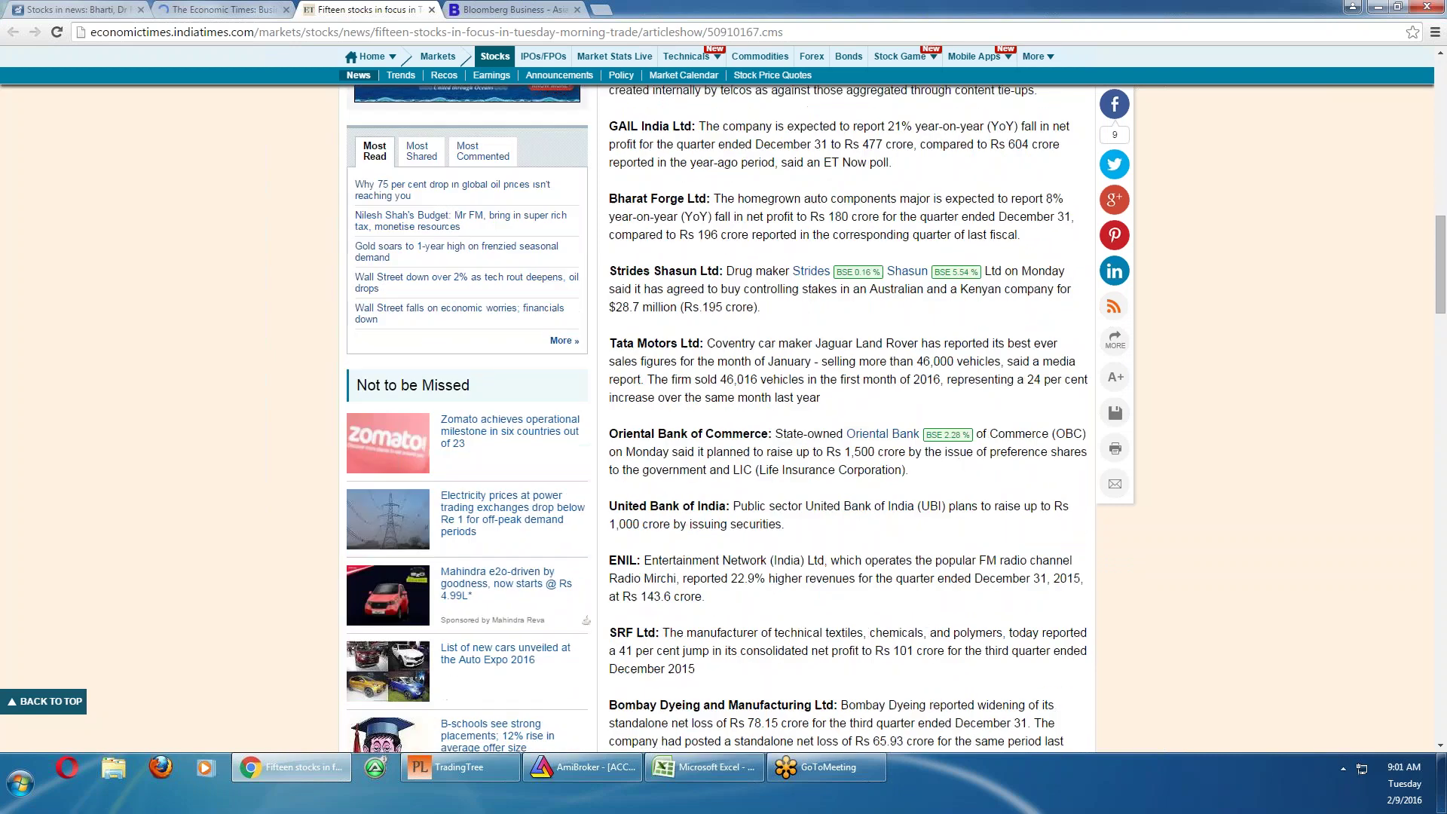
pyautogui.scroll(-2, 767, 452)
pyautogui.scroll(-4, 767, 453)
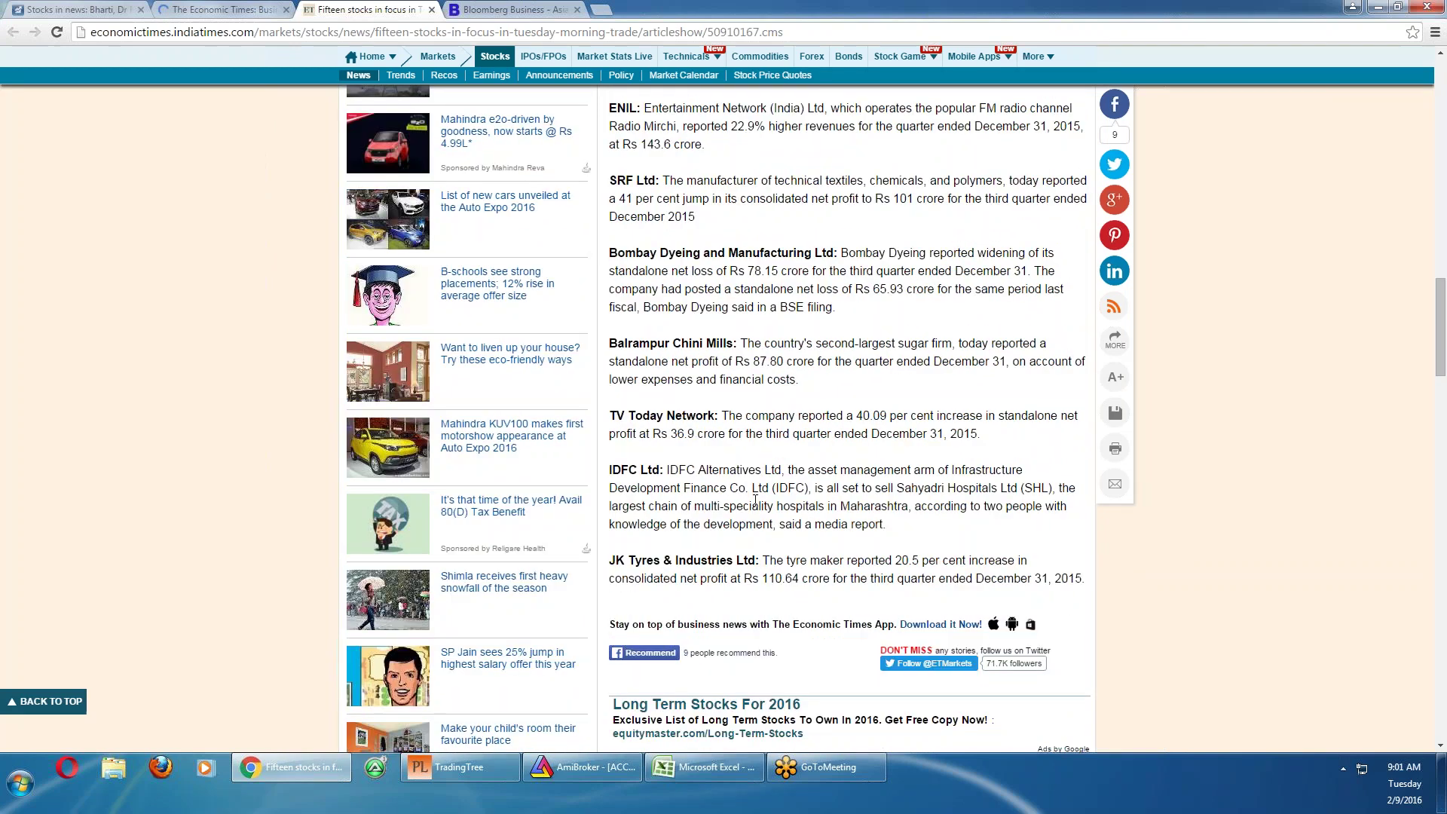
pyautogui.scroll(13, 755, 499)
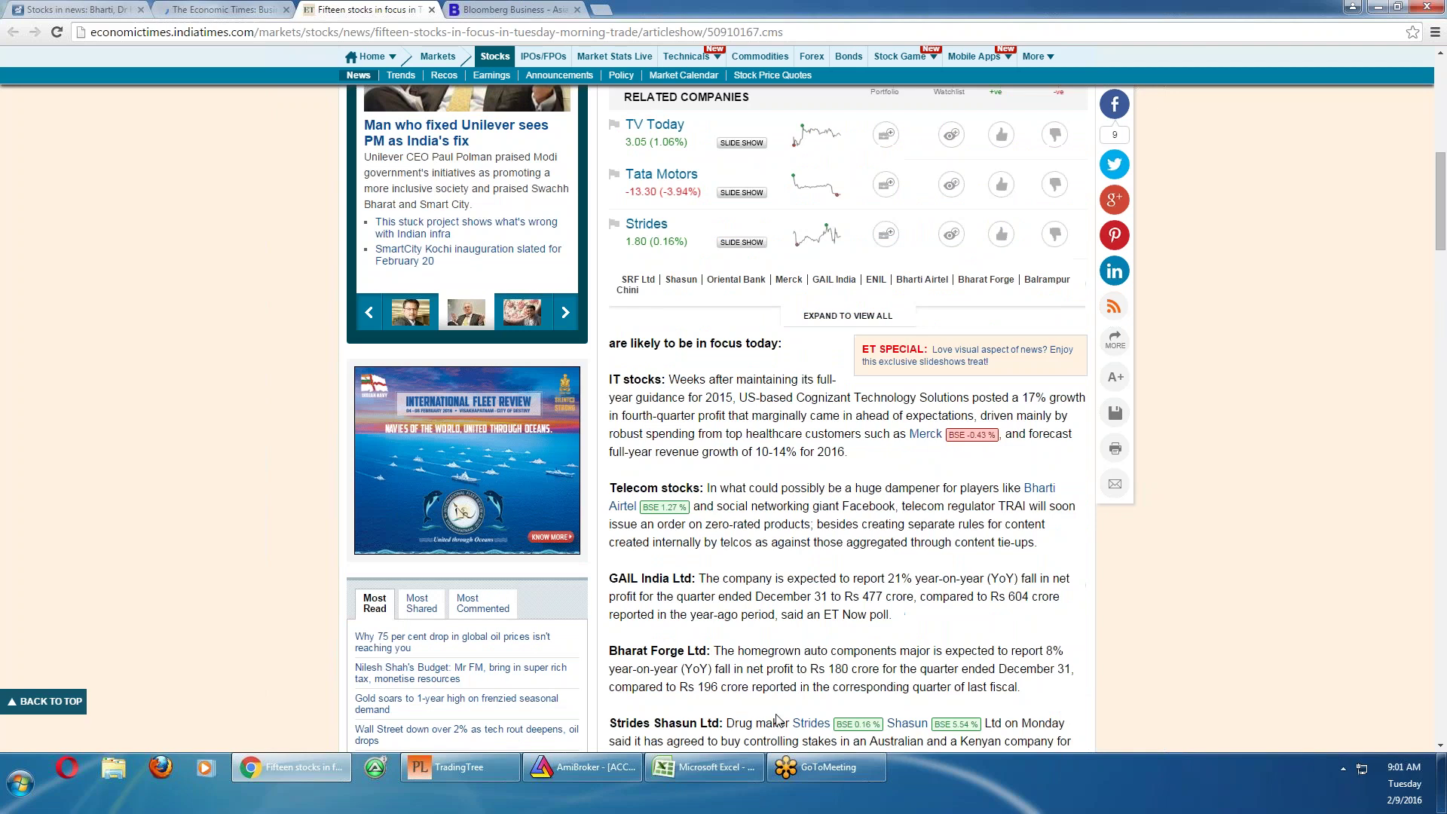
# Switch to Excel and replace the SSLT symbol in the first row of the watch list with IDFC
pyautogui.click(705, 767)
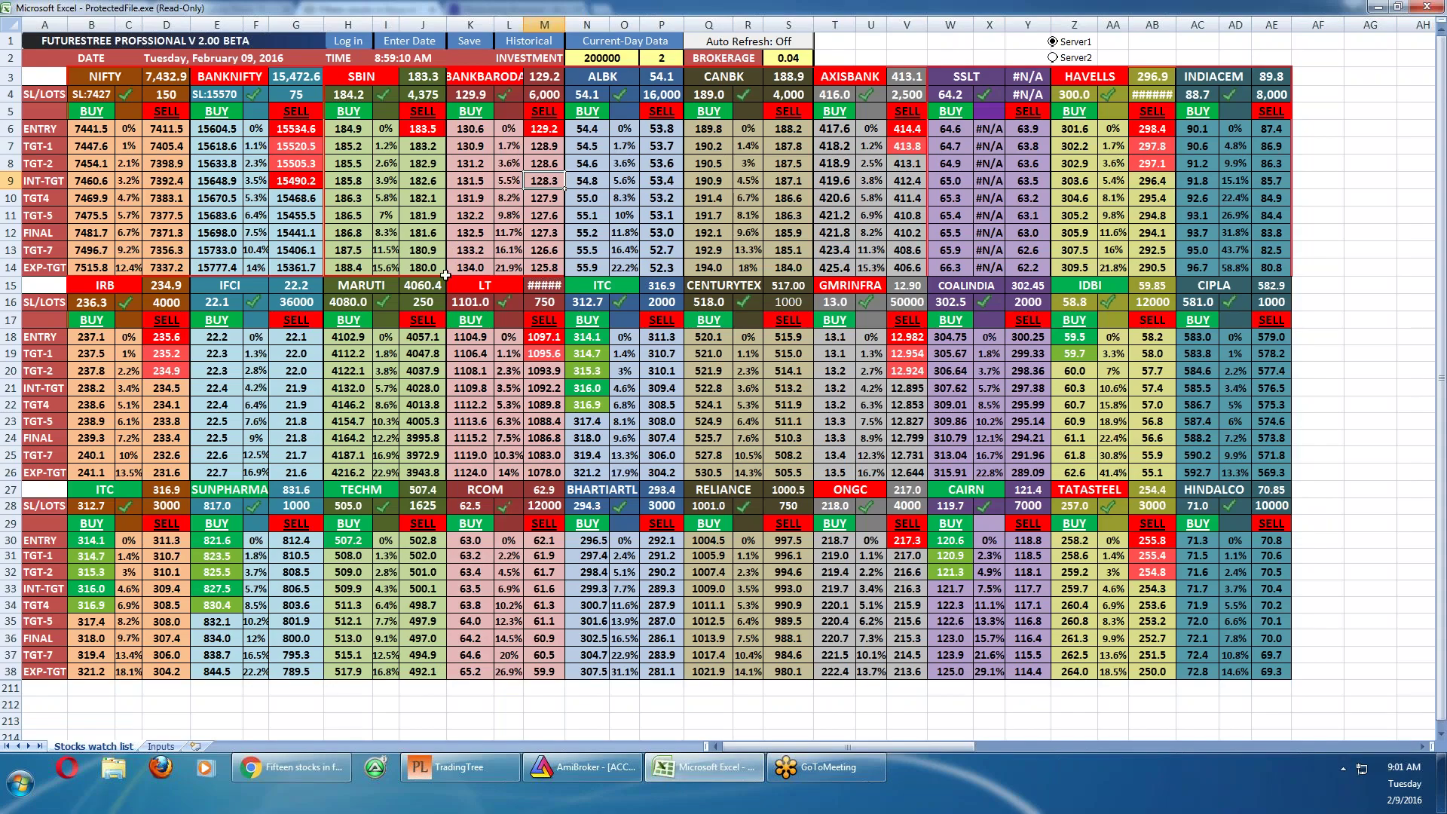
pyautogui.click(360, 77)
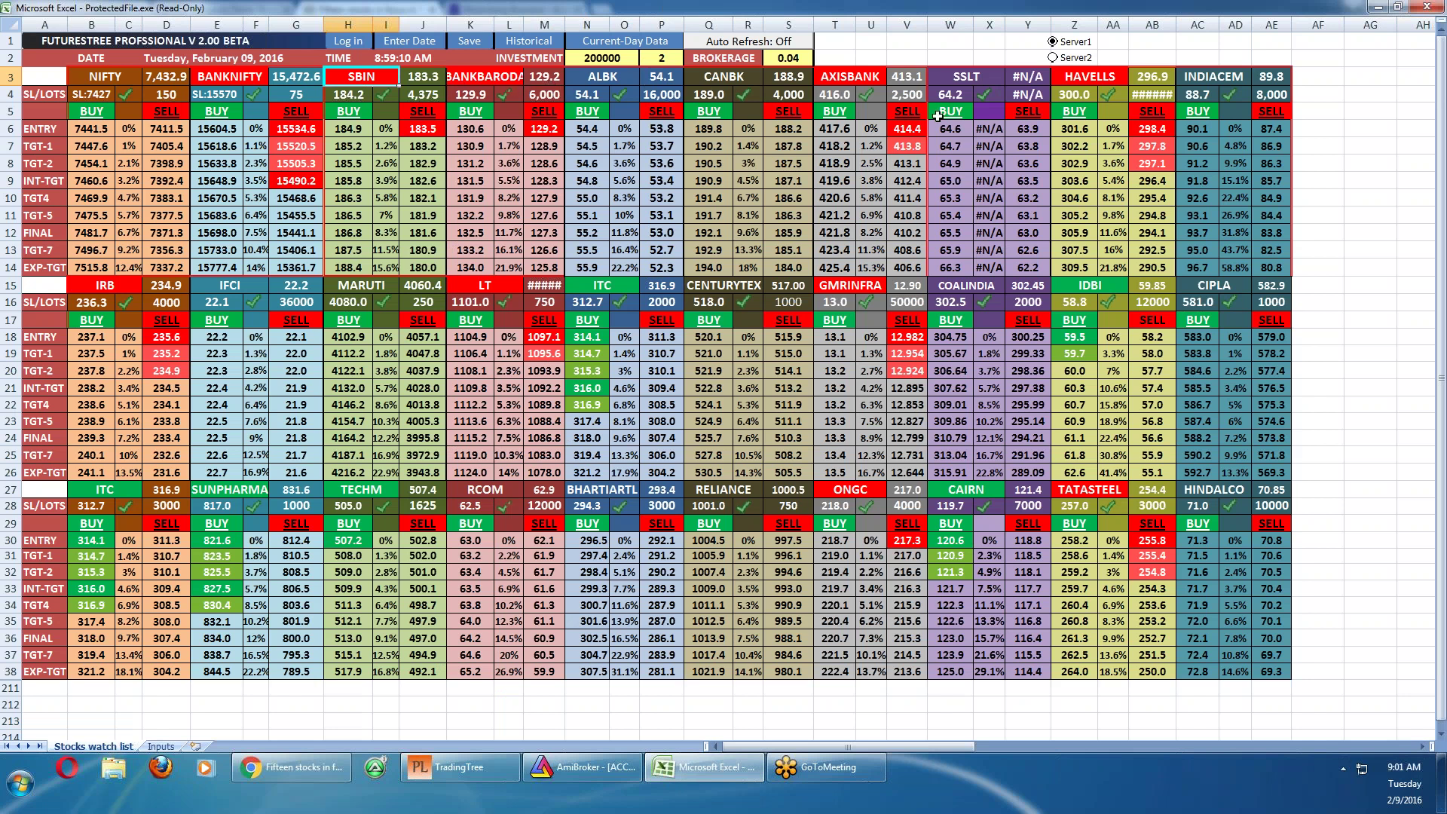
pyautogui.click(972, 79)
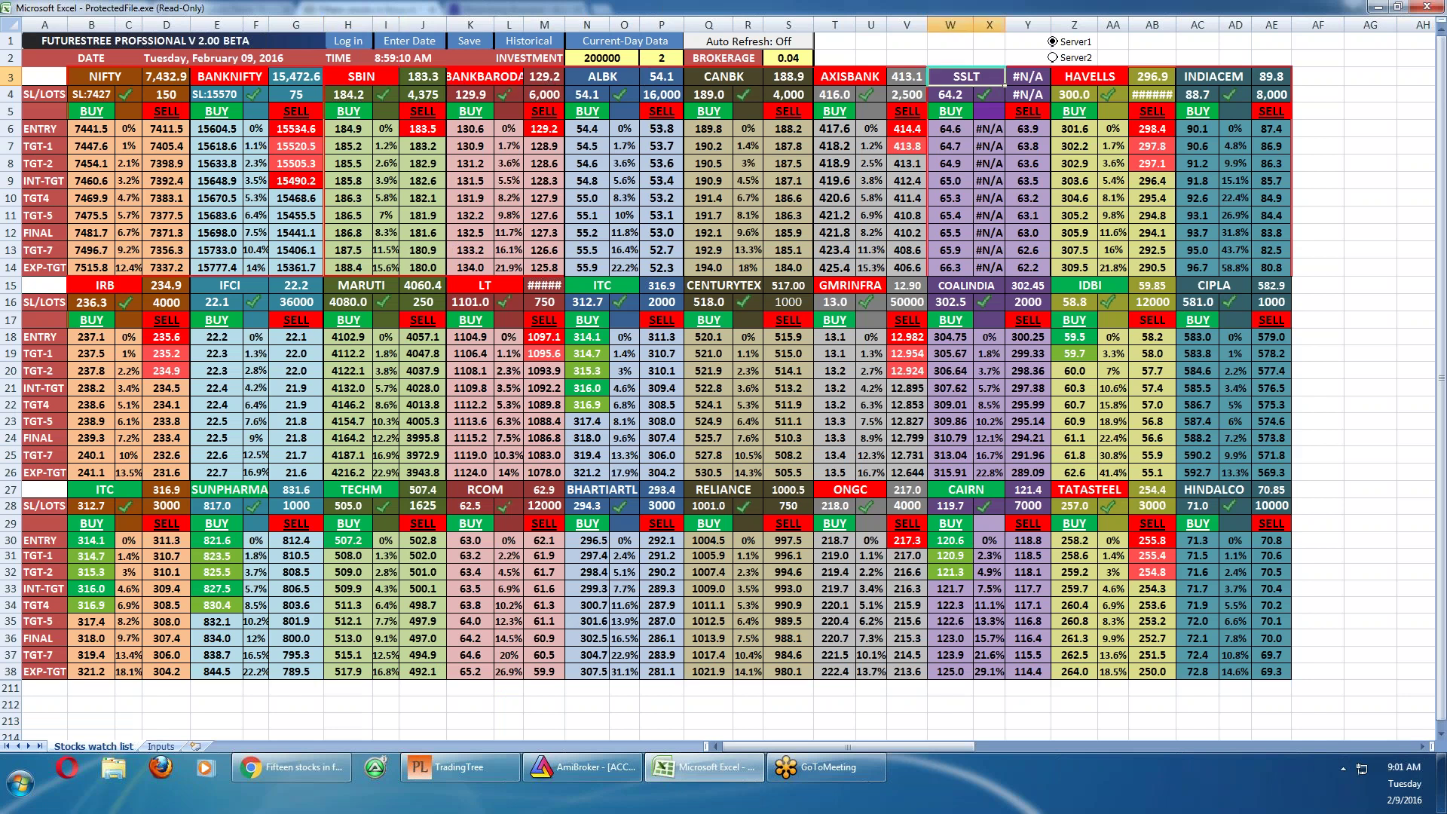
pyautogui.write('idfc')
pyautogui.press('BackSpace')
pyautogui.press('BackSpace')
pyautogui.press('BackSpace')
pyautogui.press('BackSpace')
pyautogui.write('IDFC')
pyautogui.press('Return')
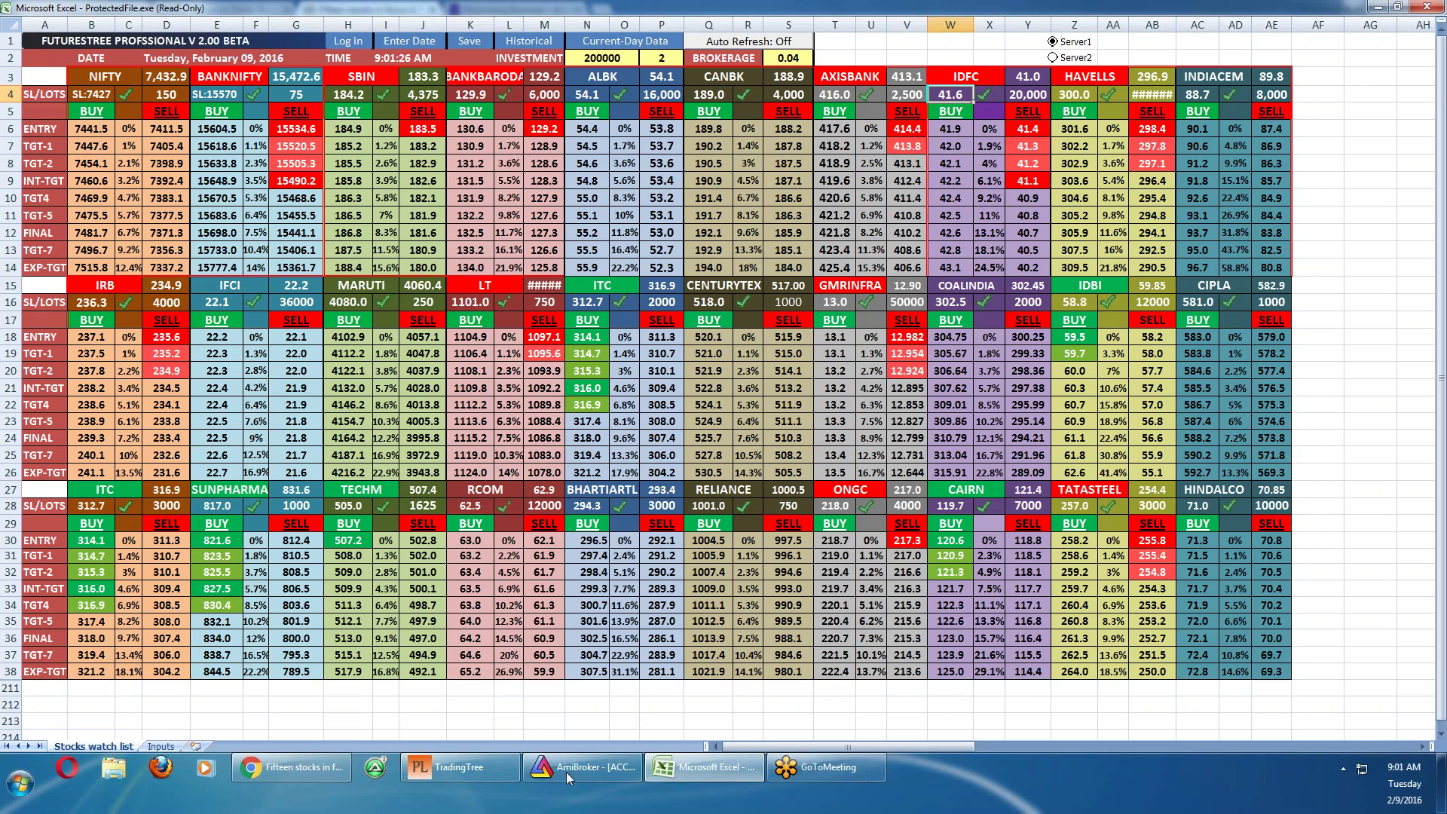
# In the second row of stock symbols, replace IRB with INFY and IFCI with HCLTECH
pyautogui.click(270, 770)
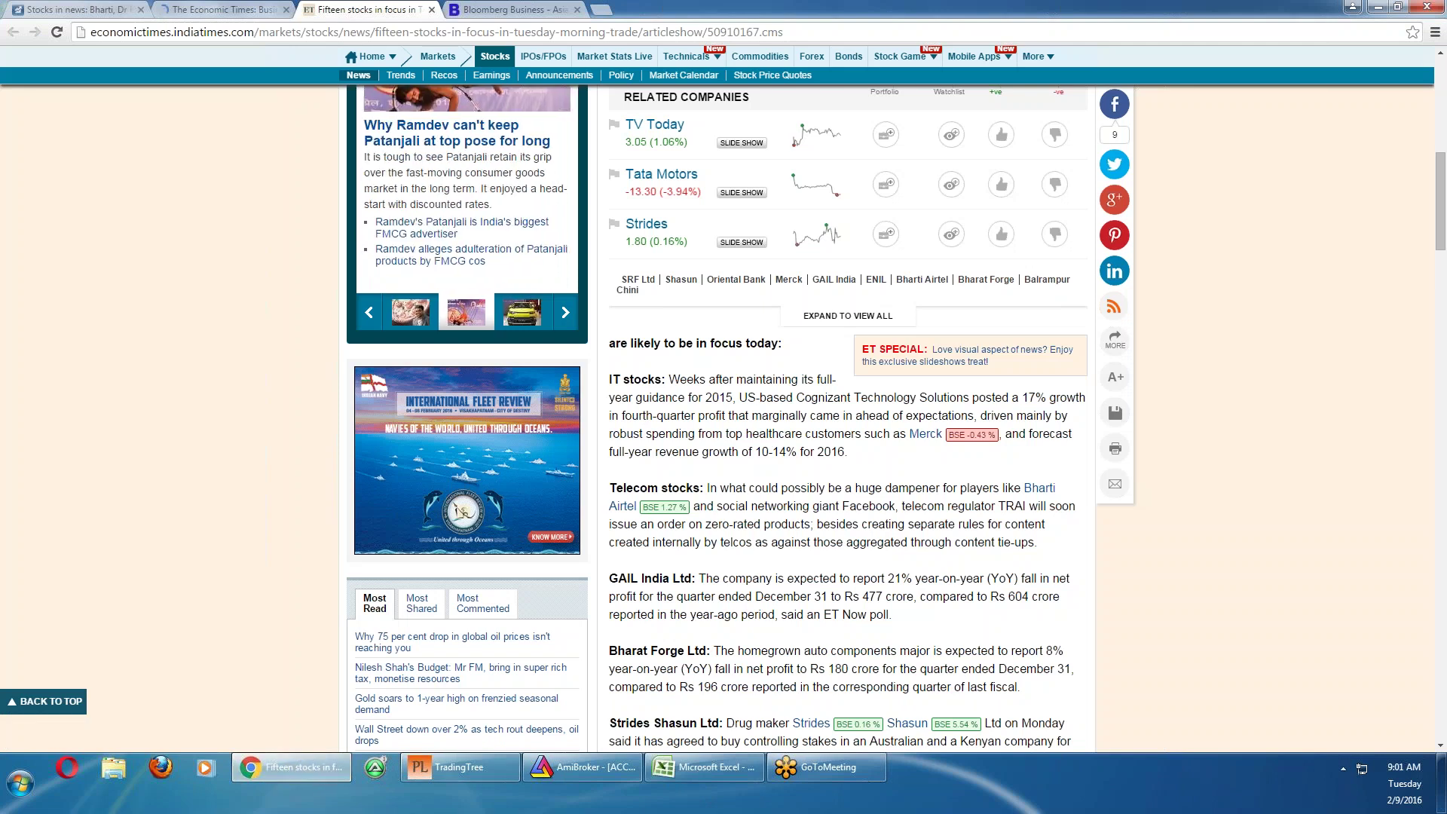
pyautogui.click(1378, 7)
pyautogui.click(130, 283)
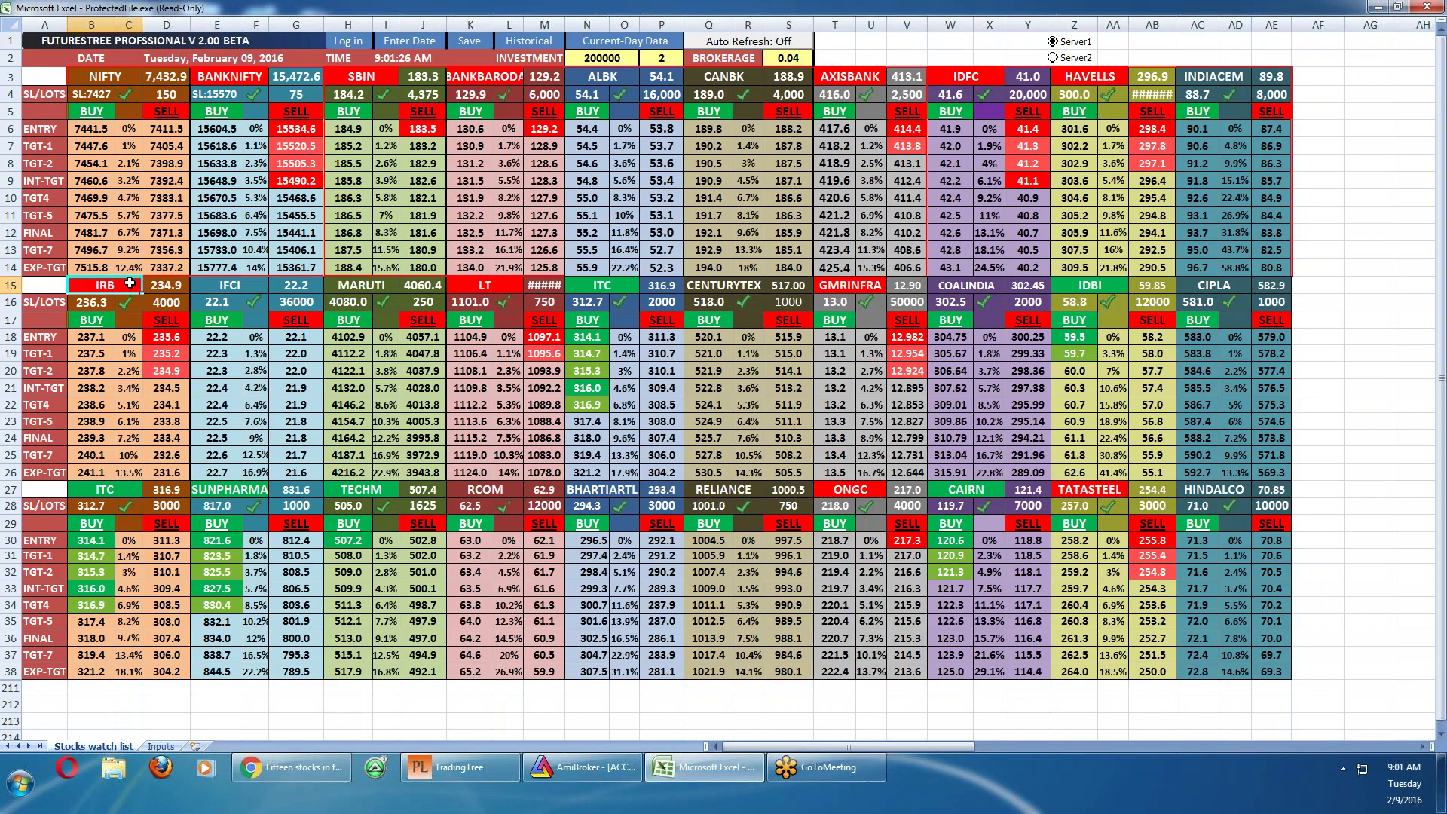
pyautogui.write('INFY')
pyautogui.click(244, 290)
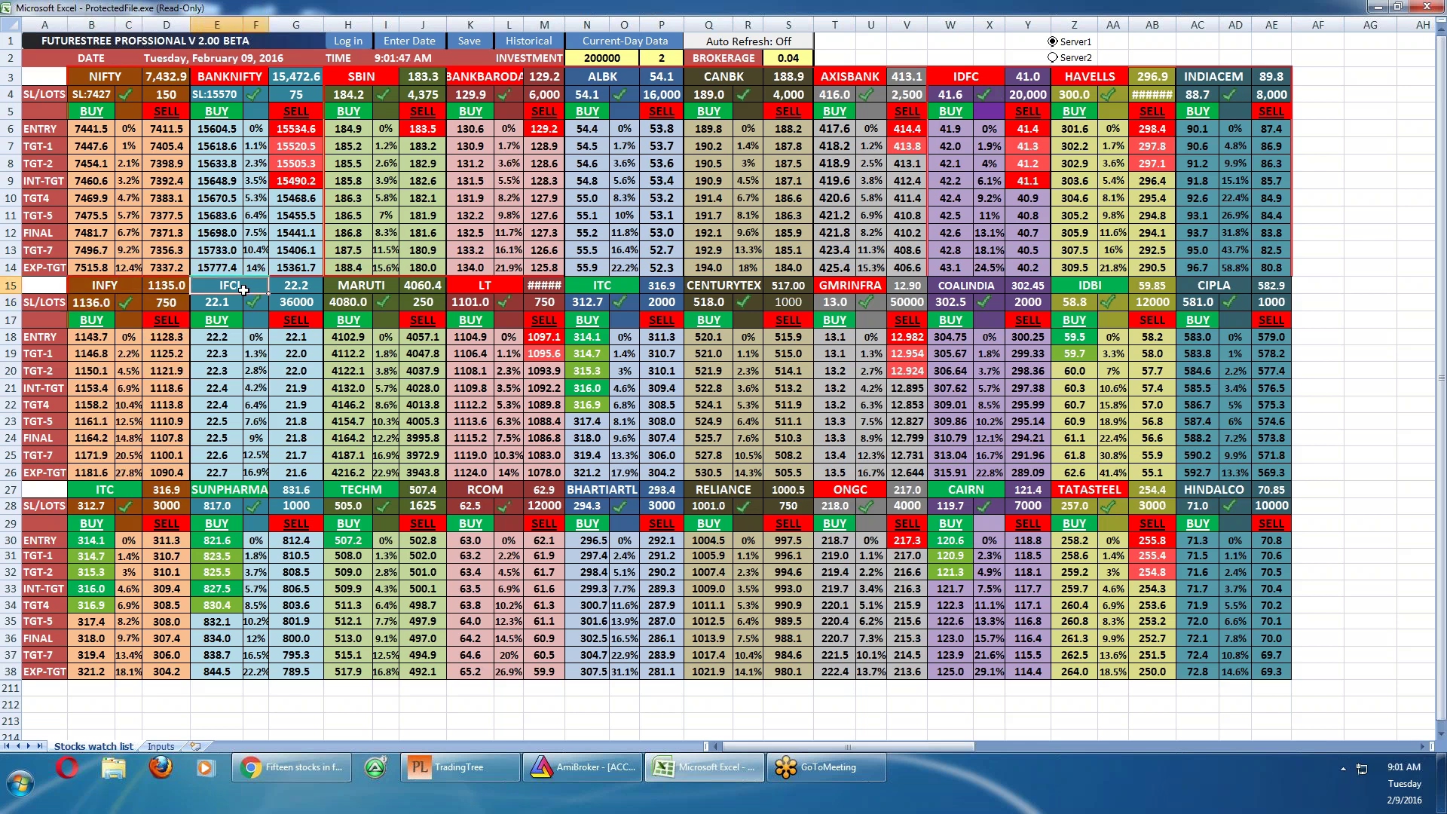
pyautogui.write('HC')
pyautogui.press('Return')
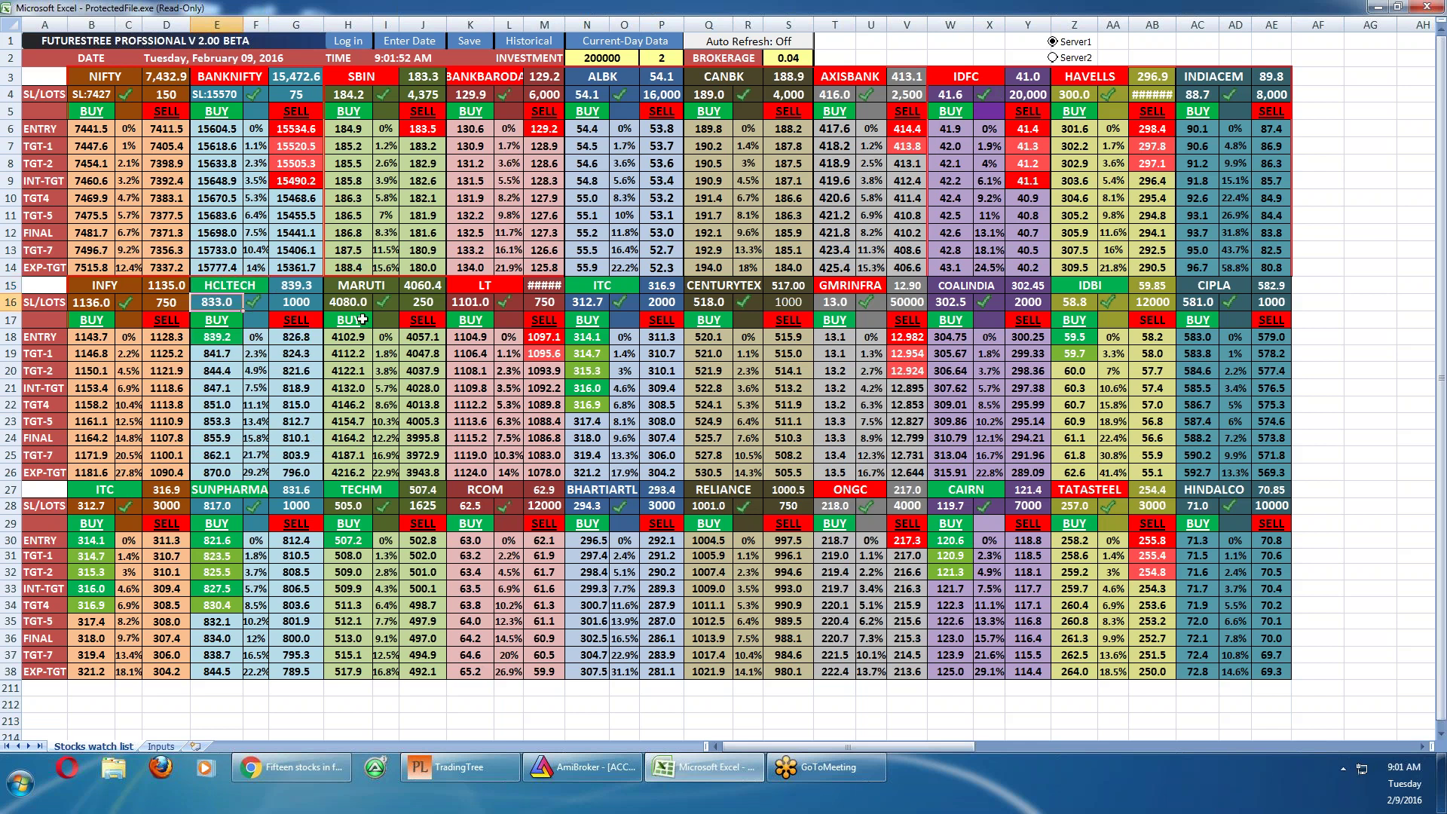
# Replace the MARUTI symbol in the second row of the watch list with TCS
pyautogui.click(381, 238)
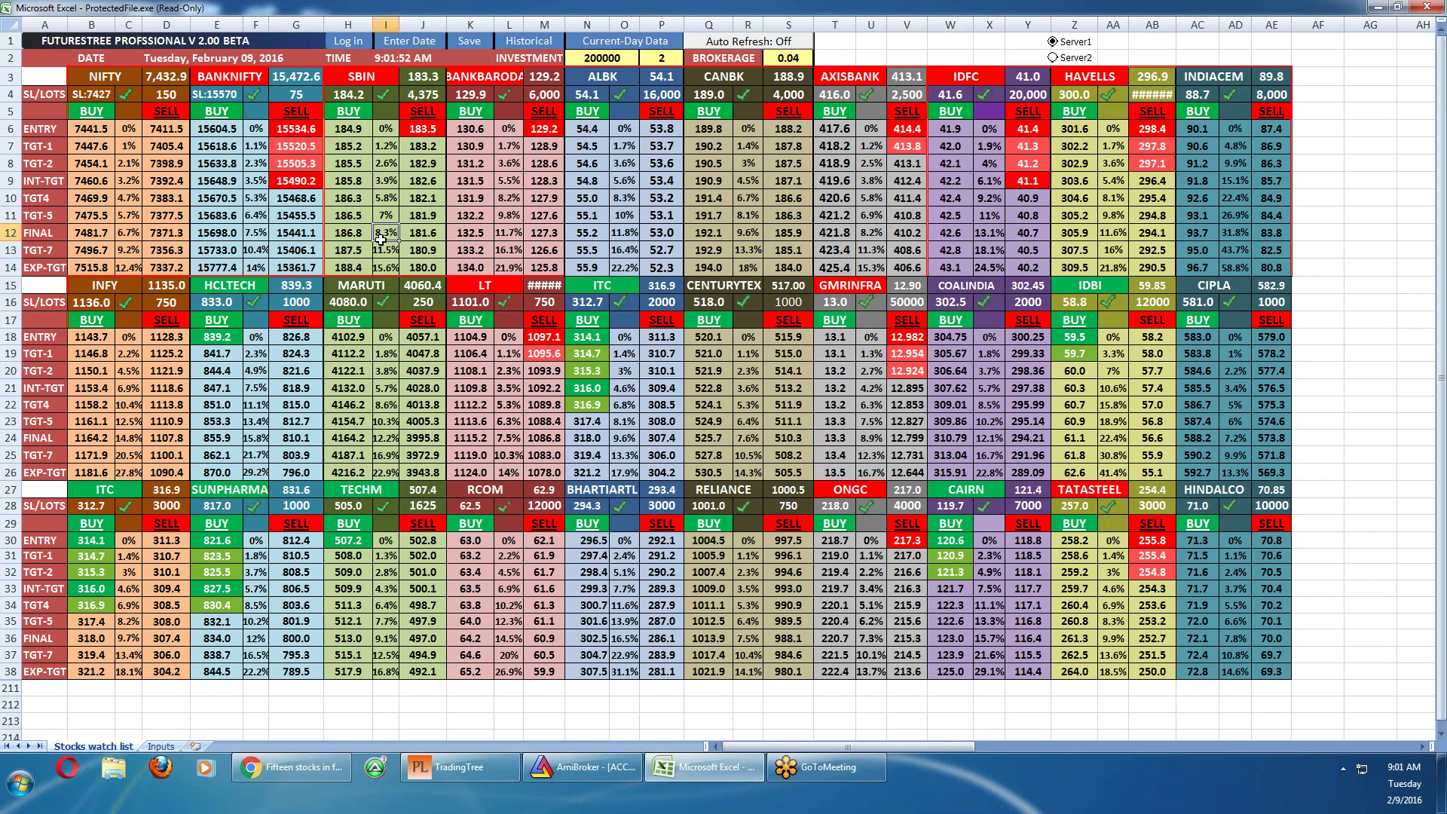
pyautogui.click(369, 288)
pyautogui.write('TCS')
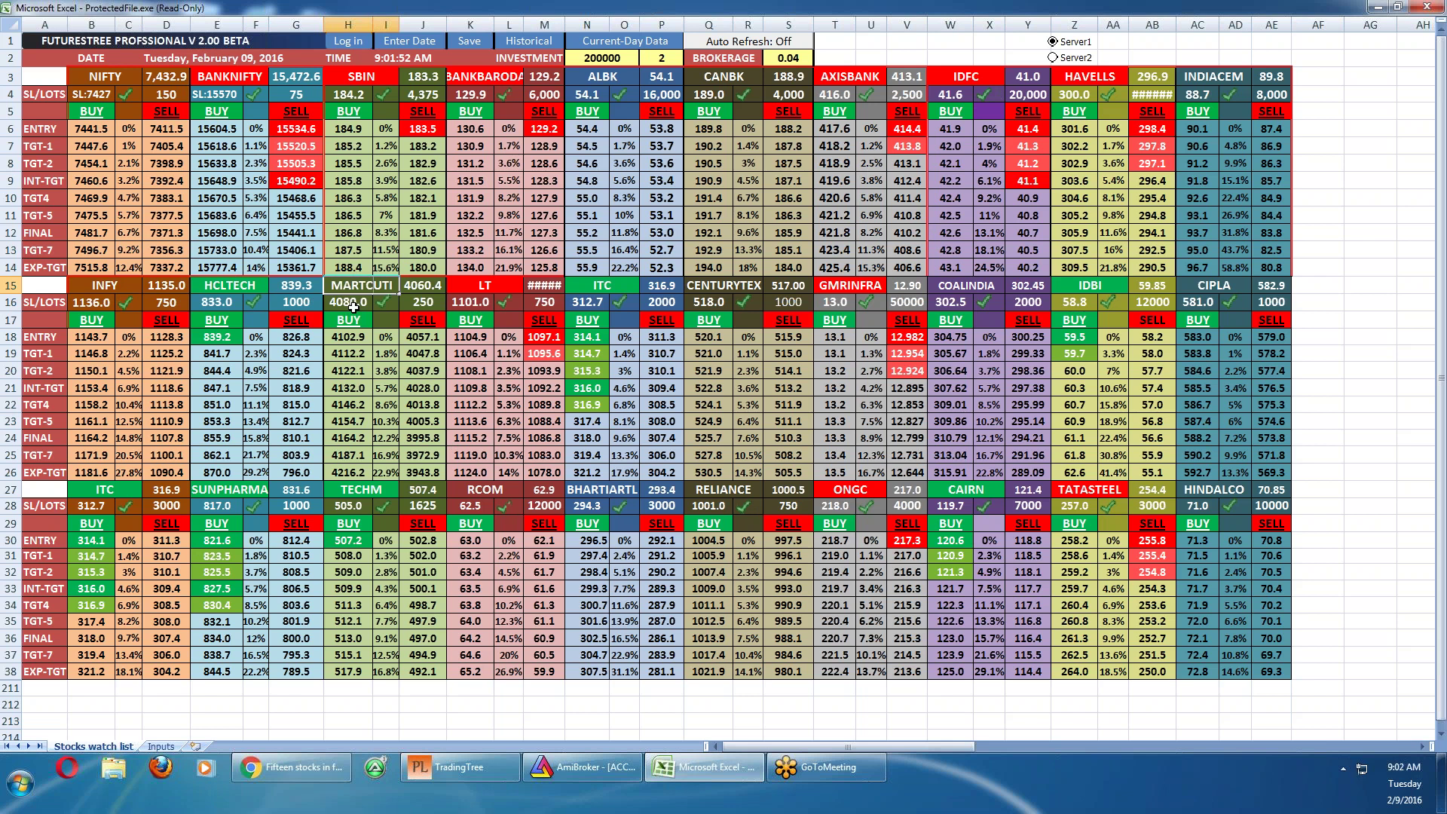
pyautogui.press('BackSpace')
pyautogui.press('BackSpace')
pyautogui.press('BackSpace')
pyautogui.press('BackSpace')
pyautogui.press('BackSpace')
pyautogui.press('BackSpace')
pyautogui.press('Delete')
pyautogui.press('Delete')
pyautogui.press('Delete')
pyautogui.write('TCS')
pyautogui.press('Return')
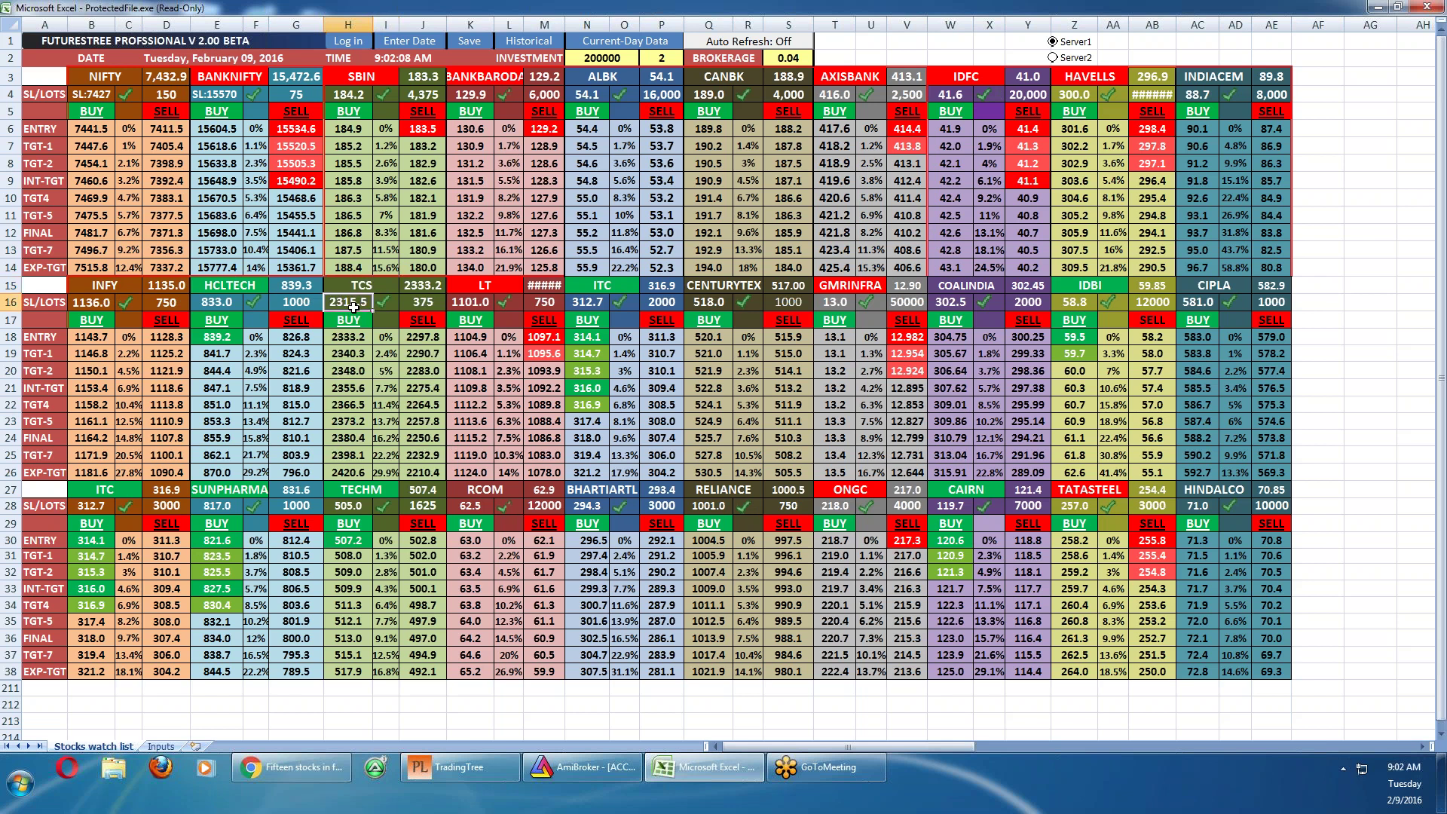
# In the second row of stock symbols, replace LT with TECHM and ITC with HEXAWARE
pyautogui.click(497, 290)
pyautogui.write('TECHM')
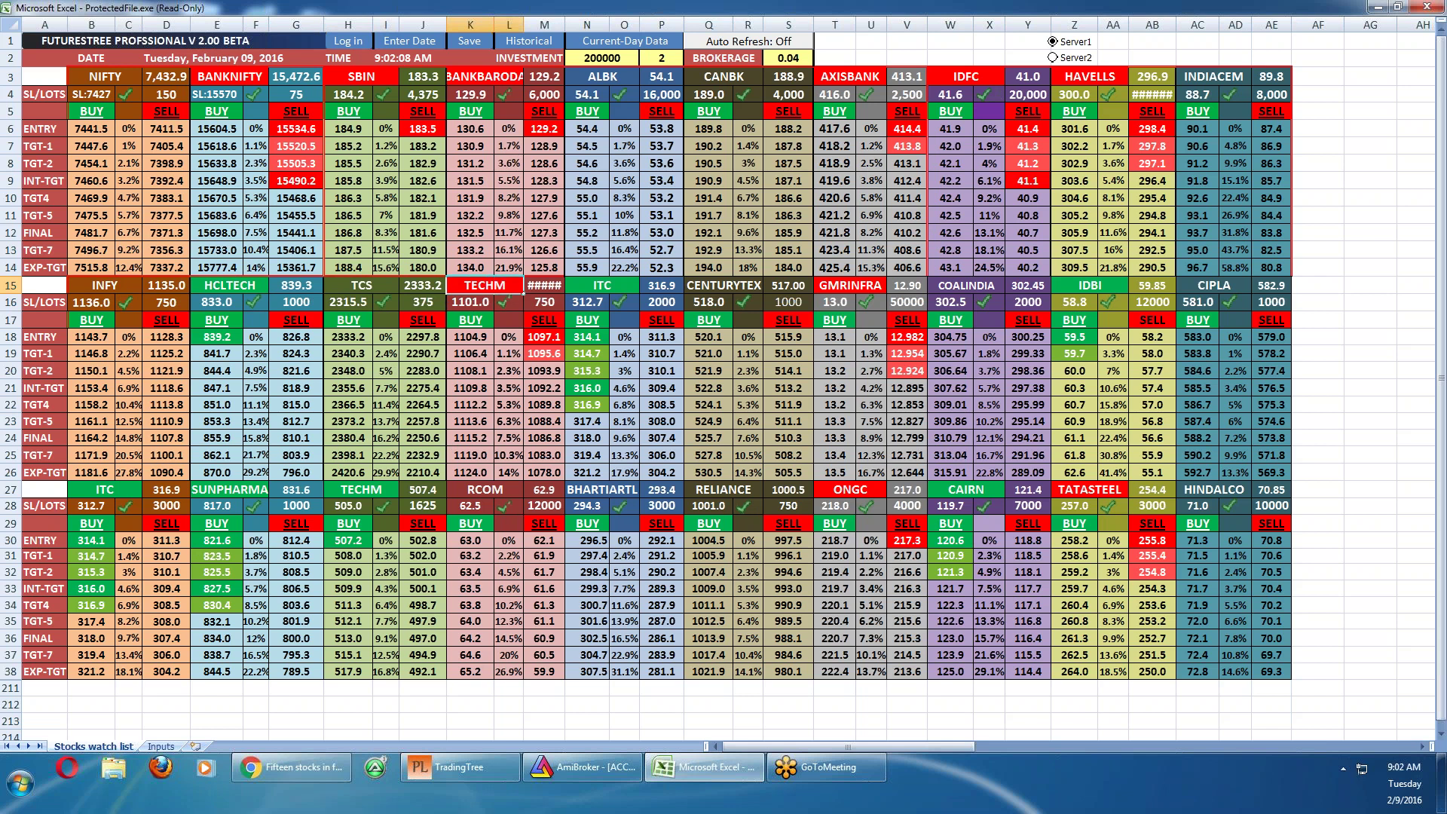
pyautogui.press('Return')
pyautogui.click(615, 288)
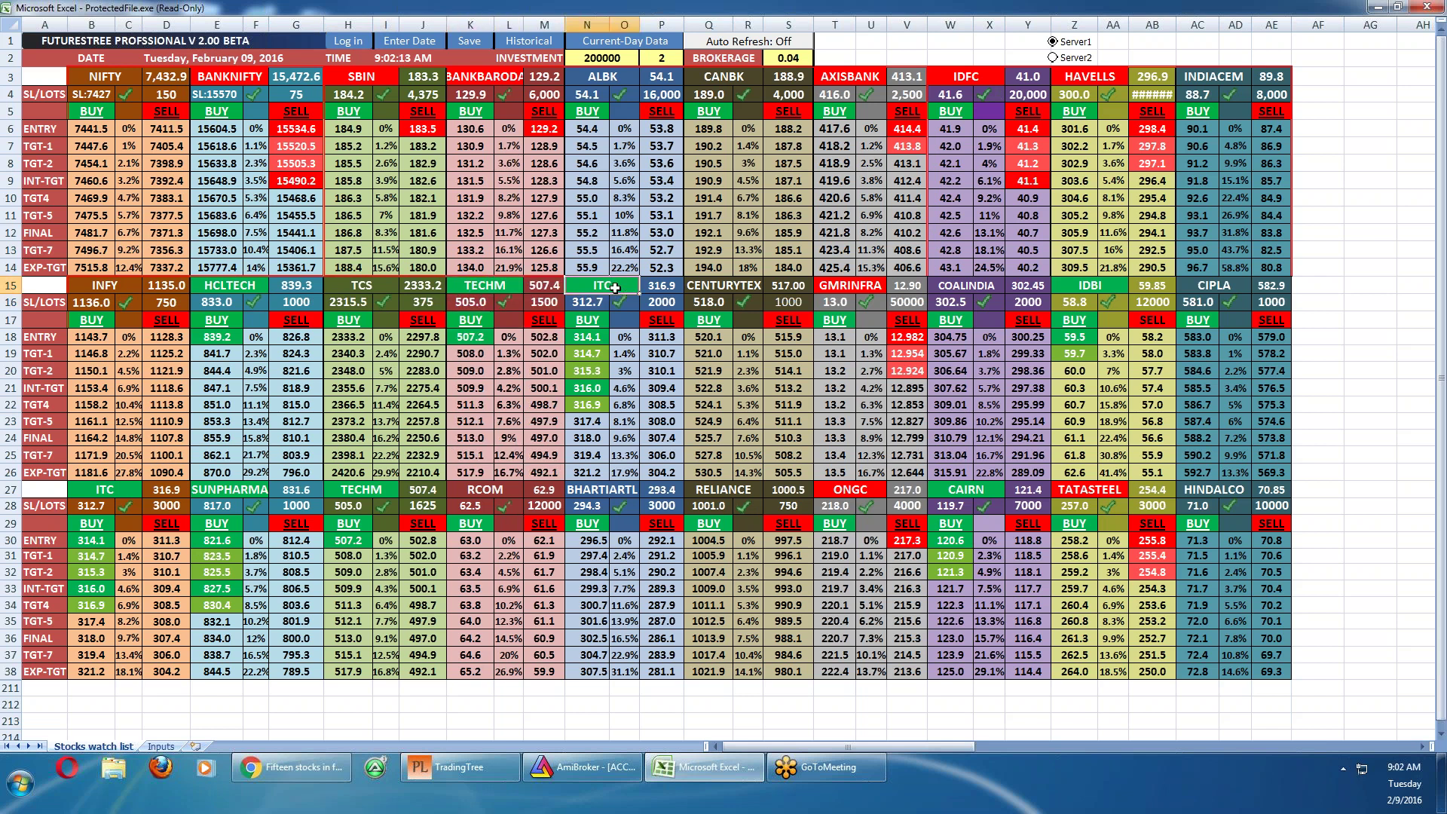
pyautogui.write('HEW')
pyautogui.press('BackSpace')
pyautogui.write('X')
pyautogui.press('Return')
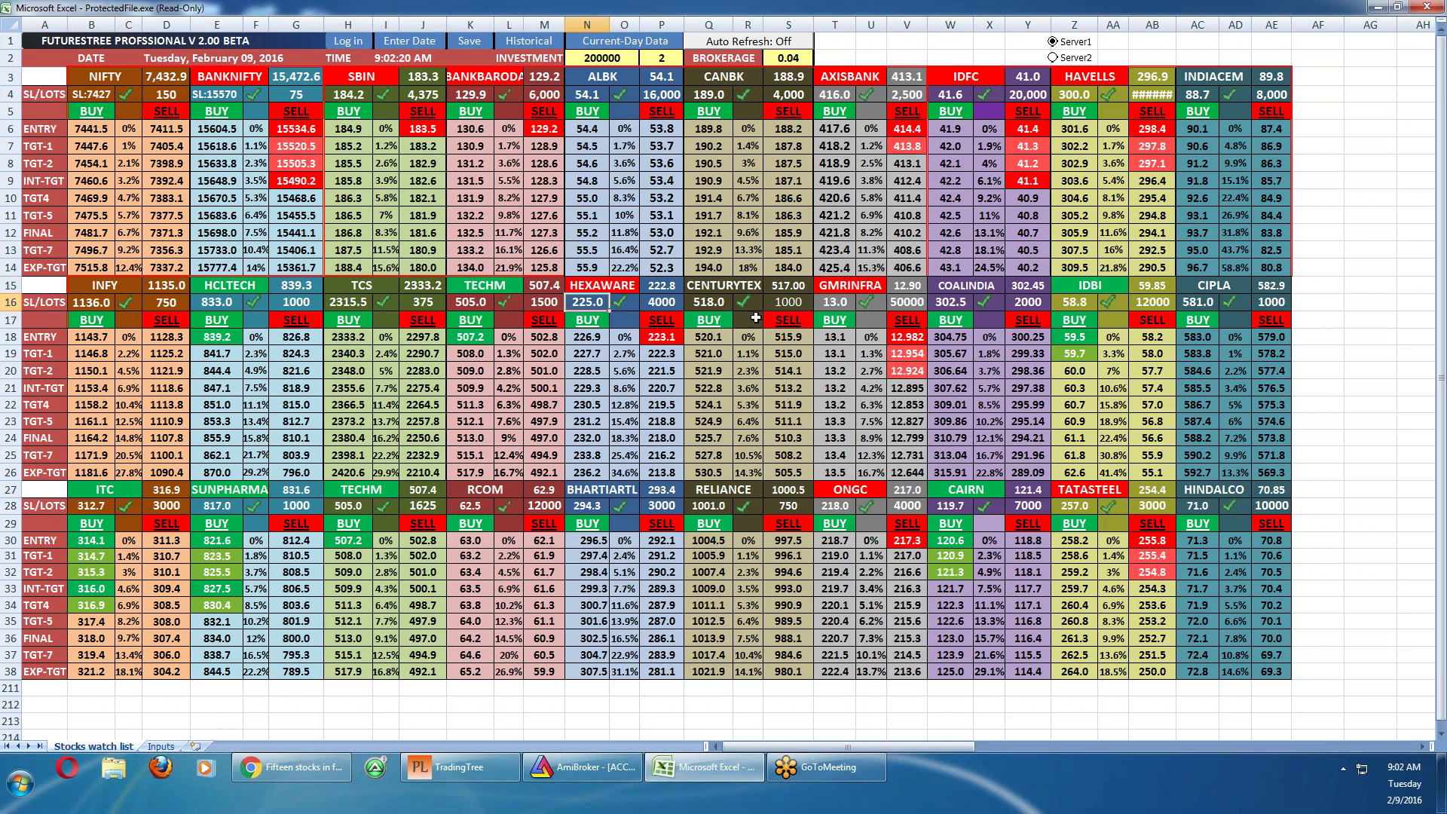
# In the second row of stock symbols, replace CENTURYTEX with BHARTIARTL and GMRINFRA with IDEA
pyautogui.click(736, 286)
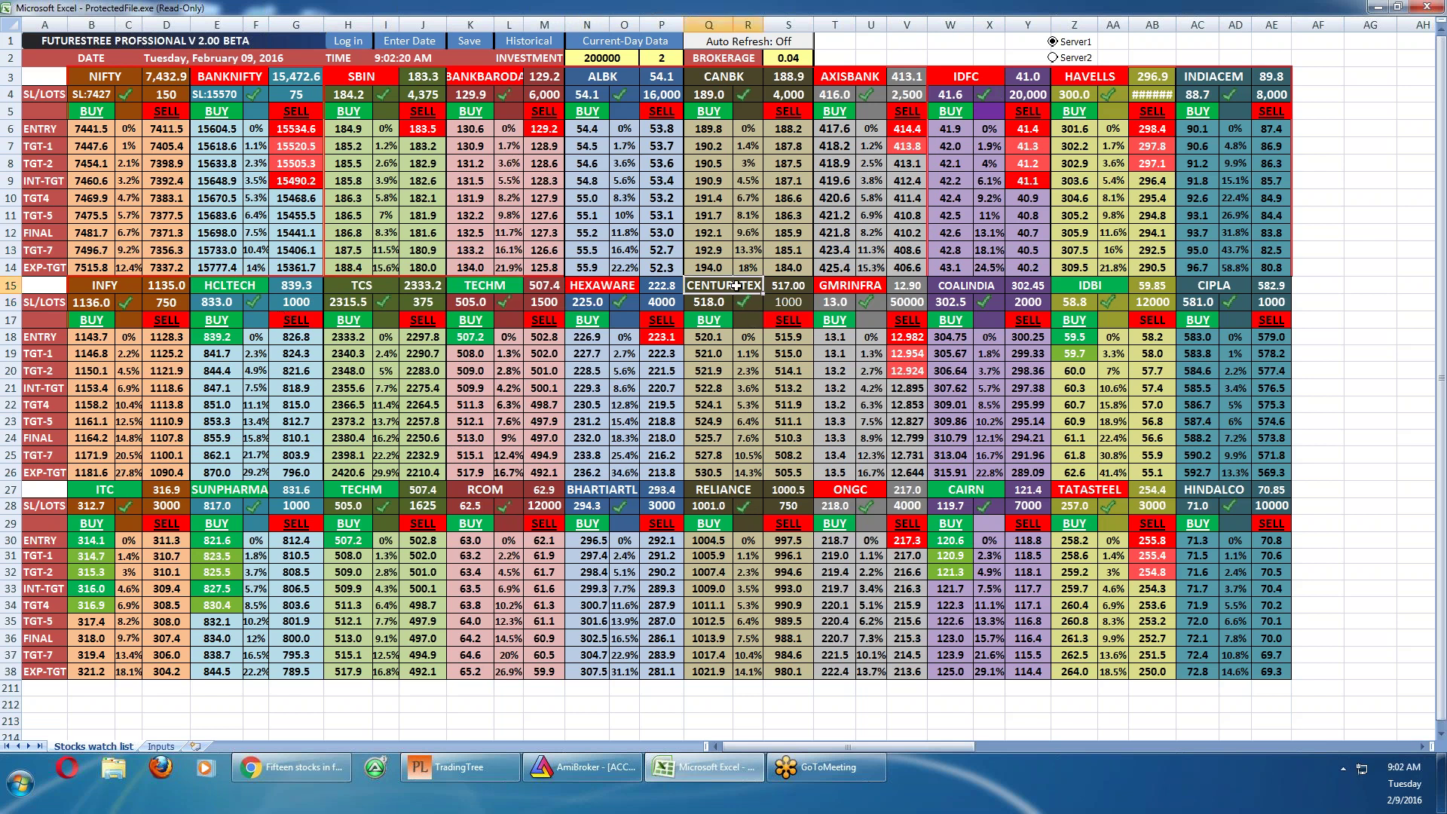
pyautogui.write('BHART')
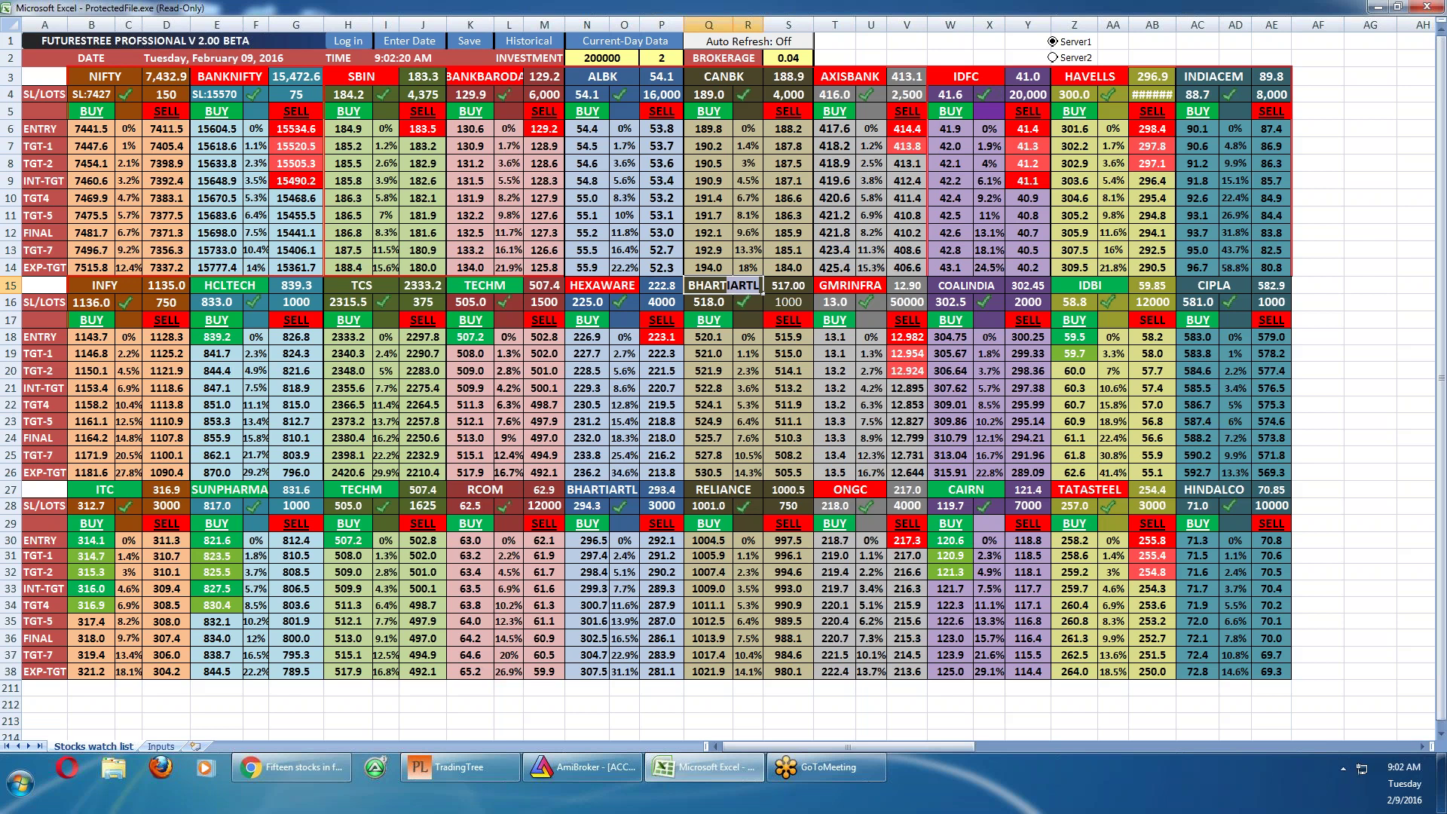
pyautogui.press('Return')
pyautogui.click(839, 292)
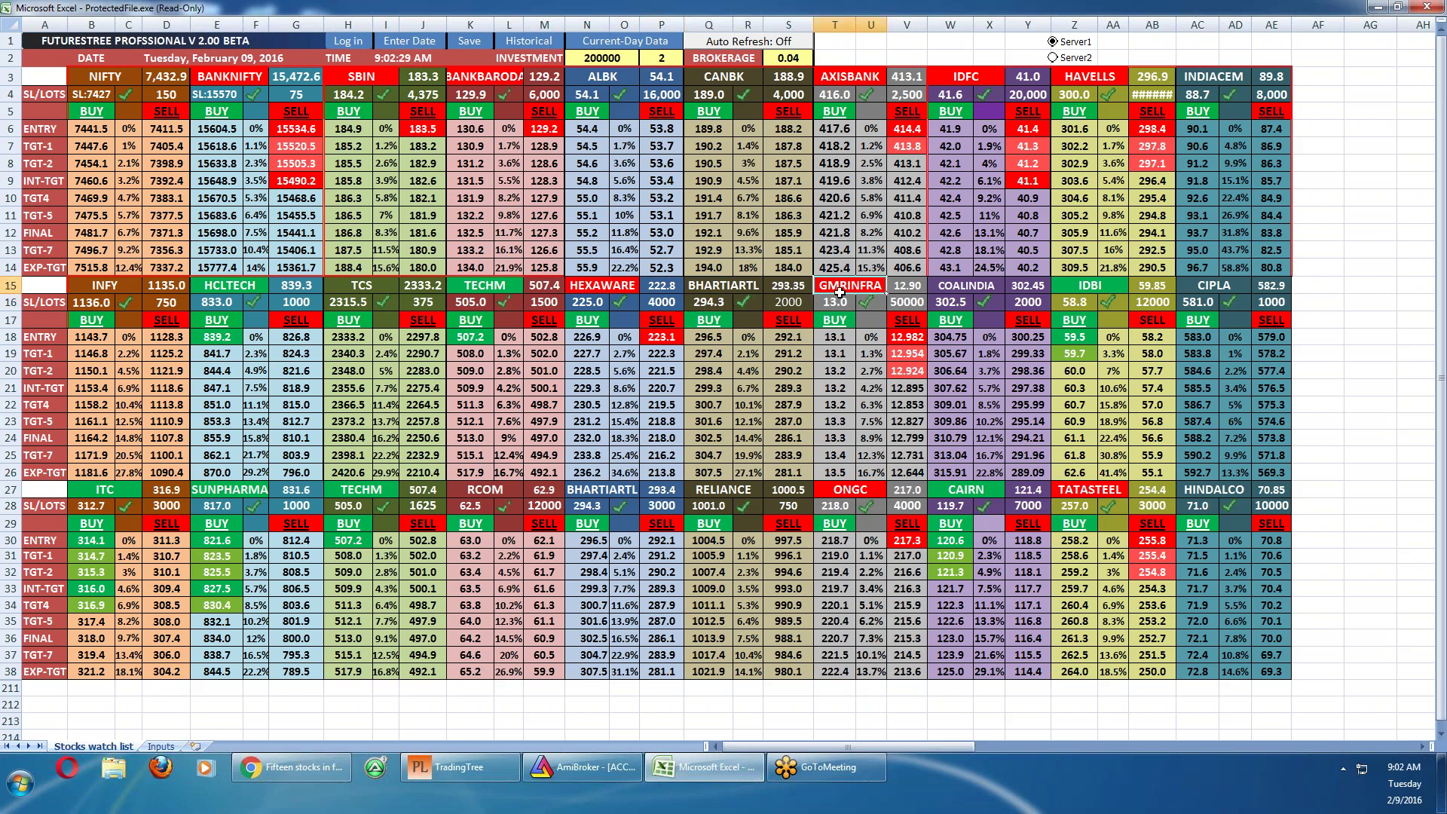
pyautogui.write('IDE')
pyautogui.press('Return')
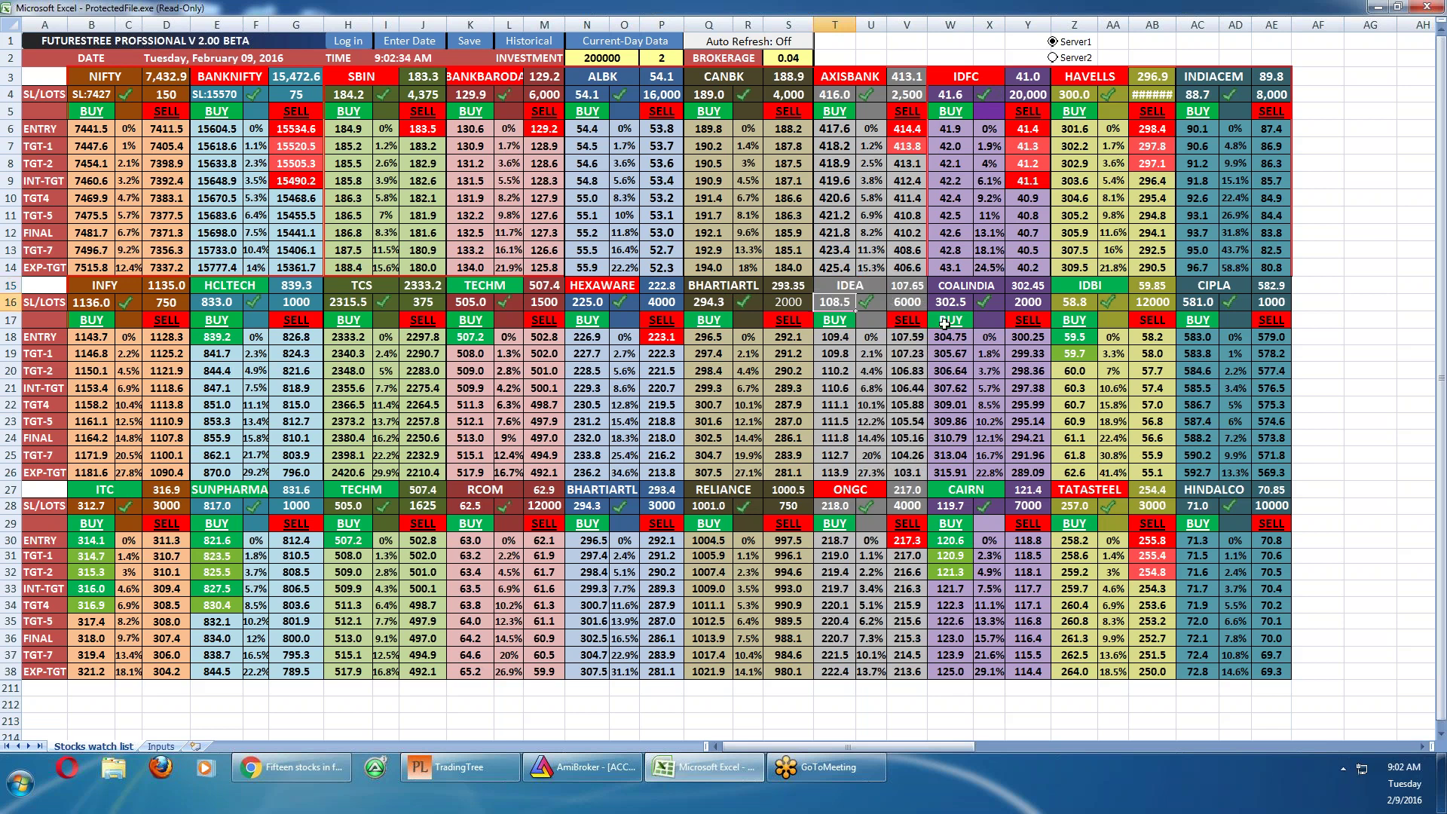
# Check the company items in the Economic Times article, and replace COALINDIA in the Excel watch list's second row with GAIL
pyautogui.click(299, 772)
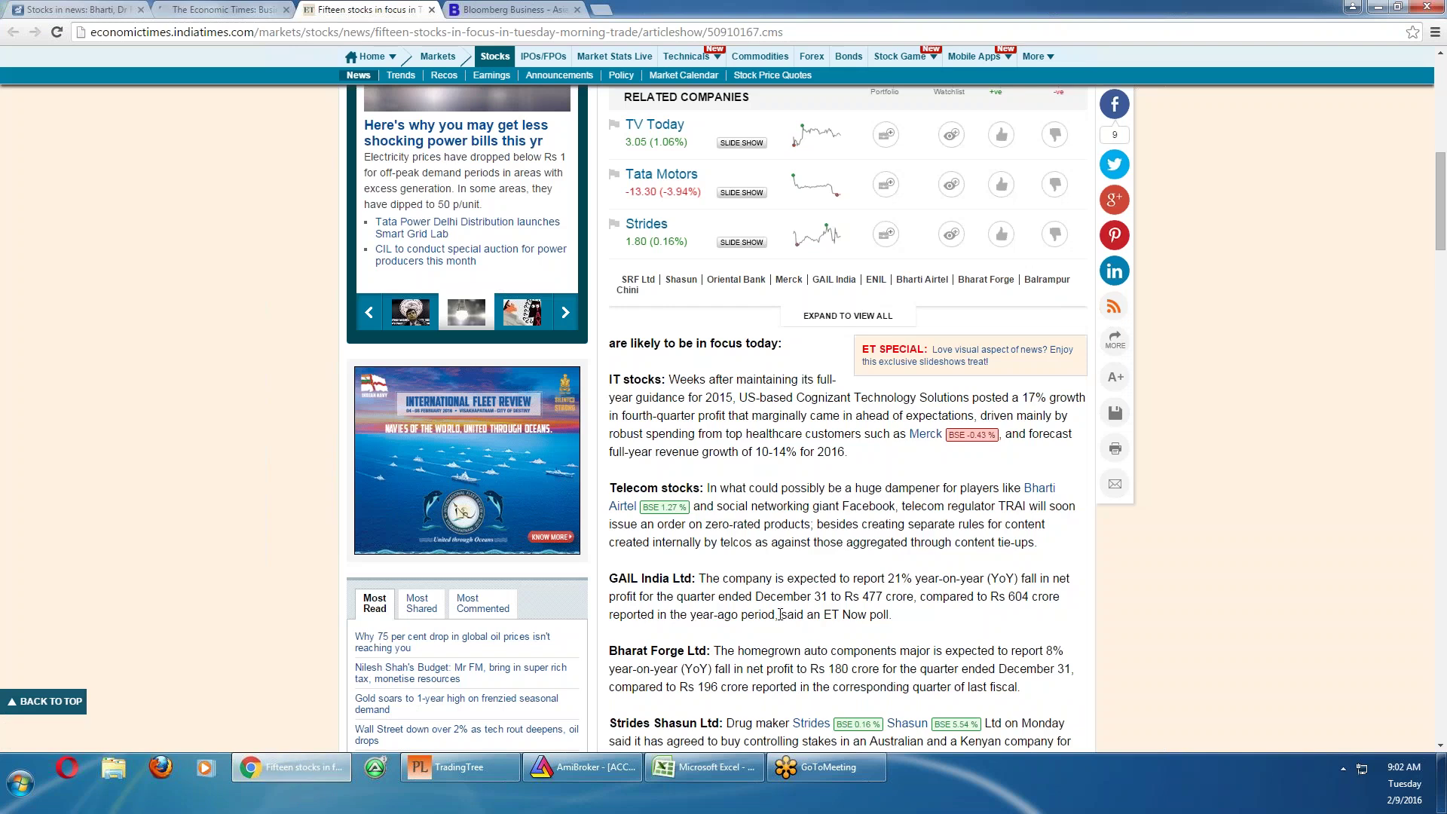
pyautogui.scroll(-3, 796, 593)
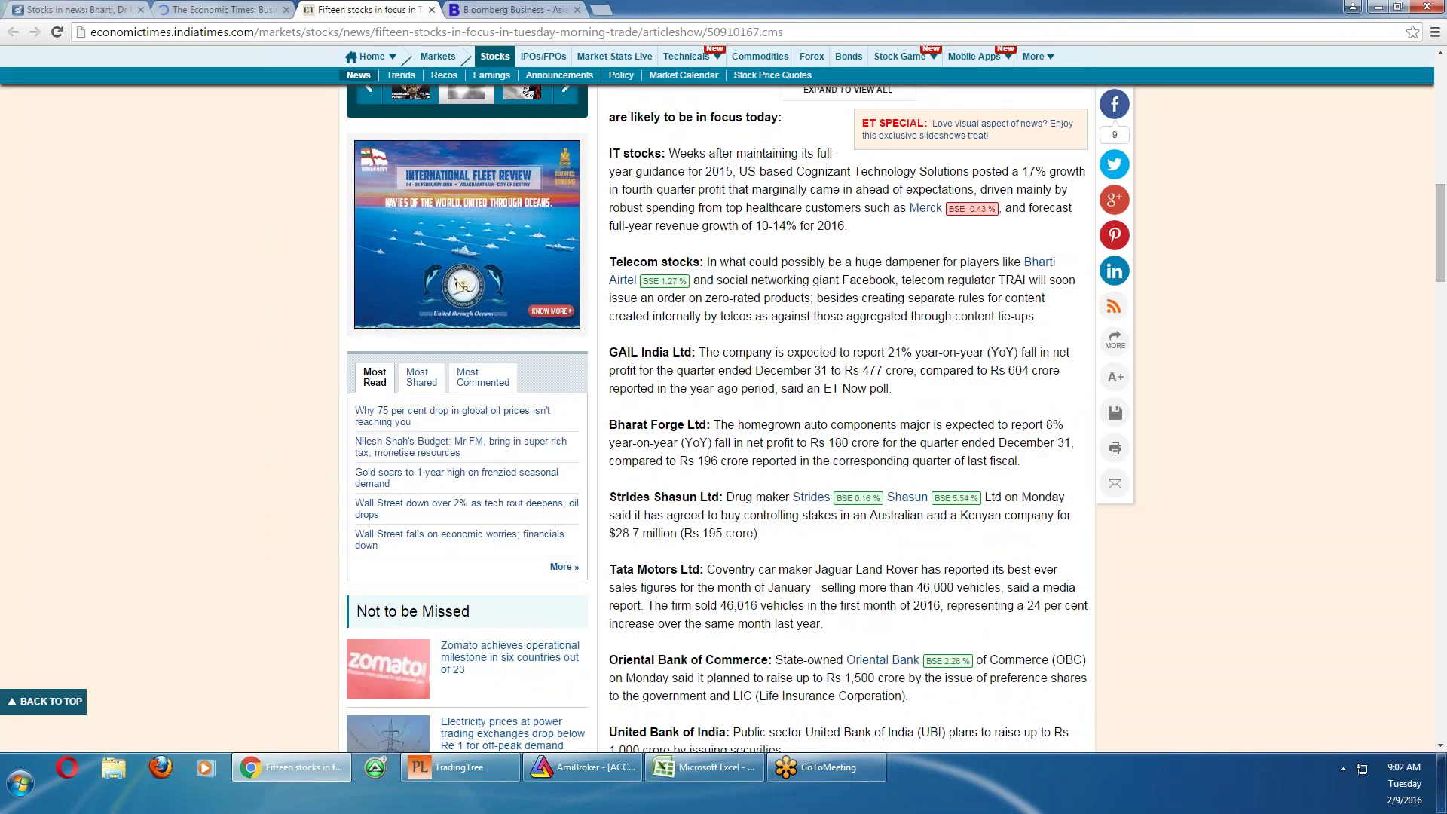
pyautogui.click(686, 769)
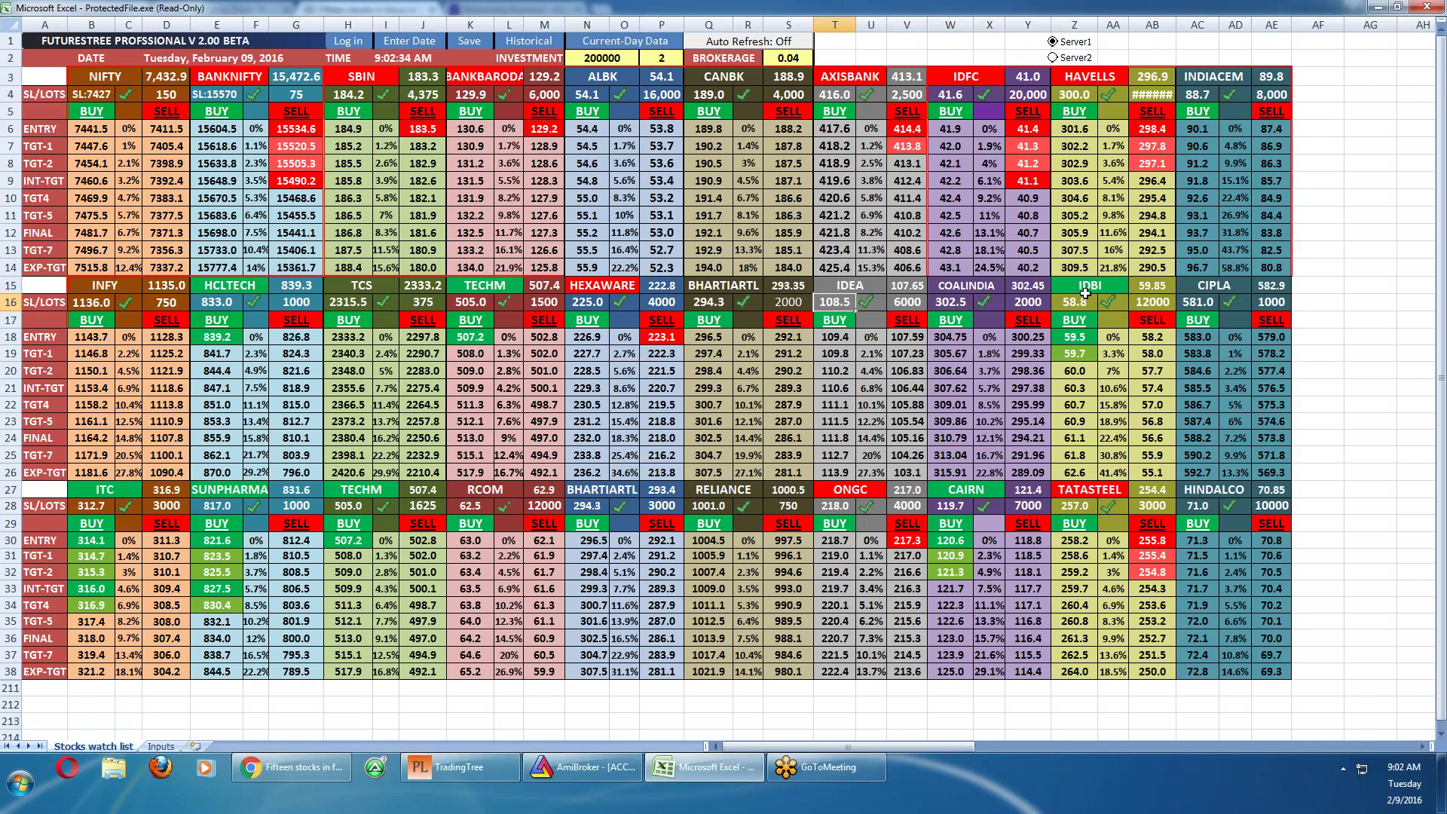
pyautogui.click(972, 290)
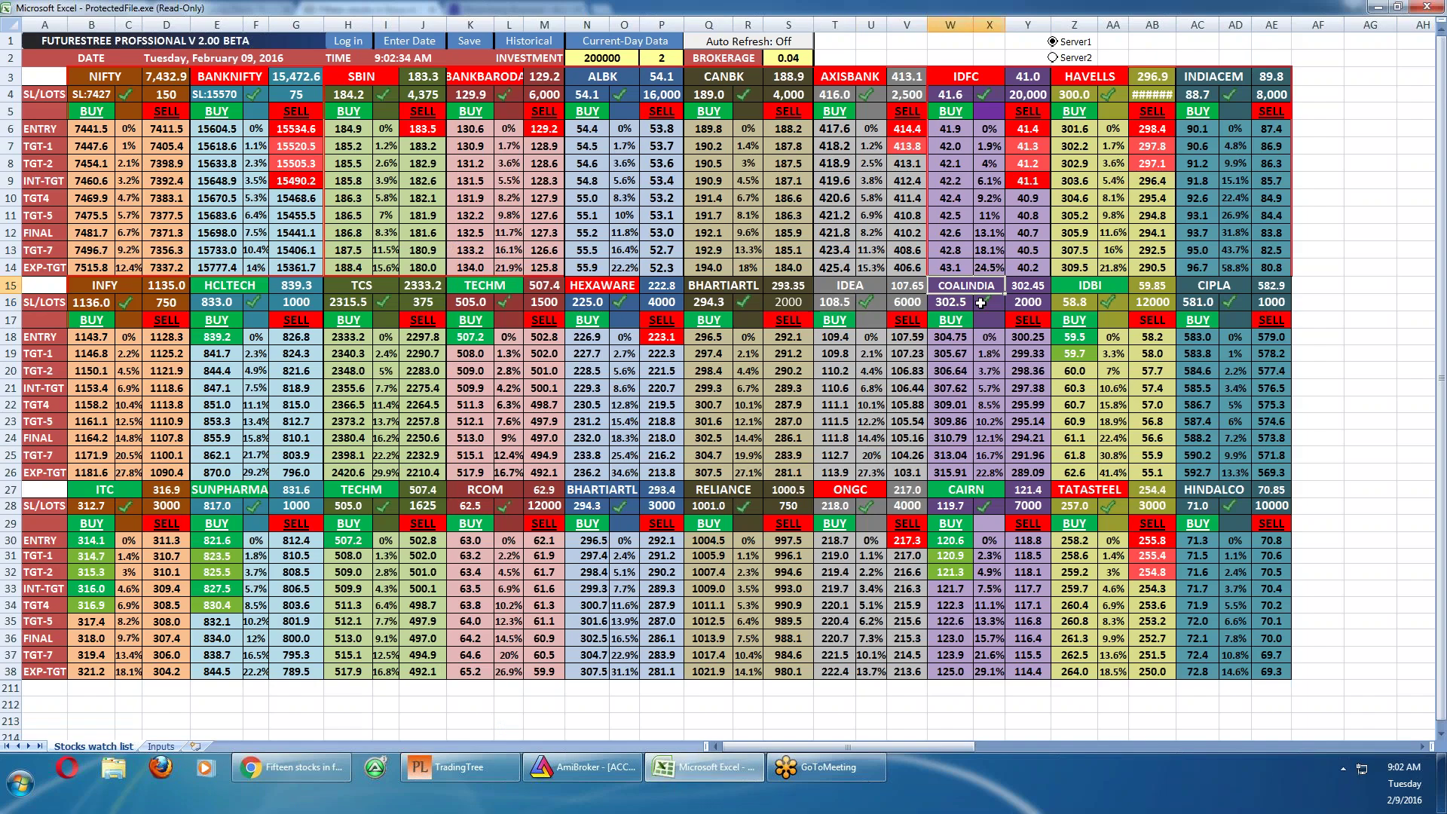
pyautogui.write('GAIL')
pyautogui.press('Return')
# In the second row of stock symbols, replace IDBI with BHARATFORG and CIPLA with TATAMOTORS
pyautogui.click(1083, 290)
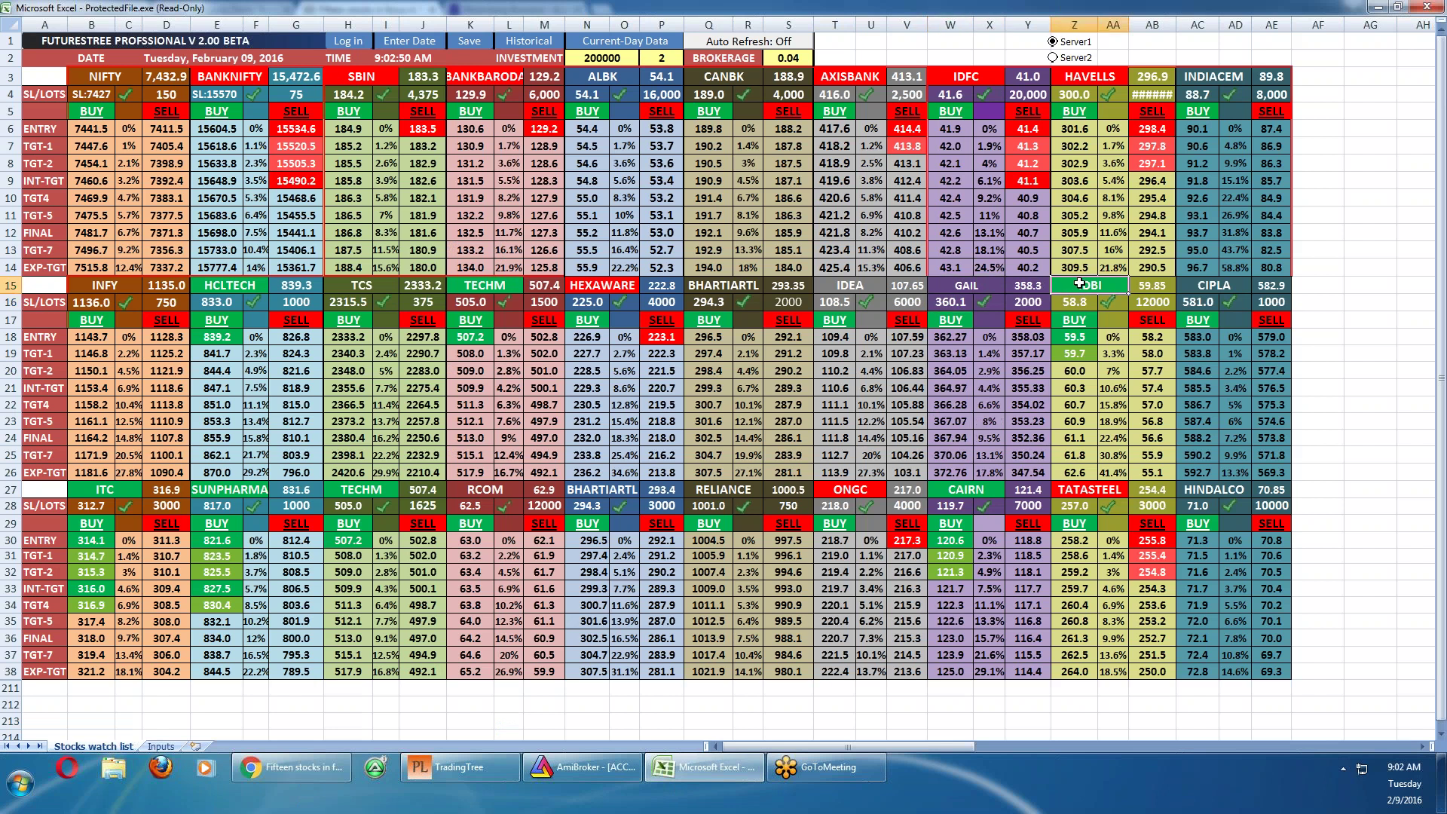
pyautogui.write('BHARA')
pyautogui.press('Return')
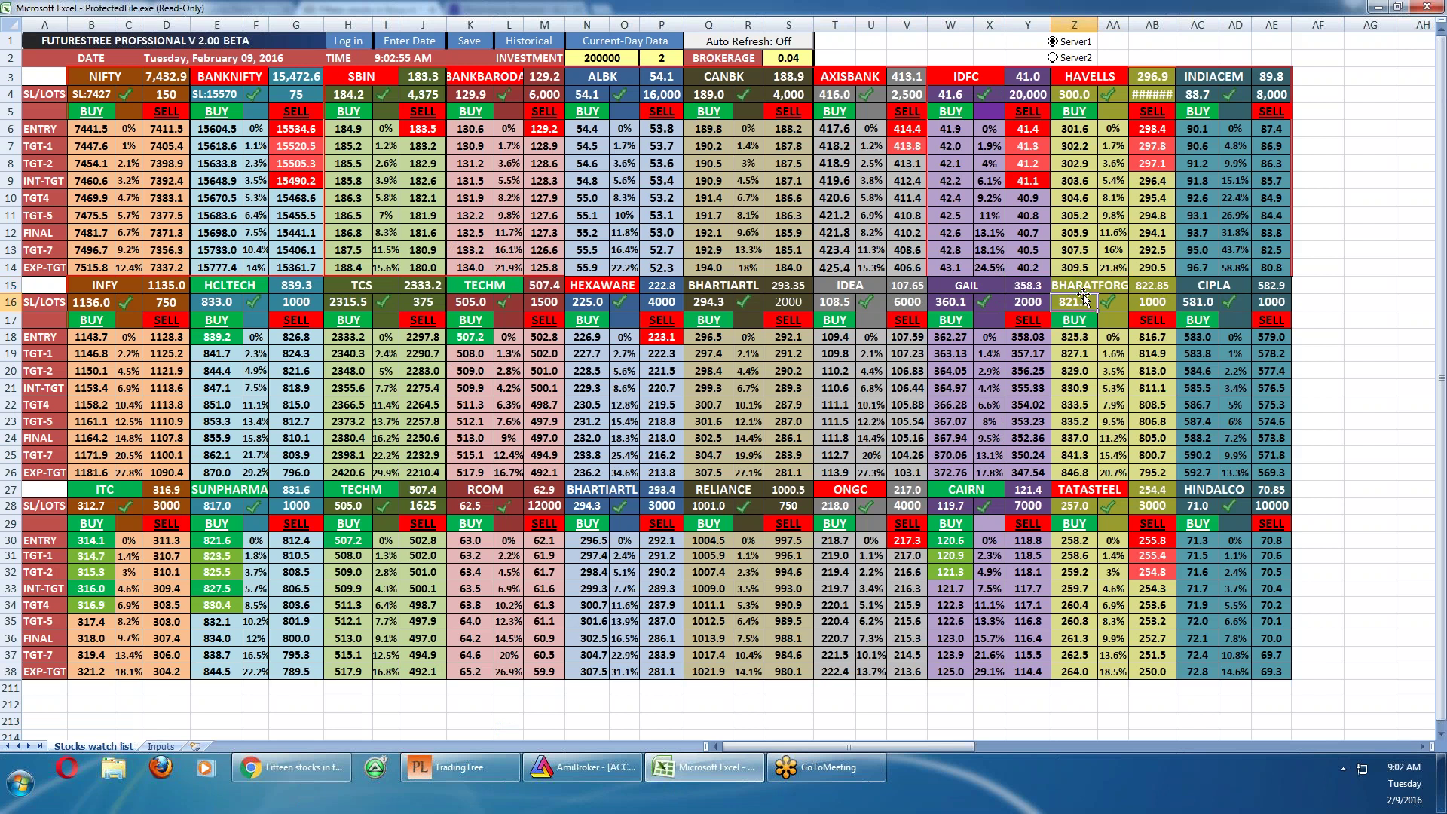
pyautogui.click(1199, 285)
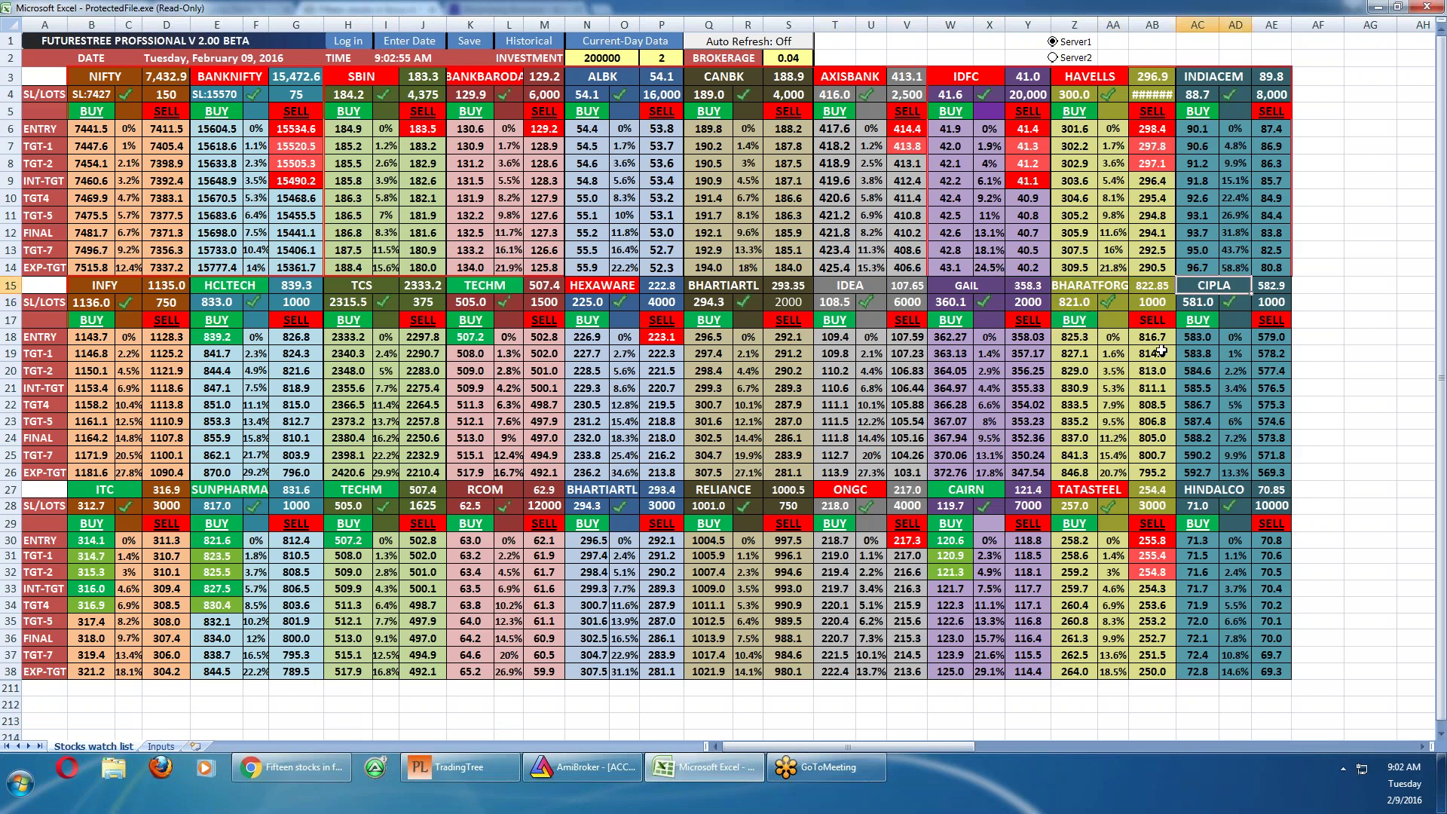
pyautogui.write('TATAMOTORS')
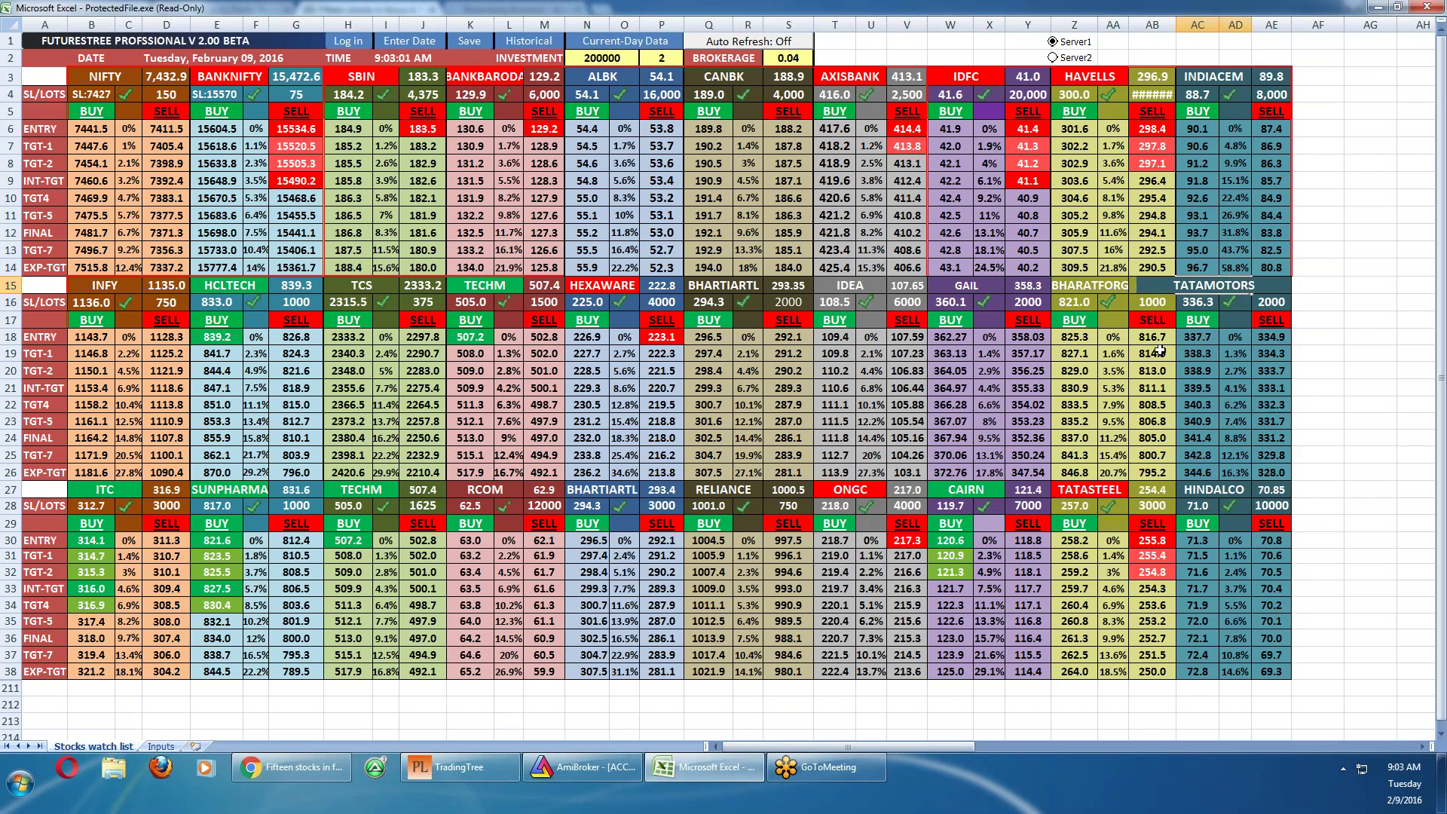
pyautogui.press('Return')
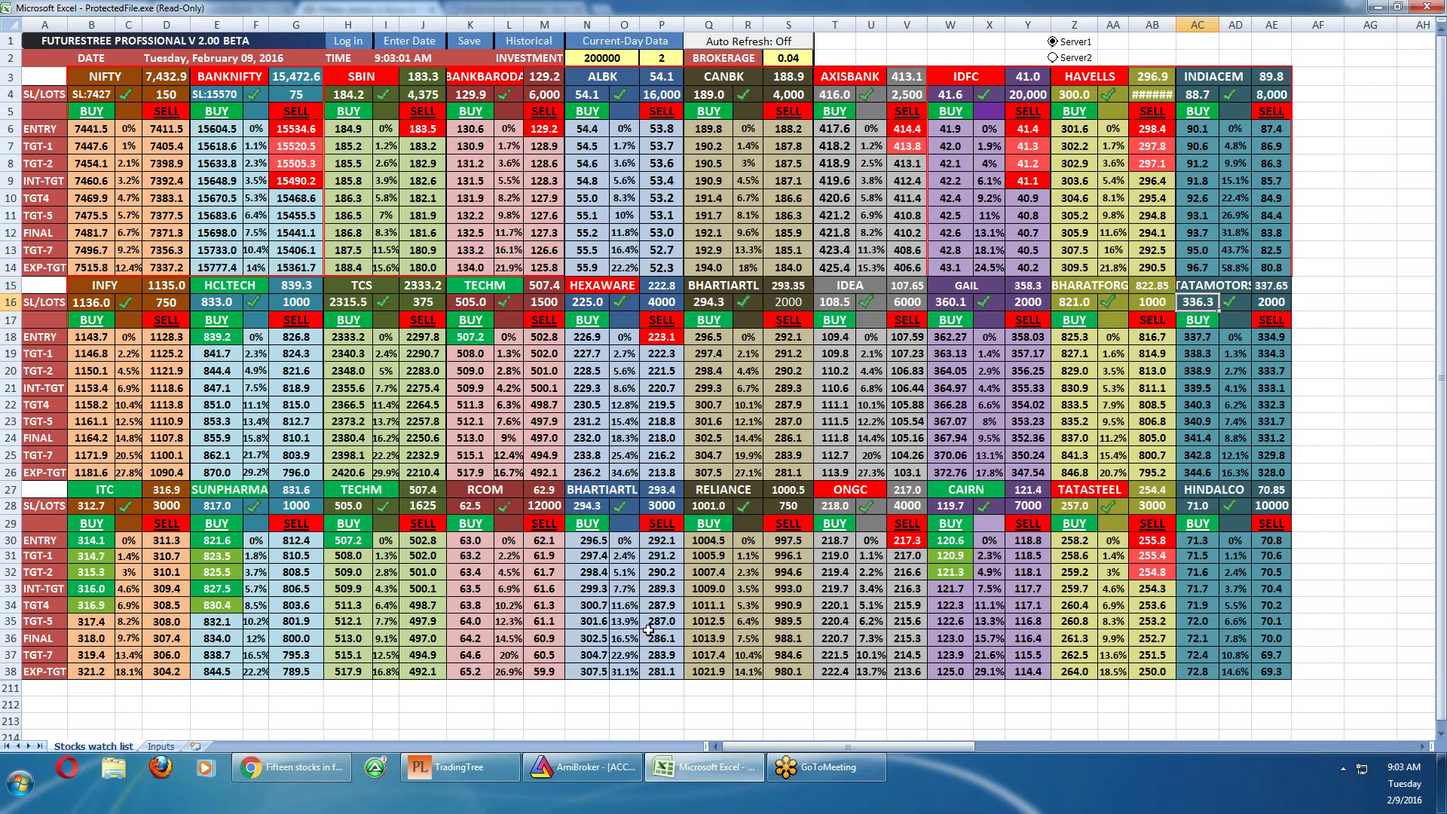
# Replace the ITC symbol in the third row of the watch list with CESC
pyautogui.click(138, 490)
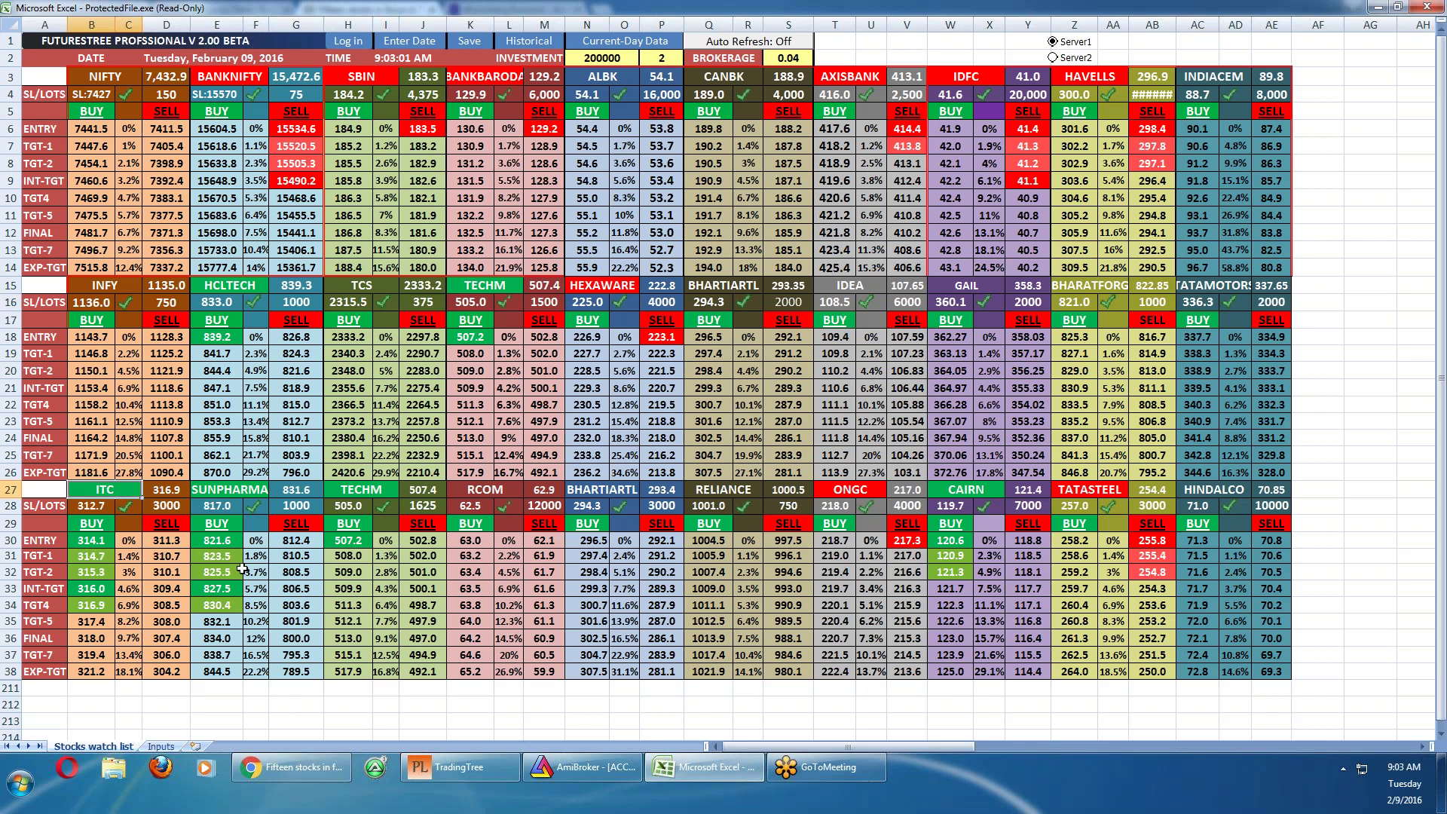
pyautogui.write('CES')
pyautogui.press('Return')
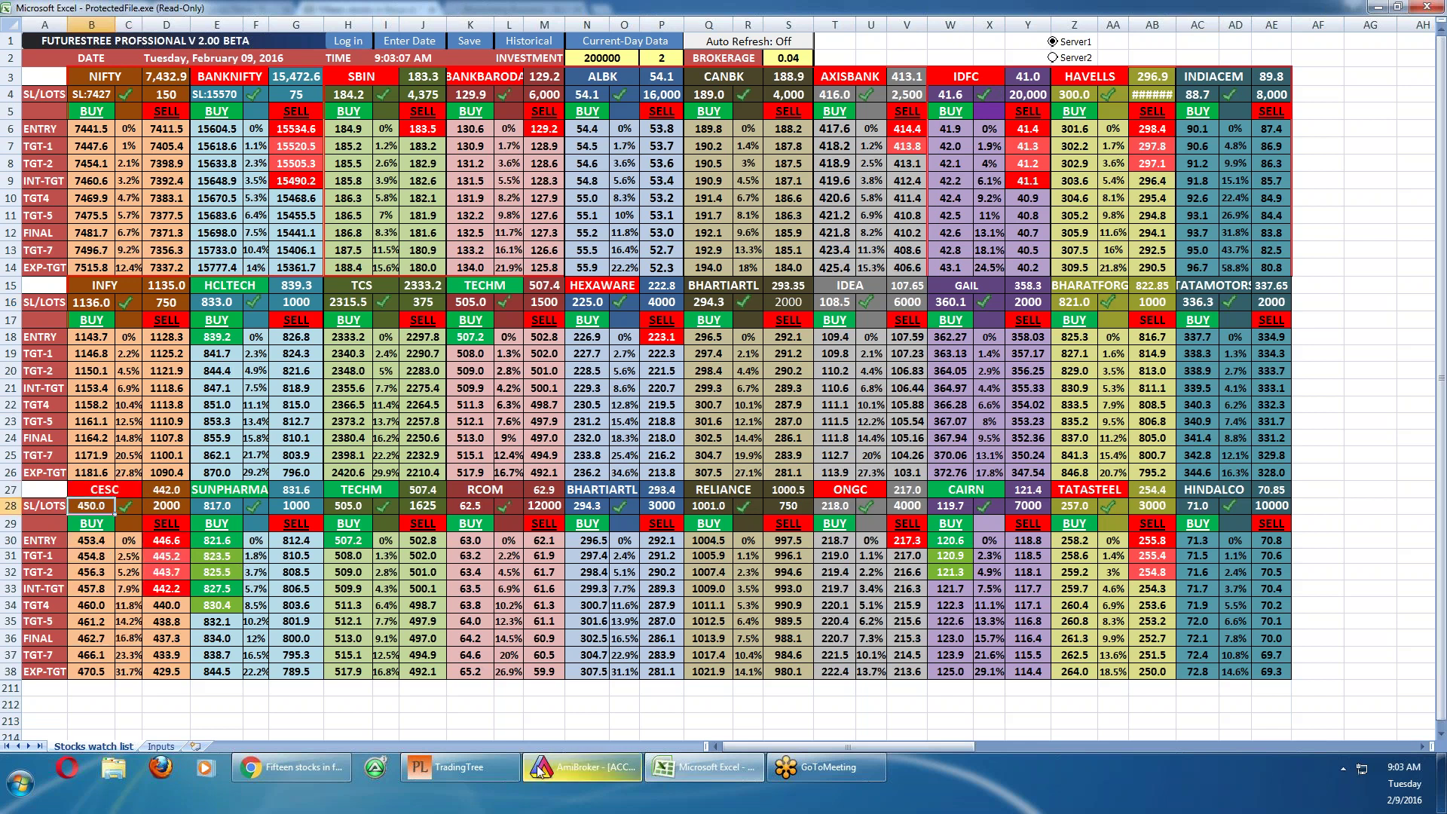
# Review the remaining items of the Economic Times article in the browser, and open the Moneycontrol stocks-in-news article
pyautogui.click(323, 770)
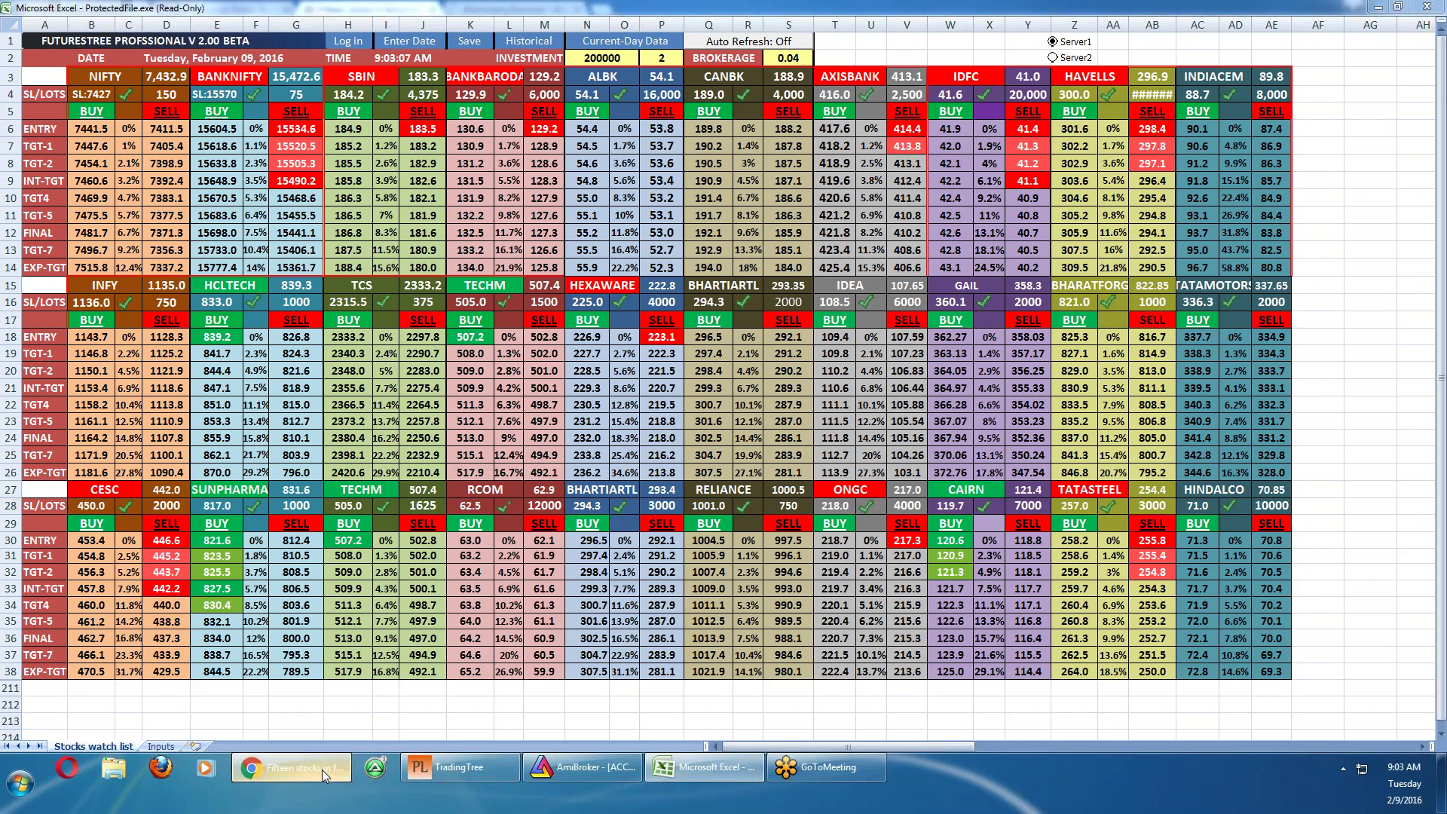
pyautogui.scroll(-6, 848, 419)
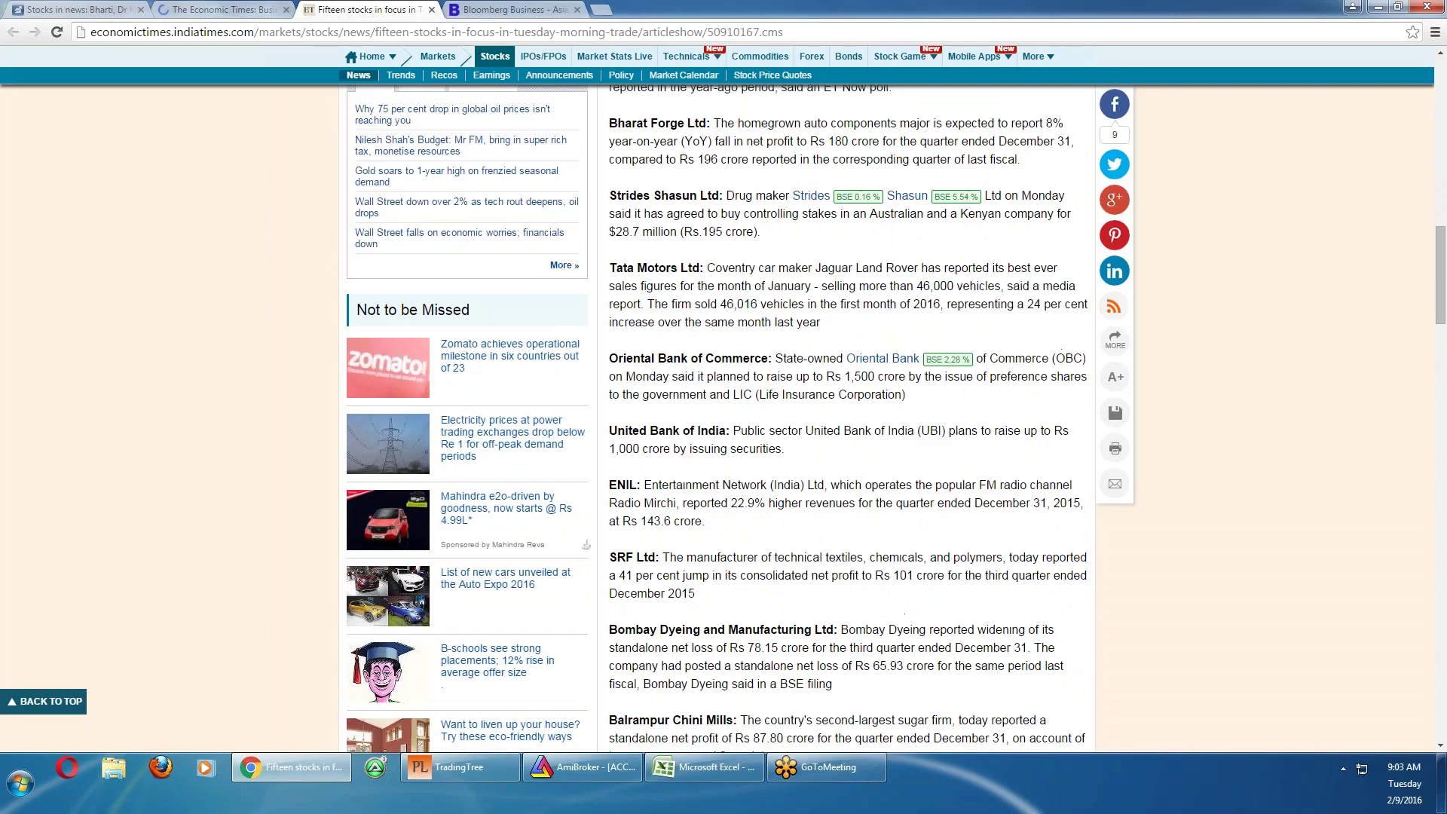
pyautogui.scroll(-4, 848, 419)
pyautogui.scroll(11, 848, 419)
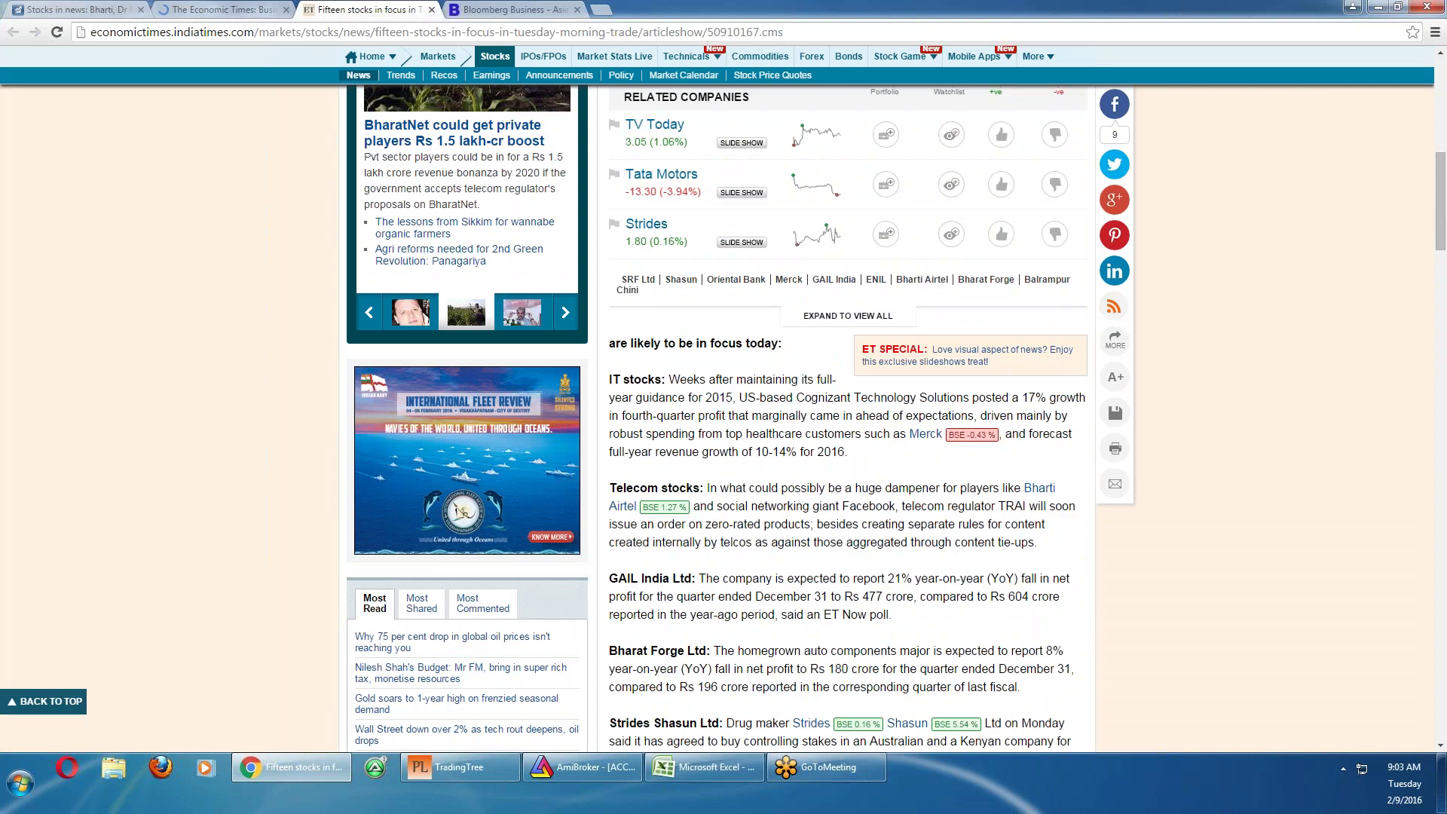
pyautogui.scroll(6, 848, 419)
pyautogui.scroll(4, 848, 419)
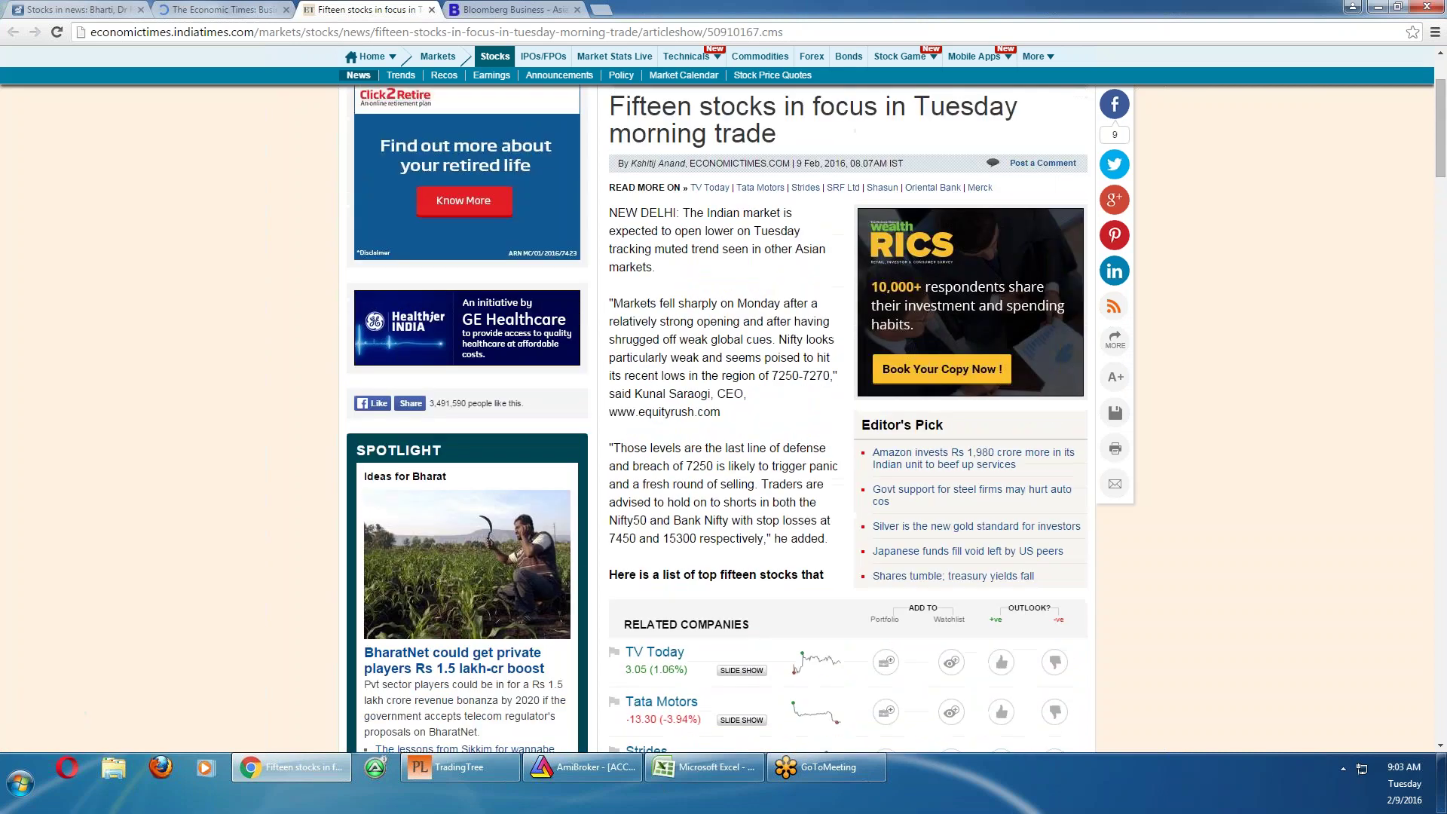
pyautogui.click(60, 11)
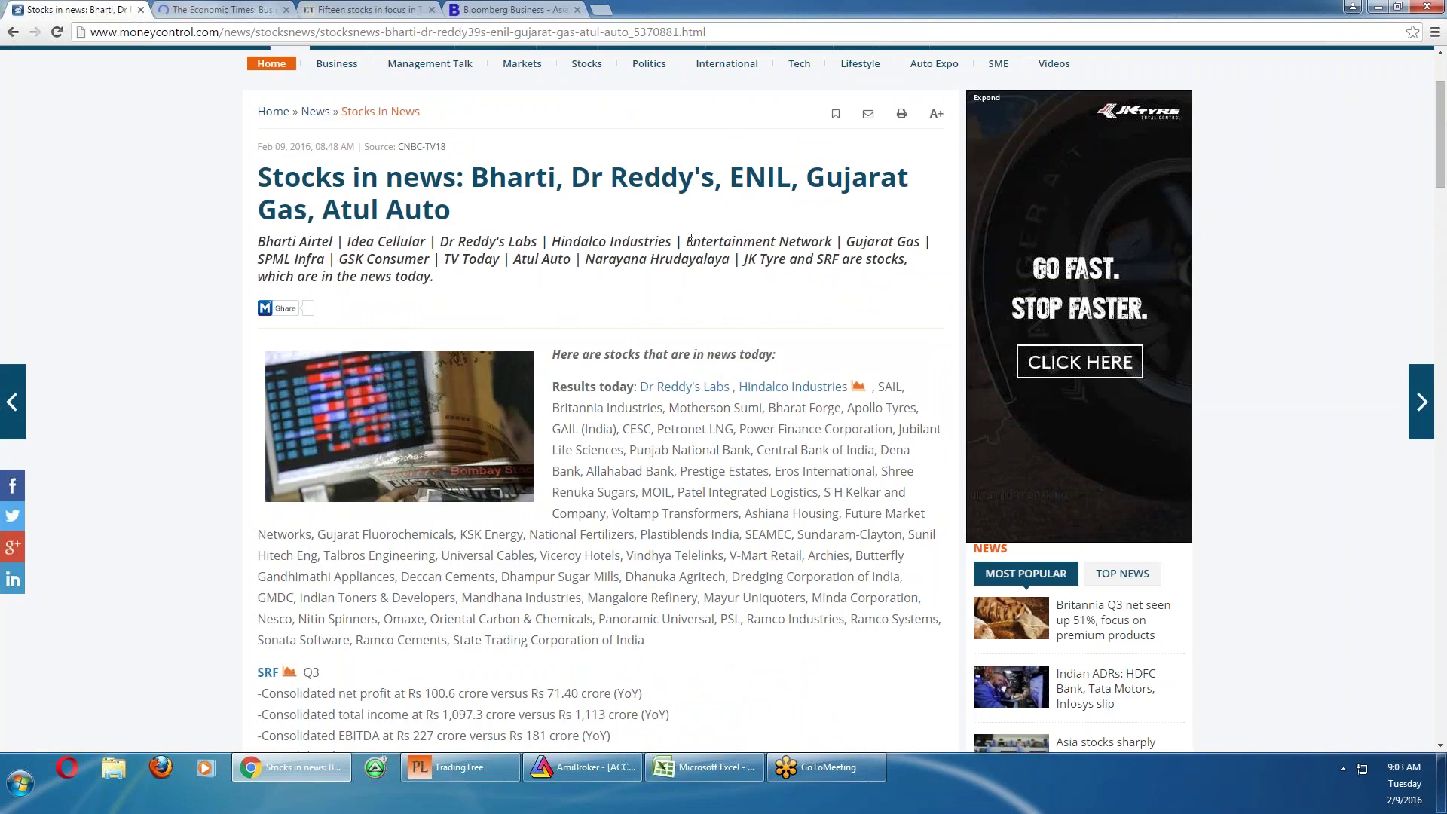
# Return to Excel and, in the third row of stock symbols, replace SUNPHARMA with DRREDDY and TECHM with HINDALCO
pyautogui.click(1378, 7)
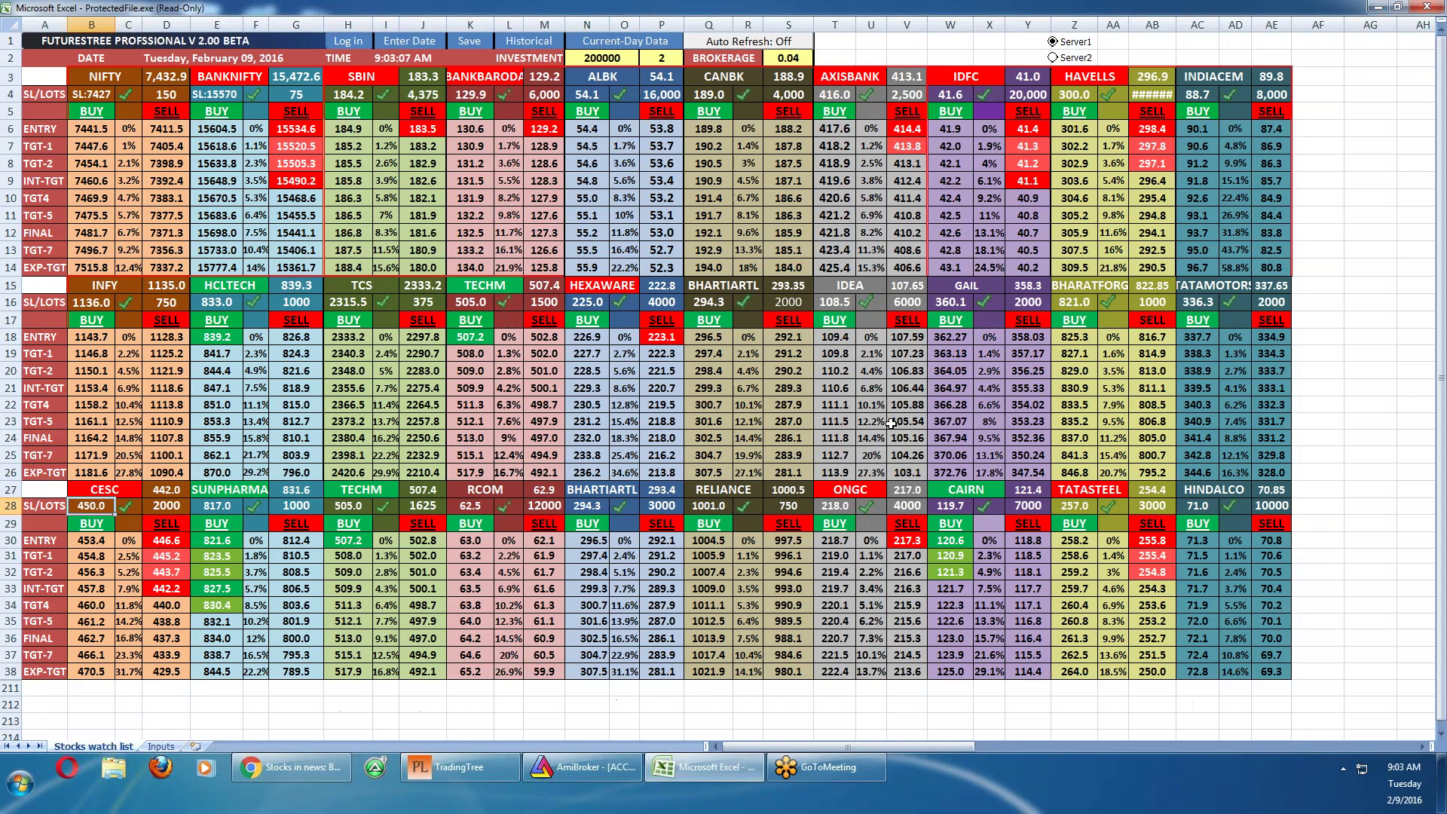
pyautogui.click(213, 495)
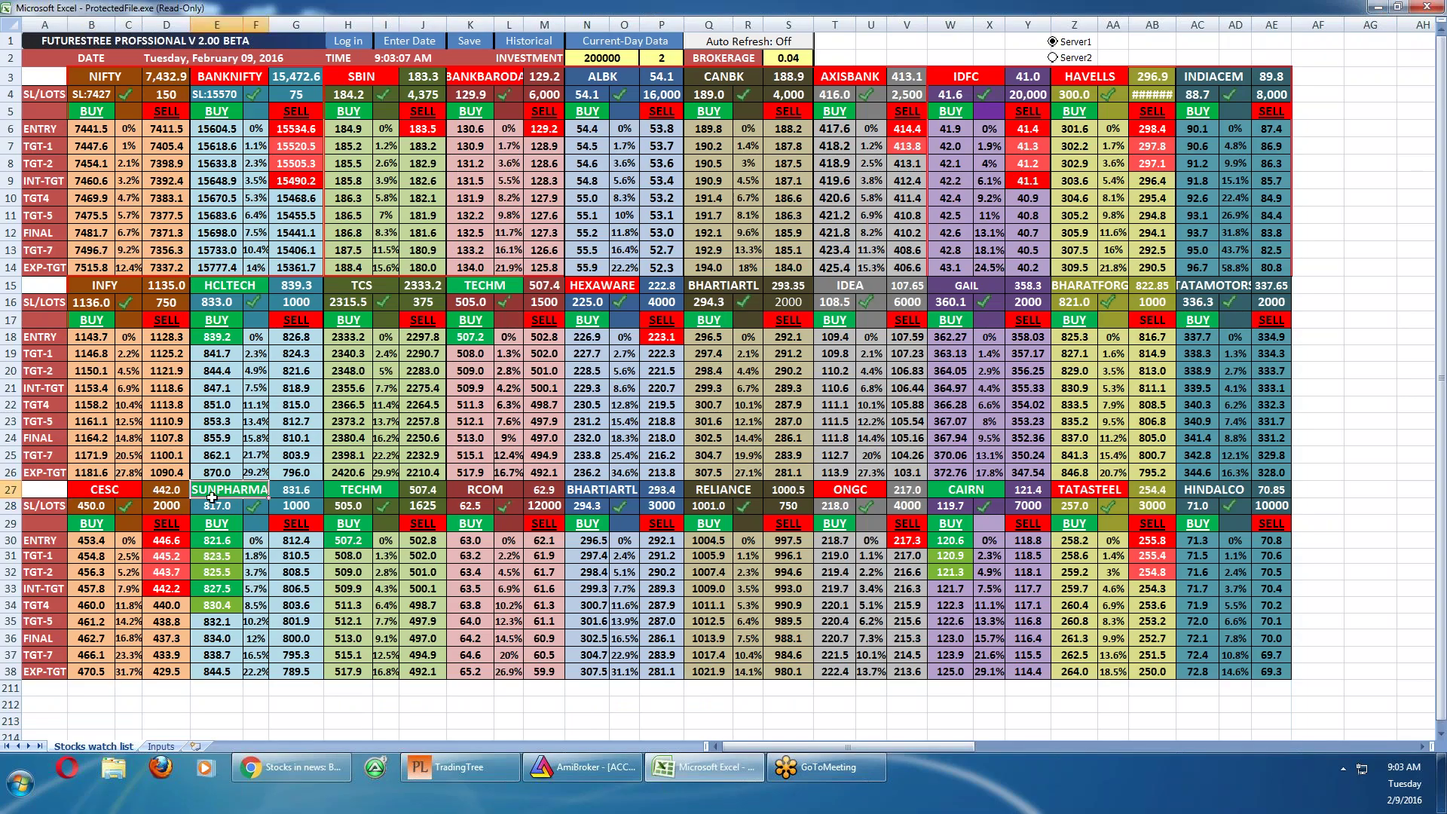
pyautogui.write('DR')
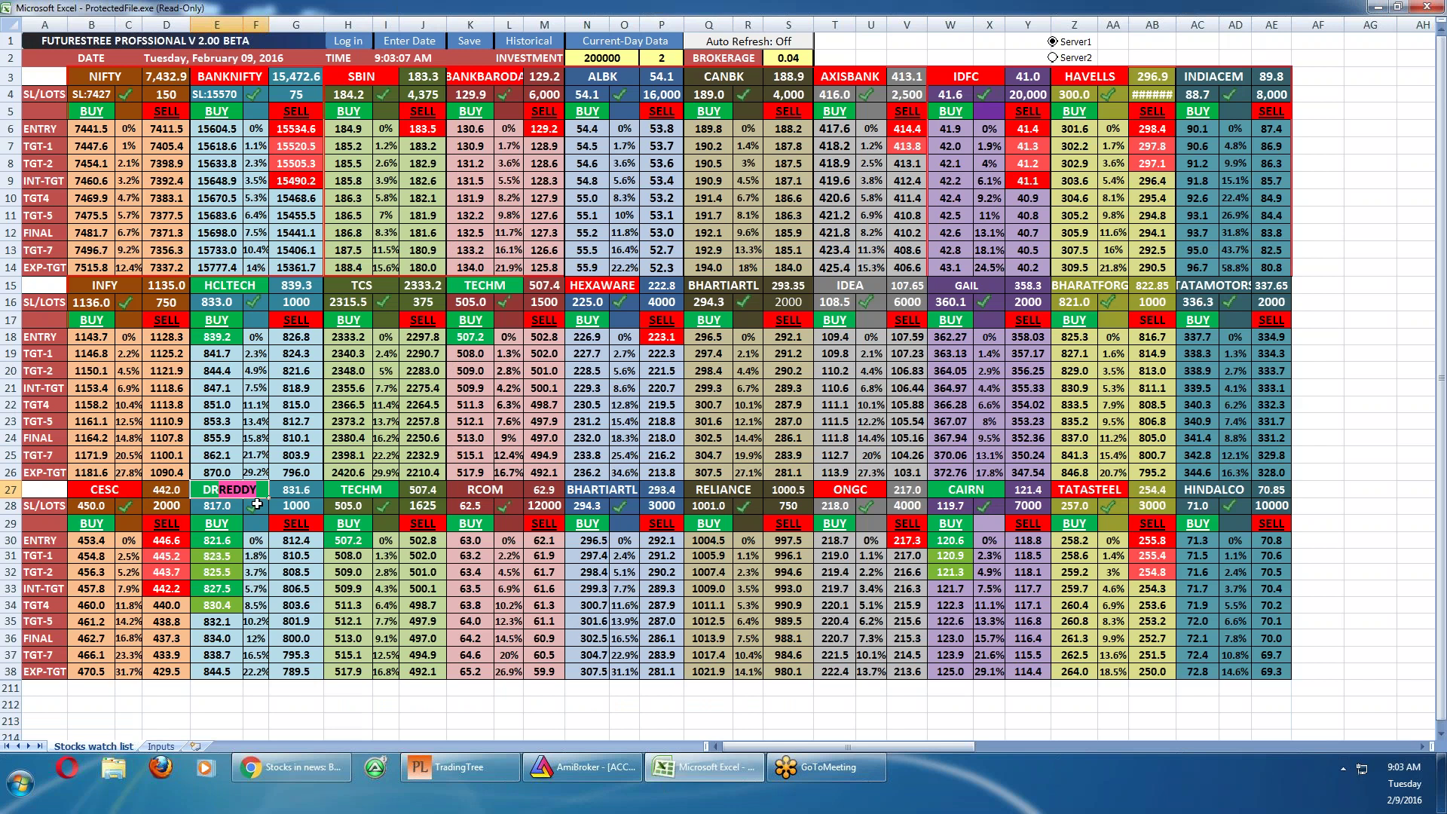
pyautogui.press('Return')
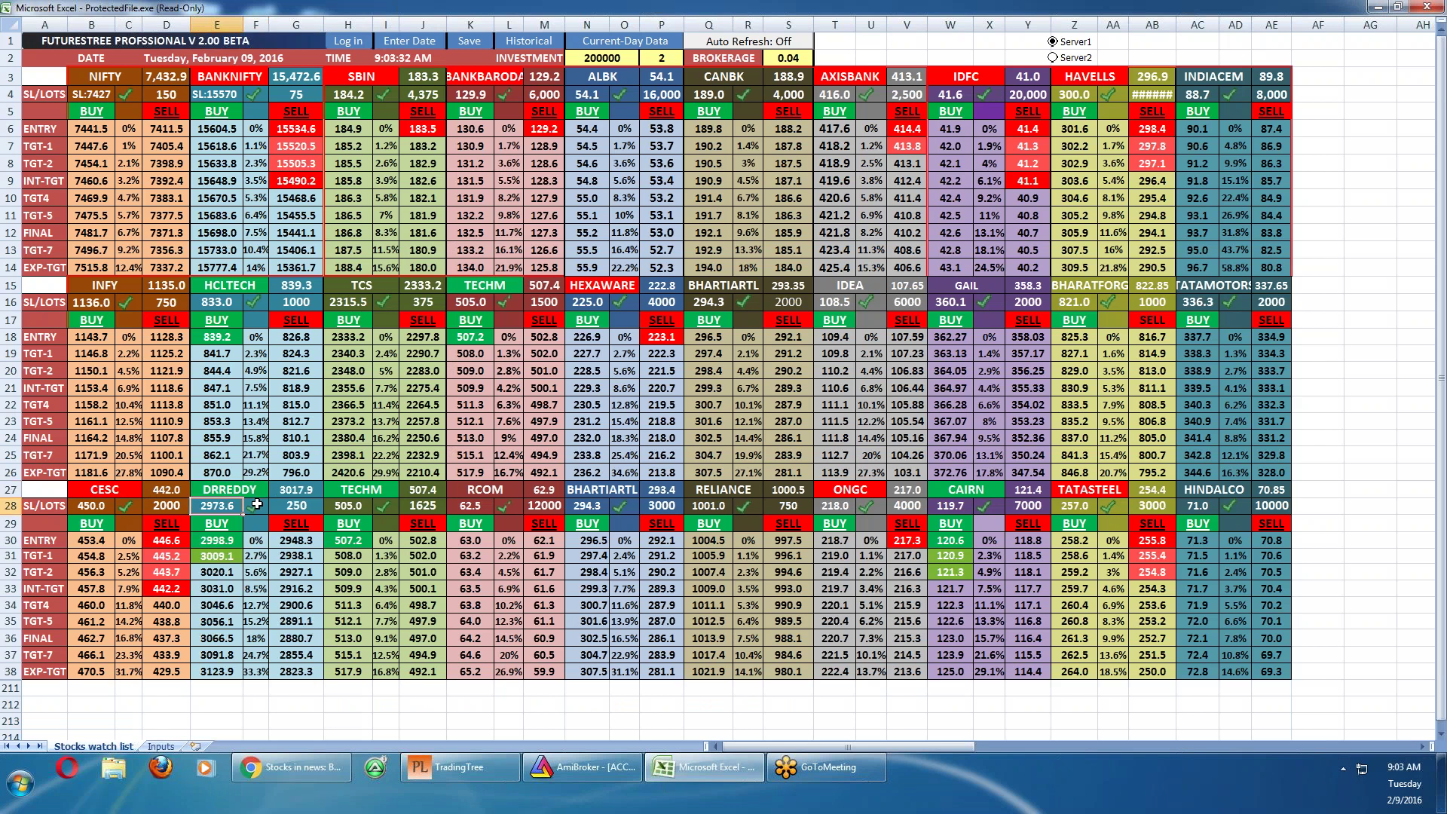
pyautogui.click(365, 492)
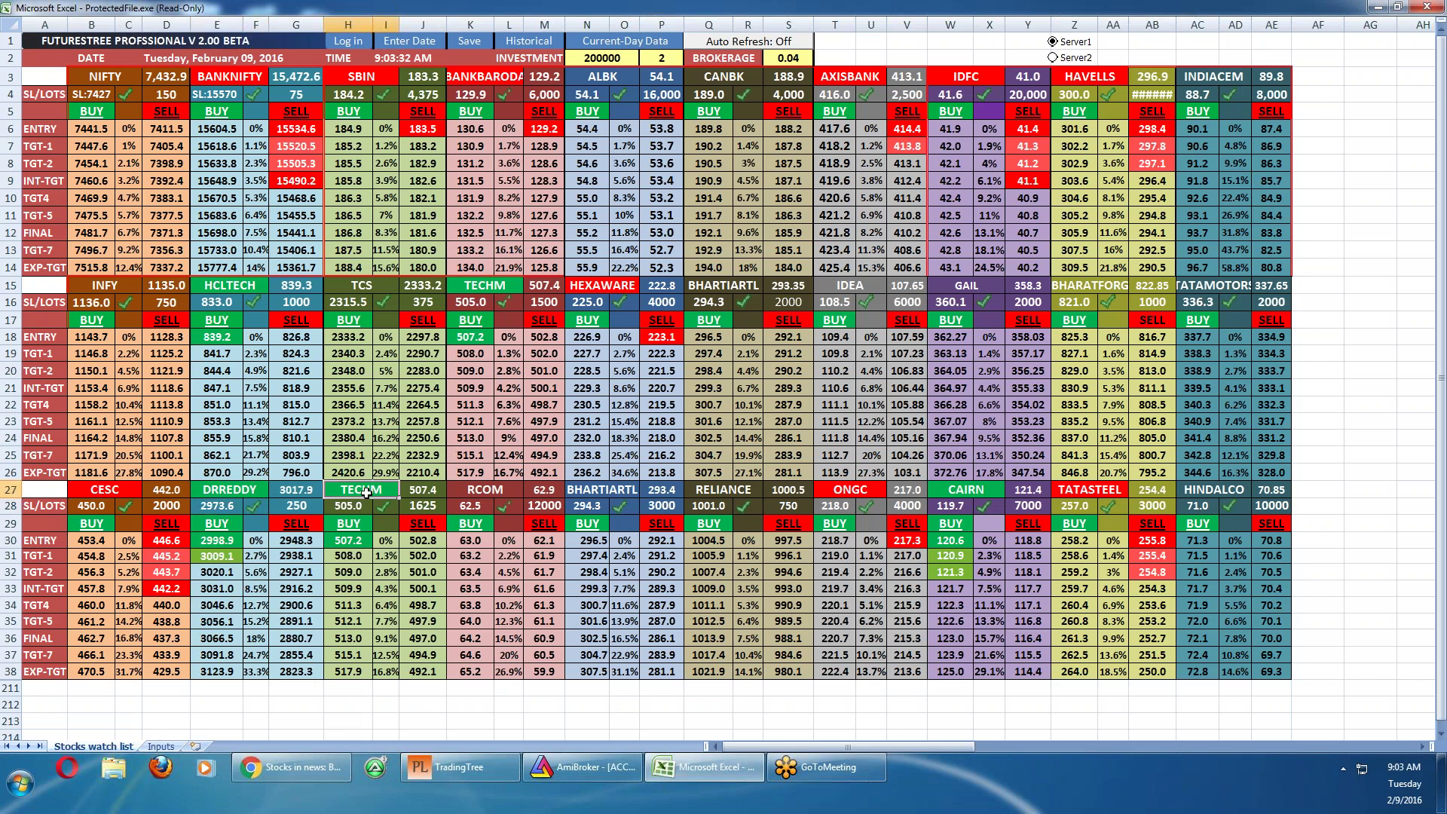
pyautogui.write('HINDA')
pyautogui.press('Return')
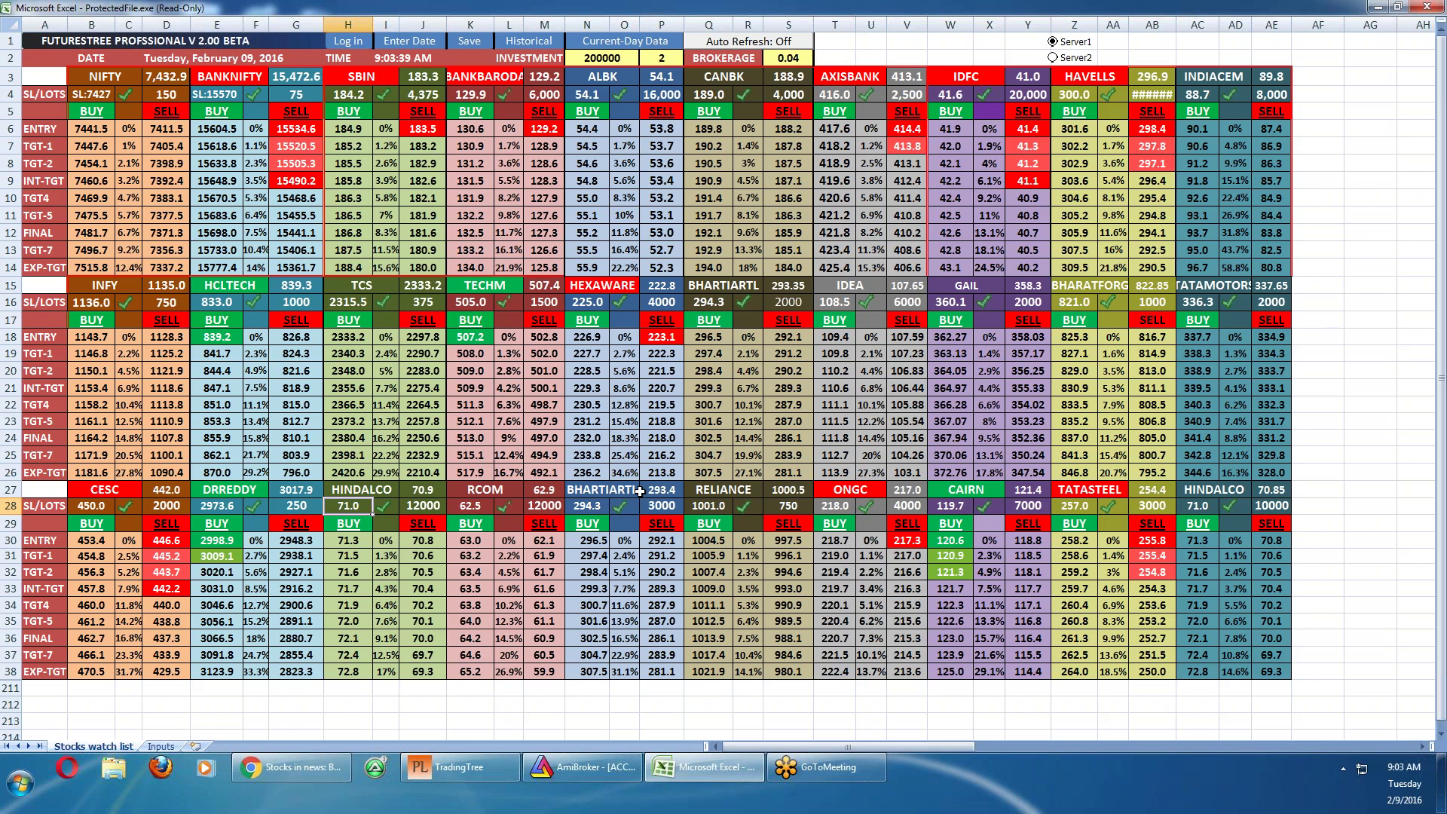
# In the third row of stock symbols, replace RCOM with AUROPHARMA and BHARTIARTL with HDIL
pyautogui.click(599, 490)
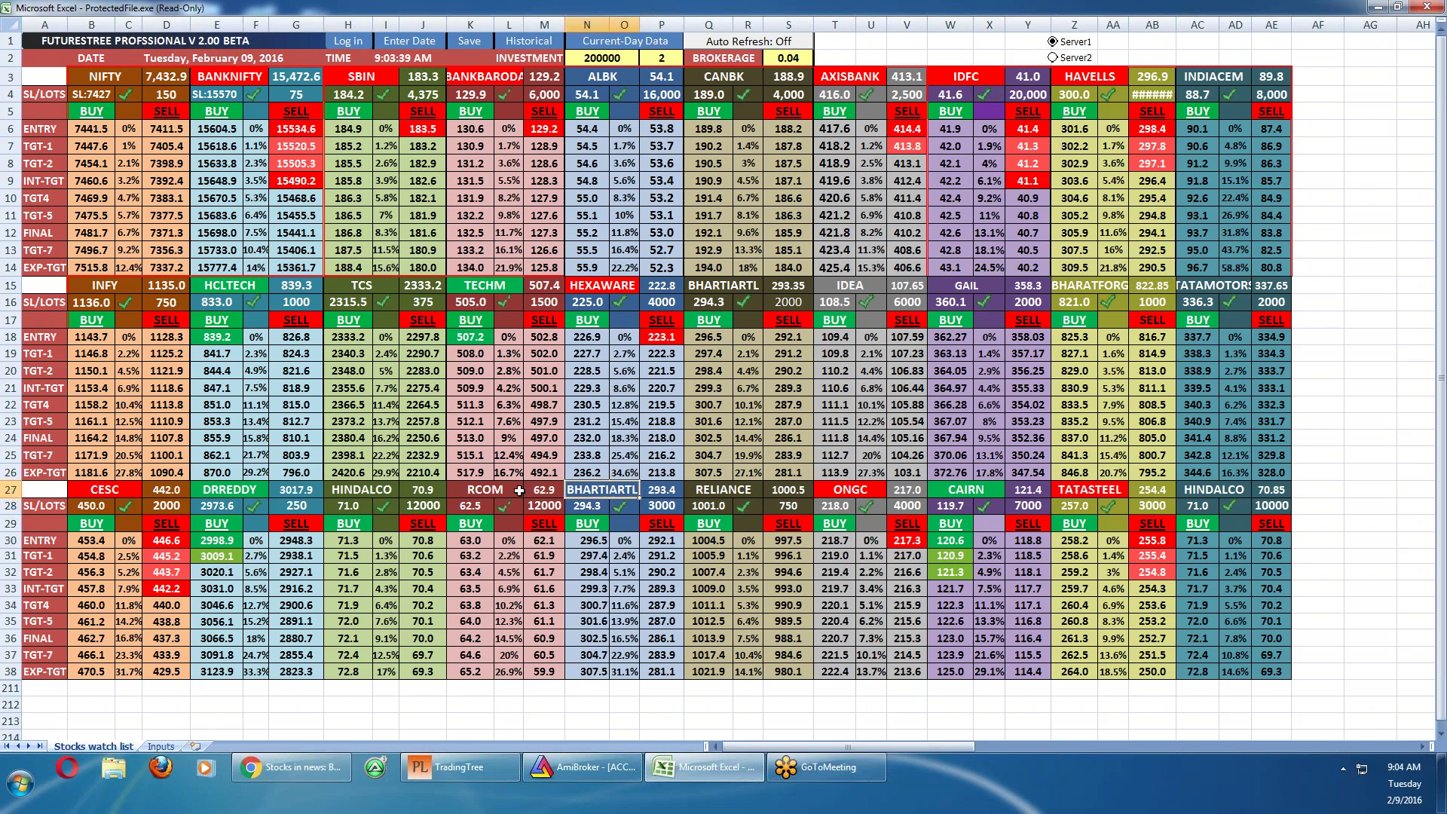
pyautogui.click(515, 490)
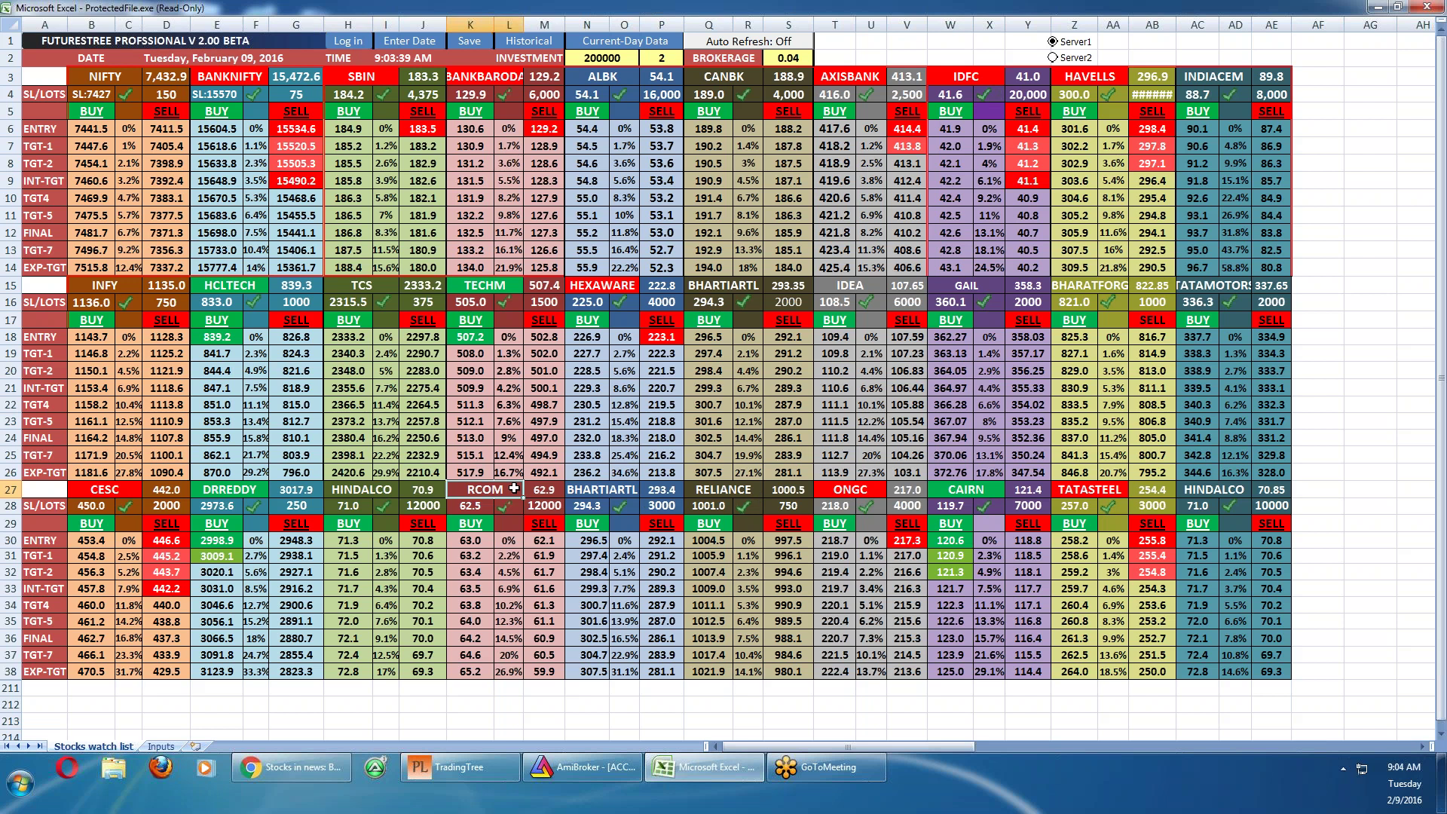
pyautogui.write('AU')
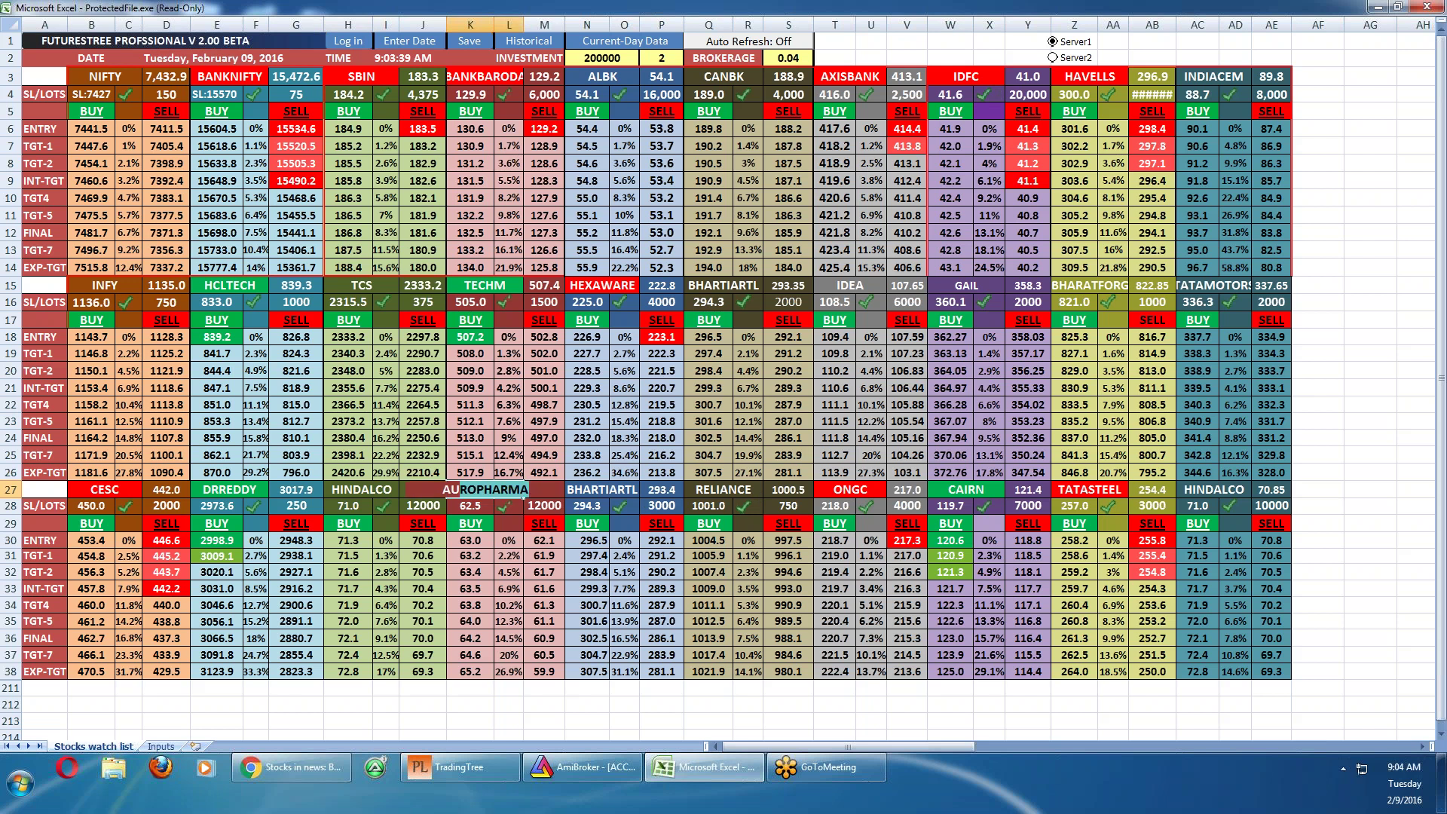
pyautogui.press('Return')
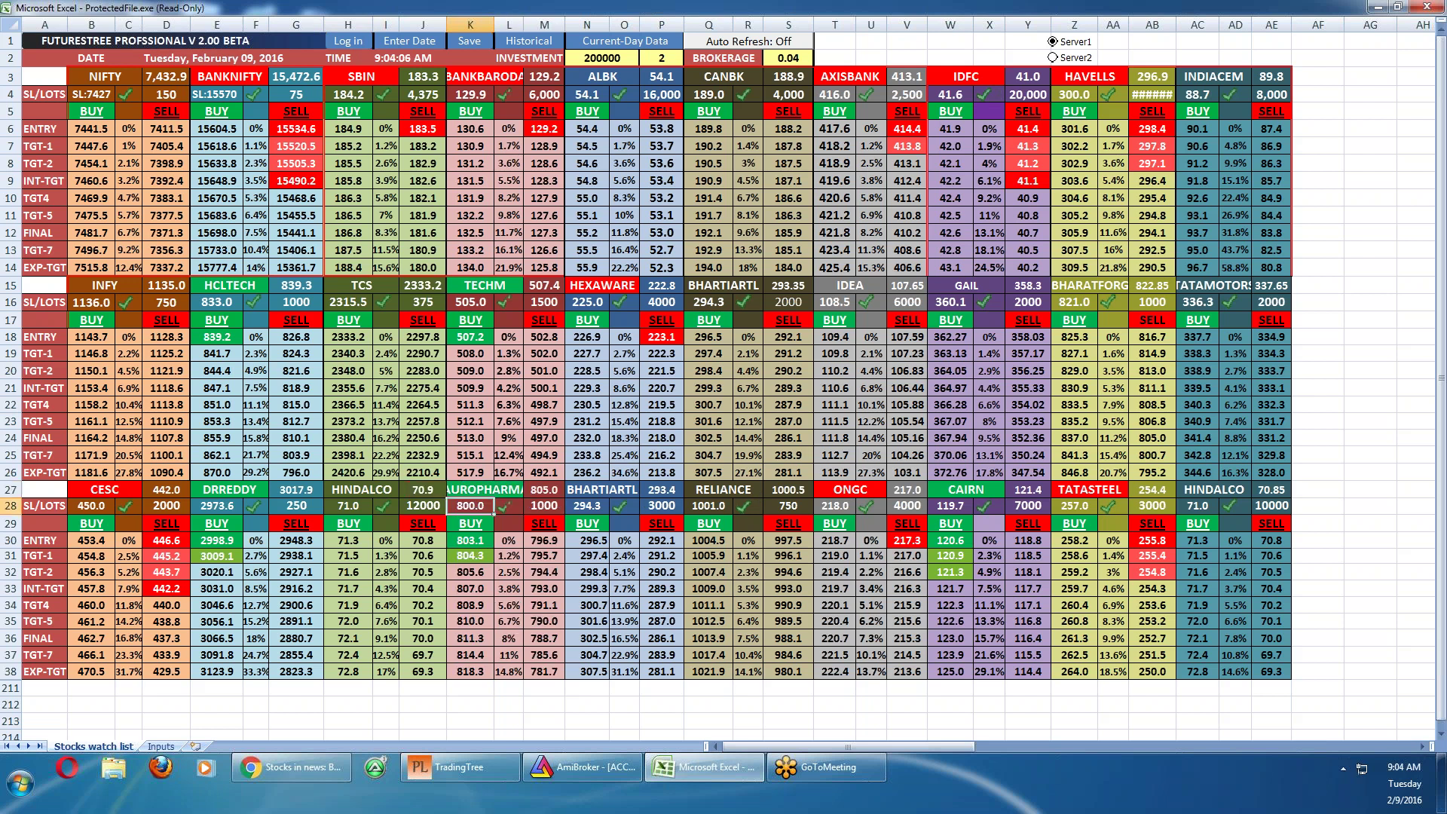
pyautogui.click(607, 490)
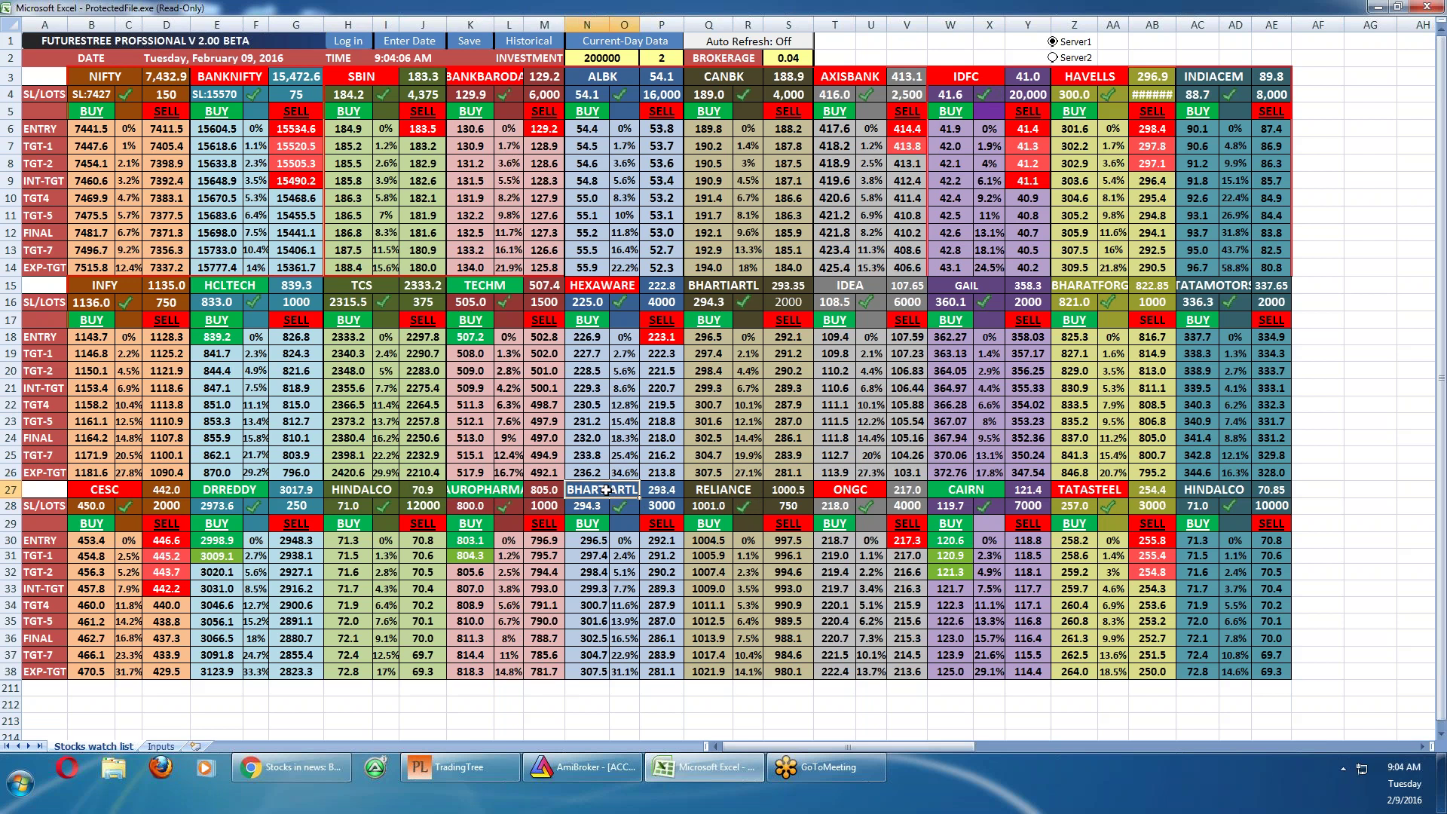
pyautogui.write('HDIL')
pyautogui.press('Return')
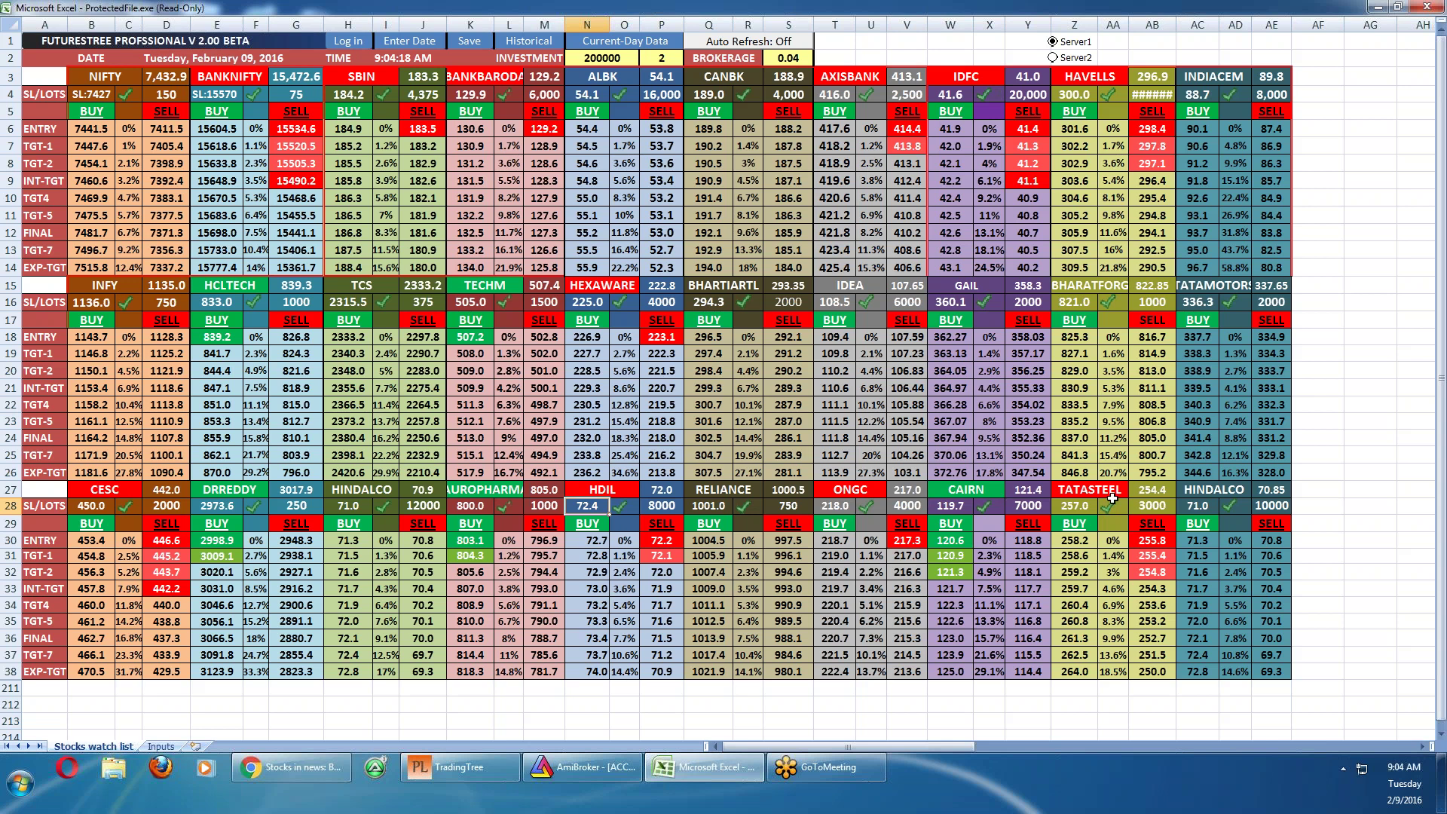
# Replace the second HINDALCO symbol, at the end of the third row of stock symbols, with RELINFRA
pyautogui.click(1233, 490)
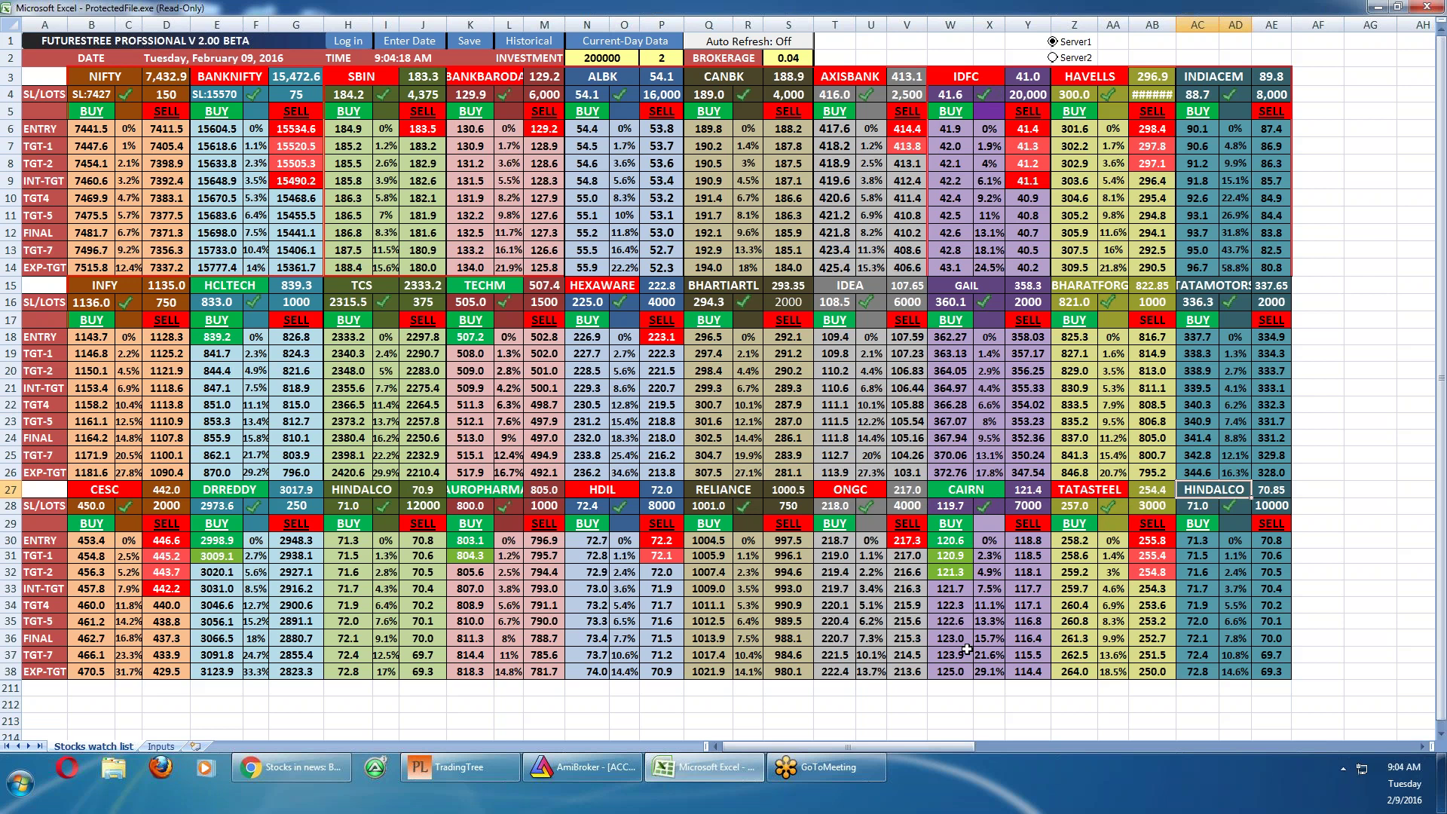
pyautogui.write('RELIN')
pyautogui.press('Return')
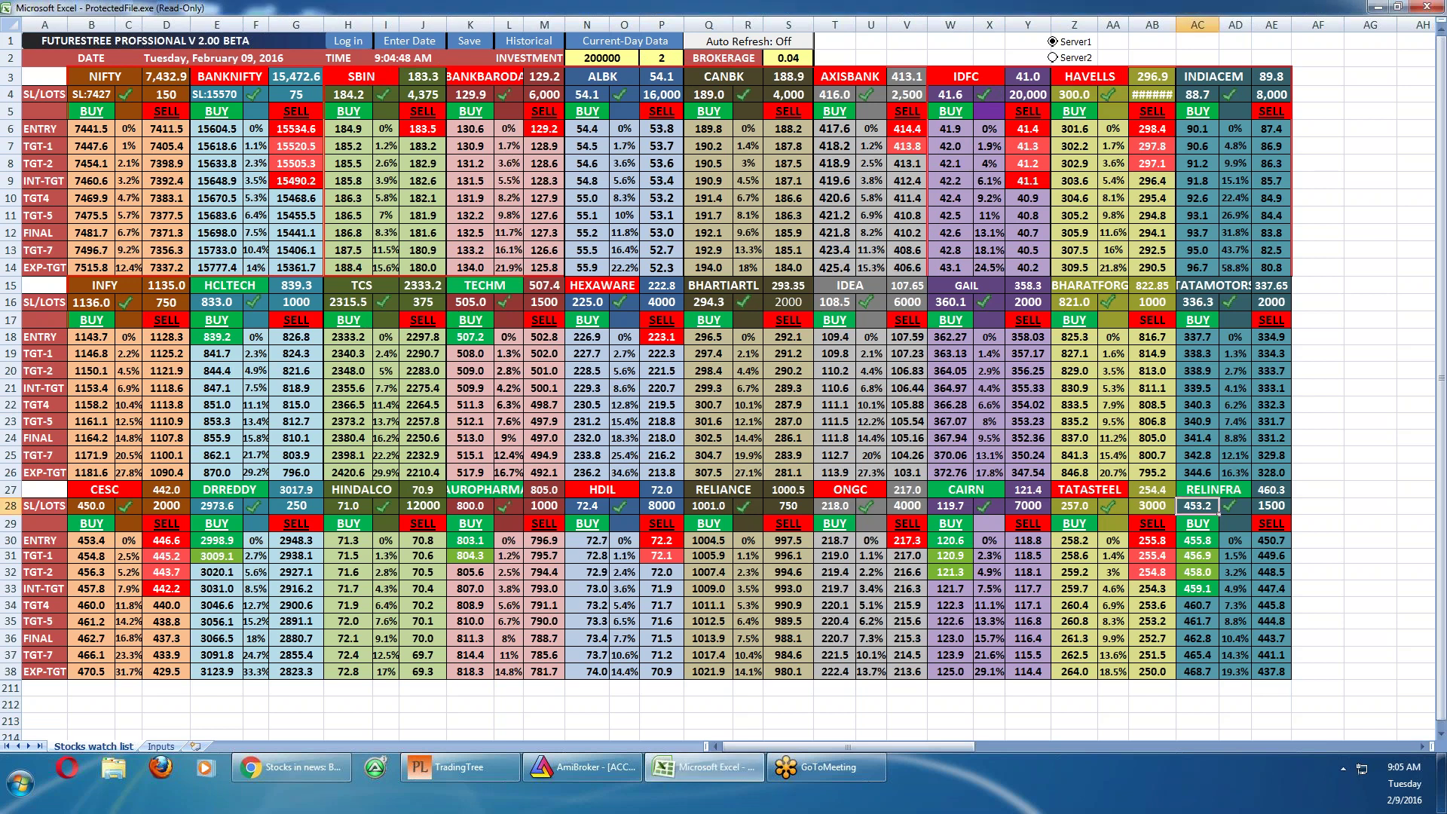
# Examine the SBIN block's symbol, price, stop-loss and buy and sell entry levels, and select a sell target in the BANKBARODA block
pyautogui.click(369, 81)
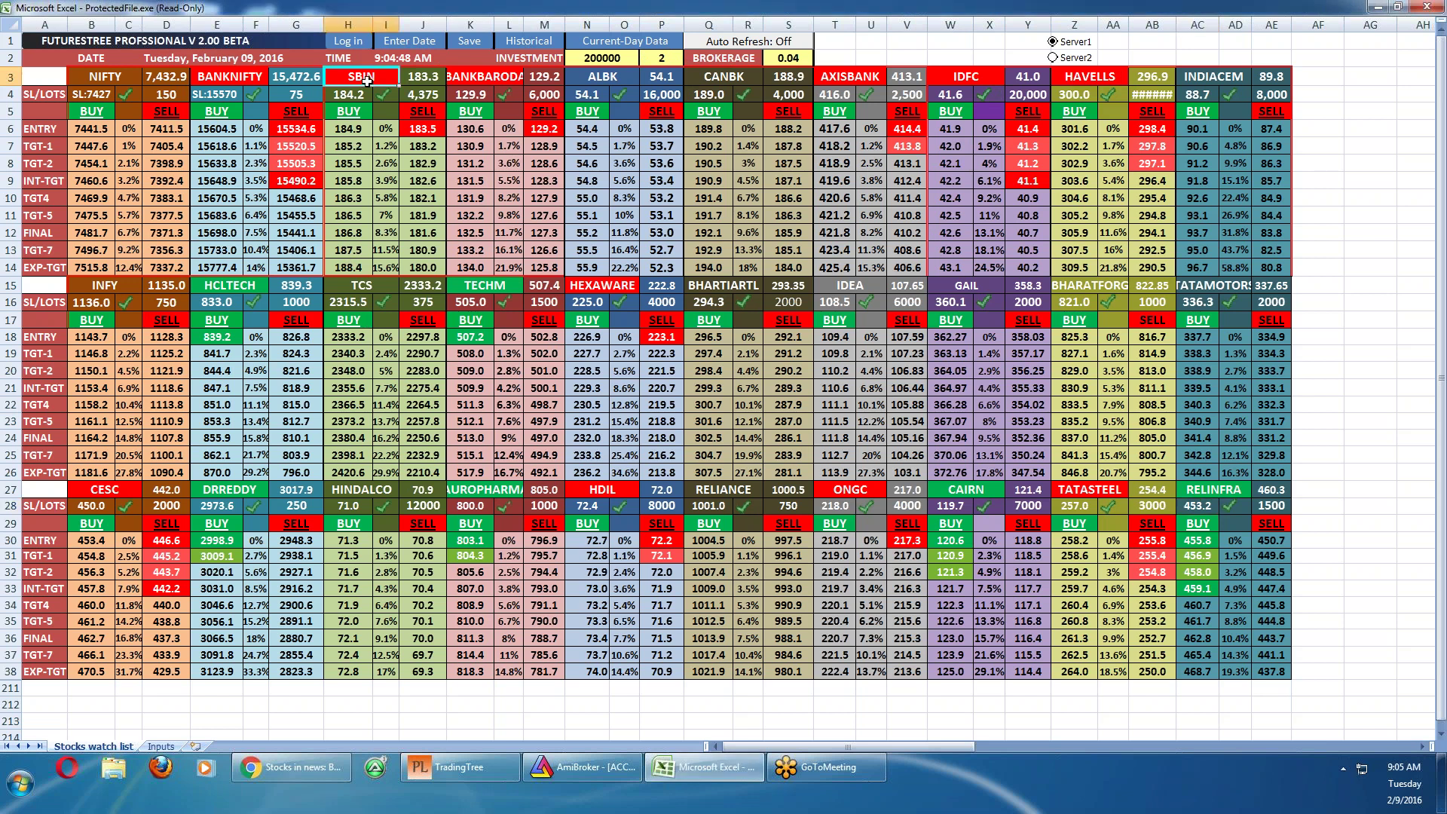
pyautogui.click(424, 80)
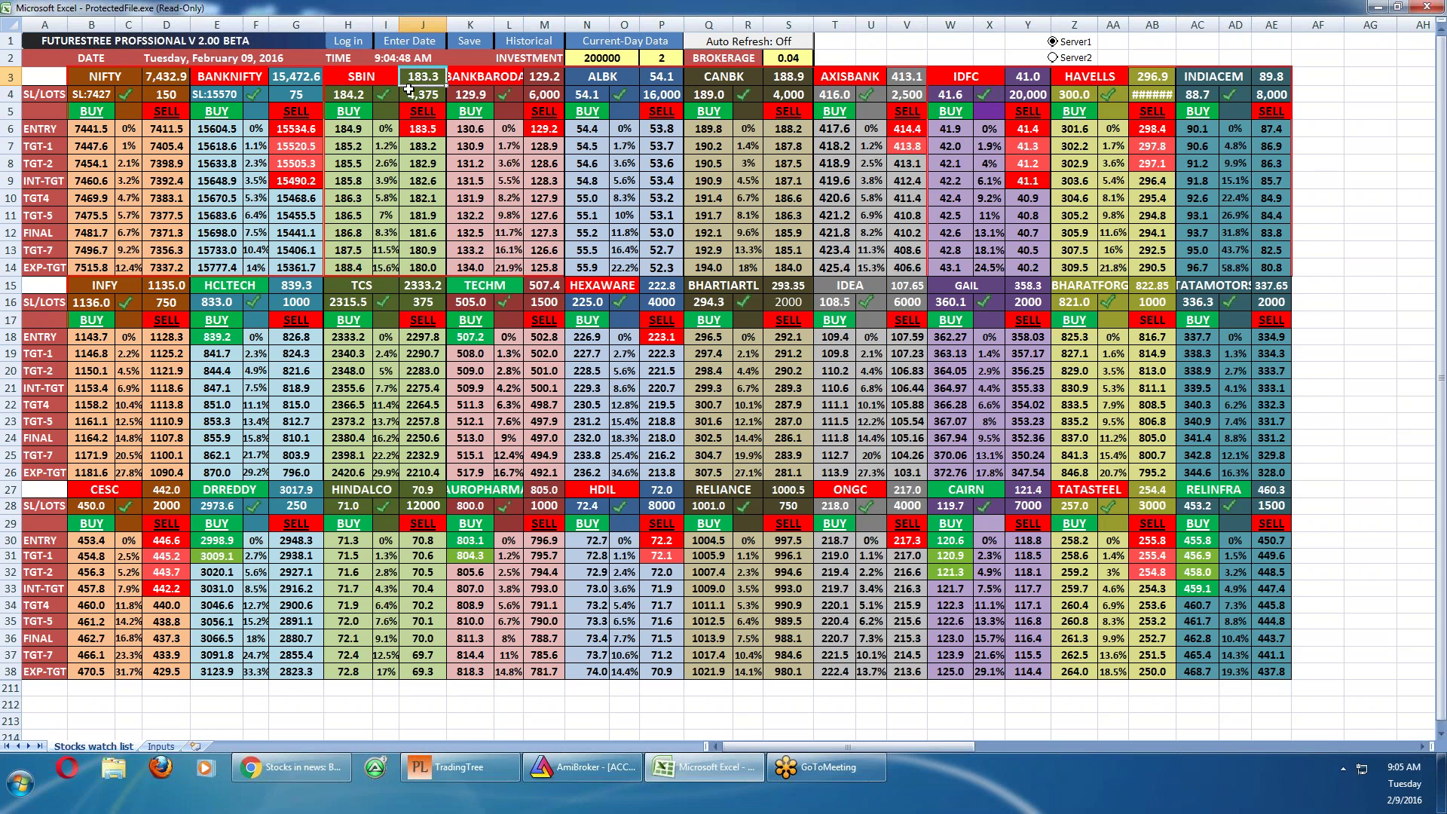
pyautogui.click(357, 96)
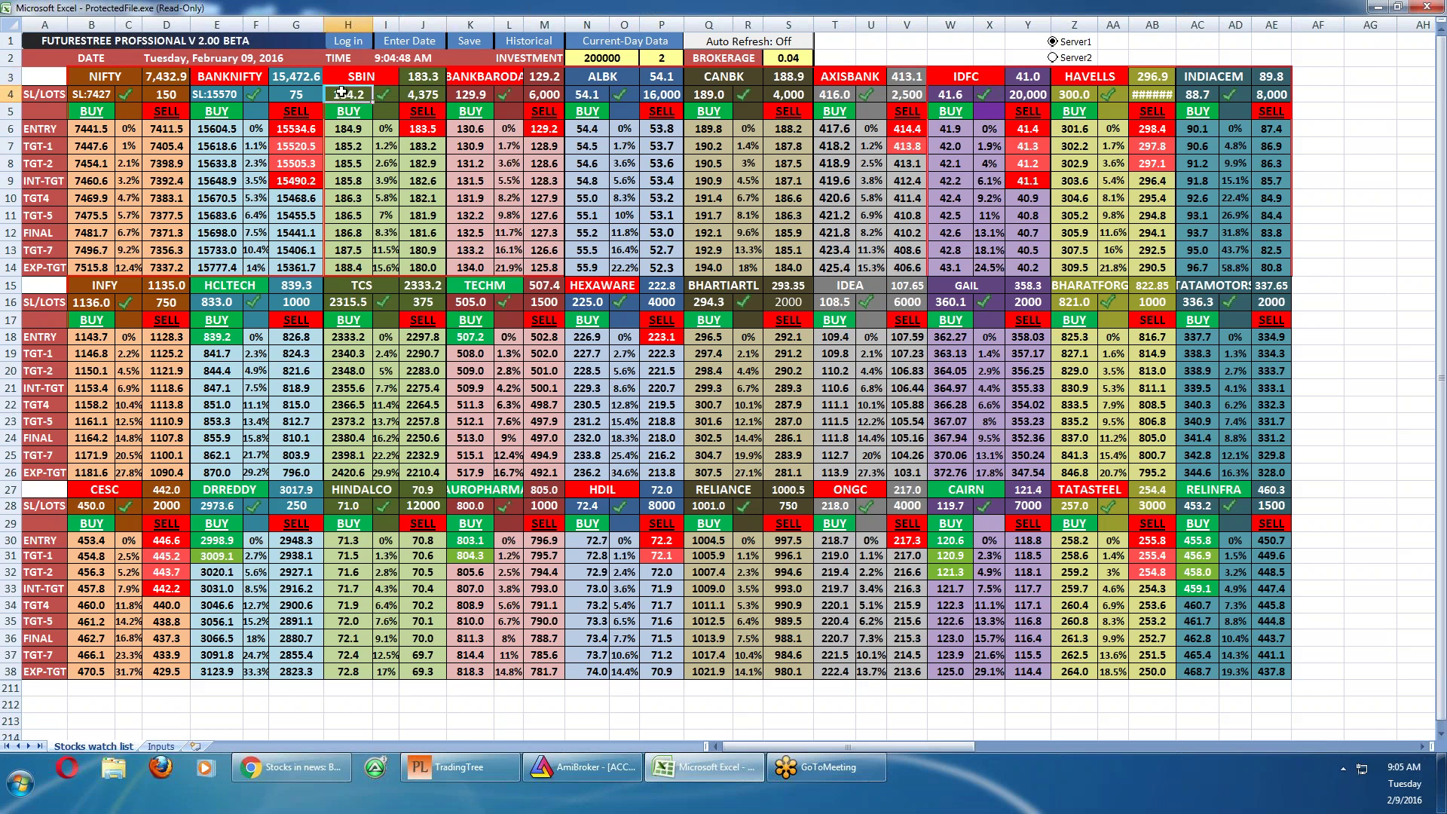
pyautogui.click(350, 130)
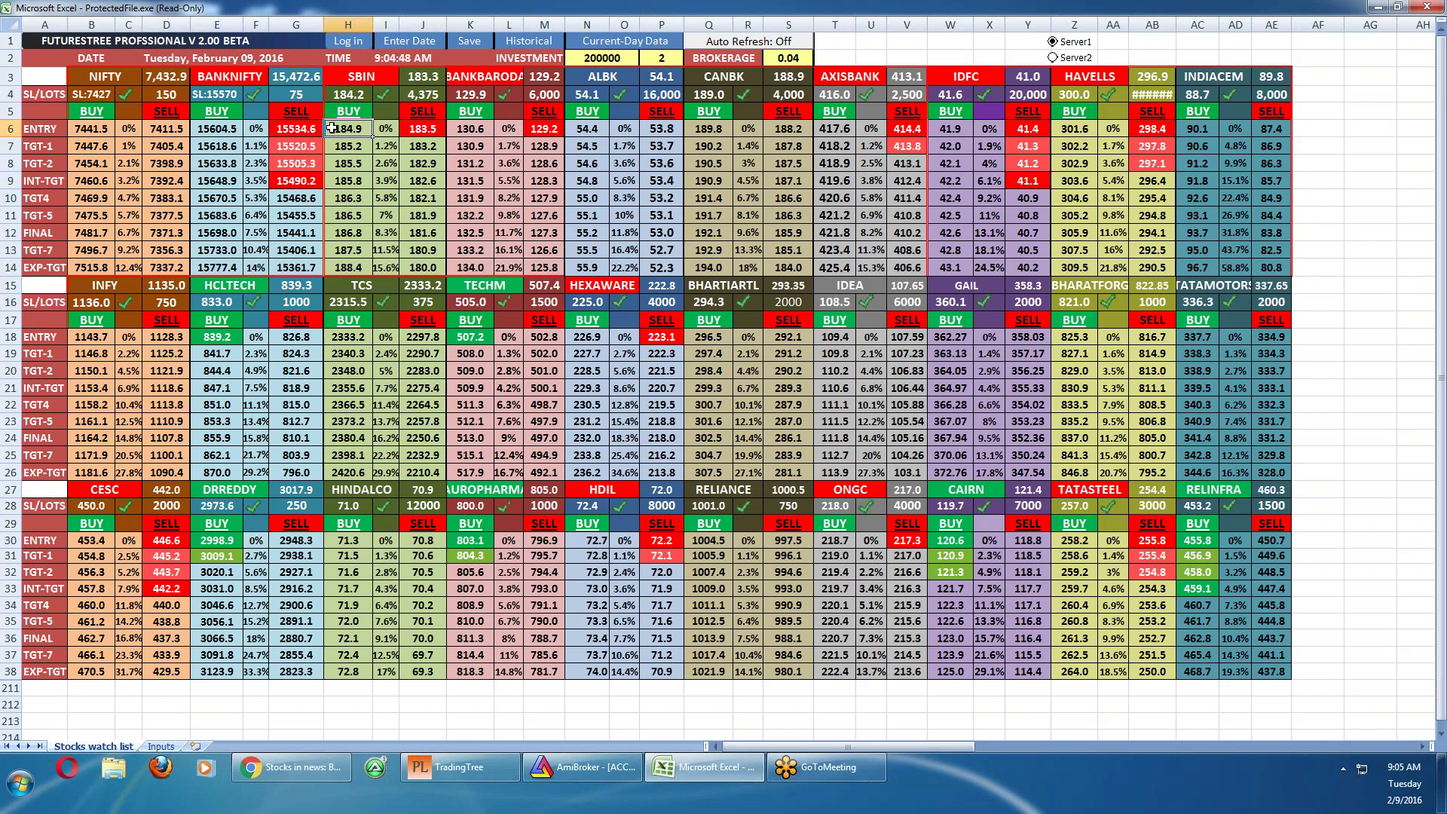
pyautogui.click(420, 129)
pyautogui.doubleClick(420, 129)
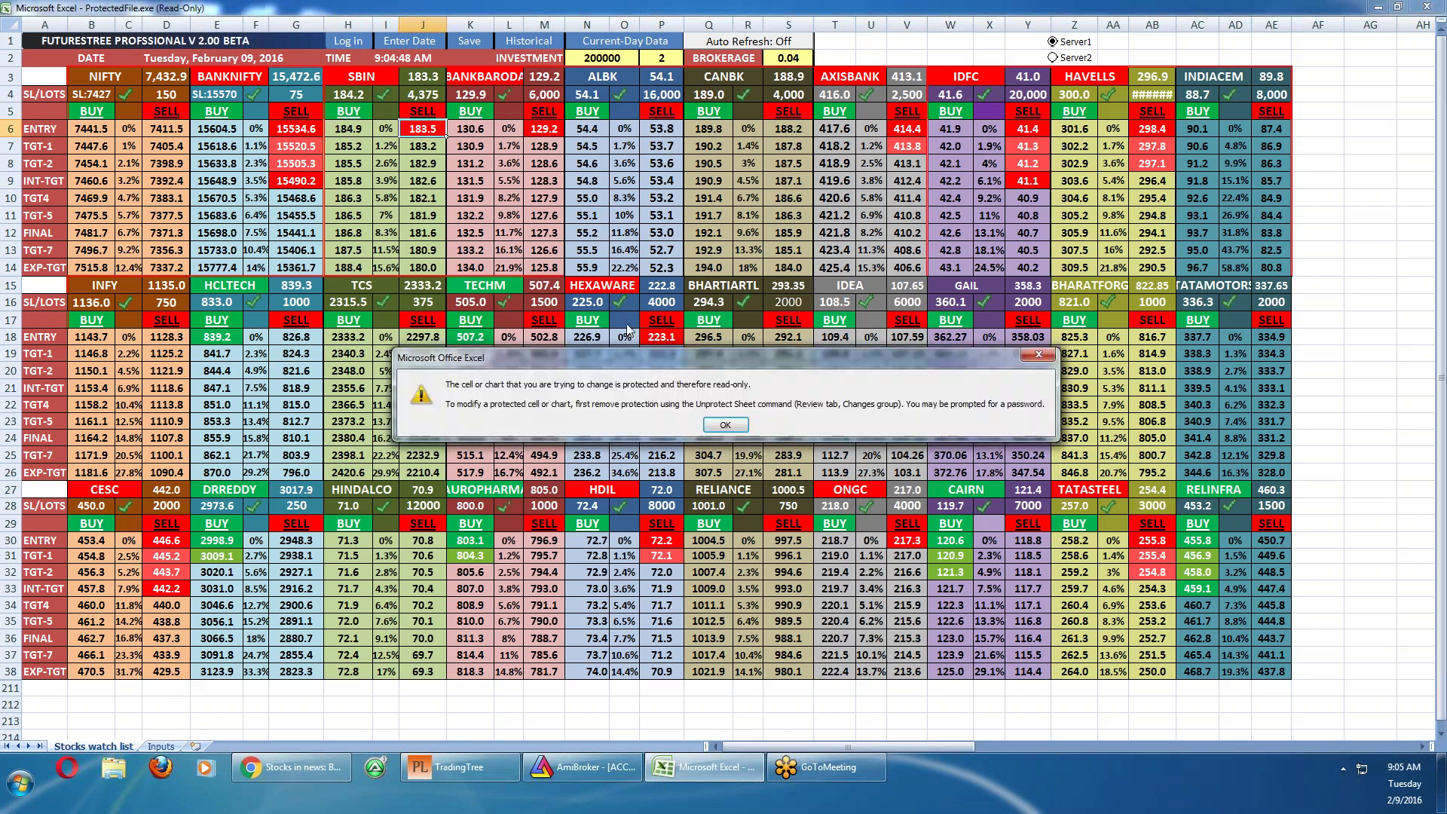
pyautogui.click(725, 424)
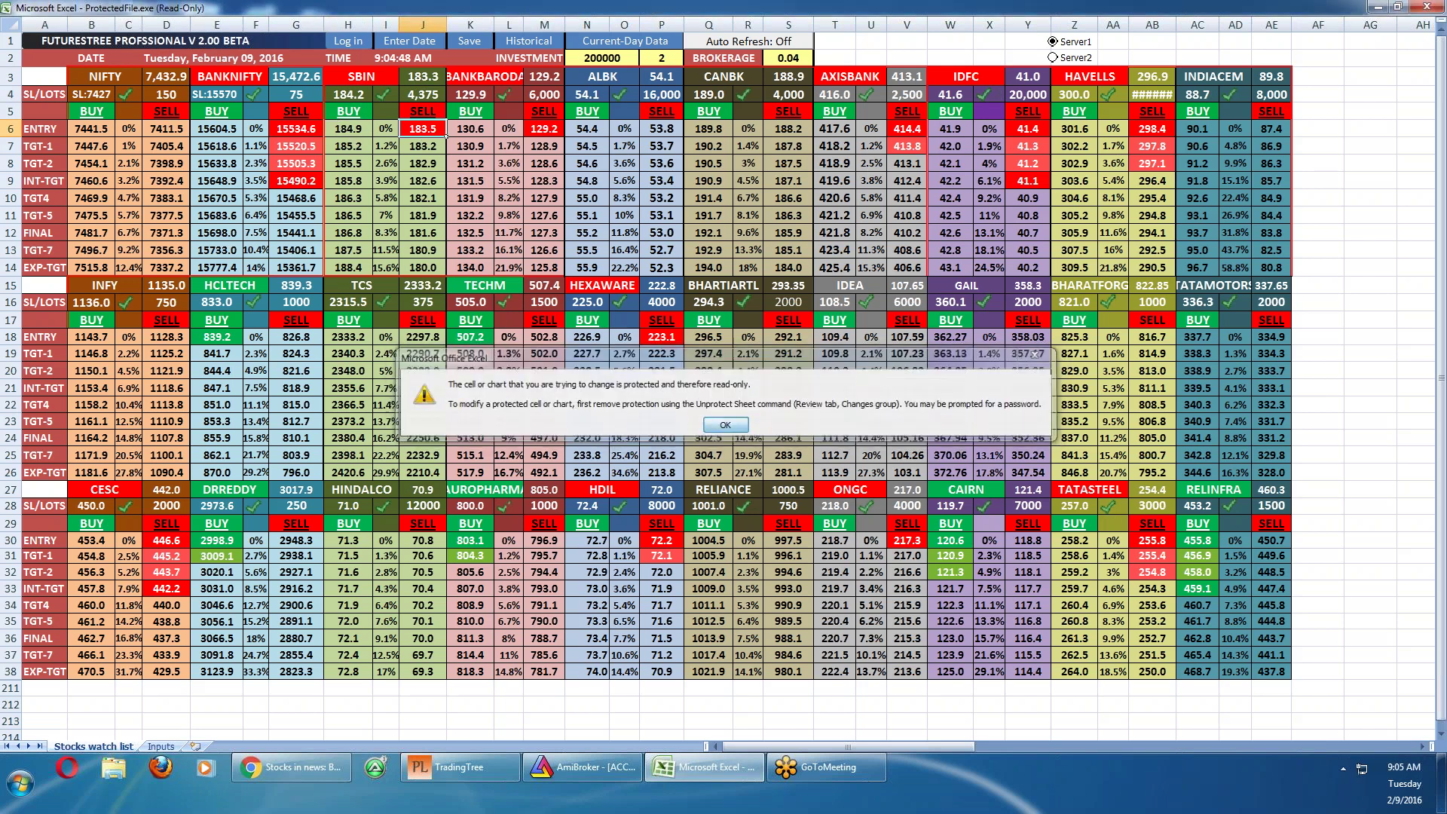
pyautogui.click(532, 170)
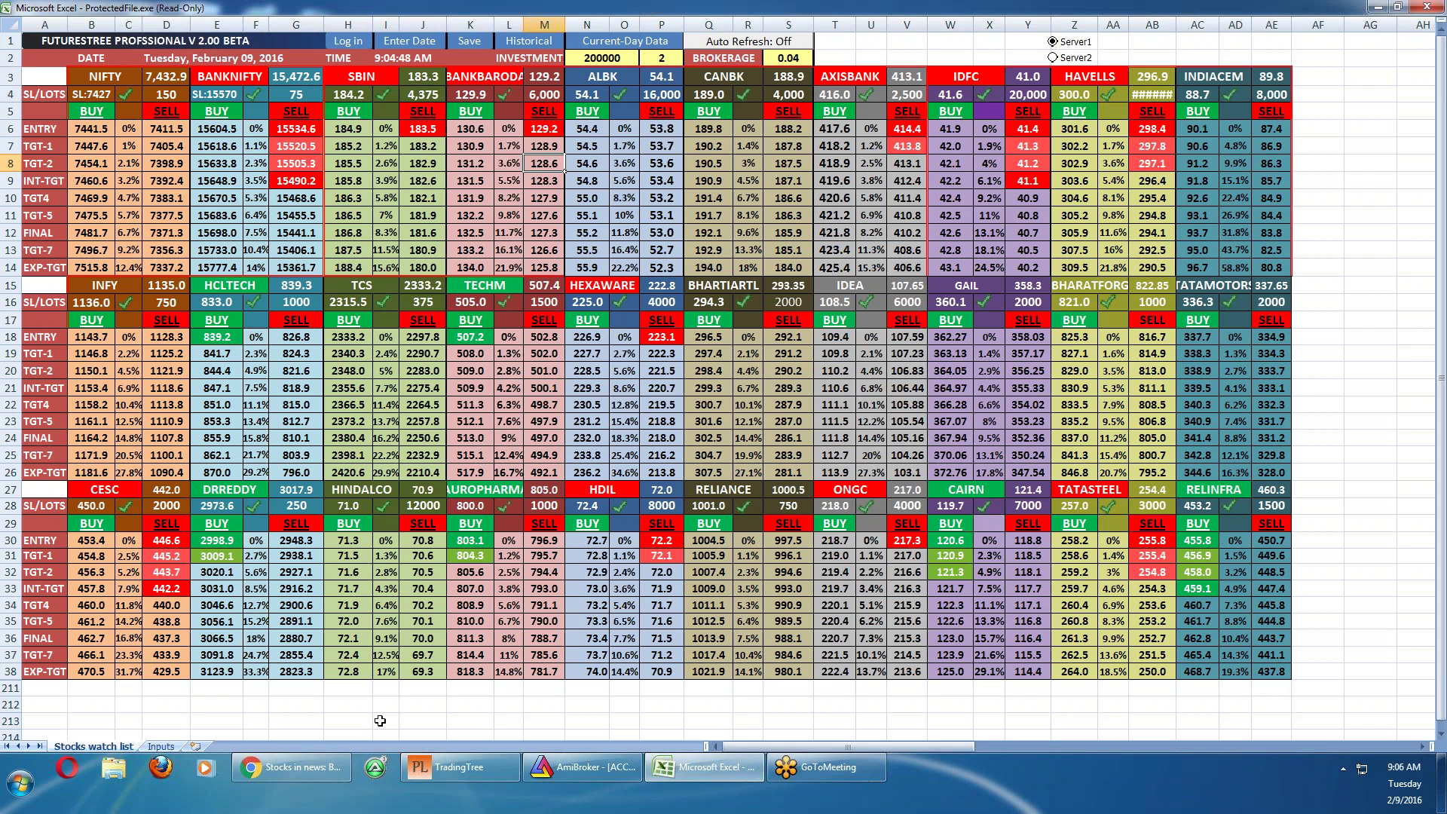
# Switch to the browser, open the Moneycontrol home page and examine its Global Indices table of world markets
pyautogui.click(309, 772)
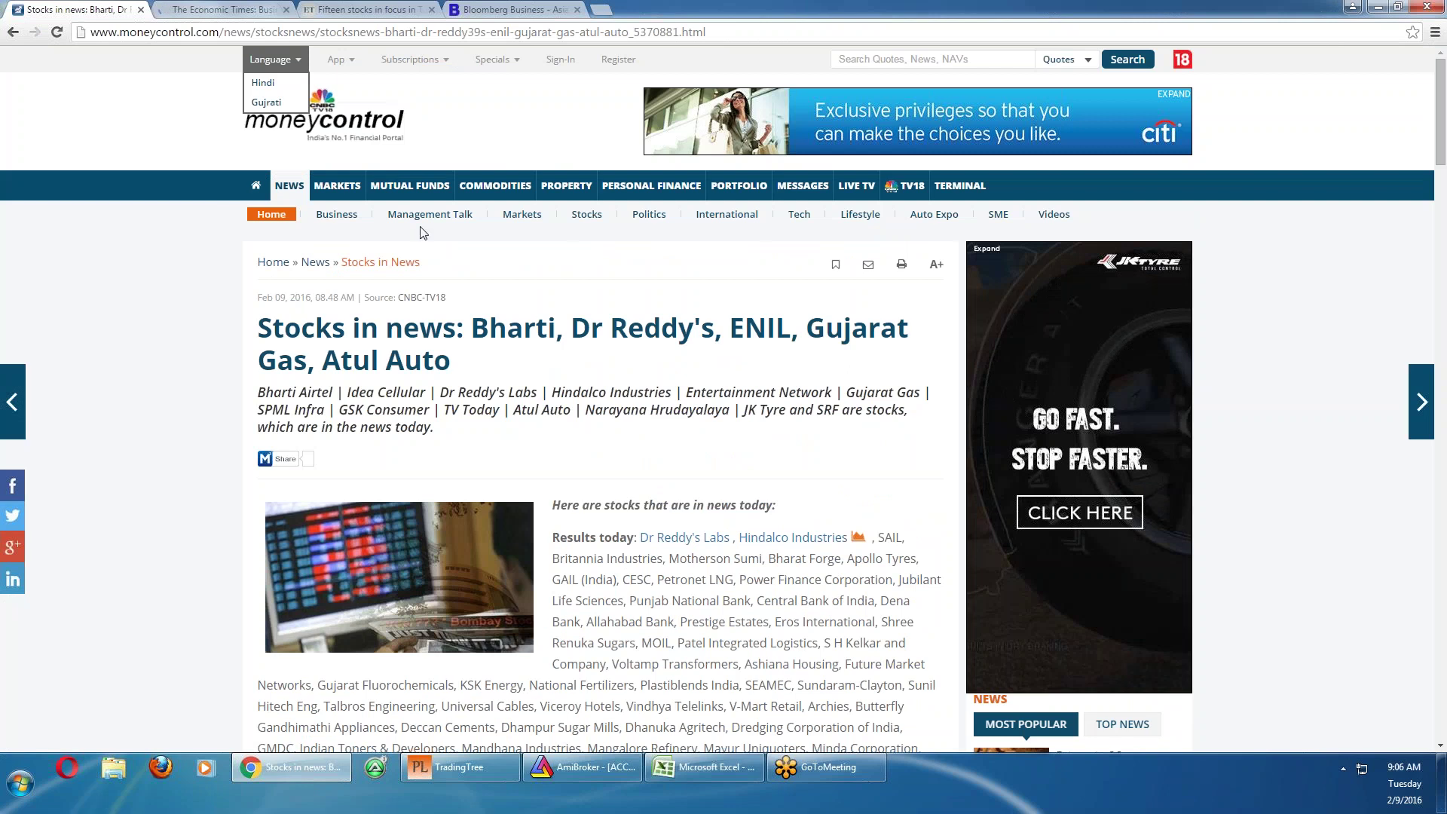
pyautogui.click(256, 185)
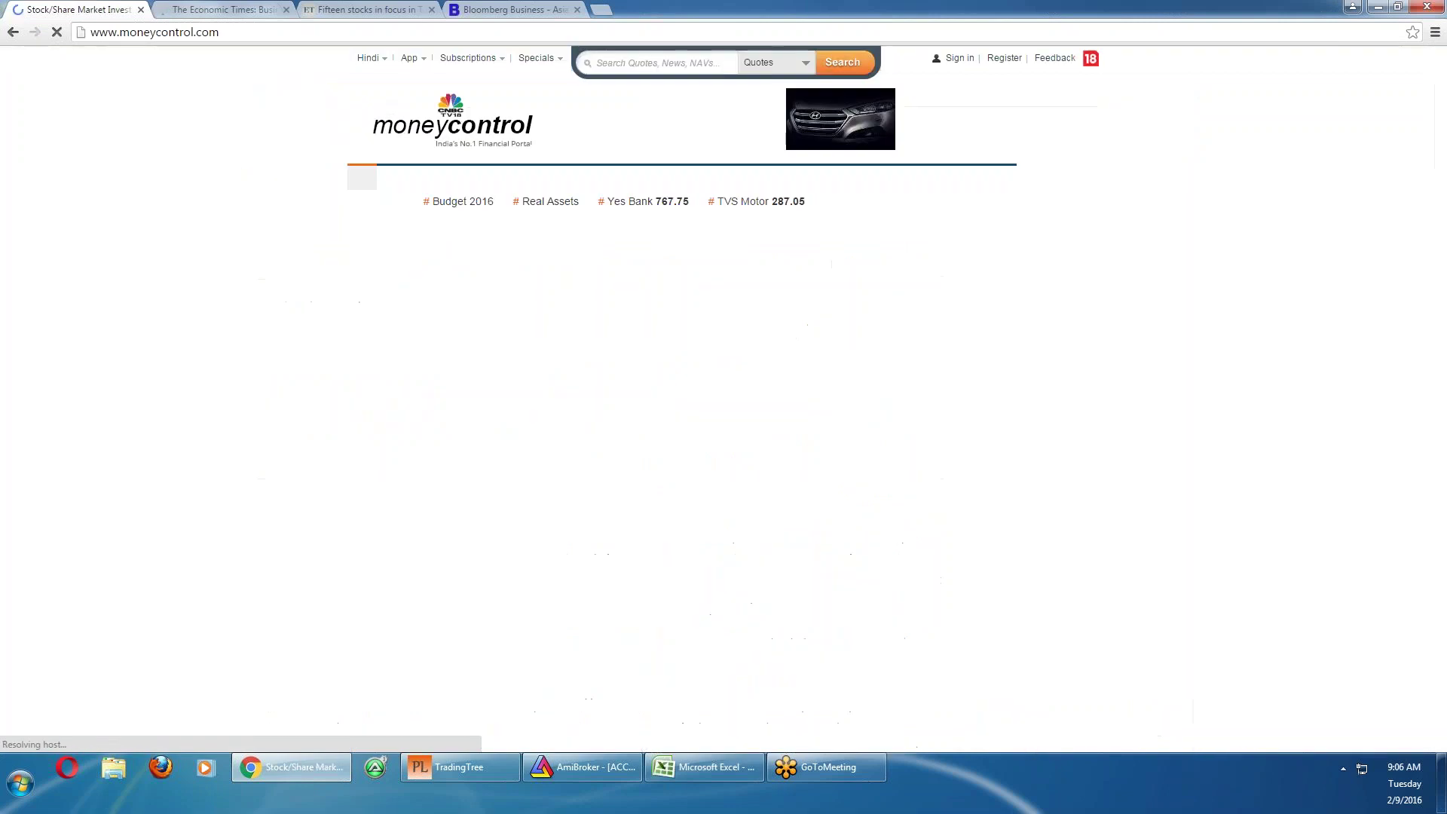
pyautogui.scroll(-5, 873, 572)
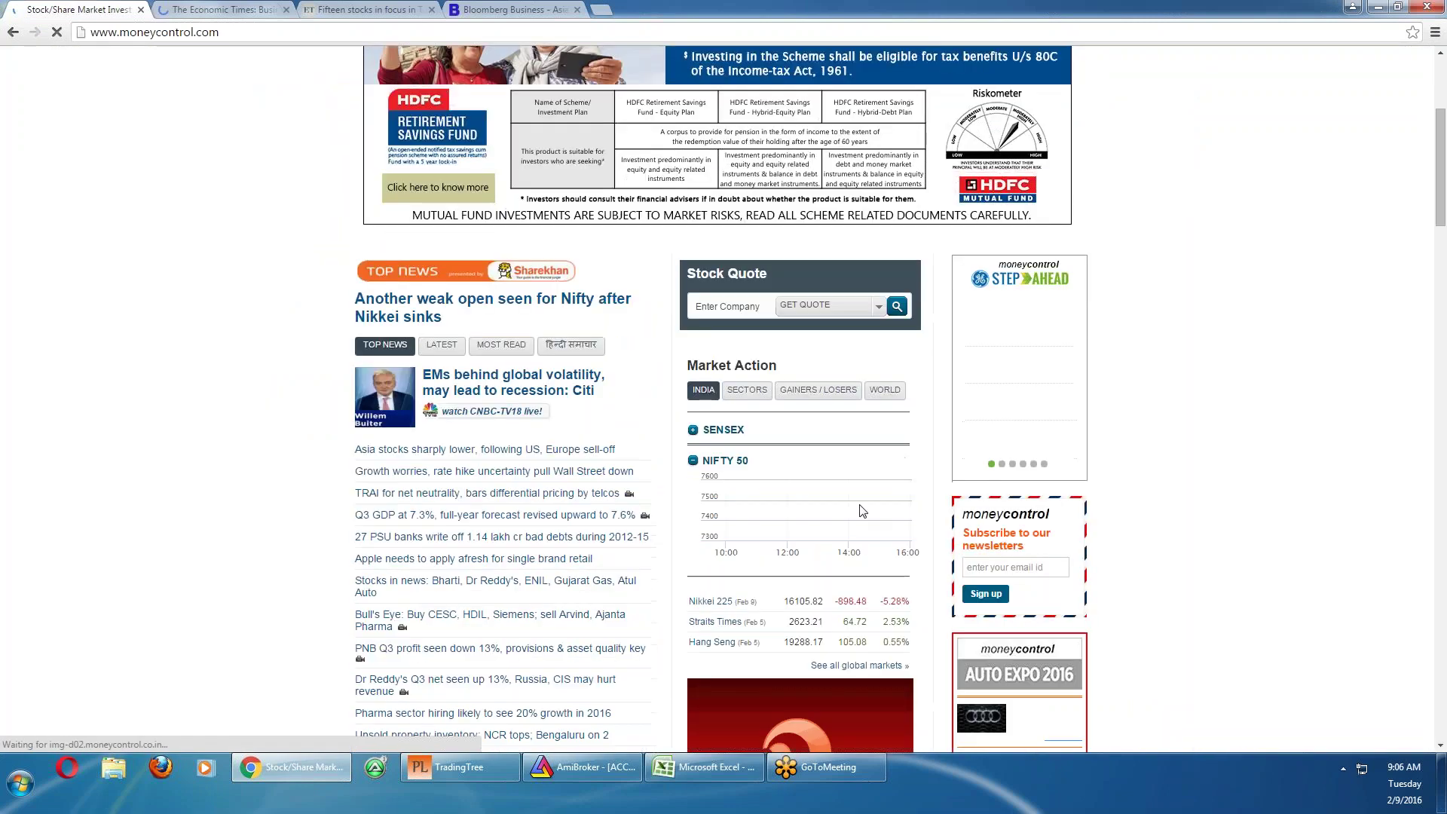
pyautogui.scroll(-1, 873, 573)
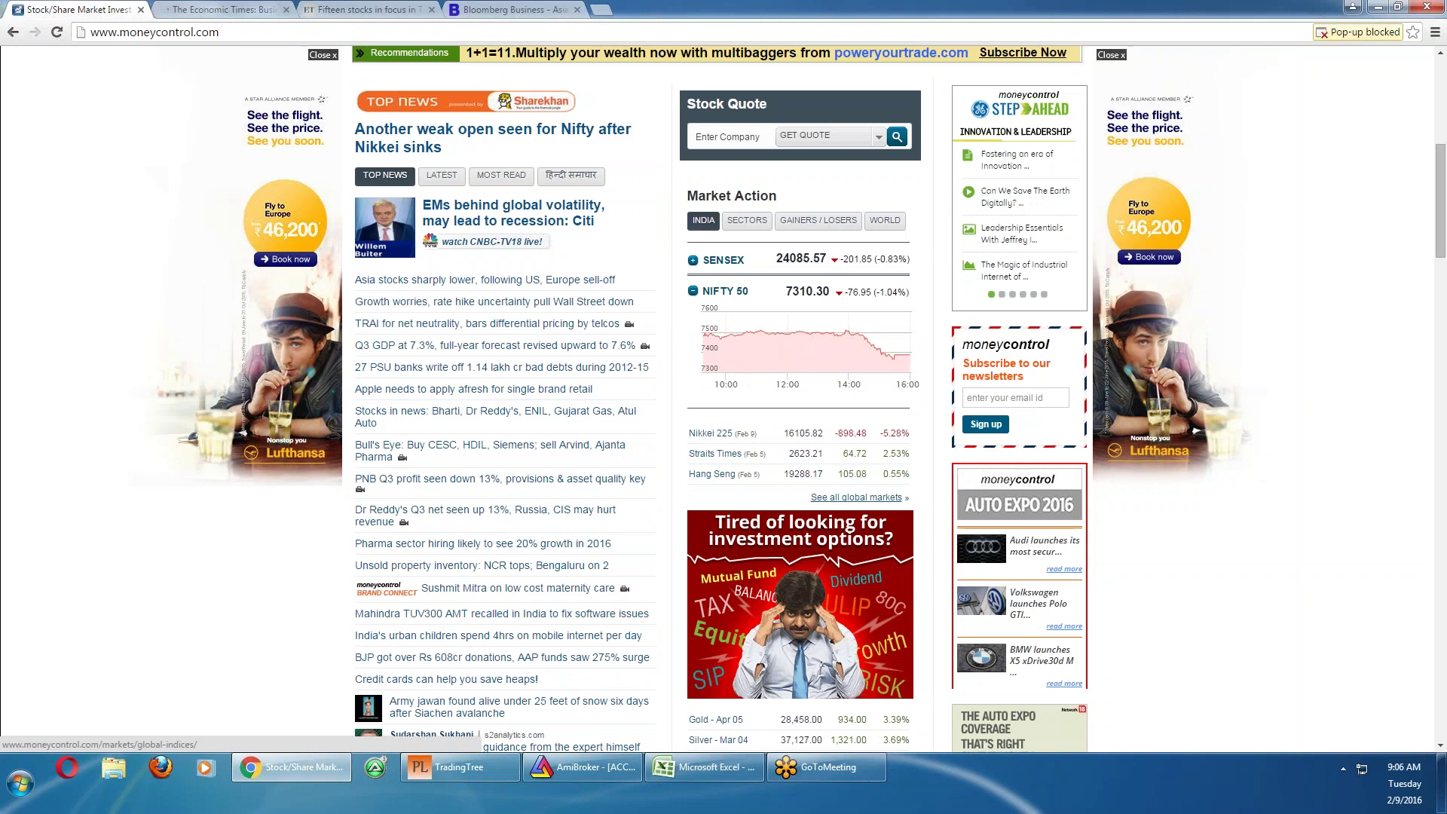
pyautogui.click(856, 498)
pyautogui.scroll(-6, 857, 497)
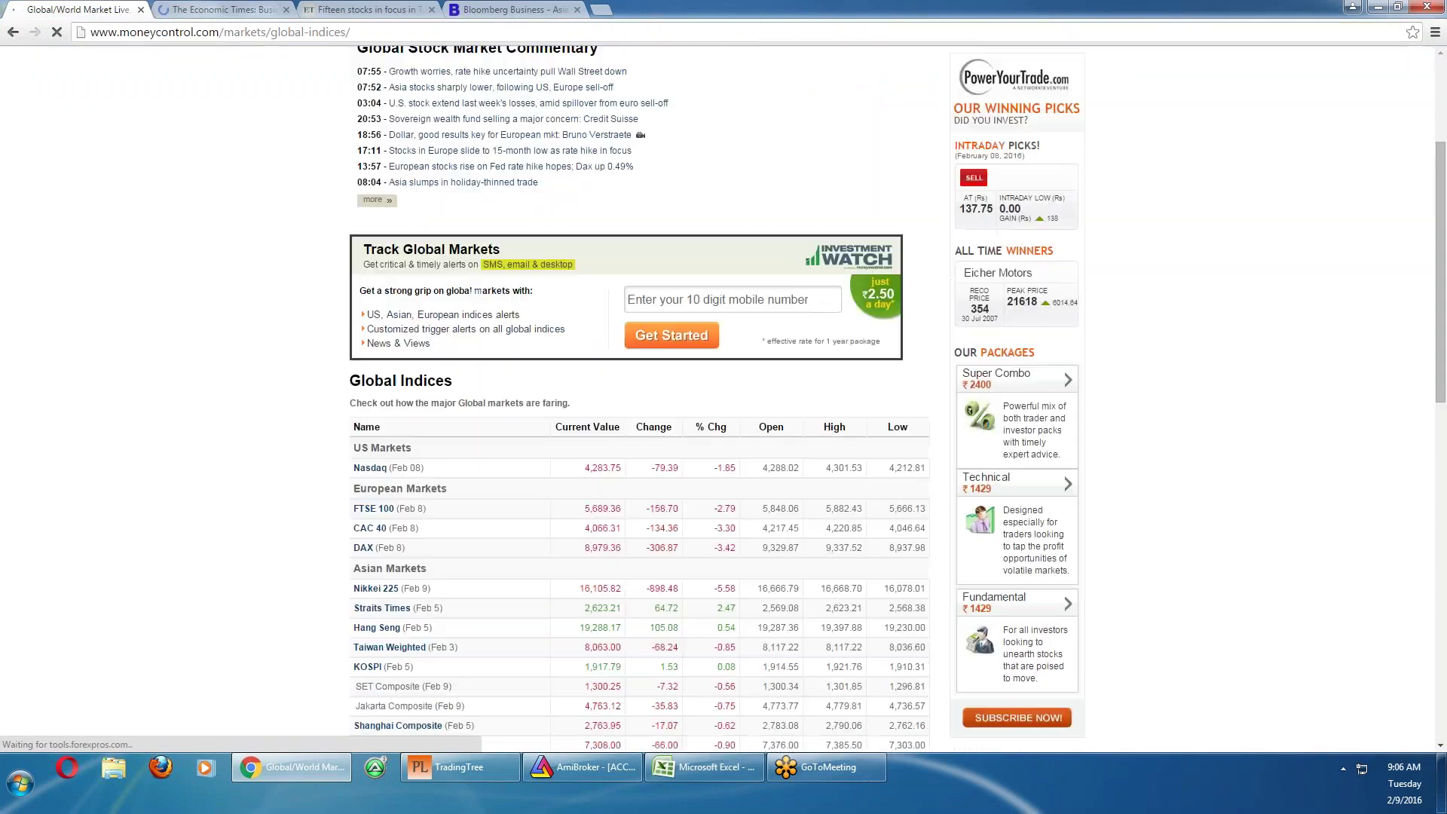
pyautogui.scroll(-1, 655, 504)
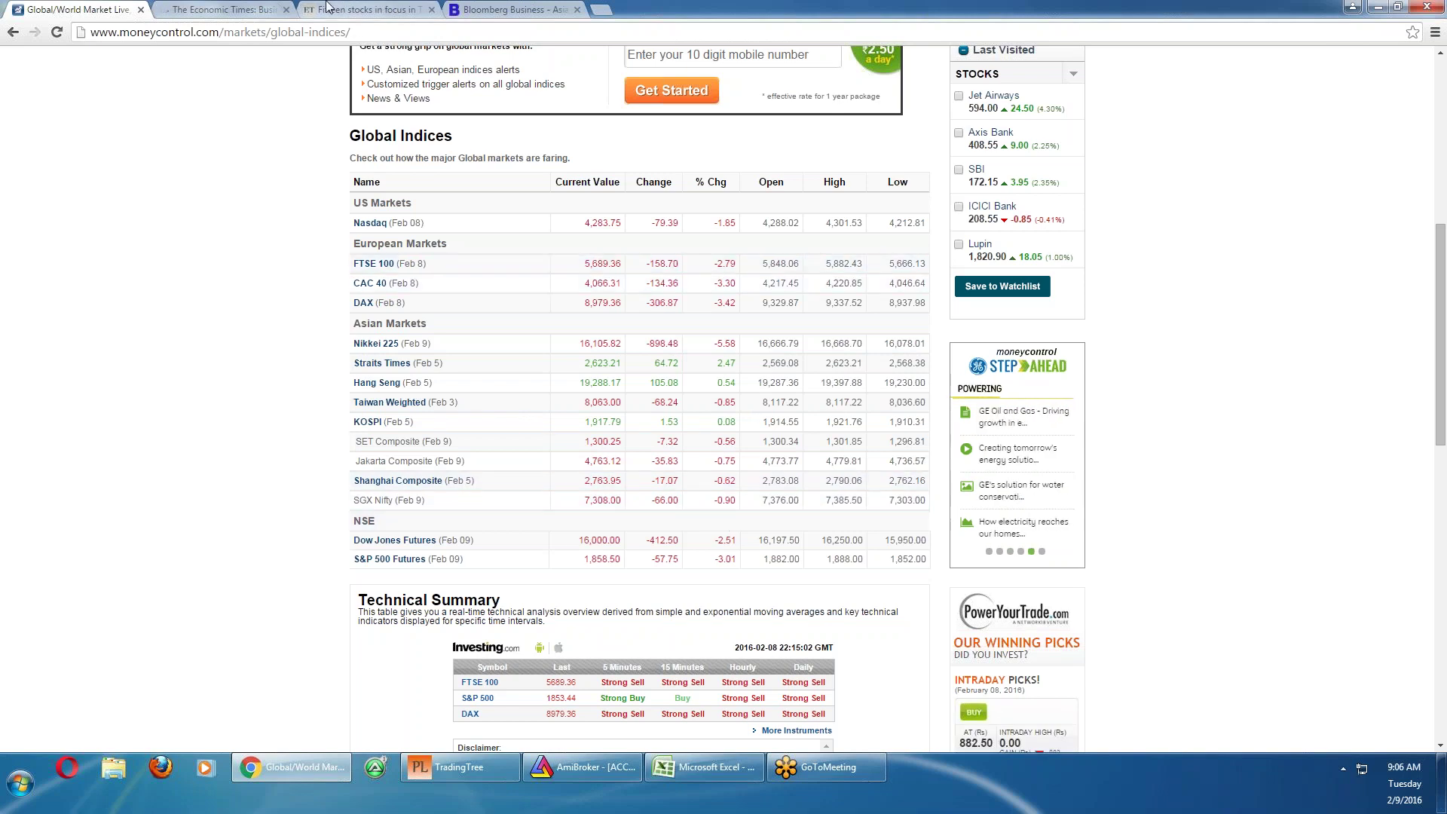
# Check the Economic Times home page and its fifteen-stocks article, and return to TECHM's buy entry level in the Excel watch list
pyautogui.click(227, 10)
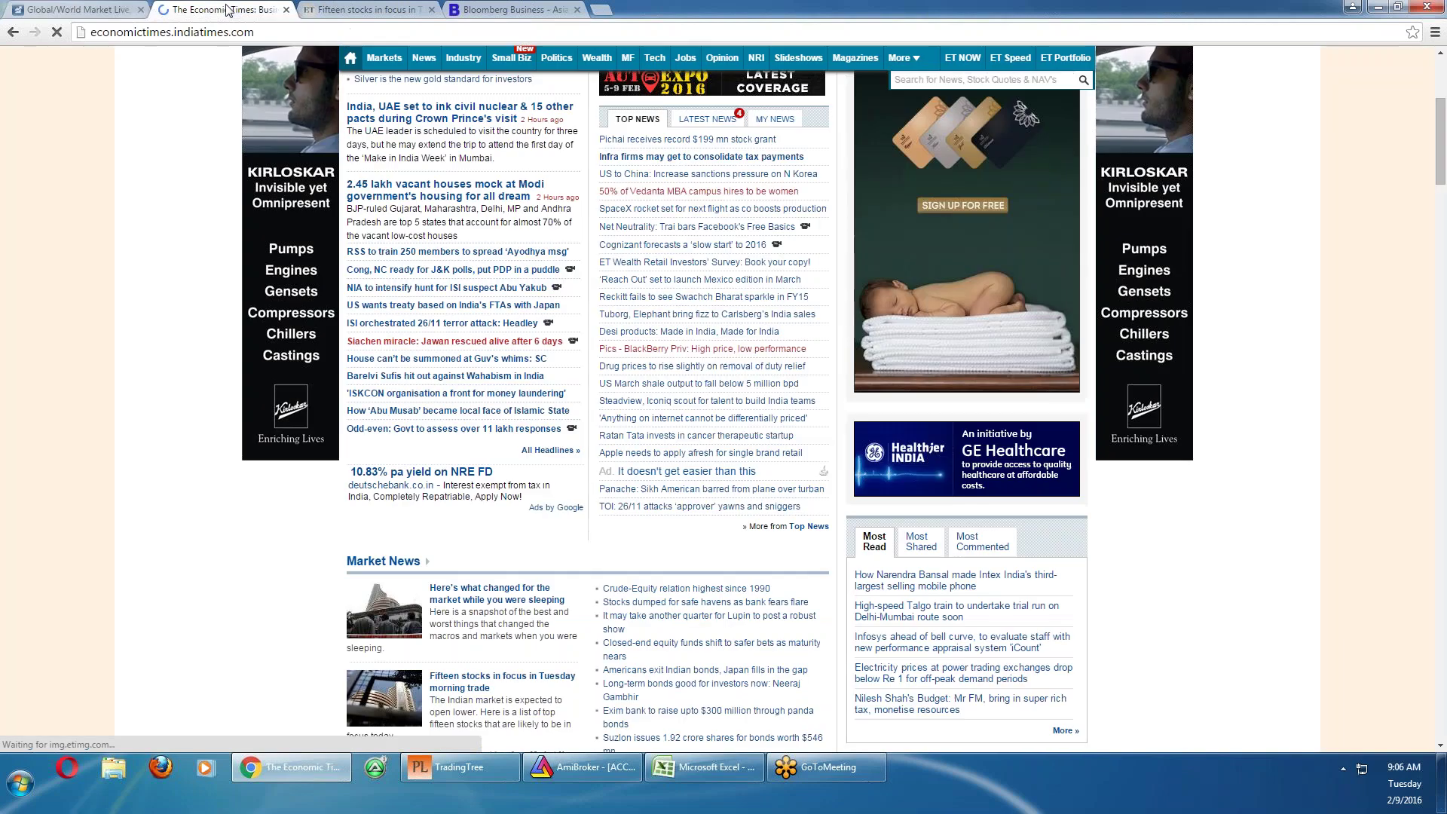
pyautogui.click(361, 9)
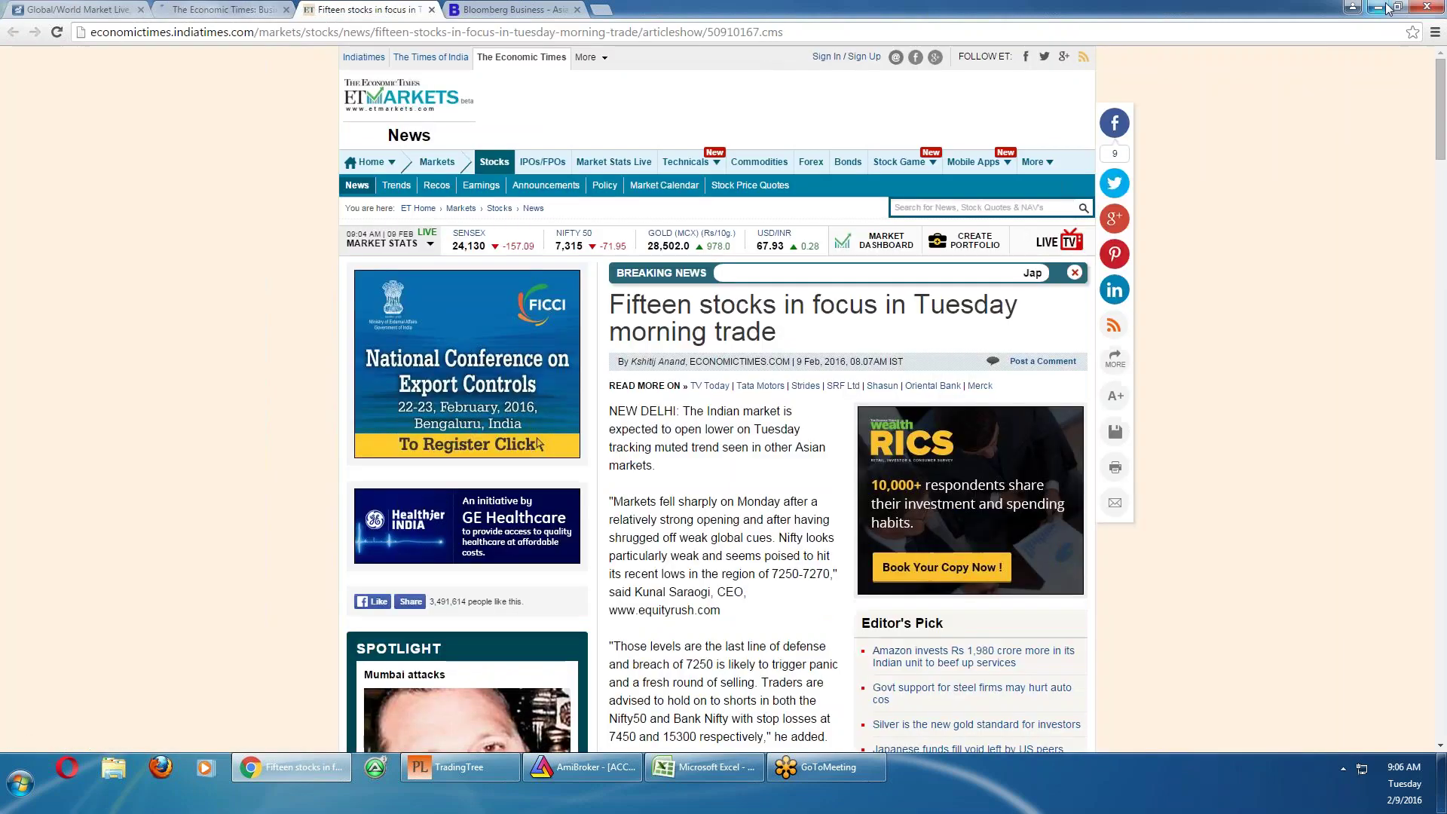
pyautogui.click(1378, 6)
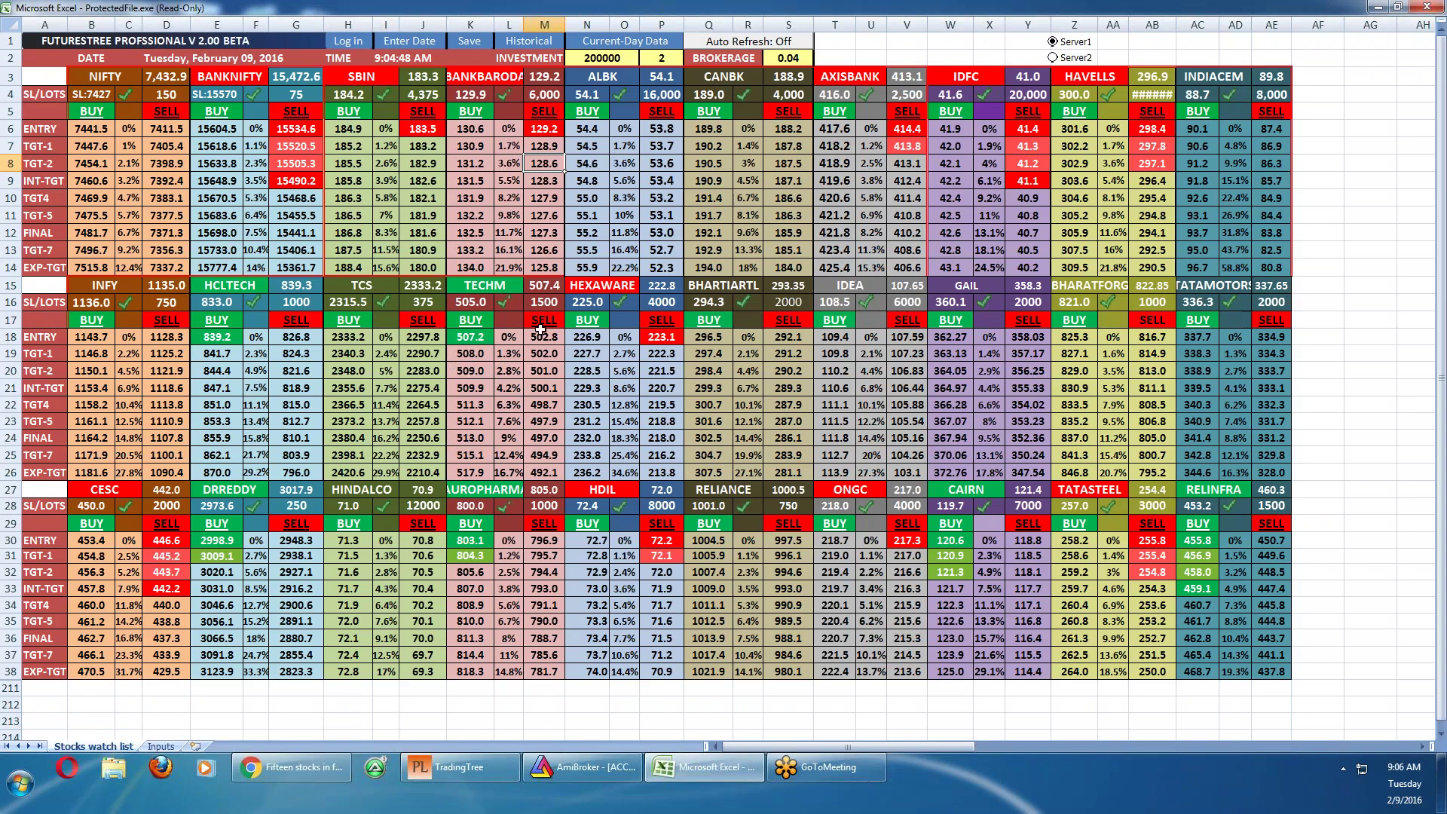
pyautogui.click(473, 341)
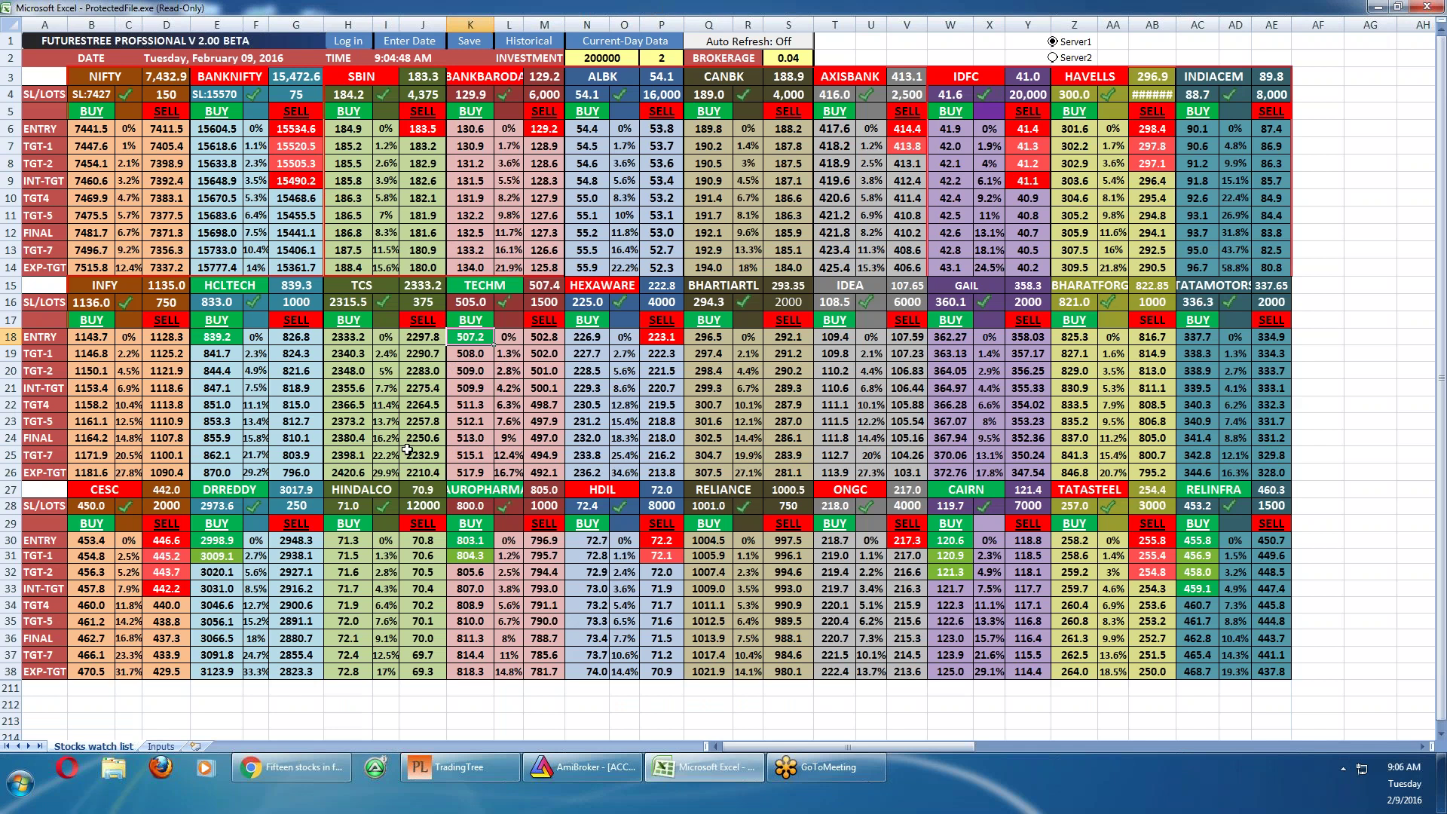
# Switch to AmiBroker and inspect several February 8 price bars on the ACC 5-minute chart
pyautogui.click(594, 772)
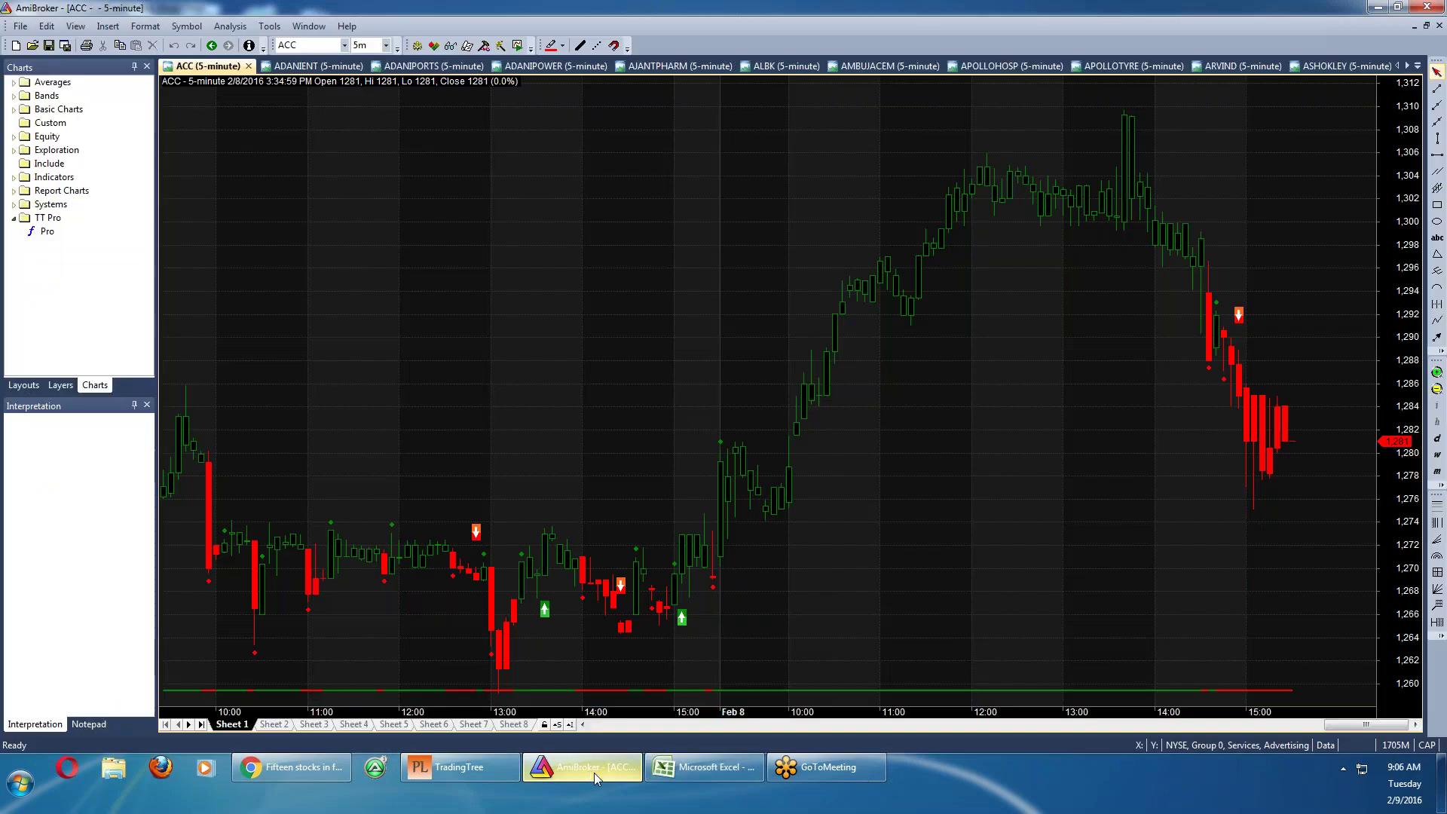
pyautogui.click(1007, 555)
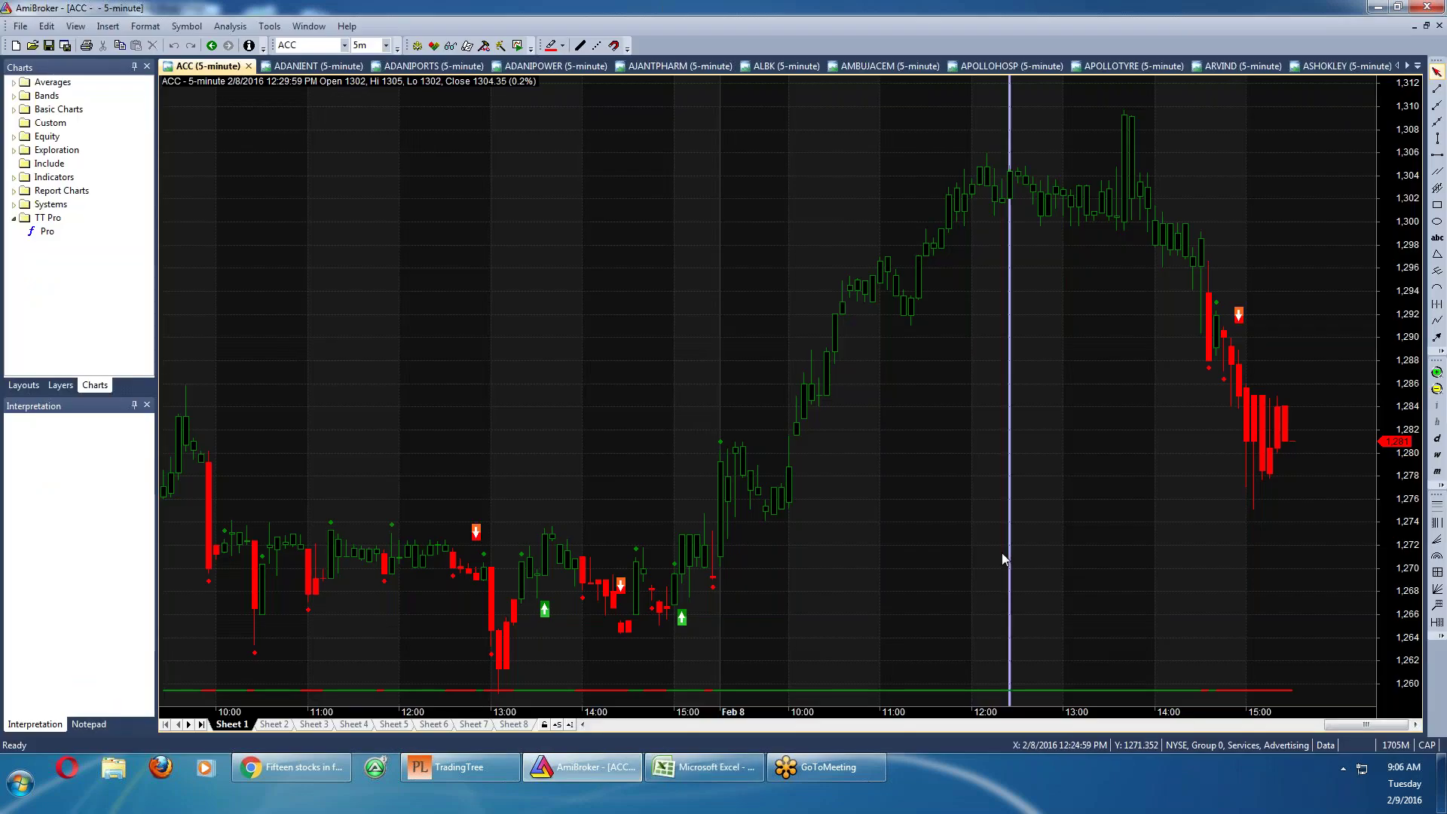
pyautogui.click(1240, 529)
pyautogui.click(1147, 540)
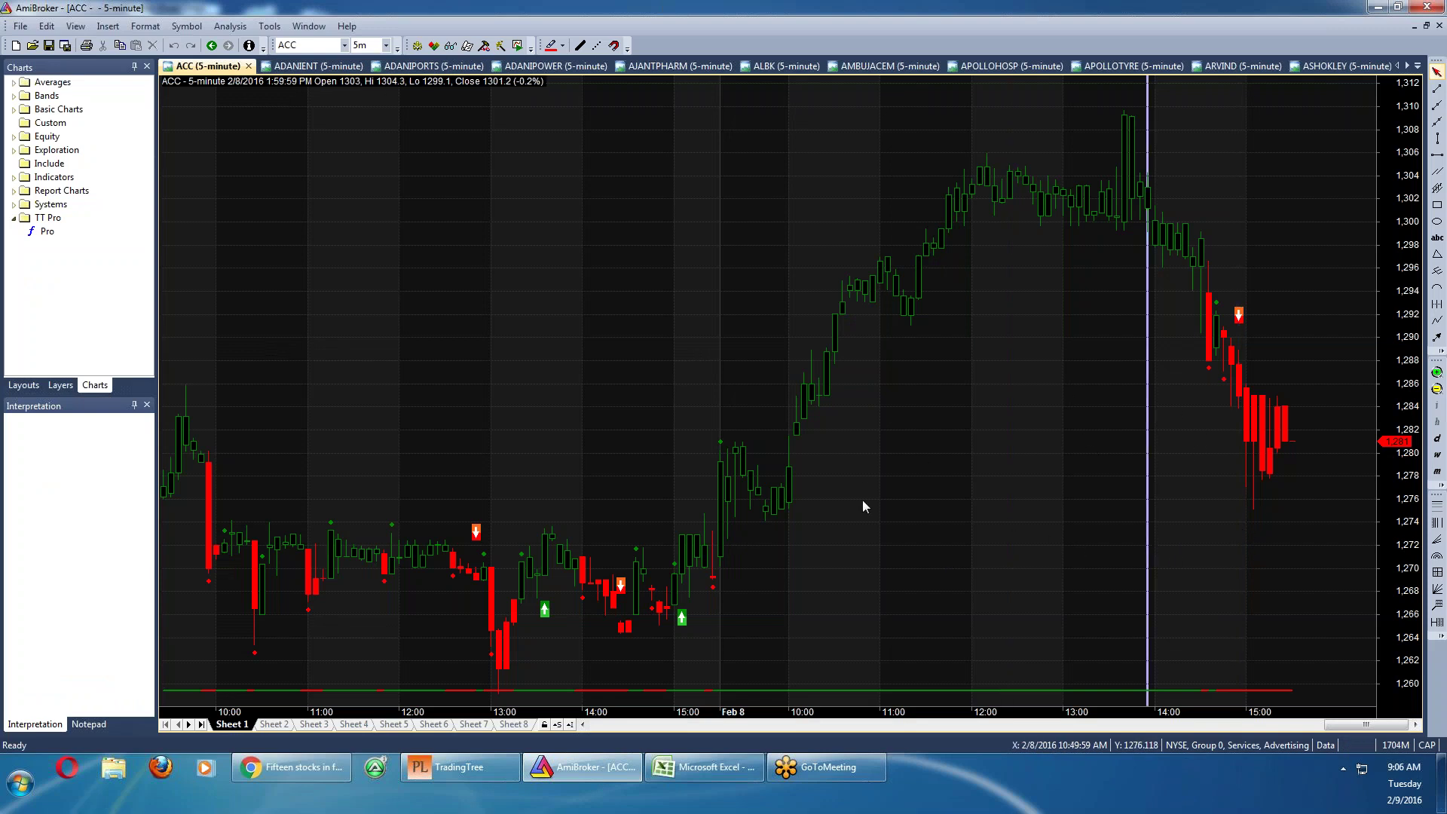
# Look through the open 5-minute stock charts in order, from ADANIENT to APOLLOTYRE
pyautogui.hotkey('ctrl', 'Tab')
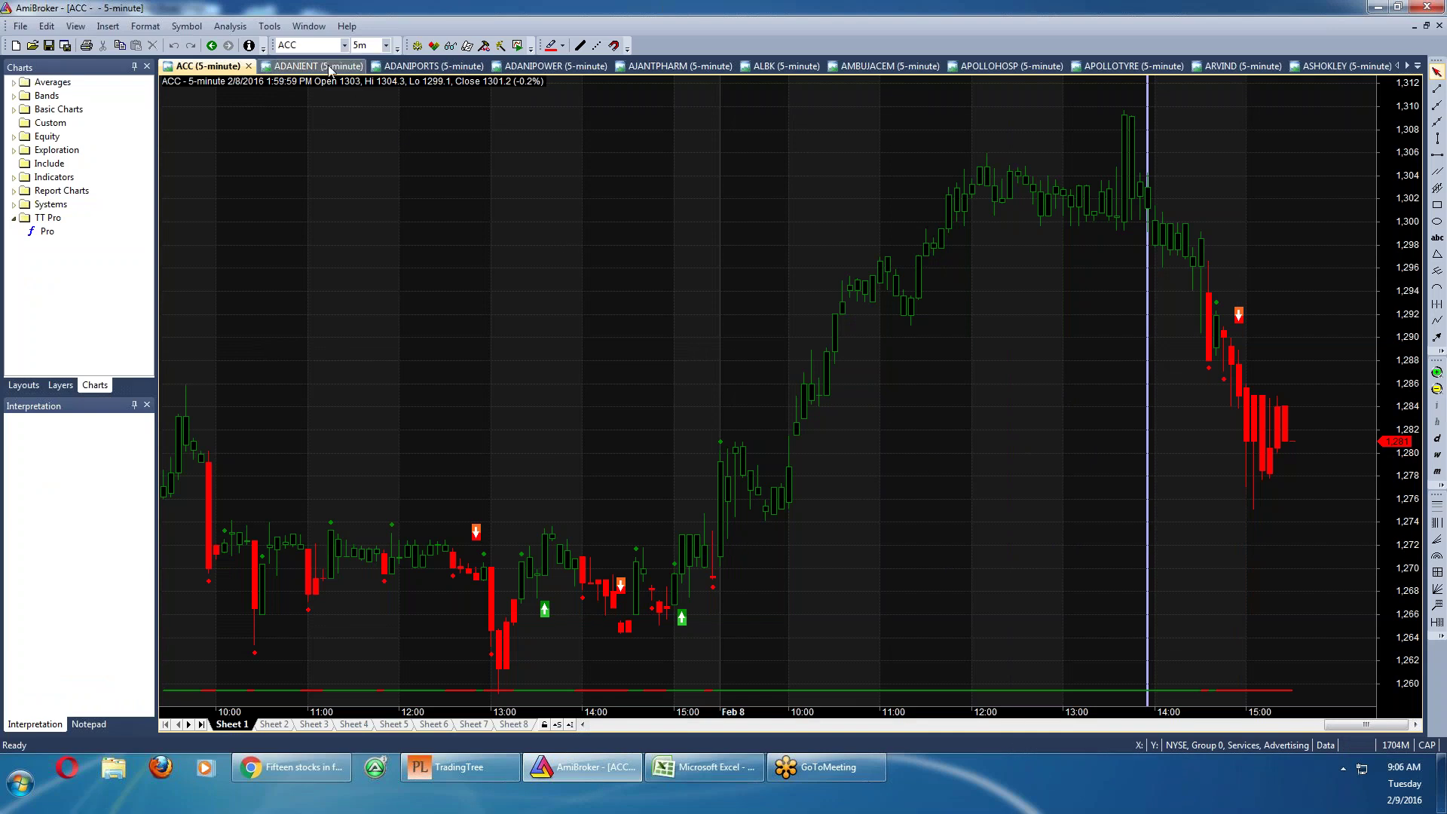
pyautogui.hotkey('ctrl', 'Tab')
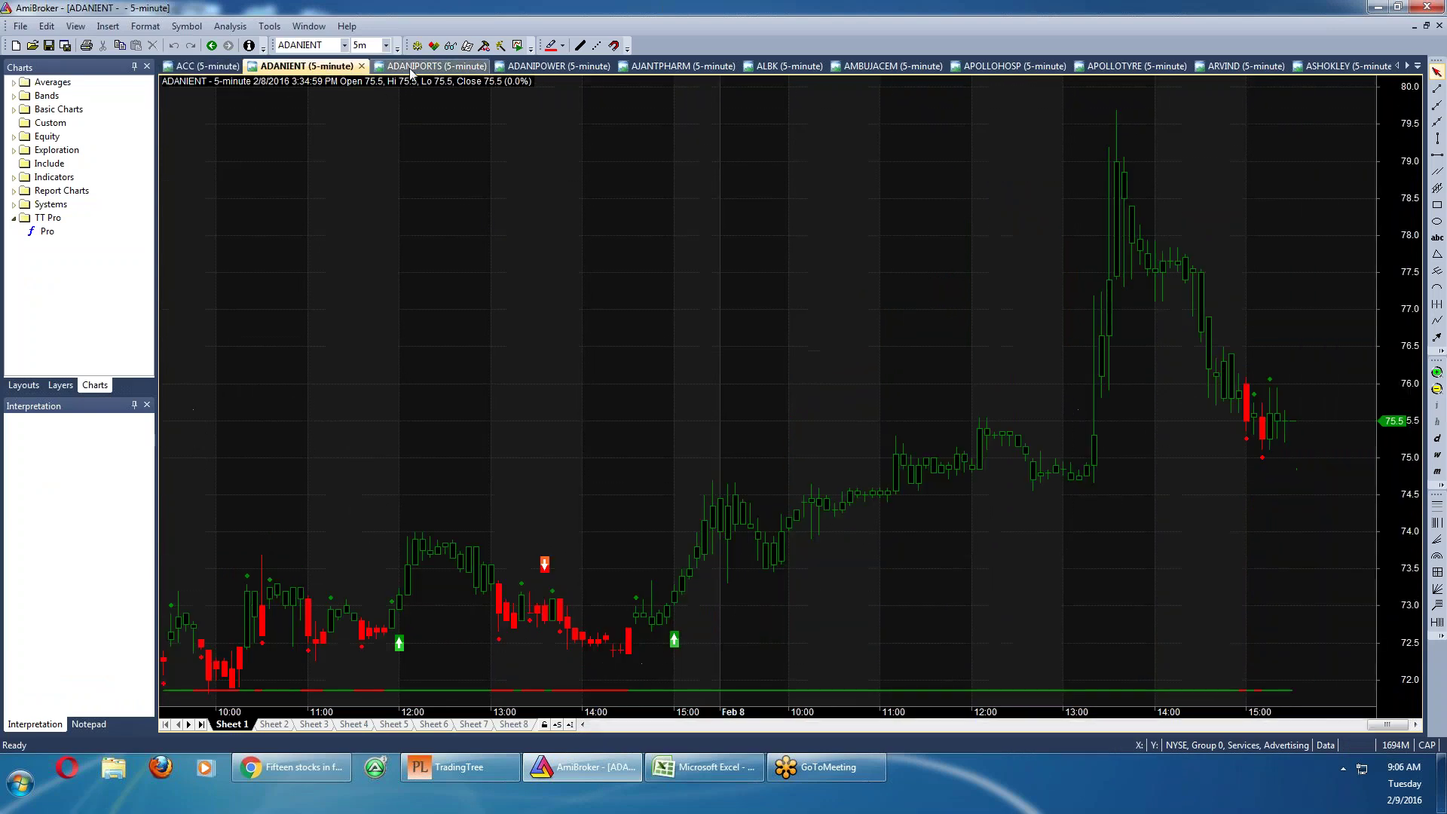
pyautogui.hotkey('ctrl', 'Tab')
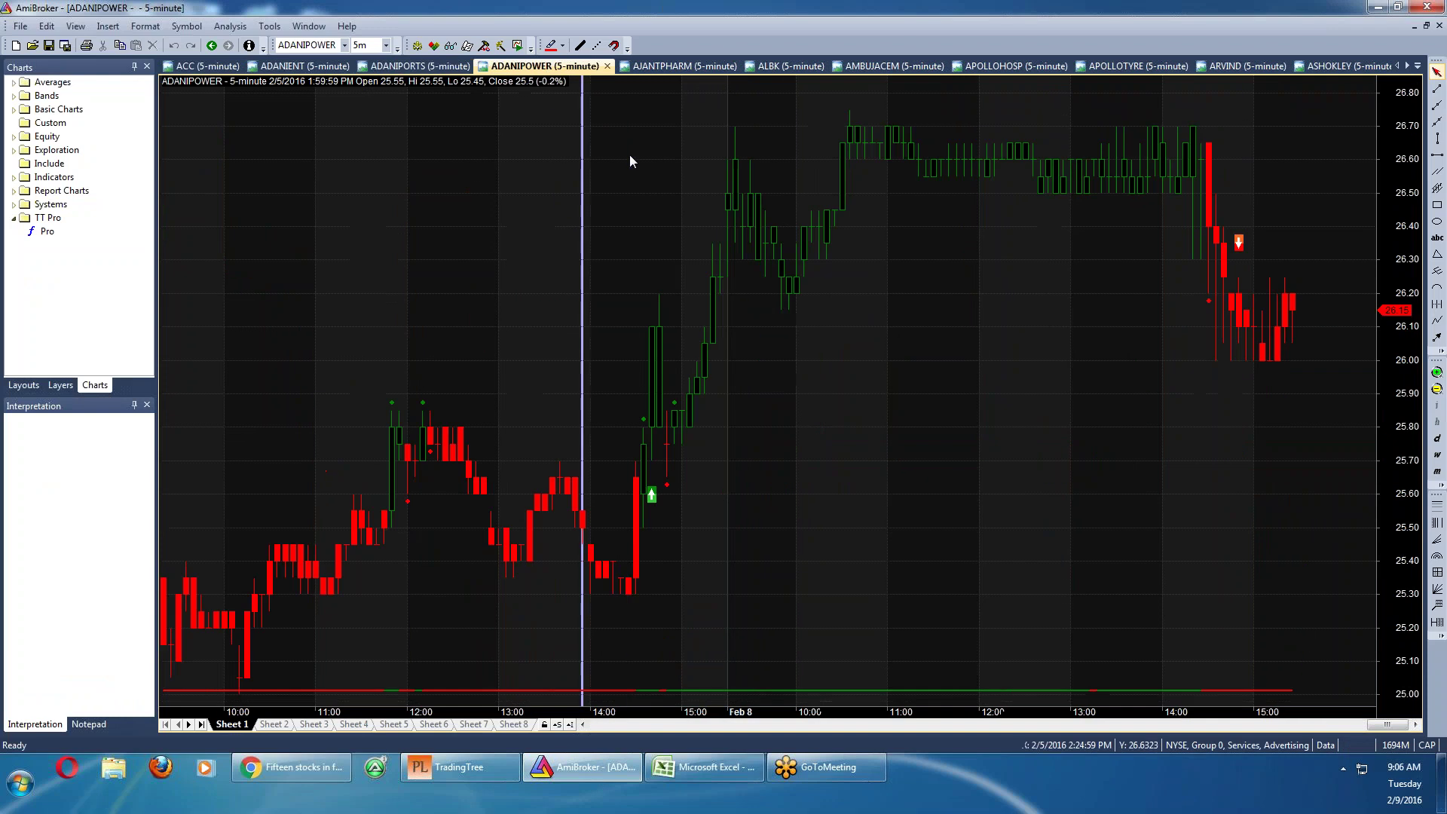
pyautogui.click(686, 66)
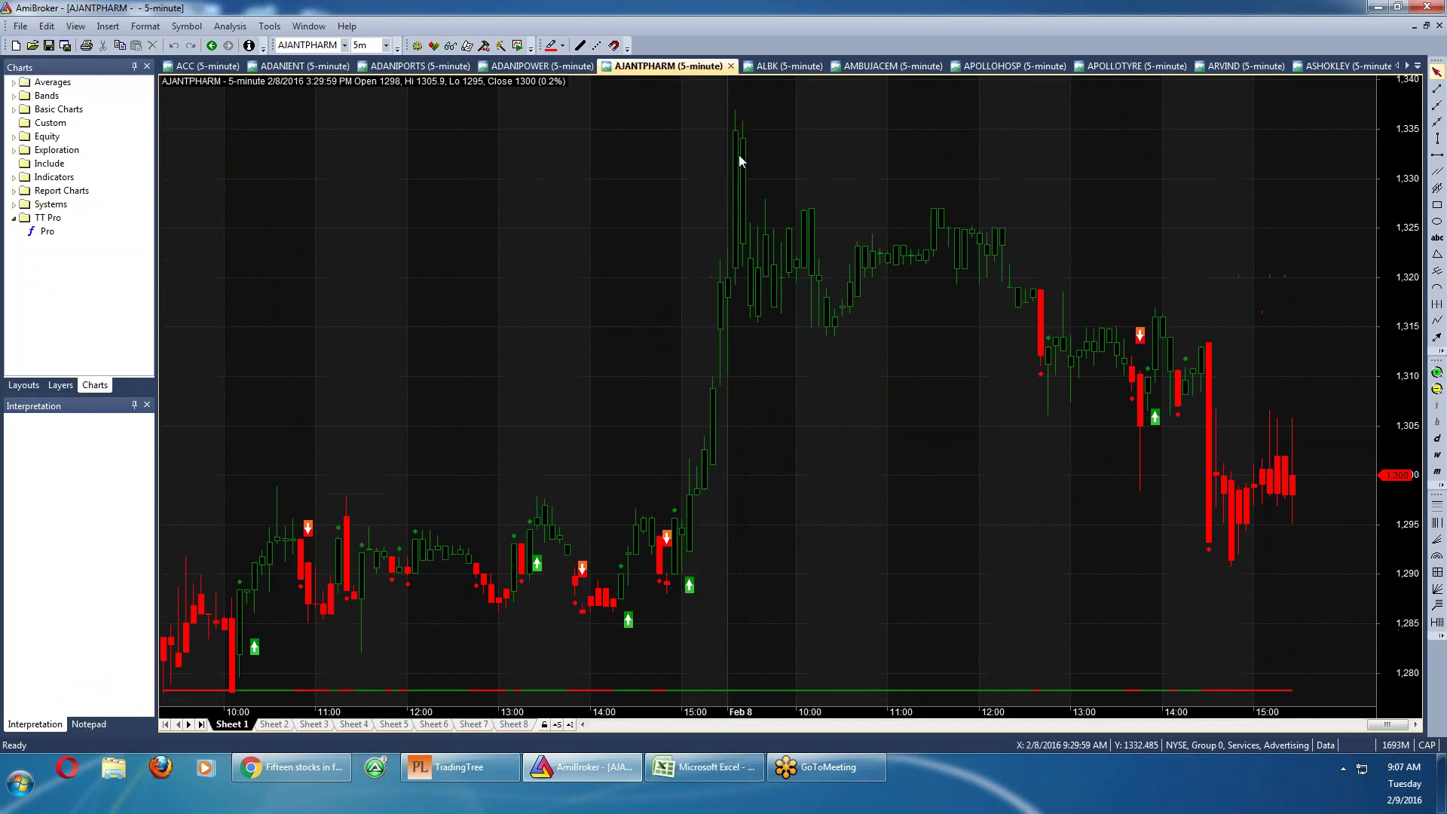
pyautogui.click(808, 71)
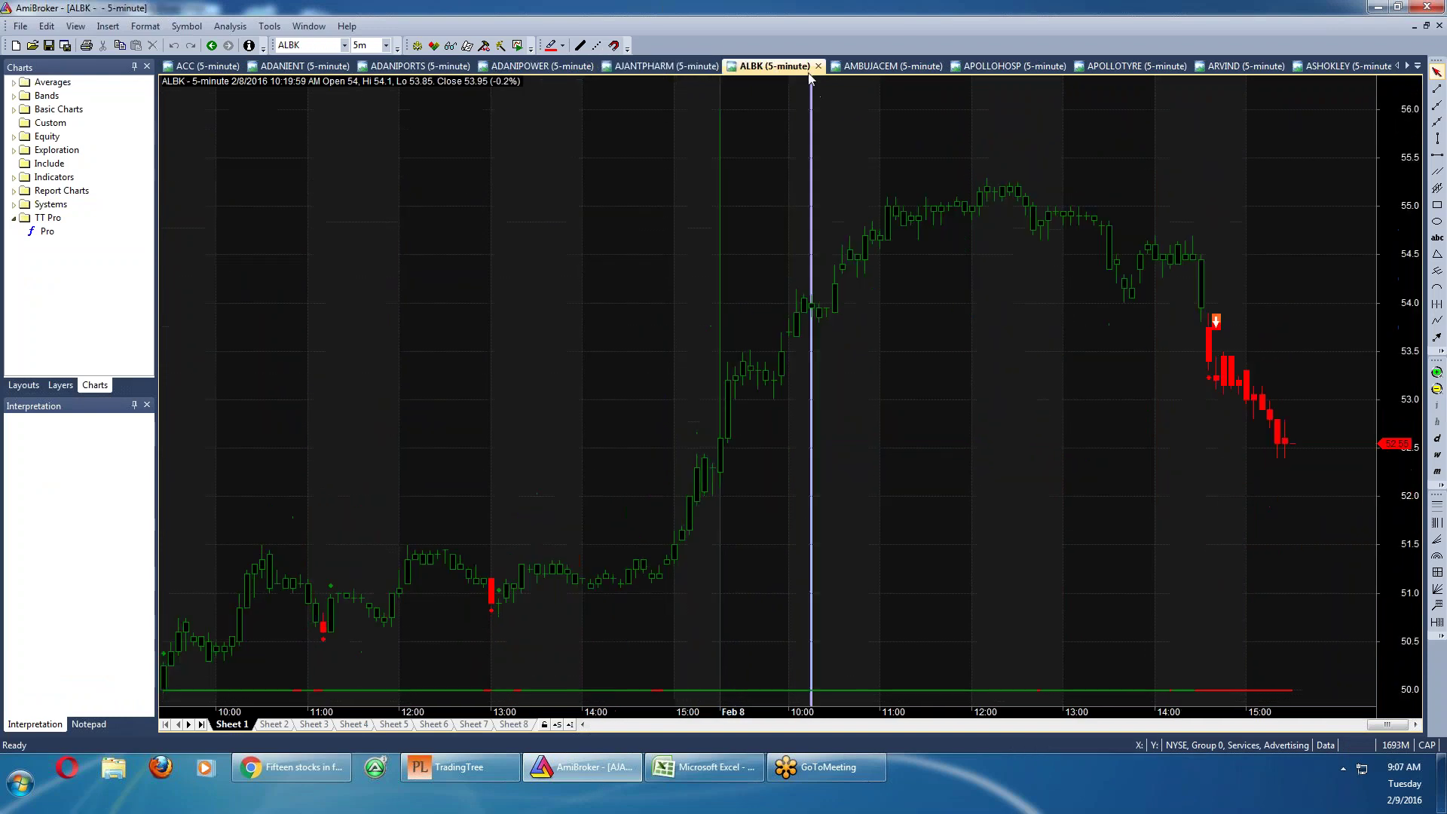
pyautogui.click(880, 74)
pyautogui.click(918, 104)
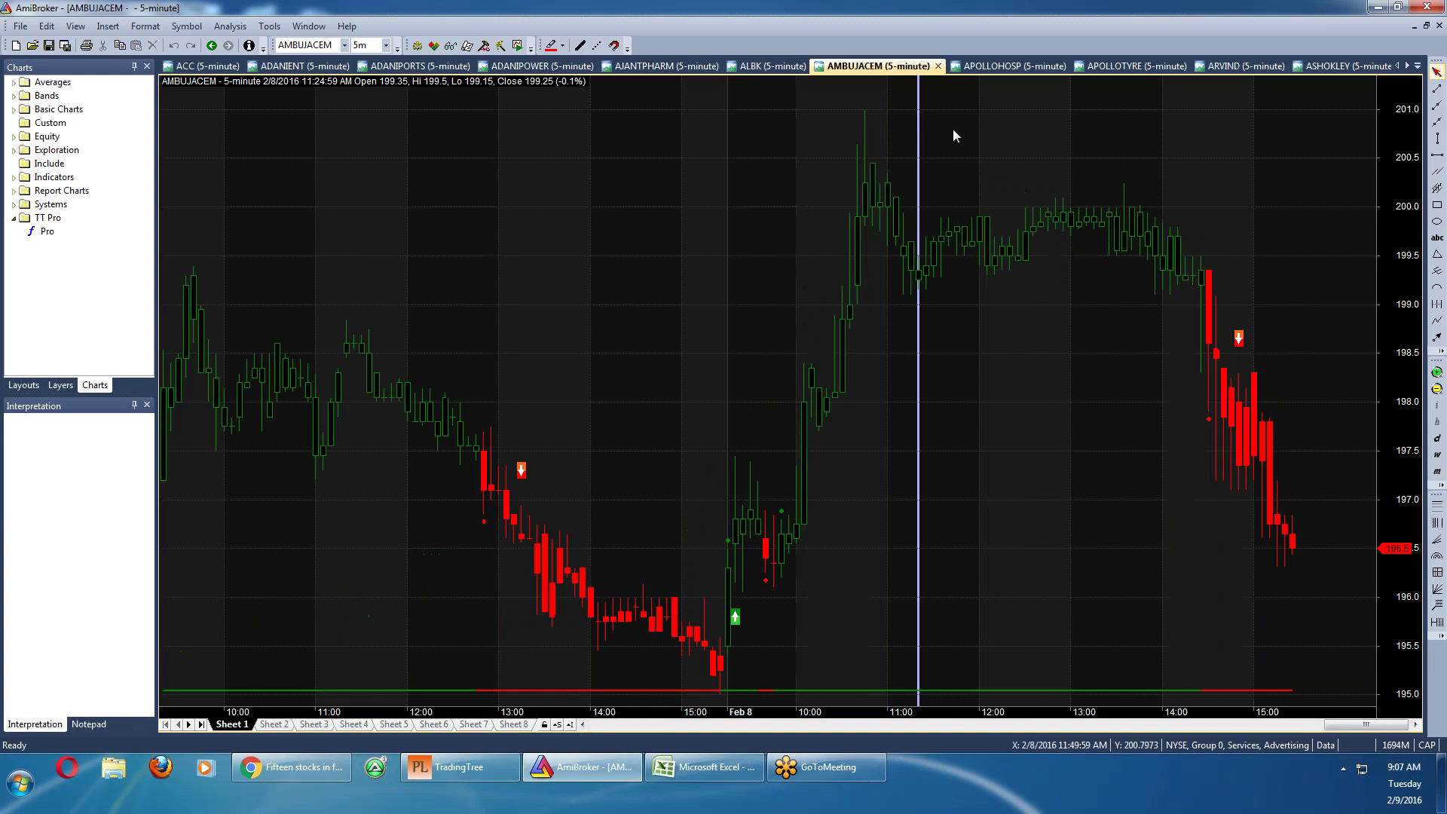
pyautogui.click(978, 70)
pyautogui.click(1120, 69)
pyautogui.click(1042, 188)
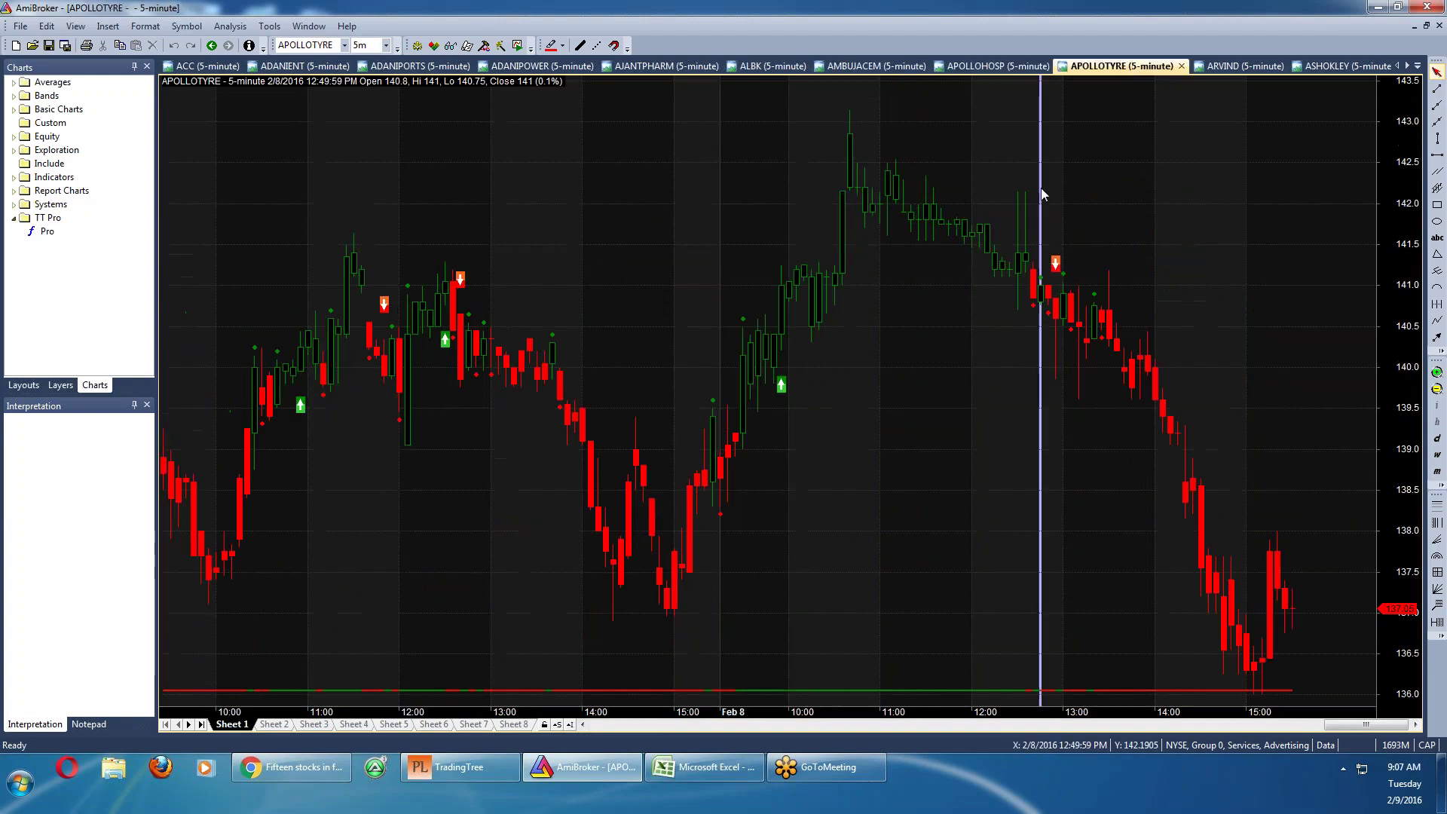
# Search the list of open charts, open the ZEEL 5-minute chart and check which charts follow it
pyautogui.click(1417, 65)
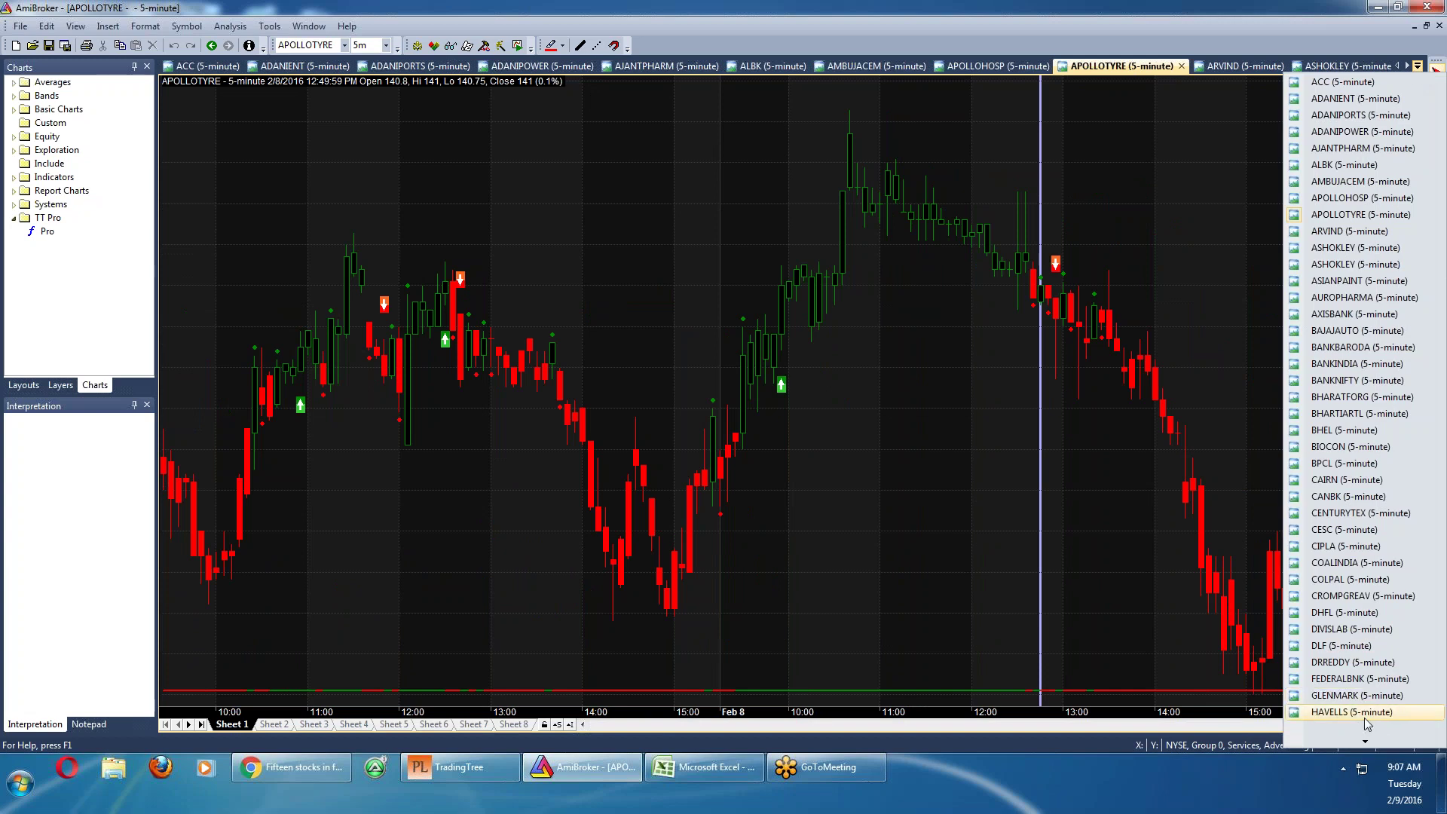
pyautogui.scroll(-10, 1366, 723)
pyautogui.scroll(-3, 1366, 725)
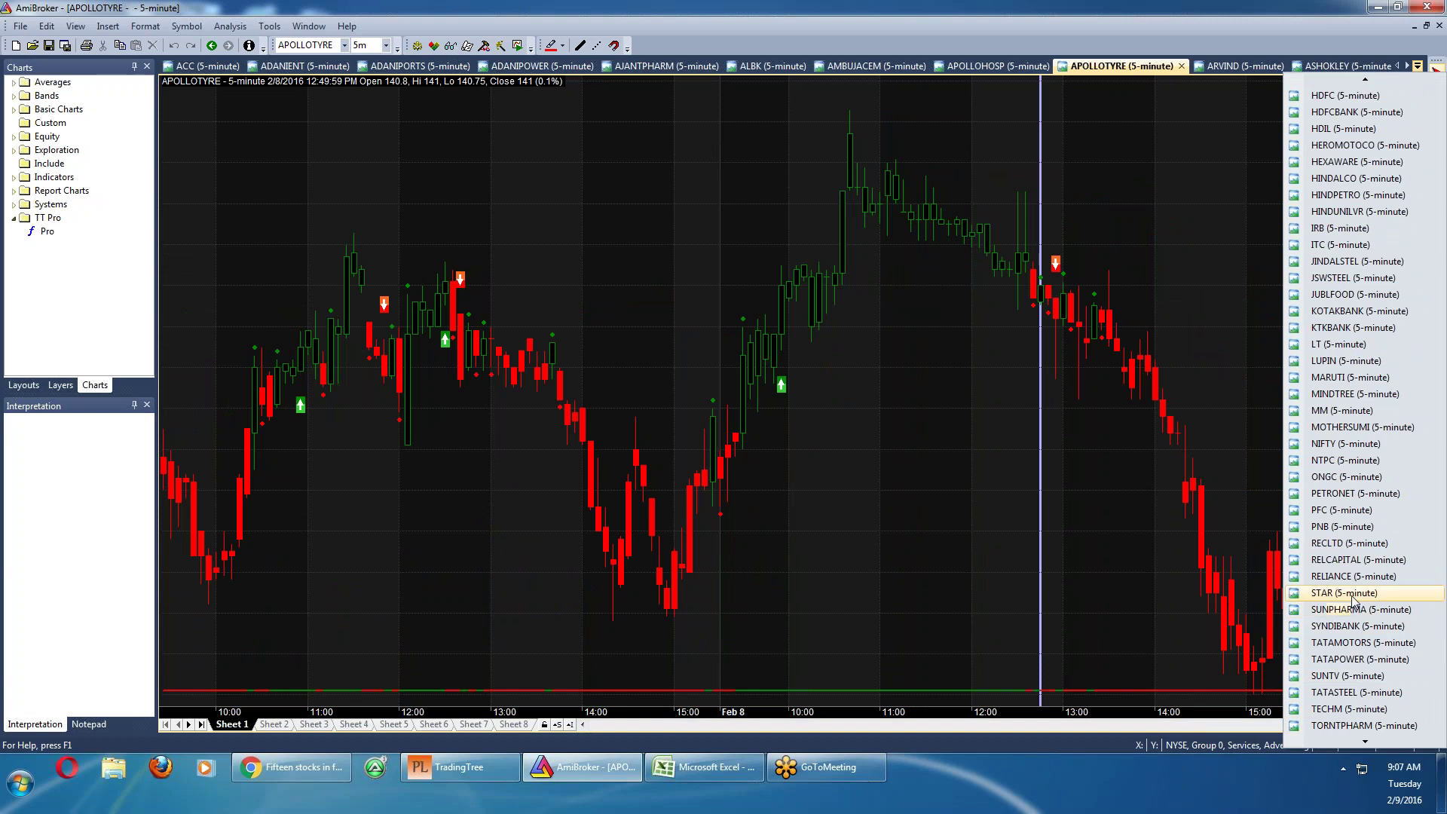
pyautogui.moveTo(1364, 744)
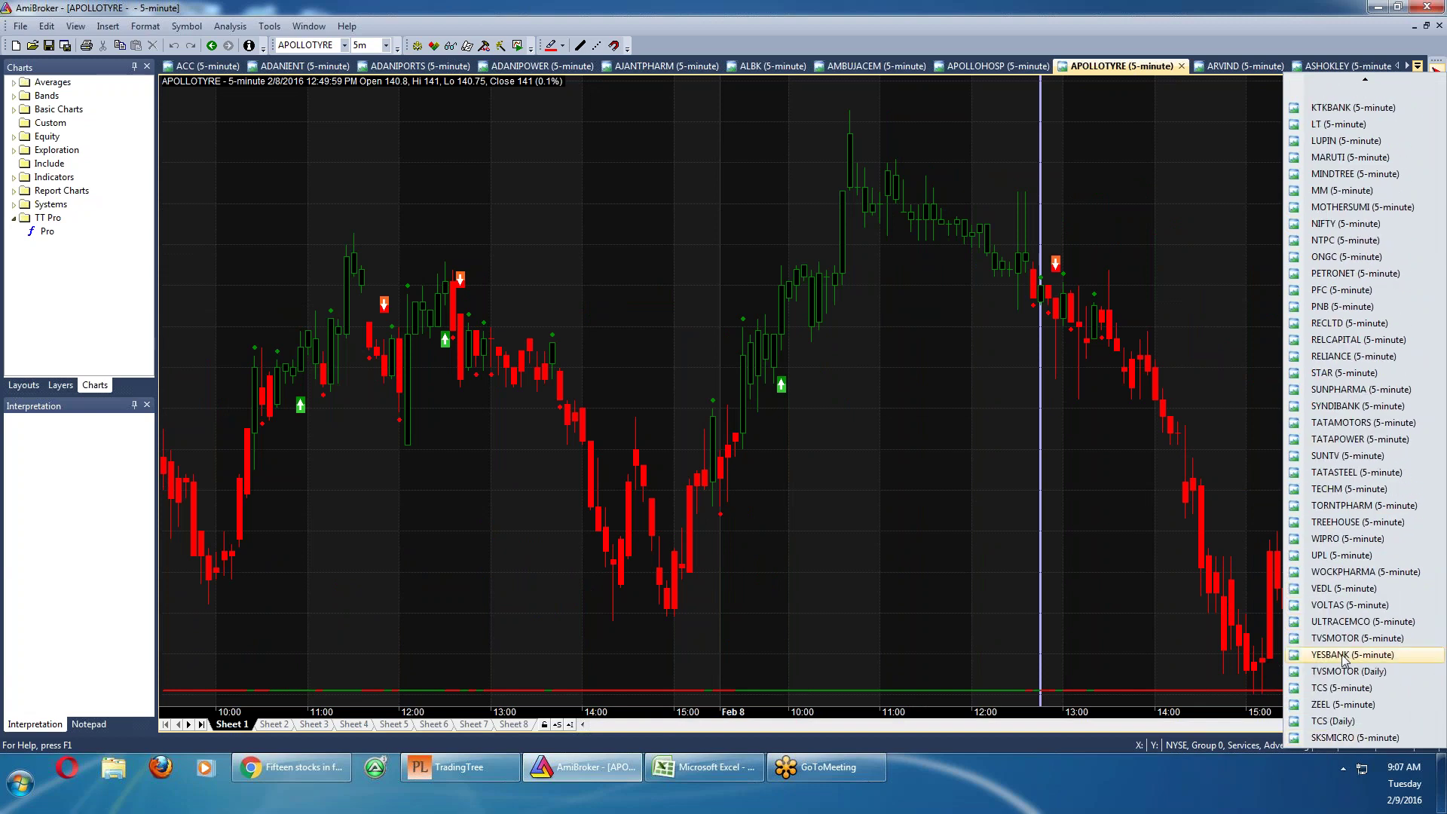
pyautogui.click(1191, 243)
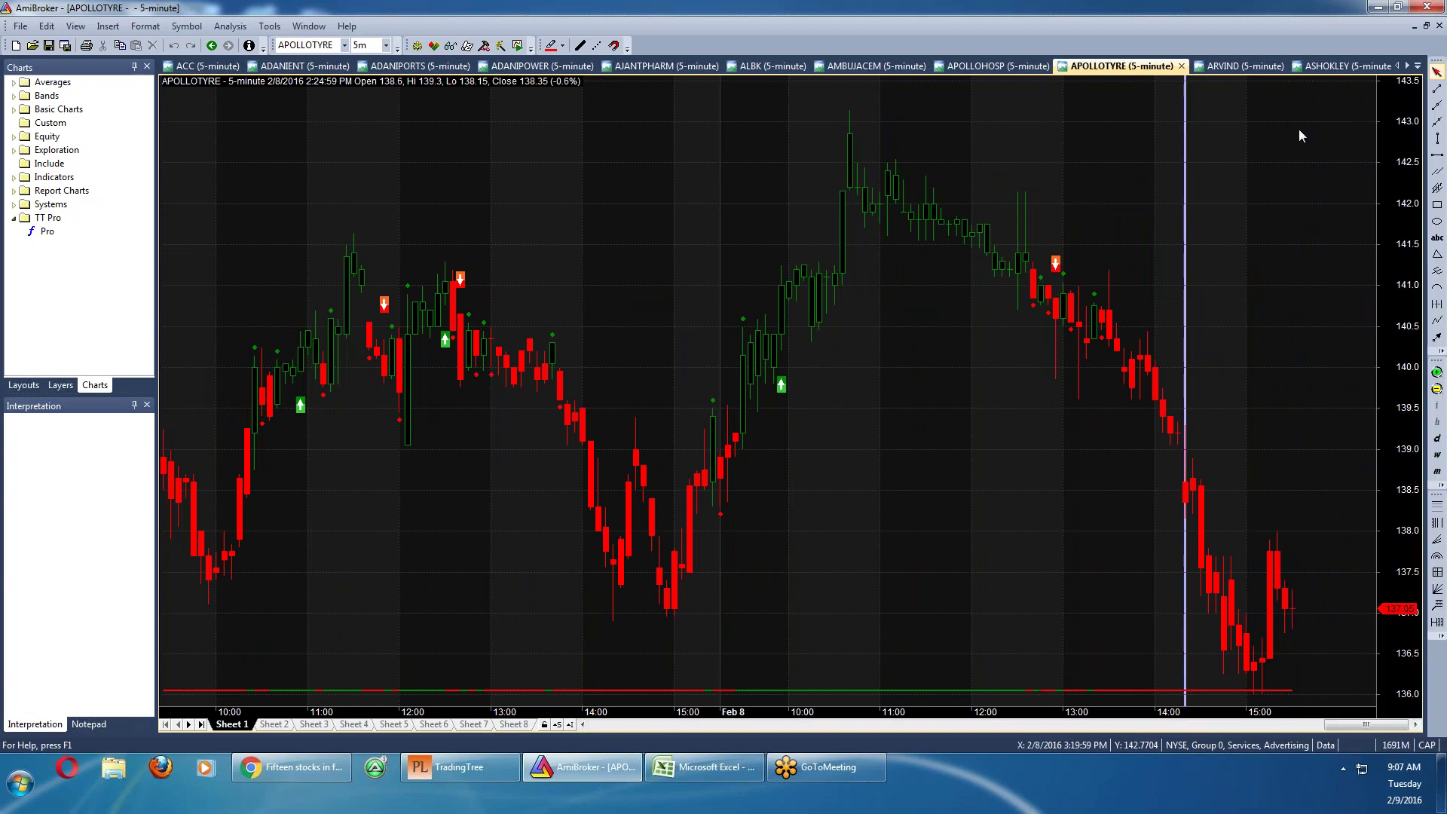
pyautogui.click(1418, 65)
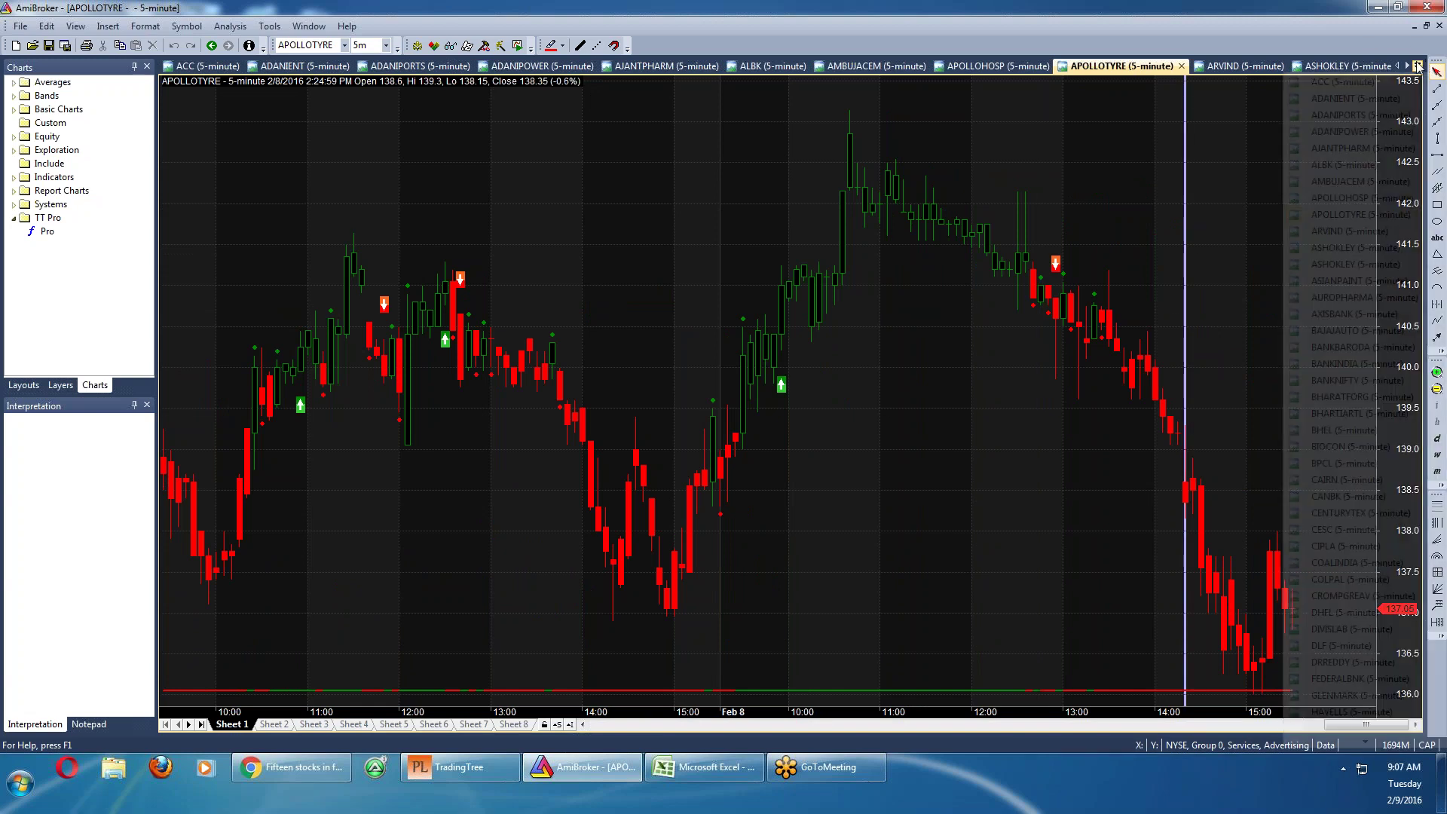
pyautogui.scroll(-7, 1400, 743)
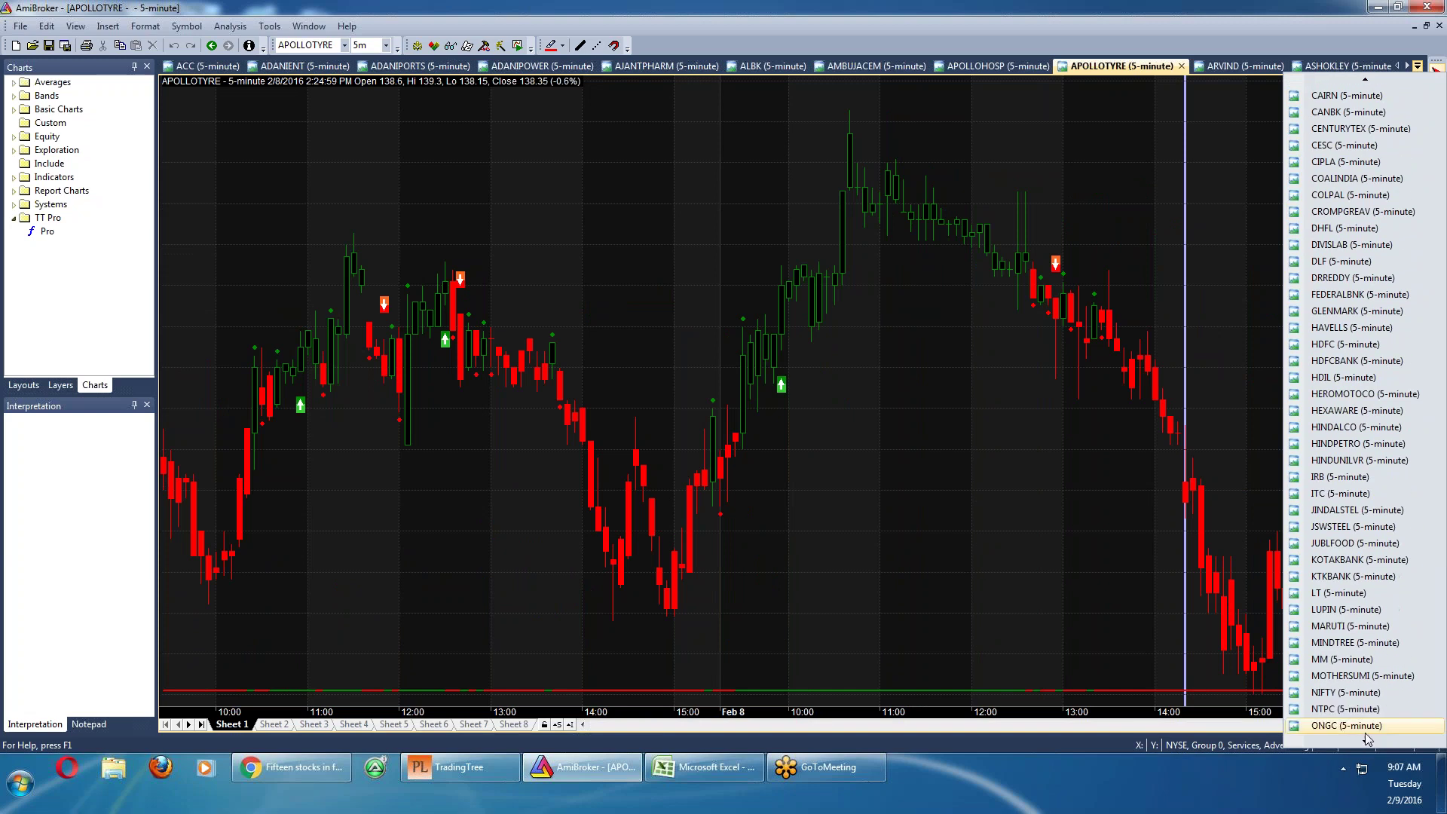
pyautogui.click(1347, 726)
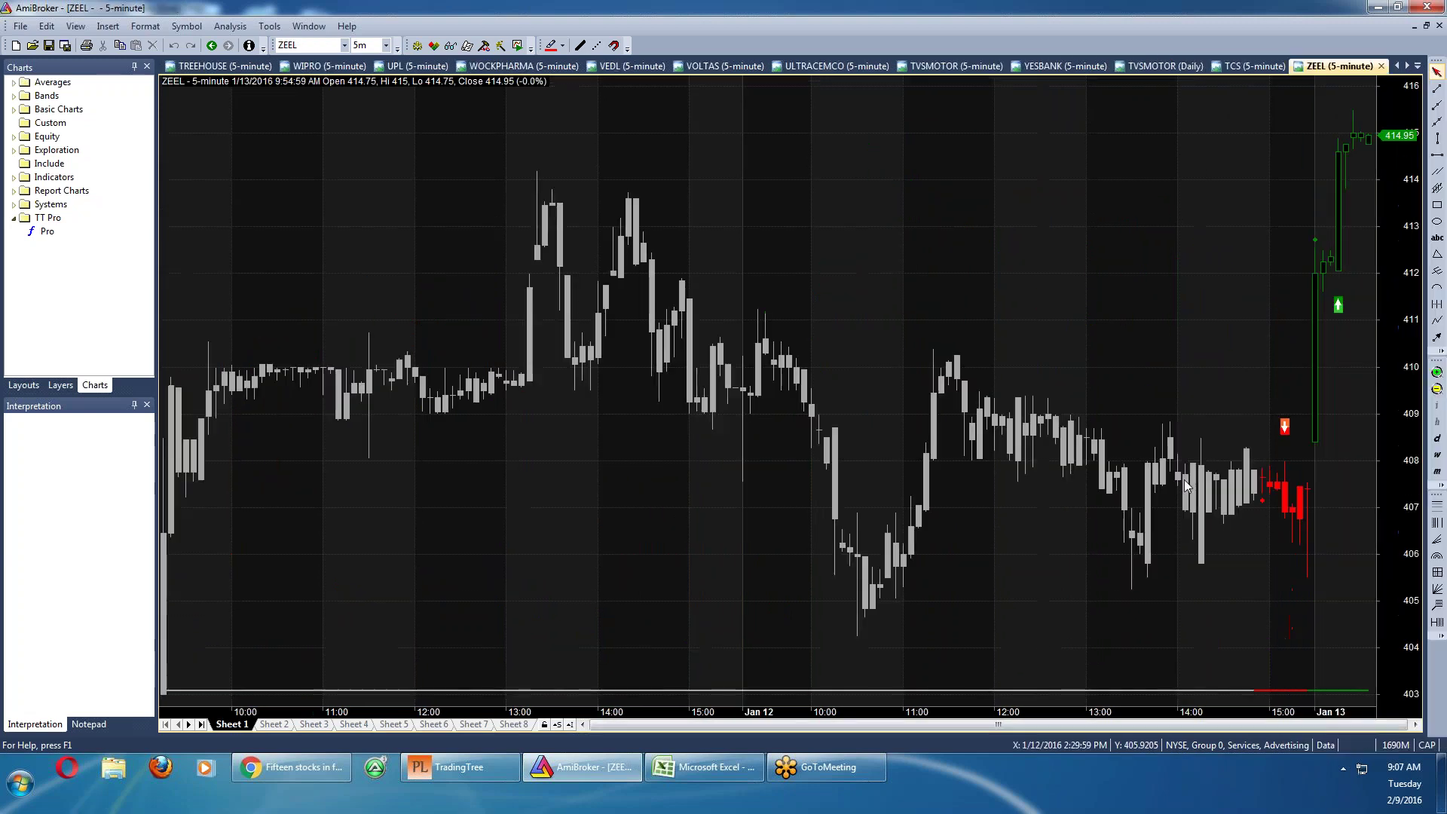
pyautogui.click(1407, 66)
pyautogui.click(1406, 68)
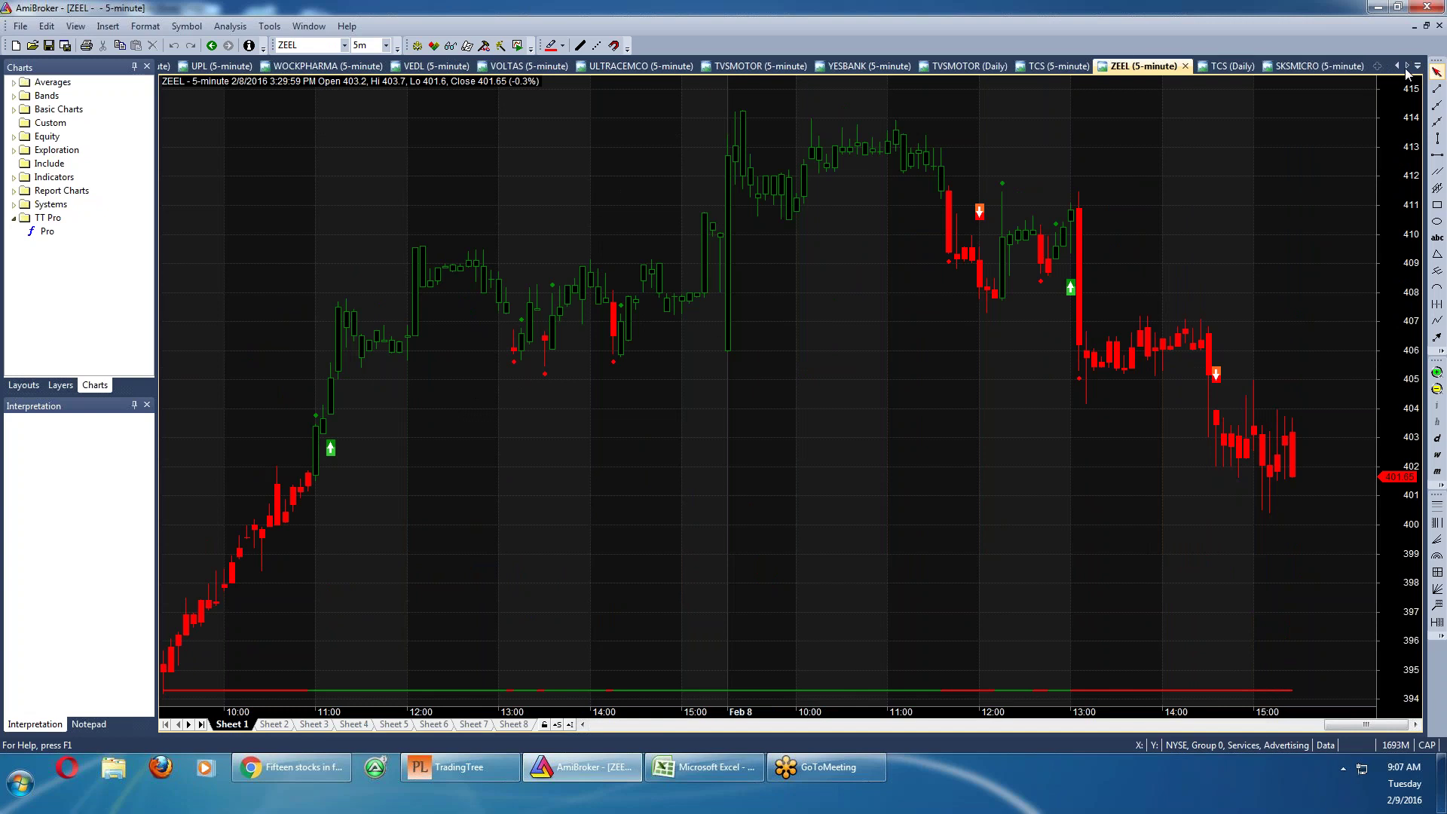
# Create a new default chart and load the SBIN-1 symbol in it
pyautogui.click(1378, 66)
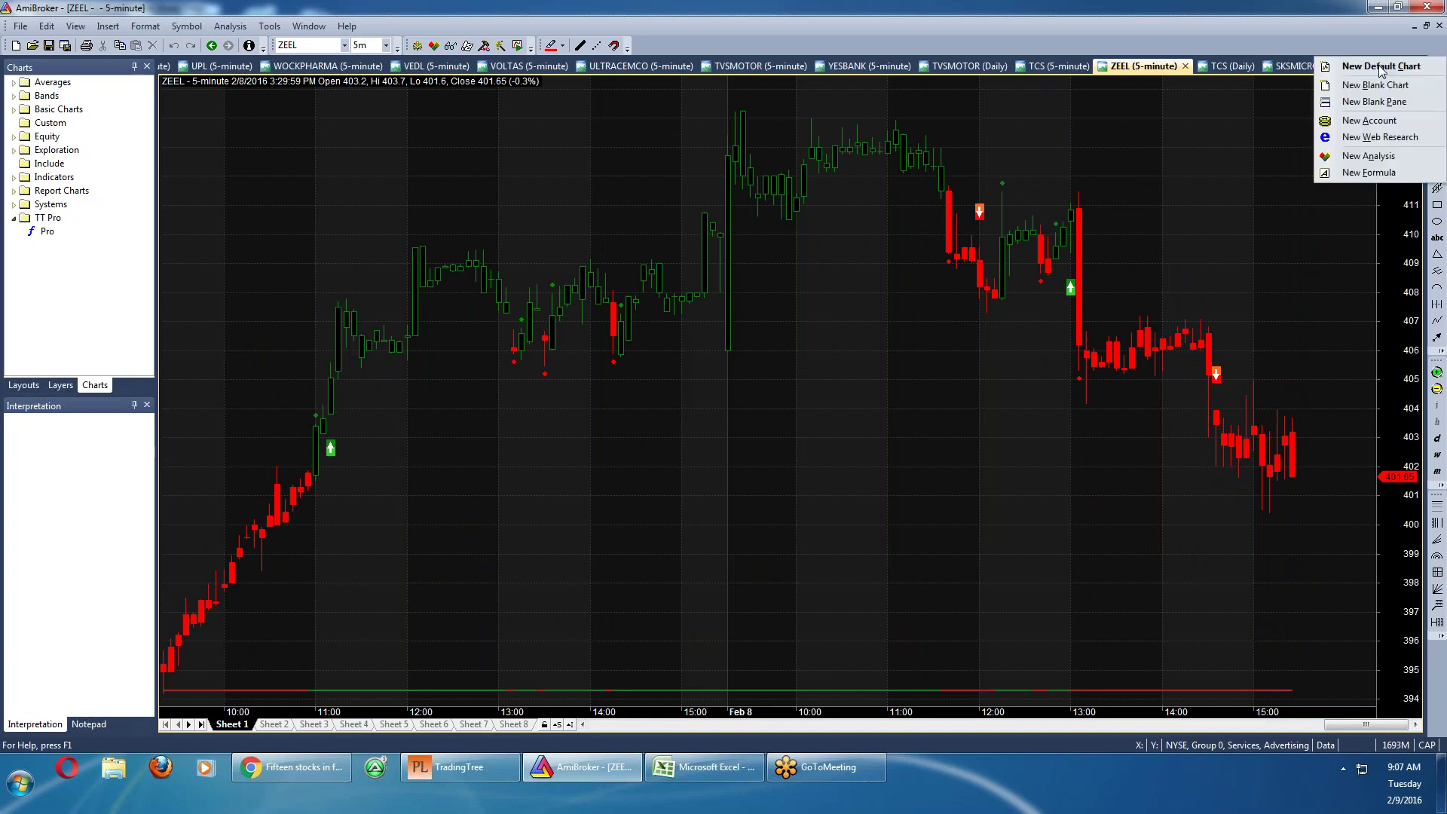
pyautogui.click(1373, 69)
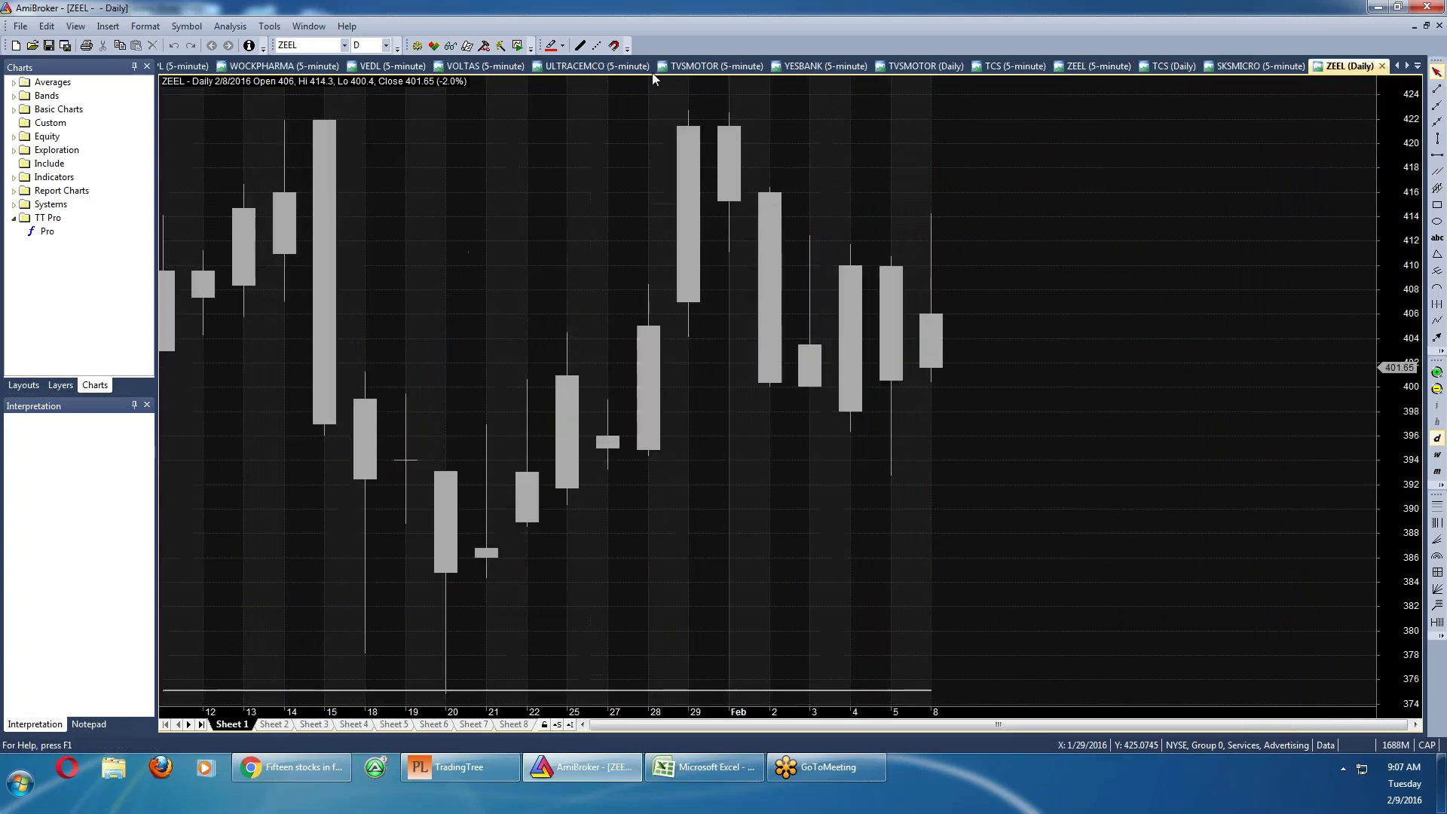
pyautogui.click(341, 46)
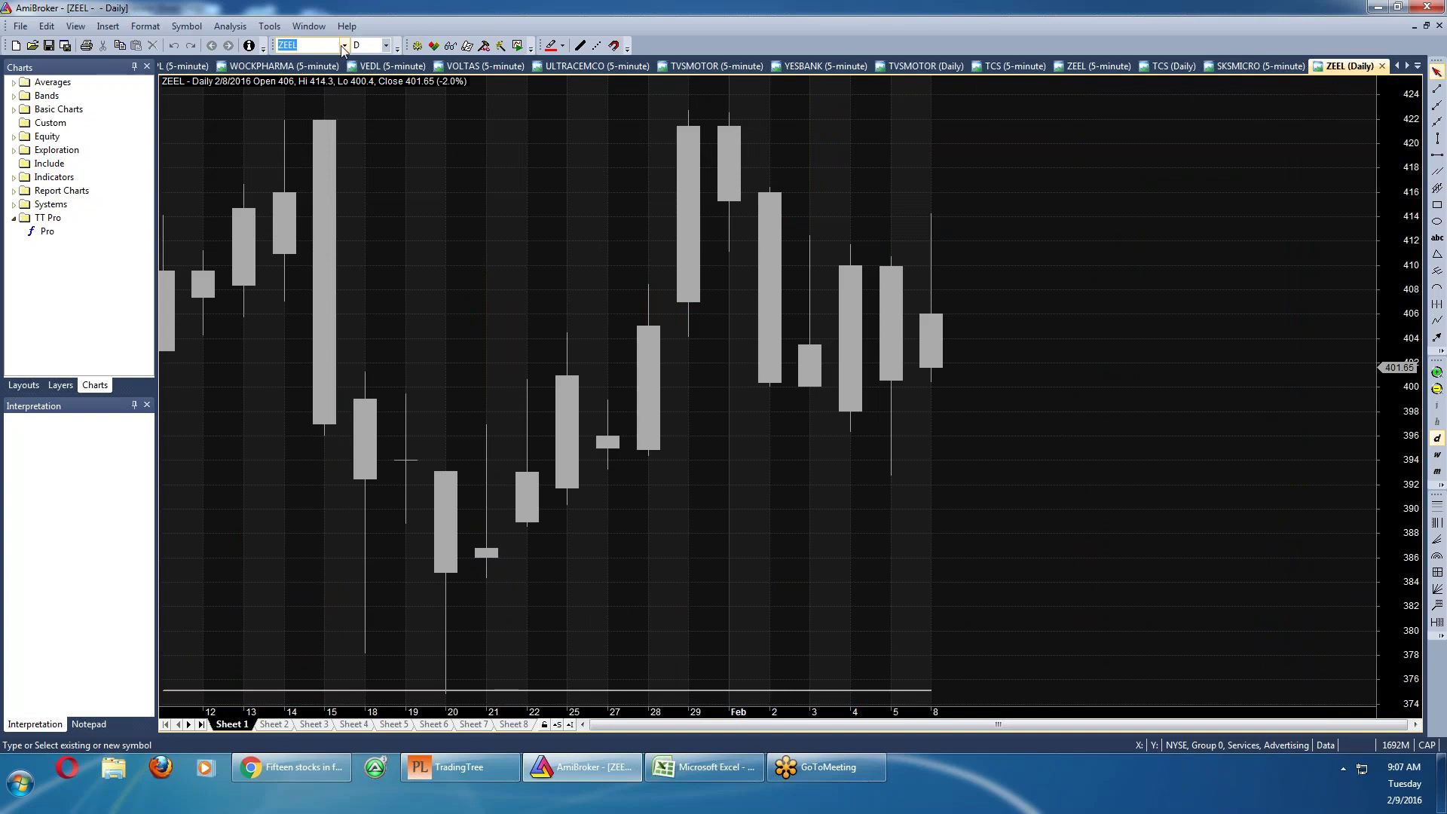
pyautogui.write('SBIN')
pyautogui.press('Return')
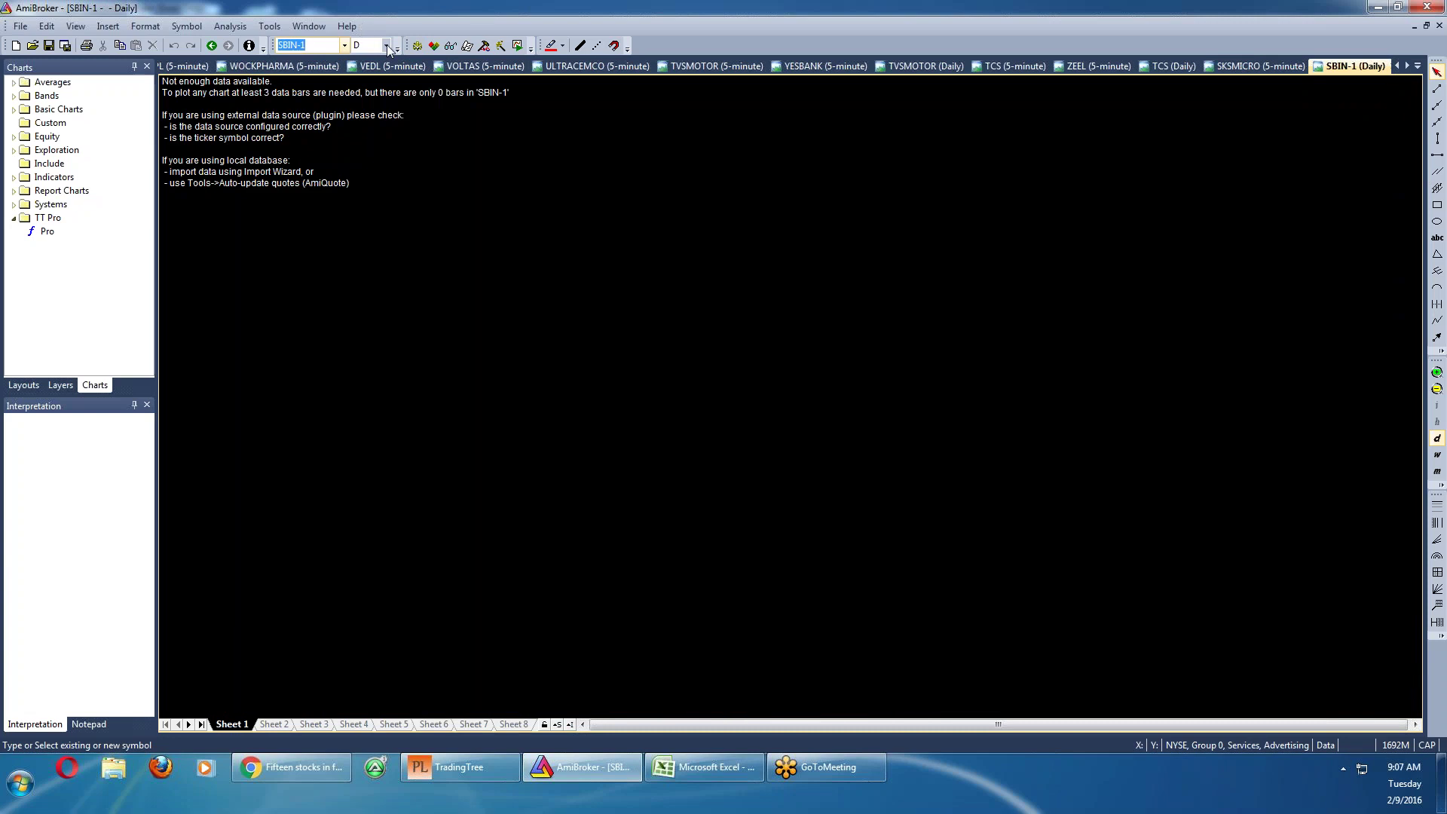
# Set the new chart's interval to 5-minute and change its symbol to SBIN1
pyautogui.click(385, 45)
pyautogui.click(385, 115)
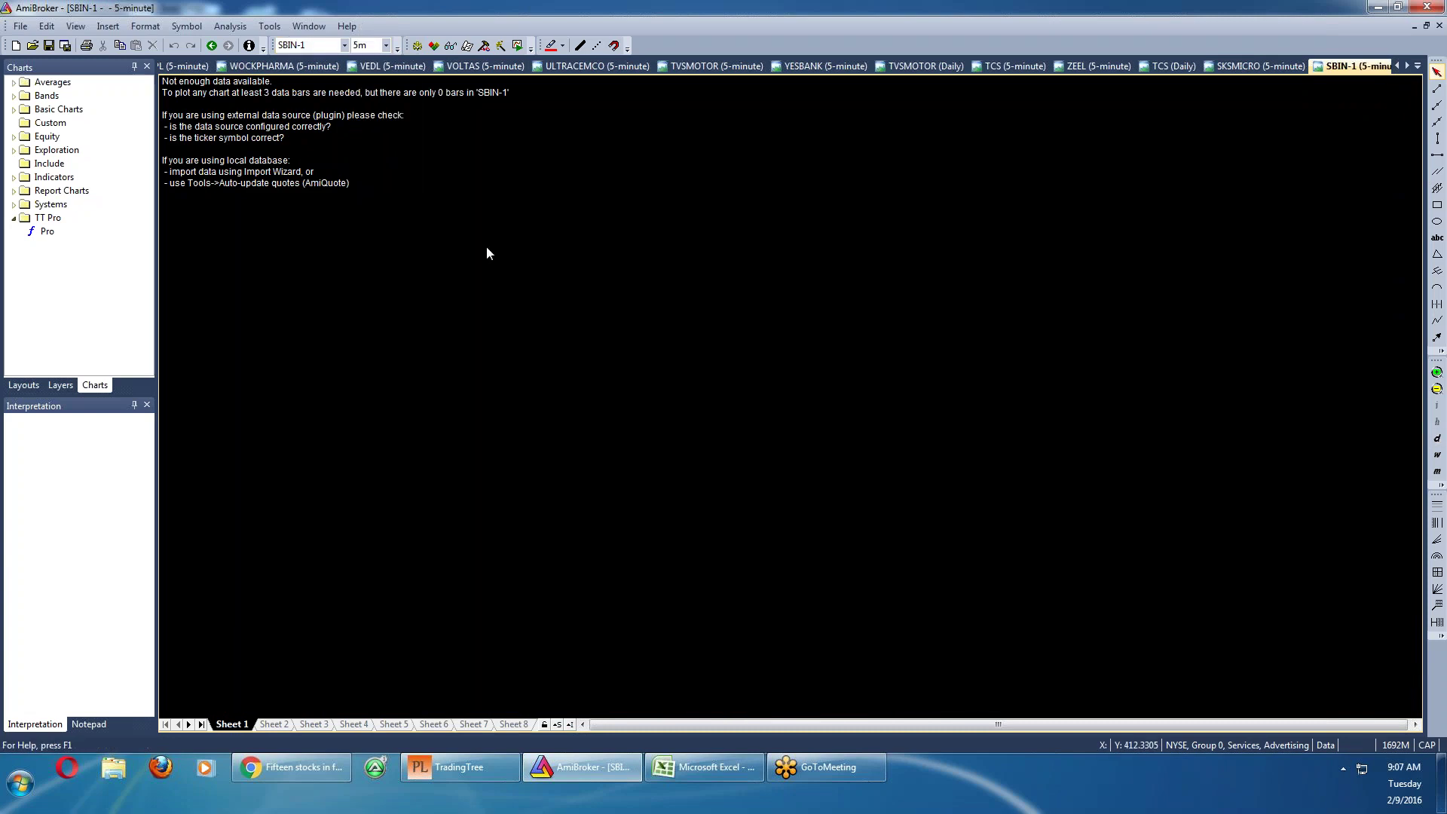
pyautogui.click(344, 45)
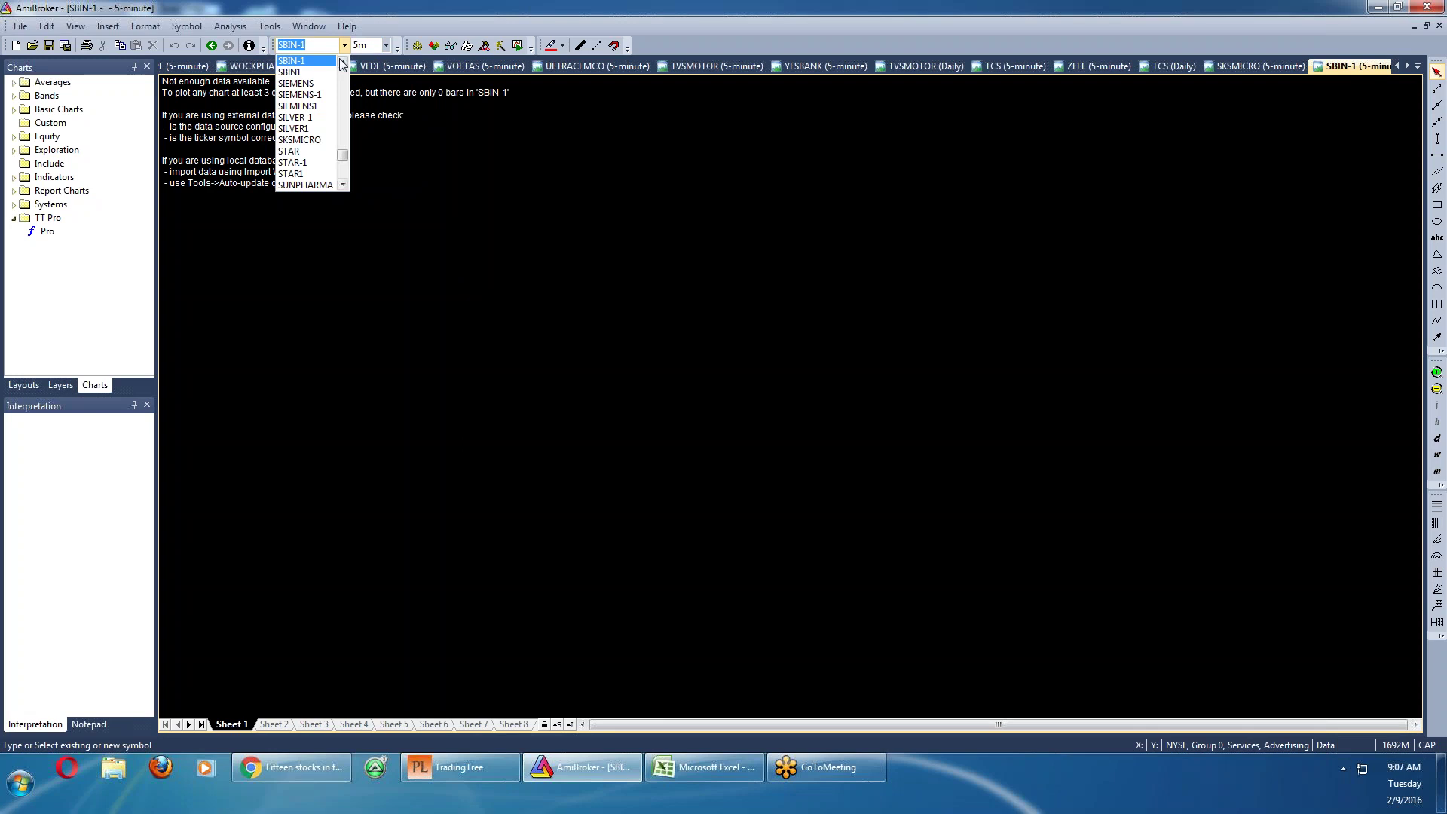
pyautogui.click(333, 73)
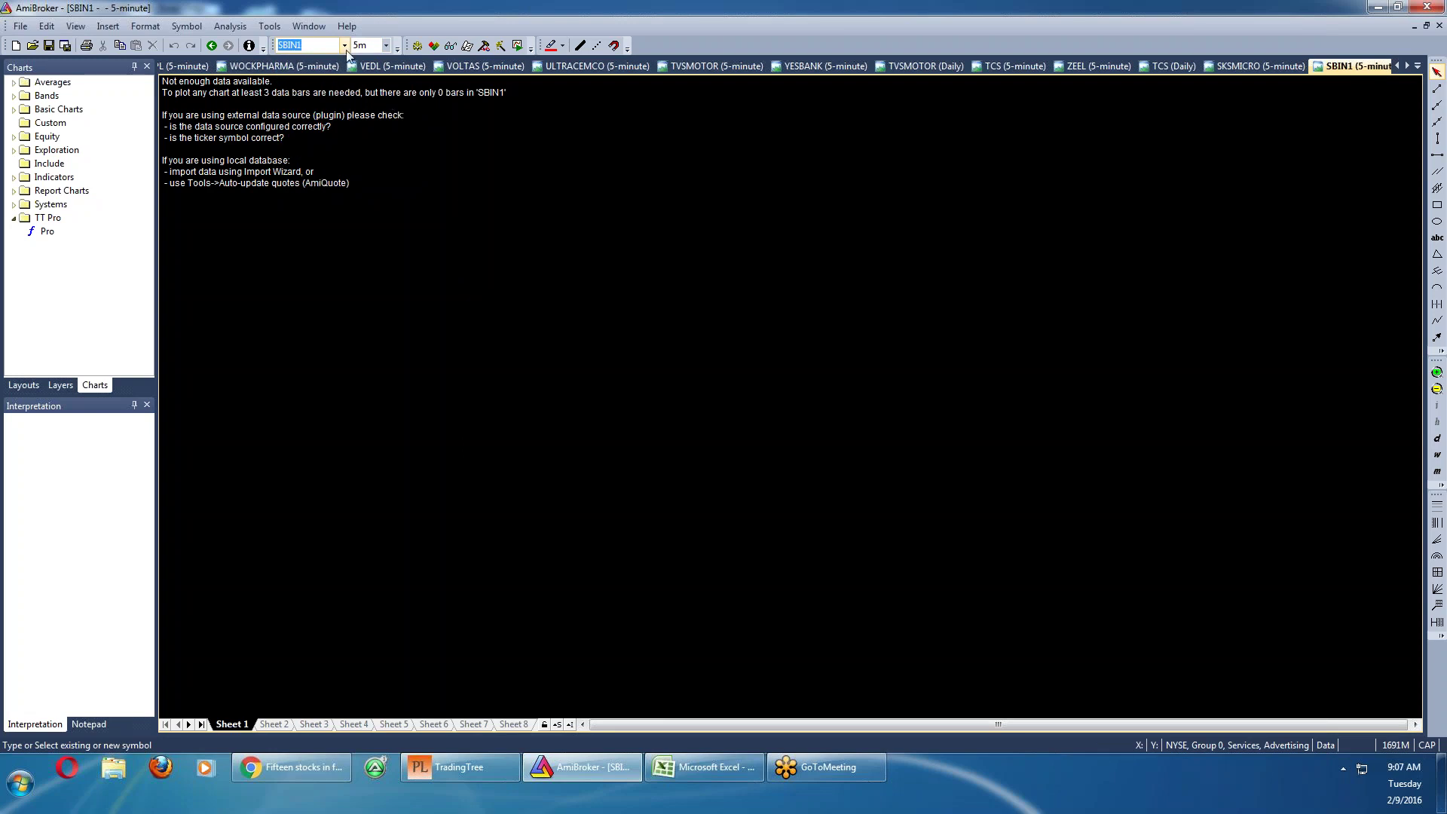
# Switch to TradingTree, check the backfill log and NinjaTrader data settings, and return to AmiBroker
pyautogui.click(467, 776)
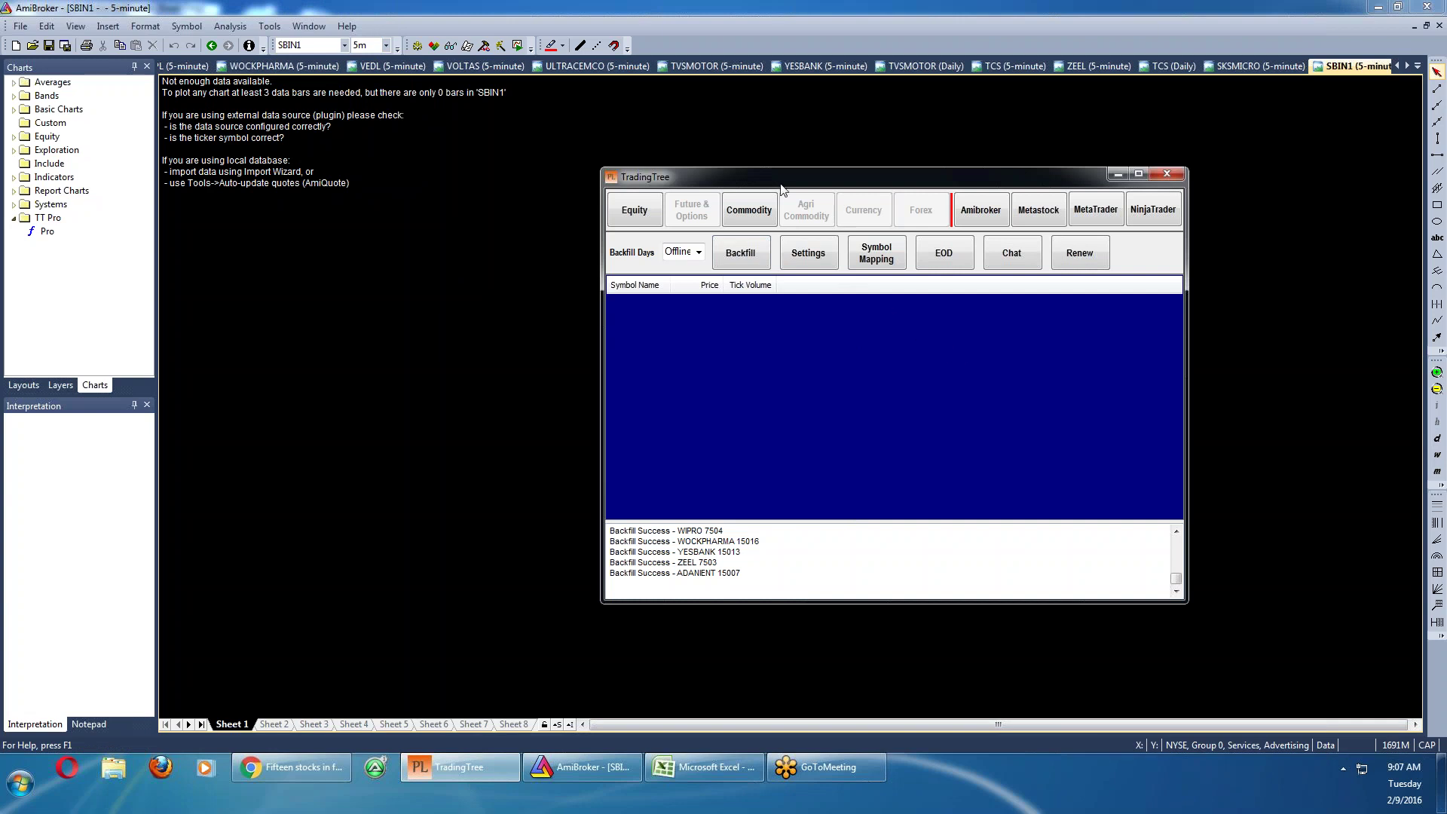
pyautogui.moveTo(779, 183); pyautogui.dragTo(833, 173)
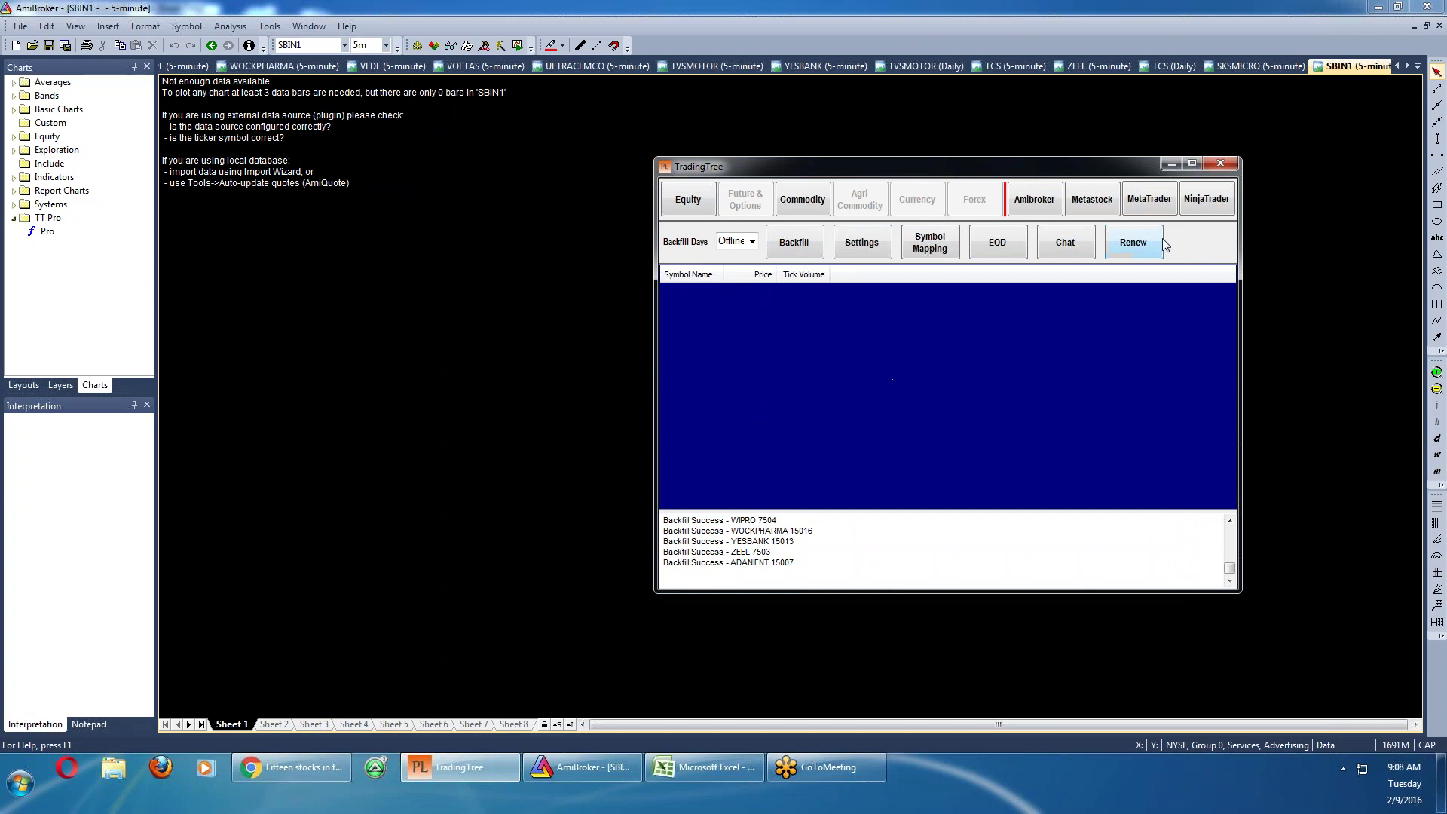
pyautogui.click(1203, 201)
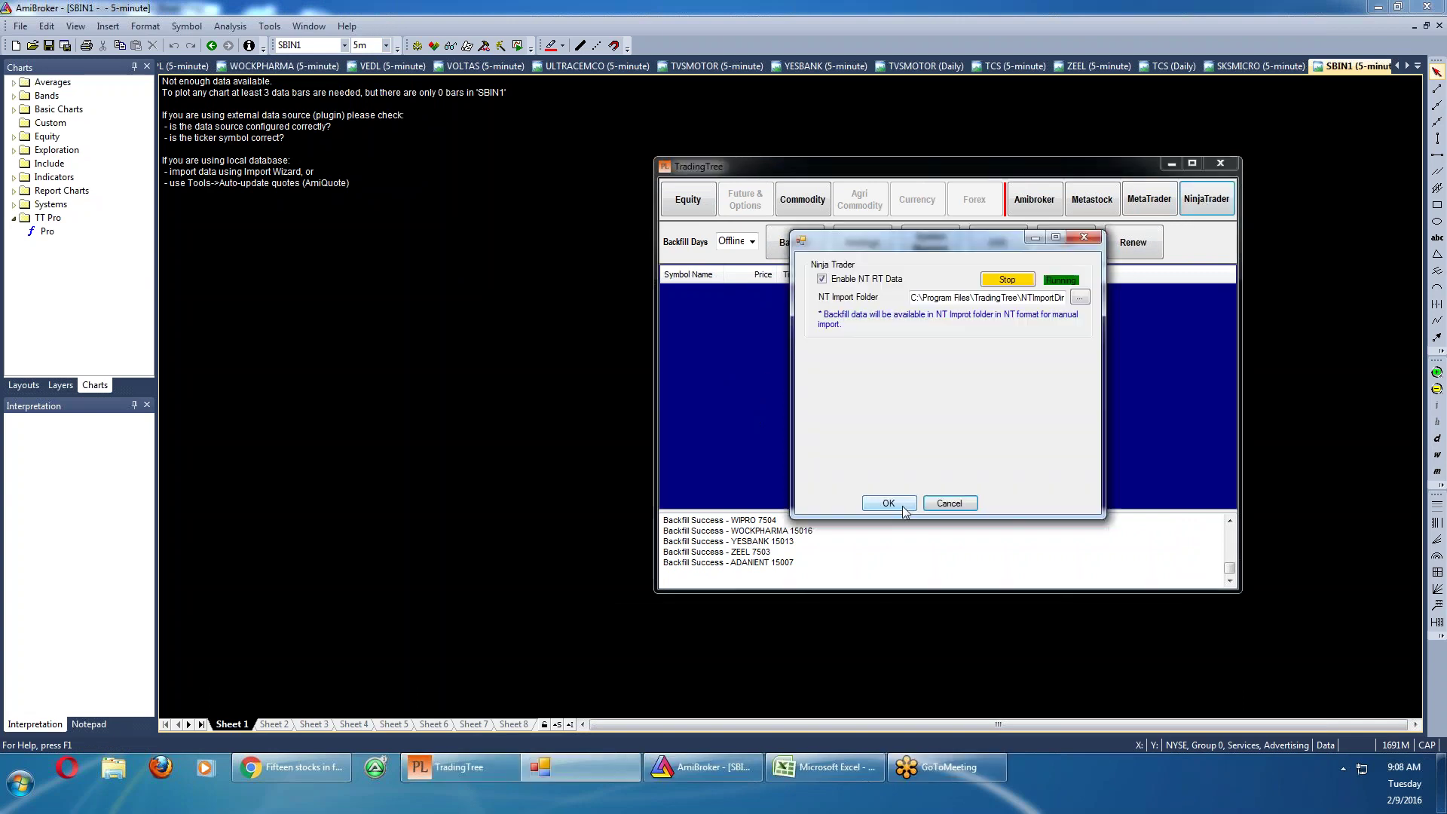
pyautogui.click(903, 511)
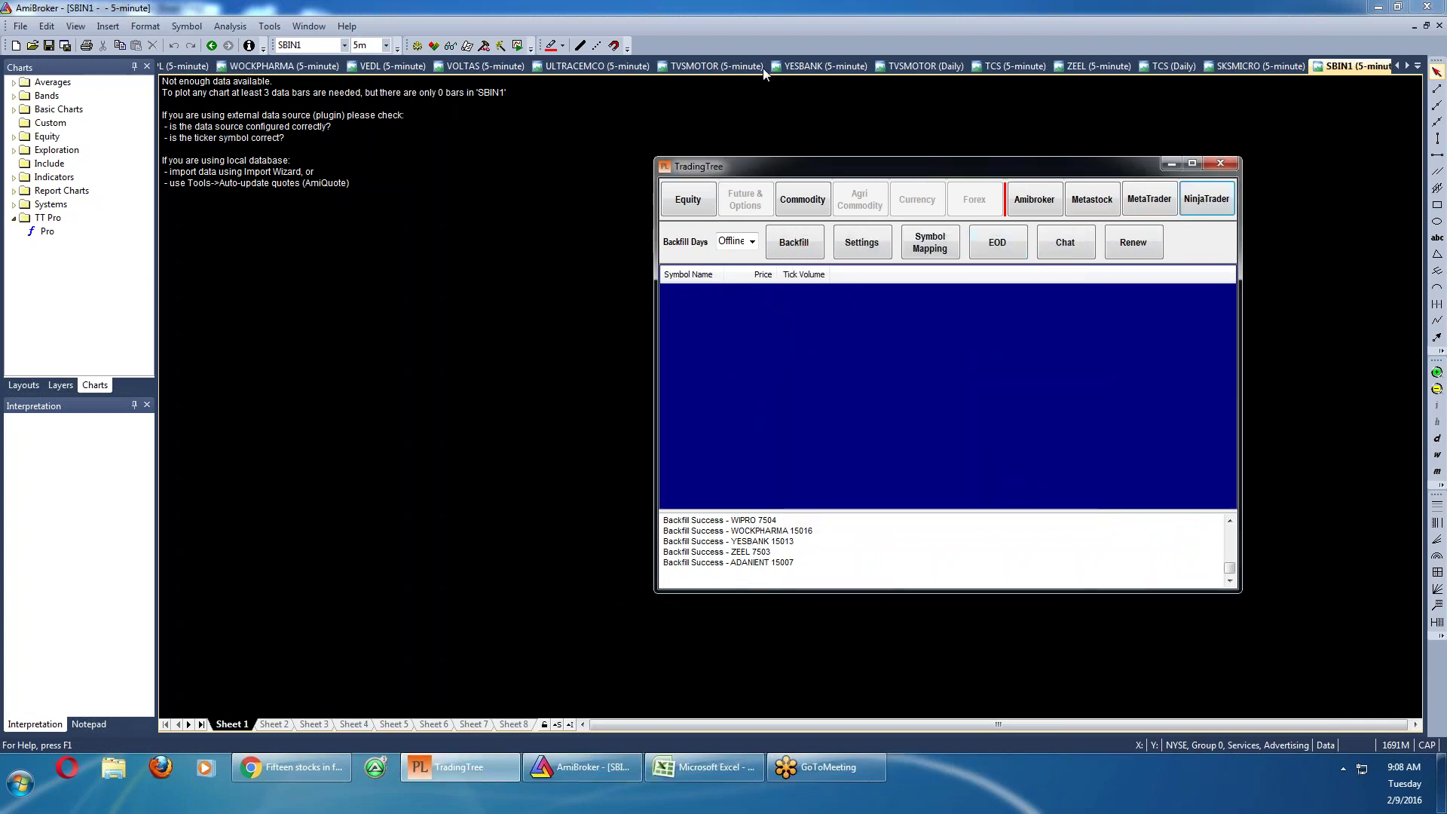
pyautogui.click(415, 564)
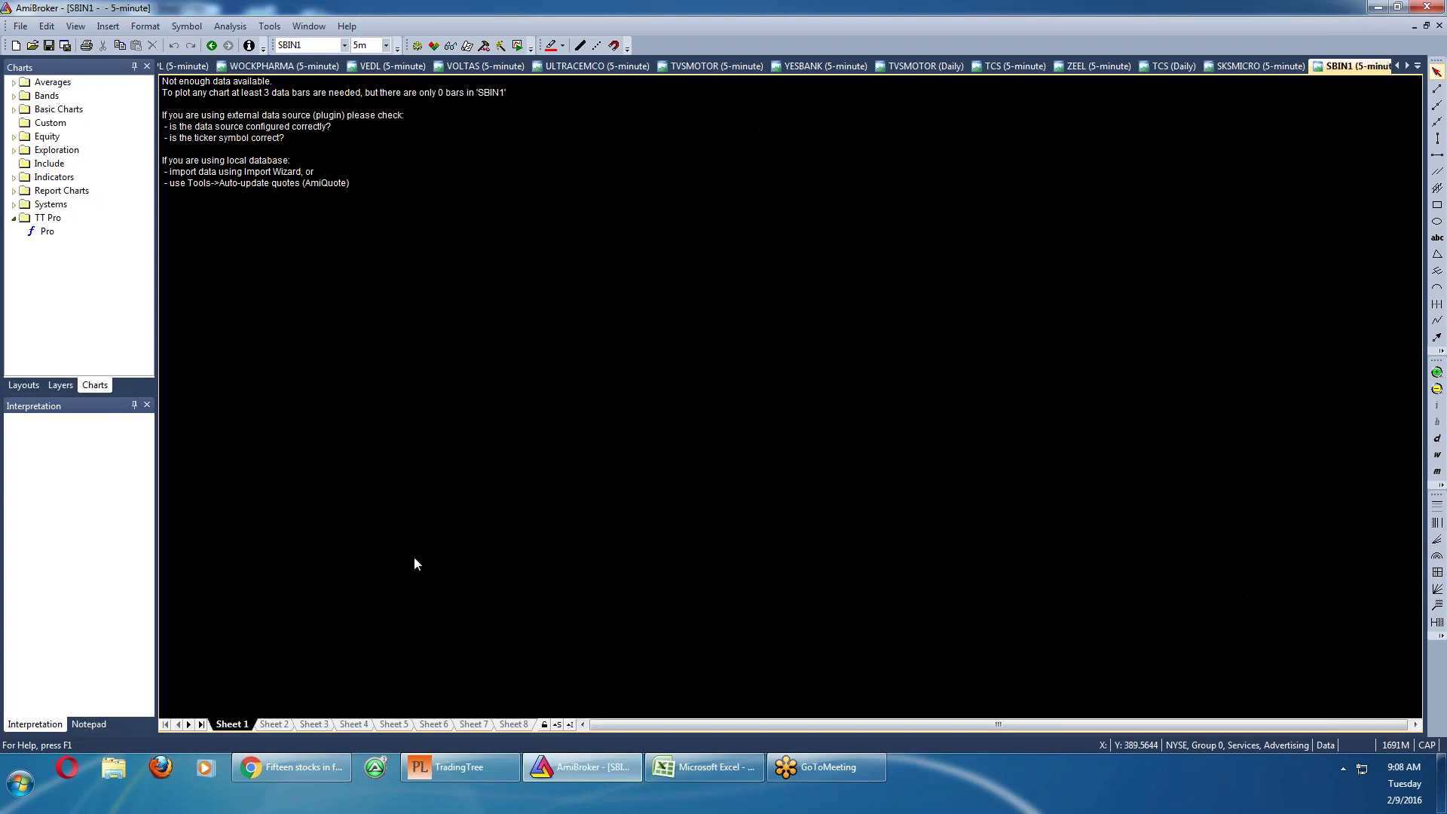
# Glance at the Excel watch list, return to AmiBroker and inspect the AXISBANK 5-minute chart's bar at the last sell signal
pyautogui.click(662, 772)
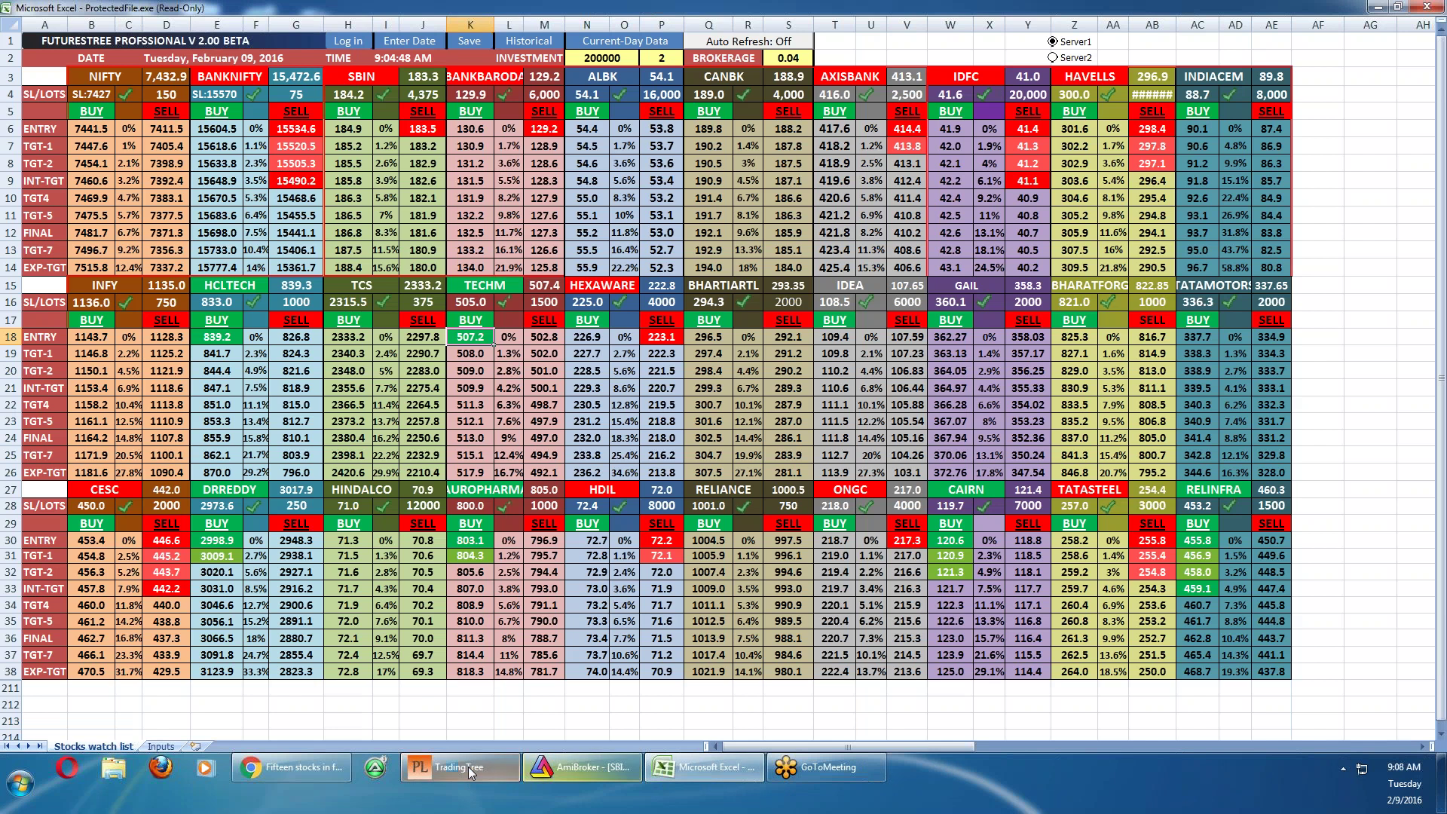
pyautogui.click(582, 767)
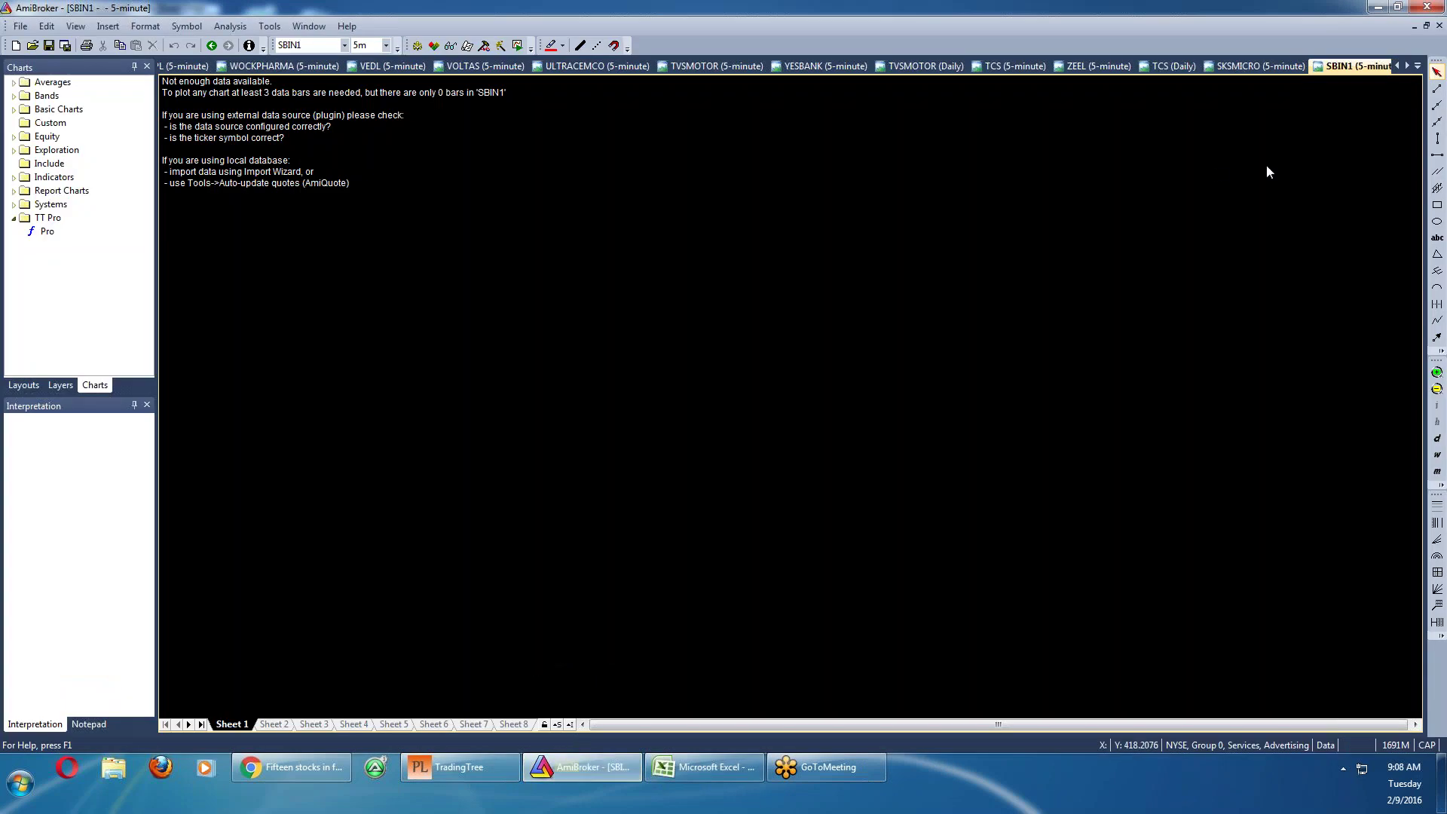
pyautogui.click(1418, 67)
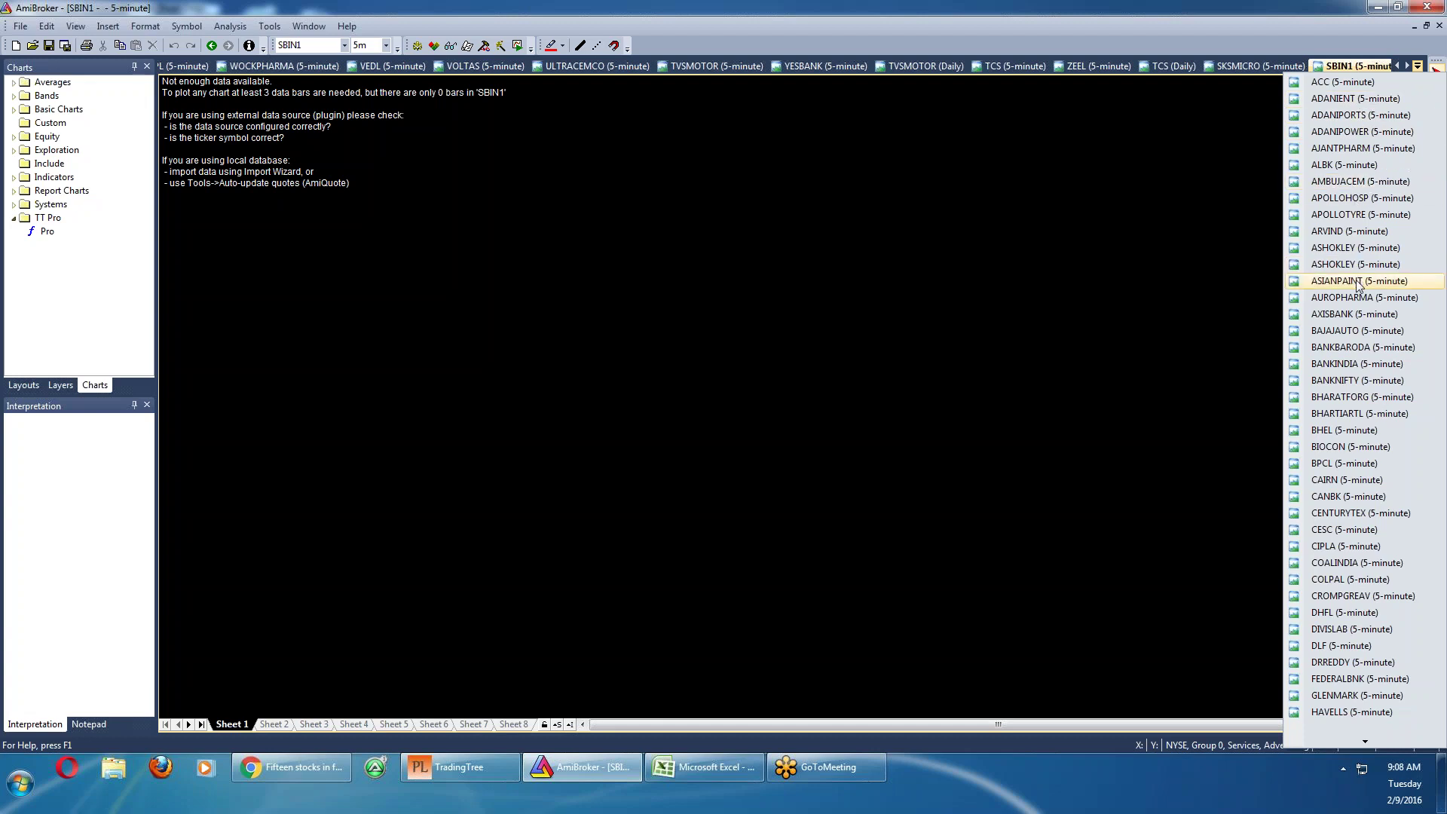
pyautogui.click(1358, 312)
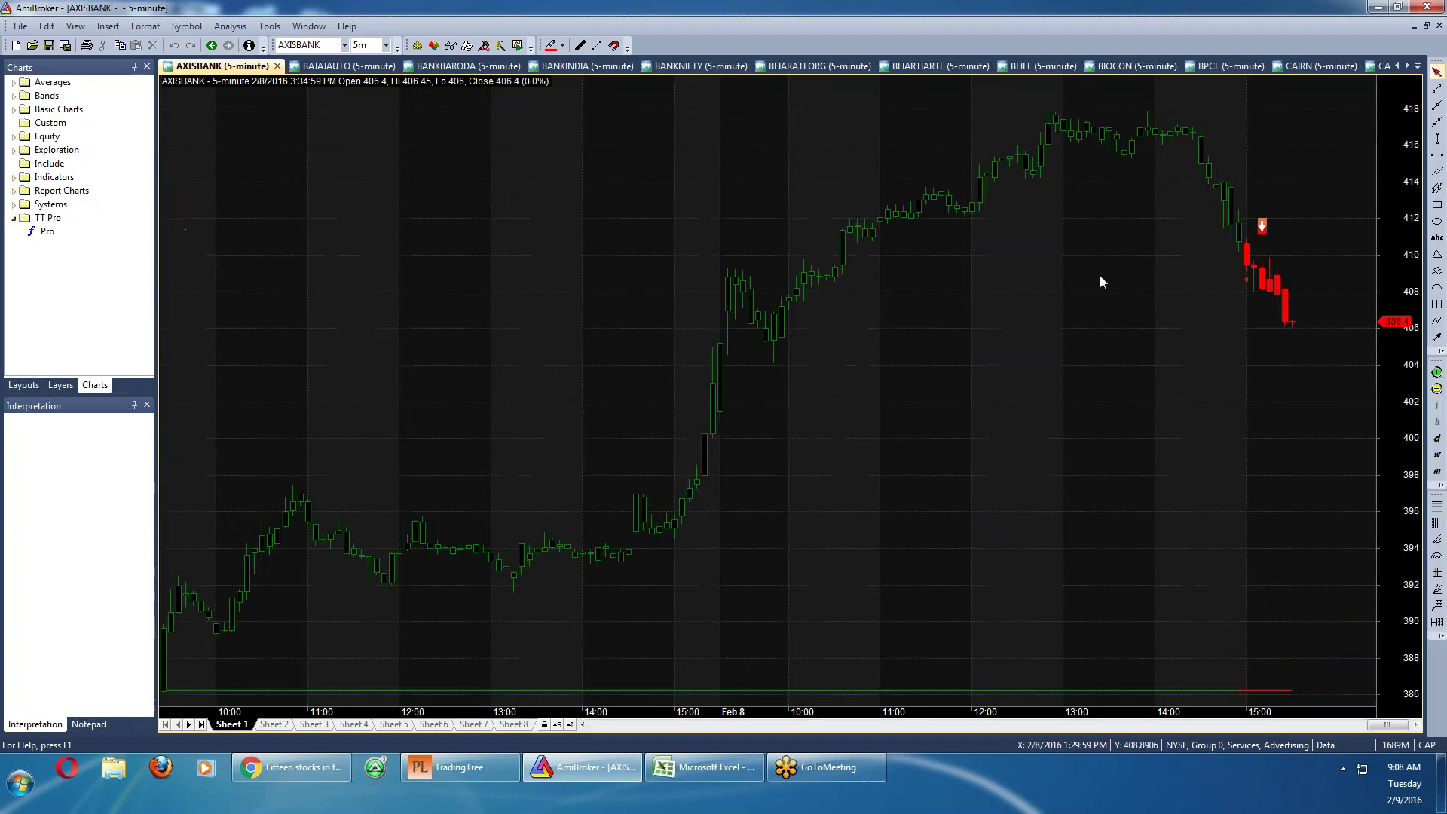
pyautogui.click(1264, 280)
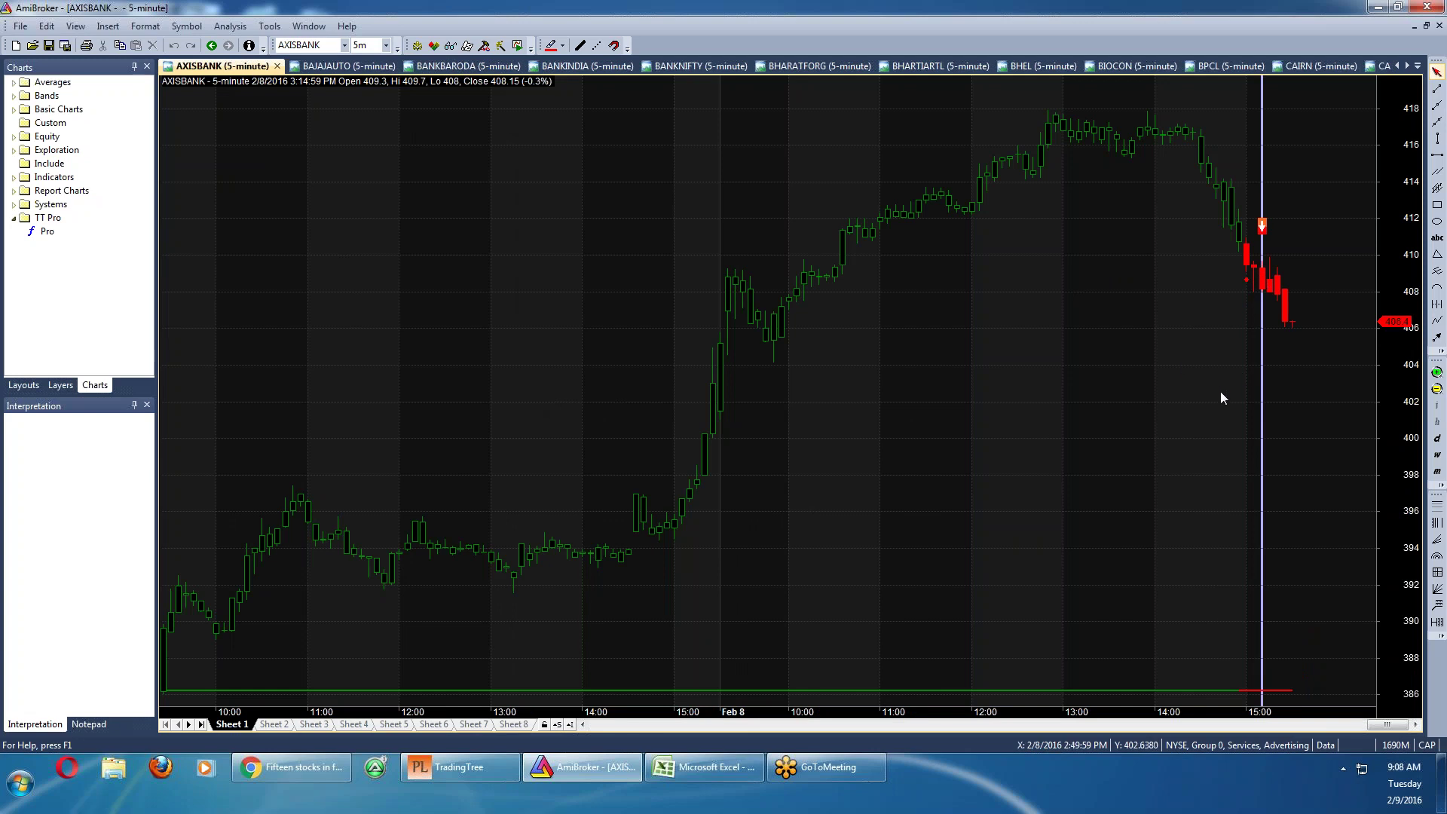
# Compare AXISBANK's buy and sell entry levels in the Excel watch list, and switch back to its AmiBroker chart
pyautogui.click(707, 775)
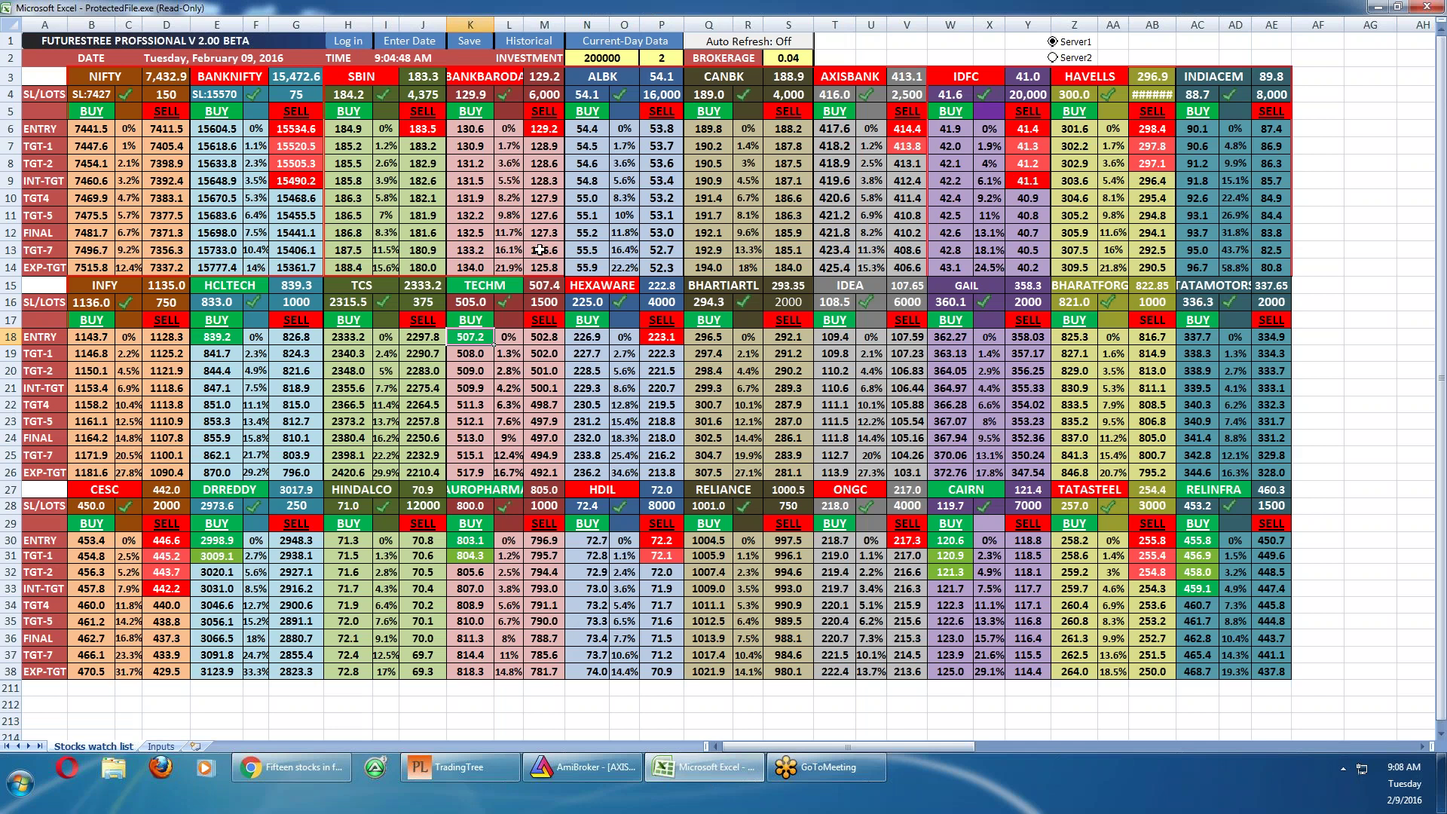
pyautogui.click(843, 131)
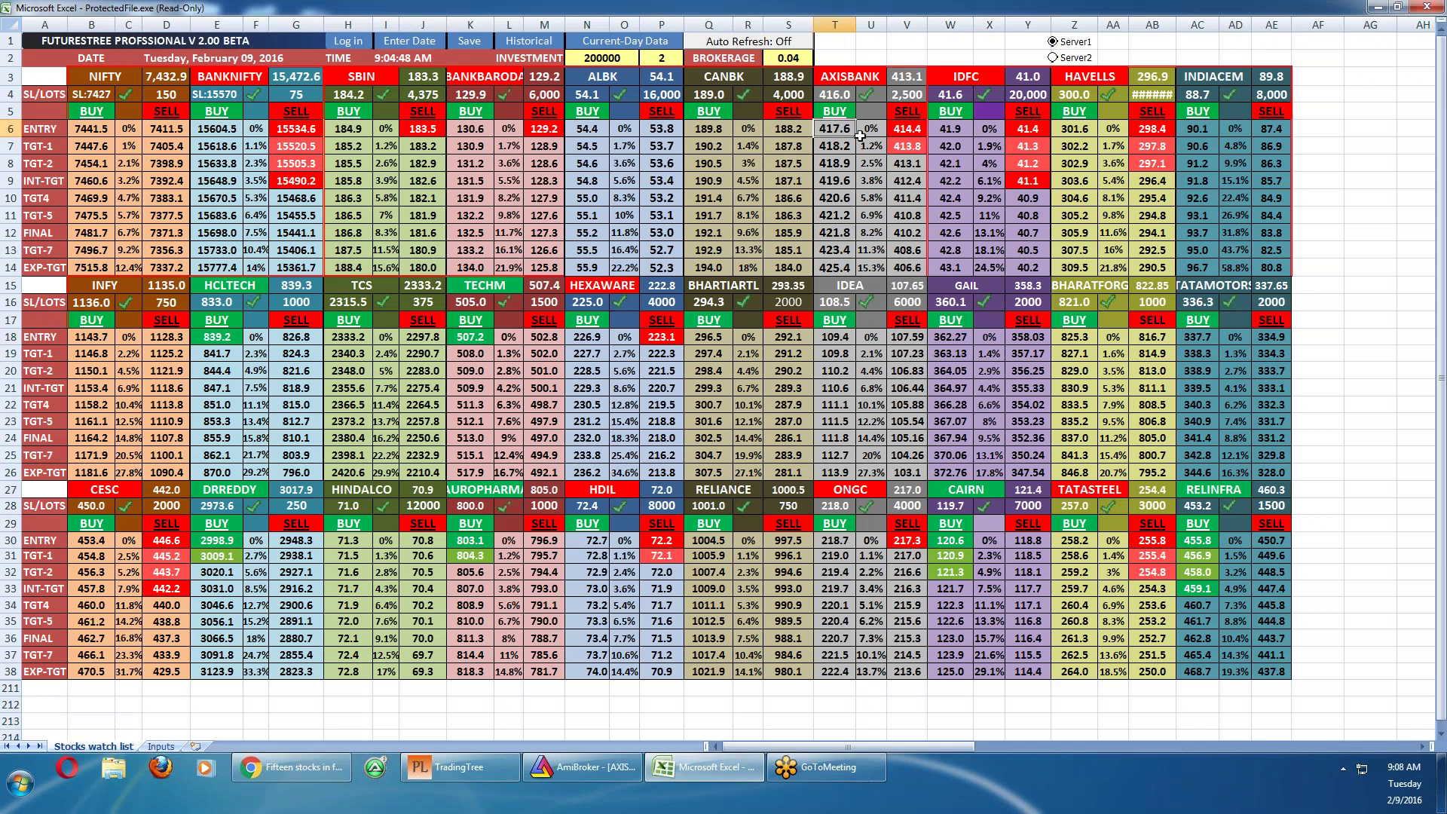
pyautogui.click(901, 133)
pyautogui.click(832, 129)
pyautogui.click(570, 769)
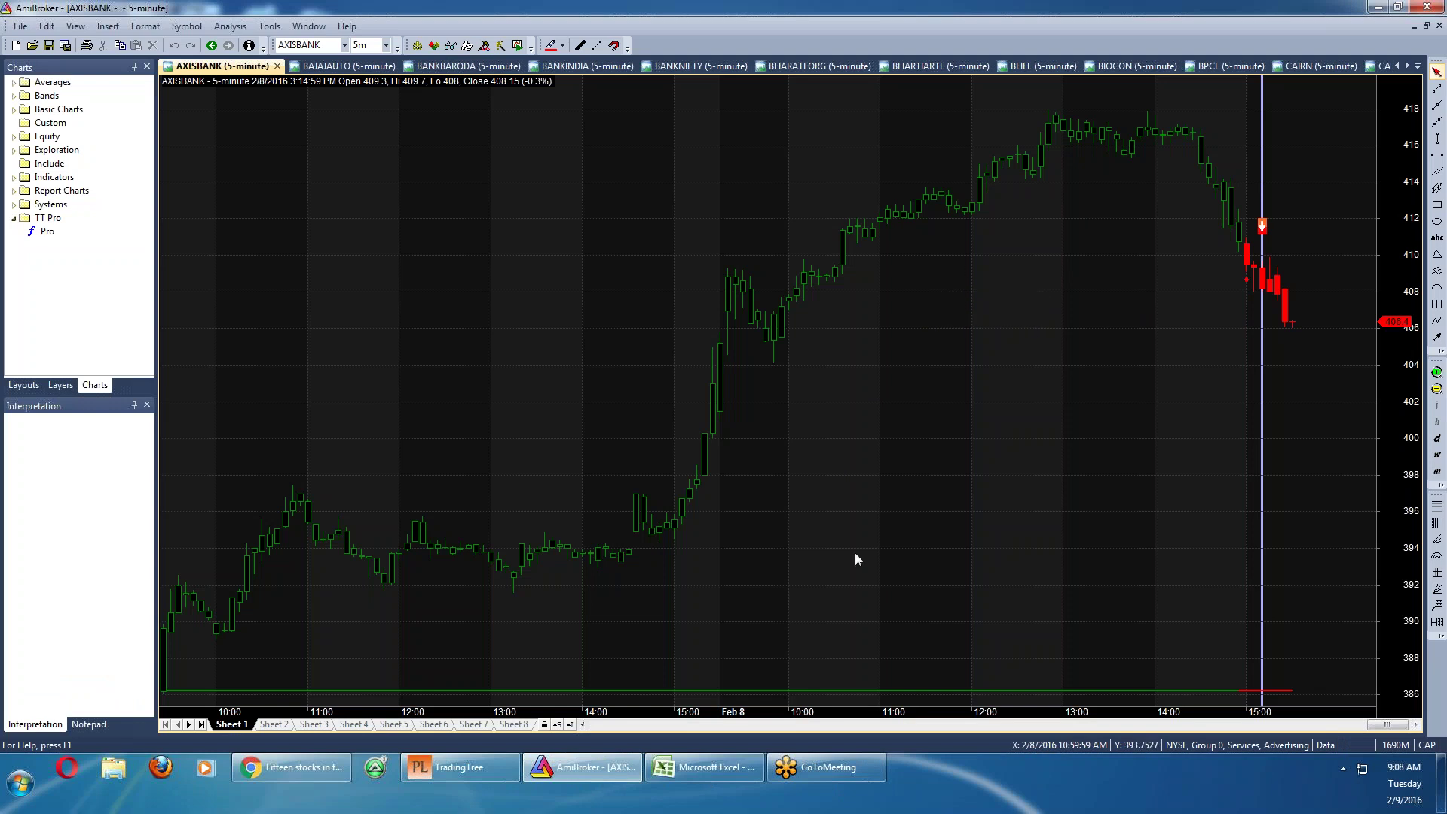
# Return to the Excel watch list and examine BANKNIFTY's sell targets, the INT-TGT and ENTRY rows, and NIFTY's buy entry
pyautogui.click(709, 772)
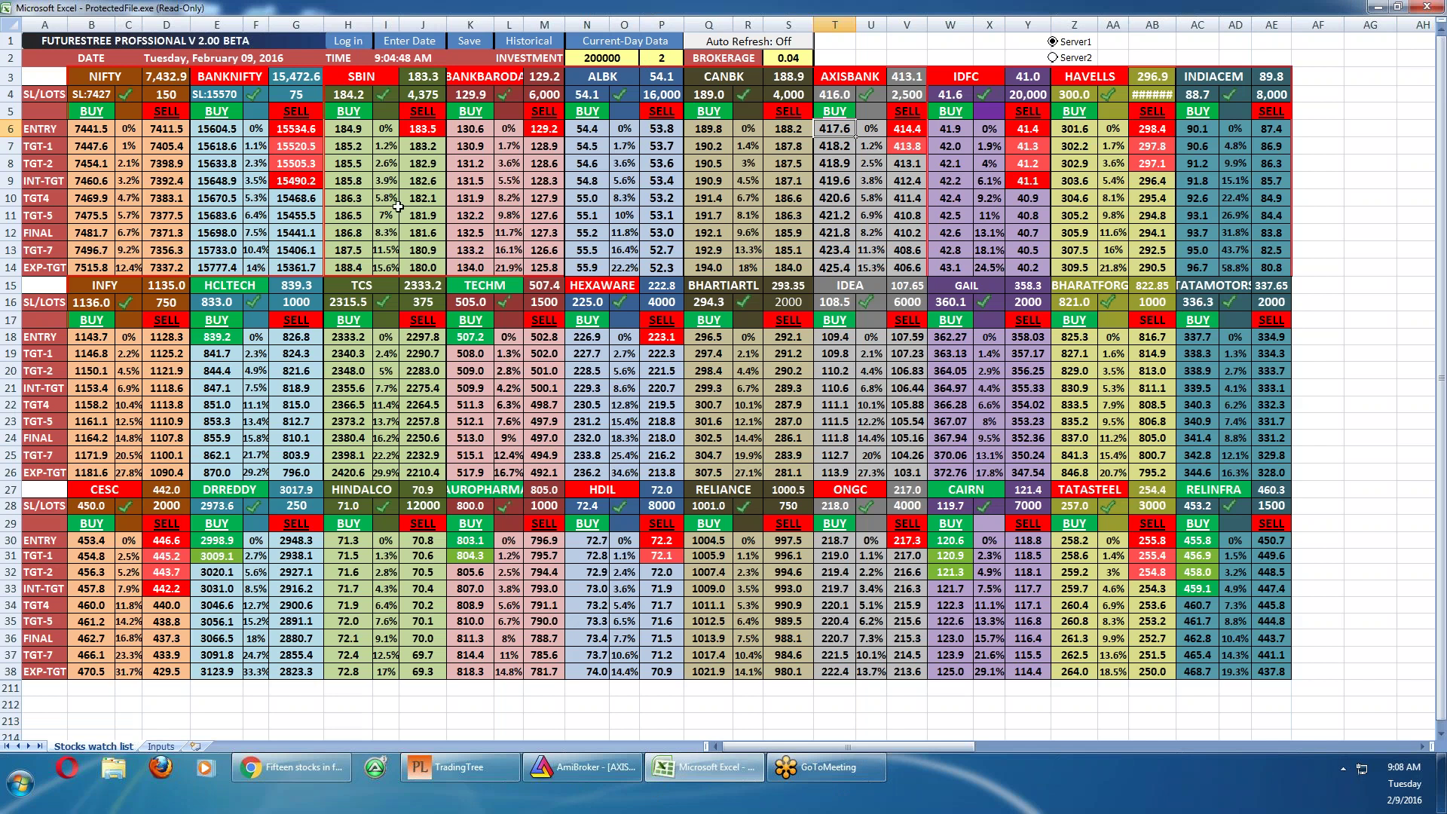
pyautogui.click(302, 202)
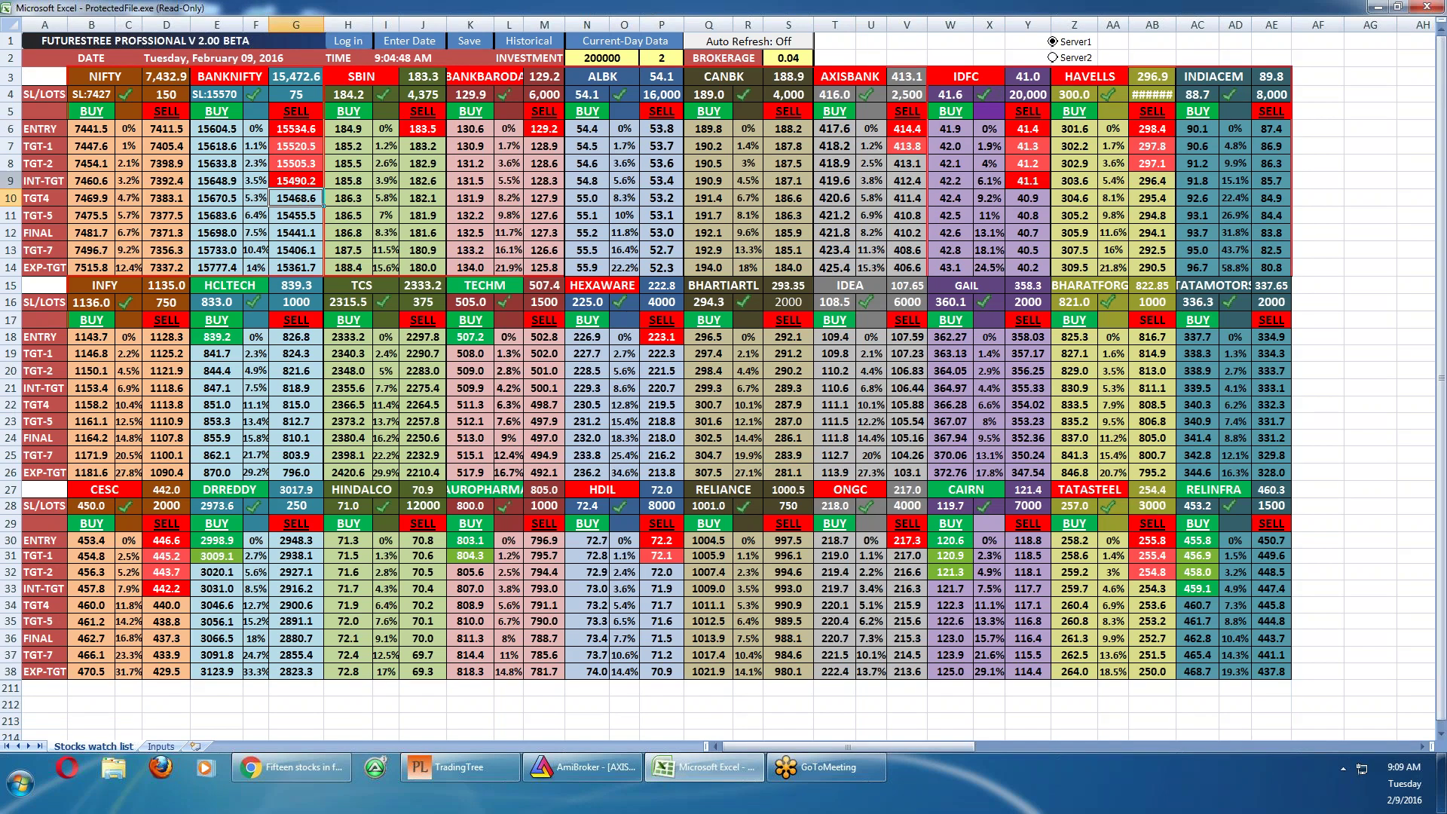
pyautogui.click(36, 183)
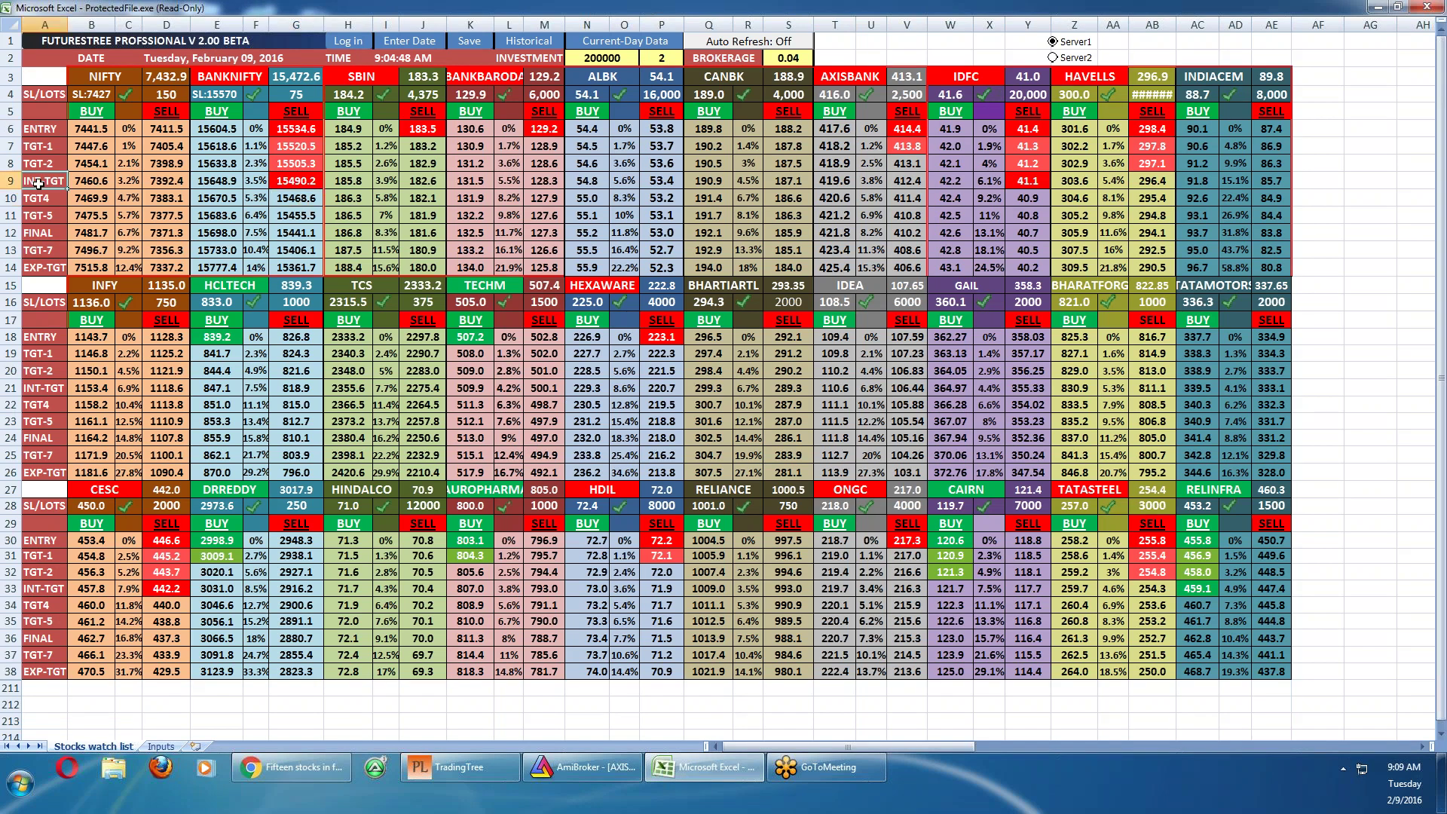
pyautogui.click(42, 134)
pyautogui.click(89, 133)
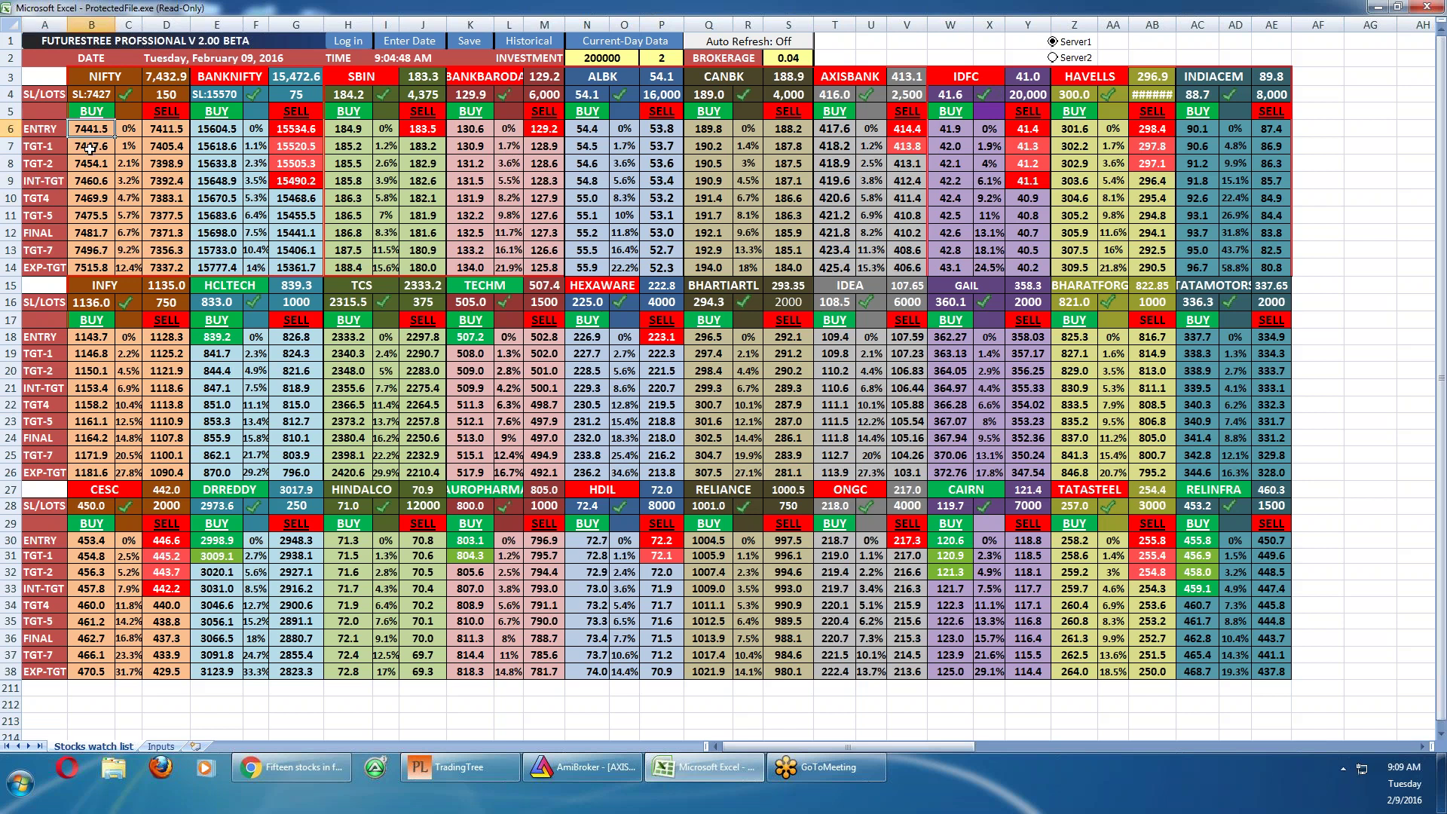
# Go through the target rows from TGT-1 to EXP-TGT, and check BANKNIFTY's percentages for ENTRY and TGT-1
pyautogui.click(43, 146)
pyautogui.click(63, 165)
pyautogui.click(46, 186)
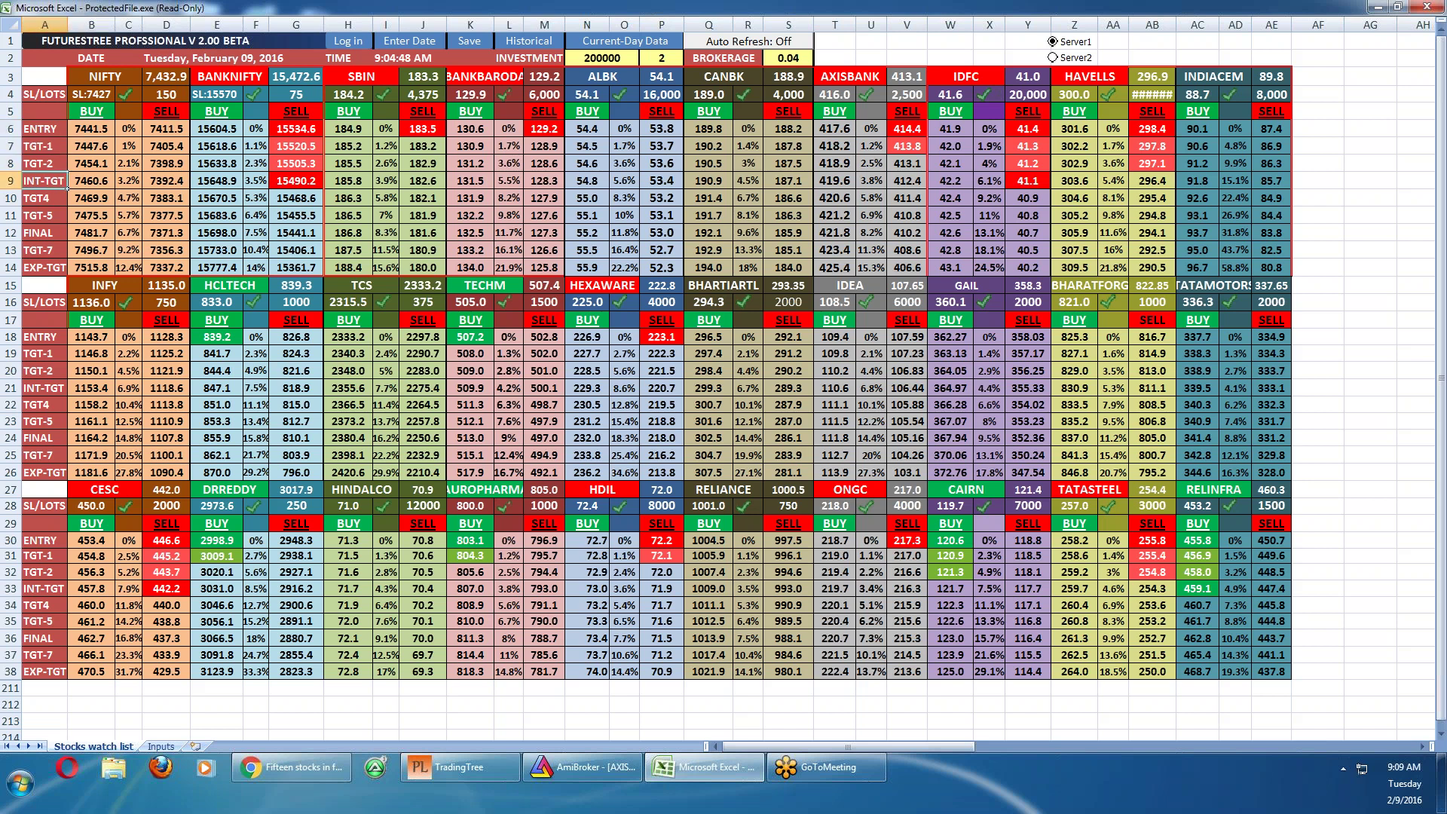
pyautogui.click(46, 253)
pyautogui.click(42, 270)
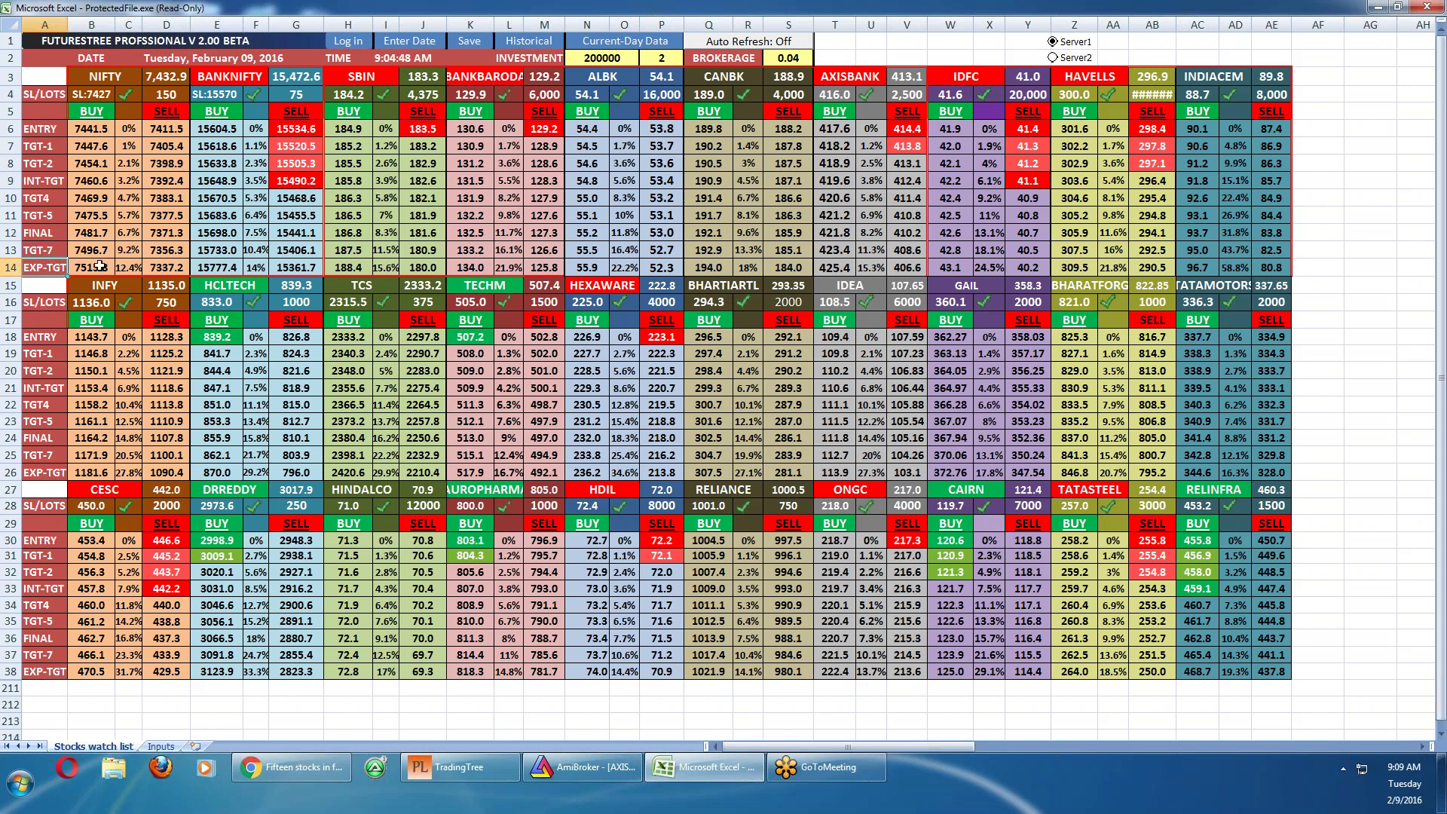
pyautogui.click(258, 129)
pyautogui.click(255, 146)
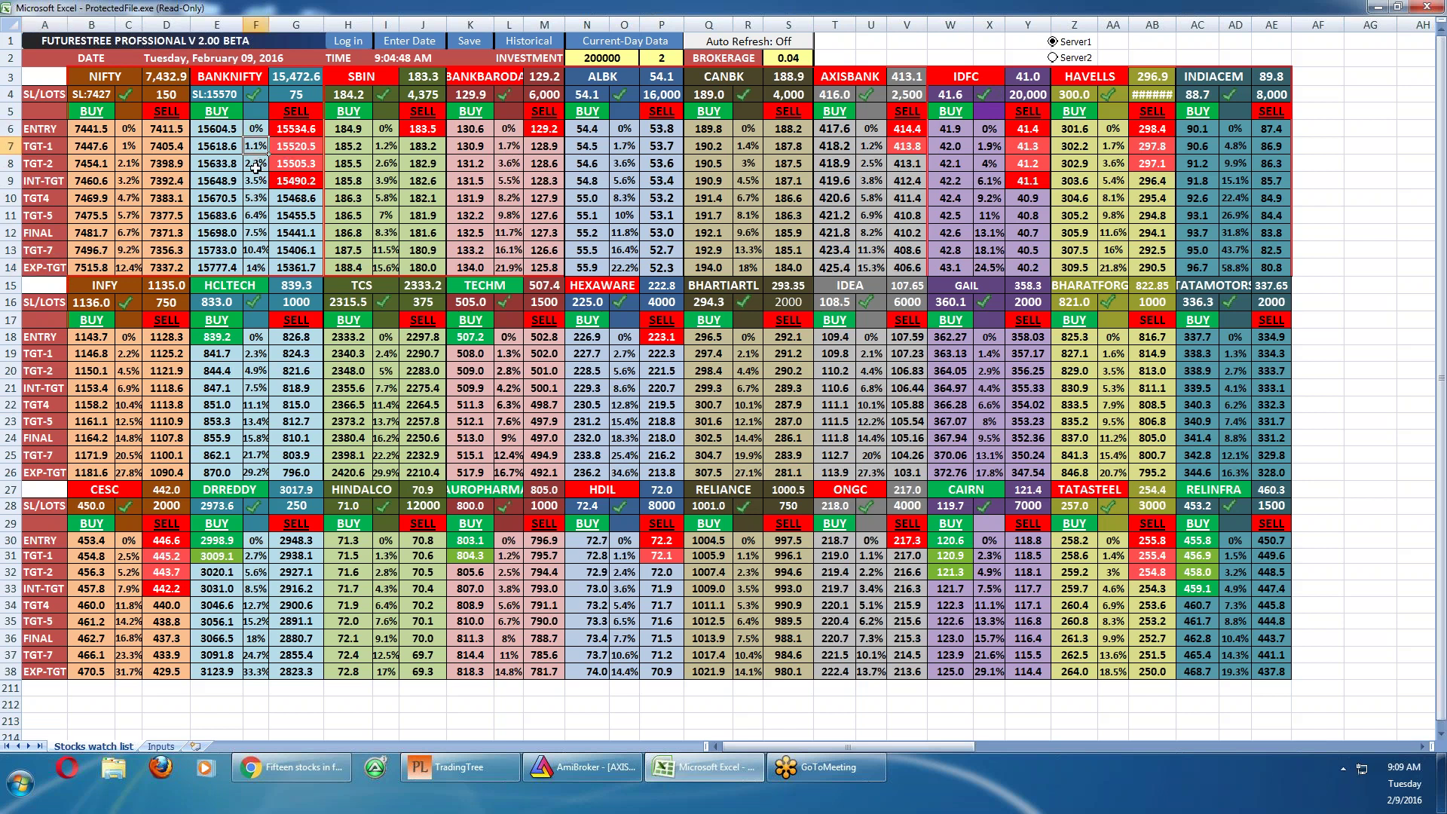
# Check BANKNIFTY's TGT-2 percentage and go through NIFTY's percentages from ENTRY to FINAL
pyautogui.click(256, 164)
pyautogui.click(134, 130)
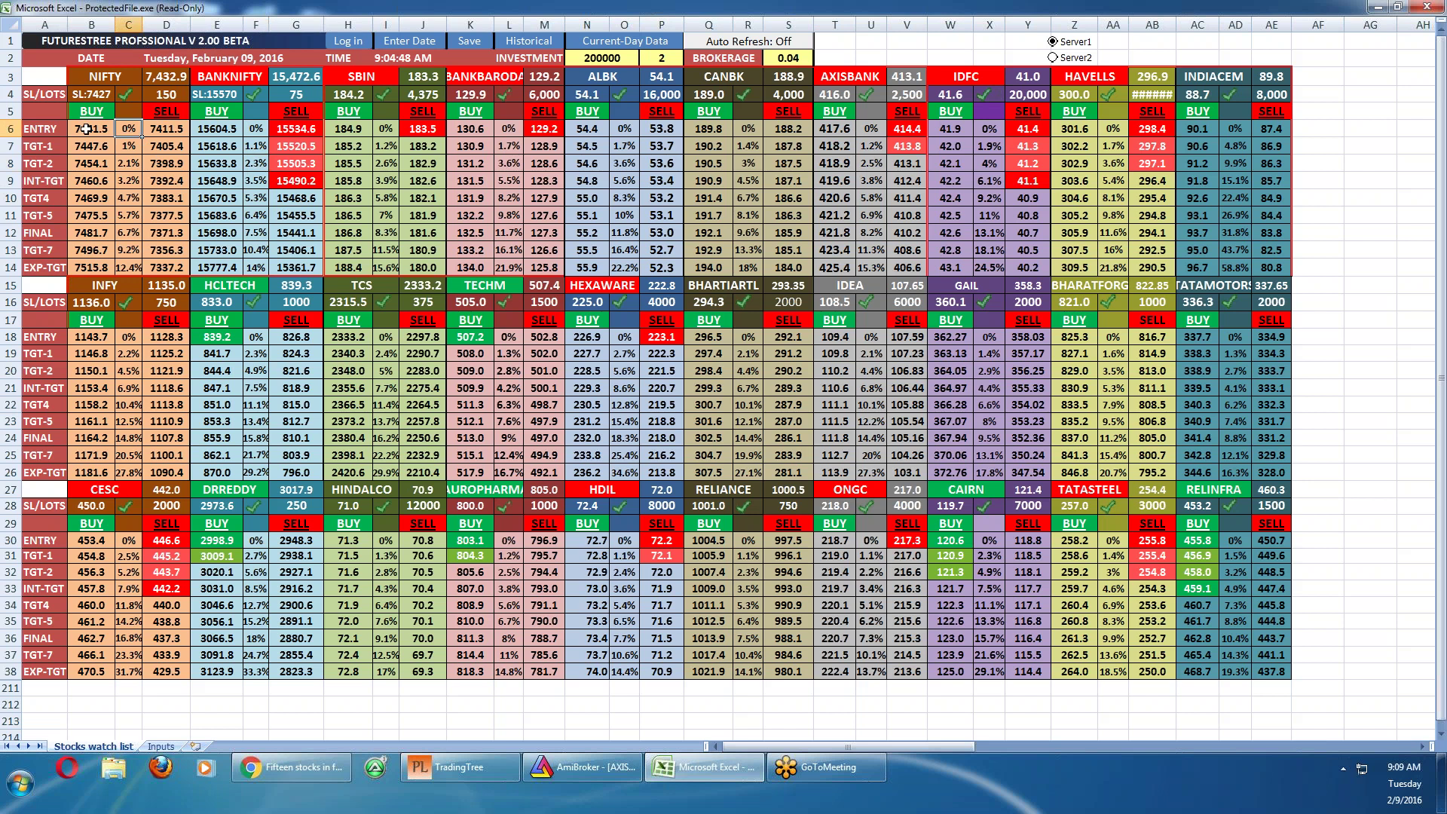
pyautogui.click(127, 148)
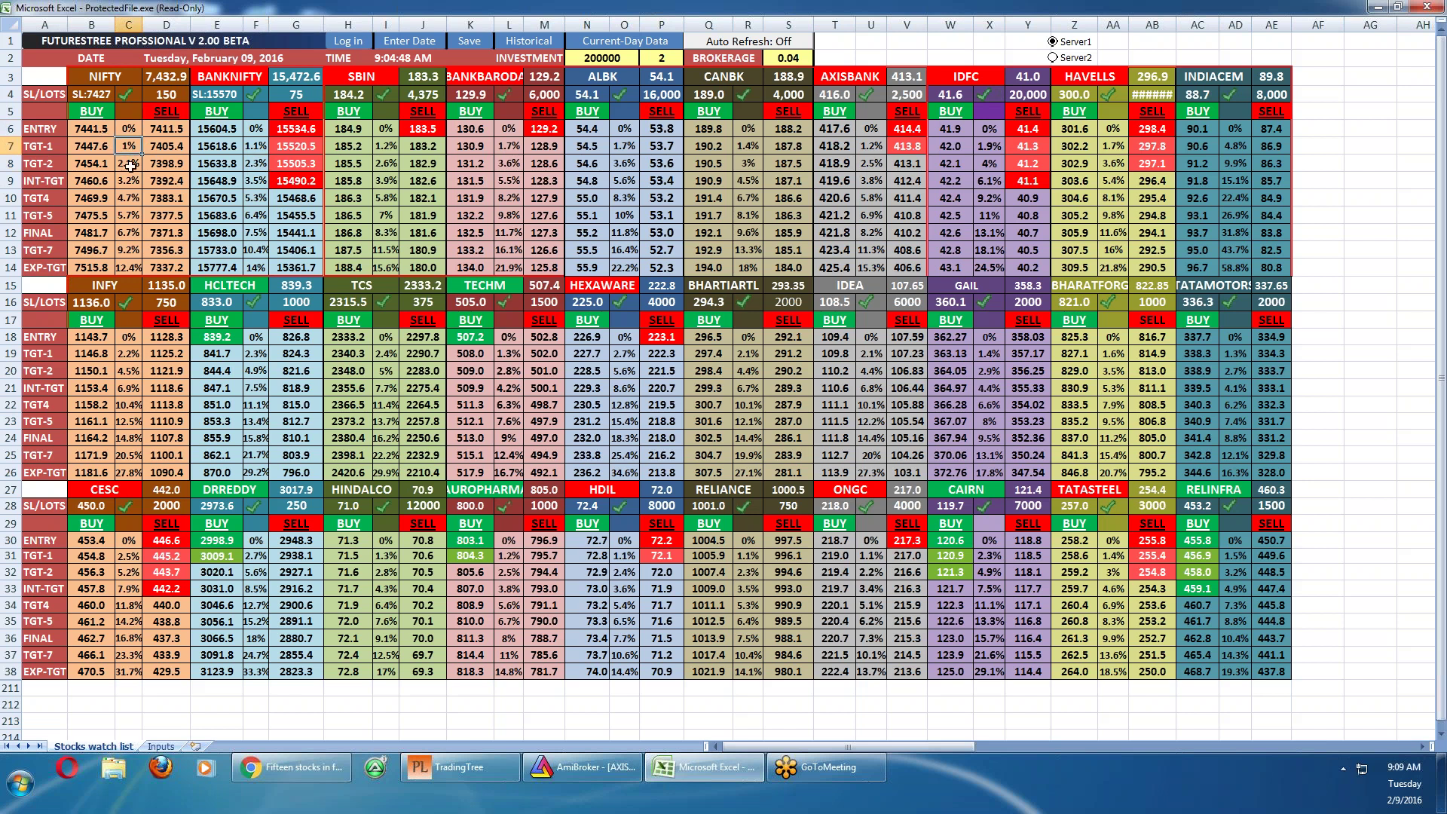
pyautogui.click(131, 165)
pyautogui.click(129, 183)
pyautogui.click(128, 200)
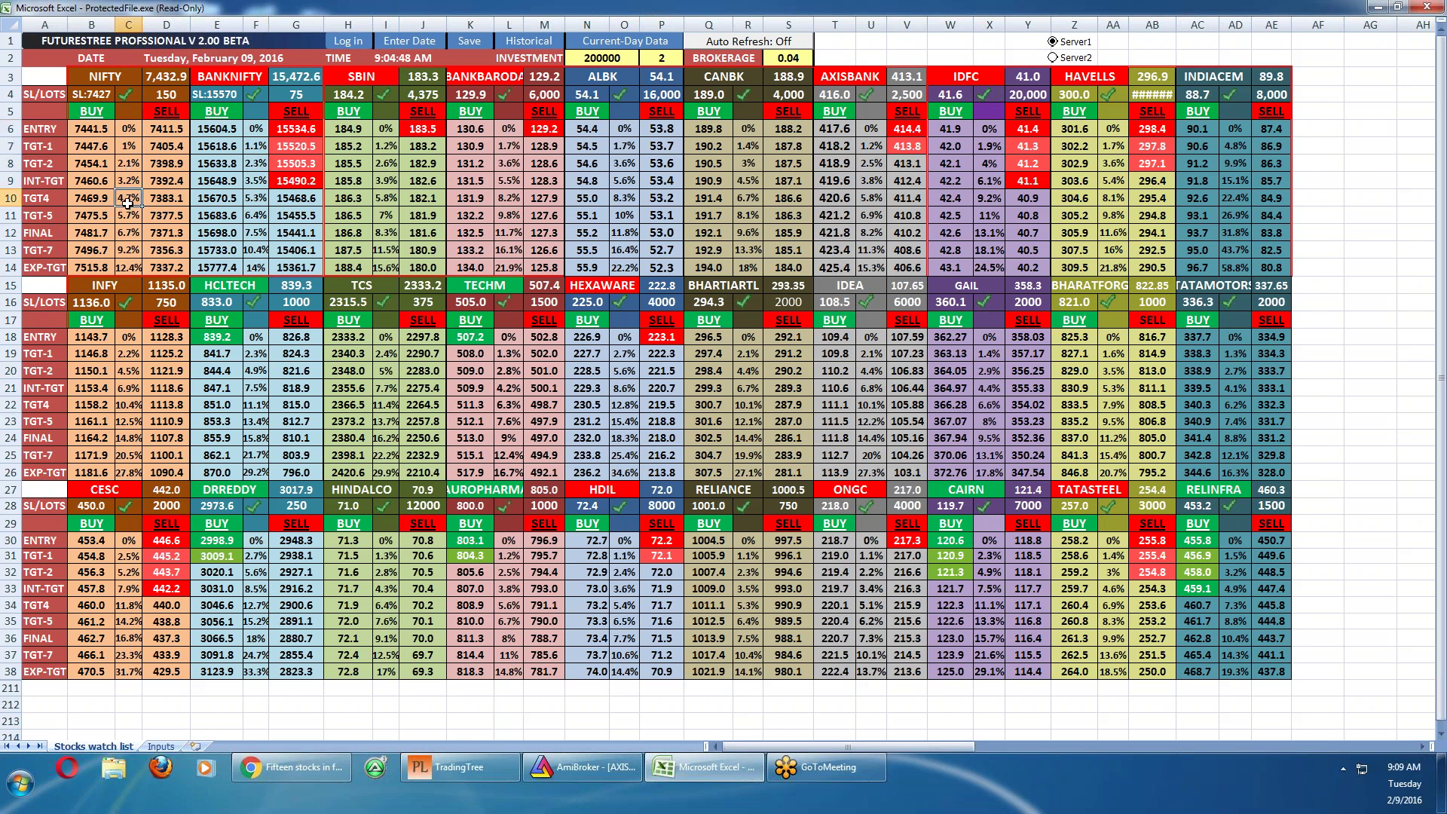
pyautogui.click(127, 218)
pyautogui.click(126, 235)
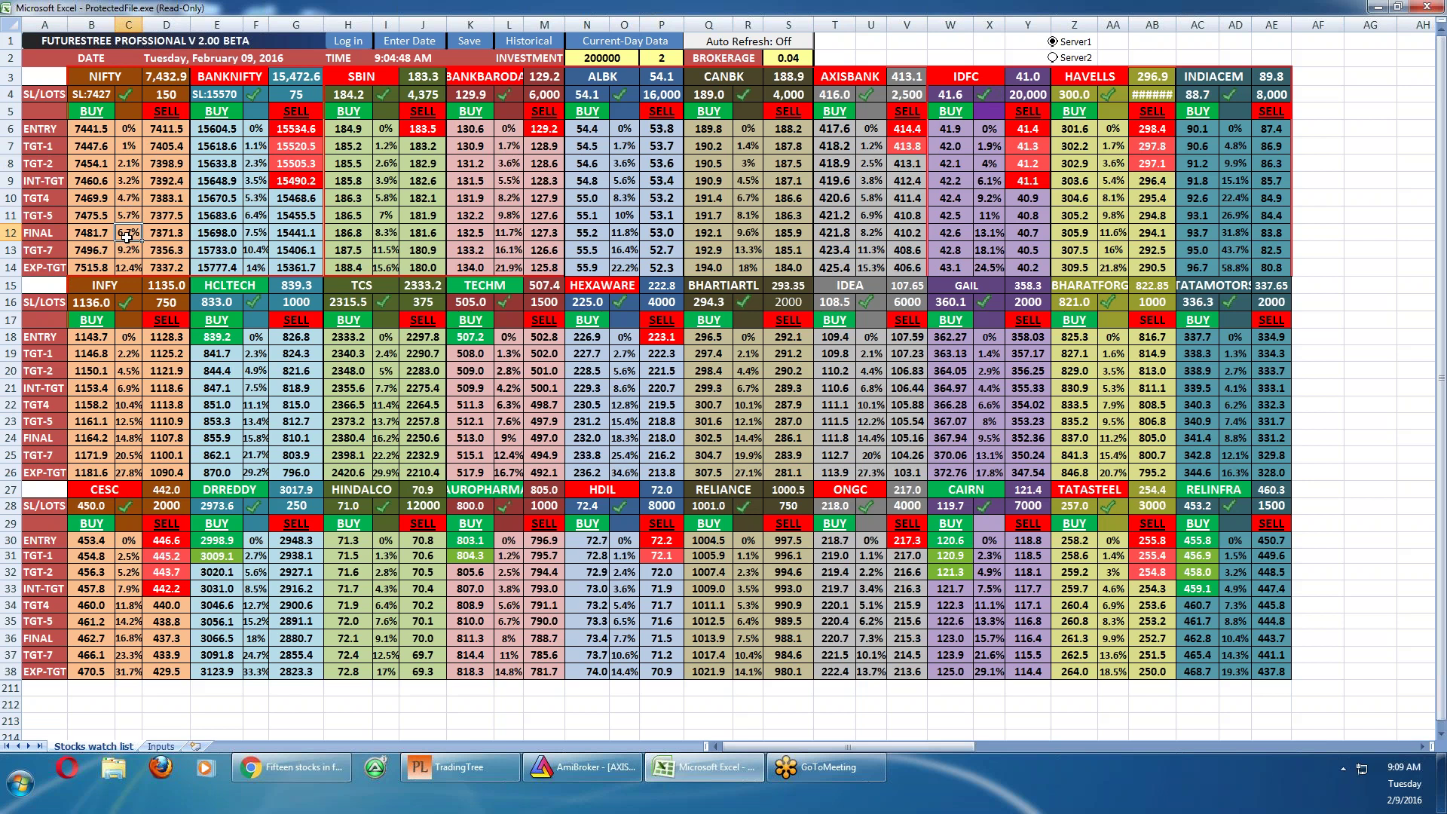
# Compare NIFTY's buy and sell entry levels and check its percentage in the FINAL row
pyautogui.click(92, 133)
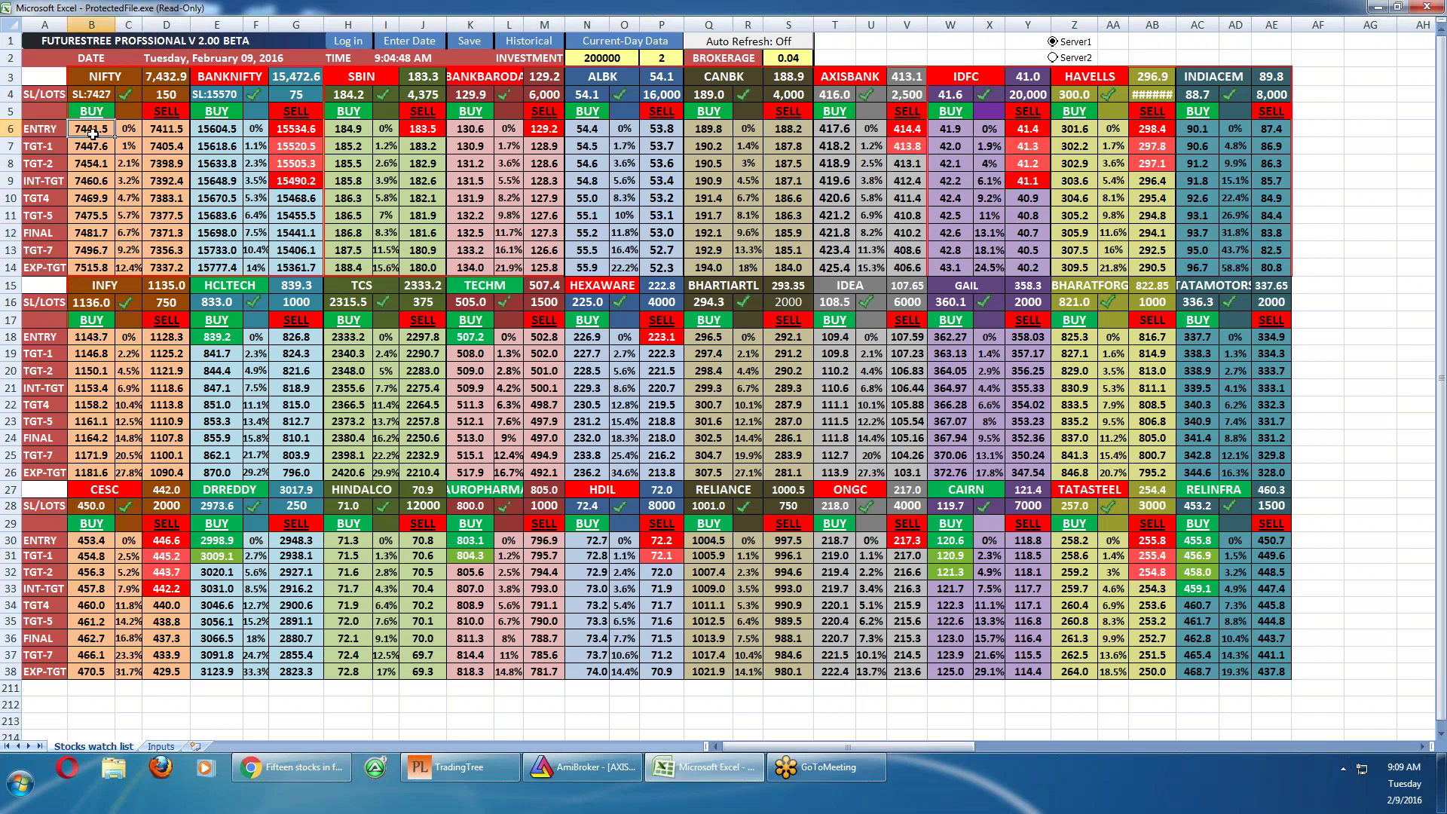
pyautogui.click(159, 130)
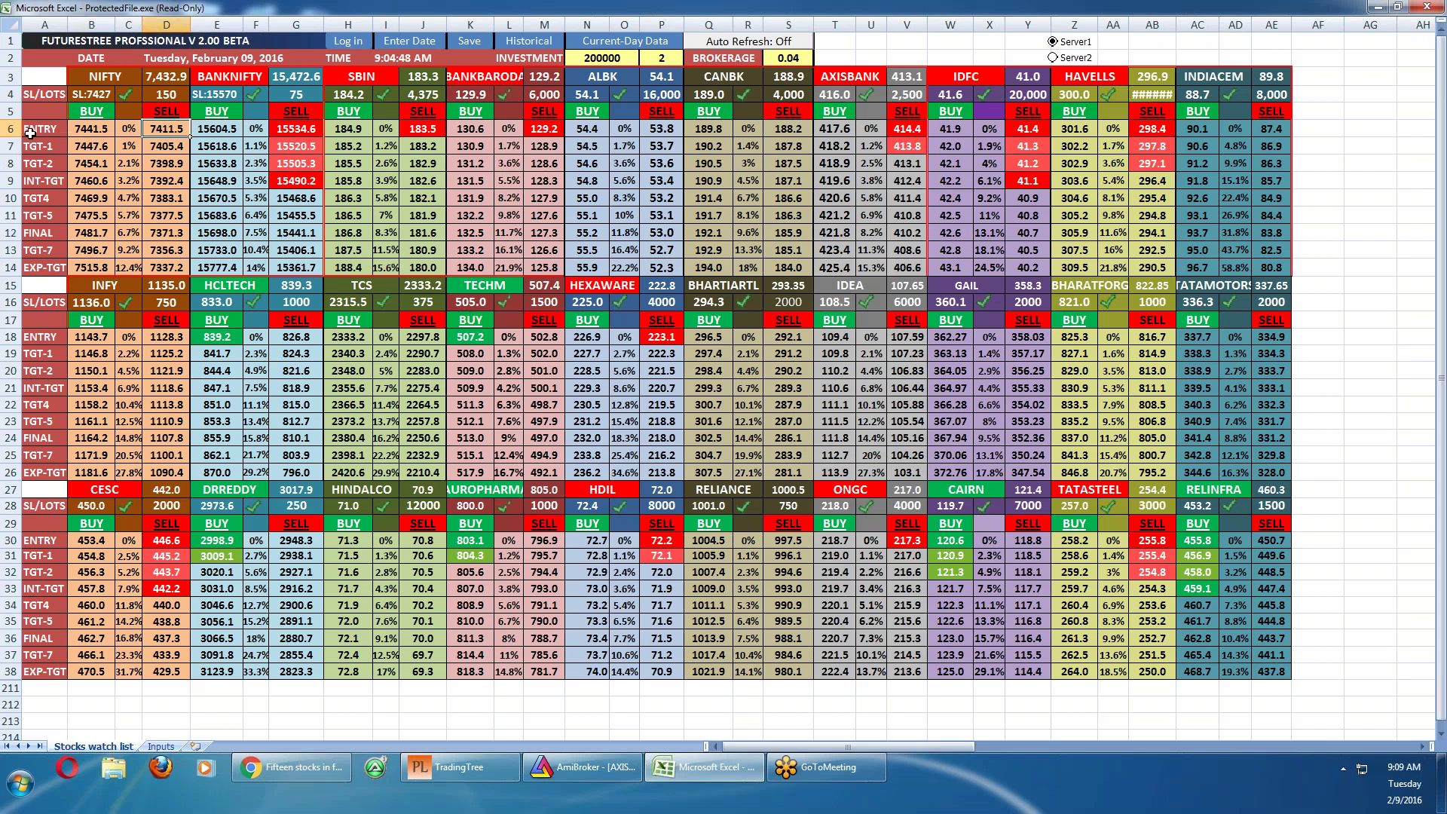
pyautogui.click(122, 235)
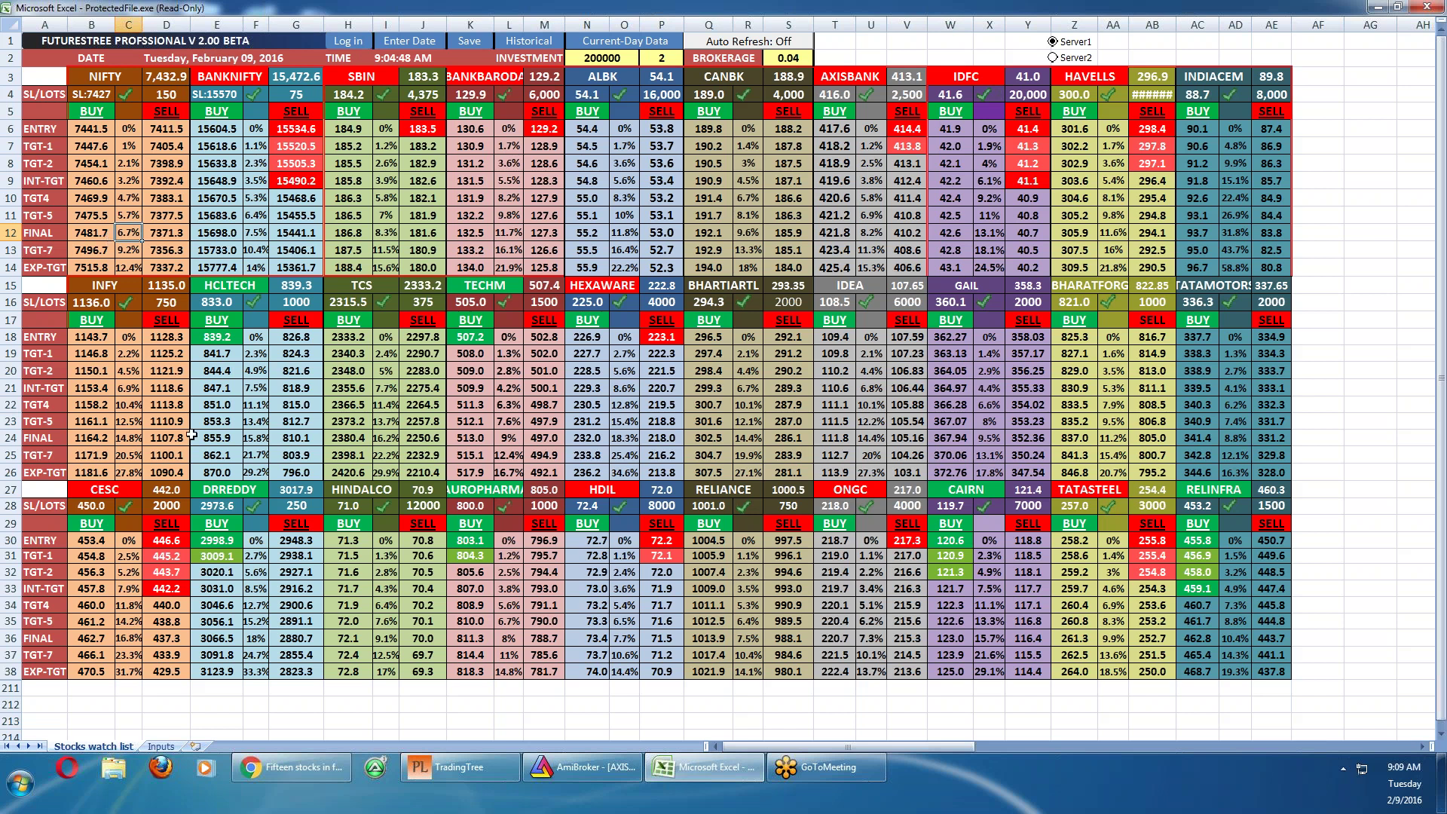
# Switch to Chrome and look over moneycontrol's global indices page with its stock market commentary
pyautogui.click(333, 772)
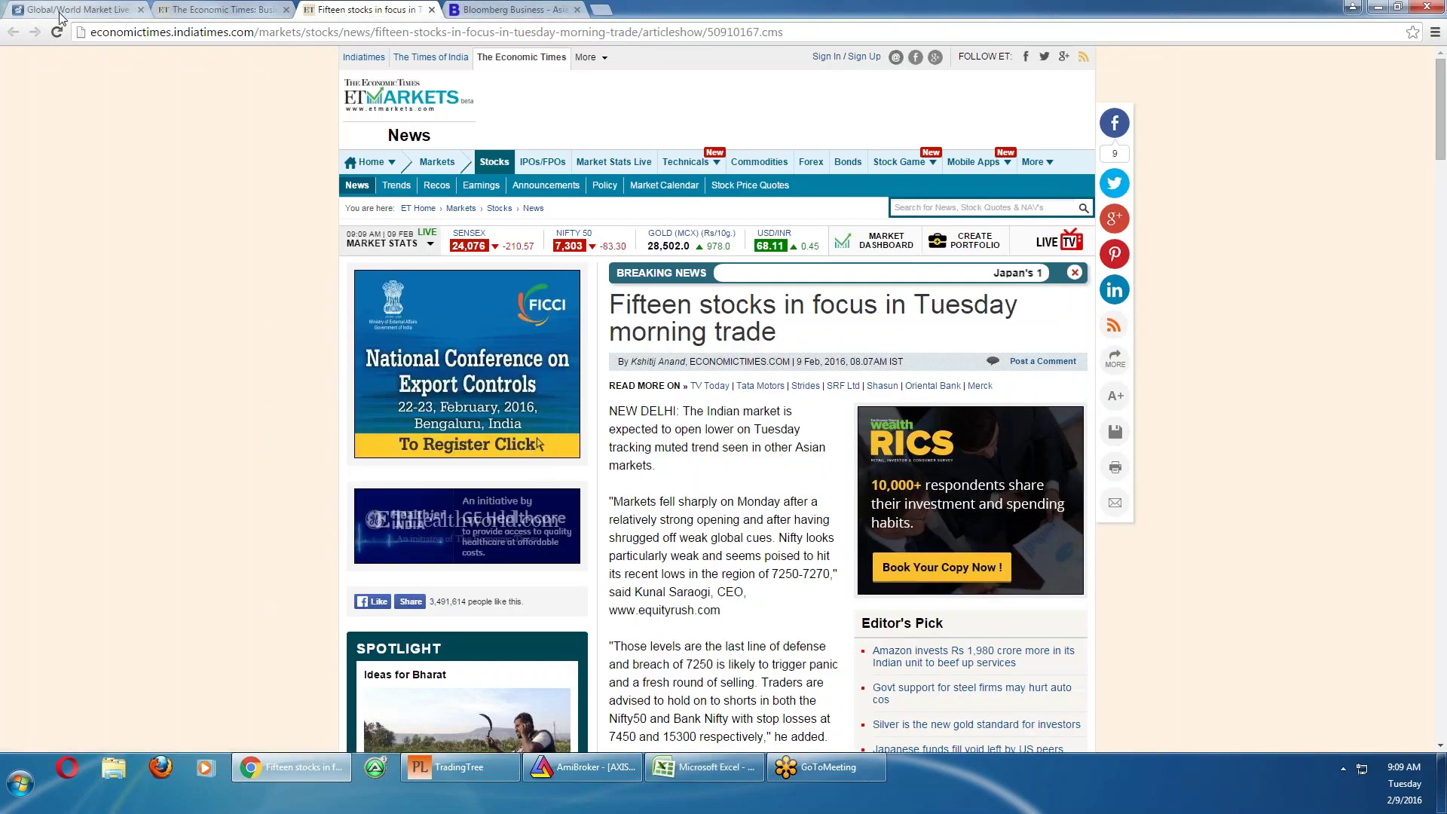
pyautogui.hotkey('ctrl', '1')
pyautogui.scroll(7, 306, 269)
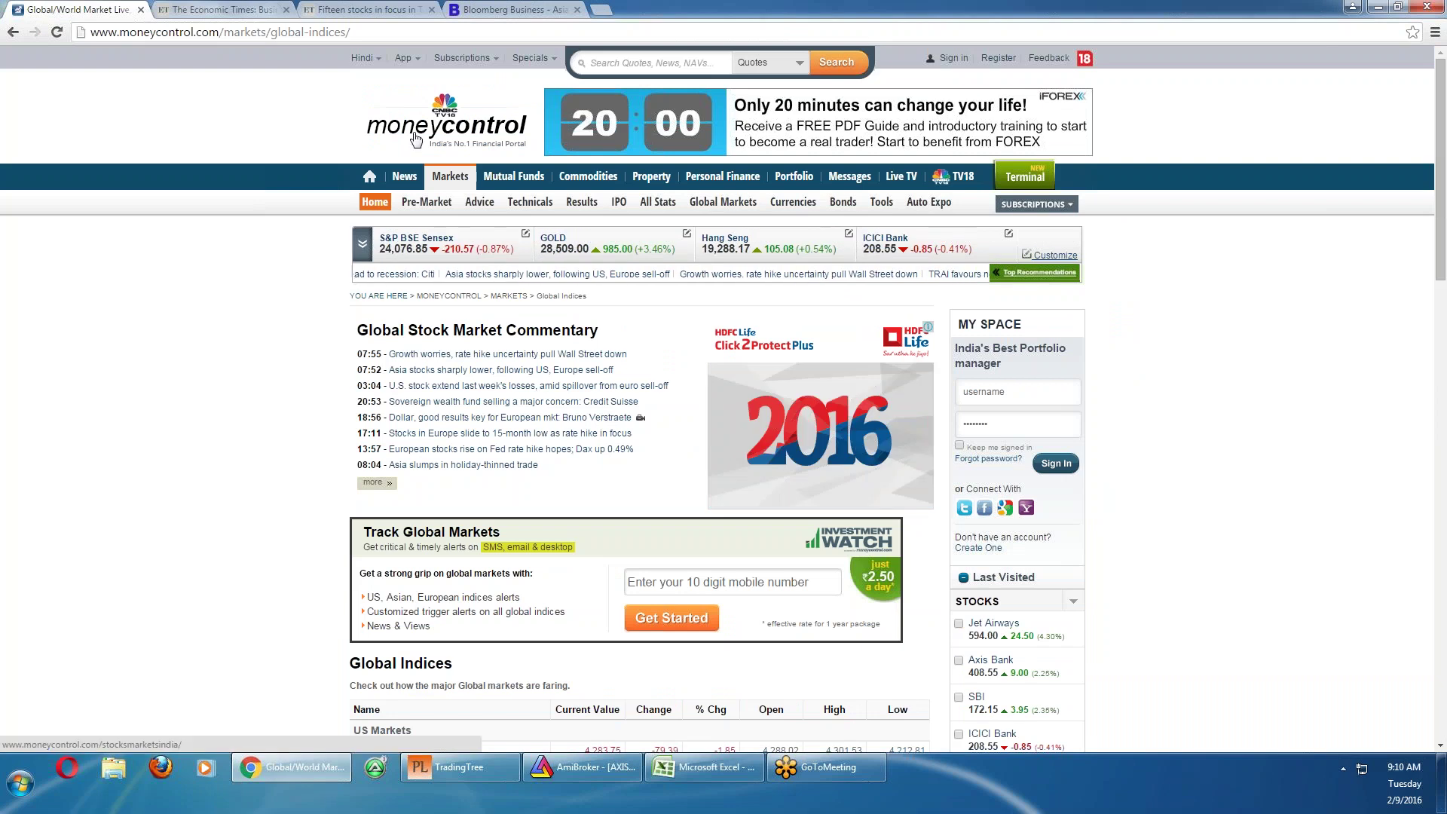
# Close the two Economic Times pages and look over Bloomberg's Asia page and its market indices
pyautogui.click(216, 15)
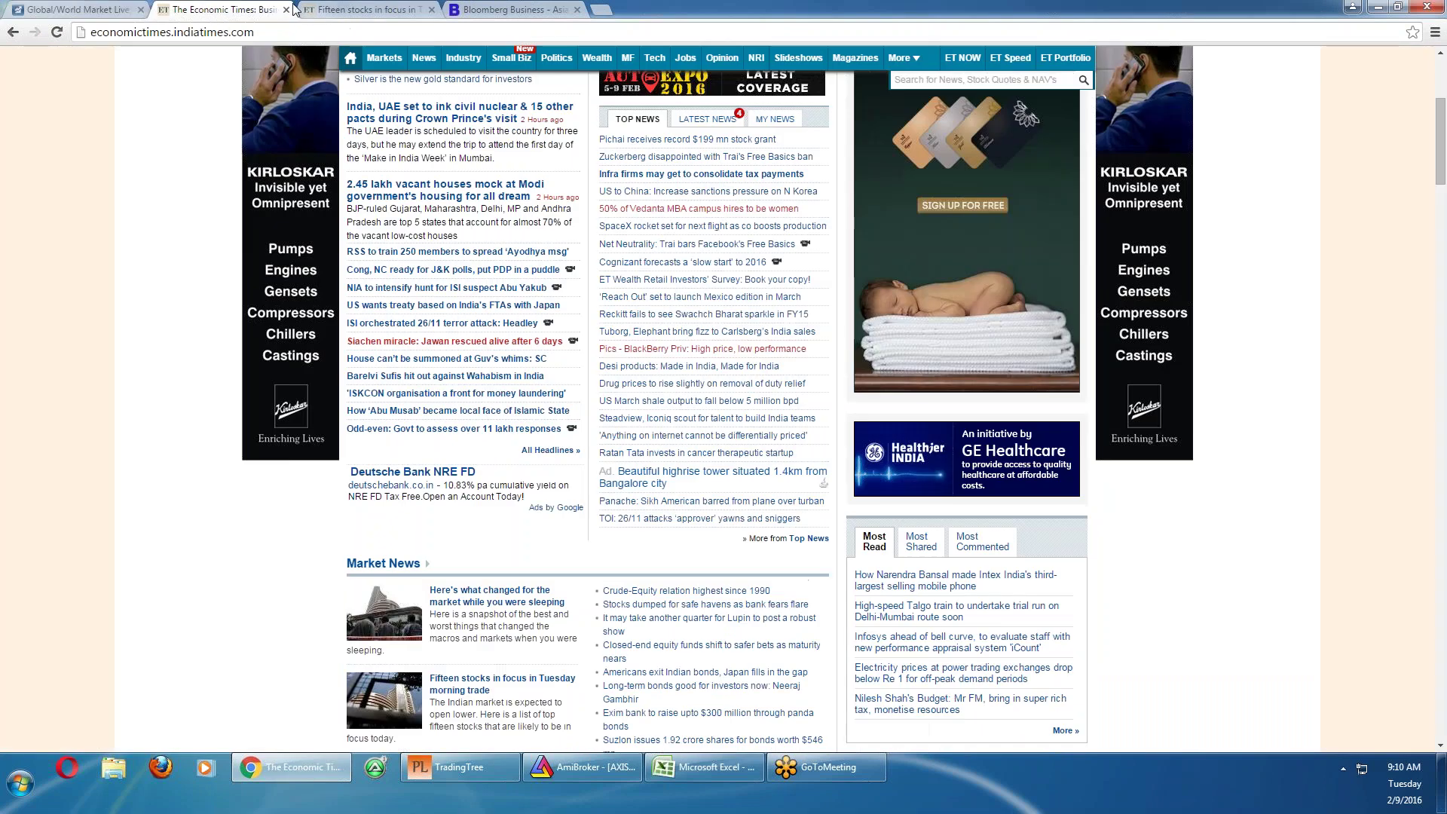
pyautogui.click(286, 10)
pyautogui.click(287, 11)
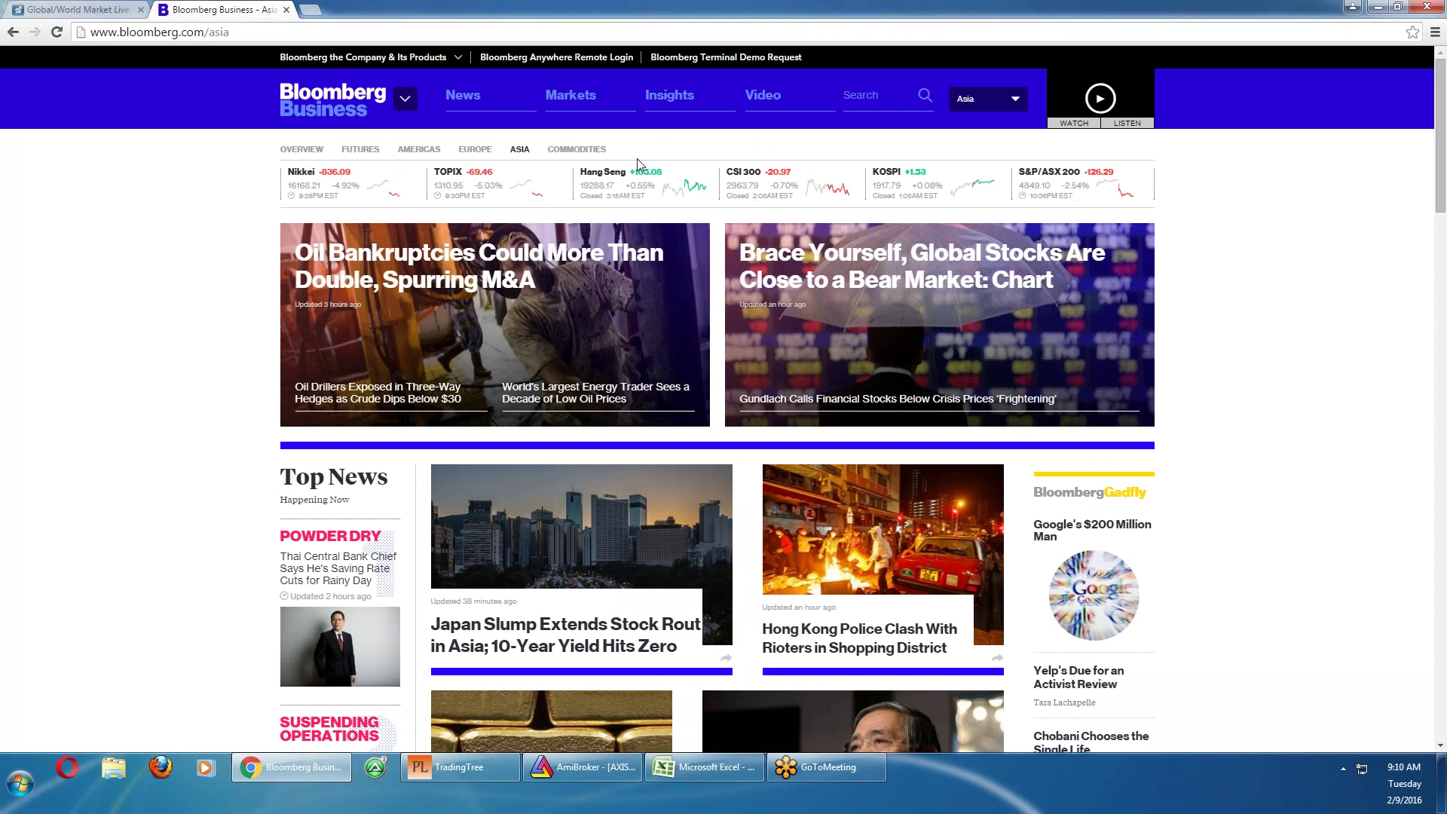
pyautogui.click(574, 150)
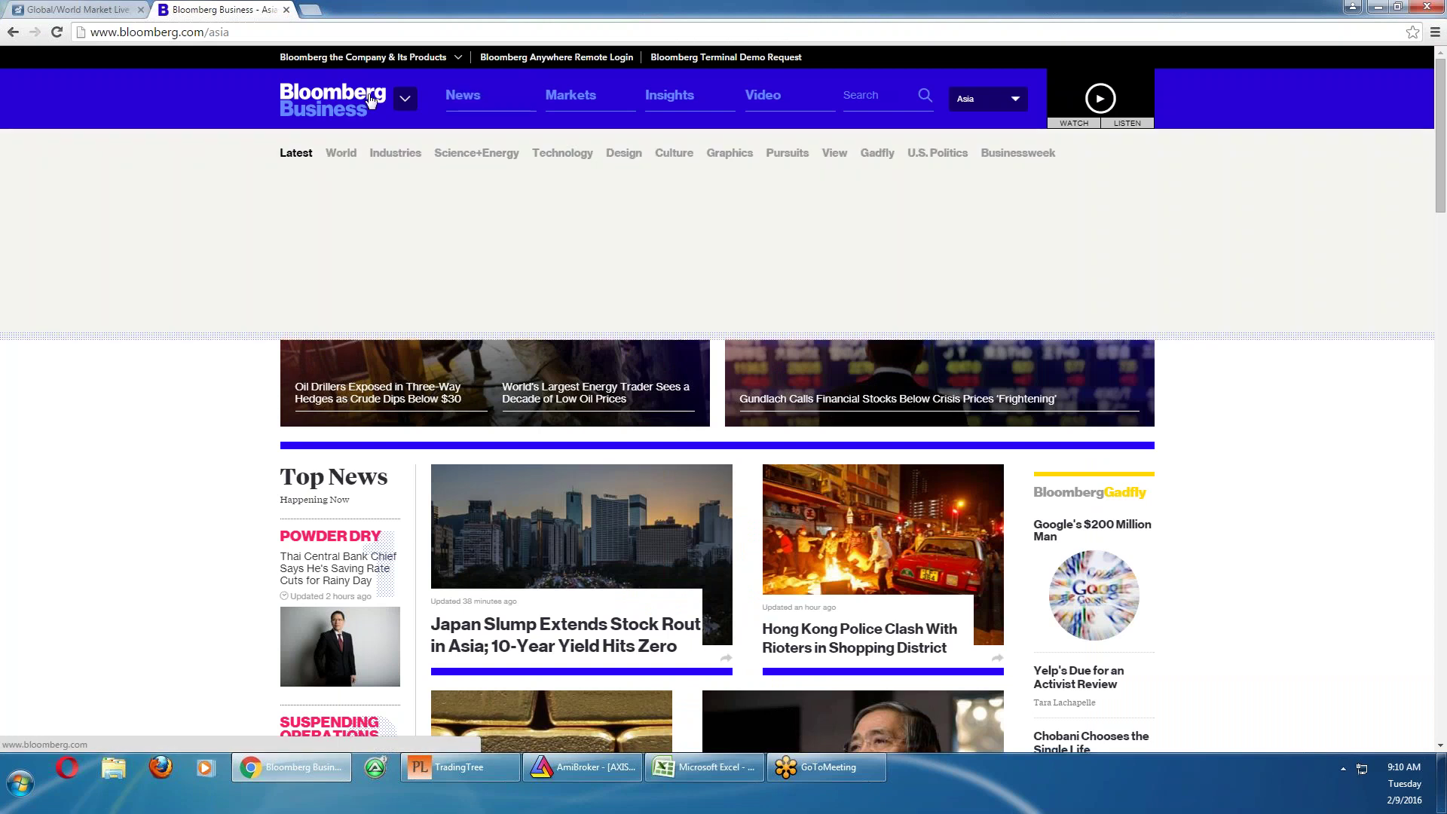
# Open the moneycontrol home page, close the side advertisement, and read the top news, market action, commodity and currency figures
pyautogui.click(79, 10)
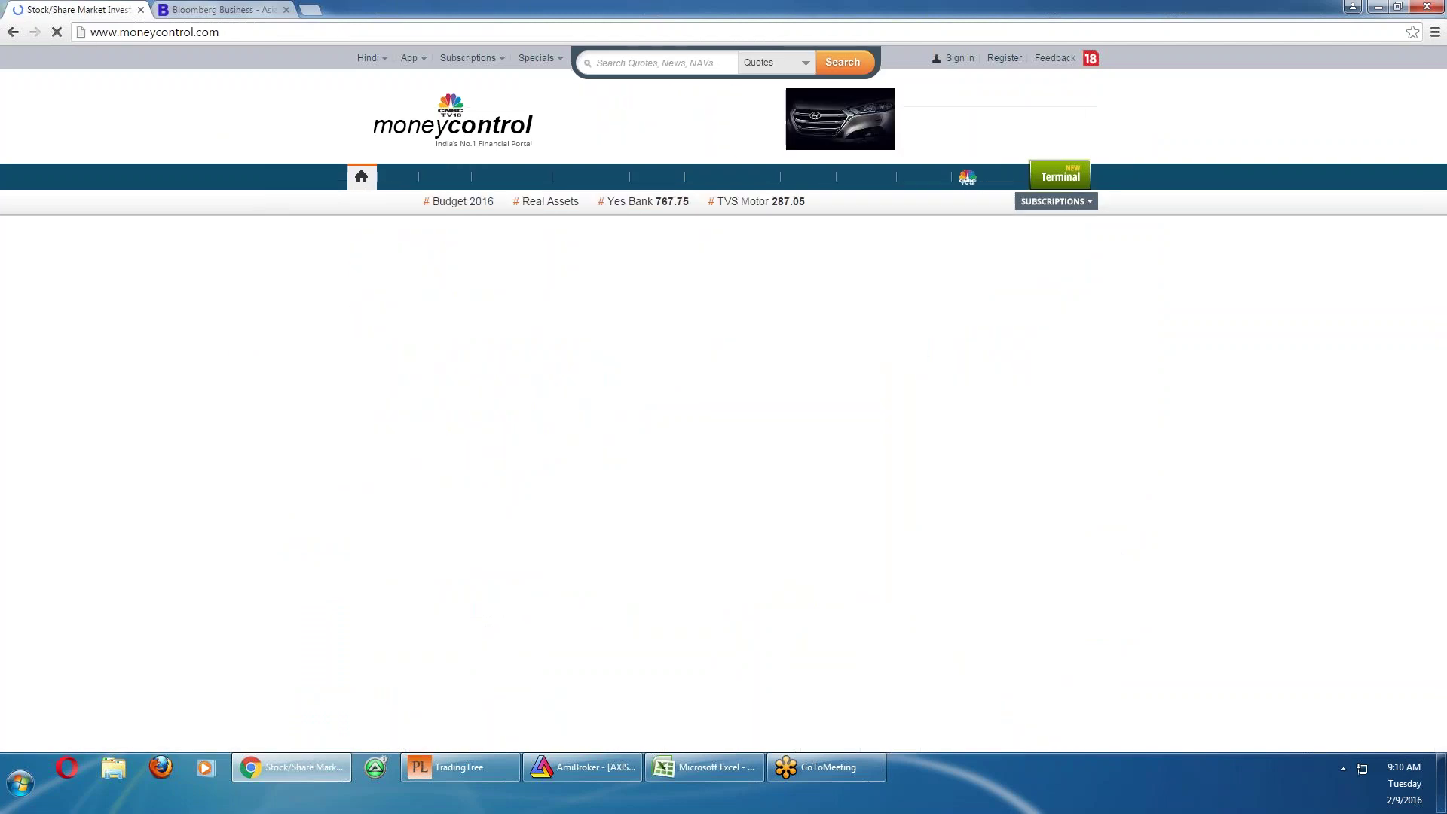
pyautogui.scroll(-6, 253, 315)
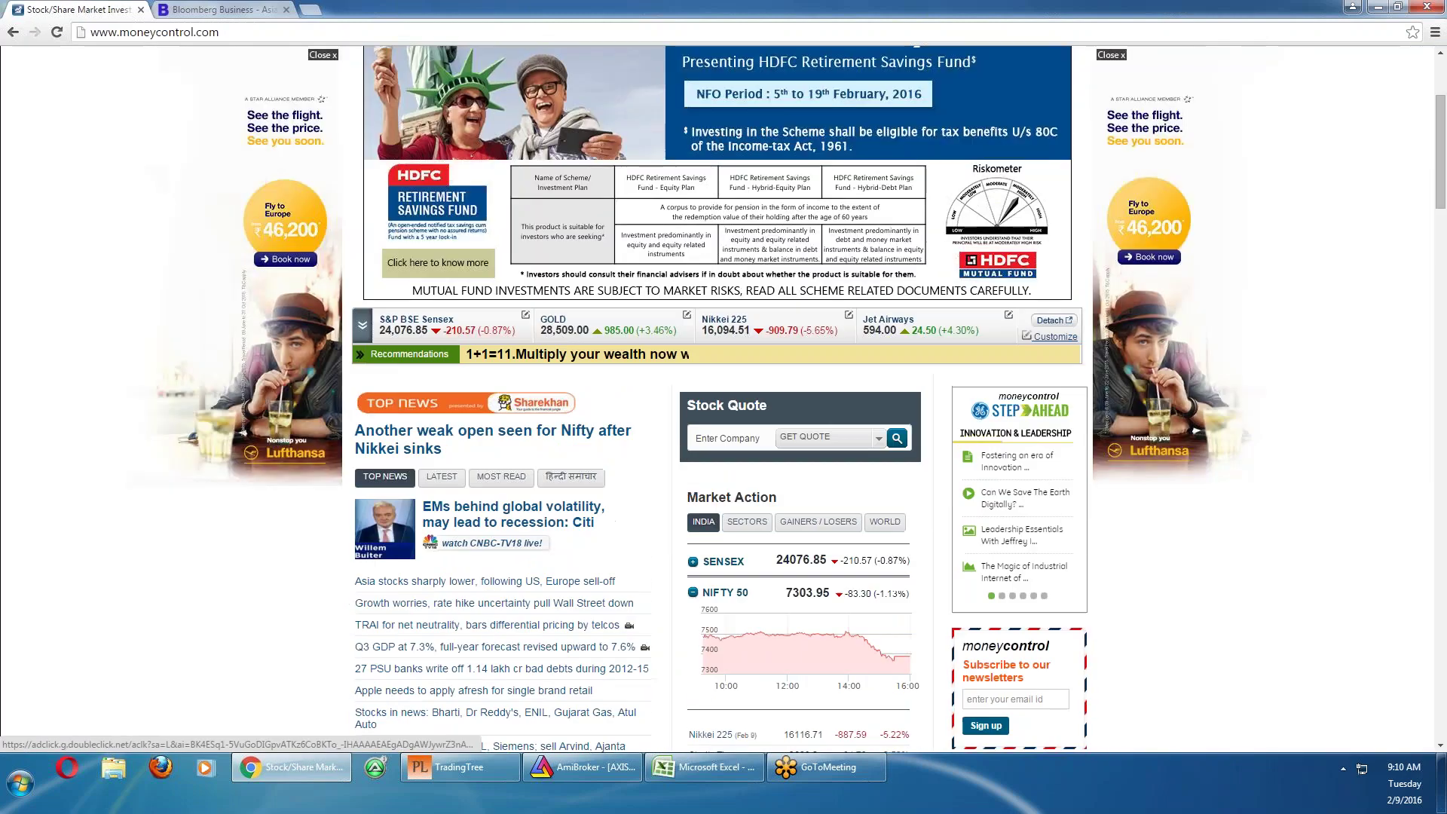
pyautogui.click(1124, 65)
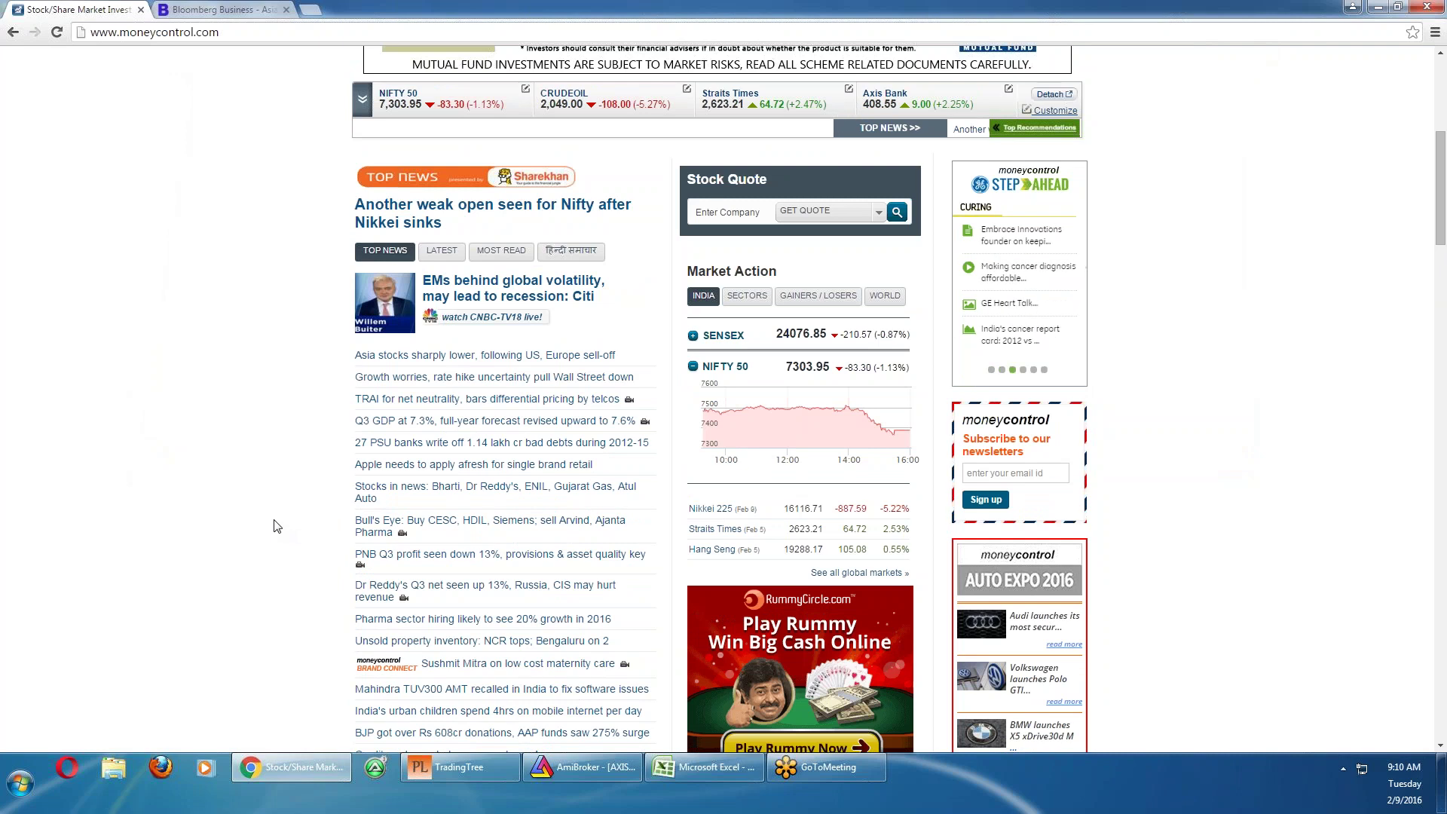
pyautogui.scroll(-2, 277, 526)
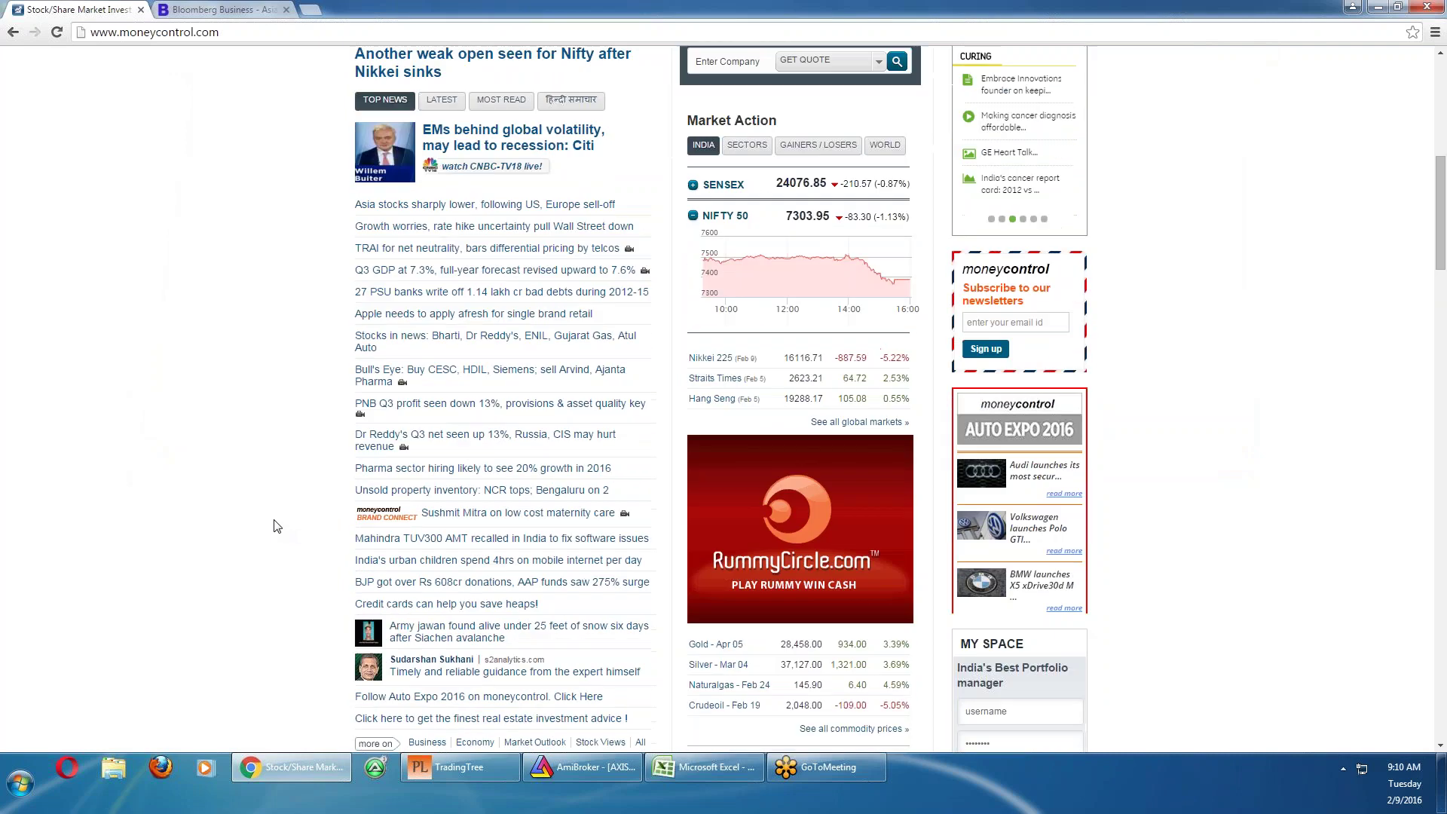
pyautogui.scroll(-4, 277, 526)
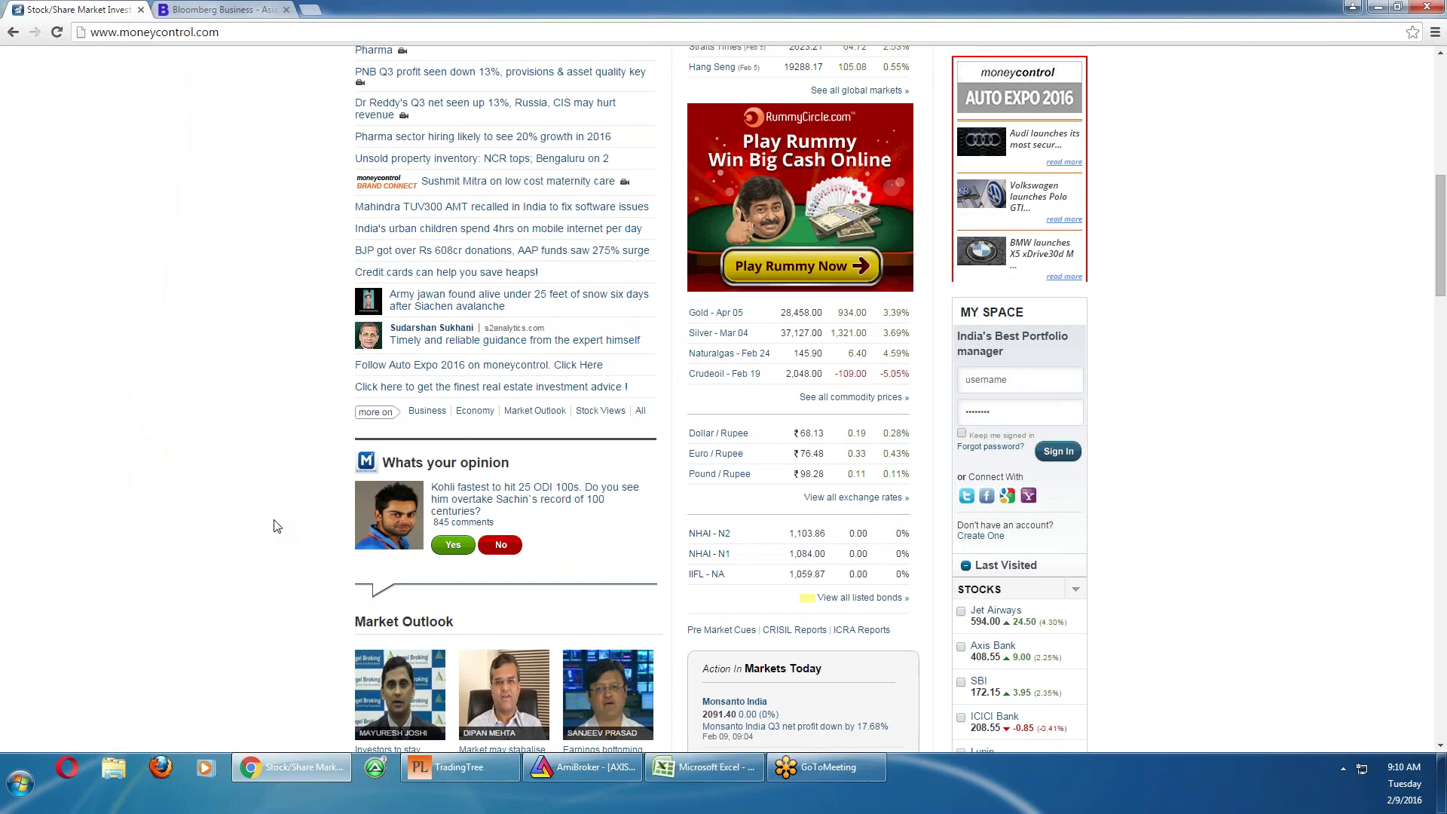
pyautogui.scroll(5, 277, 526)
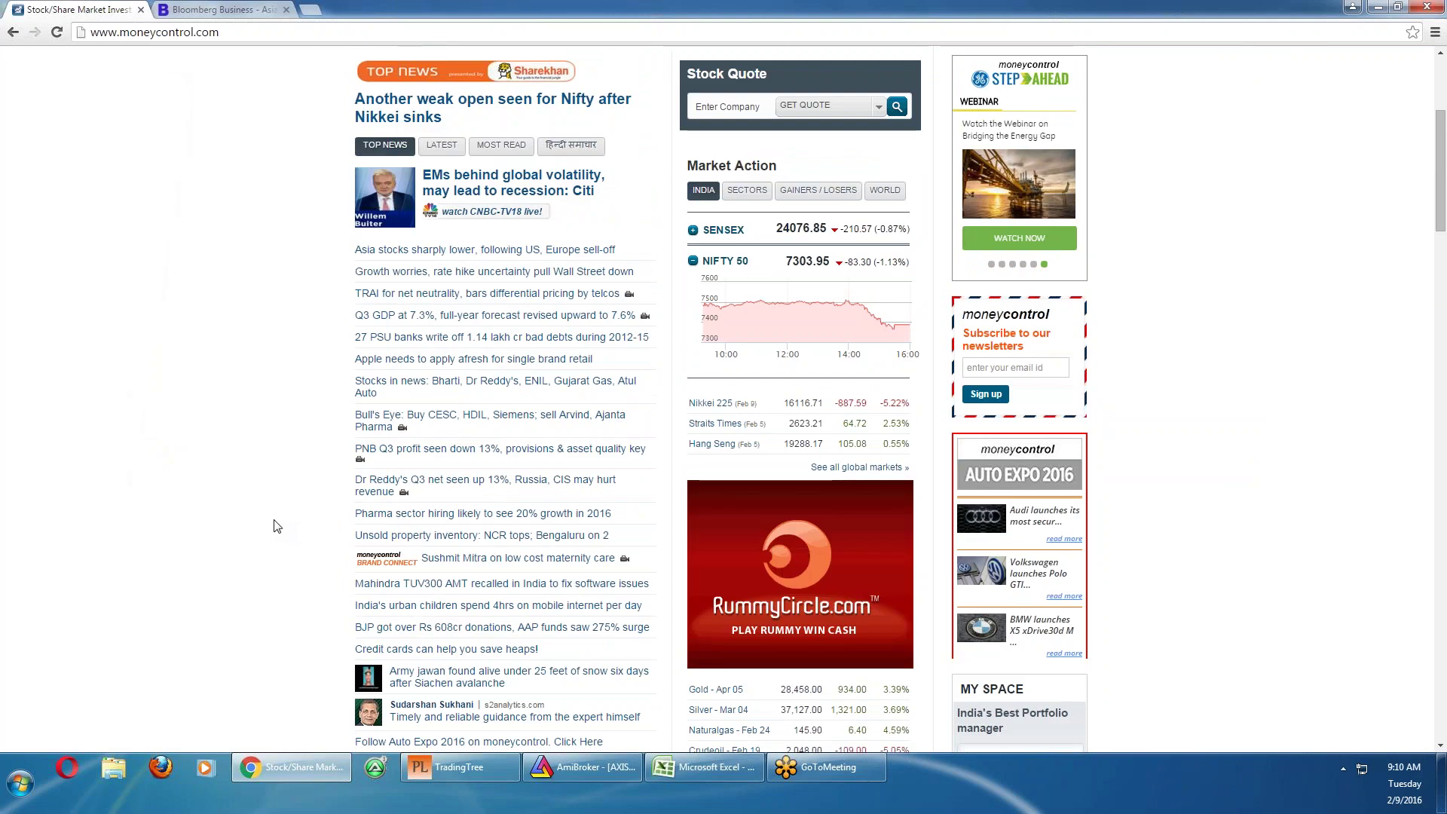
# Return to the Excel watch list and compare the investment amount and the number beside it with ALBK's and BANKBARODA's lot sizes
pyautogui.click(1380, 8)
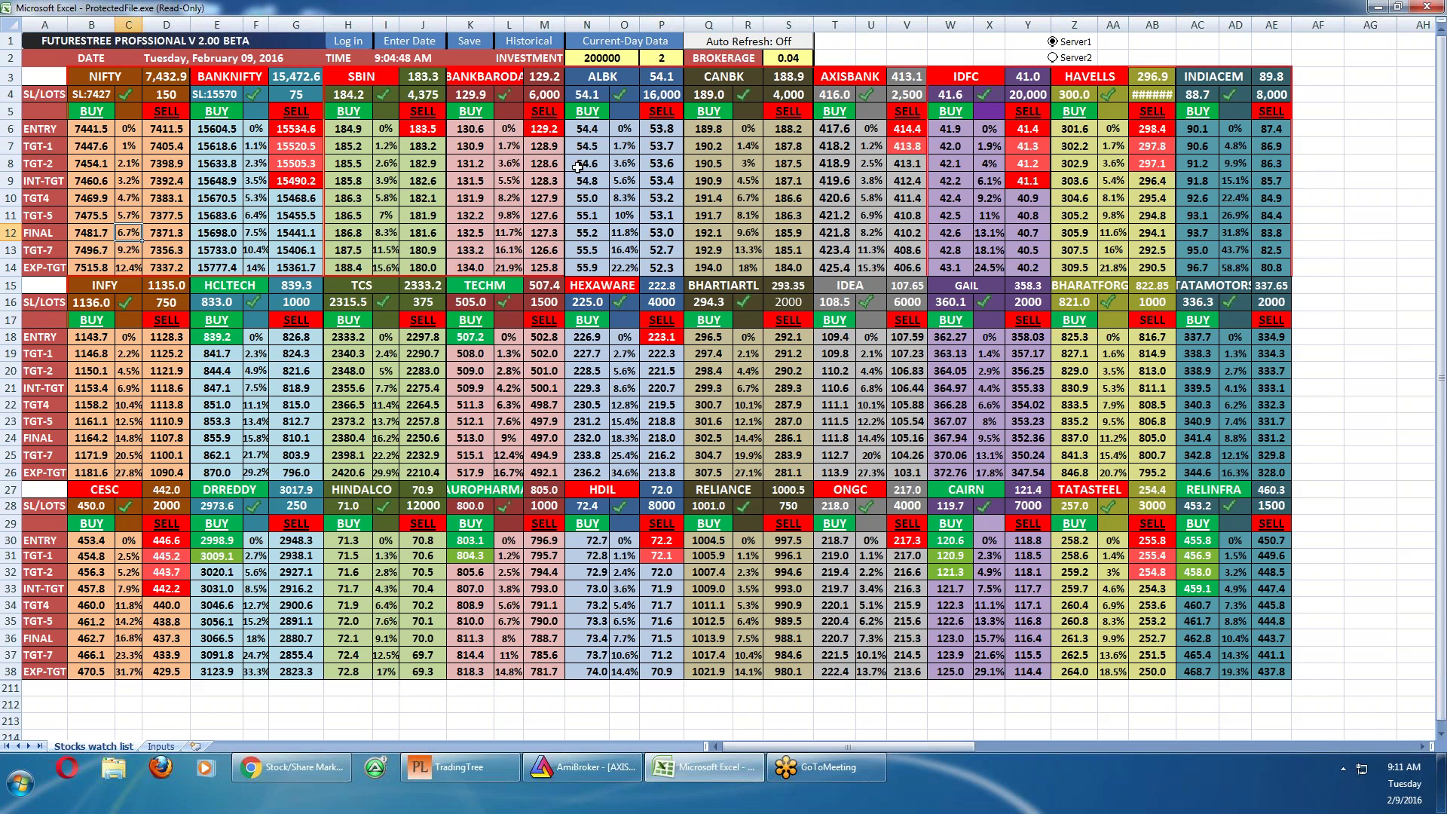
pyautogui.click(595, 65)
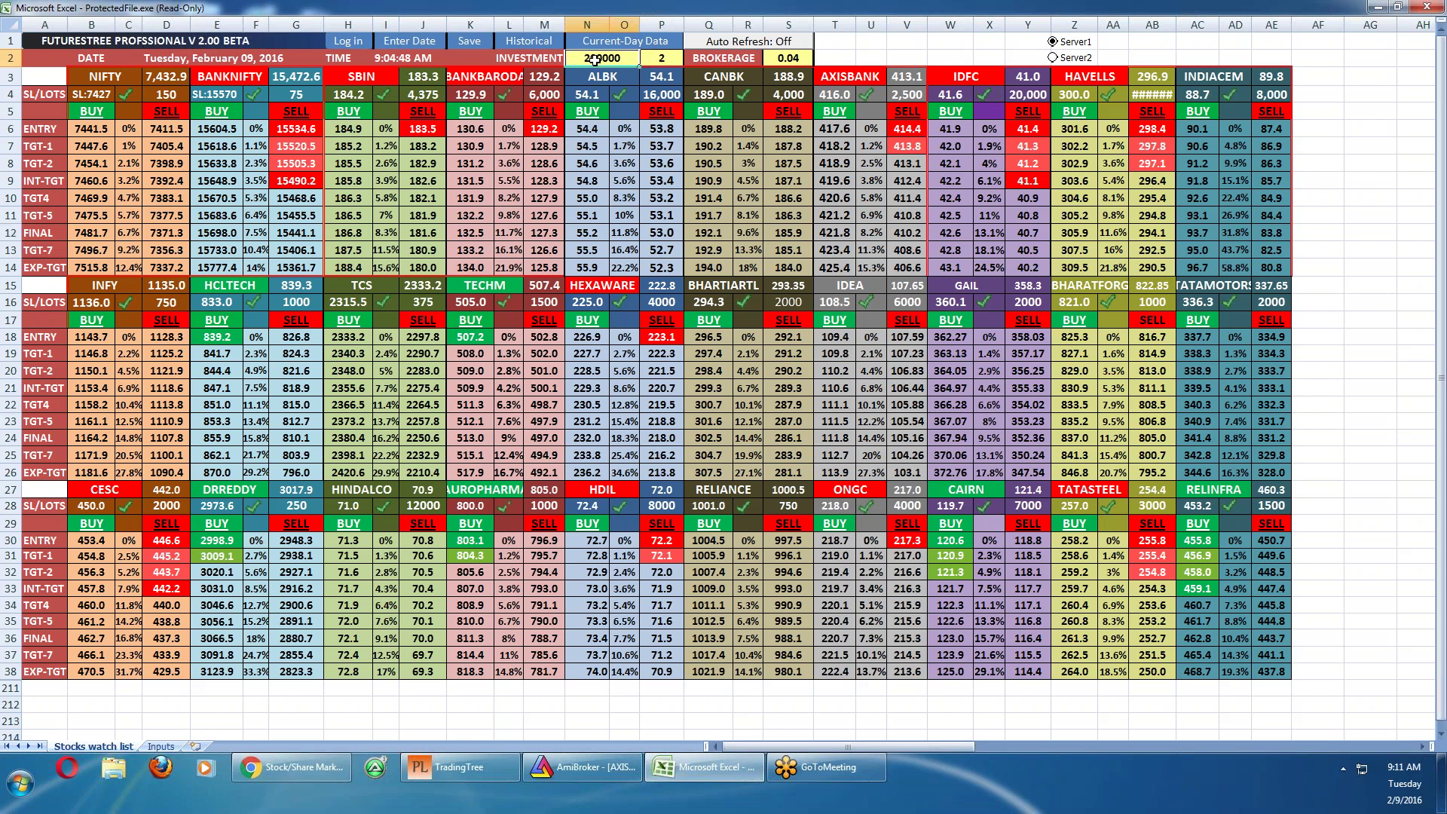
pyautogui.click(650, 65)
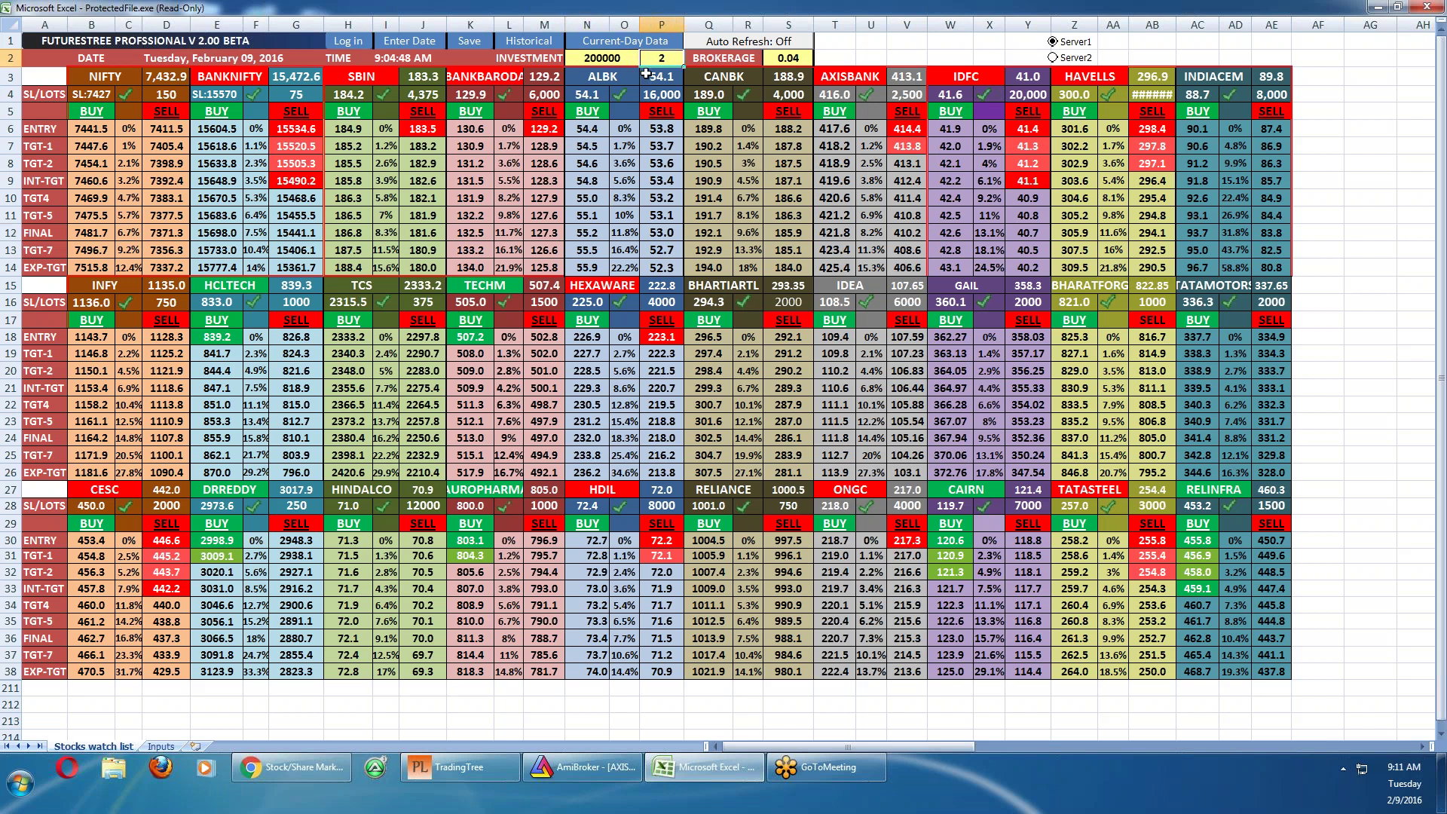
pyautogui.click(585, 58)
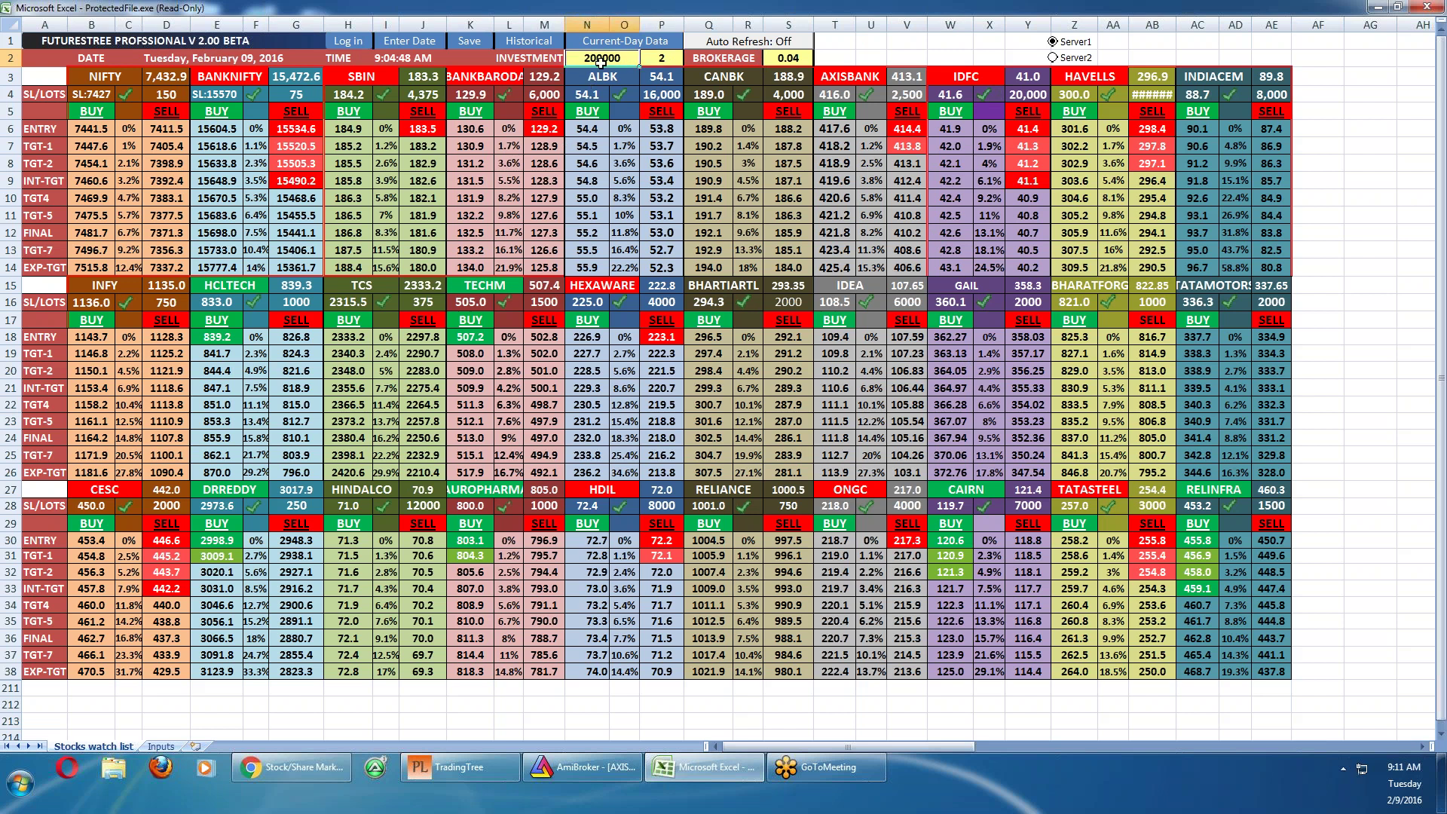
pyautogui.click(663, 61)
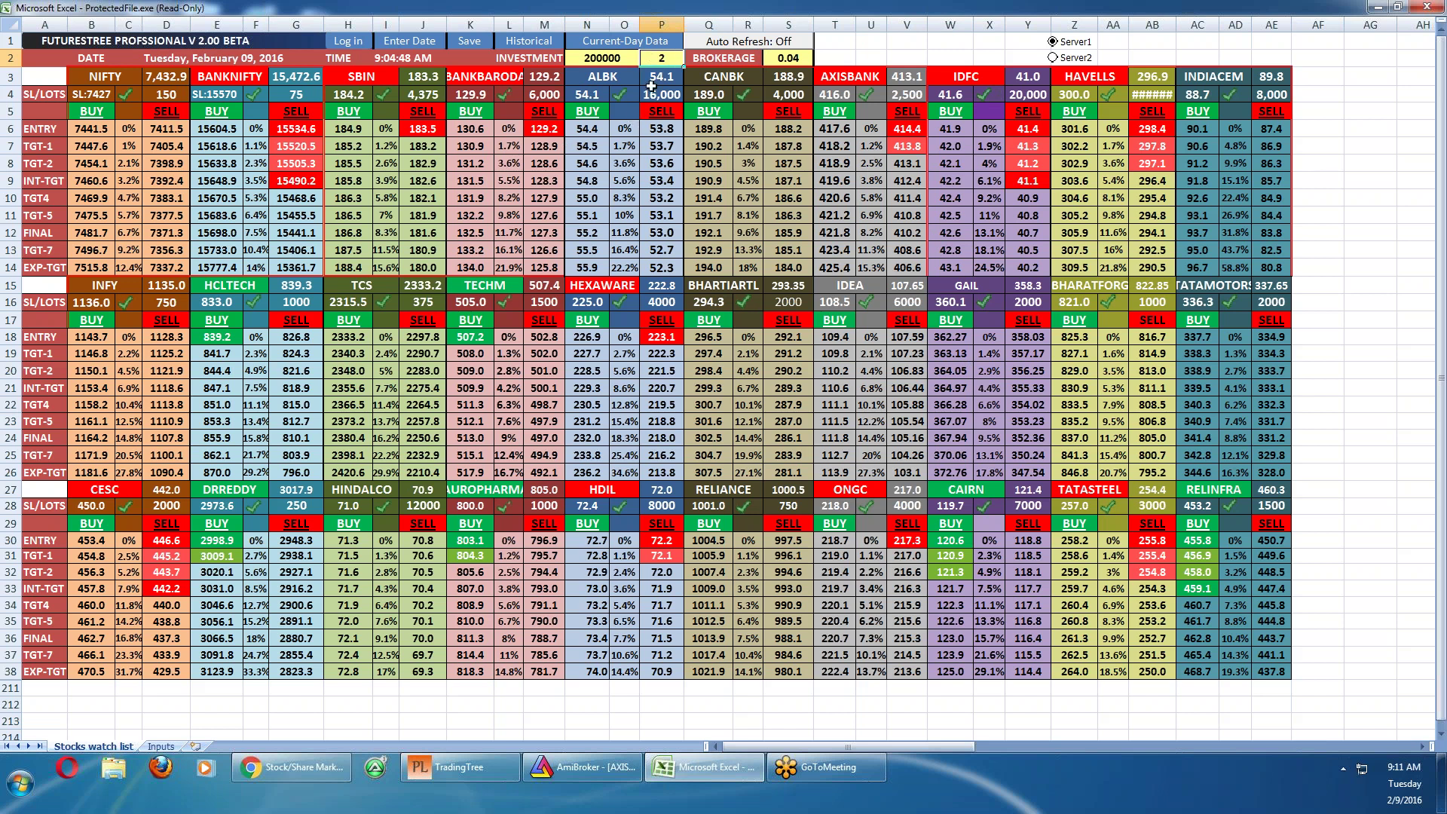
pyautogui.click(662, 95)
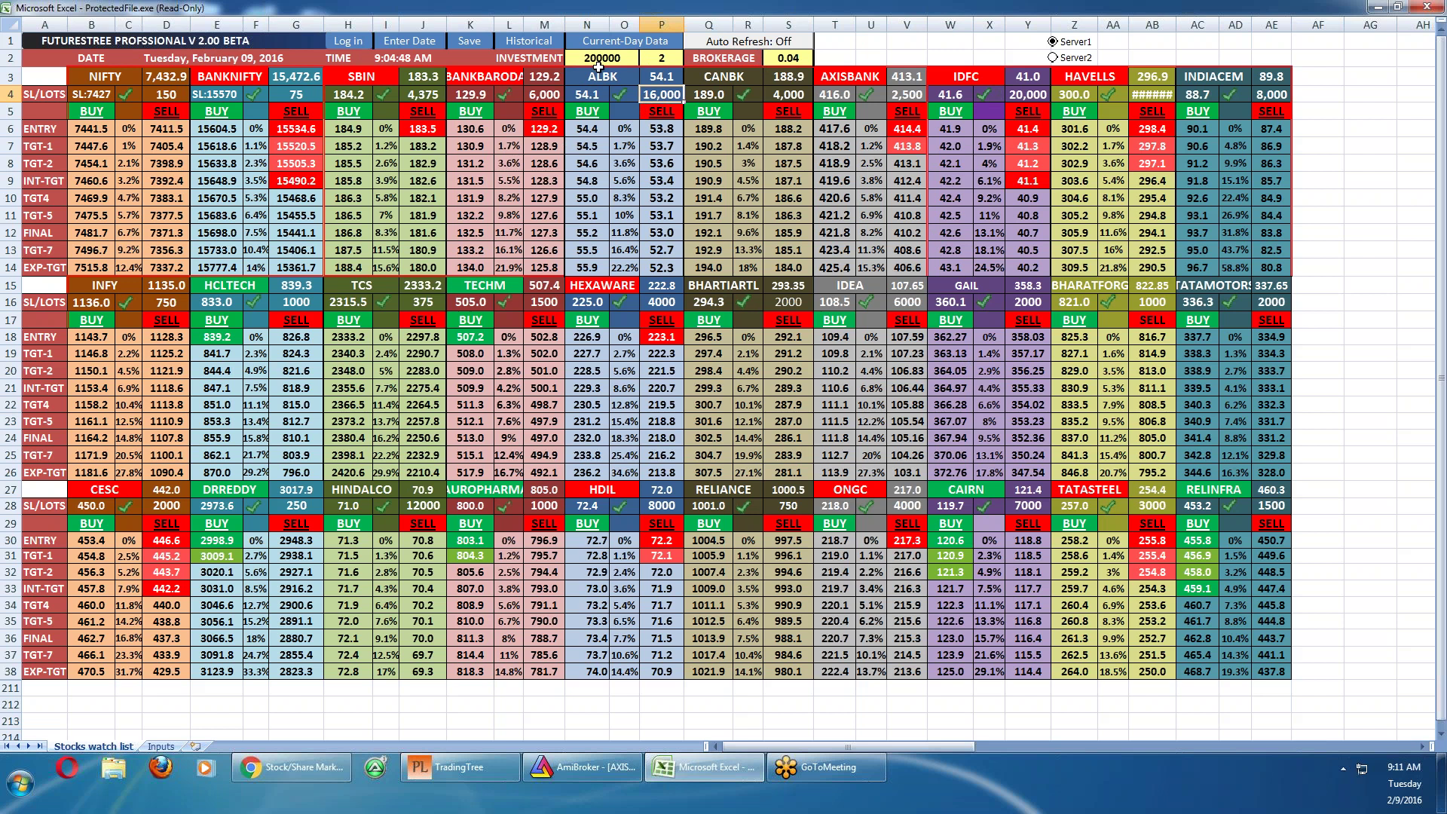
pyautogui.click(538, 96)
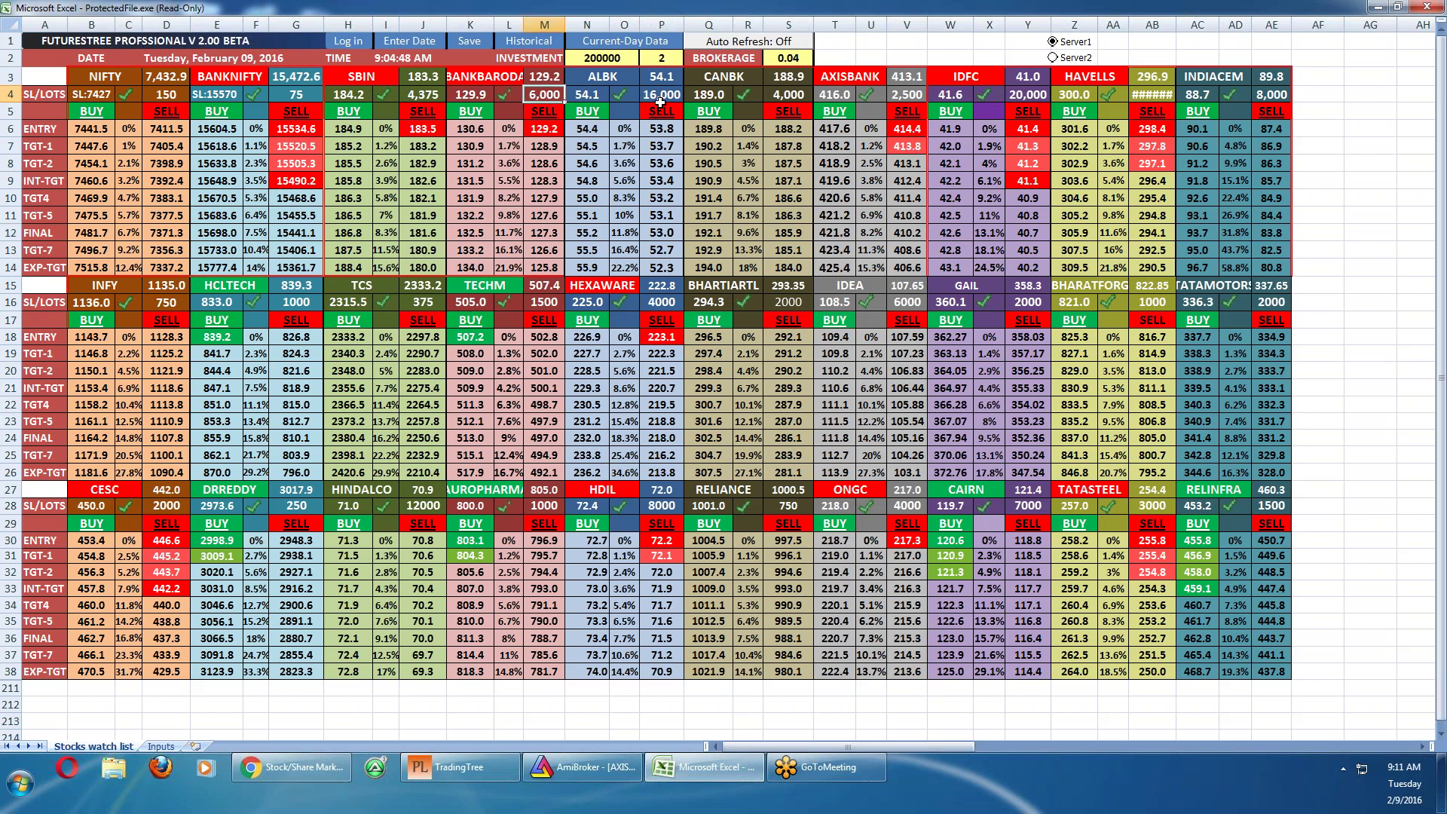
pyautogui.click(598, 61)
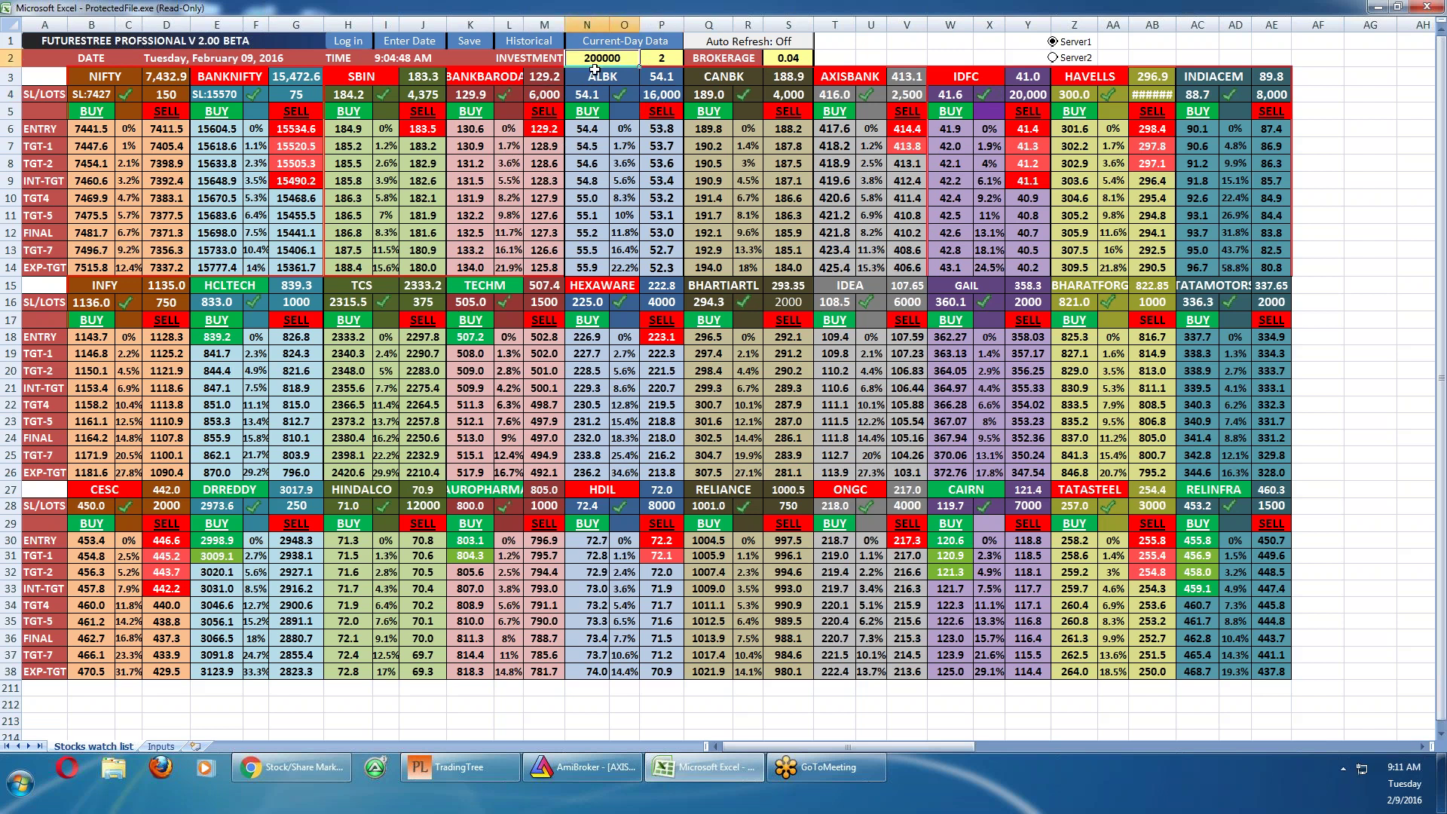
pyautogui.doubleClick(543, 96)
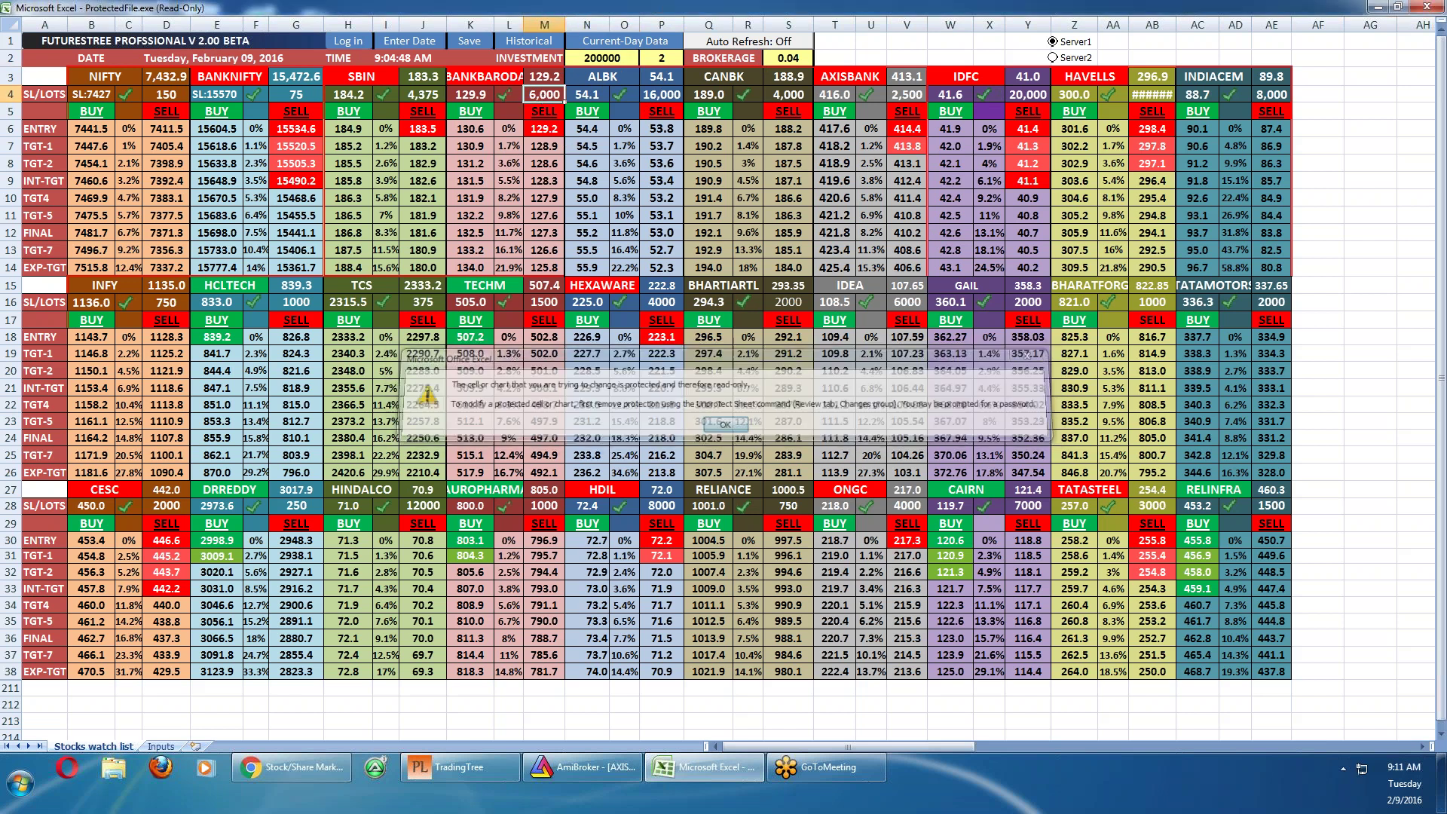
pyautogui.press('Return')
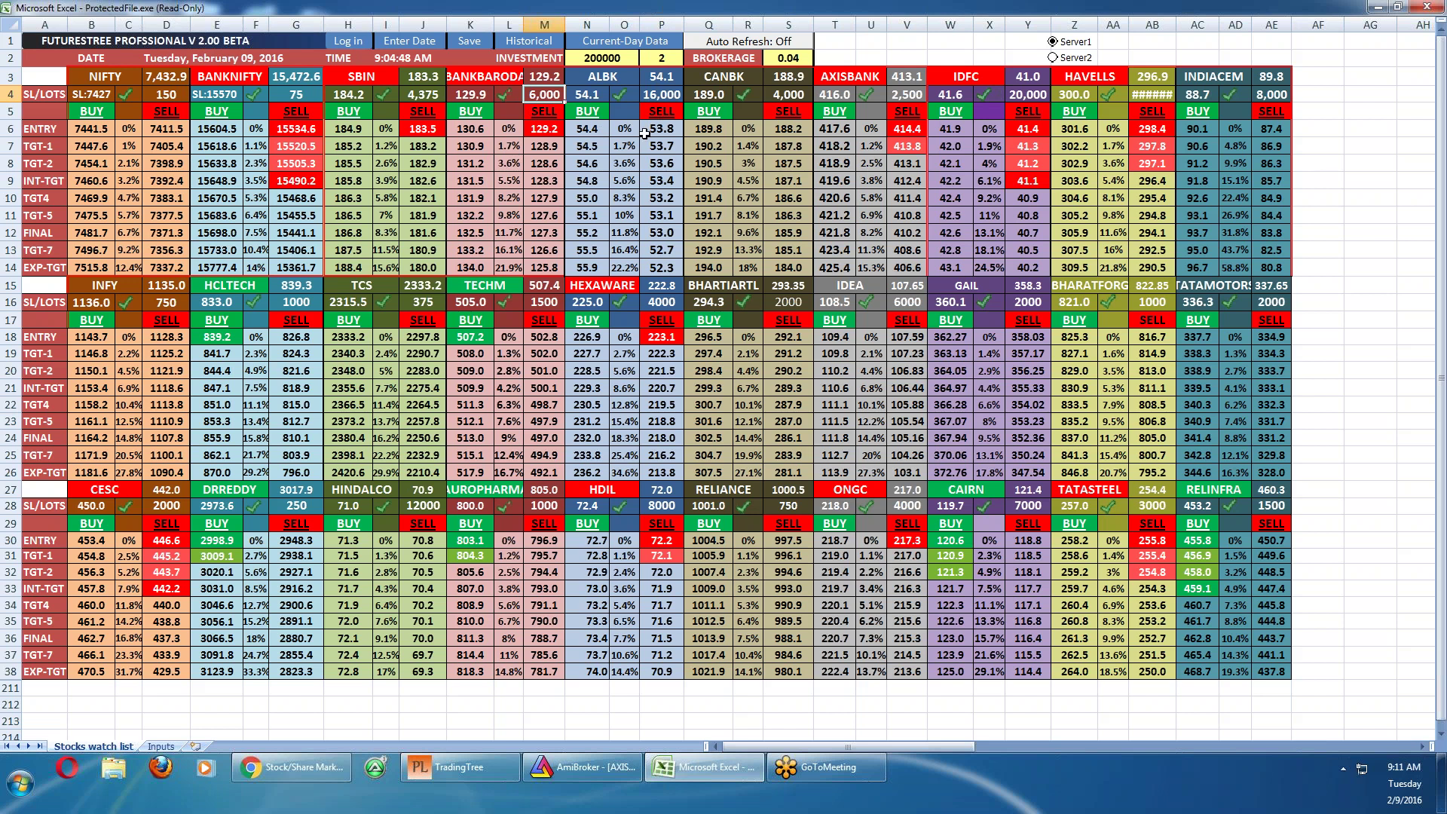
# Set the number beside the 200000 investment amount to 10
pyautogui.doubleClick(652, 58)
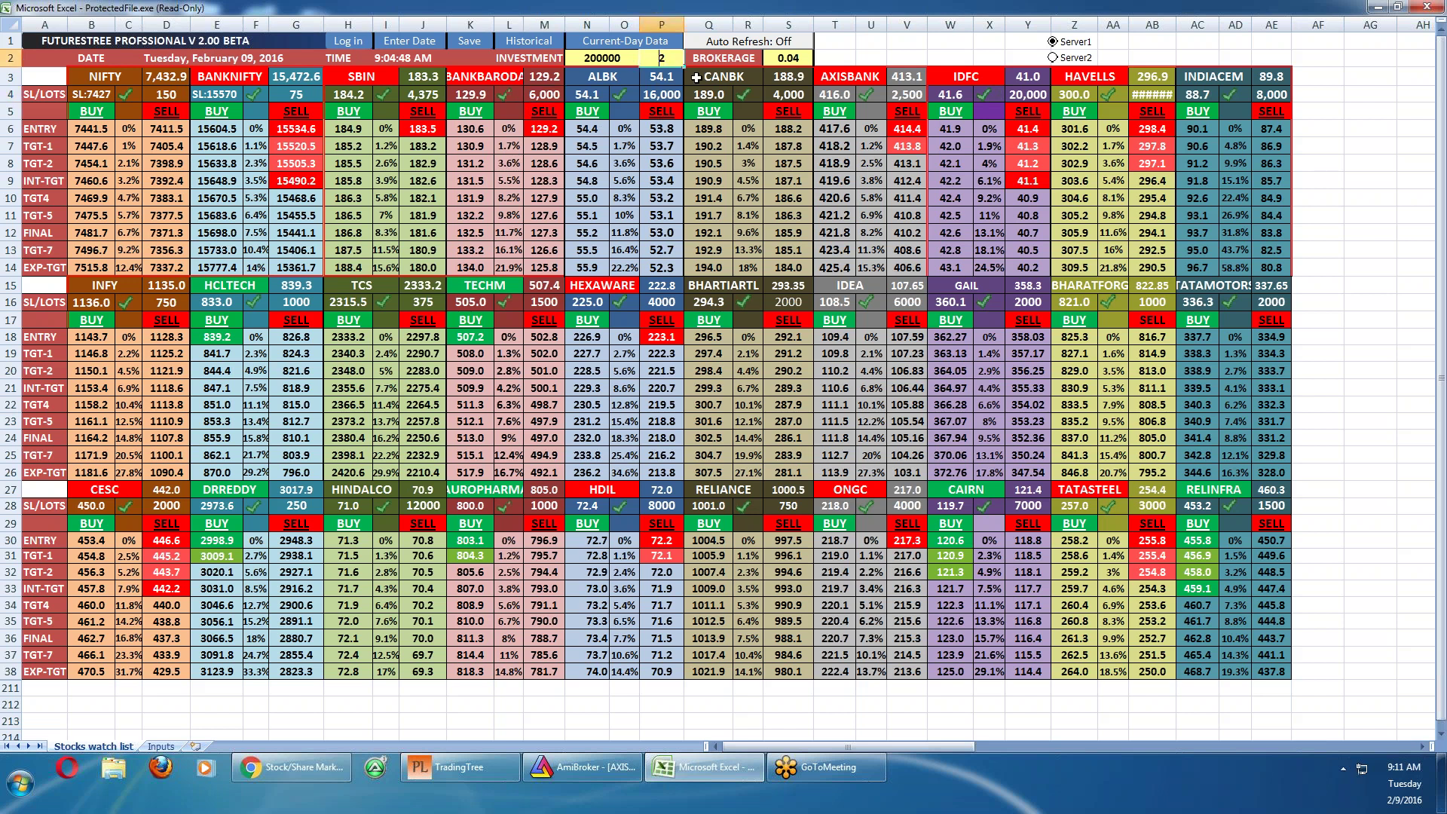
pyautogui.press('BackSpace')
pyautogui.write('10')
pyautogui.press('Return')
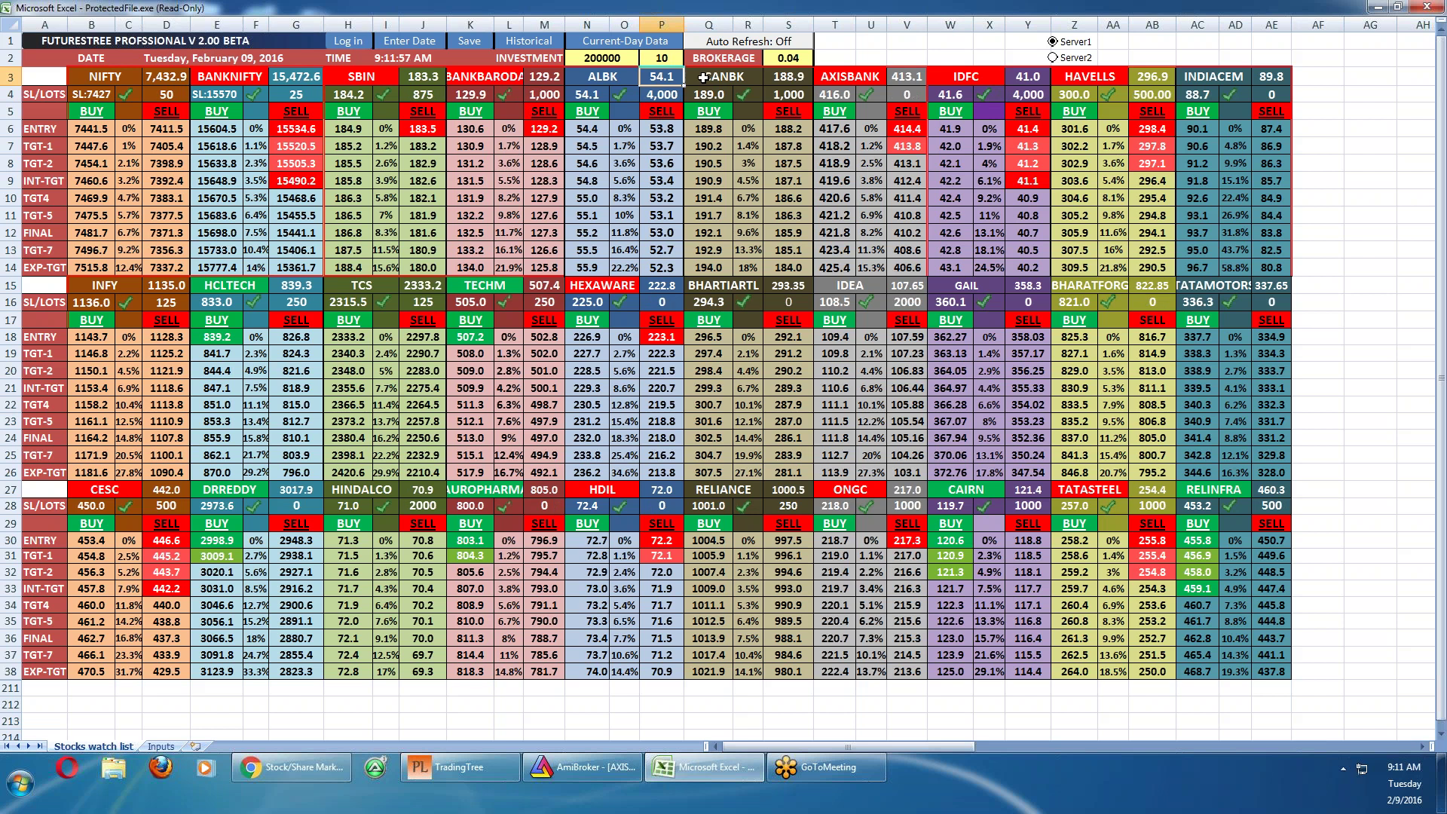
# Check the recalculated lot sizes of ALBK, BANKBARODA, SBIN and TCS, and look at the brokerage rate
pyautogui.click(658, 100)
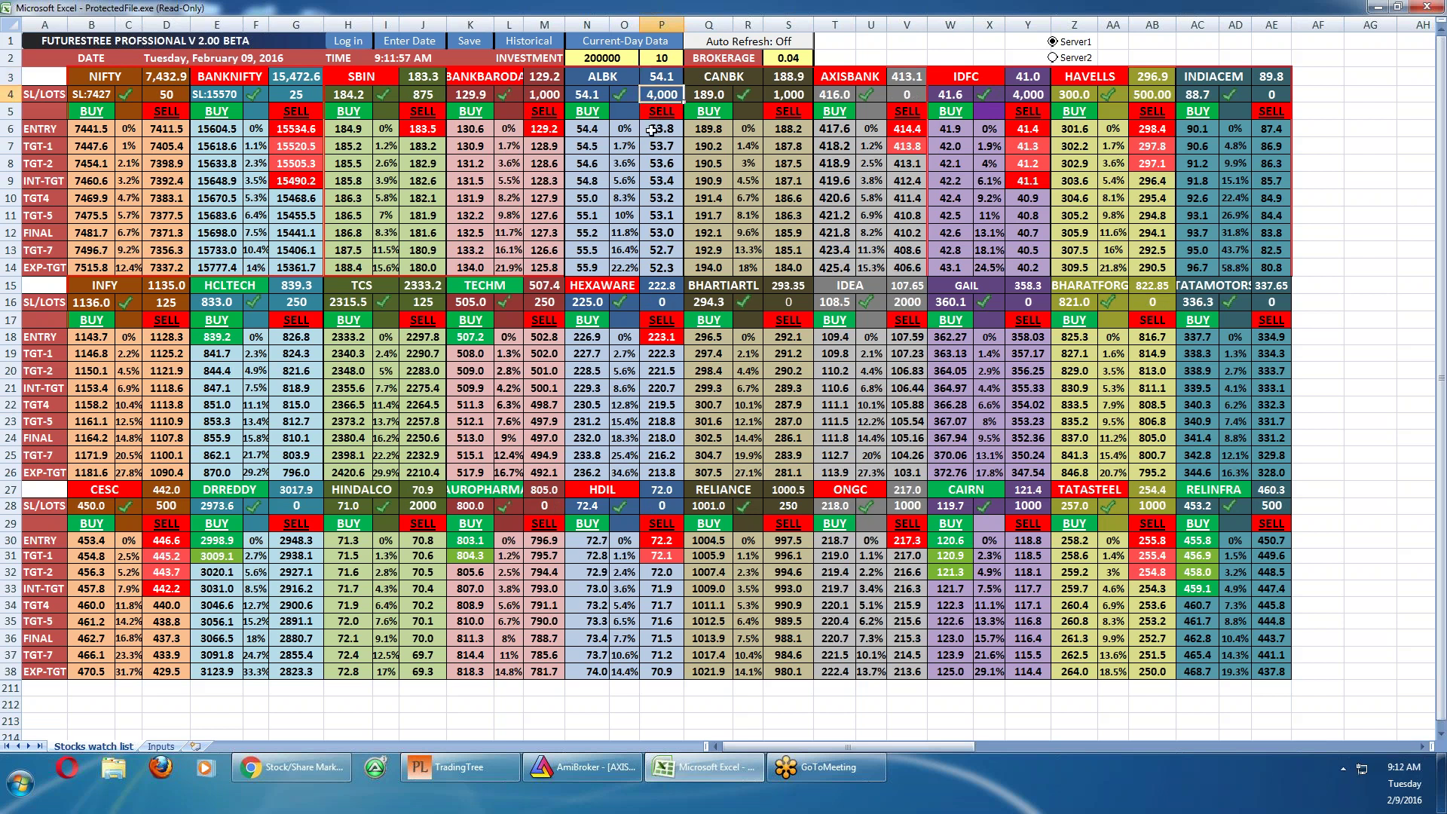
pyautogui.click(542, 100)
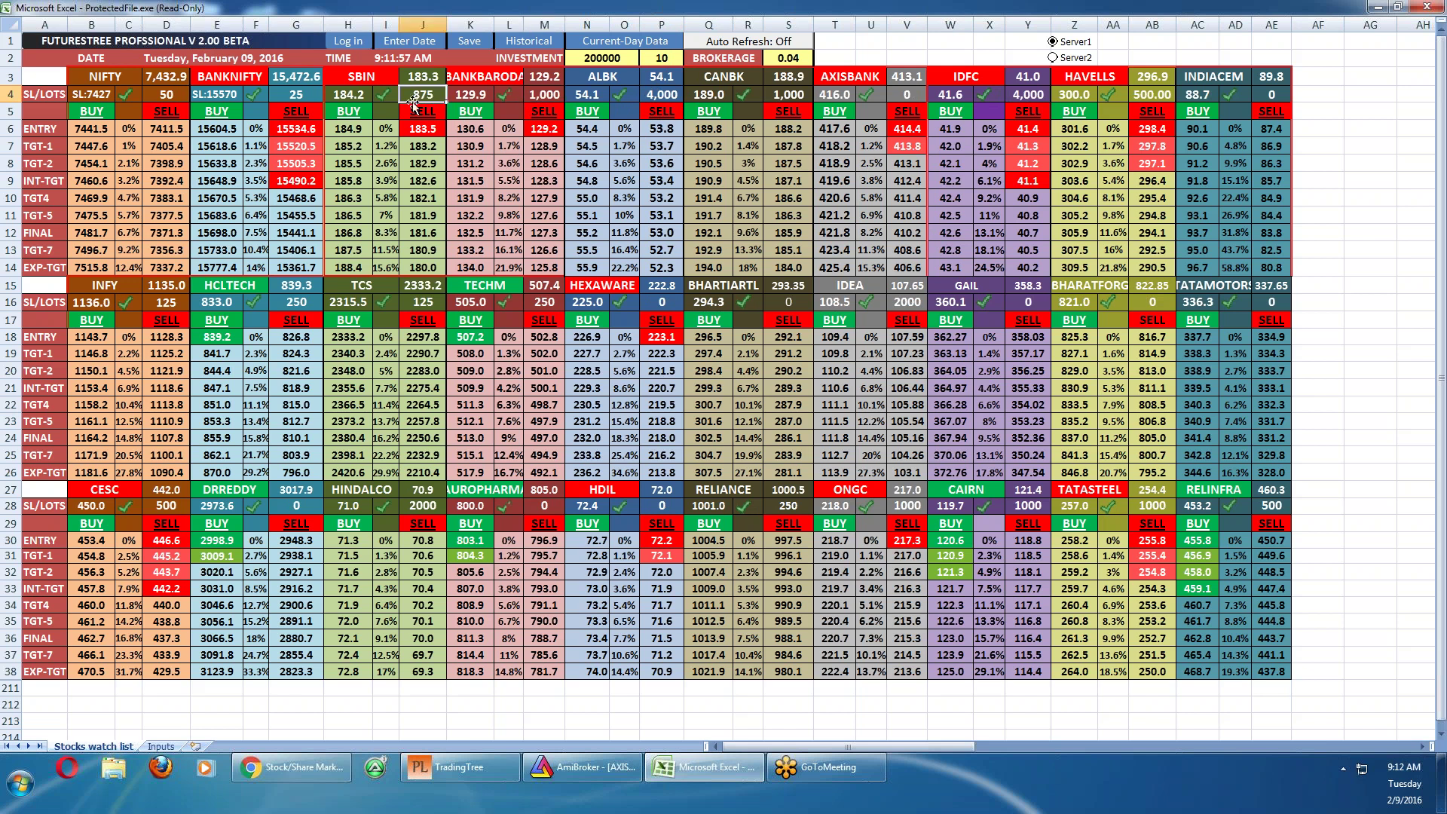
pyautogui.doubleClick(423, 305)
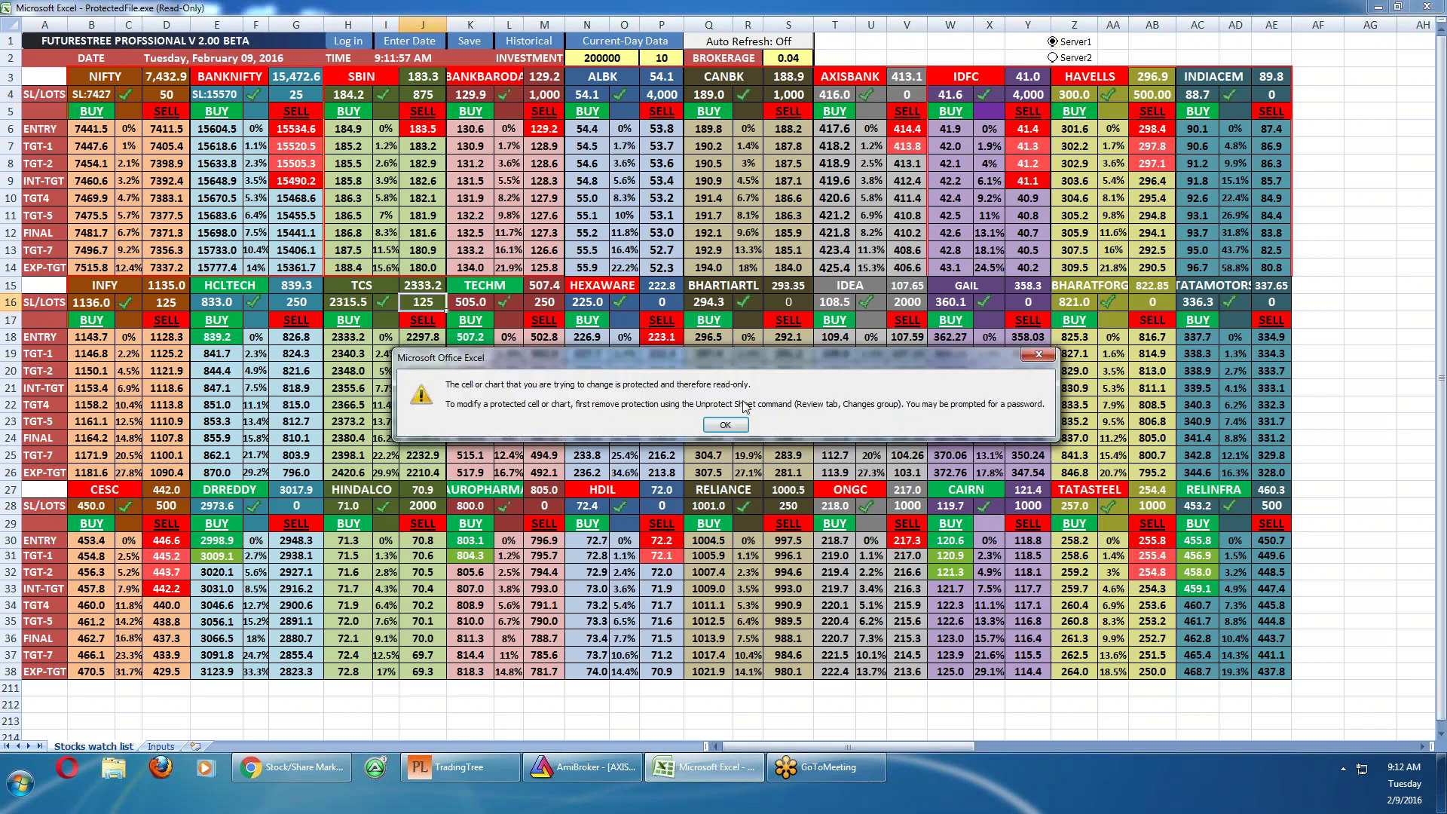
pyautogui.click(722, 424)
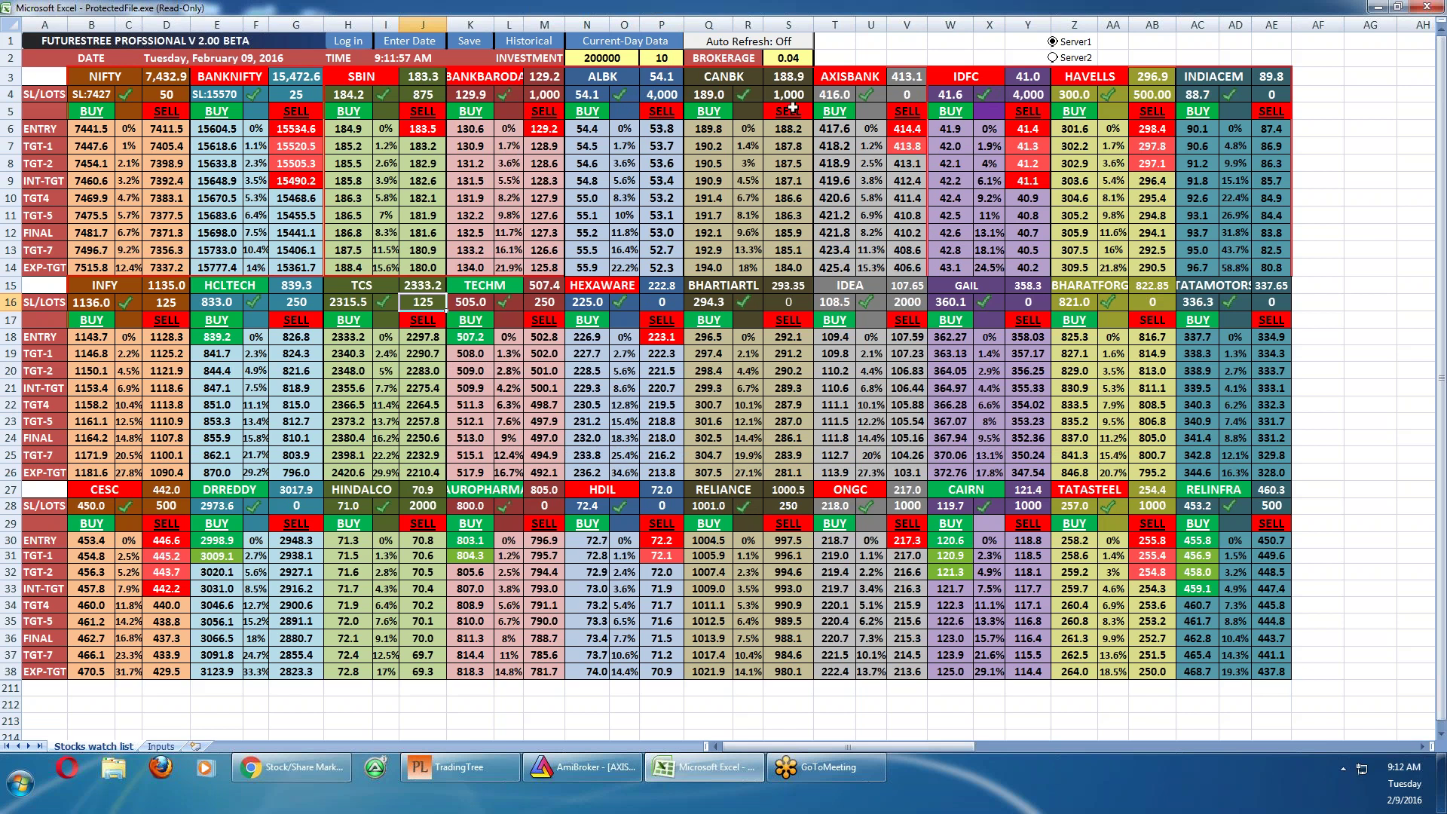
pyautogui.click(785, 62)
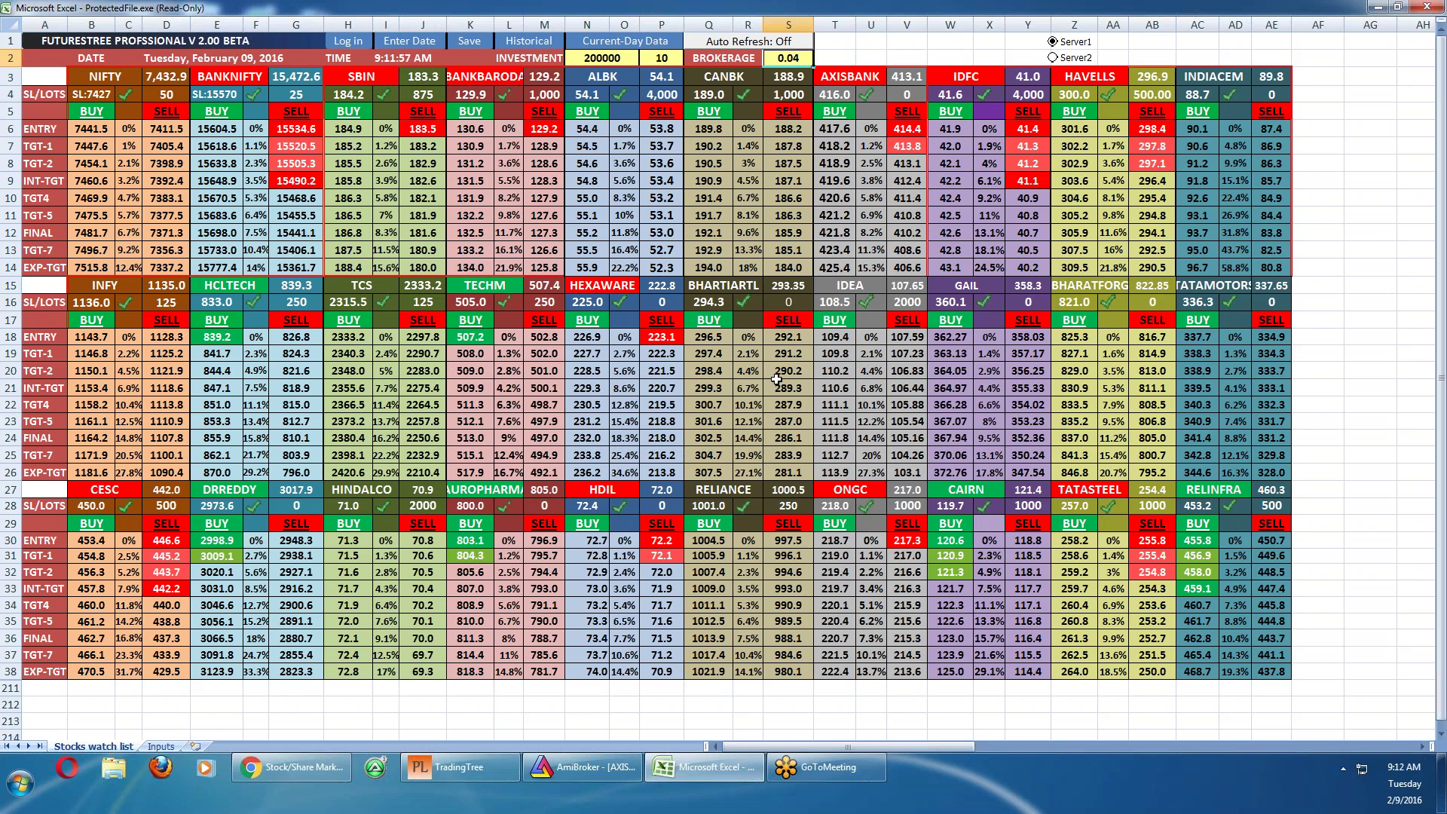
pyautogui.click(782, 423)
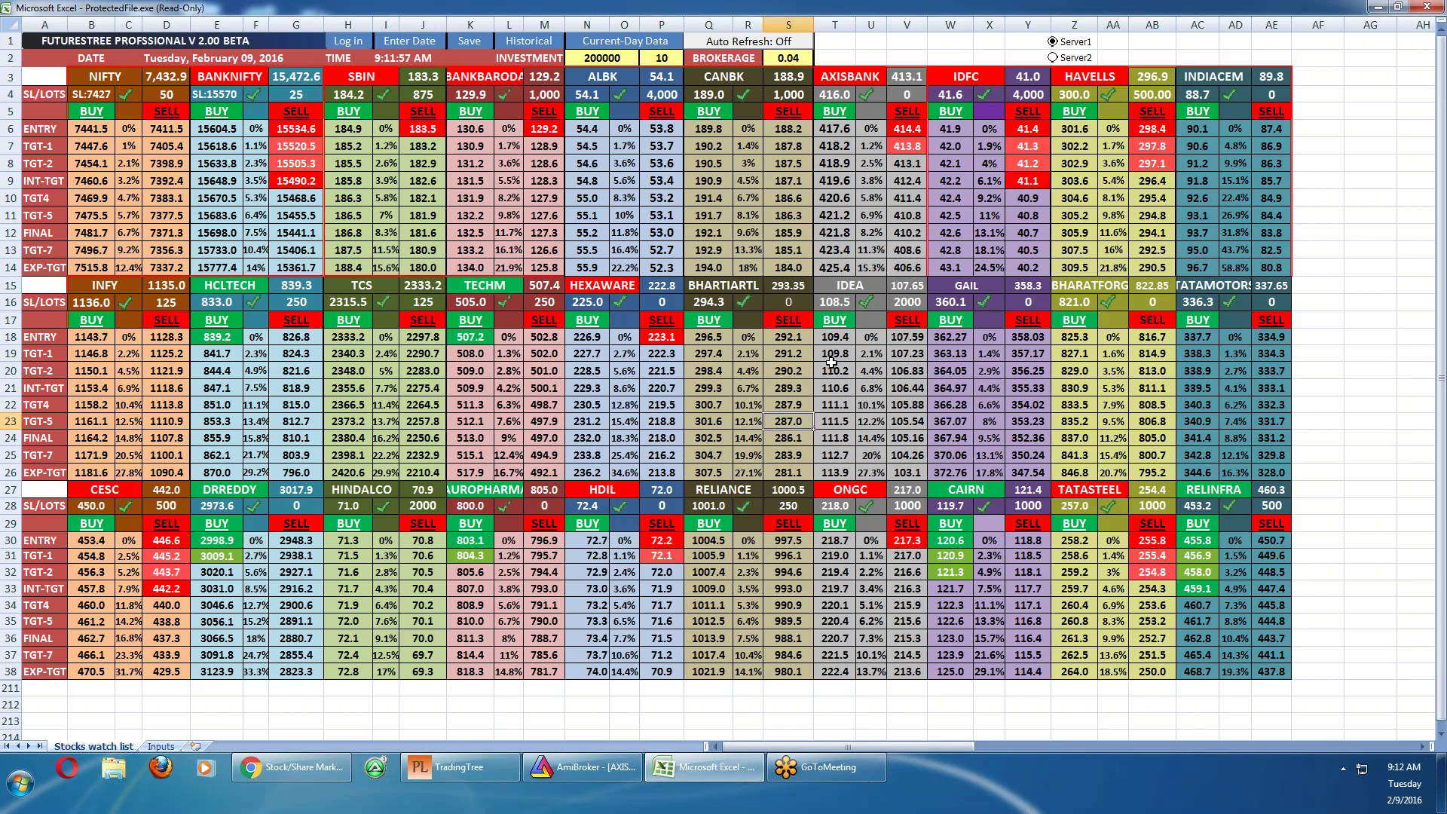
pyautogui.doubleClick(750, 302)
pyautogui.click(725, 426)
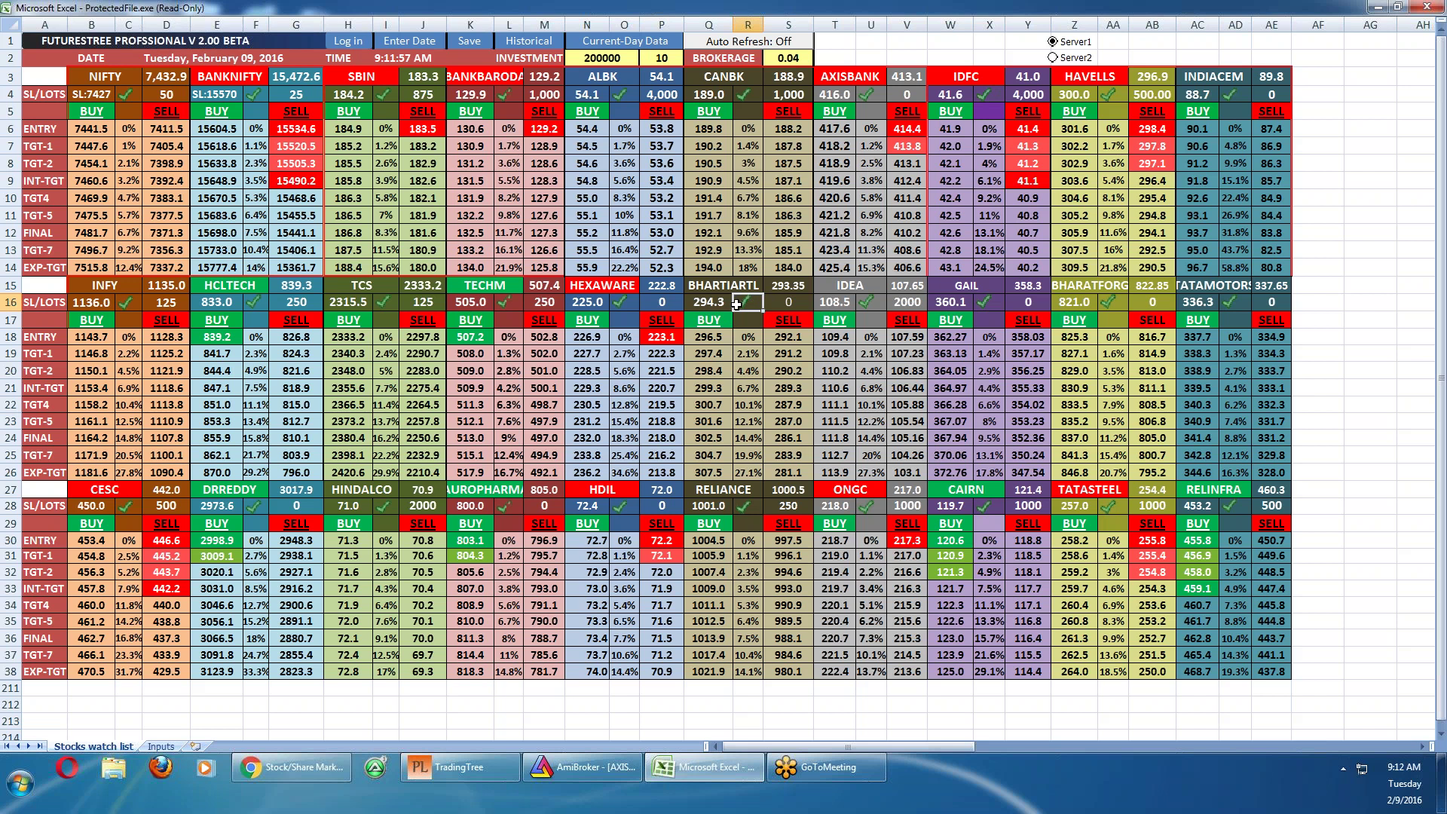
pyautogui.click(1039, 360)
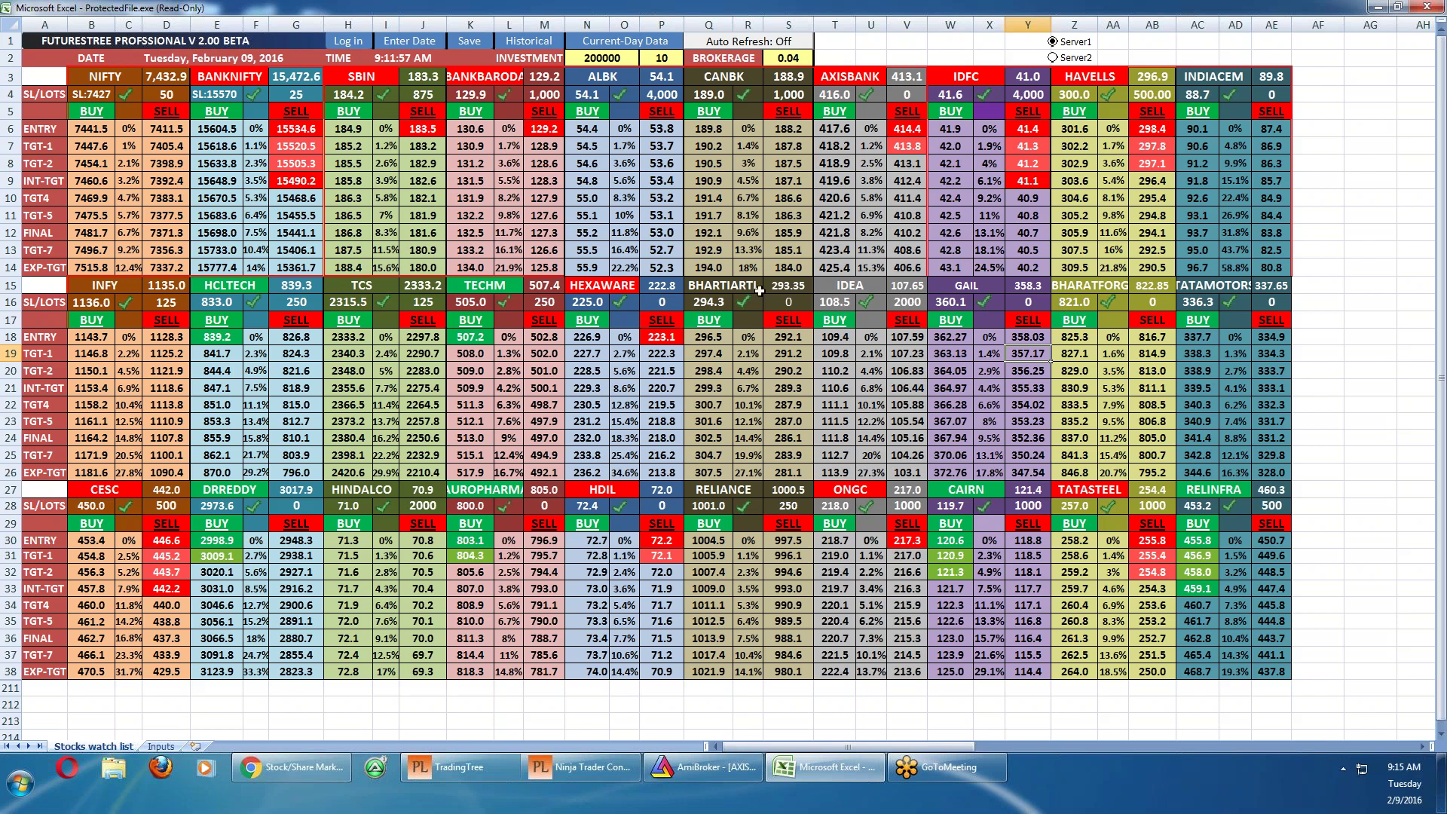
# Download the current-day data for the watch list, choosing to continue anyway, and bring the watch list workbook back into view
pyautogui.click(627, 46)
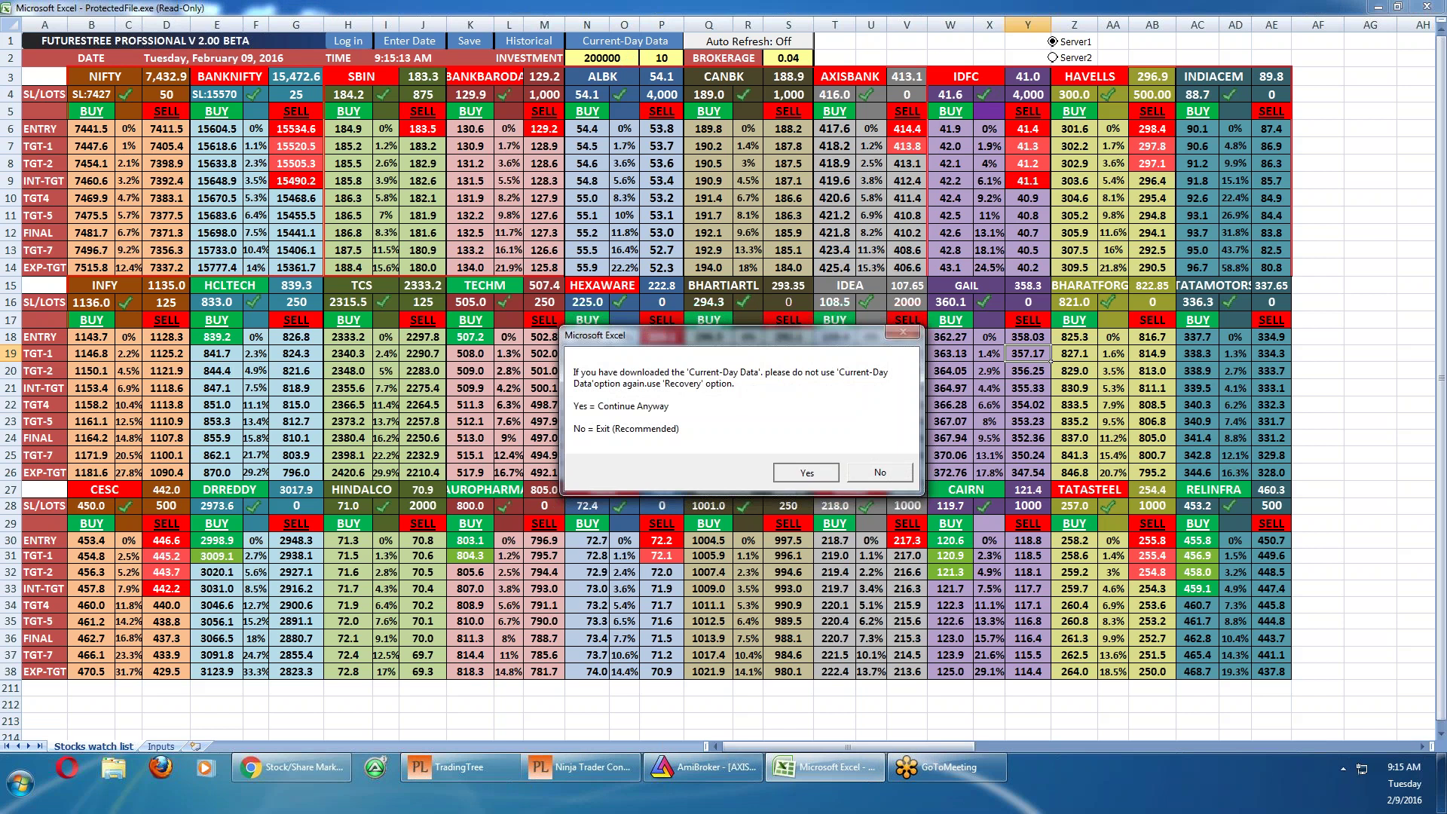
pyautogui.click(801, 471)
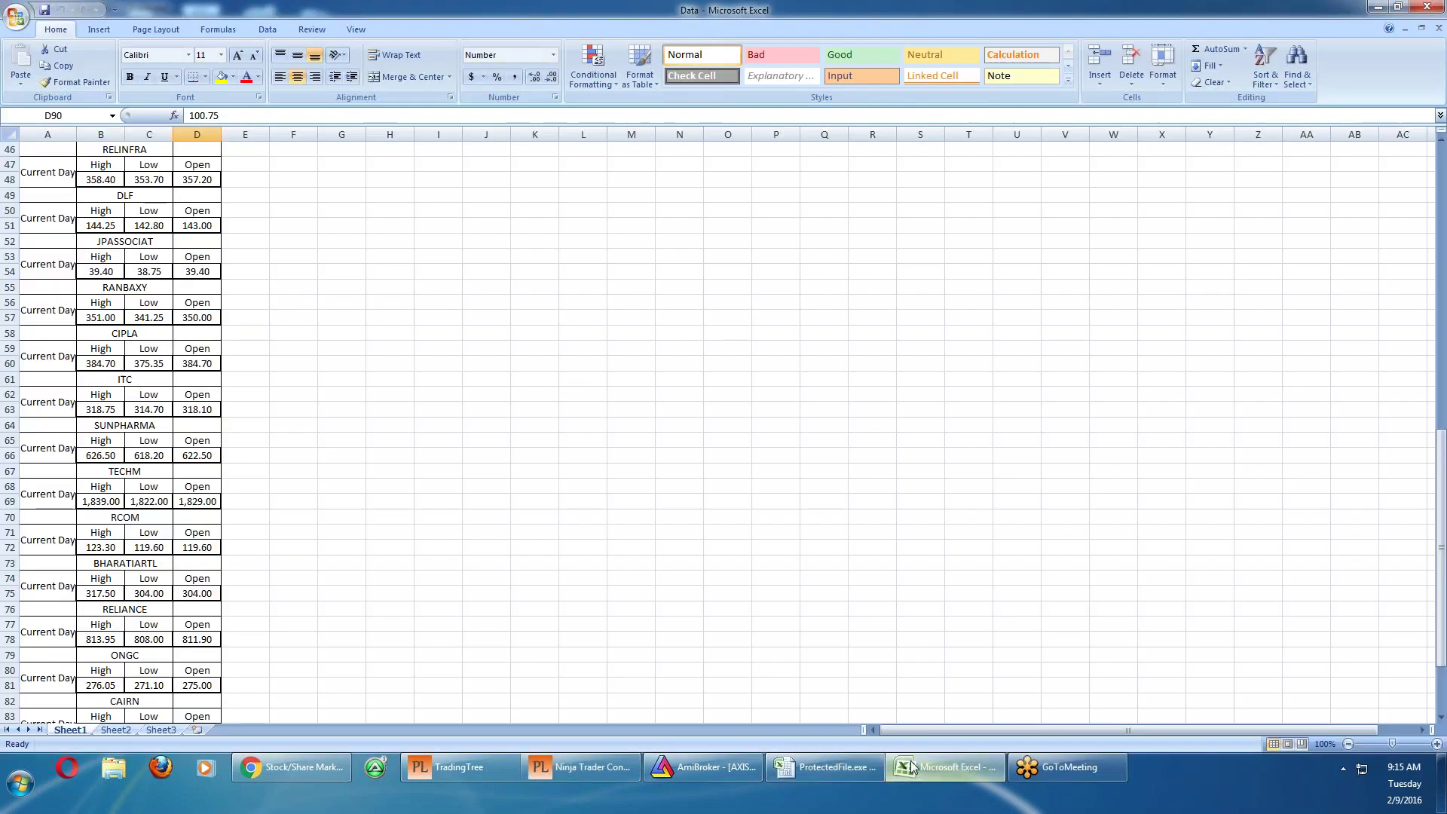
pyautogui.click(912, 767)
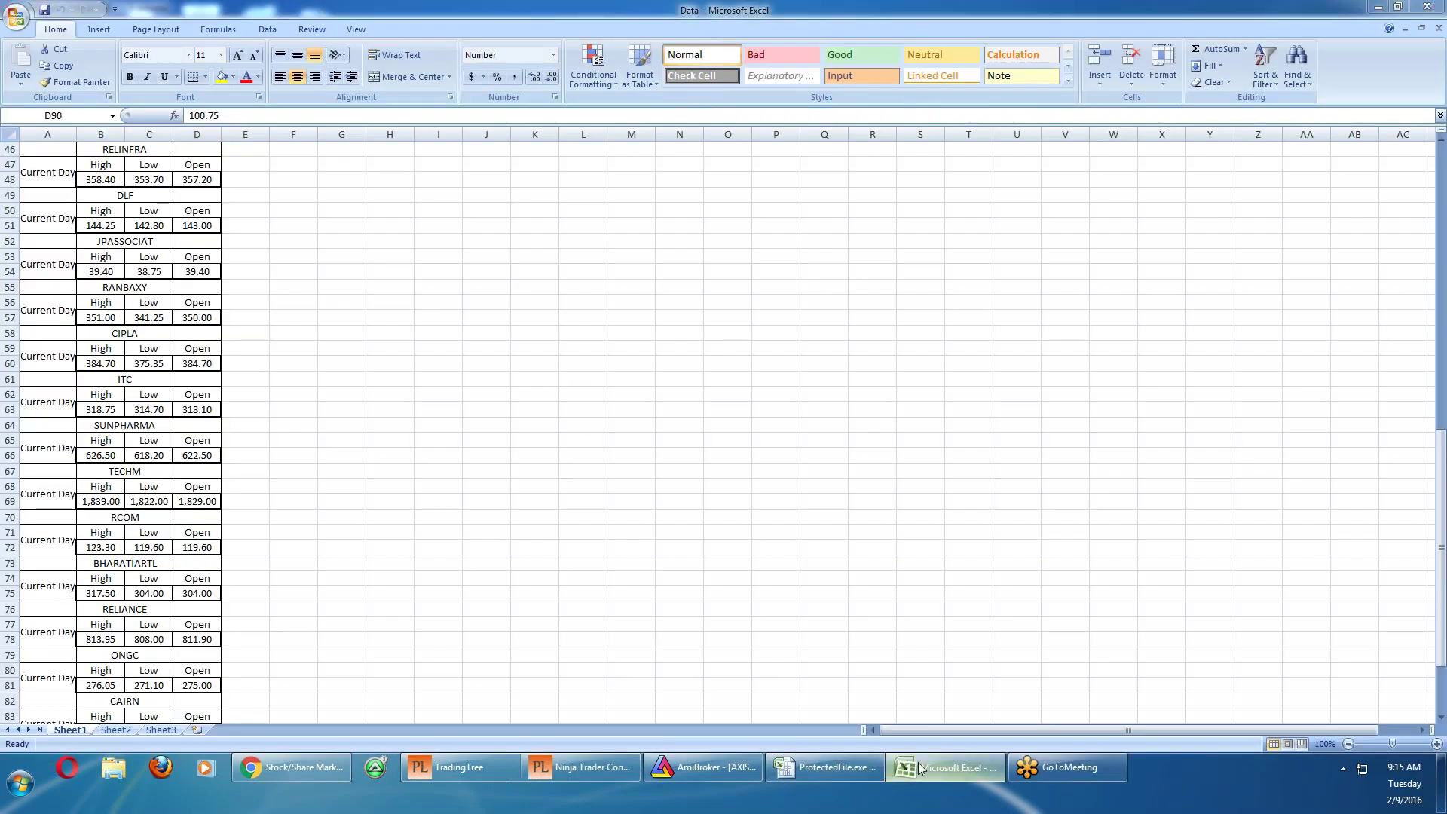
pyautogui.click(861, 455)
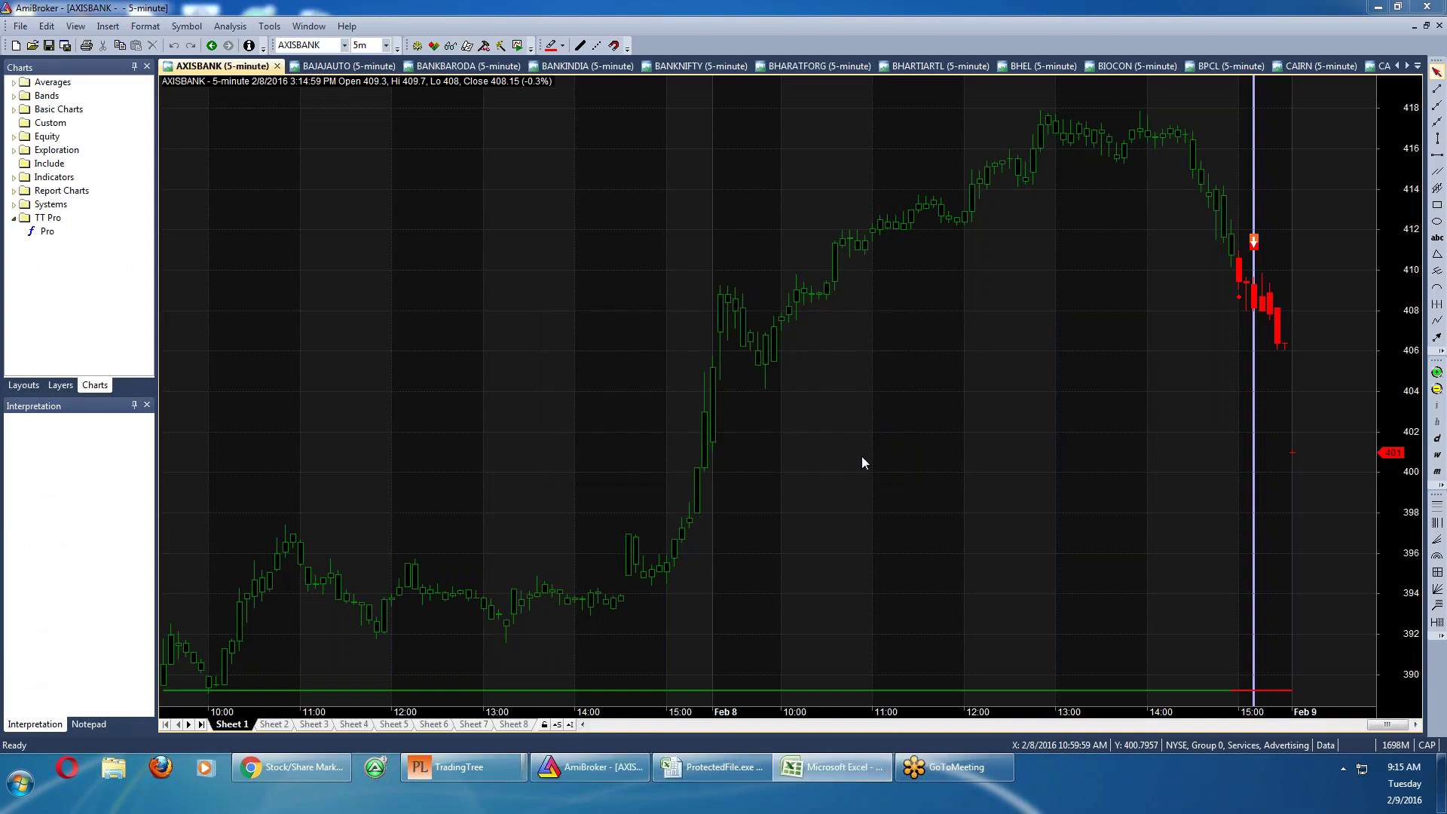
pyautogui.click(805, 771)
pyautogui.click(726, 771)
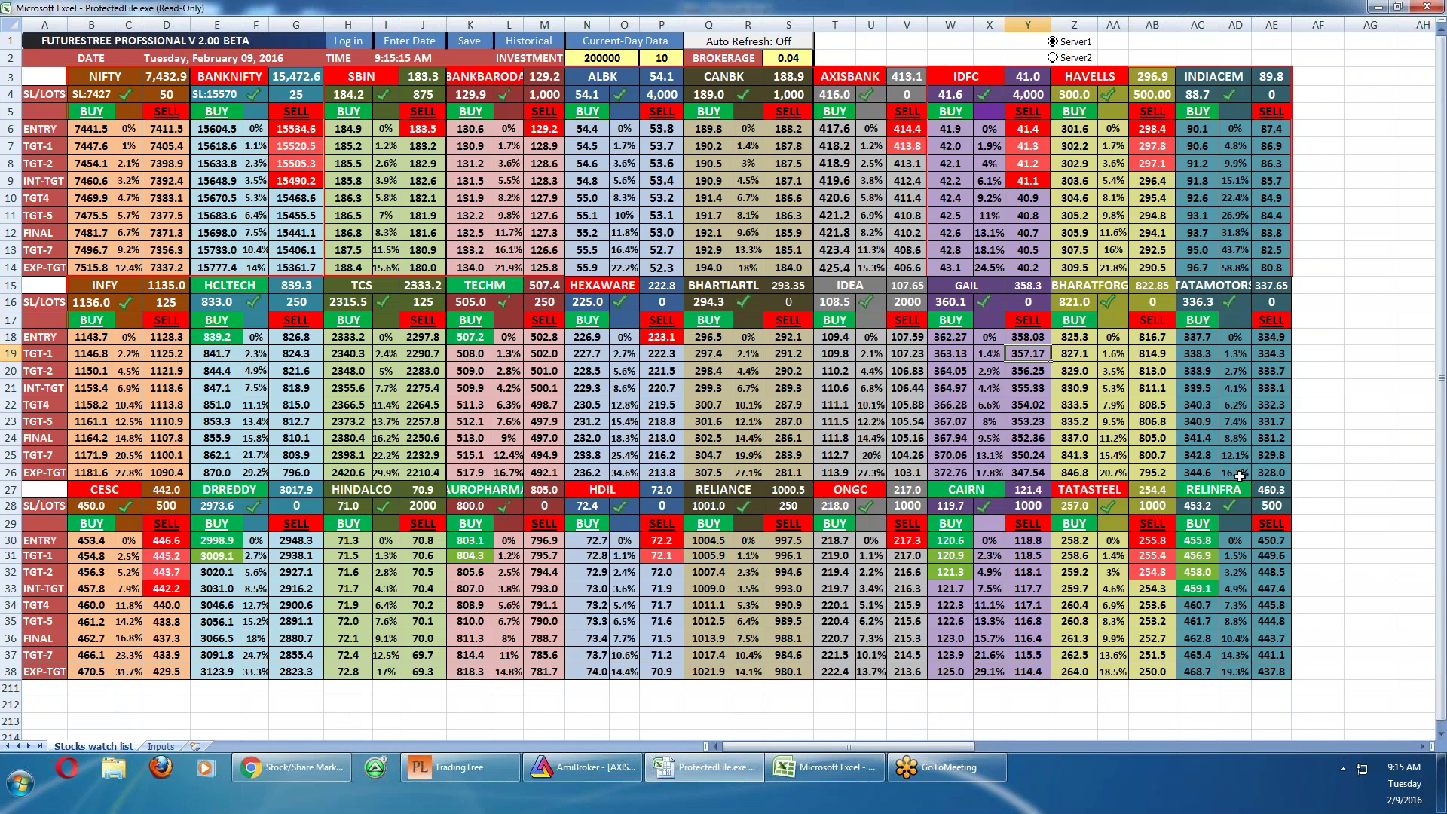
# Close the watch list's full-screen view and monitor the workbook's status while the current-day data loads
pyautogui.rightClick(1332, 442)
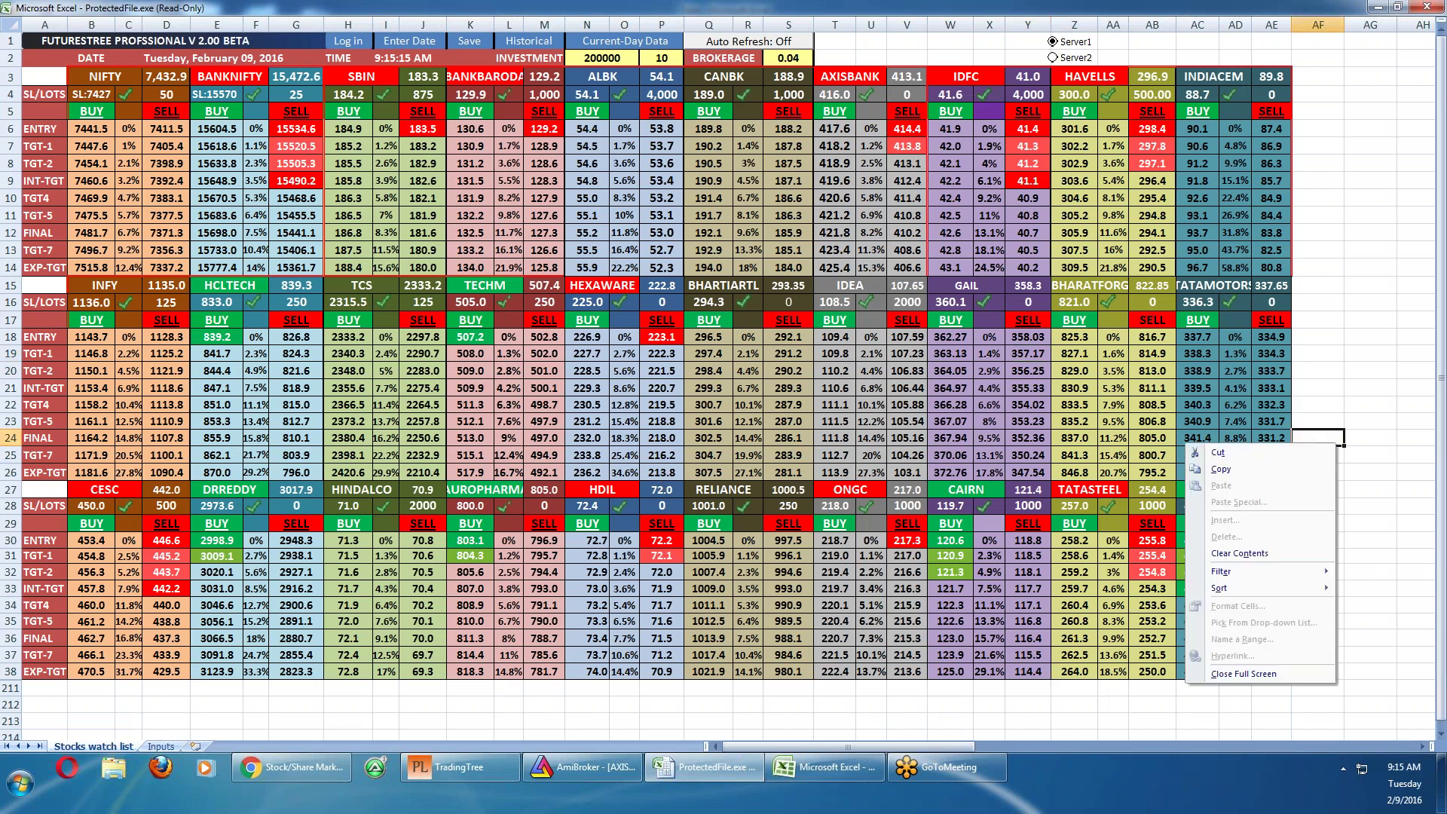
pyautogui.click(1301, 672)
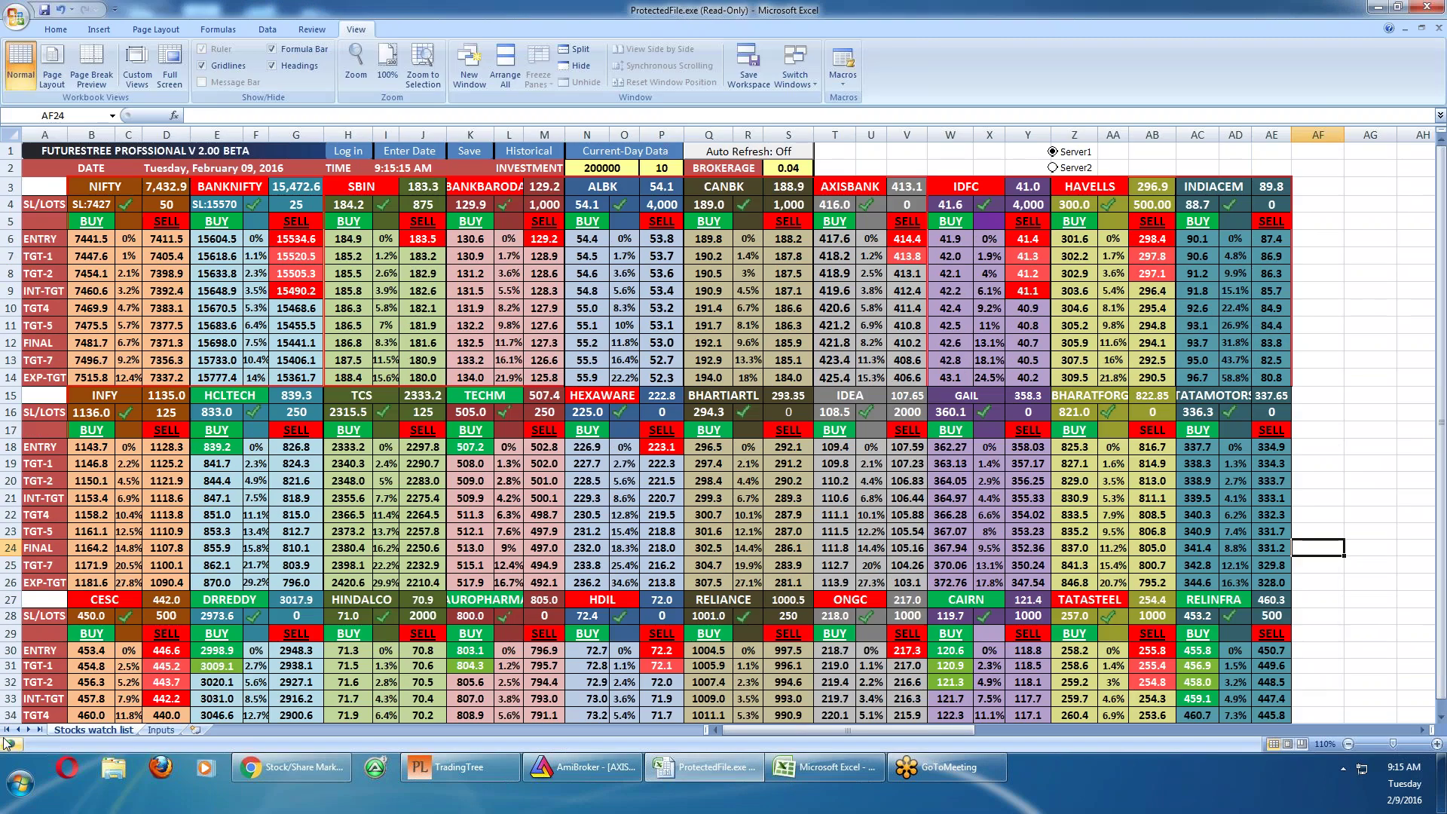
pyautogui.moveTo(14, 746)
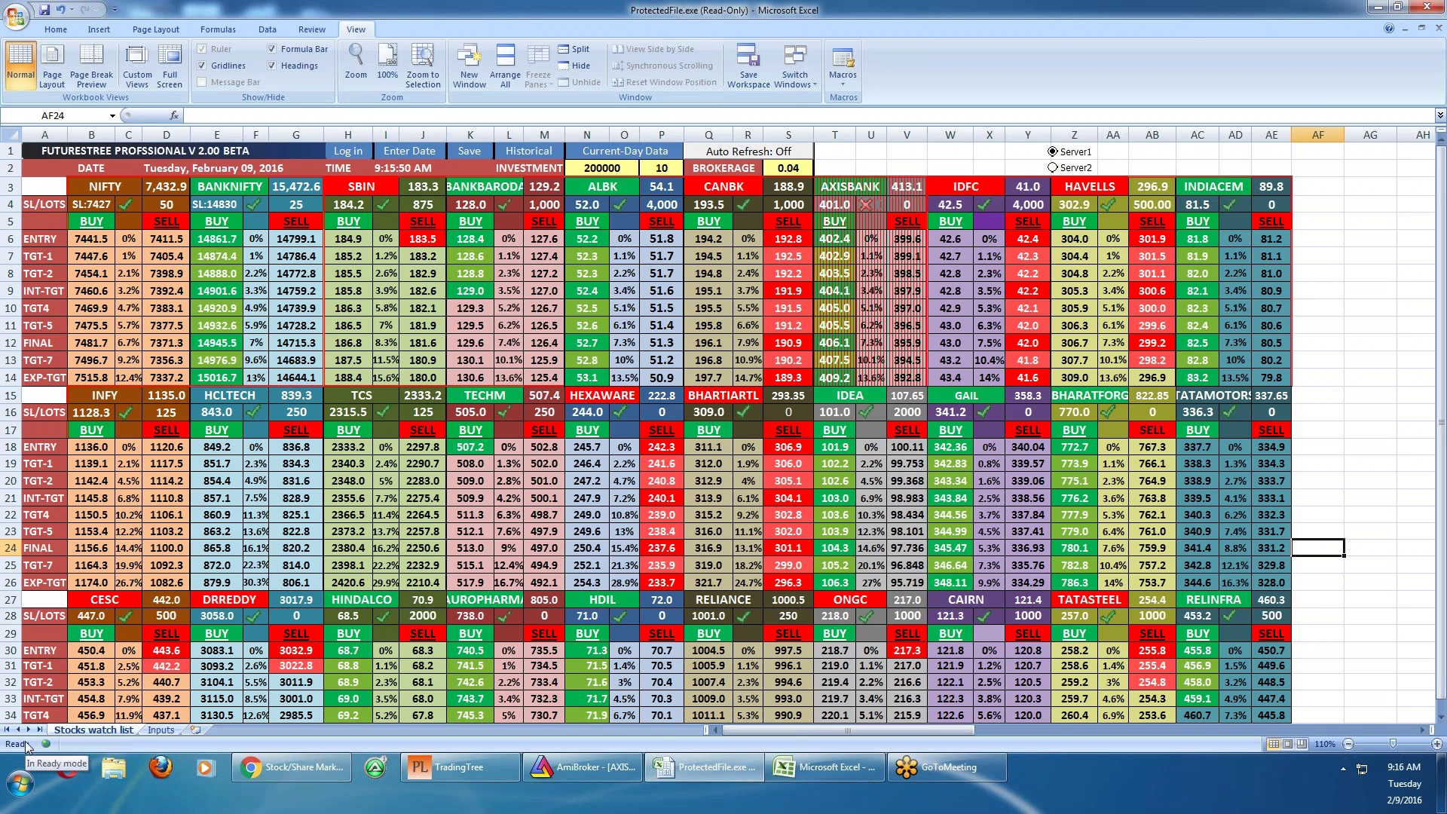
# Look at the live equity prices and backfill log in TradingTree, and return to the watch list
pyautogui.click(429, 777)
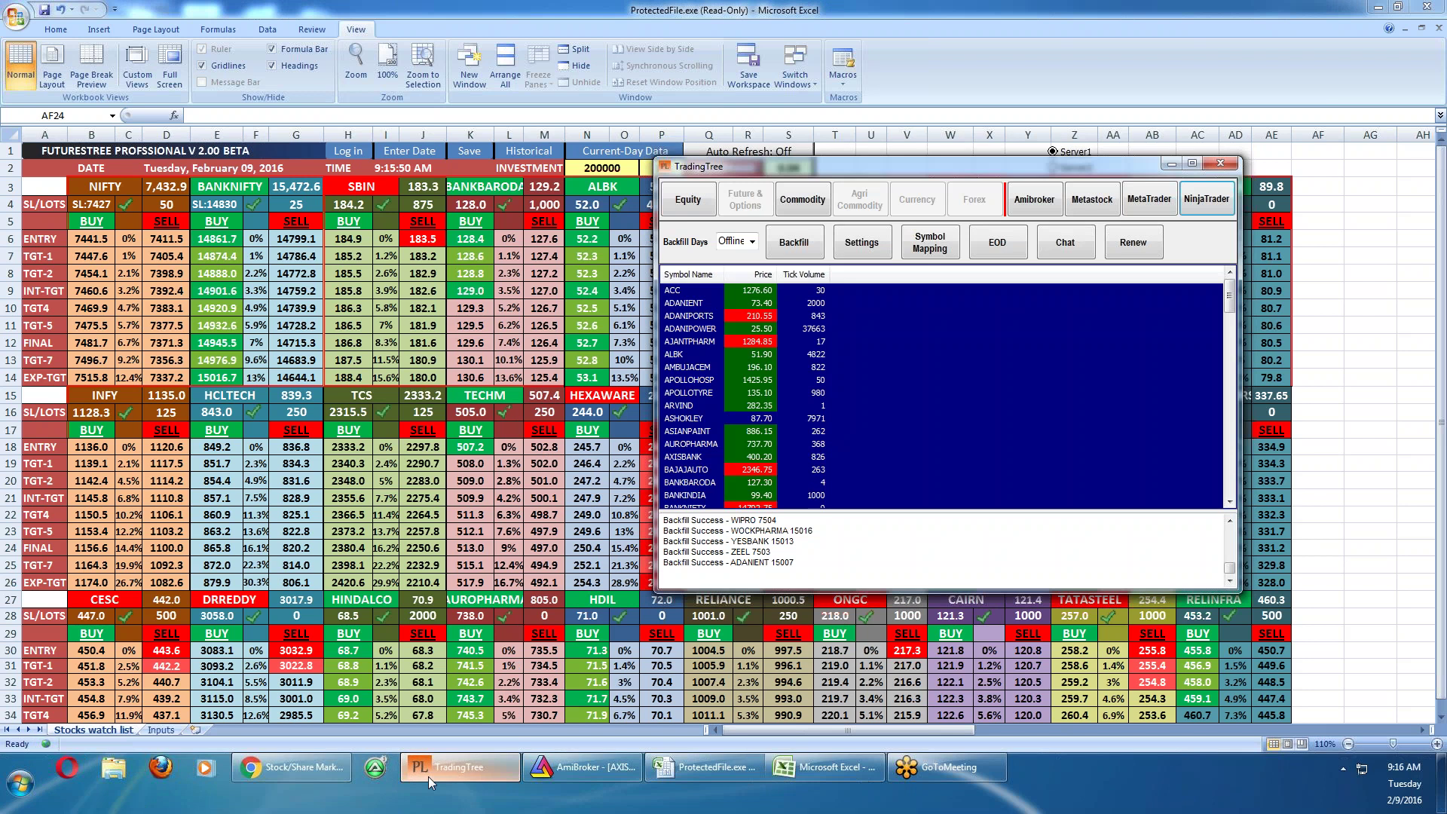
pyautogui.click(428, 777)
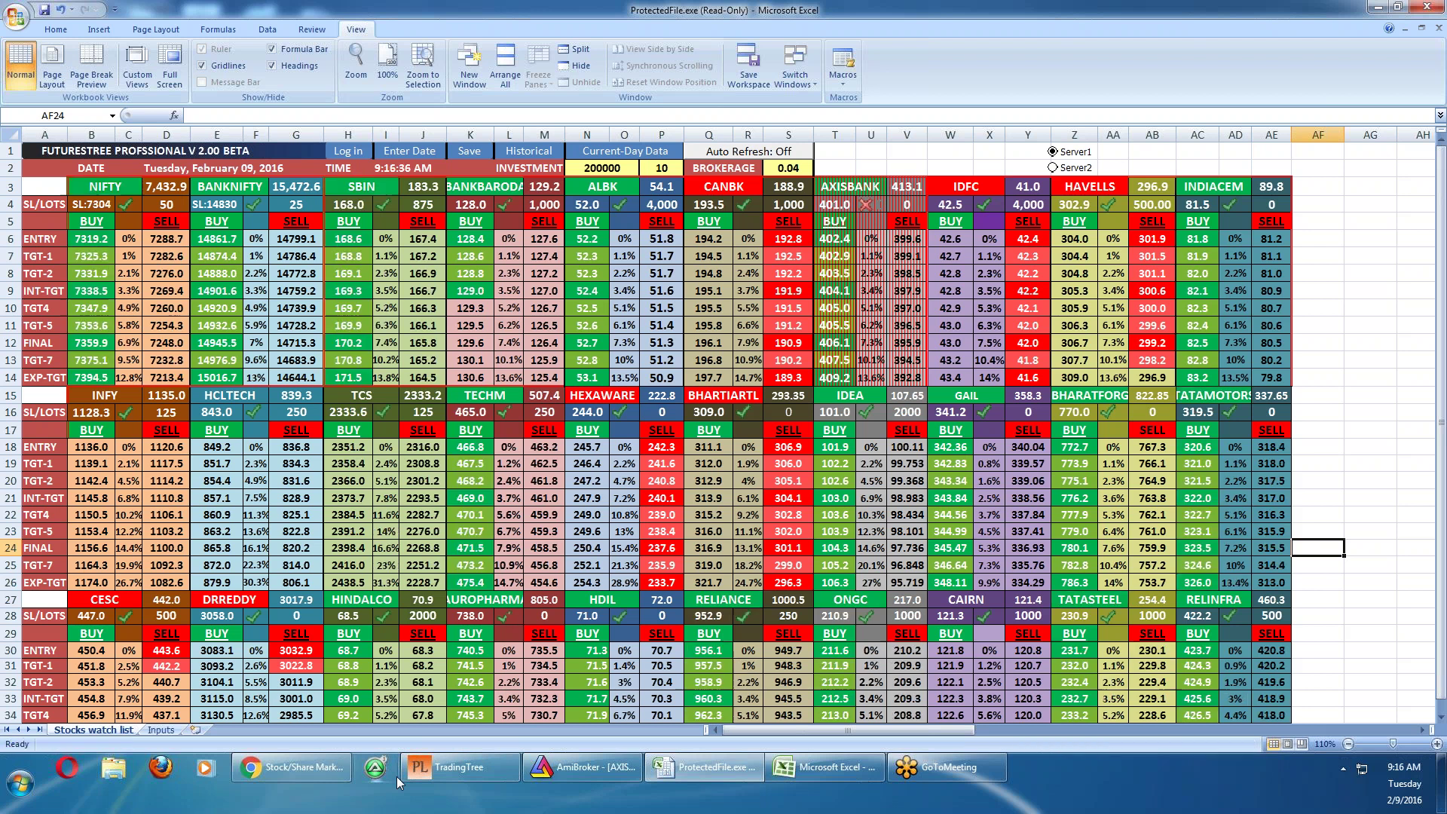
pyautogui.moveTo(254, 780)
# Turn on the watch list's auto refresh and display the sheet in full-screen view
pyautogui.click(731, 156)
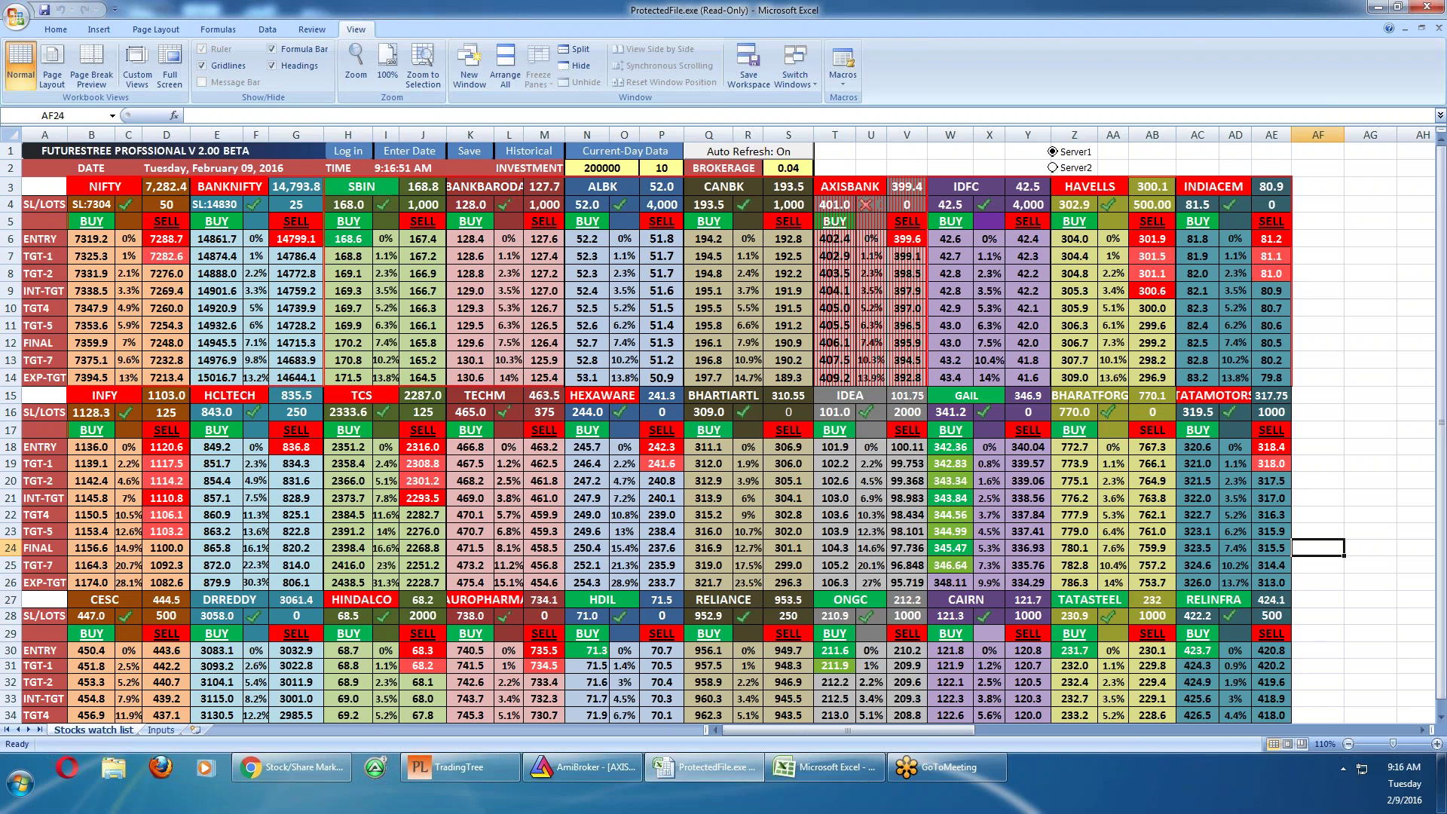
pyautogui.click(358, 245)
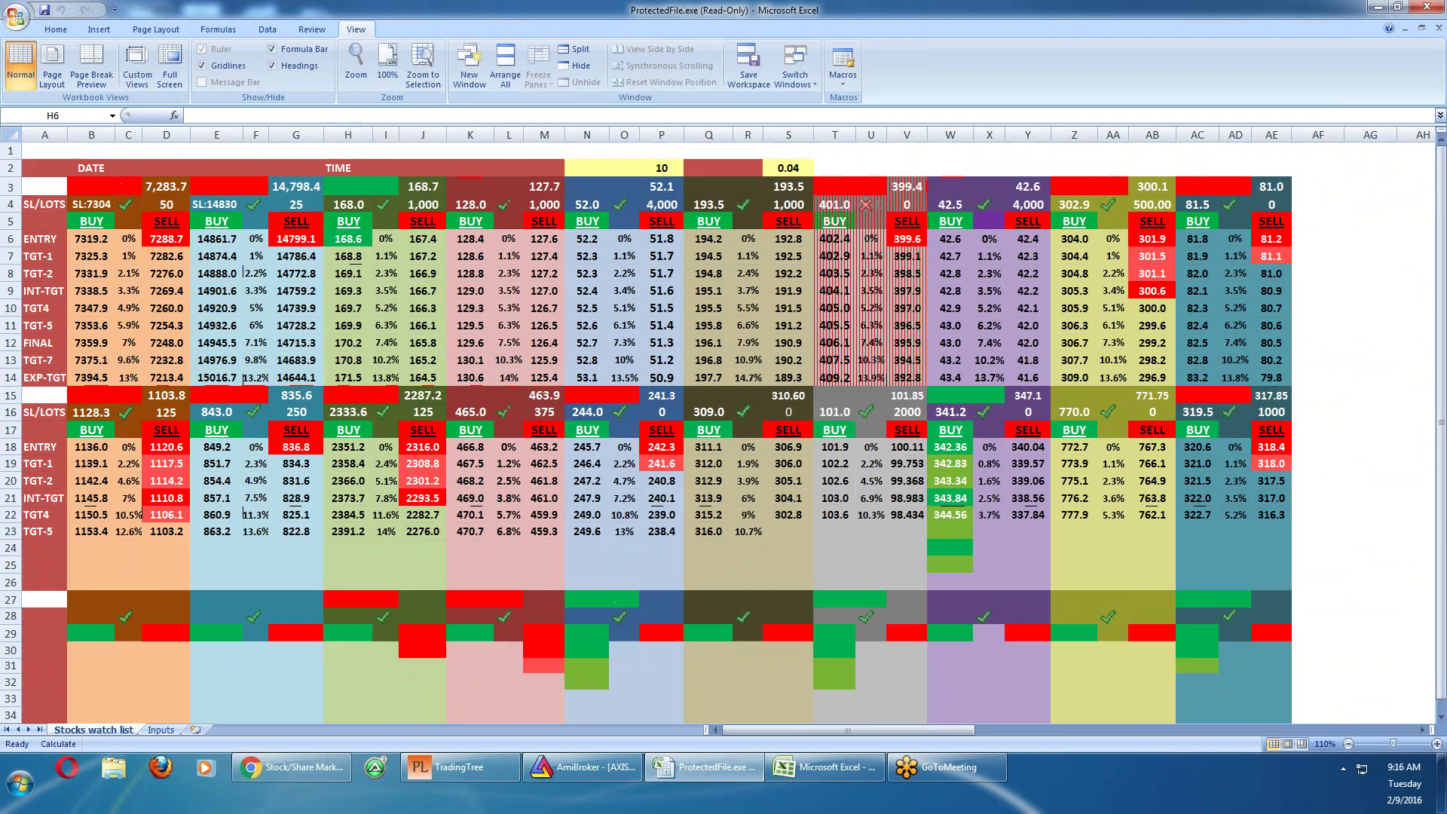
pyautogui.click(175, 67)
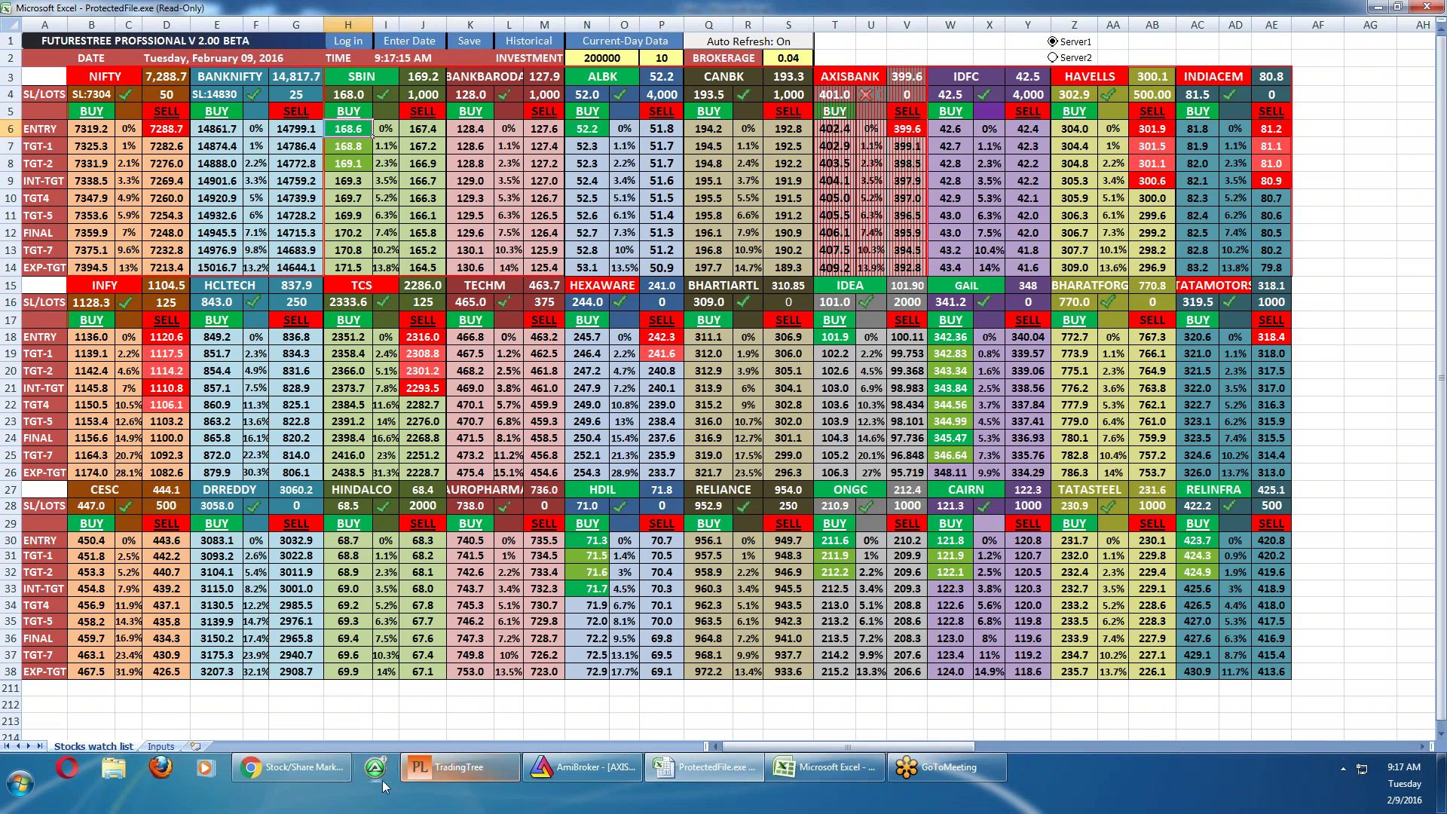
# Switch to AmiBroker and open the SBIN1 5-minute chart from the list of open charts
pyautogui.click(622, 768)
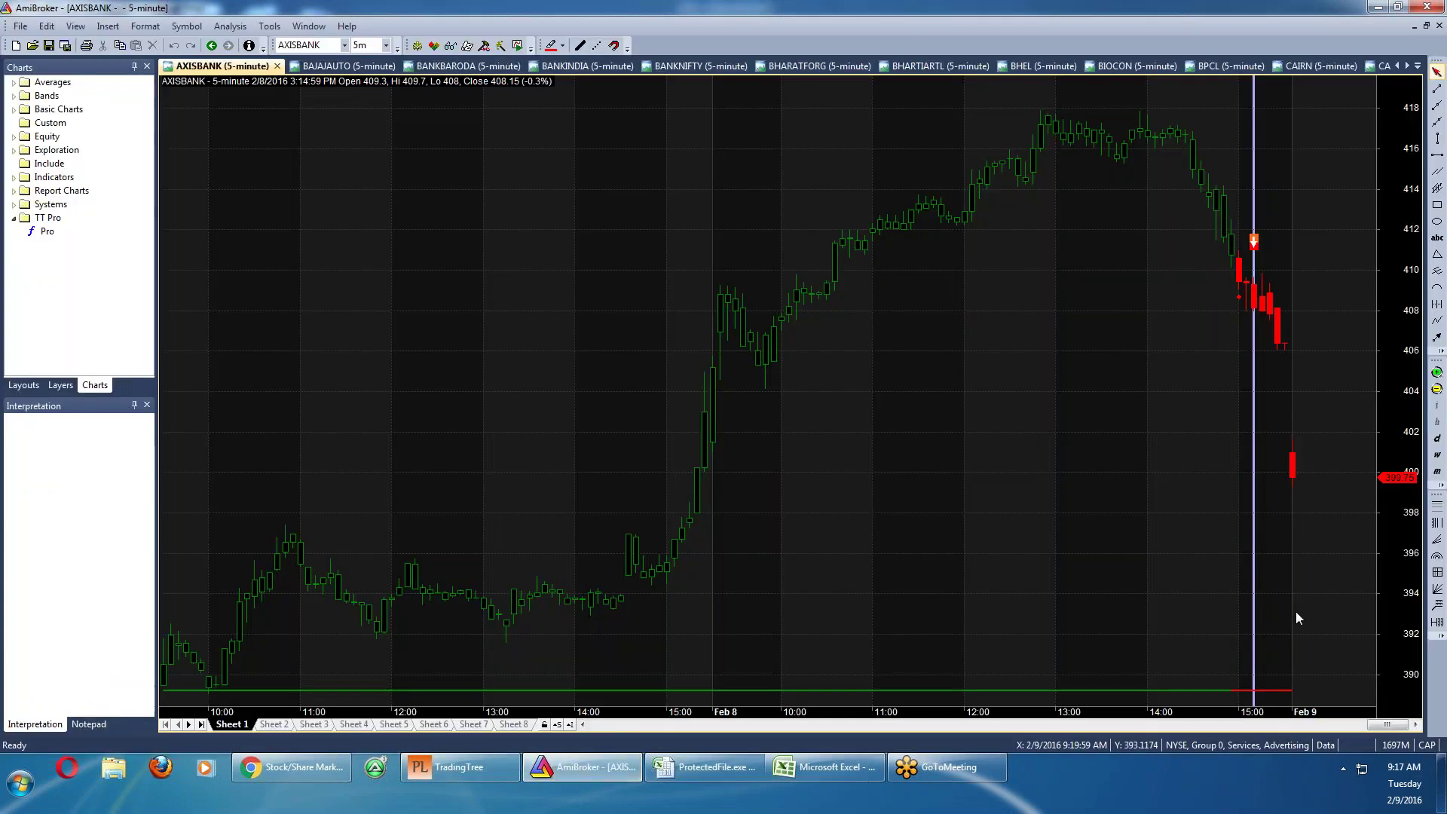
pyautogui.click(1417, 66)
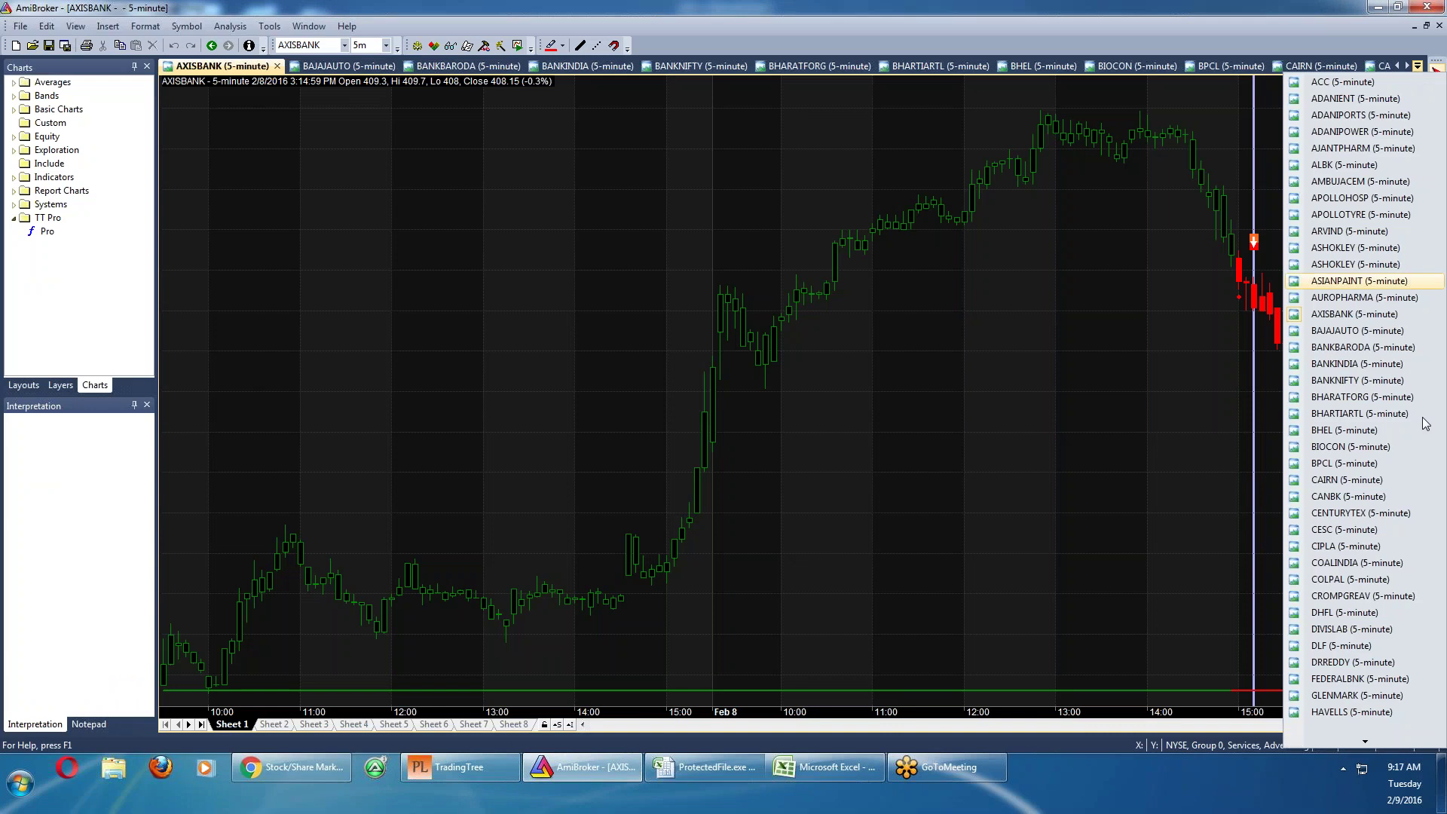
pyautogui.scroll(-5, 1395, 617)
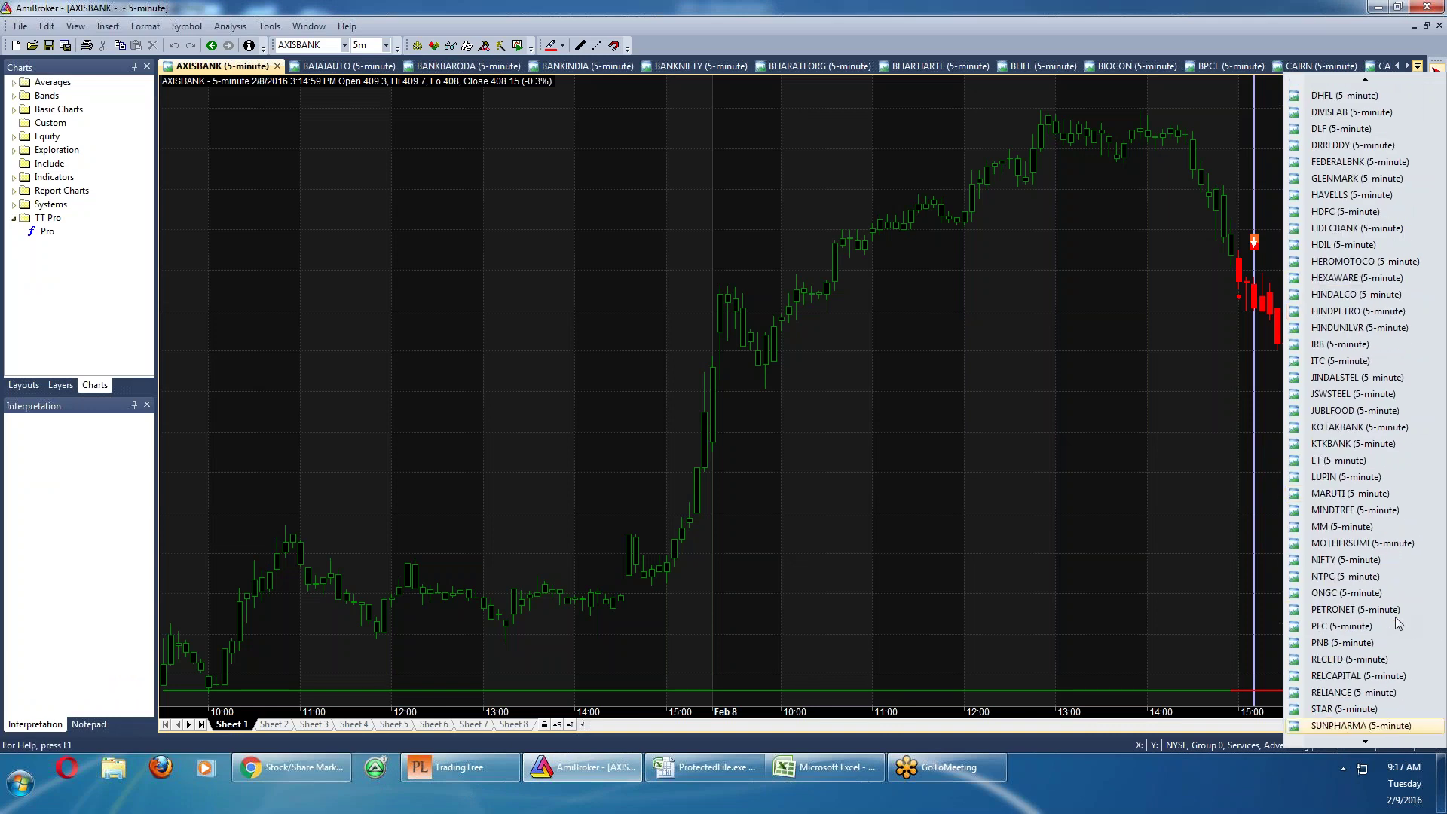
pyautogui.moveTo(1369, 743)
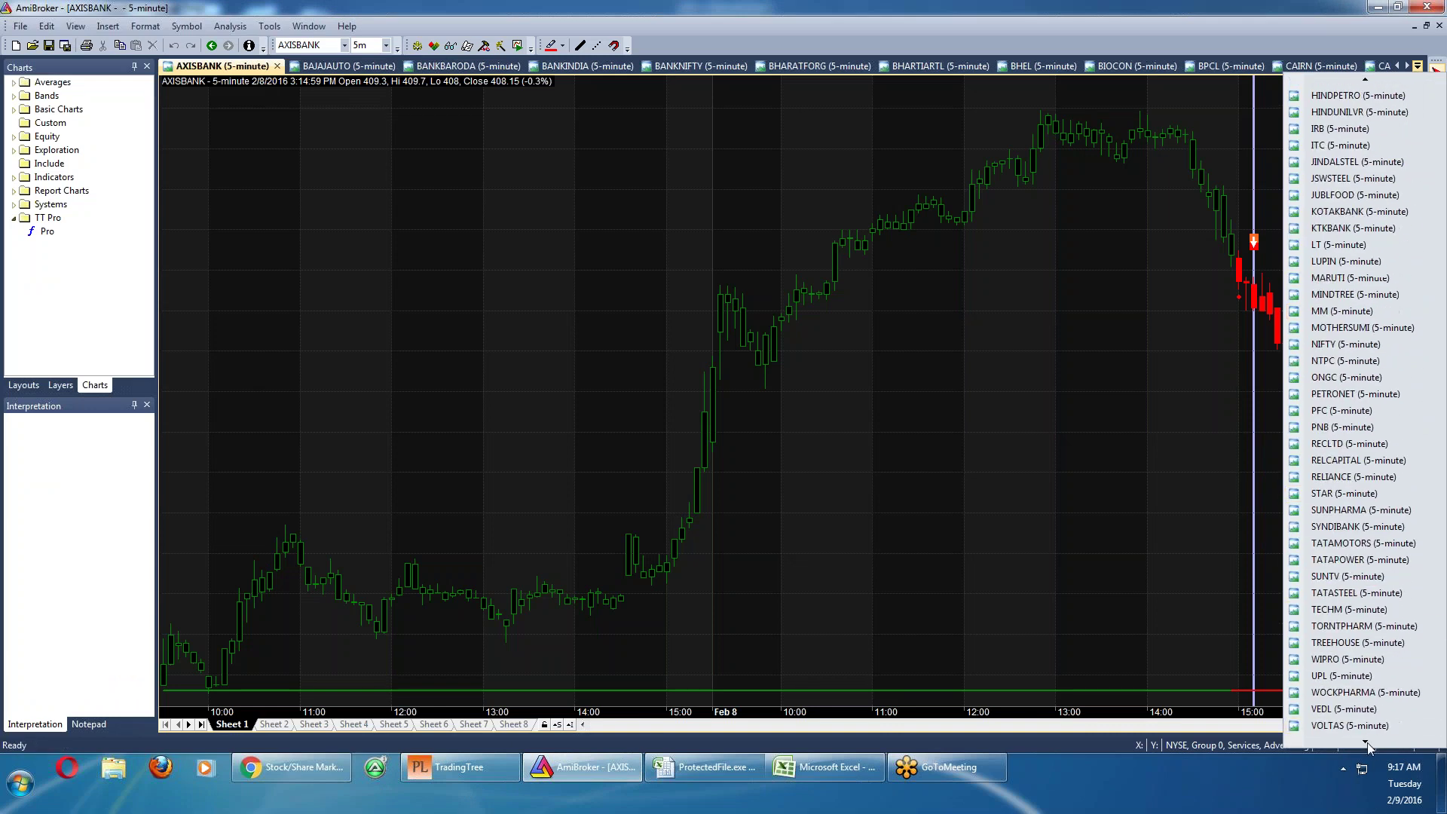
pyautogui.click(1367, 739)
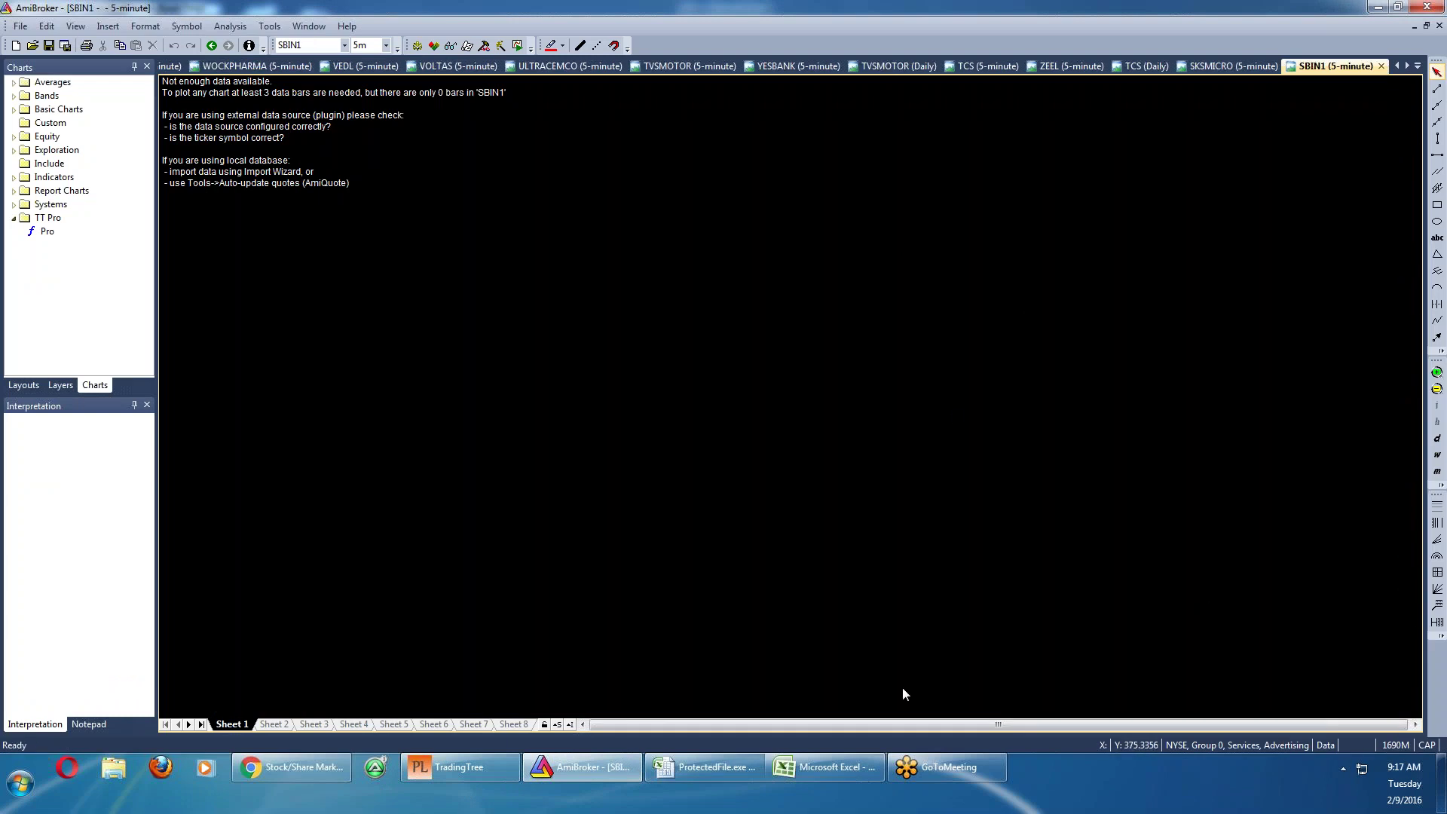
# Look through the symbols beginning with S in TradingTree's price list, and minimize the window
pyautogui.click(460, 776)
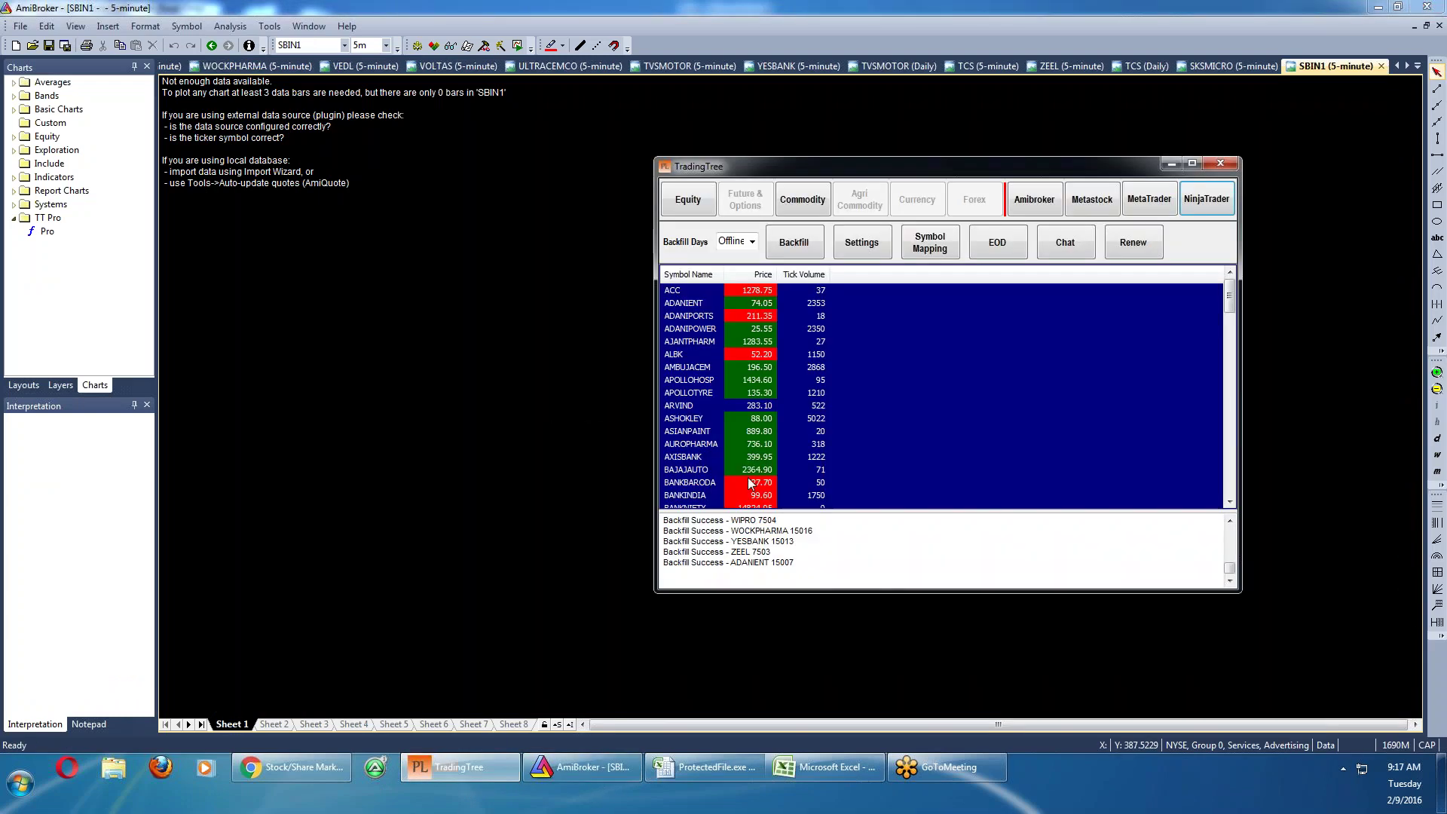
pyautogui.click(750, 483)
pyautogui.press('s')
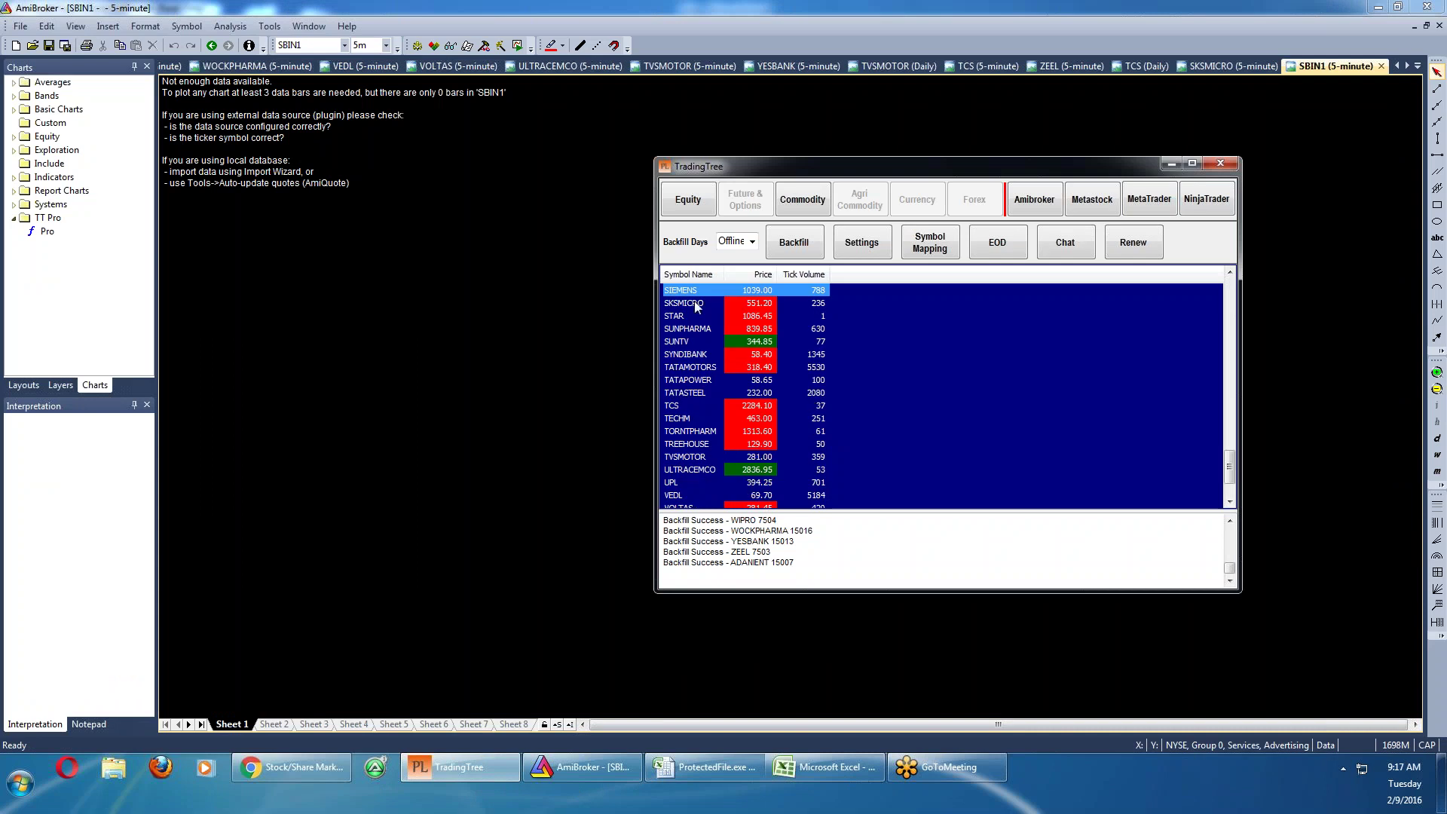
pyautogui.click(721, 392)
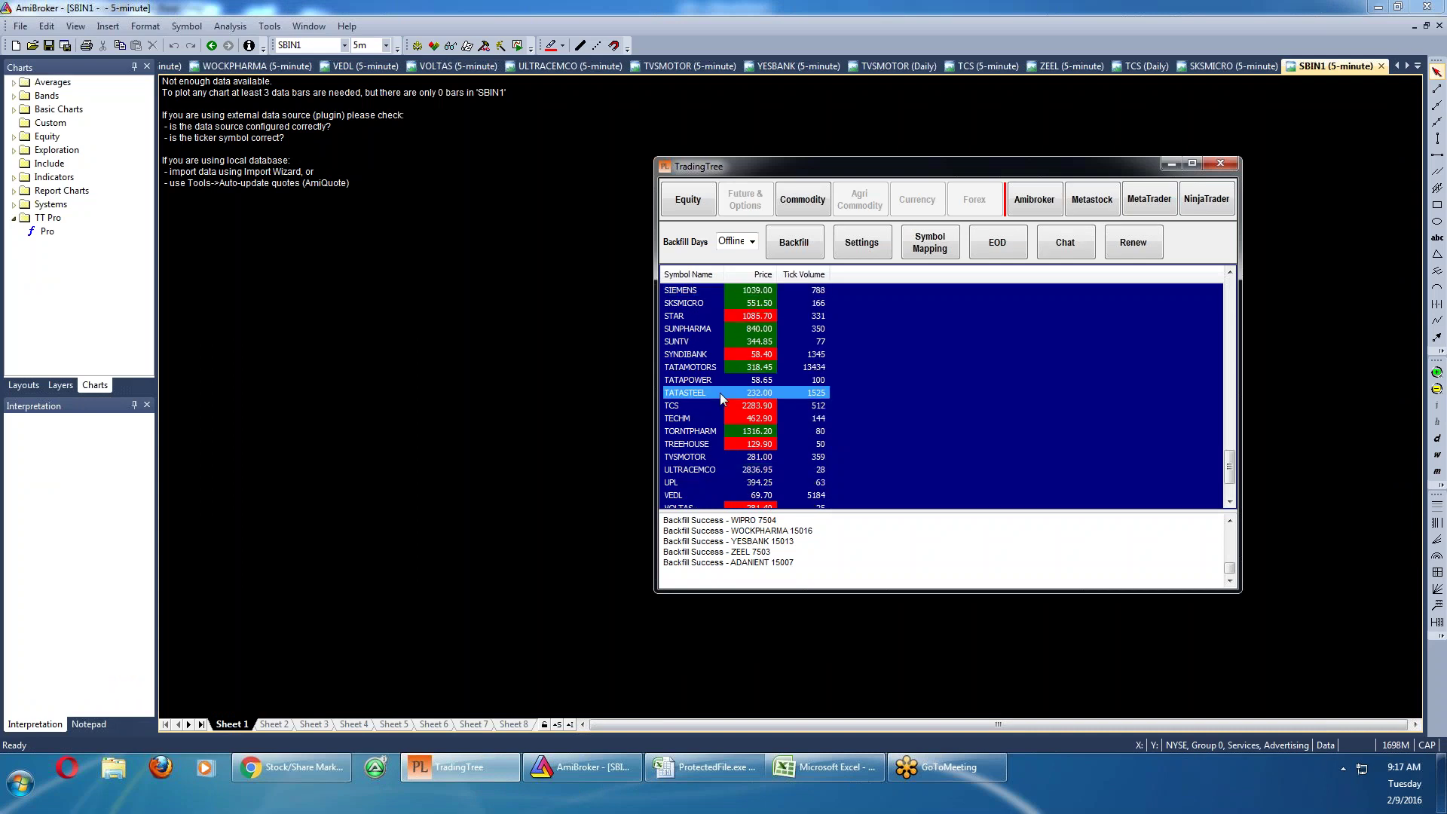
pyautogui.scroll(2, 720, 392)
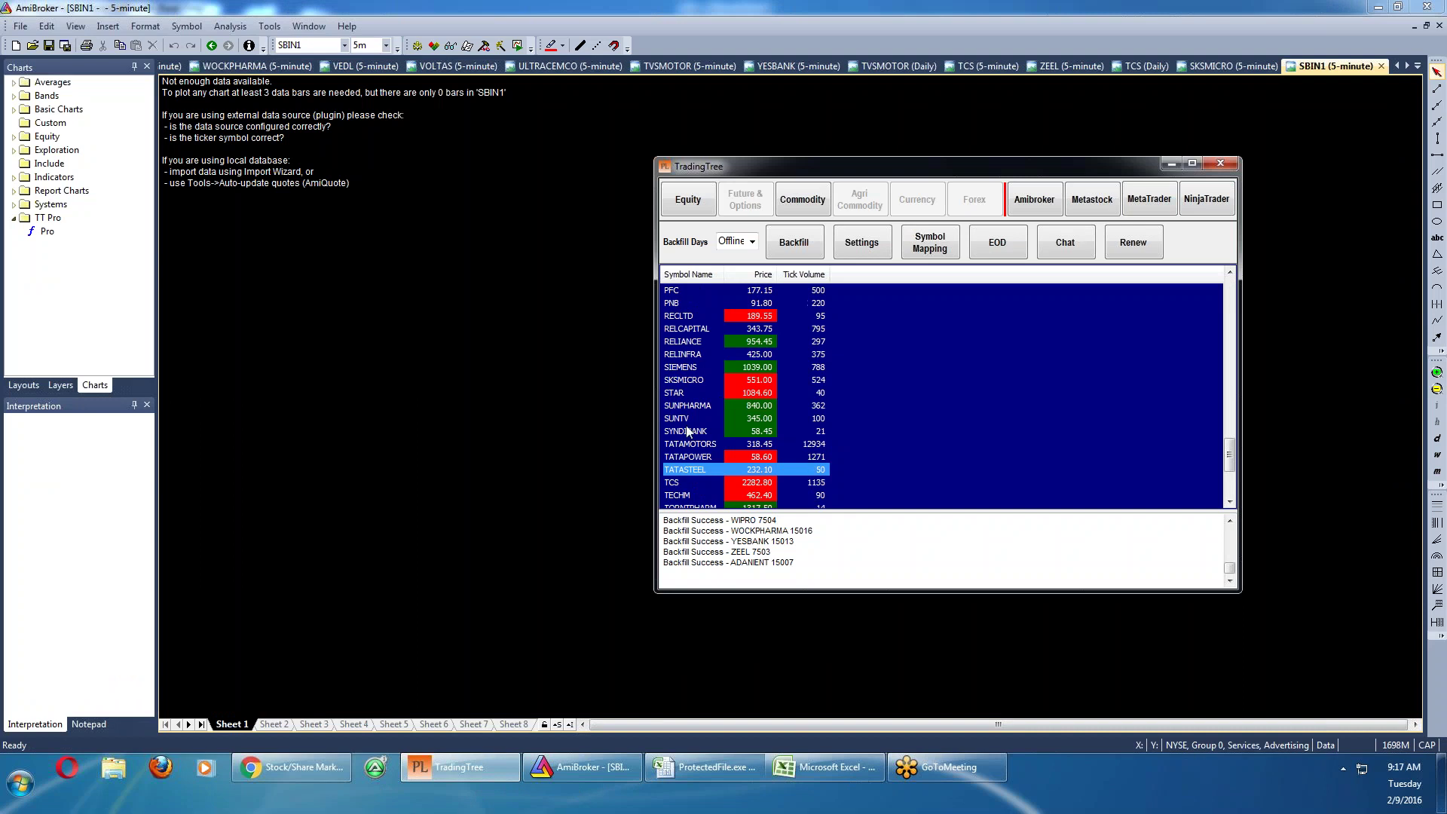
pyautogui.click(1171, 162)
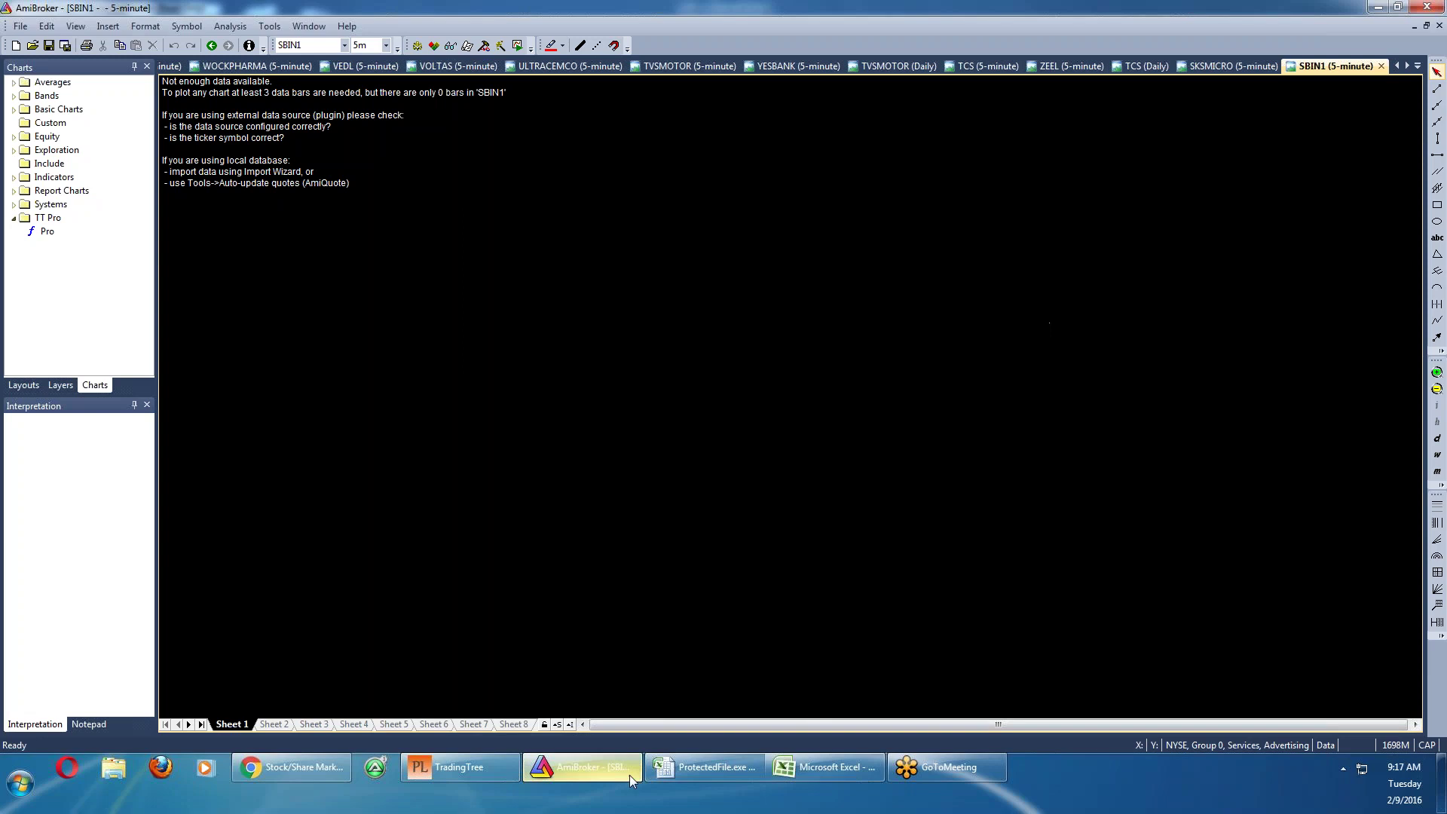
# Revisit the Excel watch list, switch to AmiBroker's ALBK 5-minute chart and select the 2/8/2016 1:34:59 PM candle
pyautogui.click(825, 776)
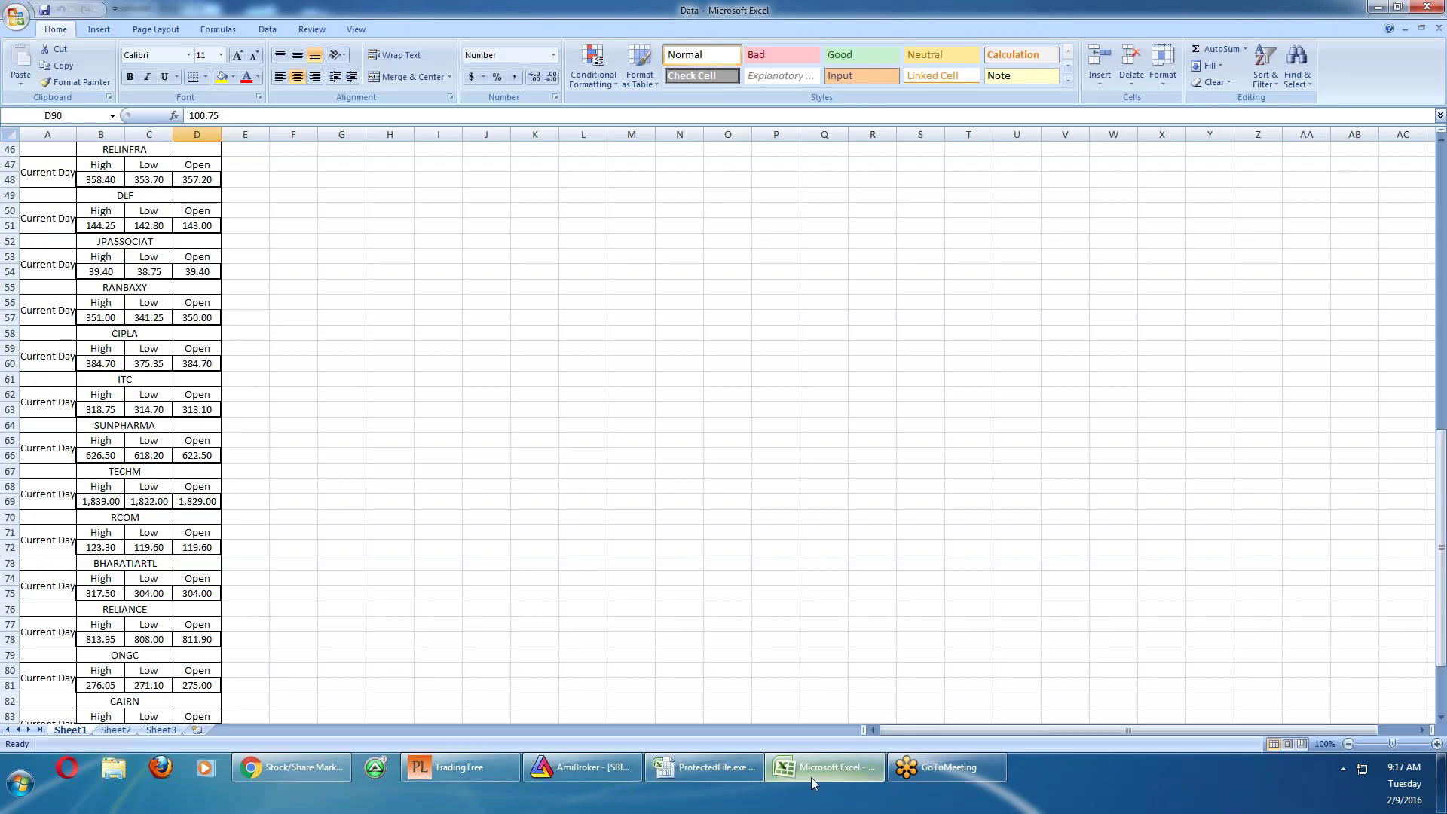
pyautogui.click(705, 767)
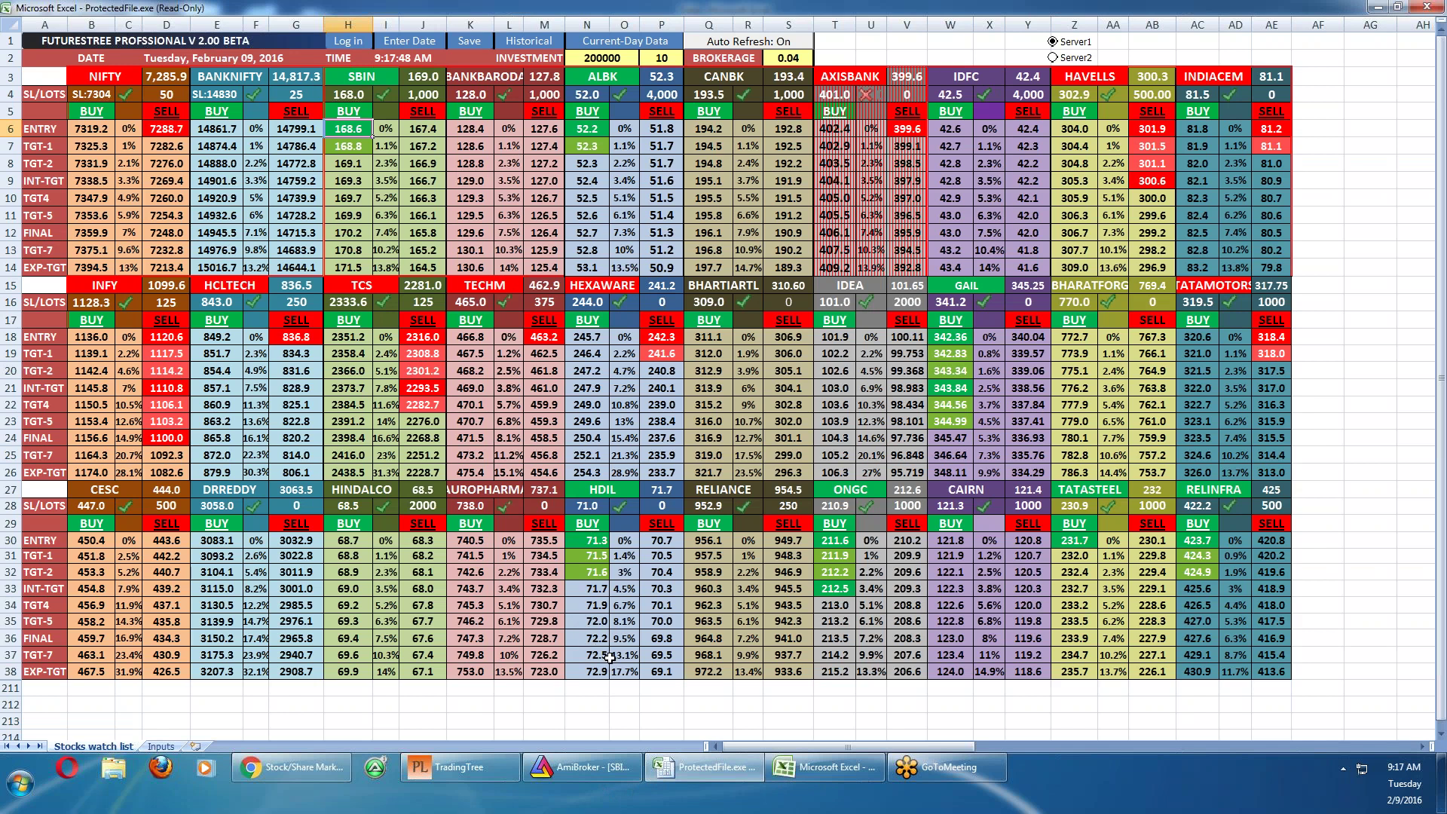
pyautogui.click(555, 776)
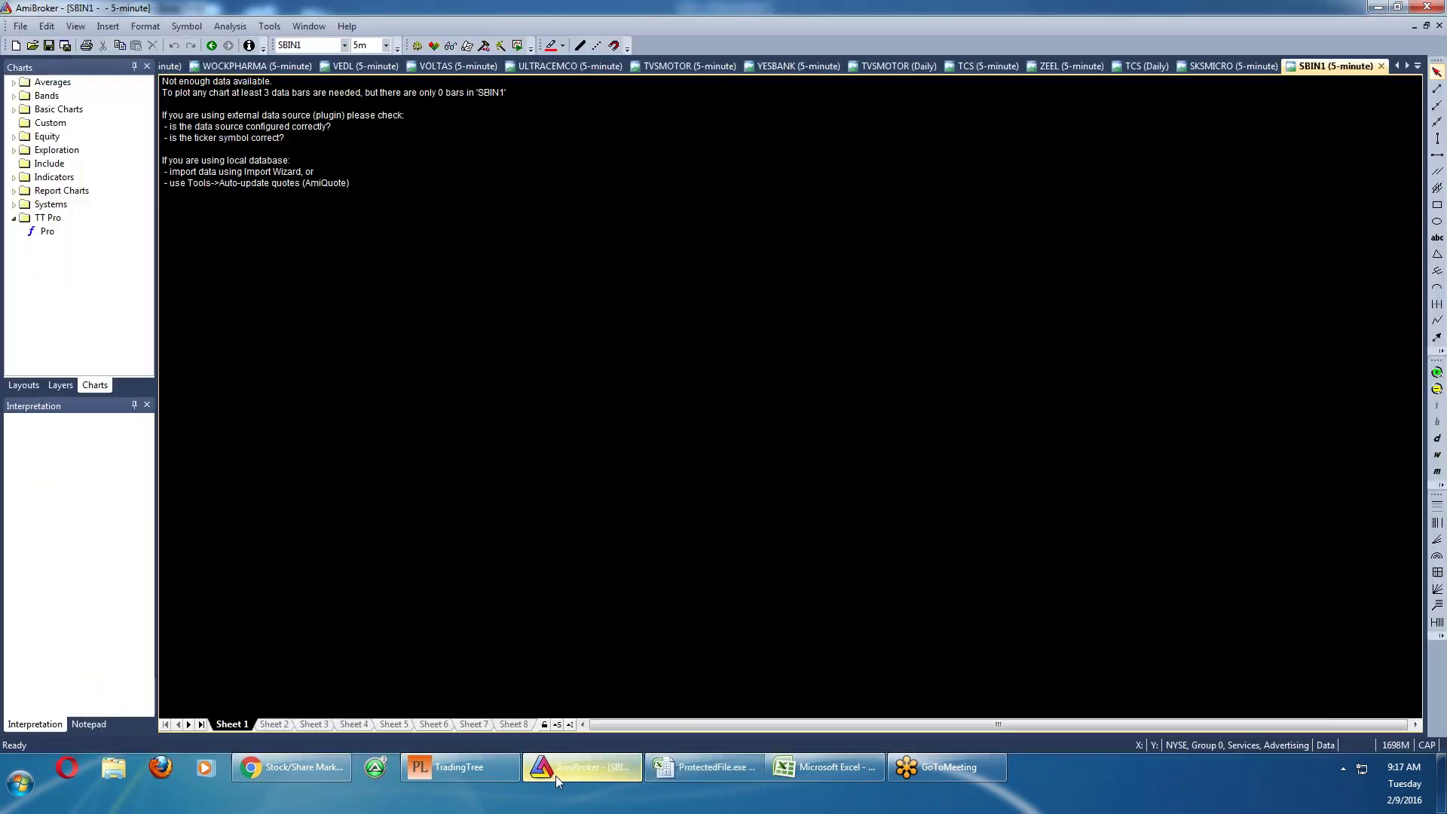
pyautogui.click(1418, 66)
pyautogui.click(1359, 165)
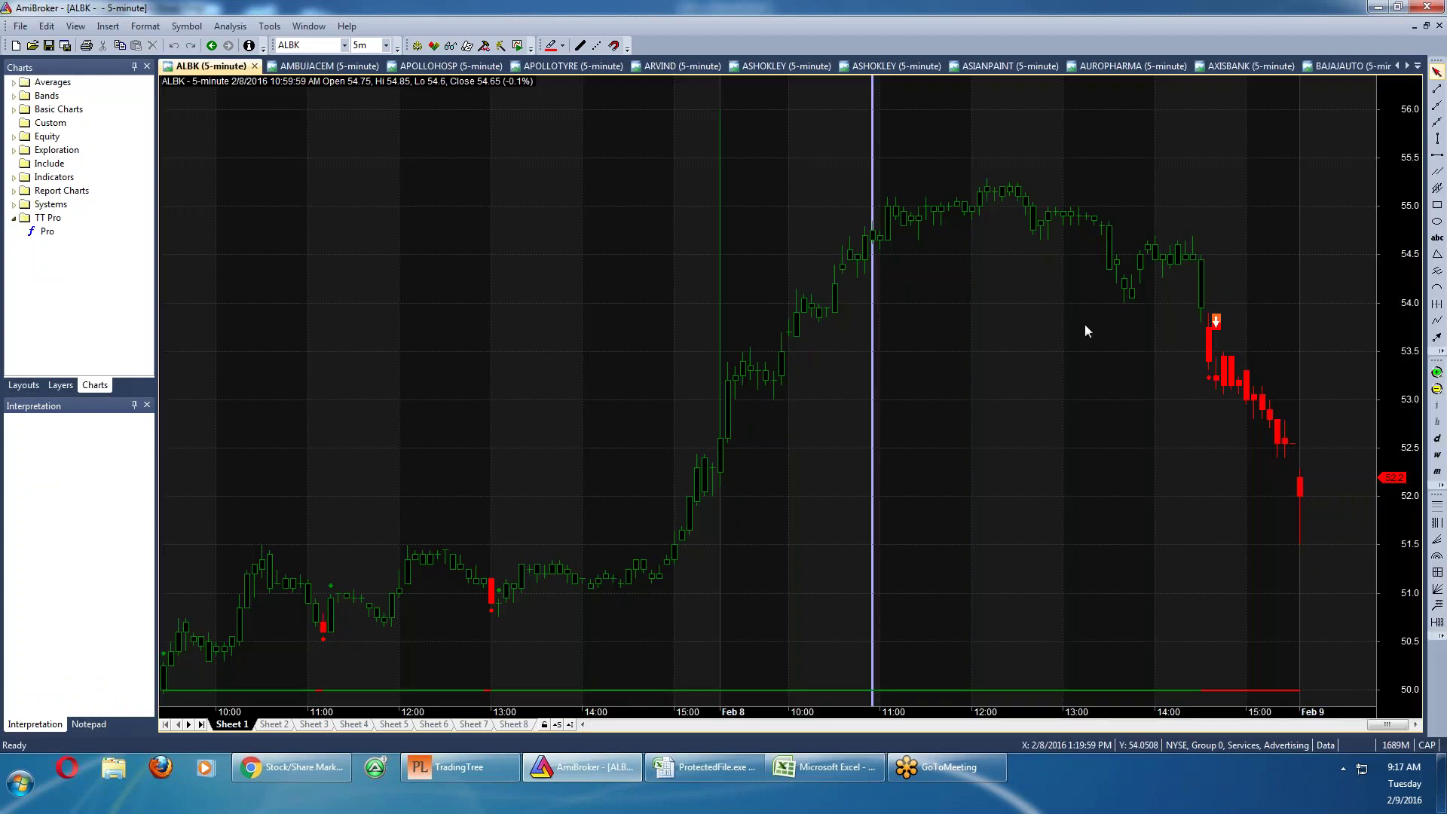
pyautogui.click(1097, 399)
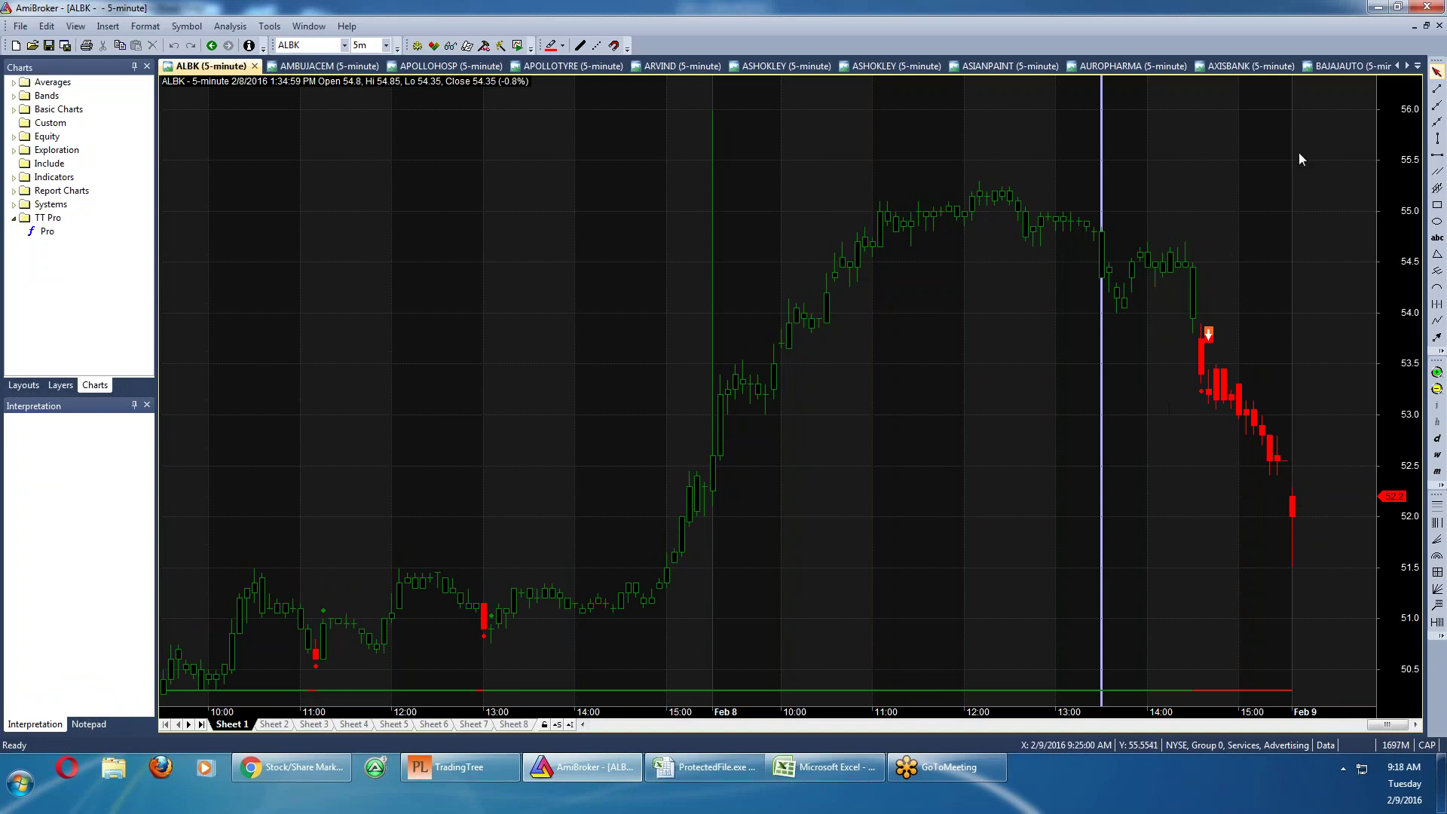
# Check the Excel watch list, and return to AmiBroker to open the TECHM 5-minute chart
pyautogui.click(1378, 6)
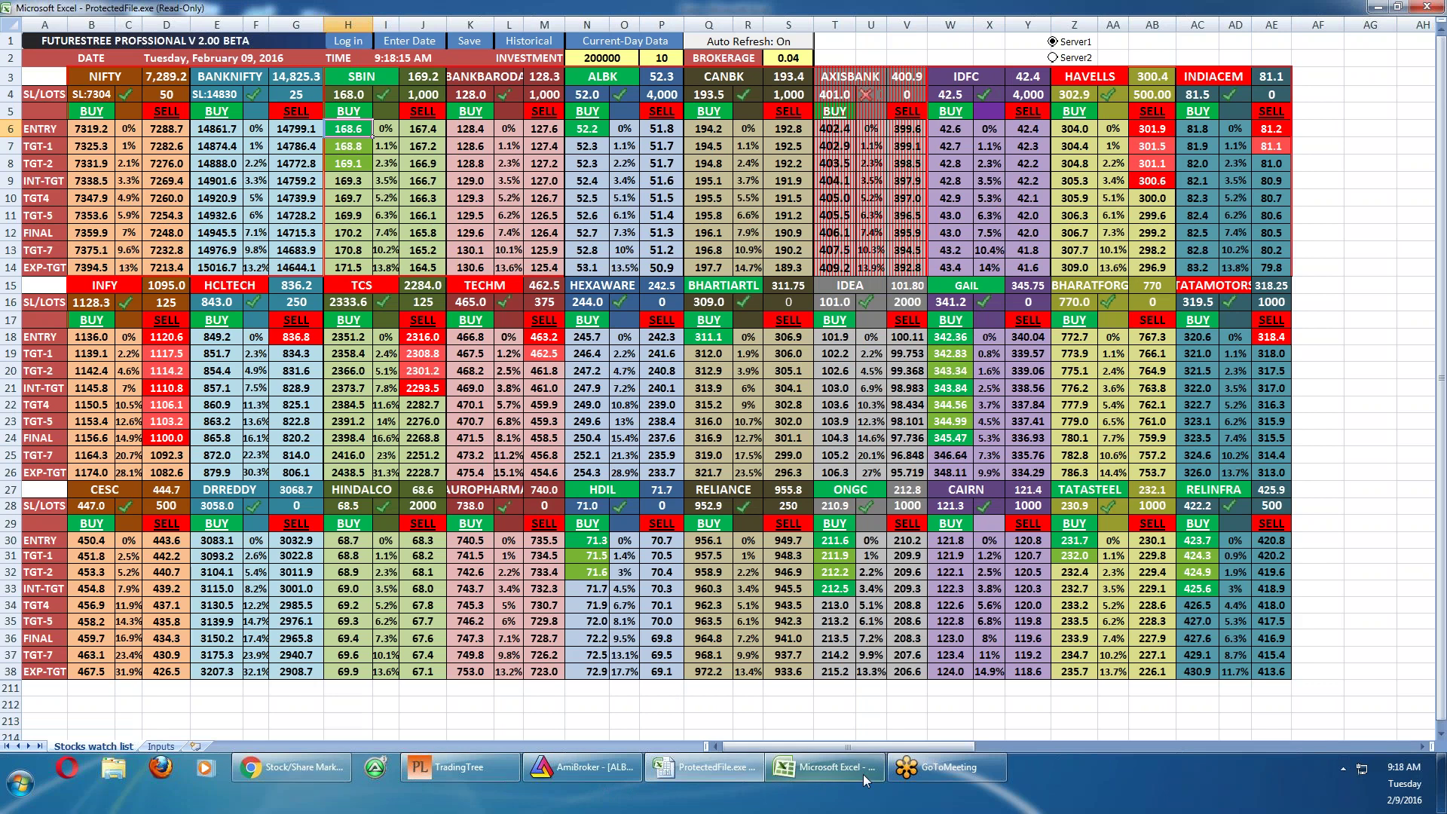
pyautogui.click(604, 770)
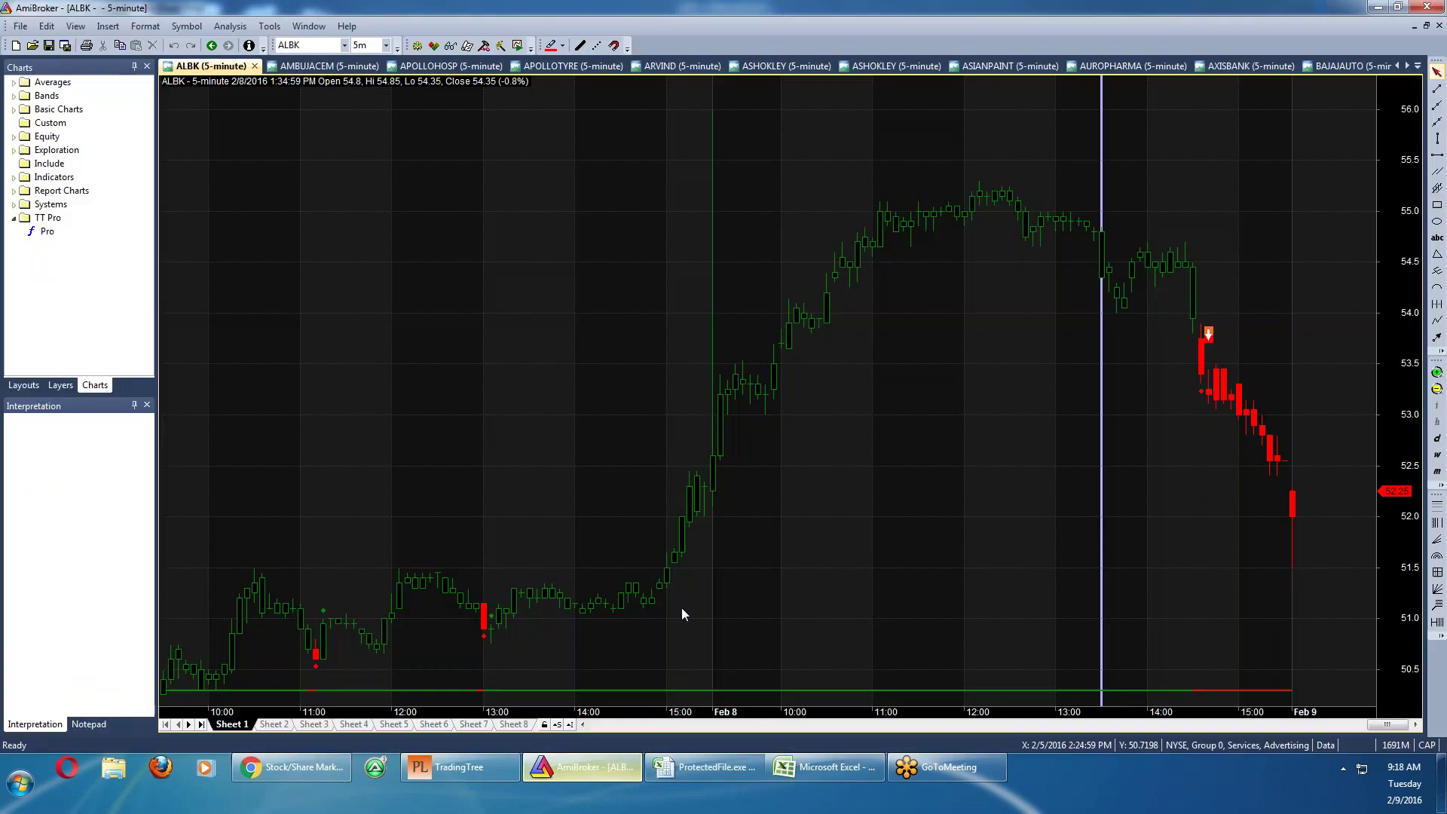
pyautogui.click(1418, 66)
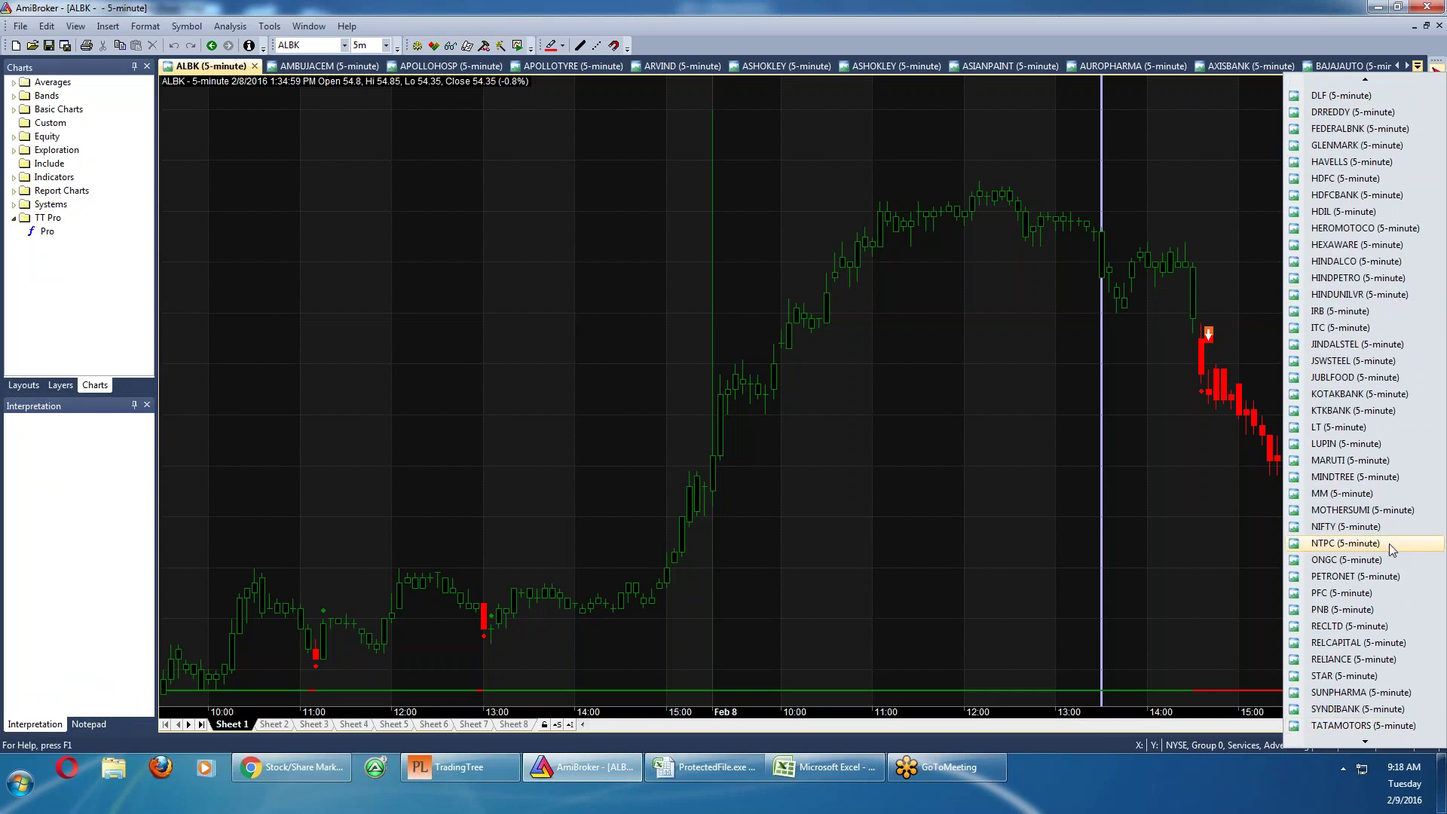
pyautogui.moveTo(1365, 742)
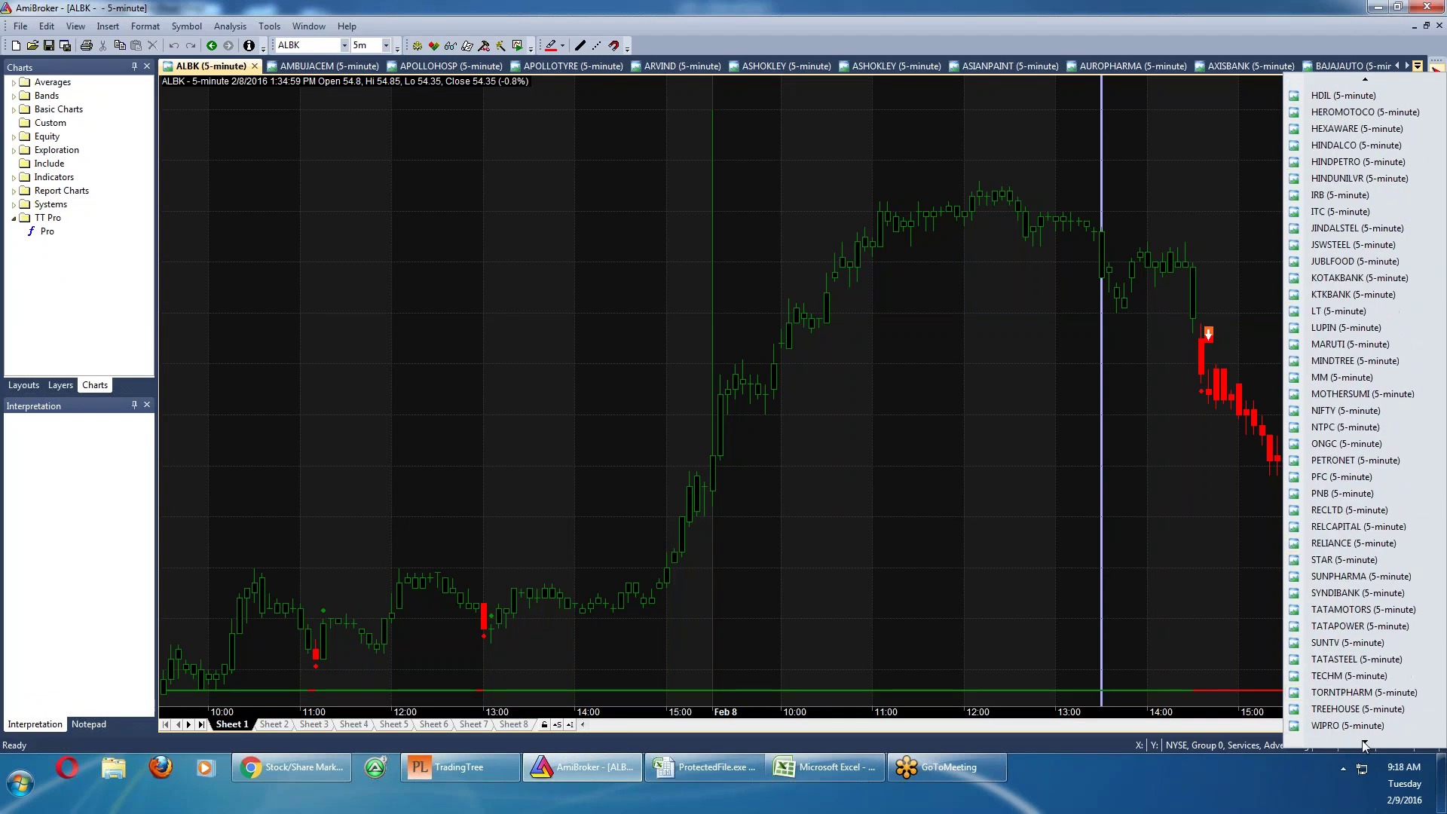
pyautogui.click(1350, 627)
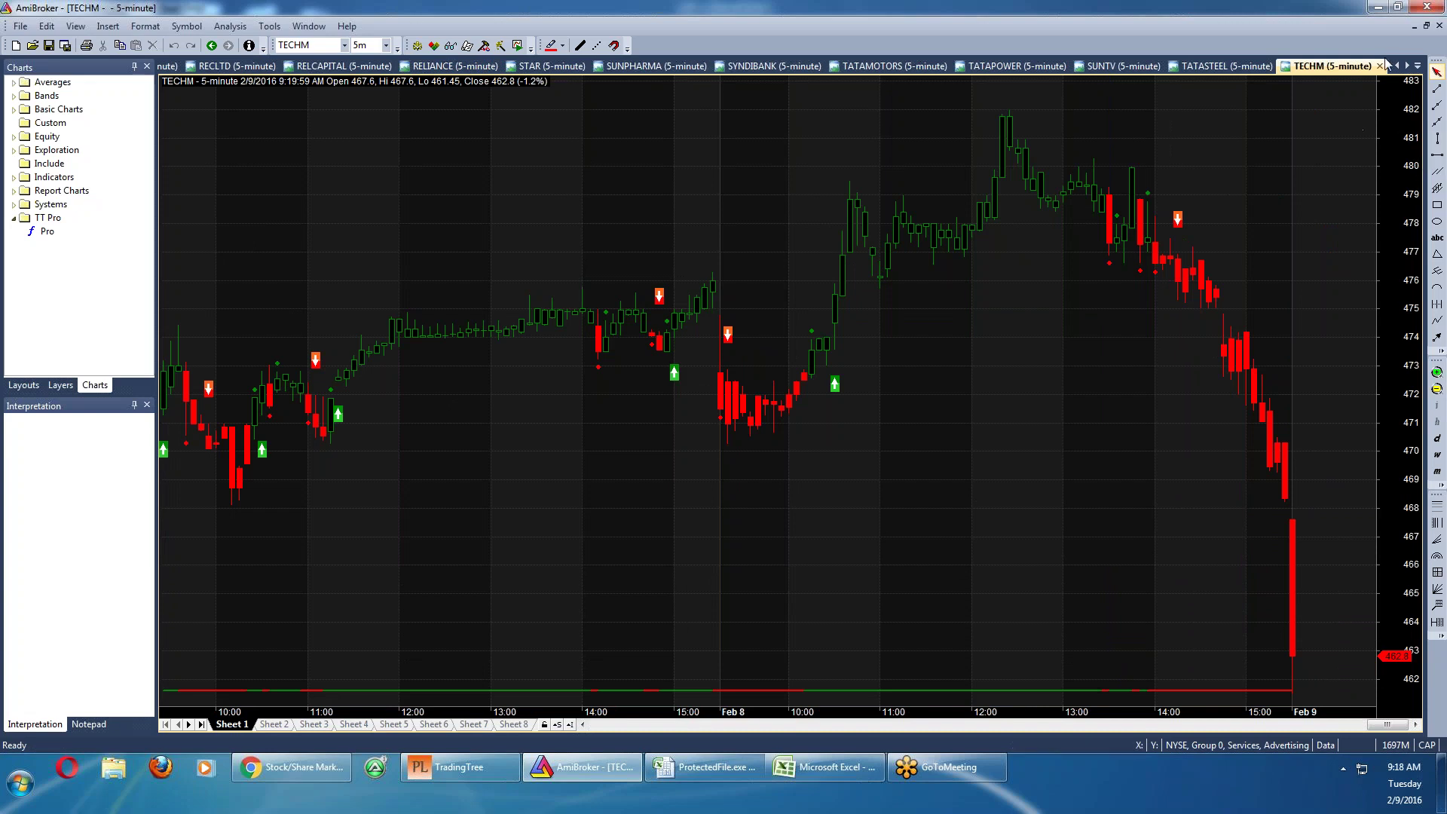
# Open the HEXAWARE 5-minute chart and select its 2/8/2016 2:39:59 PM candle
pyautogui.click(1417, 66)
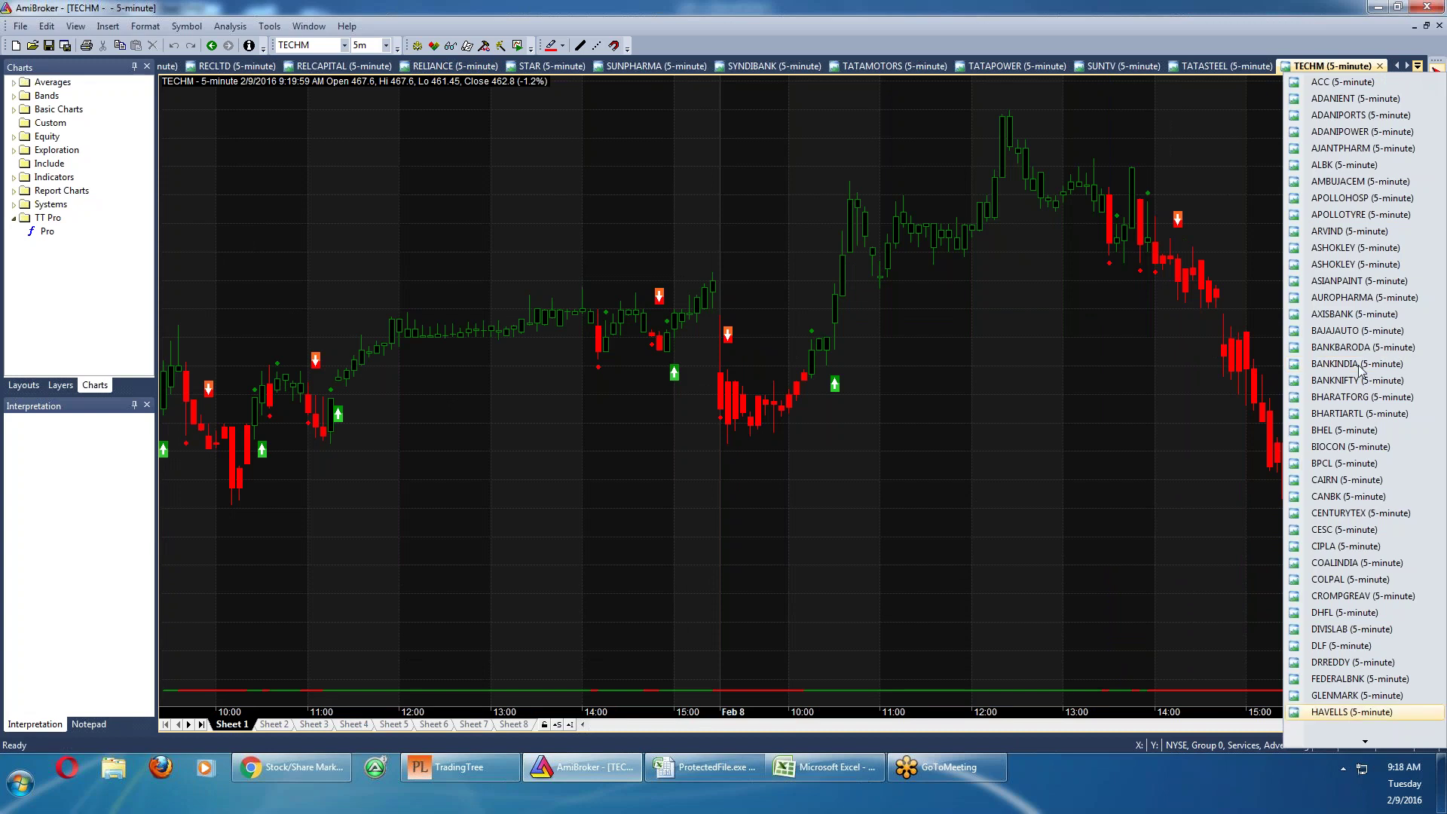
pyautogui.scroll(-3, 1417, 660)
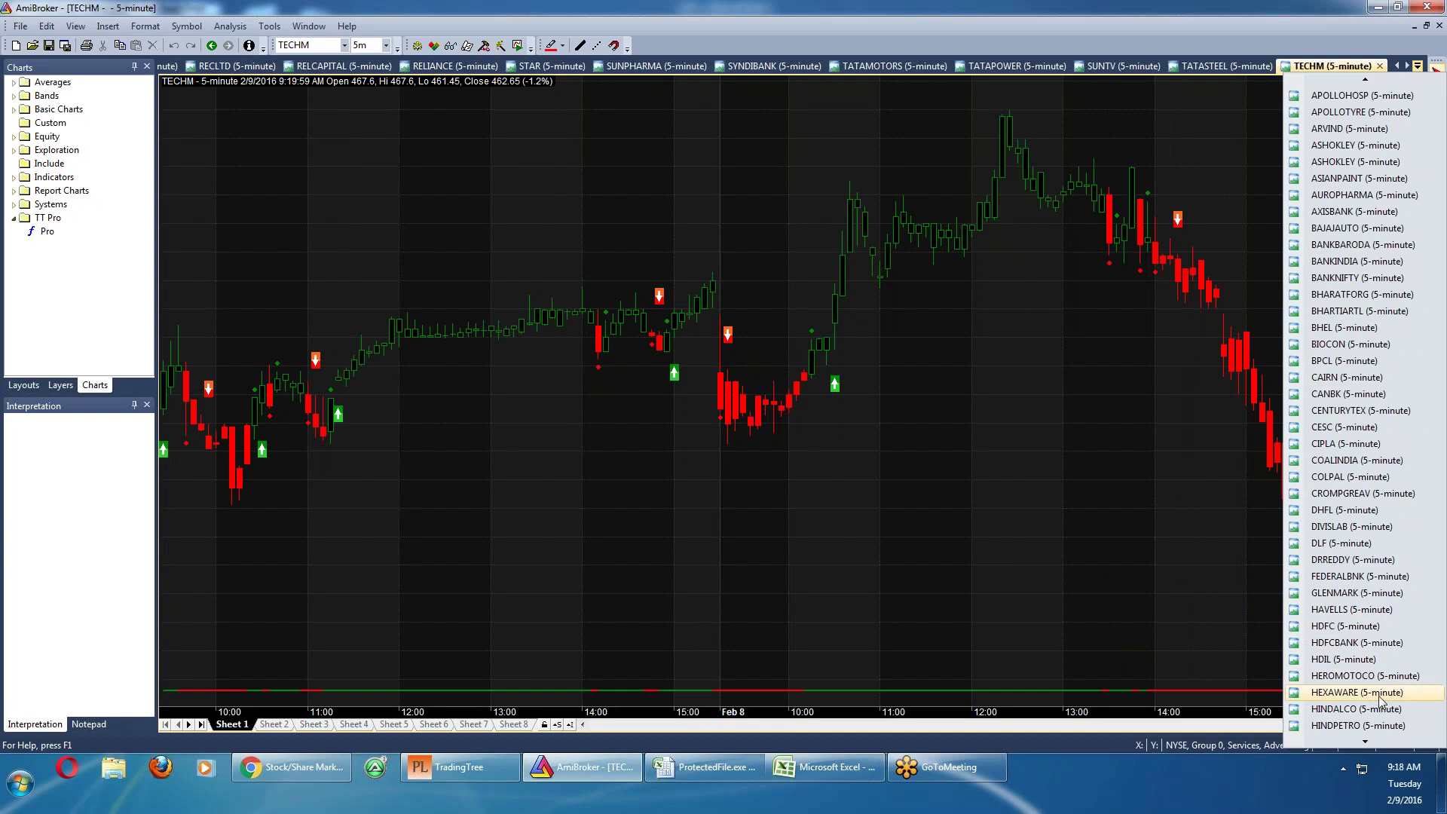
pyautogui.click(1379, 692)
pyautogui.click(1201, 445)
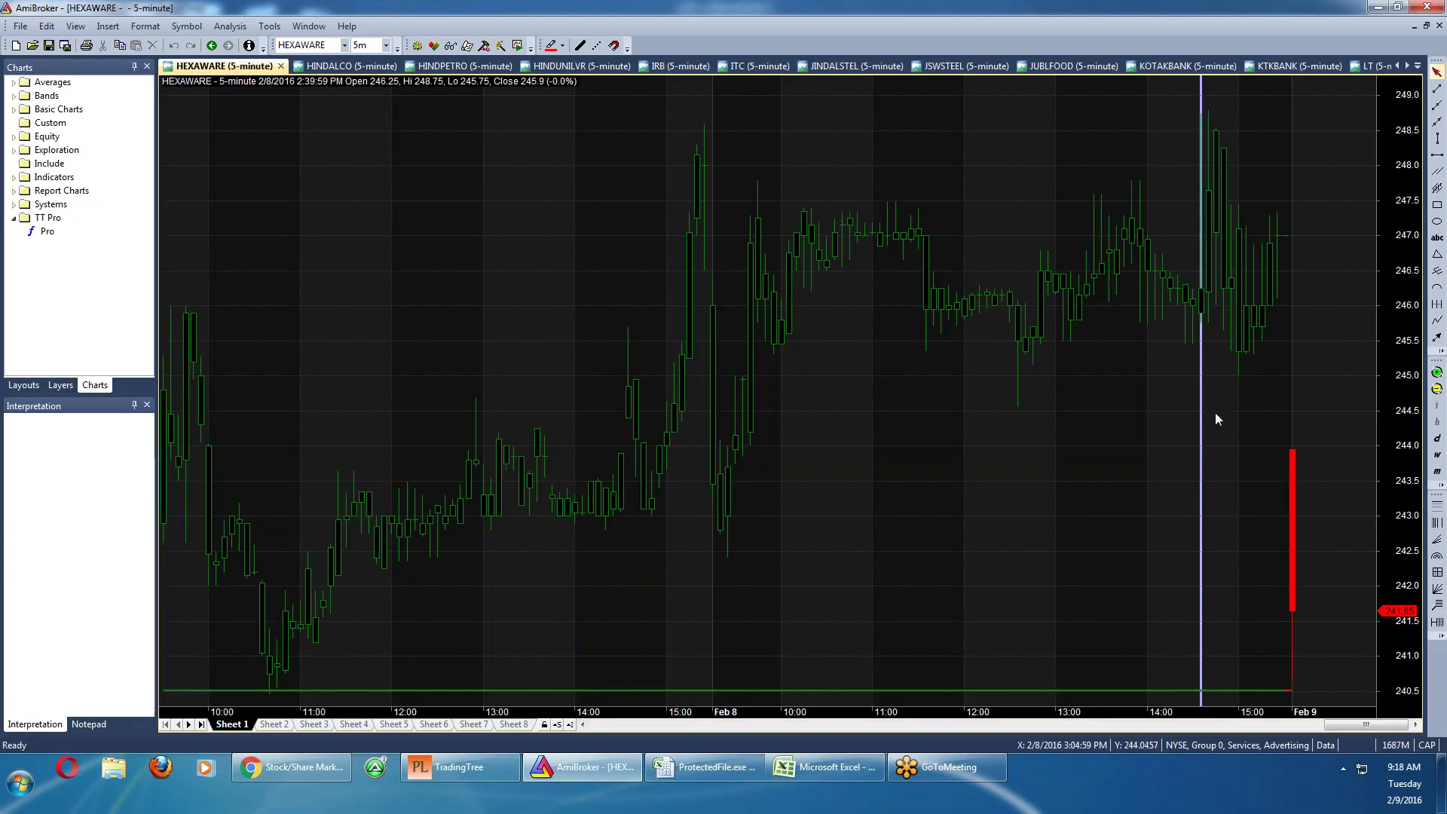
# Revisit the Excel watch list, and switch back to AmiBroker to view the AUROPHARMA 5-minute chart
pyautogui.click(1379, 8)
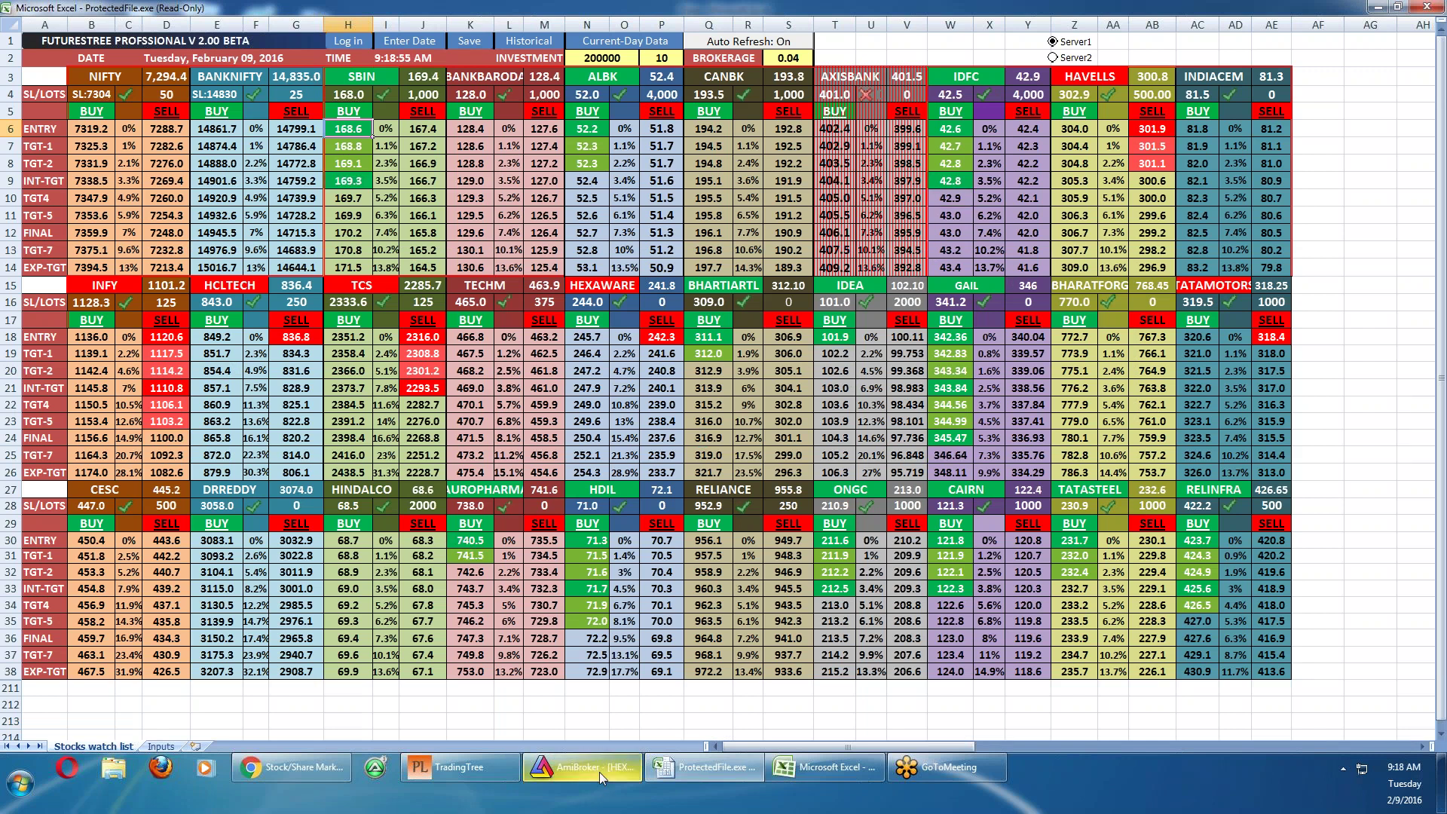
pyautogui.click(599, 772)
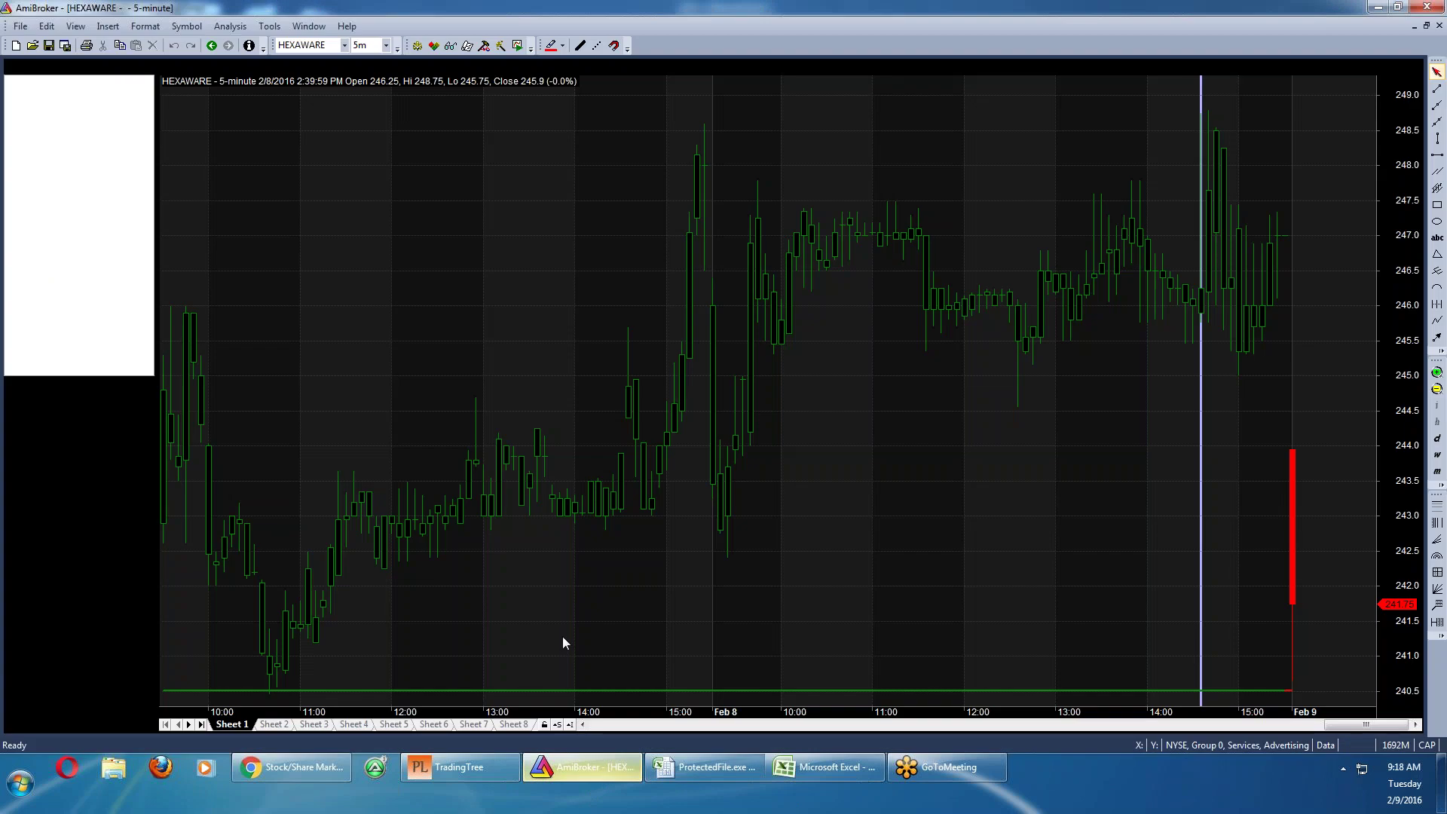
pyautogui.click(1418, 66)
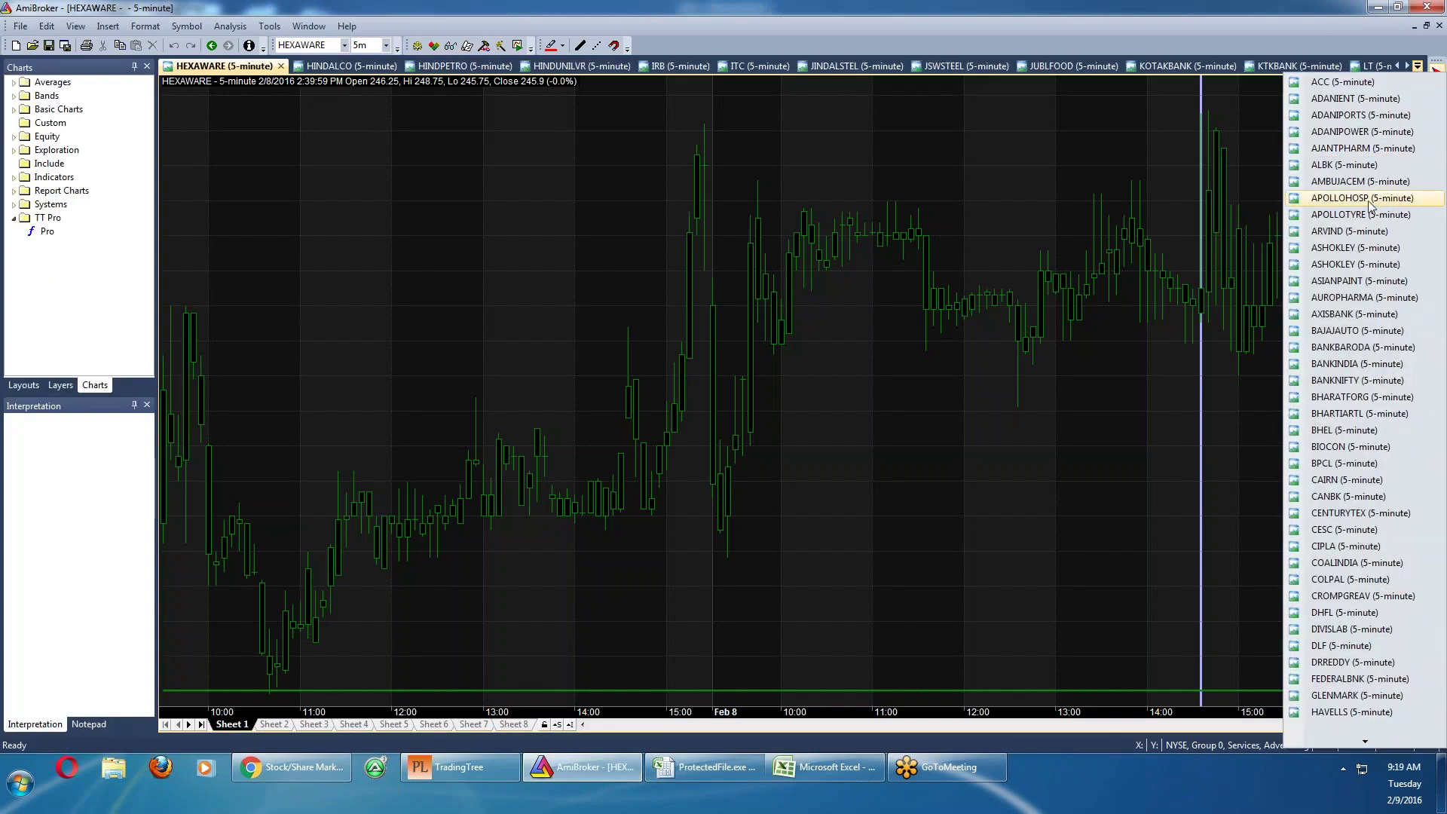
pyautogui.click(1366, 297)
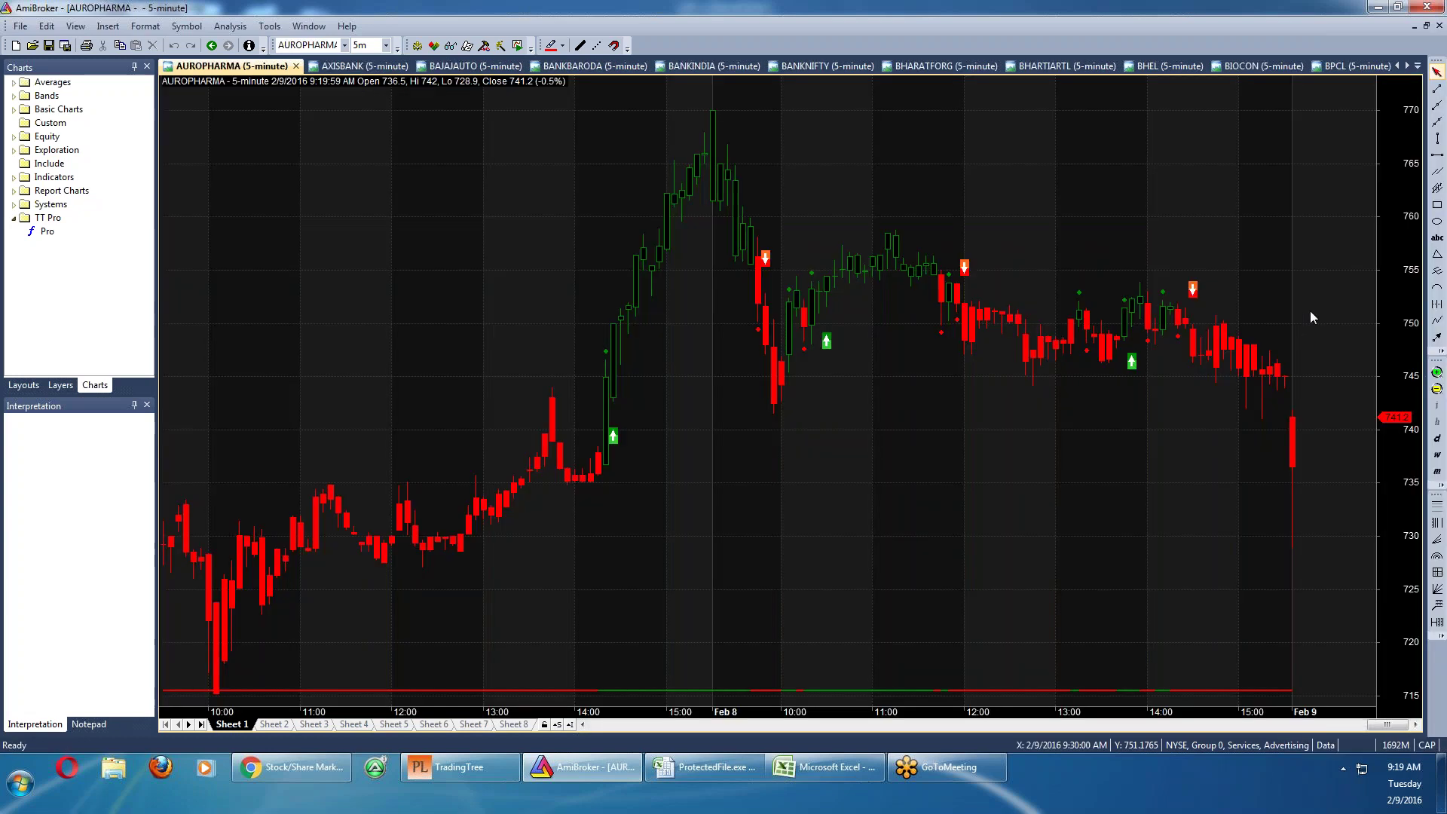
pyautogui.moveTo(1312, 312)
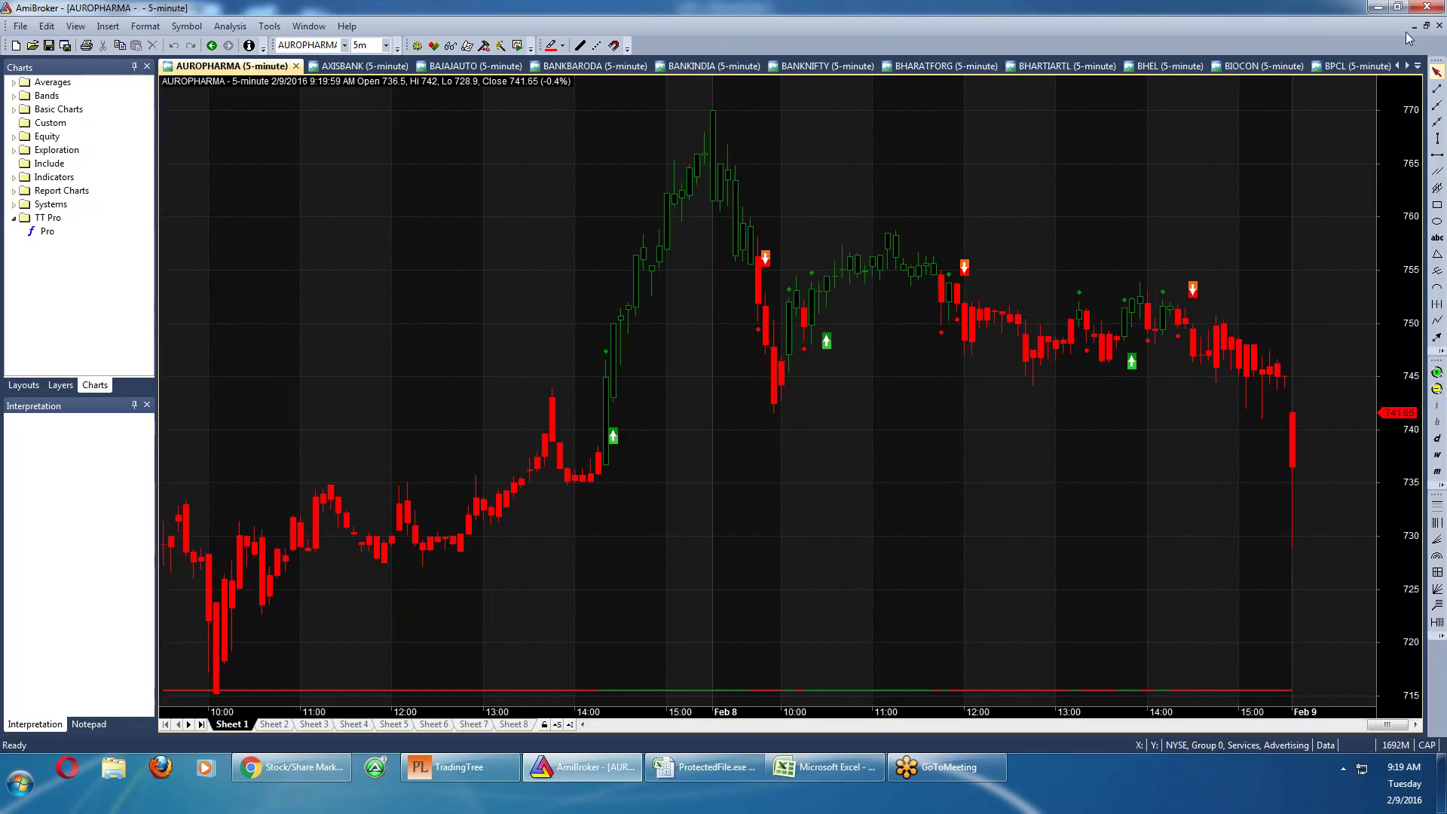
# Minimize AmiBroker, bring up the Excel watch list and select the RELIANCE symbol cell
pyautogui.click(1376, 8)
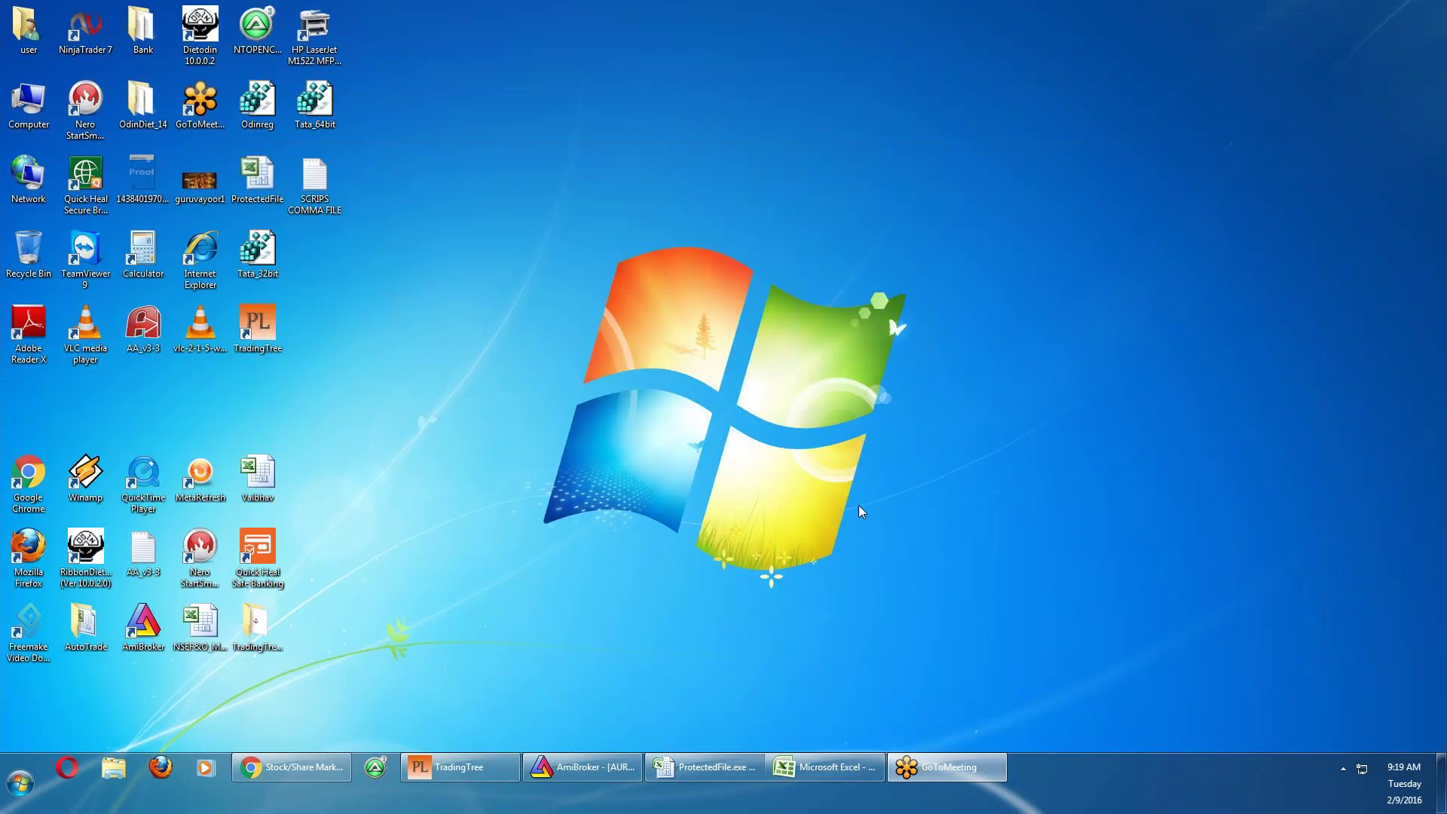
pyautogui.click(798, 772)
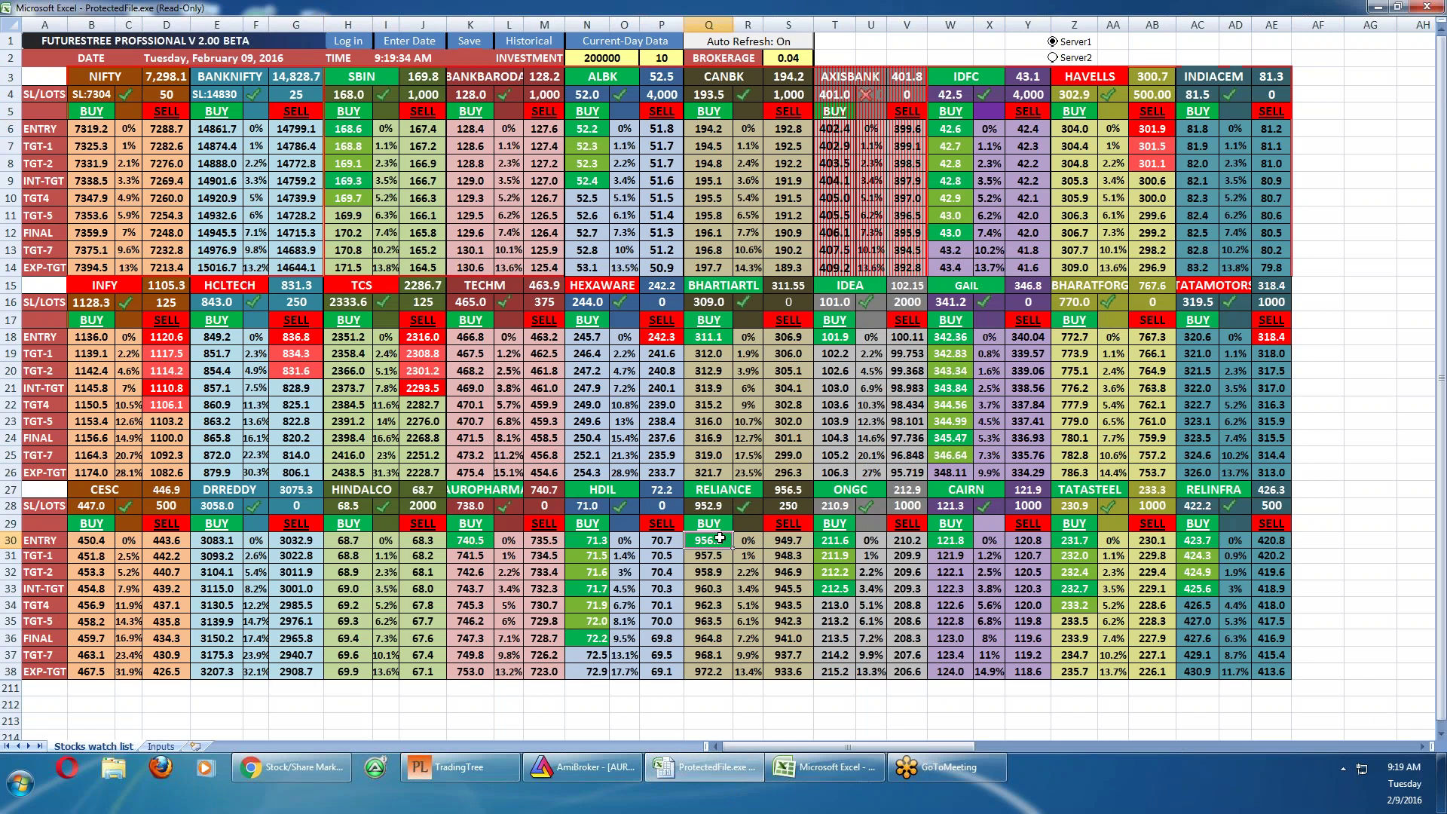
pyautogui.click(737, 495)
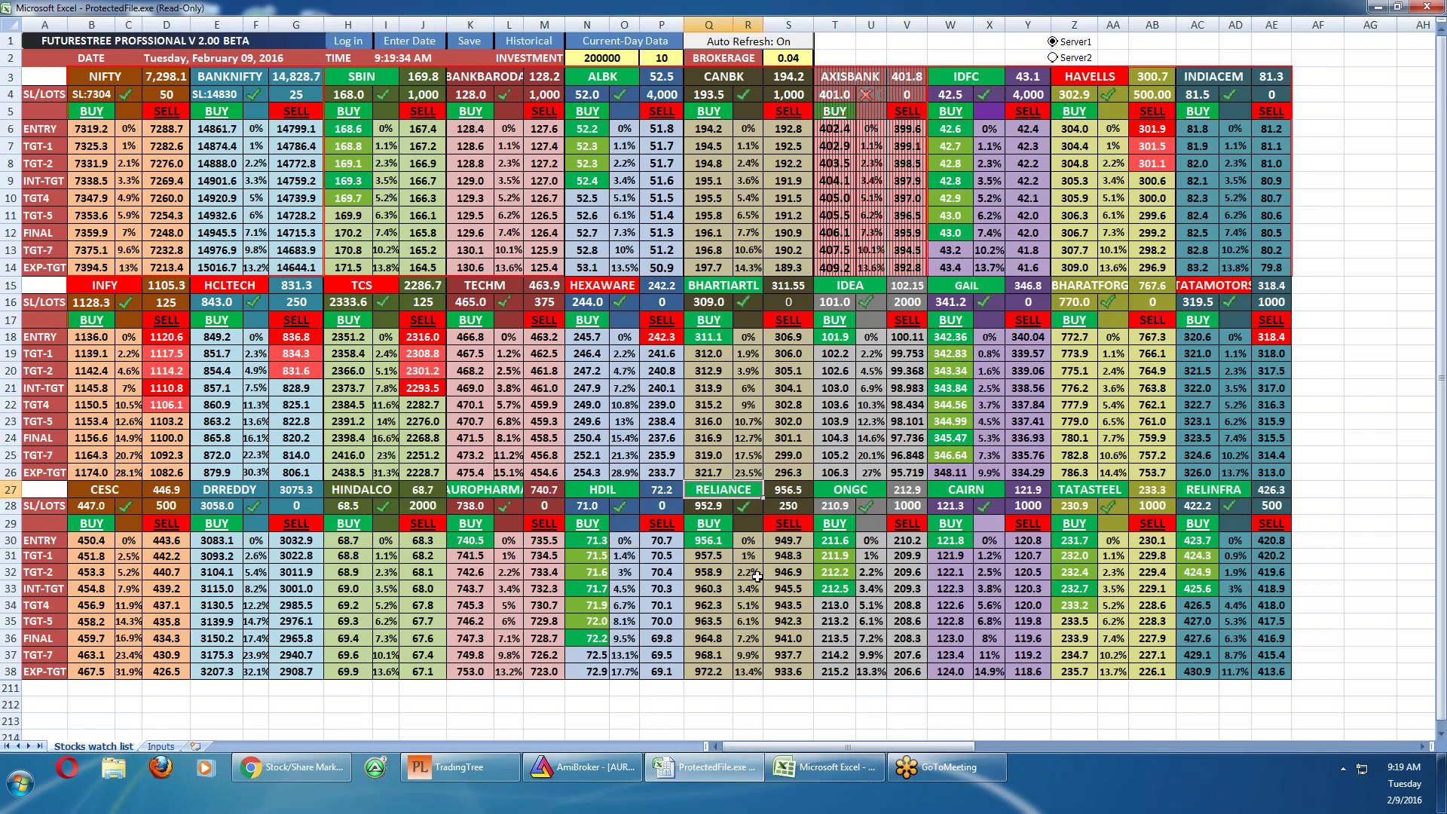
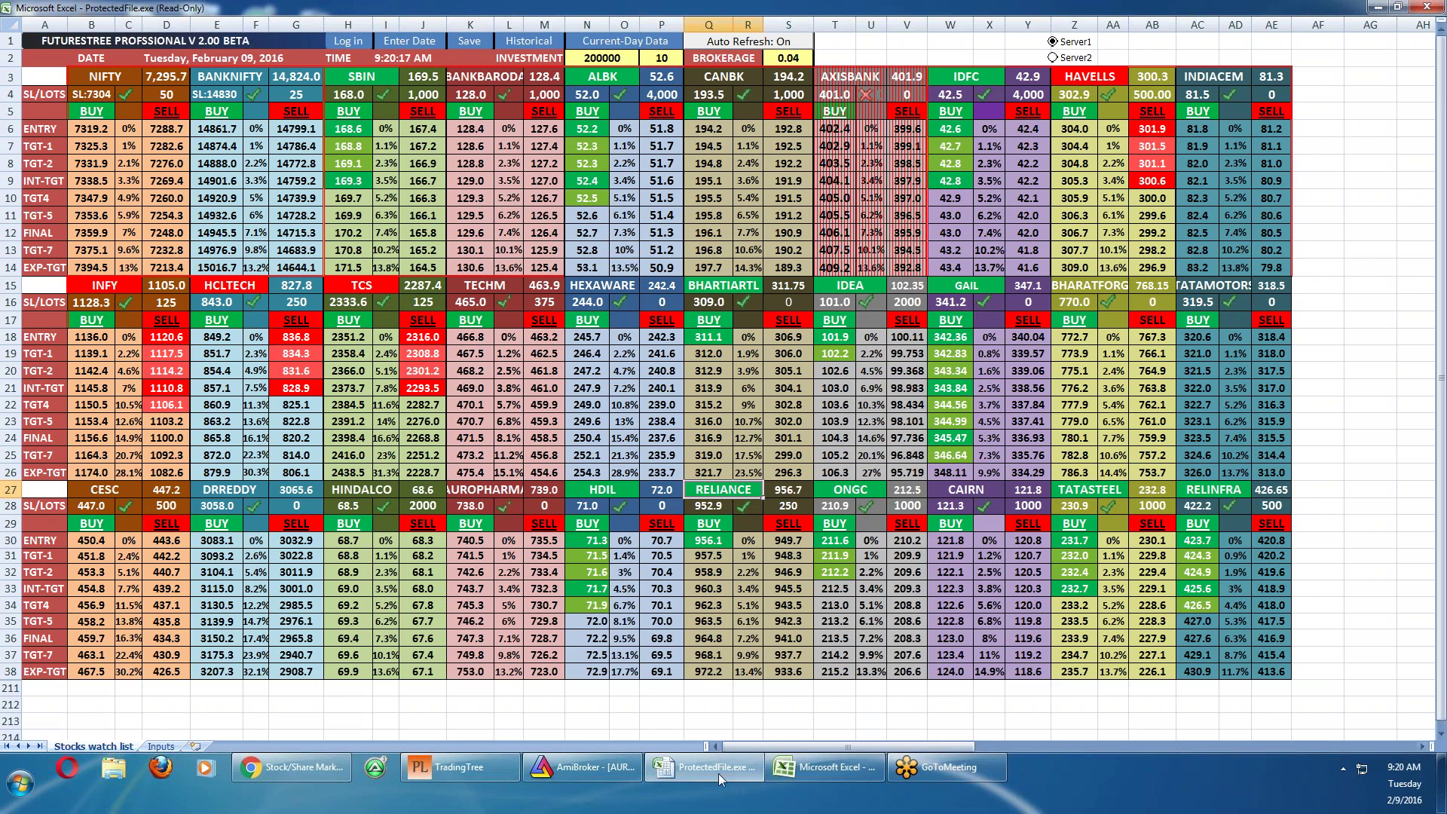
# Switch to AmiBroker, look through the list of open charts and select AUROPHARMA's 2/8/2016 11:49:59 AM candle
pyautogui.click(594, 771)
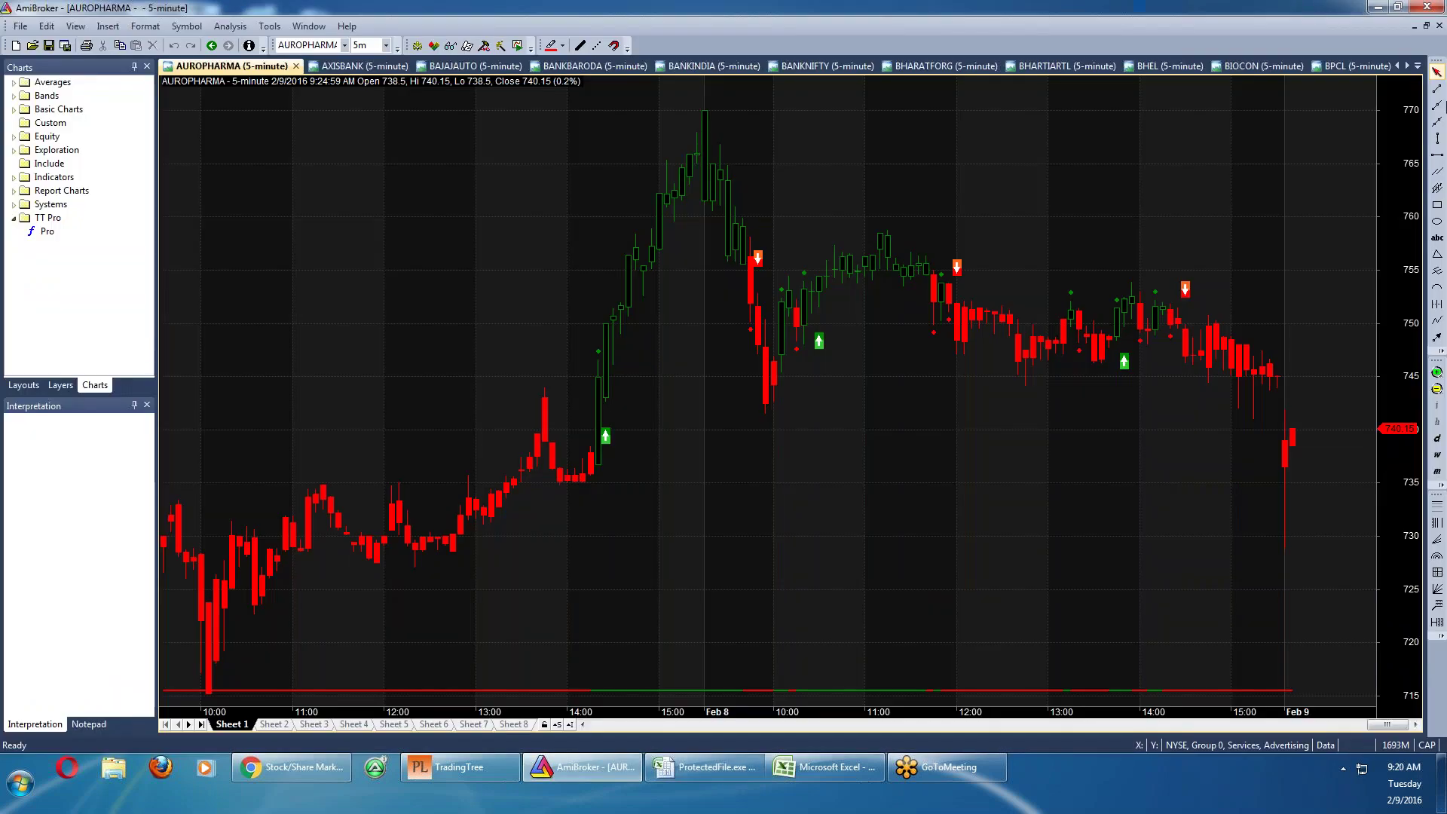
pyautogui.click(1418, 66)
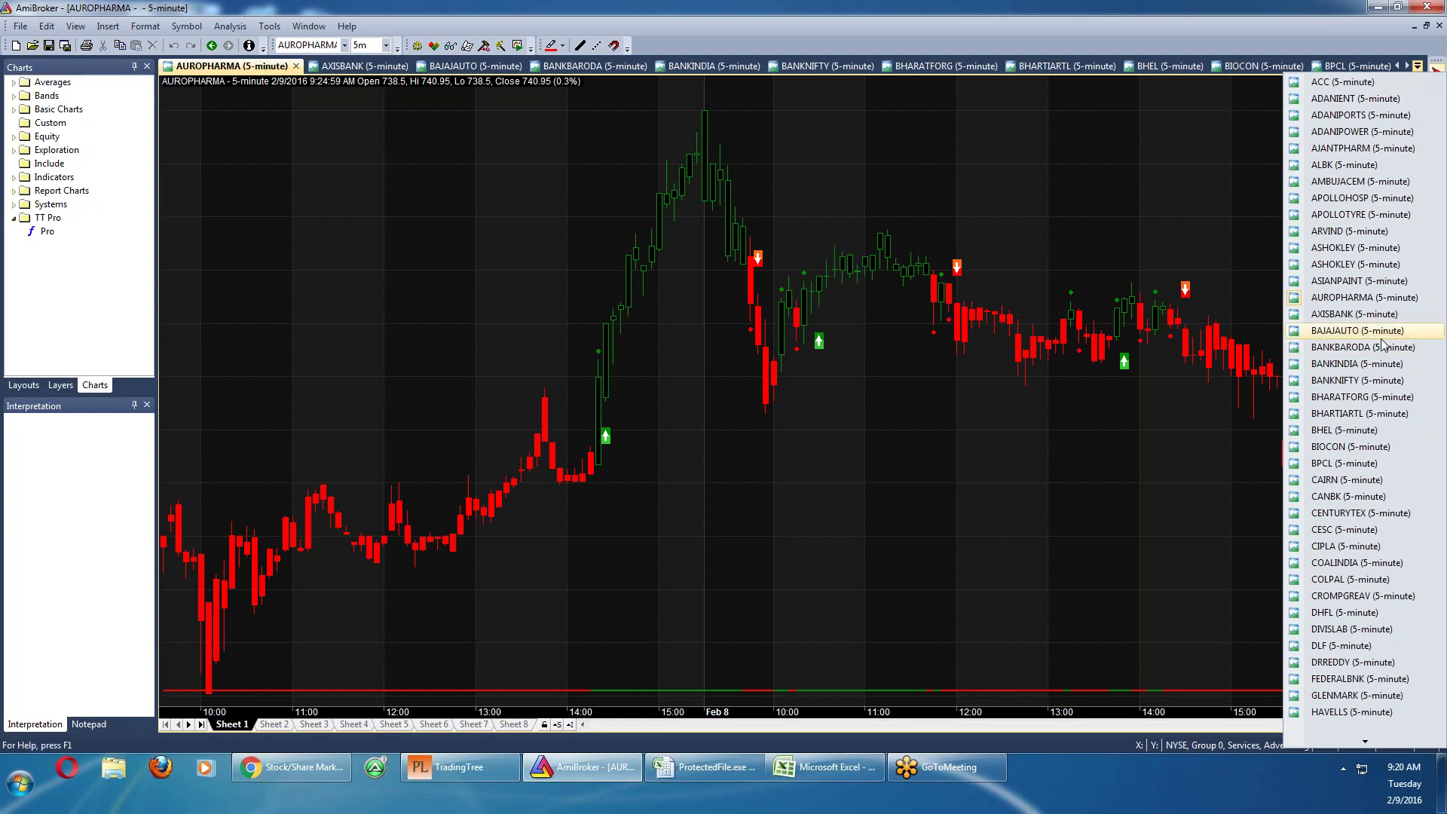
pyautogui.scroll(-3, 1363, 520)
pyautogui.scroll(-3, 1365, 520)
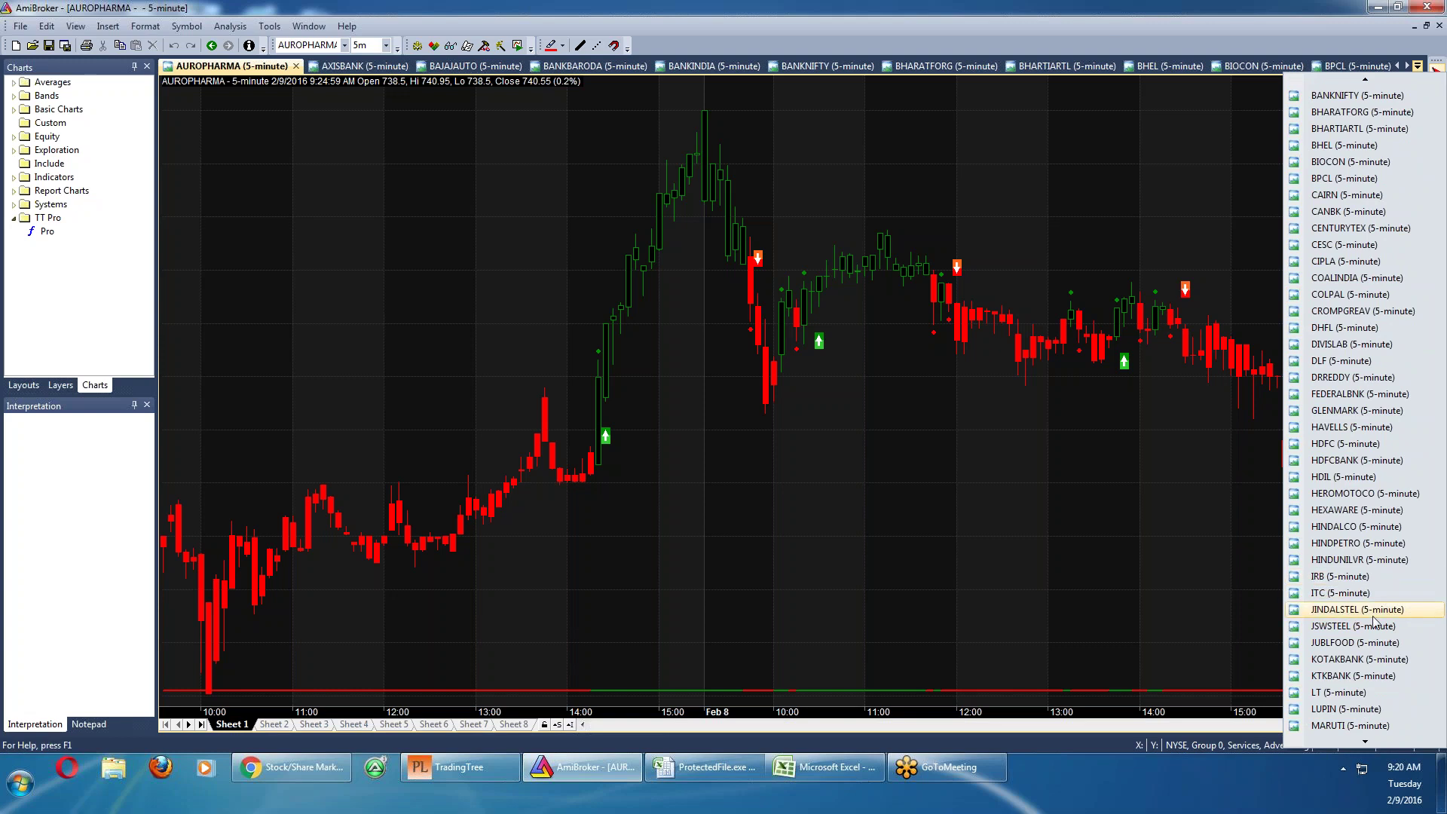
pyautogui.click(932, 536)
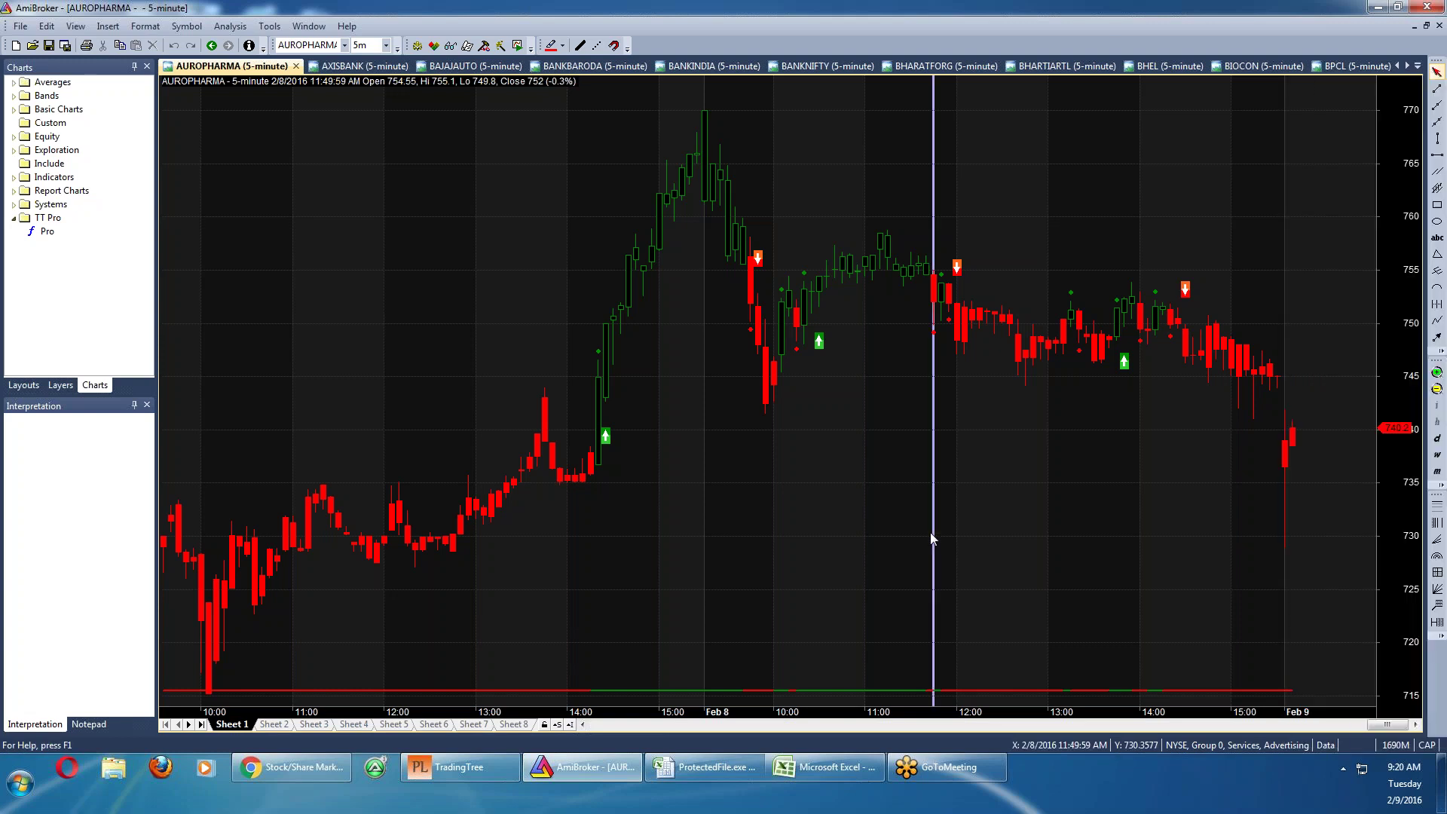
# View the AXISBANK, BAJAJAUTO and BANKBARODA 5-minute charts in turn, selecting BANKBARODA's 2/5/2016 2:34:59 PM candle
pyautogui.click(357, 68)
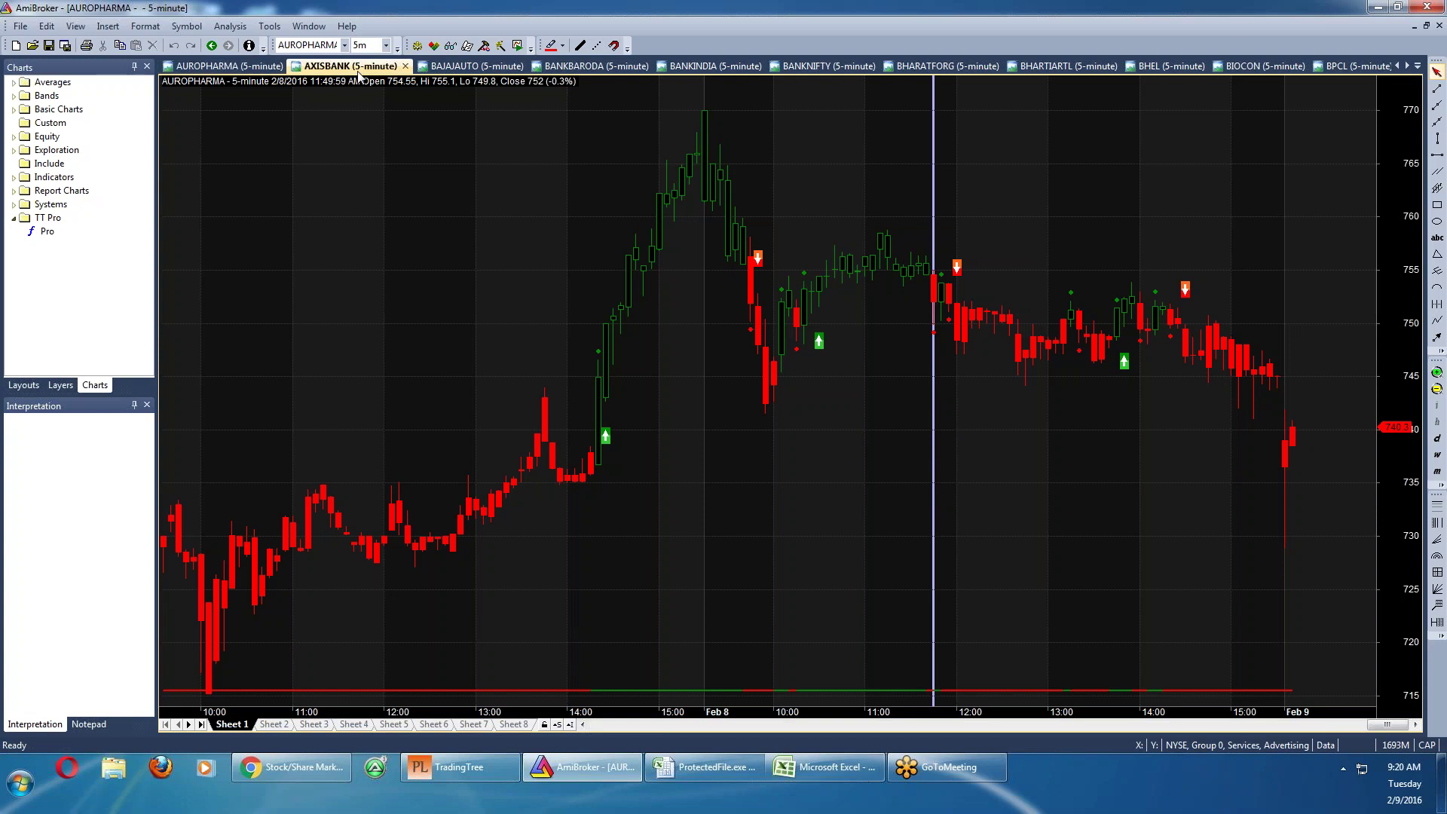
pyautogui.click(437, 134)
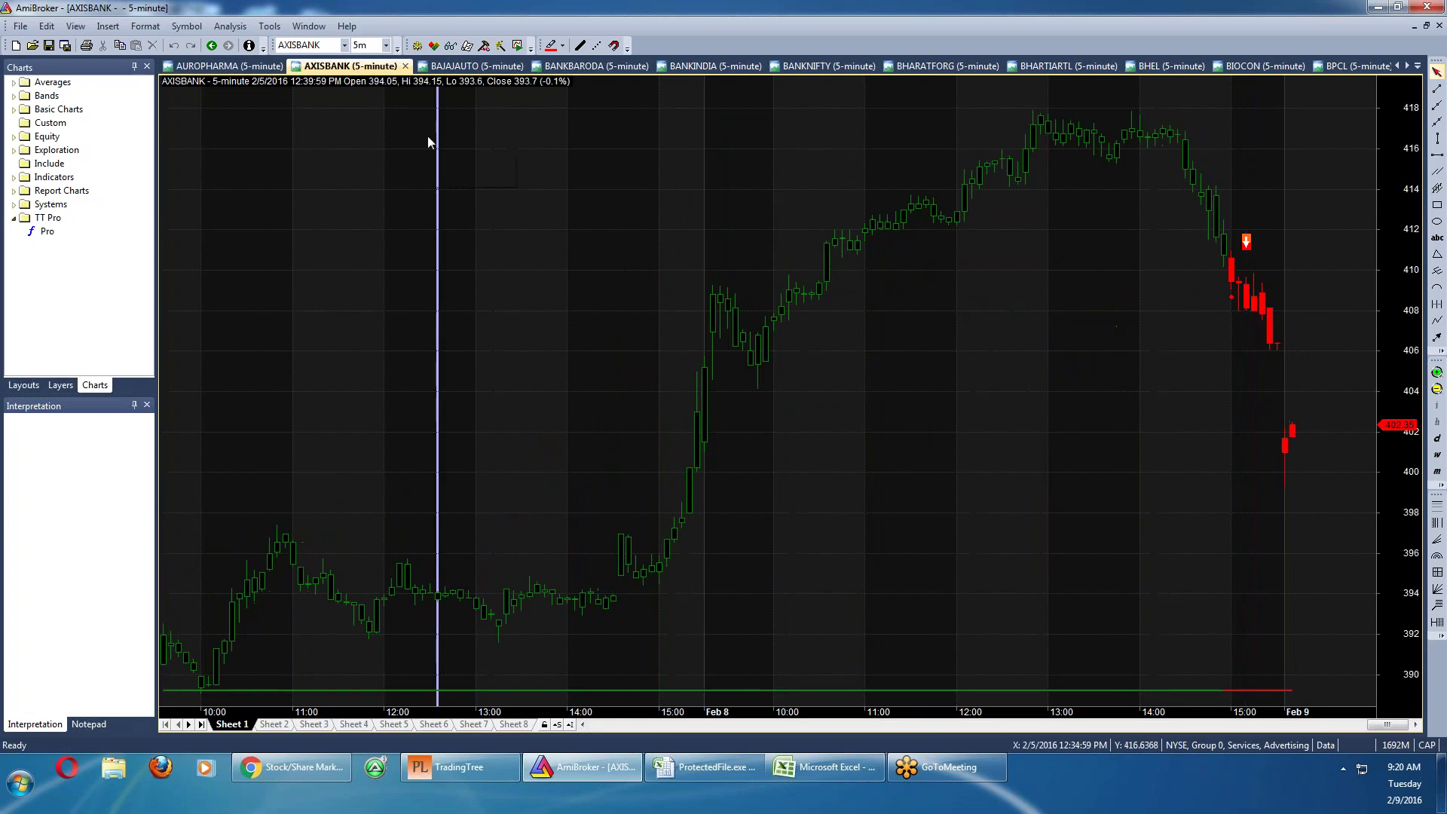
pyautogui.click(449, 68)
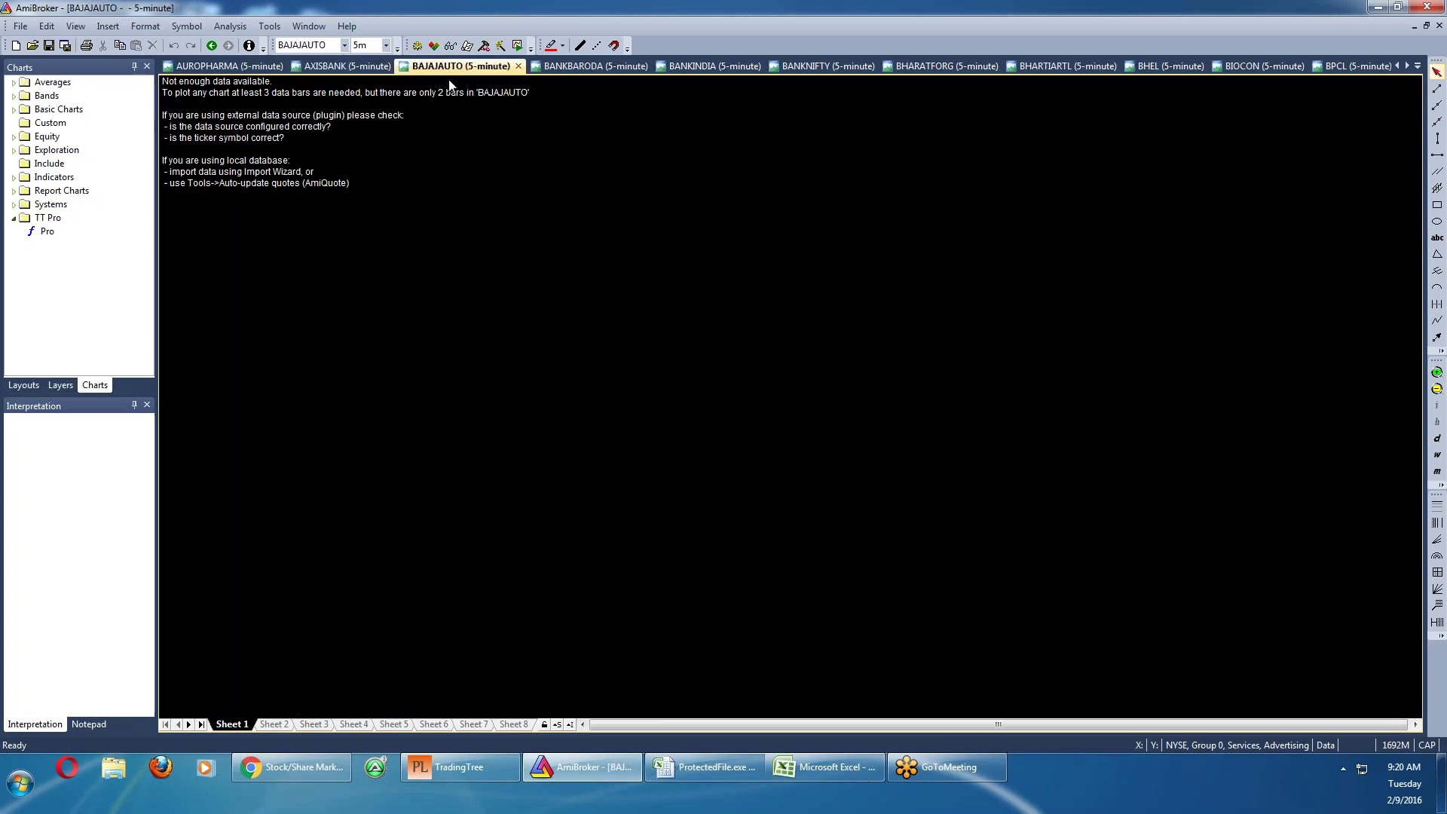
pyautogui.click(566, 69)
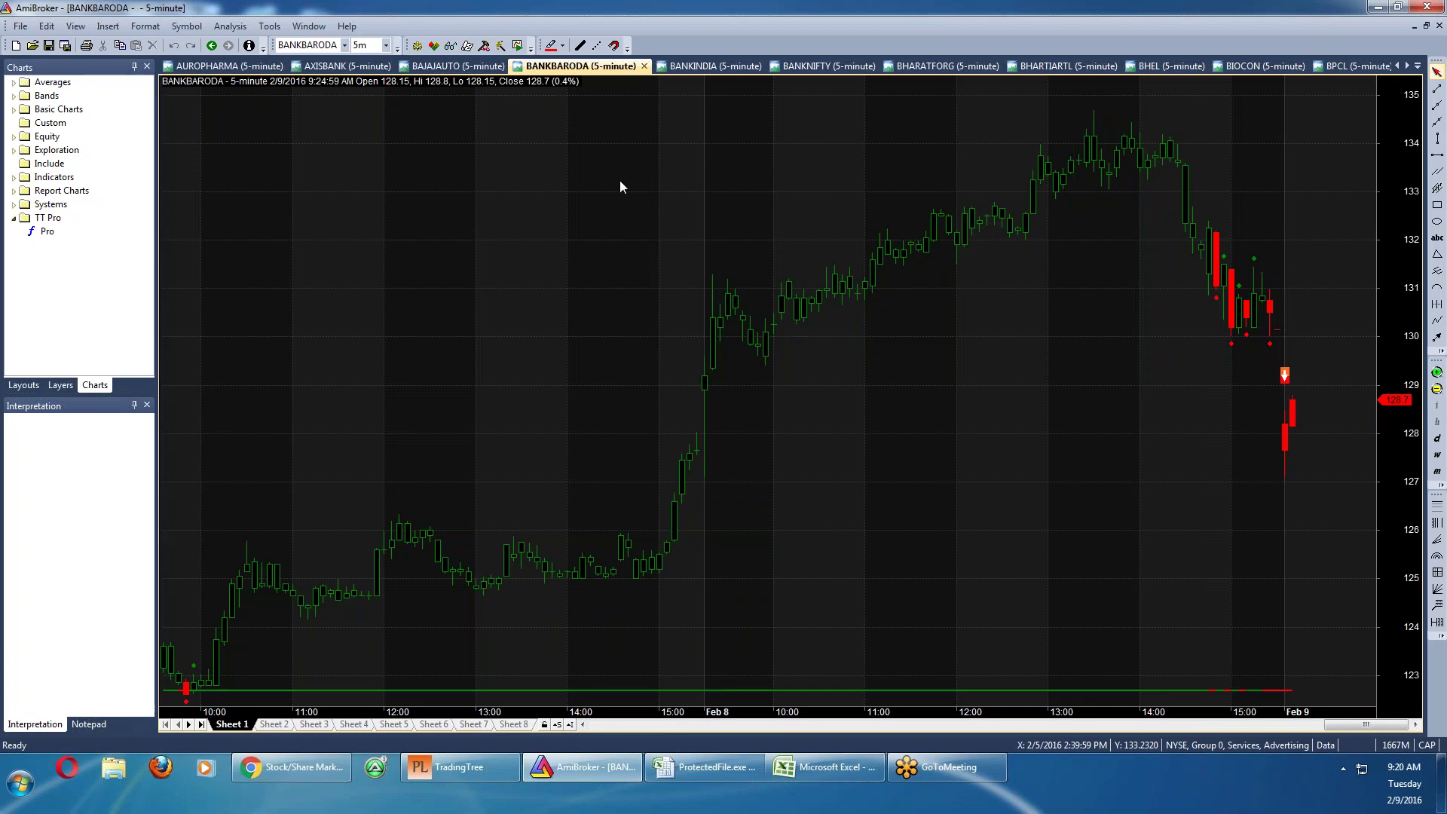
pyautogui.click(613, 175)
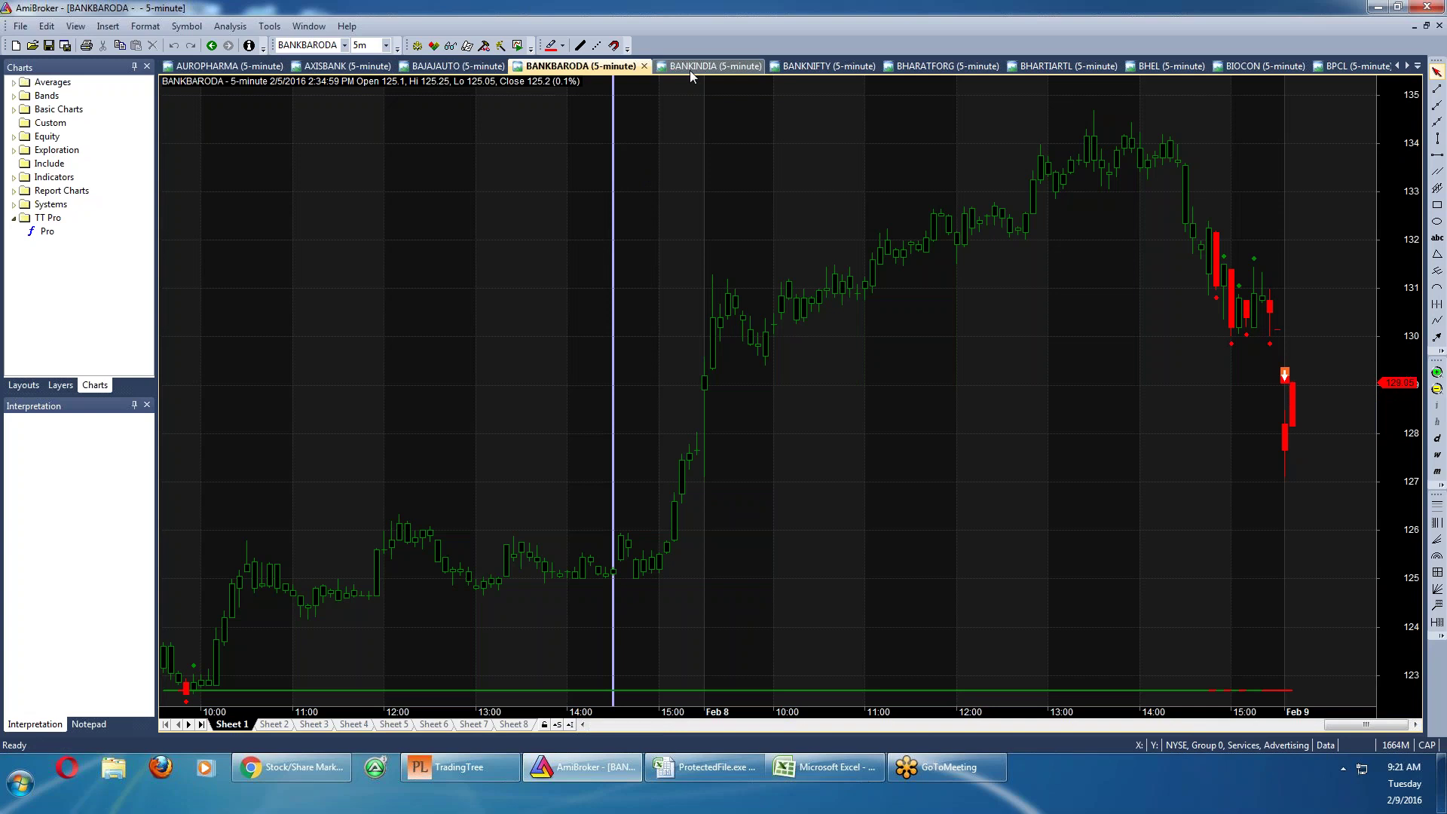
# Return to the Excel watch list and replace the AXISBANK symbol with PNB
pyautogui.click(808, 767)
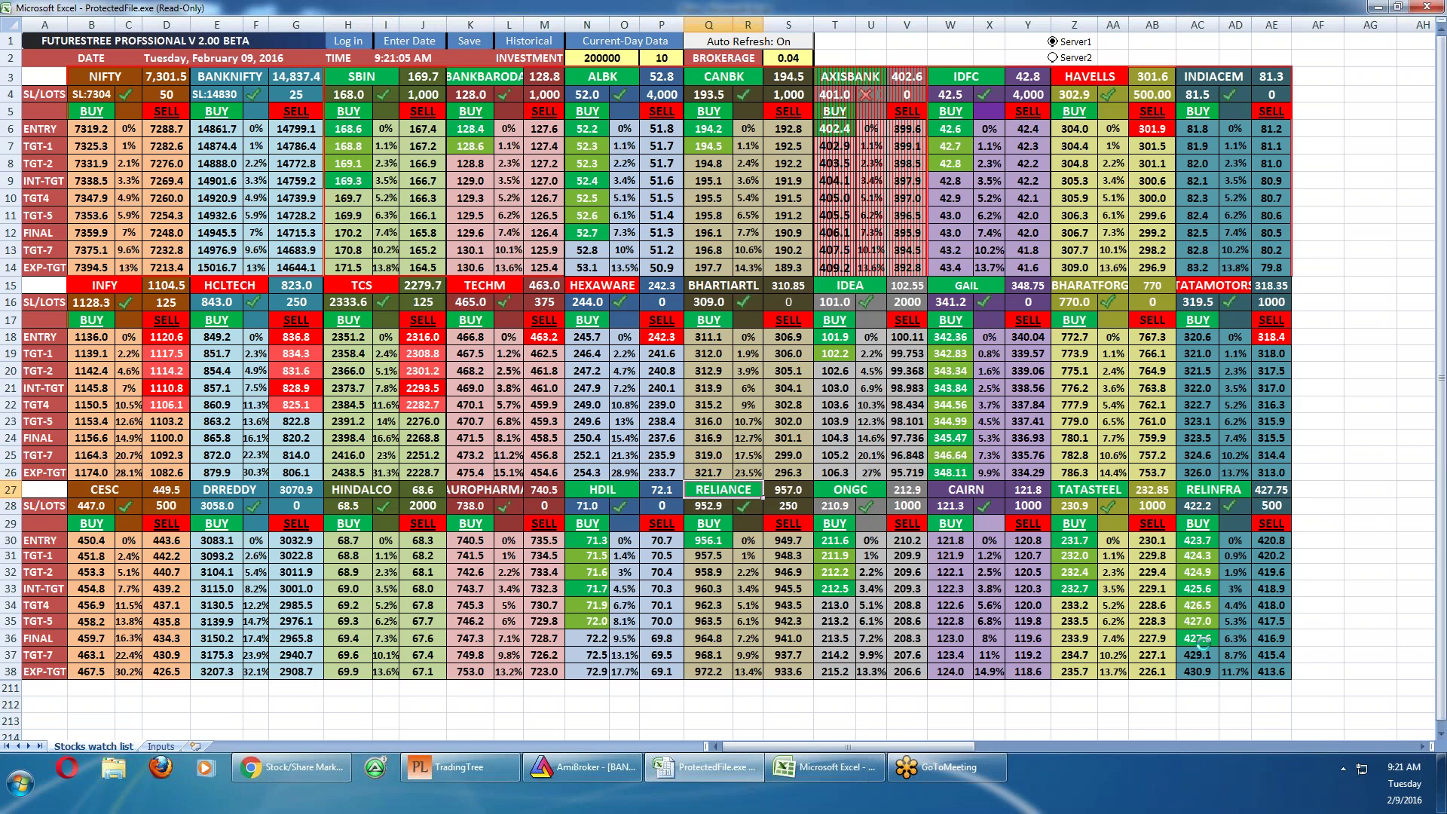
pyautogui.click(1088, 600)
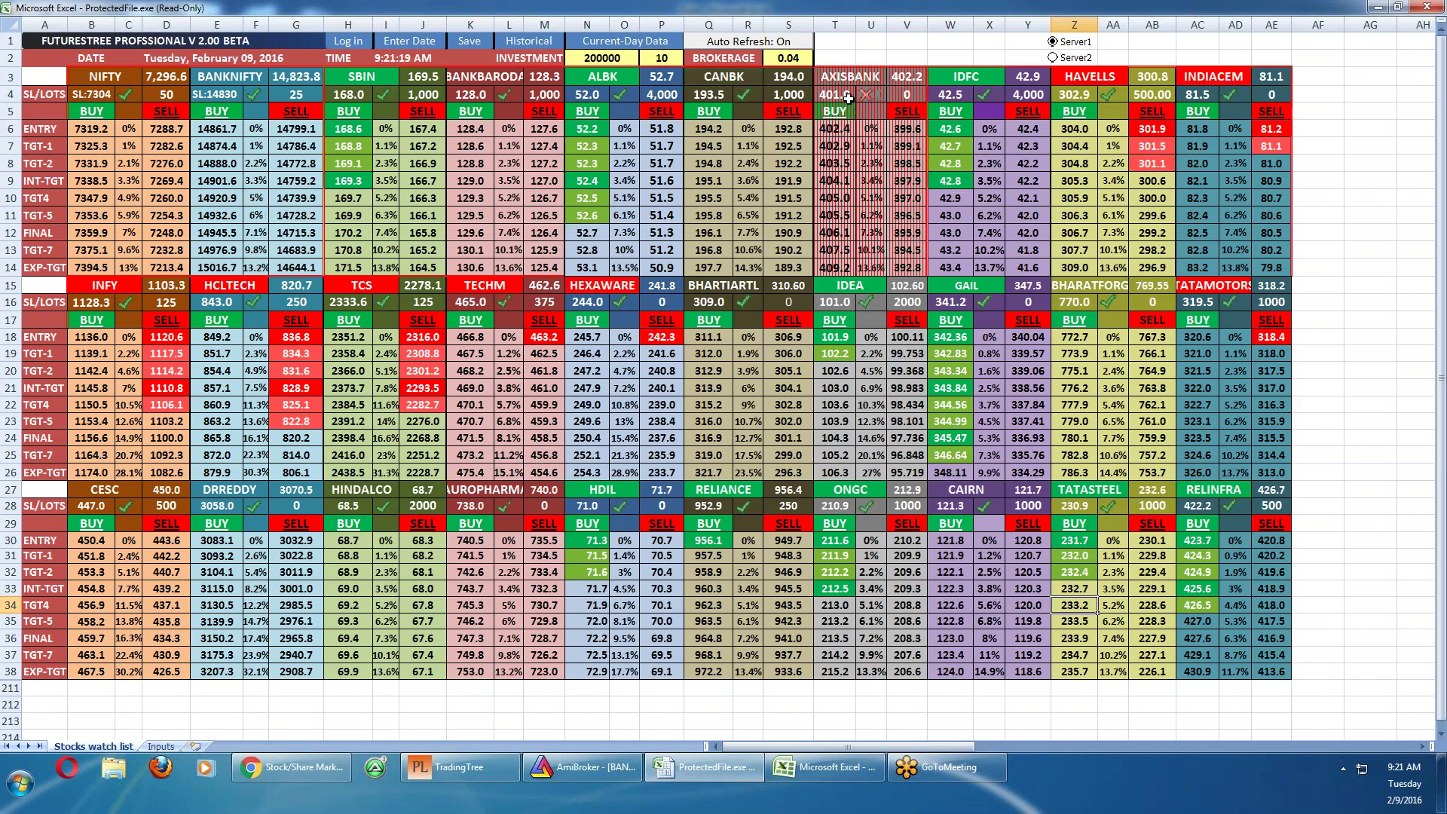
pyautogui.click(872, 96)
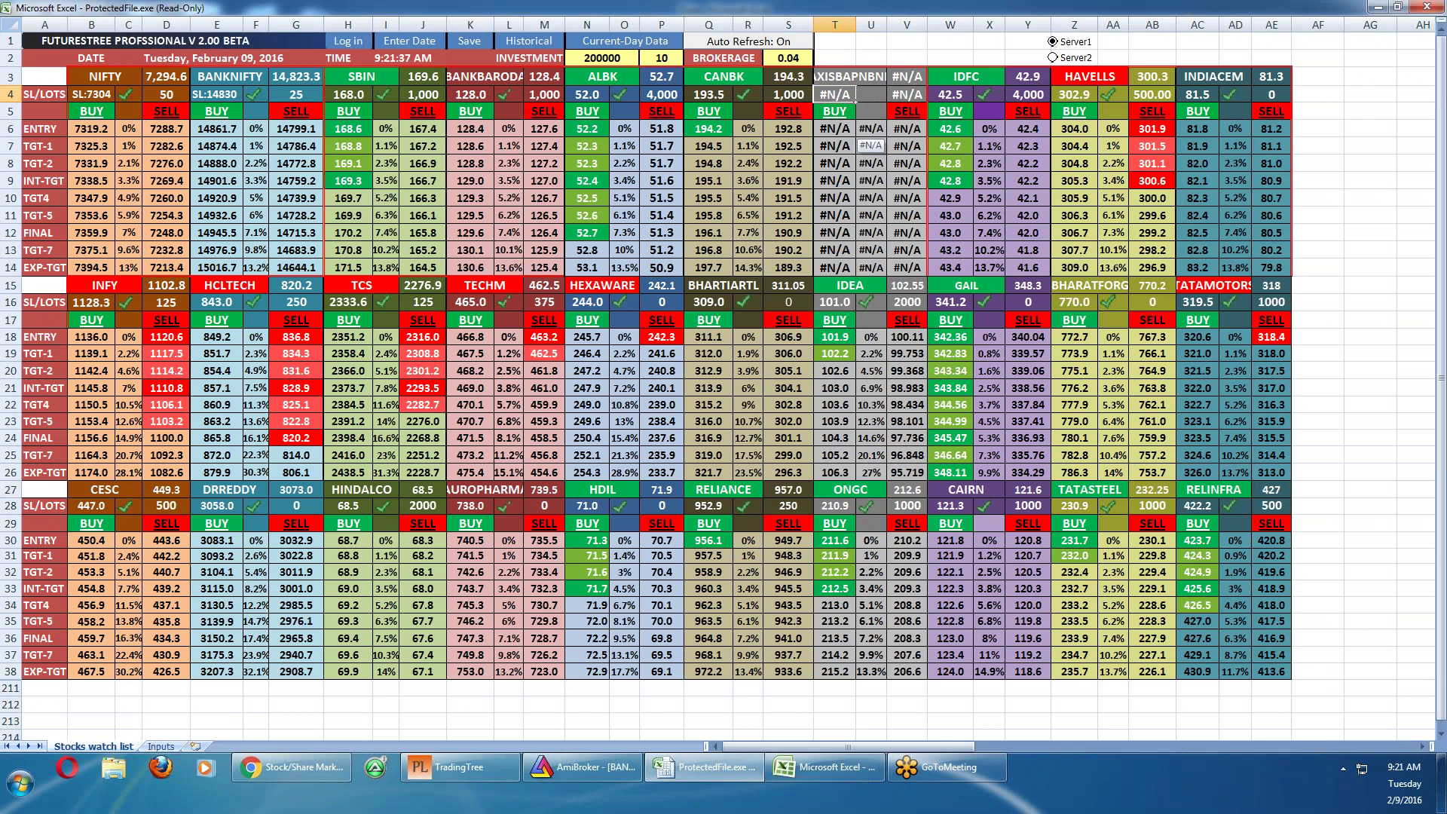
pyautogui.click(858, 81)
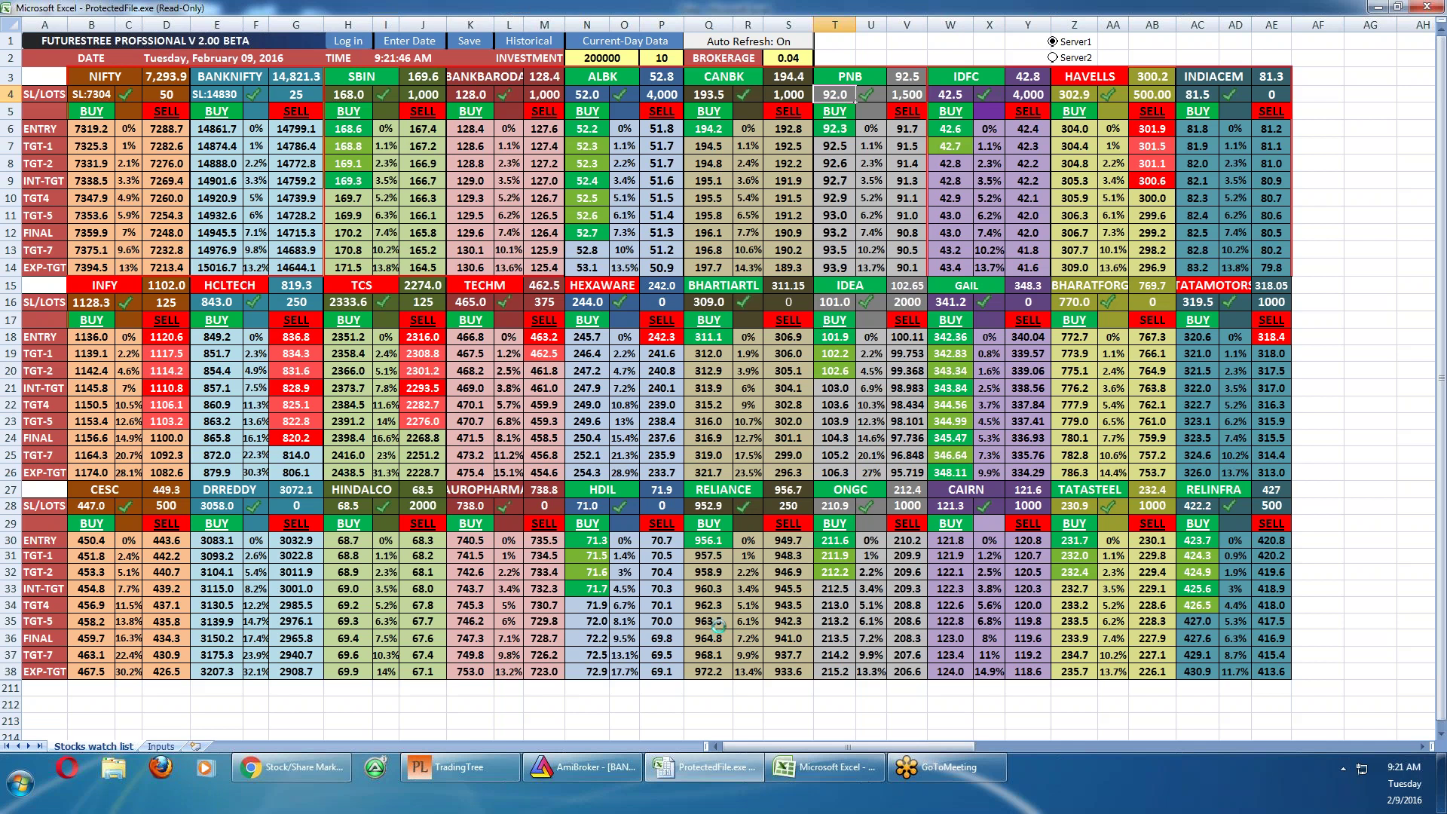
# Switch to AmiBroker and open the GLENMARK 5-minute chart from the list of open charts
pyautogui.click(577, 767)
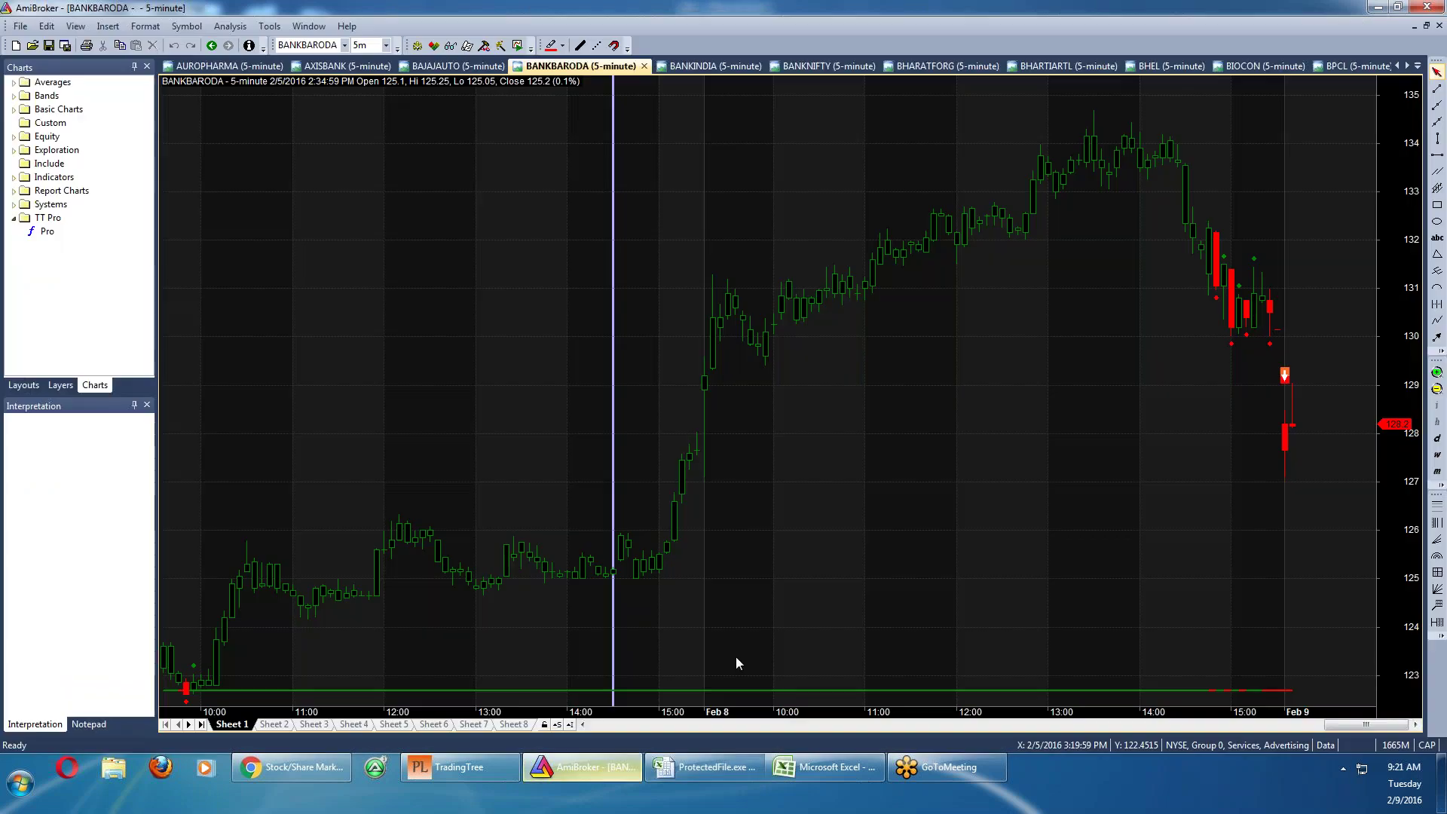
pyautogui.click(1418, 66)
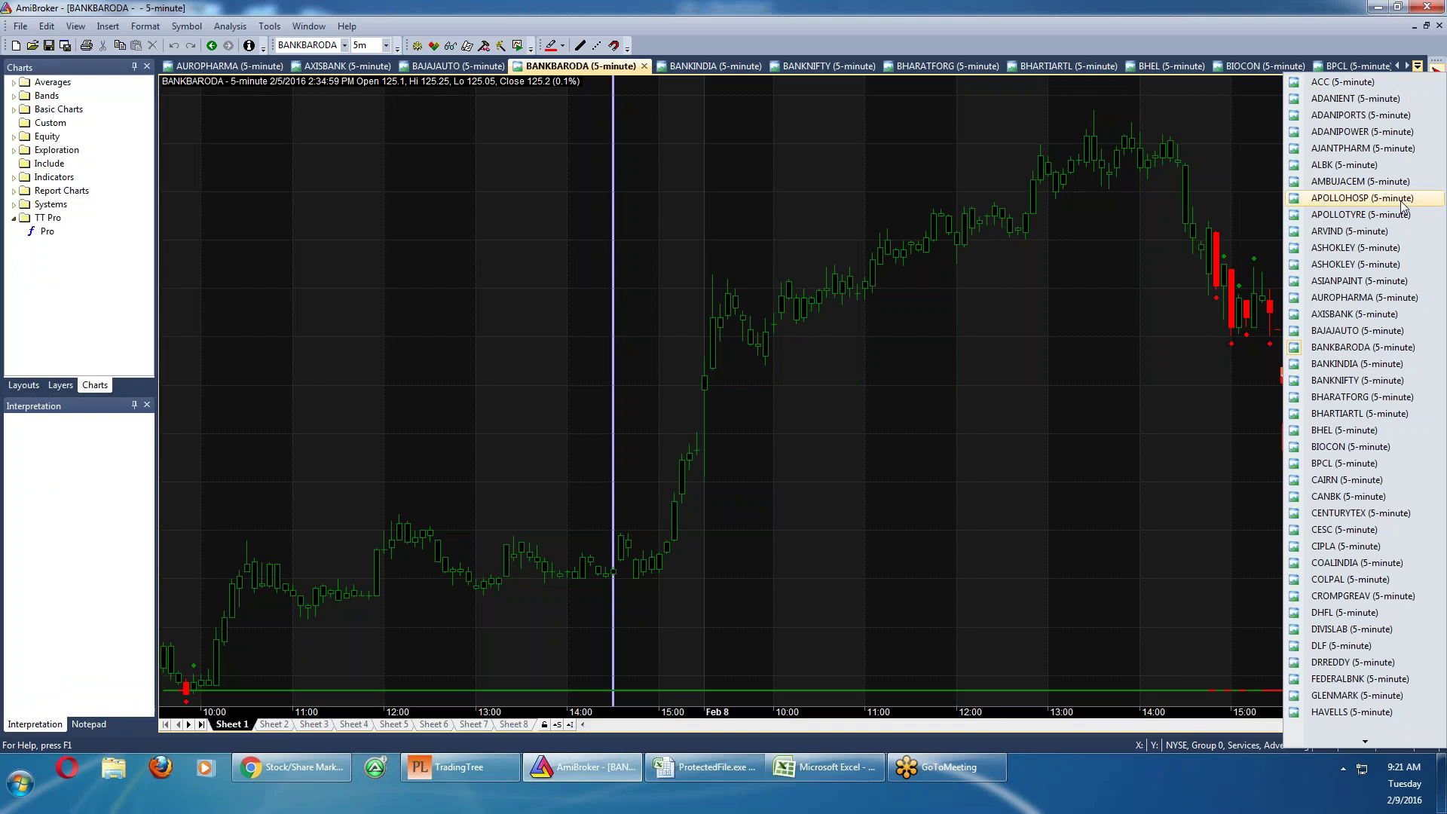
pyautogui.click(1357, 695)
# Look through AmiBroker's list of open charts and select GLENMARK's 2/8/2016 1:49:59 PM candle
pyautogui.click(1417, 66)
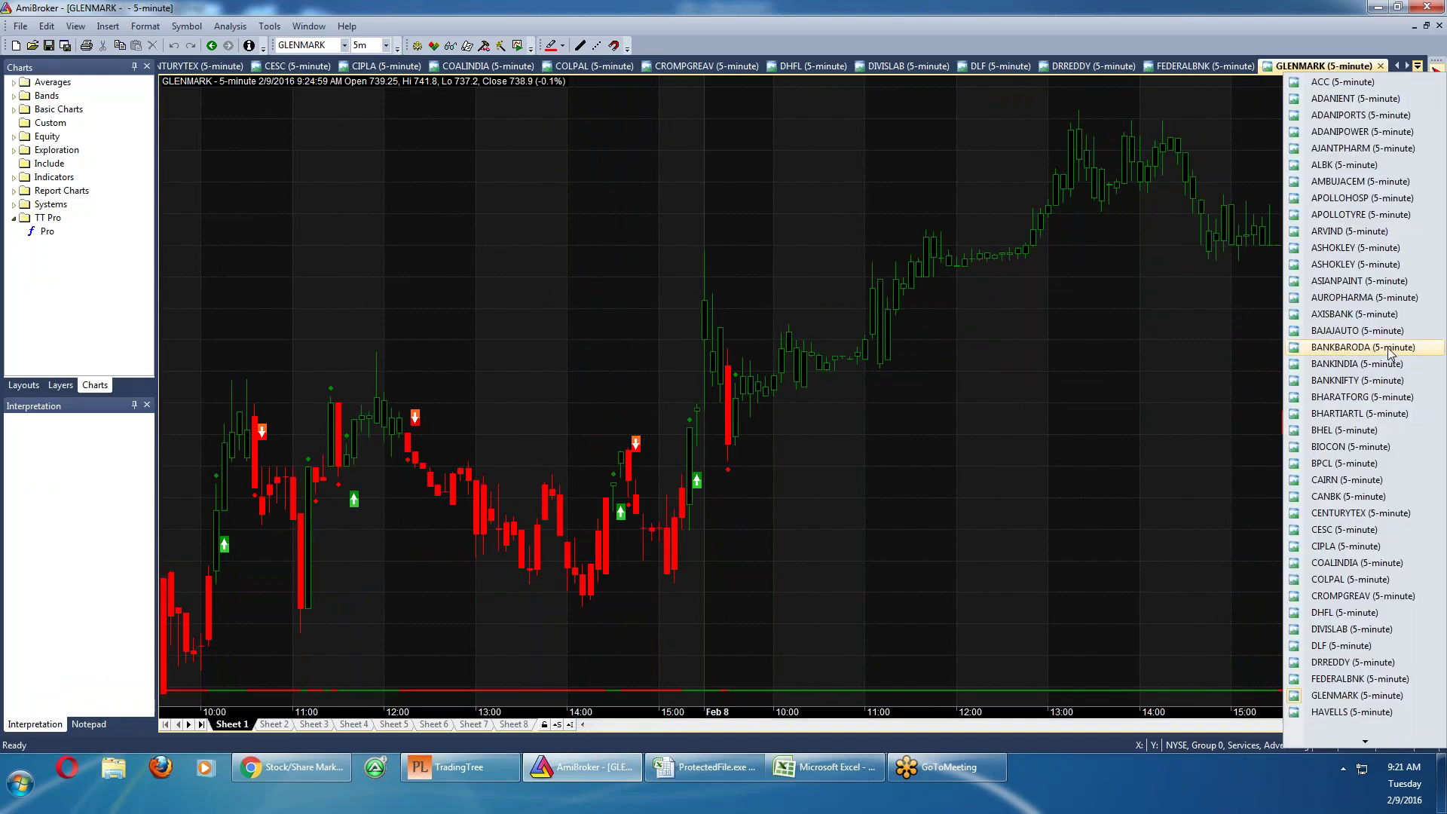
pyautogui.press('Escape')
pyautogui.click(1417, 66)
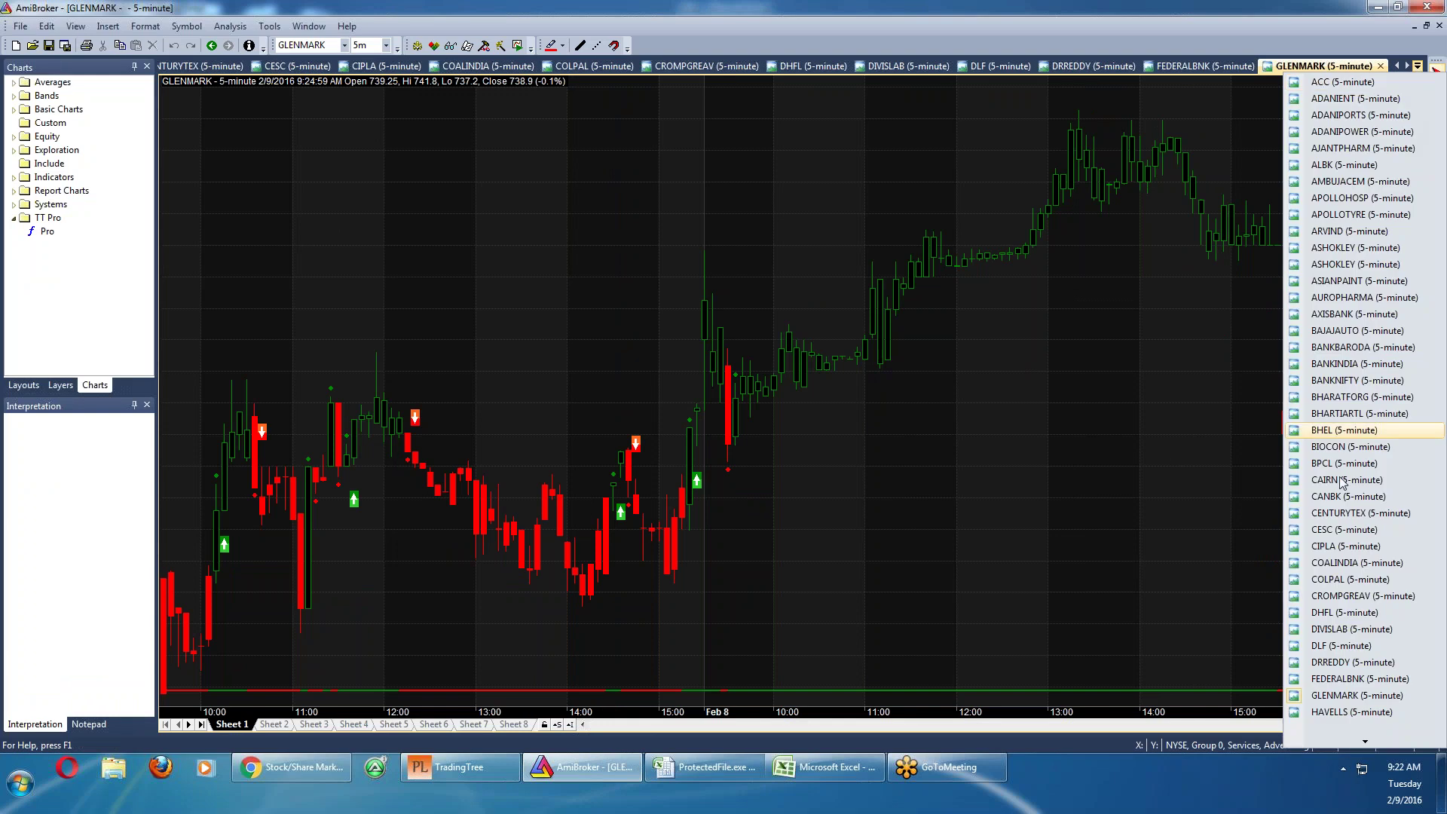
pyautogui.moveTo(1377, 738)
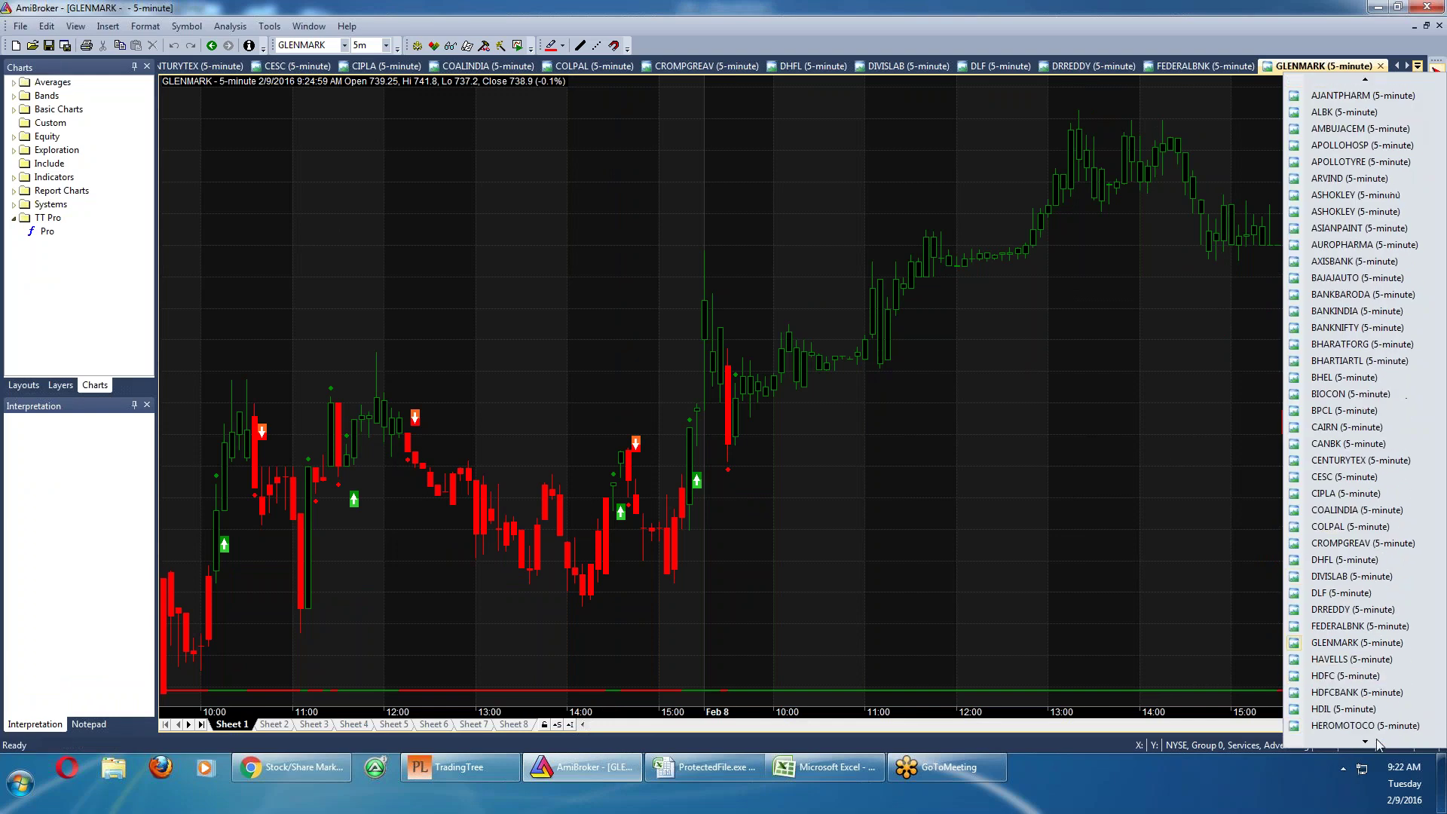
pyautogui.click(1116, 475)
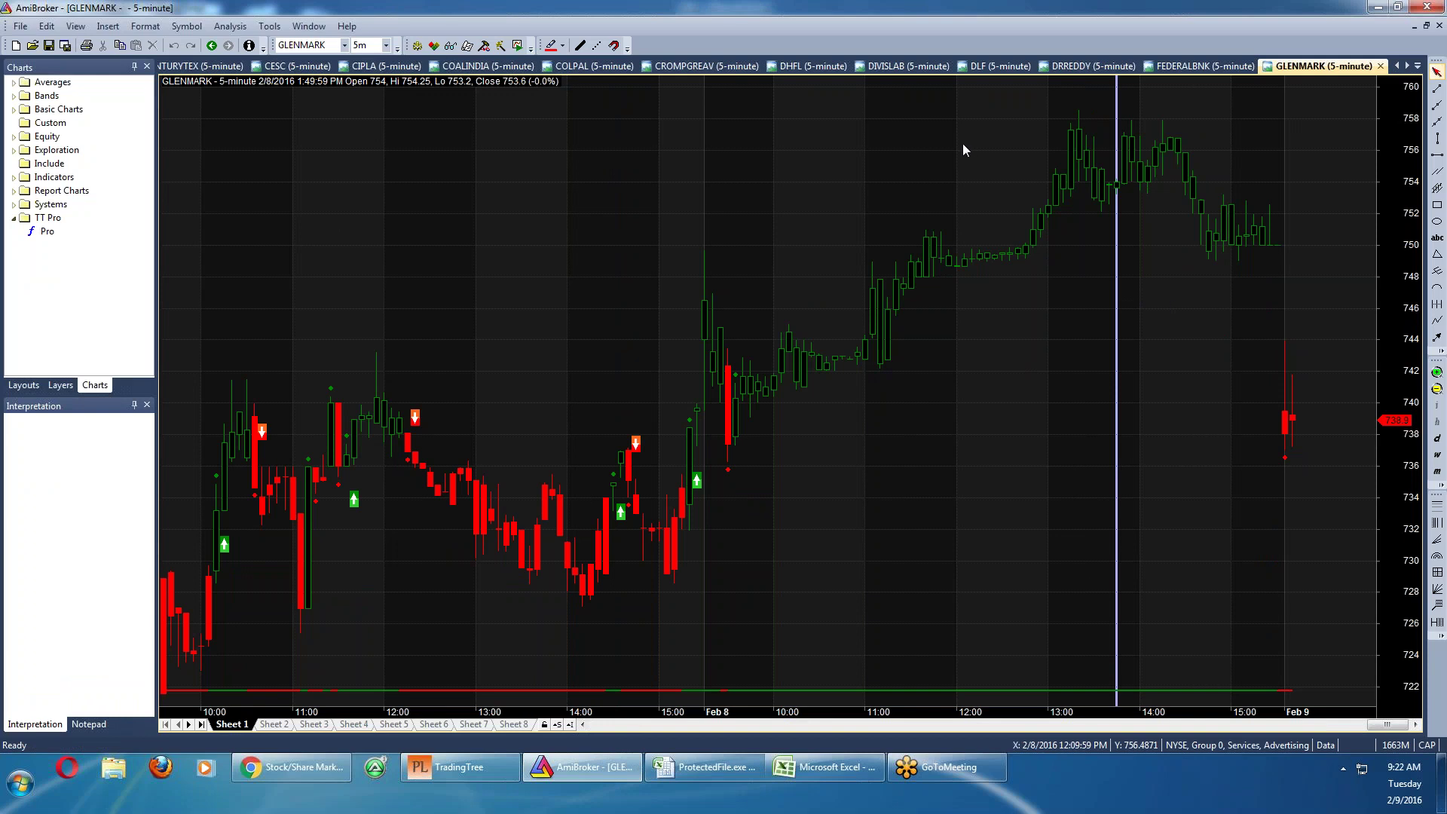
# View the FEDERALBNK and DRREDDY 5-minute charts in turn, selecting DRREDDY's 2/8/2016 1:04:59 PM candle and examining its Feb 9 candles
pyautogui.click(1190, 66)
pyautogui.hotkey('ctrl', 'Tab')
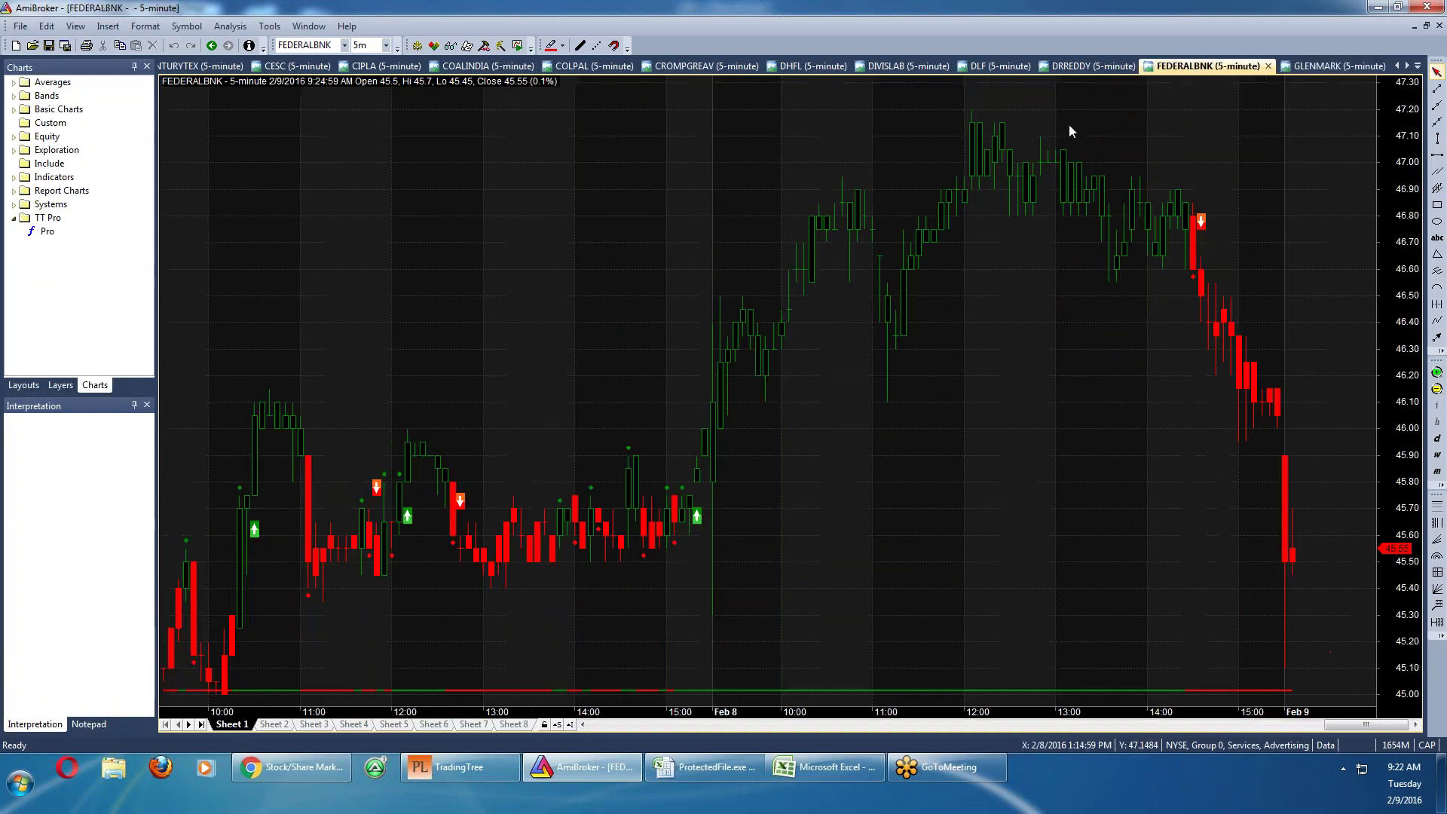
pyautogui.click(1047, 111)
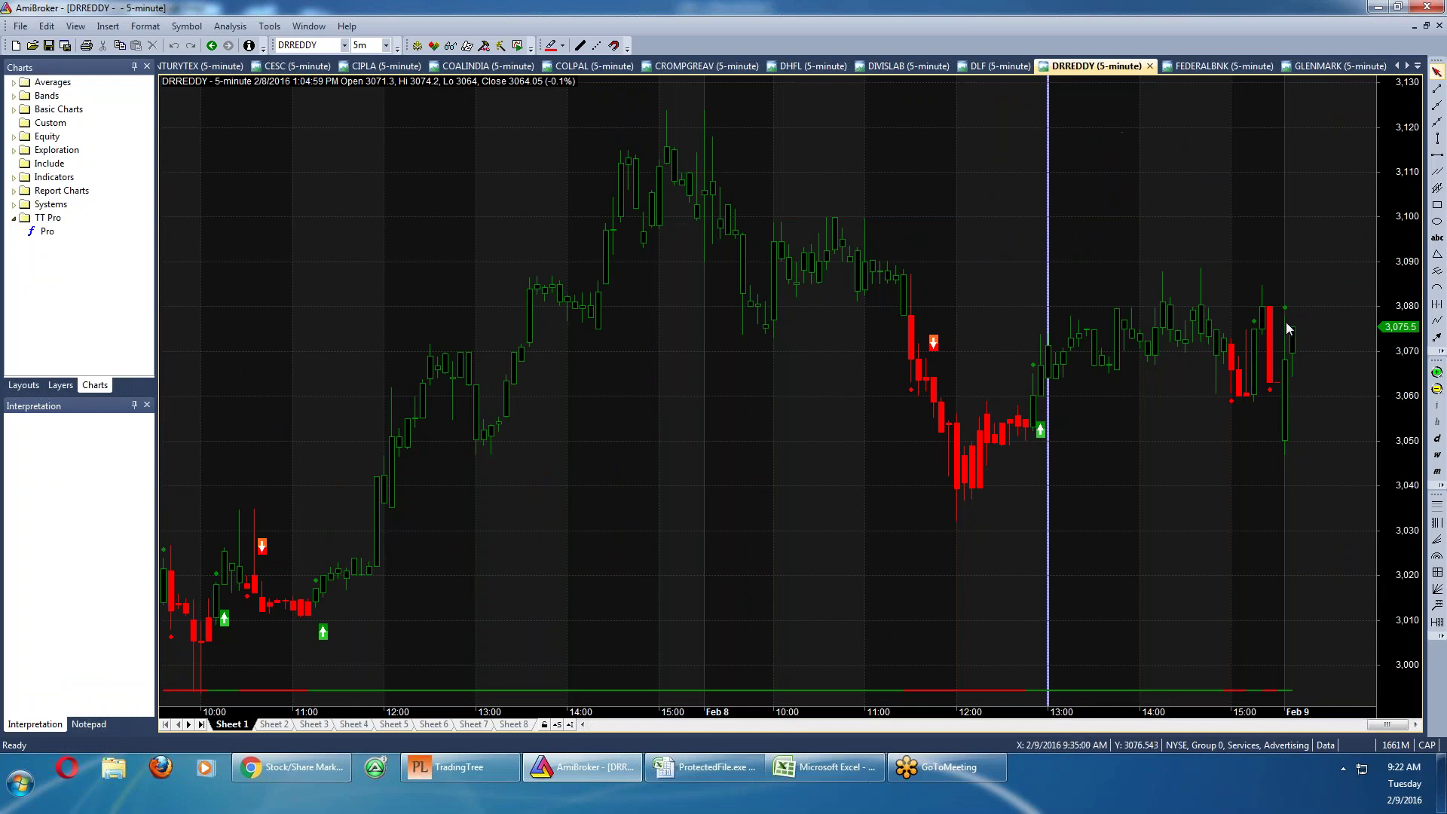
pyautogui.moveTo(1286, 321)
pyautogui.moveTo(1287, 387)
# Switch to the Excel watch list and check DRREDDY's buy entry, stop-loss and sell entry cells, dismissing any message
pyautogui.click(752, 774)
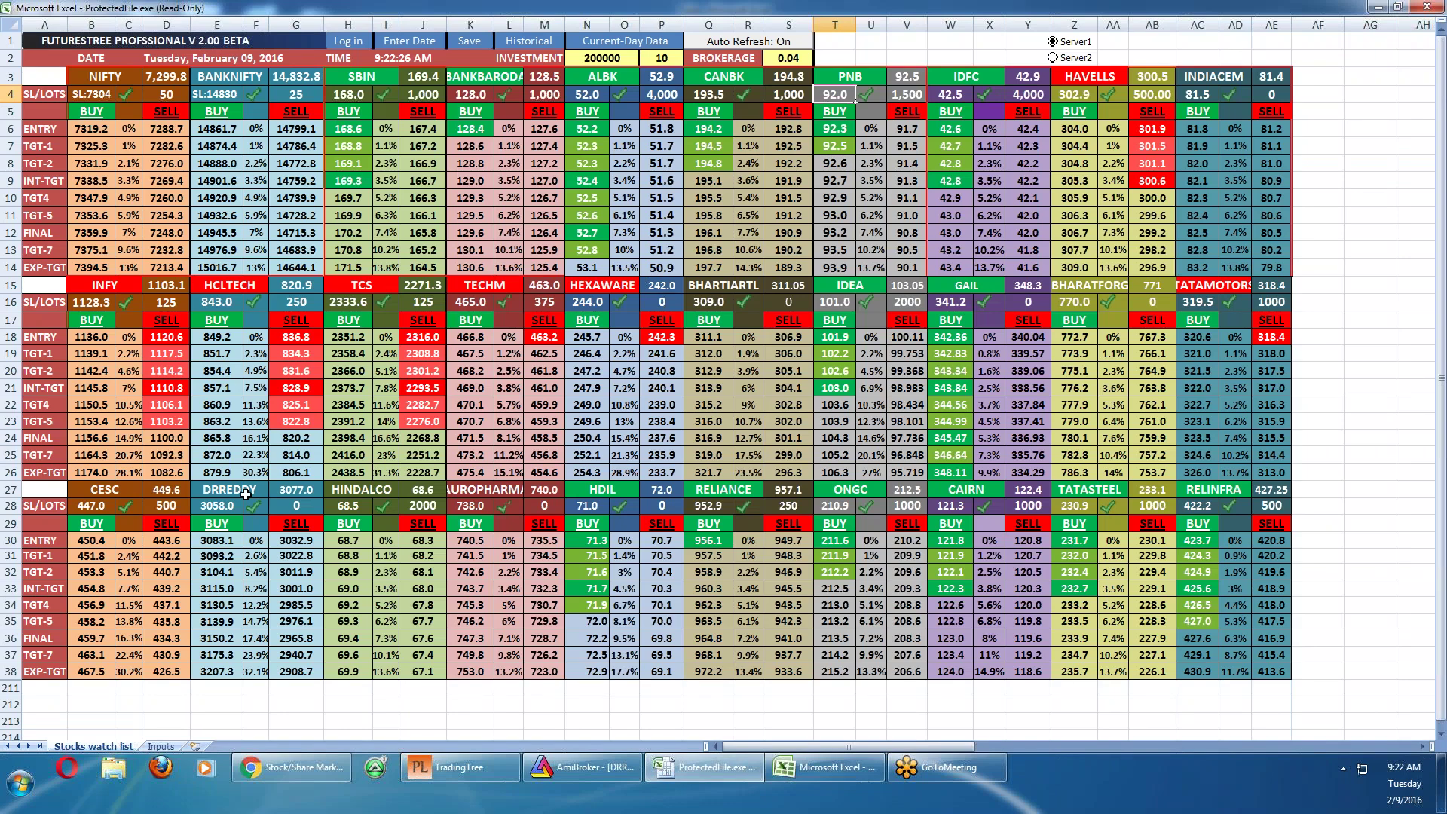
pyautogui.click(217, 541)
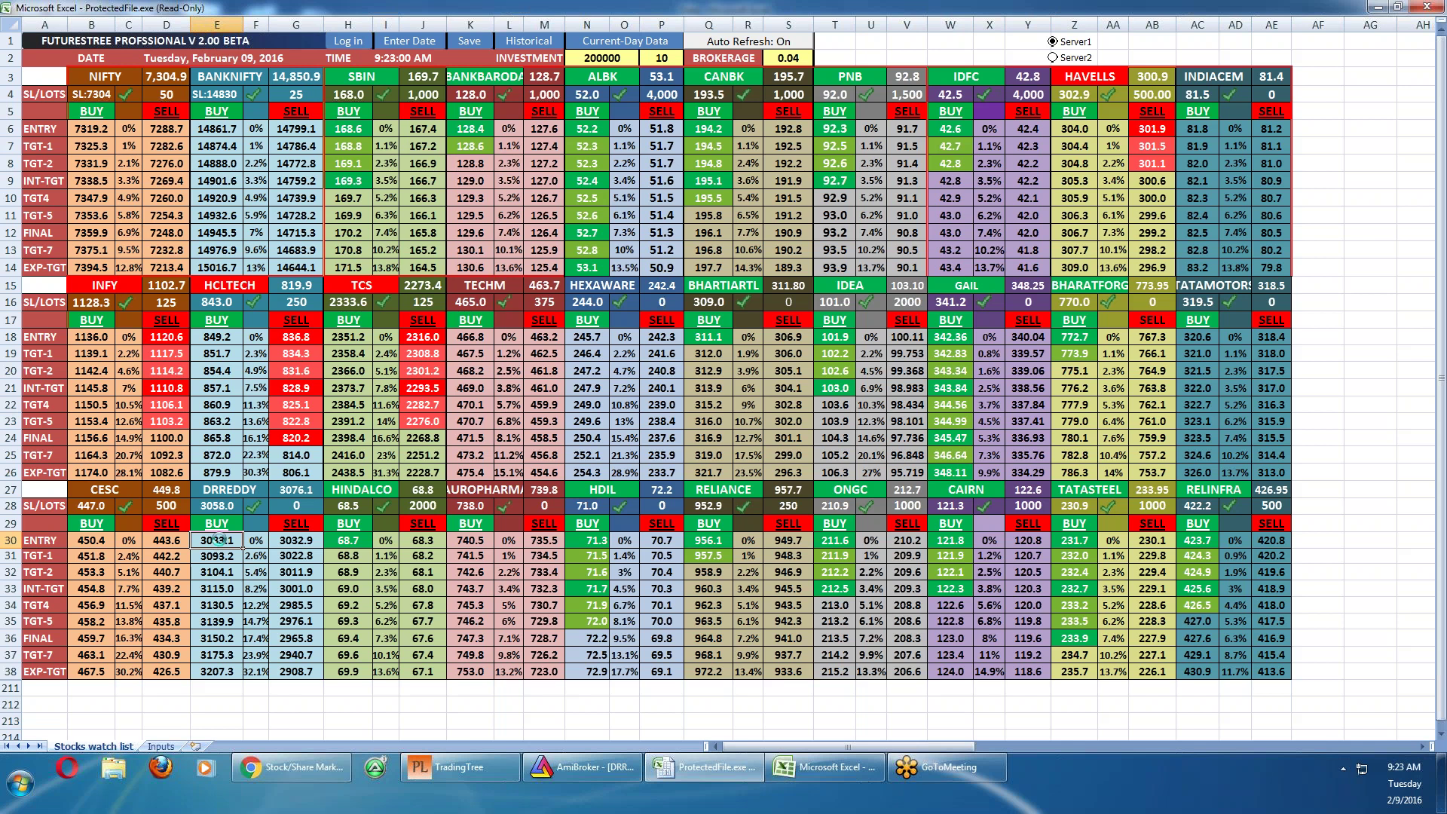
pyautogui.press('Up')
pyautogui.press('Up')
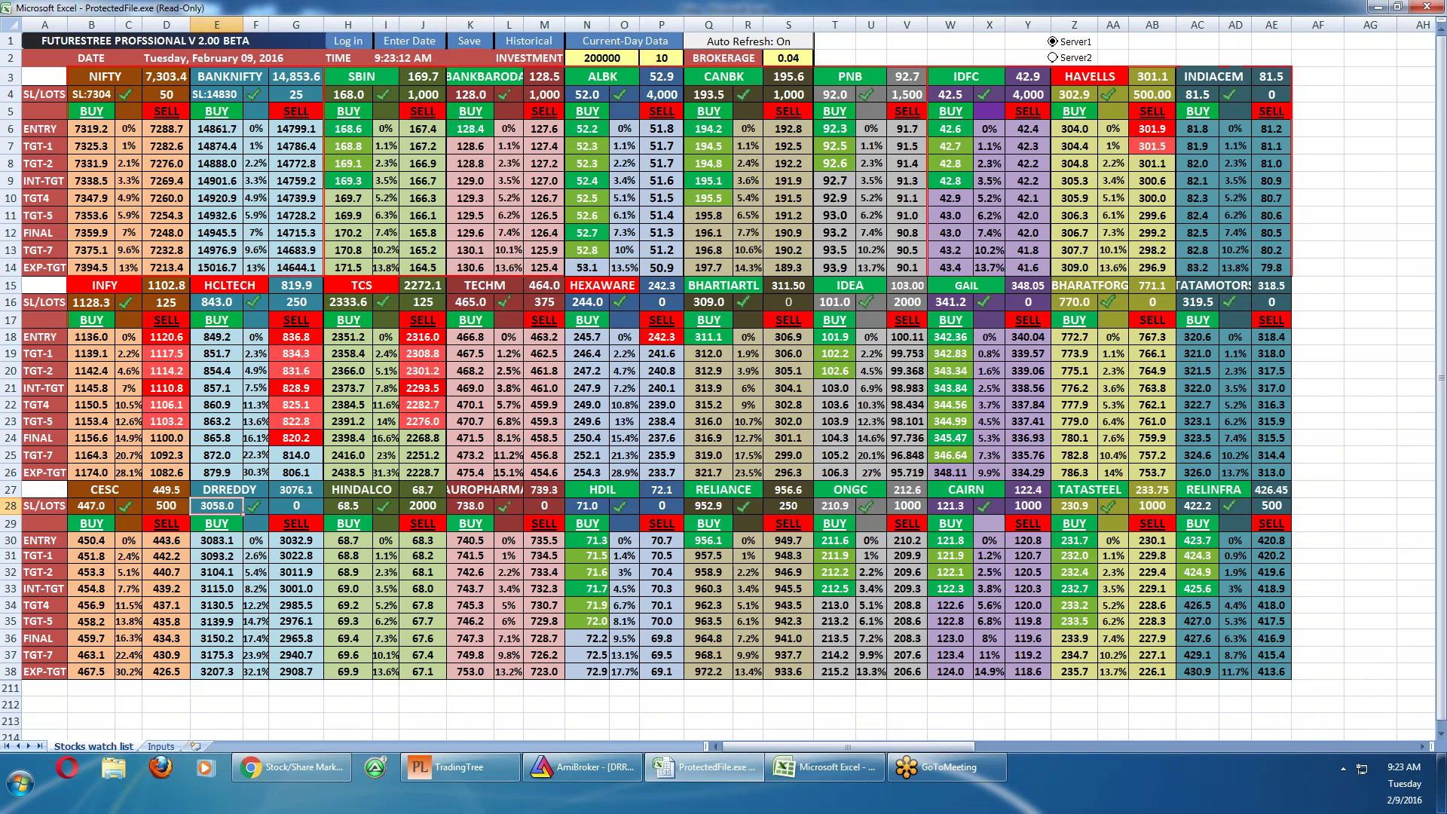
pyautogui.doubleClick(289, 542)
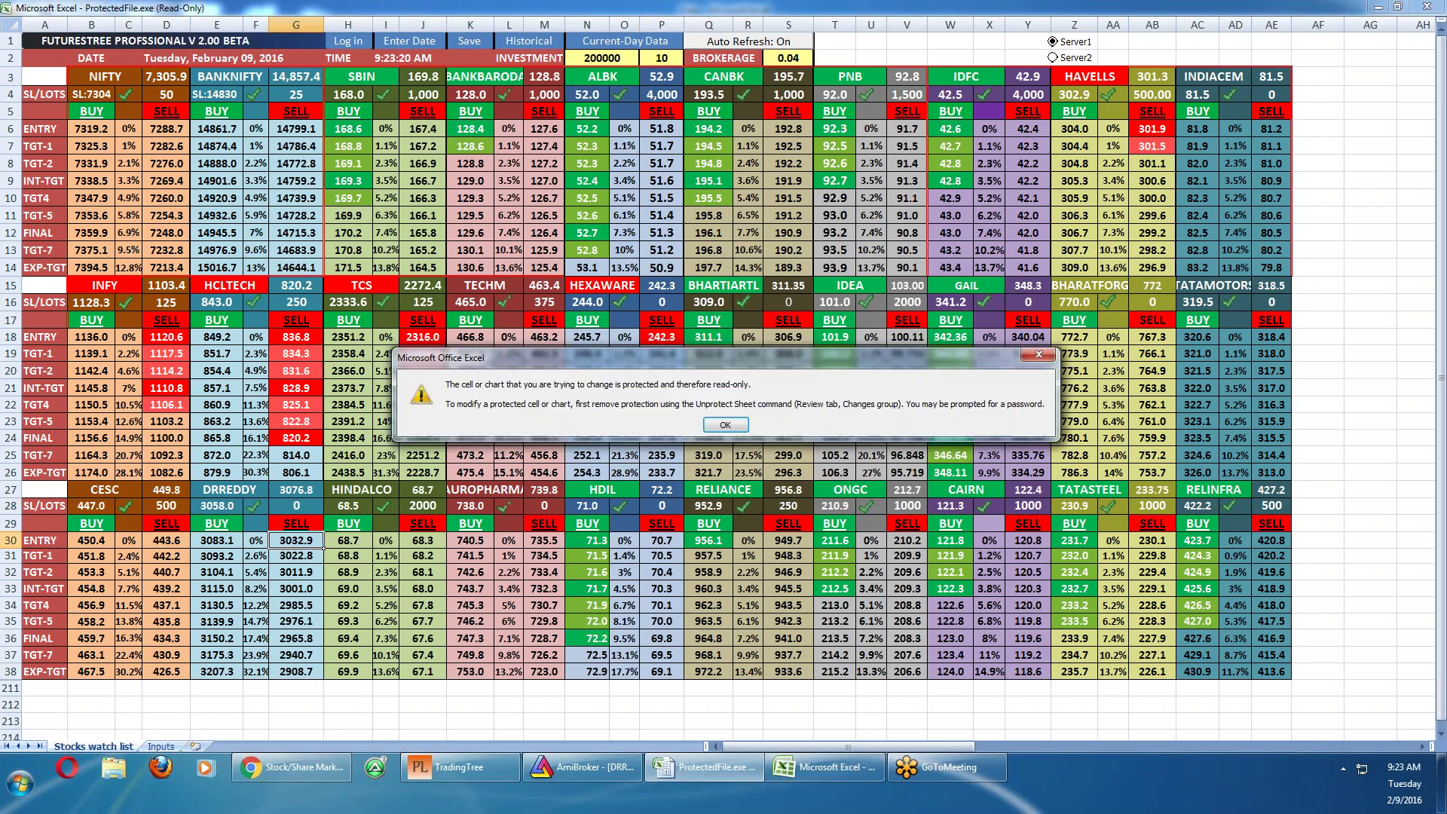
pyautogui.click(725, 424)
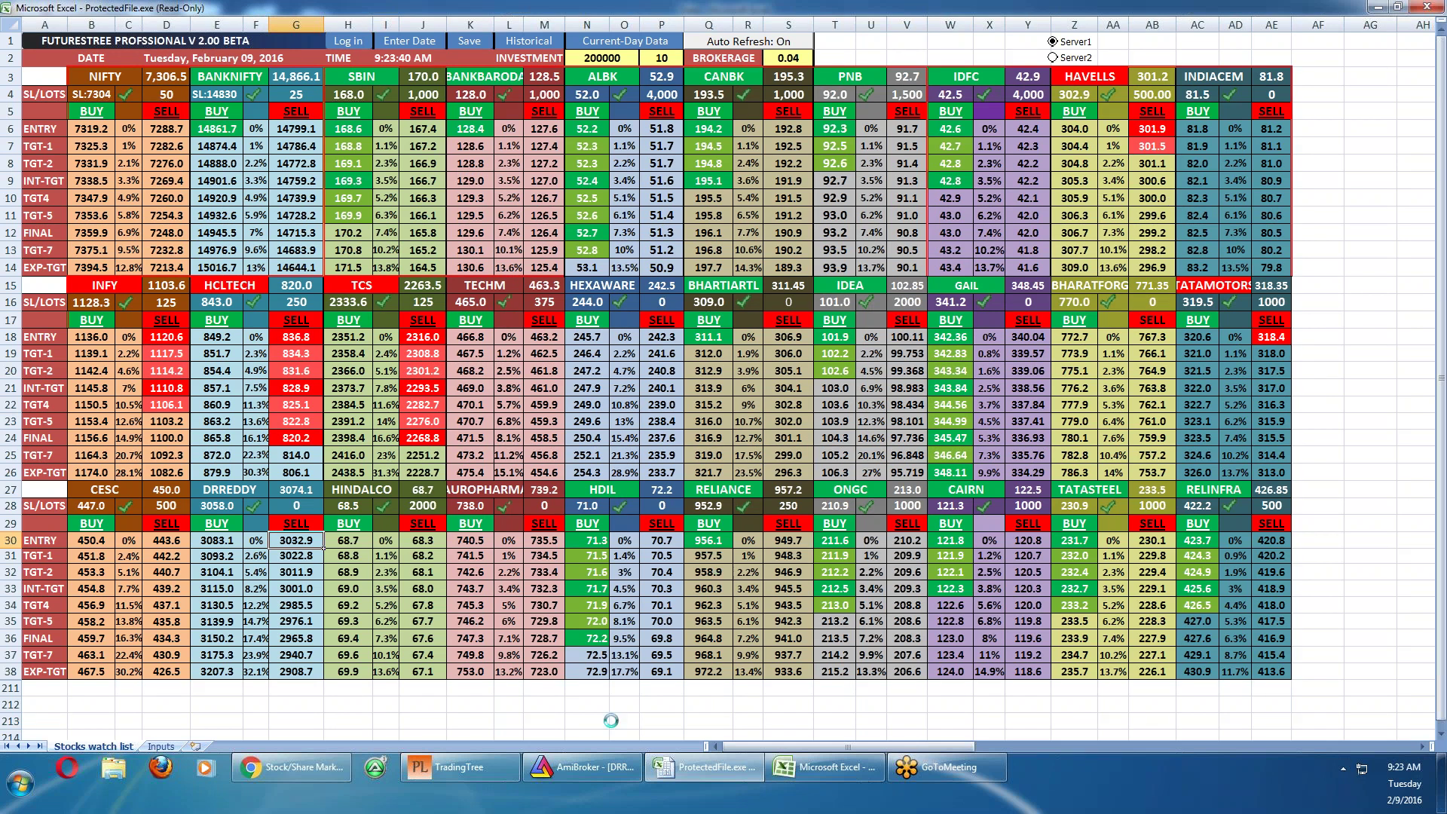
# Return to AmiBroker, look through the list of open charts and select DRREDDY's 2/8/2016 2:24:59 PM candle
pyautogui.click(605, 764)
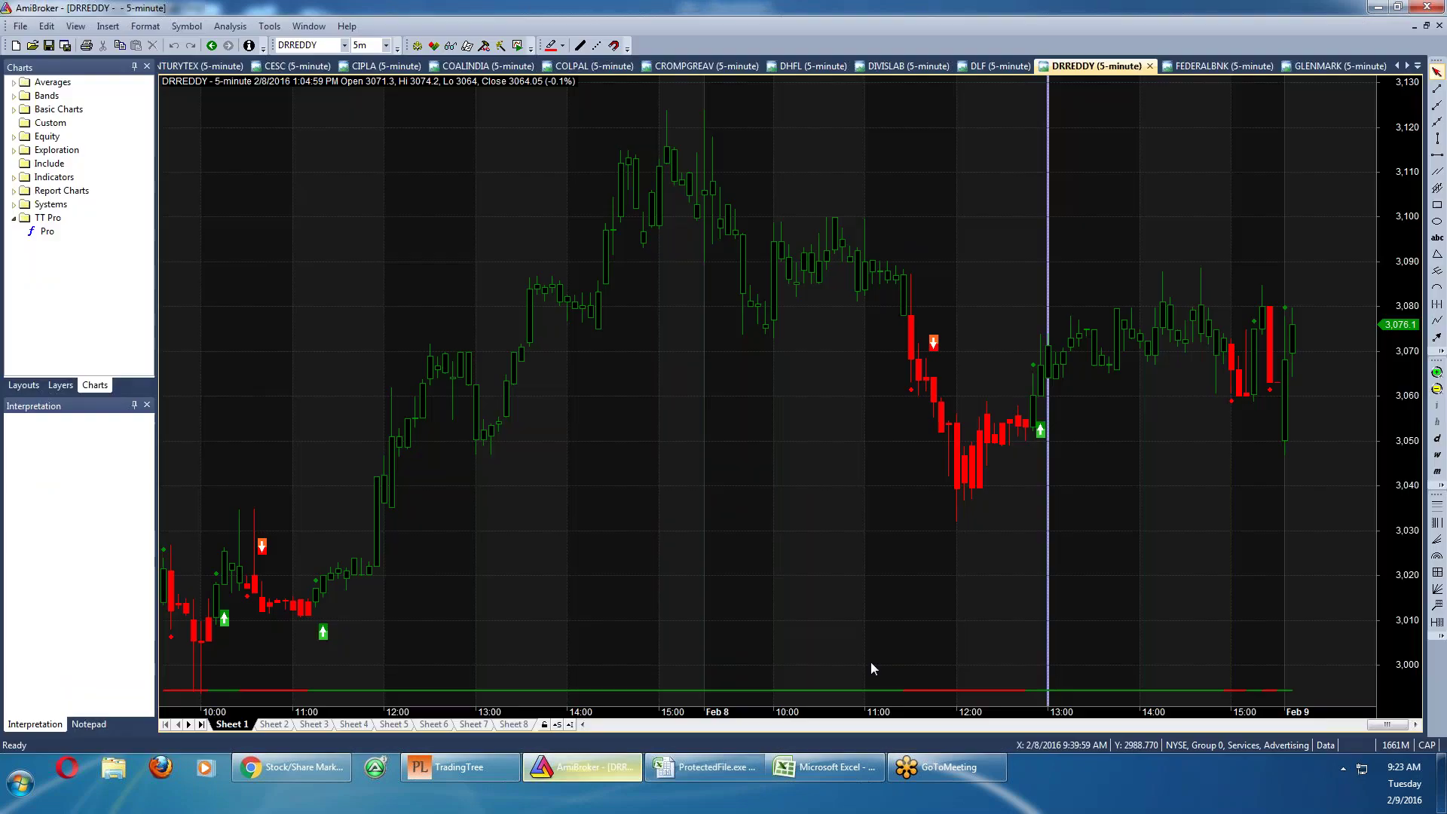
pyautogui.click(1418, 67)
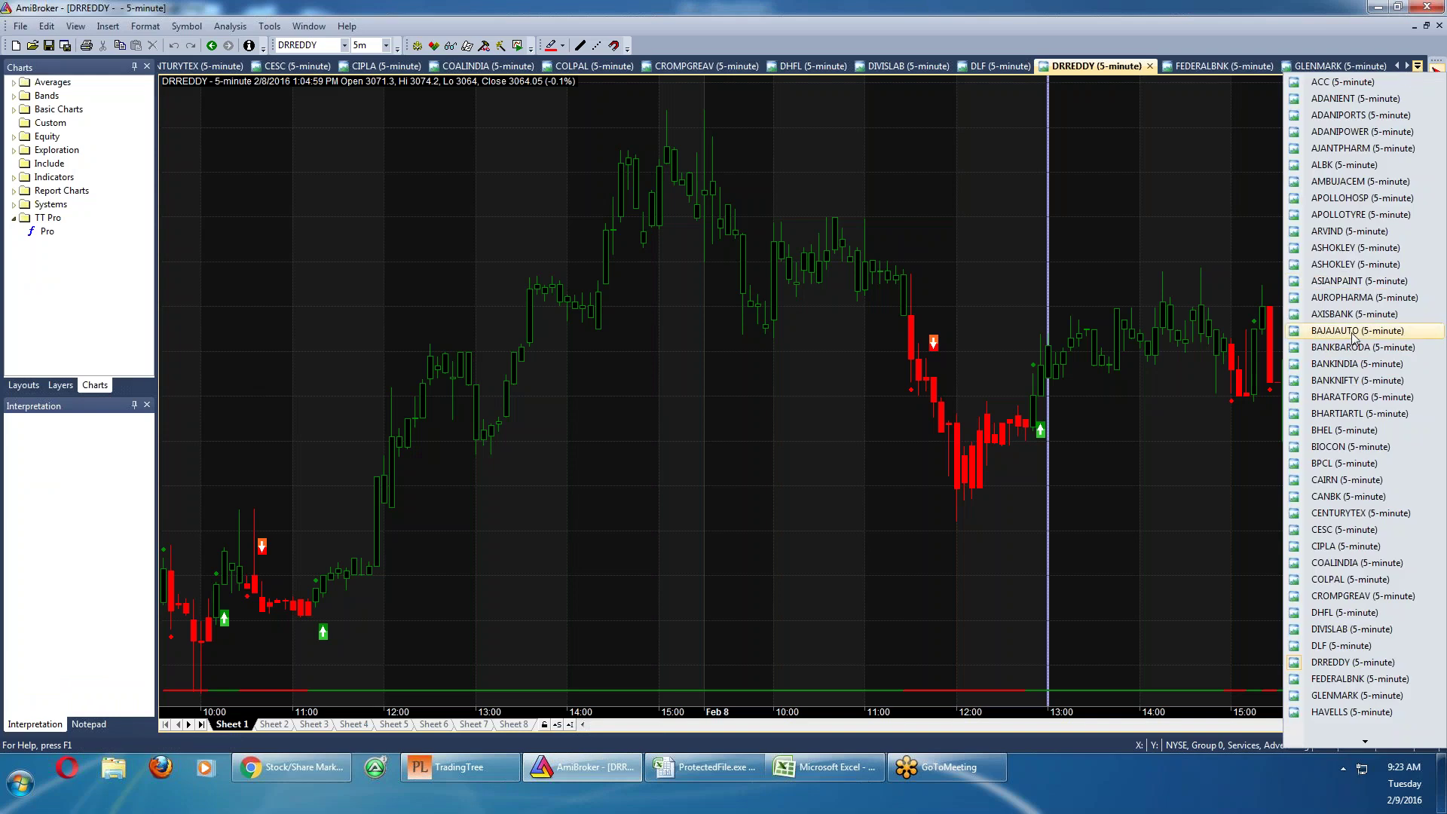
pyautogui.scroll(-3, 1353, 336)
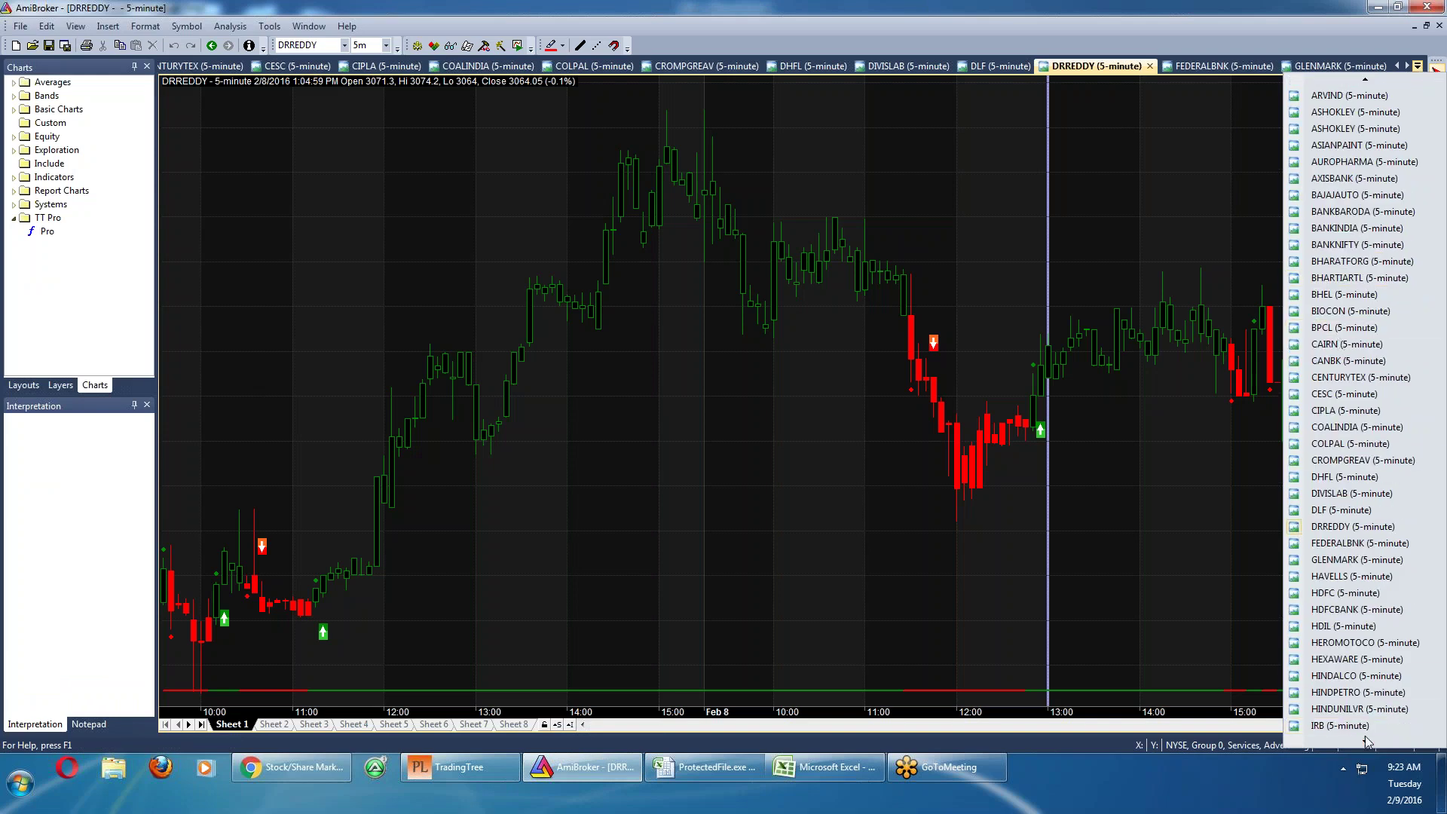
pyautogui.scroll(-2, 1366, 743)
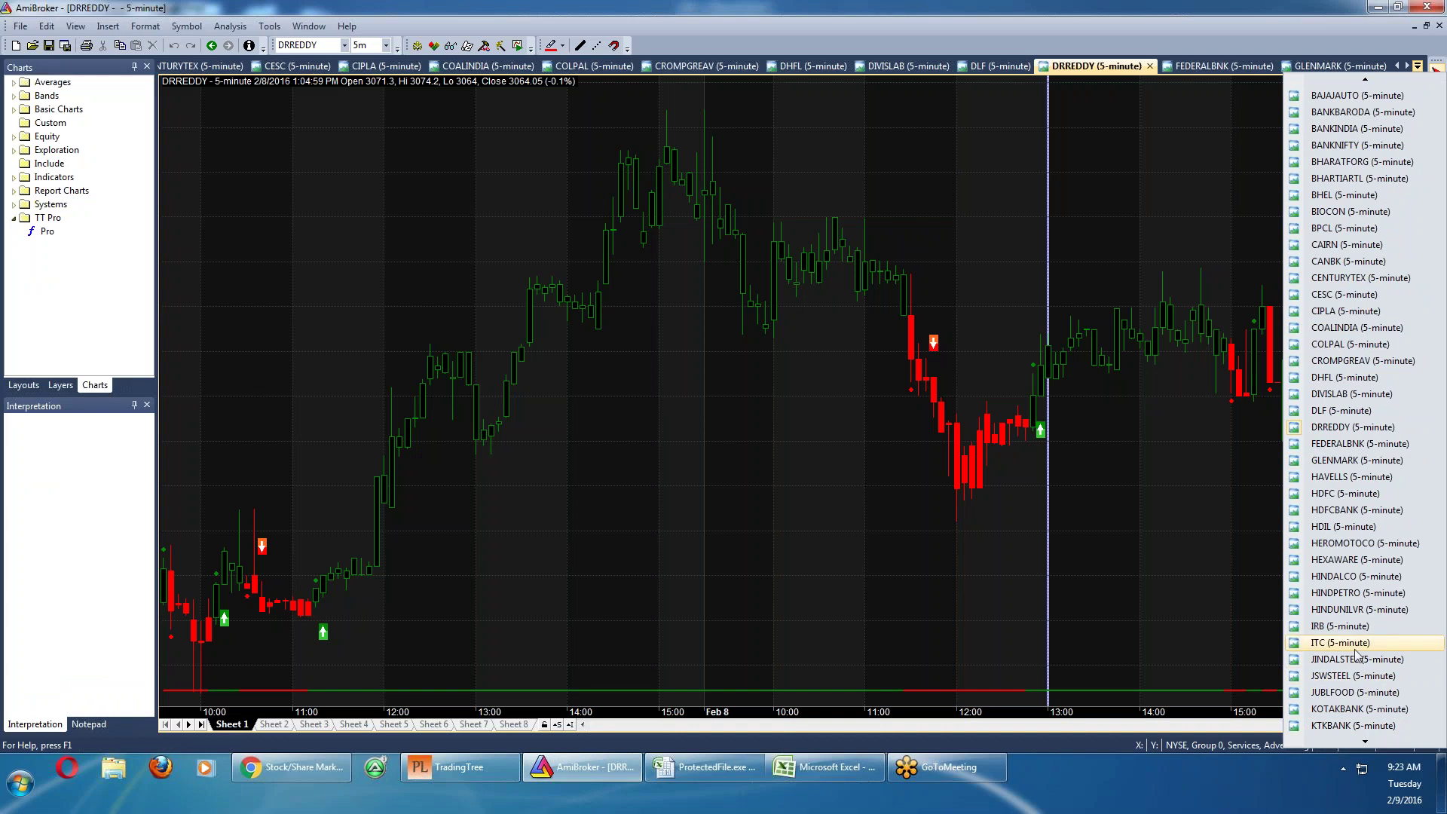
pyautogui.click(1171, 506)
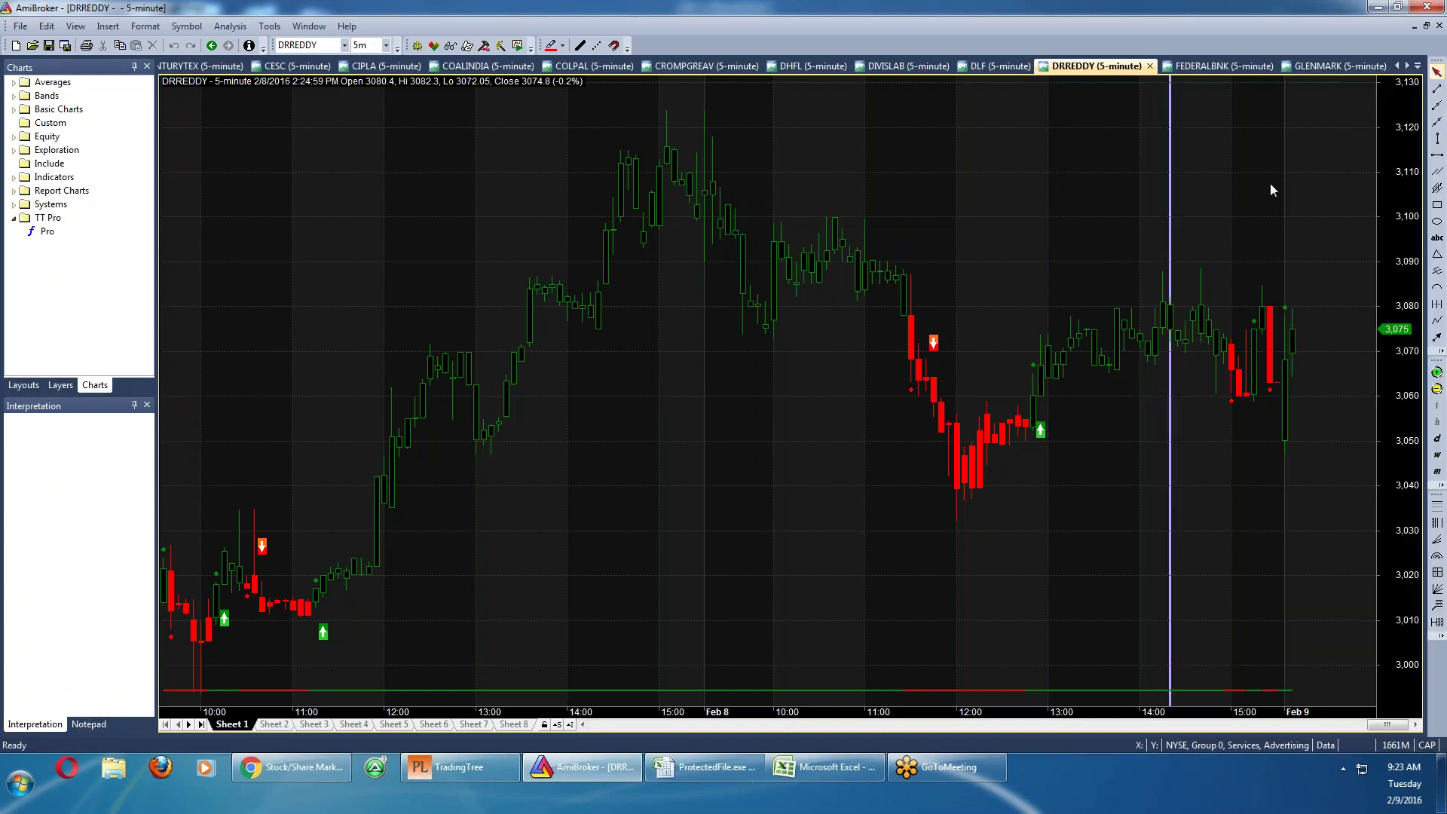
# Check the Excel watch list and return to AmiBroker to open the BANKBARODA 5-minute chart
pyautogui.click(700, 764)
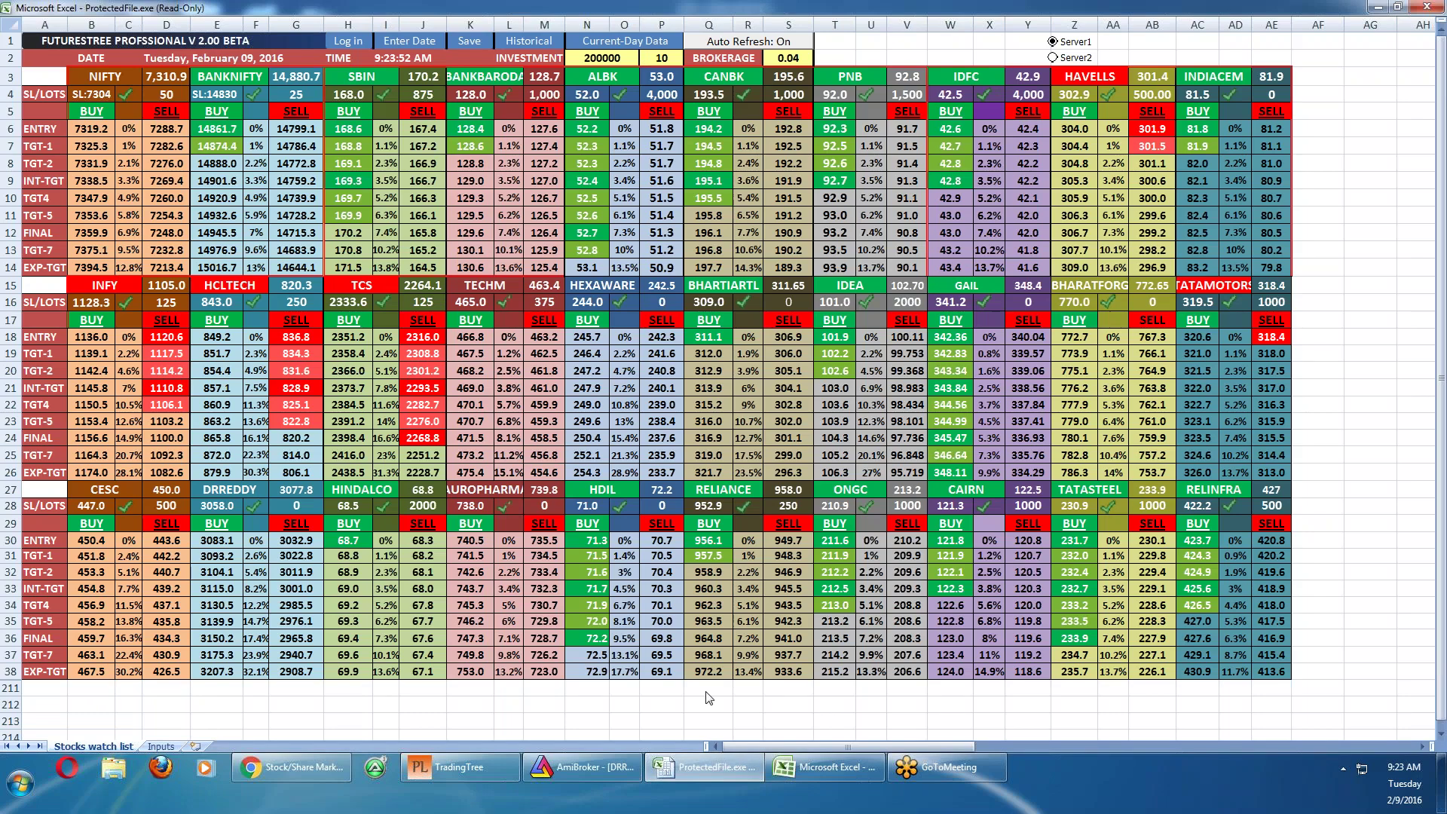
pyautogui.click(564, 767)
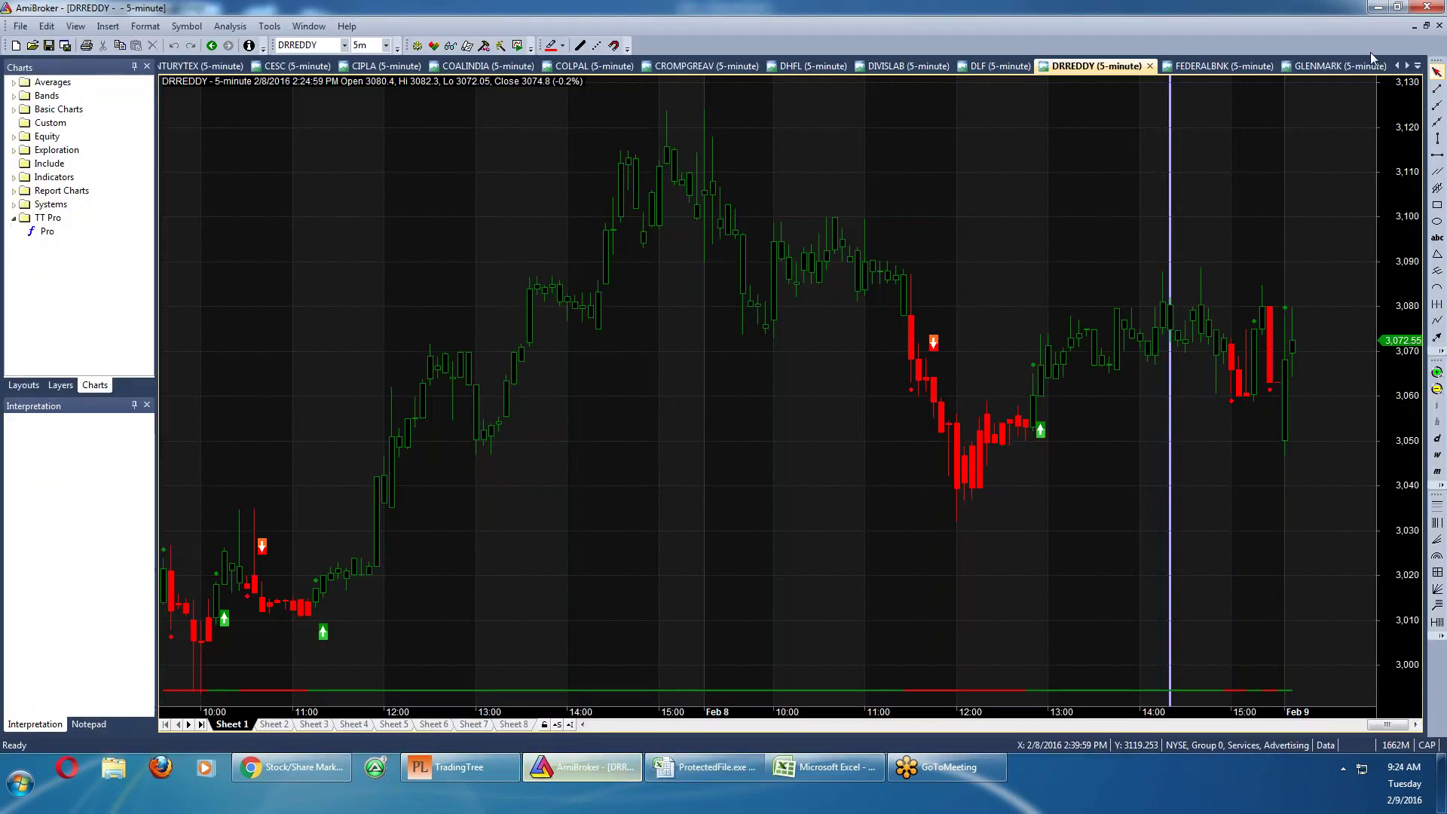
pyautogui.click(1417, 66)
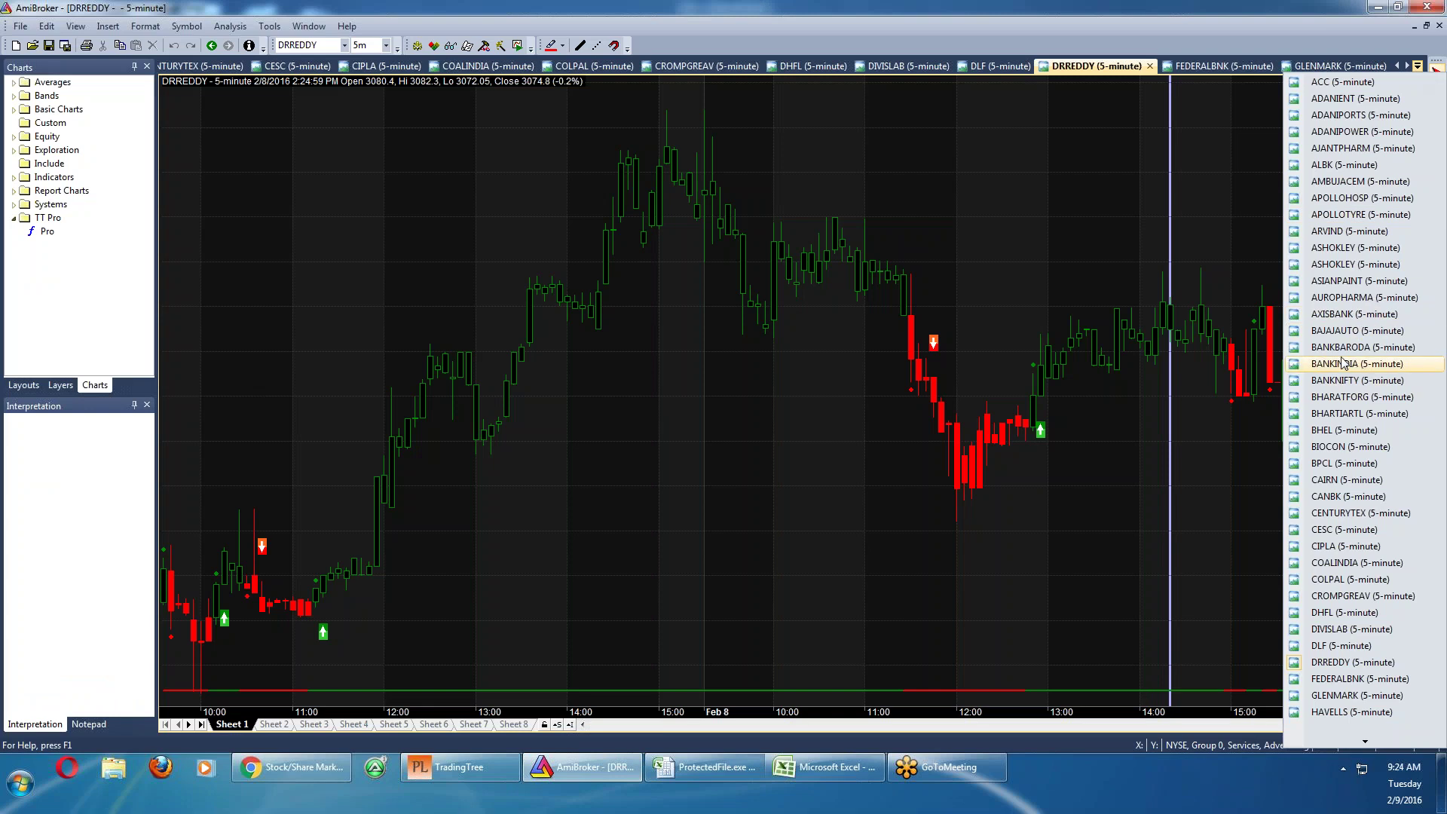
pyautogui.click(1343, 347)
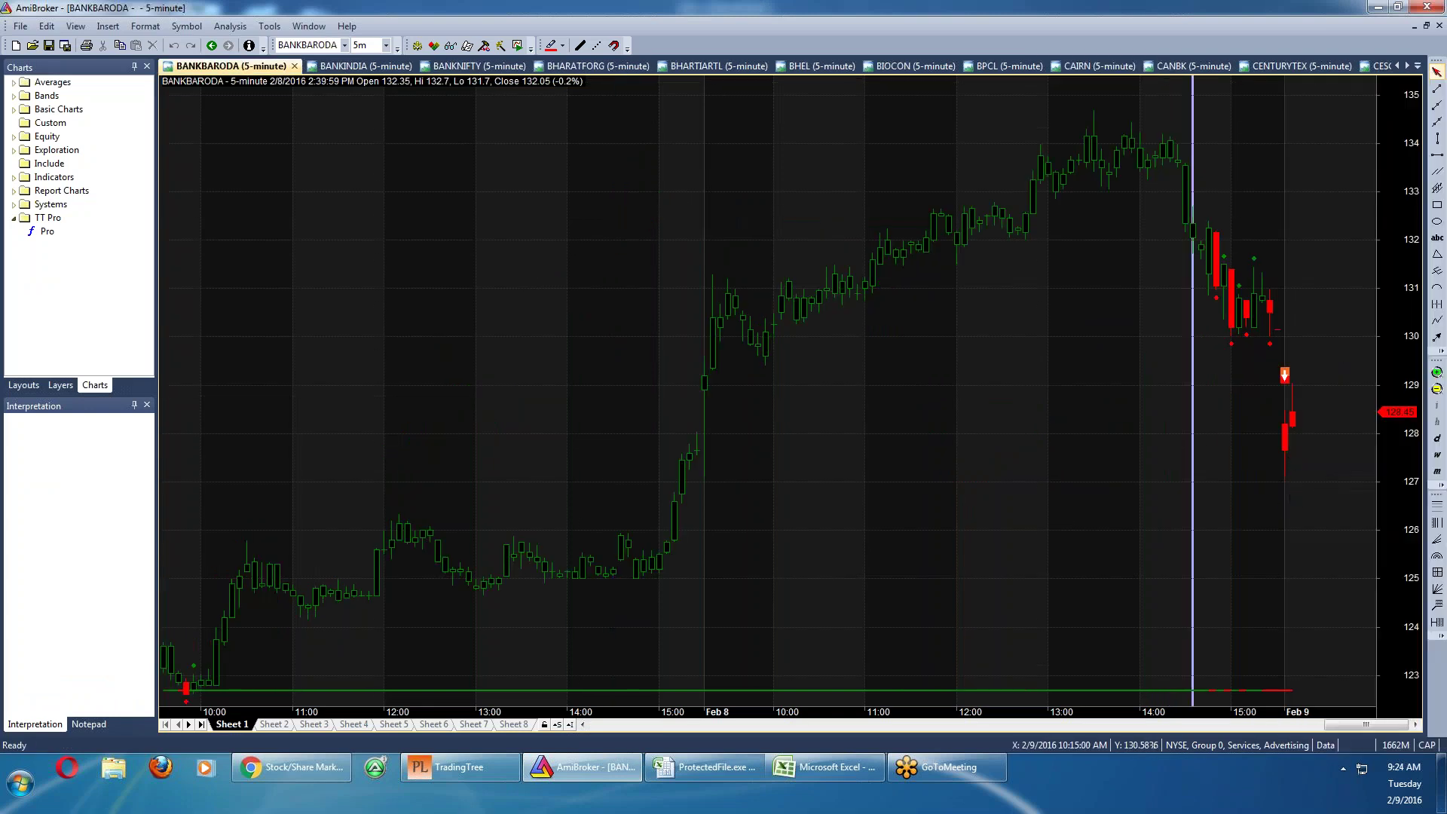
# Draw a horizontal line at about 127.06 on the BANKBARODA chart, near the first Feb 9 candle's low, and review its properties
pyautogui.click(1437, 154)
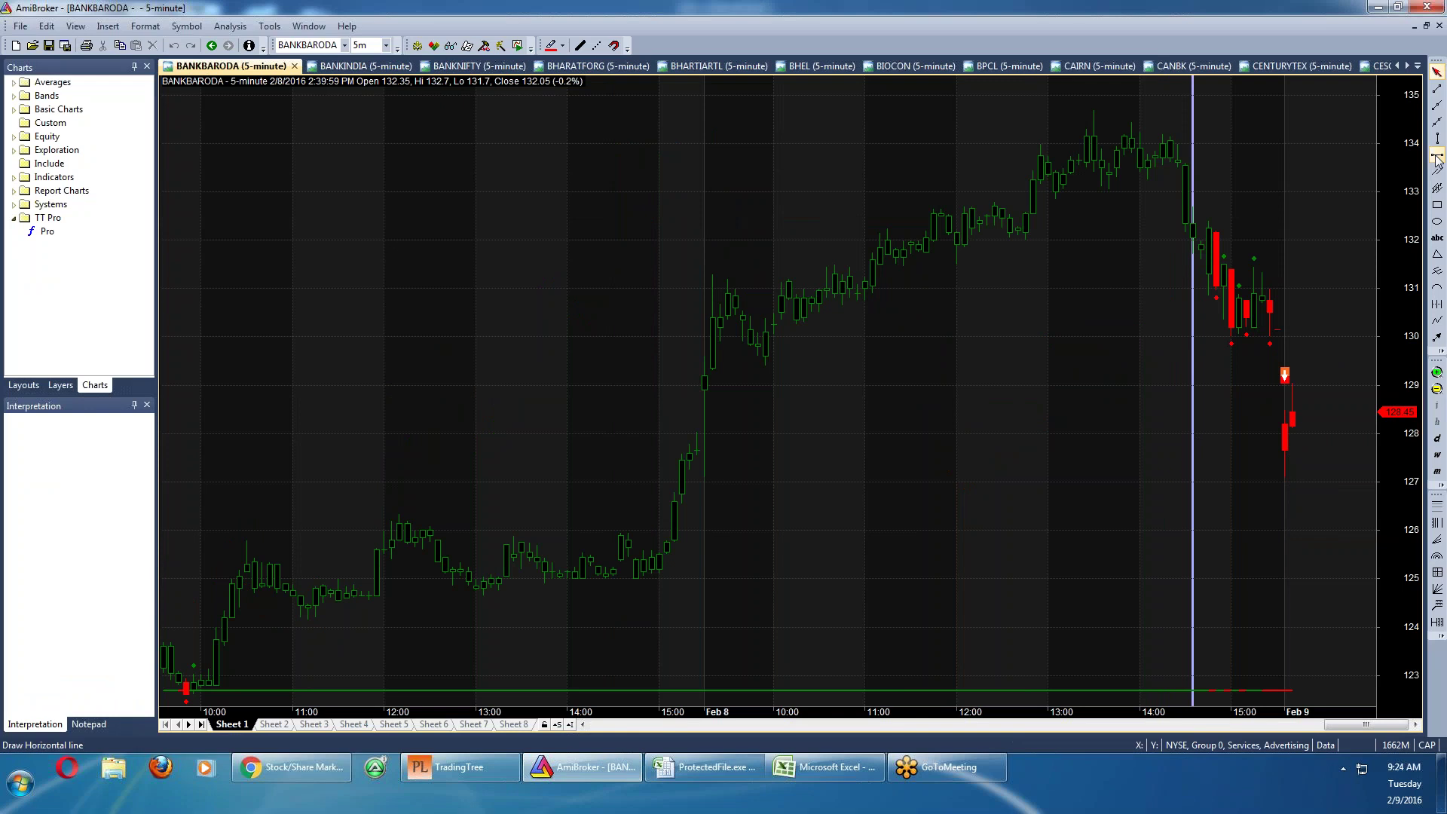
pyautogui.click(1283, 479)
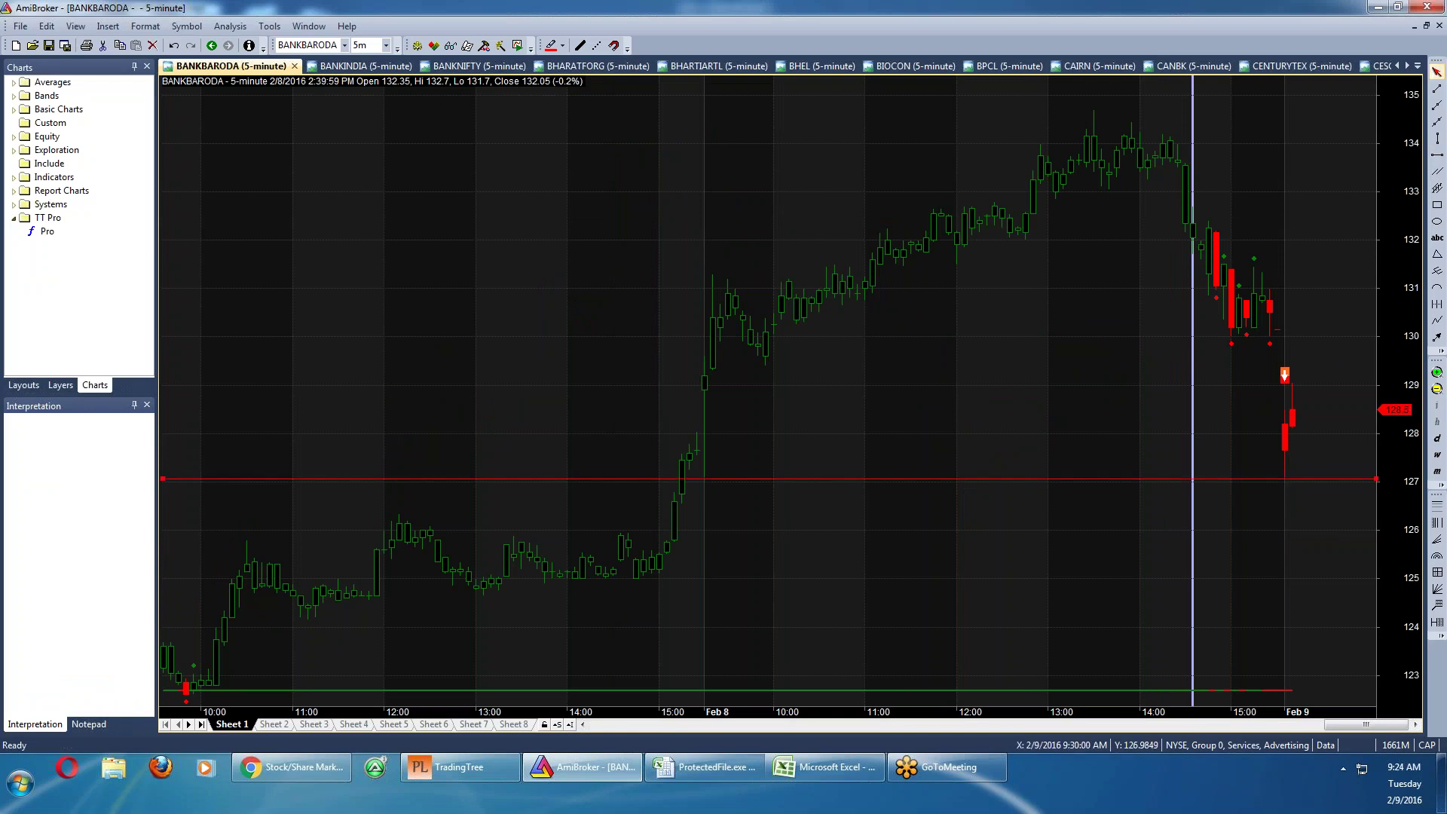
pyautogui.doubleClick(968, 479)
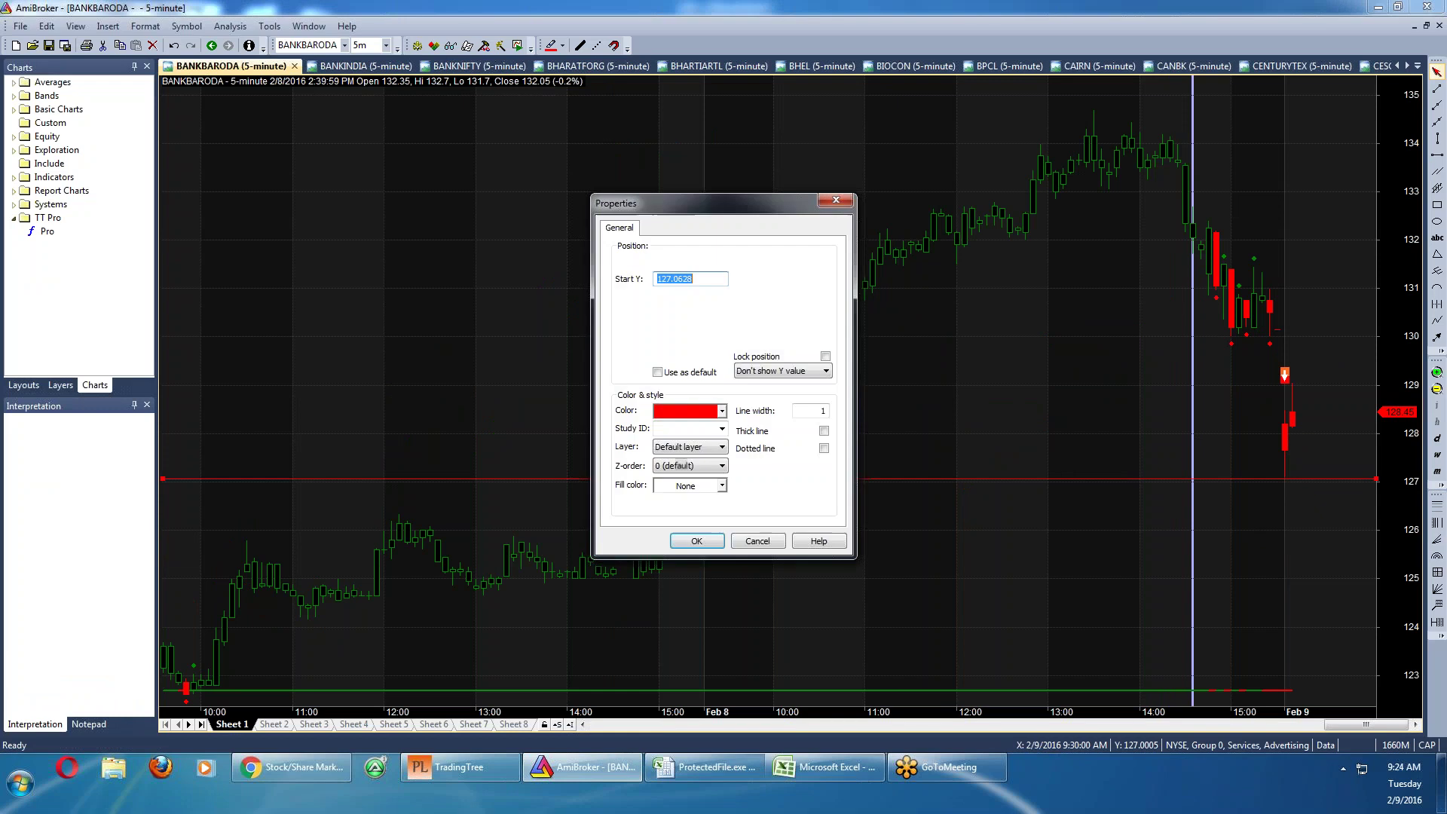
pyautogui.click(699, 284)
pyautogui.click(697, 541)
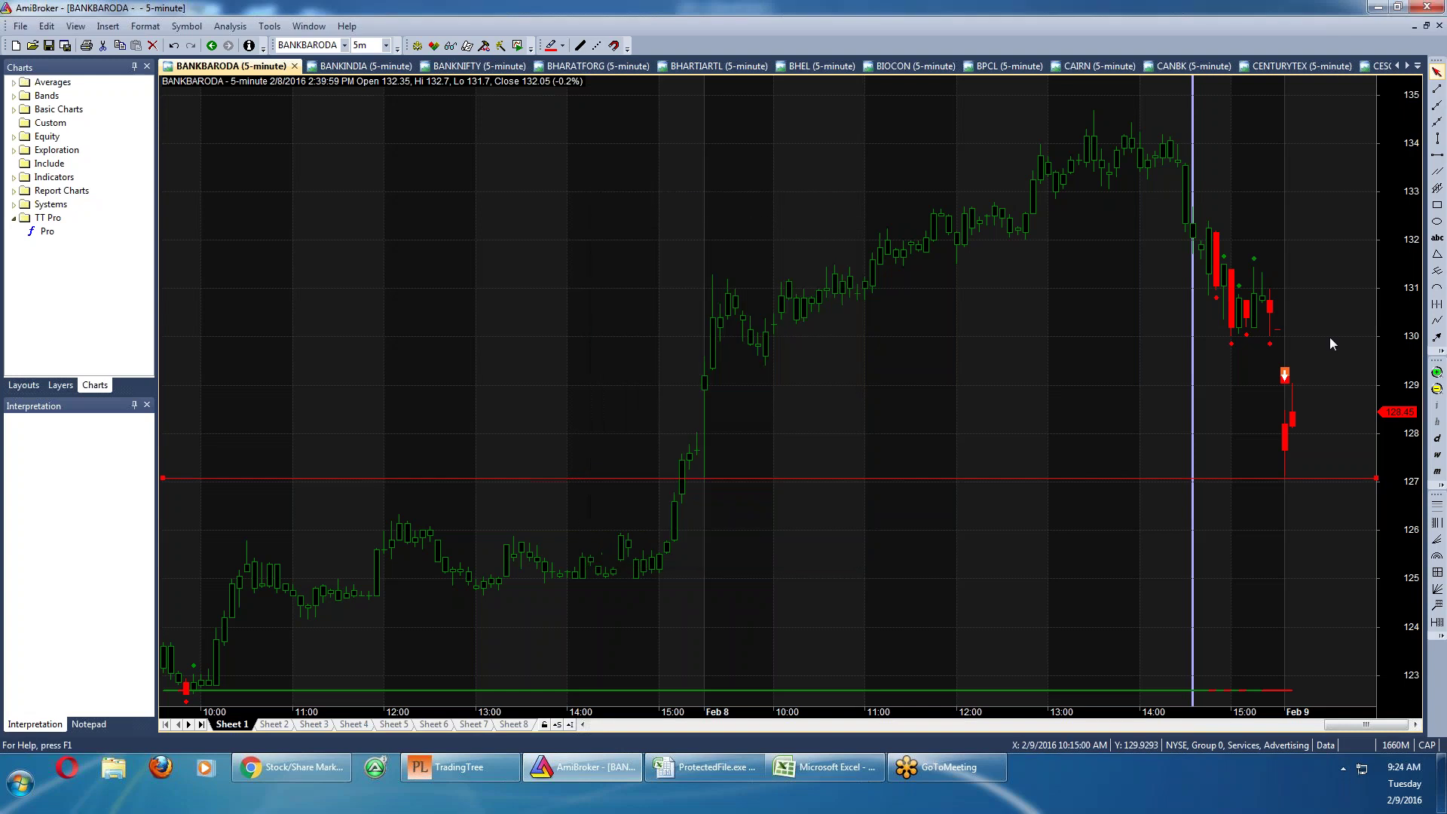
# Select BHARATFORG's buy entry in the Excel watch list and open the BHARATFORG 5-minute chart in AmiBroker for comparison
pyautogui.click(798, 771)
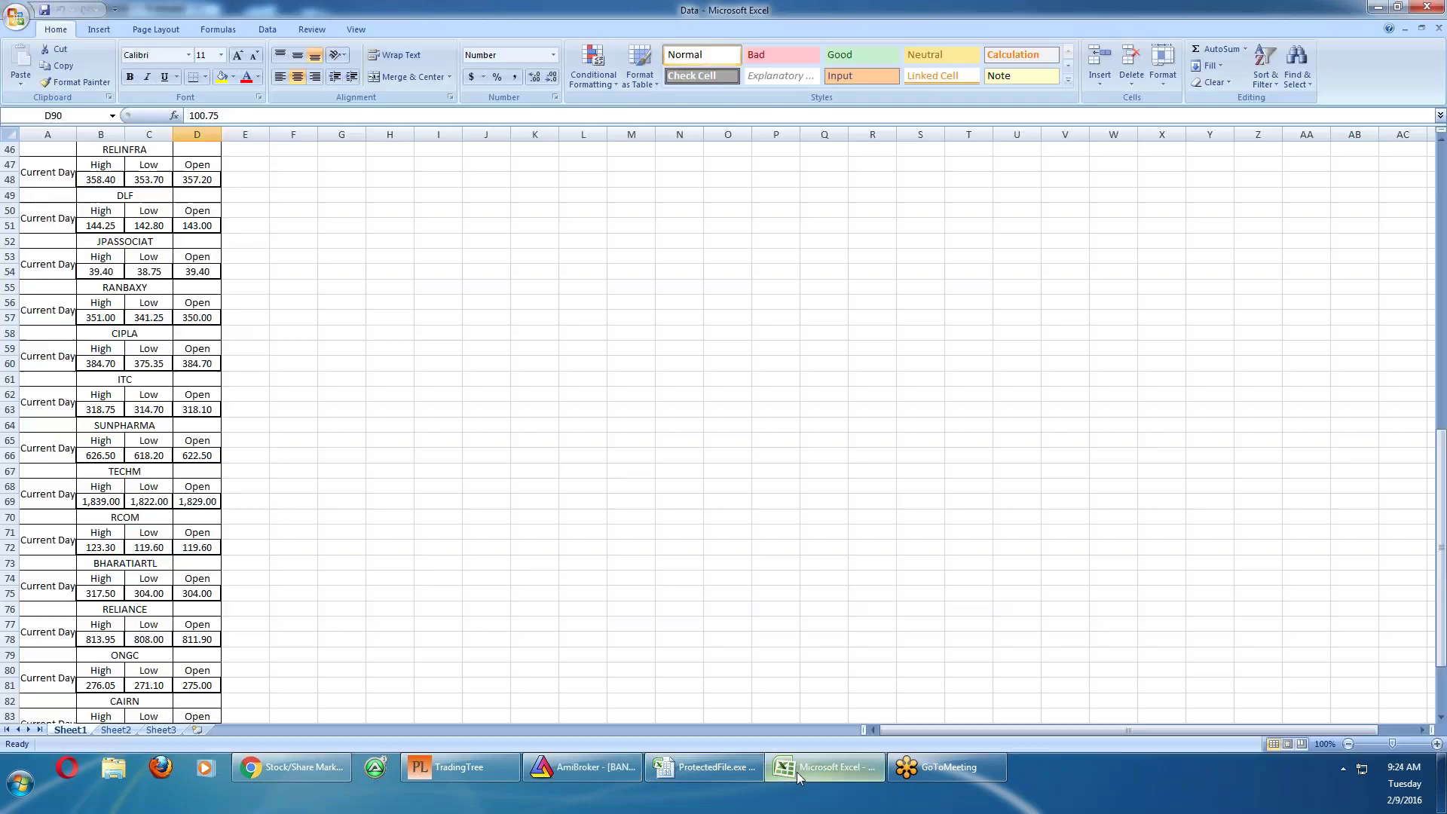
pyautogui.click(693, 765)
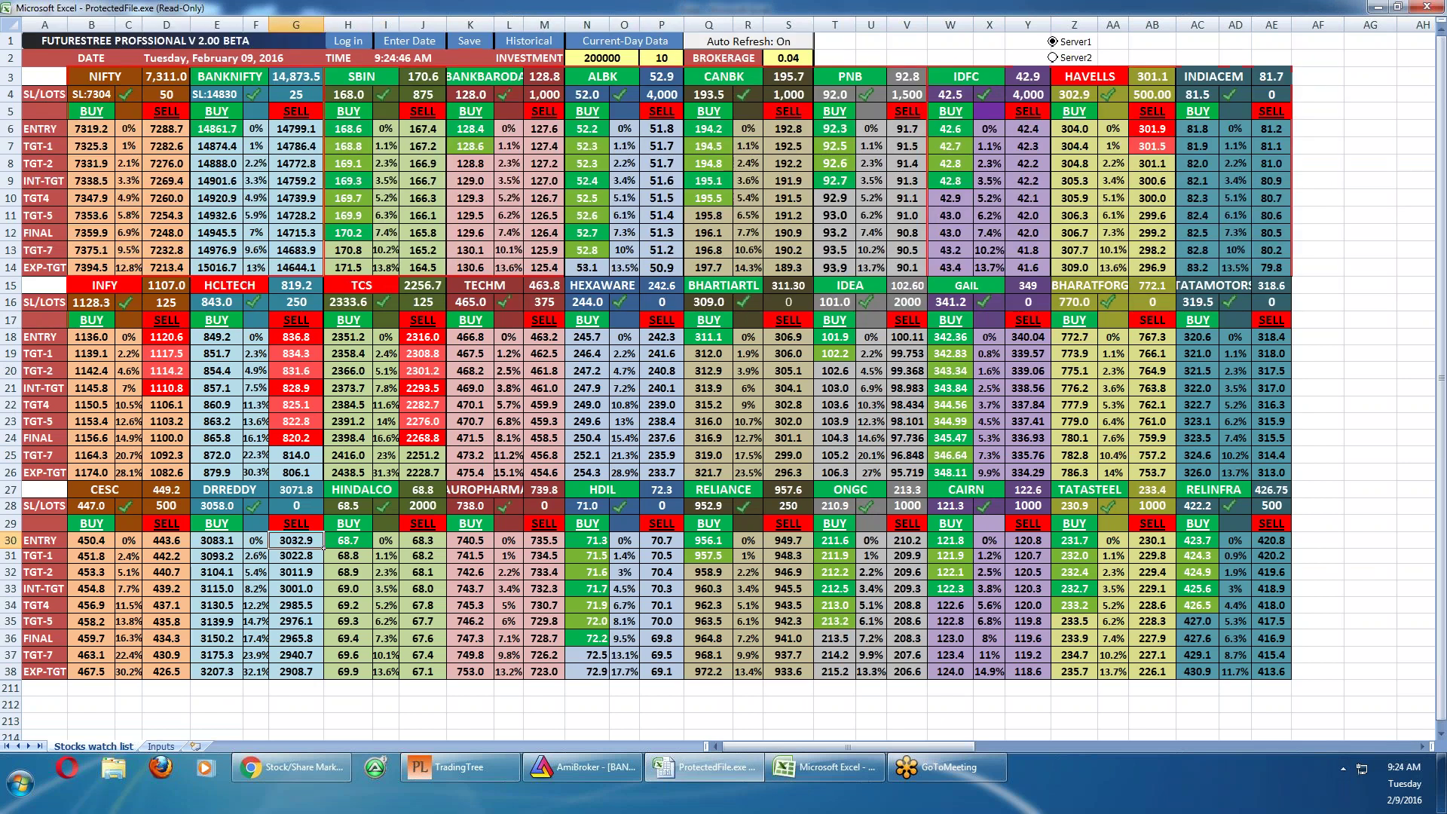
pyautogui.click(1083, 340)
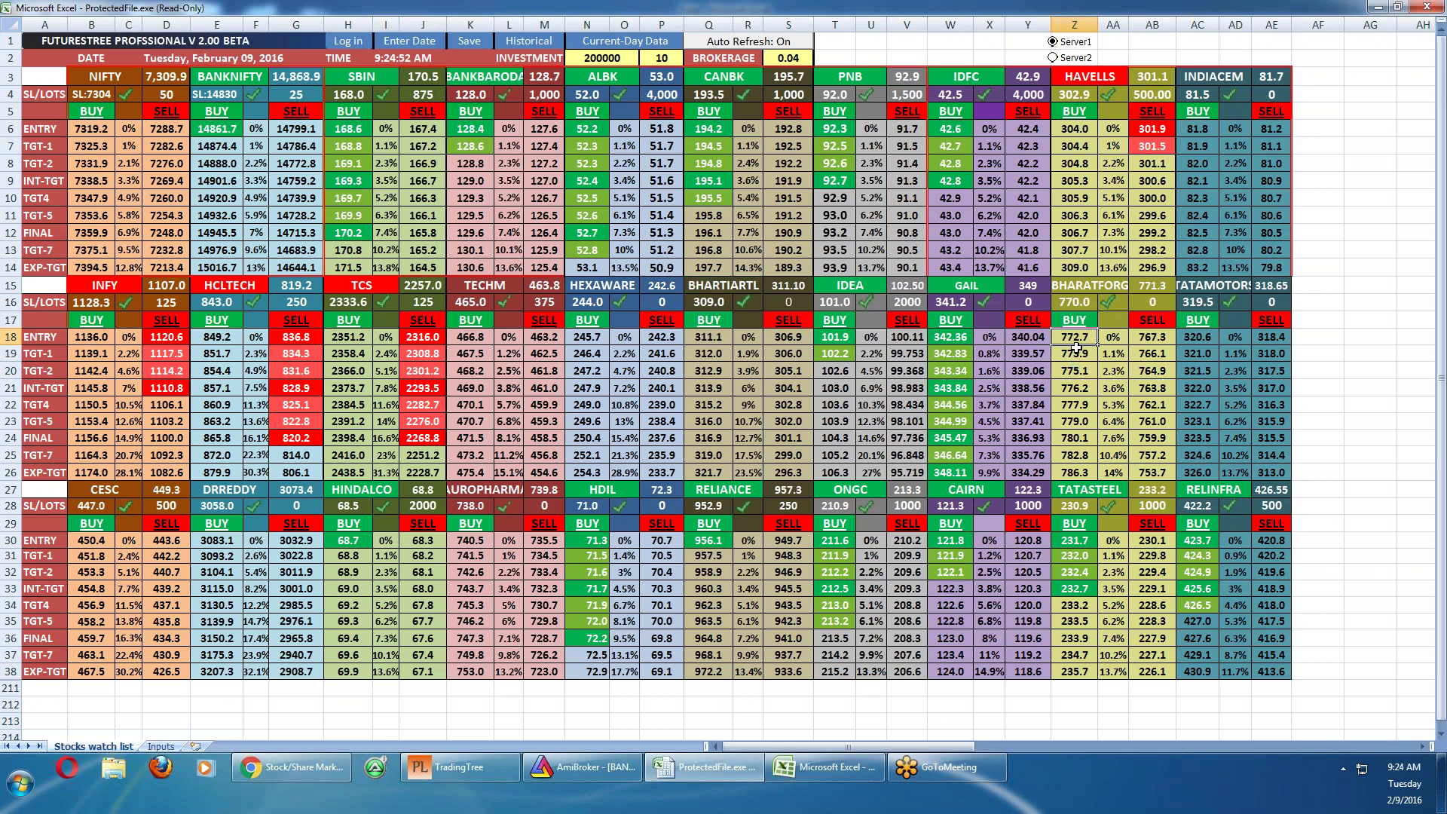
pyautogui.click(584, 758)
pyautogui.click(1418, 66)
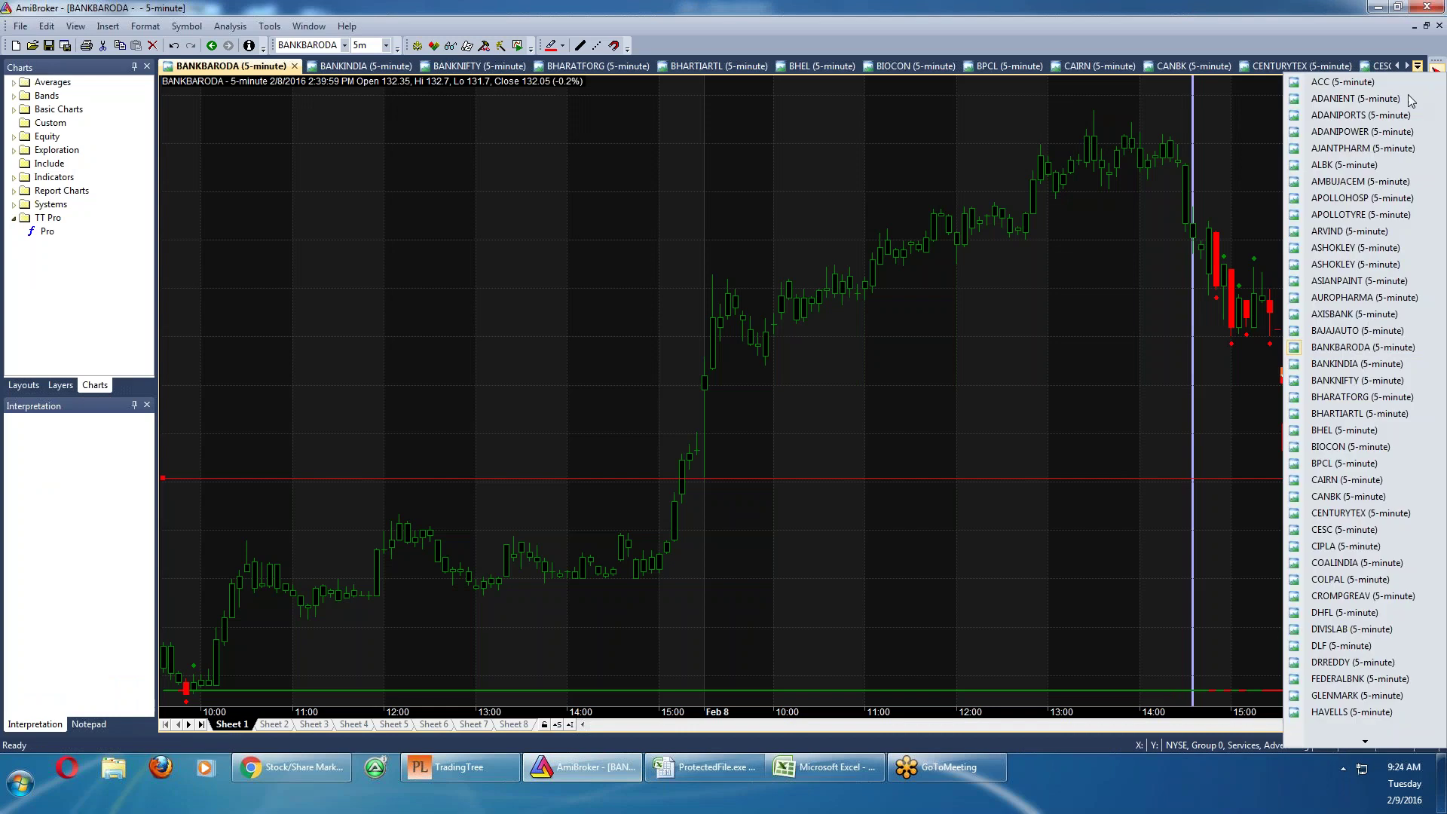
pyautogui.click(1366, 398)
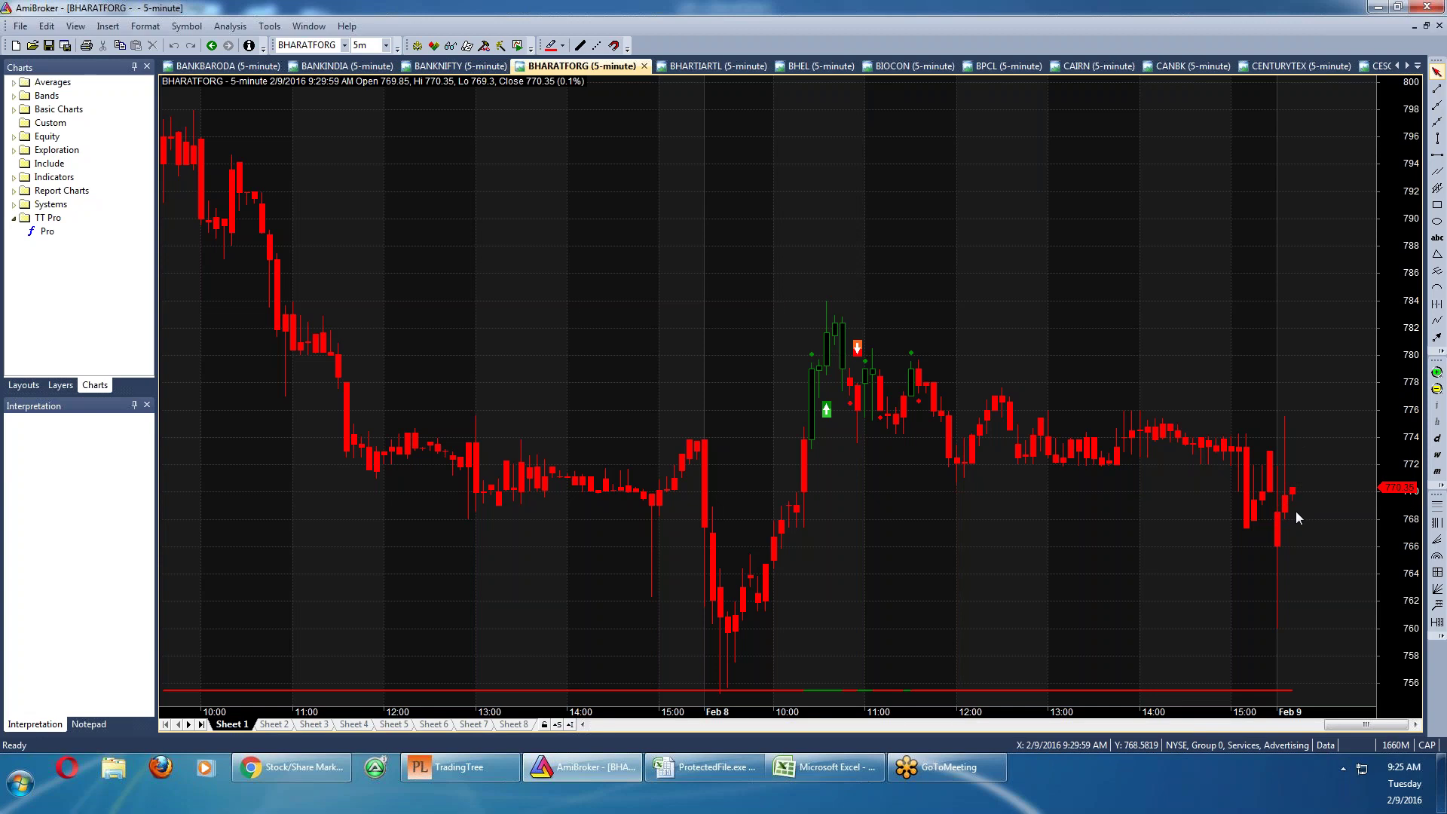
# Minimize the open windows, bring back the Excel watch list and select RELIANCE's buy entry
pyautogui.click(1379, 9)
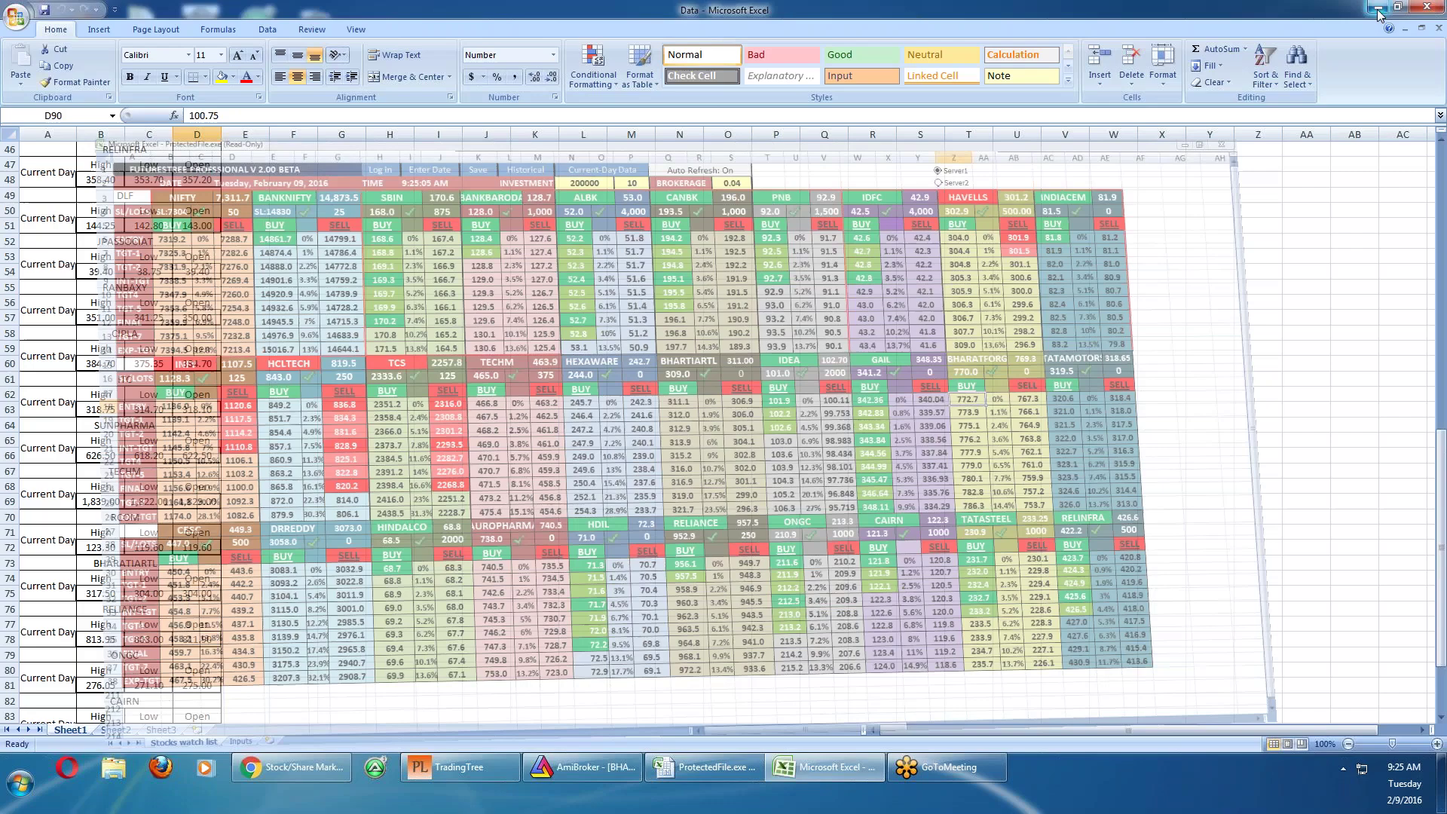
pyautogui.click(1379, 9)
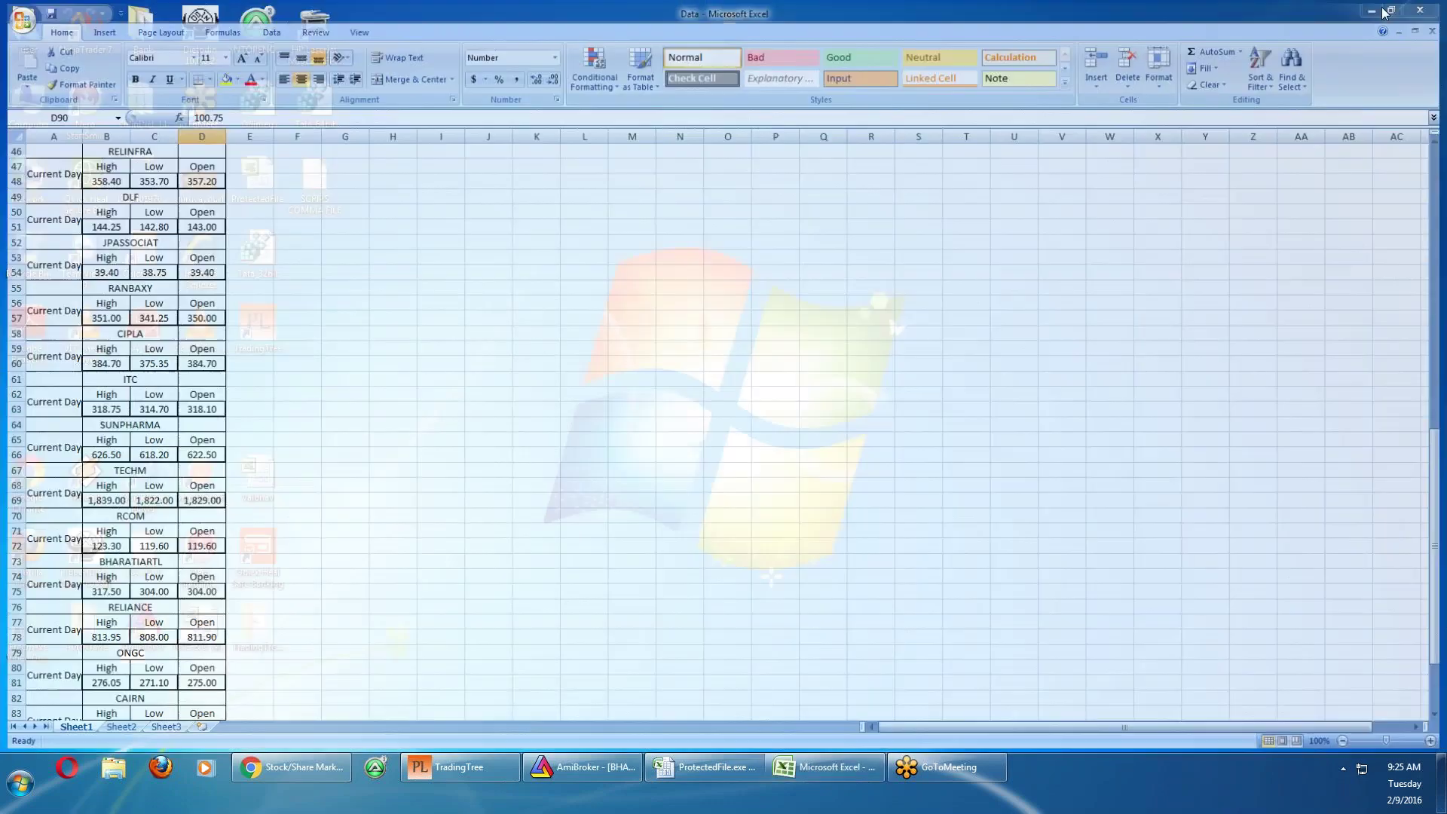
pyautogui.click(690, 766)
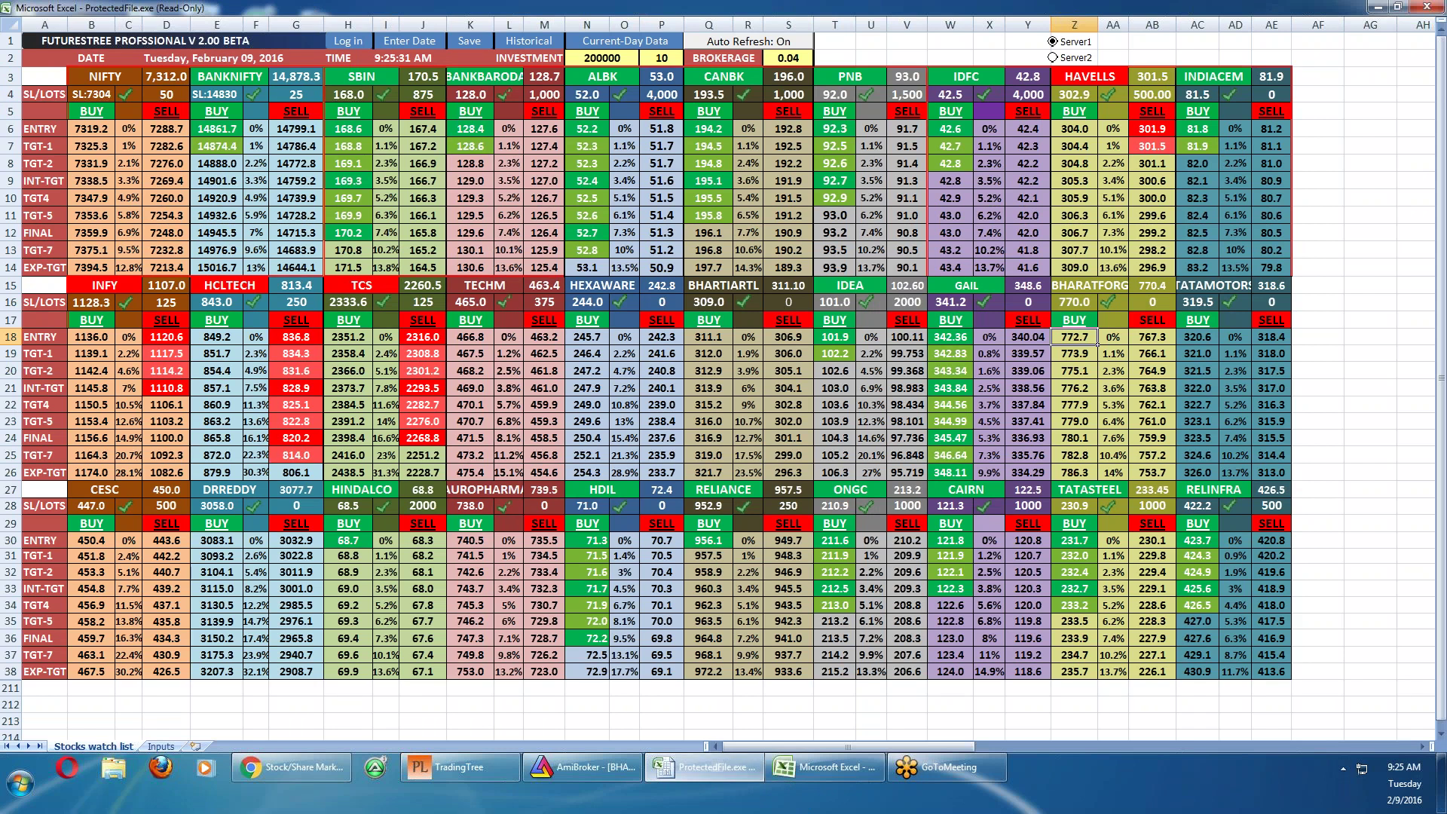
pyautogui.click(704, 545)
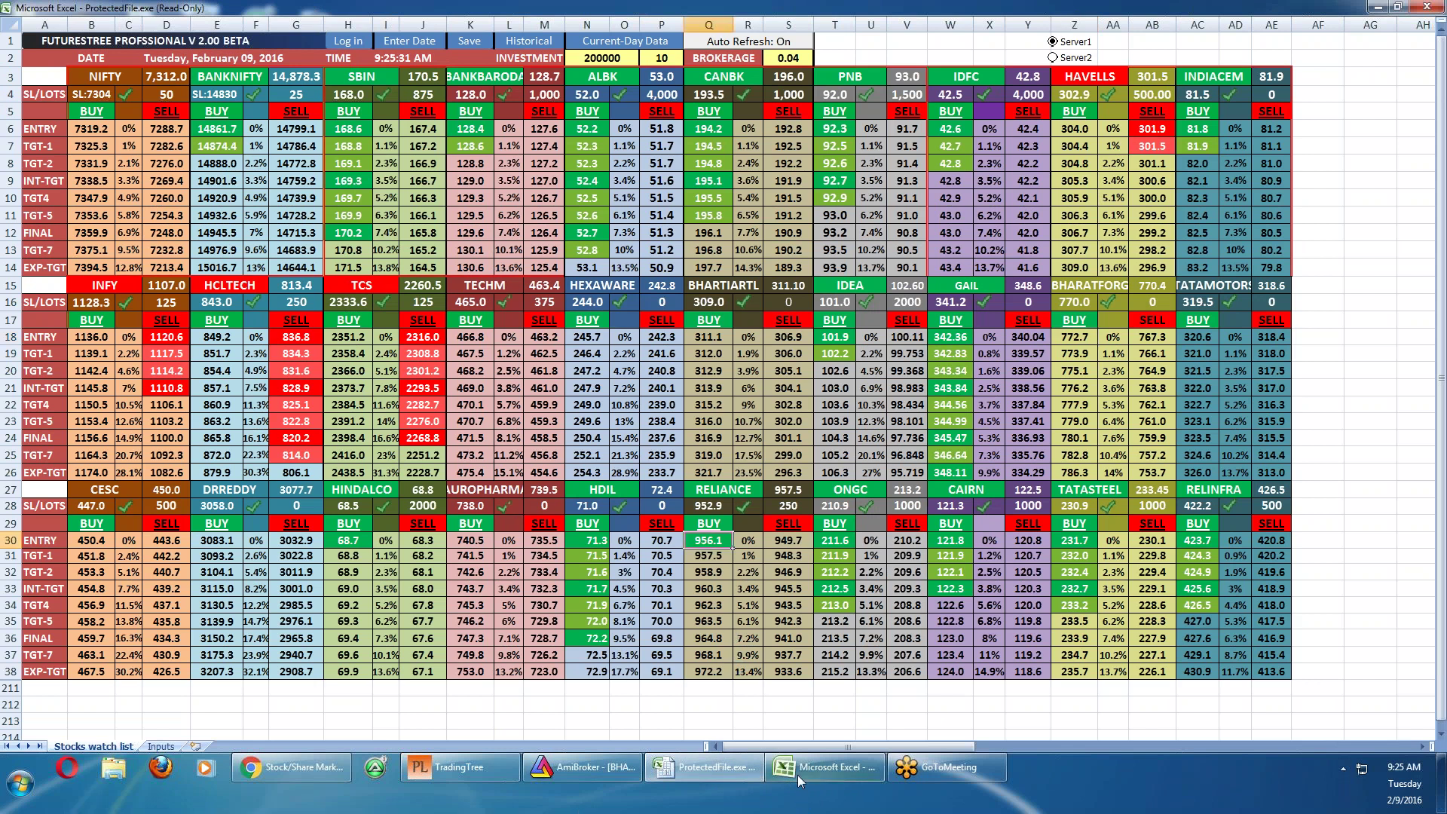
# Switch to AmiBroker, open the RELIANCE 5-minute chart and inspect its first Feb 9 candles
pyautogui.click(586, 769)
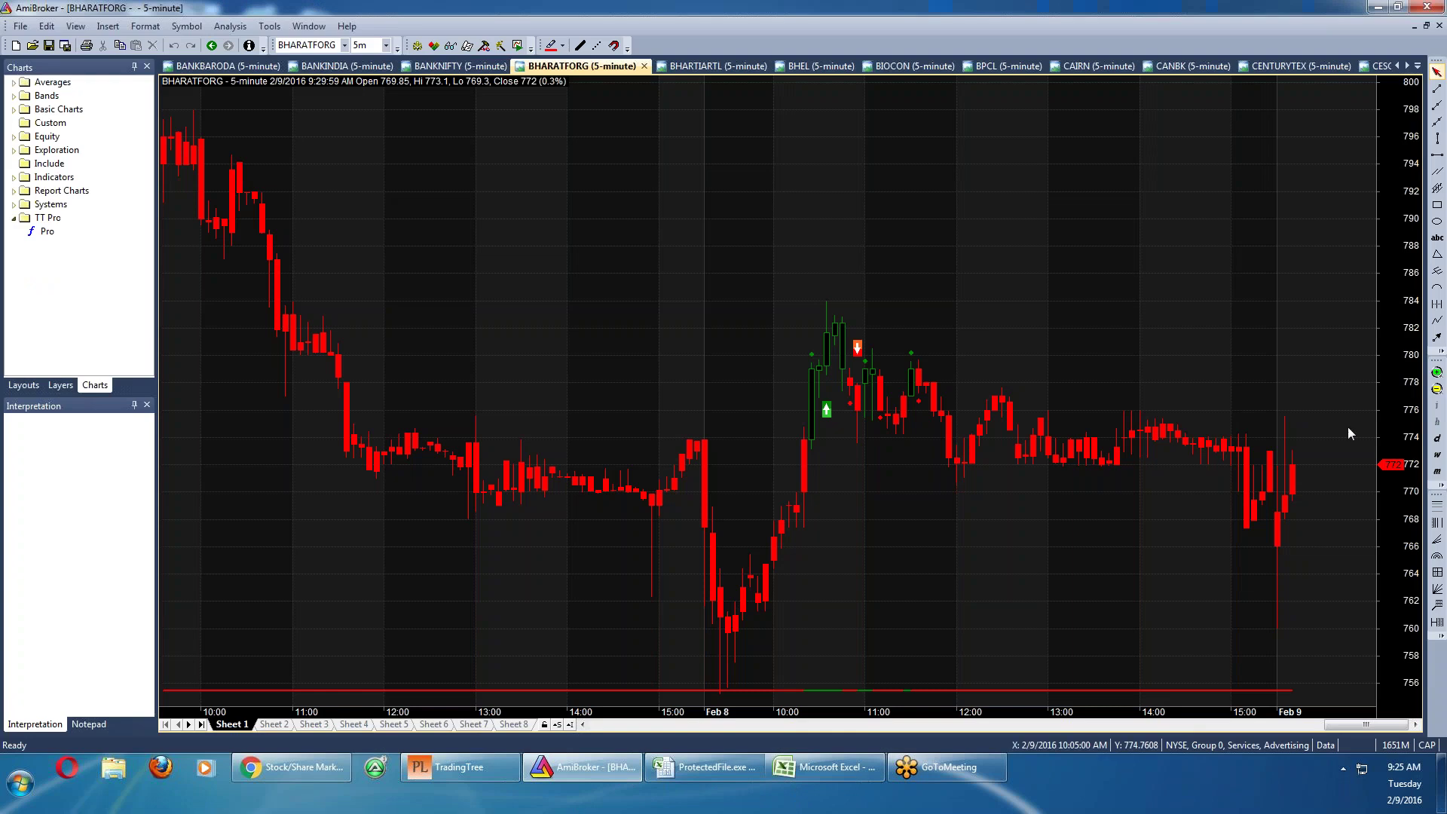
pyautogui.click(1418, 65)
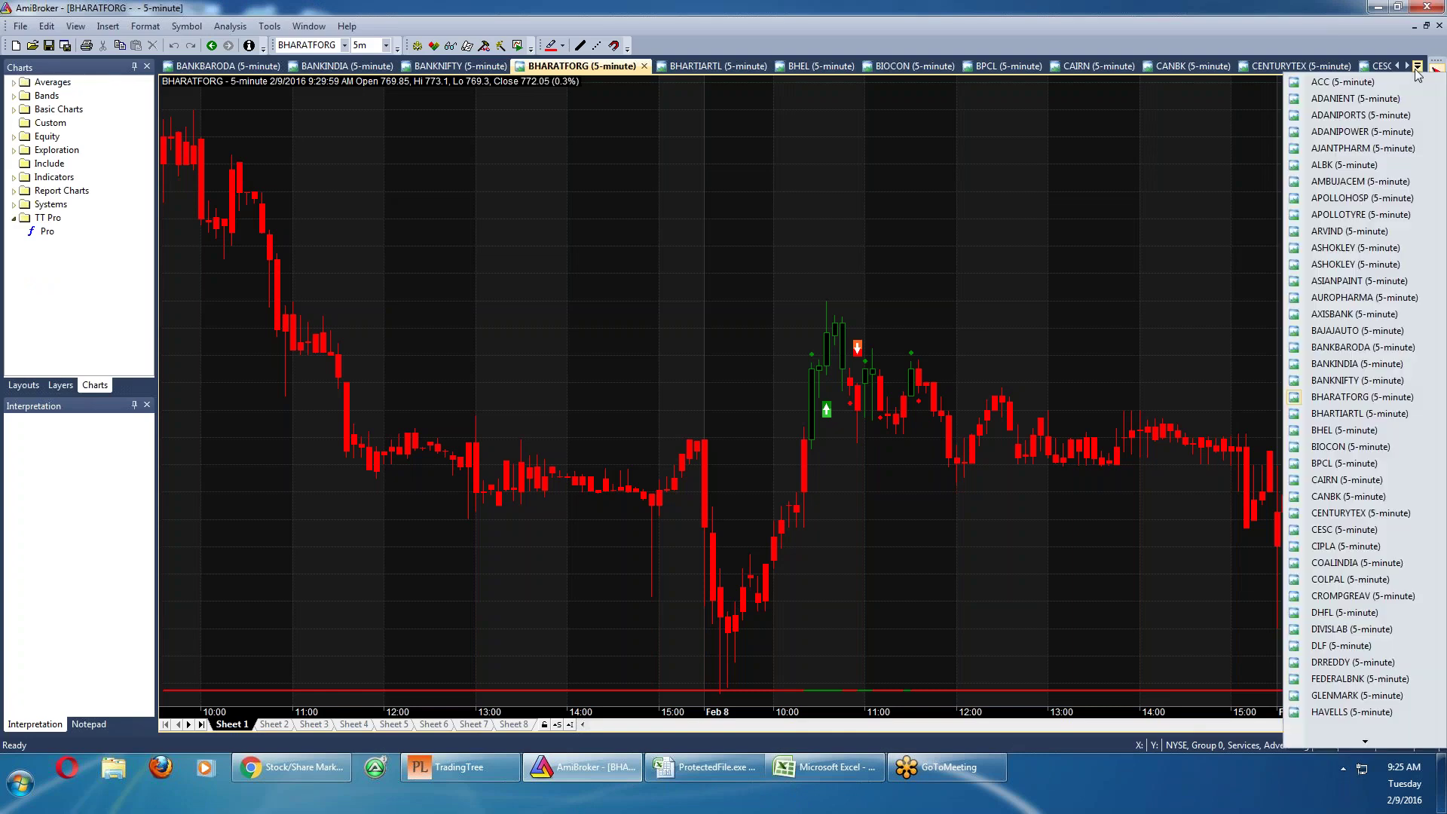
pyautogui.scroll(-9, 1397, 292)
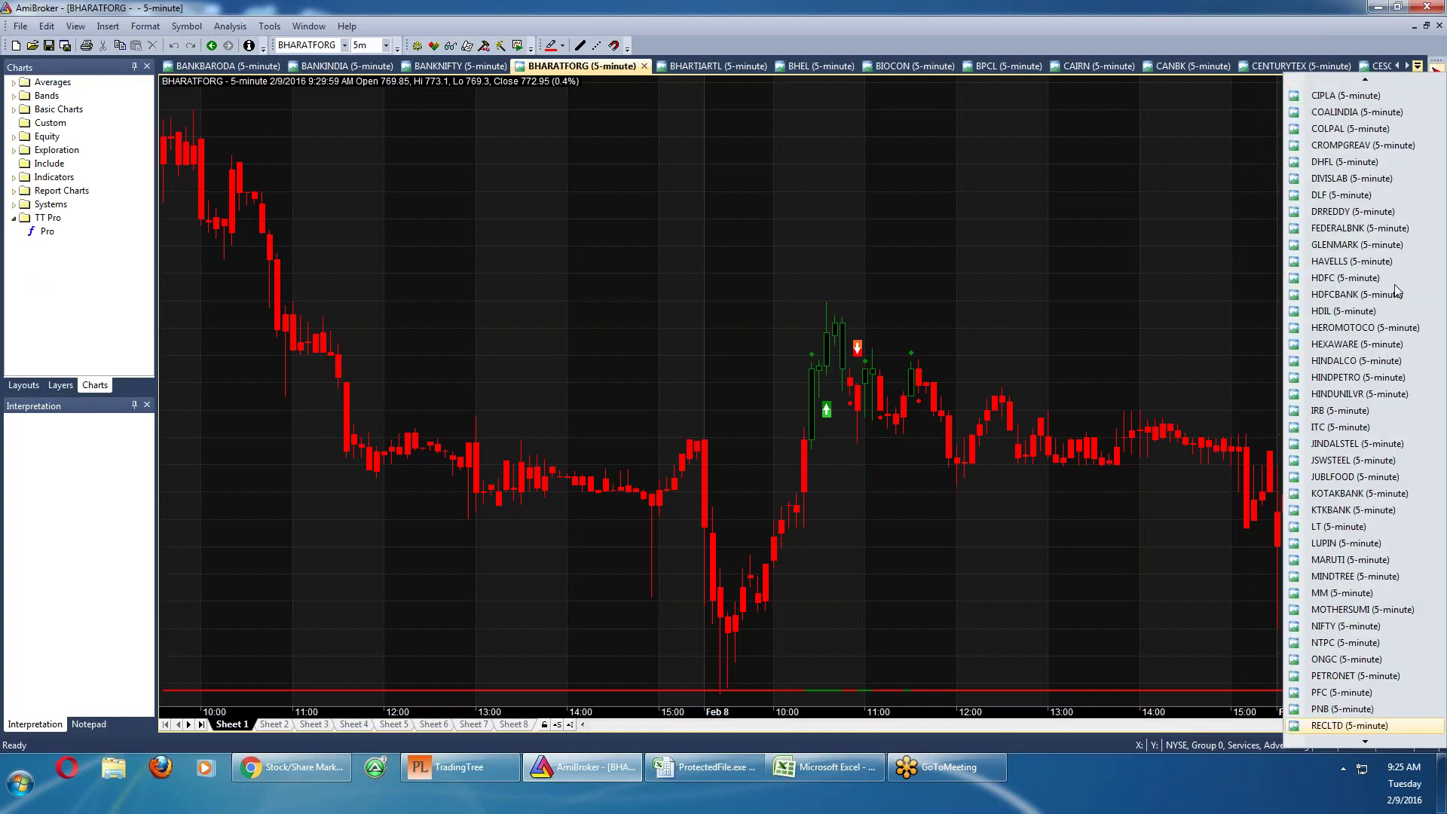
pyautogui.scroll(-3, 1386, 707)
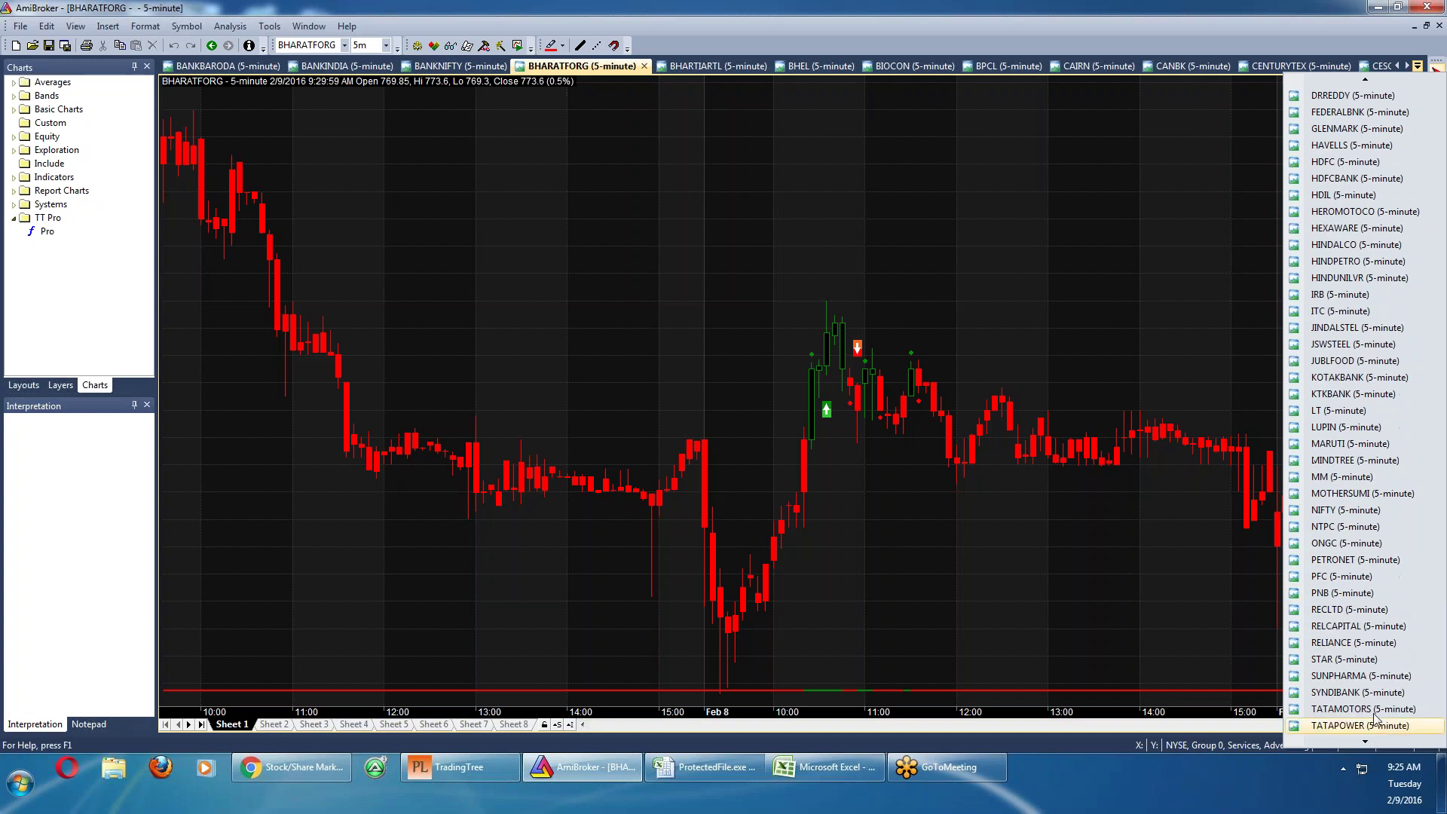
pyautogui.click(1353, 642)
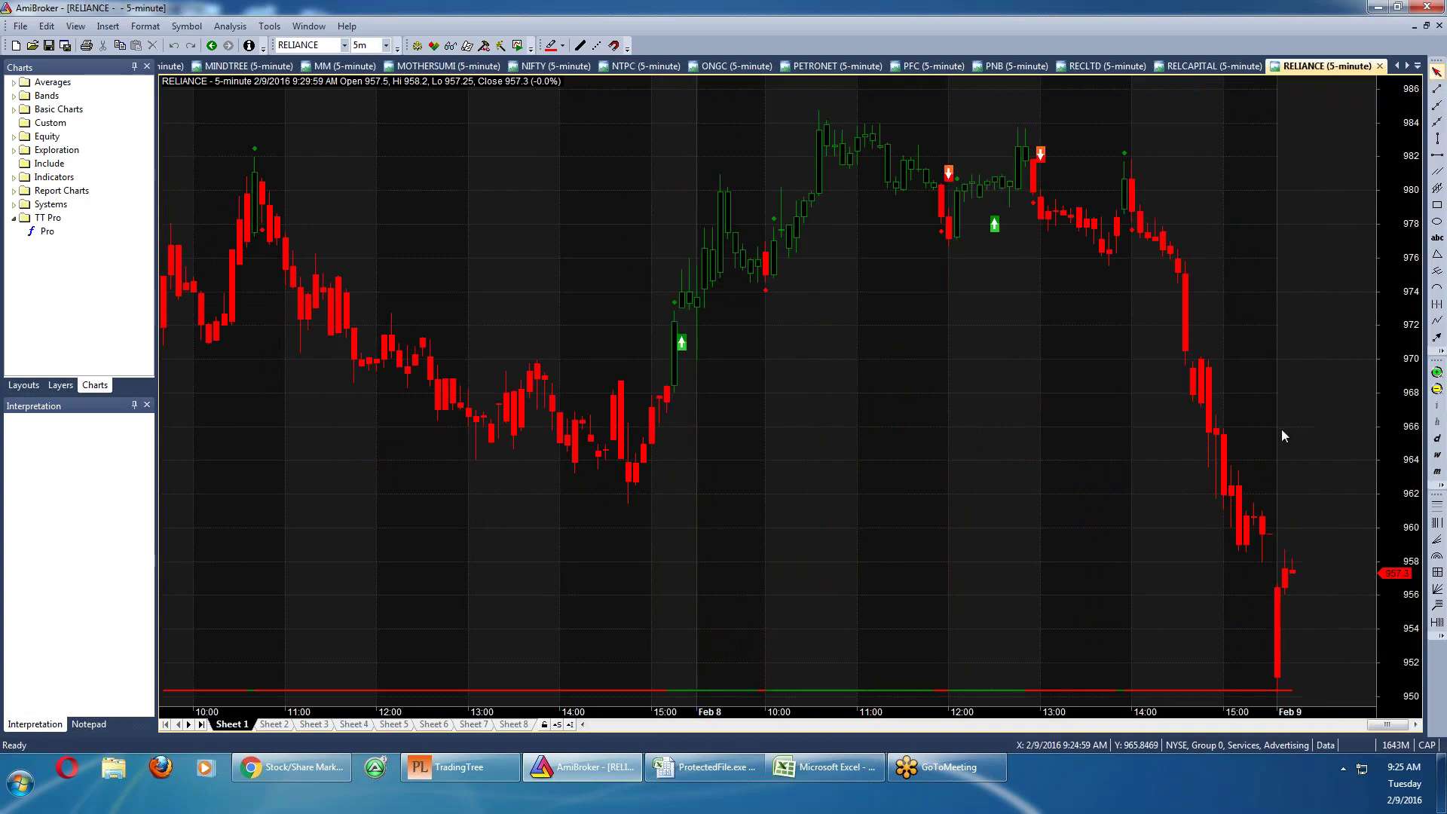
pyautogui.click(1157, 607)
pyautogui.click(1277, 603)
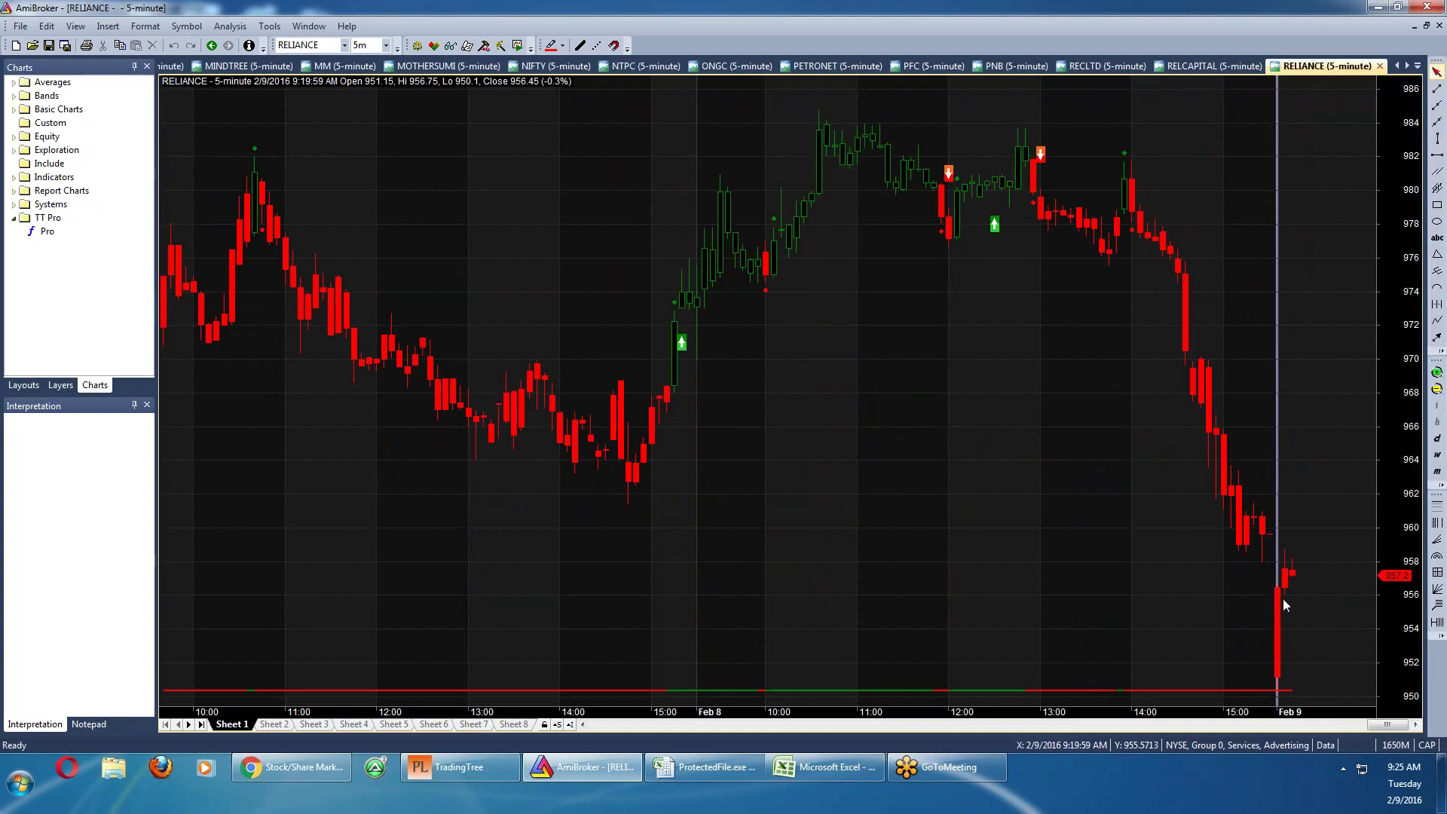
pyautogui.moveTo(1287, 588); pyautogui.dragTo(1293, 582)
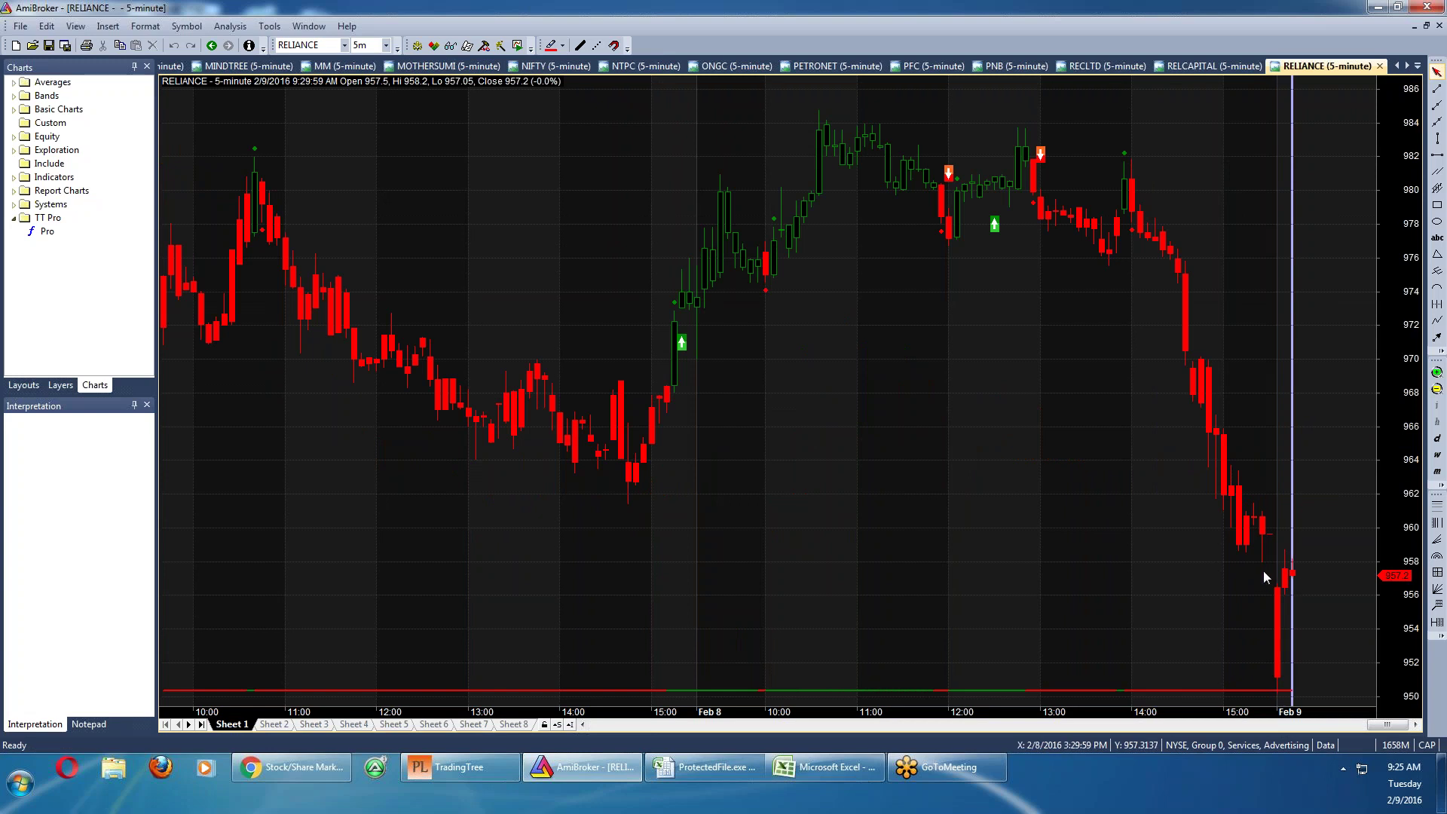
# Look over the RELCAPITAL and RECLTD 5-minute charts and return to the RELIANCE chart
pyautogui.click(1195, 66)
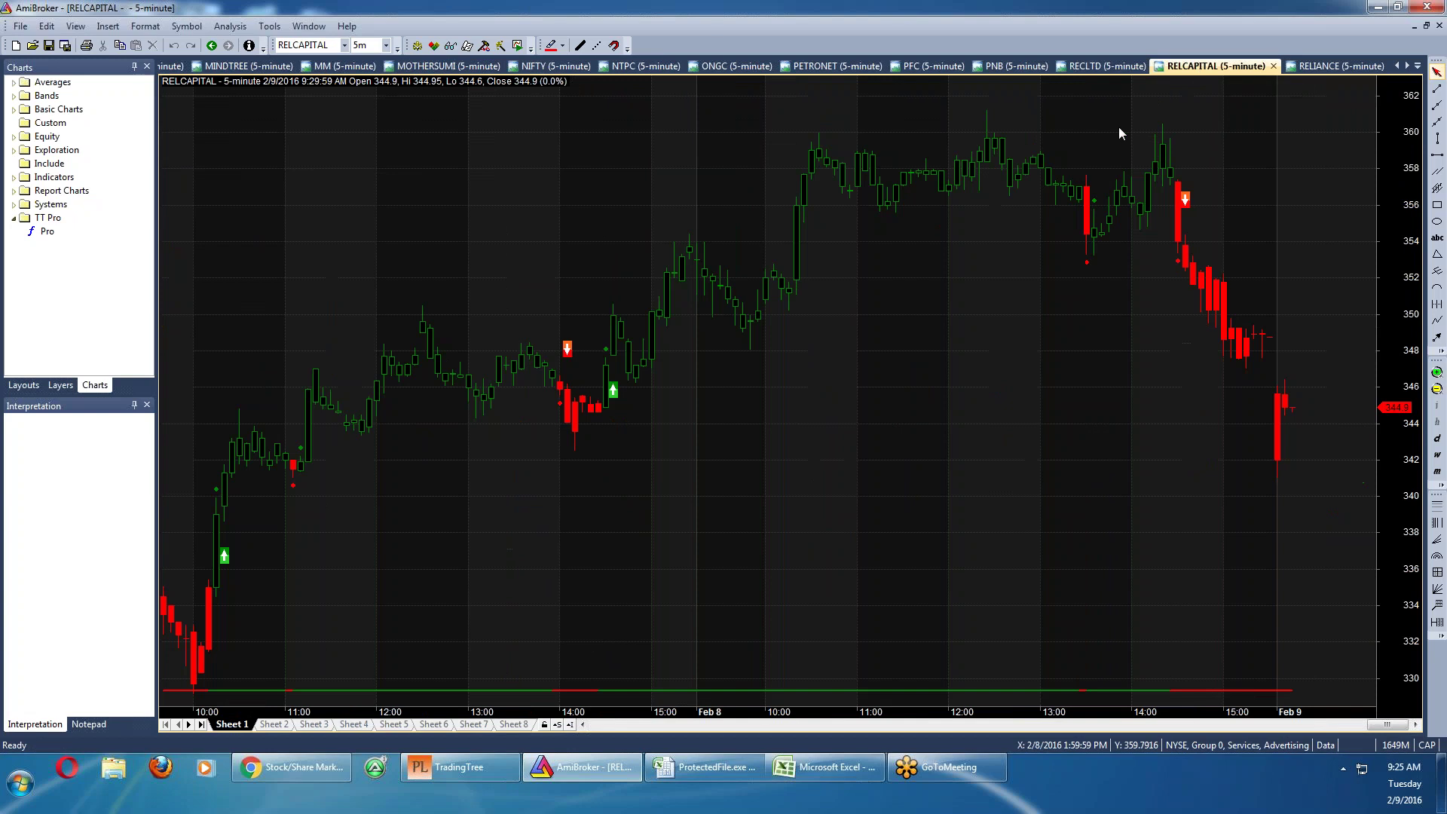
pyautogui.click(1093, 66)
pyautogui.click(1131, 139)
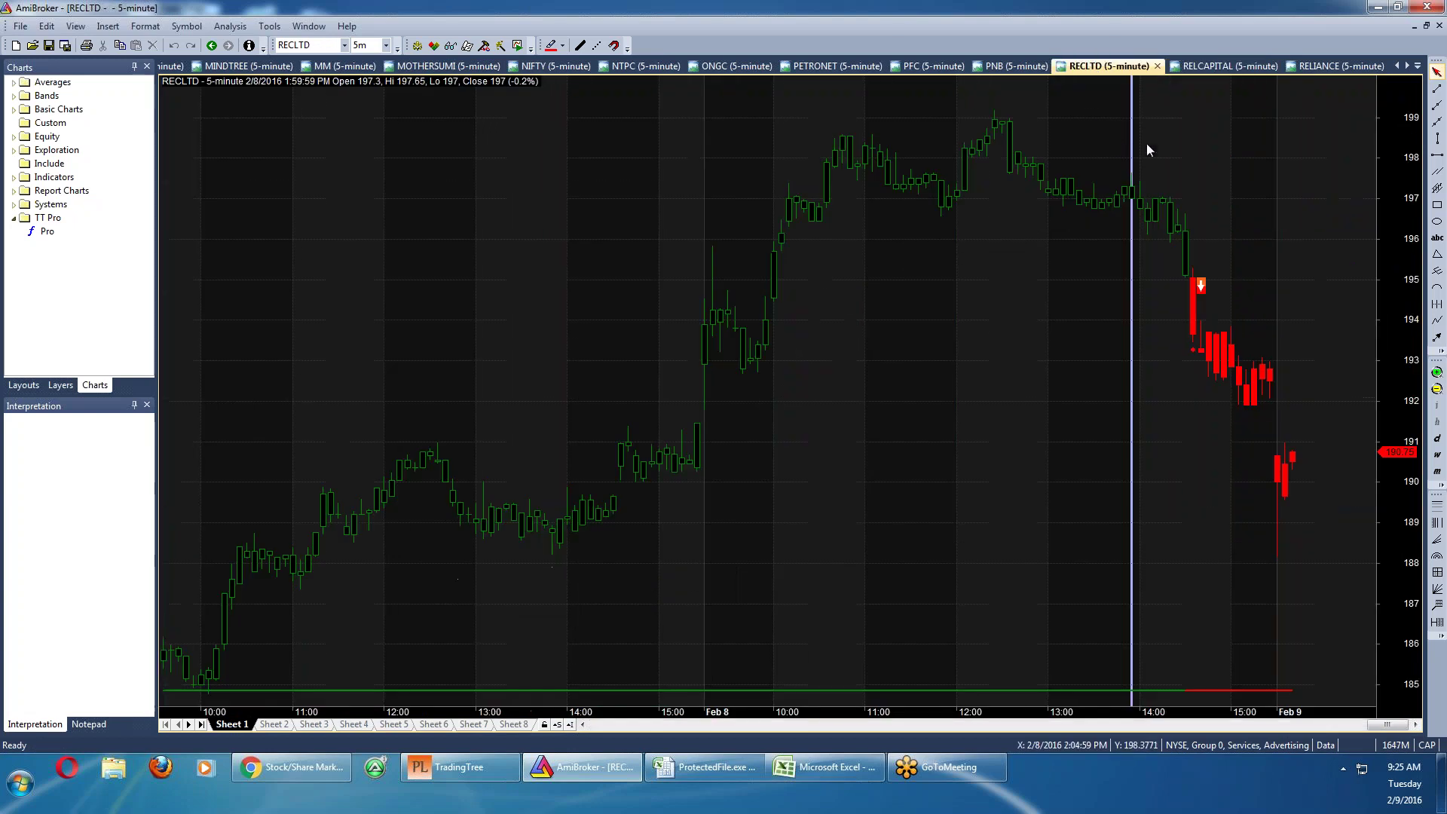
pyautogui.click(1185, 67)
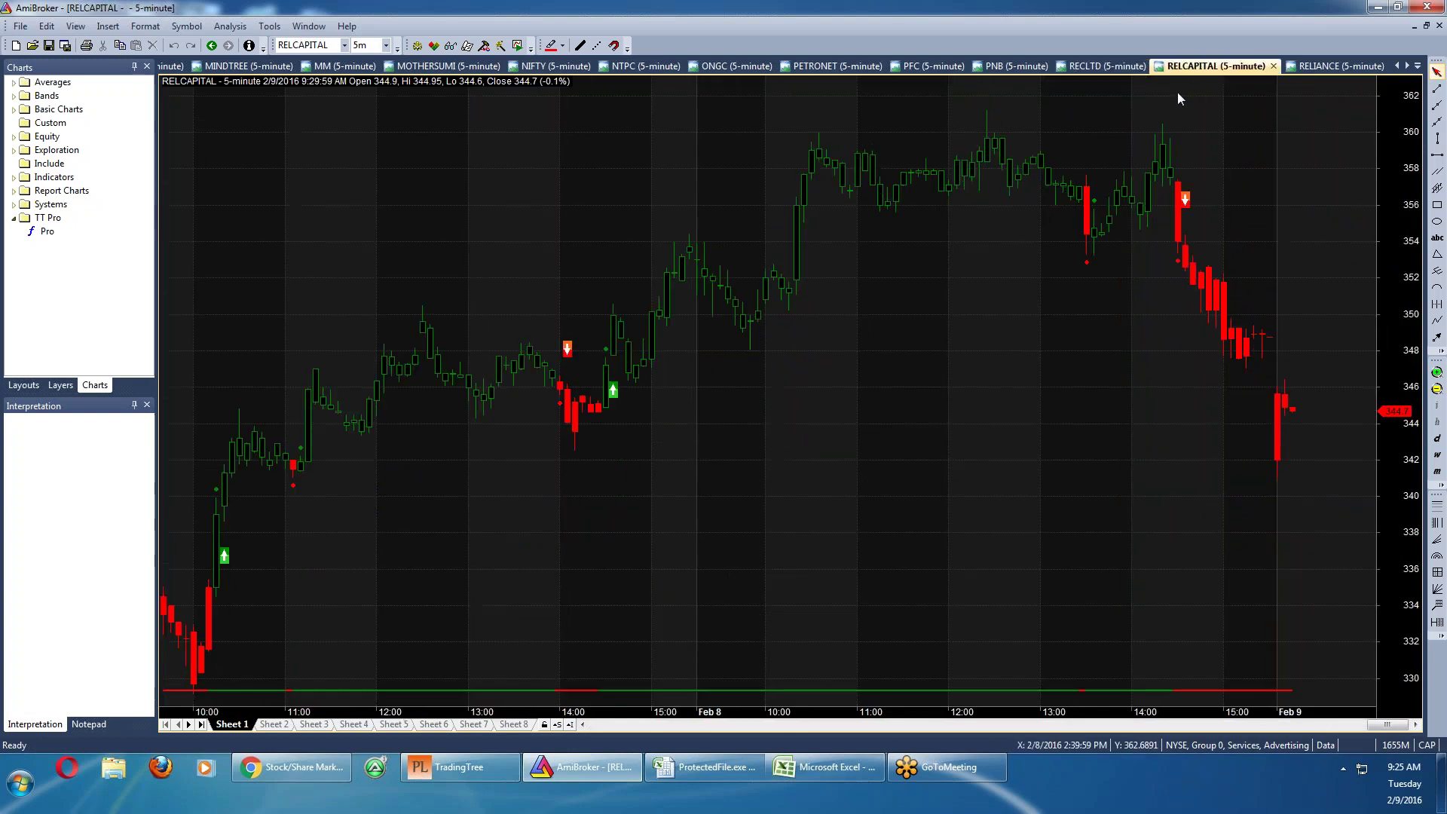
pyautogui.click(1308, 67)
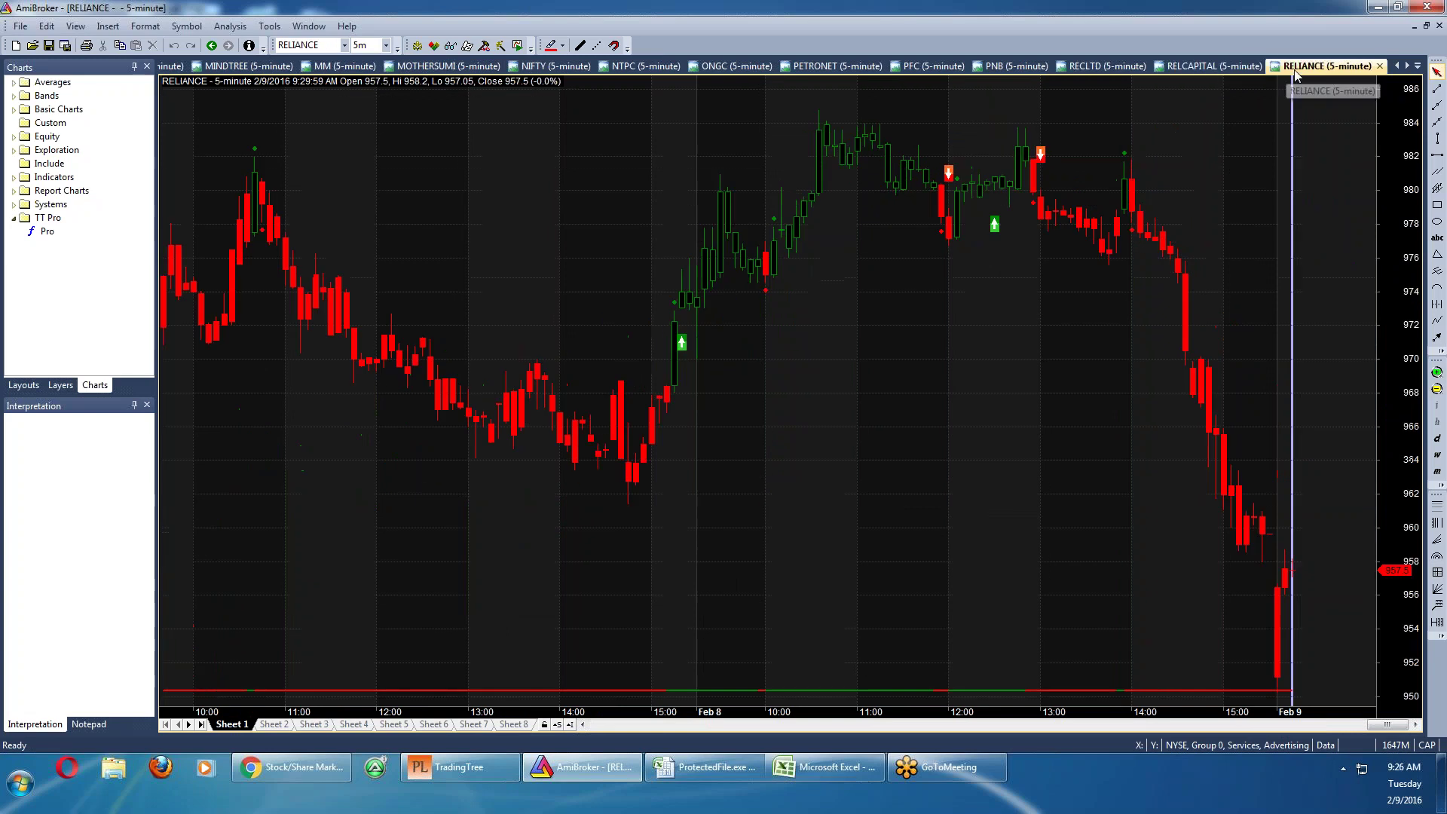
pyautogui.click(1237, 185)
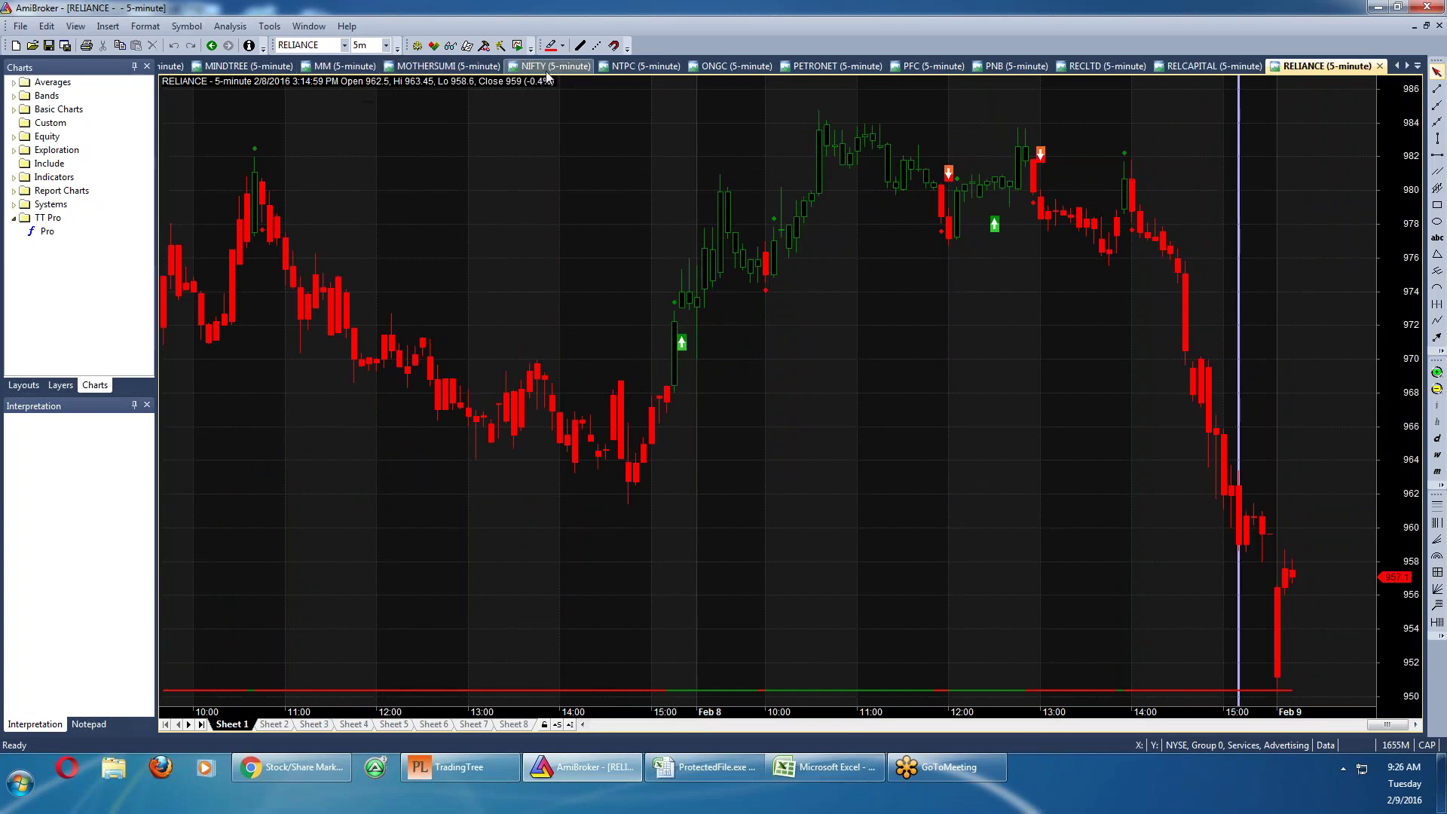
# Look through the ONGC, PETRONET and PFC charts and inspect the first Feb 9 candles on the PNB 5-minute chart
pyautogui.click(739, 66)
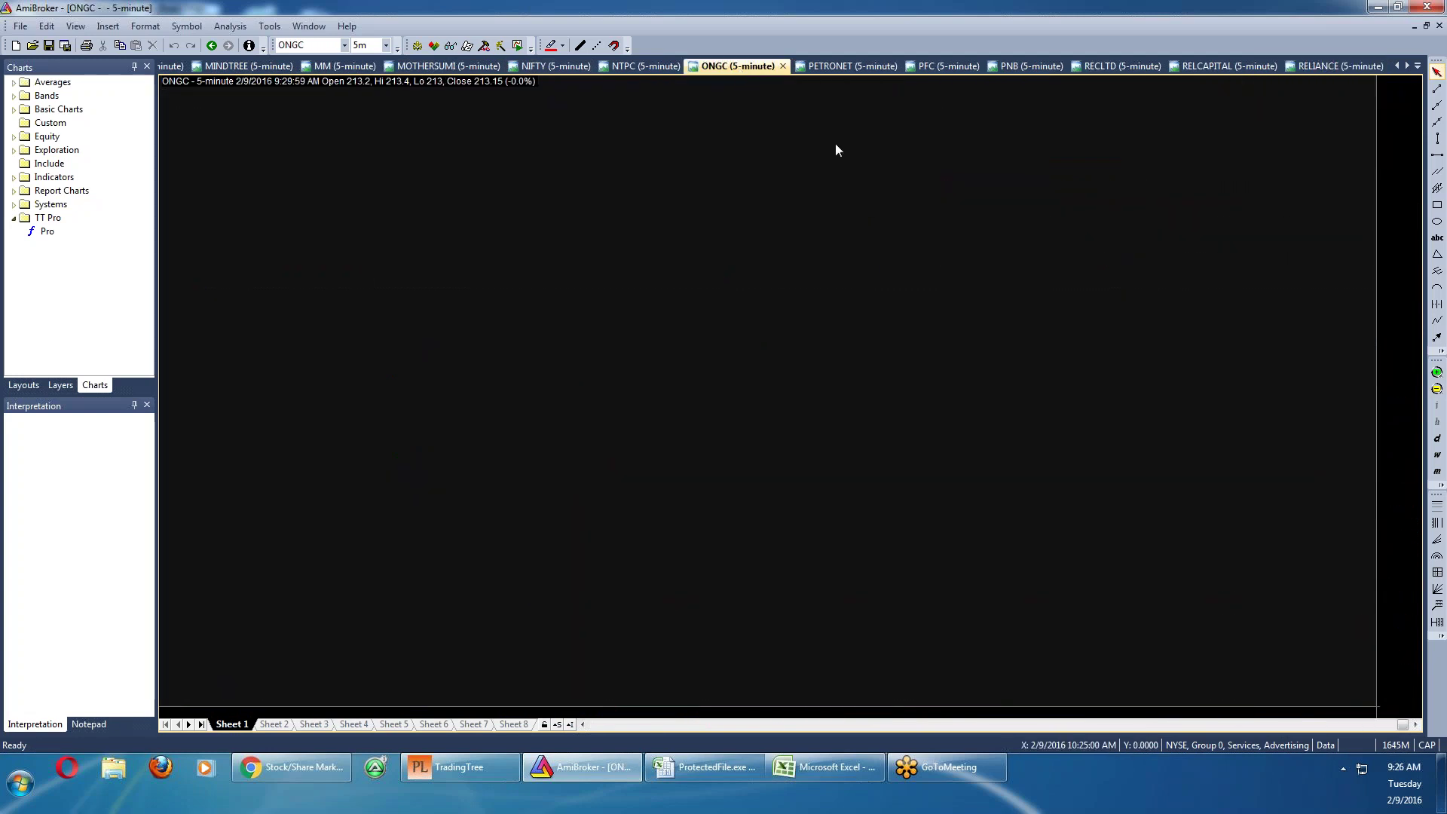
pyautogui.click(829, 66)
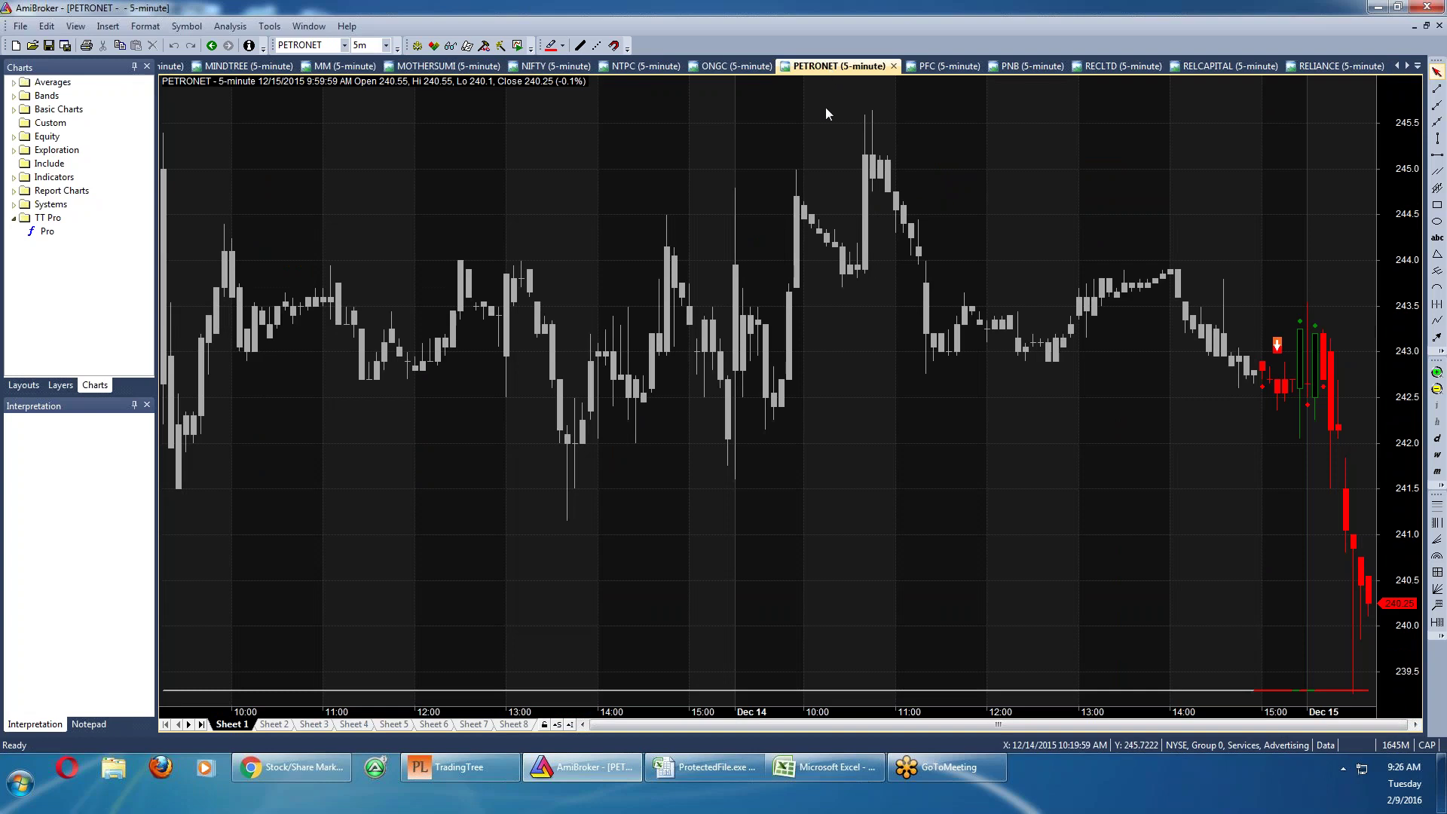
pyautogui.click(935, 66)
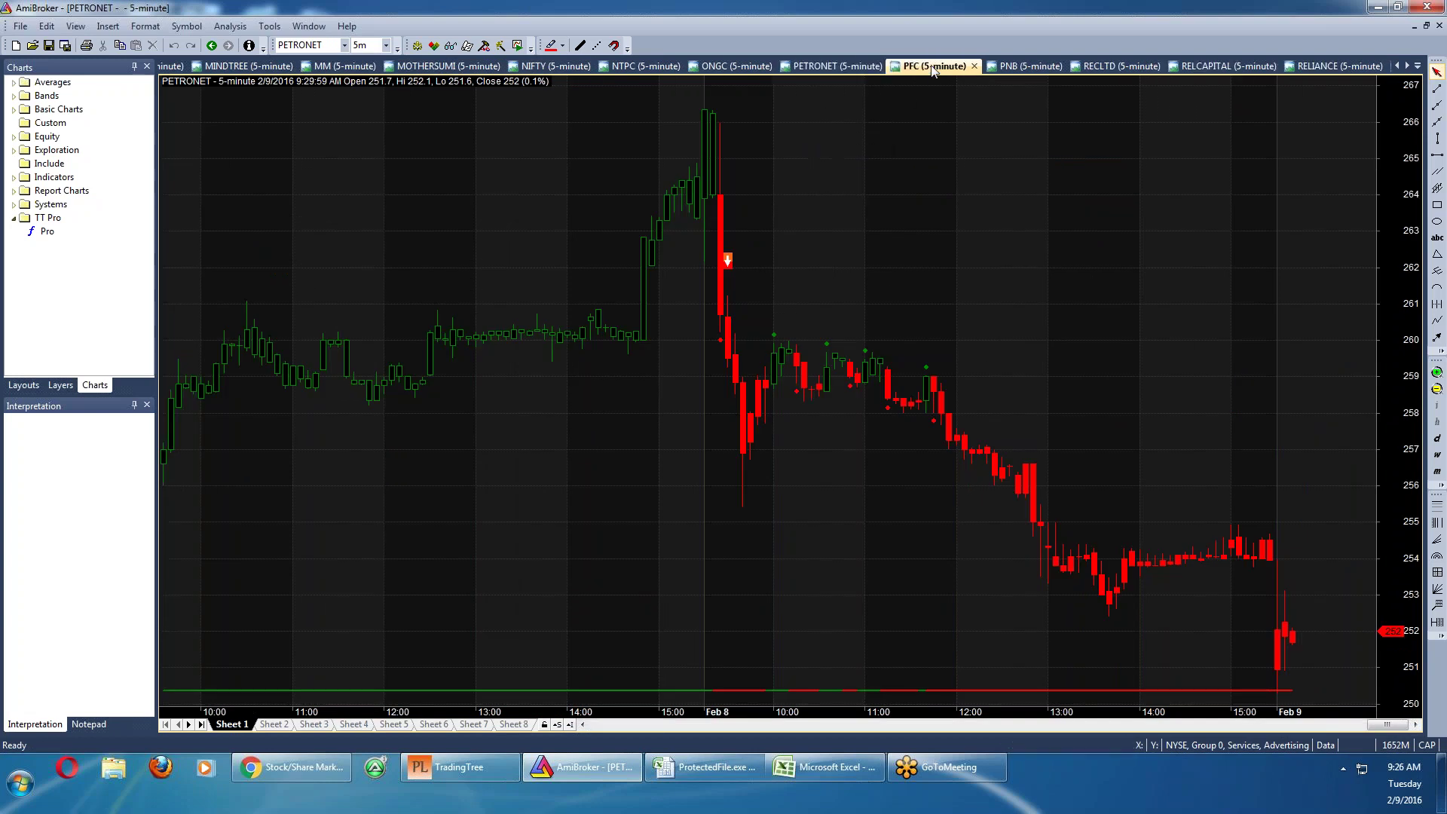
pyautogui.click(1018, 66)
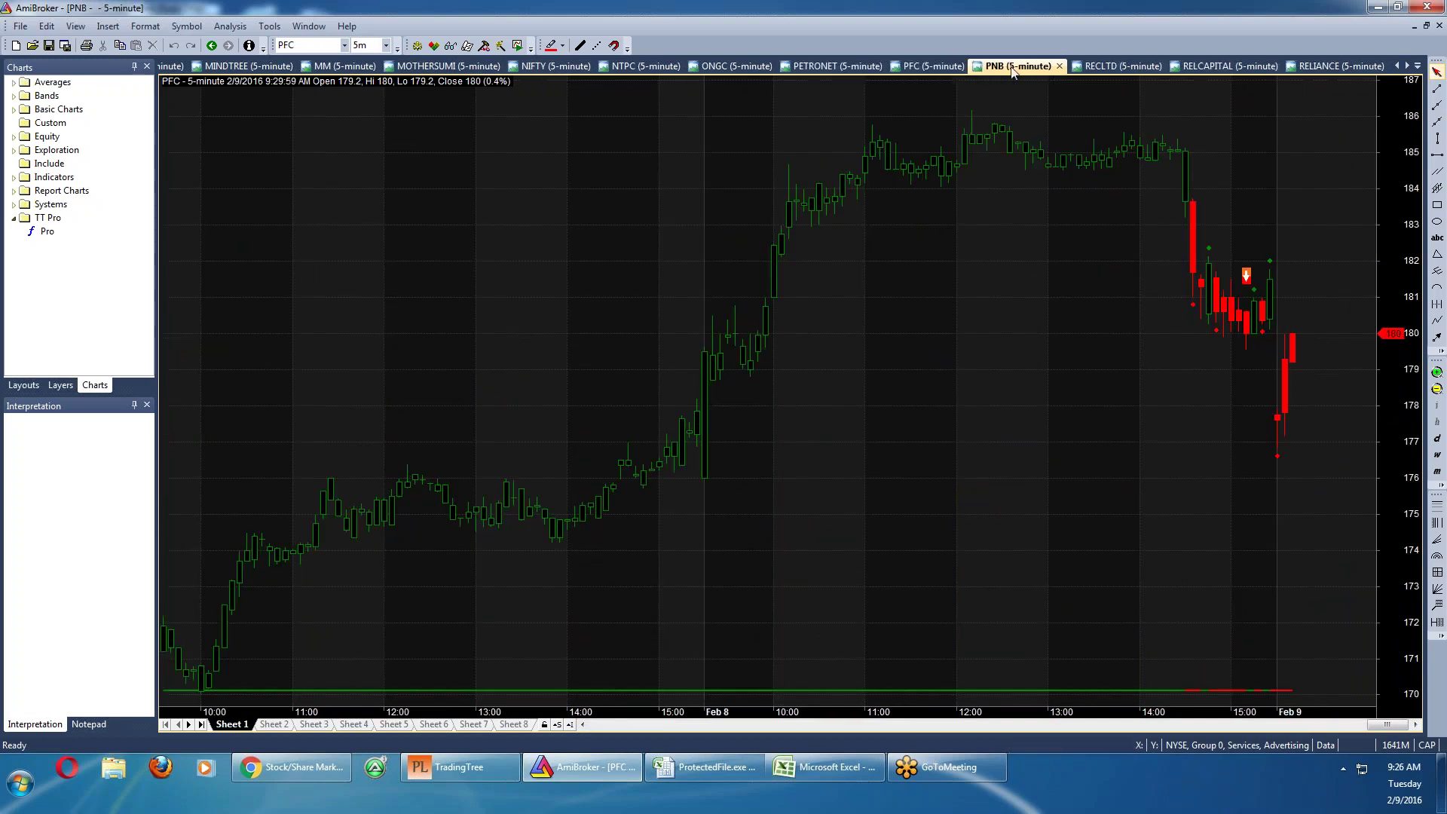
pyautogui.click(1016, 139)
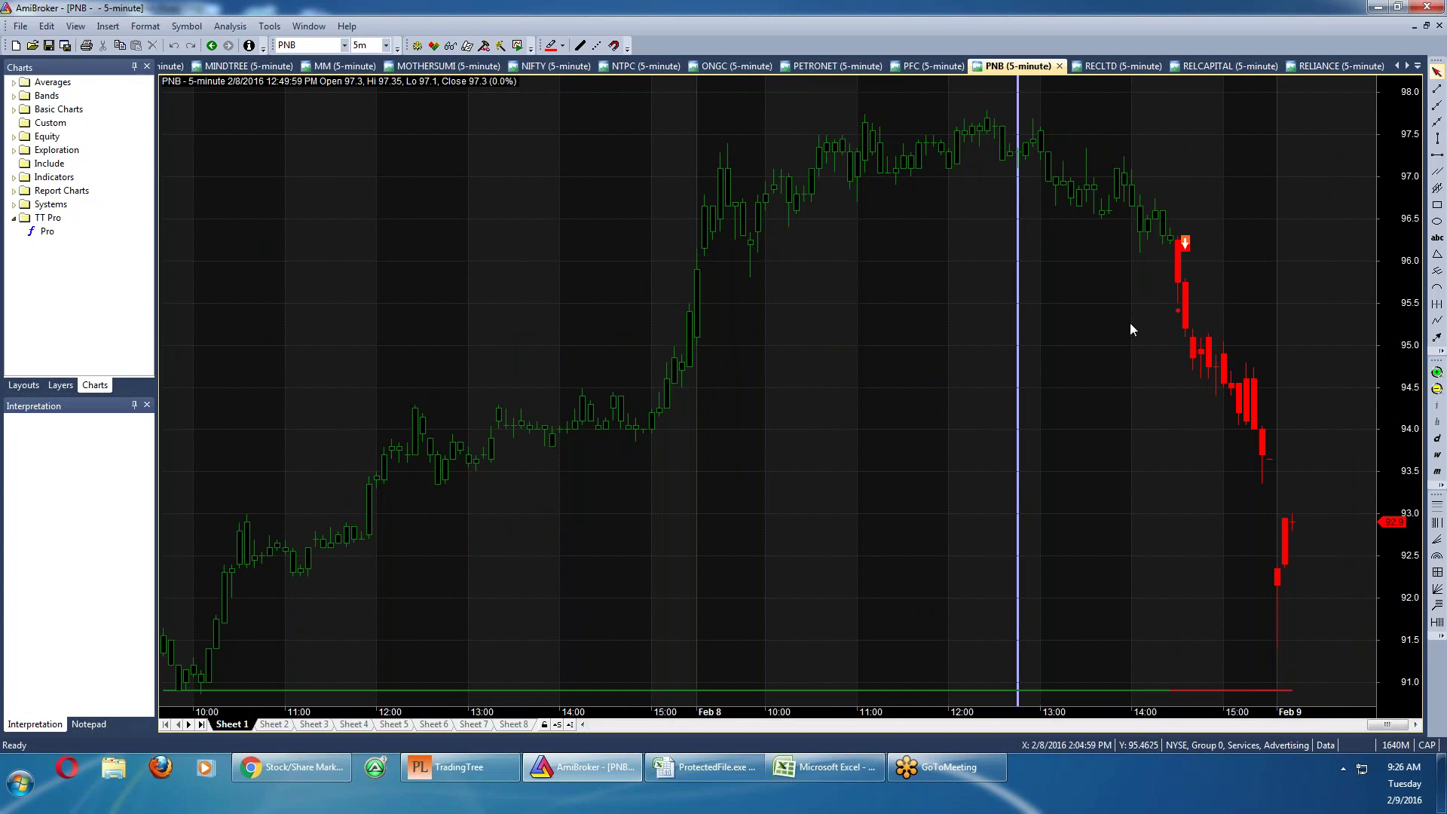
pyautogui.click(1278, 581)
pyautogui.click(1287, 562)
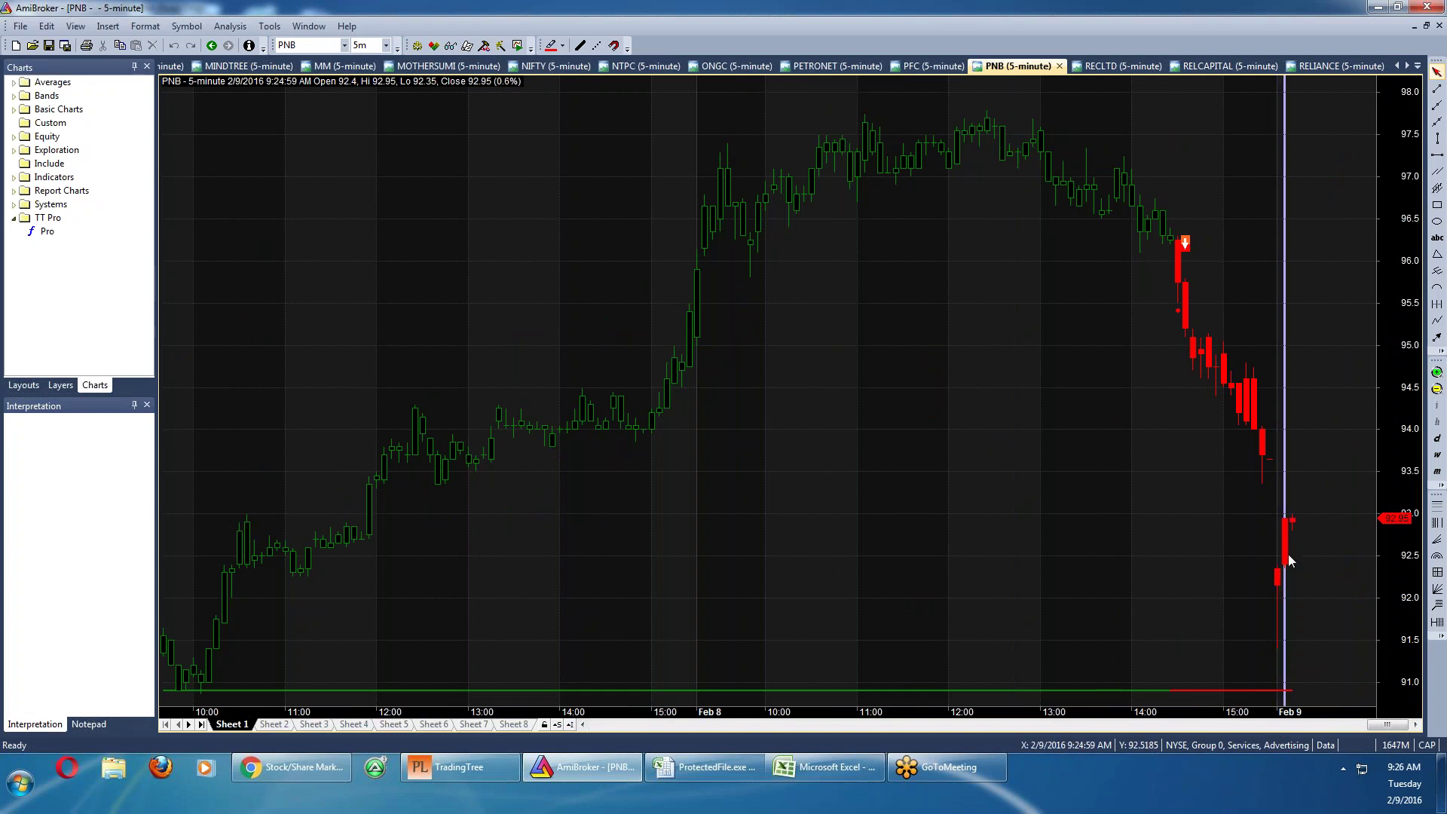
# Return to the Excel watch list and check HCLTECH's TGT-7 sell level
pyautogui.click(717, 771)
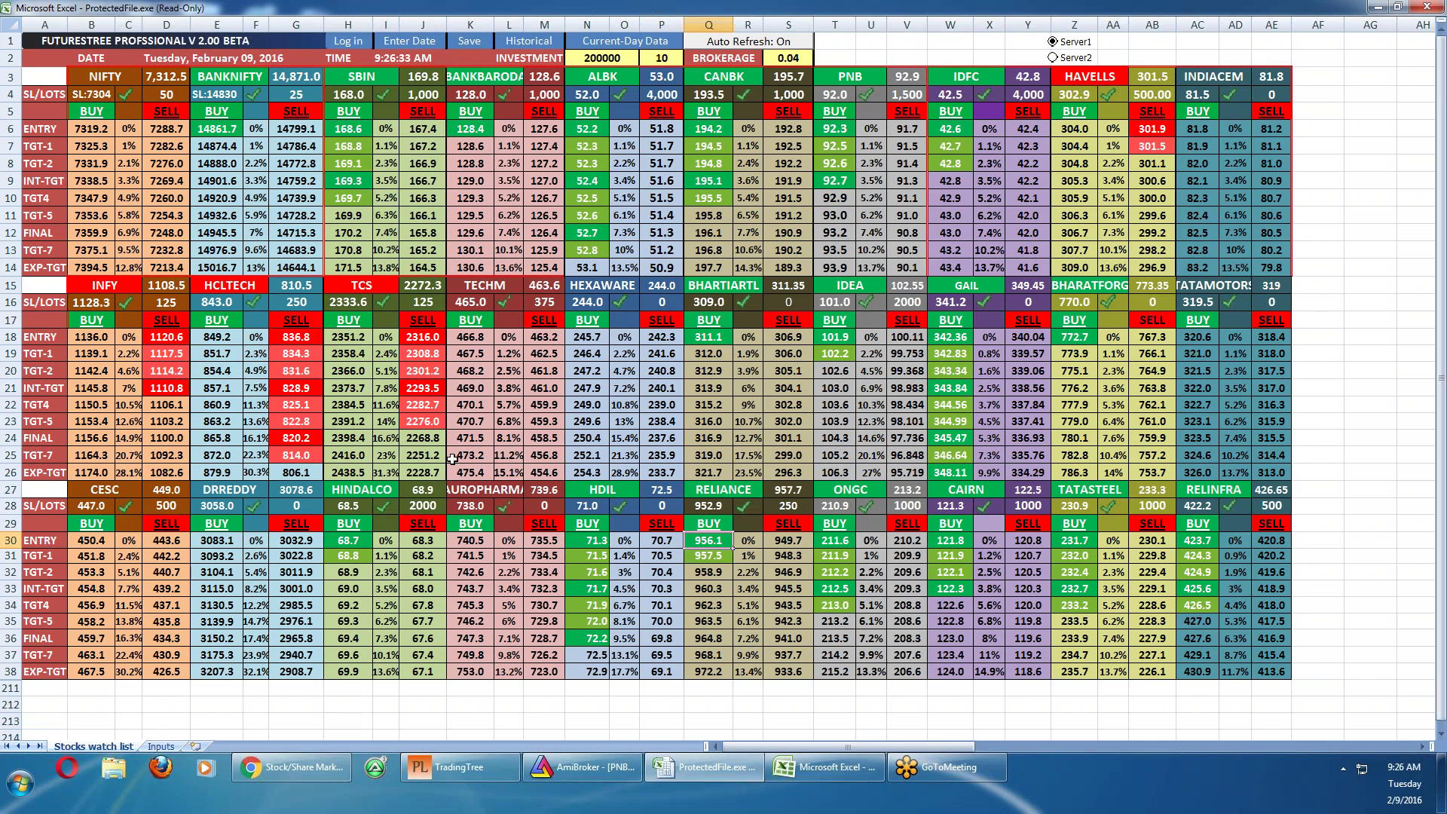
pyautogui.doubleClick(289, 455)
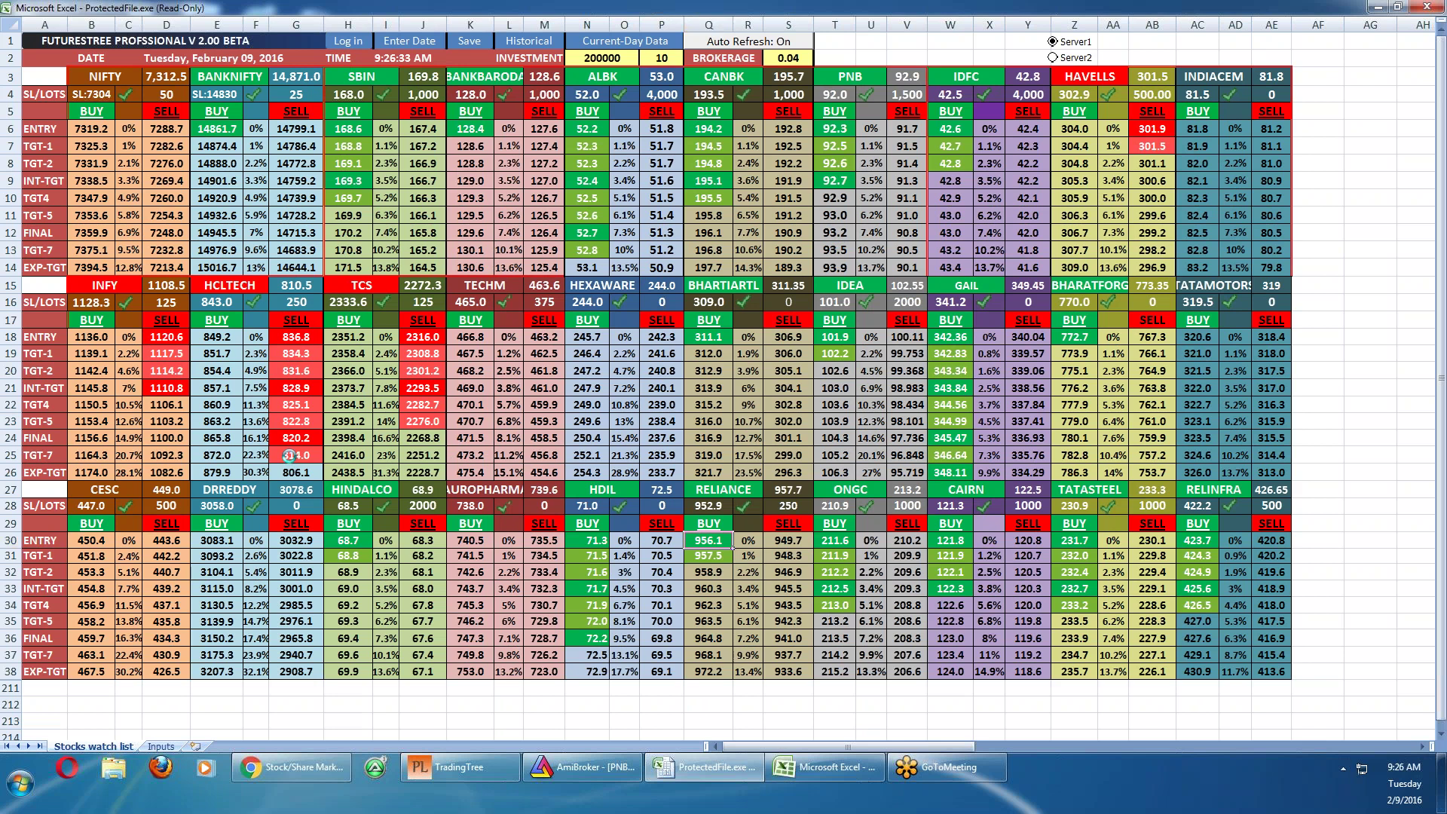
pyautogui.click(722, 425)
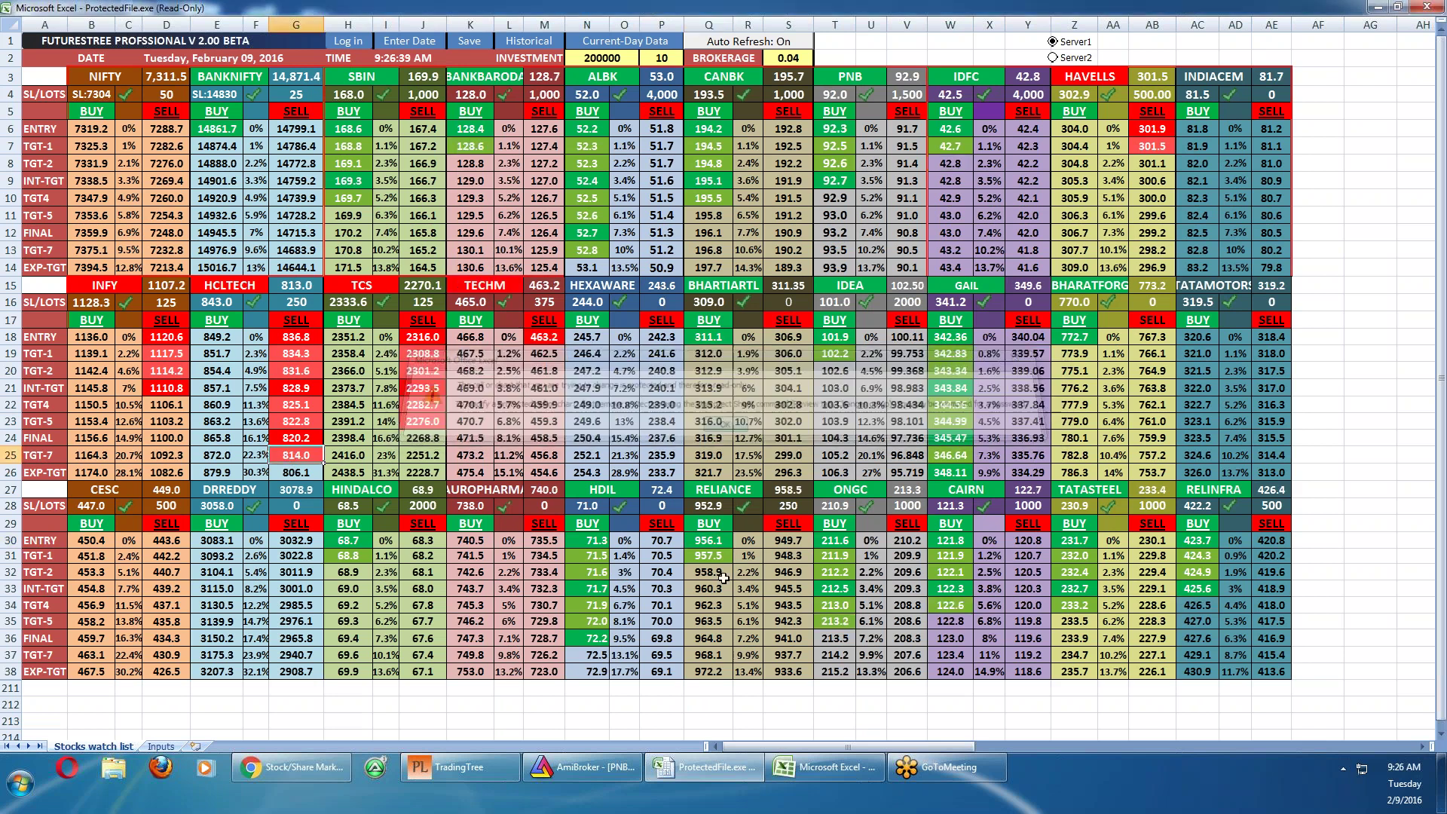
# Switch to AmiBroker, open the HEXAWARE 5-minute chart and examine its Feb 9 candles
pyautogui.click(580, 767)
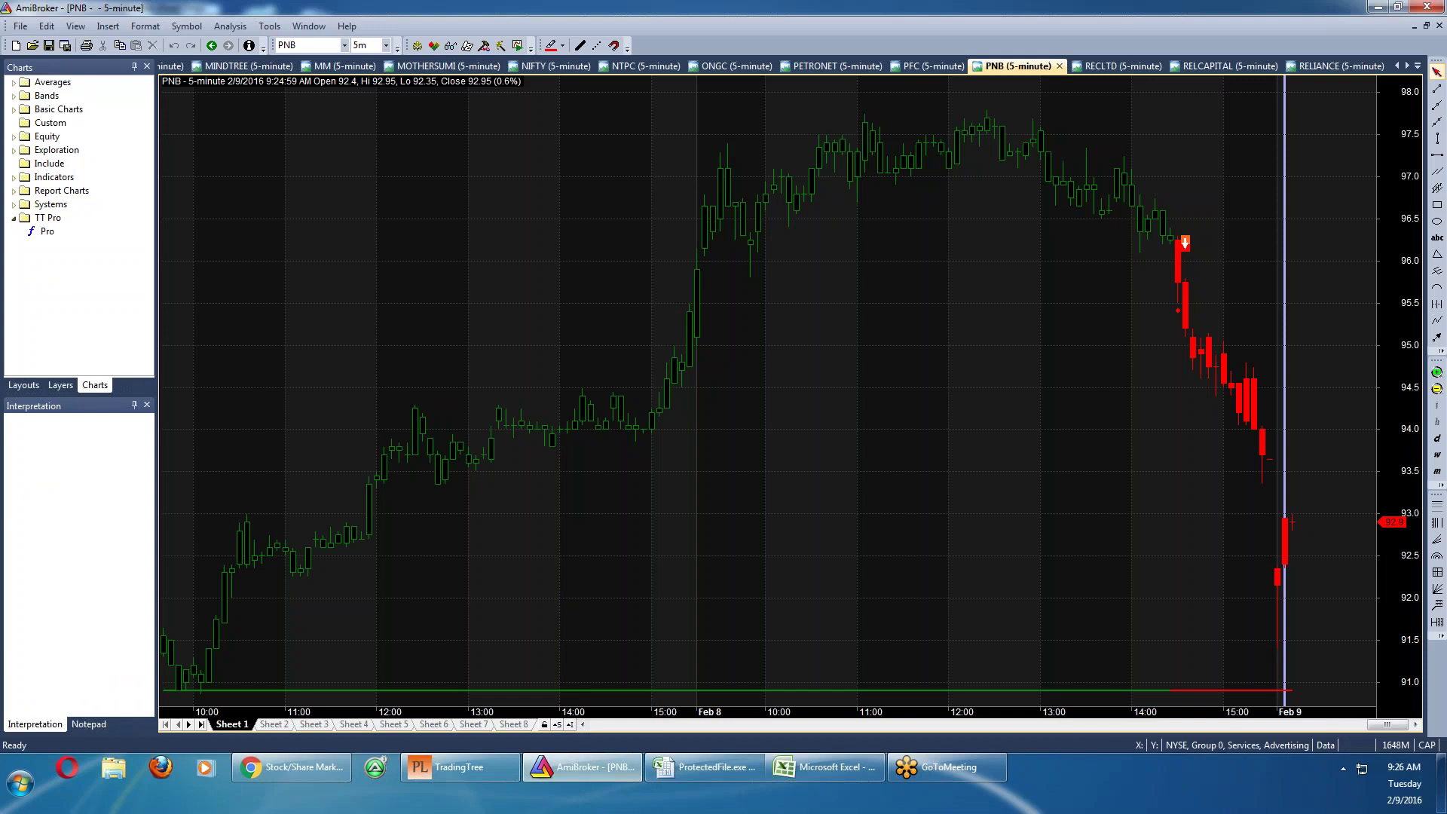
pyautogui.click(1407, 66)
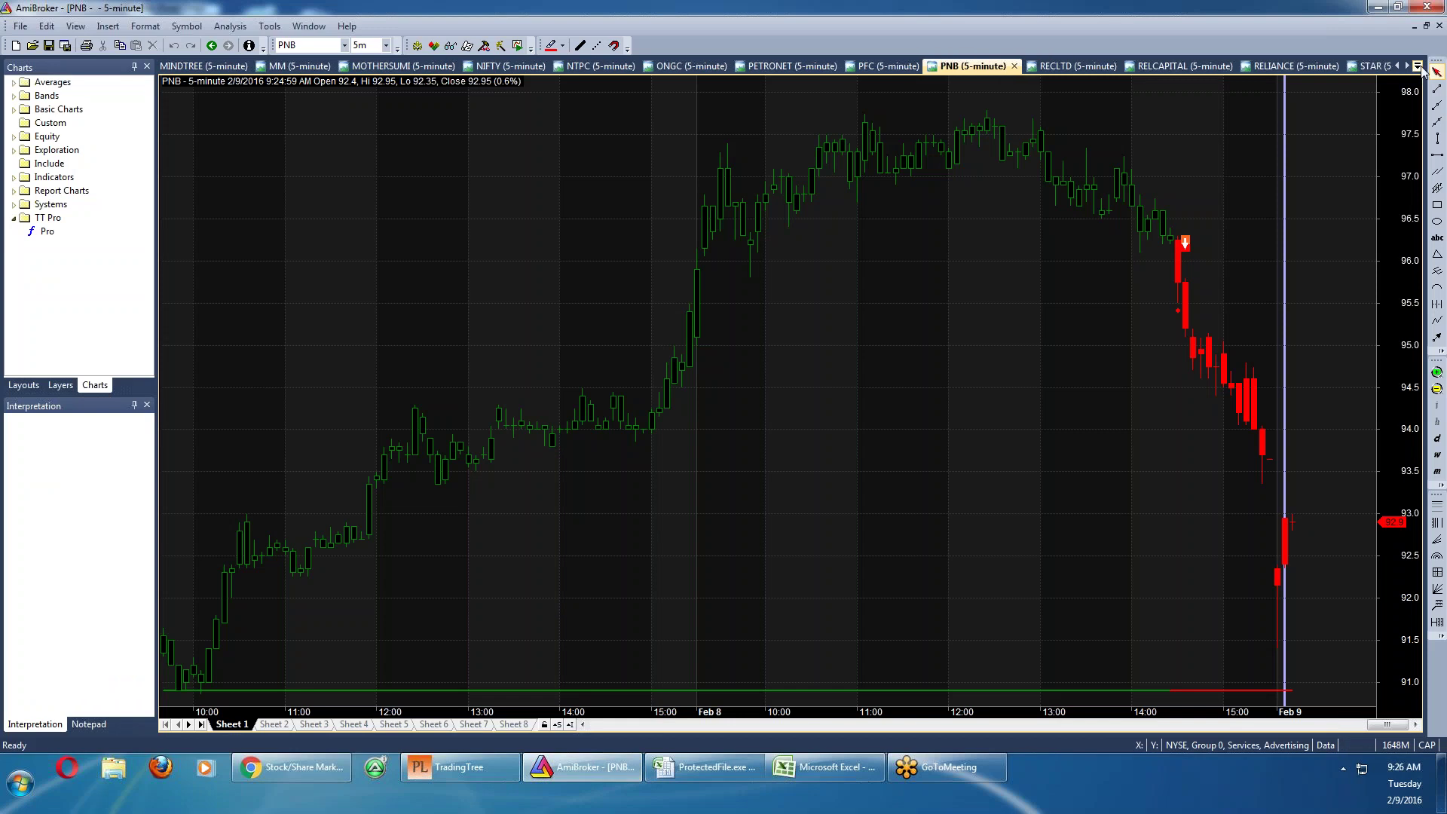
pyautogui.click(1417, 65)
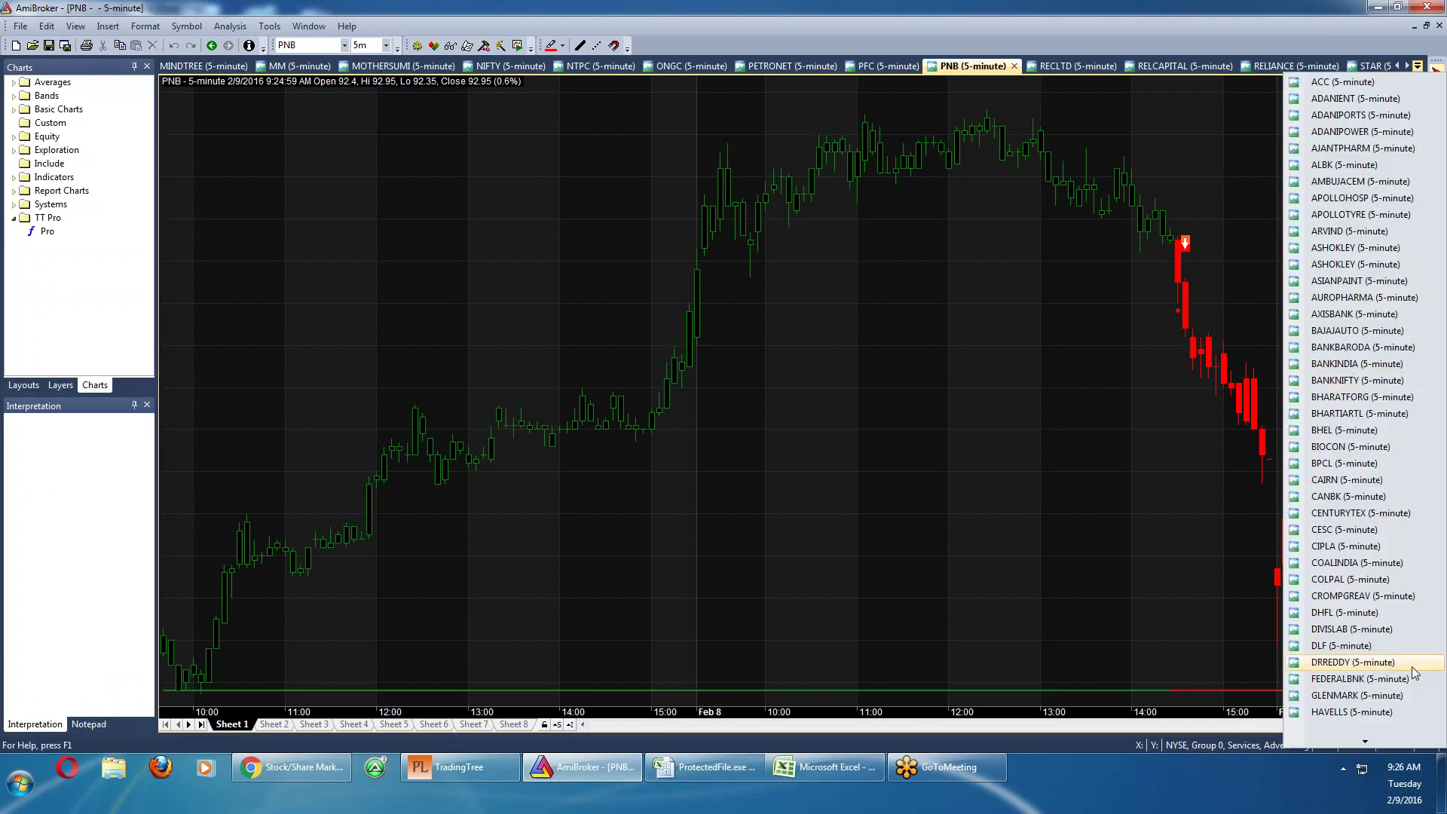
pyautogui.scroll(-3, 1365, 742)
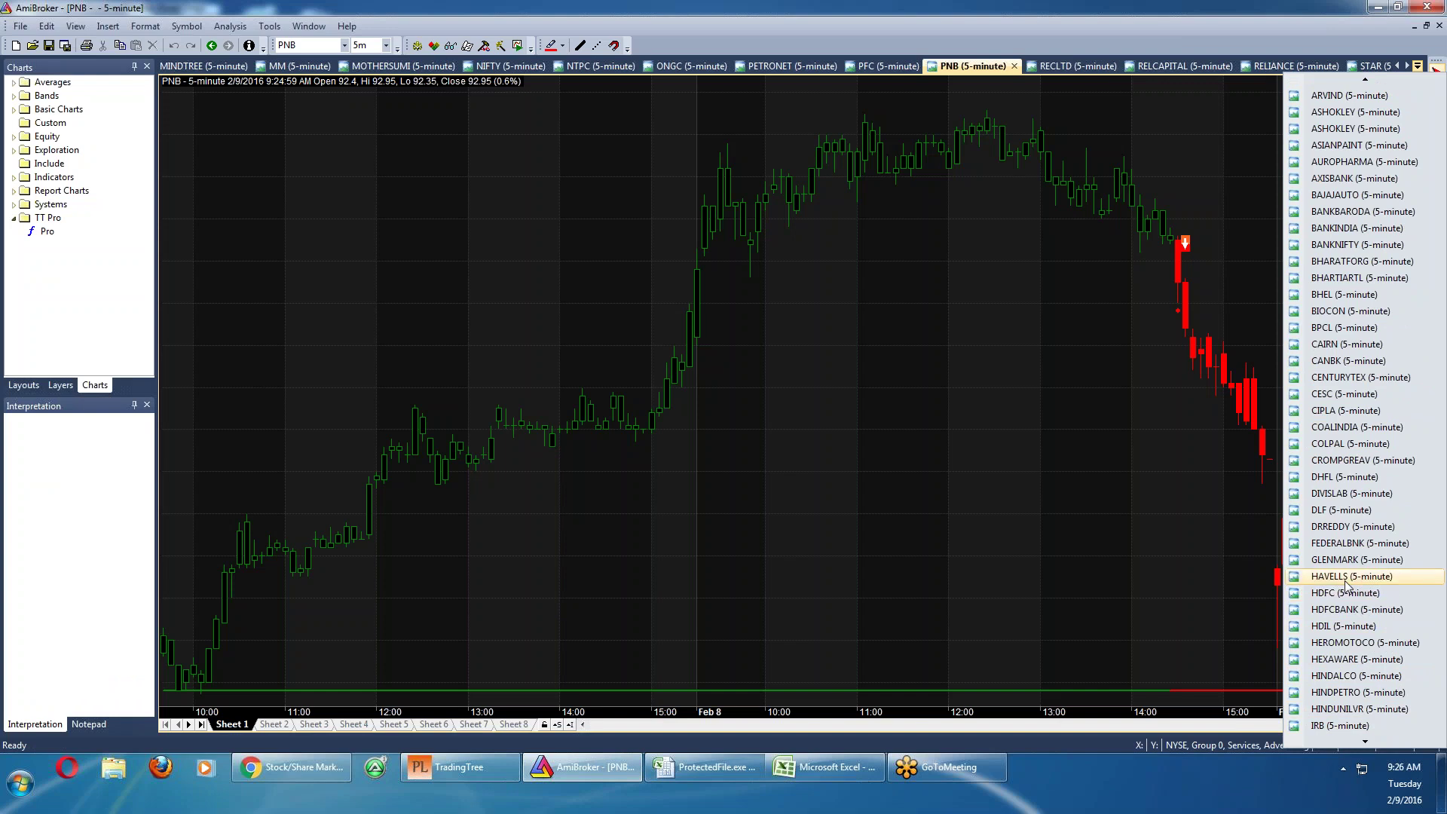
pyautogui.moveTo(1142, 608)
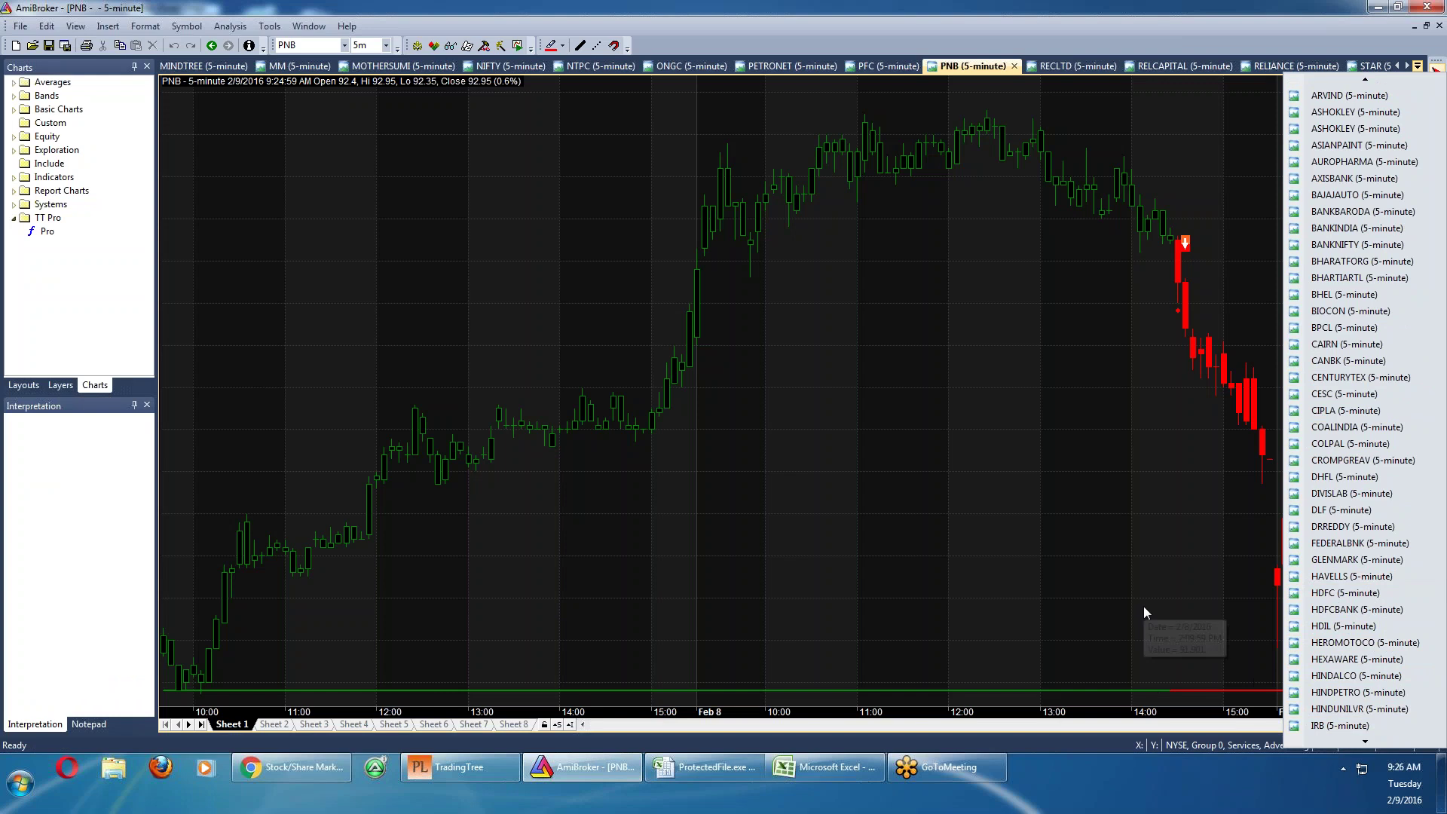
pyautogui.click(1333, 660)
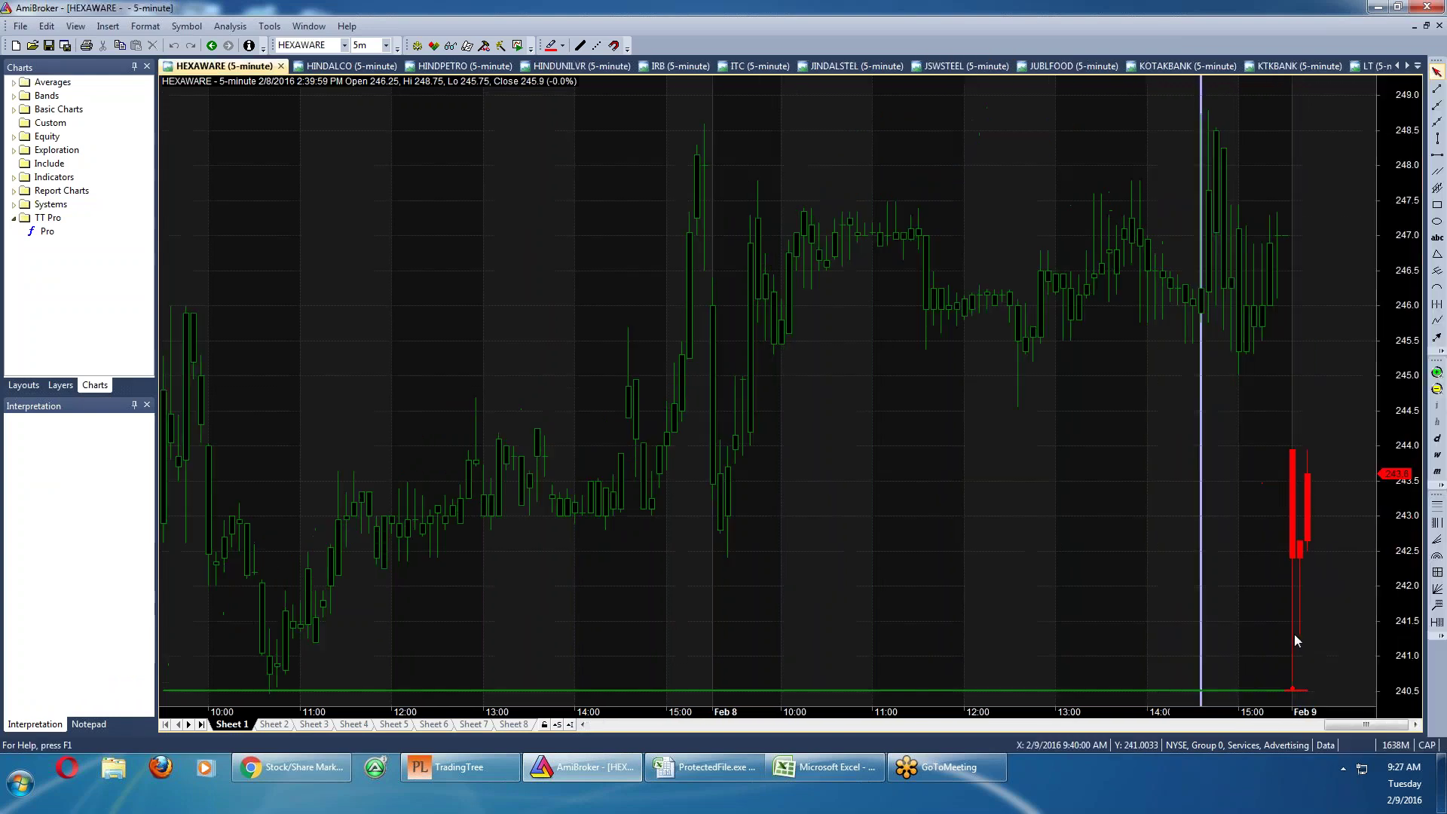
pyautogui.click(1124, 501)
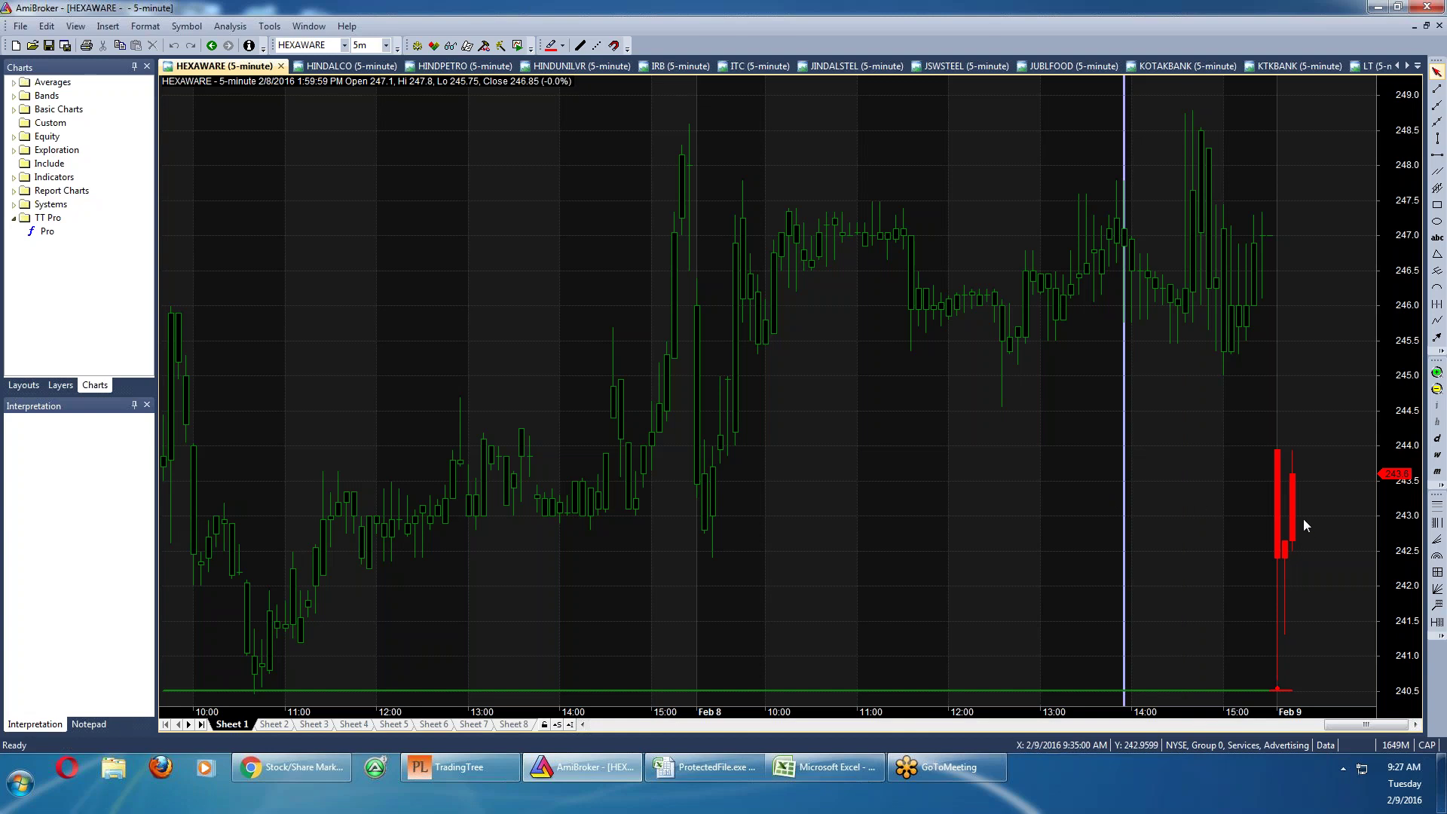
pyautogui.moveTo(1306, 523)
# Bring back the Excel watch list and select HEXAWARE's buy entry for comparison with its chart
pyautogui.click(830, 767)
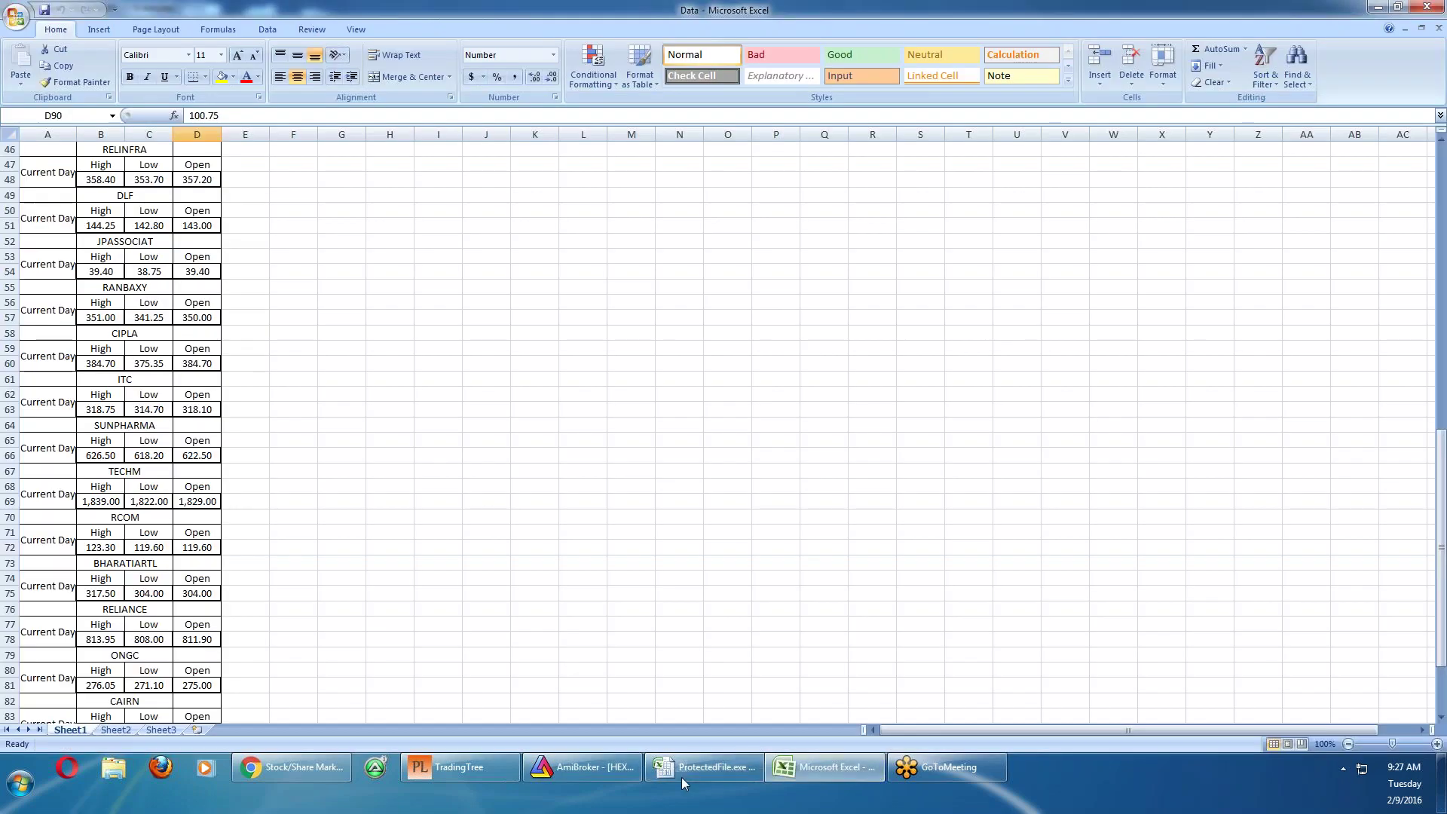
pyautogui.click(681, 776)
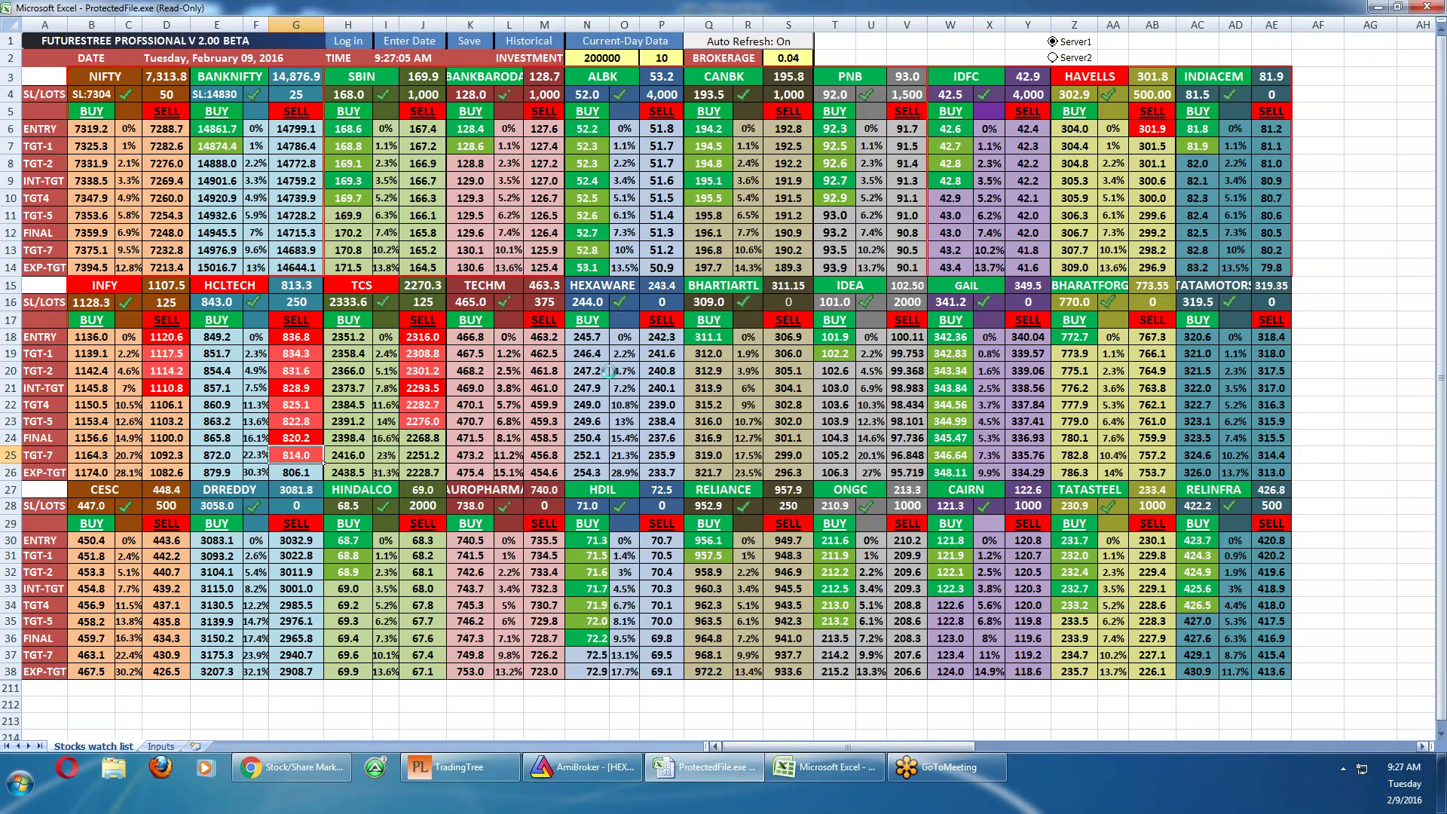
pyautogui.click(601, 343)
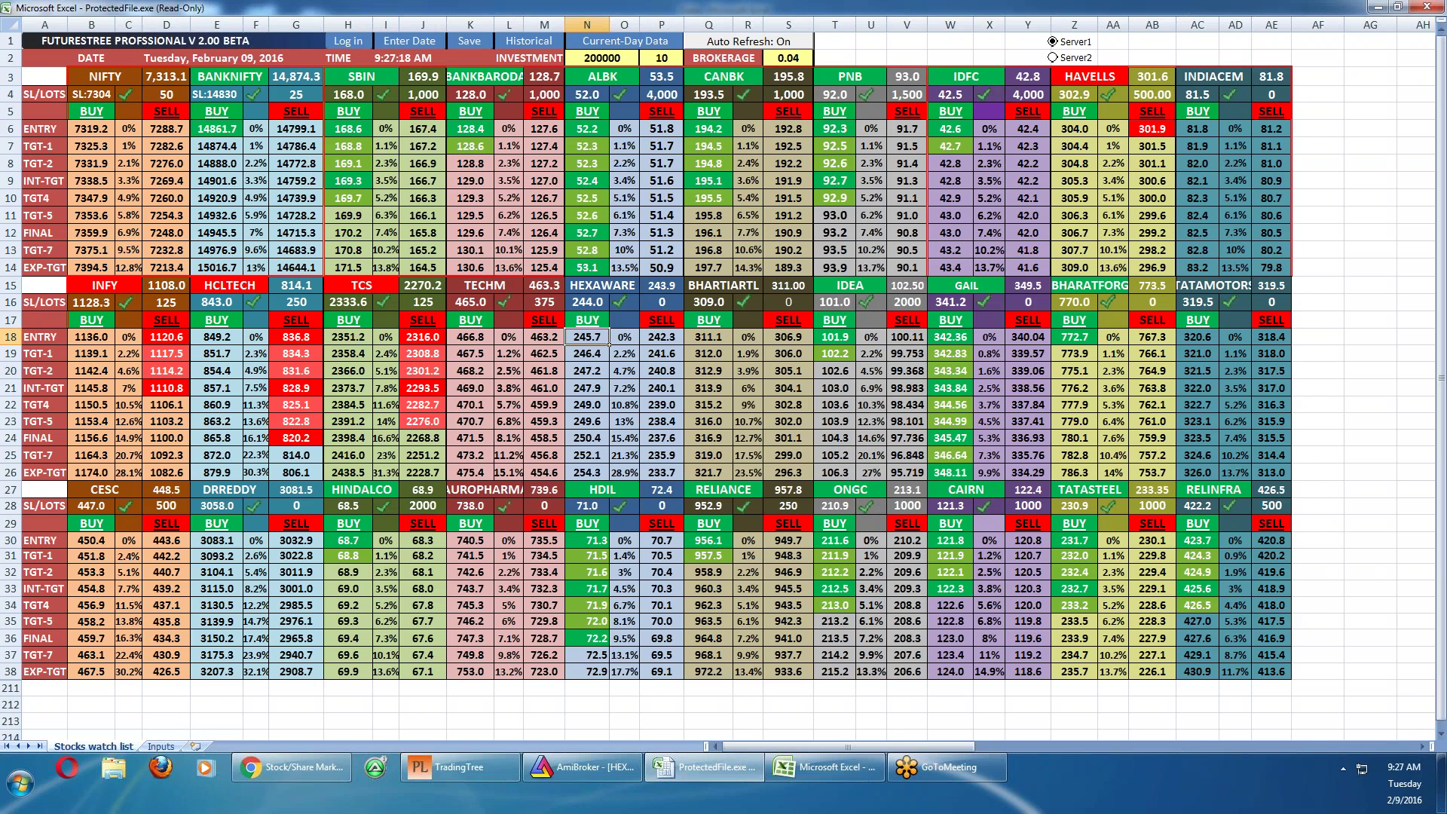
# Select BANKNIFTY's buy entry in the watch list and open the BANKNIFTY 5-minute chart in AmiBroker for comparison
pyautogui.click(228, 130)
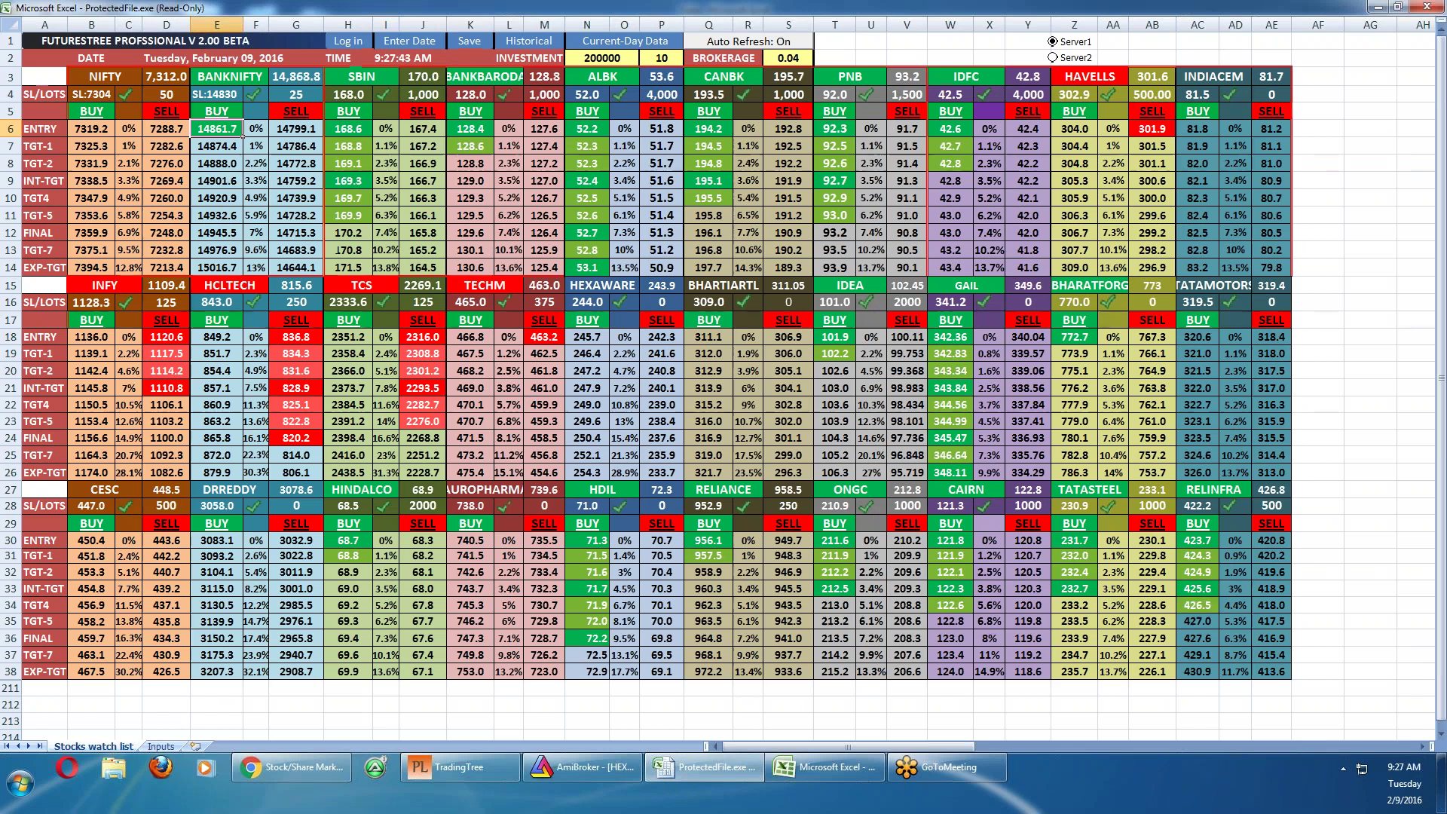
pyautogui.click(605, 770)
pyautogui.click(1417, 66)
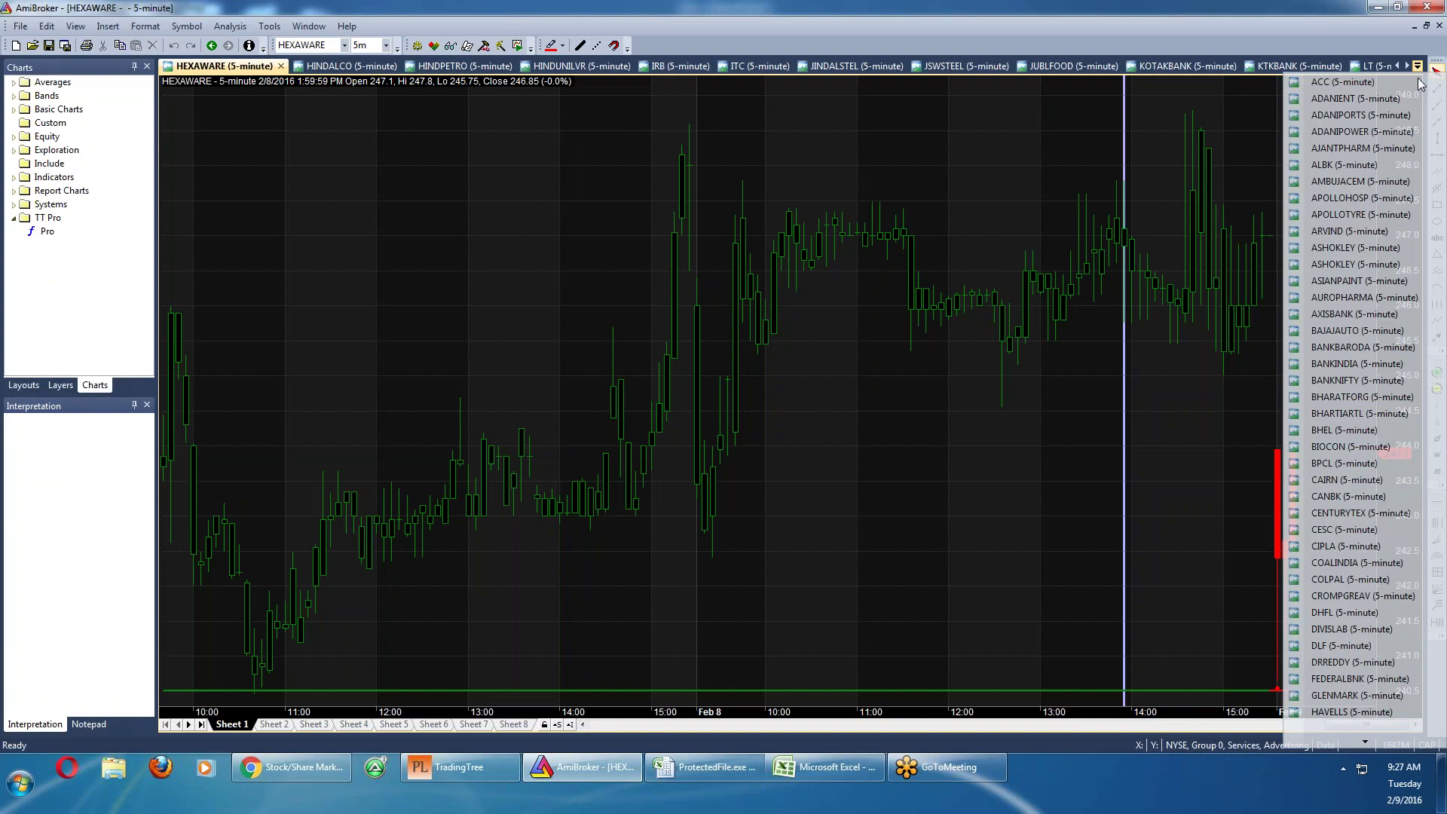
pyautogui.click(1329, 382)
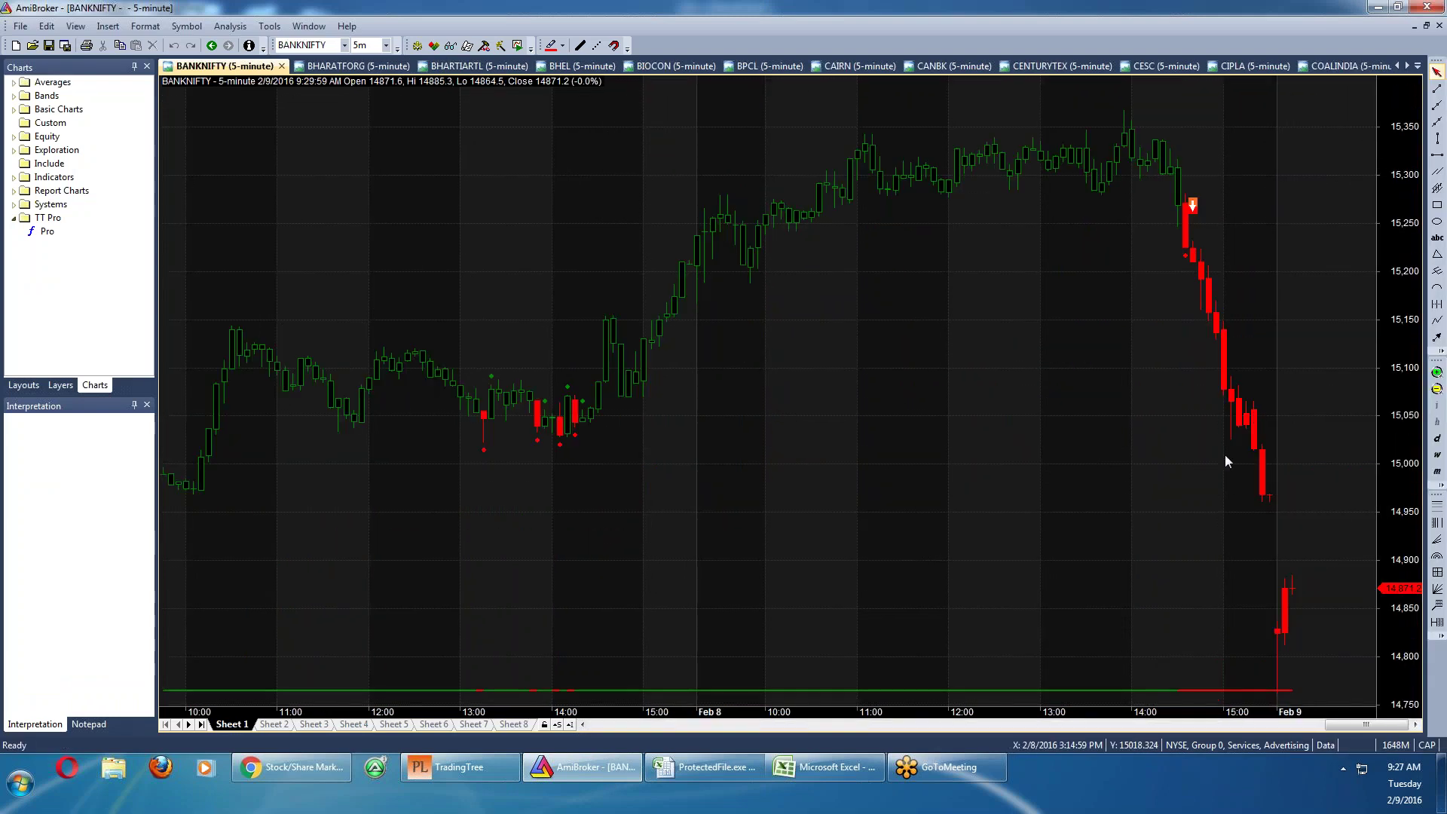
pyautogui.click(1193, 456)
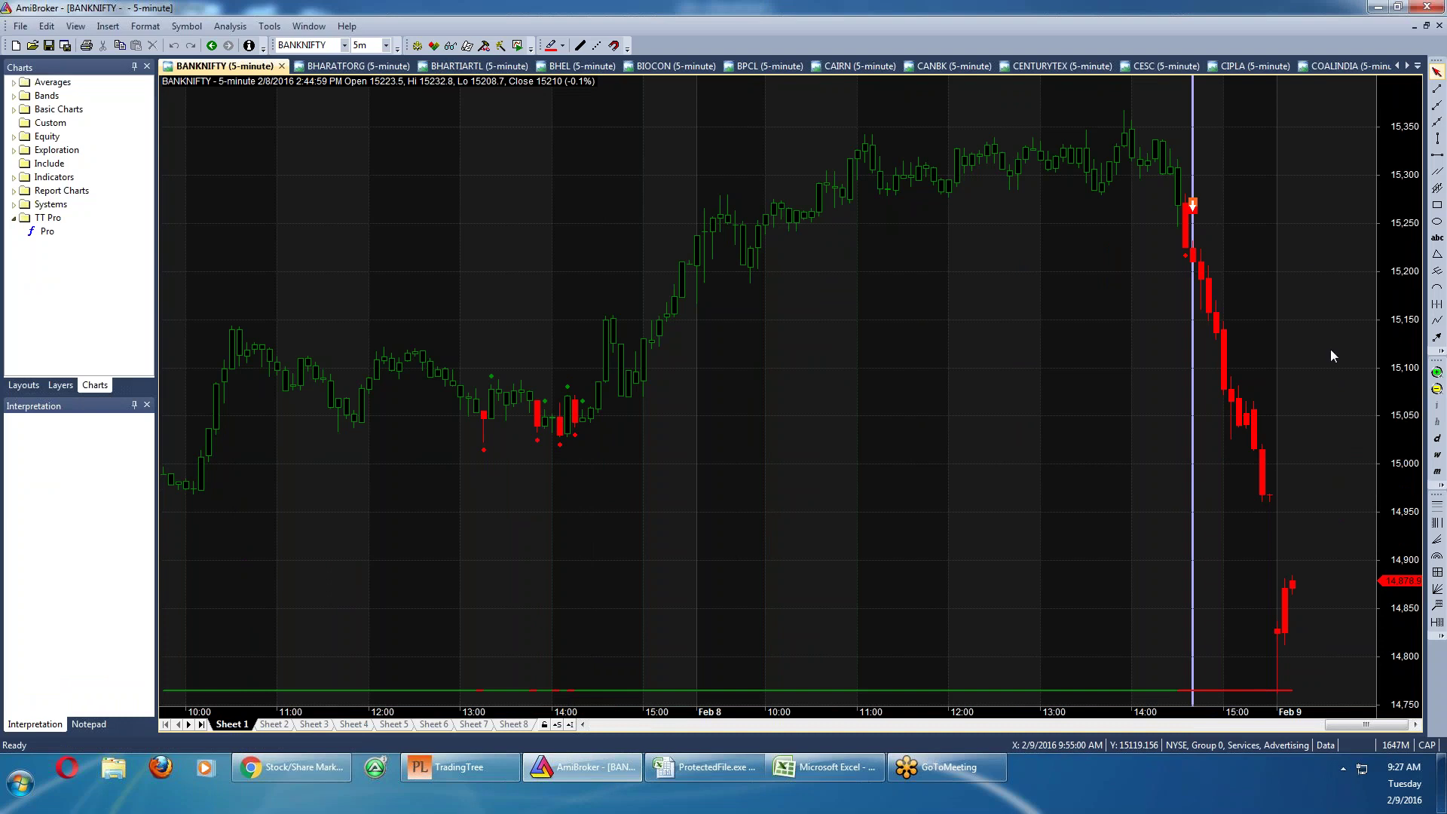
# Check the Excel watch list, and open the HAVELLS 5-minute chart in AmiBroker with a Feb 8 afternoon candle selected
pyautogui.click(1380, 9)
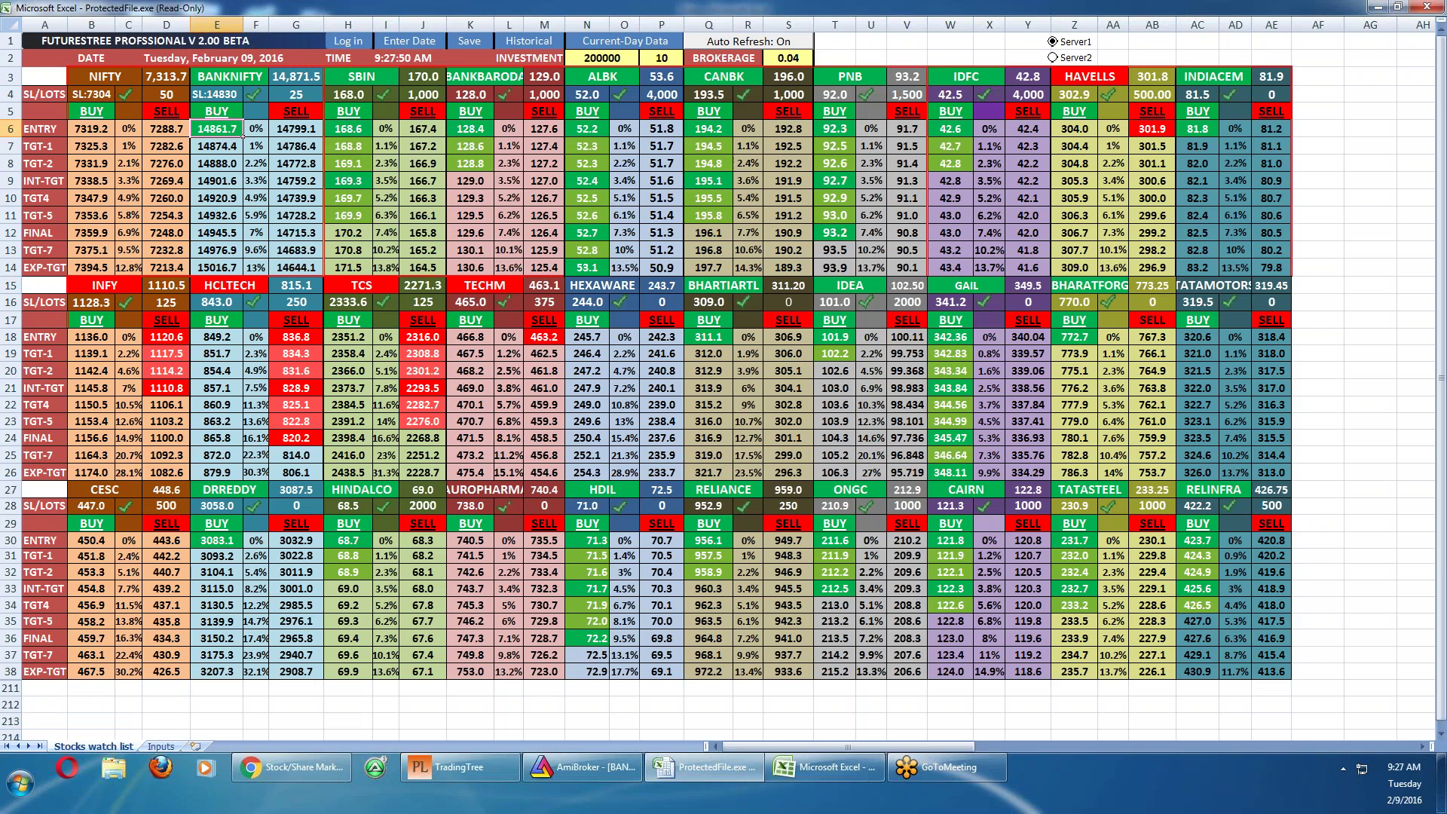
pyautogui.click(1354, 369)
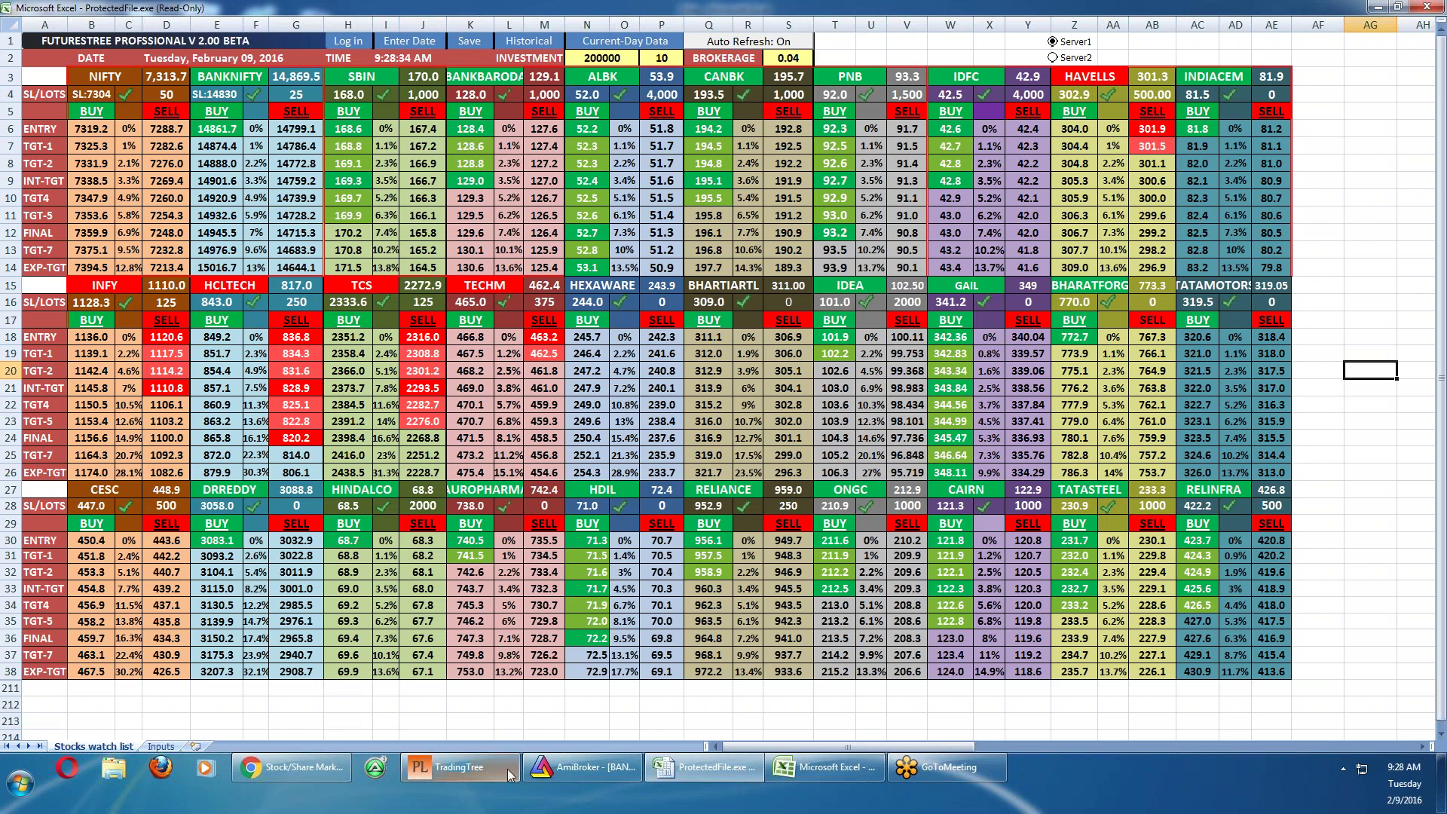
pyautogui.click(613, 768)
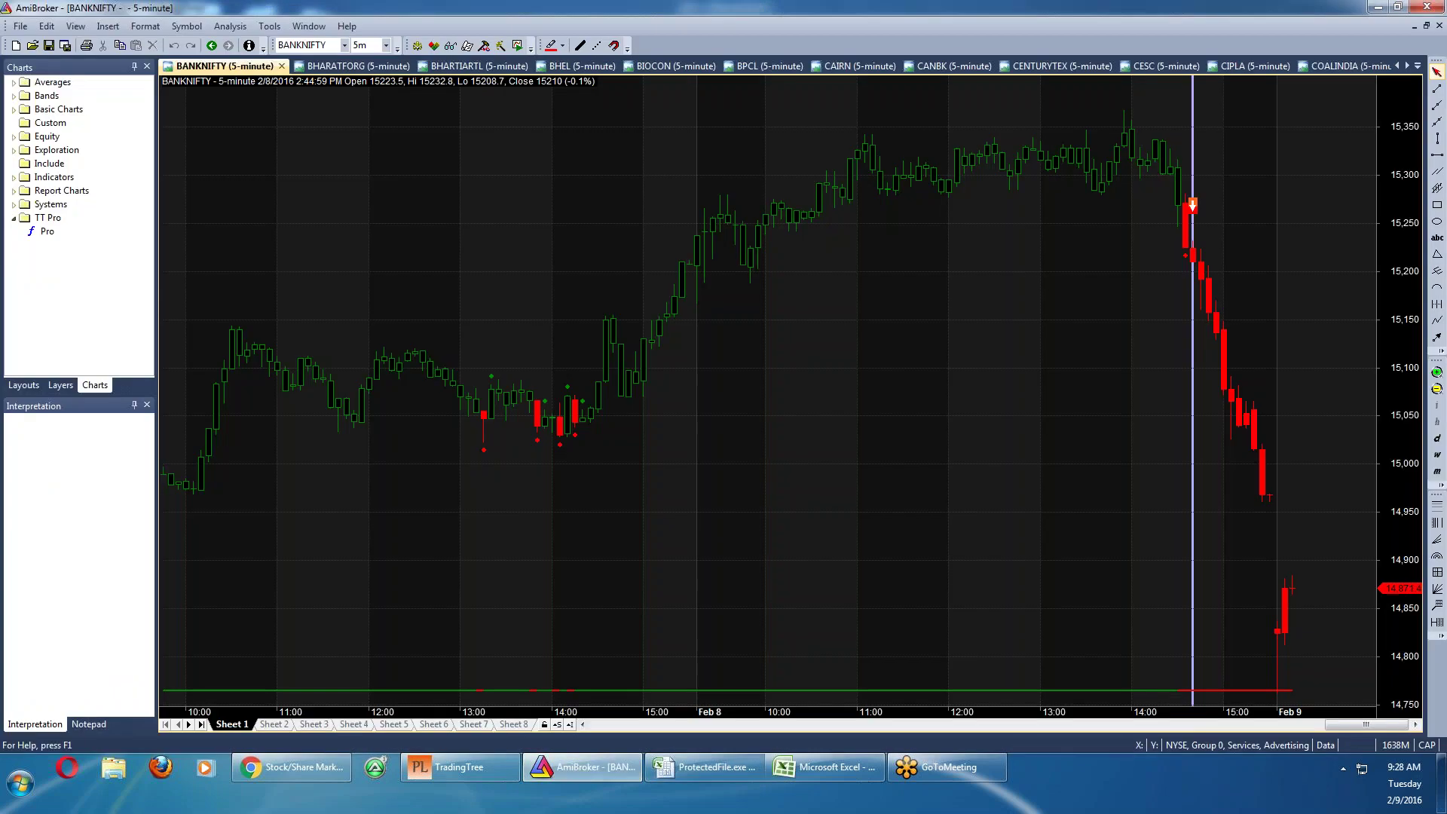
pyautogui.click(1418, 65)
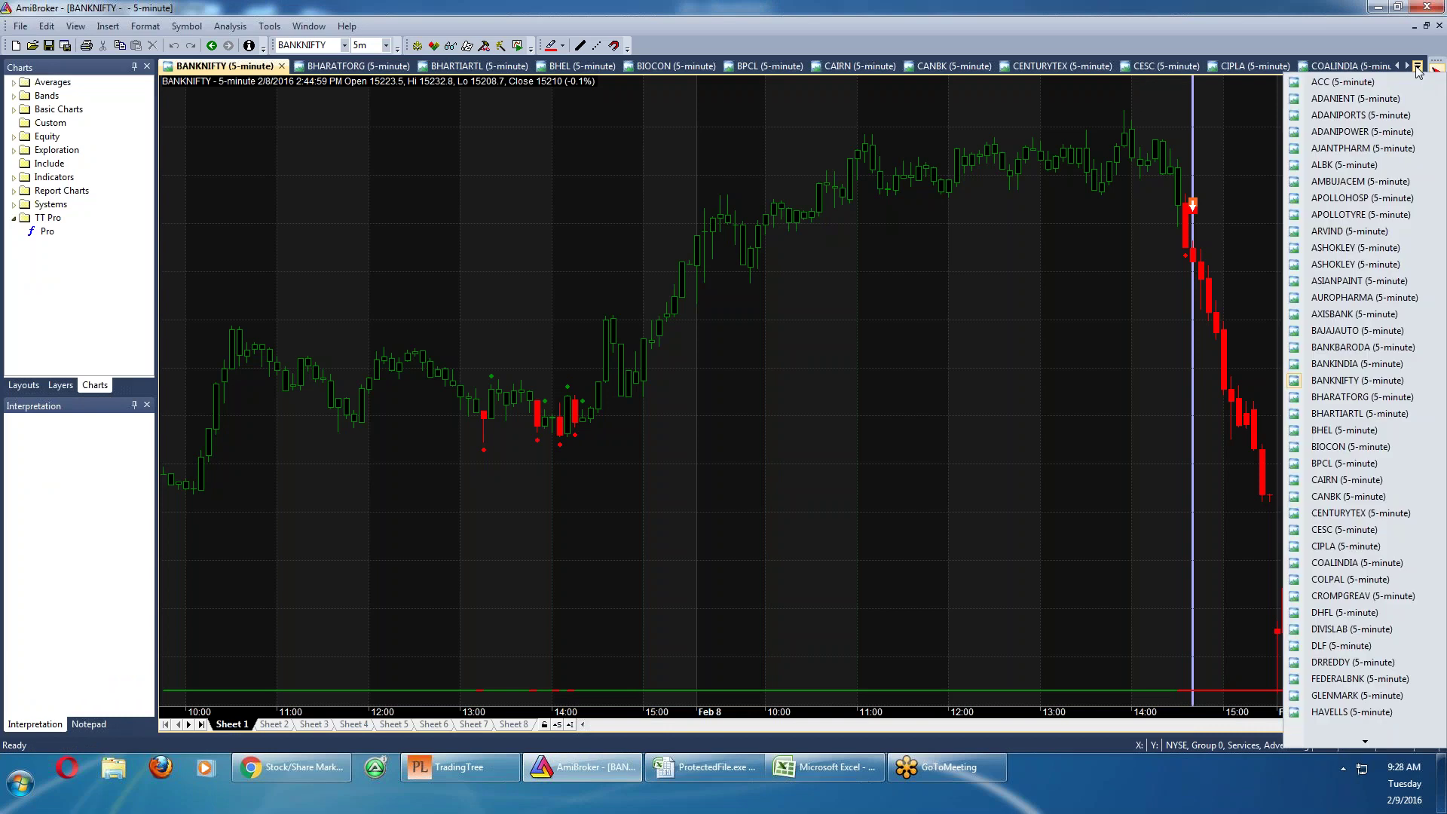
pyautogui.click(1319, 715)
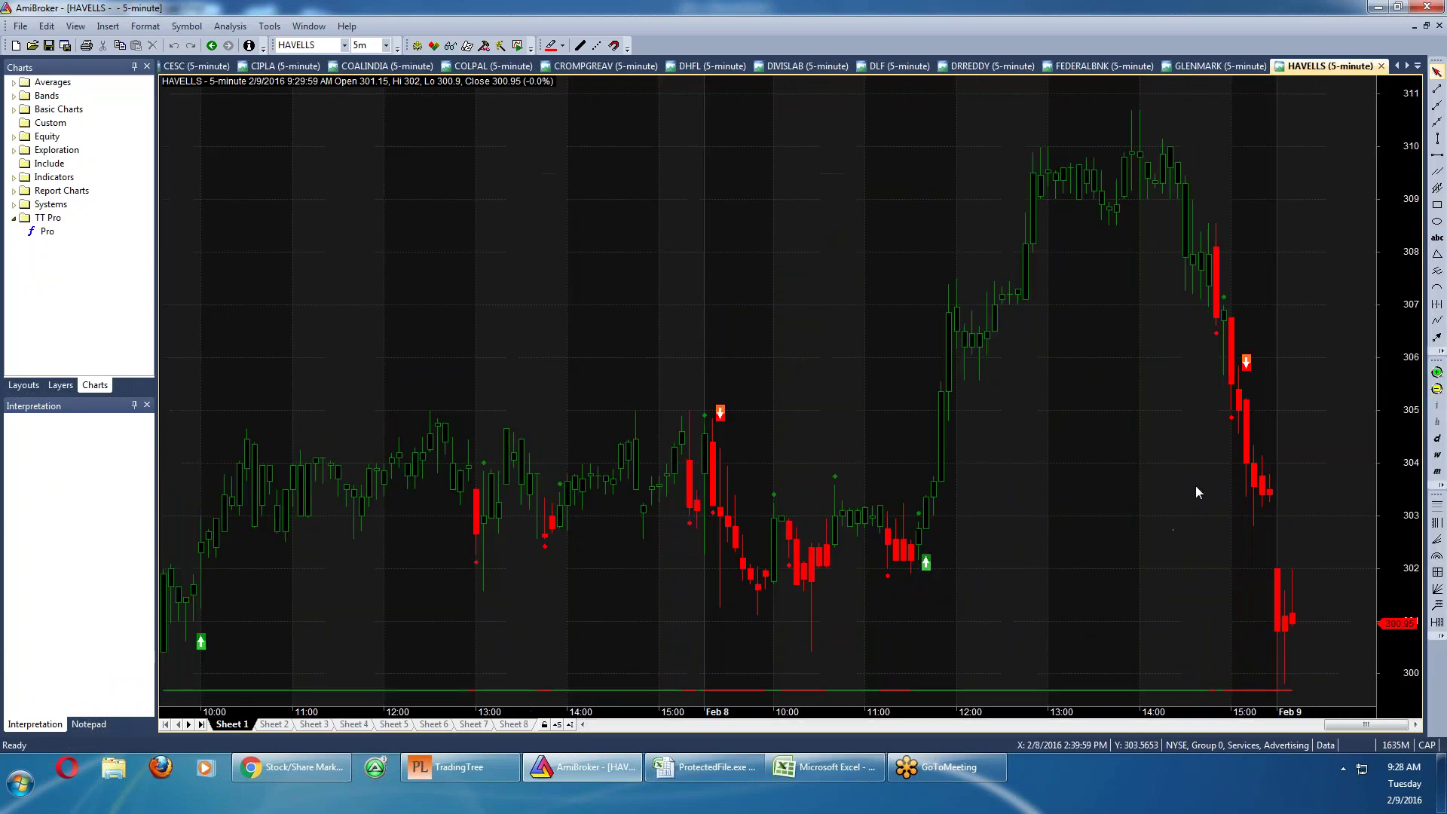
pyautogui.click(1185, 490)
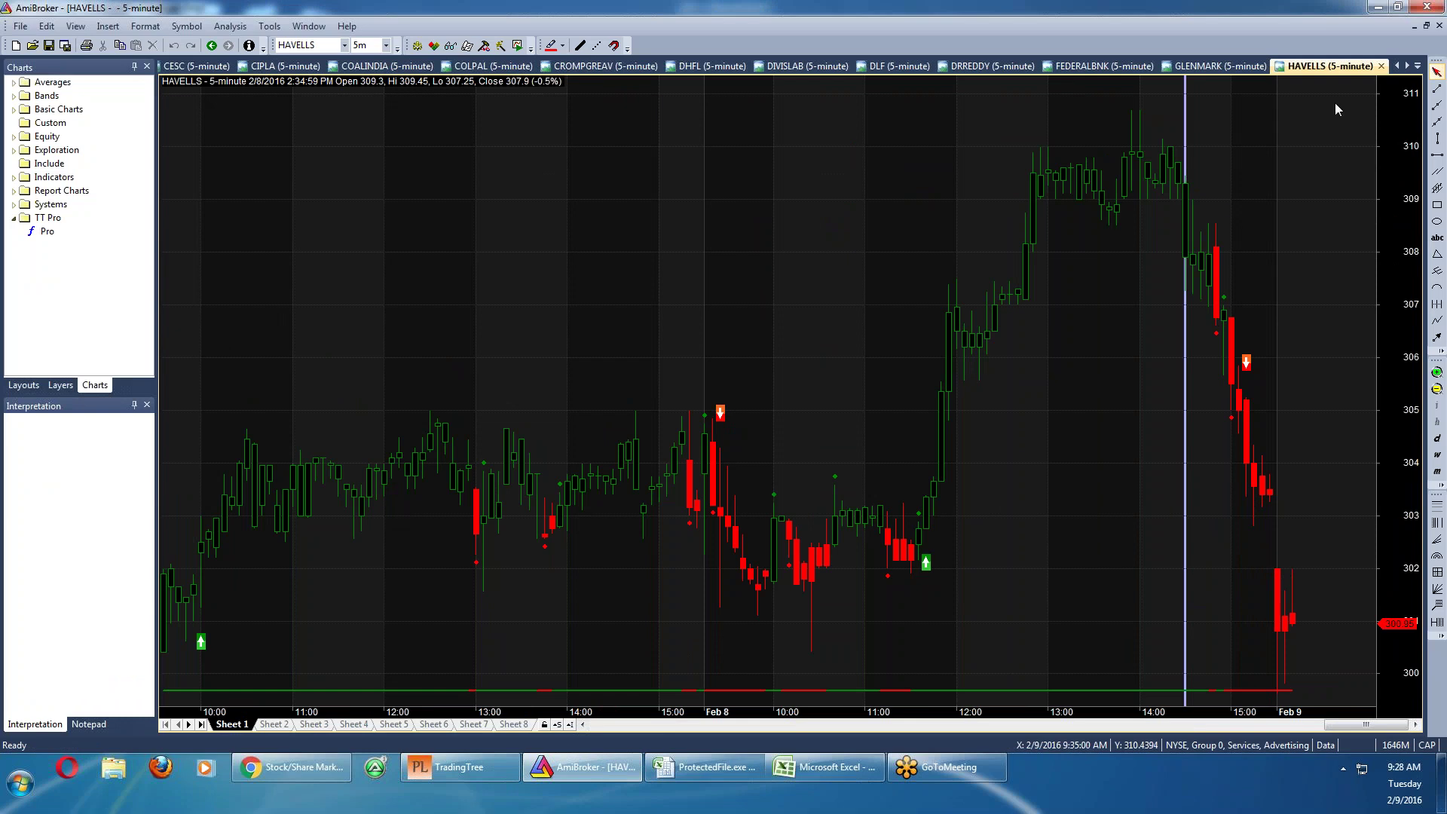
# Check HAVELLS's levels in the Excel watch list, and open AUROPHARMA's 5-minute chart in AmiBroker to examine its Feb 9 candles
pyautogui.click(1377, 7)
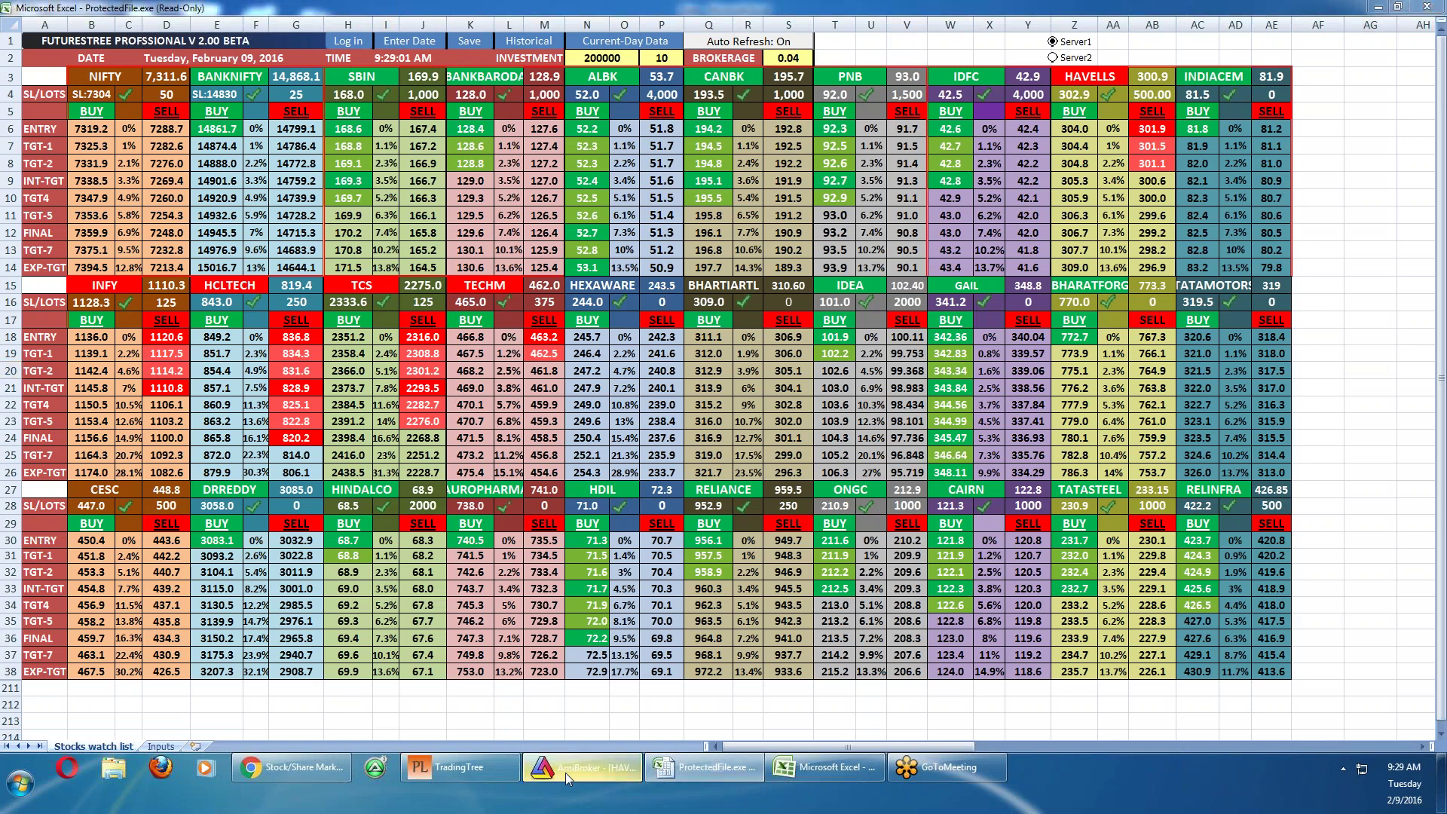
pyautogui.click(565, 772)
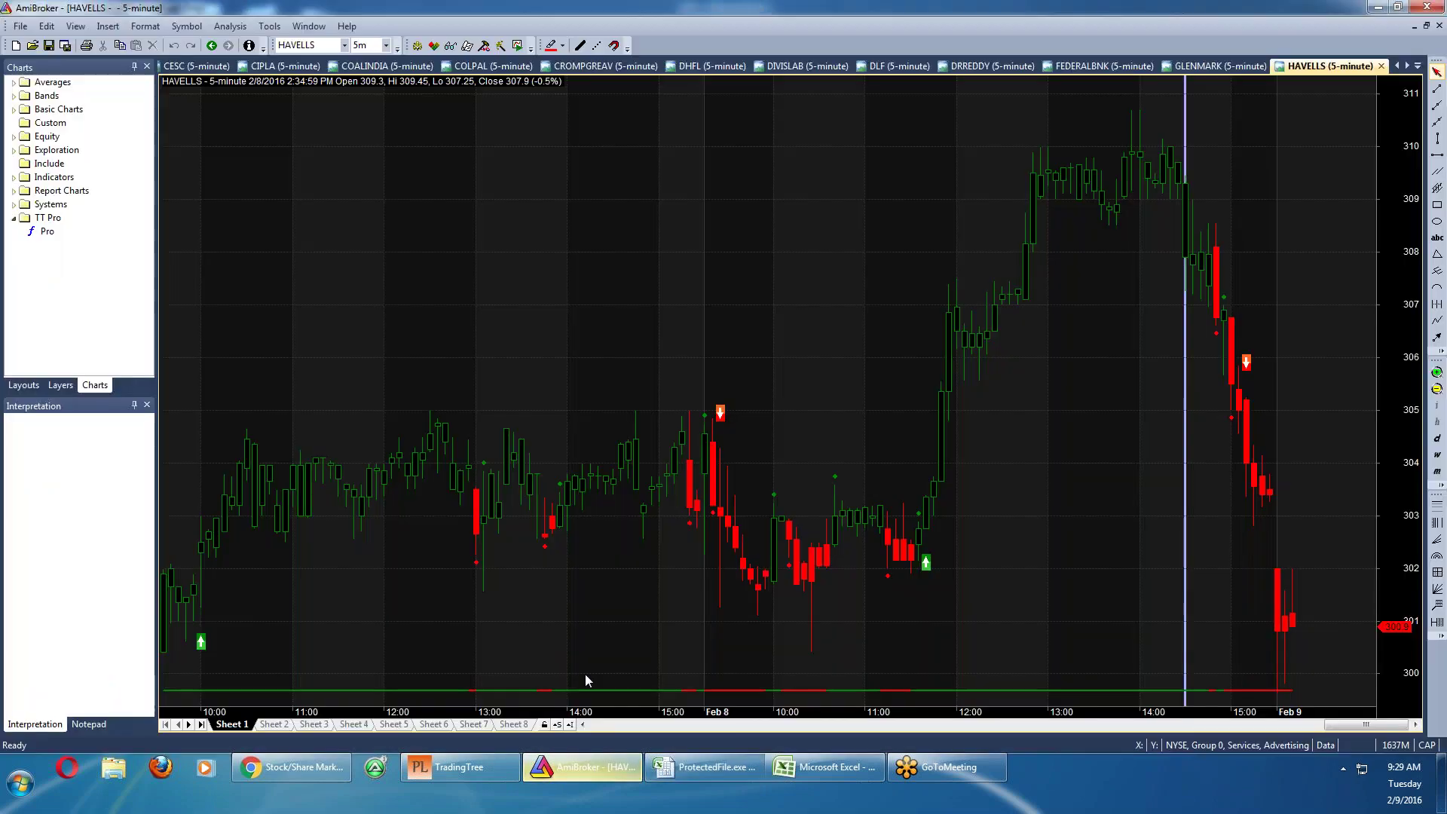
pyautogui.click(1415, 68)
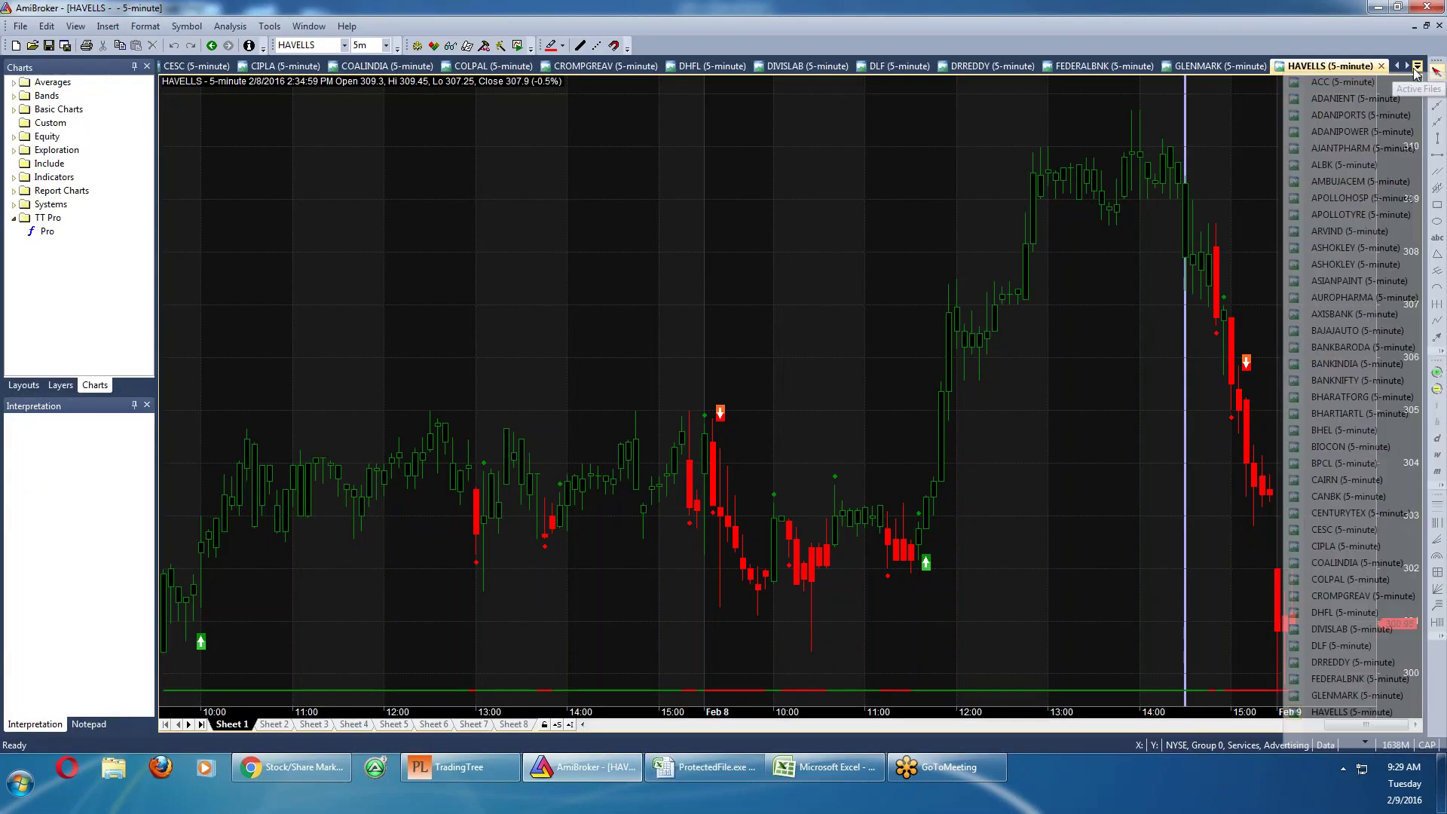
pyautogui.click(1336, 298)
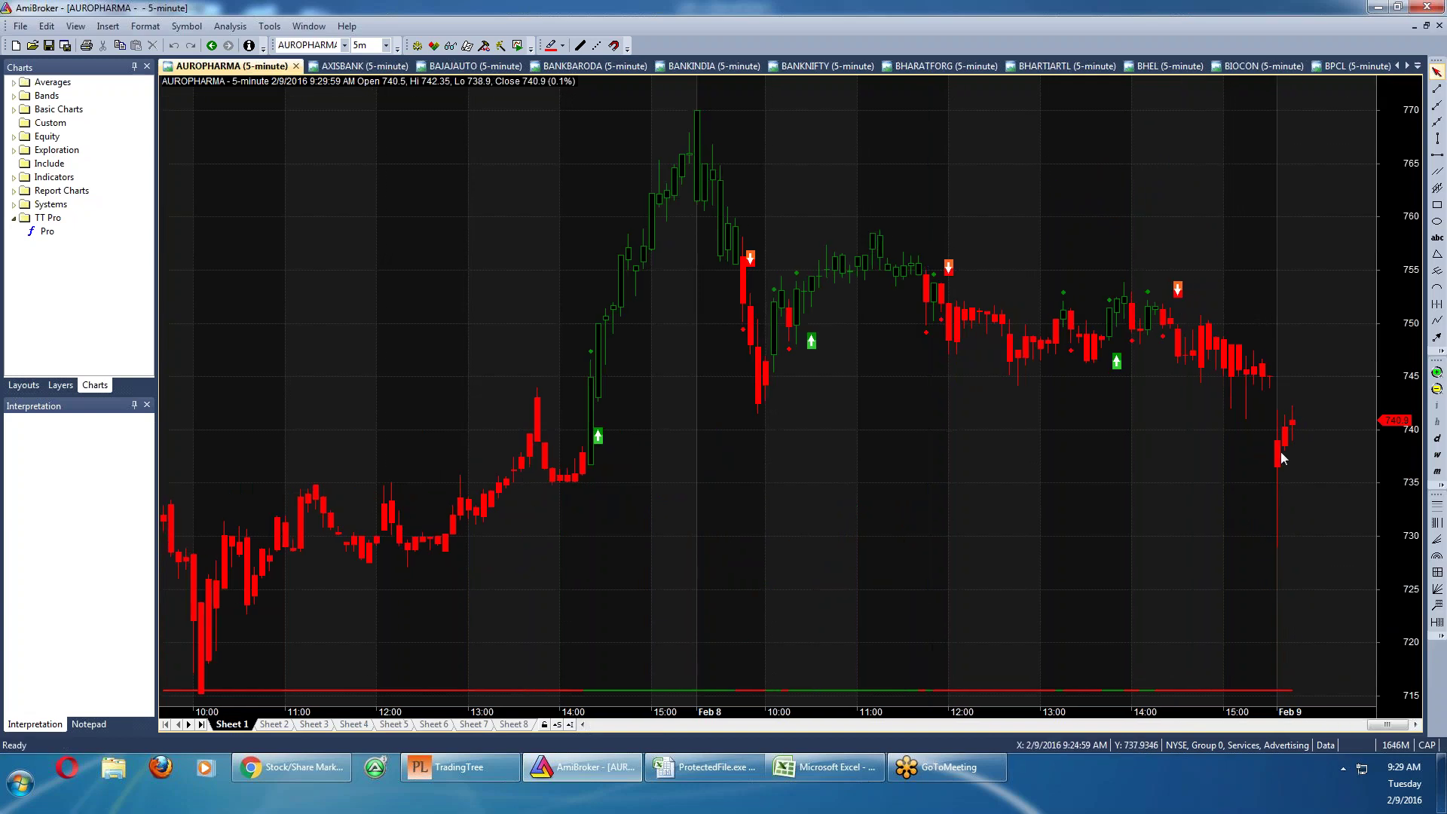
pyautogui.moveTo(1324, 380)
# Select DRREDDY's buy entry in the Excel watch list and open its 5-minute chart in AmiBroker at the last Feb 8 candle
pyautogui.click(707, 767)
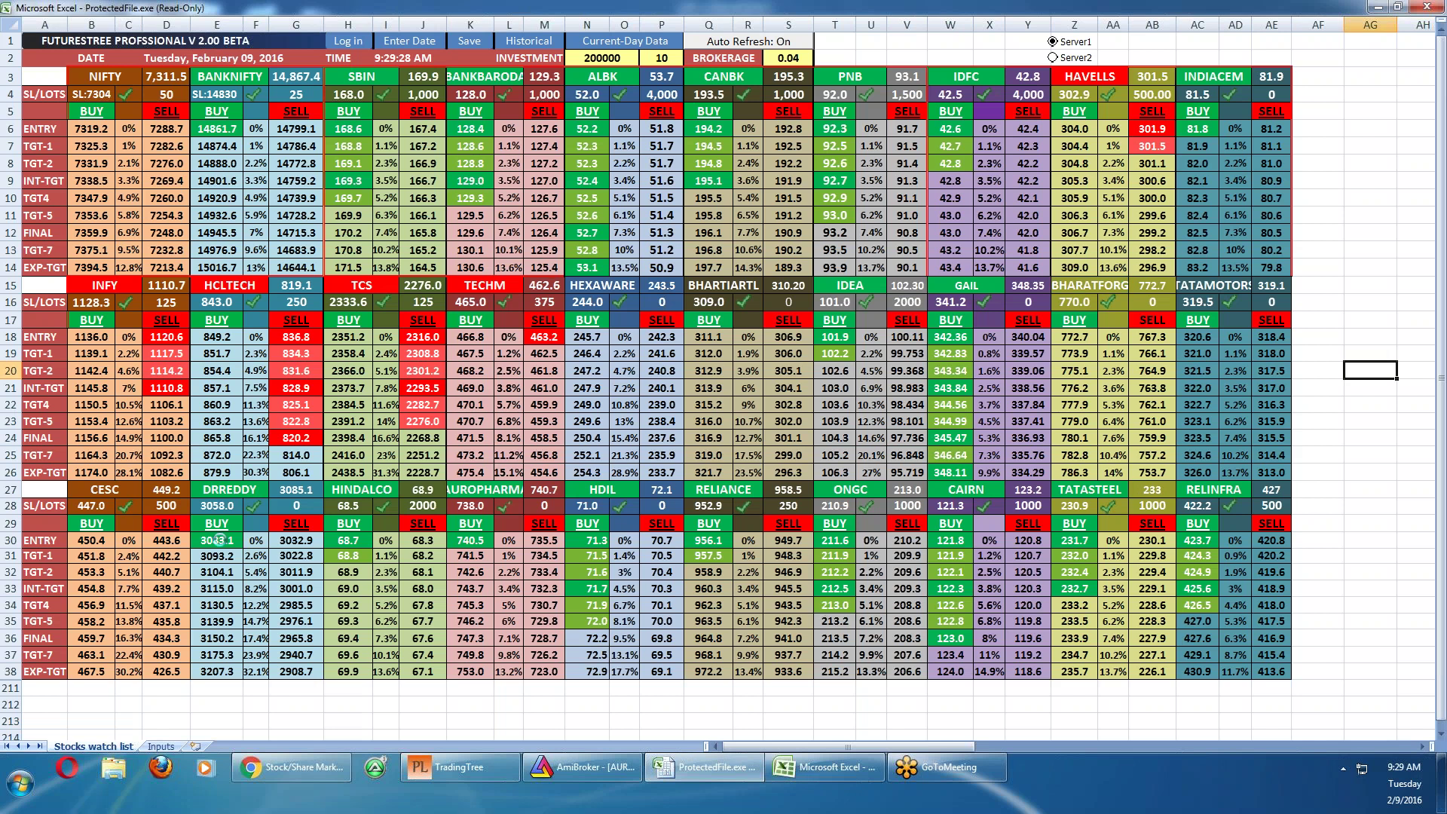
pyautogui.click(218, 540)
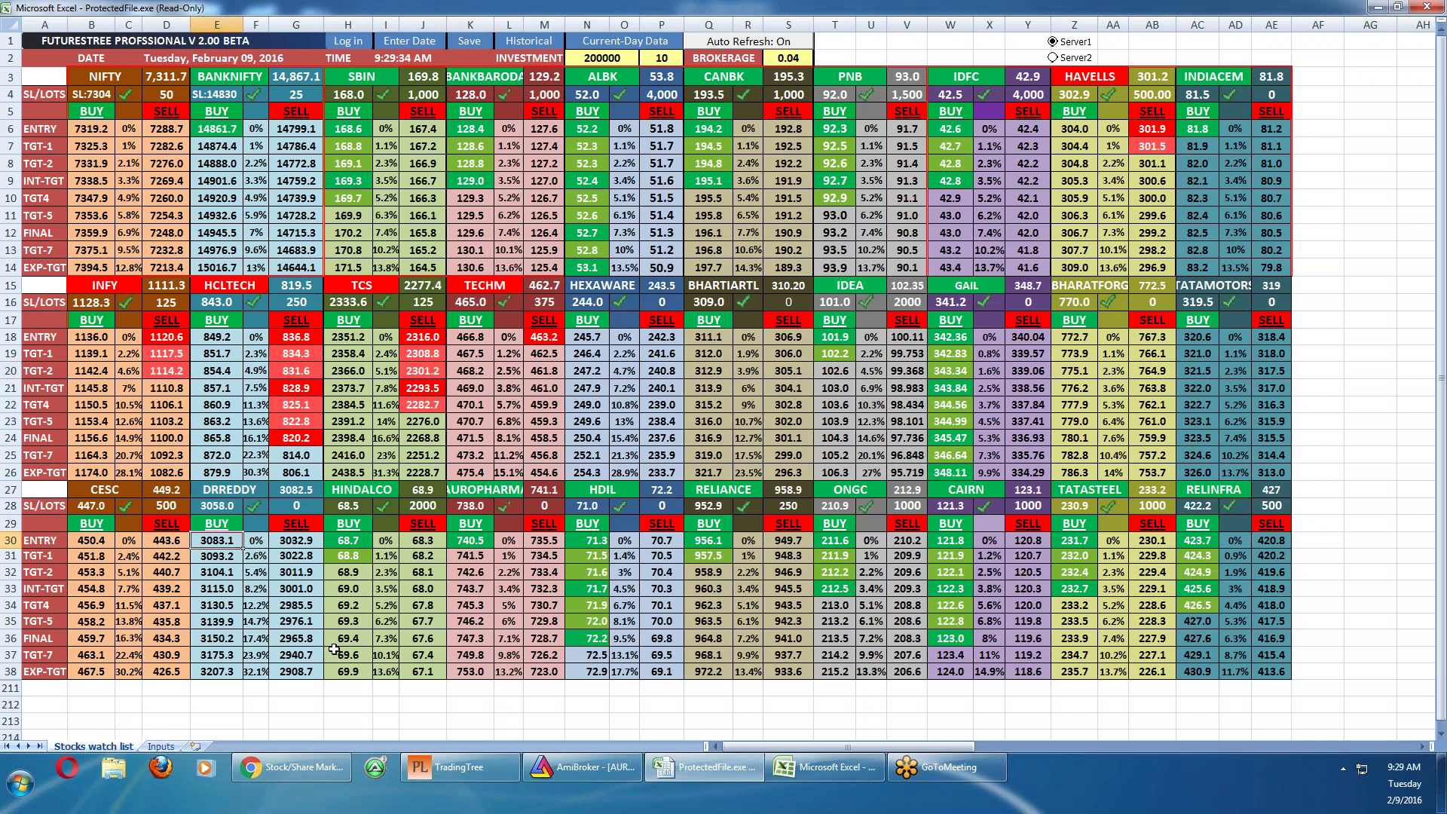
pyautogui.click(572, 769)
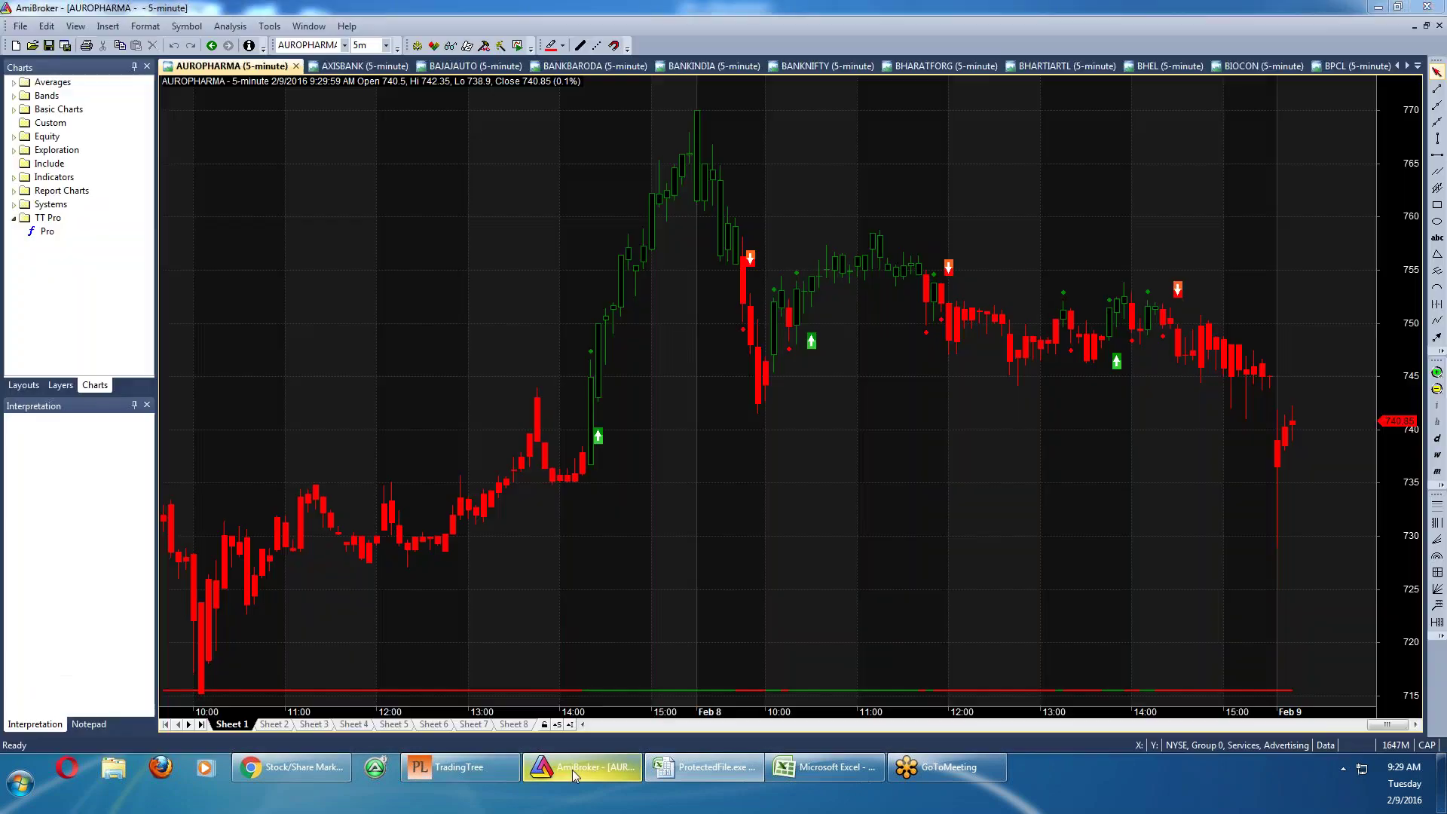
pyautogui.click(1418, 67)
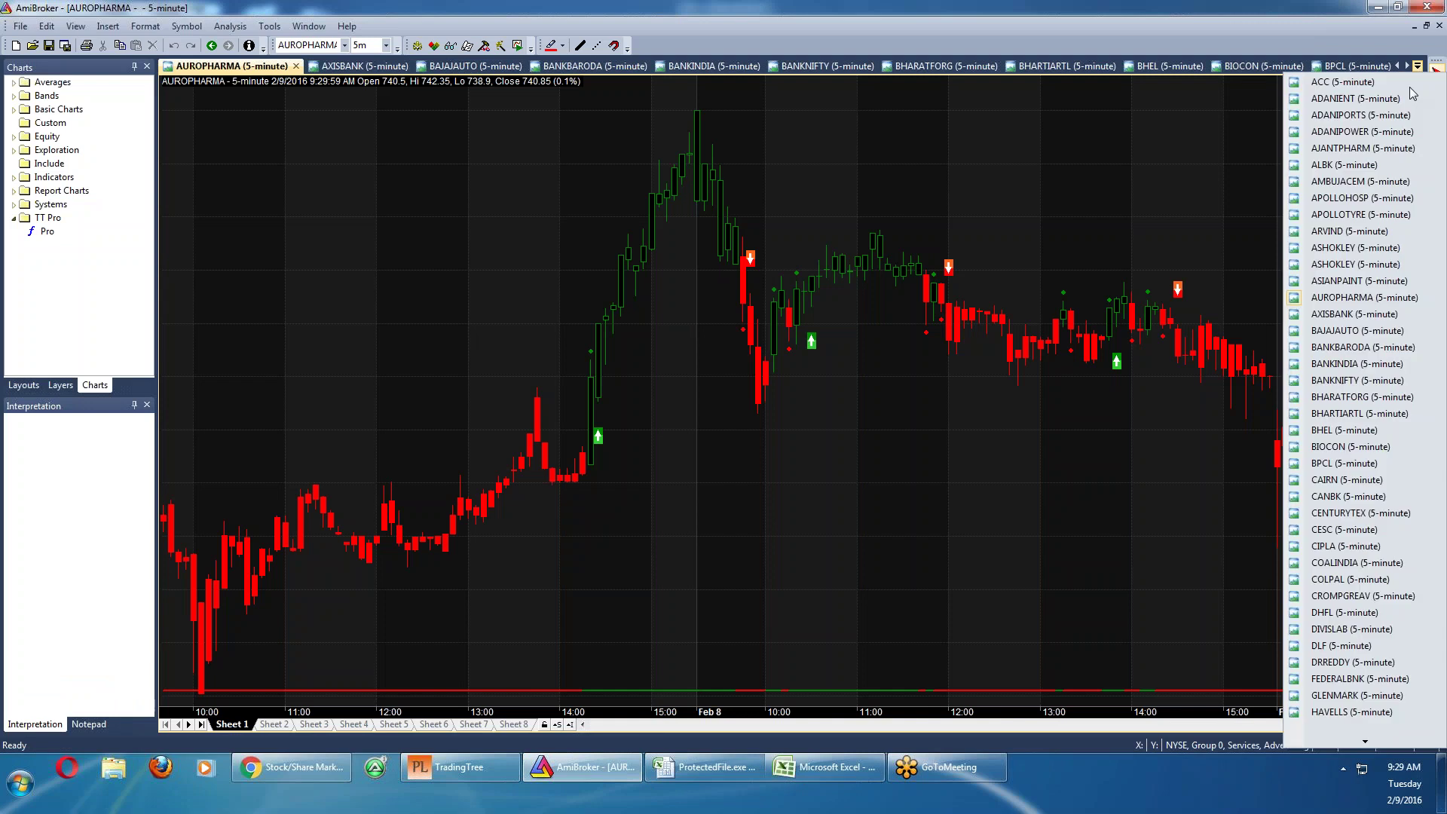
pyautogui.click(1308, 665)
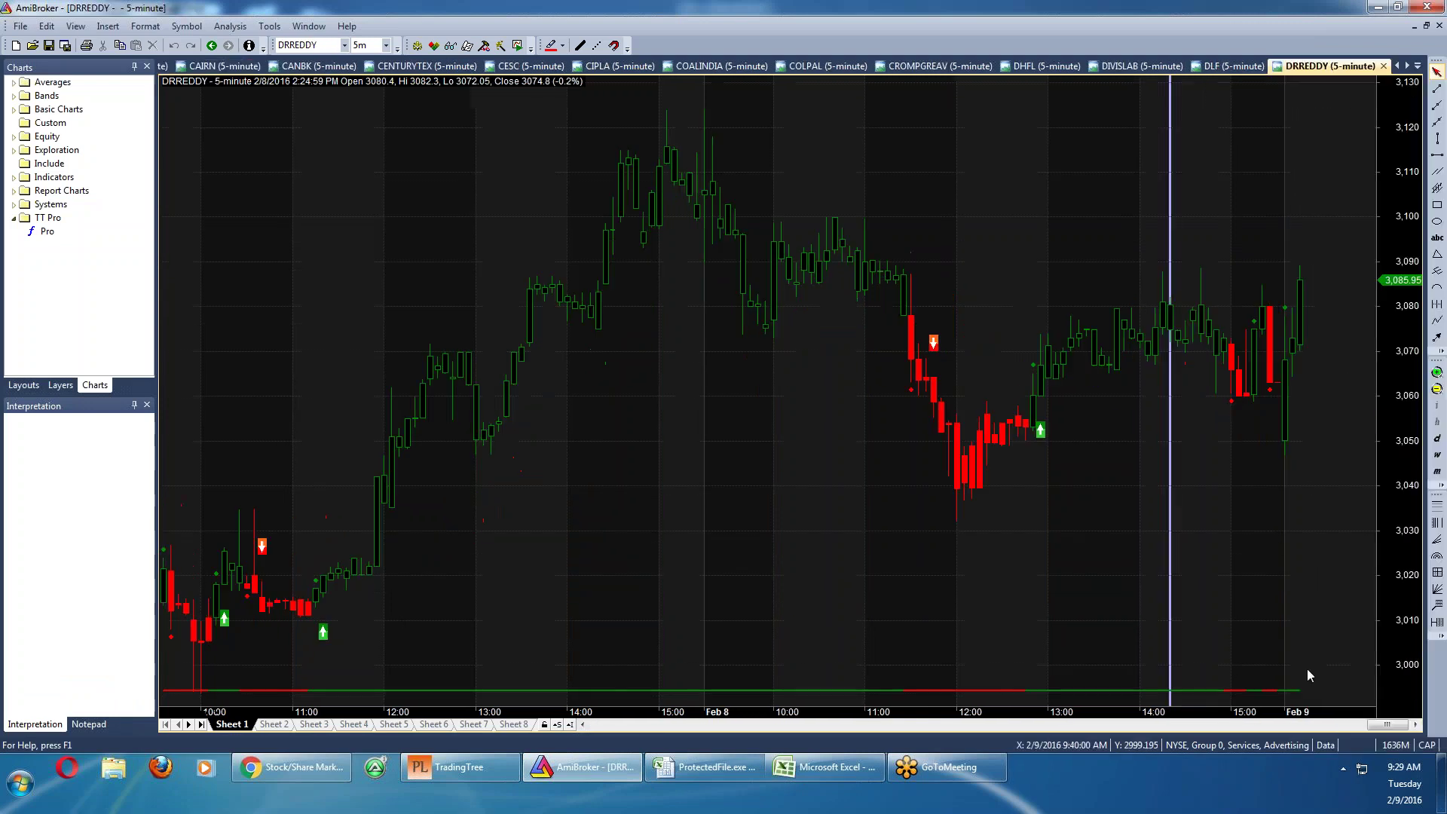
pyautogui.click(1274, 539)
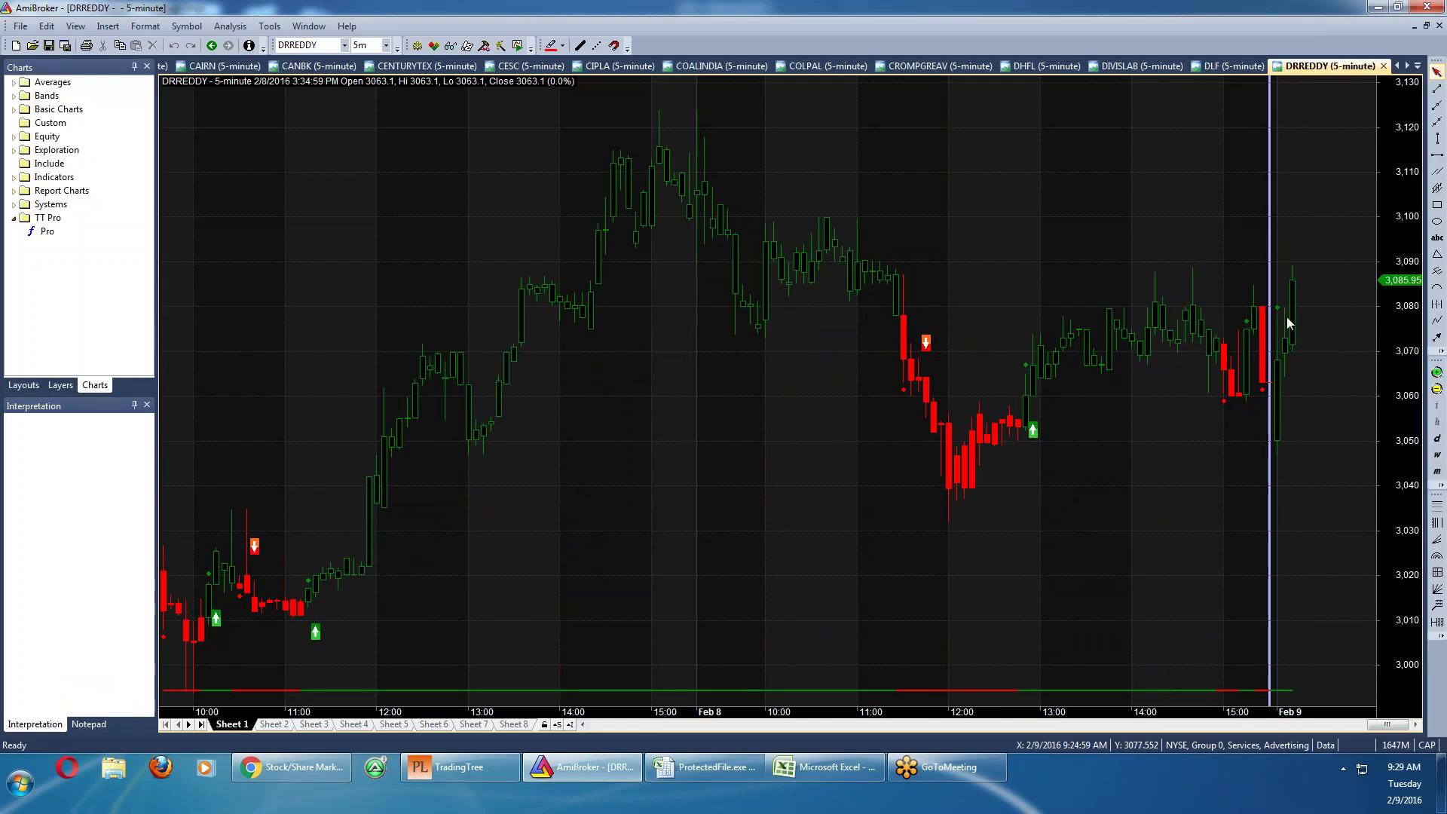
# Draw a horizontal line at about 3079.57 across the DRREDDY chart, and review and accept its properties
pyautogui.click(1439, 156)
pyautogui.doubleClick(1282, 308)
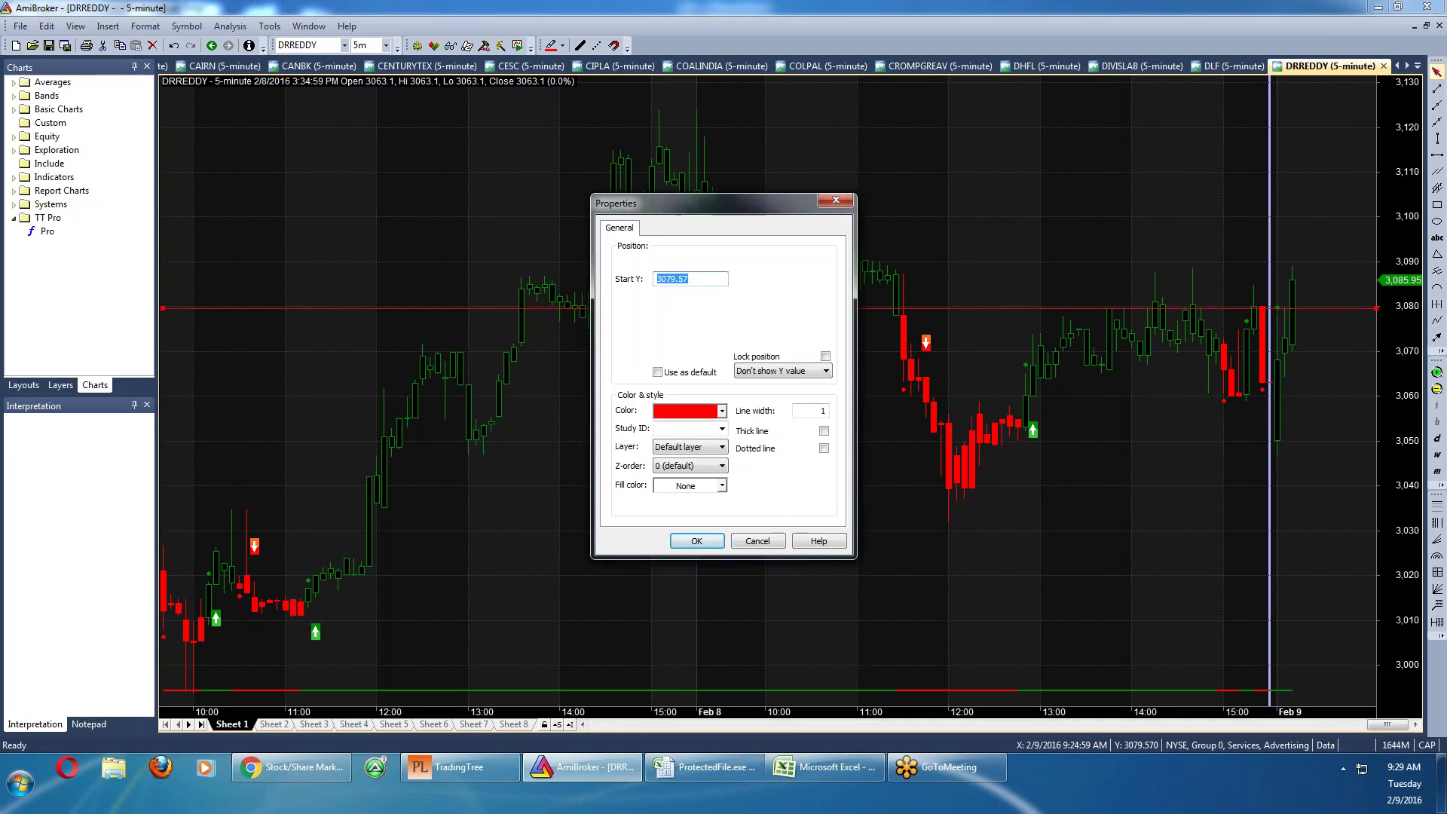
pyautogui.click(689, 279)
pyautogui.click(694, 541)
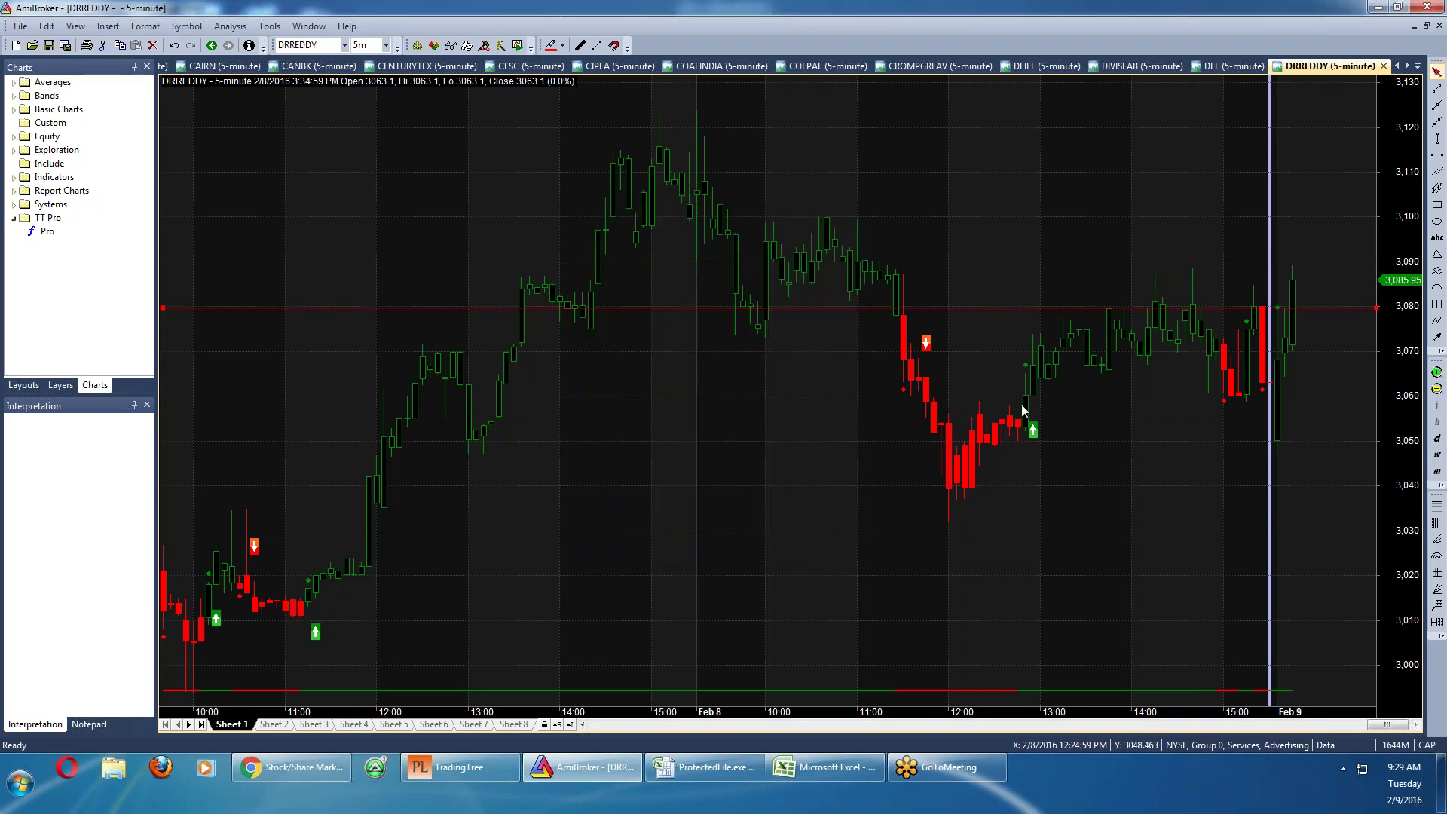
pyautogui.moveTo(1241, 359)
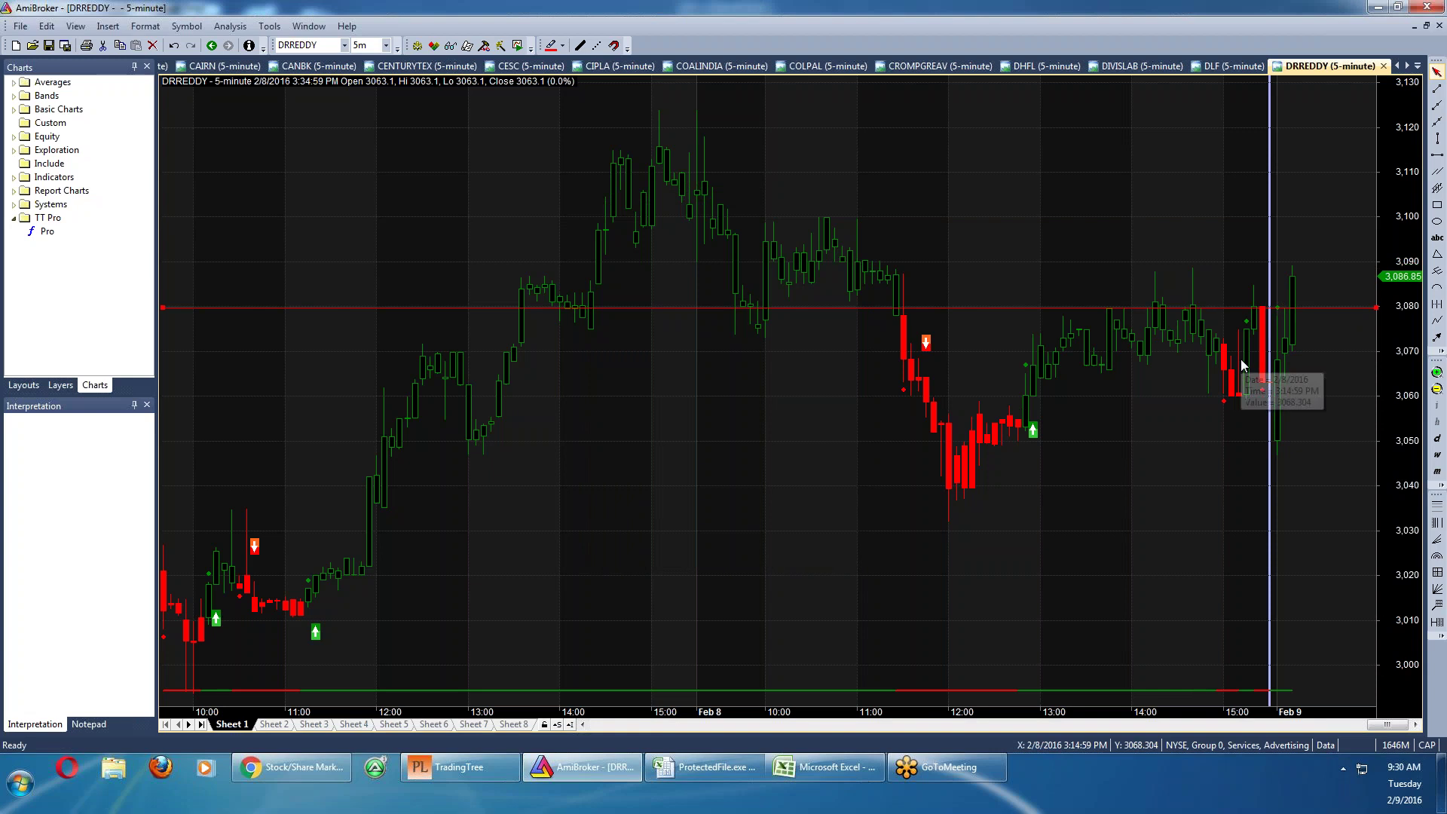
# Select DRREDDY's TGT-2 buy level in the Excel watch list and open the CAIRN 5-minute chart in AmiBroker
pyautogui.click(1379, 9)
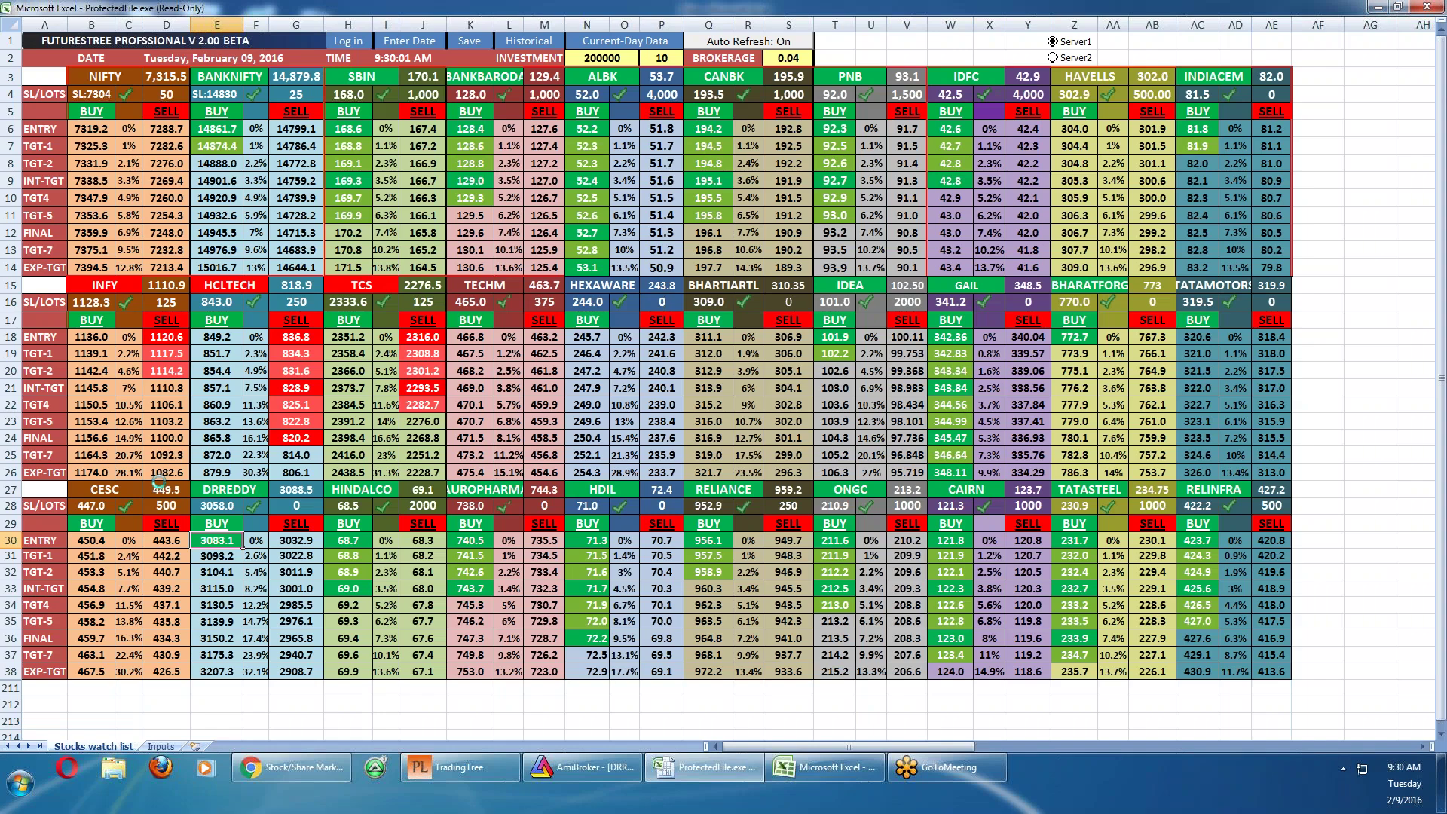
pyautogui.click(221, 570)
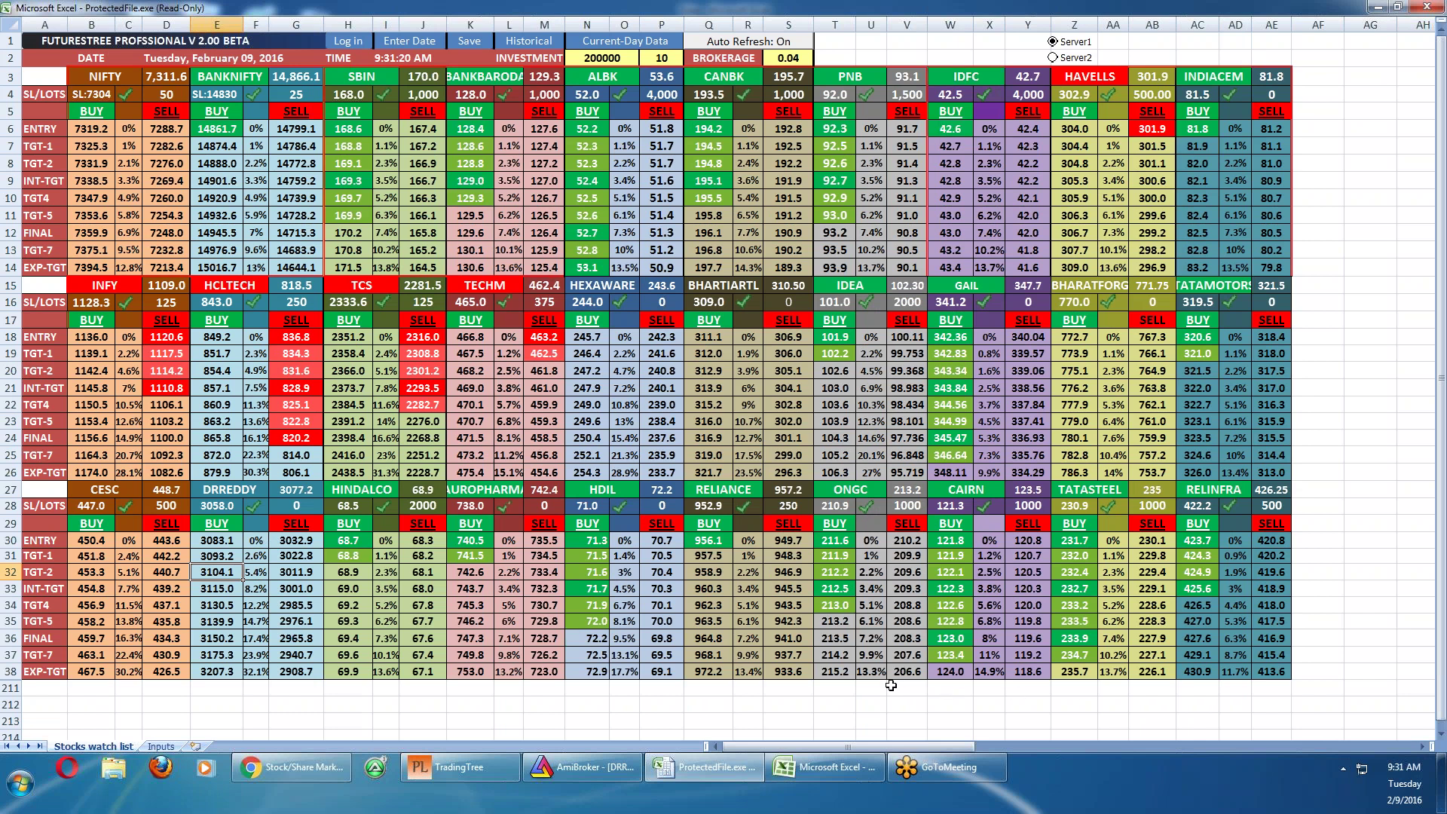
pyautogui.click(581, 767)
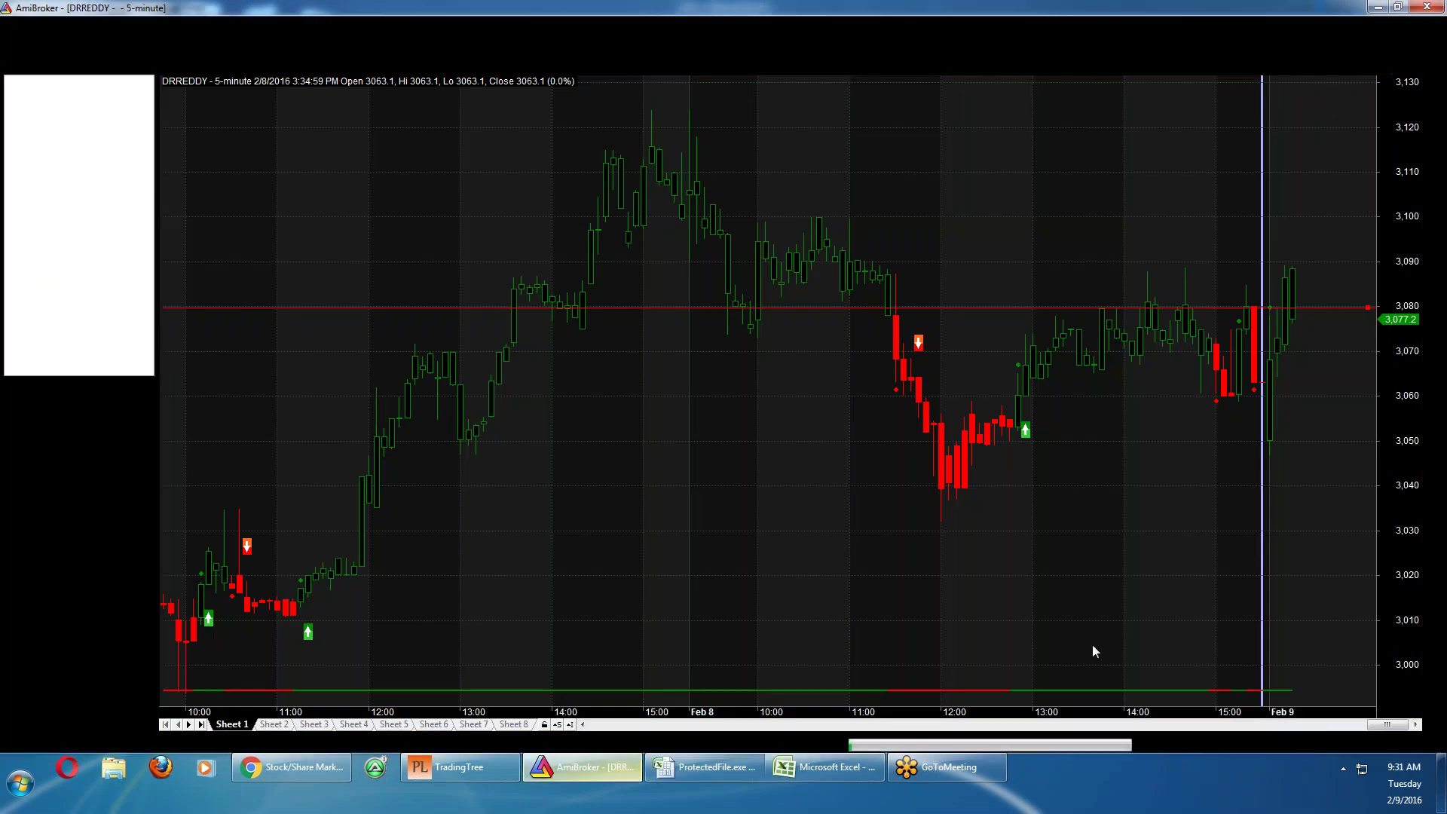
pyautogui.click(1417, 66)
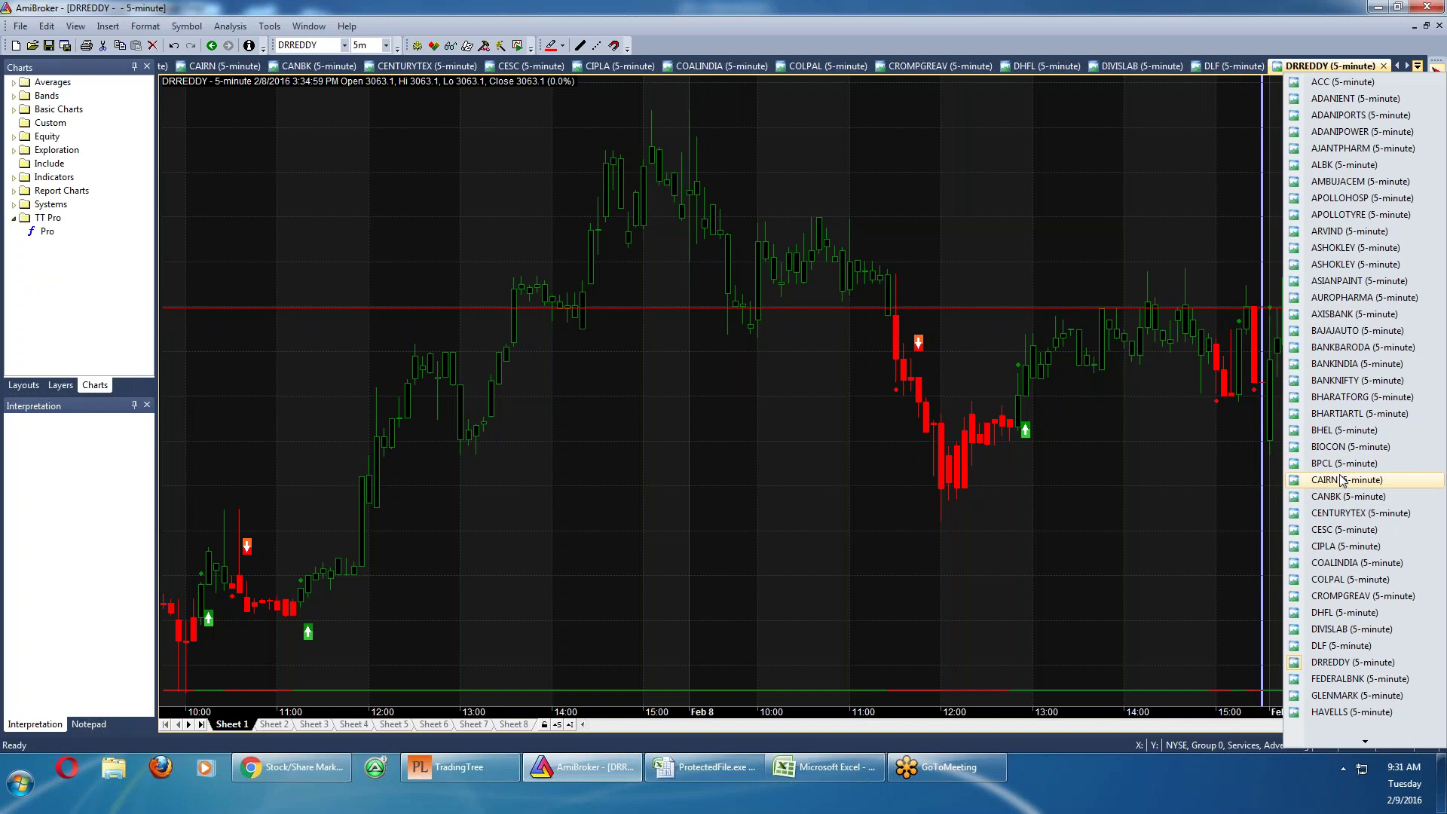
pyautogui.click(1323, 481)
pyautogui.click(1171, 411)
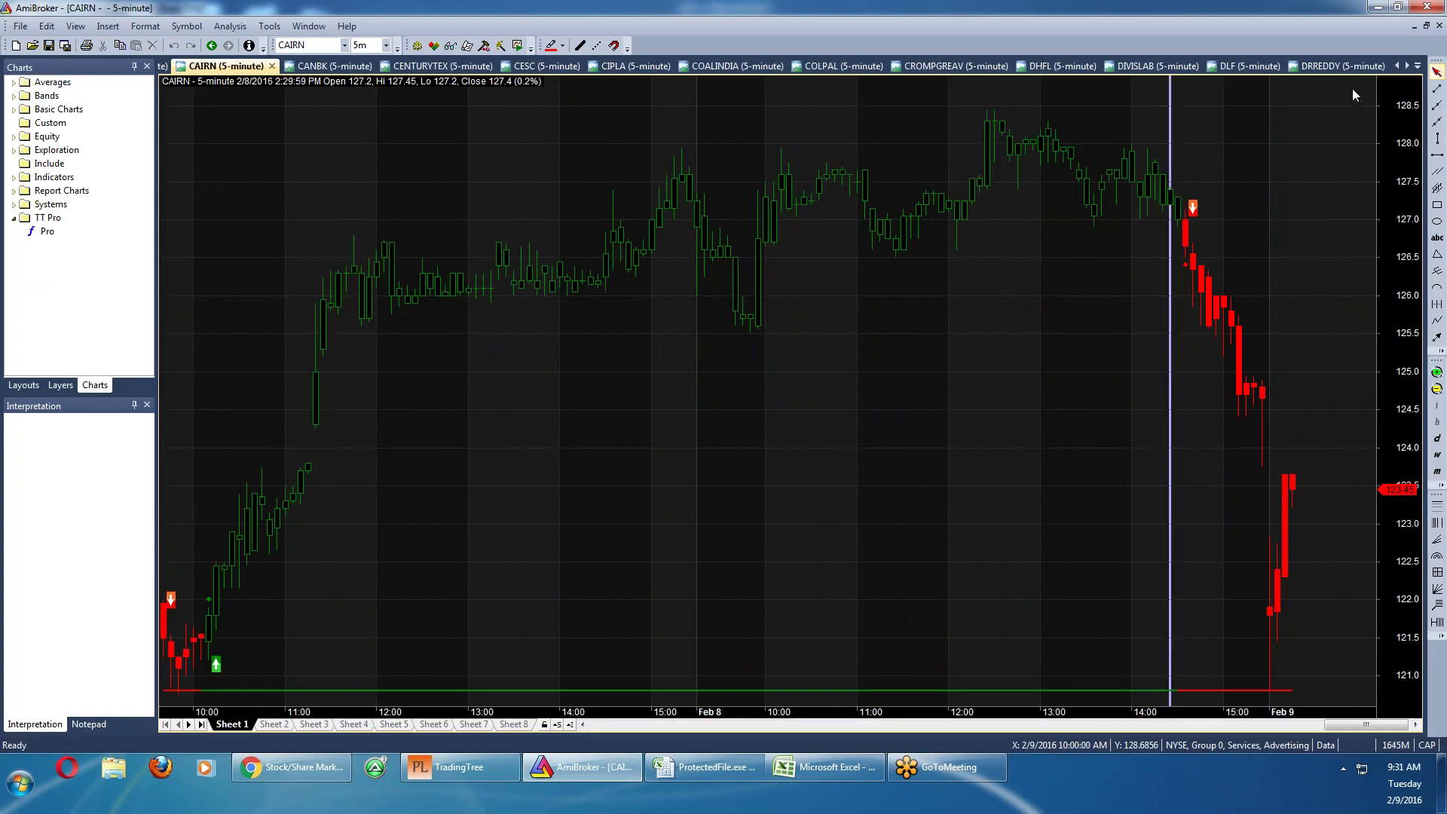
# Open the TATASTEEL 5-minute chart
pyautogui.click(1418, 65)
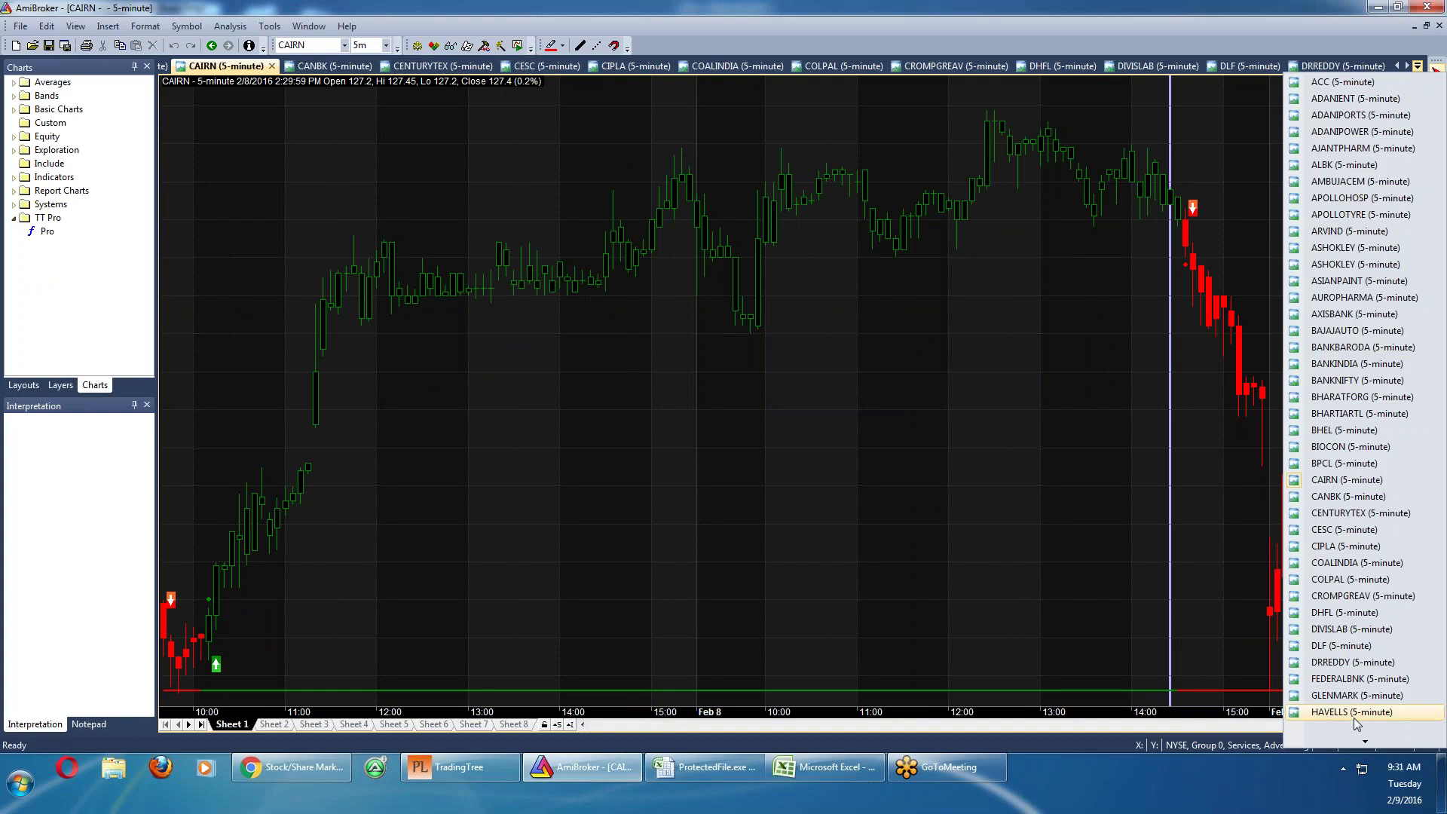
pyautogui.moveTo(1363, 742)
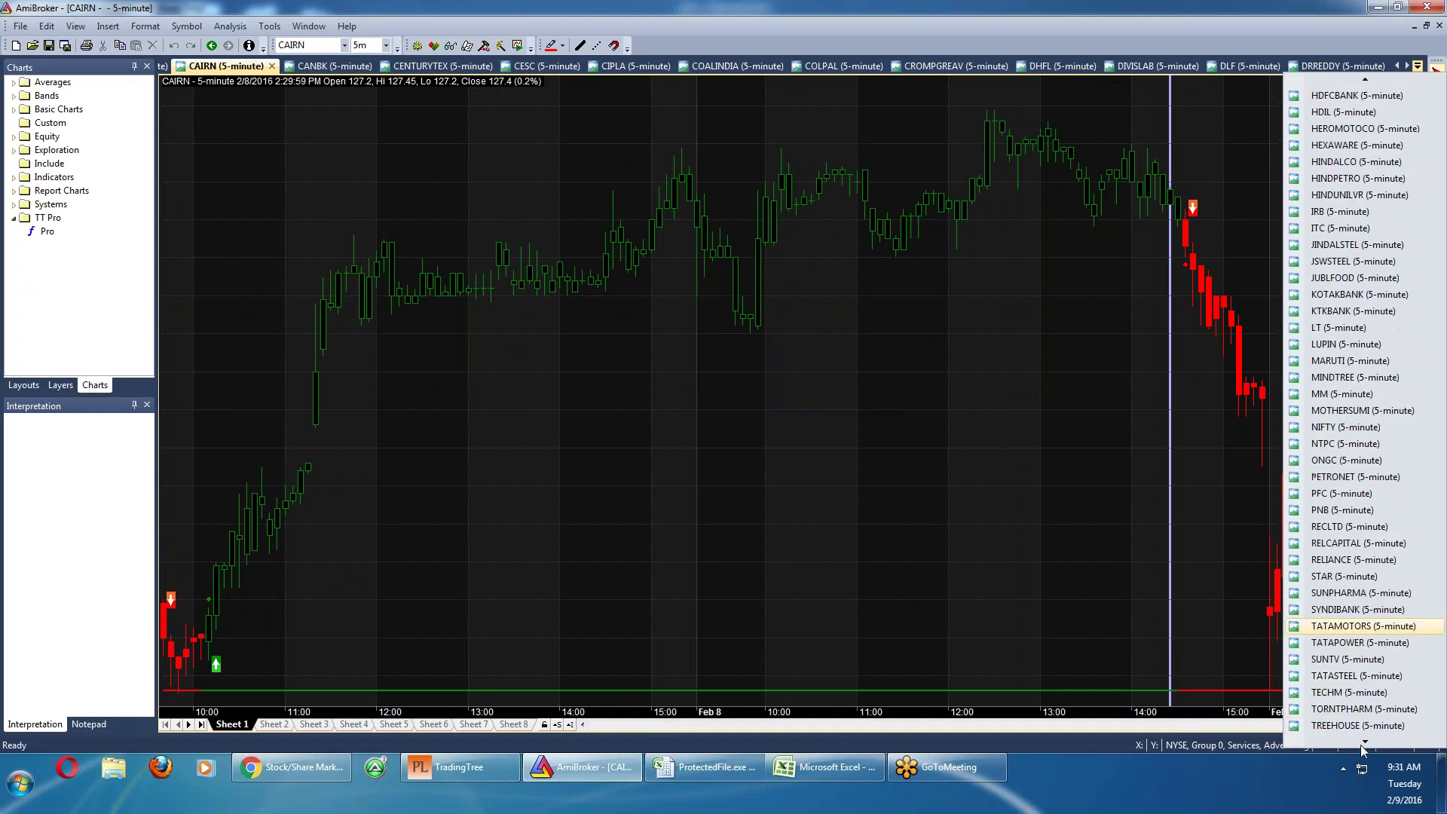
pyautogui.click(1346, 627)
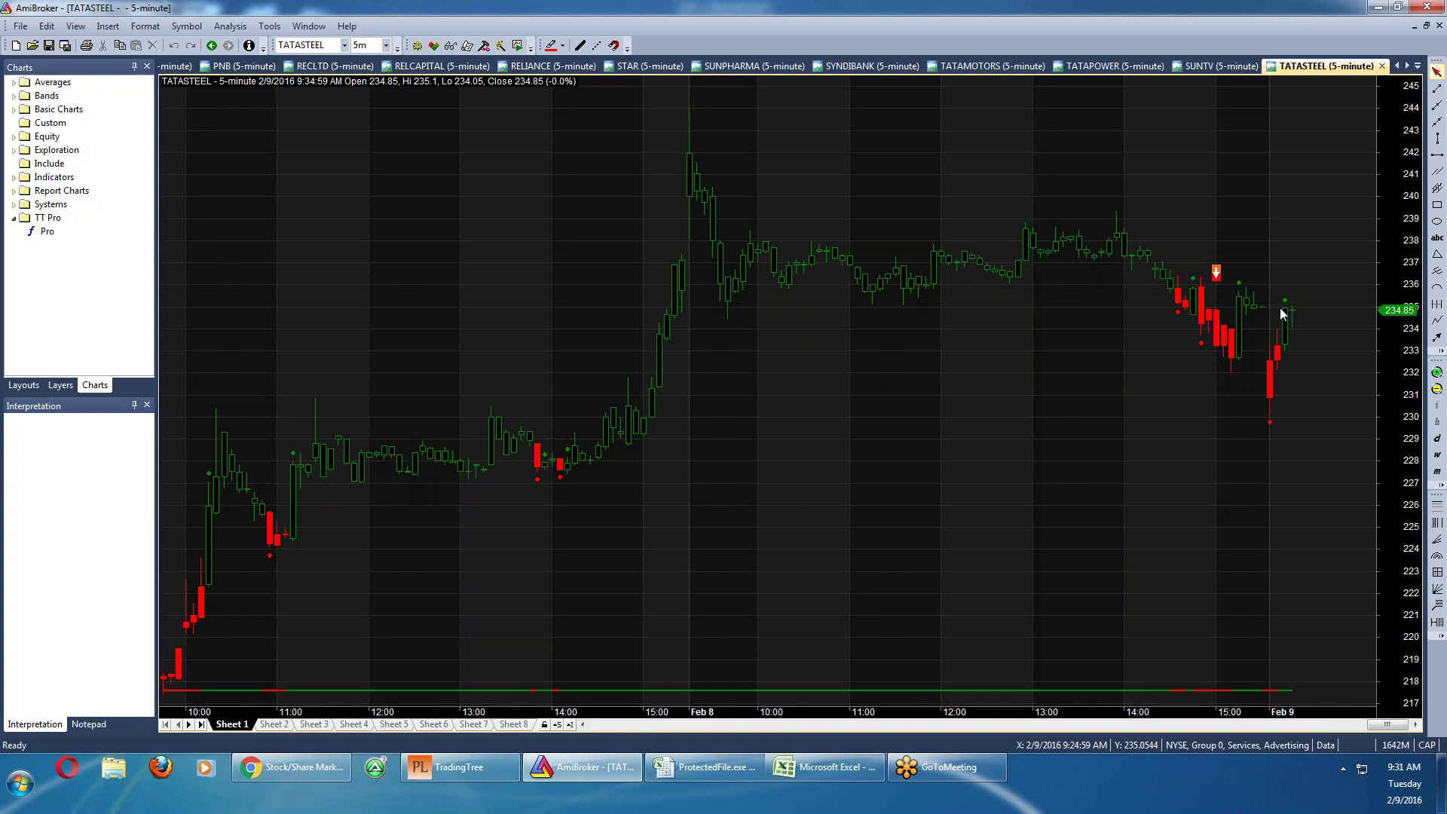
# Draw a horizontal line at about 234.99 across the TATASTEEL chart near the Feb 9 candles, and accept its properties
pyautogui.moveTo(1270, 326)
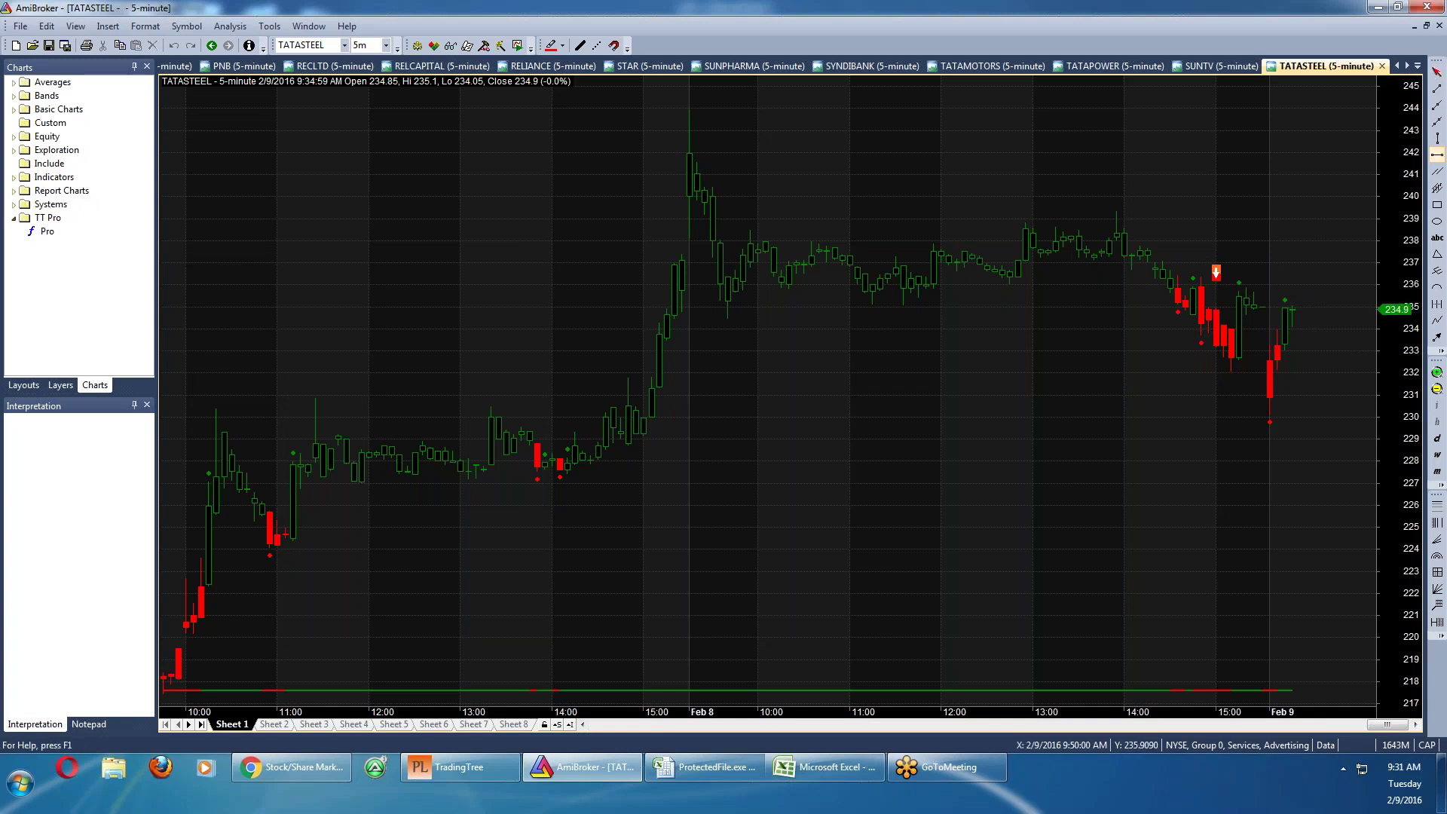
pyautogui.click(1283, 306)
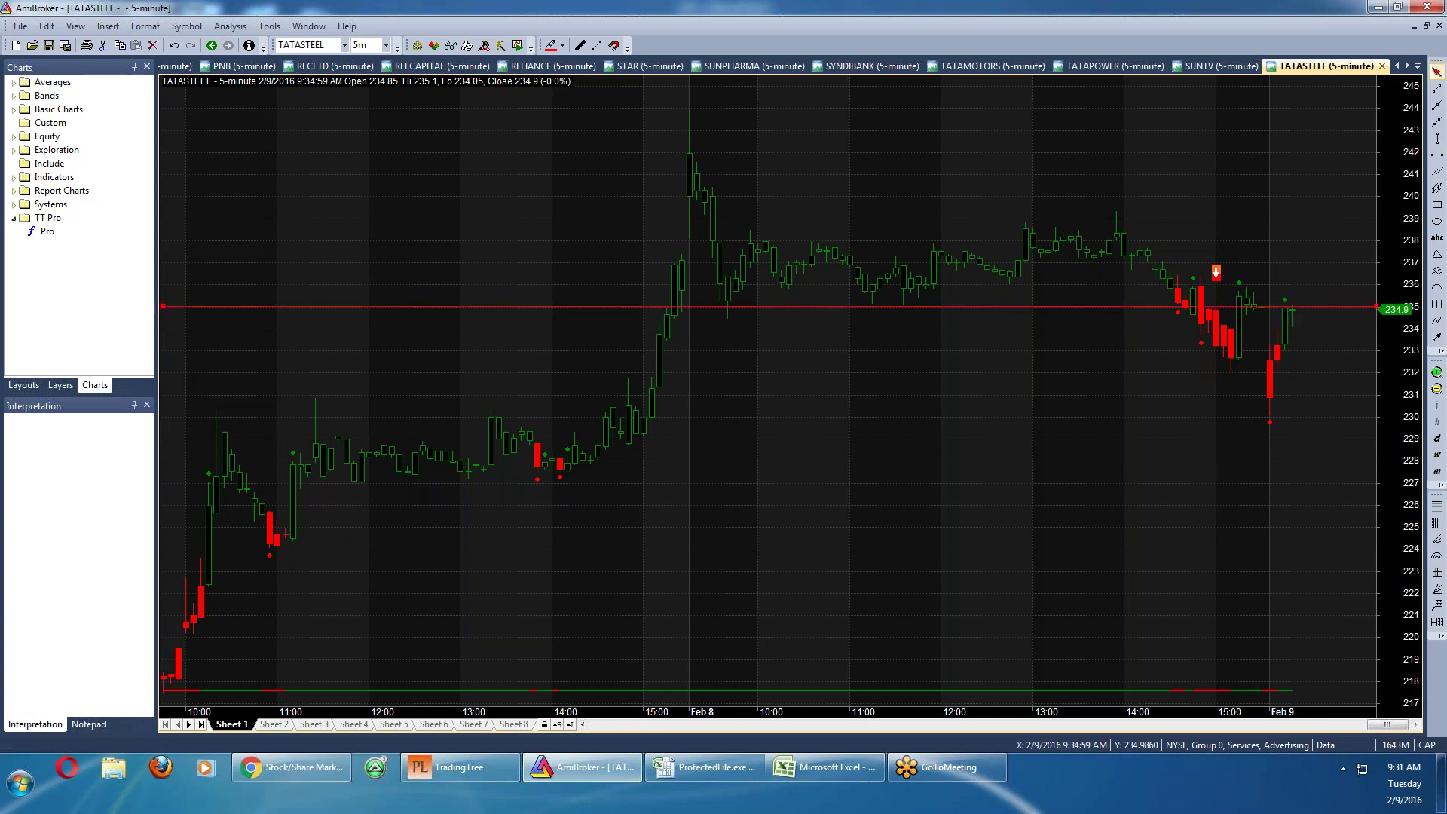
pyautogui.doubleClick(1284, 307)
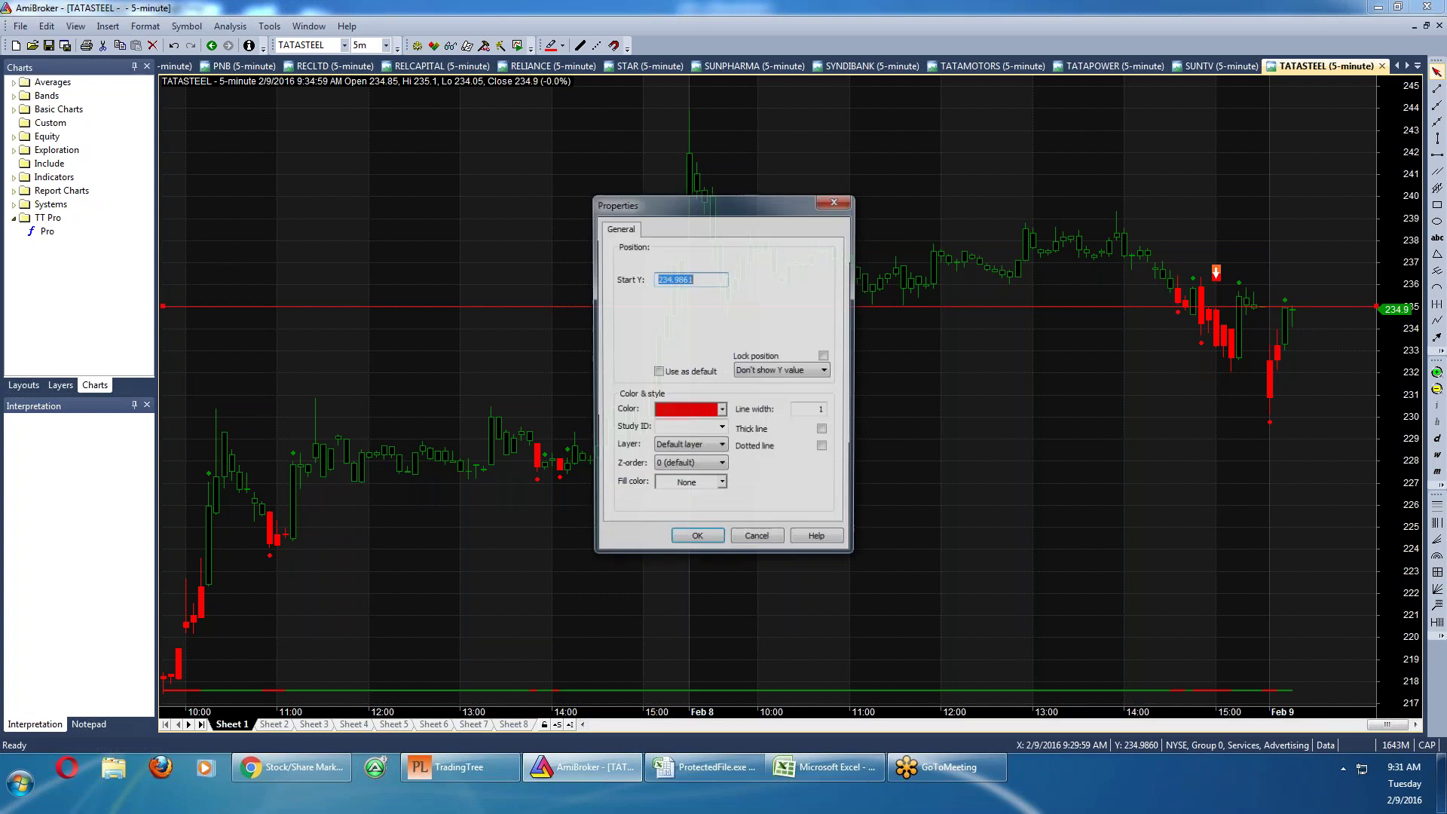
pyautogui.click(712, 280)
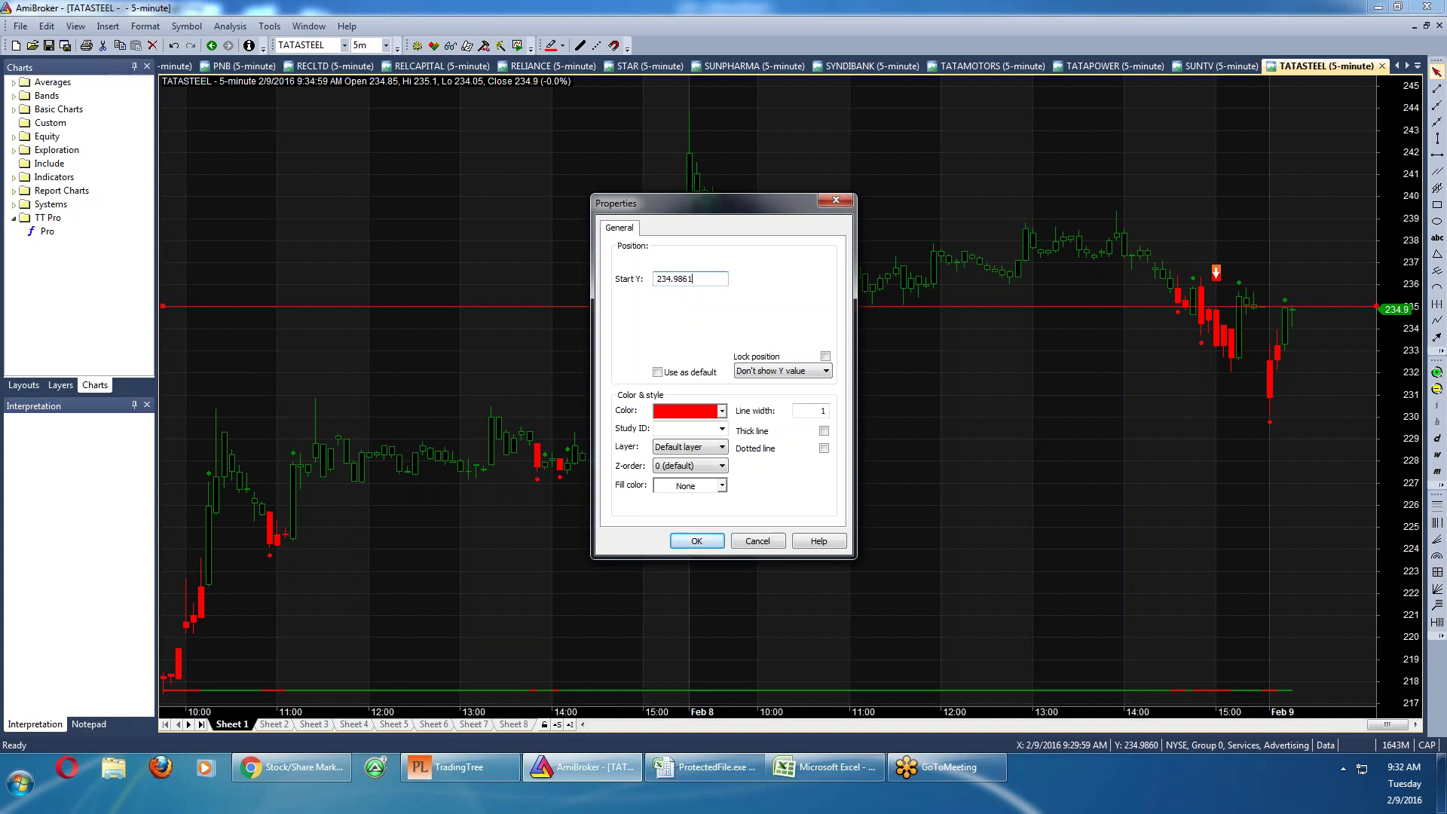
pyautogui.click(707, 548)
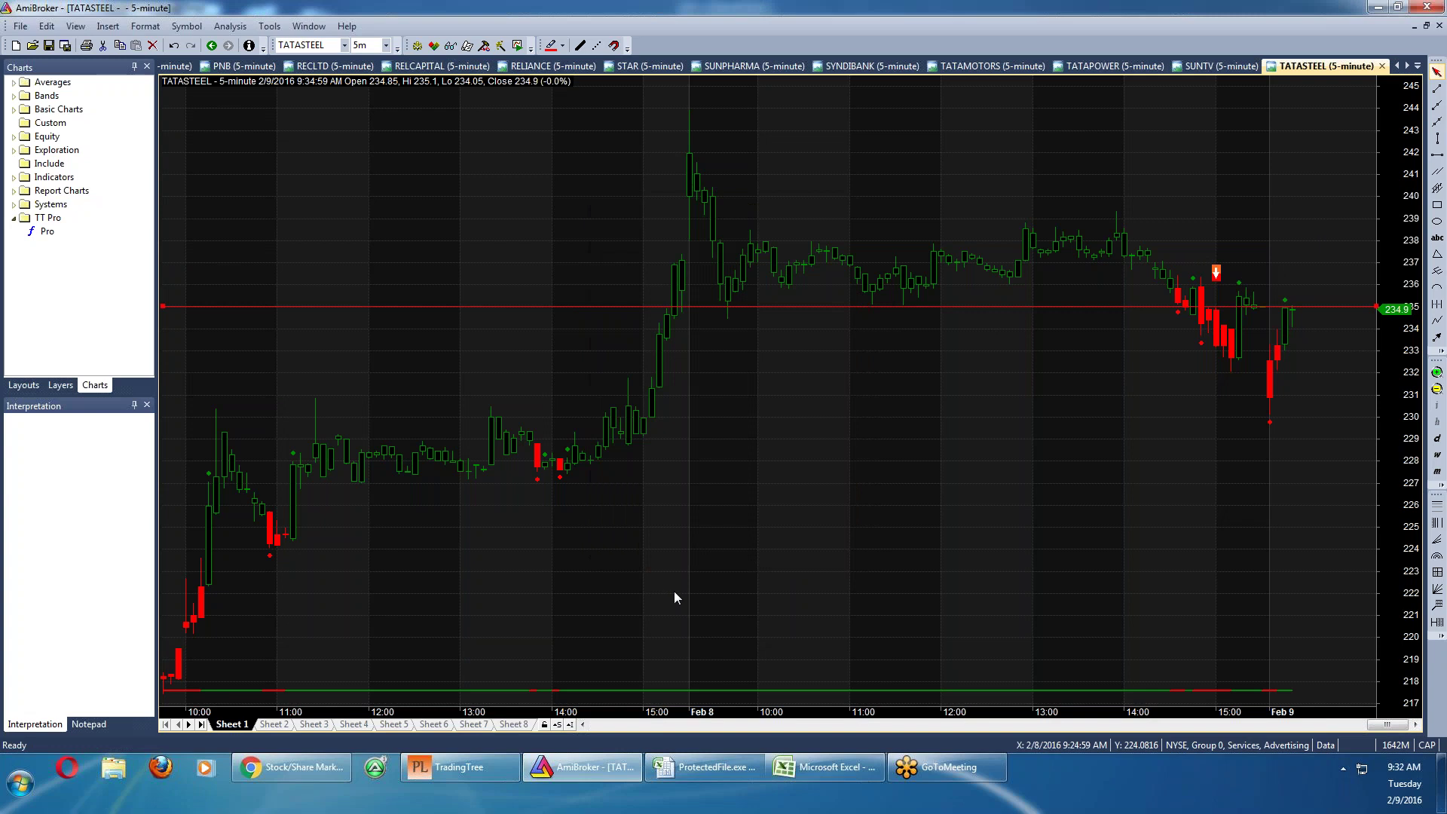
# Return to the Excel watch list and select TATASTEEL's INT-TGT buy level and TATAMOTORS's sell entry for checking
pyautogui.click(830, 779)
pyautogui.click(746, 777)
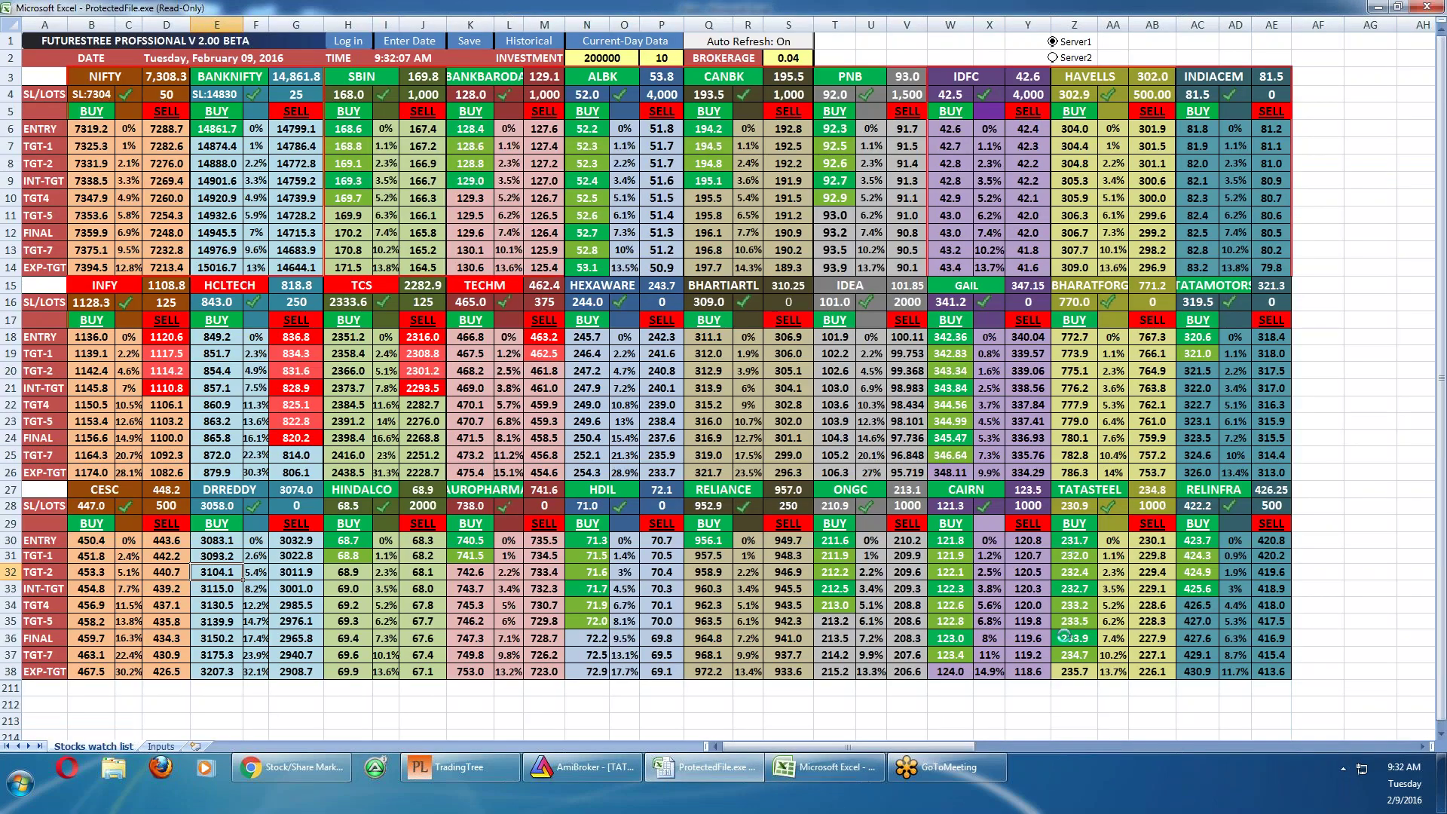
pyautogui.click(1079, 590)
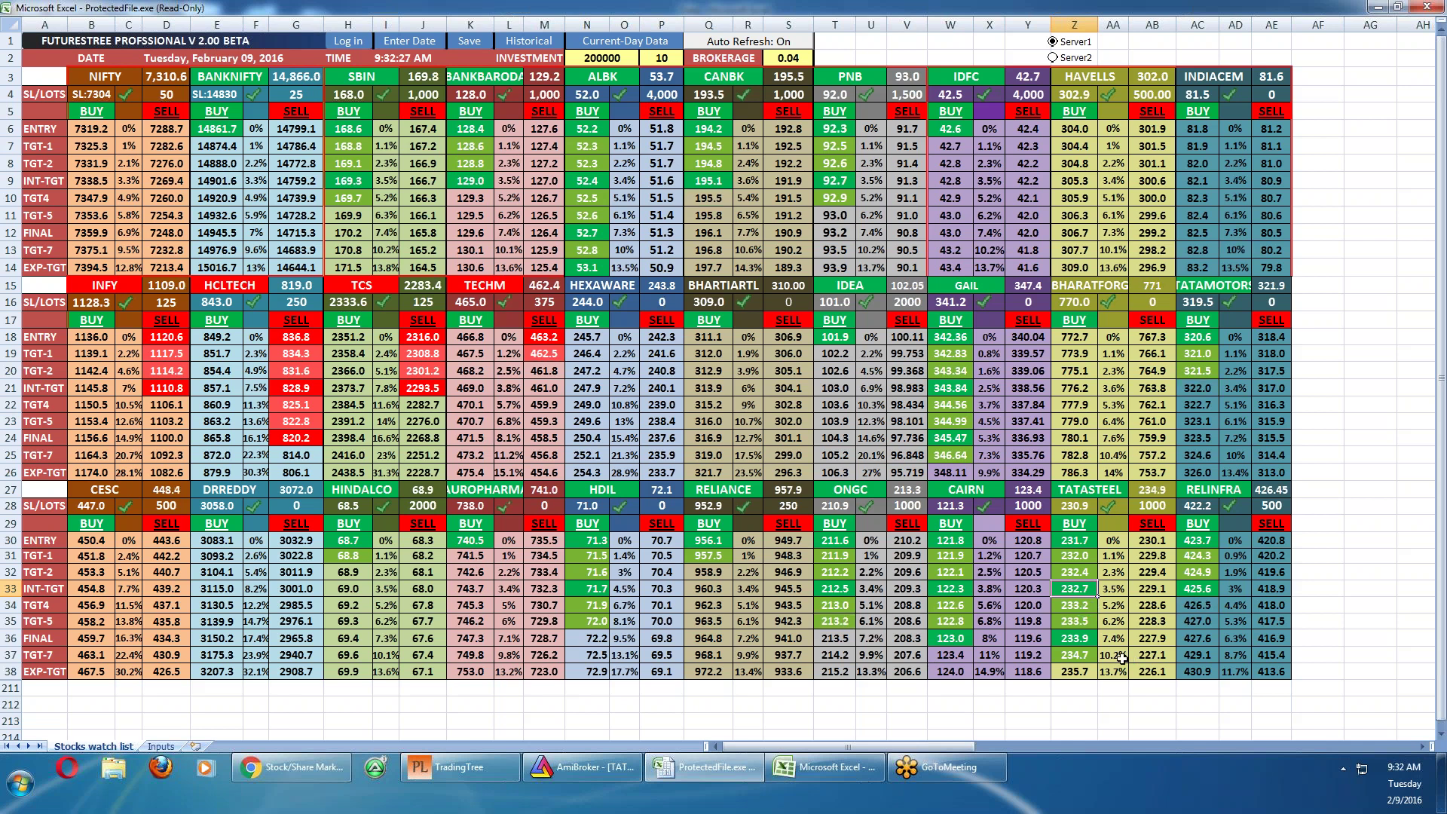
pyautogui.click(1274, 340)
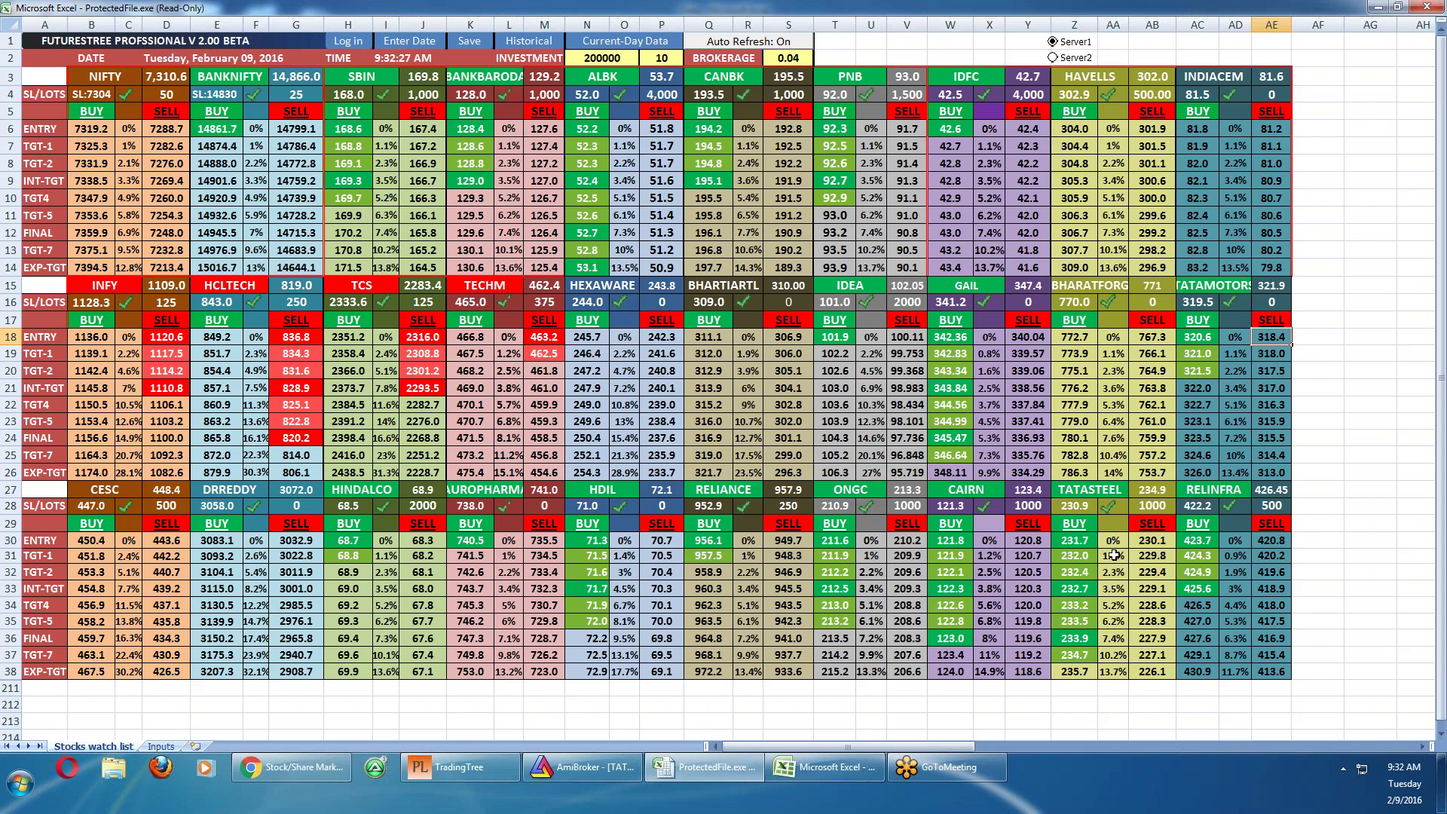
# Switch to AmiBroker and bring up the list of open charts to choose another symbol
pyautogui.click(614, 768)
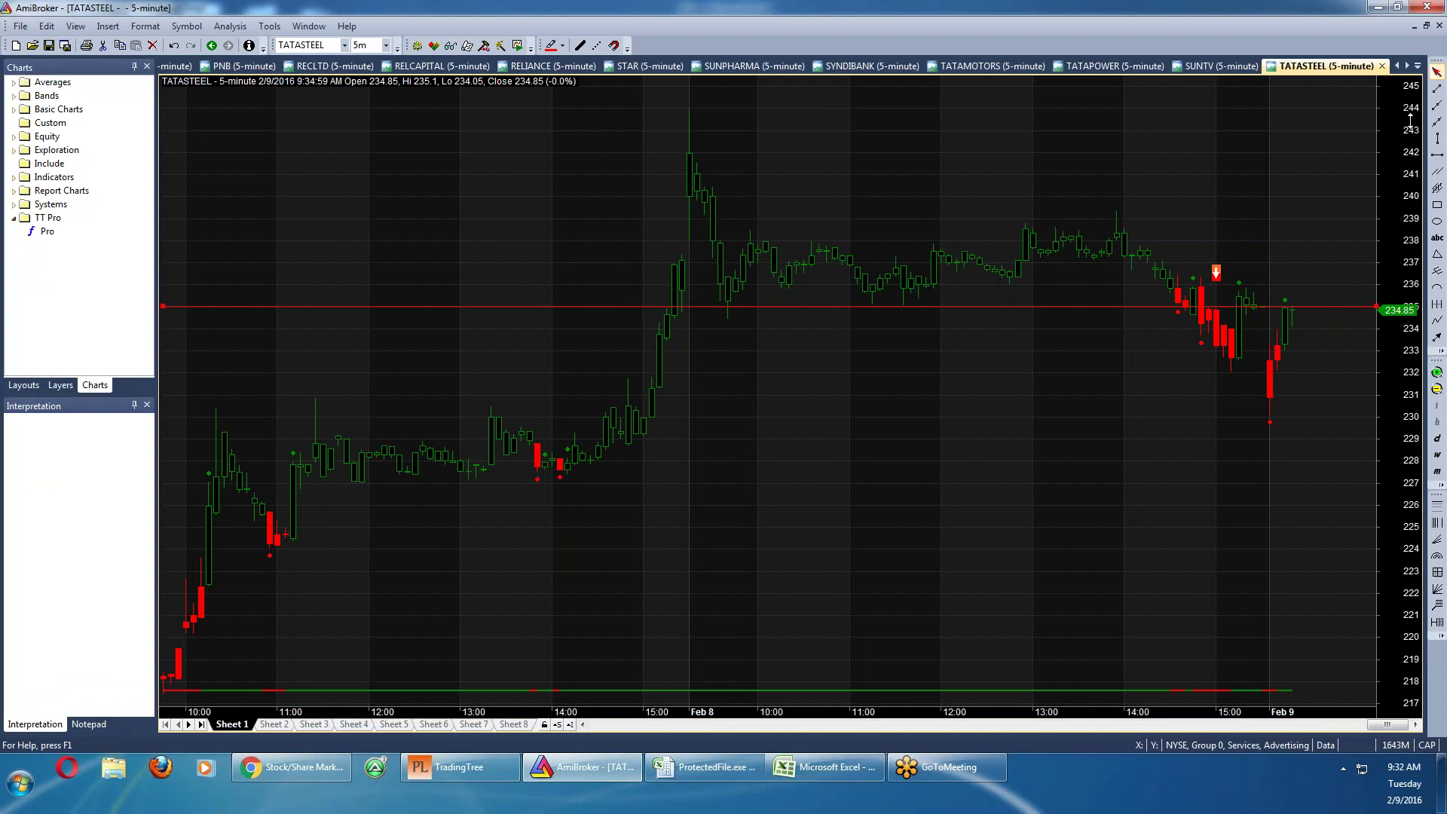
pyautogui.click(1418, 66)
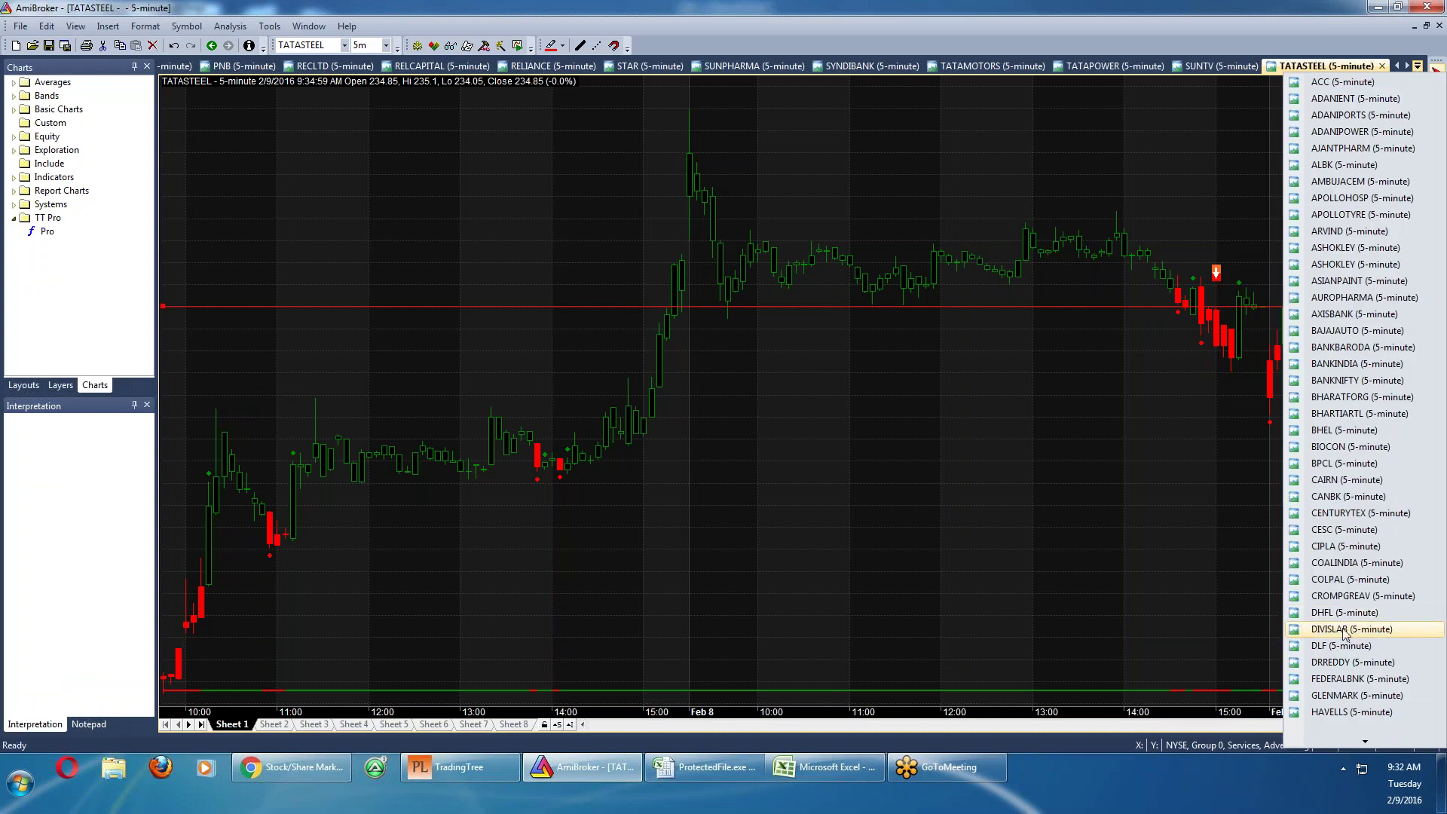
# Open the TATAMOTORS 5-minute chart and examine its latest candles
pyautogui.scroll(-10, 1339, 724)
pyautogui.click(1339, 676)
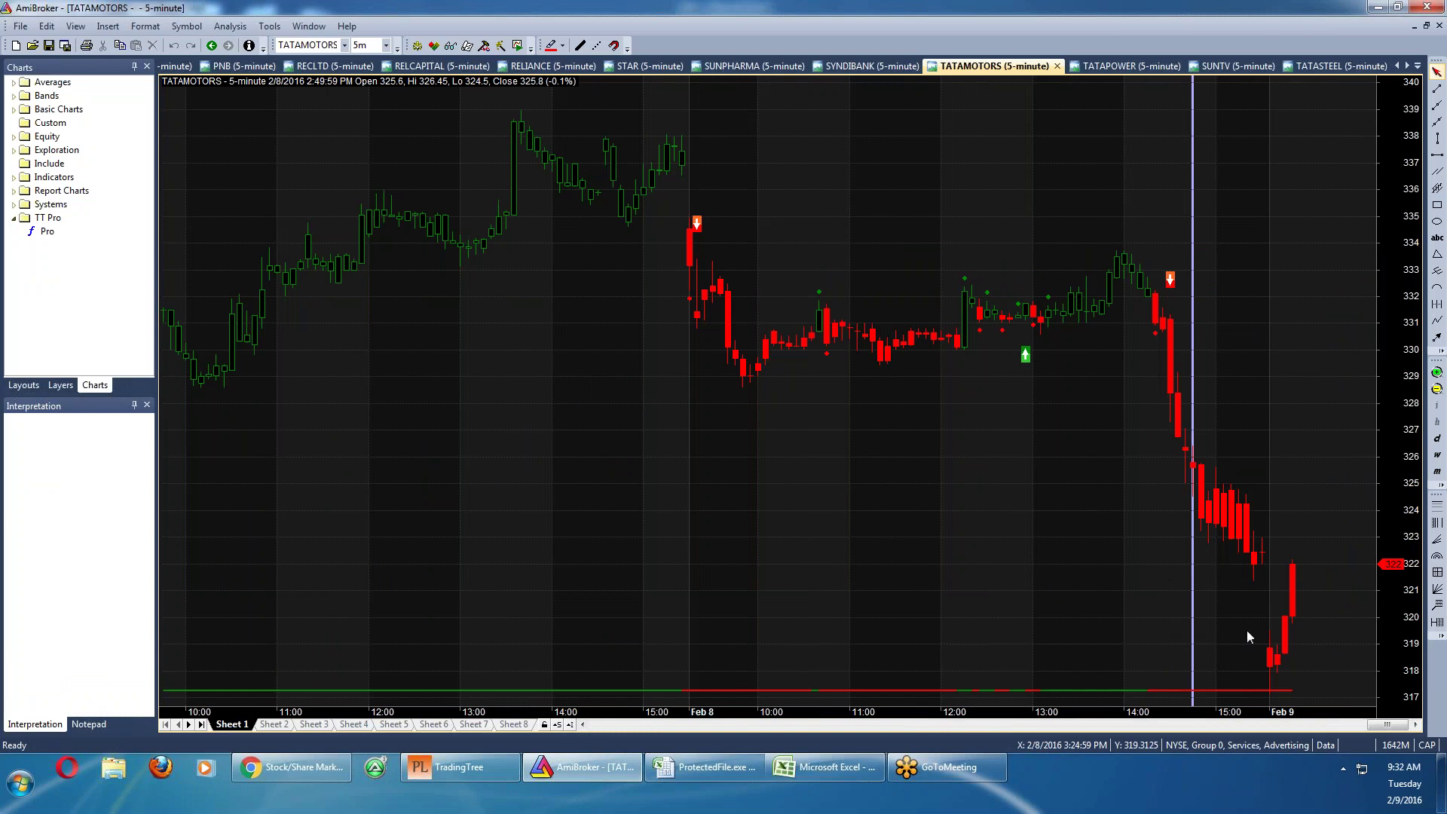
pyautogui.moveTo(1294, 603)
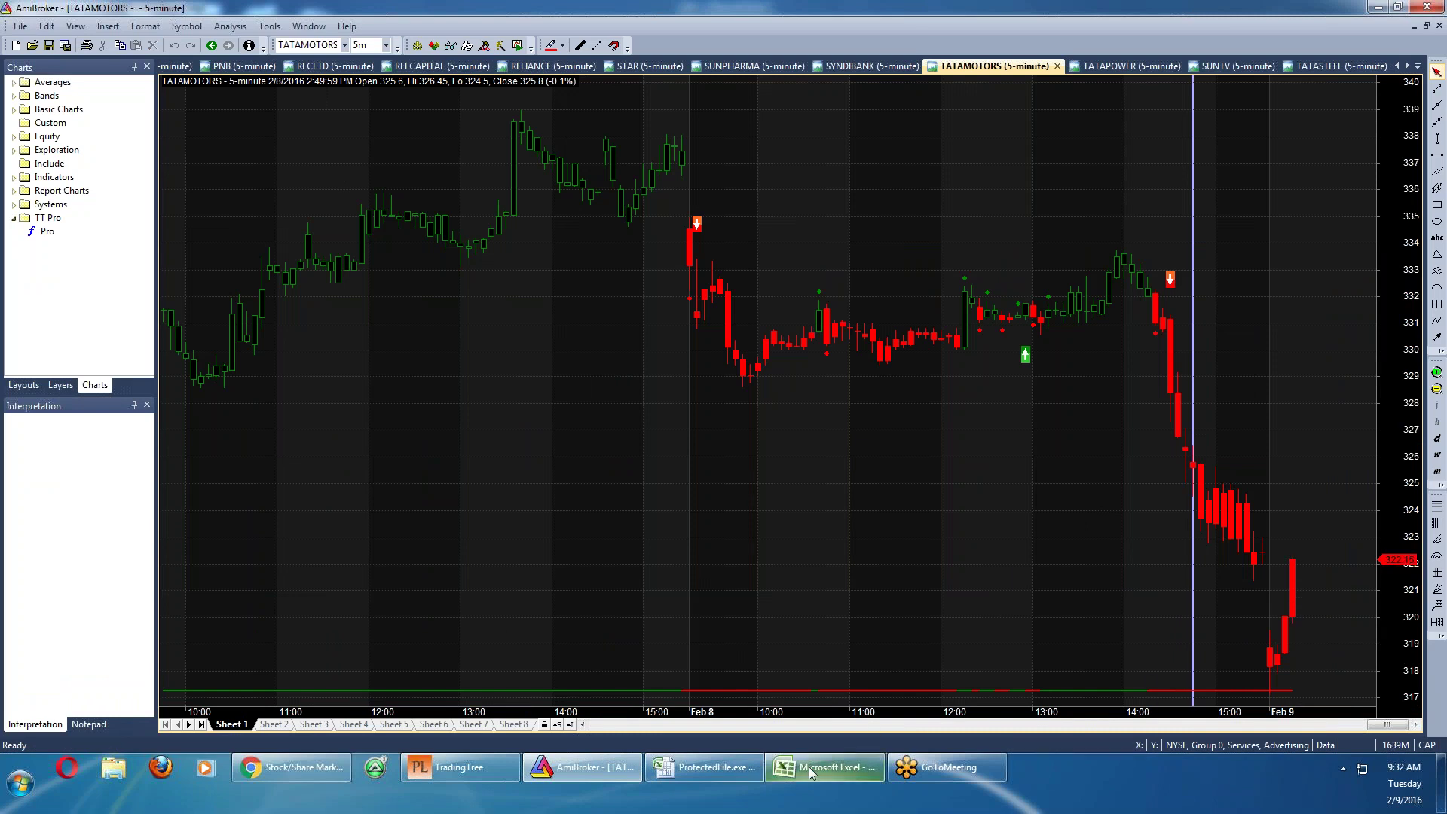
# Switch to the ProtectedFile watch list in Excel and inspect the INDIACEM sell entry and the upper INT-TGT row
pyautogui.click(694, 770)
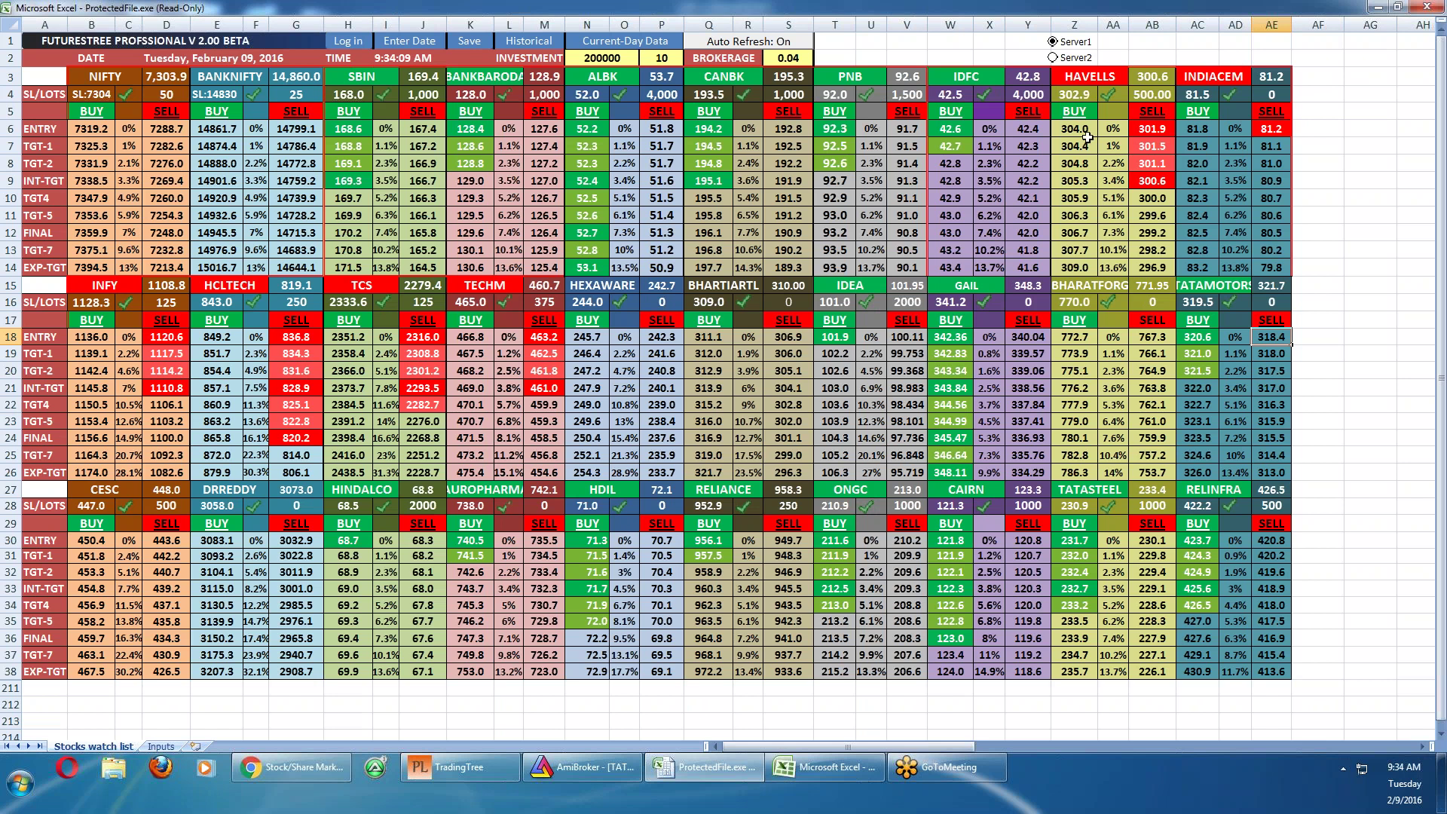
pyautogui.click(1261, 129)
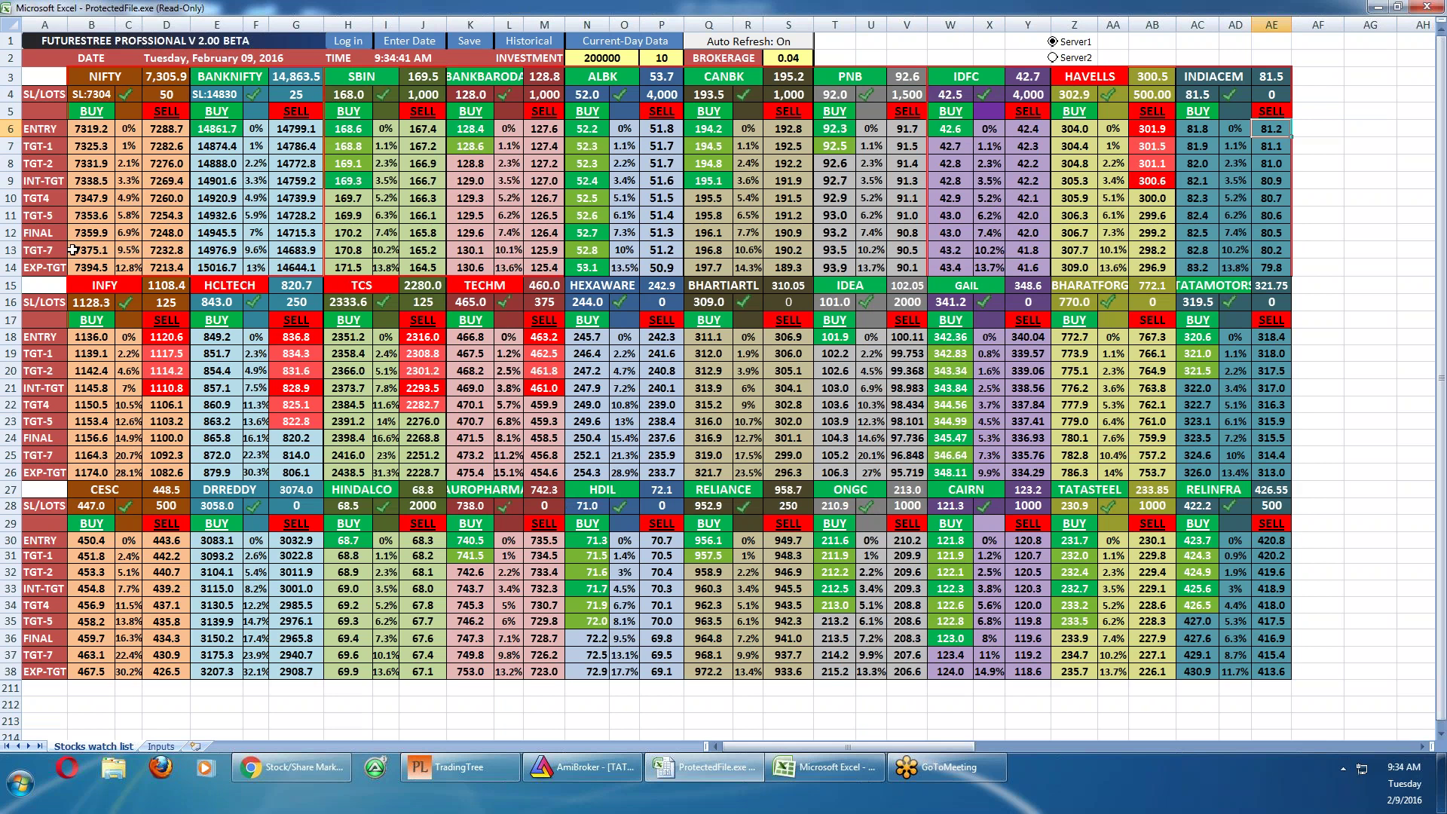
pyautogui.click(11, 183)
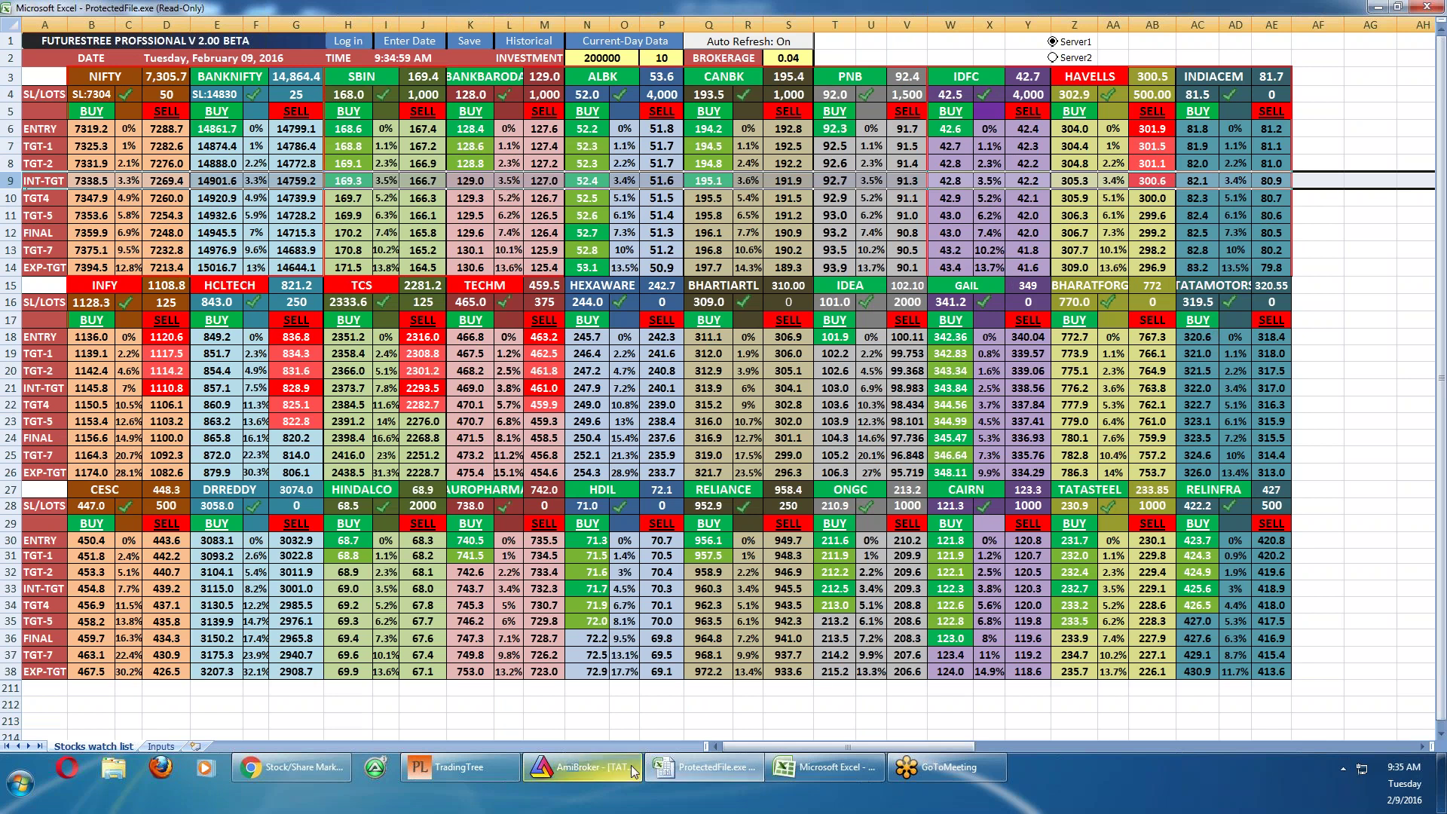
# Switch to AmiBroker, open the HAVELLS chart and set its interval to 3-minute
pyautogui.click(598, 771)
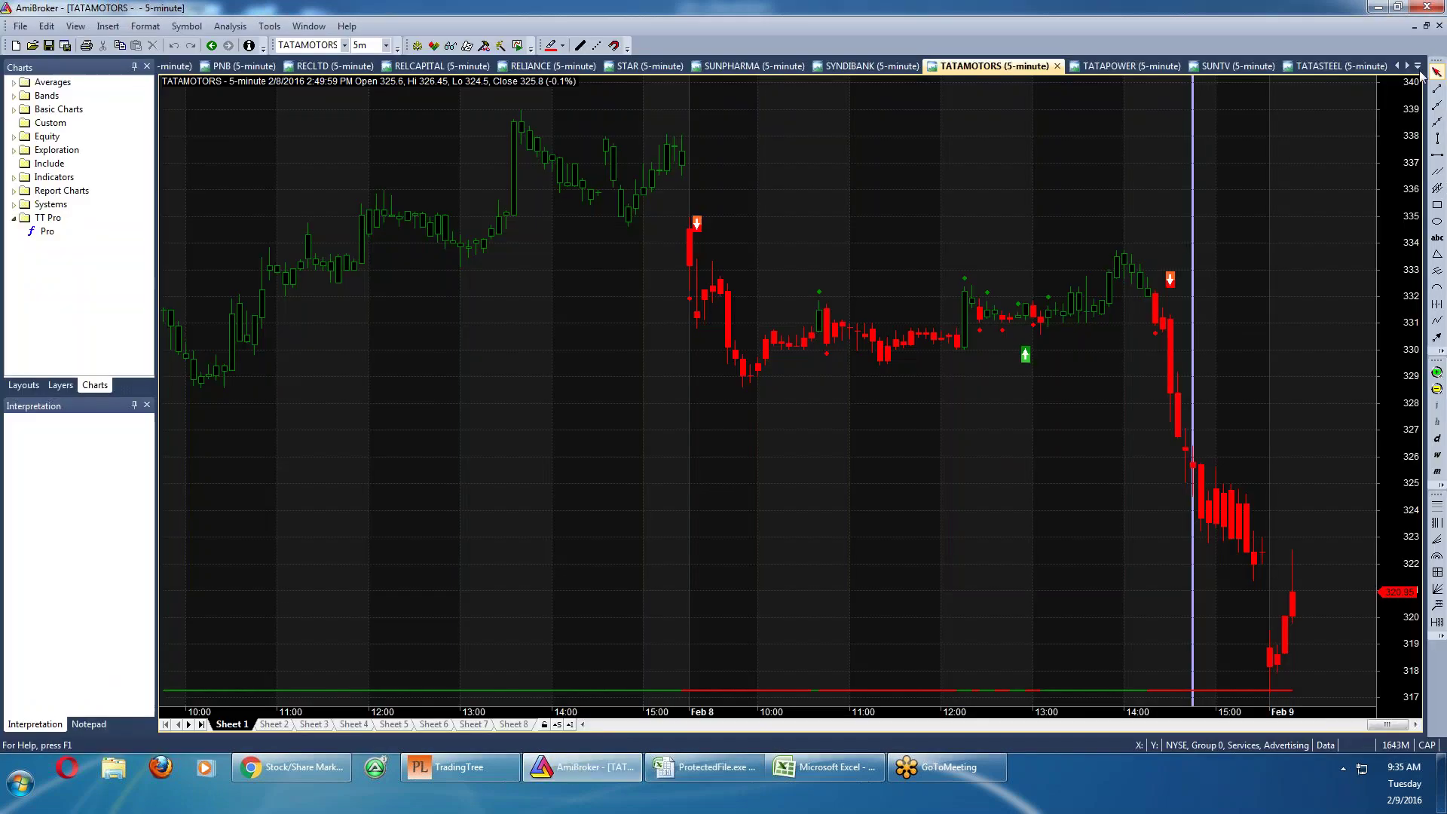
pyautogui.click(1417, 67)
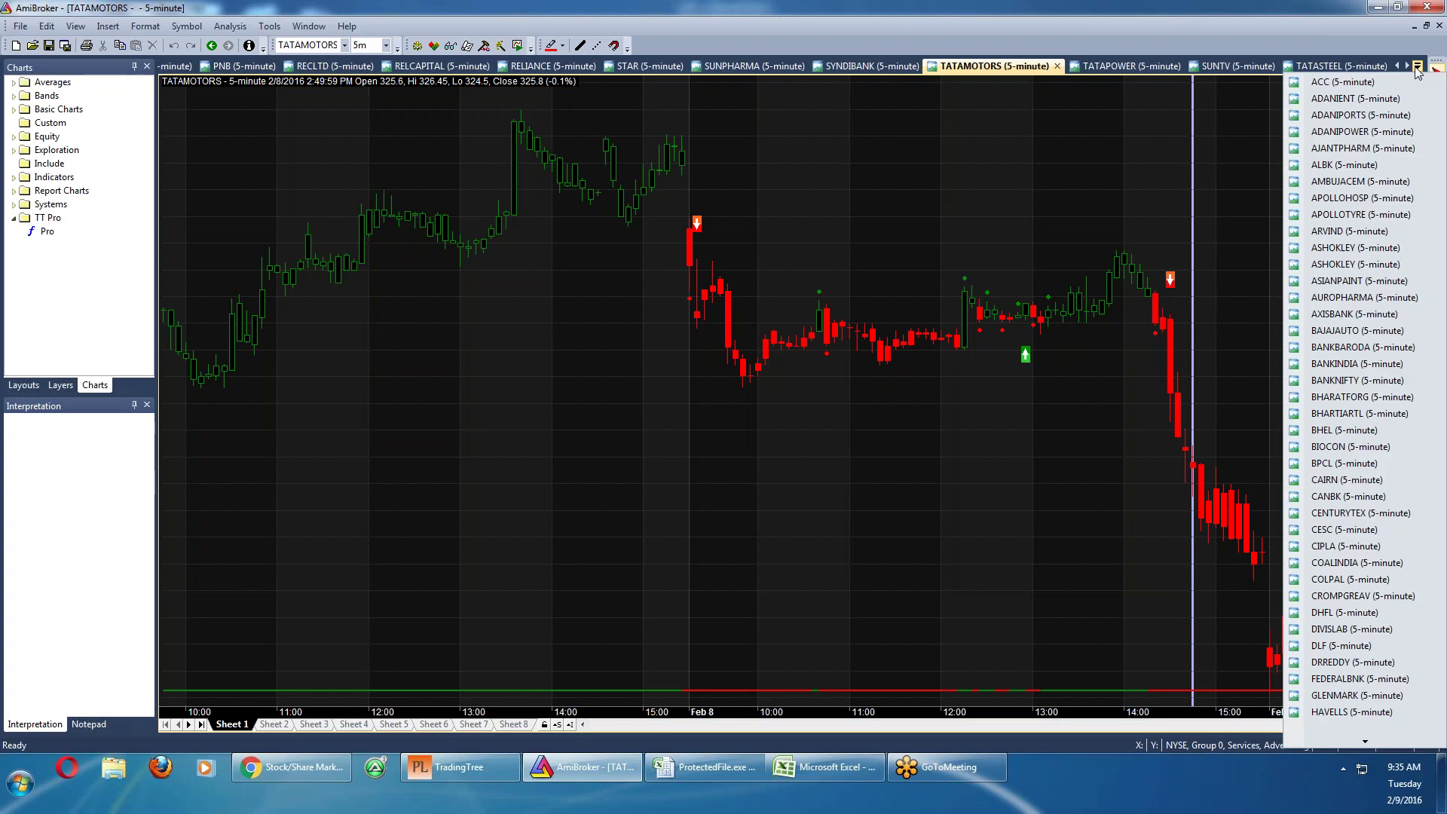
pyautogui.click(1347, 711)
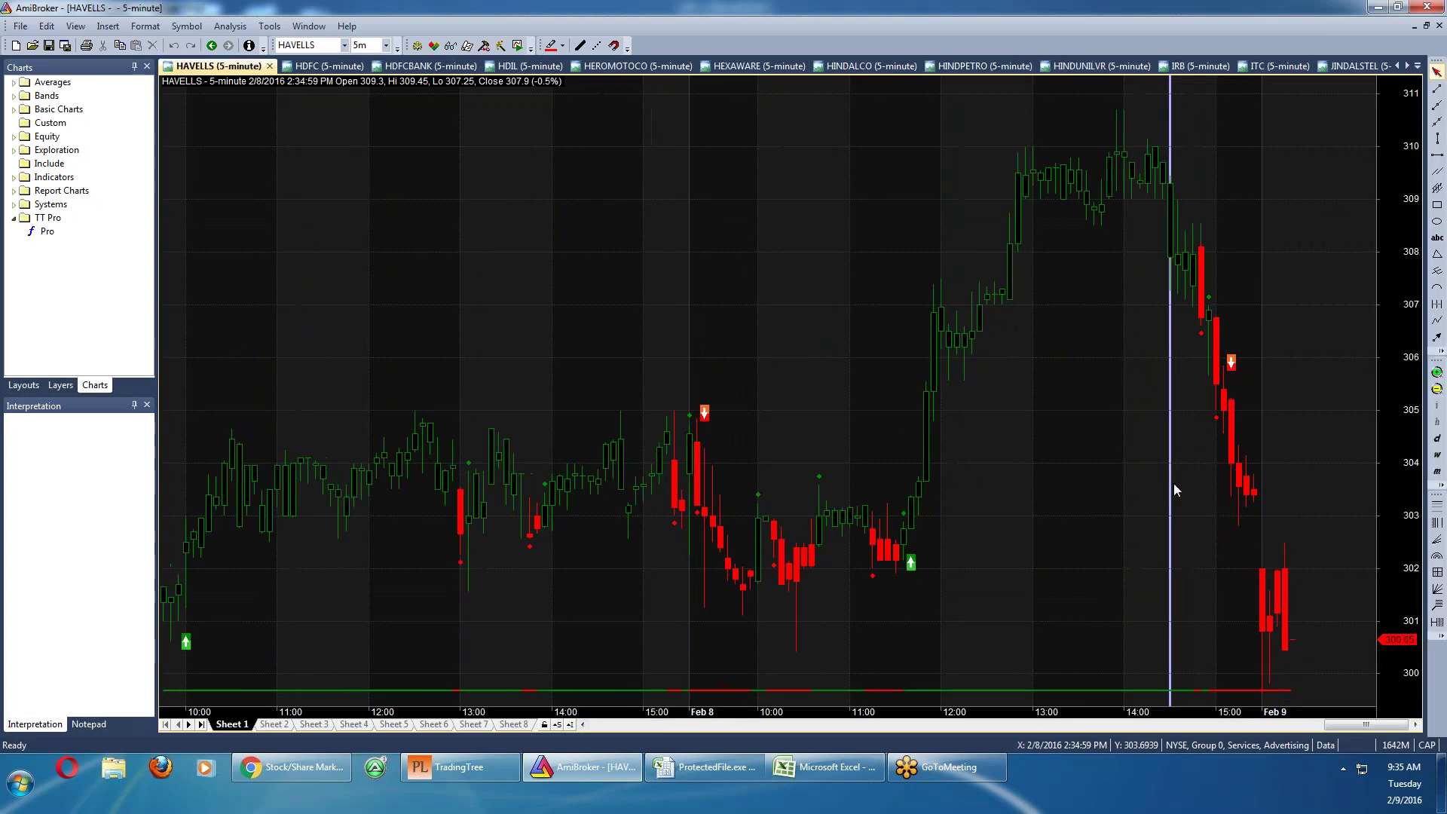
pyautogui.moveTo(1138, 484)
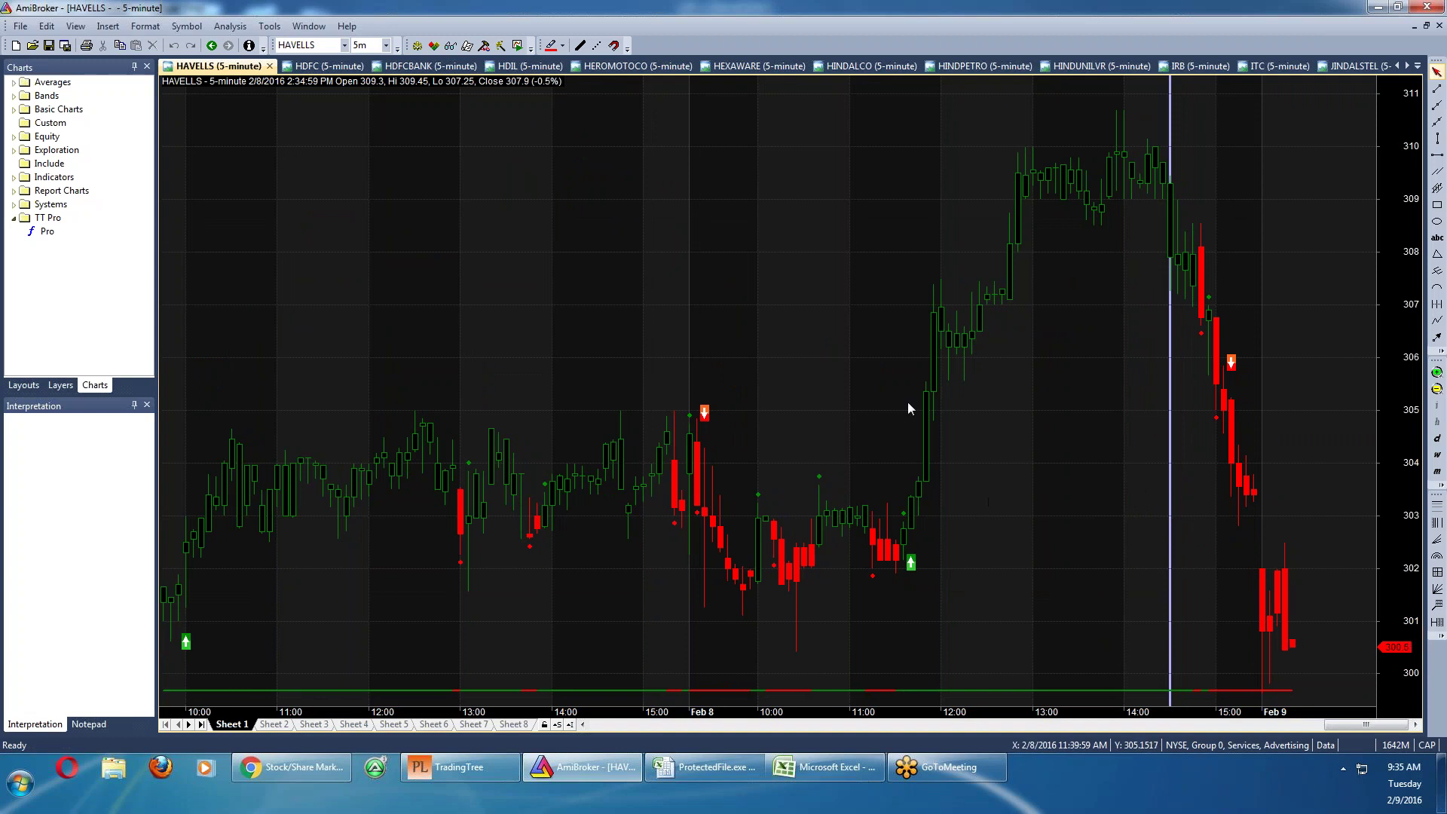
pyautogui.click(386, 47)
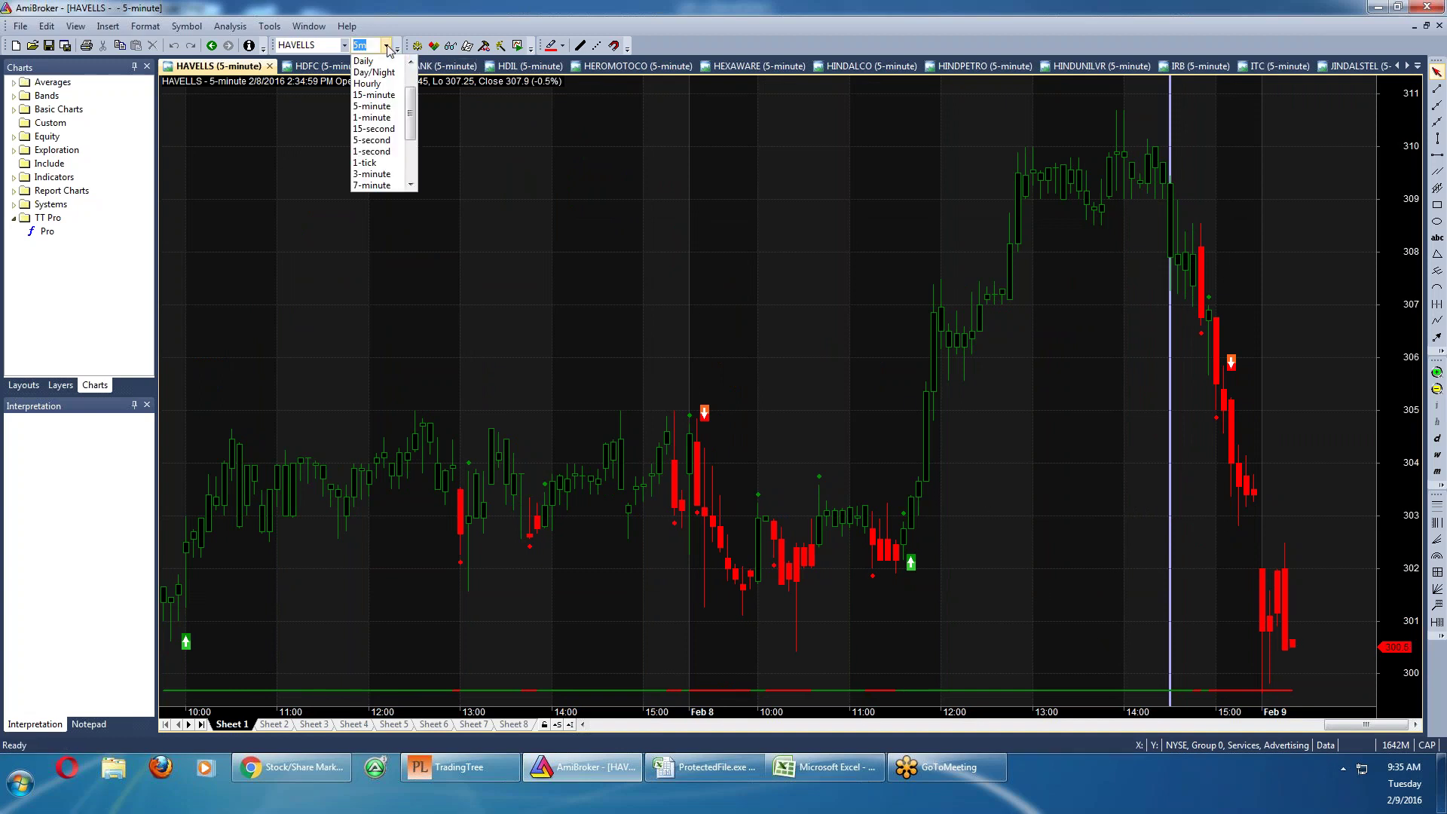
pyautogui.click(389, 174)
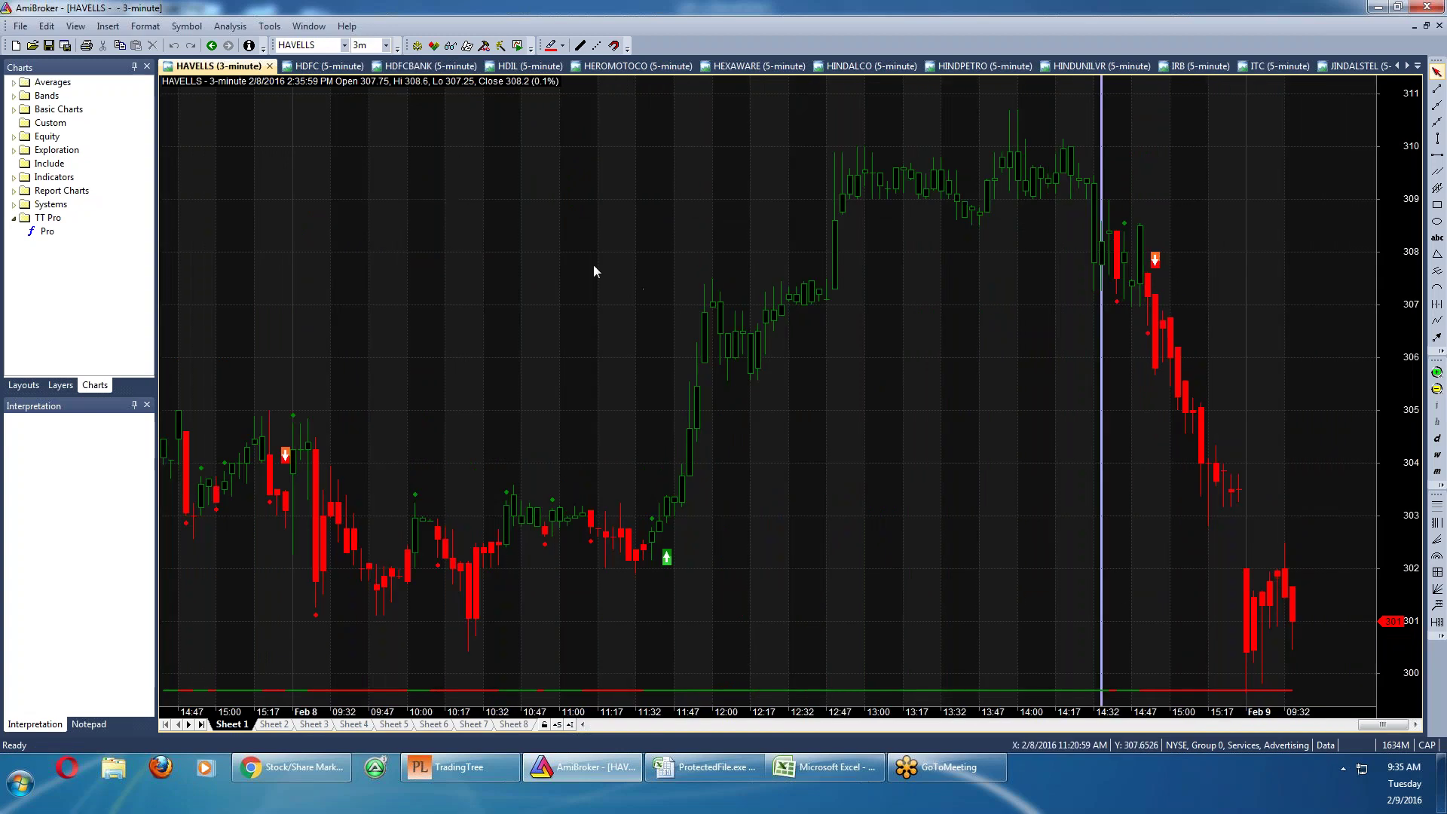
pyautogui.click(532, 219)
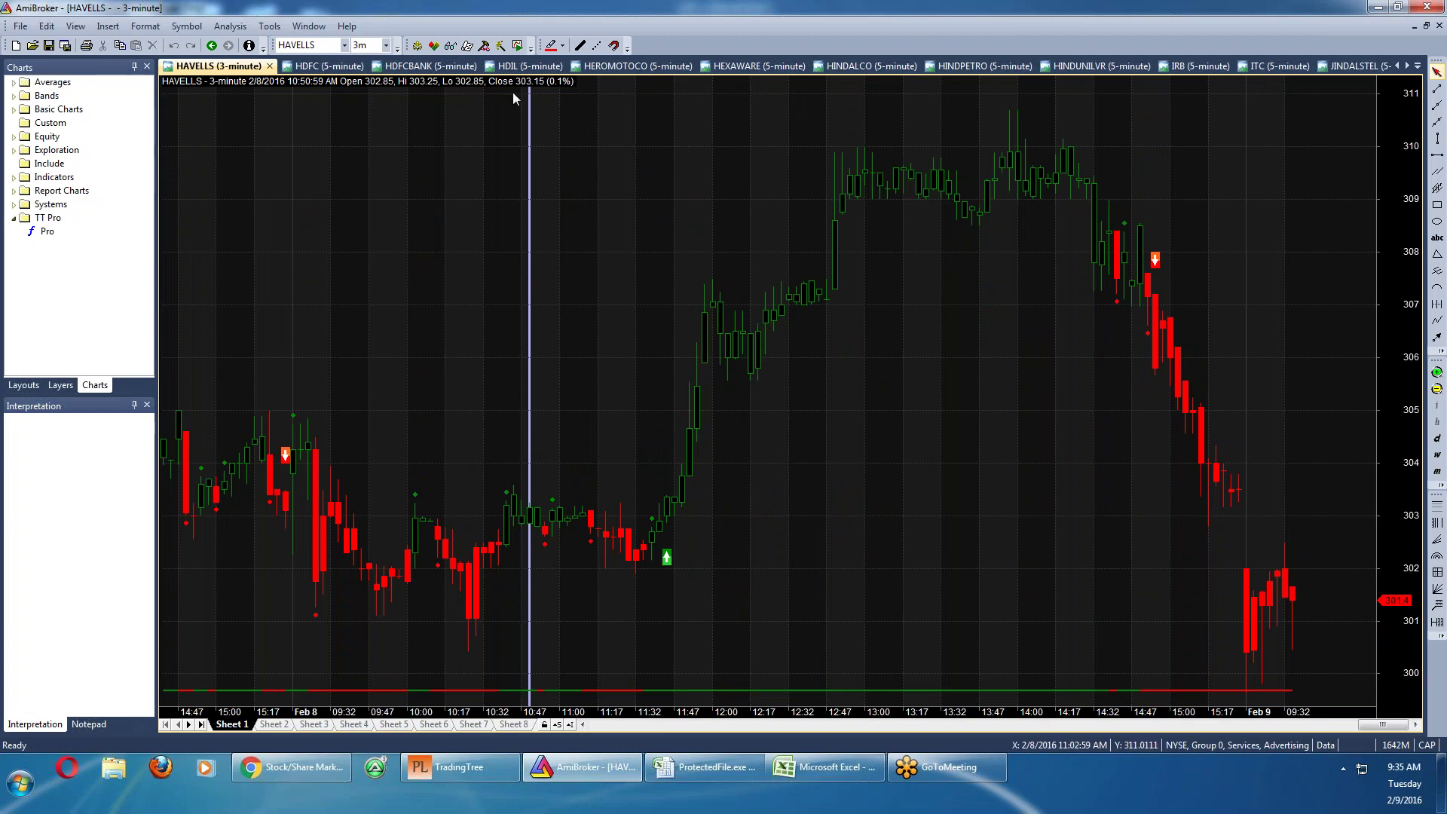
# View the HDFC 5-minute chart and the HDFCBANK 5-minute chart
pyautogui.click(316, 66)
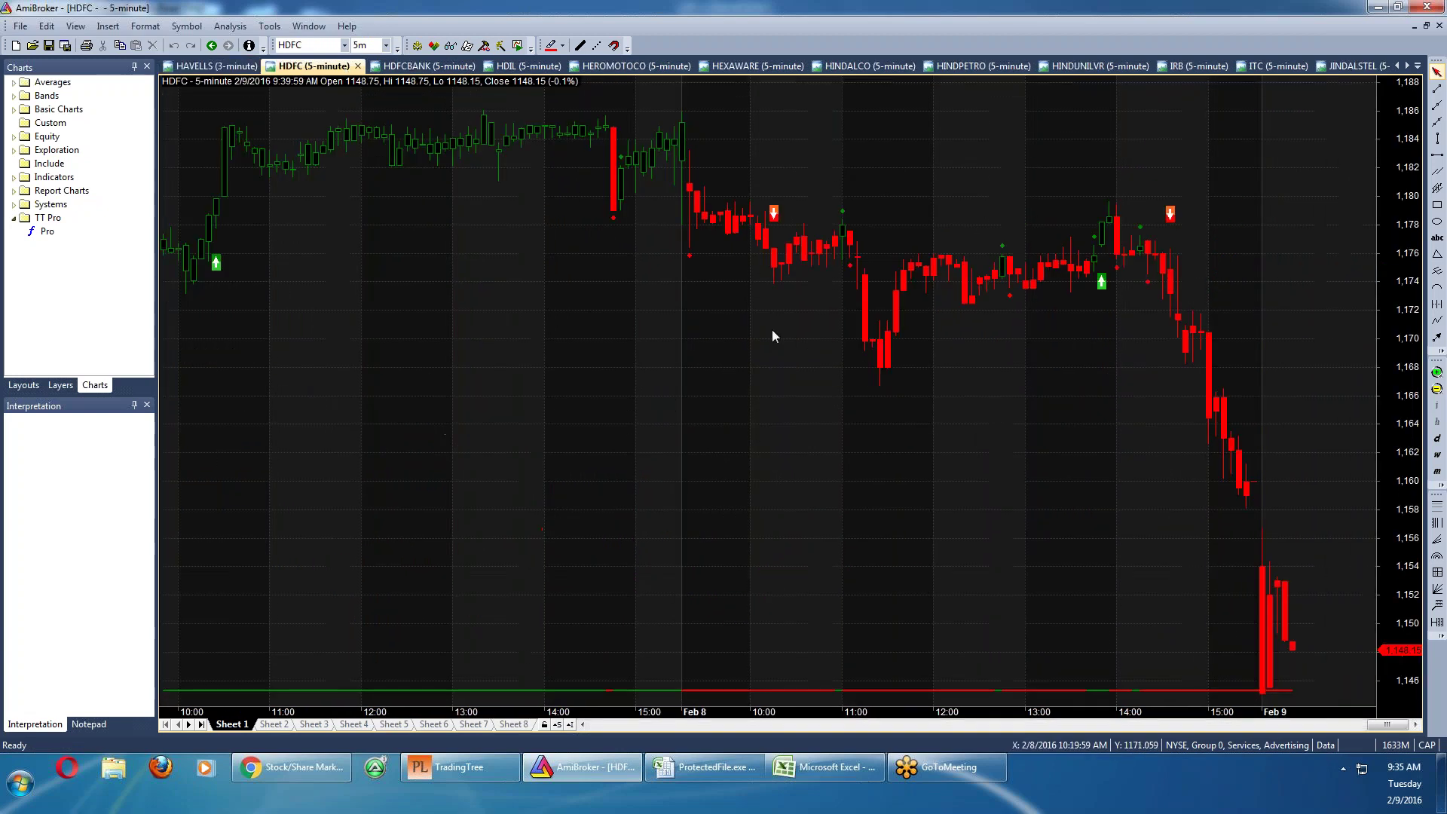
pyautogui.click(734, 336)
pyautogui.click(419, 67)
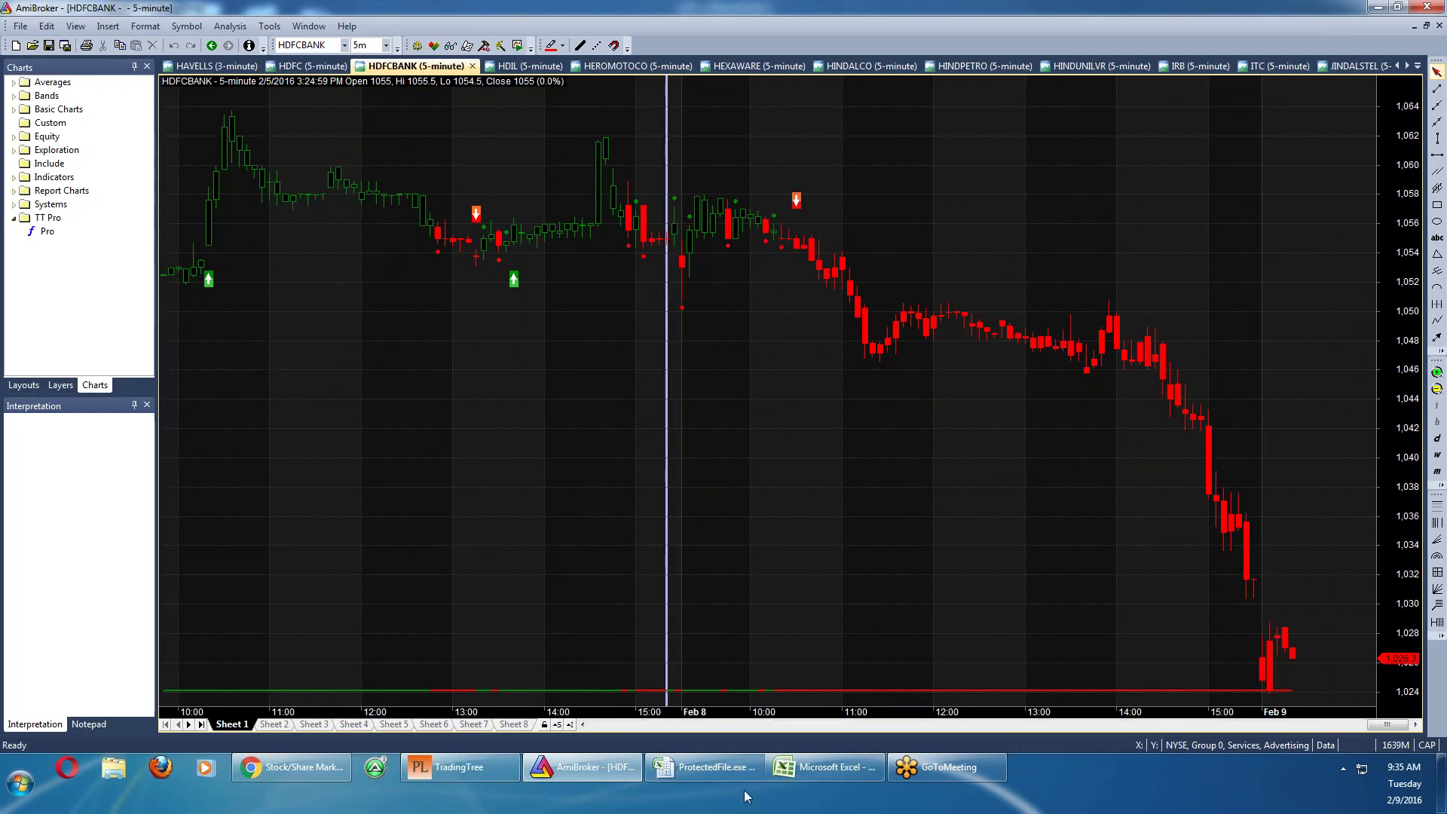
# Switch to the ProtectedFile watch list in Excel and replace the GAIL symbol with HDFC
pyautogui.click(728, 770)
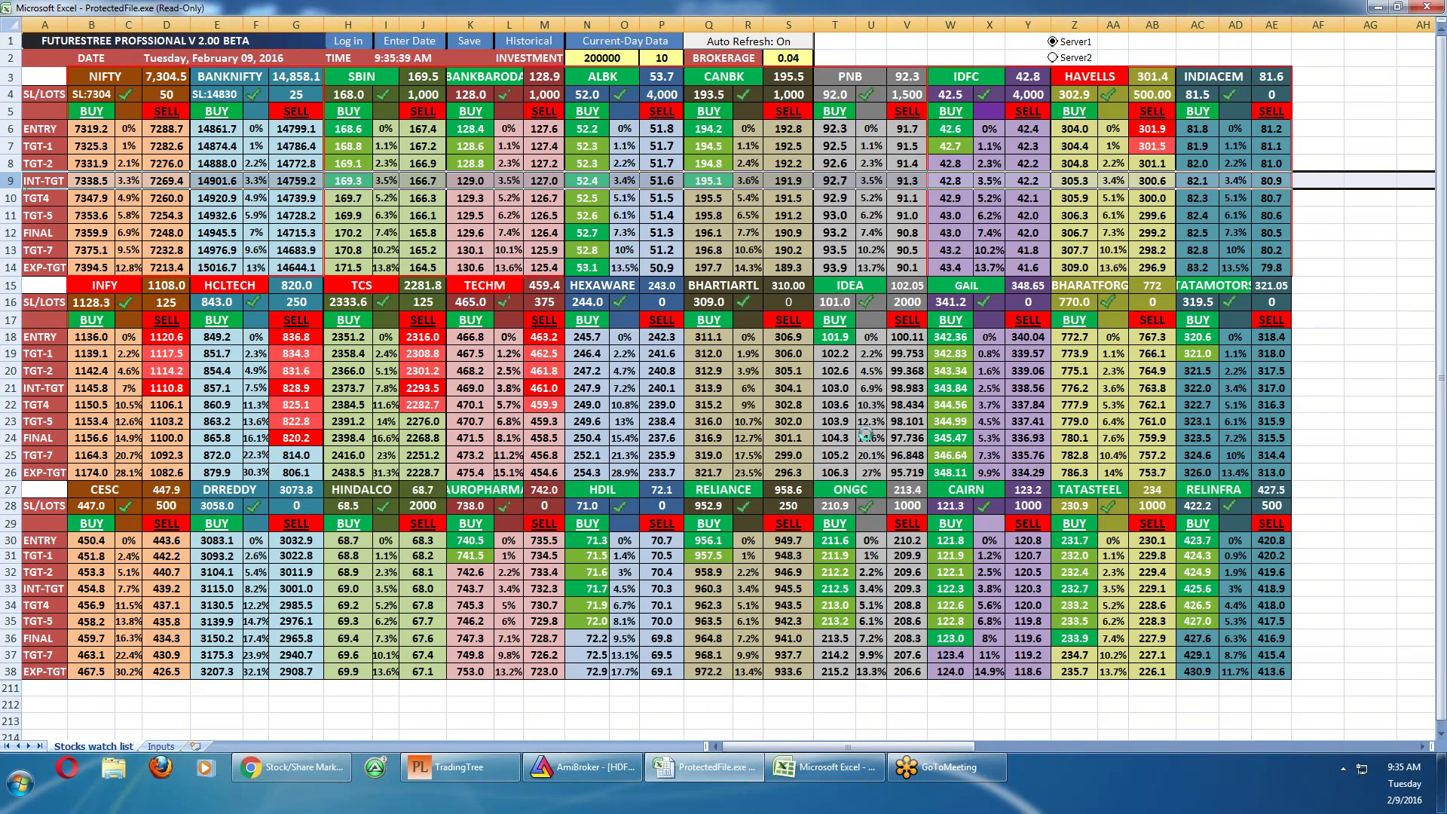
pyautogui.click(961, 288)
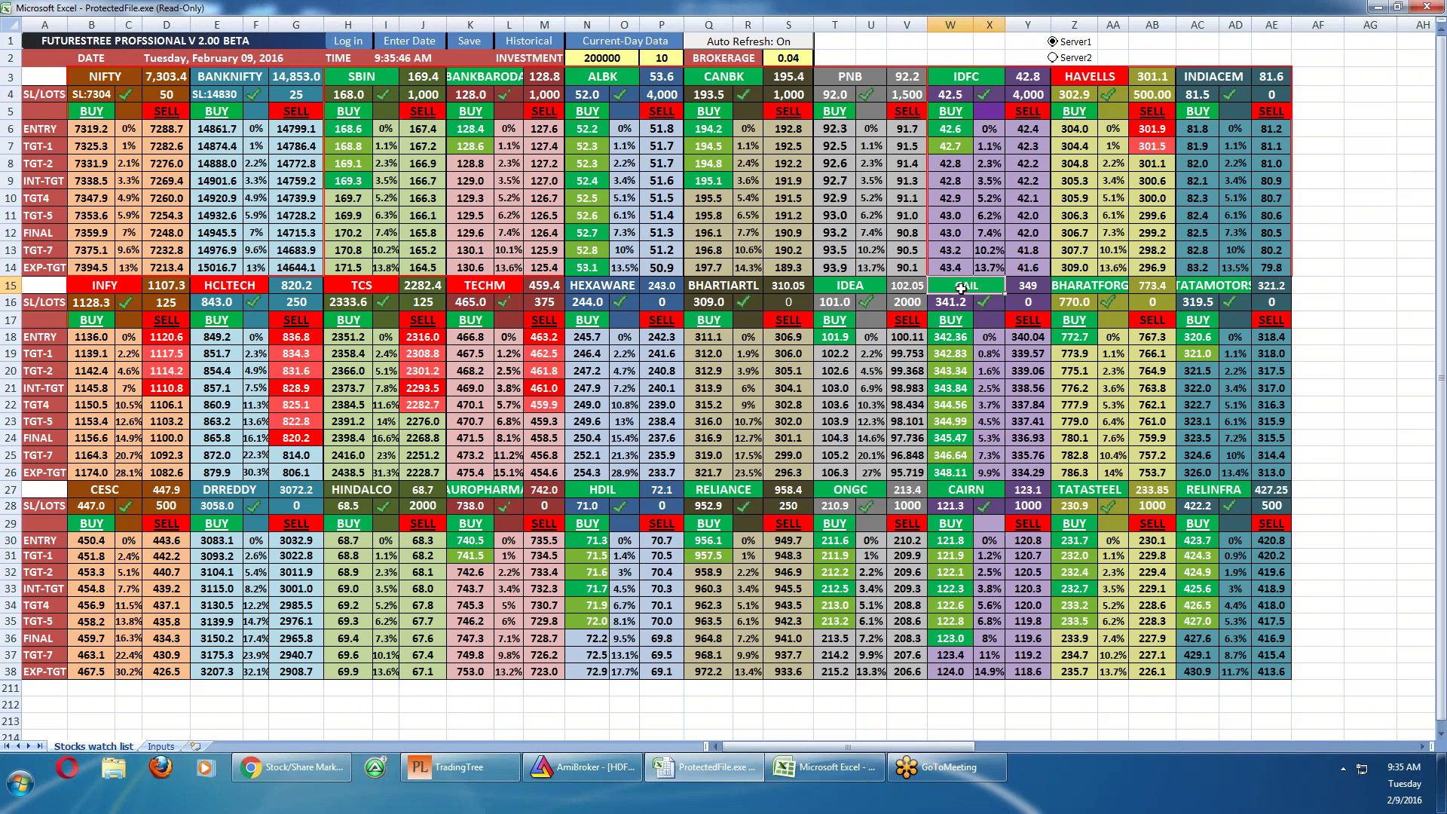
pyautogui.write('HDFC')
pyautogui.press('Return')
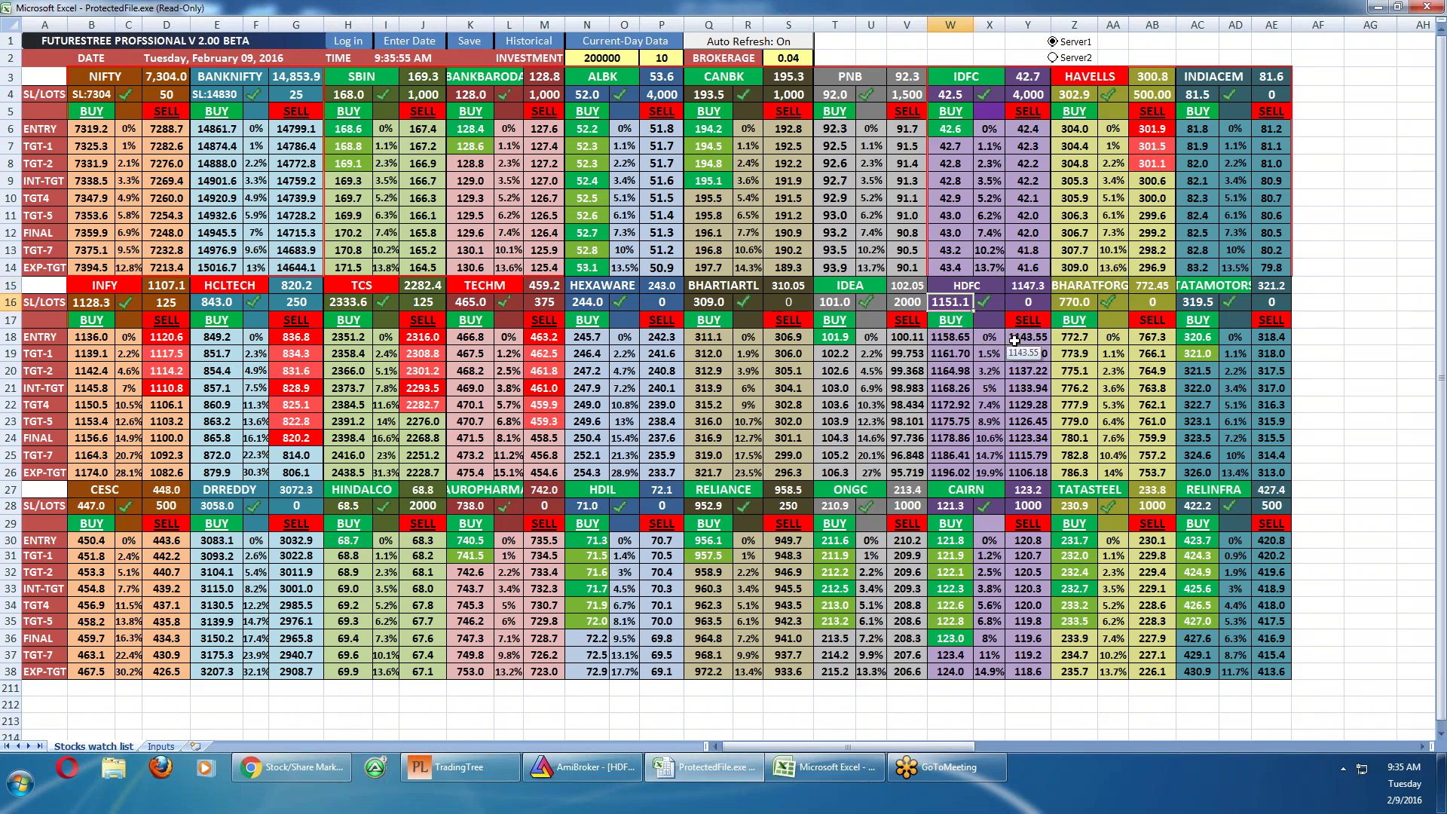
# Check the HDFC current price and sell entry level in the watch list
pyautogui.click(1025, 287)
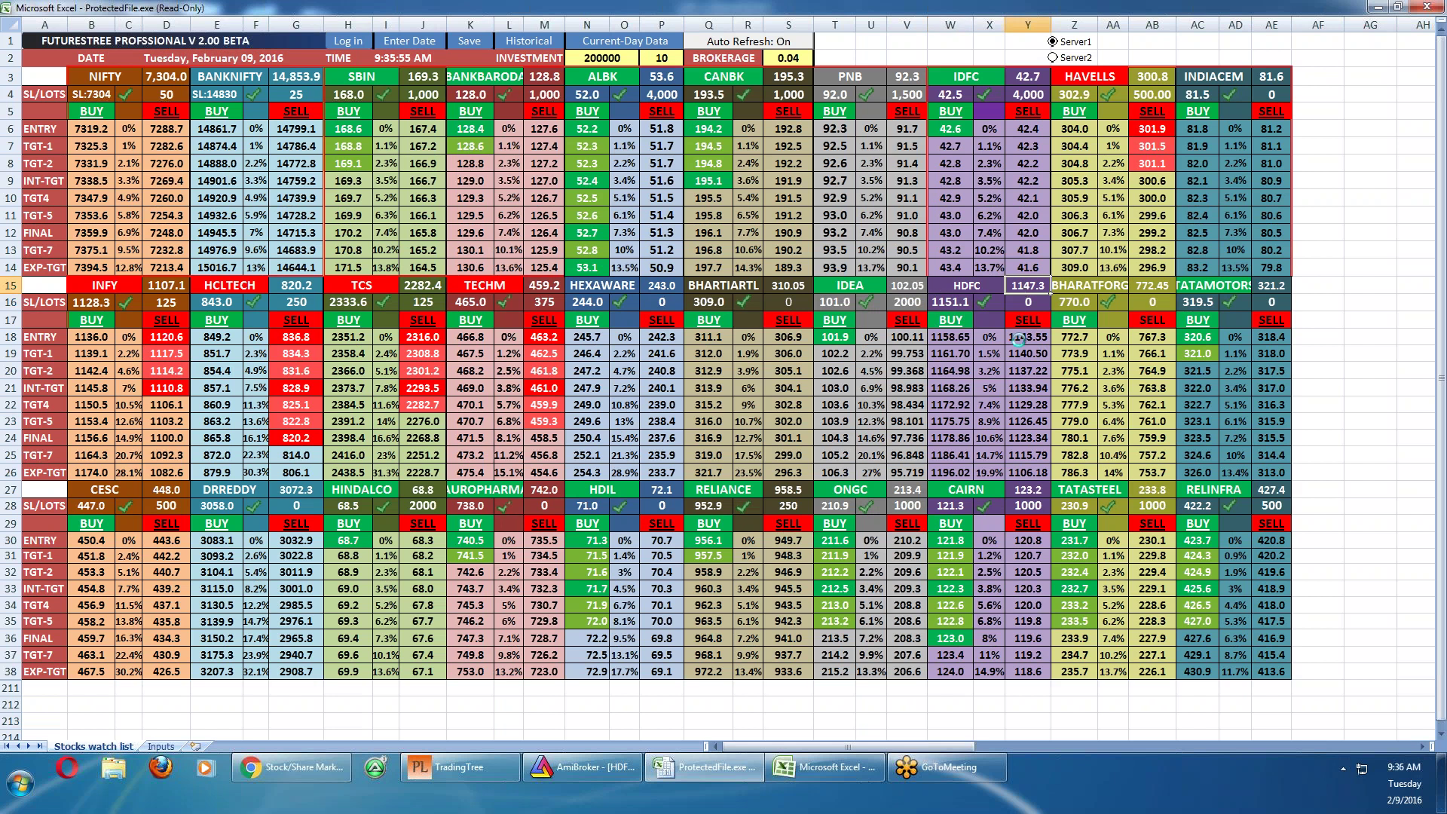
pyautogui.doubleClick(1019, 338)
pyautogui.press('Return')
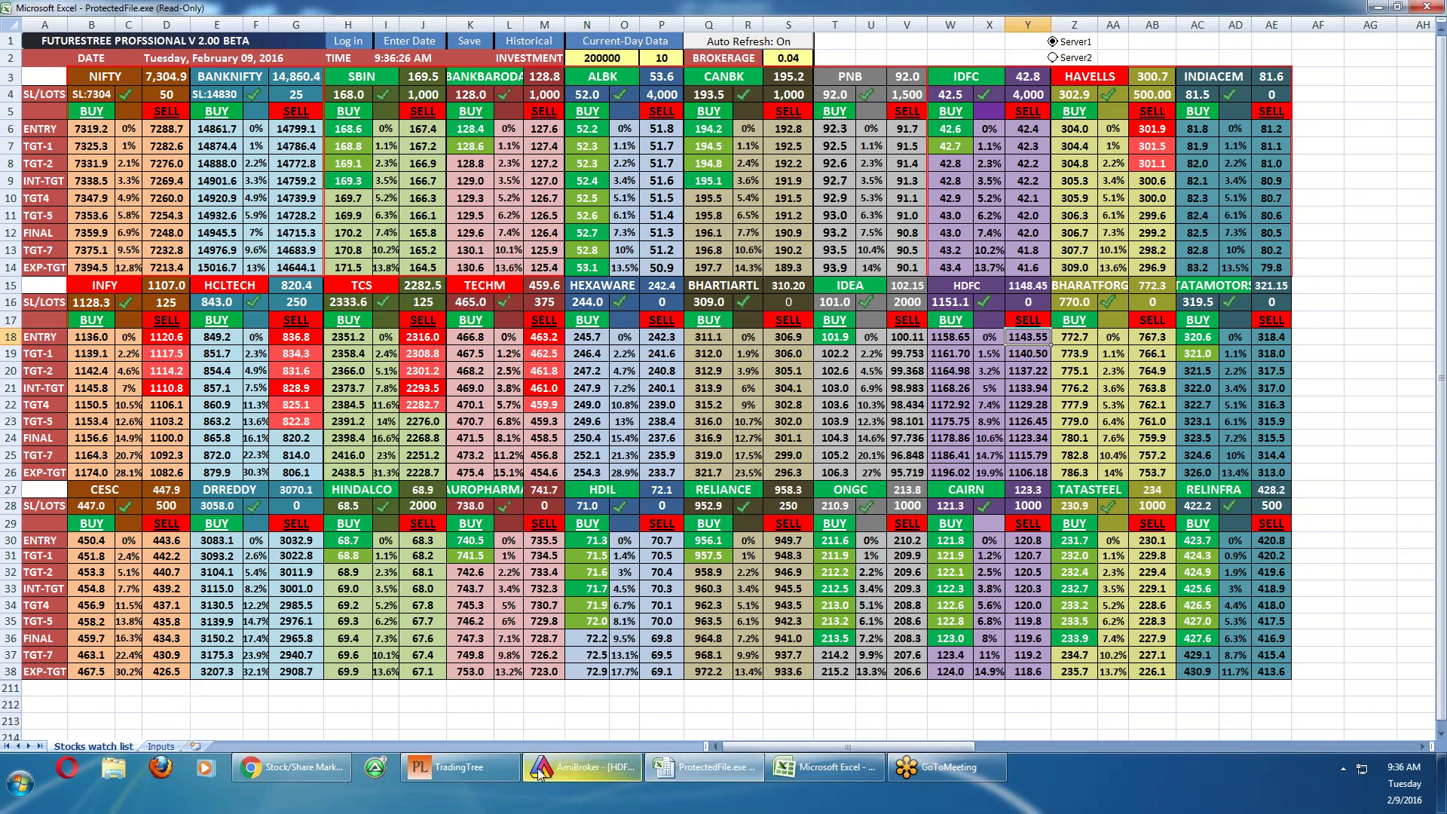
# Switch to AmiBroker and view the ONGC 5-minute chart, comparing it with the NTPC chart
pyautogui.click(580, 767)
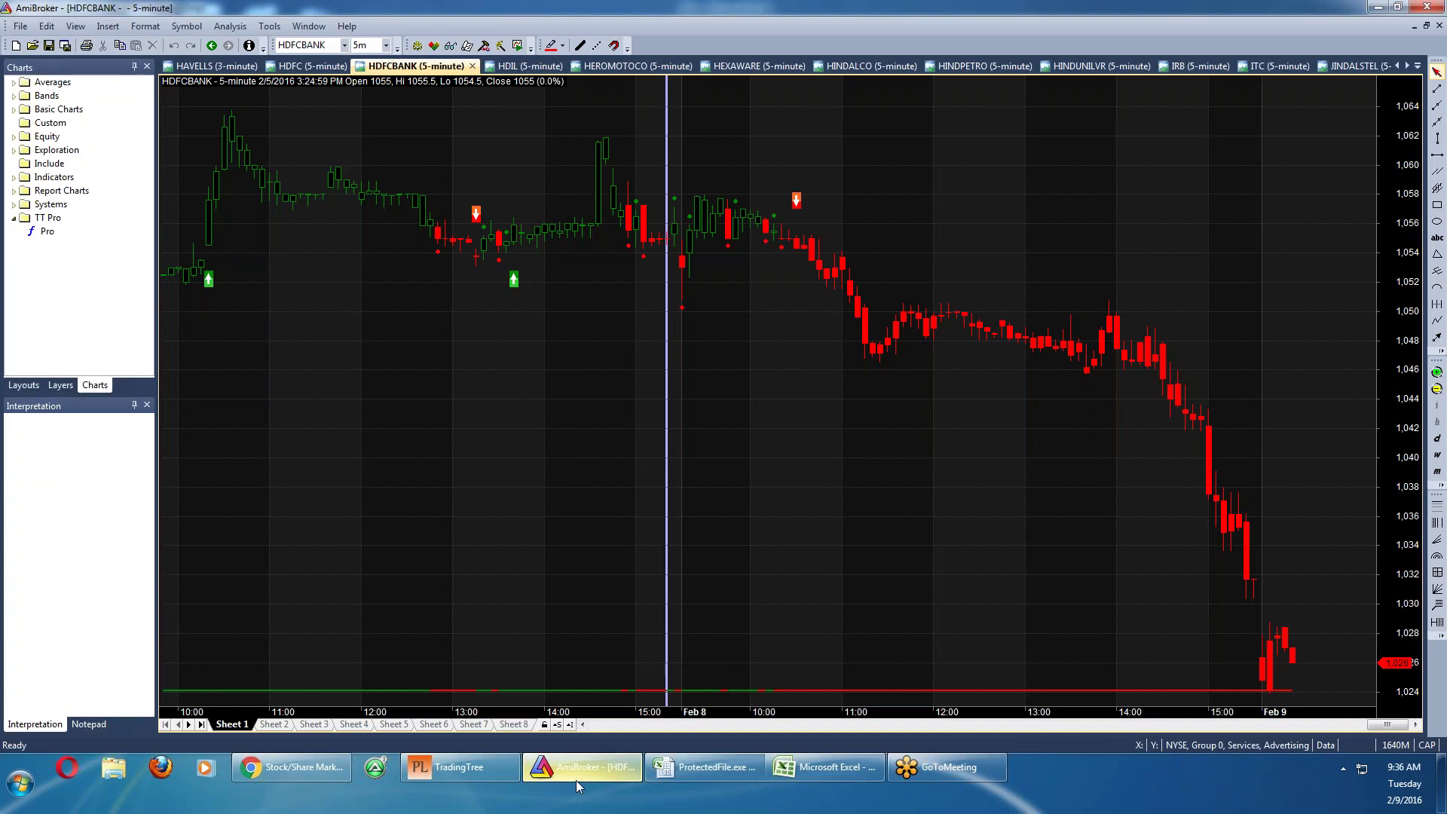
pyautogui.click(1417, 67)
pyautogui.press('o')
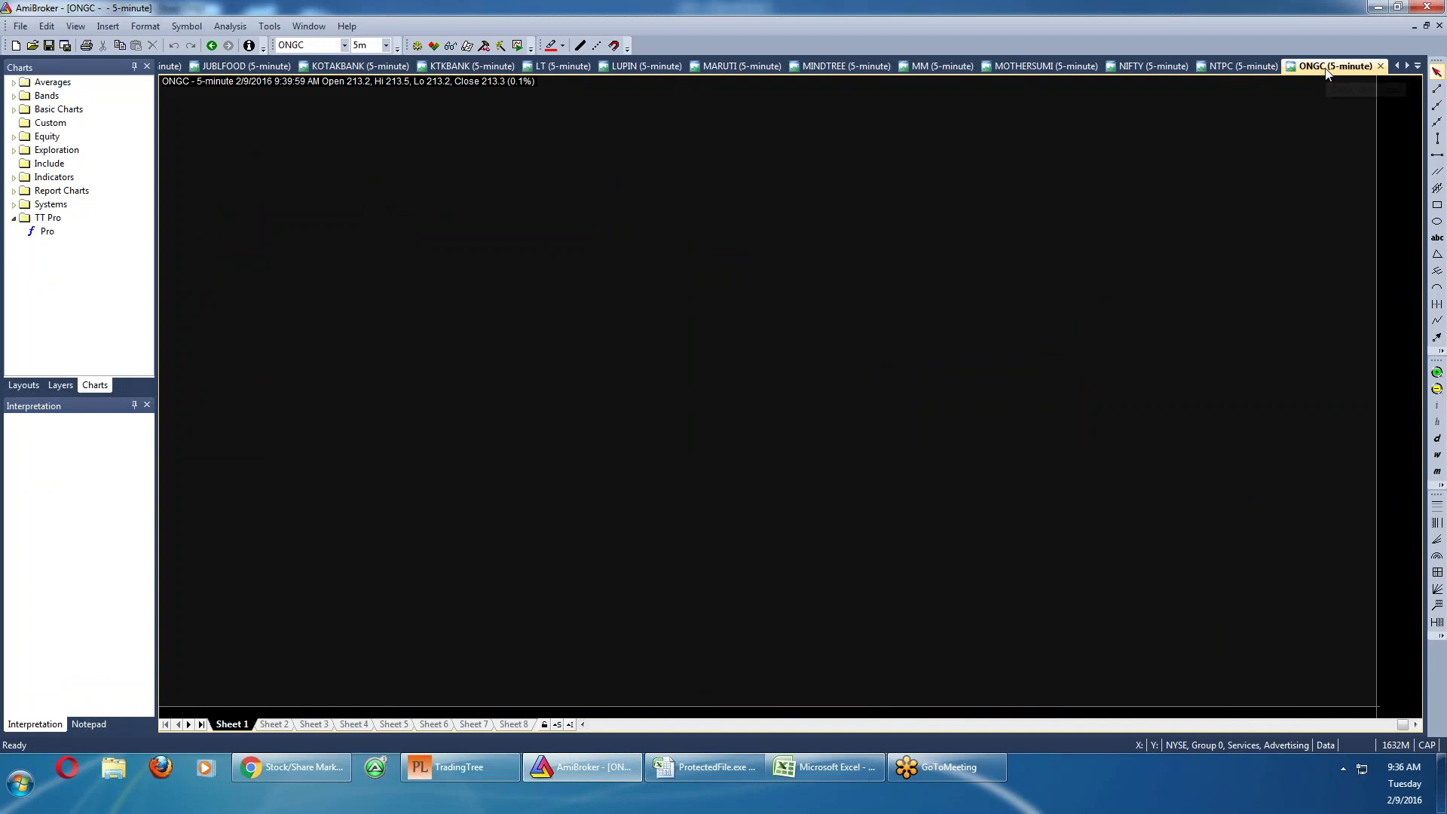
pyautogui.click(1246, 66)
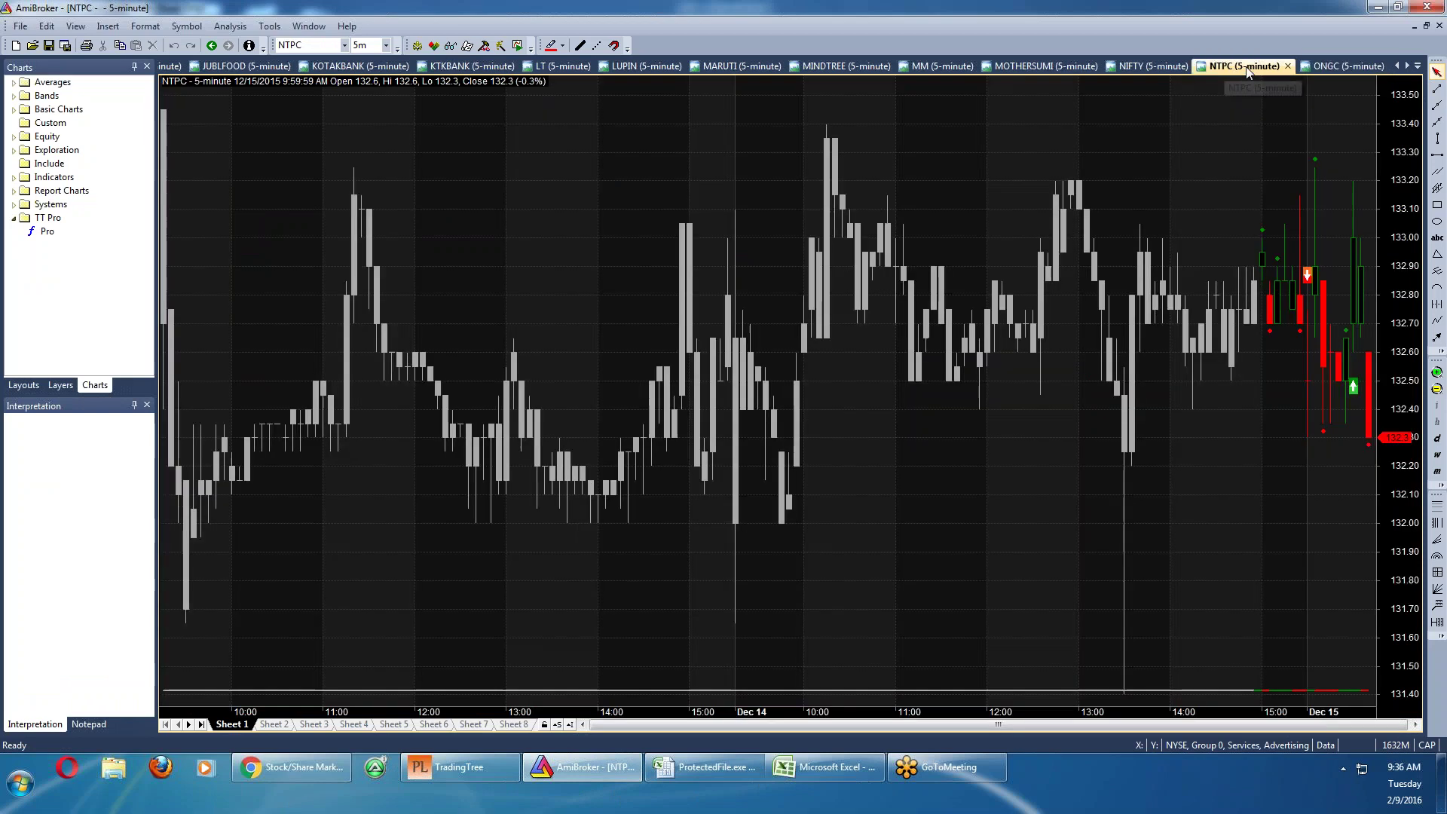
pyautogui.click(1332, 67)
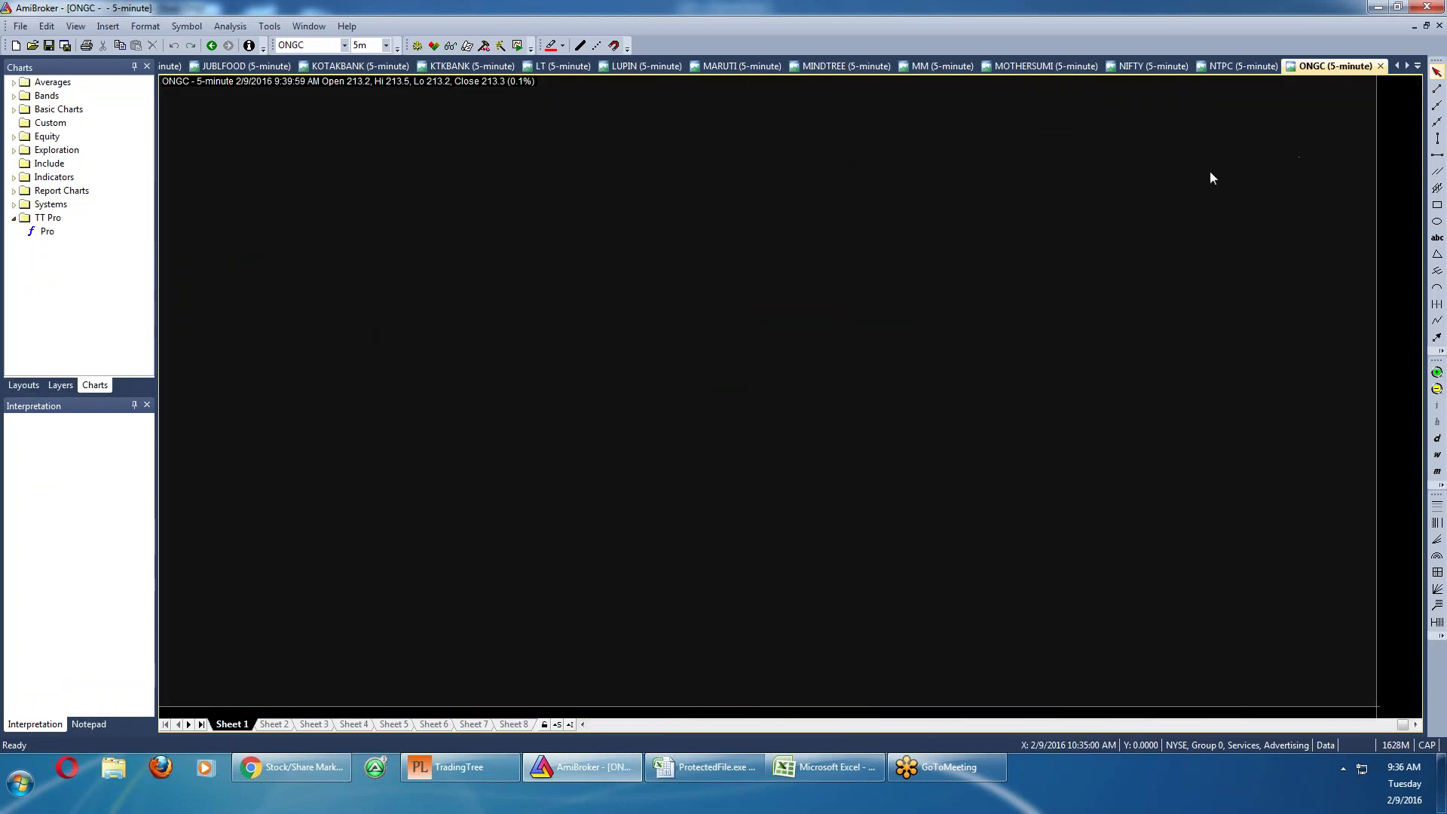
# Switch to TradingTree, backfill the data for the ONGC symbol and close the TradingTree window
pyautogui.click(468, 775)
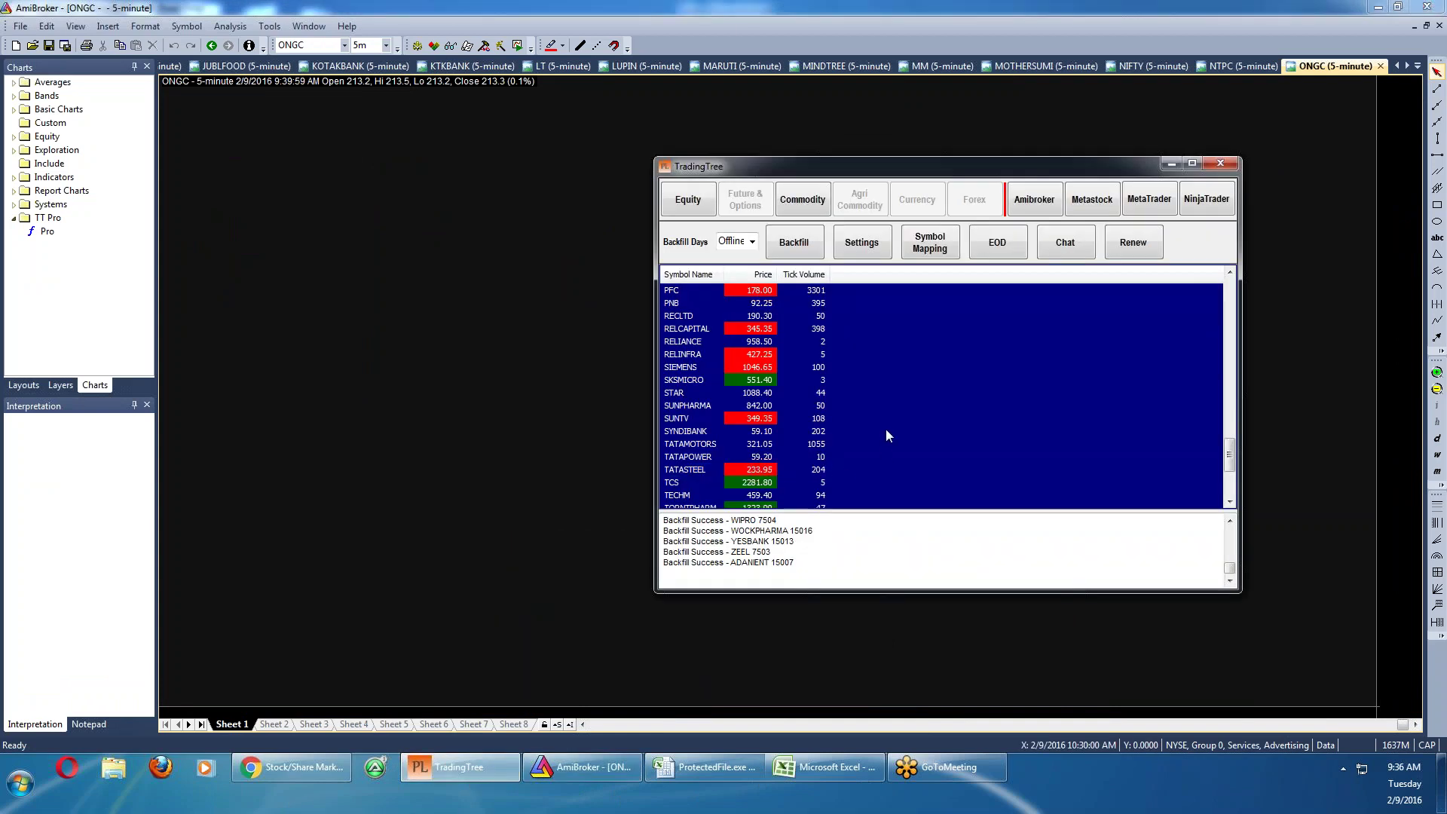
pyautogui.click(762, 394)
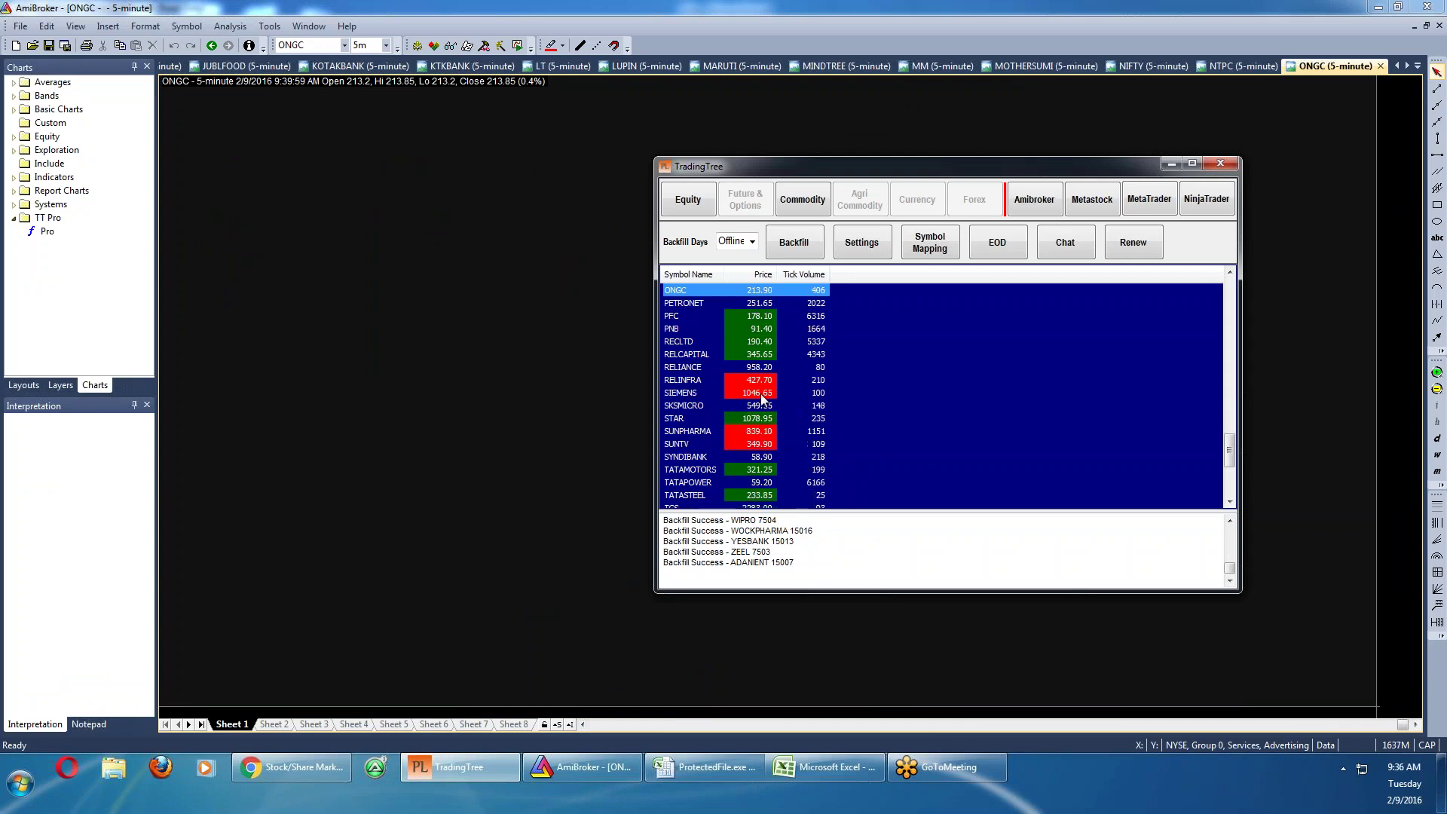
pyautogui.rightClick(776, 292)
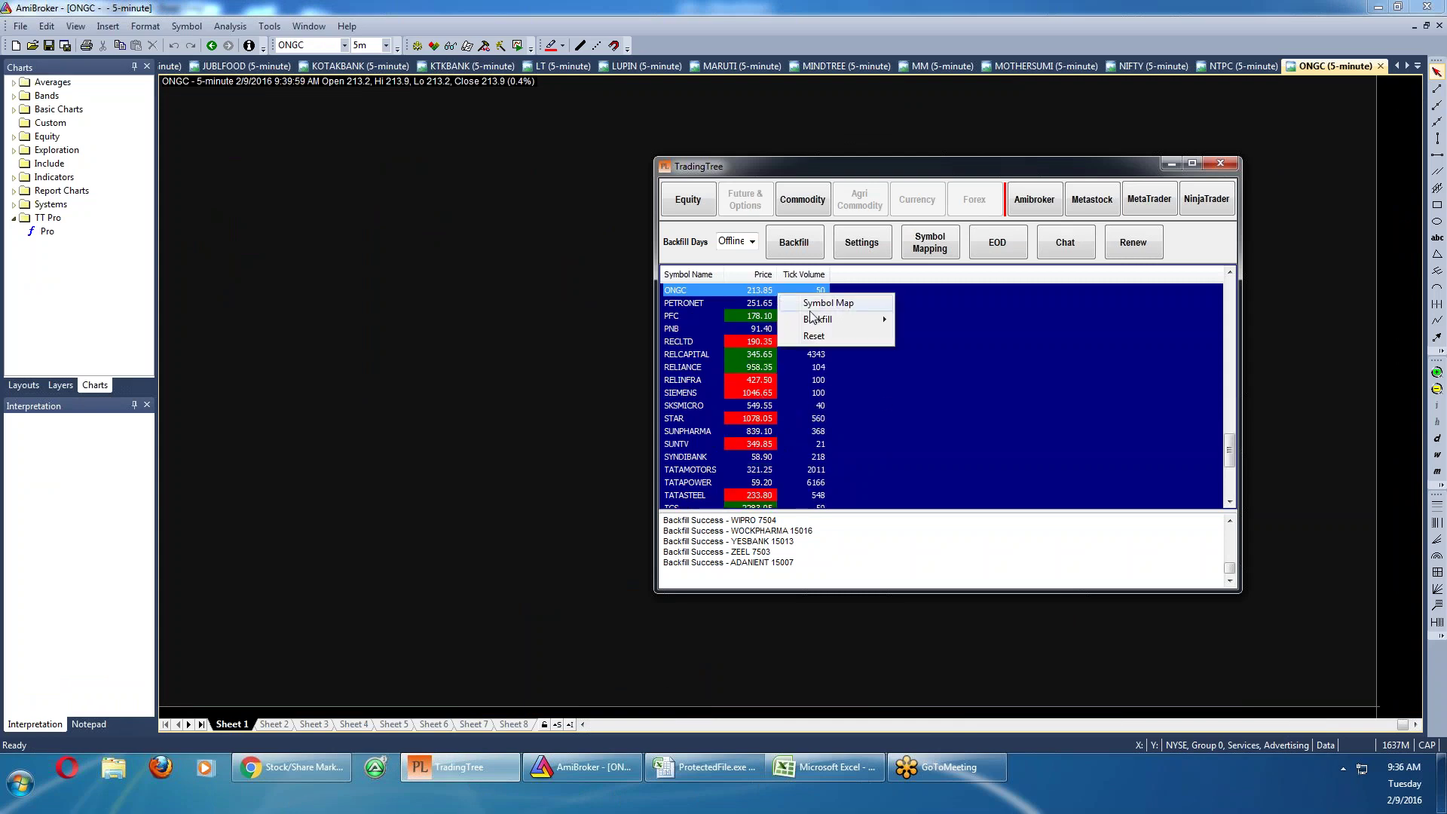
pyautogui.moveTo(820, 322)
pyautogui.click(941, 453)
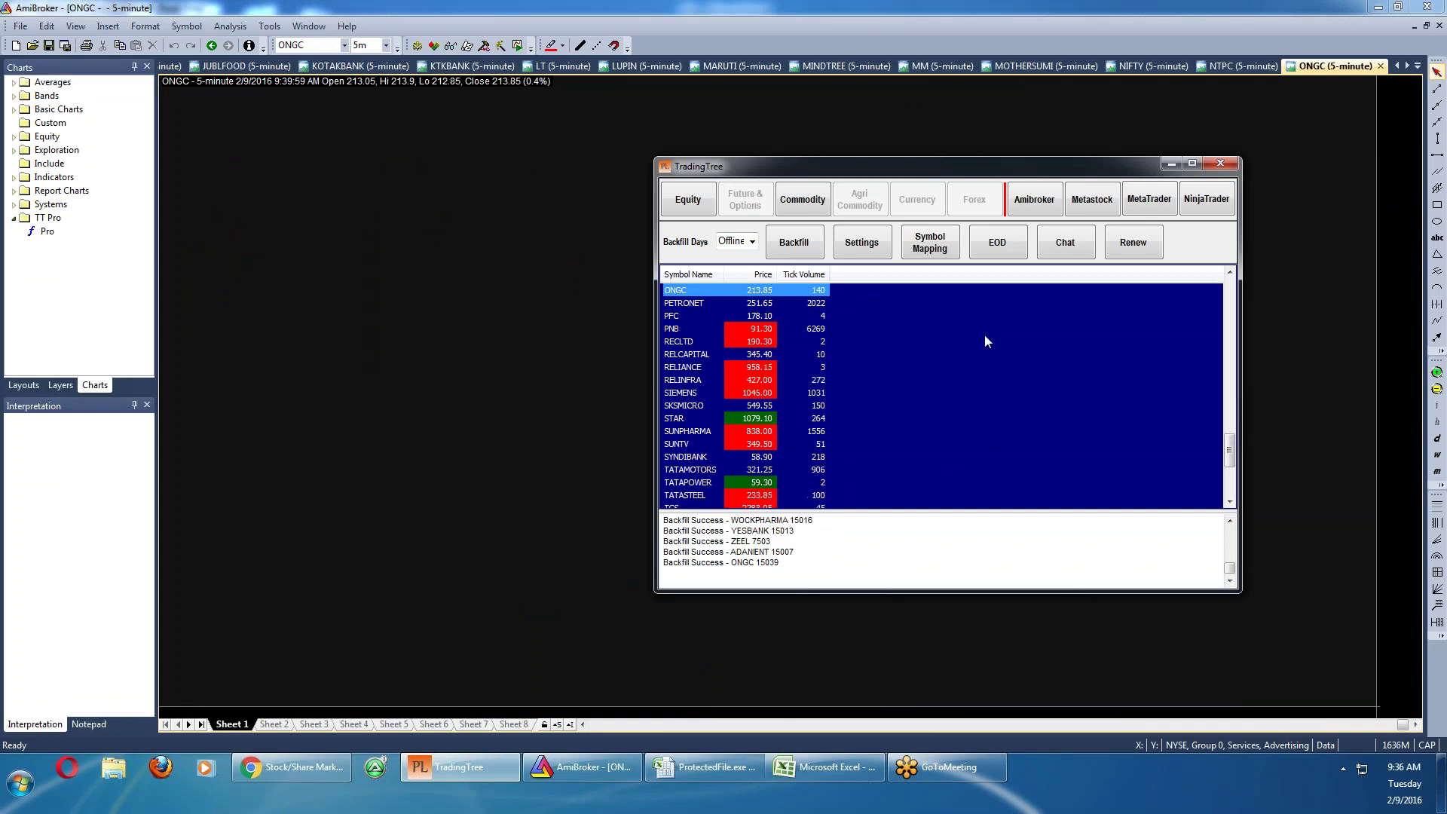
pyautogui.click(1220, 164)
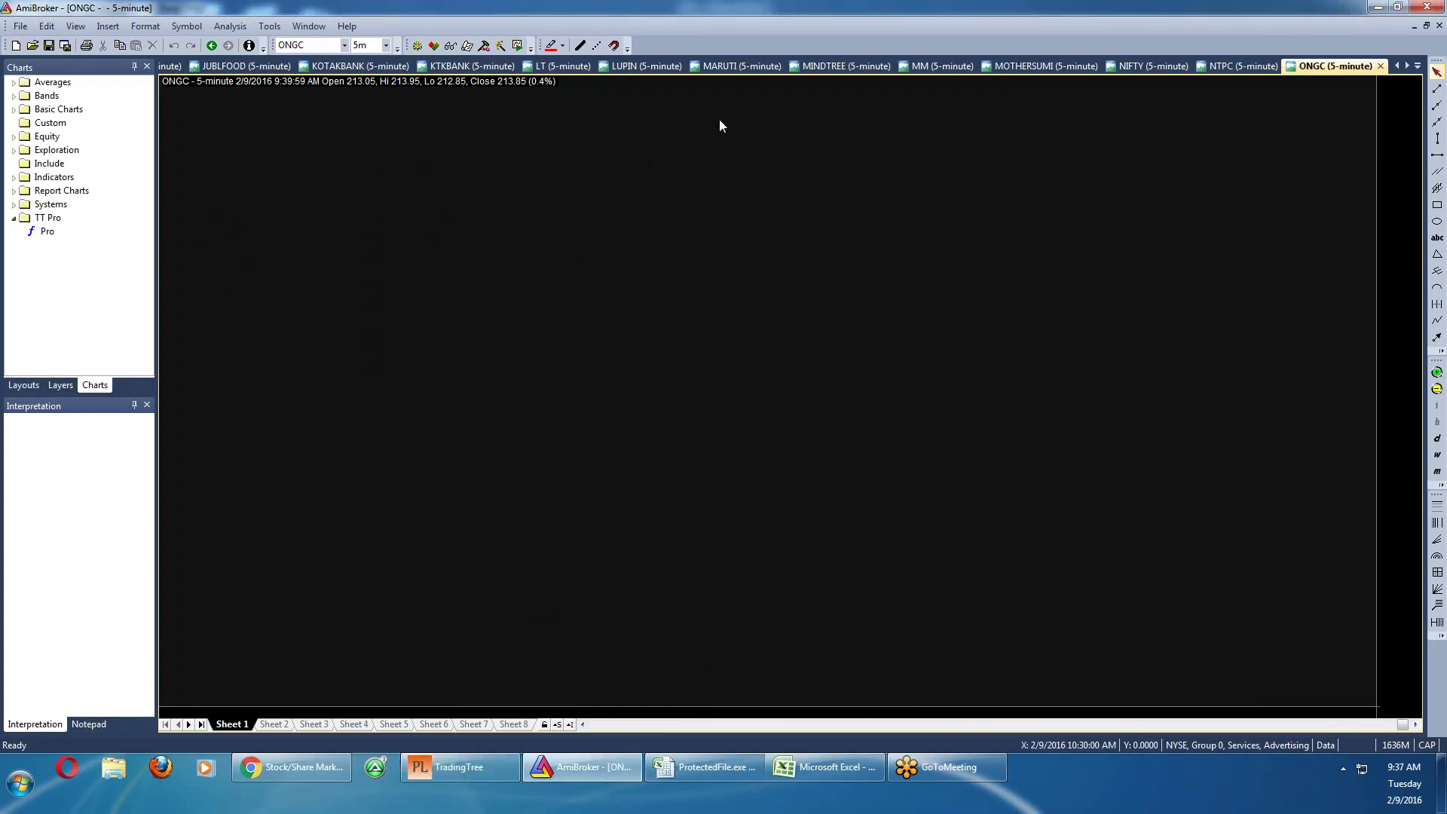
# Reselect ONGC from the symbol list for the current AmiBroker chart
pyautogui.click(344, 46)
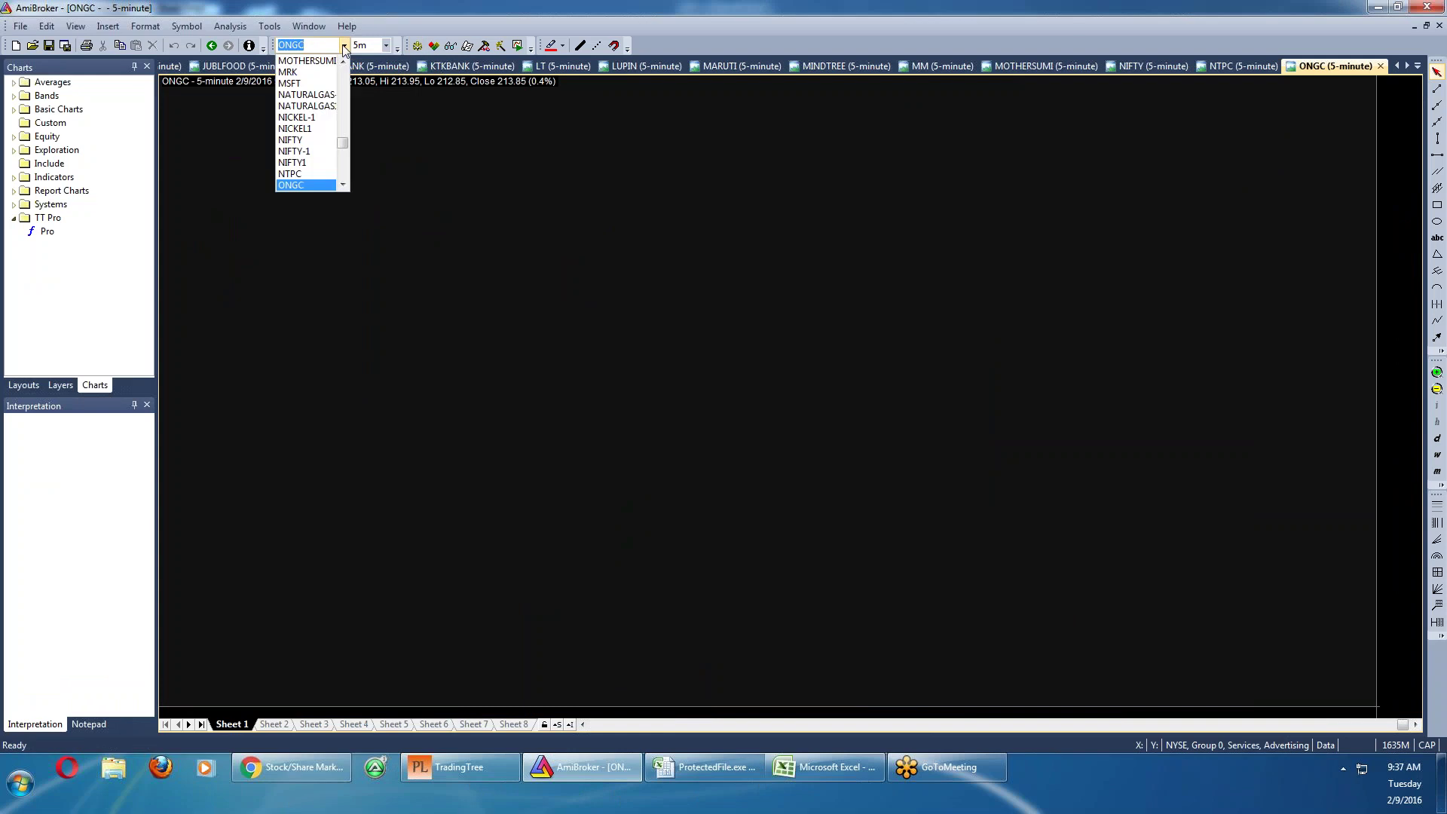
pyautogui.click(343, 184)
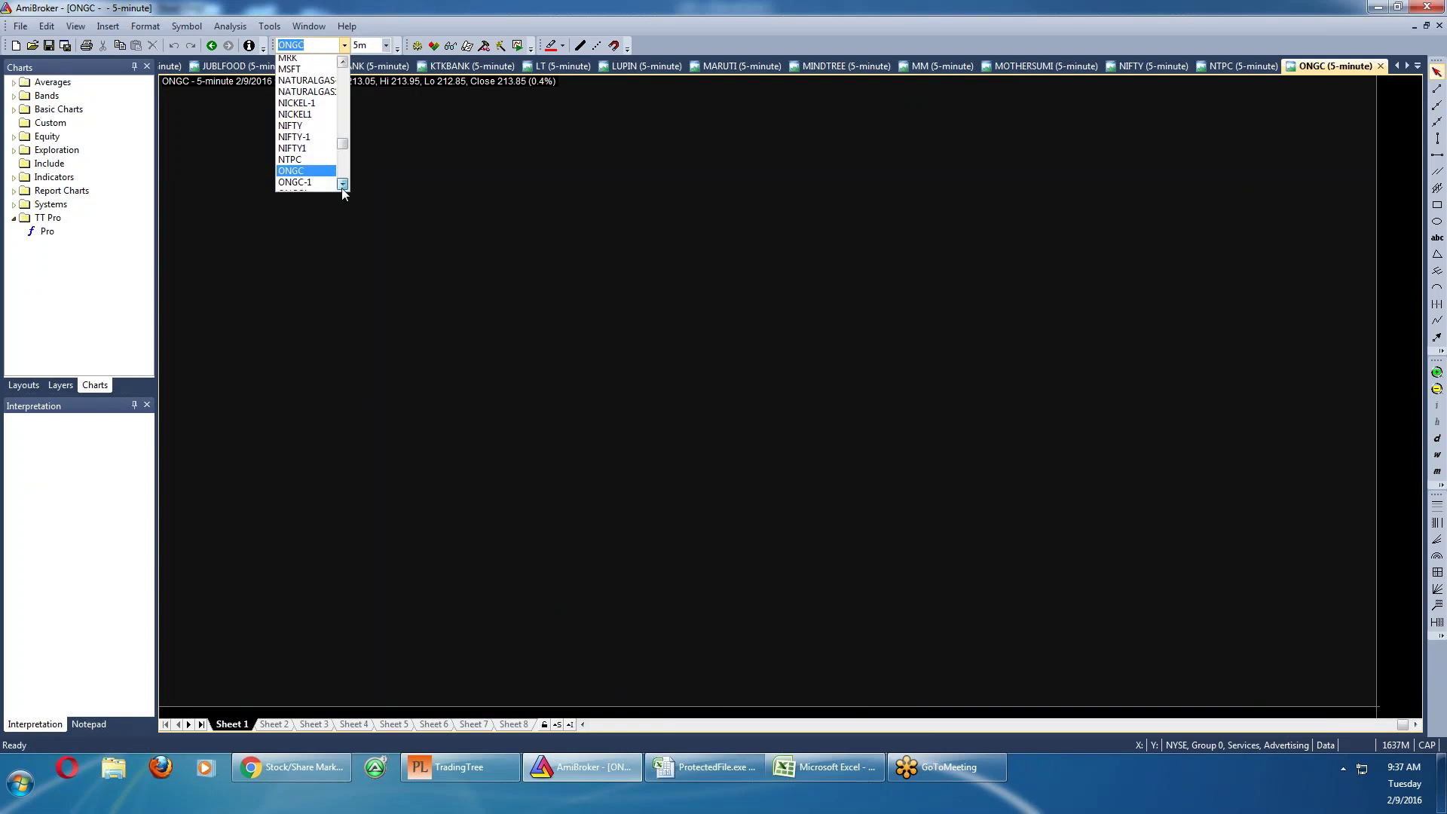
pyautogui.click(343, 184)
pyautogui.click(343, 185)
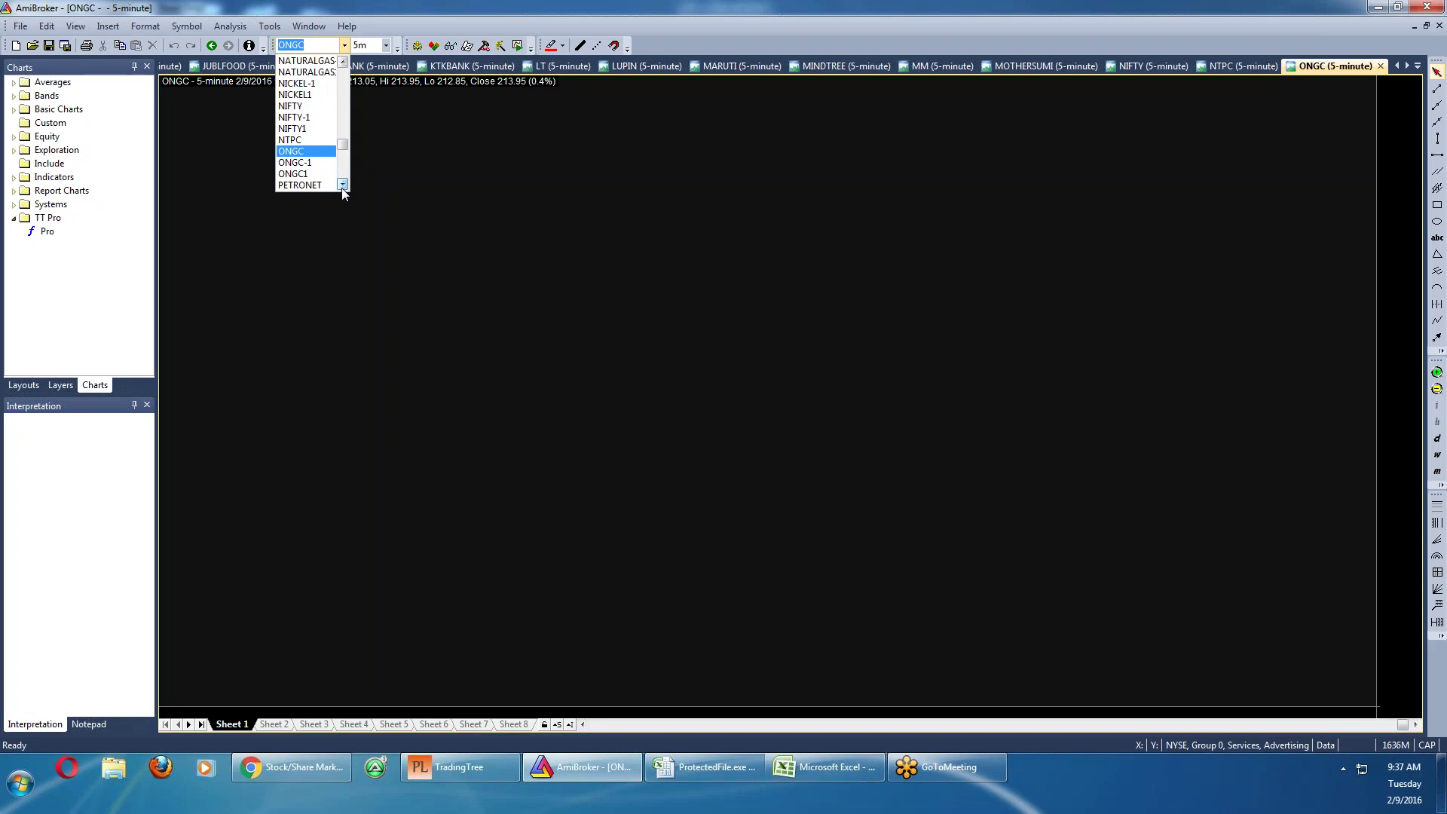
pyautogui.click(306, 150)
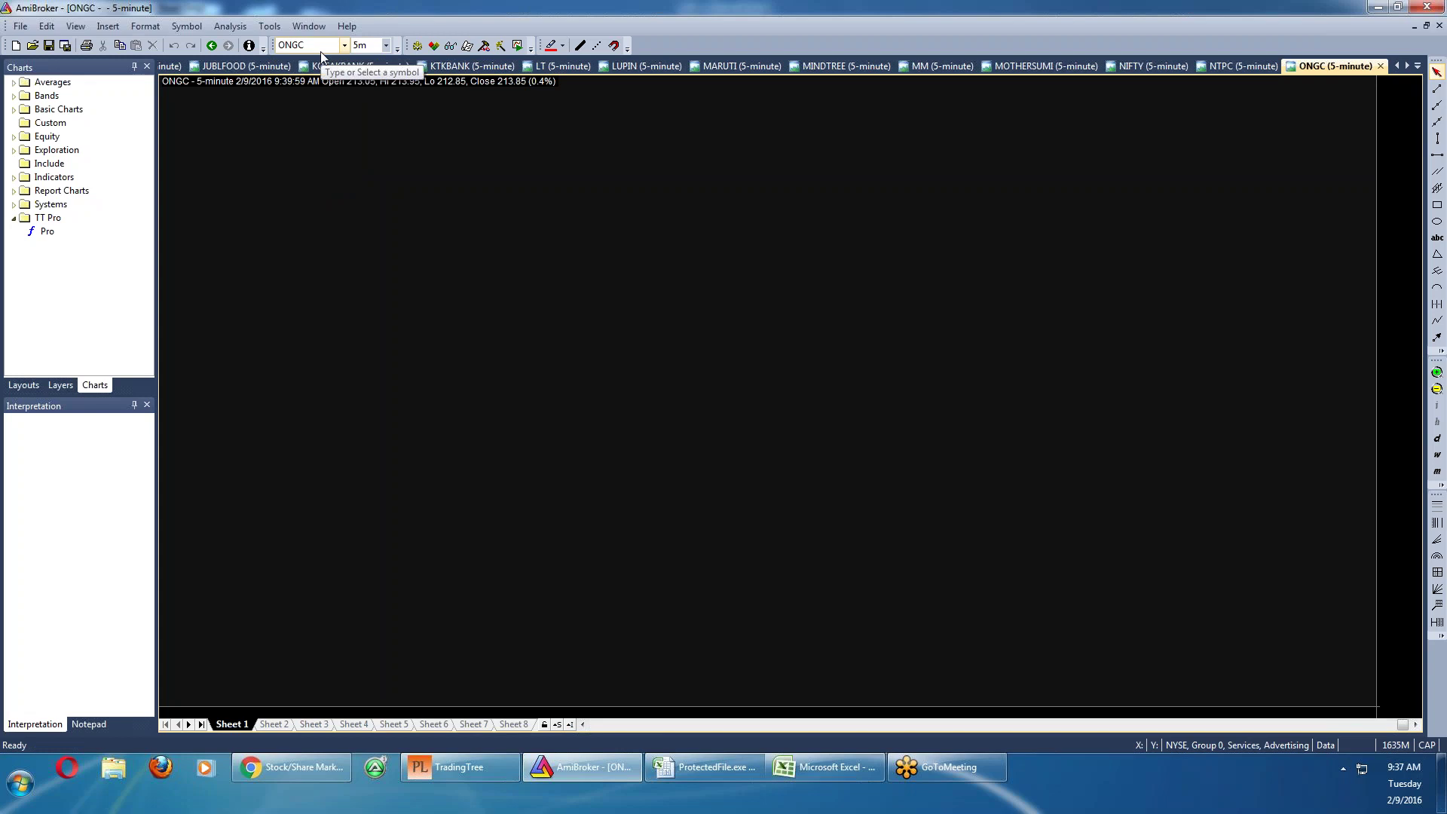
# Look through the NIFTY, MOTHERSUMI and MM 5-minute charts
pyautogui.click(1231, 66)
pyautogui.click(1138, 66)
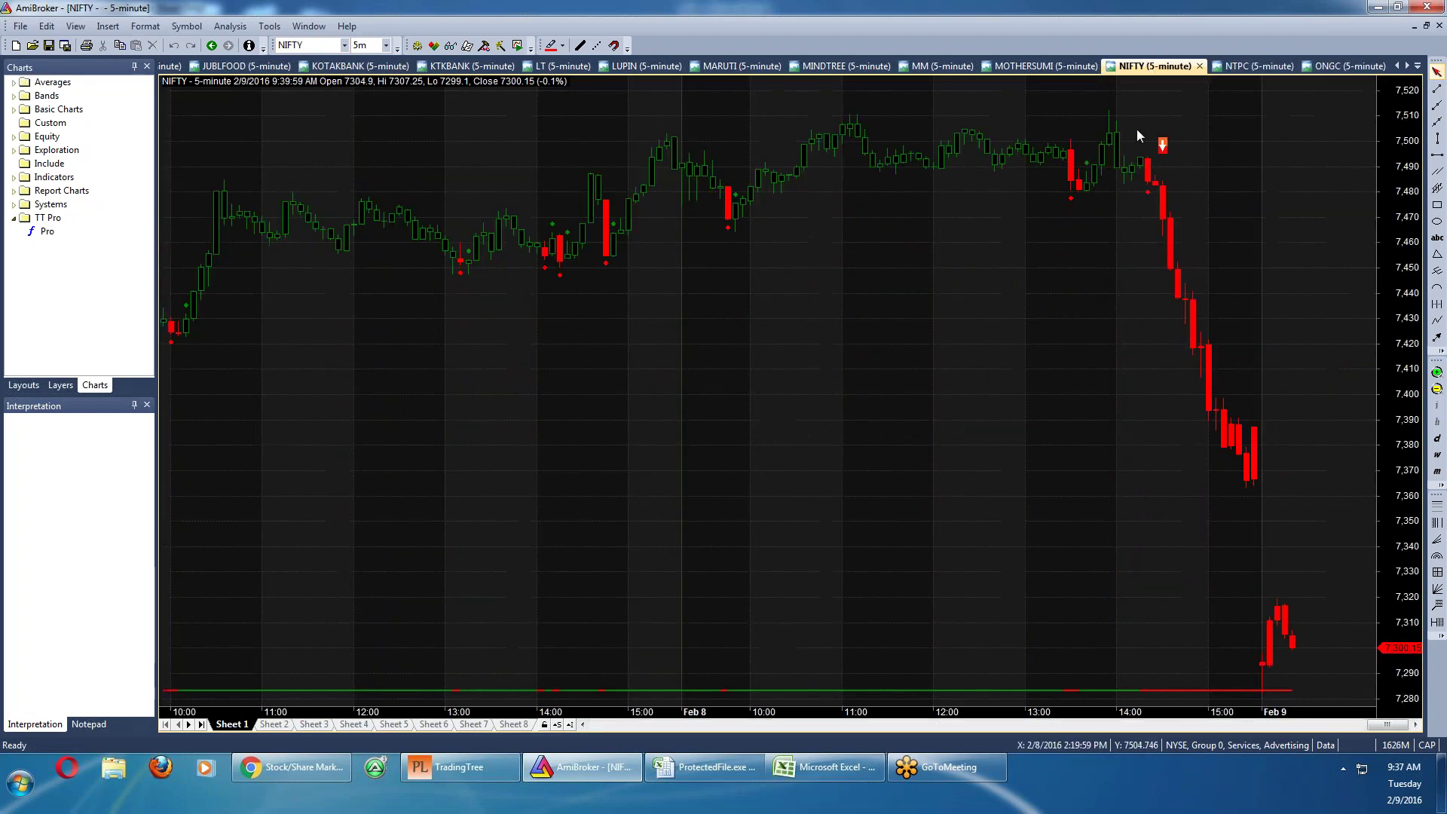
pyautogui.click(1066, 66)
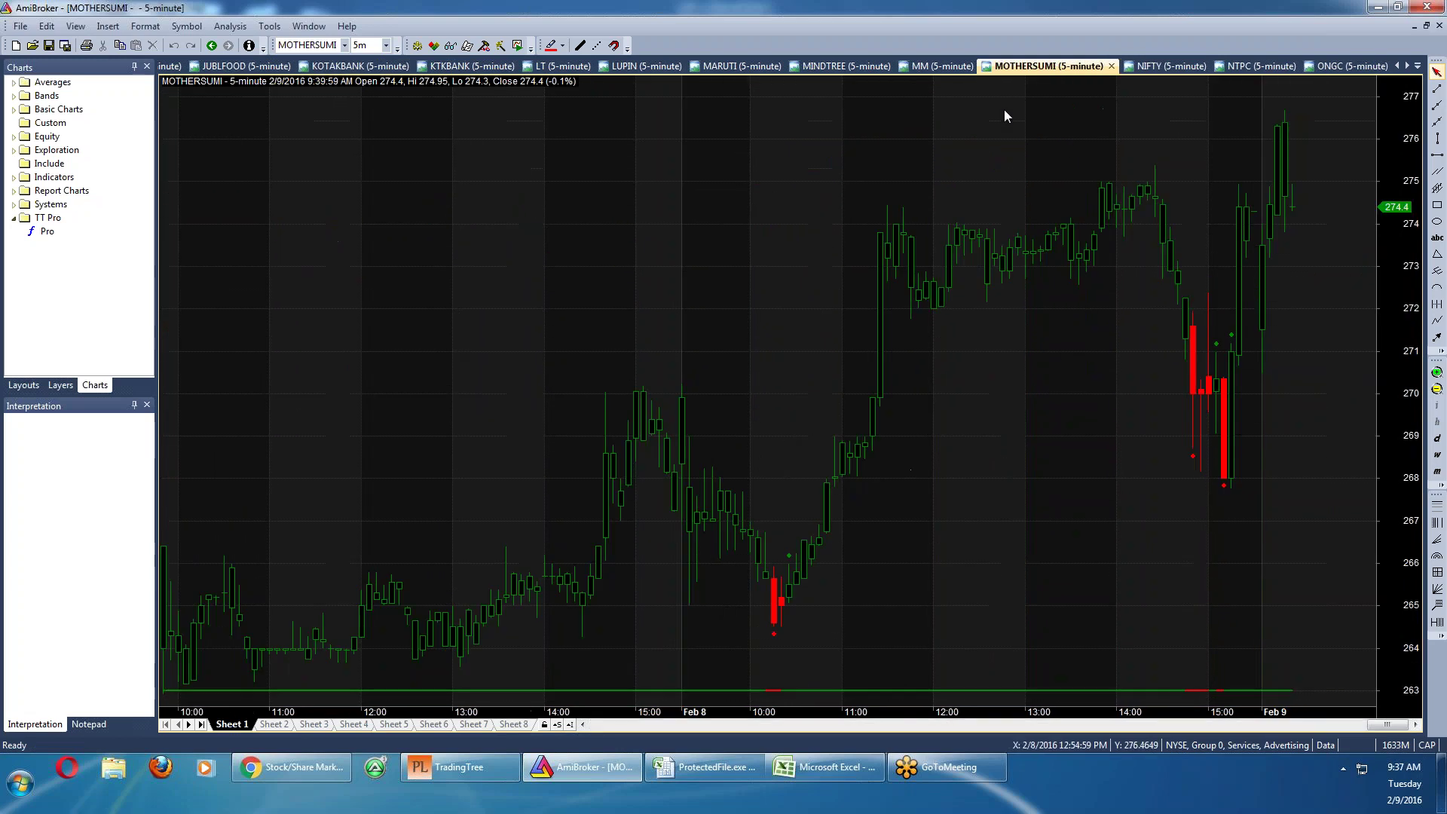
pyautogui.click(951, 69)
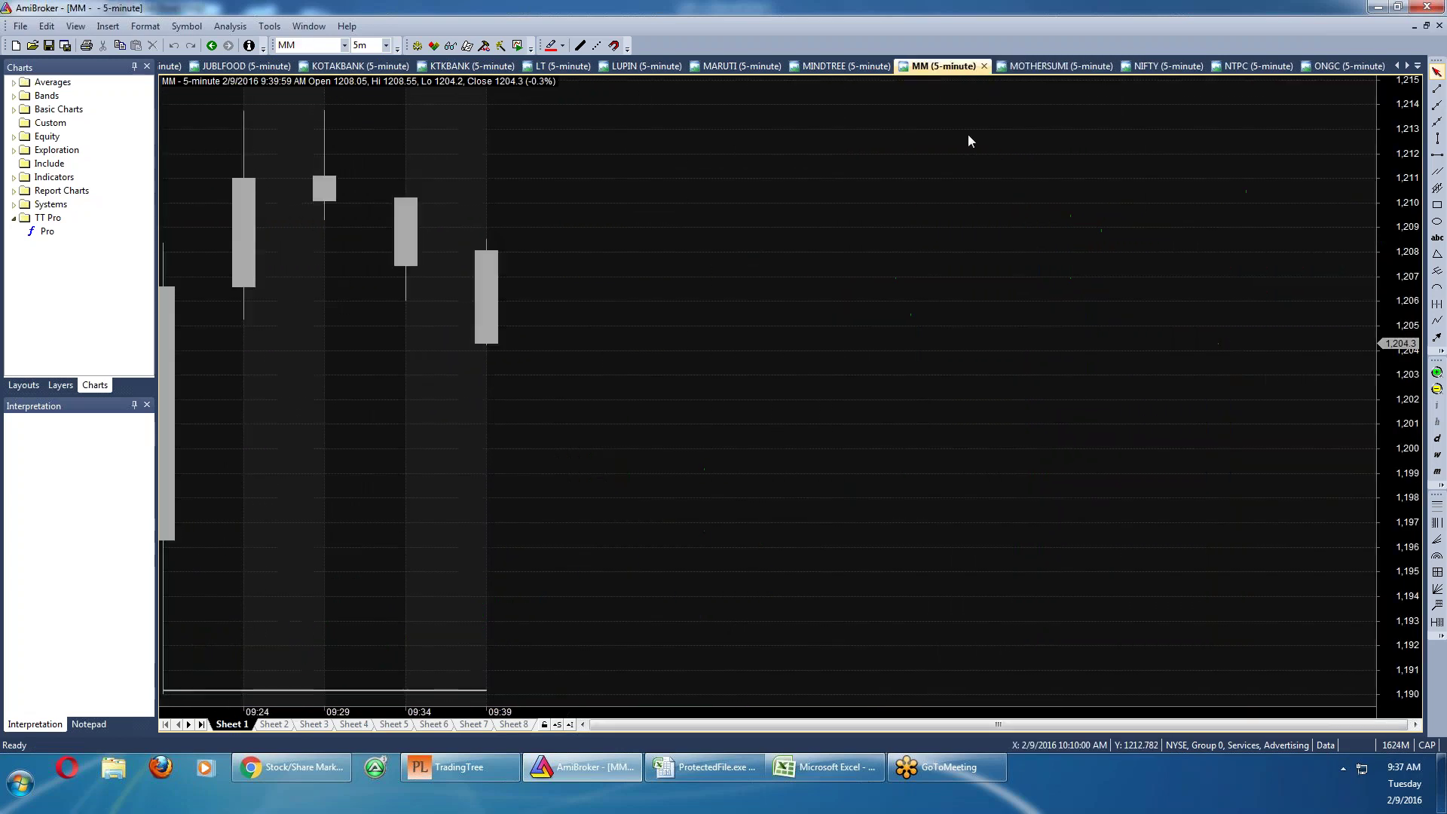
# Look through the MINDTREE, MARUTI, LUPIN, LT, KTKBANK and KOTAKBANK 5-minute charts
pyautogui.click(864, 70)
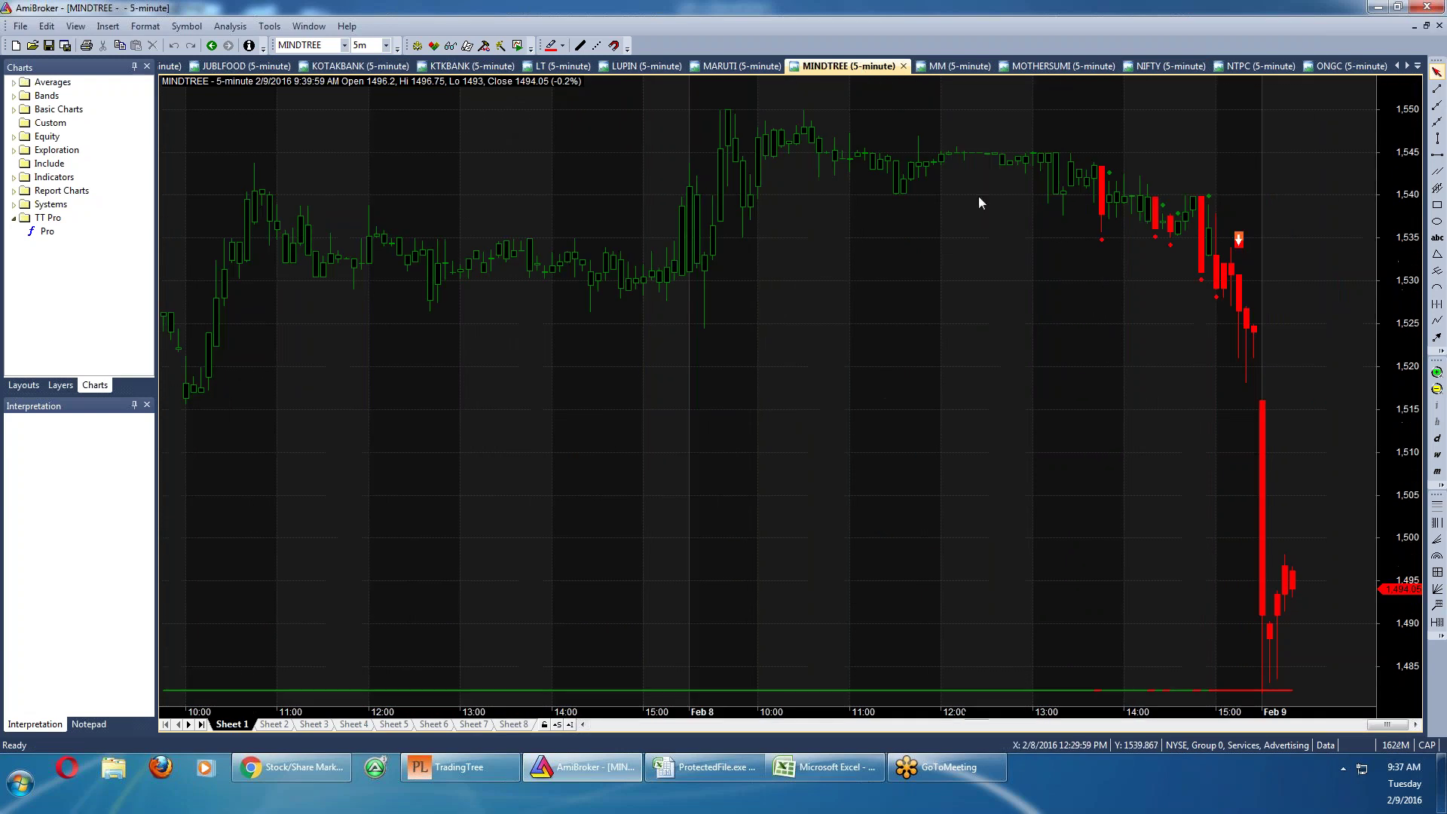
pyautogui.click(763, 67)
pyautogui.click(1054, 282)
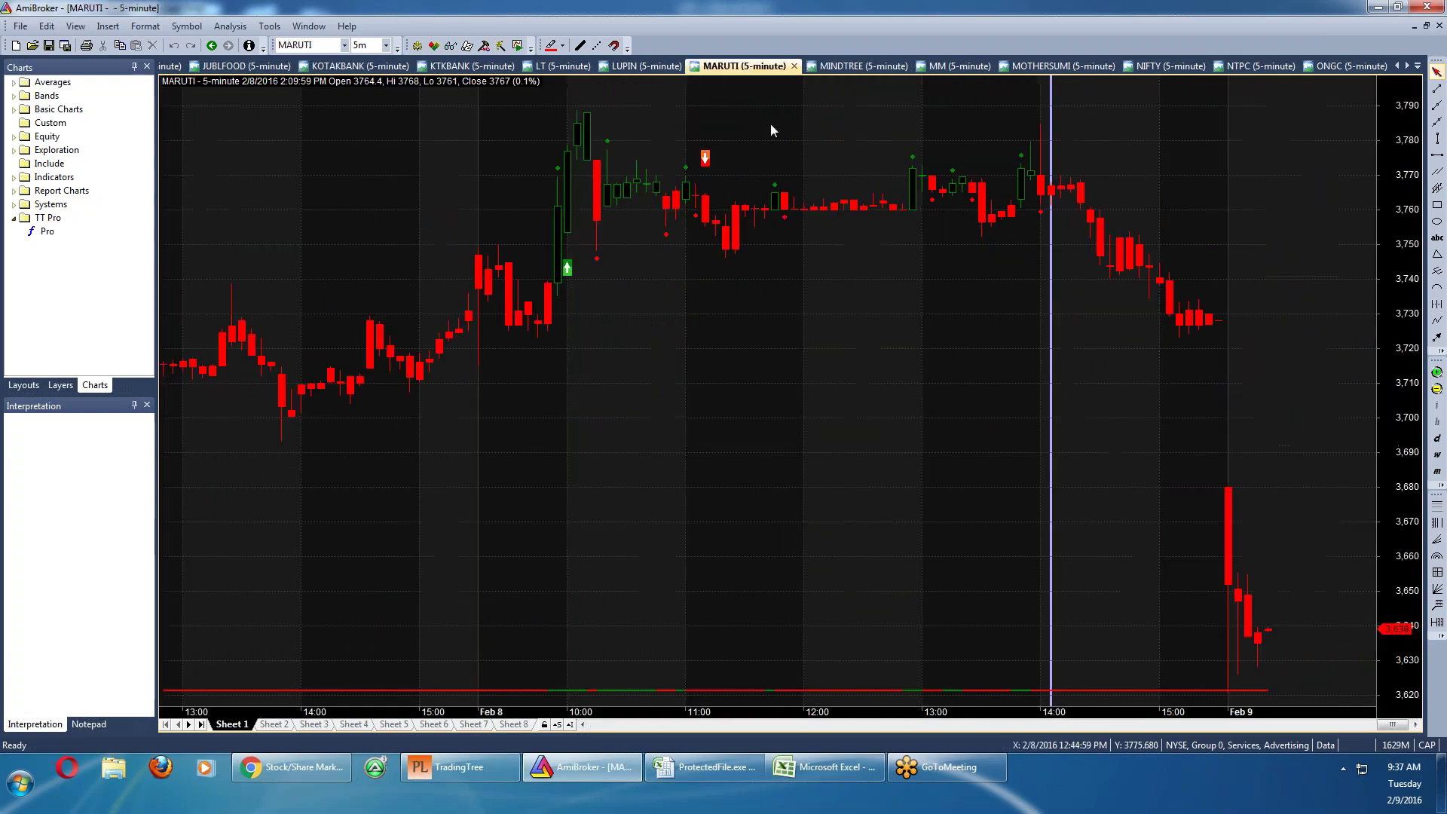
pyautogui.click(630, 66)
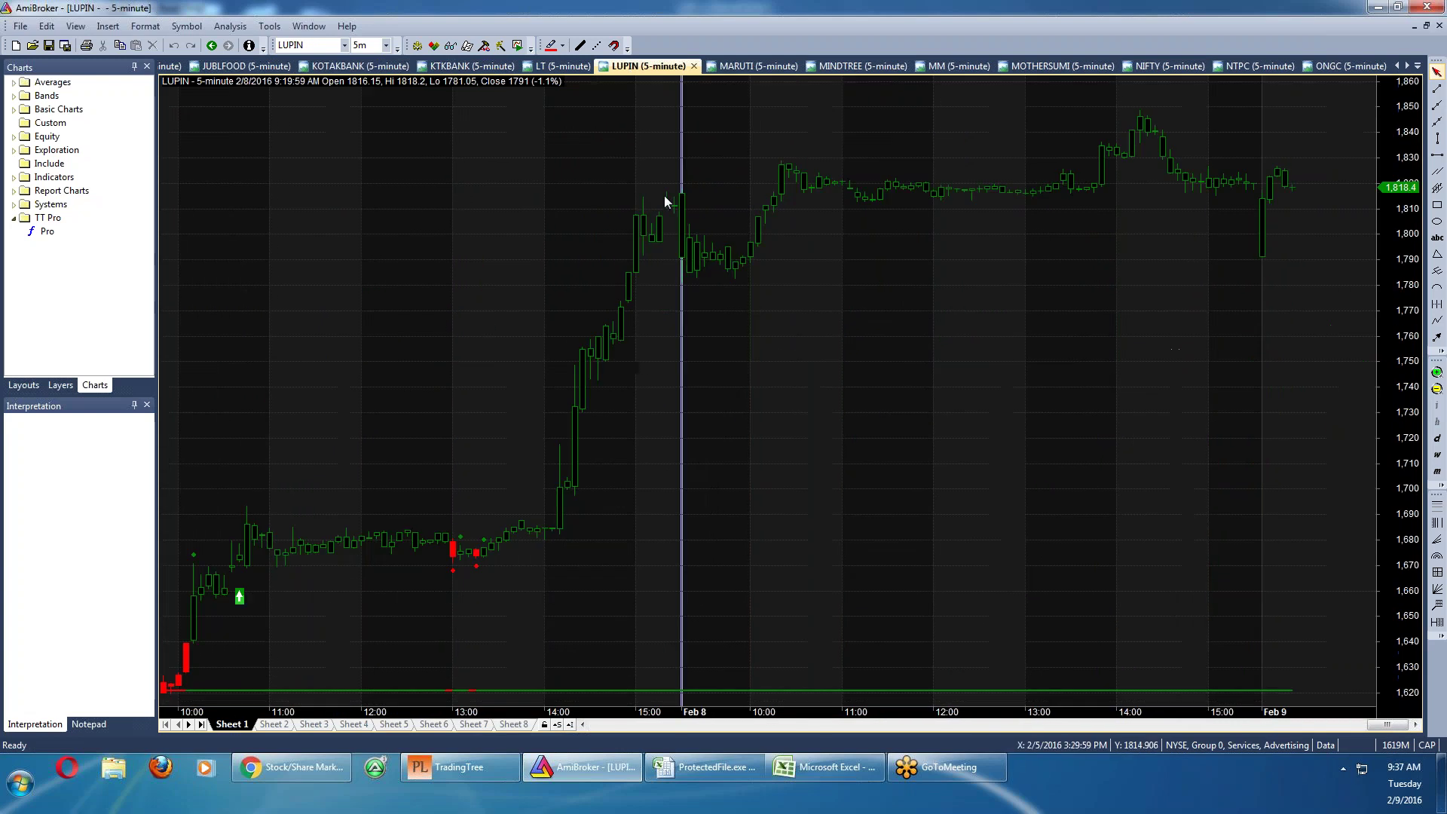
pyautogui.click(564, 67)
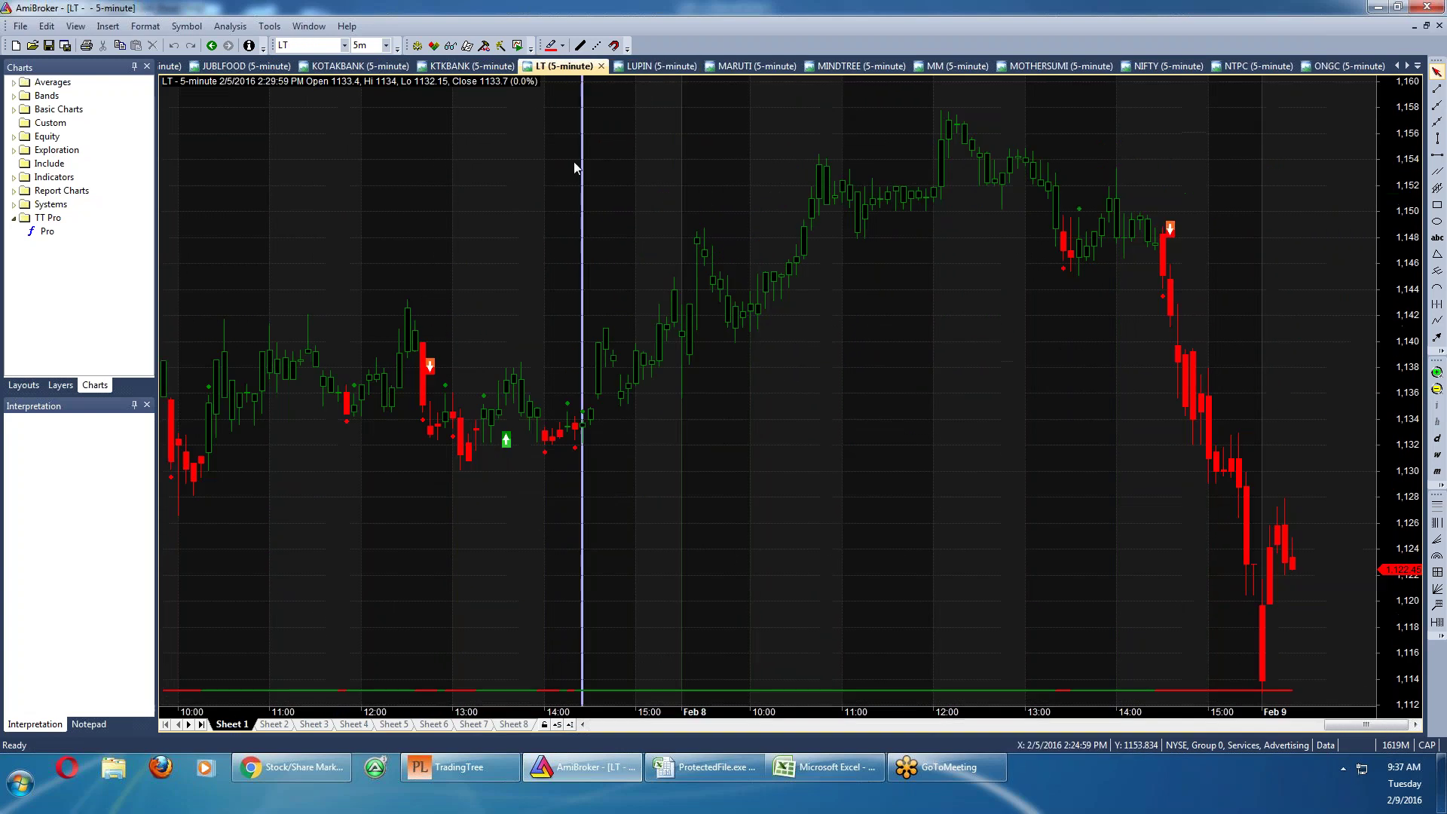
pyautogui.click(472, 67)
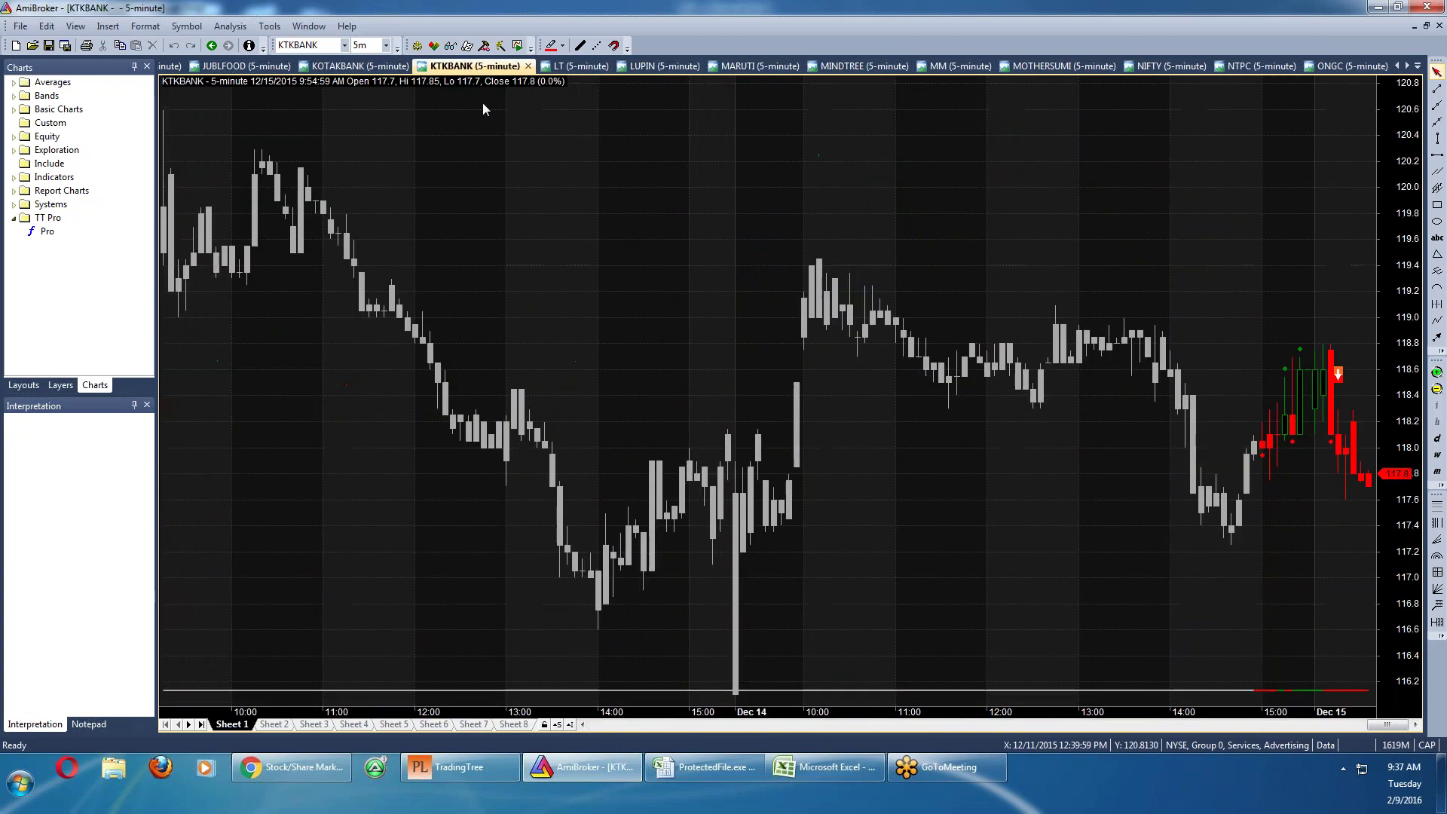
pyautogui.click(360, 67)
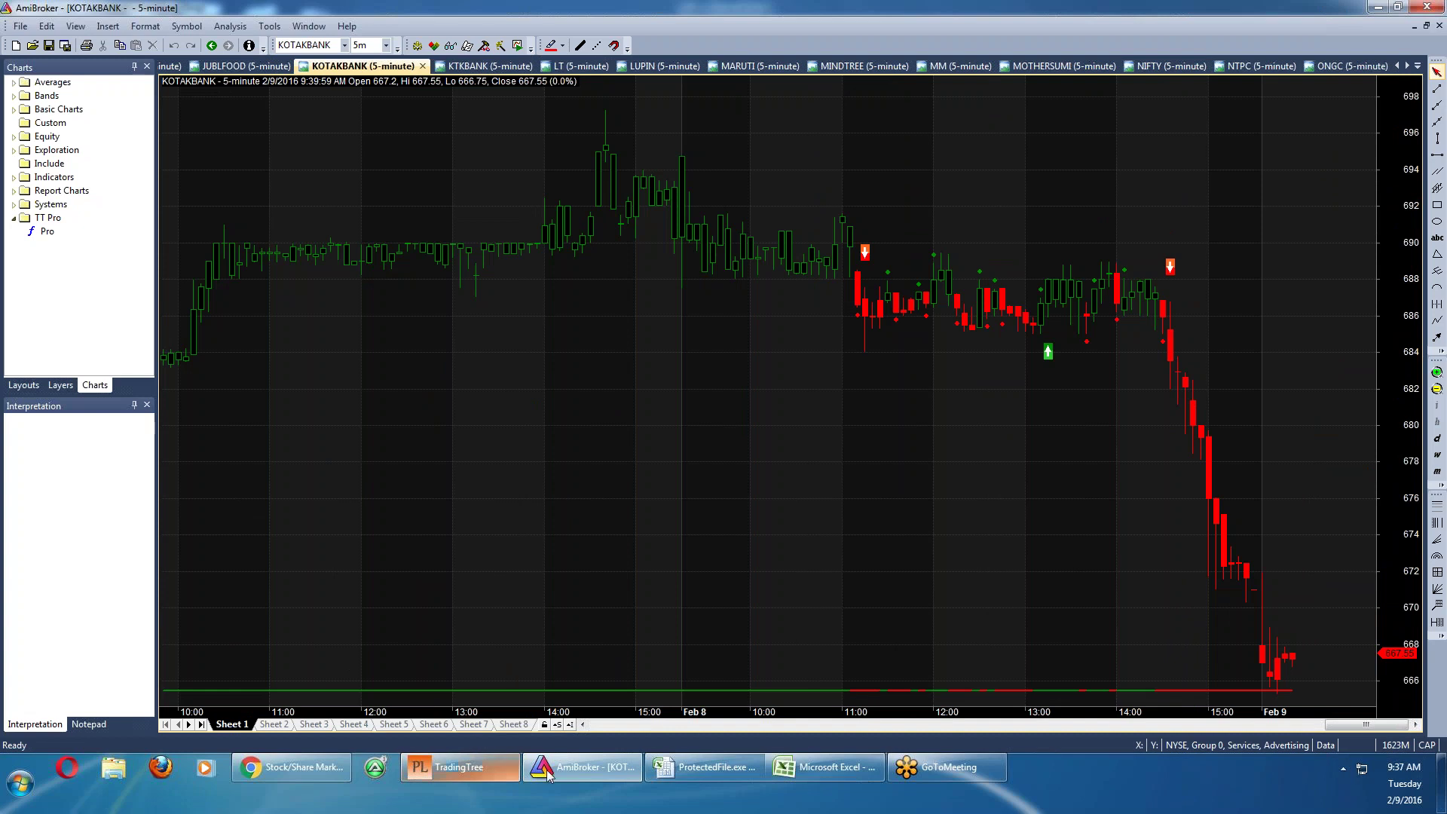
# Switch to the Excel watch list to check the stock levels and return to the KOTAKBANK chart in AmiBroker
pyautogui.click(708, 769)
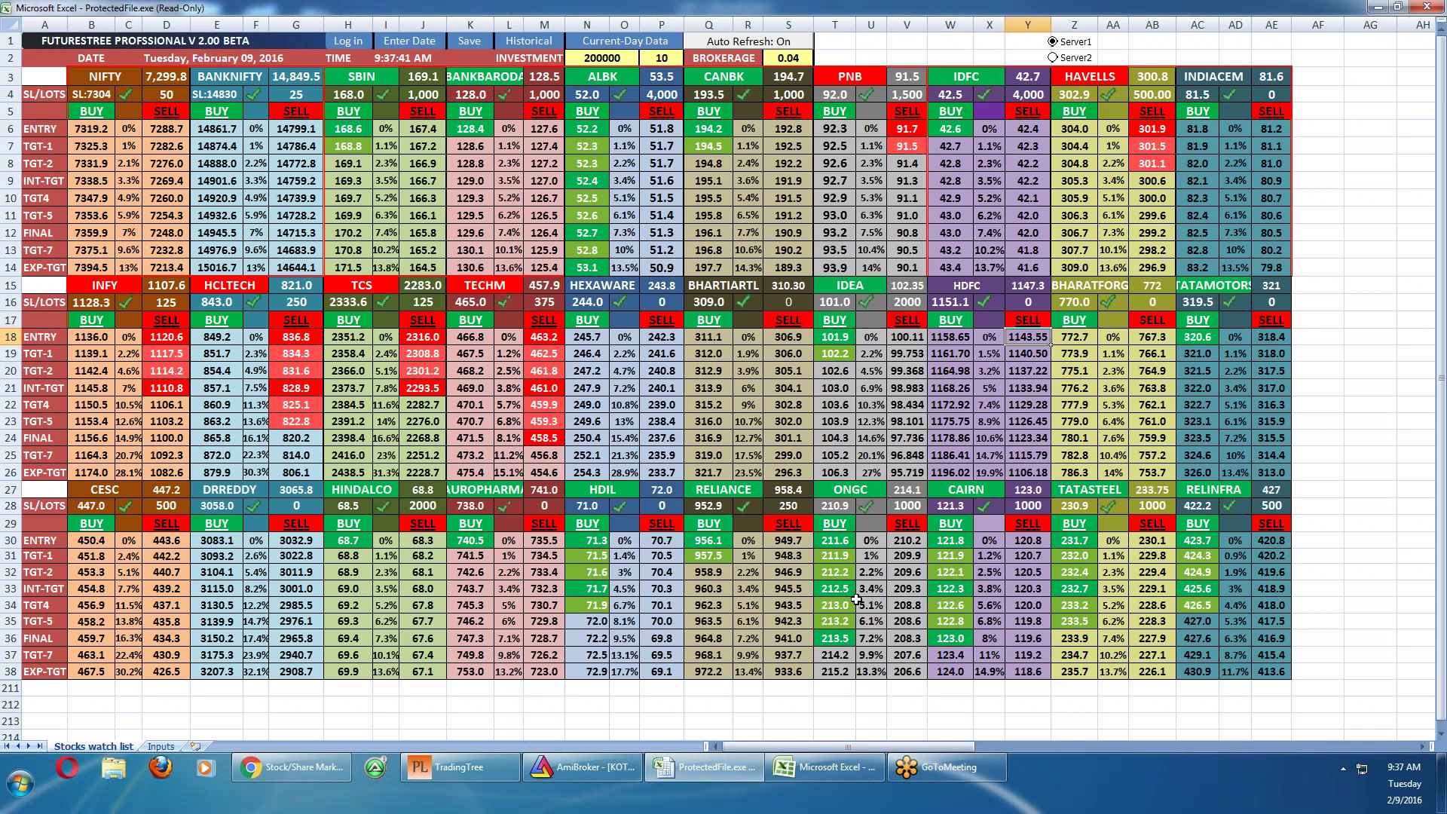
pyautogui.click(580, 776)
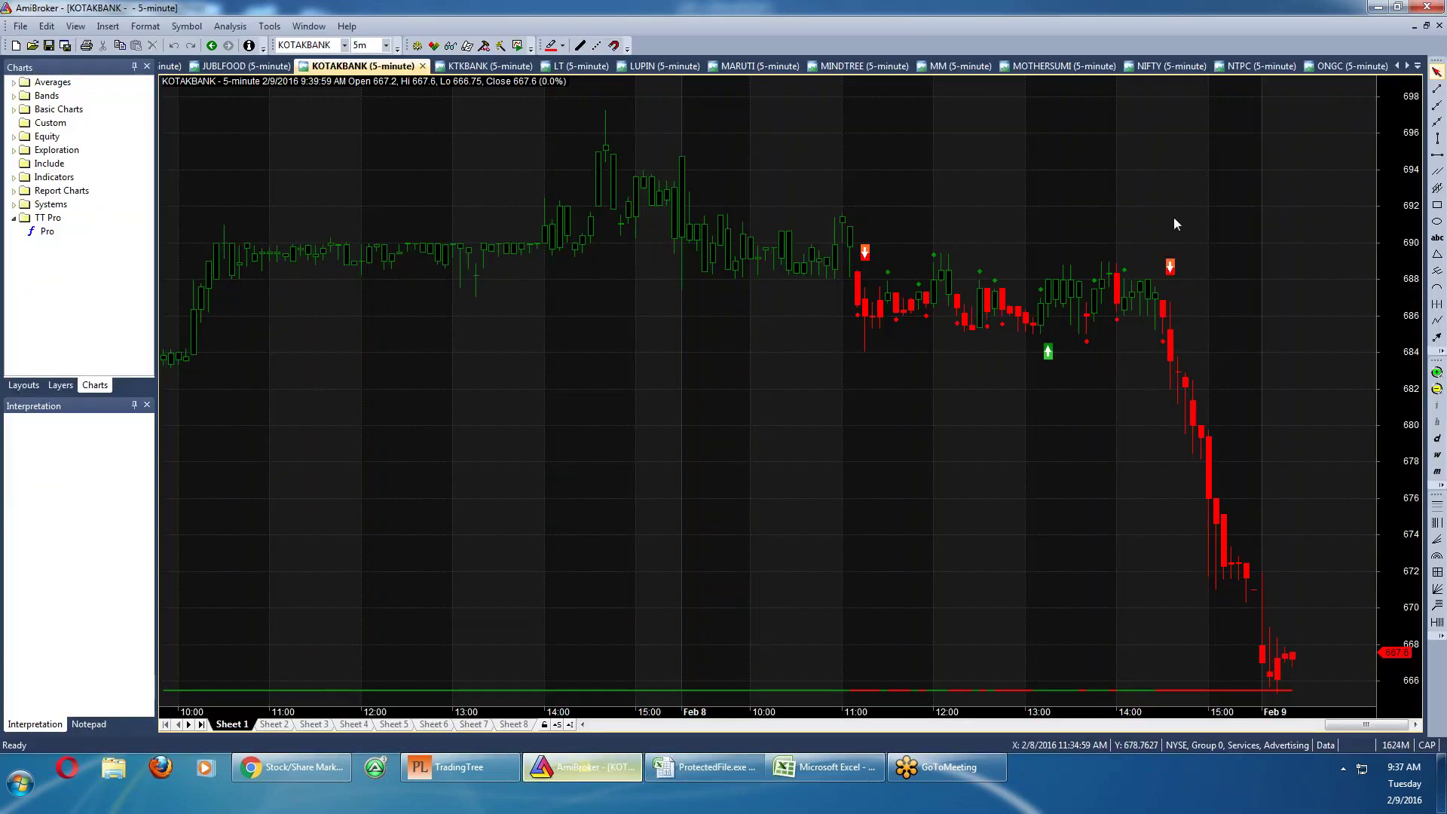
pyautogui.click(1418, 67)
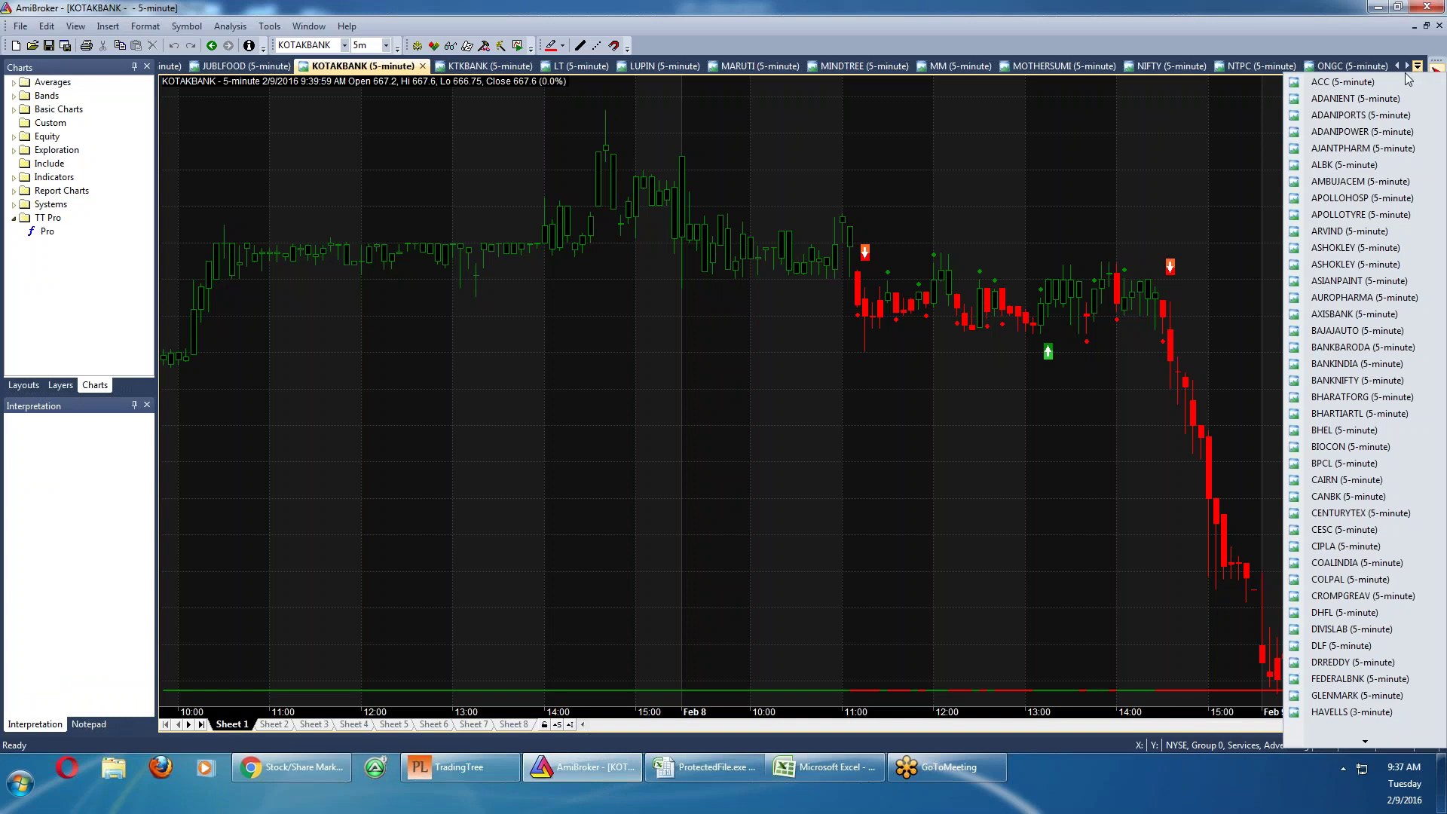
pyautogui.click(1049, 29)
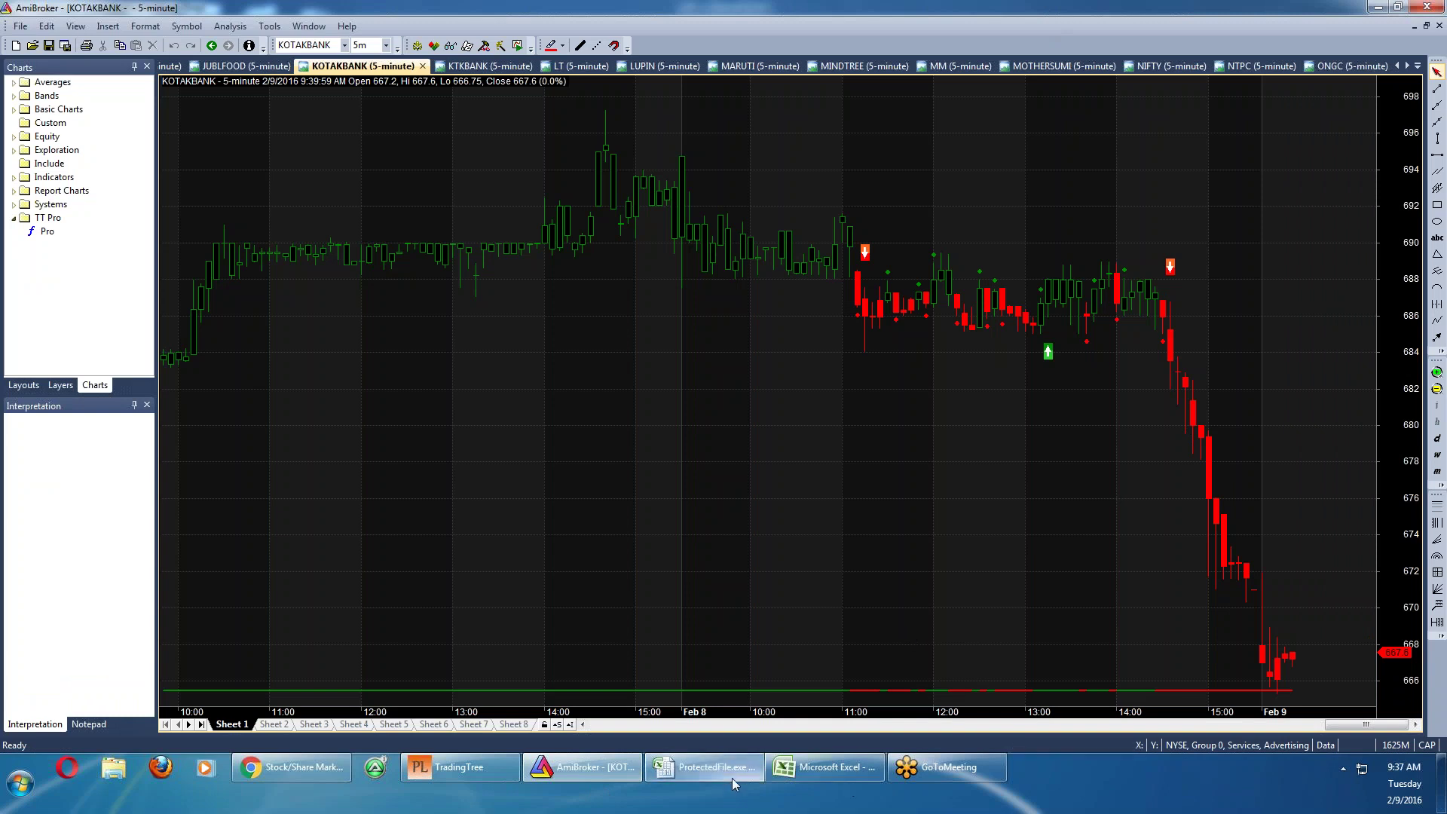
# Check the Excel watch list again, and view the TECHM 5-minute chart in AmiBroker
pyautogui.click(703, 773)
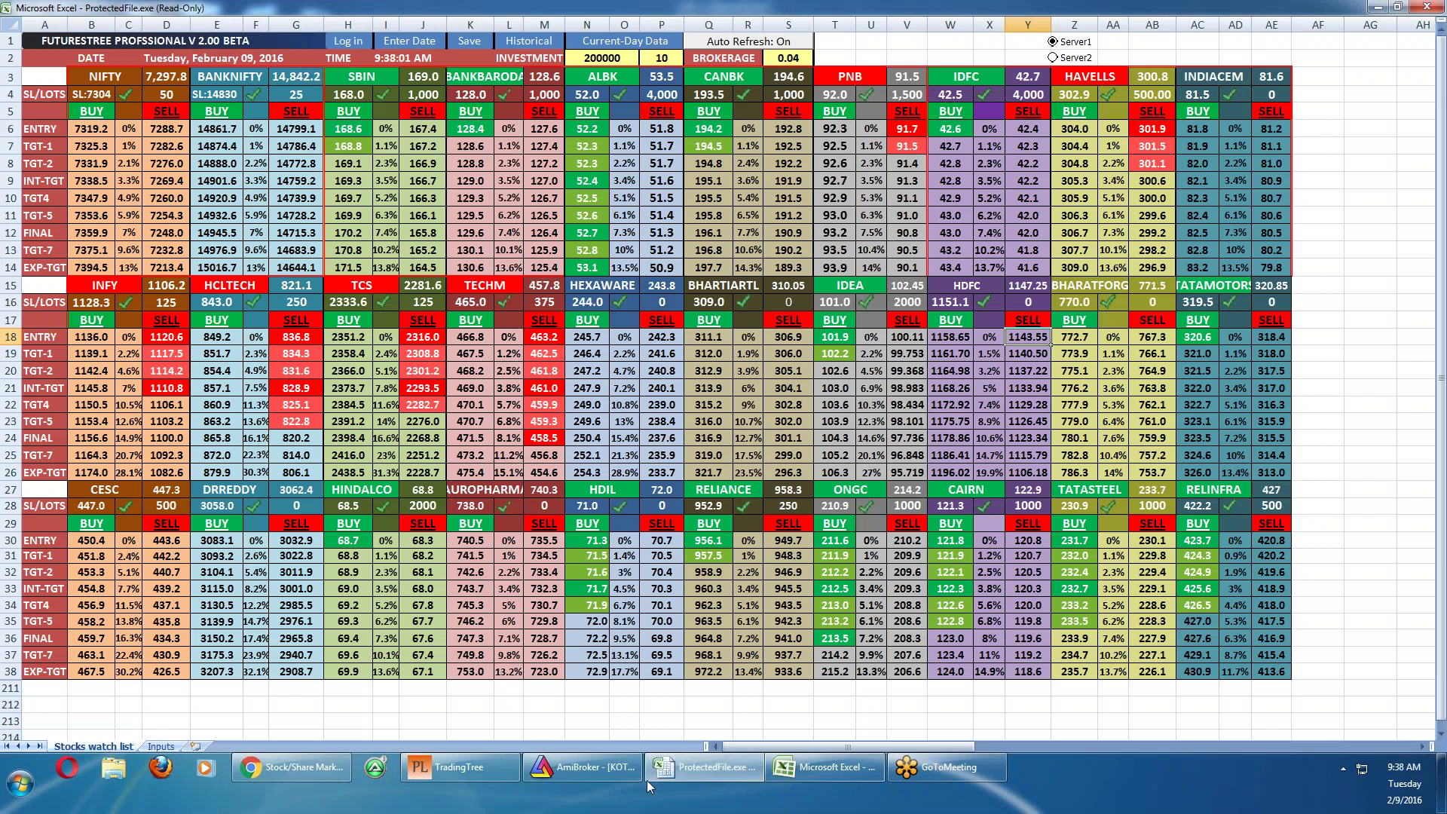
pyautogui.click(594, 777)
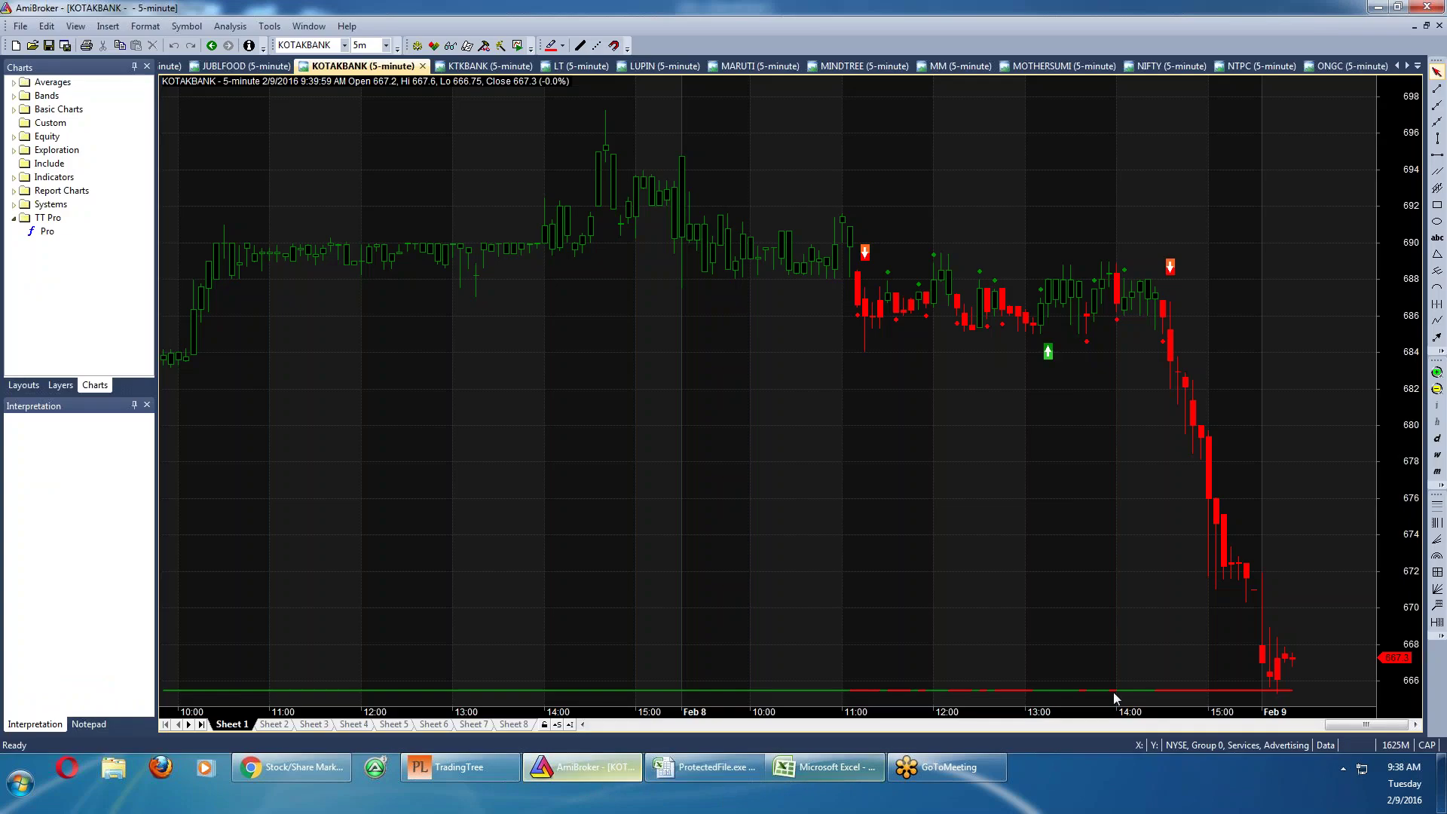
pyautogui.click(1417, 67)
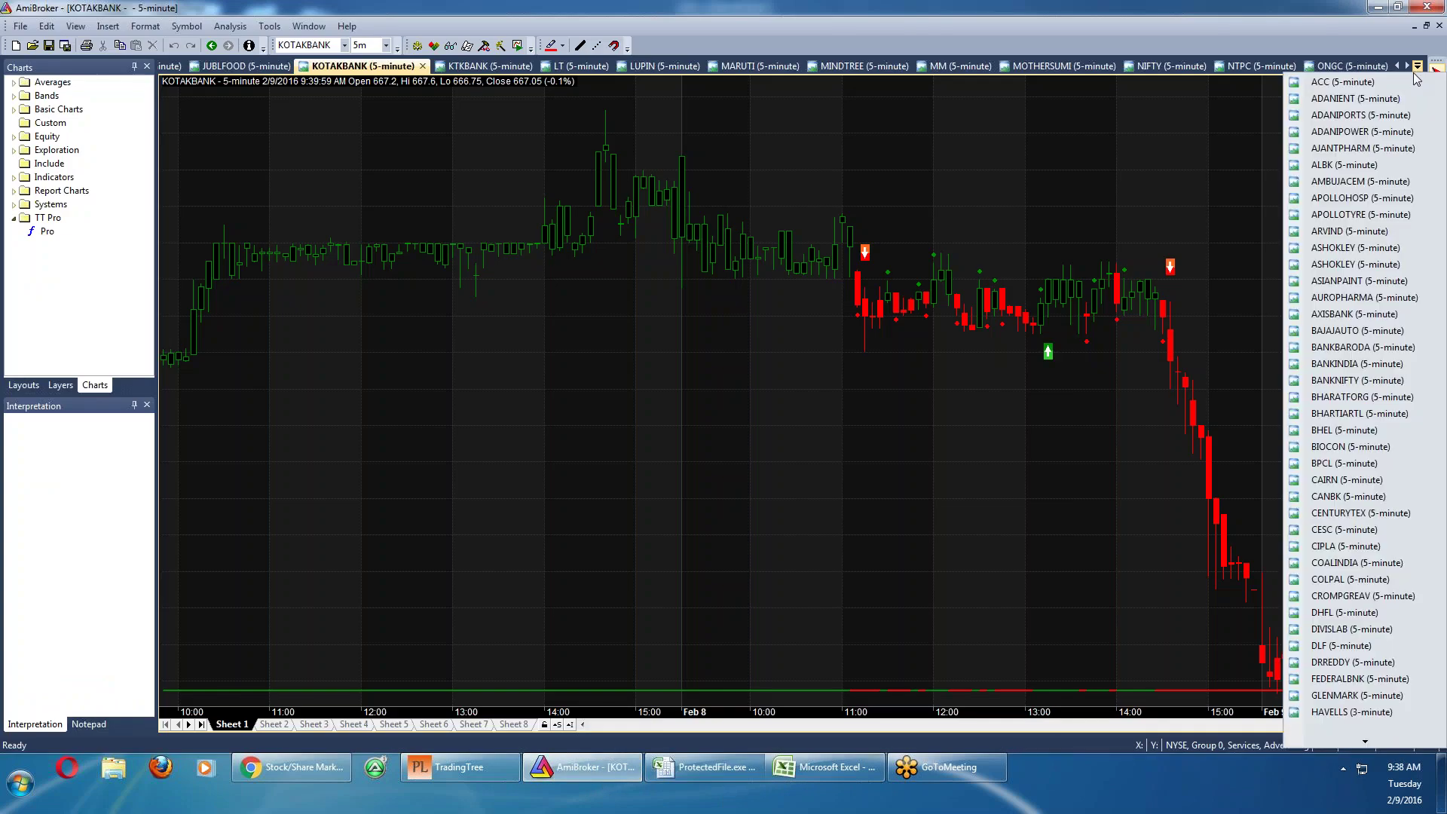
pyautogui.moveTo(1364, 742)
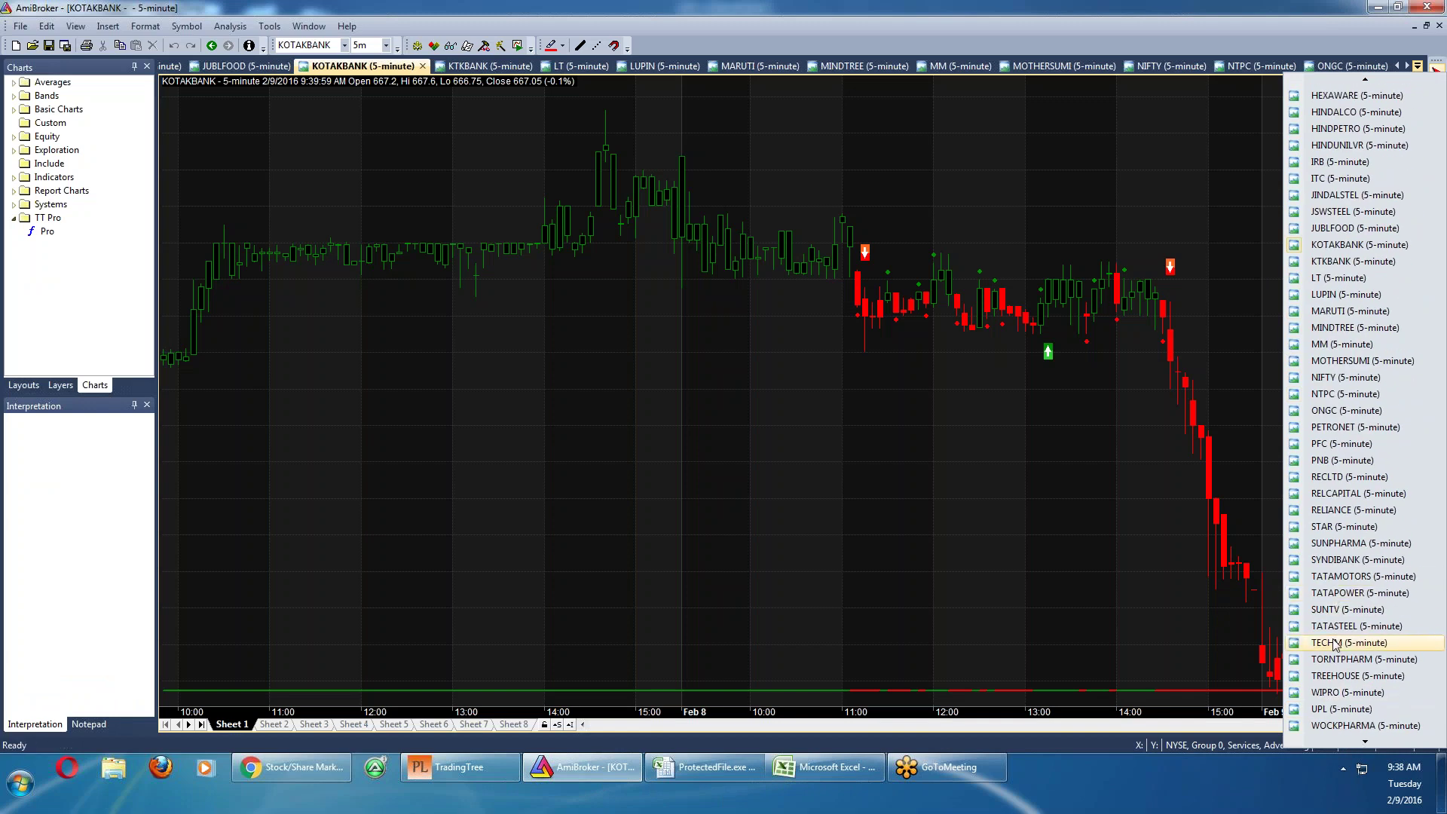
pyautogui.click(1334, 643)
pyautogui.click(1140, 522)
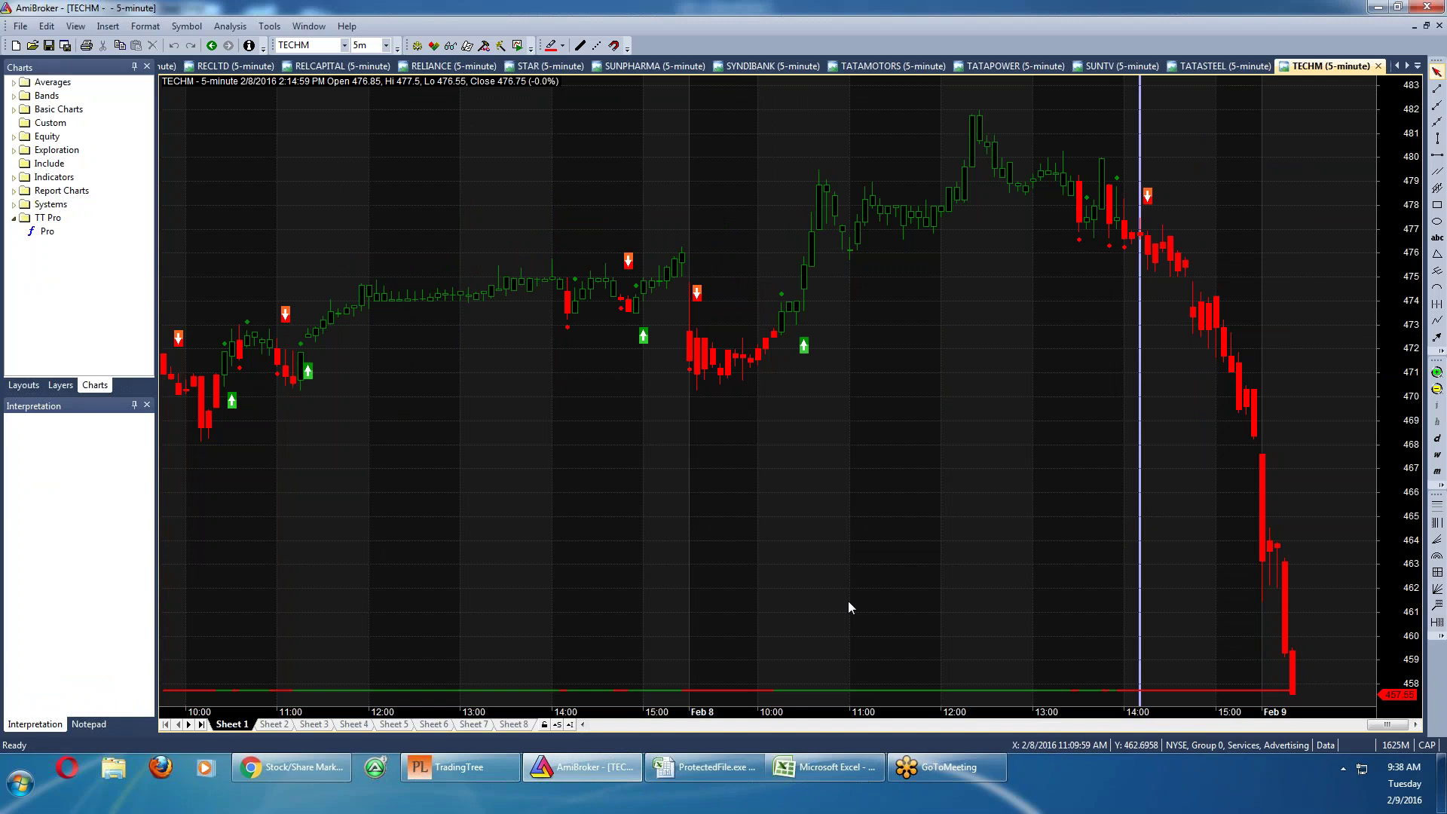
# Switch to the Excel watch list and examine the PNB sell entry and the AUROPHARMA buy and sell entry levels
pyautogui.click(735, 769)
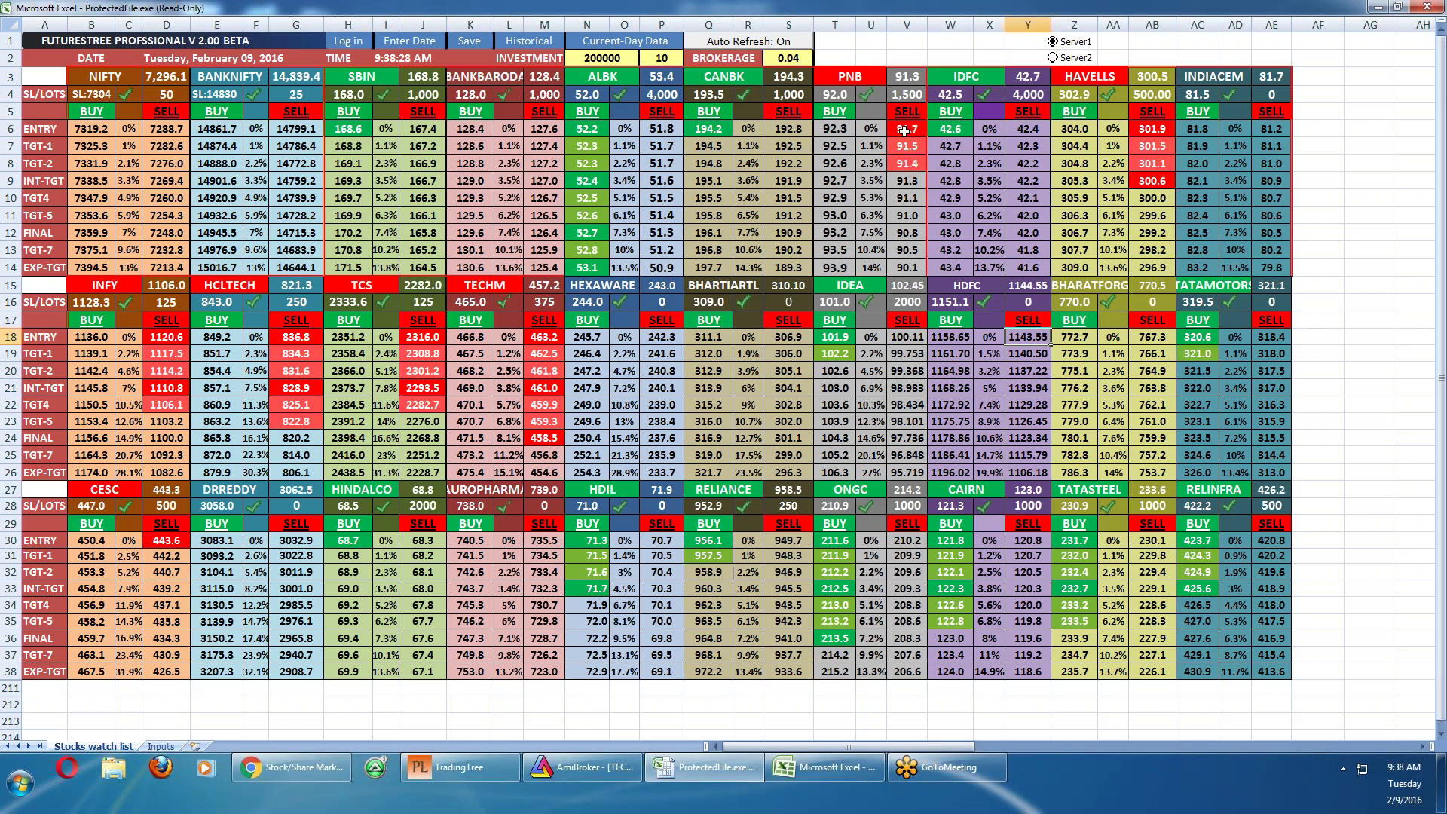
pyautogui.click(914, 129)
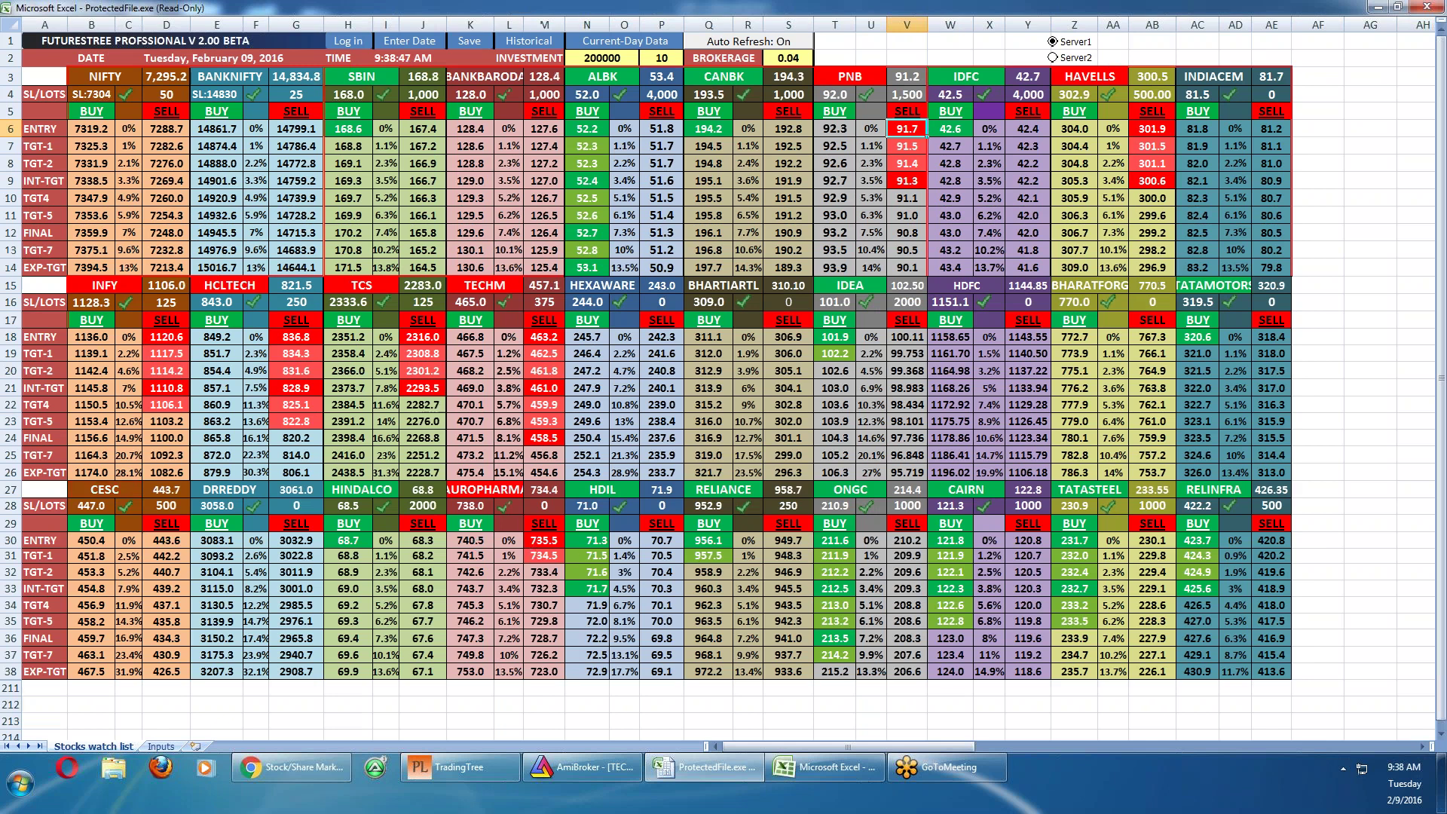
pyautogui.click(471, 541)
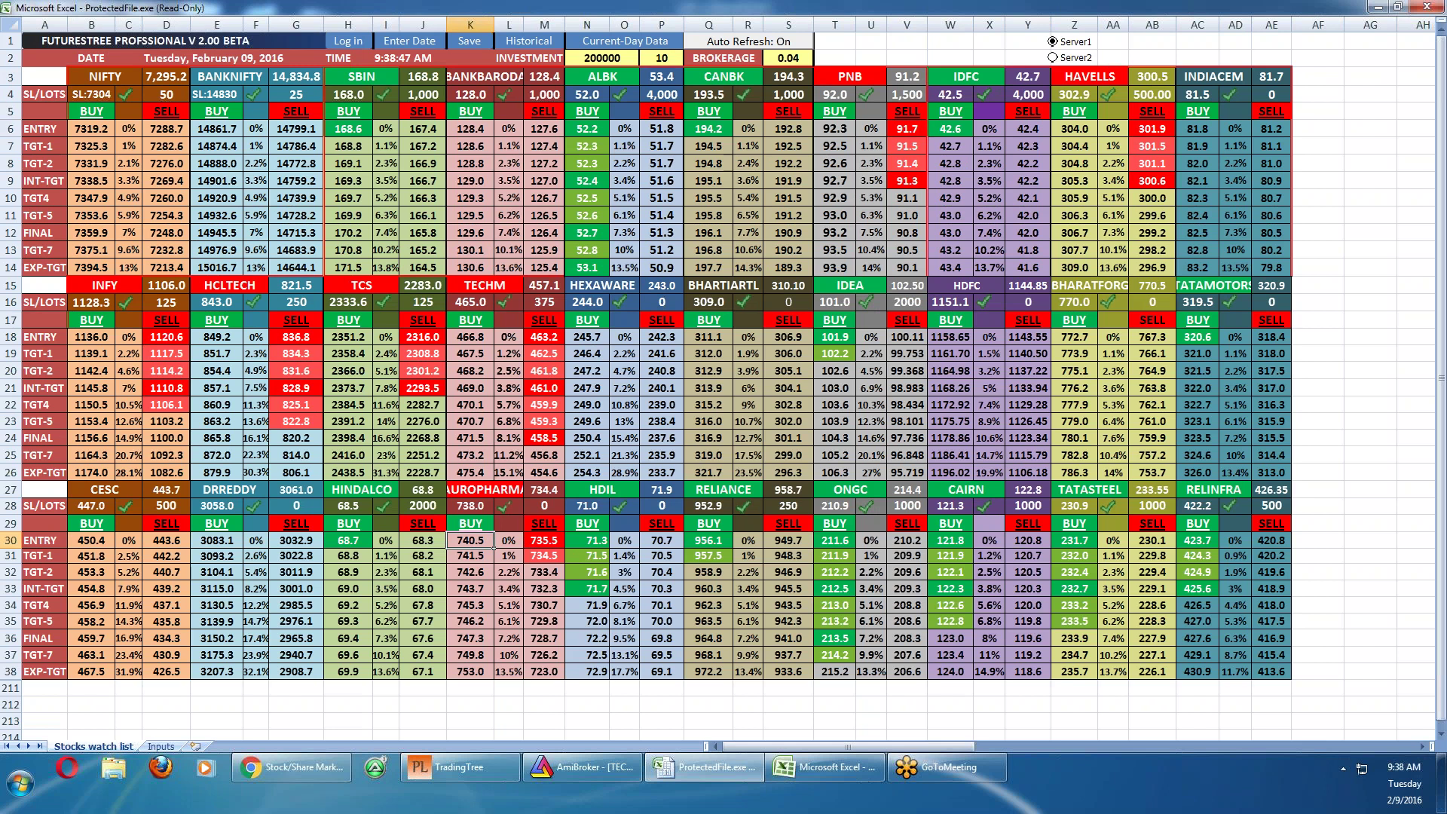
pyautogui.click(543, 545)
# Switch to AmiBroker and view the AUROPHARMA 5-minute chart
pyautogui.moveTo(569, 770)
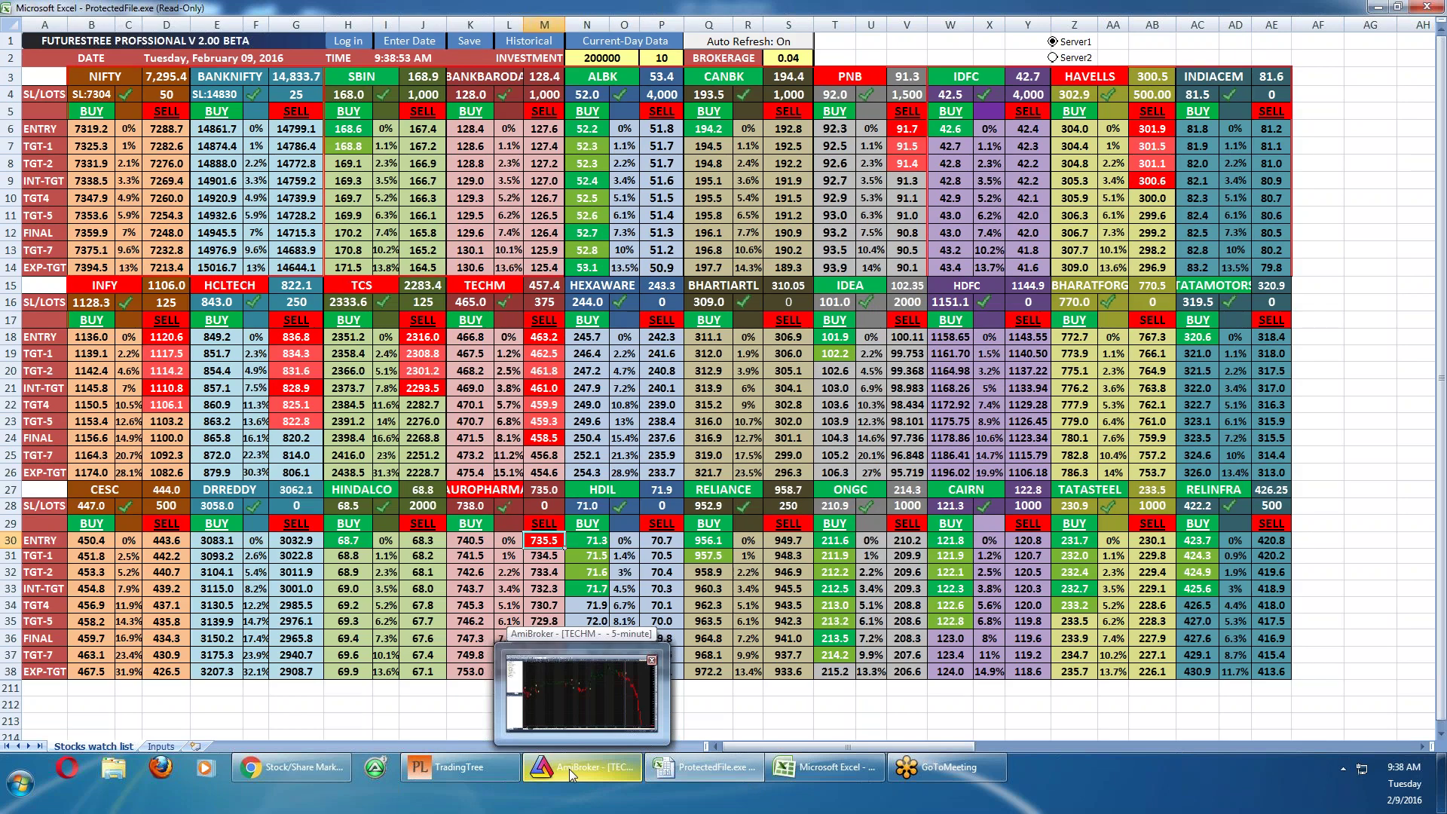
pyautogui.click(568, 769)
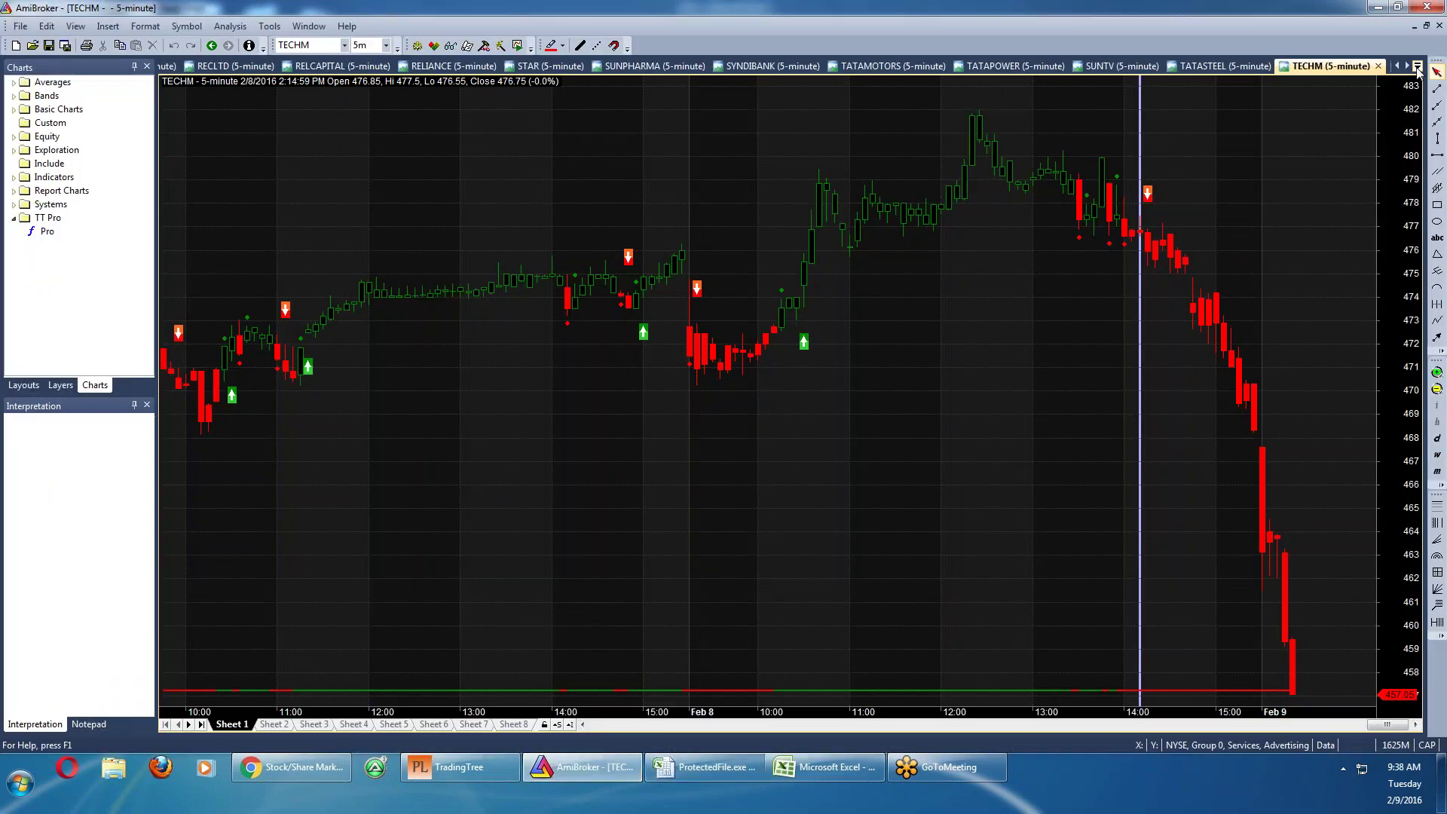
pyautogui.click(1417, 67)
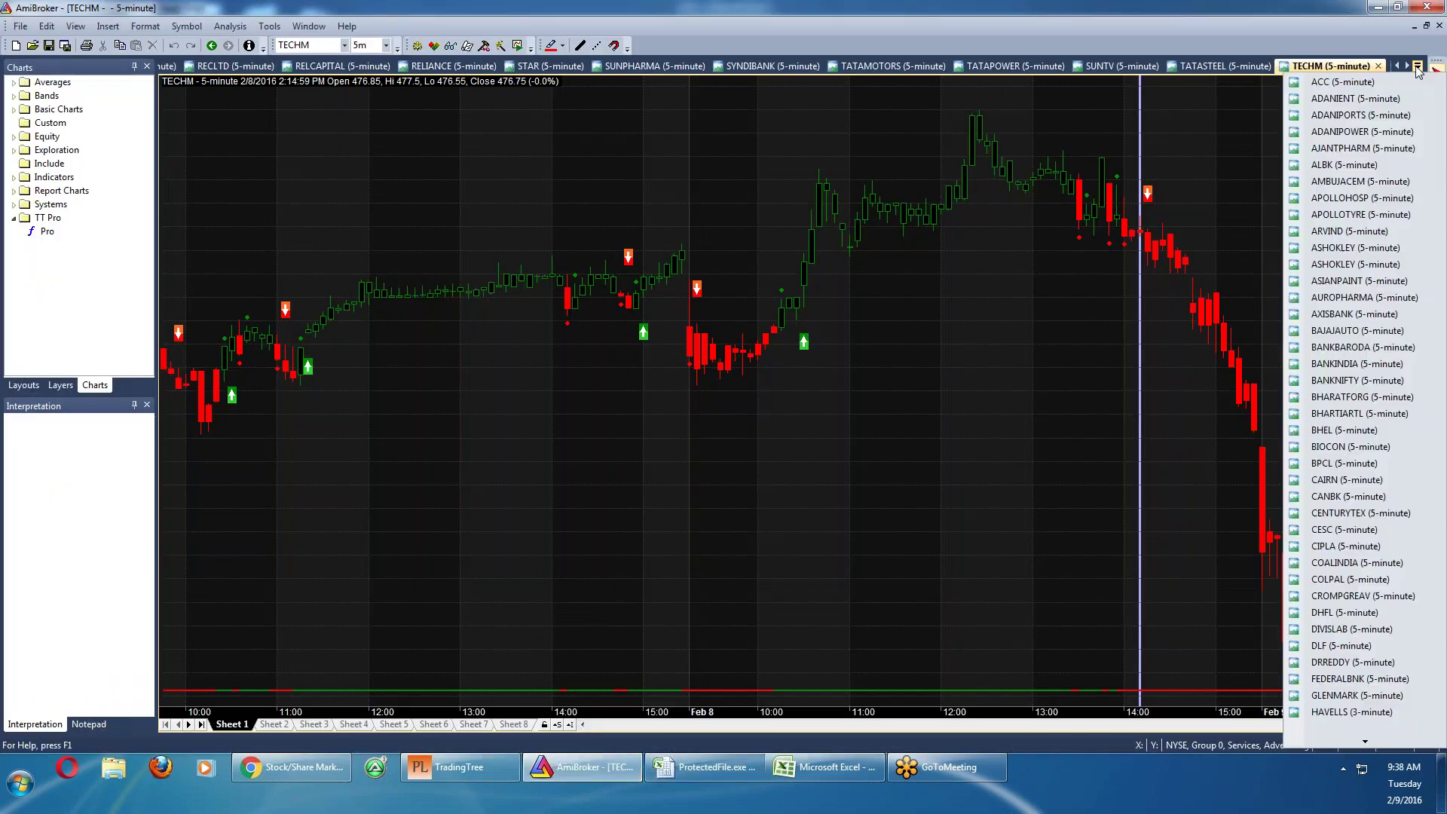
pyautogui.click(1360, 295)
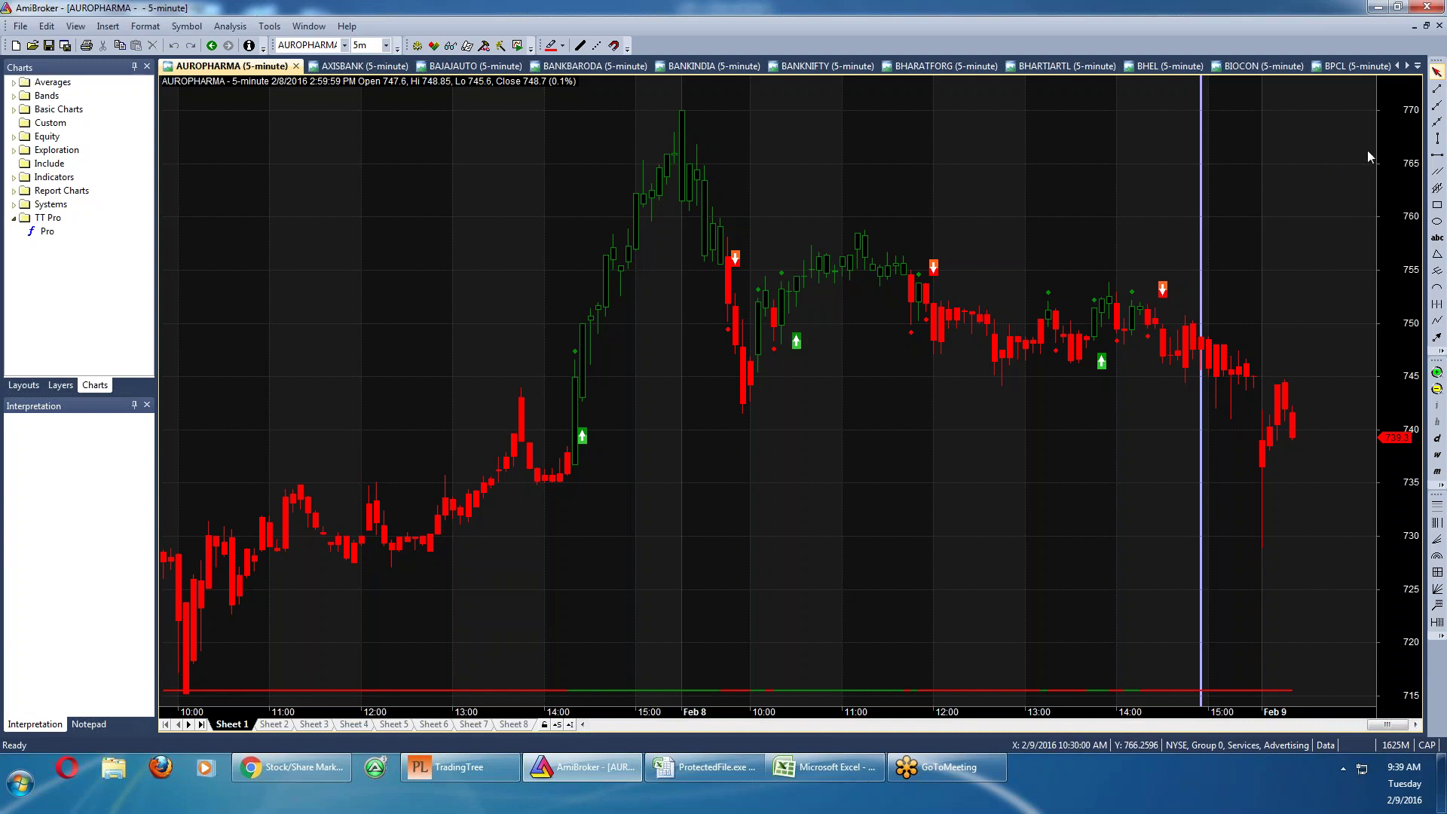
# Return to the Excel watch list and examine the DRREDDY levels and the HEXAWARE sell entry
pyautogui.click(1378, 7)
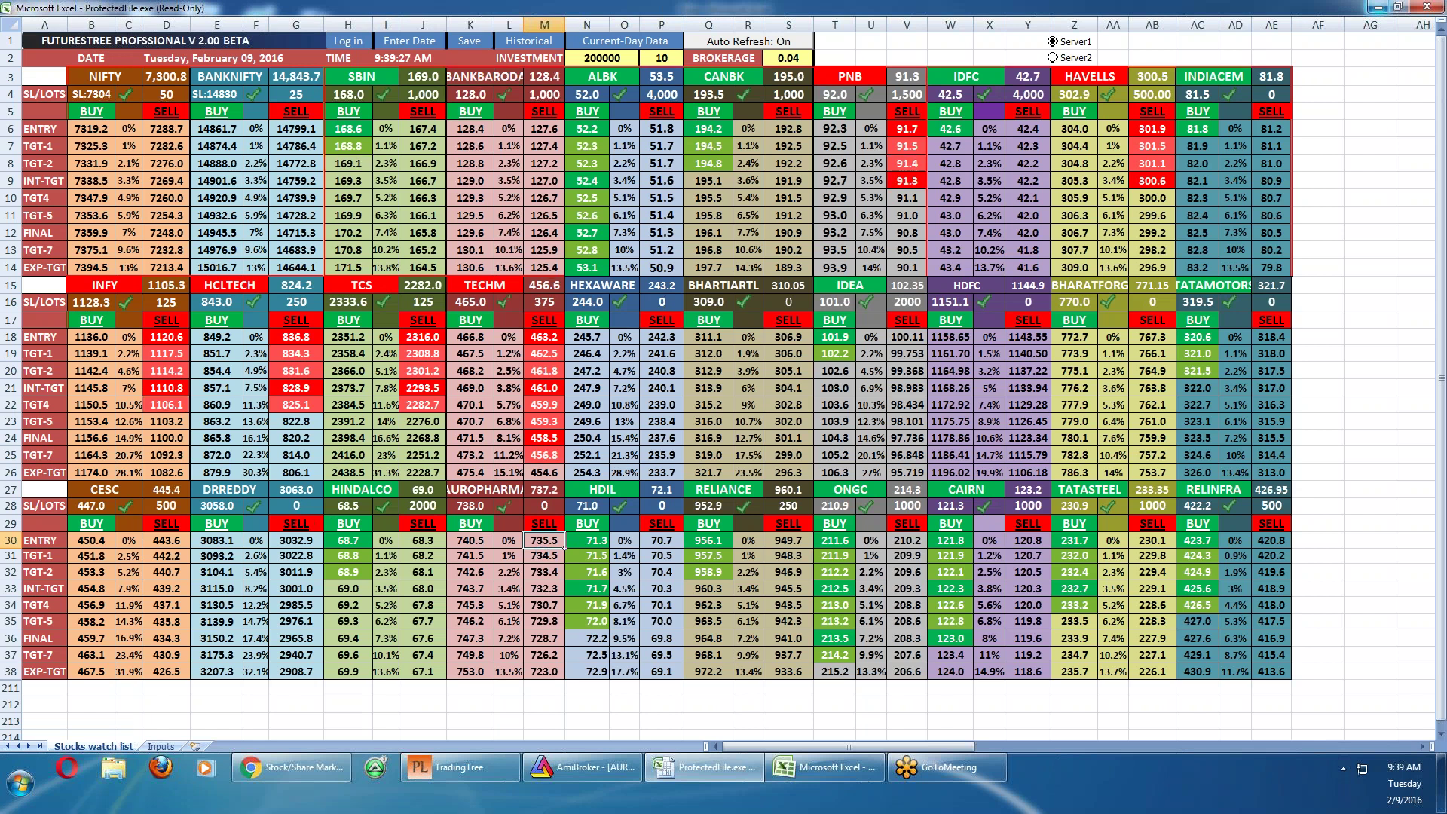
pyautogui.click(289, 491)
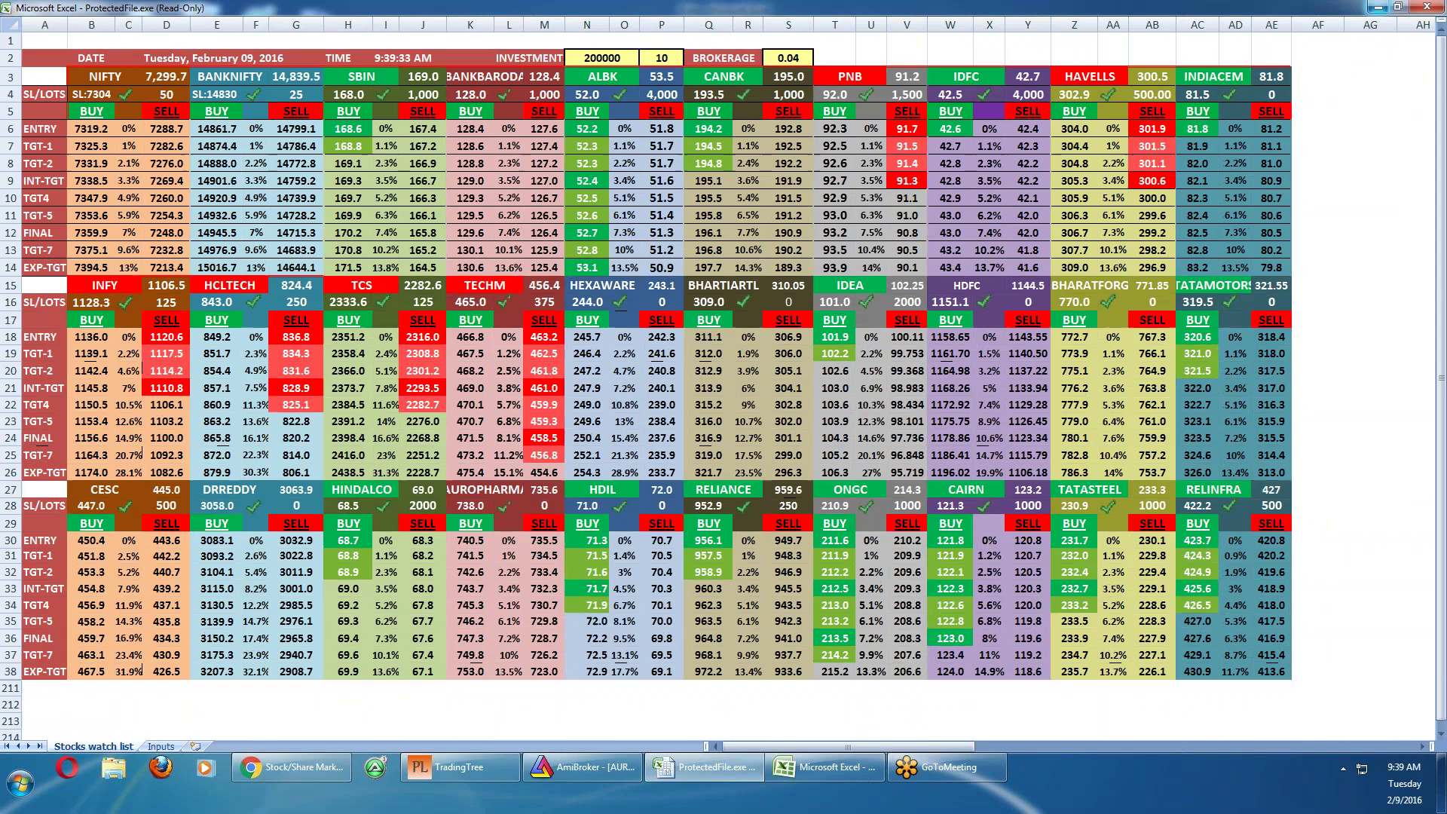
pyautogui.click(221, 511)
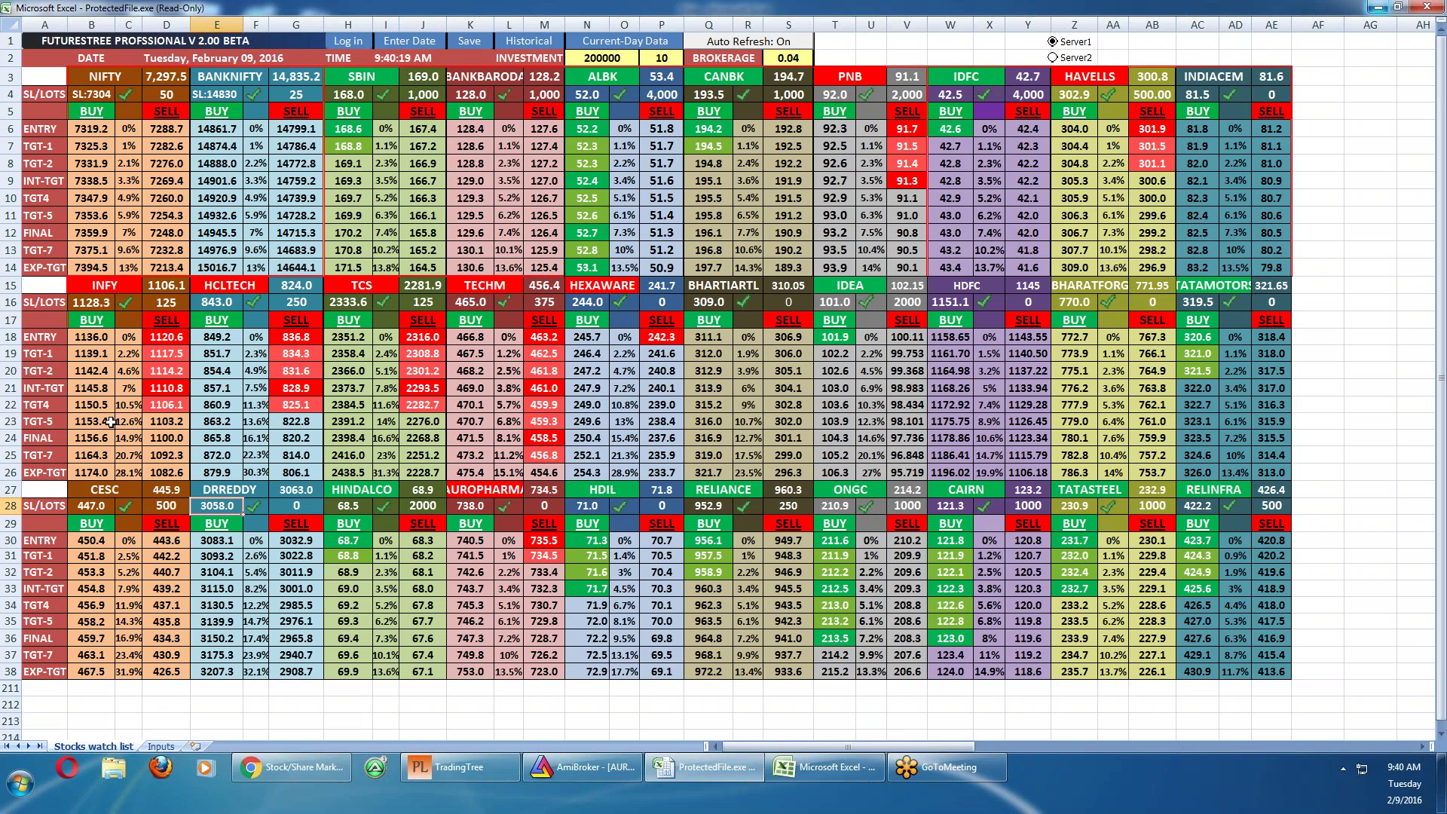
pyautogui.click(676, 336)
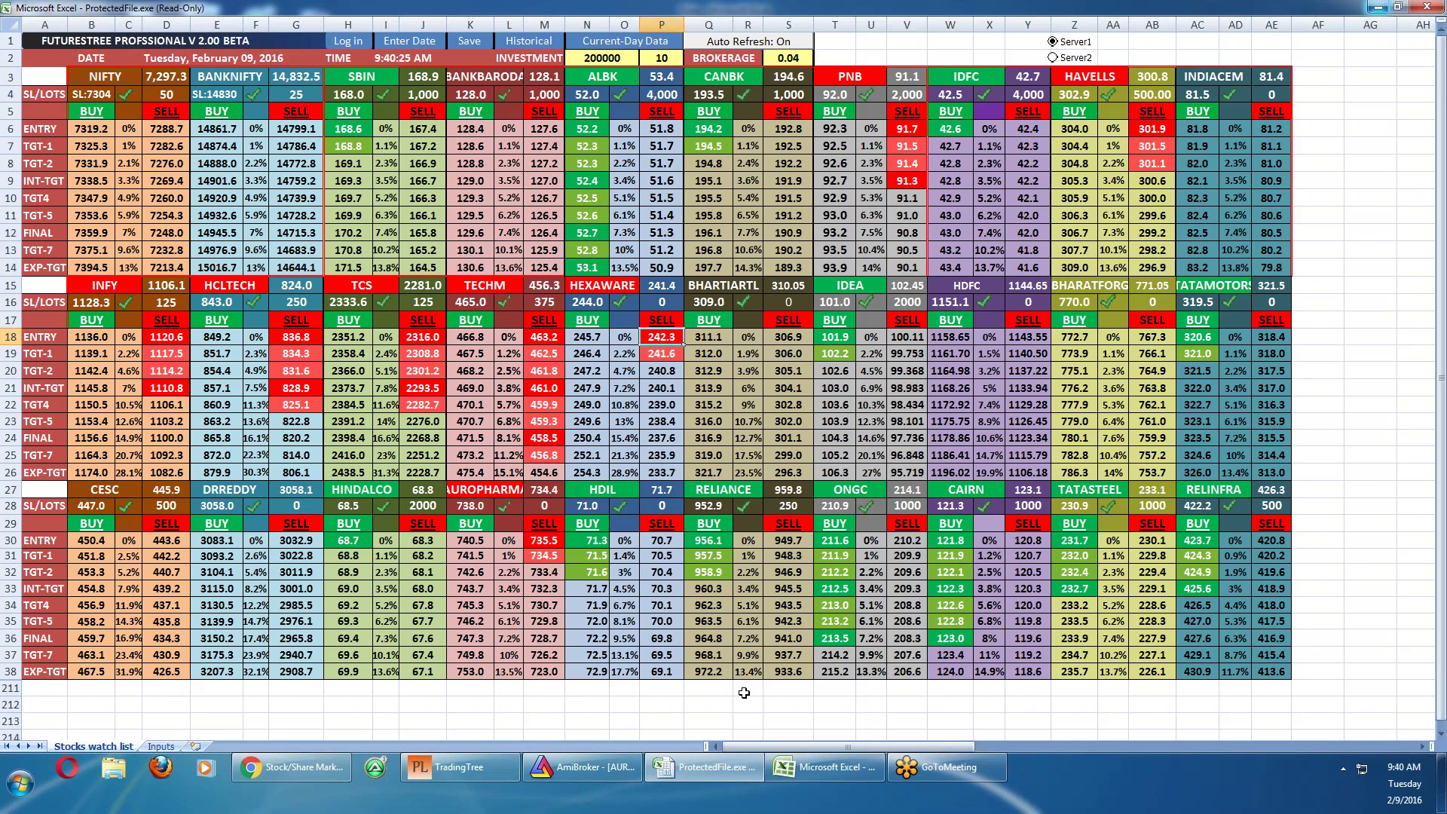
# Switch to AmiBroker and view the HEXAWARE 5-minute chart
pyautogui.click(553, 766)
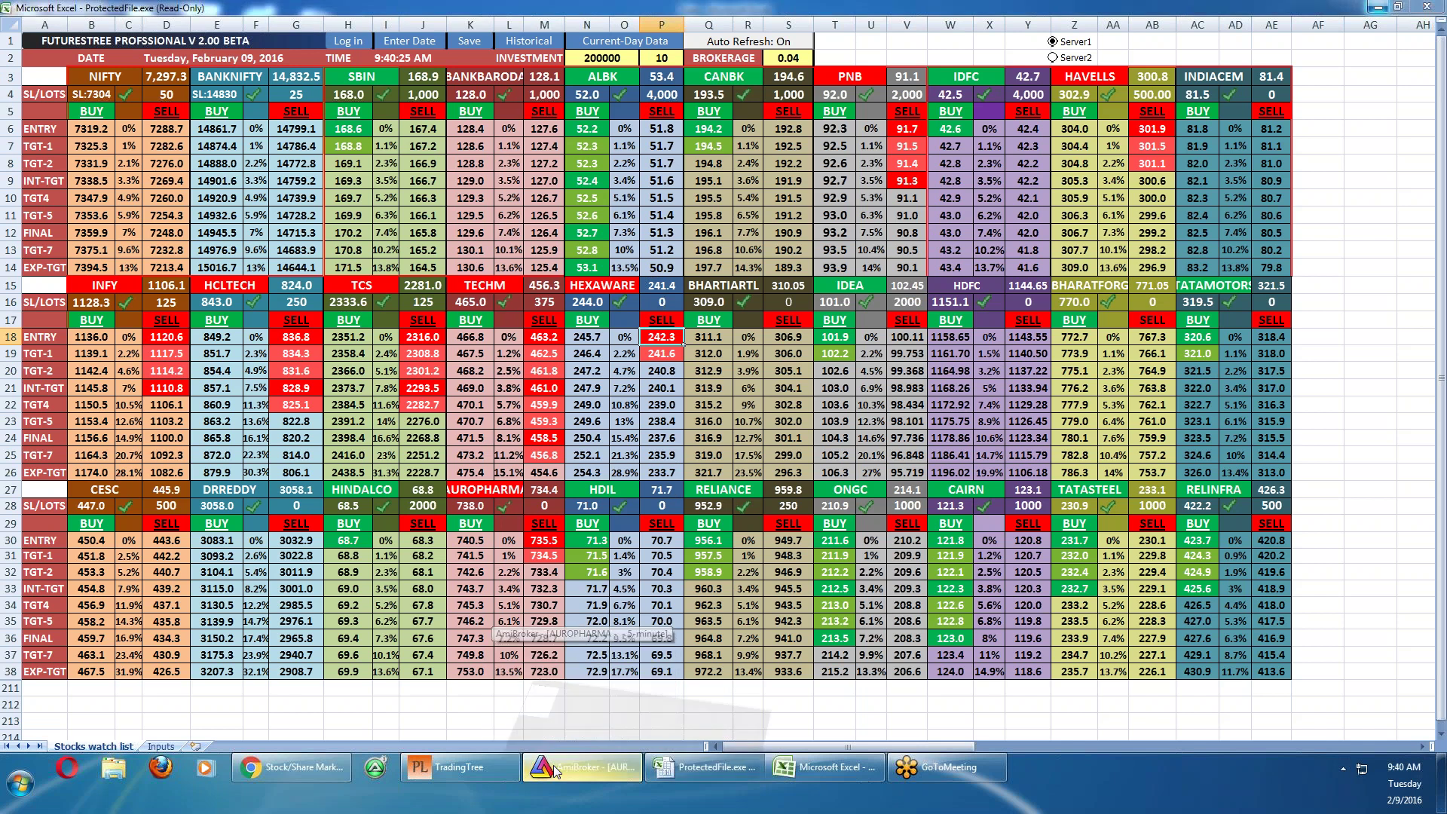
pyautogui.click(1418, 67)
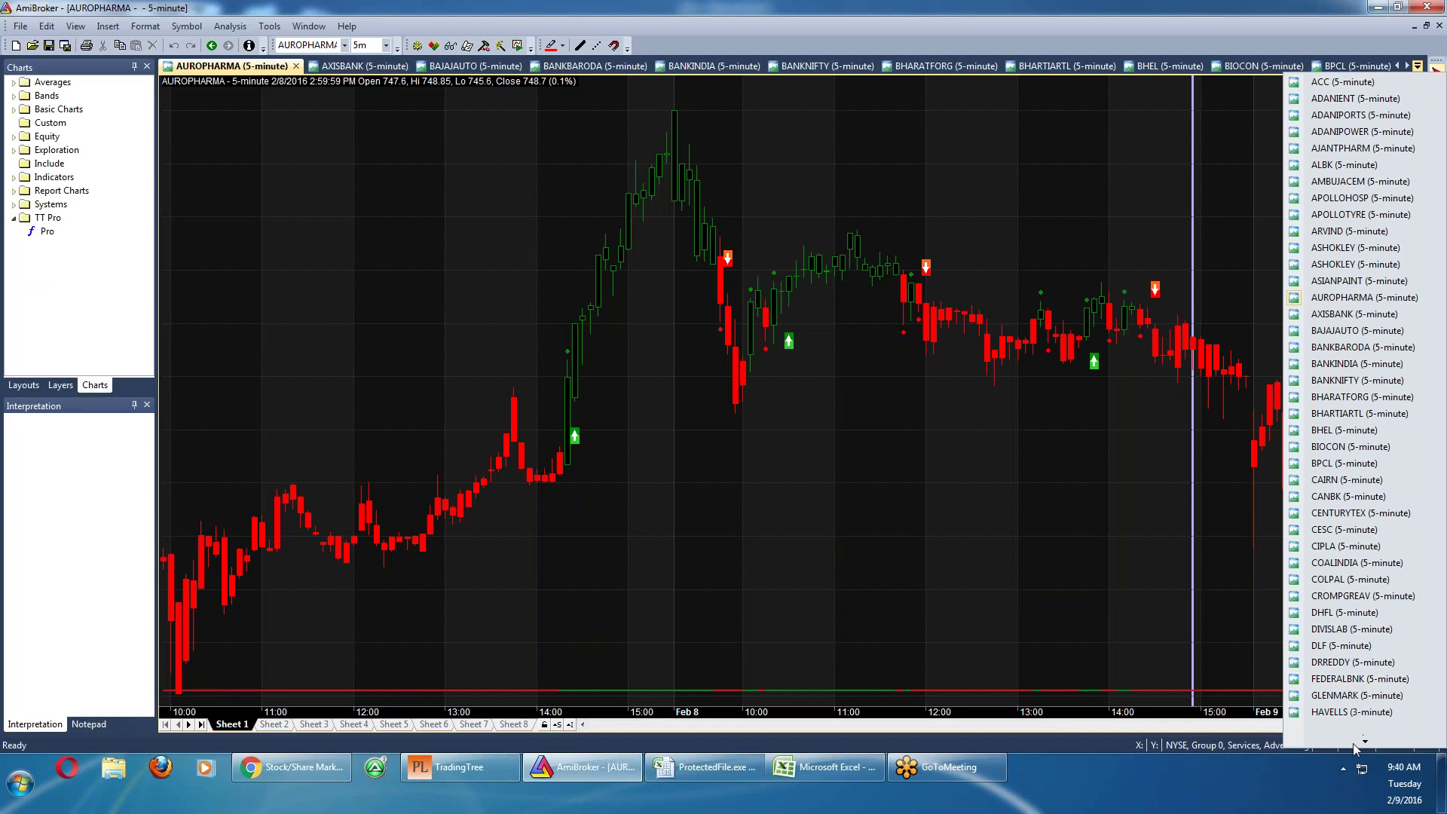
pyautogui.moveTo(1361, 743)
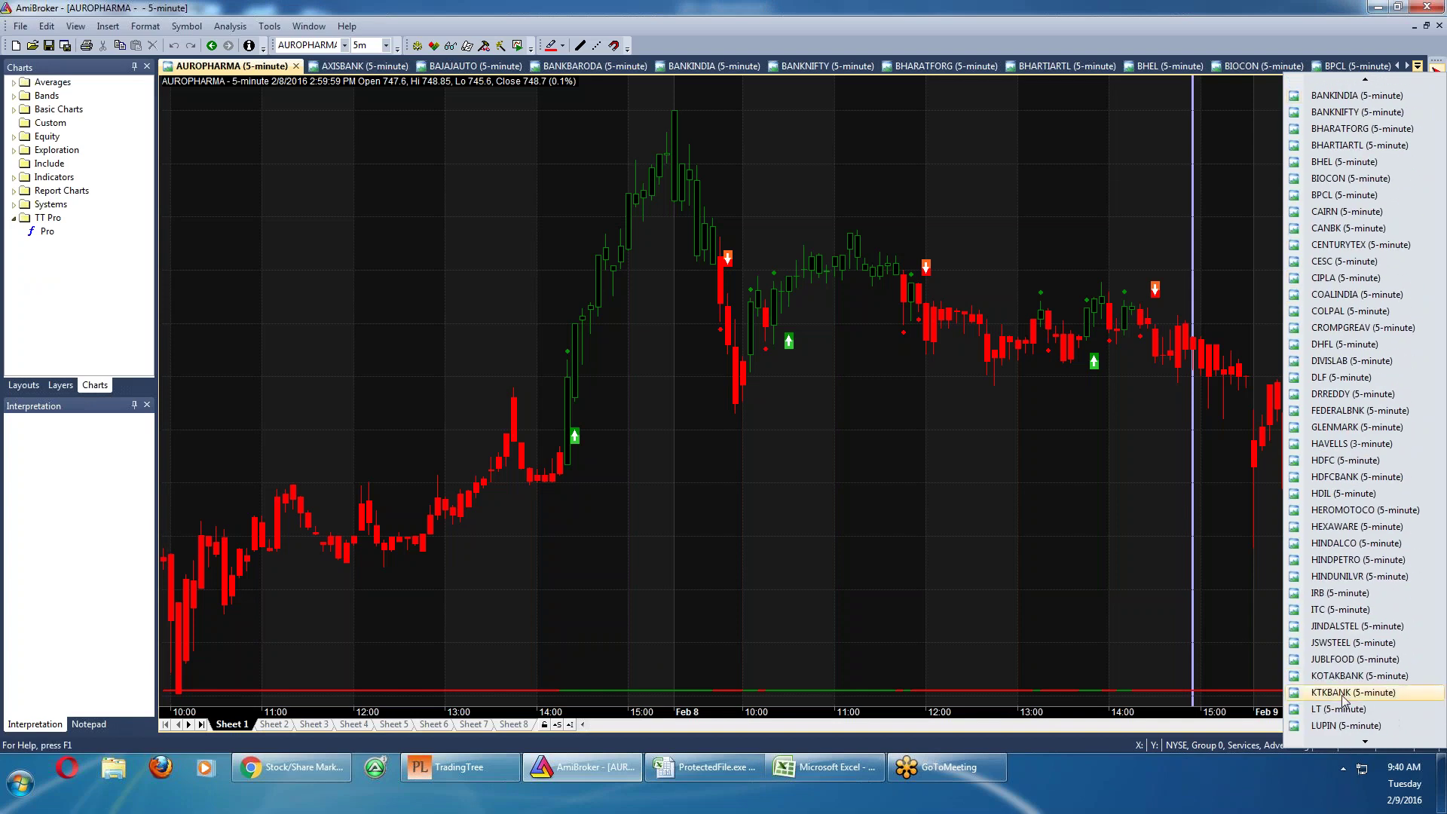
pyautogui.press('Escape')
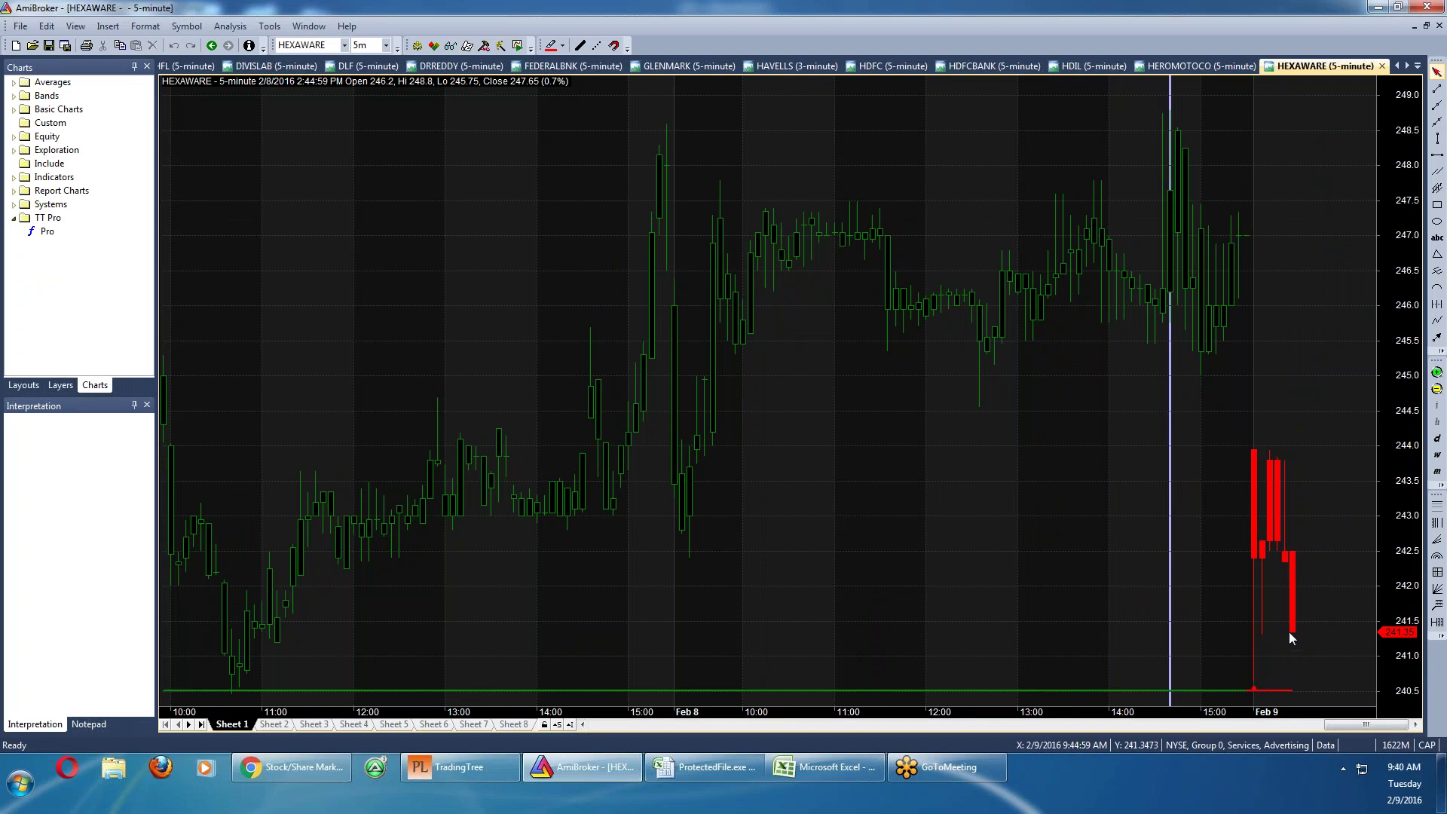
# Check the AUROPHARMA levels in the Excel watch list and reopen its 5-minute chart in AmiBroker
pyautogui.click(717, 771)
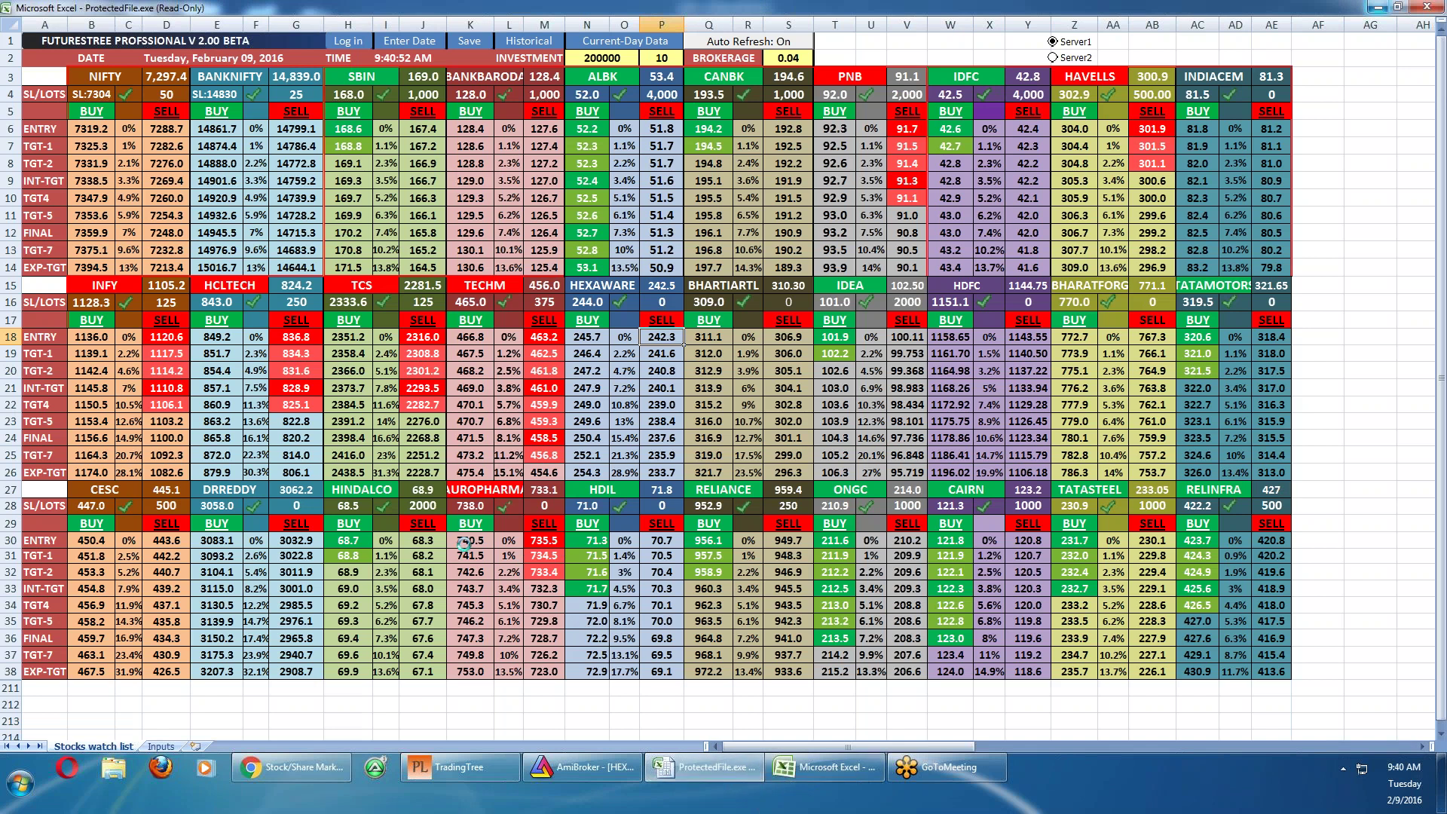
pyautogui.click(471, 671)
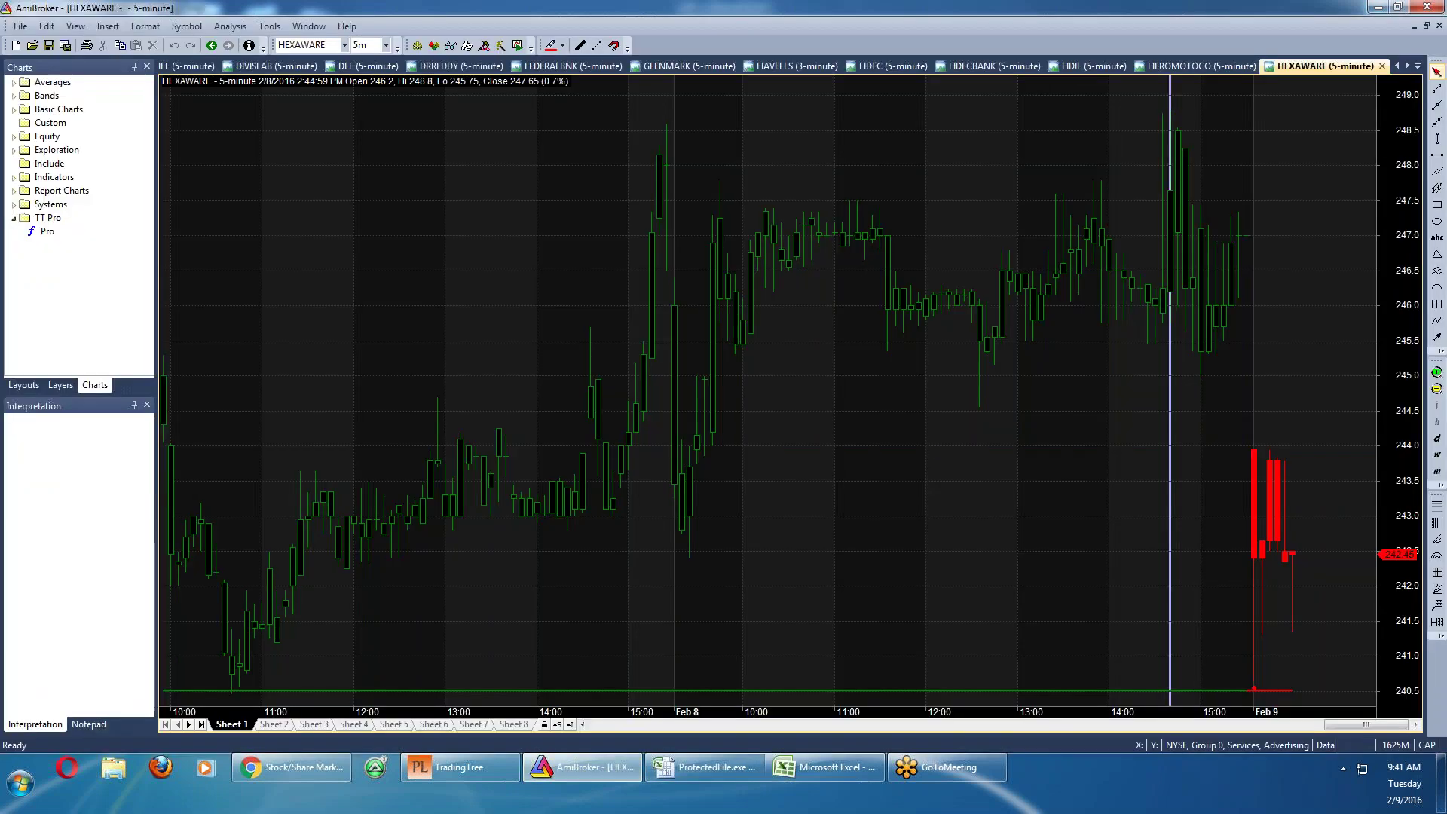
pyautogui.click(1418, 66)
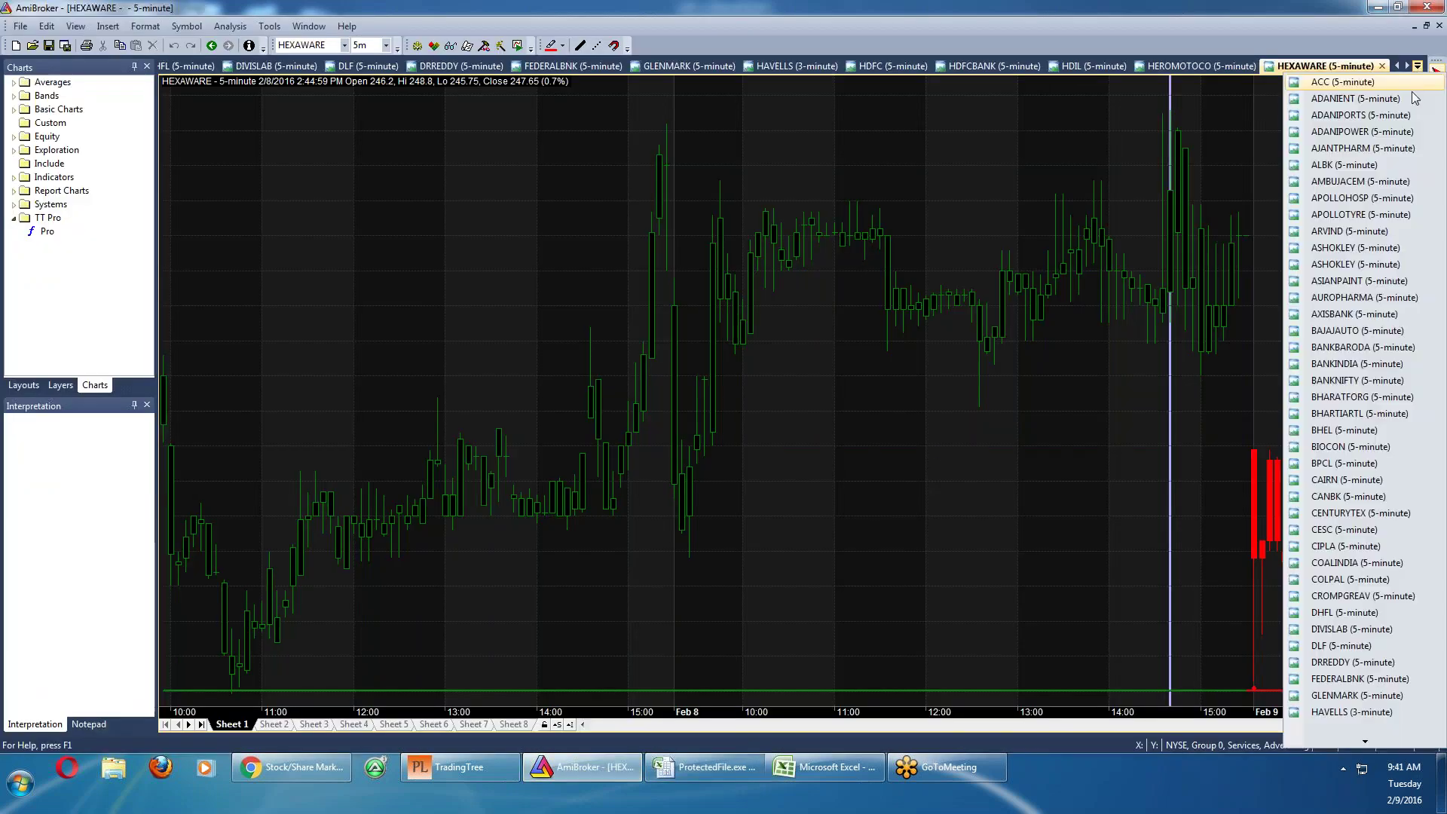
pyautogui.click(1357, 297)
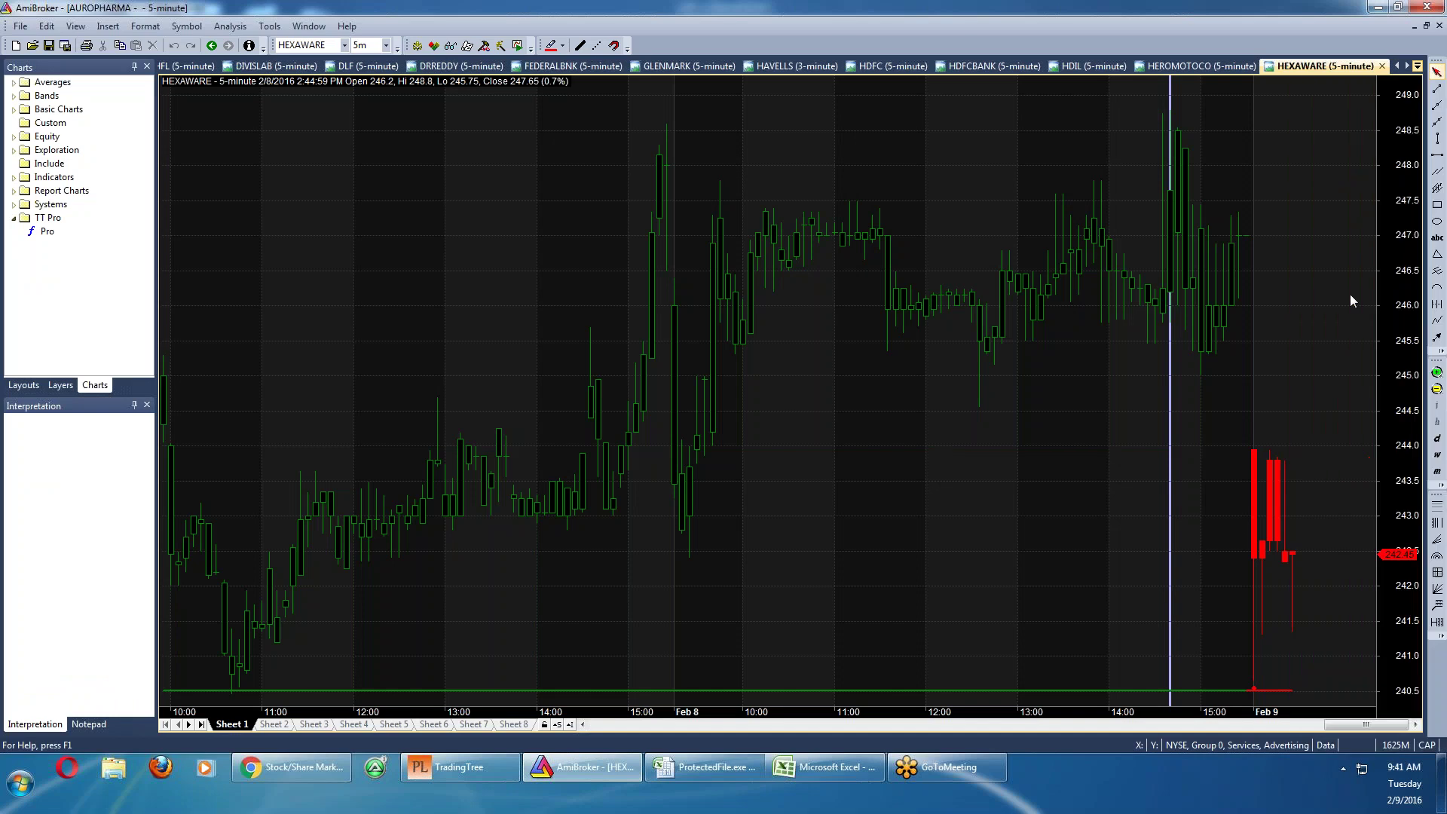
pyautogui.click(1305, 363)
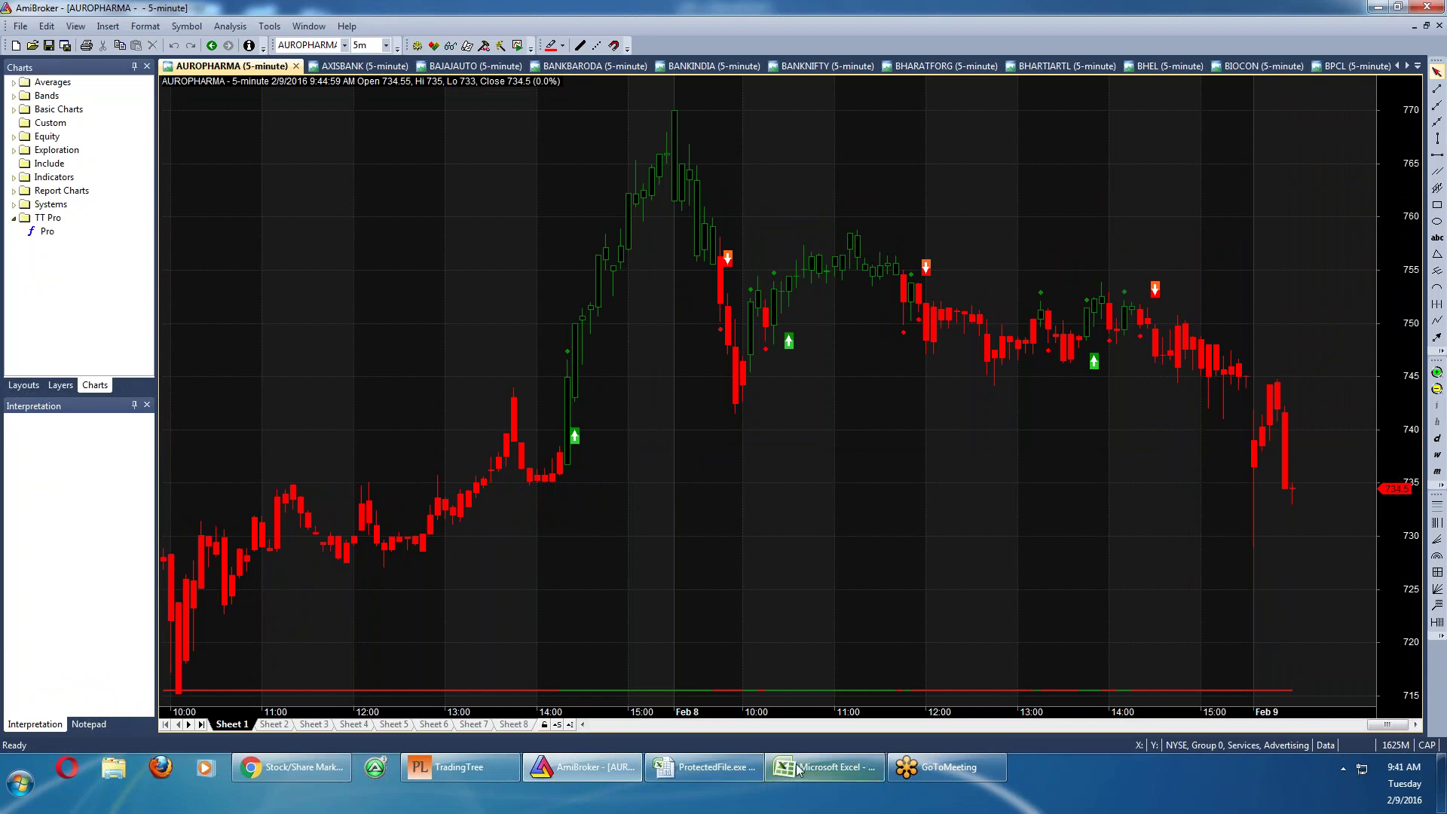
# Check the levels in the Excel watch list, then switch back to AmiBroker and view the ALBK 5-minute chart
pyautogui.click(725, 767)
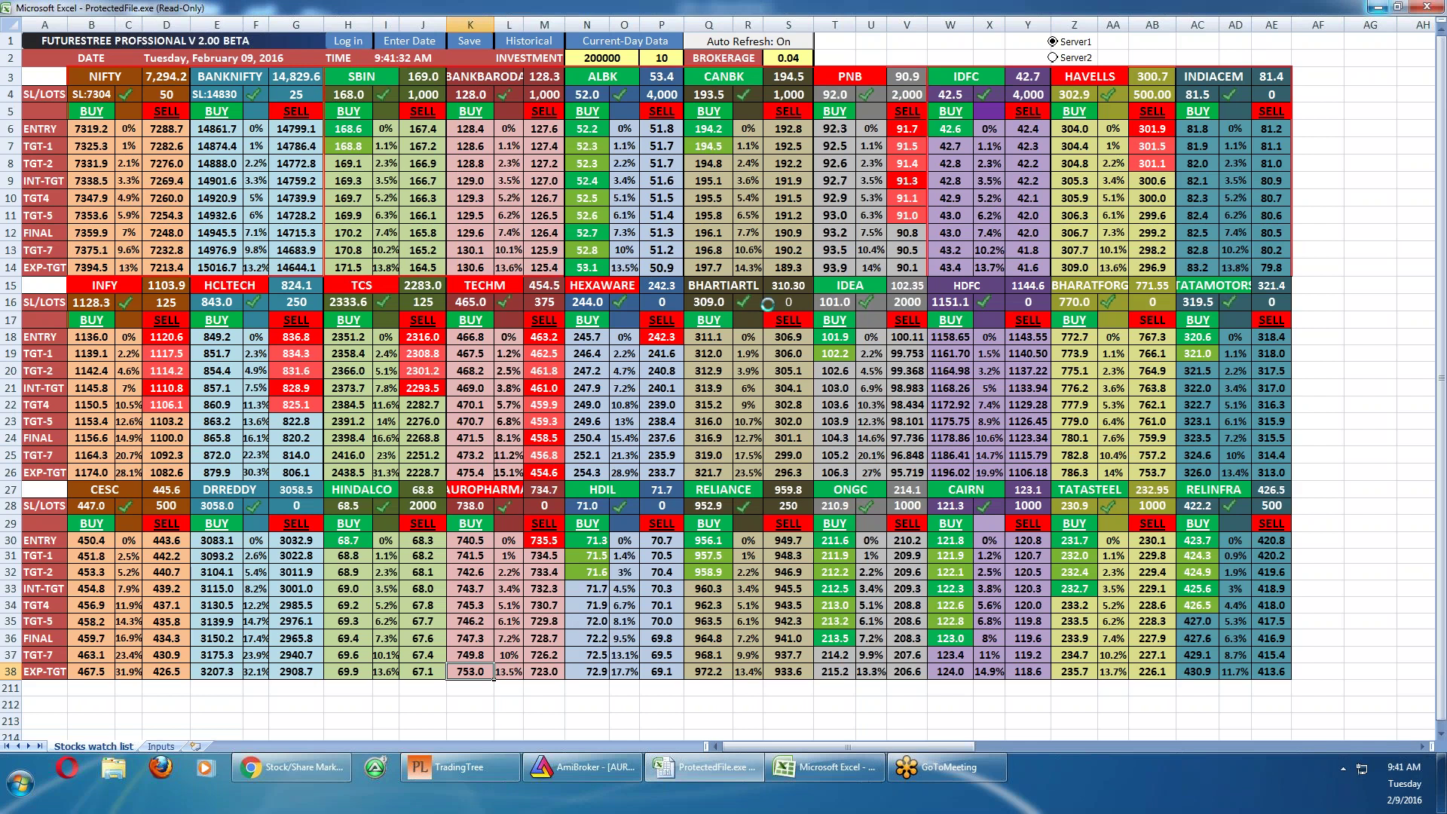
pyautogui.click(577, 769)
pyautogui.click(1418, 66)
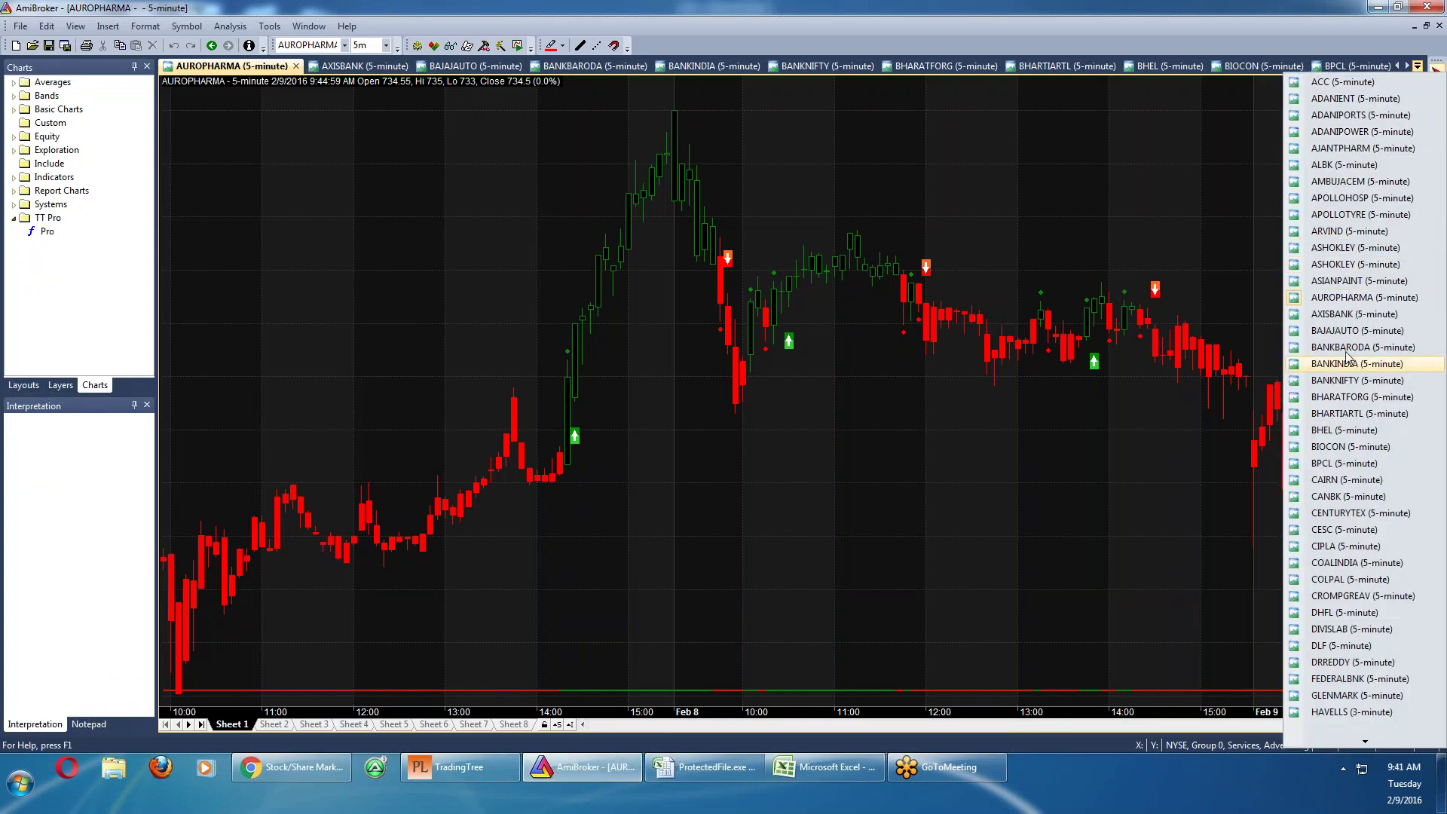
pyautogui.click(1344, 167)
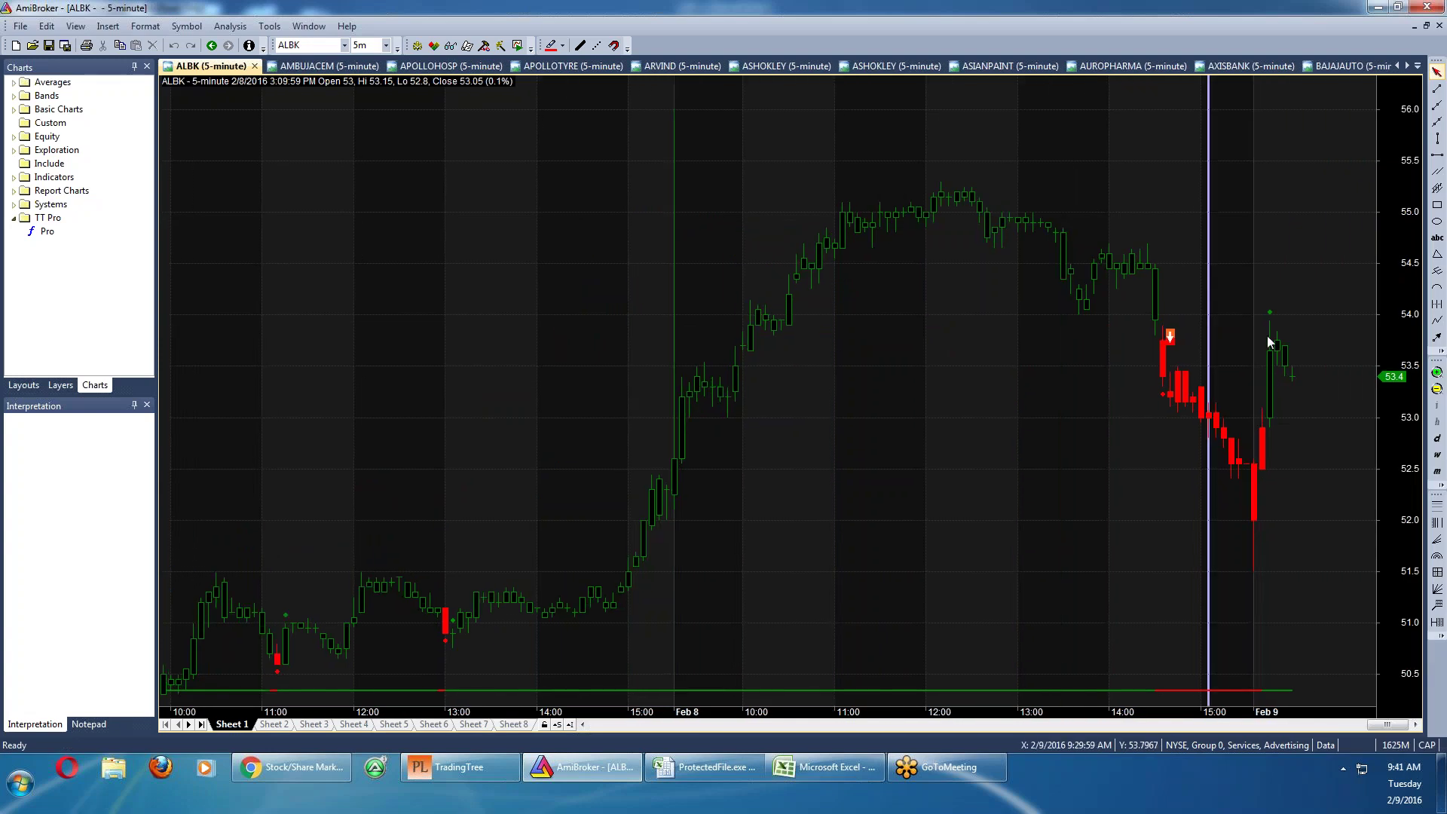
pyautogui.click(1269, 321)
pyautogui.click(1238, 303)
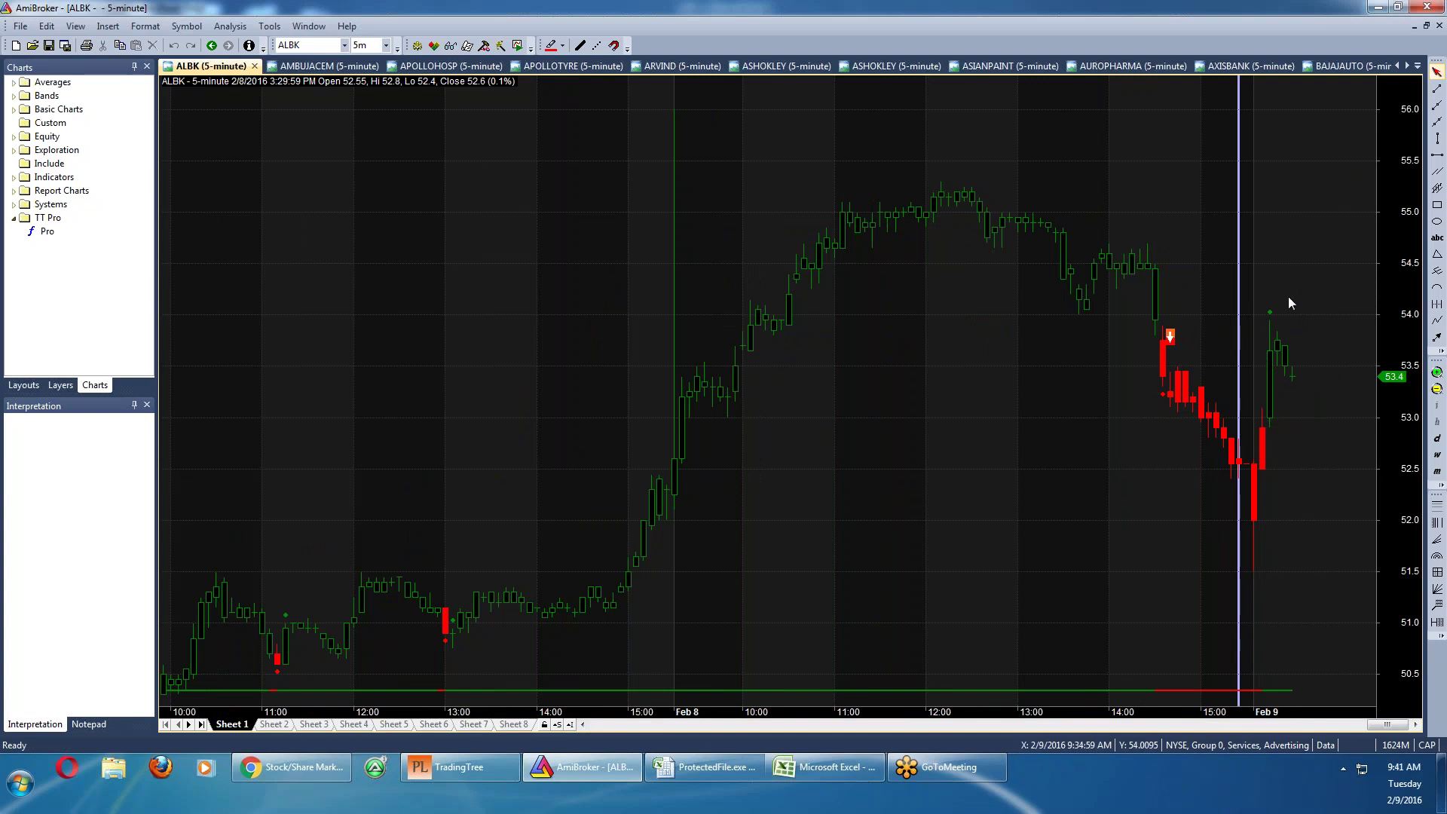
# Draw a horizontal line at about 53.97 along the Feb 9 high on the ALBK chart and inspect its value
pyautogui.click(1437, 154)
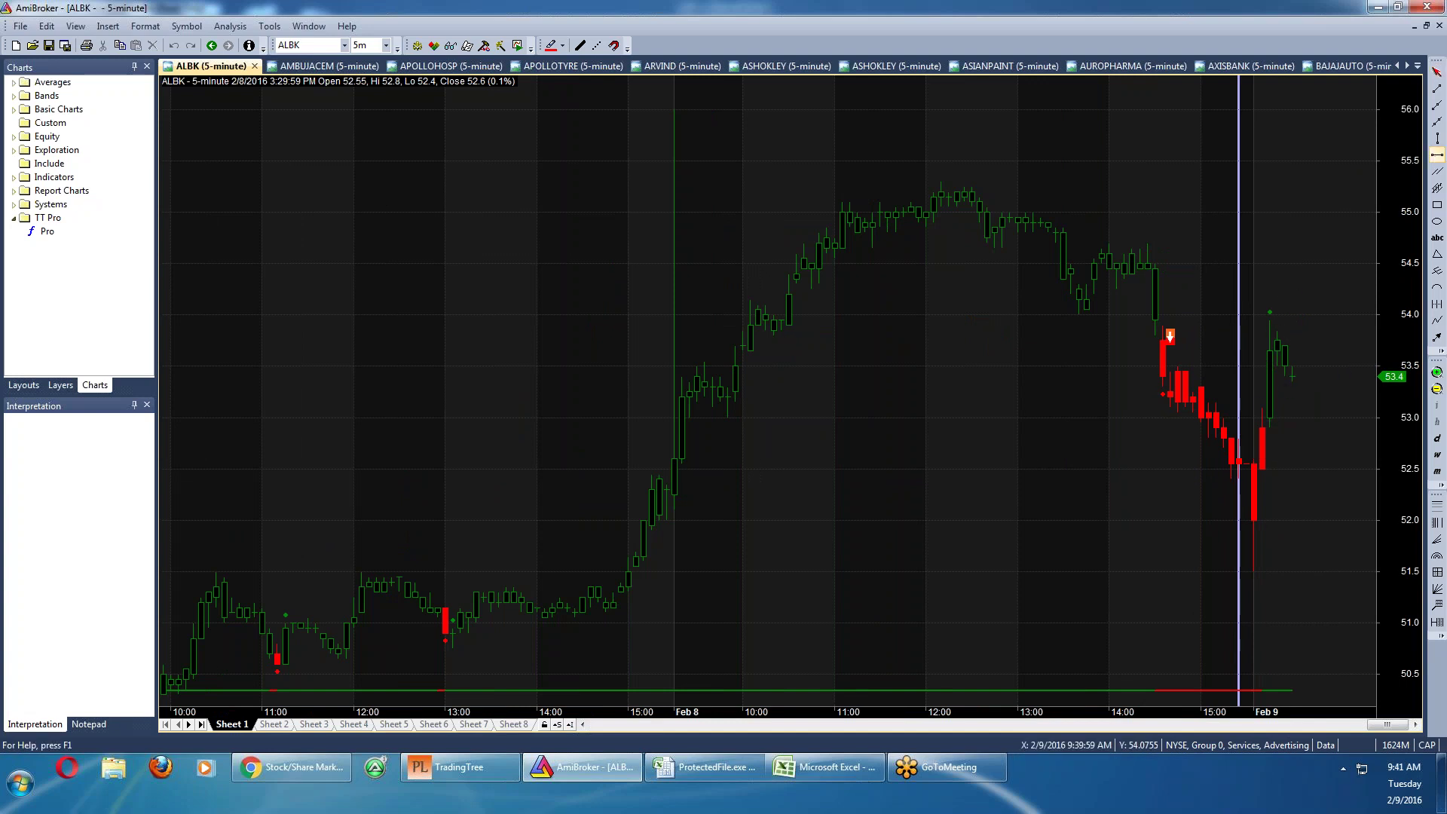
pyautogui.click(1271, 317)
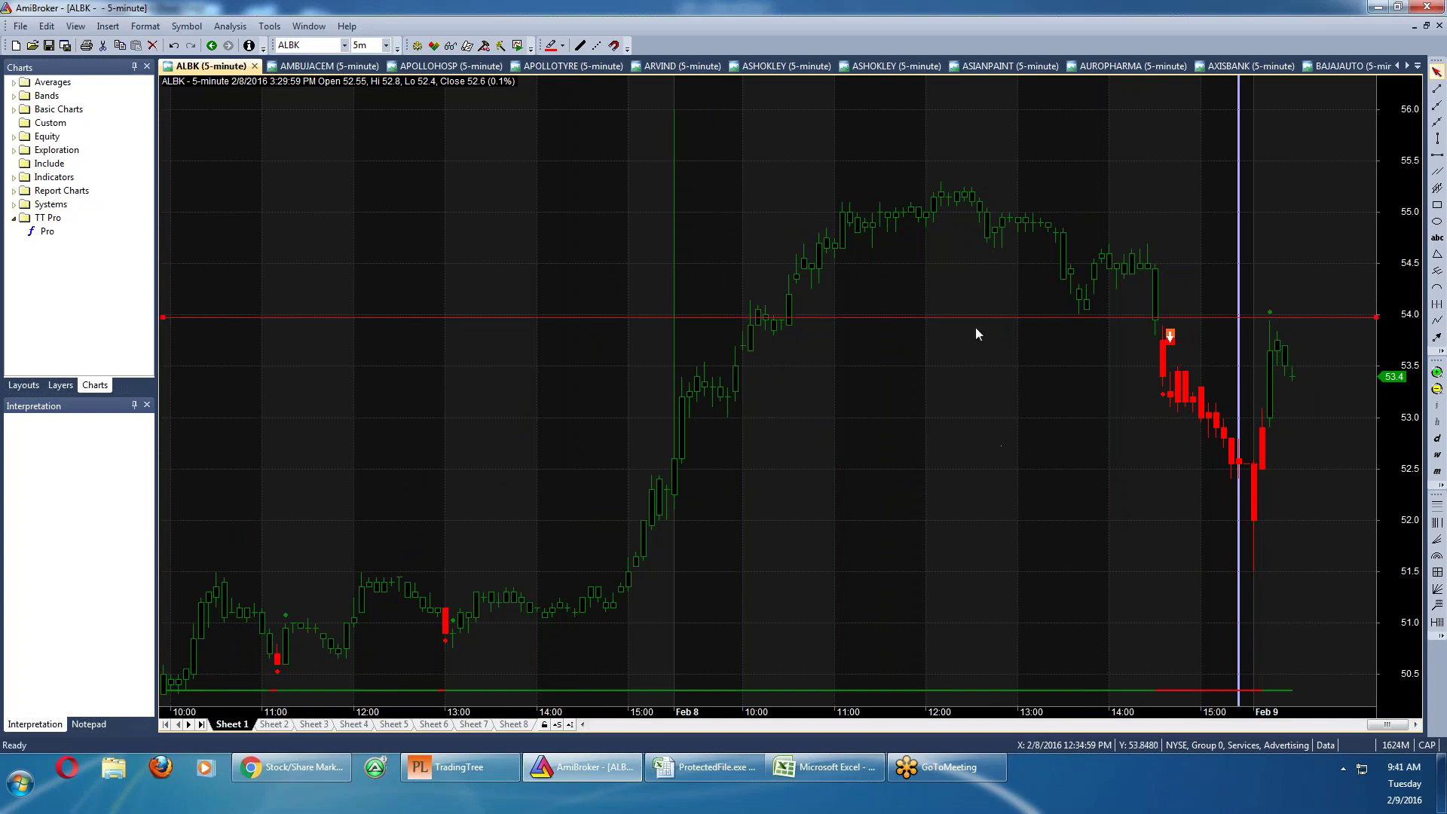
pyautogui.moveTo(972, 319)
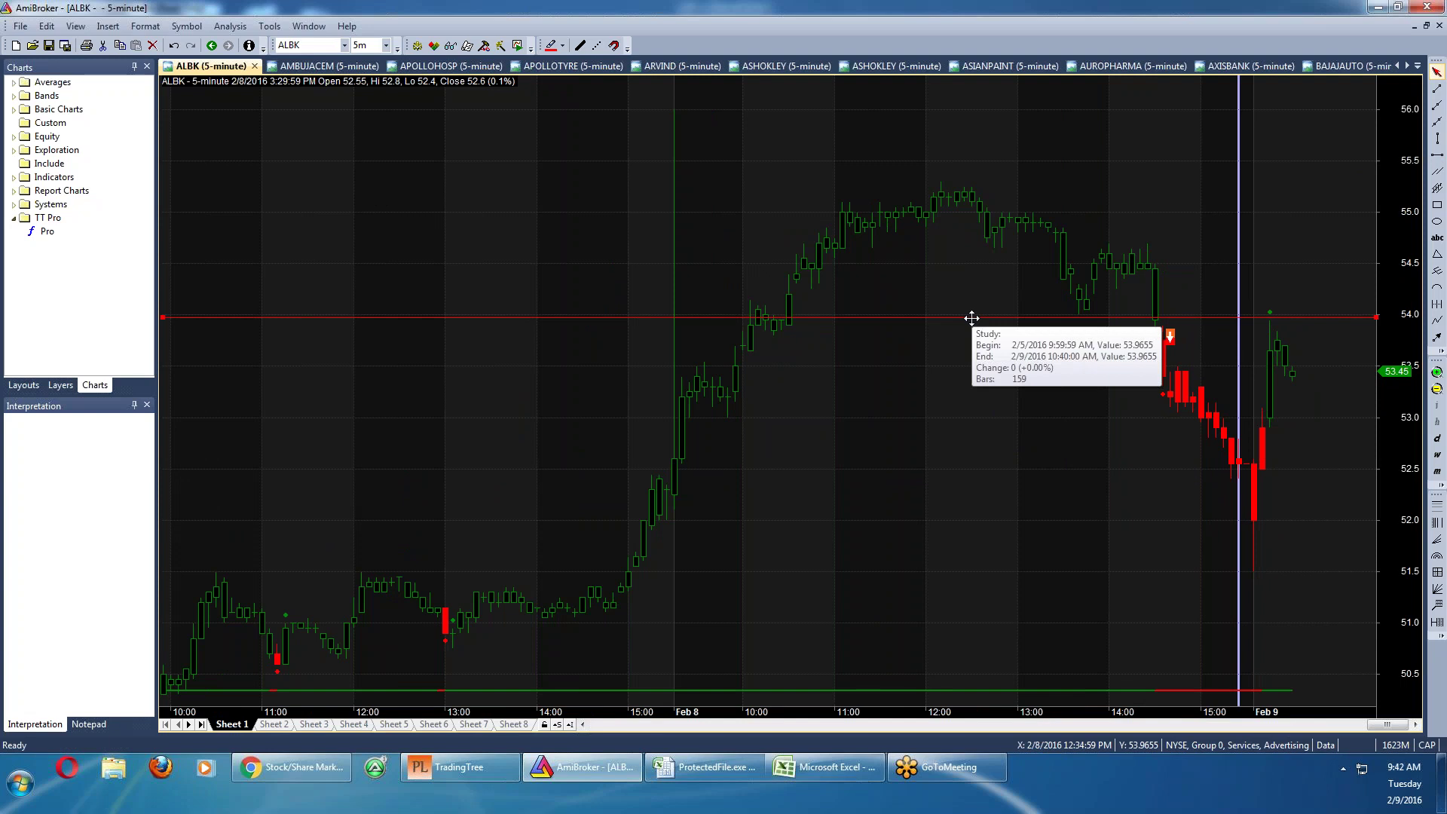
# Review the 5-minute charts of AUROPHARMA, ASIANPAINT, ASHOKLEY and ARVIND
pyautogui.click(1126, 67)
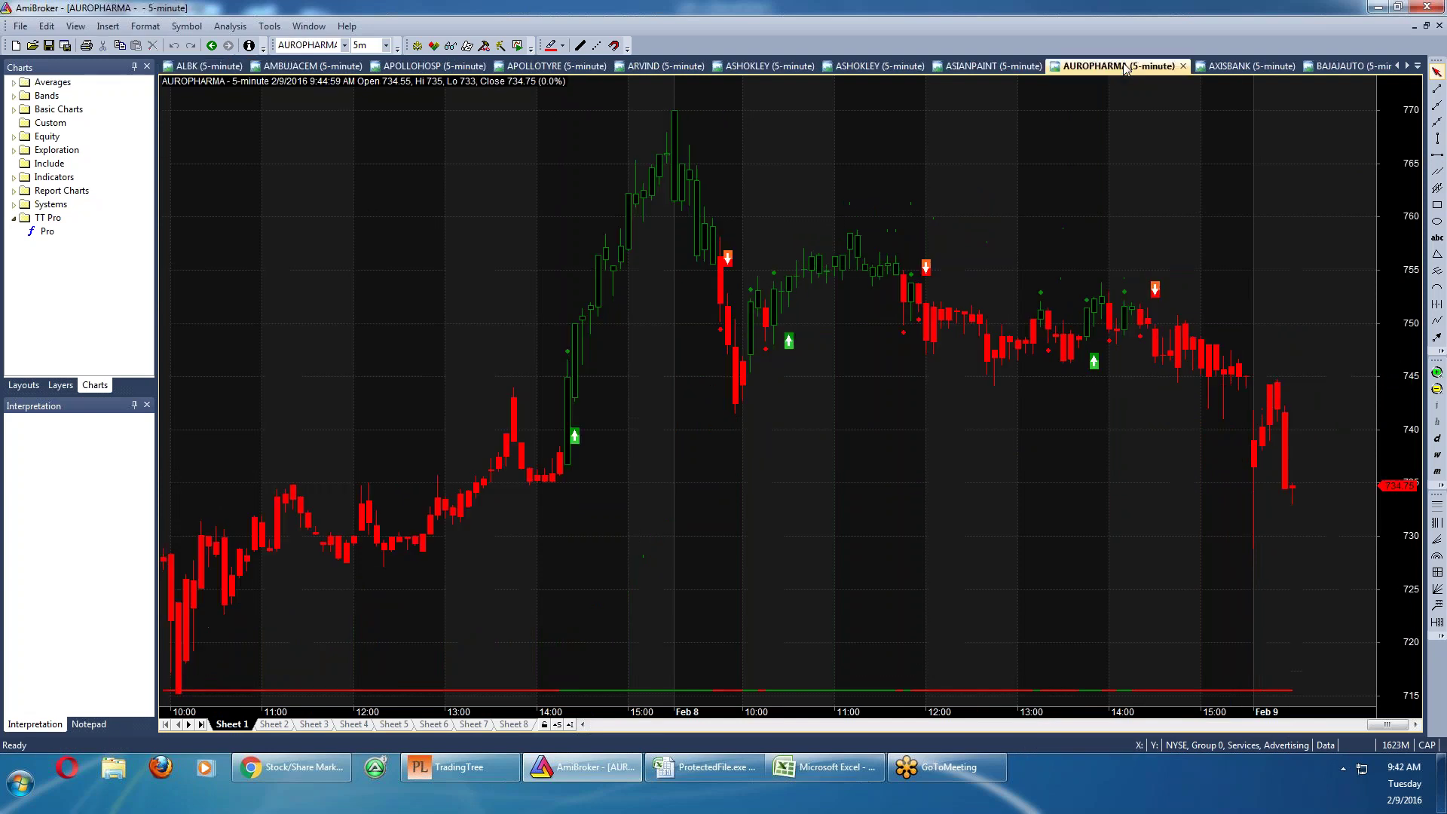
pyautogui.click(983, 68)
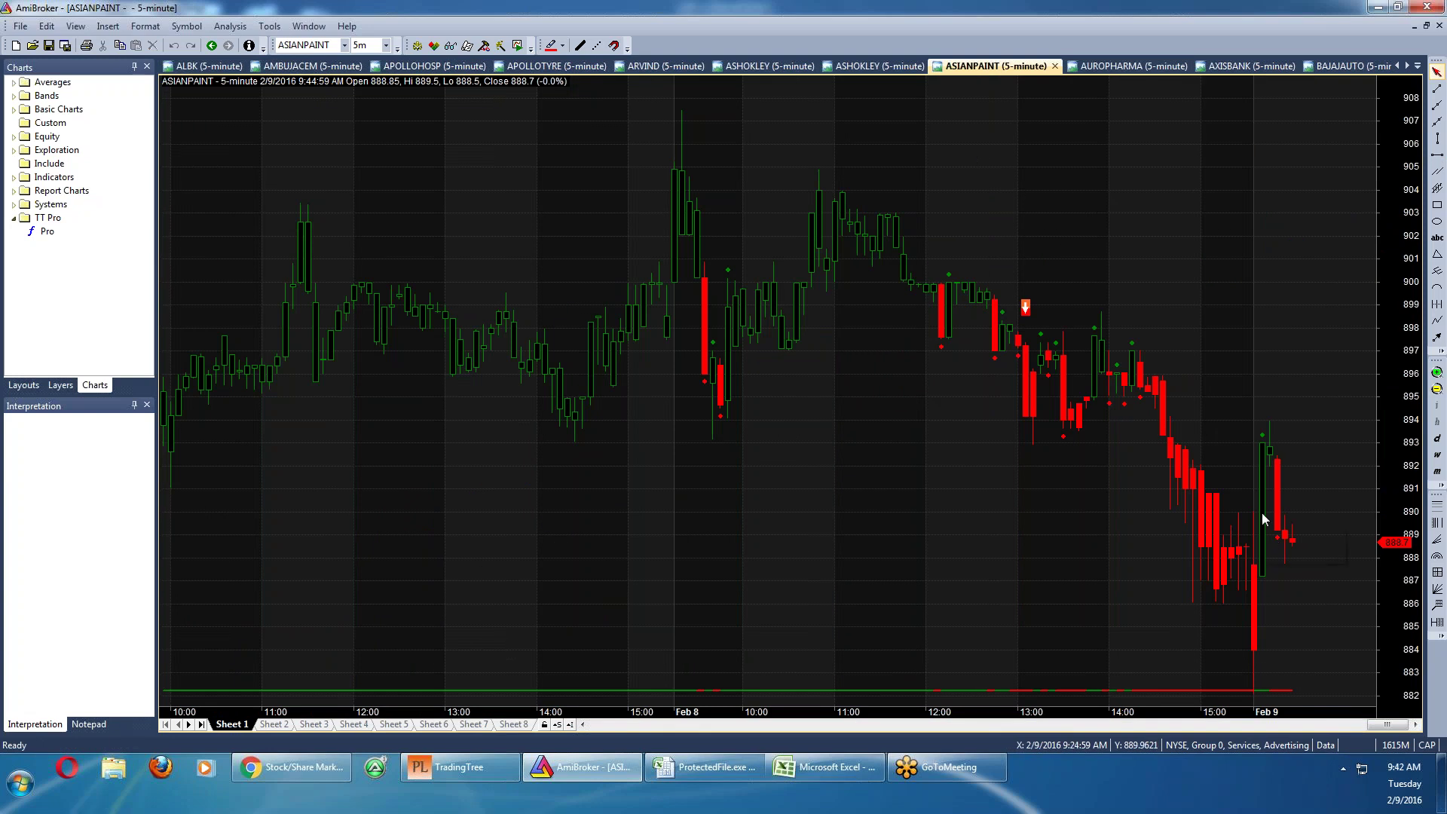
pyautogui.click(866, 65)
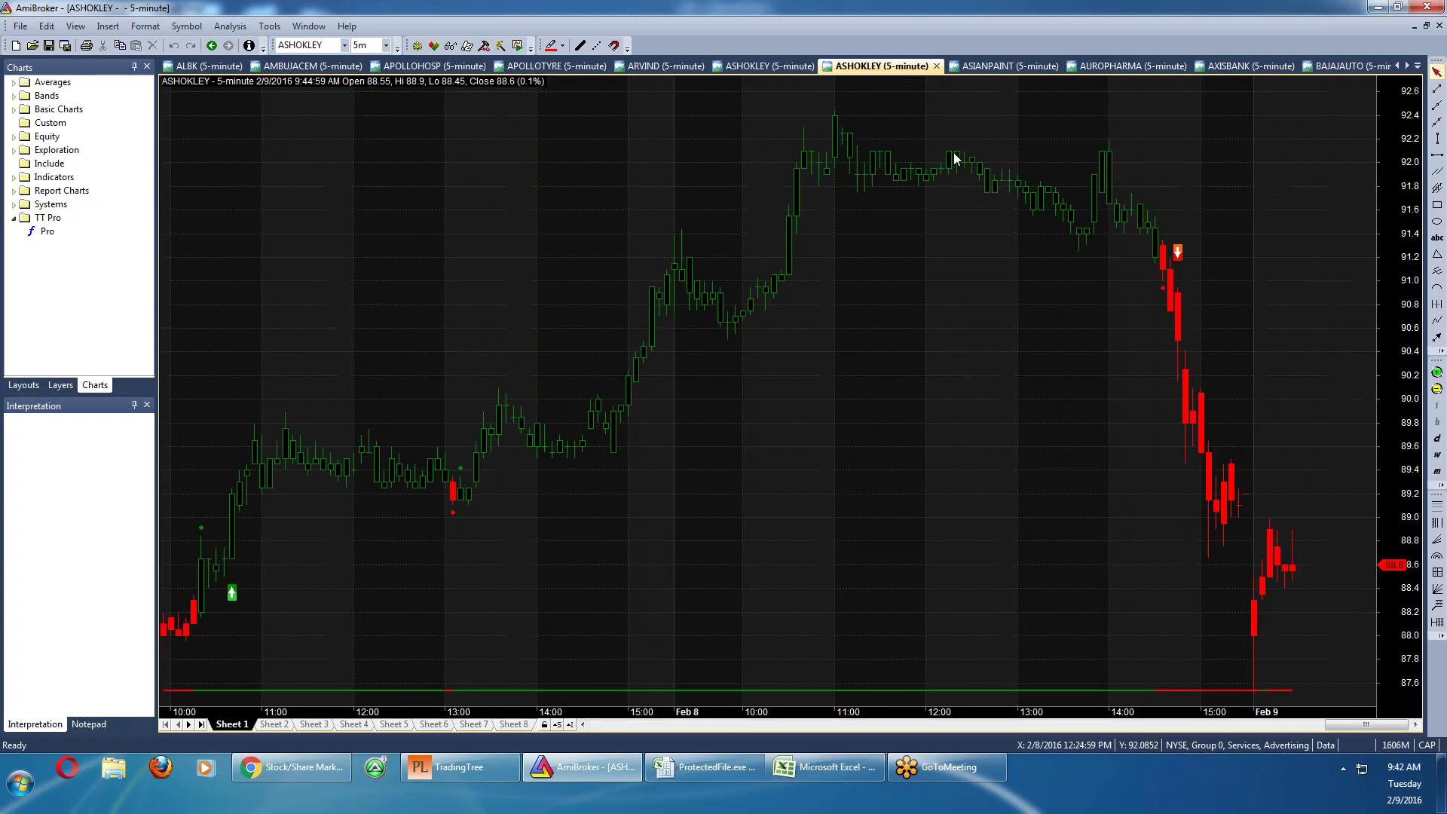
pyautogui.click(762, 65)
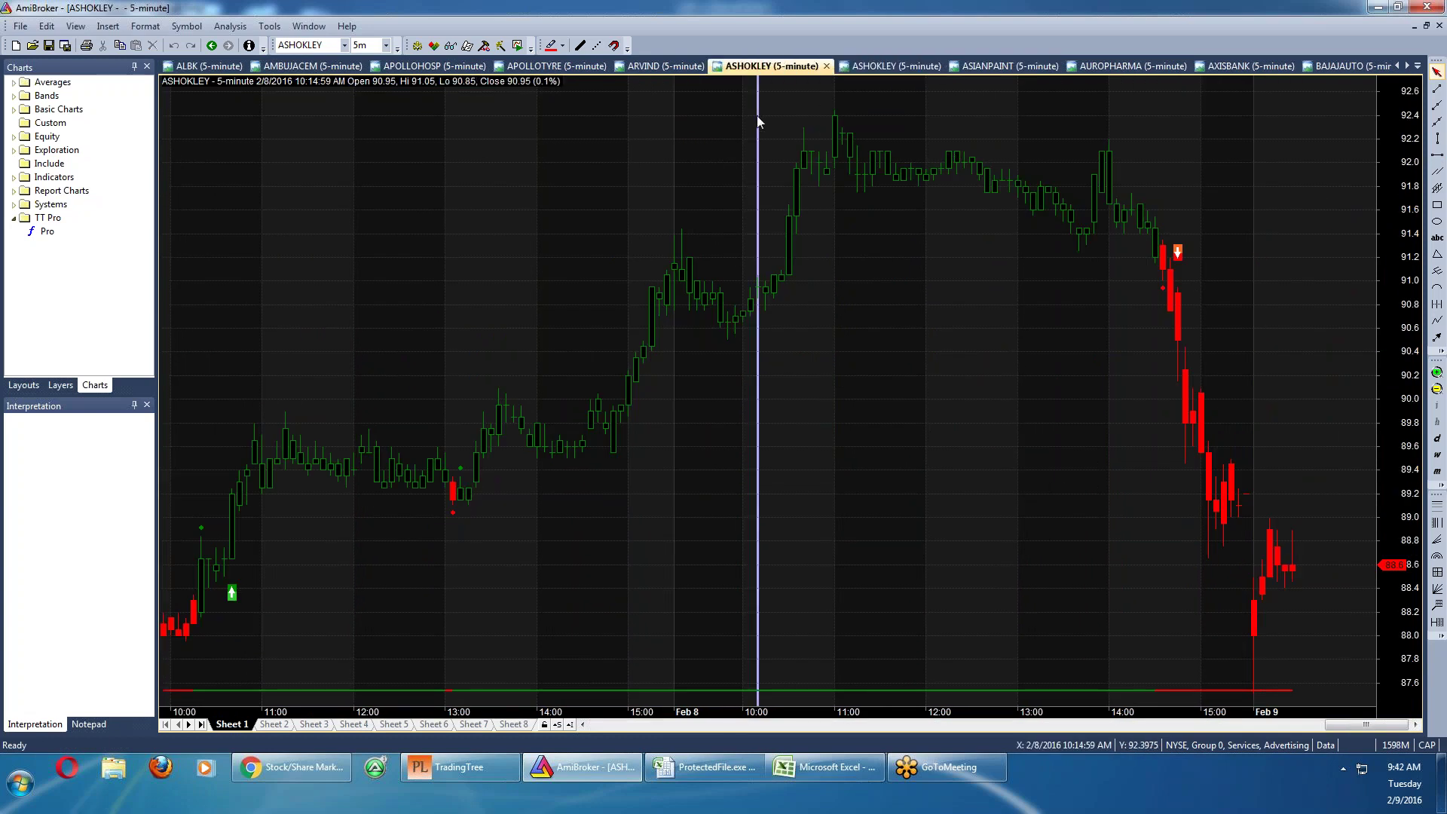
pyautogui.click(688, 65)
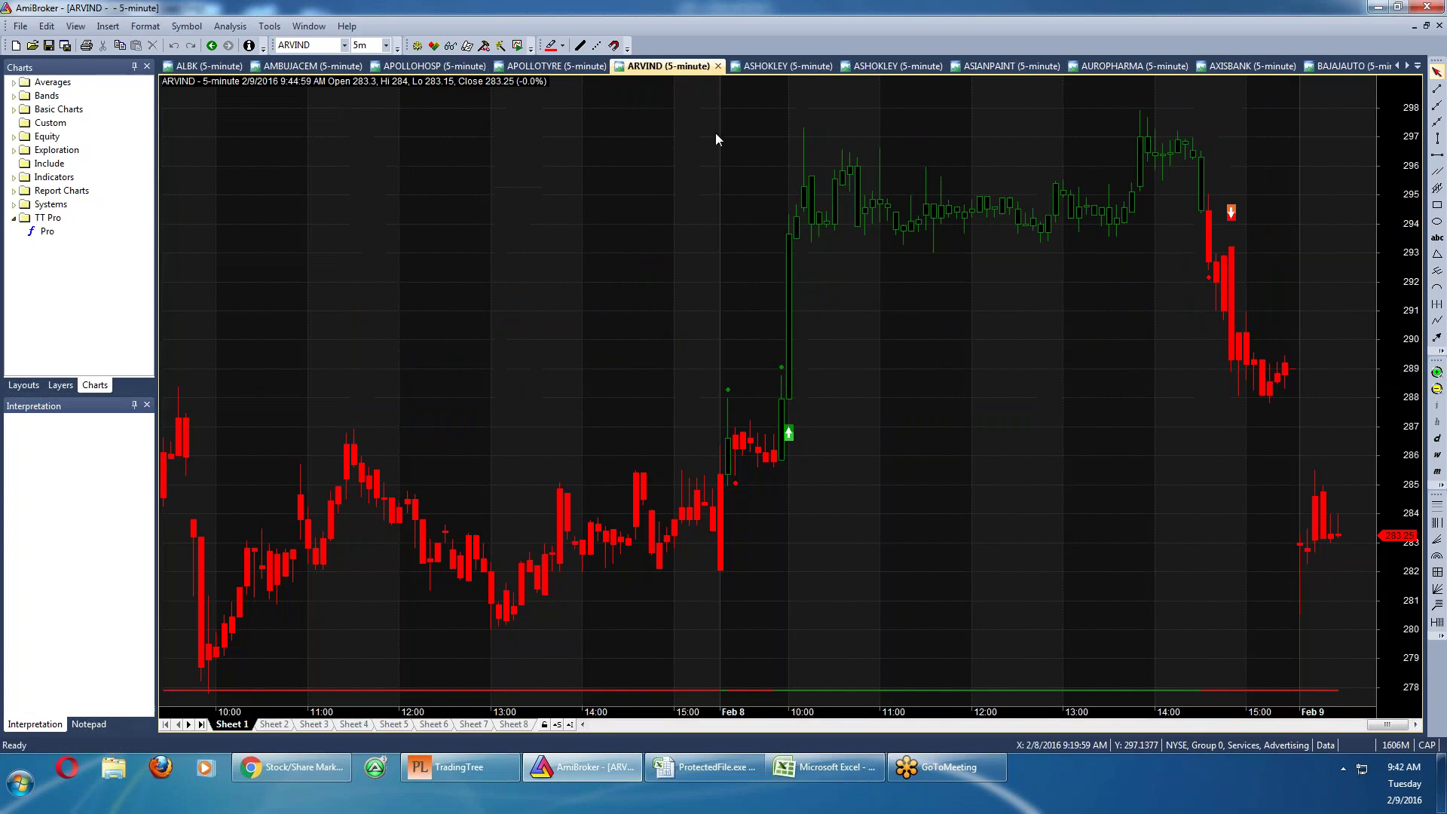
pyautogui.click(714, 132)
# Review the 5-minute charts of APOLLOTYRE, APOLLOHOSP, AMBUJACEM and ALBK
pyautogui.click(556, 66)
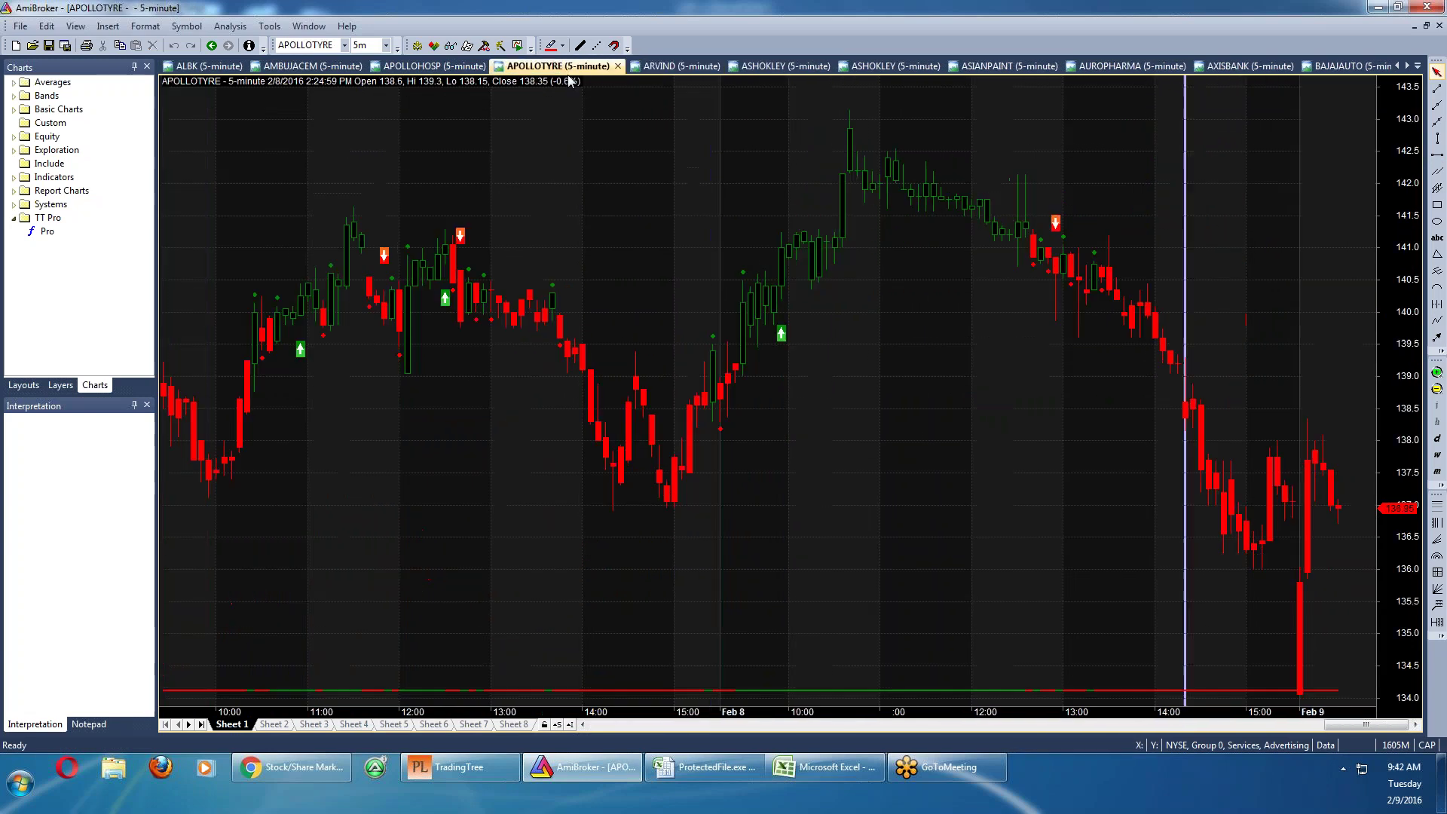
pyautogui.click(656, 126)
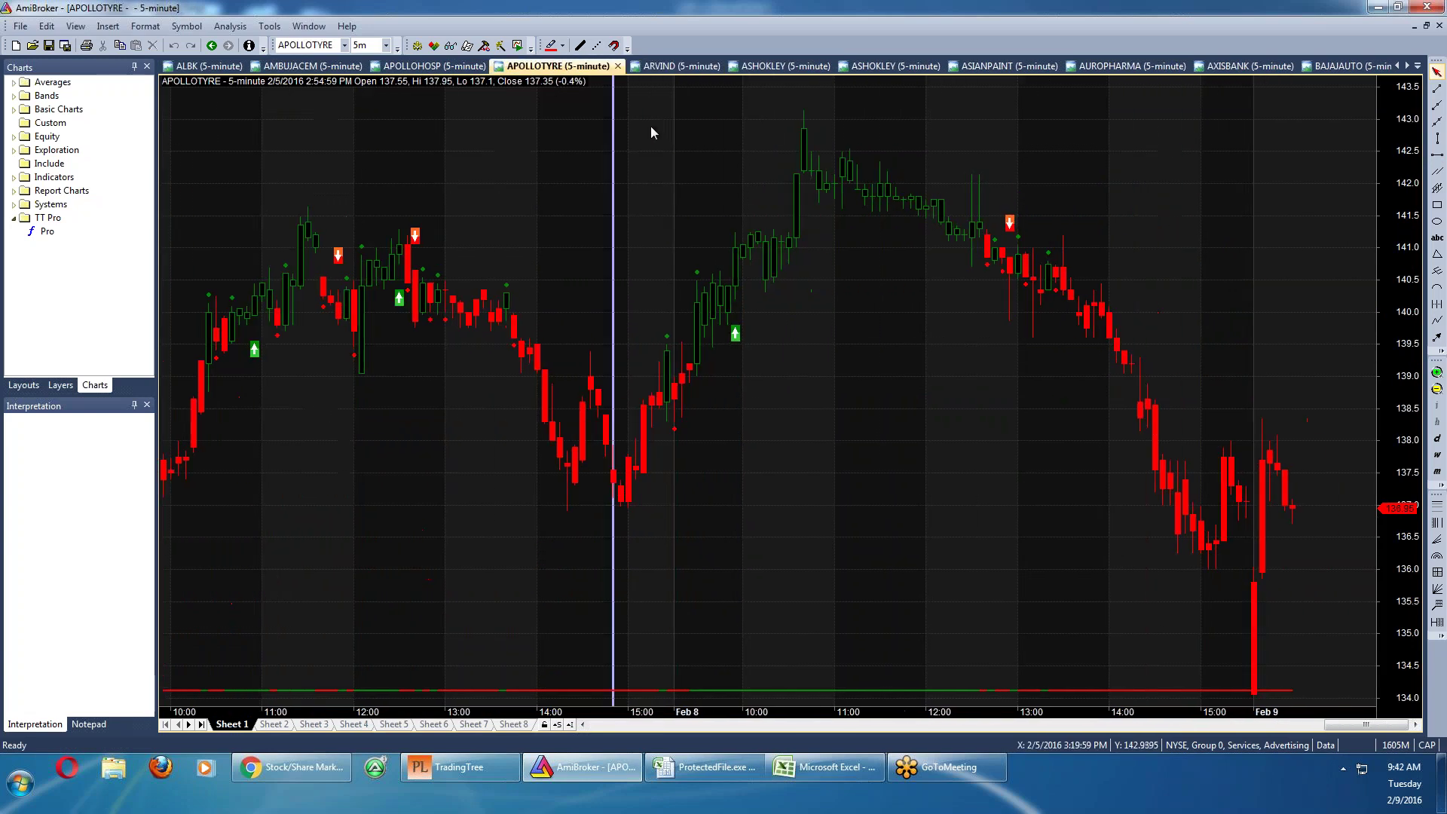
pyautogui.click(407, 66)
pyautogui.click(474, 132)
pyautogui.click(317, 66)
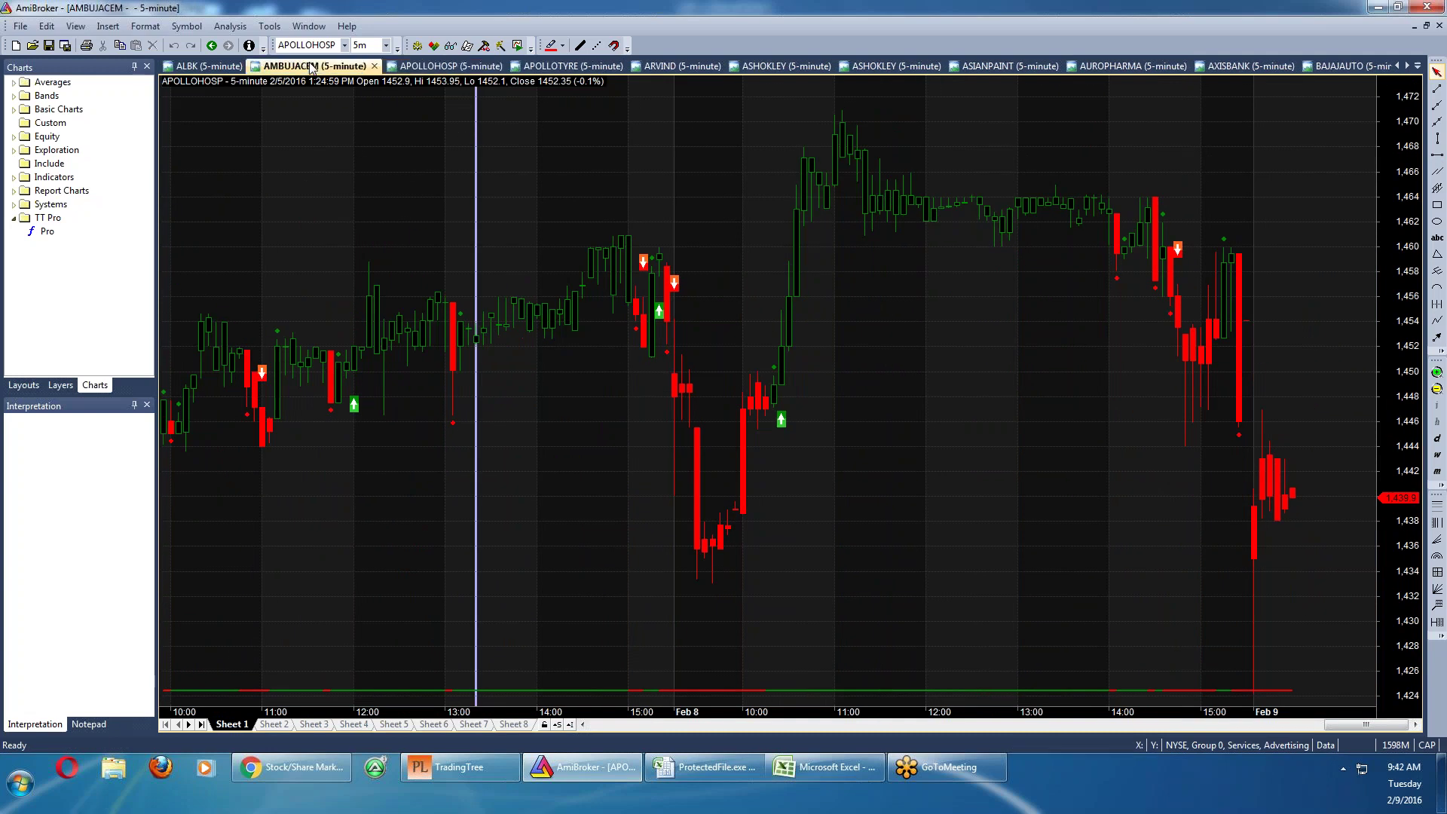
pyautogui.click(359, 115)
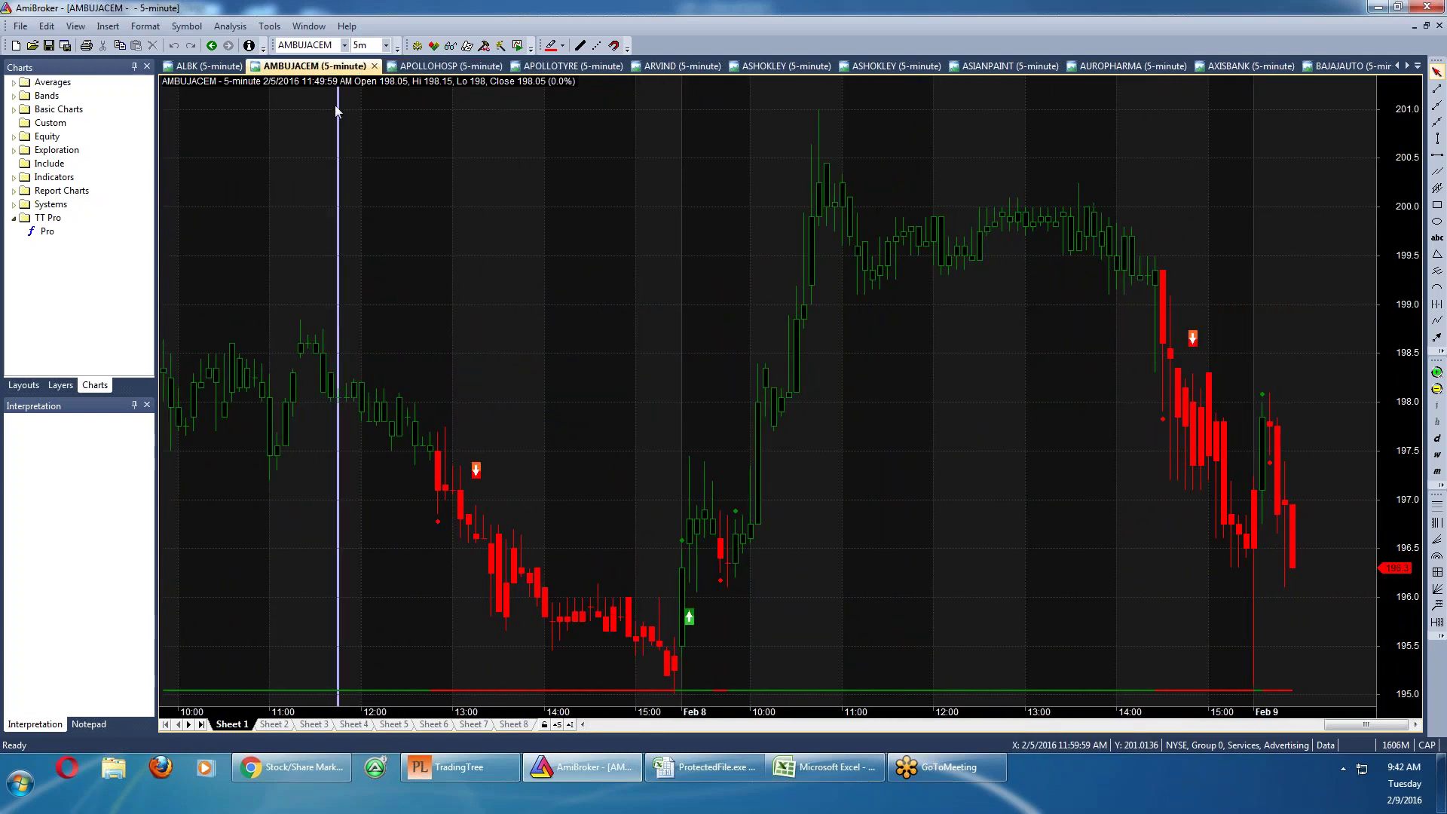
pyautogui.click(203, 66)
pyautogui.click(322, 137)
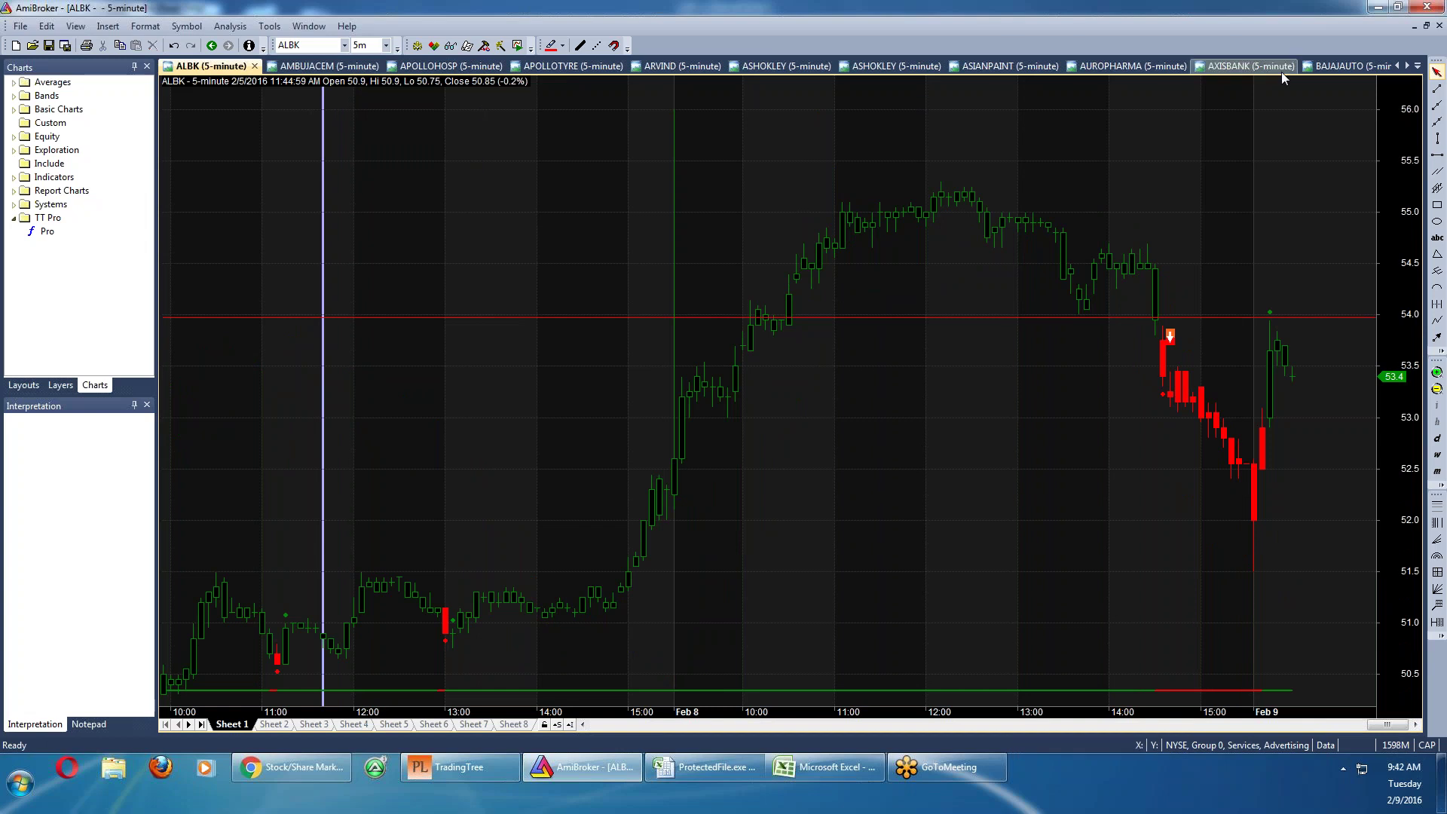
# View the AXISBANK and BAJAJAUTO 5-minute charts
pyautogui.click(1256, 66)
pyautogui.click(1251, 155)
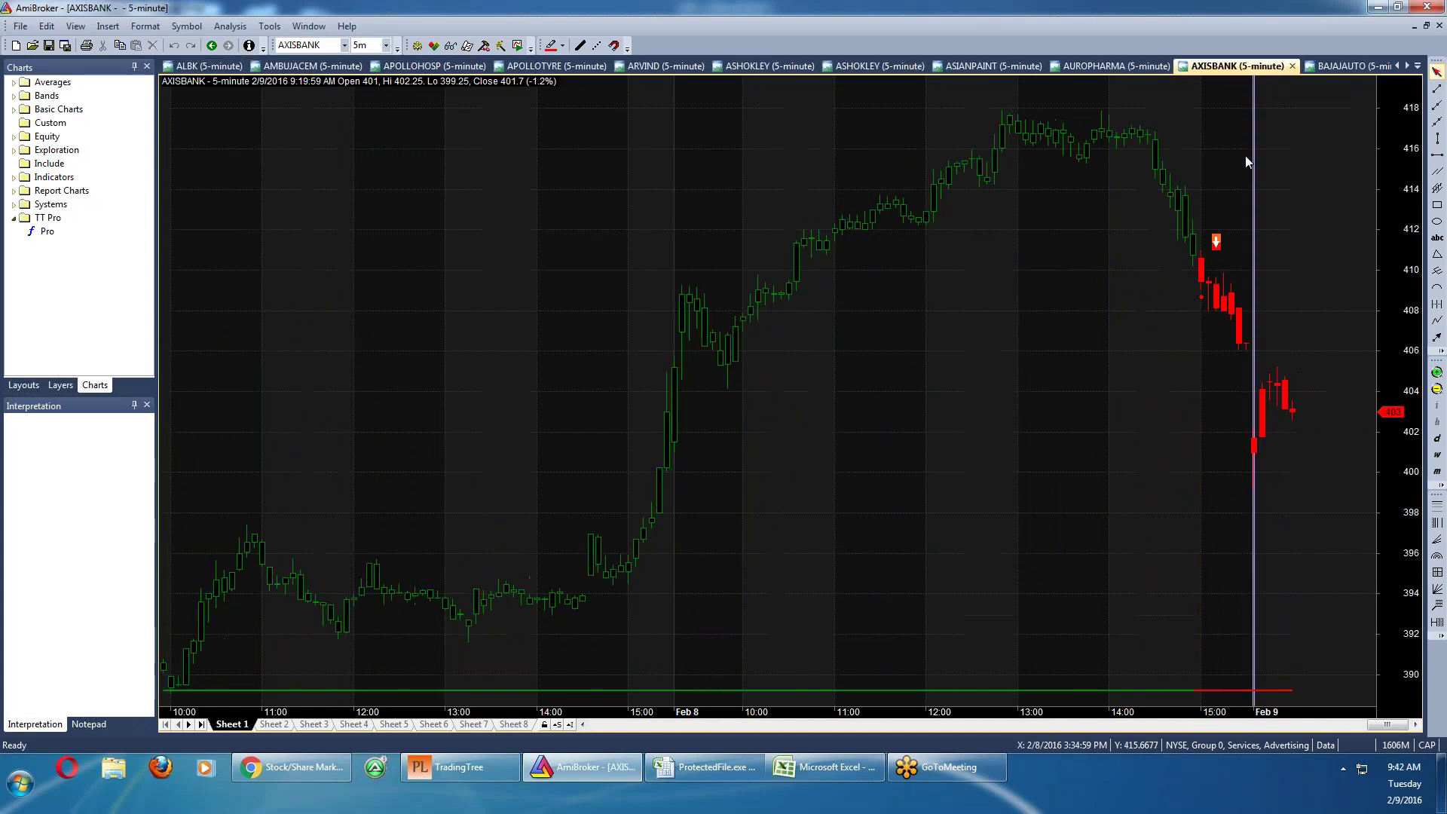
pyautogui.click(1325, 67)
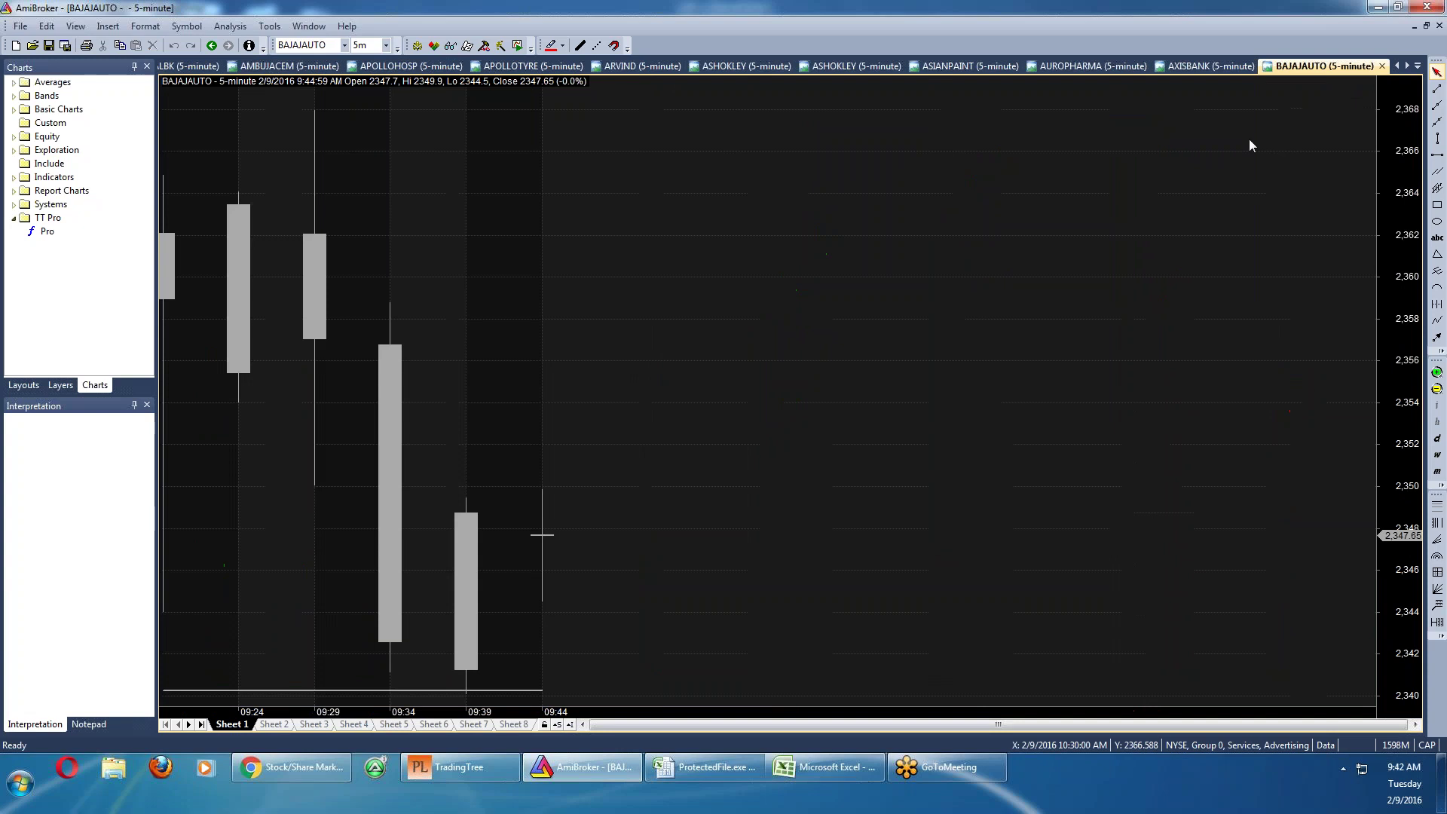
# Find the BANKBARODA 5-minute chart among the open charts and examine its price action
pyautogui.click(1407, 67)
pyautogui.click(1407, 67)
pyautogui.click(1407, 66)
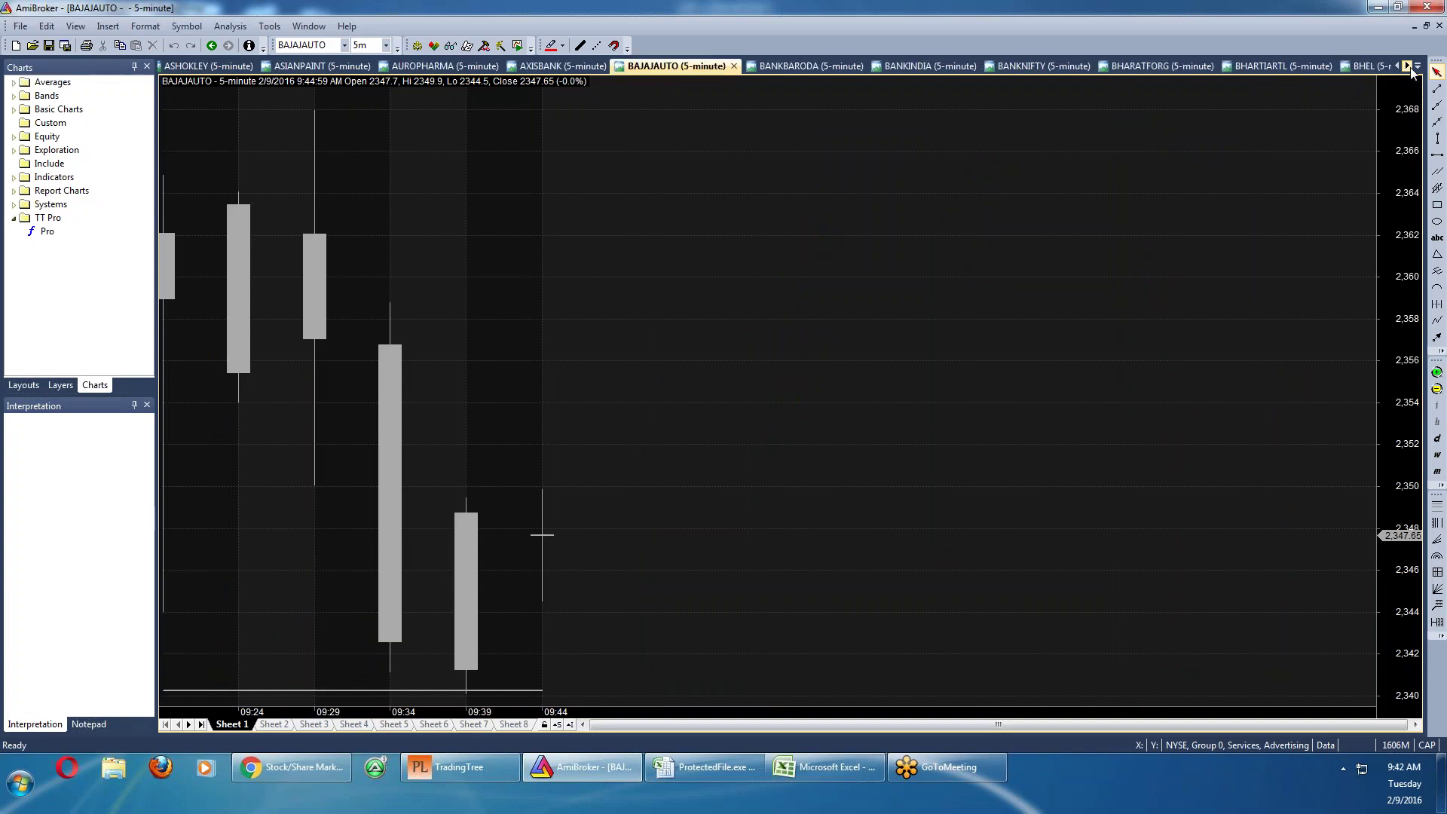
pyautogui.click(1408, 67)
pyautogui.click(419, 66)
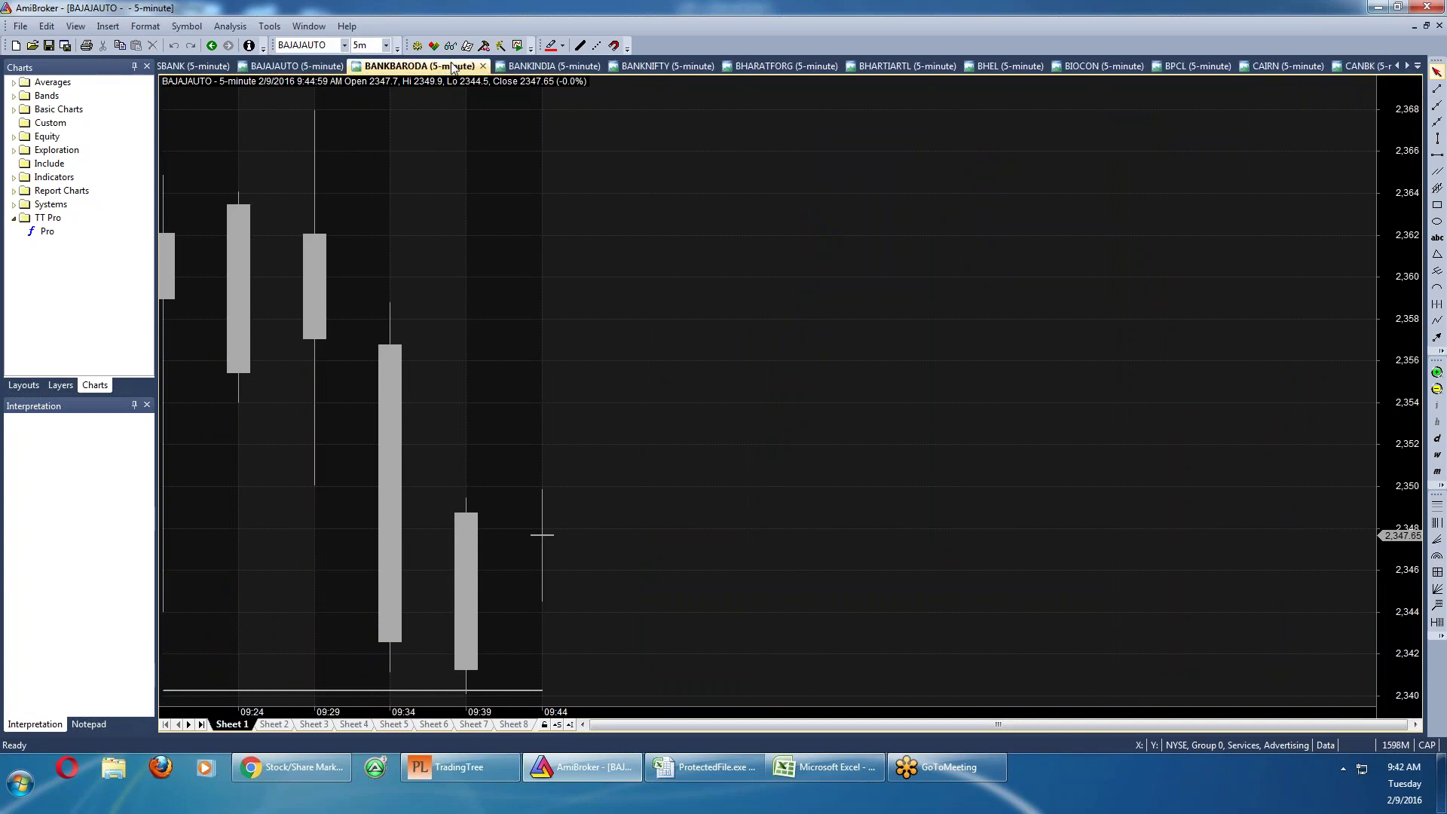
pyautogui.click(542, 136)
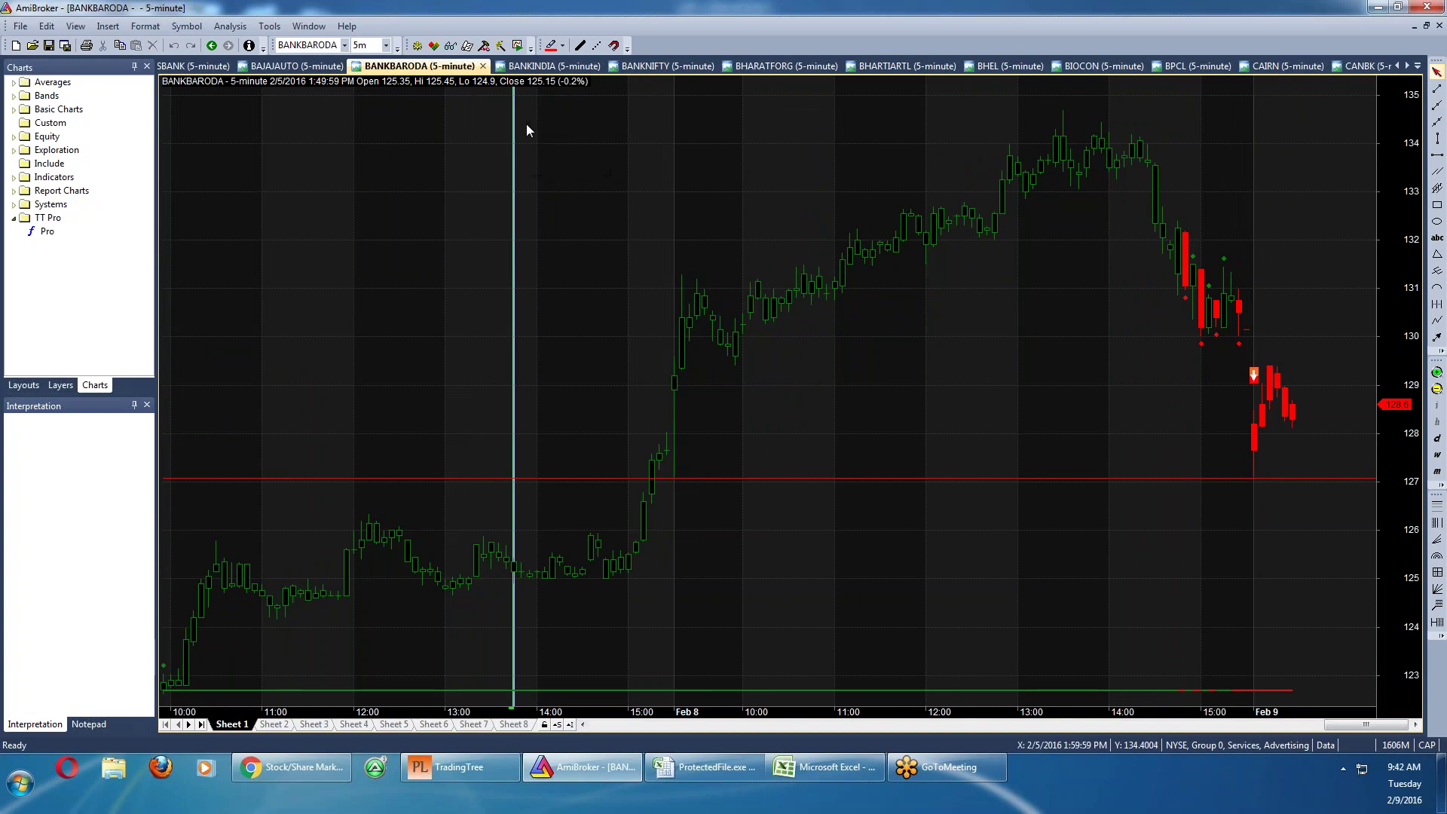
# Draw a horizontal line at about 99.18 along the Feb 9 low on the BANKINDIA chart and check its properties
pyautogui.click(532, 66)
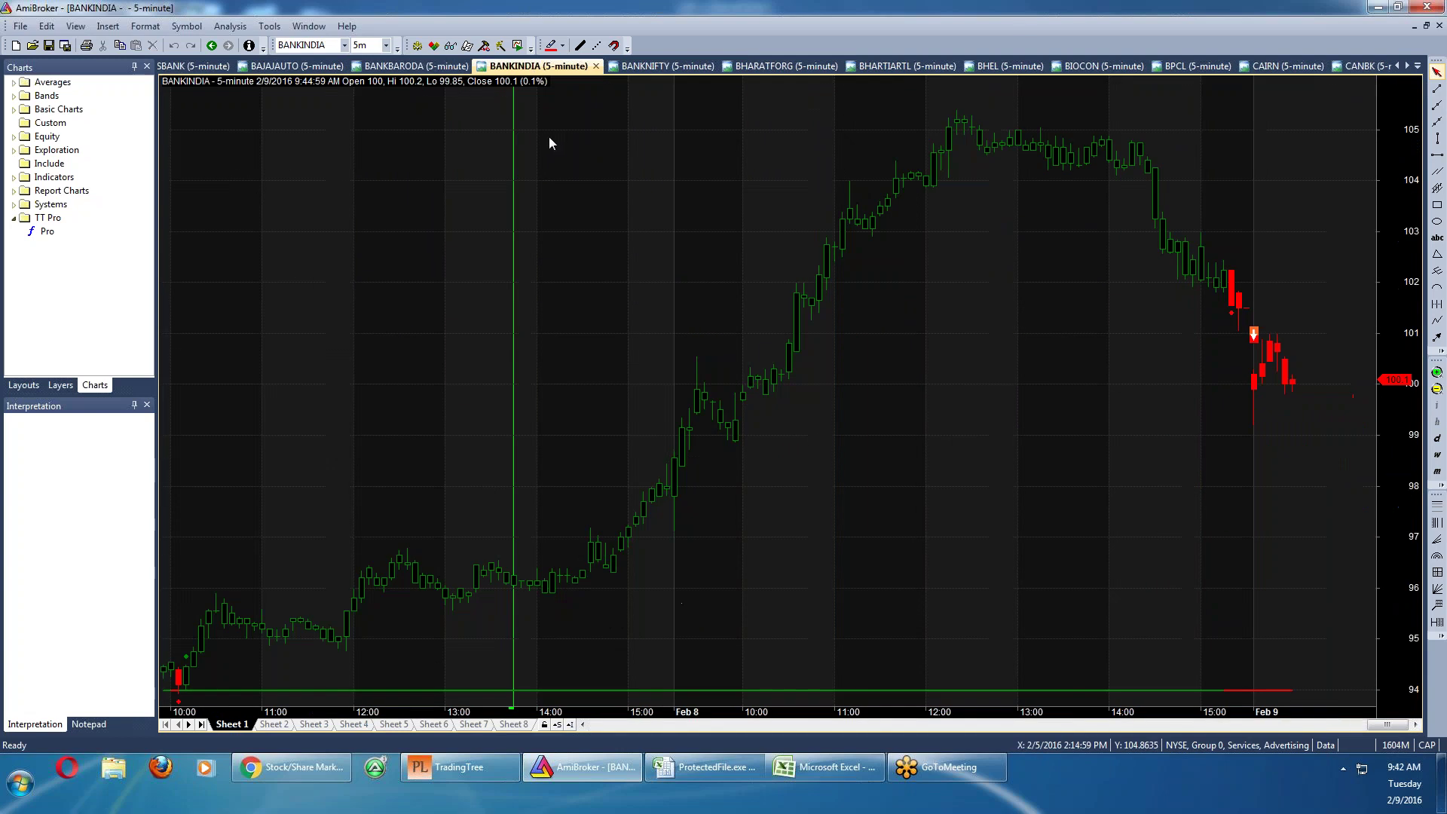
pyautogui.click(1438, 154)
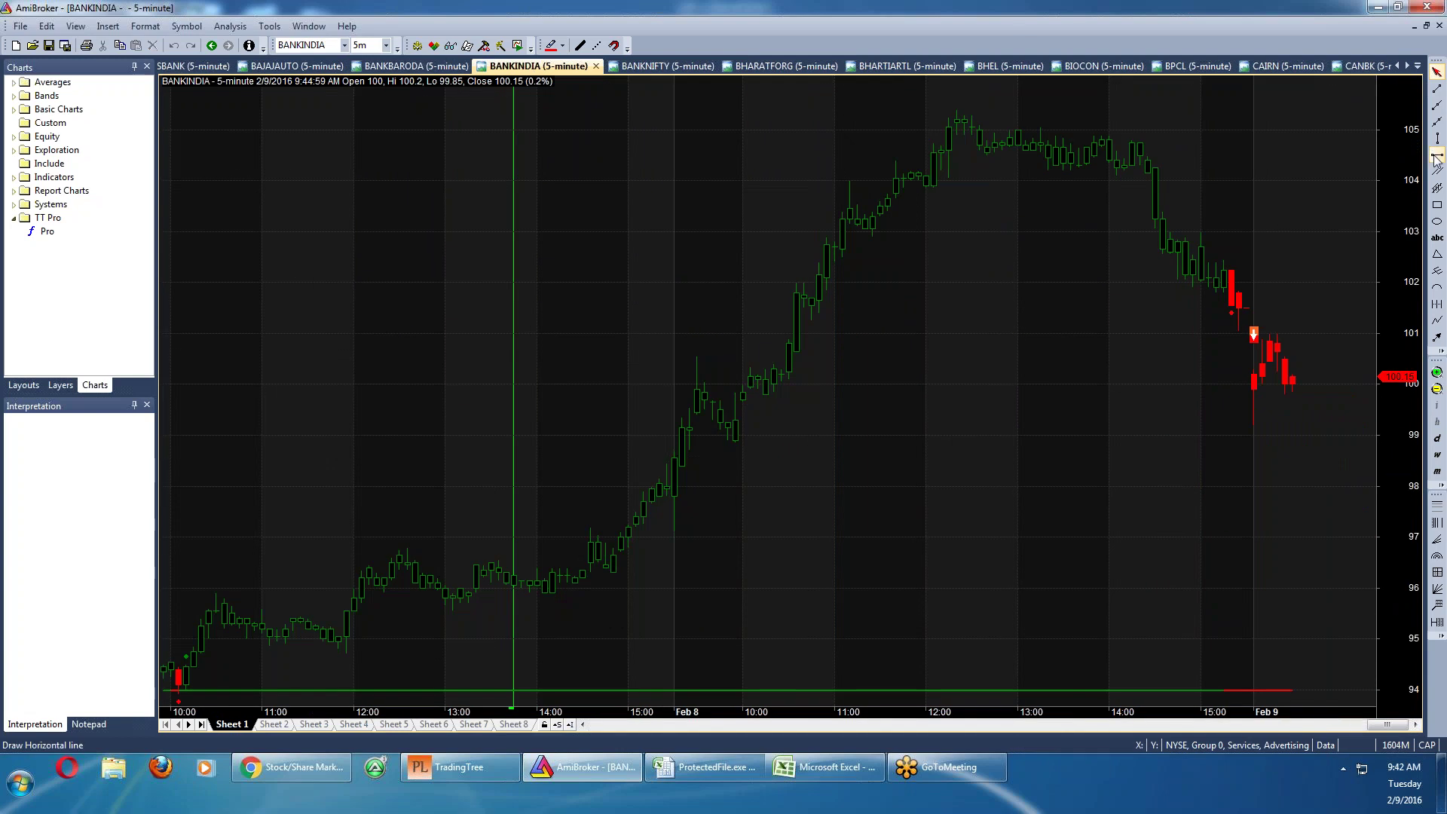
pyautogui.click(1252, 426)
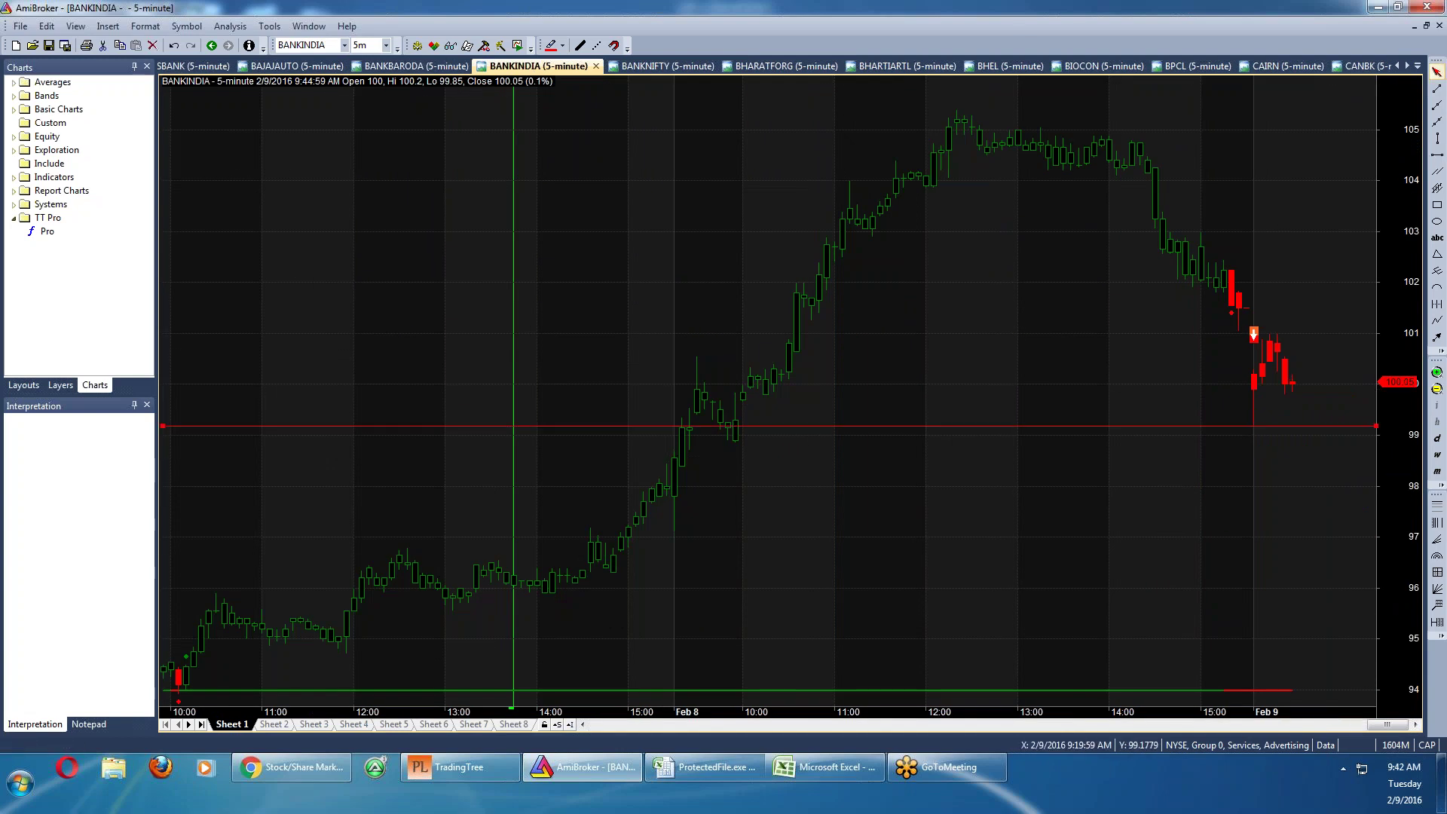
pyautogui.doubleClick(1130, 426)
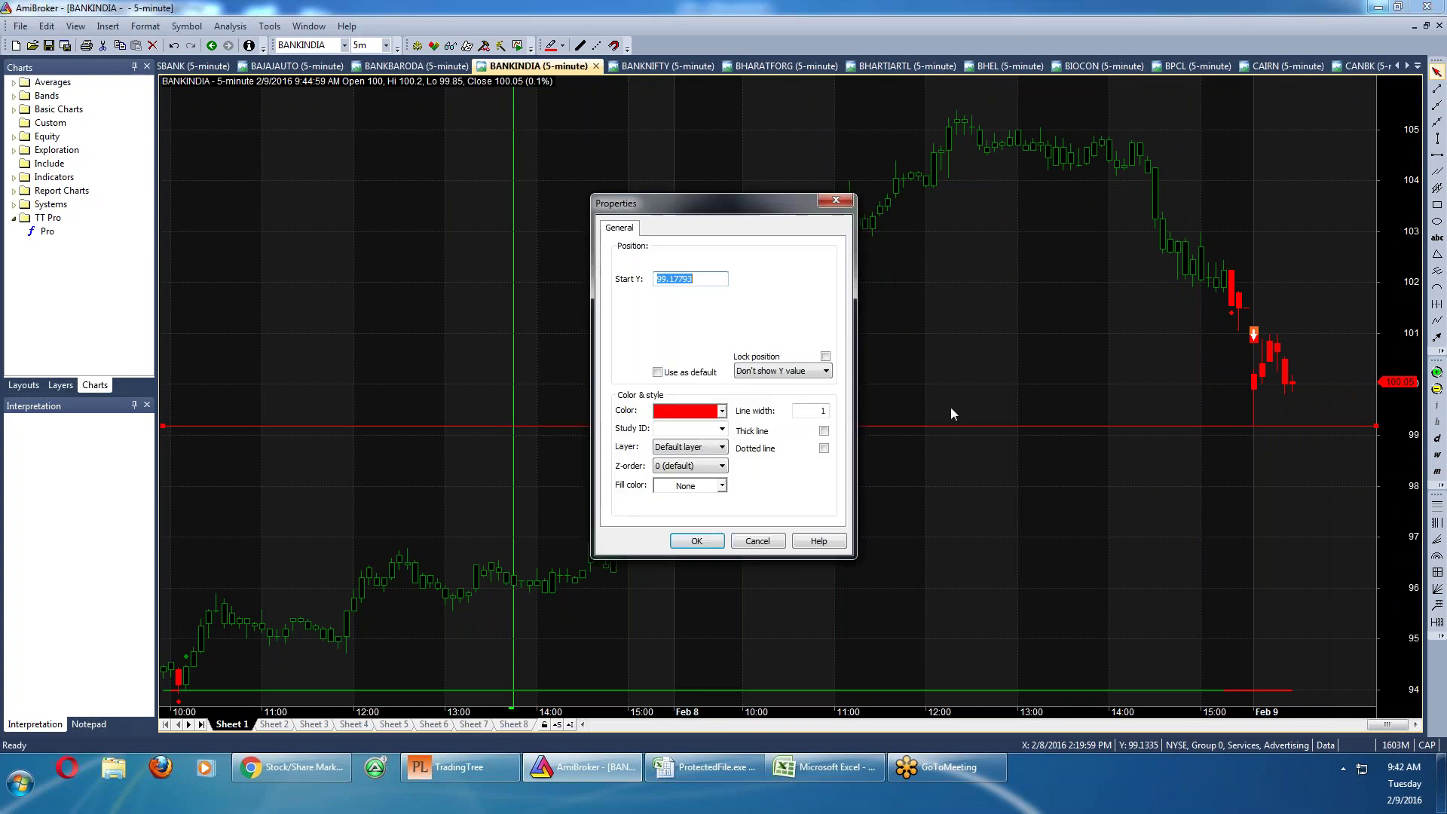
pyautogui.click(697, 540)
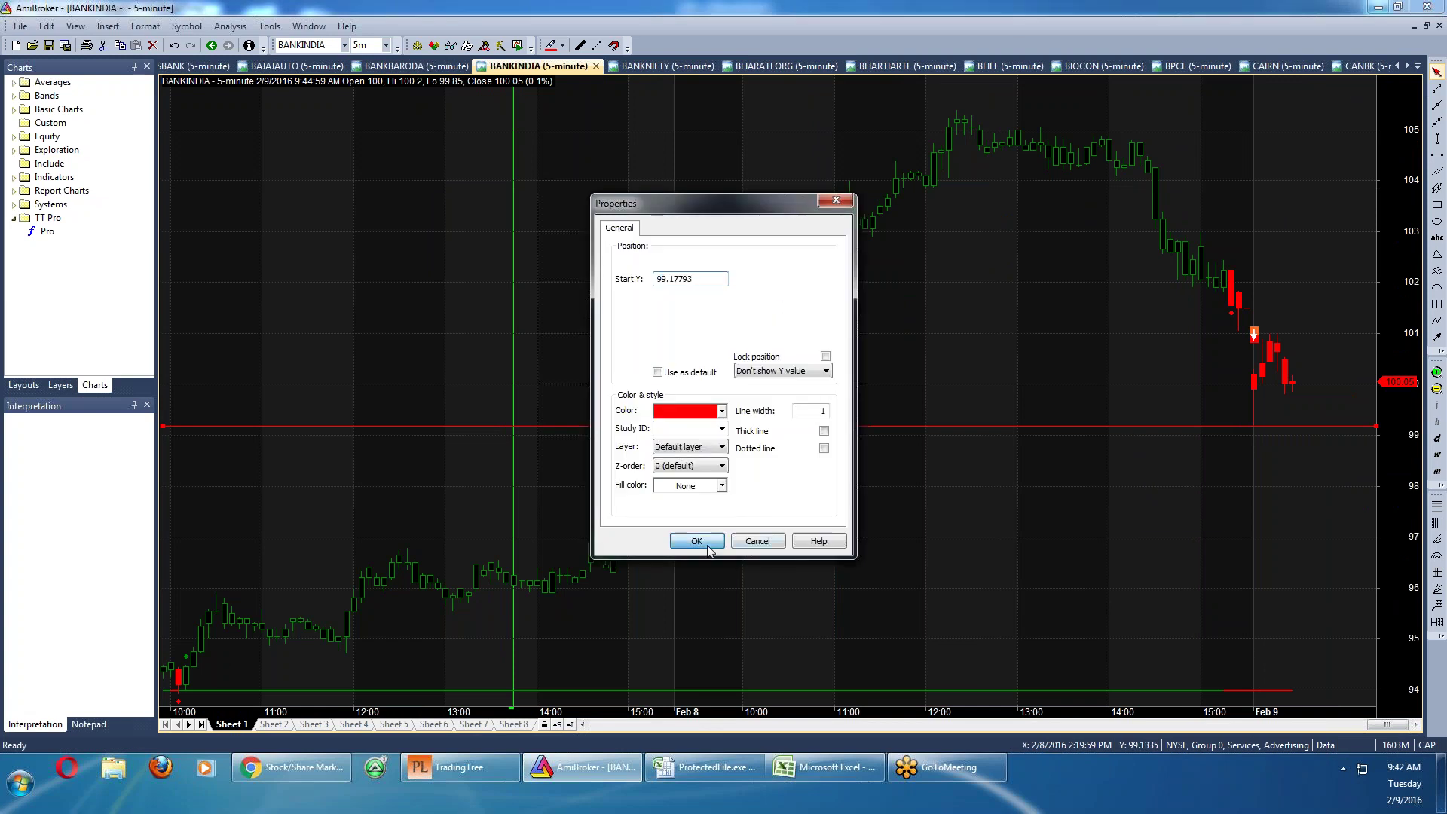
# Review the 5-minute charts of BANKNIFTY, BHARATFORG and BHARTIARTL
pyautogui.click(663, 66)
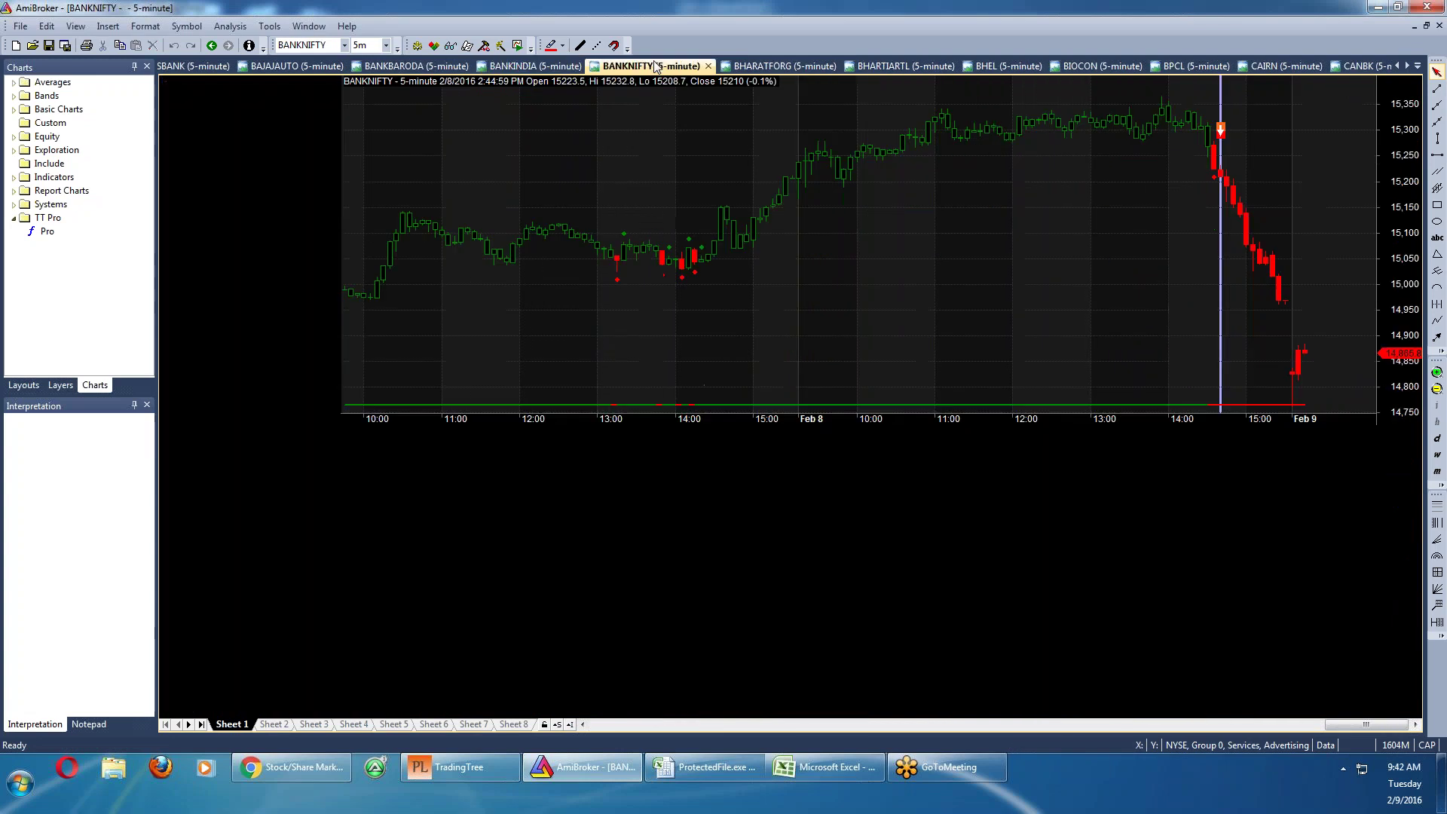
pyautogui.click(763, 67)
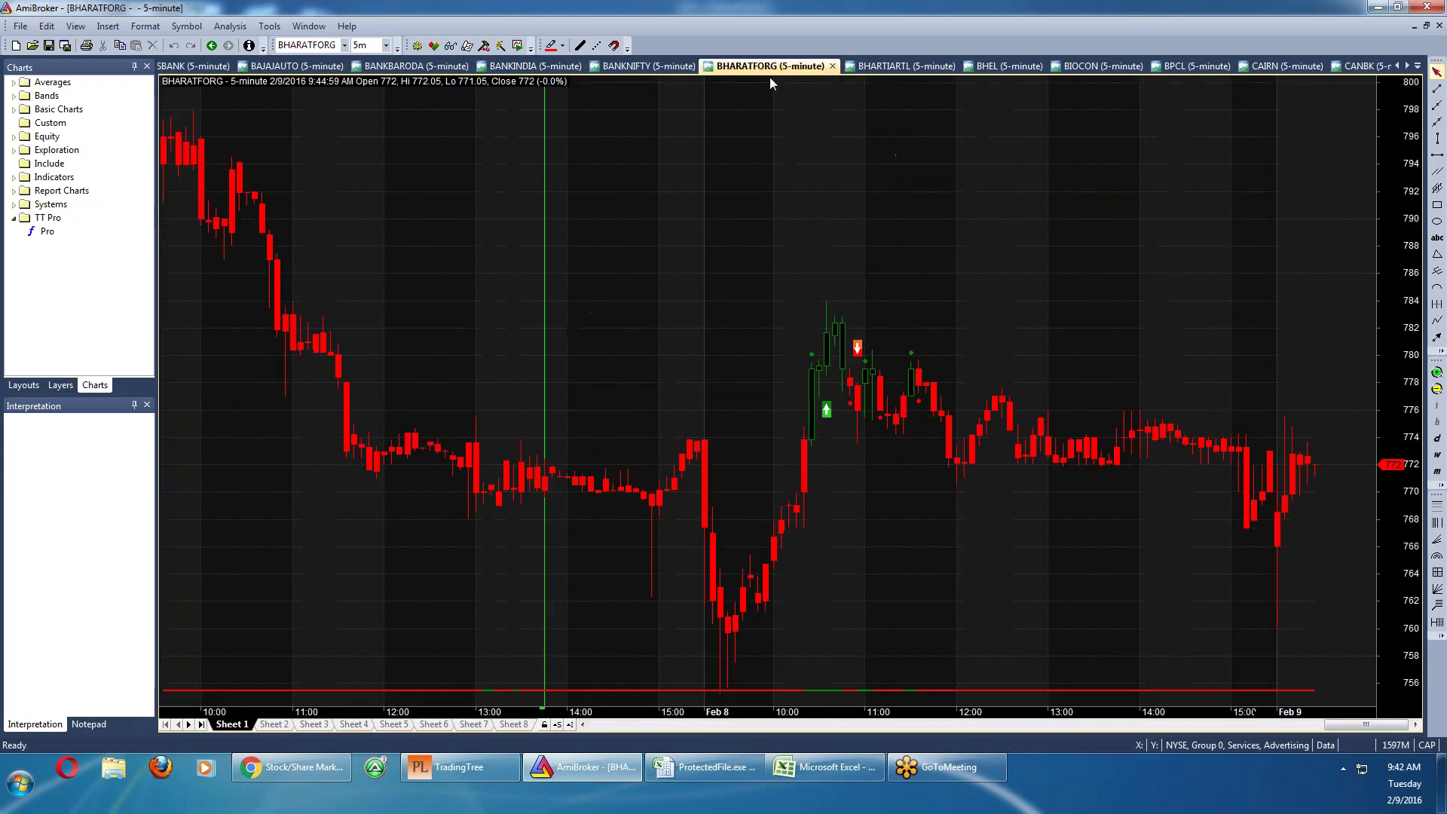
pyautogui.click(855, 67)
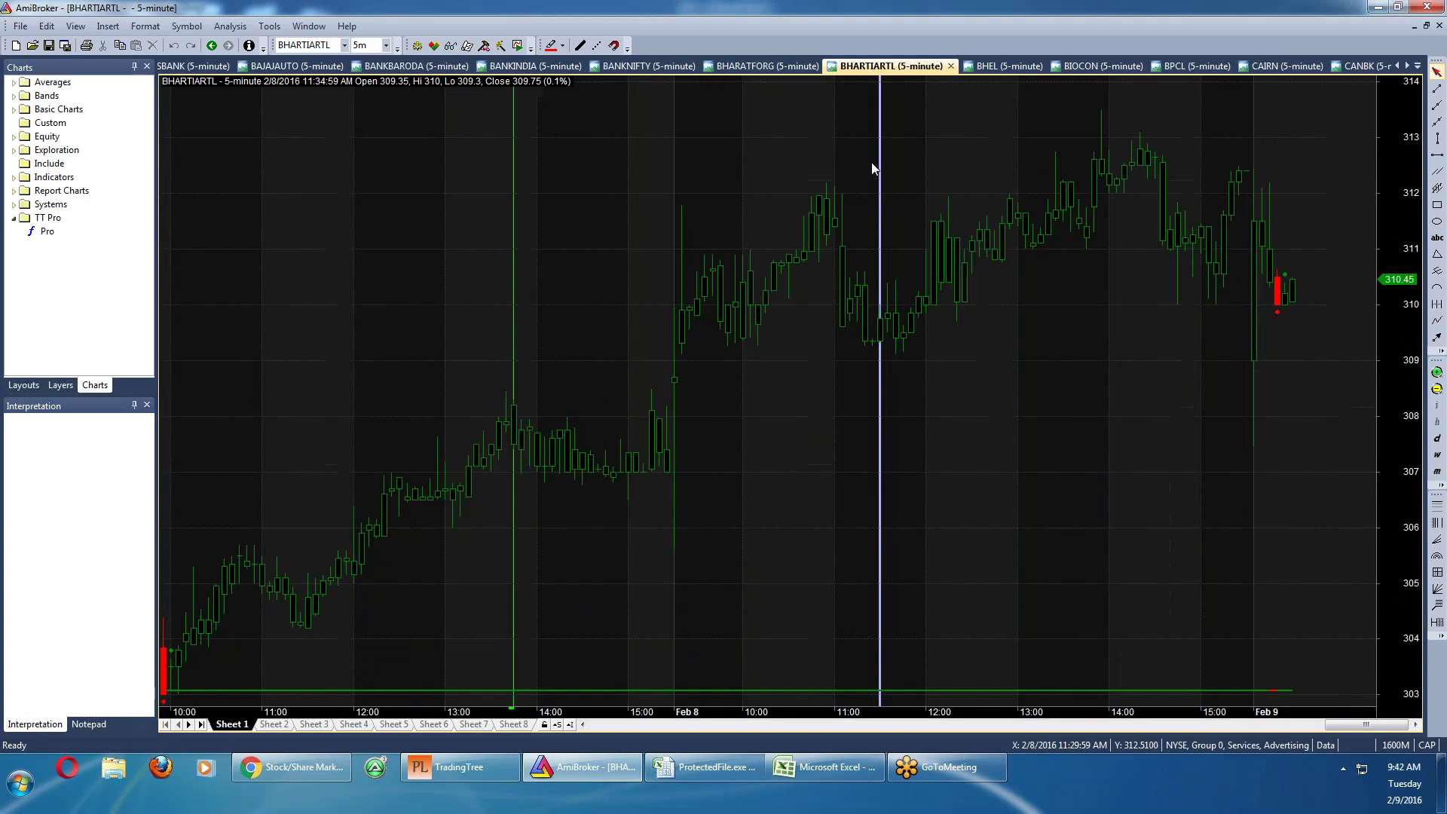
pyautogui.moveTo(873, 167)
# Draw a horizontal line at about 310.67 above the latest BHARTIARTL candles and check its start Y value
pyautogui.click(1438, 154)
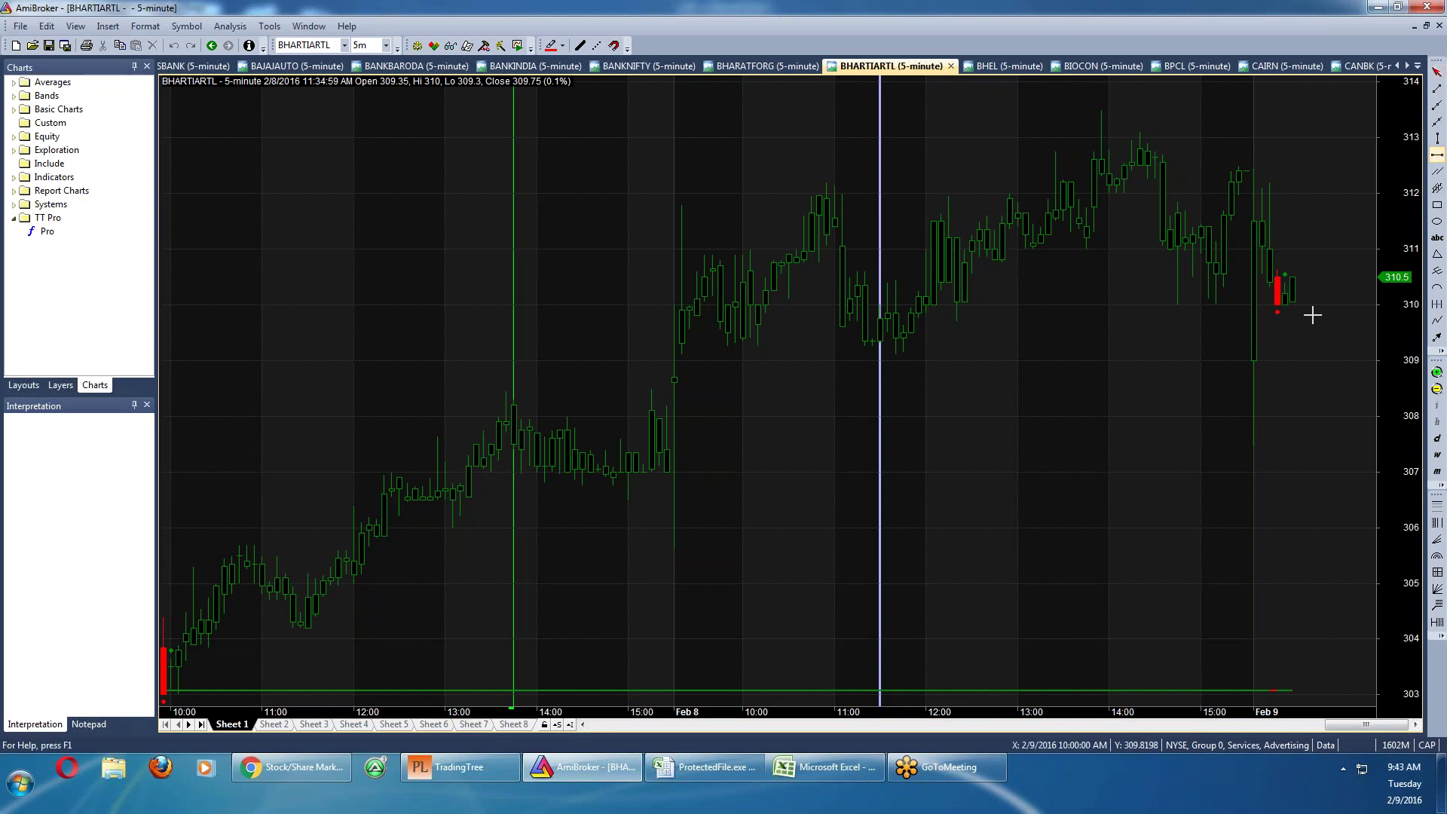
pyautogui.click(1289, 267)
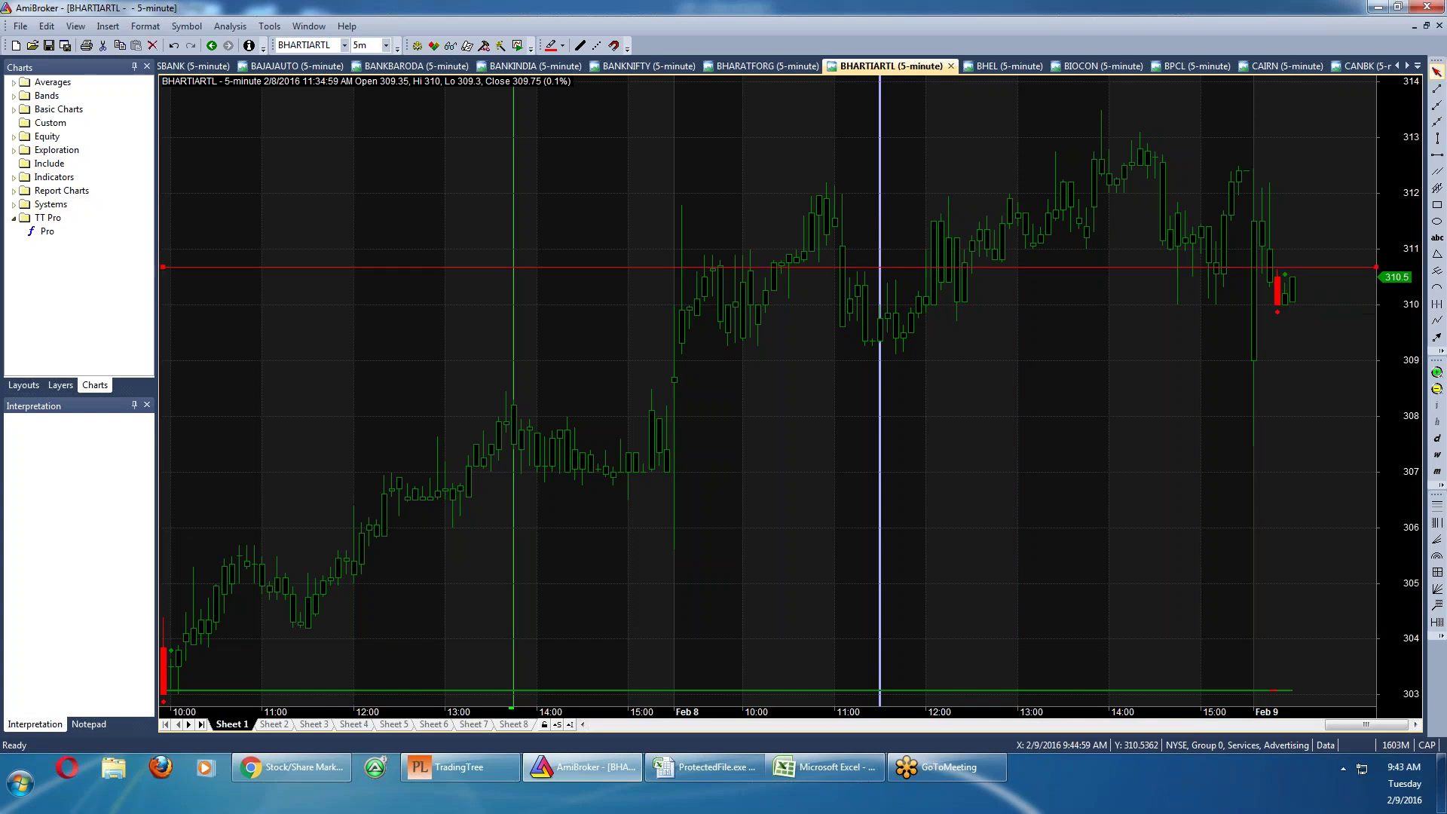
pyautogui.doubleClick(1292, 268)
pyautogui.click(725, 281)
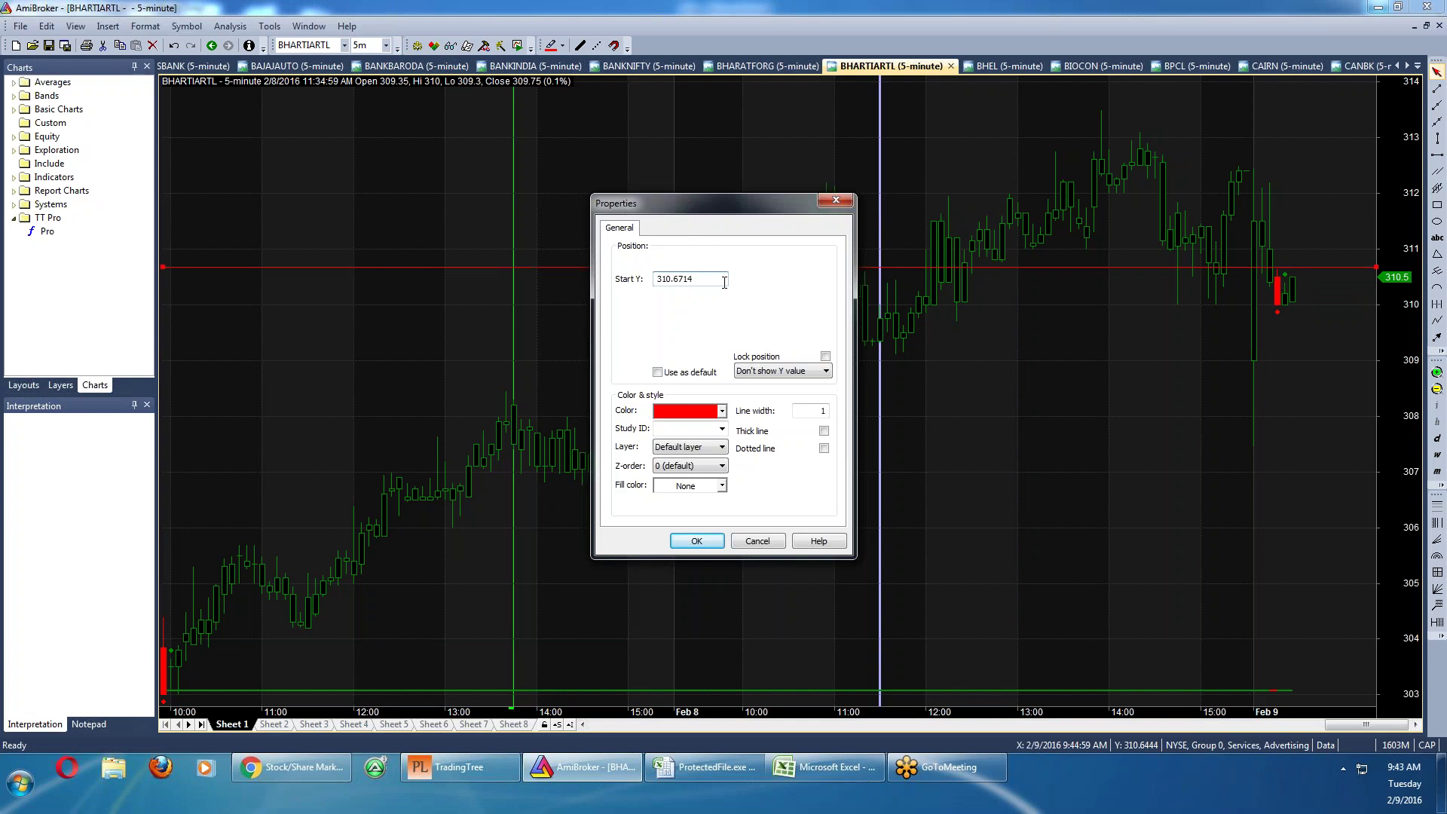
pyautogui.click(836, 200)
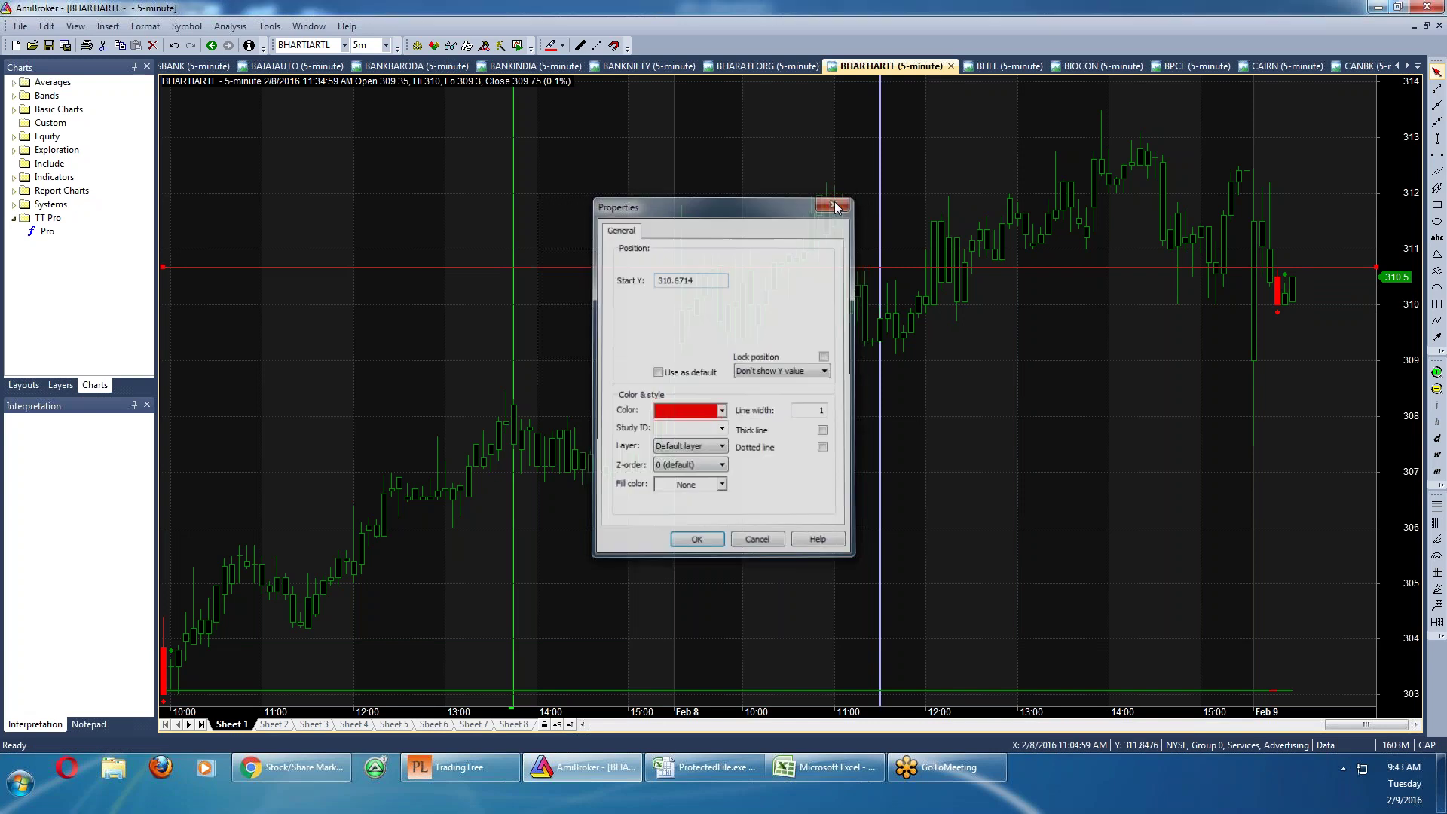
# View the BHEL 5-minute chart
pyautogui.click(1002, 67)
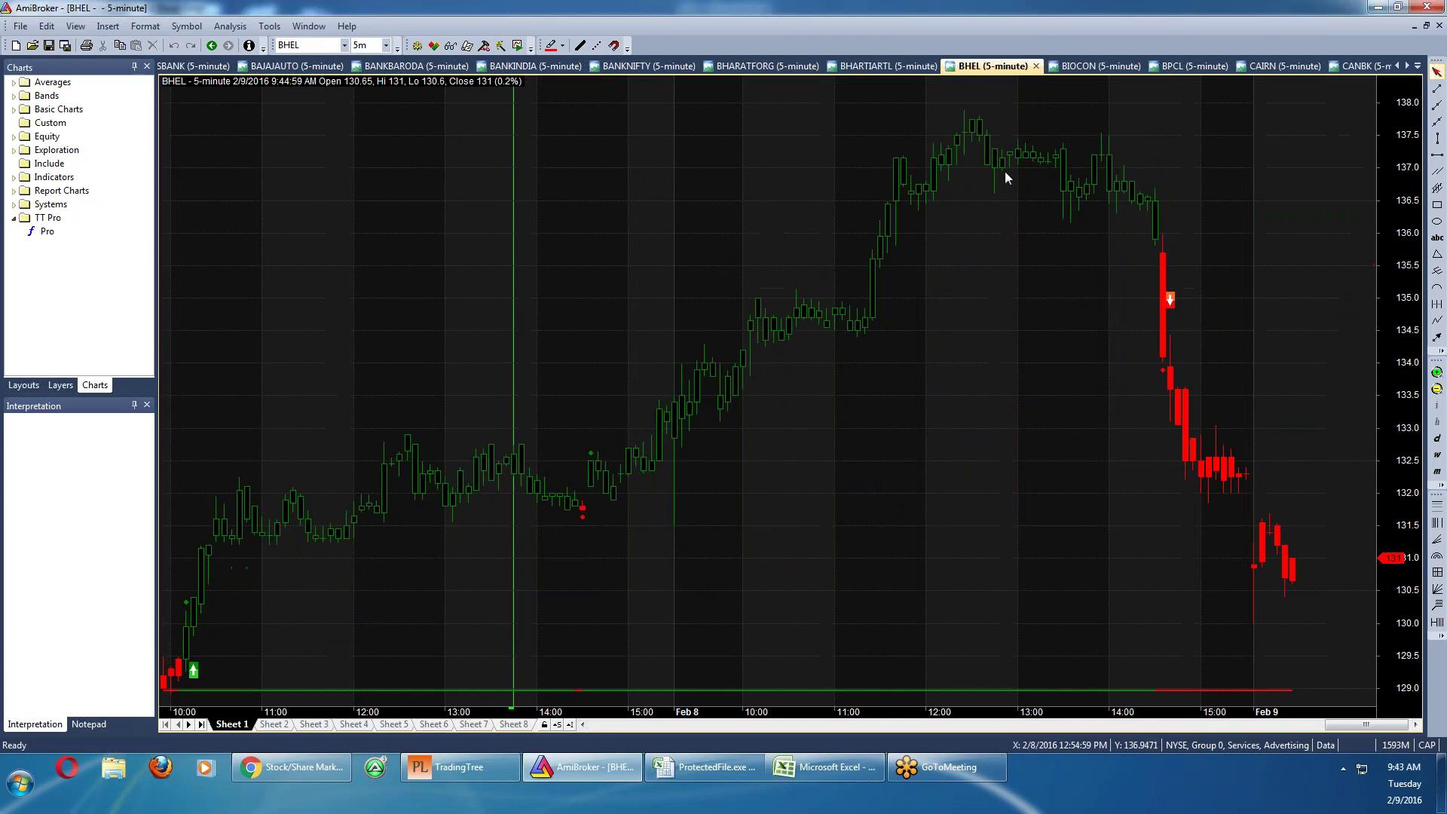
# Review the 5-minute charts of BIOCON, BPCL, CAIRN and CANBK
pyautogui.click(1059, 72)
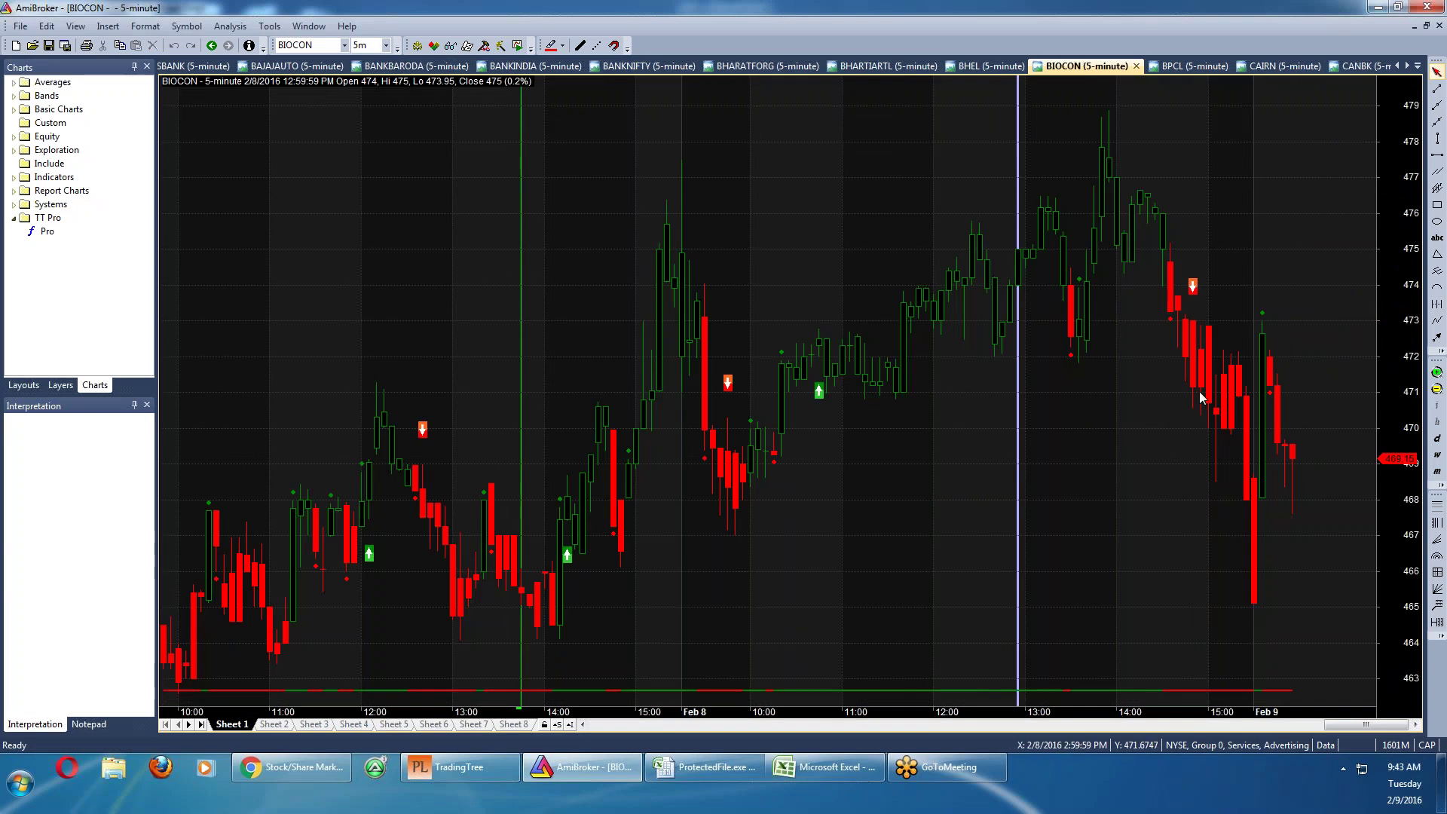
pyautogui.click(1193, 66)
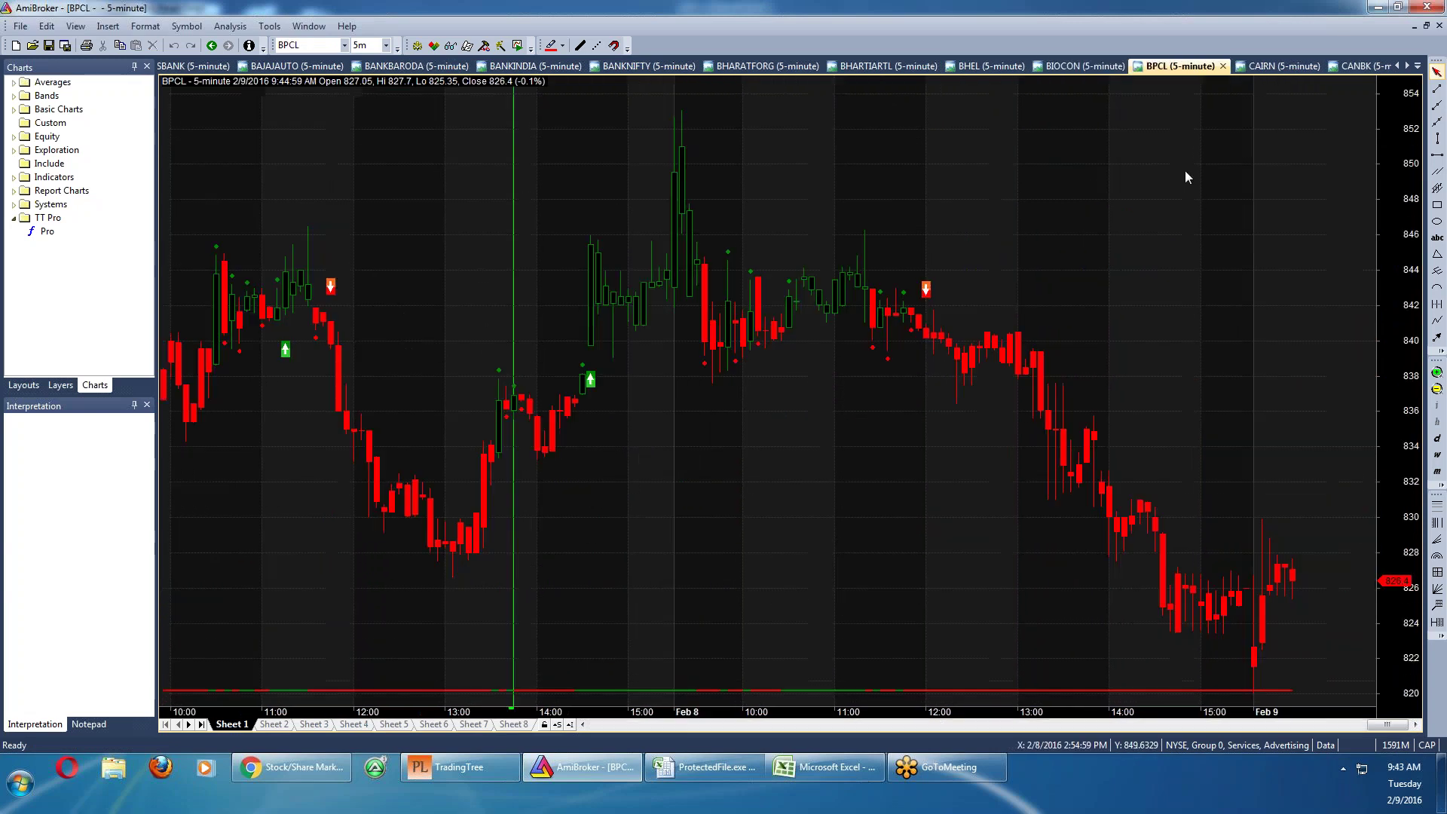
pyautogui.click(1273, 68)
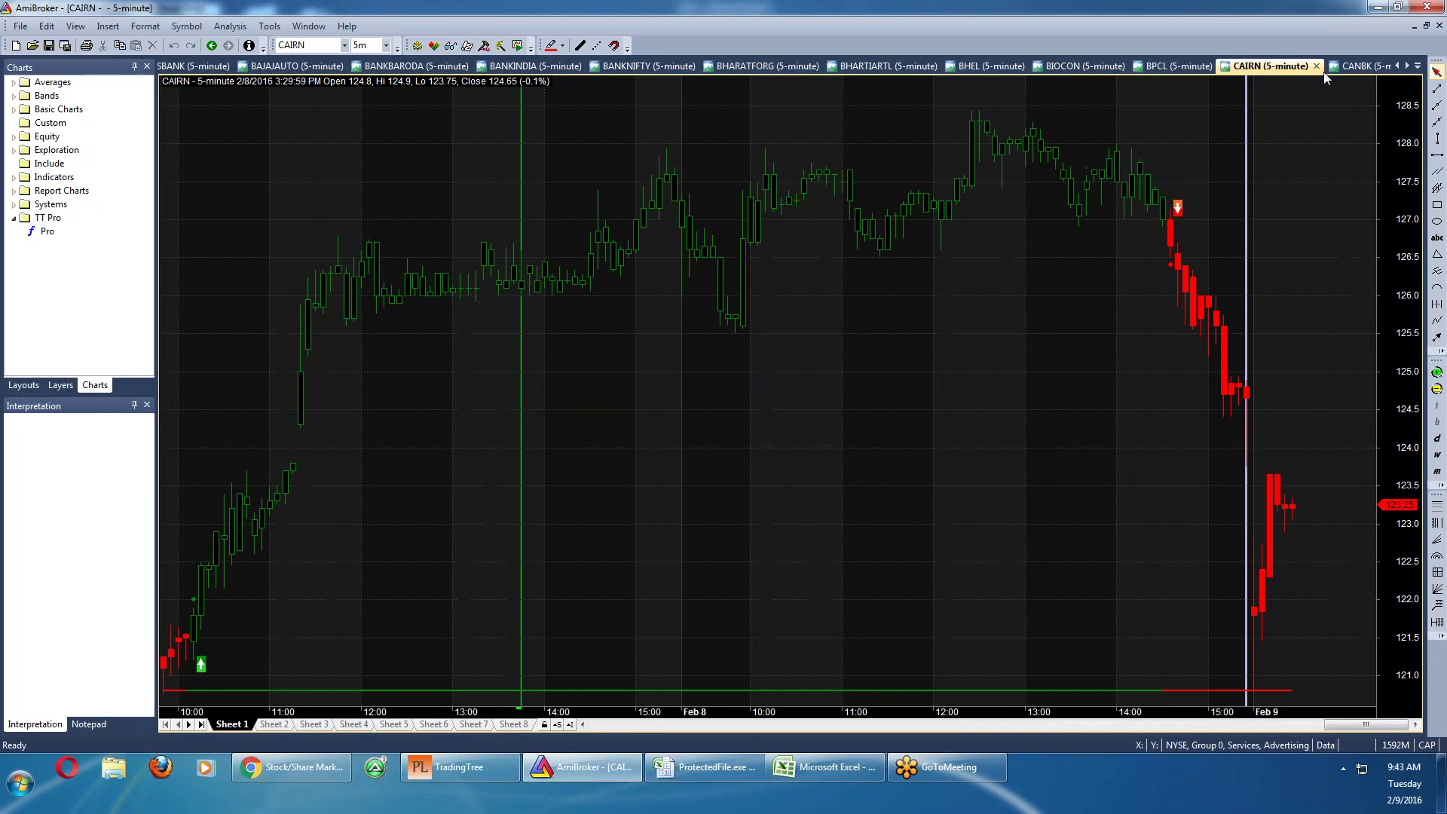
pyautogui.click(1353, 69)
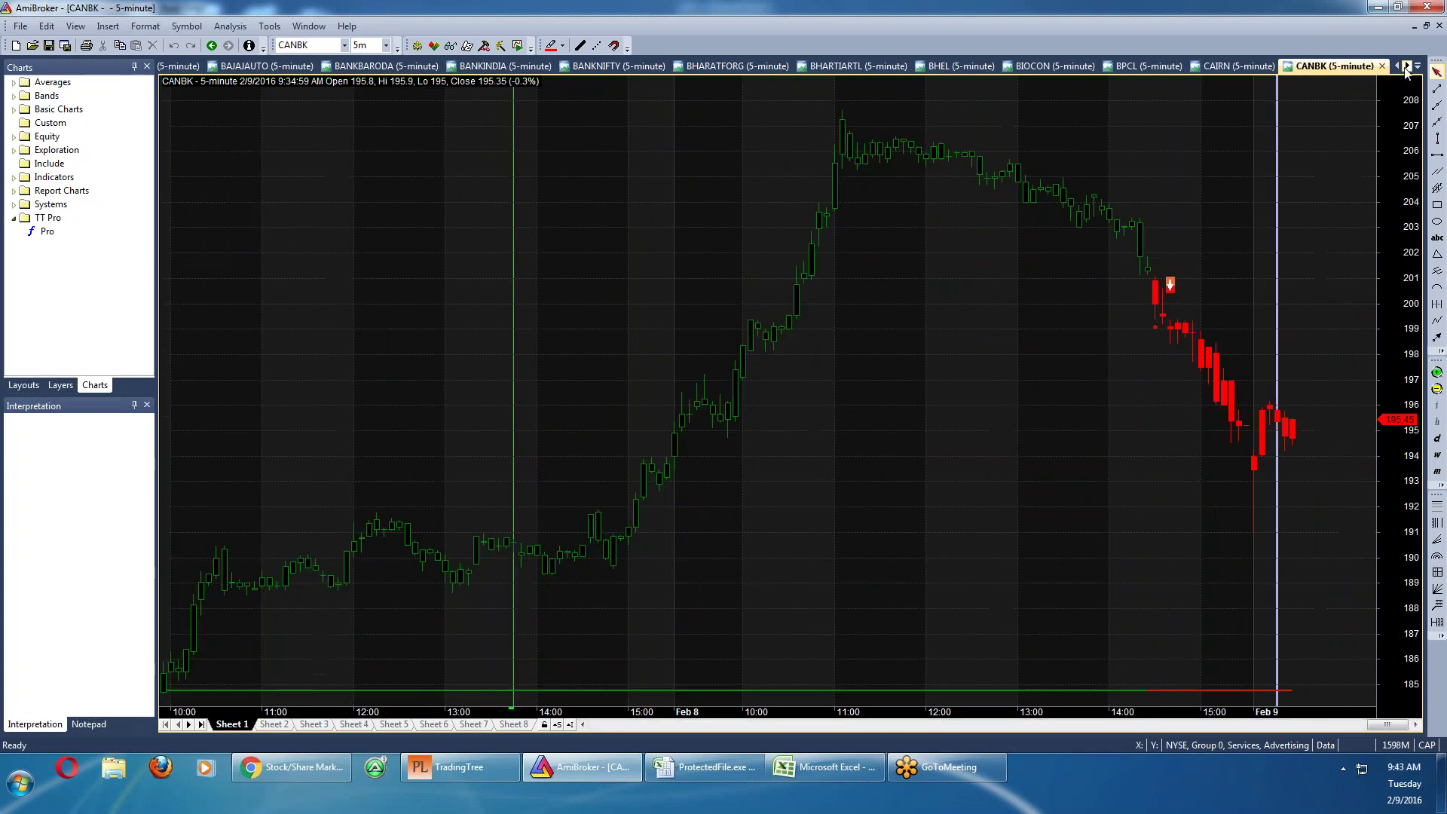
# View the CENTURYTEX and CESC 5-minute charts
pyautogui.click(1407, 67)
pyautogui.click(1406, 66)
pyautogui.click(1406, 67)
pyautogui.click(1406, 66)
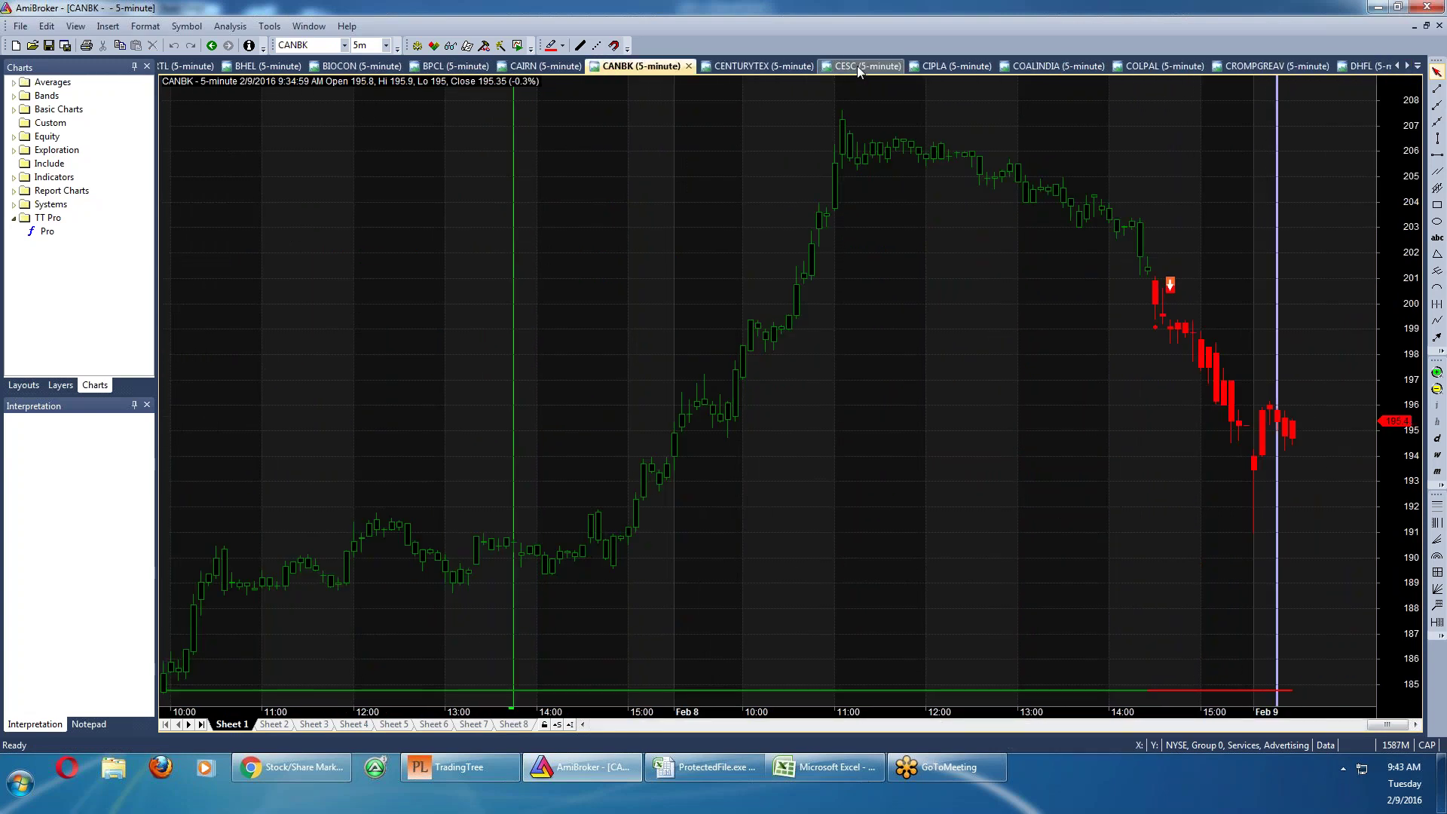
pyautogui.click(793, 65)
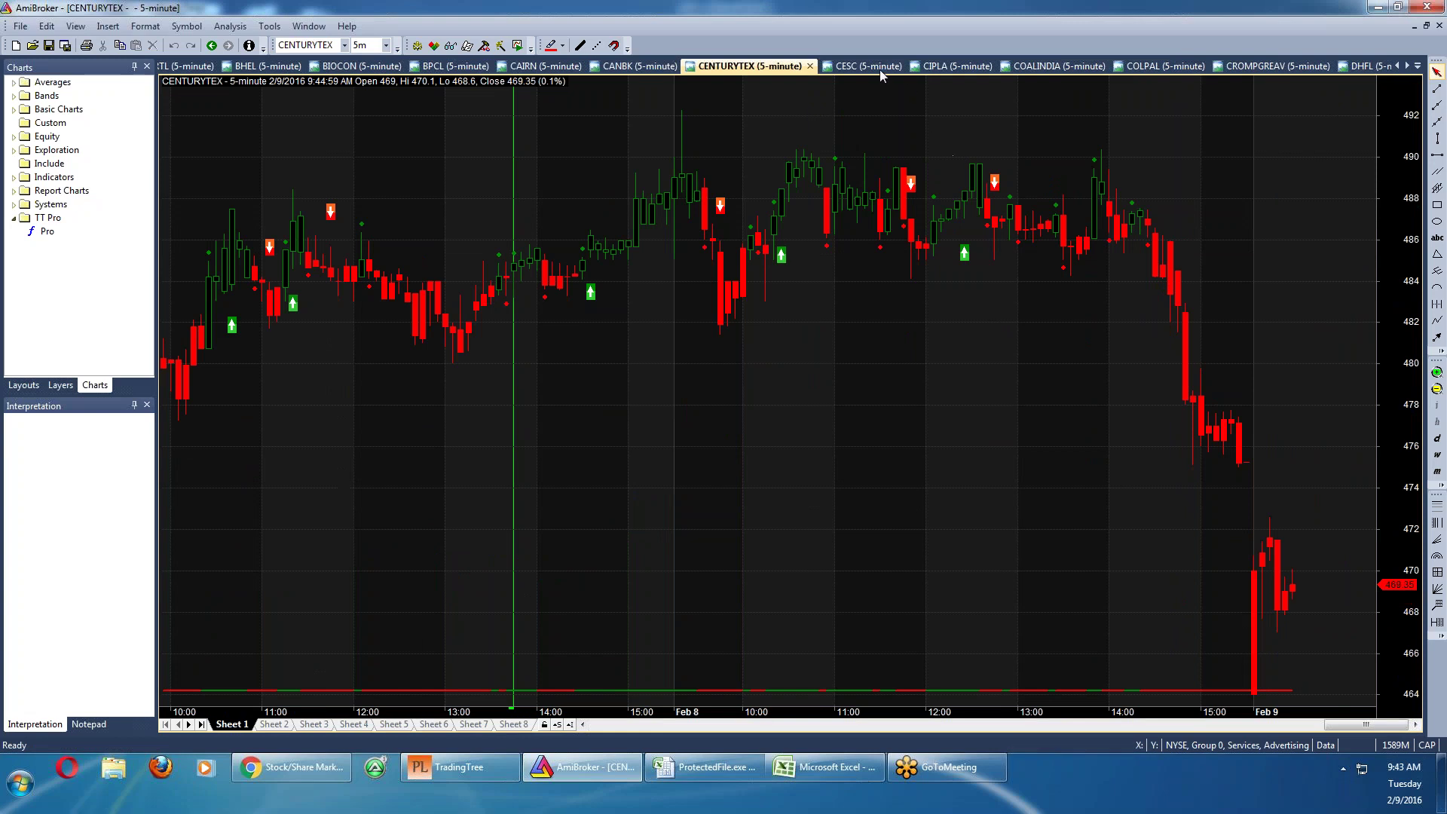
pyautogui.click(880, 69)
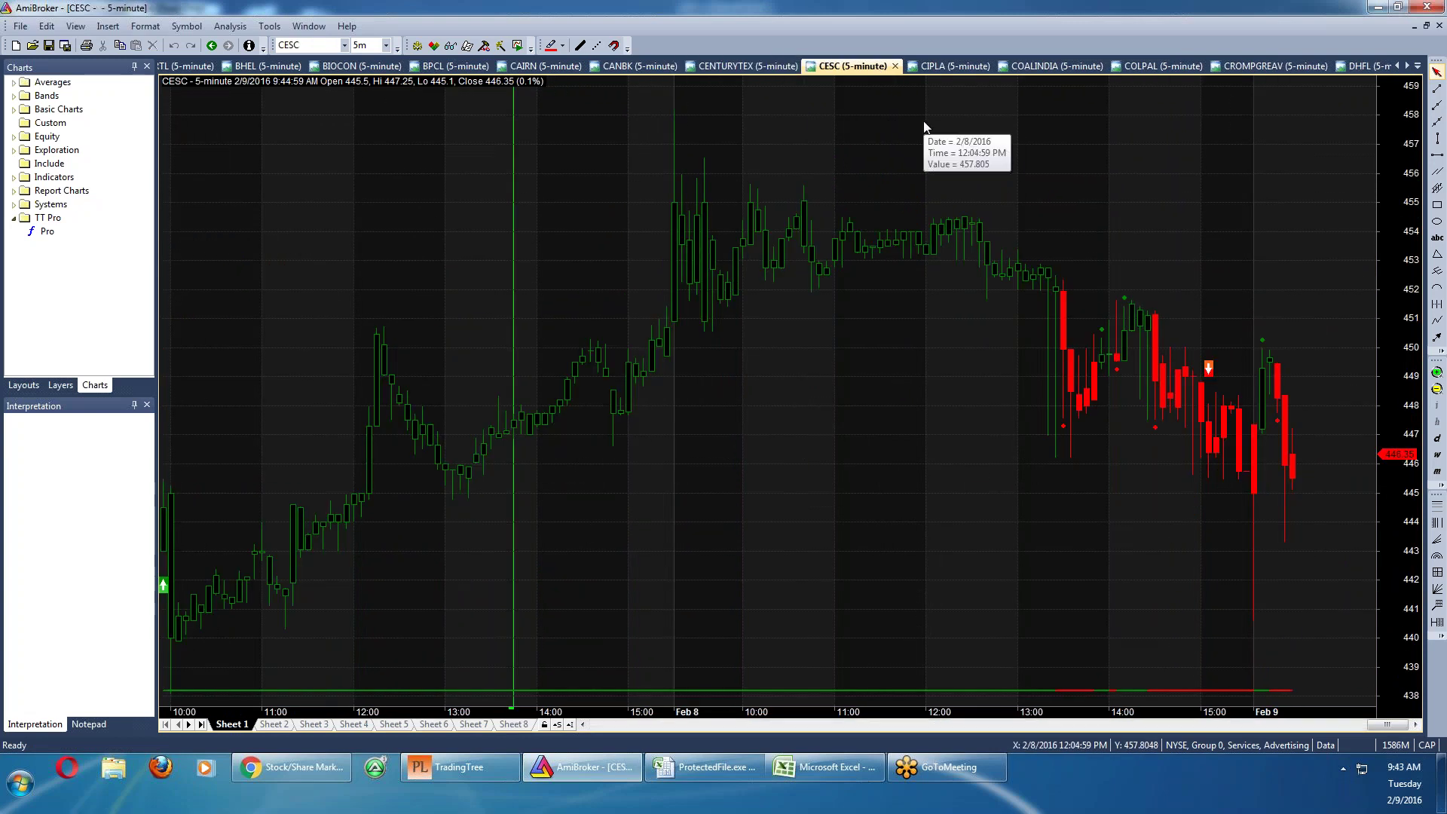
# Draw a horizontal line at about 563.72 across the latest Feb 9 candles on the CIPLA chart and check its start Y value
pyautogui.click(951, 67)
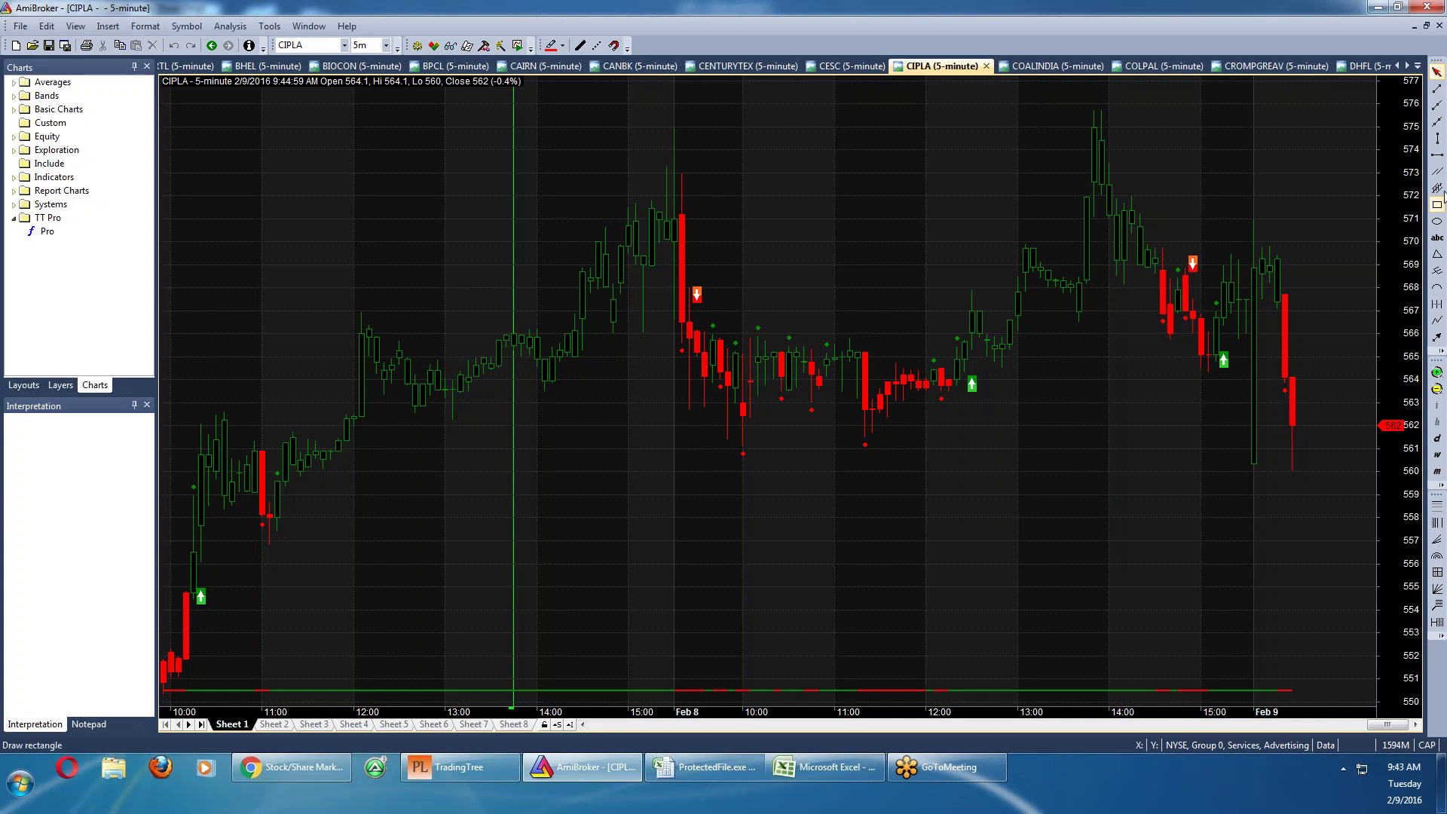
pyautogui.click(1438, 154)
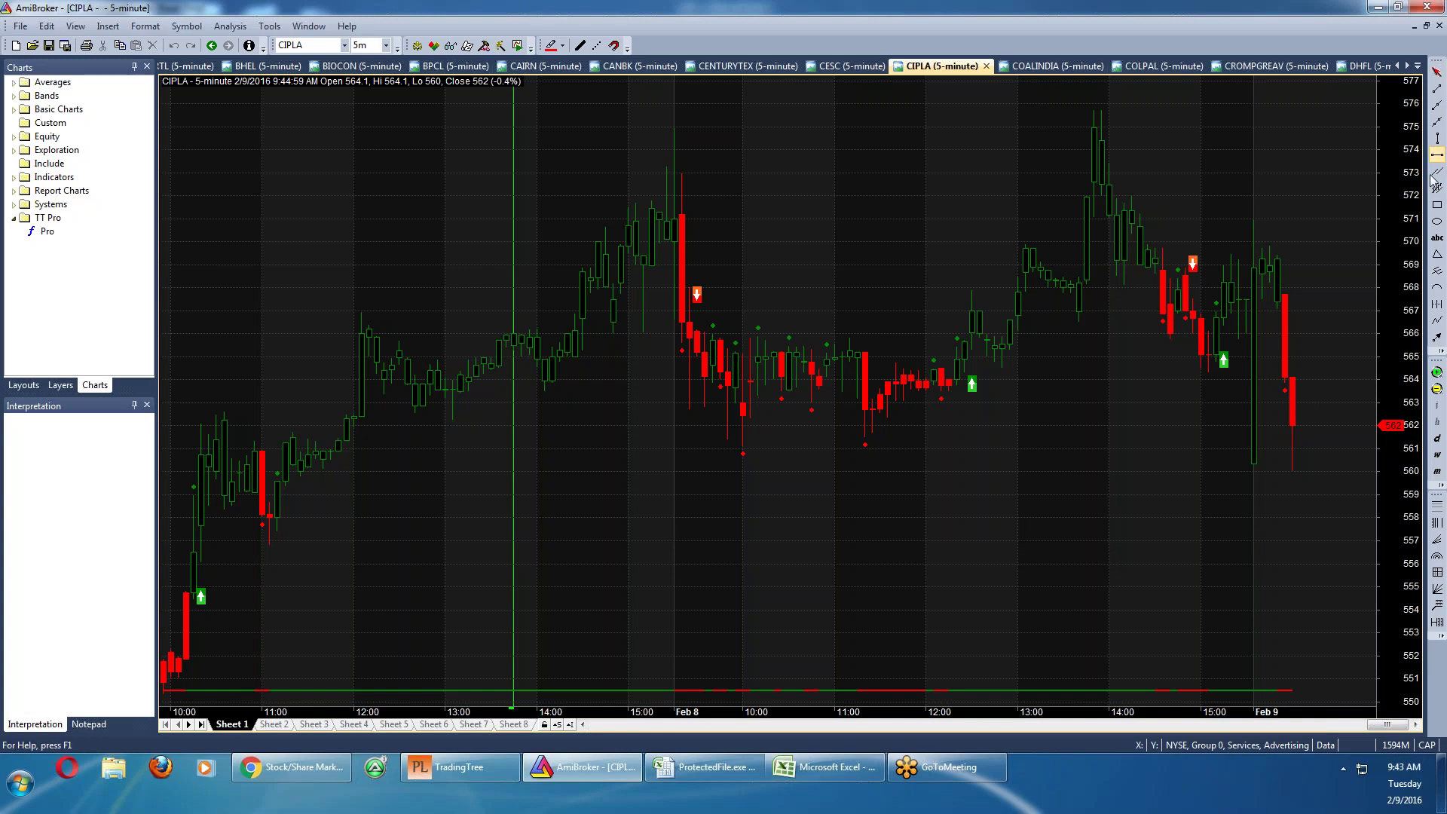
pyautogui.doubleClick(1286, 385)
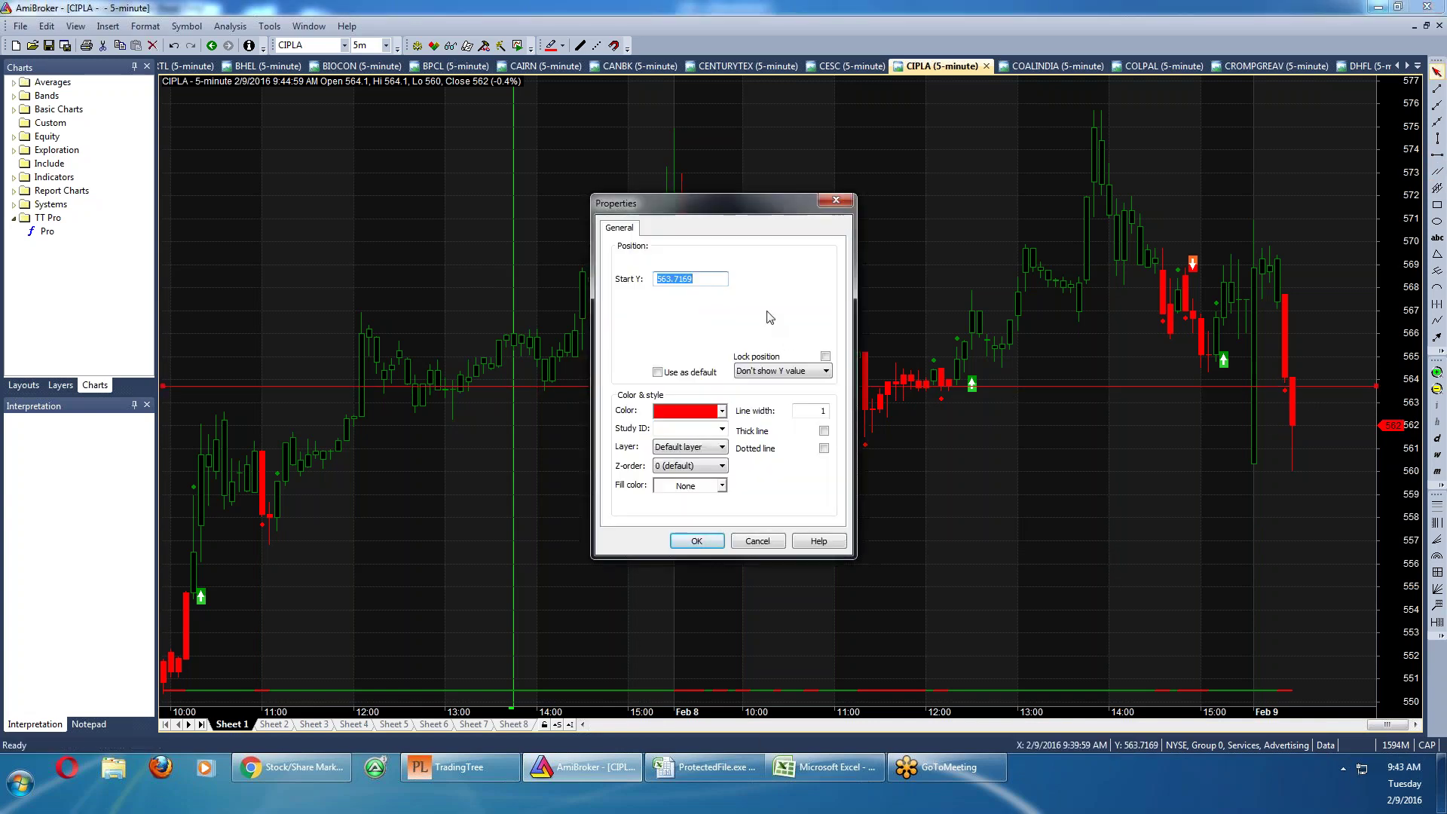
pyautogui.click(711, 283)
pyautogui.click(697, 540)
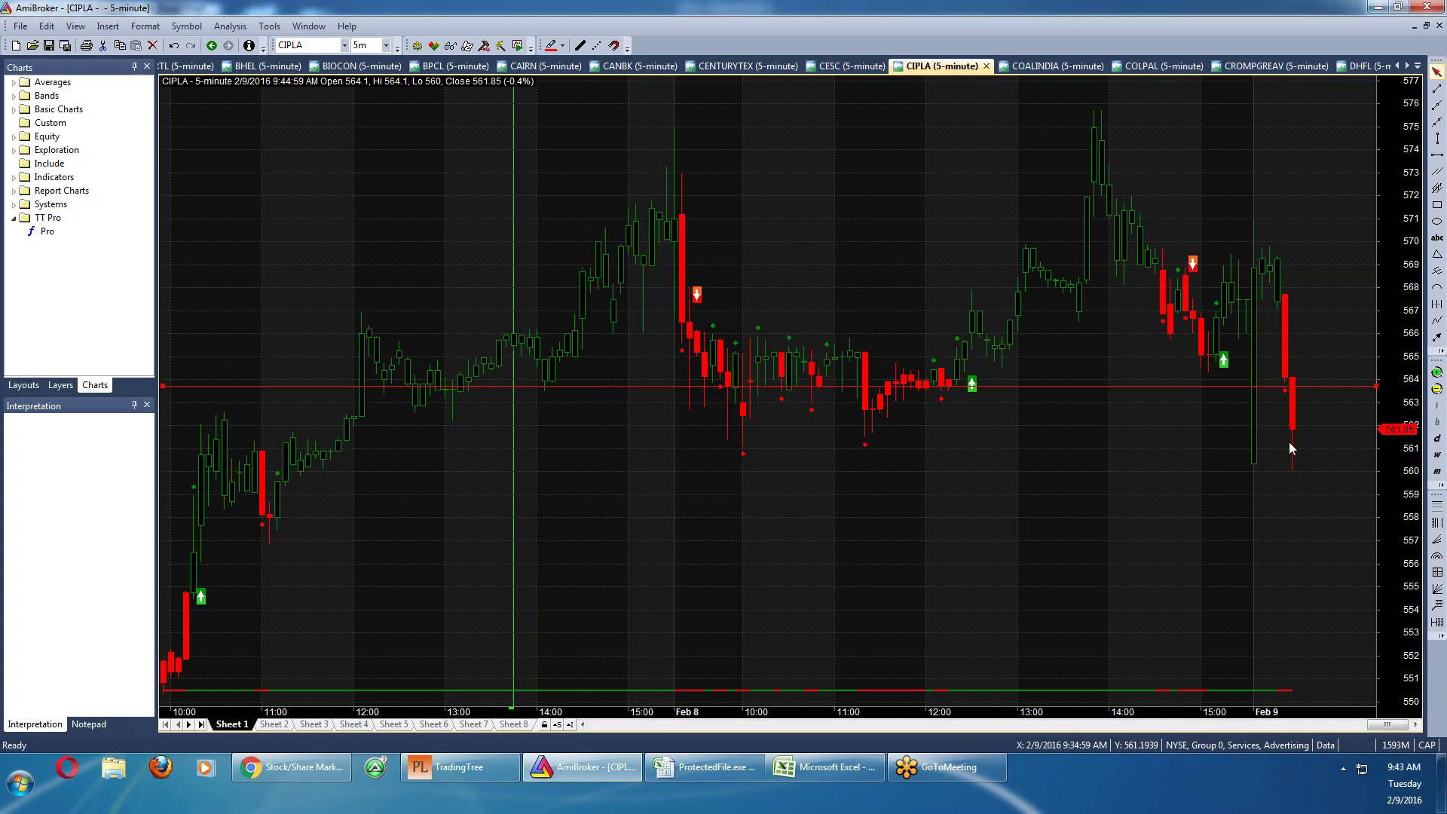
# View the COALINDIA 5-minute chart
pyautogui.click(1043, 69)
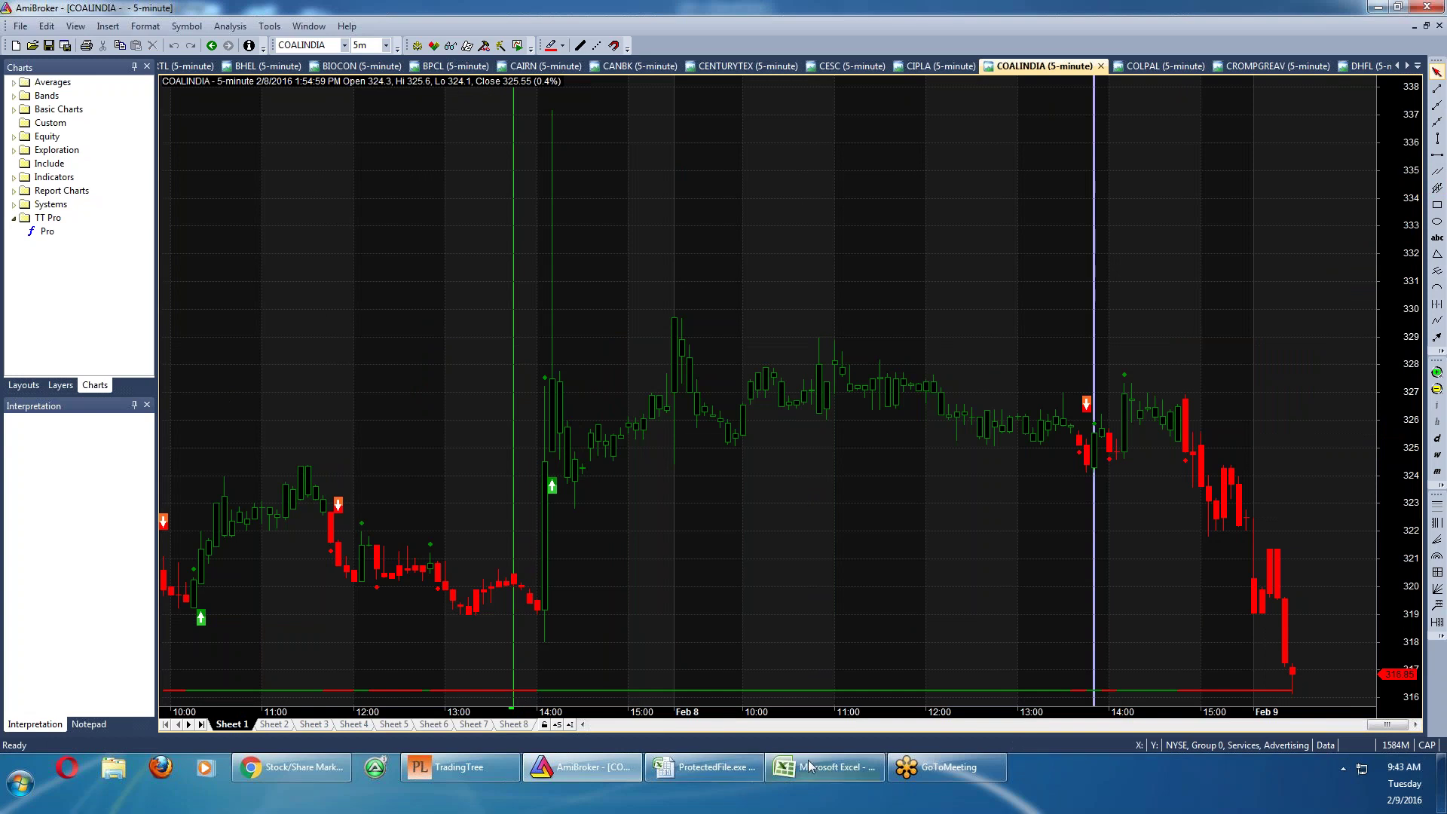
# Switch to the Excel watch list and replace the HDFC symbol with CIPLA
pyautogui.click(730, 763)
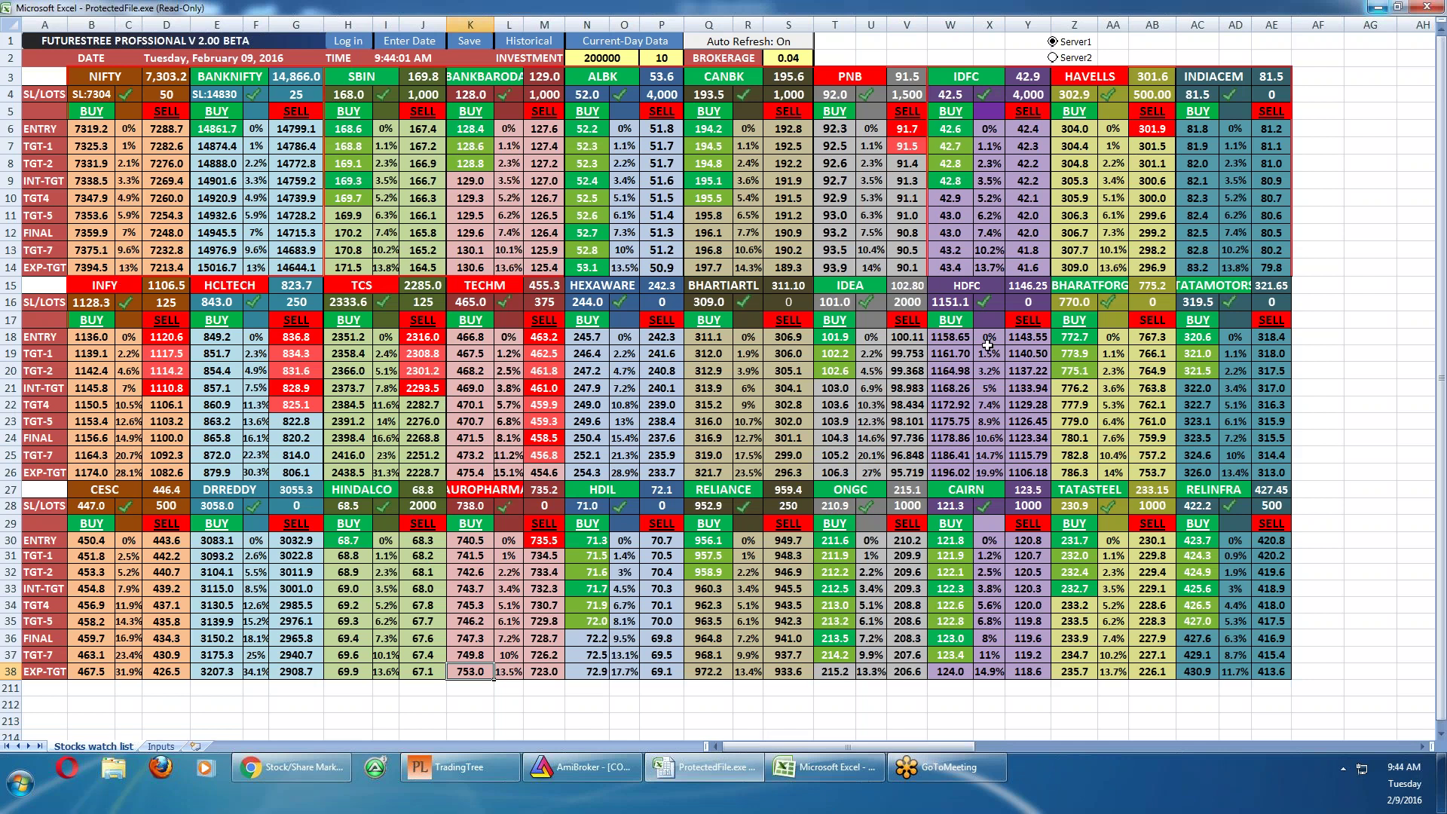
pyautogui.click(979, 291)
pyautogui.write('CIPL')
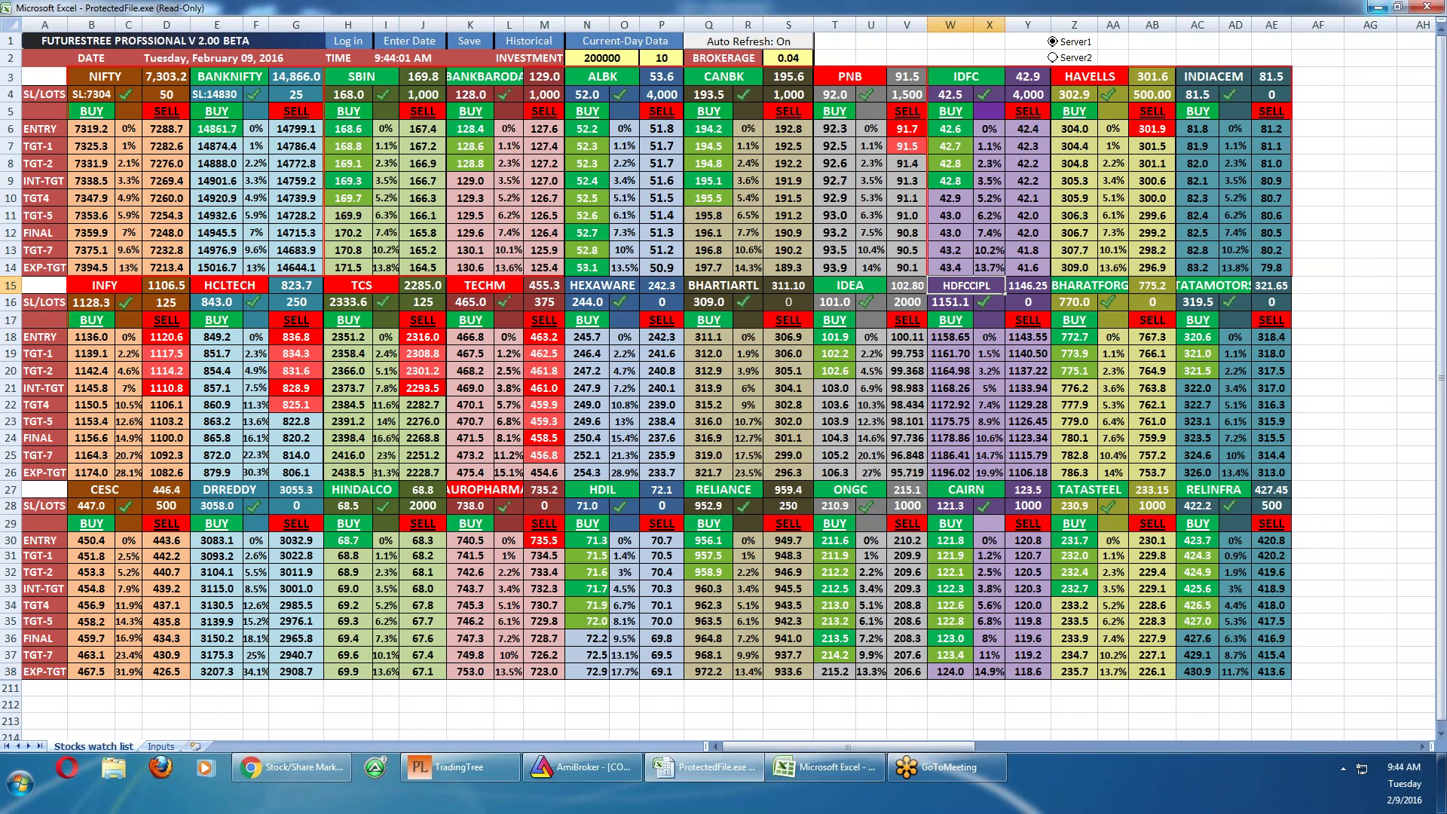
pyautogui.press('BackSpace')
pyautogui.press('BackSpace')
pyautogui.press('BackSpace')
pyautogui.press('BackSpace')
pyautogui.press('BackSpace')
pyautogui.press('BackSpace')
pyautogui.press('BackSpace')
pyautogui.press('BackSpace')
pyautogui.write('CIP')
pyautogui.press('Return')
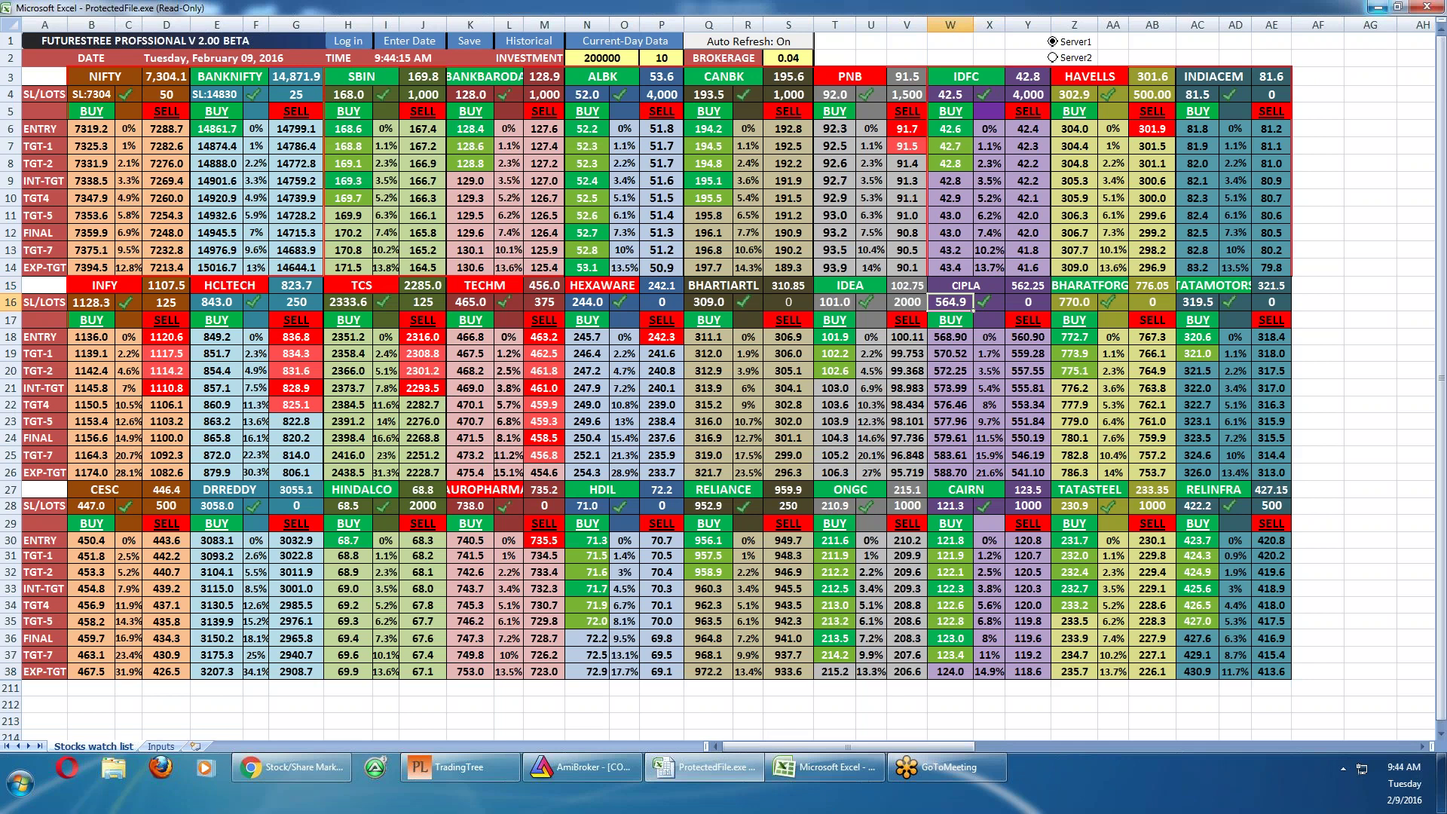
# Change the CIPLA symbol in the watch list back to HDFC
pyautogui.click(966, 285)
pyautogui.write('HDFC')
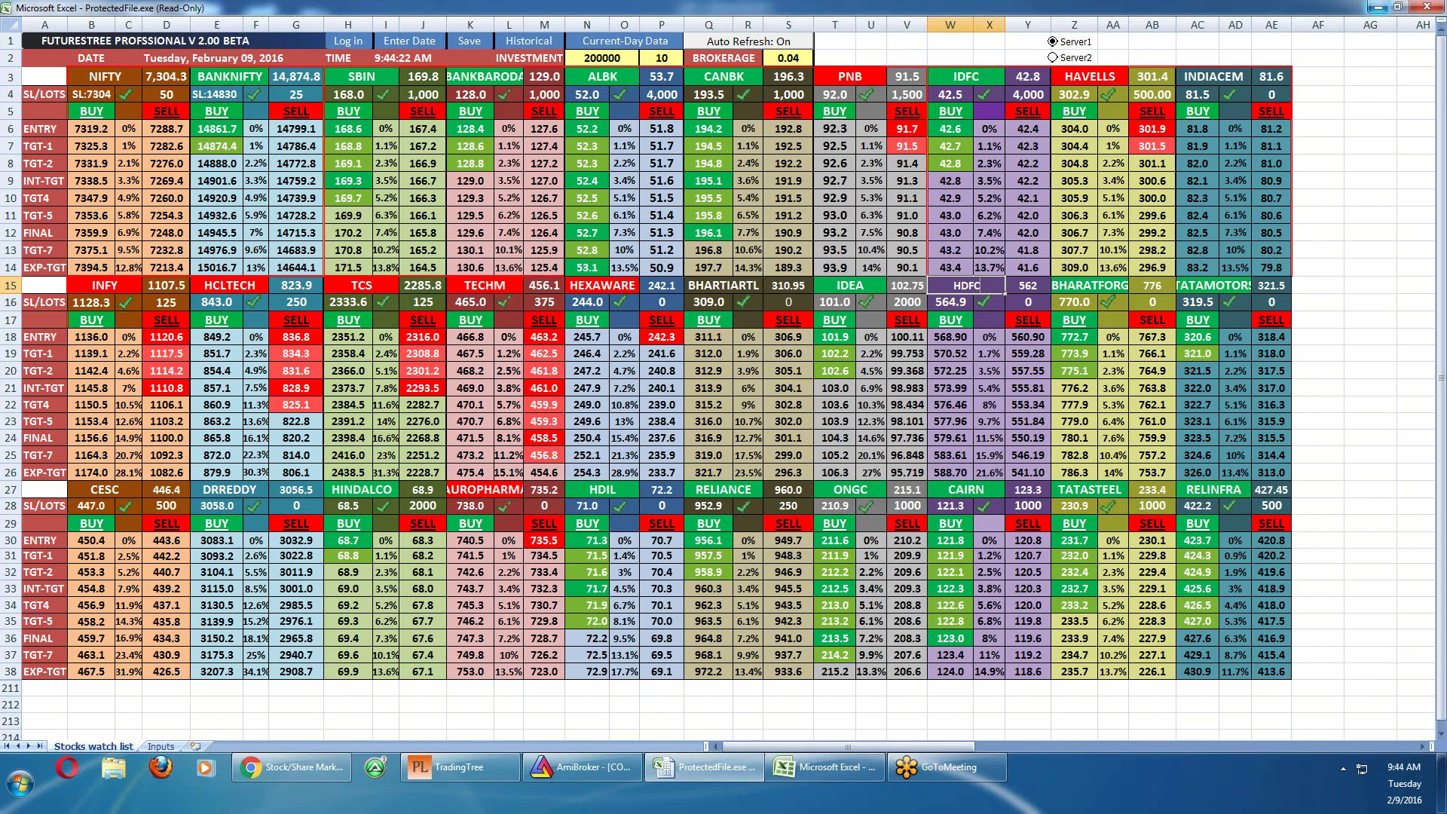
pyautogui.press('Return')
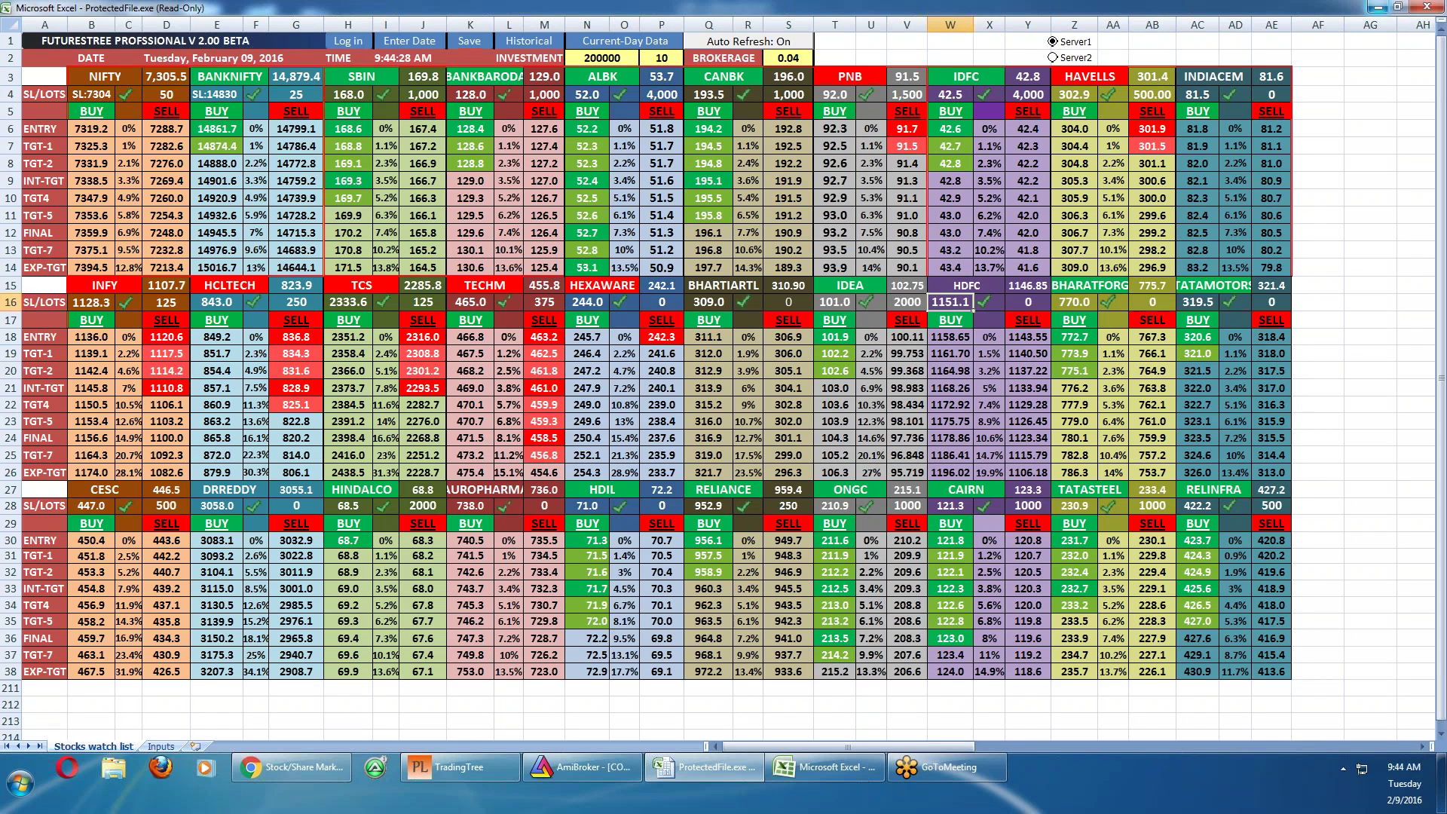
# Change the HDFC symbol in the watch list to HDFCBANK
pyautogui.click(974, 289)
pyautogui.write('HDFC')
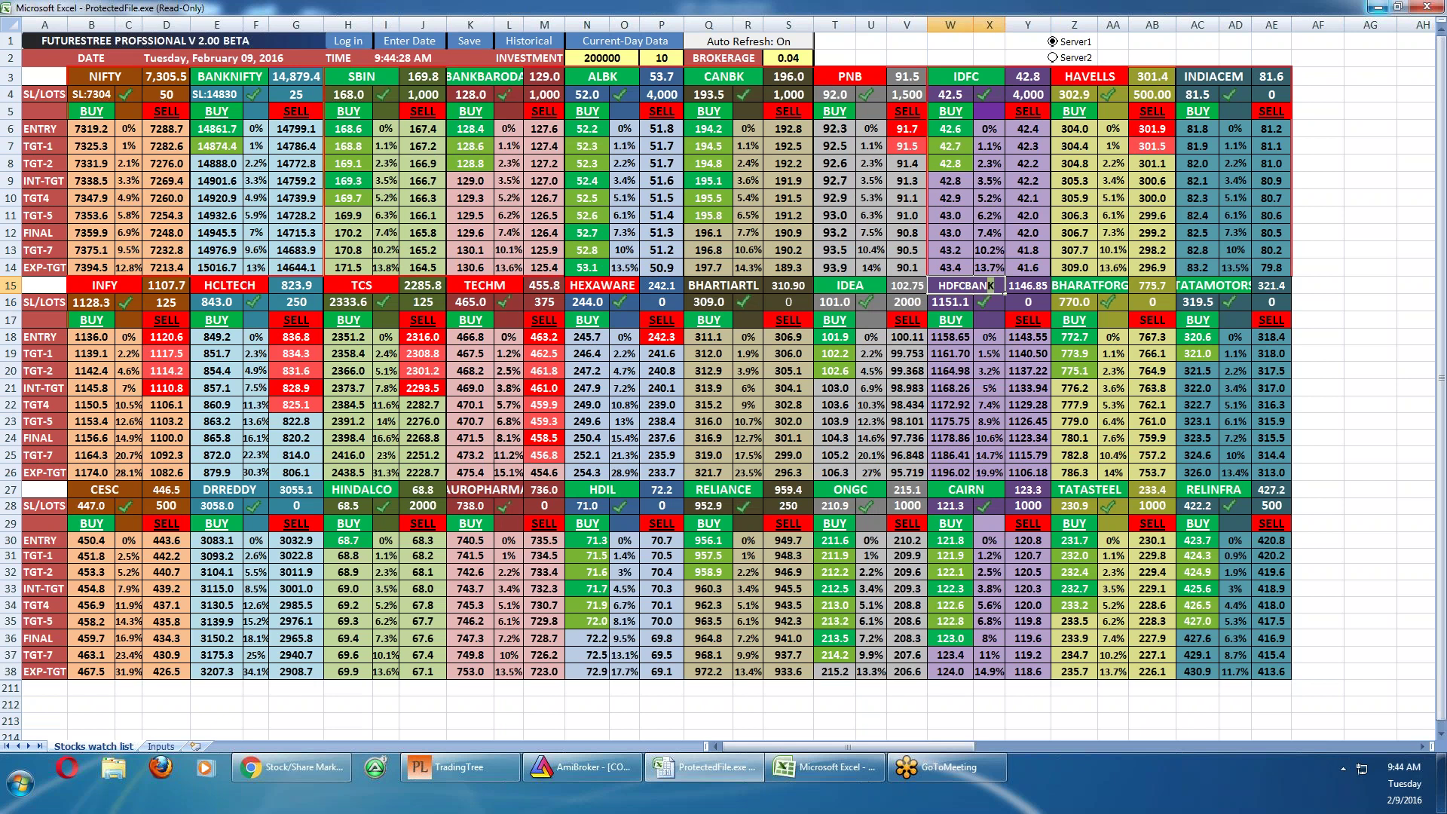
pyautogui.write('BANK')
pyautogui.press('Return')
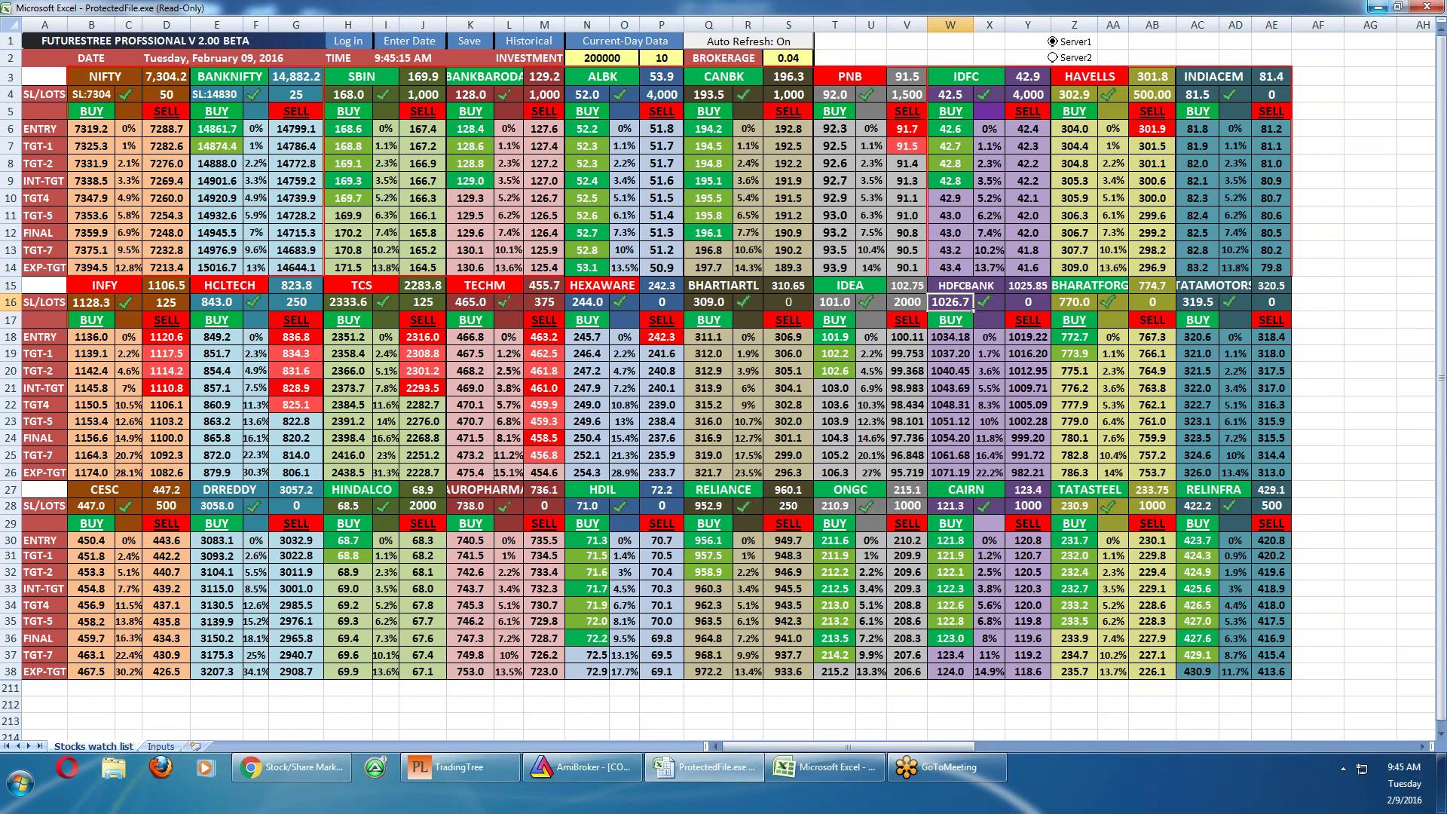
# Switch back to AmiBroker and open the HDIL 5-minute chart from the list of open charts
pyautogui.click(604, 765)
pyautogui.click(1418, 66)
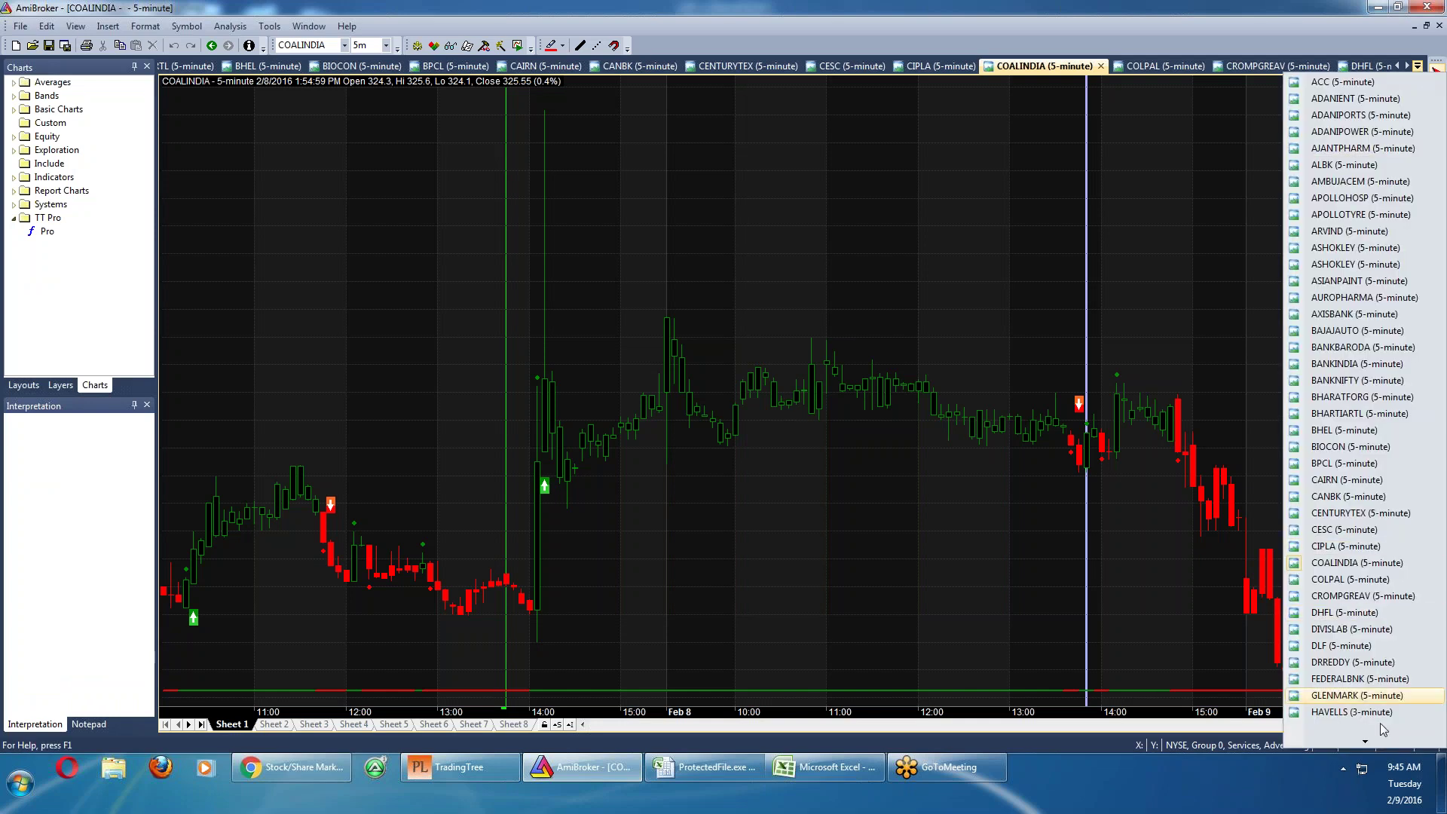
pyautogui.scroll(-3, 1395, 678)
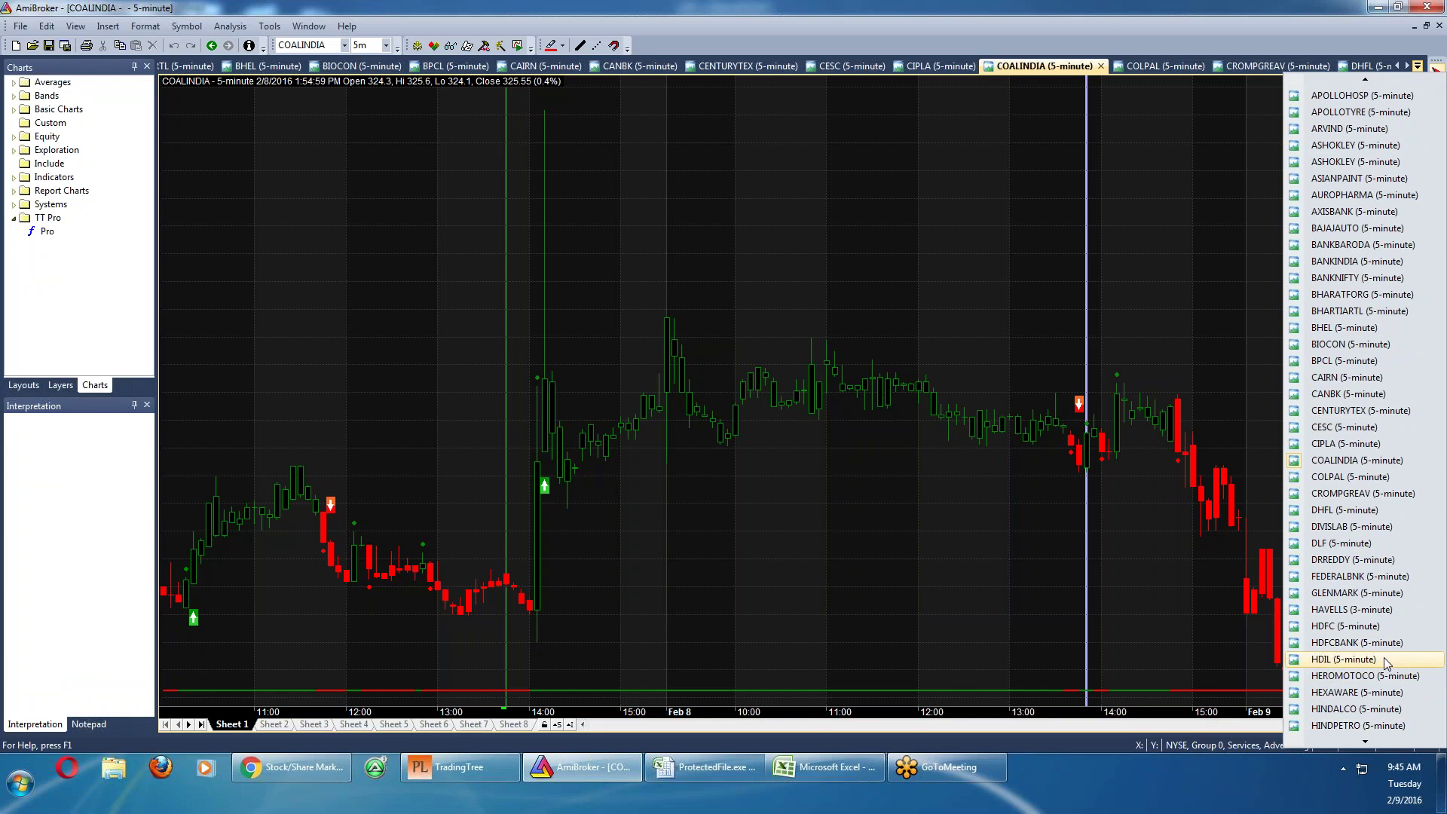
pyautogui.click(1387, 661)
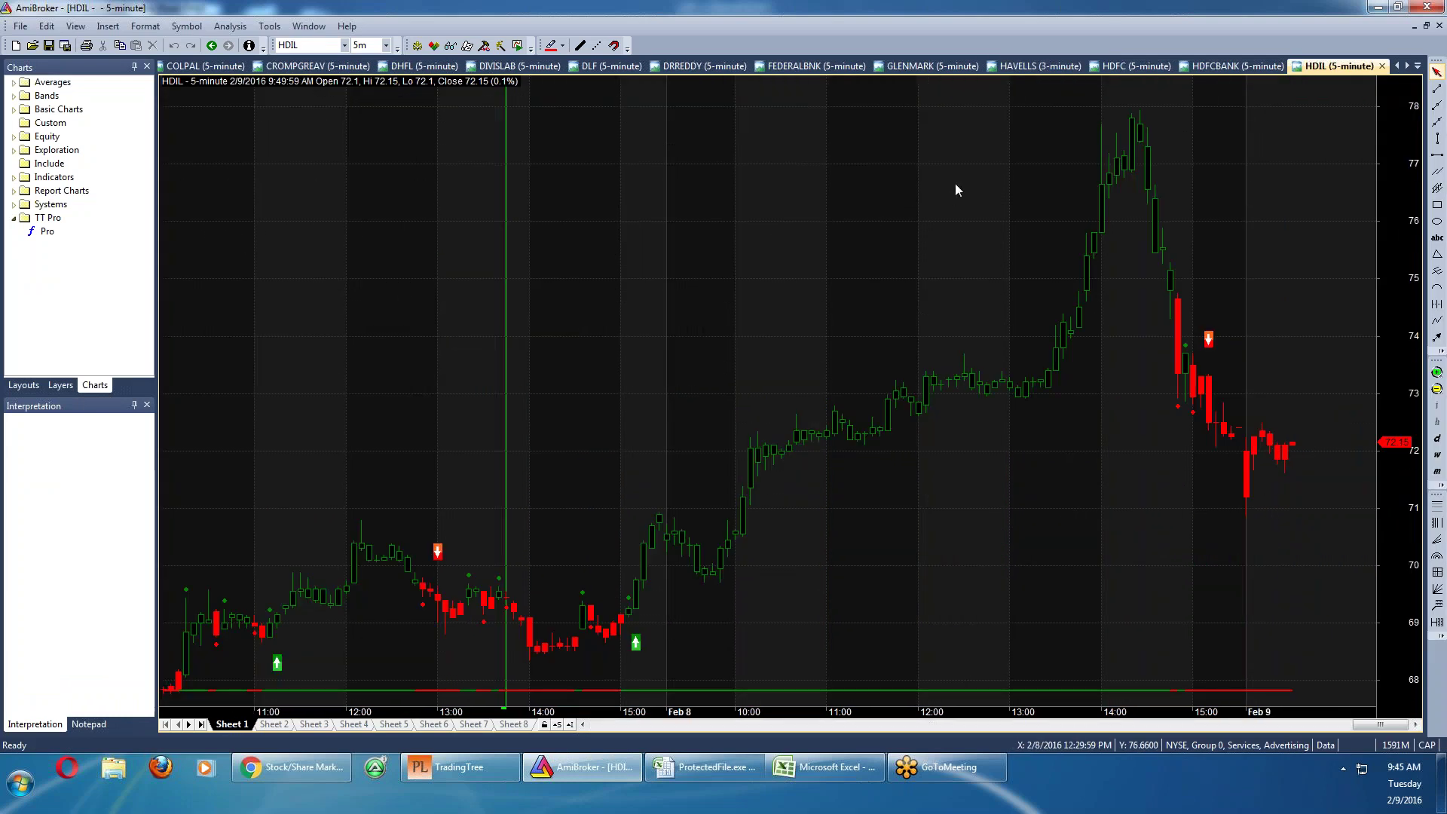
# Review the 5-minute charts of DIVISLAB, DLF and DRREDDY
pyautogui.click(520, 65)
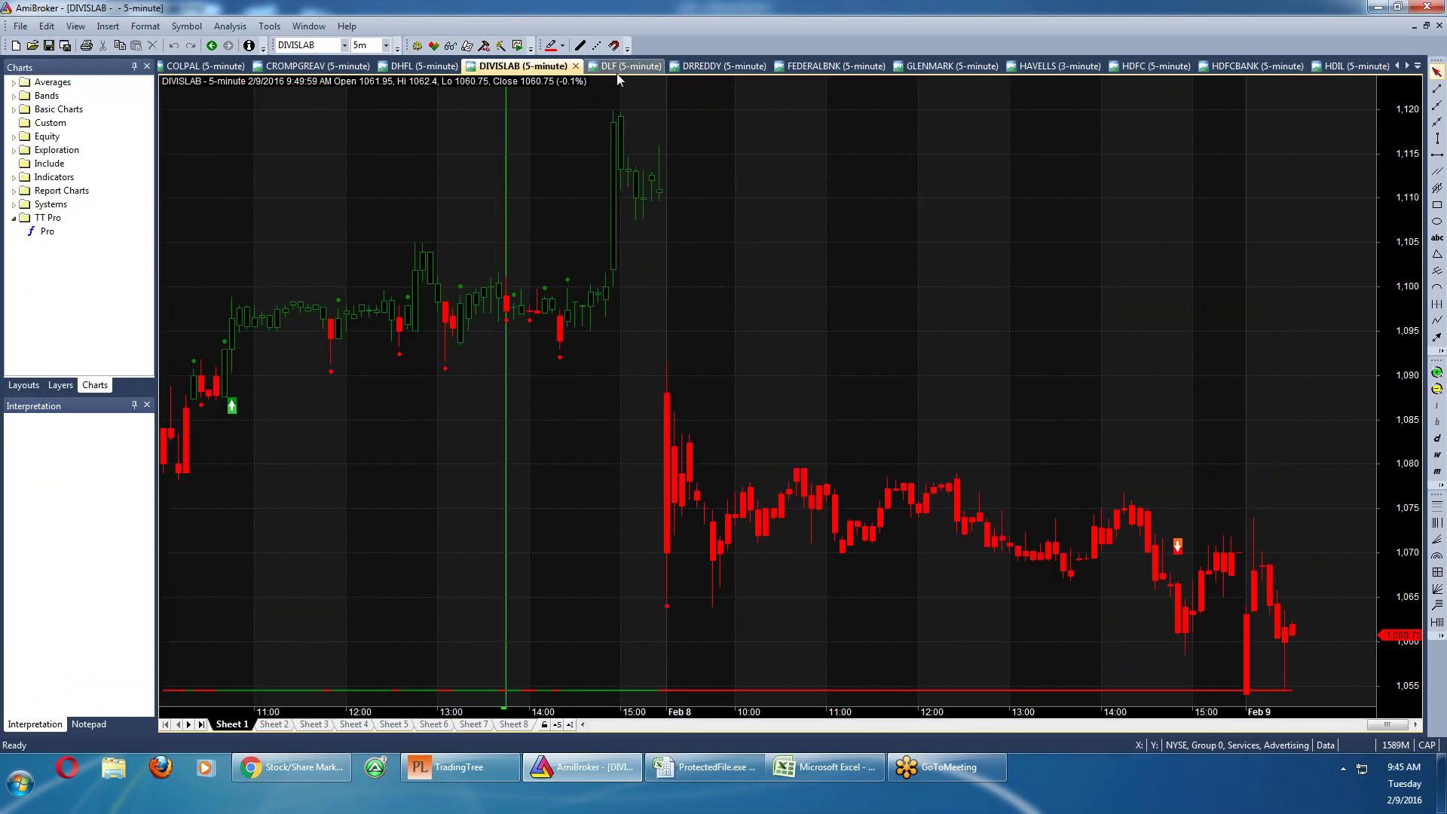
pyautogui.click(618, 67)
pyautogui.click(673, 133)
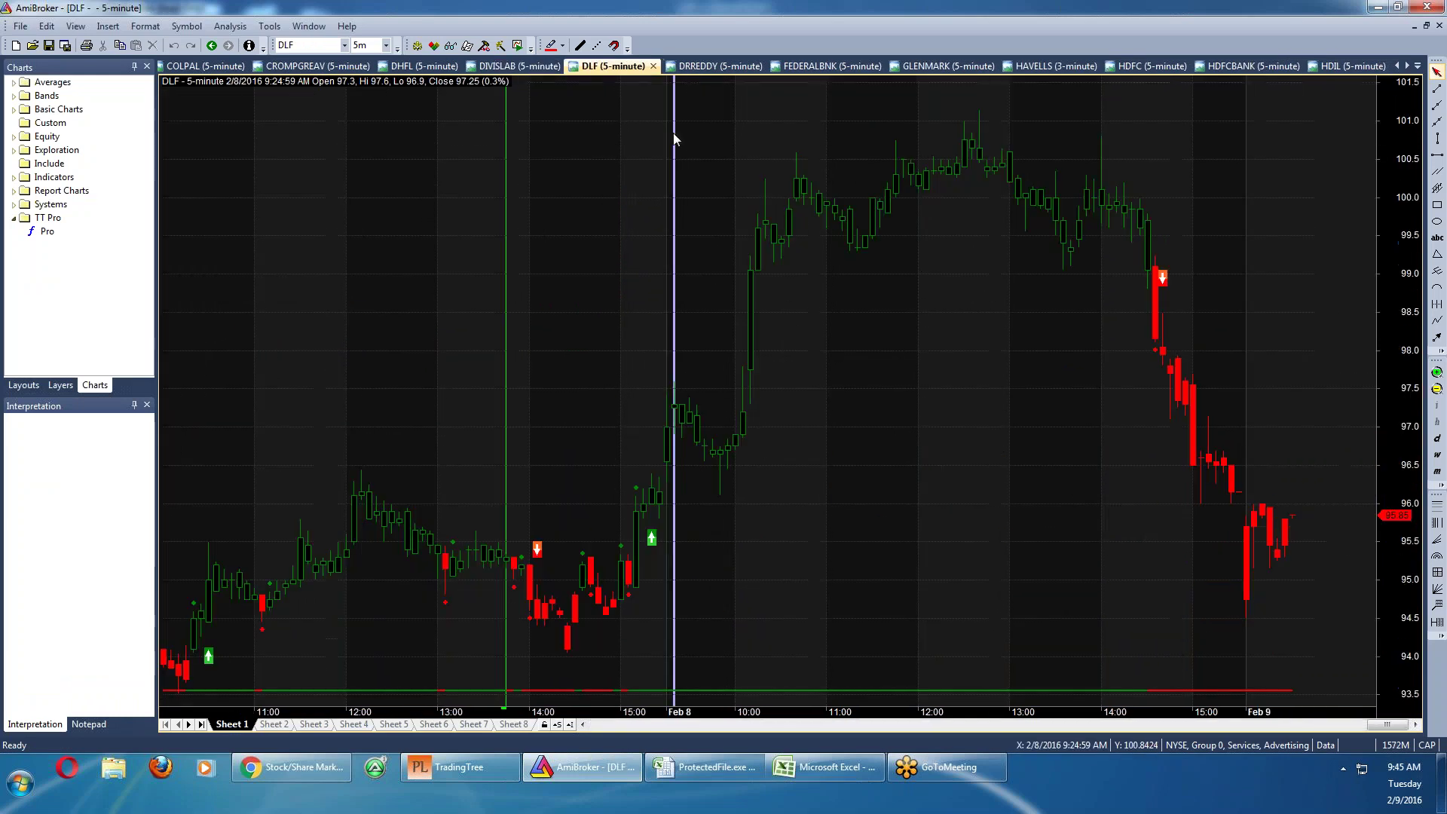
pyautogui.click(707, 68)
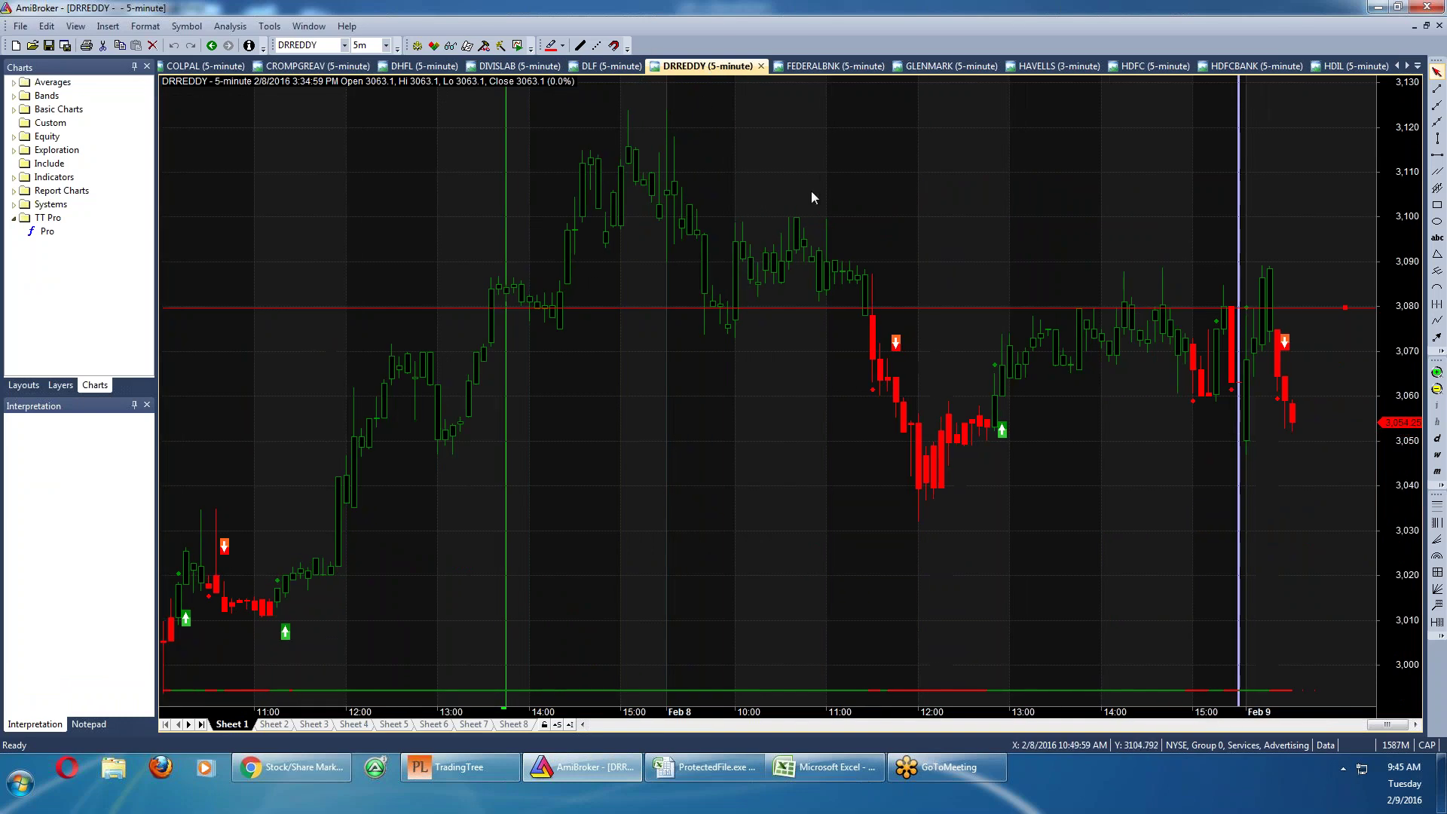
pyautogui.click(821, 172)
pyautogui.moveTo(793, 174)
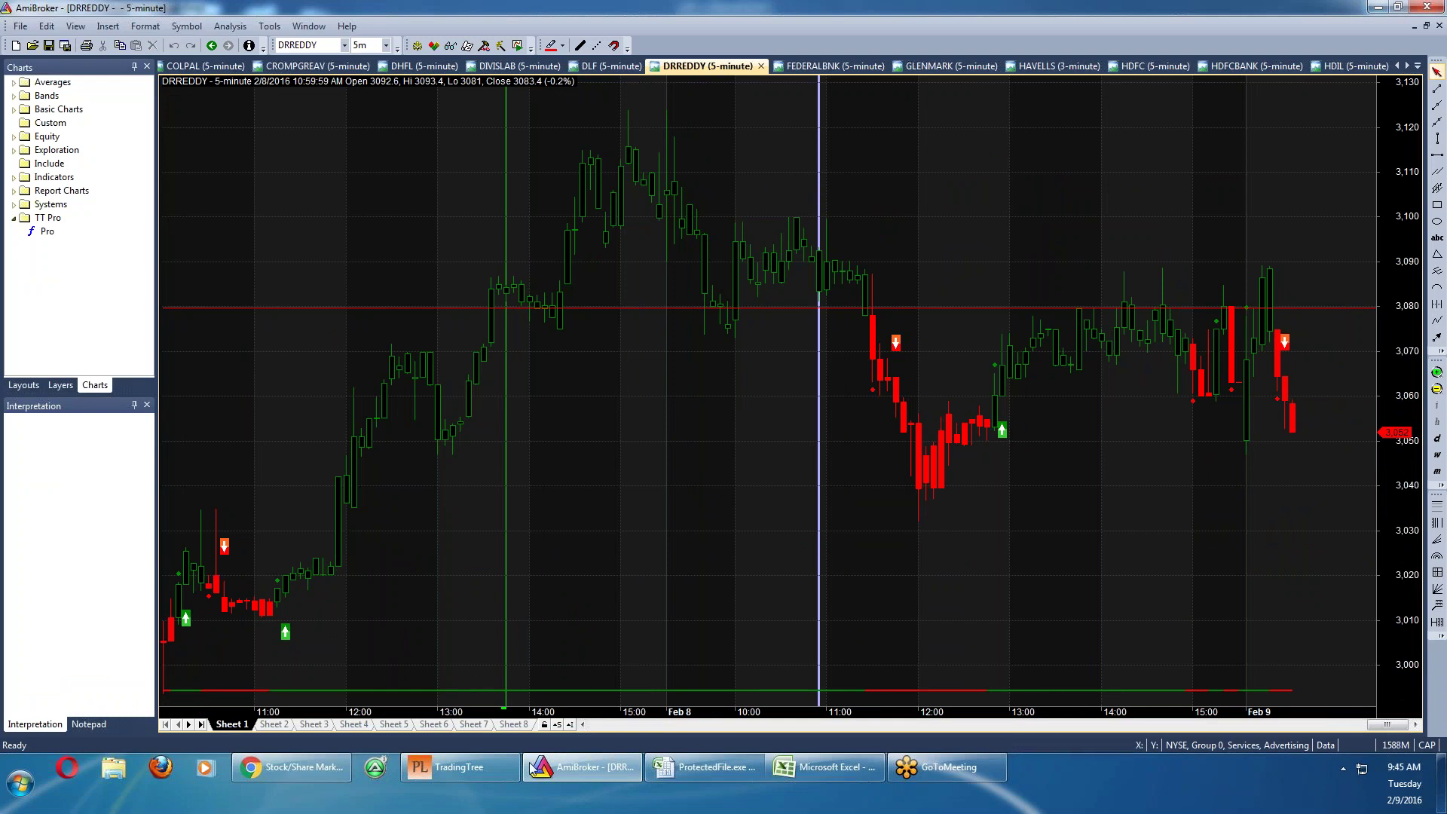
# Switch to the Excel watch list and select the DRREDDY sell entry level to check it
pyautogui.click(802, 772)
pyautogui.click(731, 780)
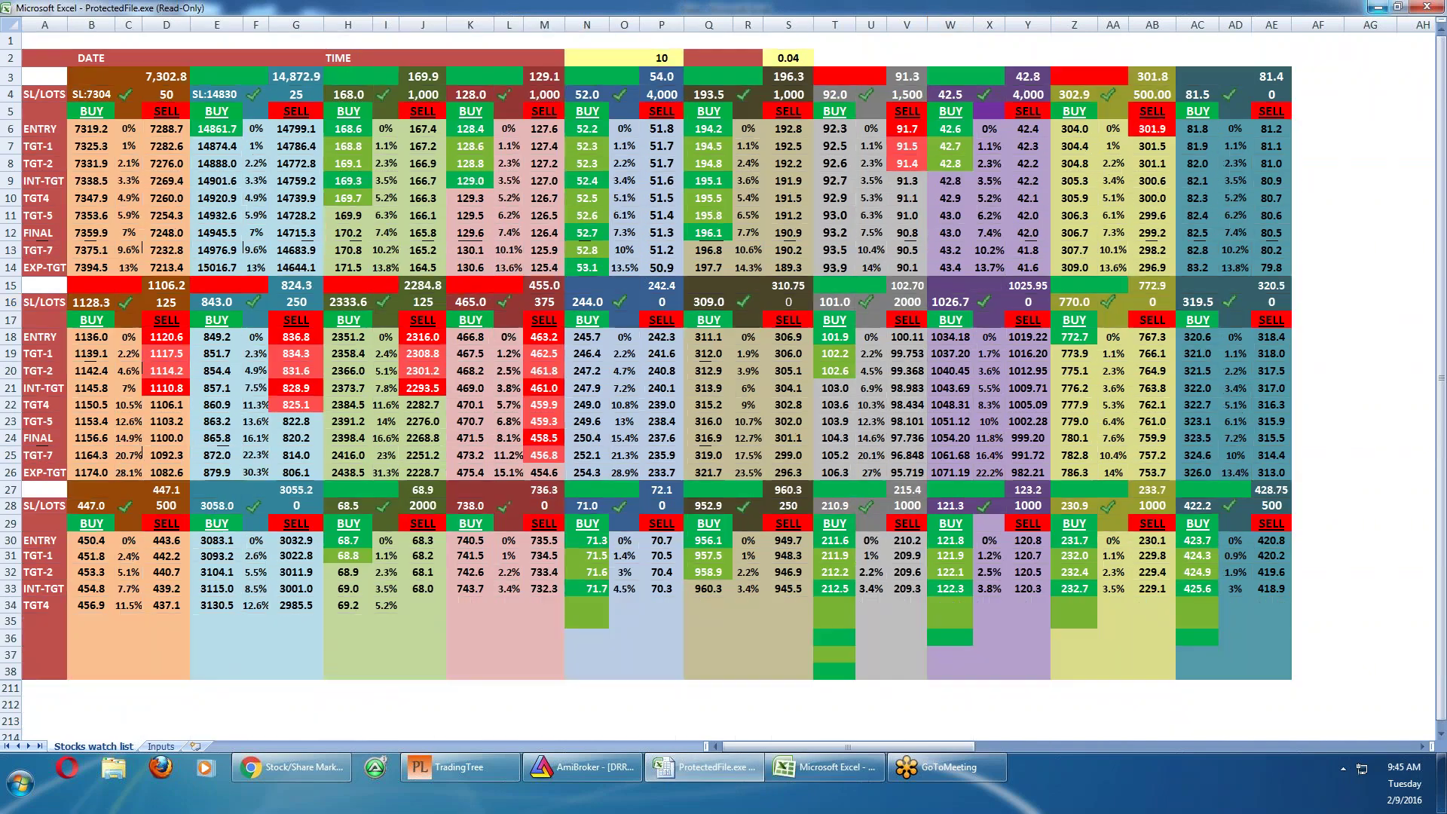
pyautogui.click(289, 537)
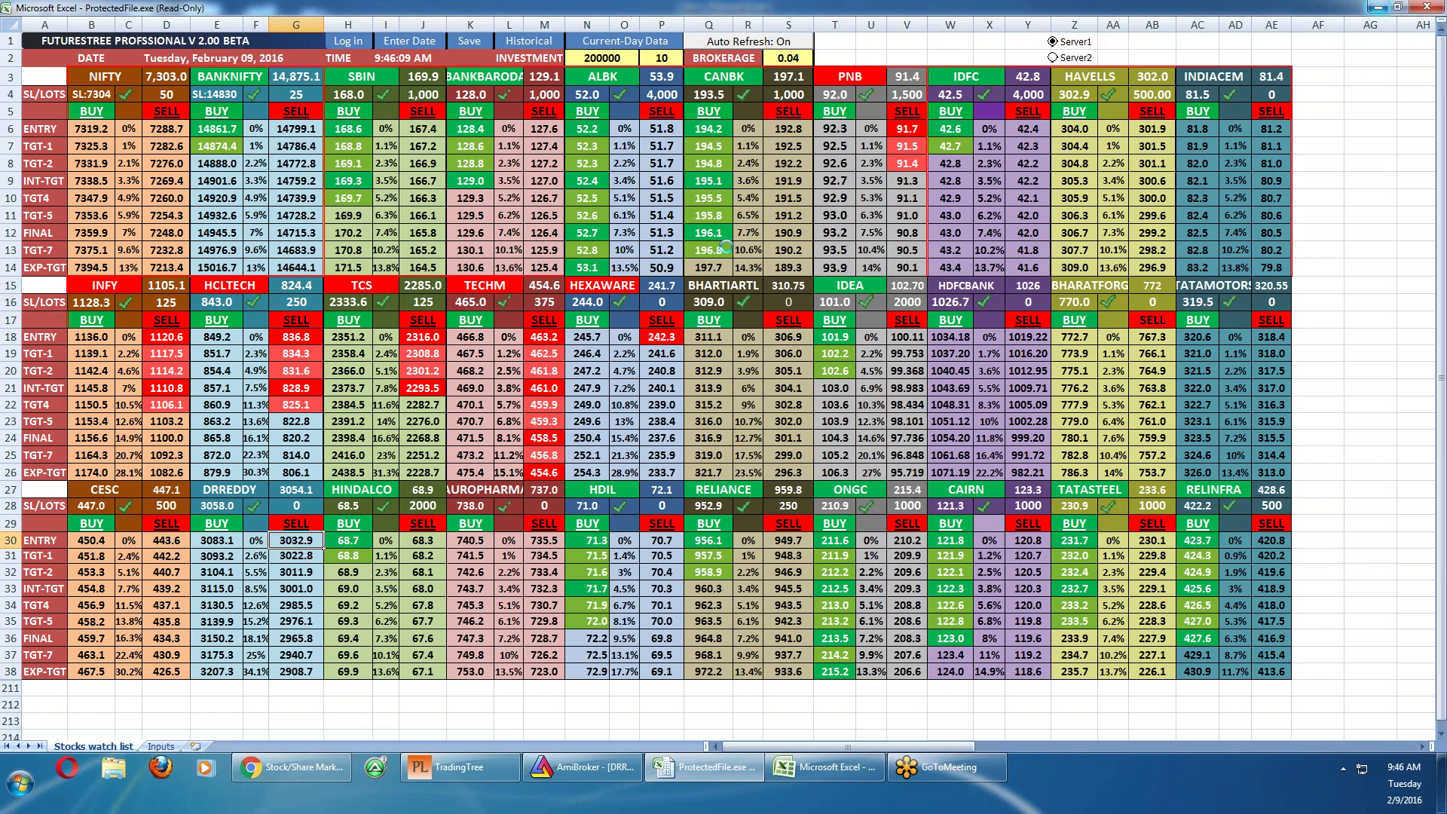
# Return to AmiBroker and open the CANBK 5-minute chart from the list of open charts
pyautogui.click(586, 773)
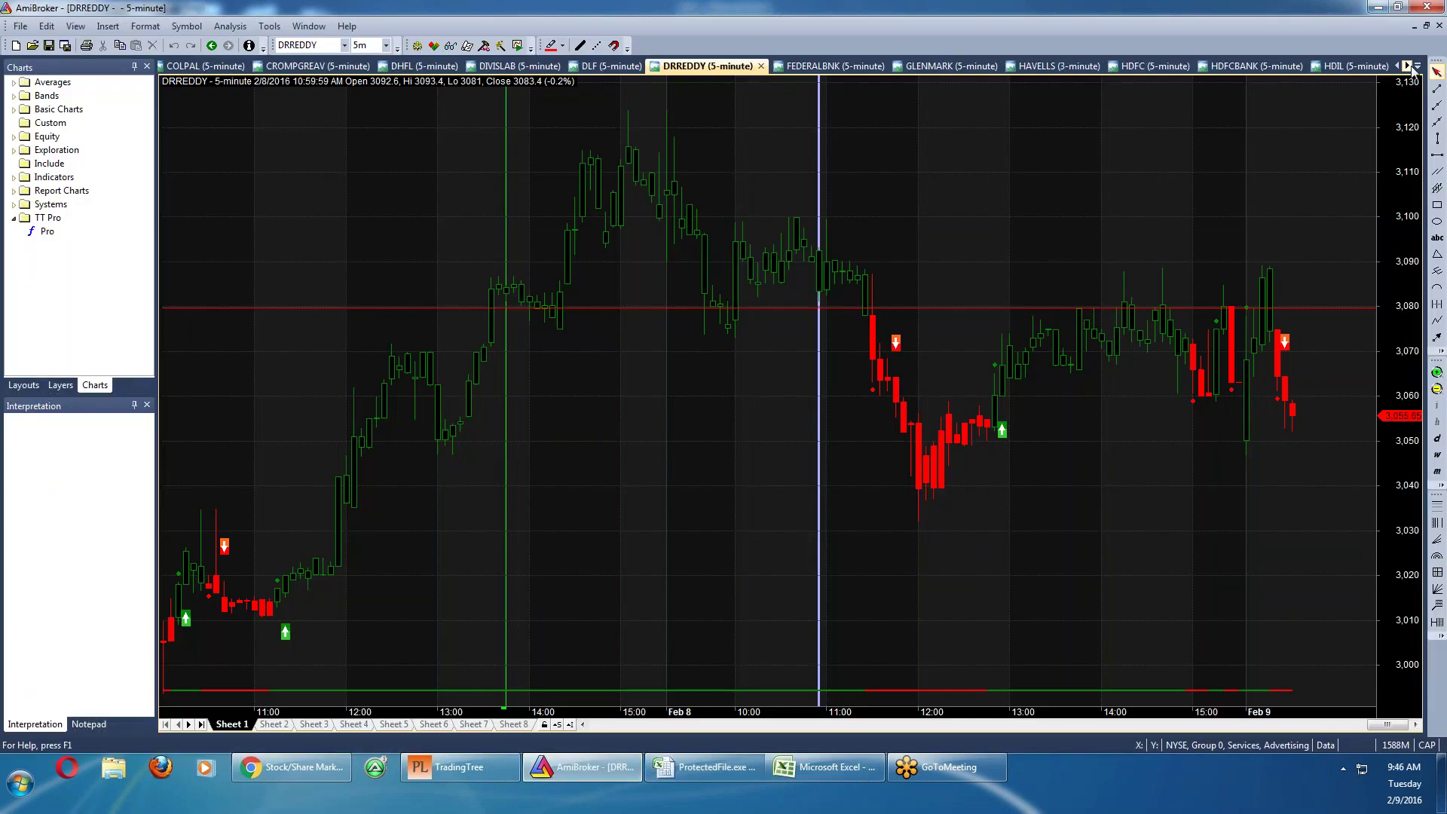
pyautogui.click(1415, 66)
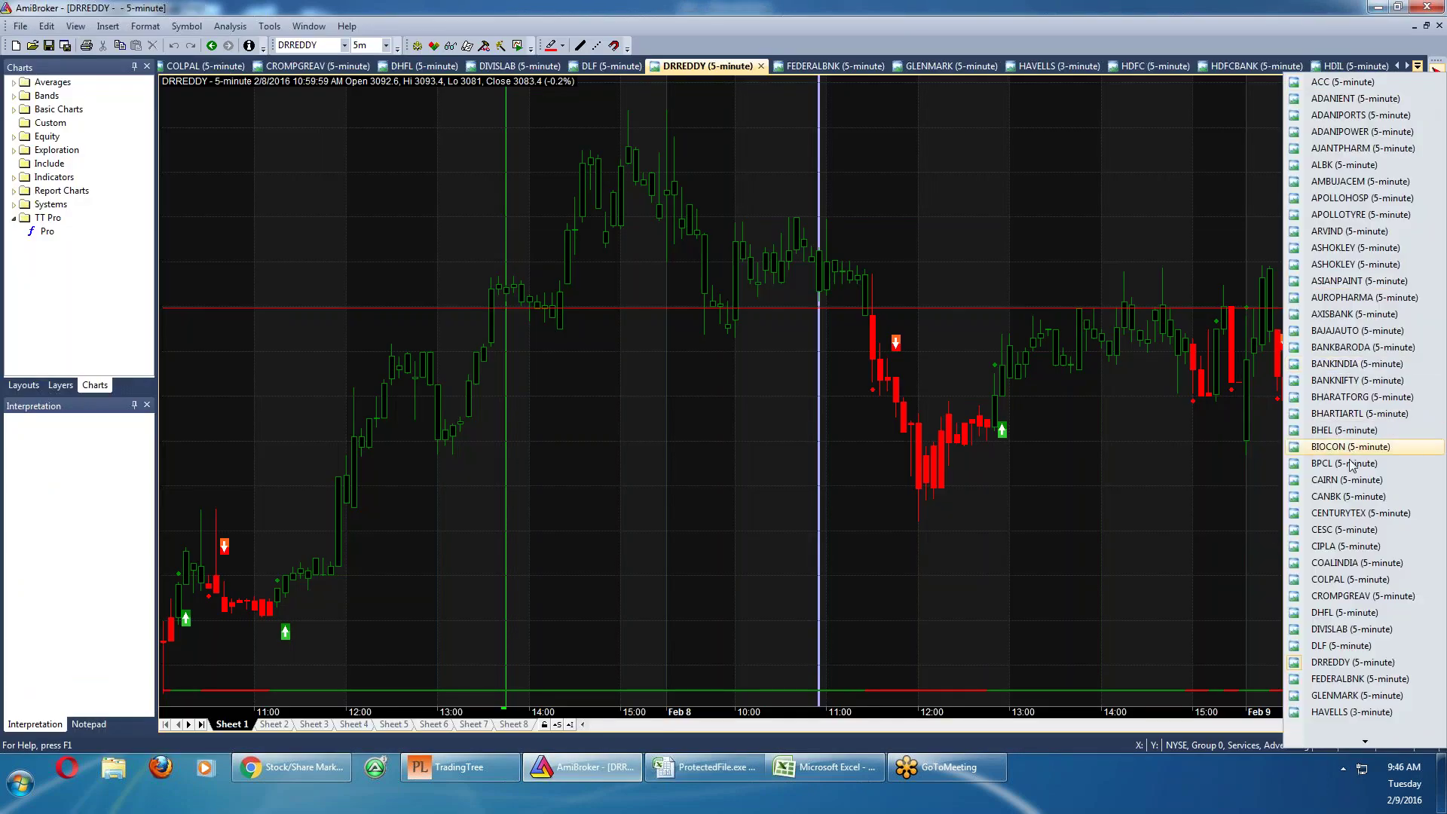
pyautogui.click(1349, 496)
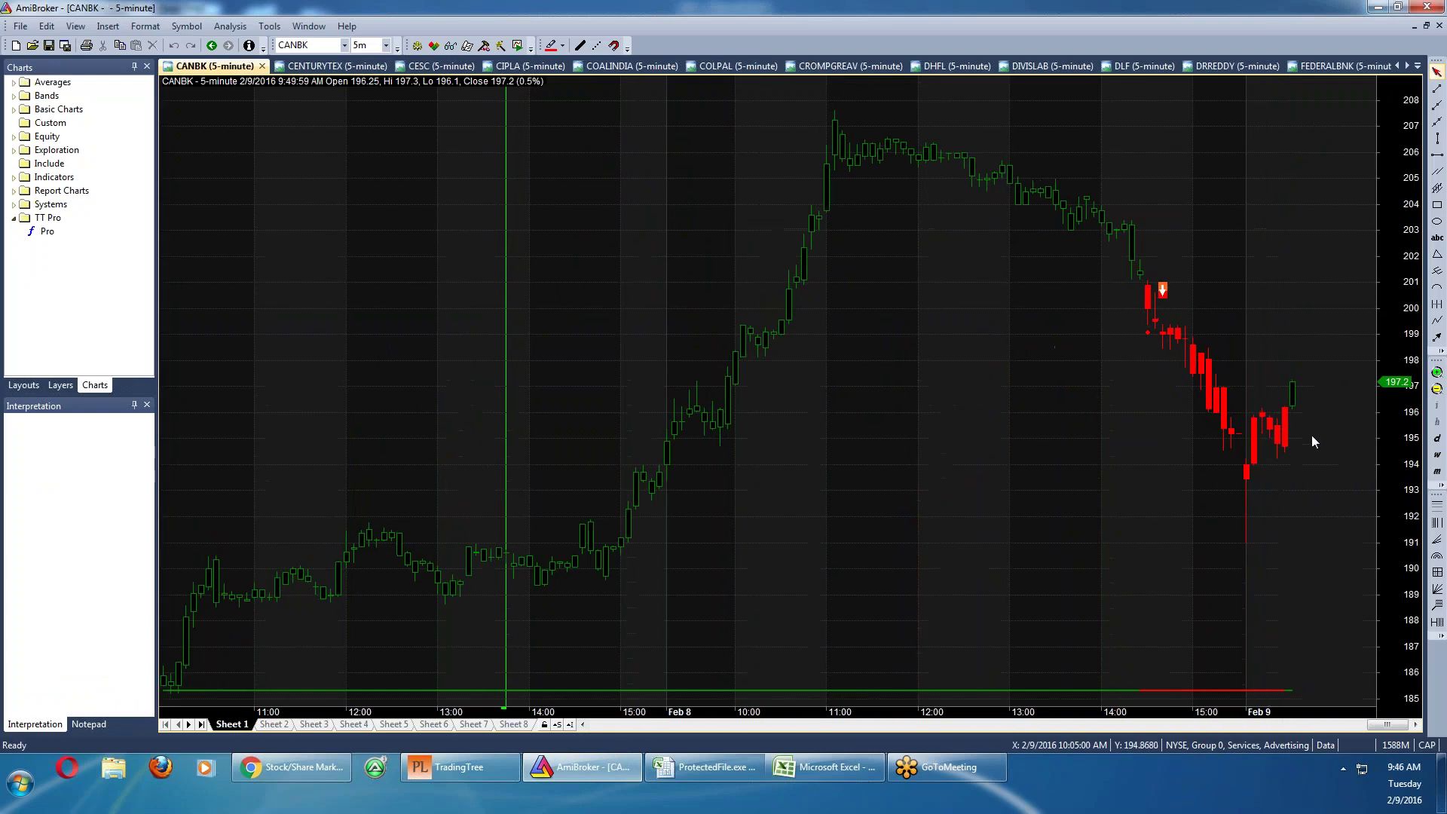
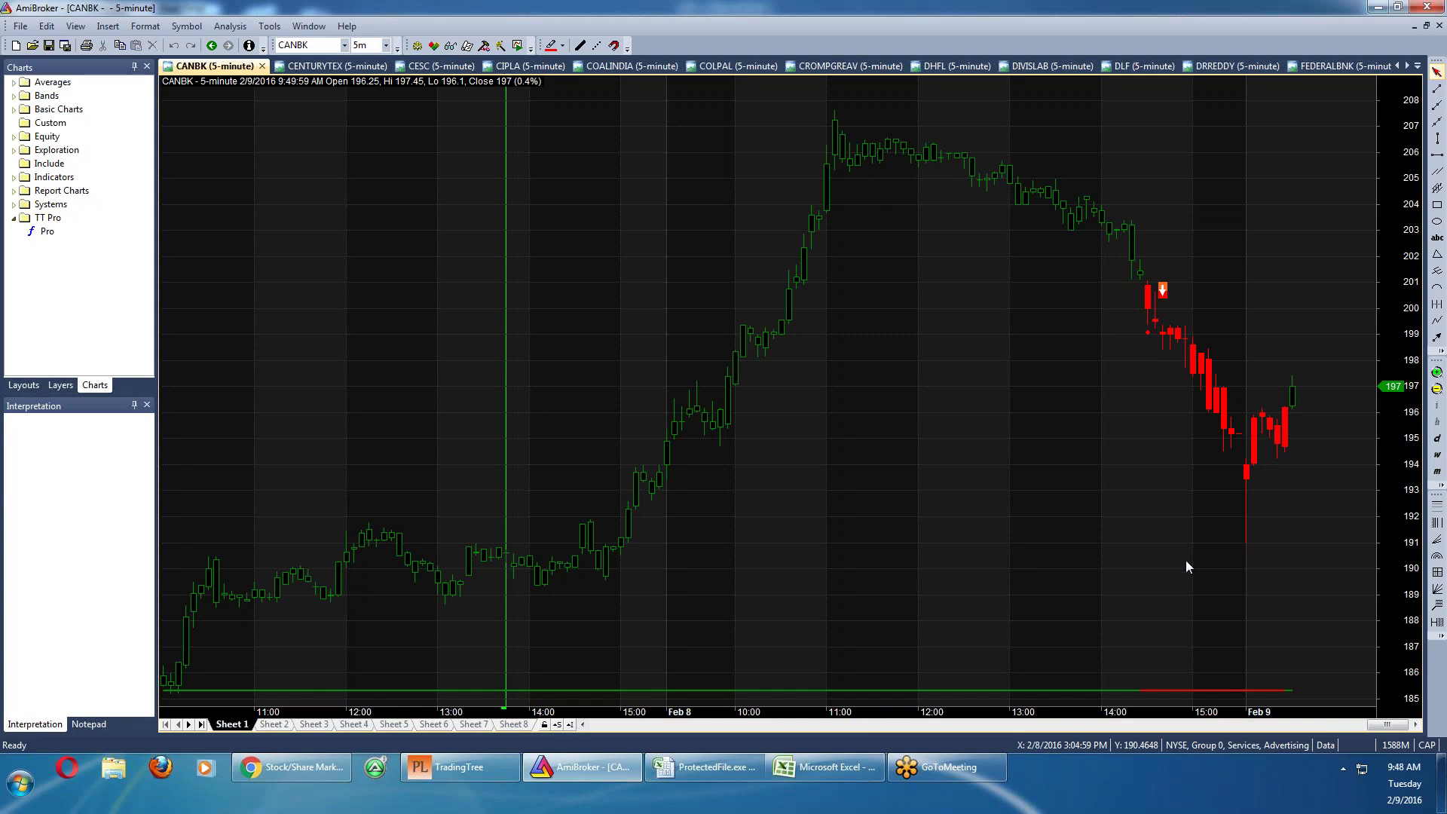
# Check the Excel watch list, and return to AmiBroker to open the BANKBARODA 5-minute chart from the list of open charts
pyautogui.click(658, 769)
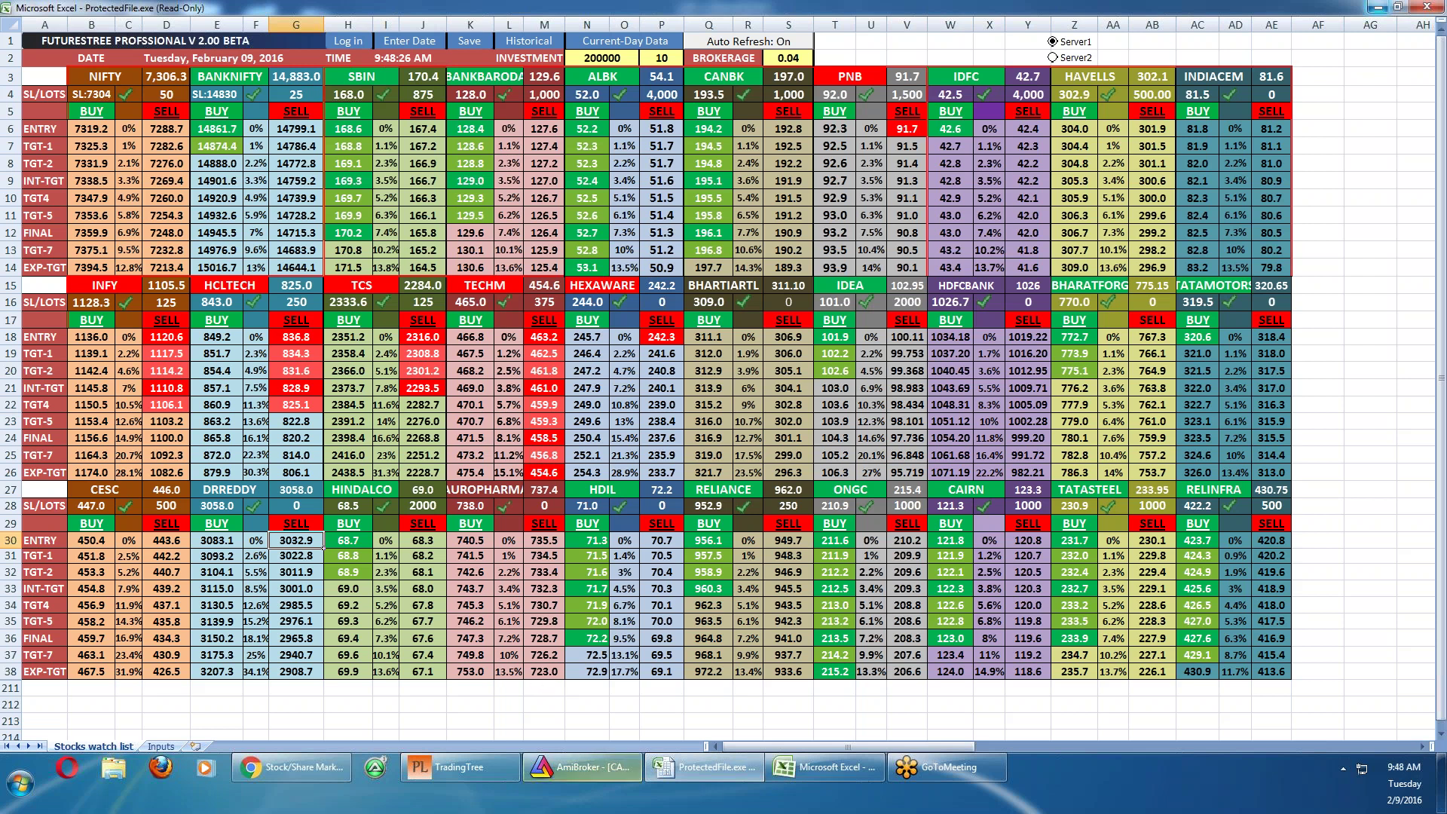
pyautogui.click(558, 777)
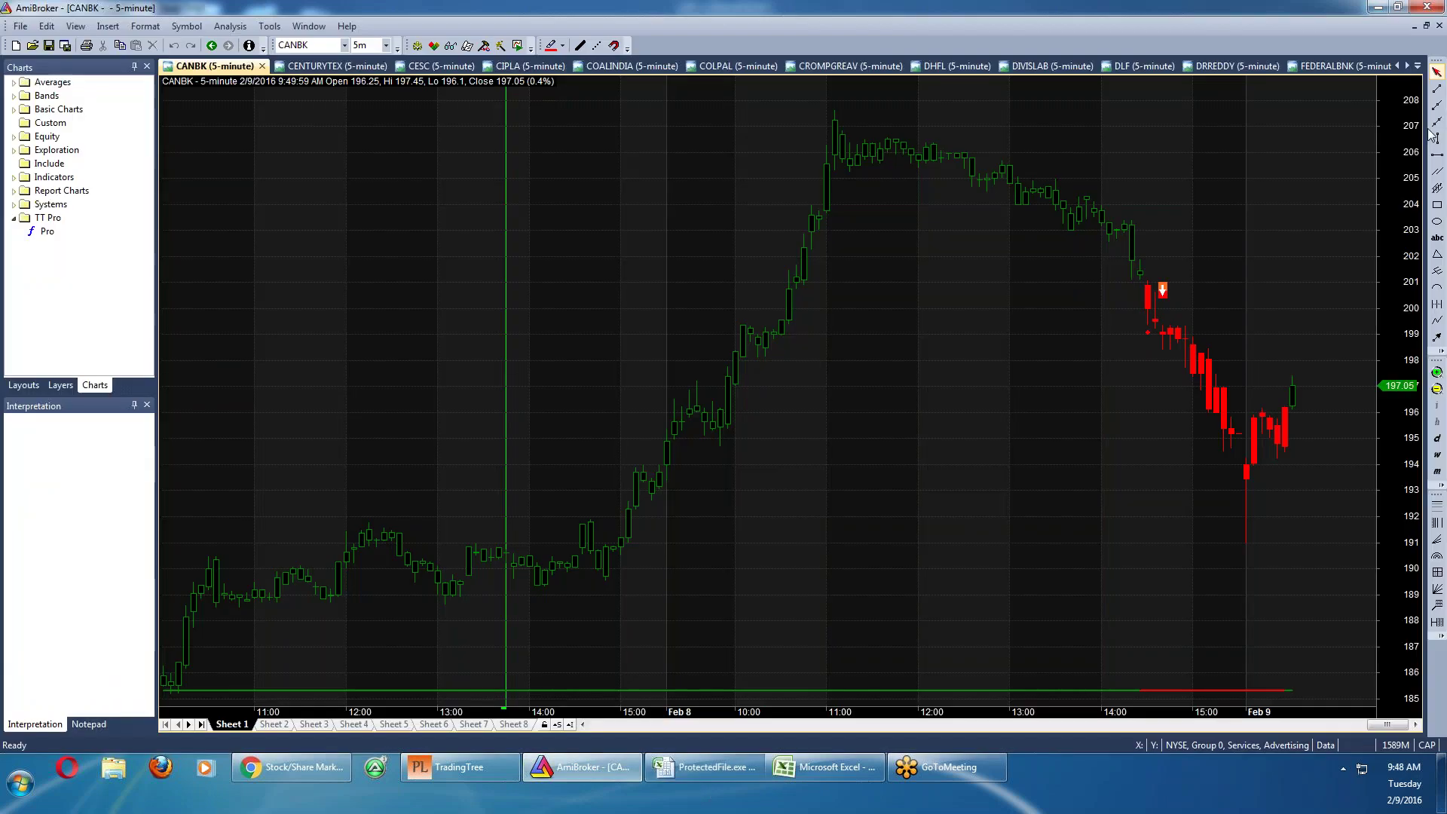
pyautogui.click(1417, 67)
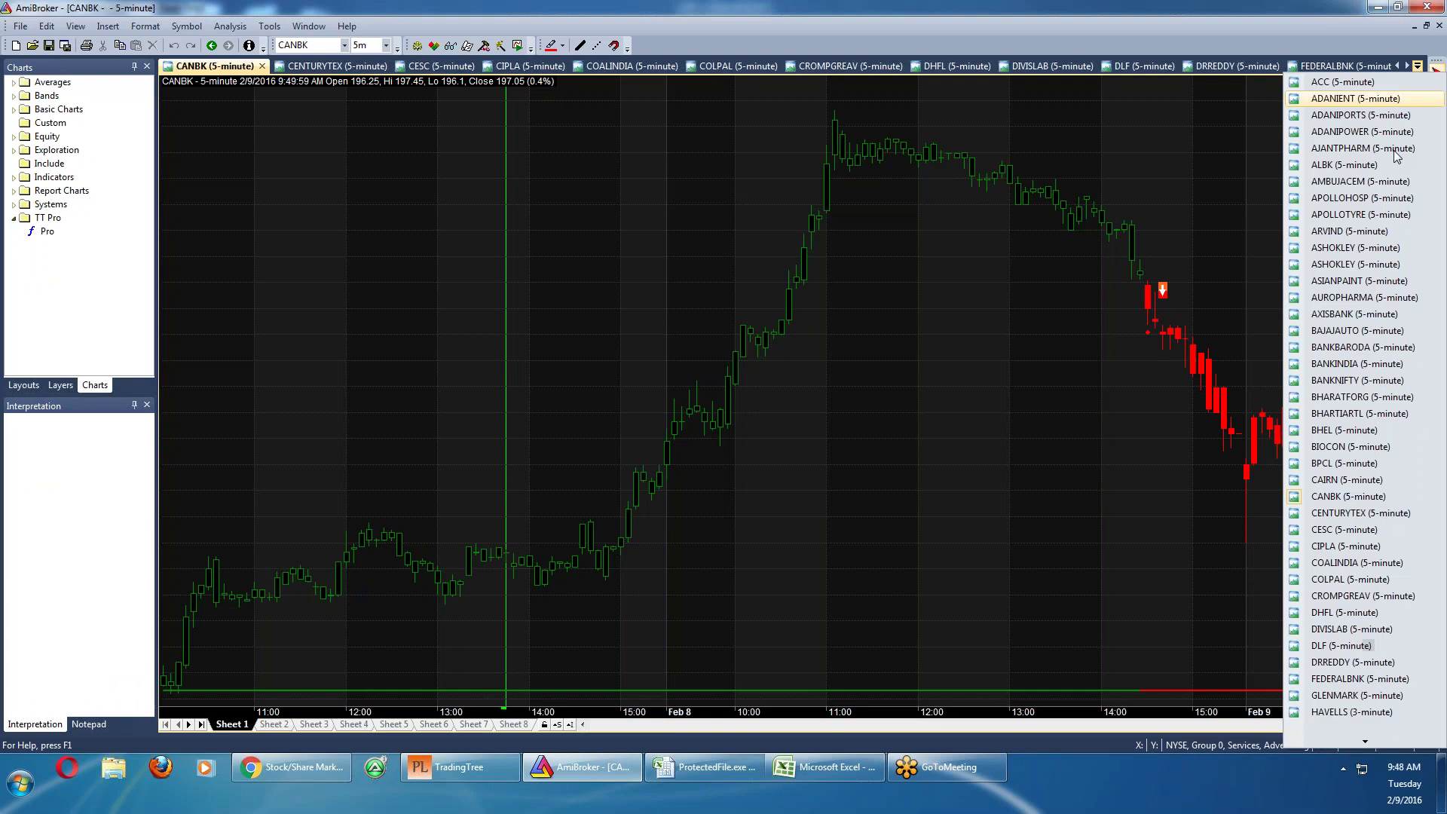
pyautogui.click(1351, 350)
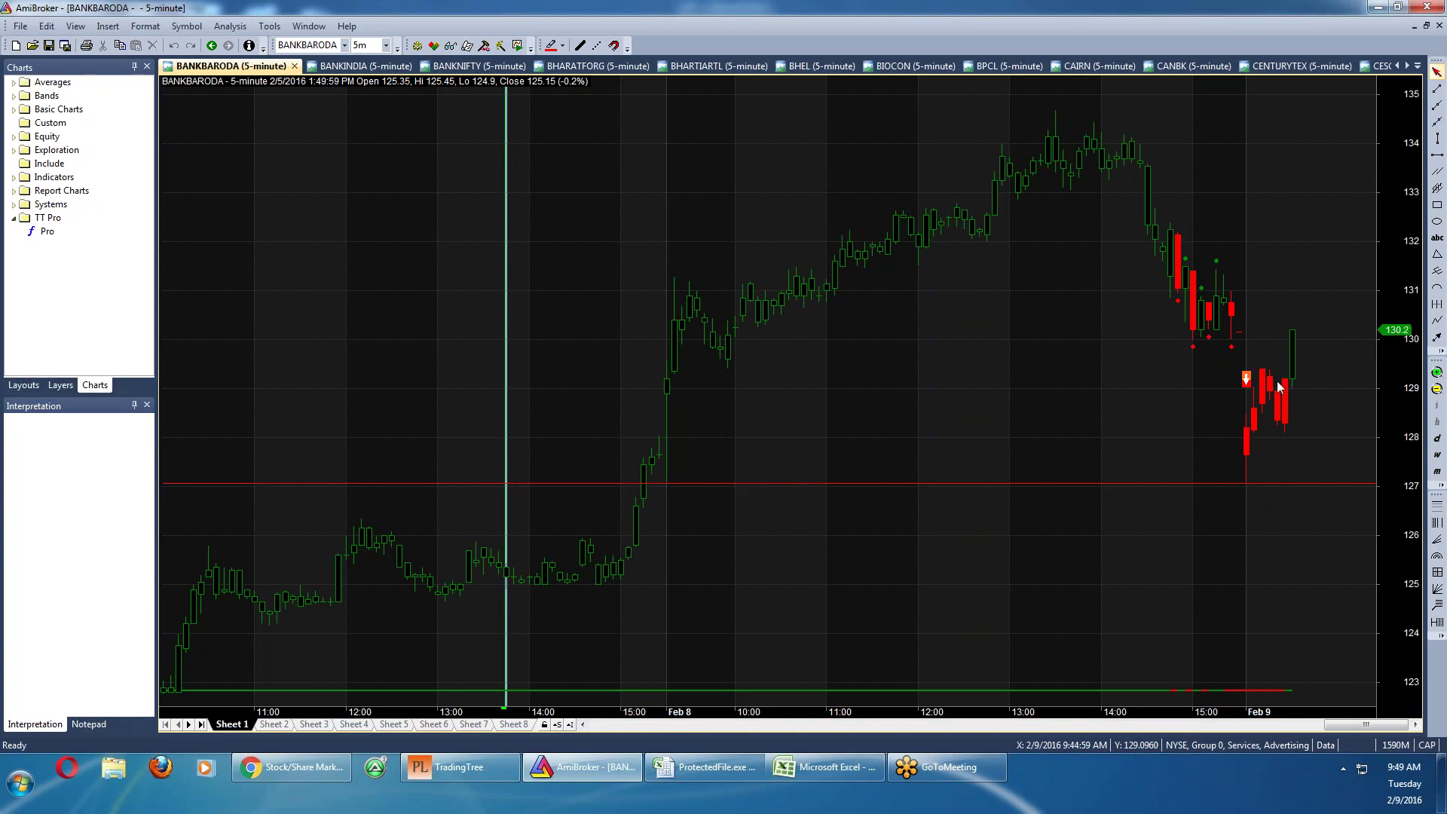
# Switch to the Excel watch list to check its levels and return to the BANKBARODA chart in AmiBroker
pyautogui.click(804, 772)
pyautogui.click(718, 772)
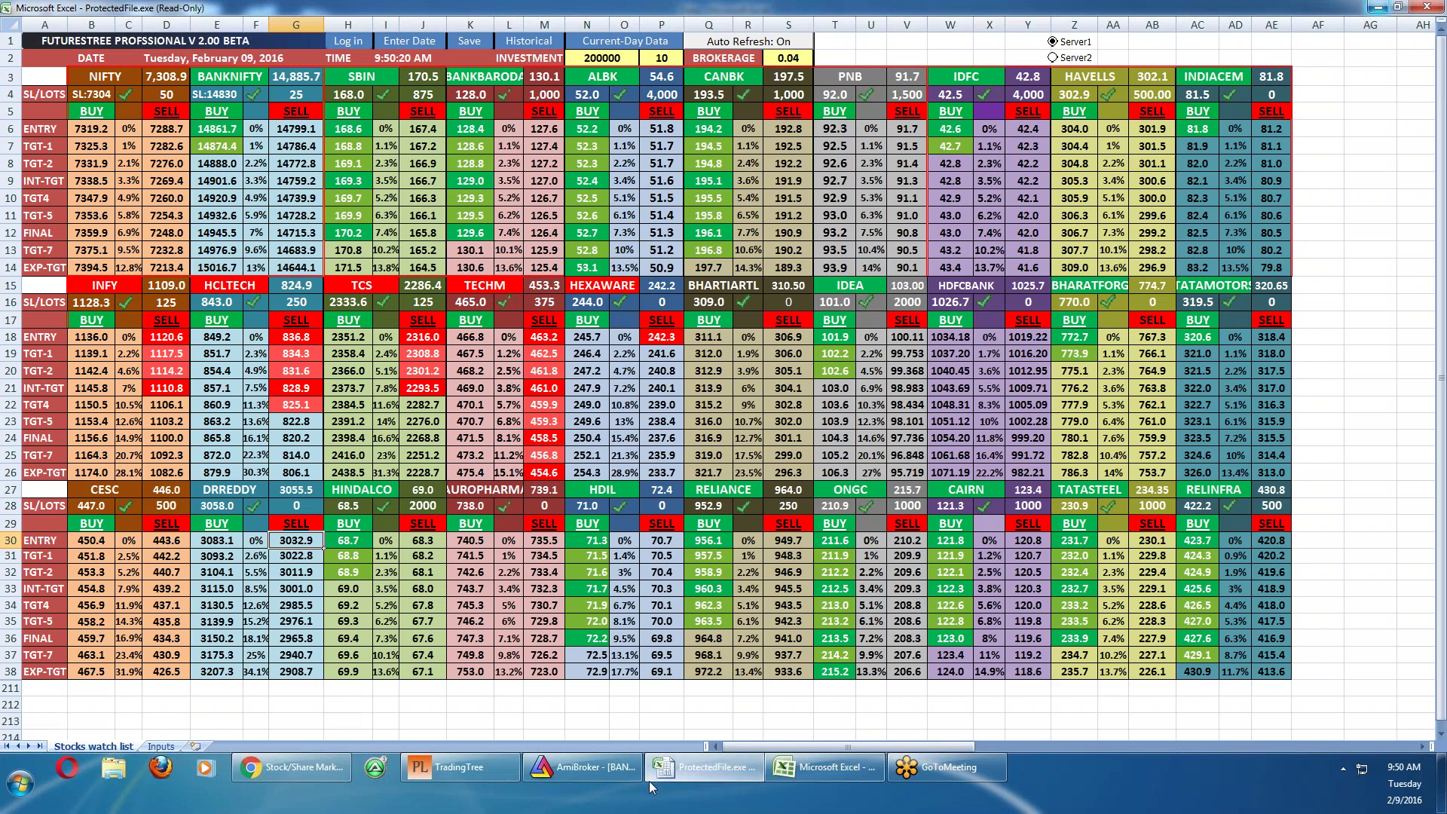
pyautogui.moveTo(623, 770)
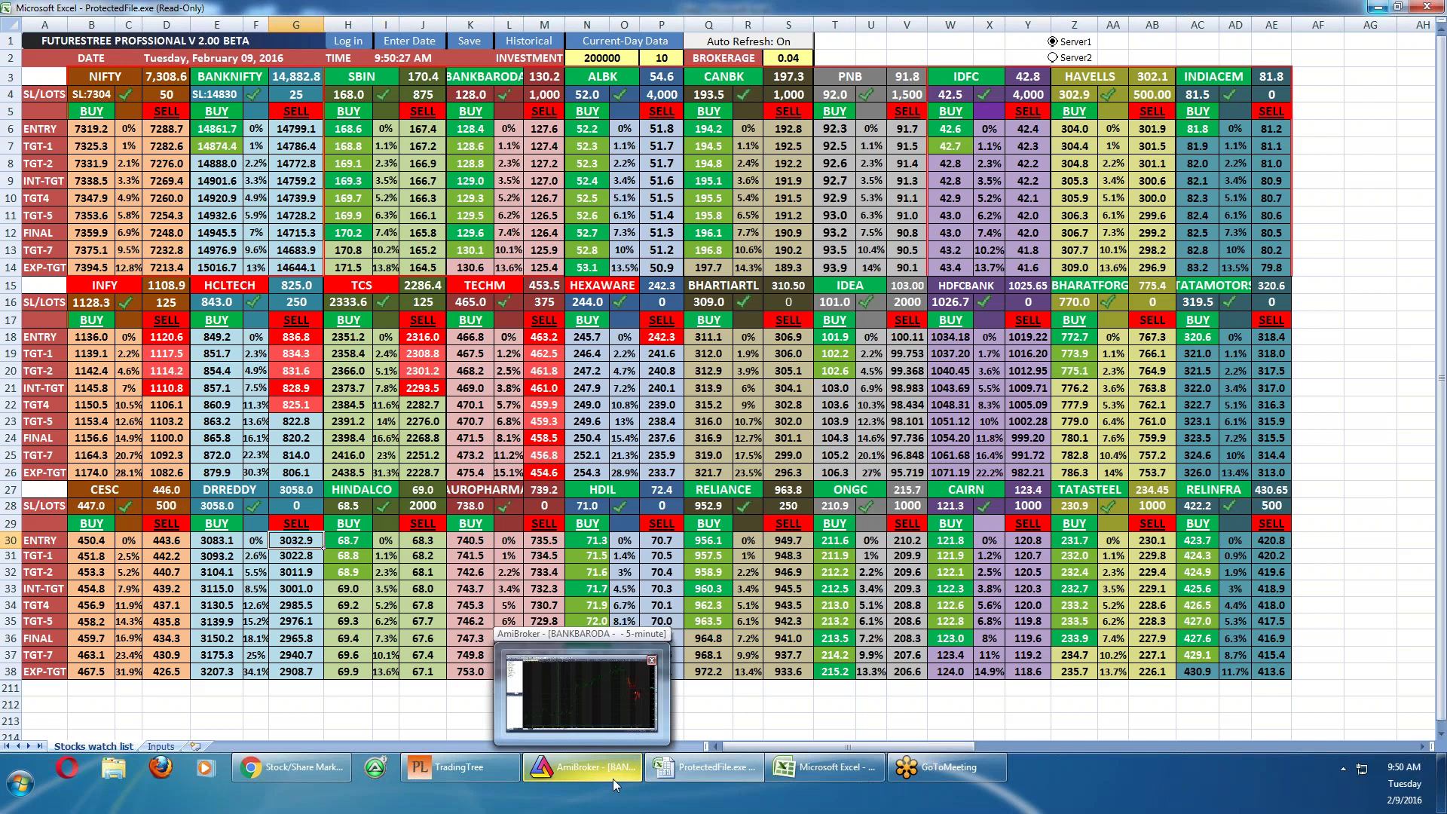
pyautogui.click(613, 780)
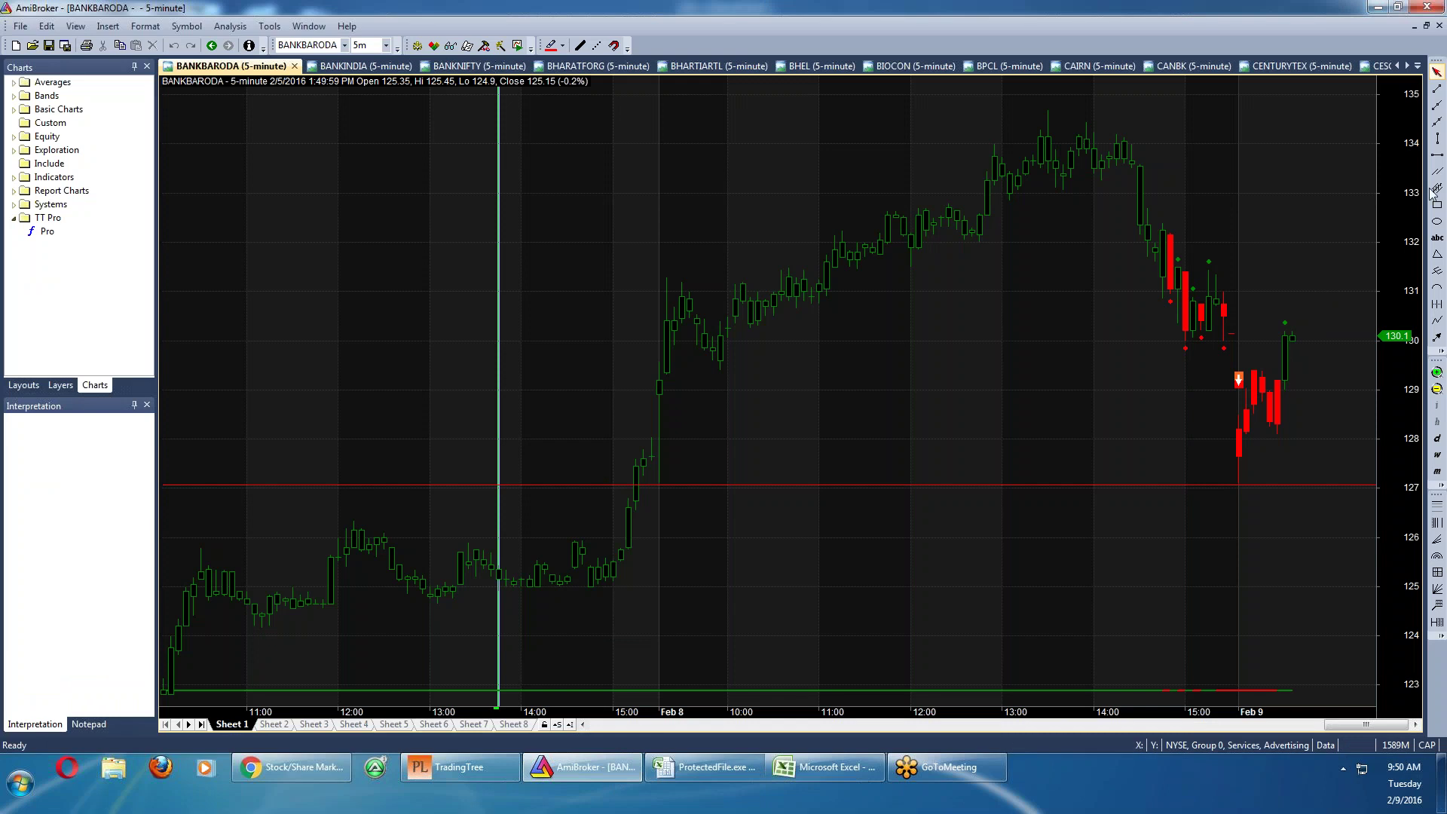
# Draw a horizontal line at about 130.15 on the BANKBARODA chart and delete the older horizontal line near 127
pyautogui.click(1438, 156)
pyautogui.click(1292, 334)
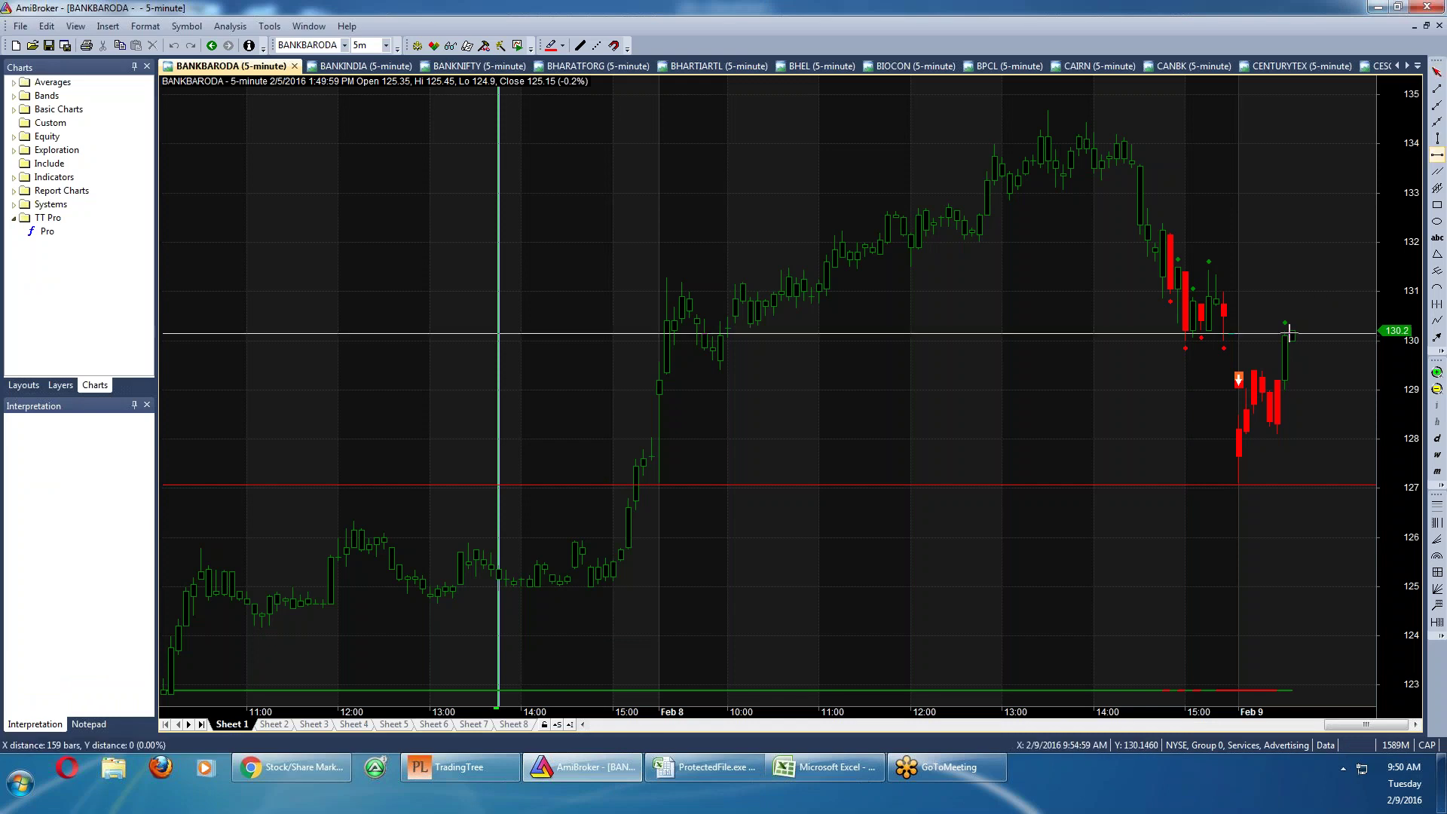
pyautogui.click(1239, 486)
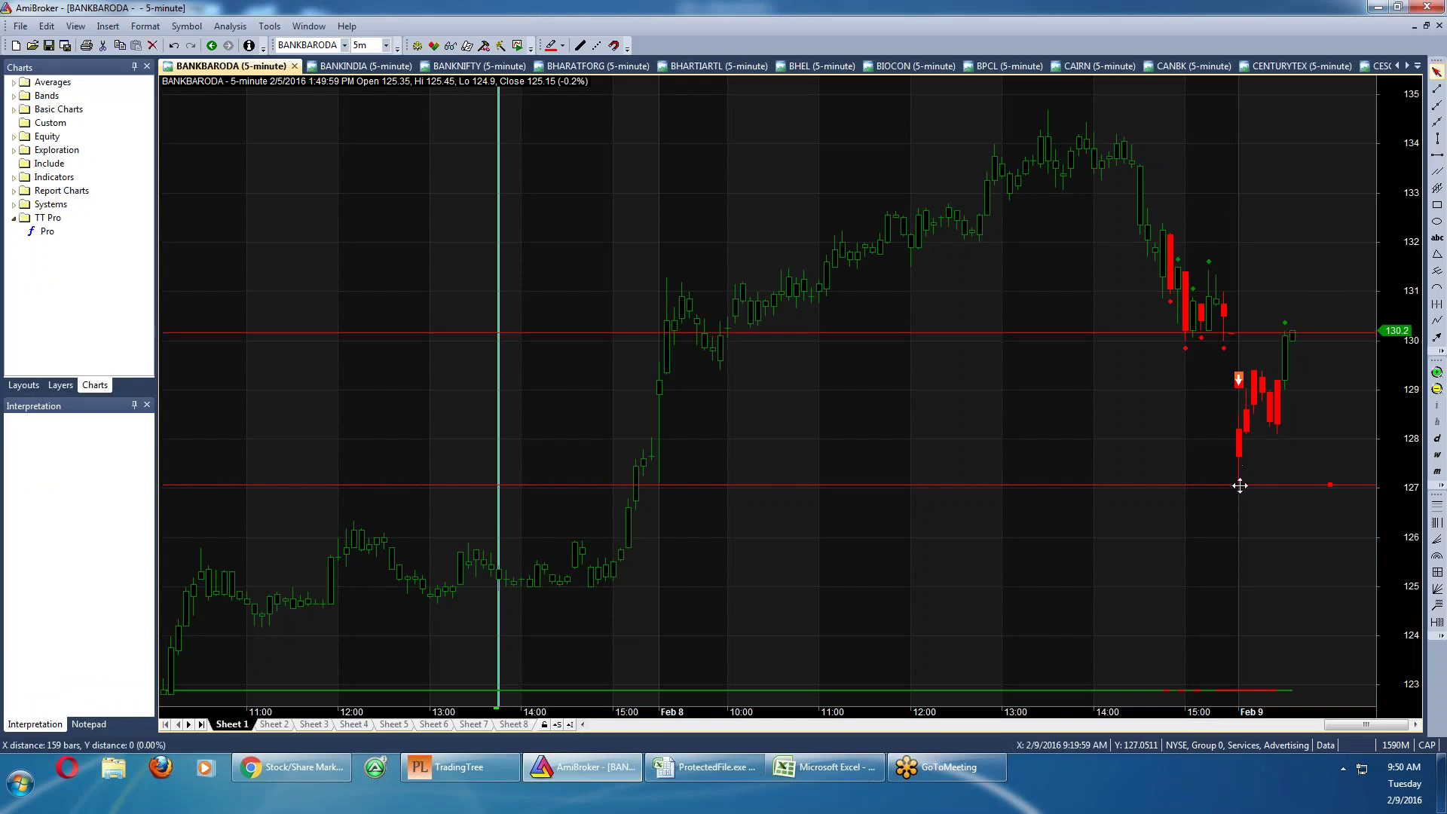
pyautogui.press('Delete')
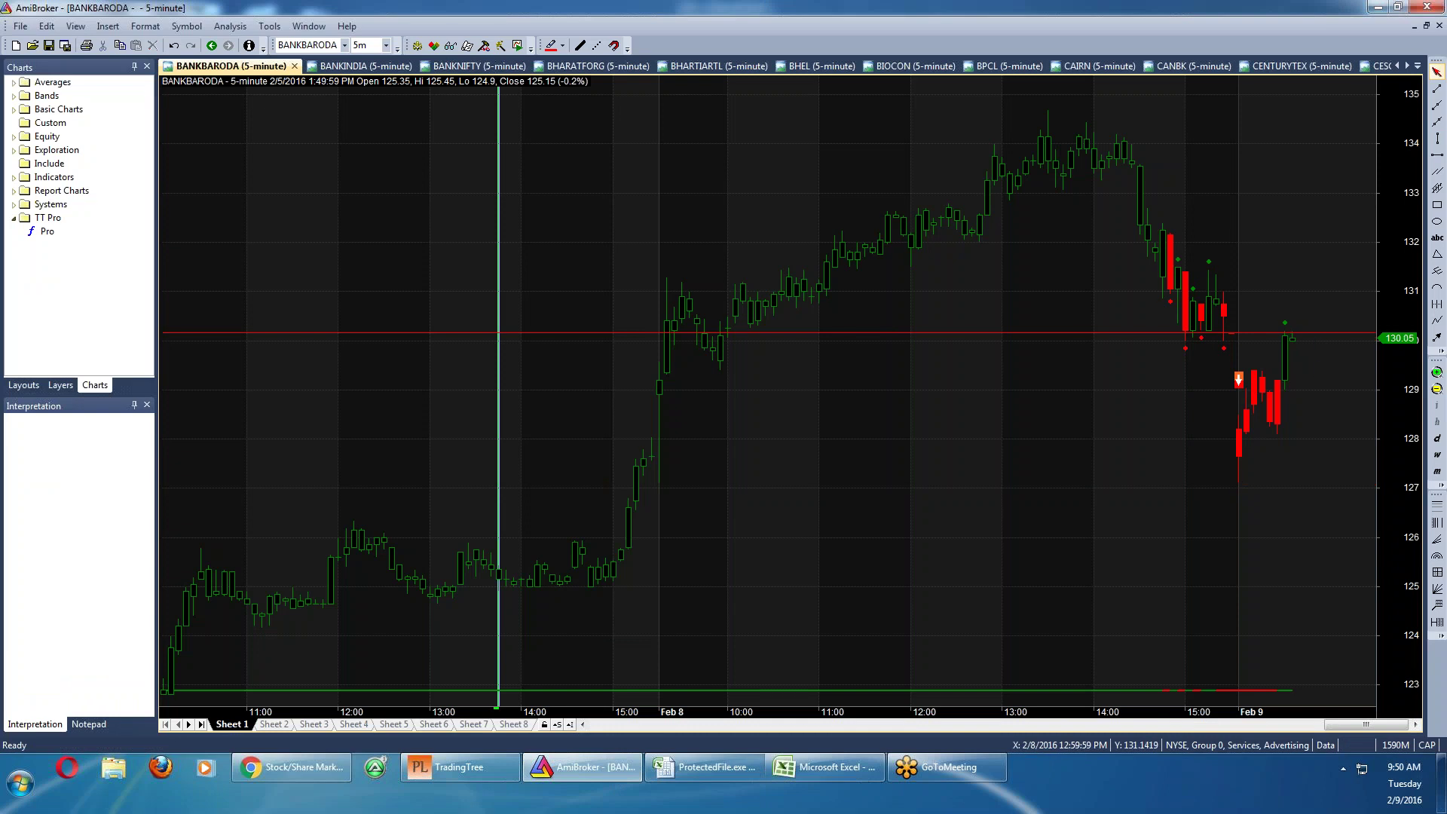
# Open the BANKINDIA 5-minute chart and draw a horizontal line at about 101.8, near the latest candles' high
pyautogui.click(366, 71)
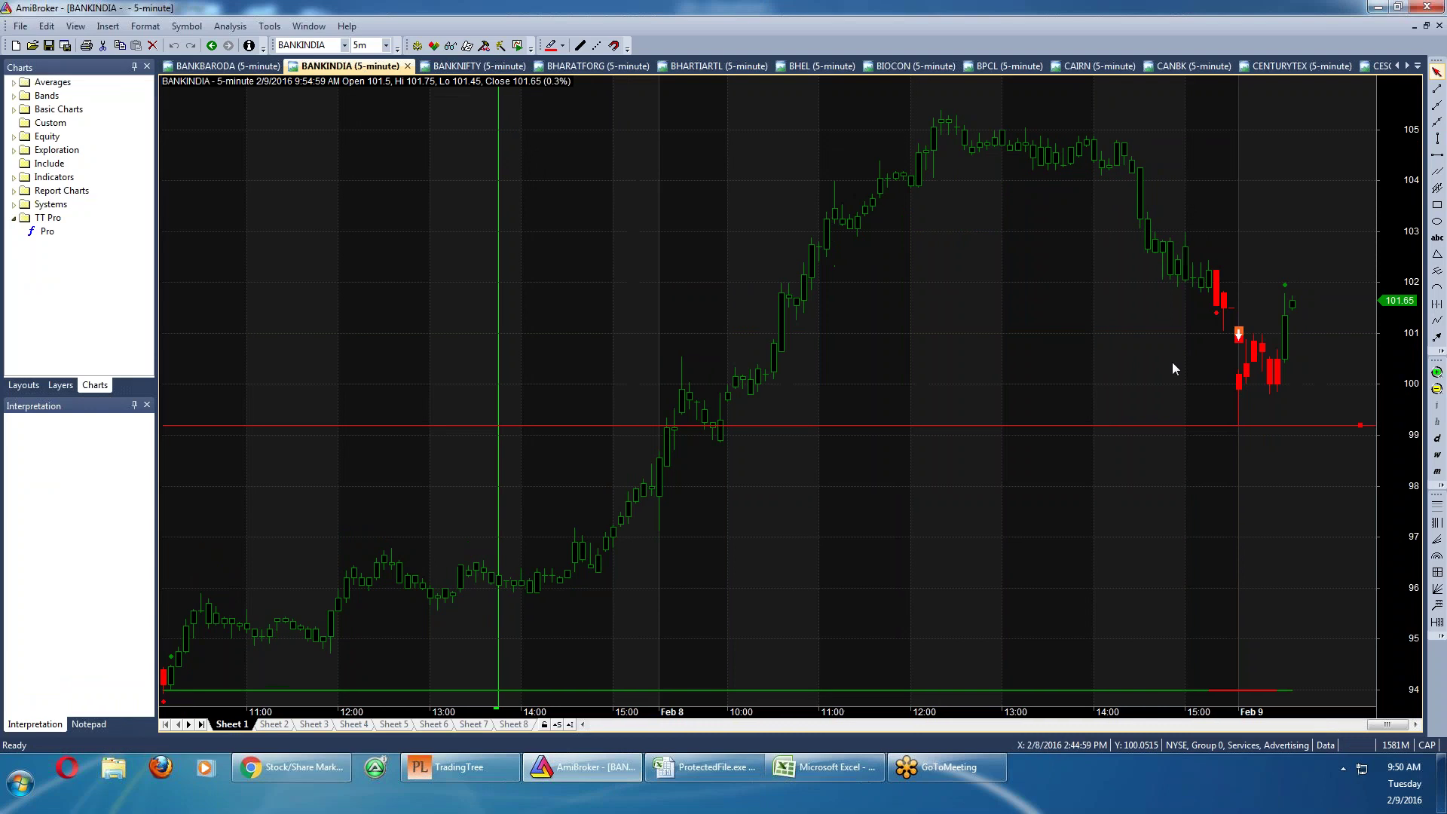
pyautogui.click(1437, 154)
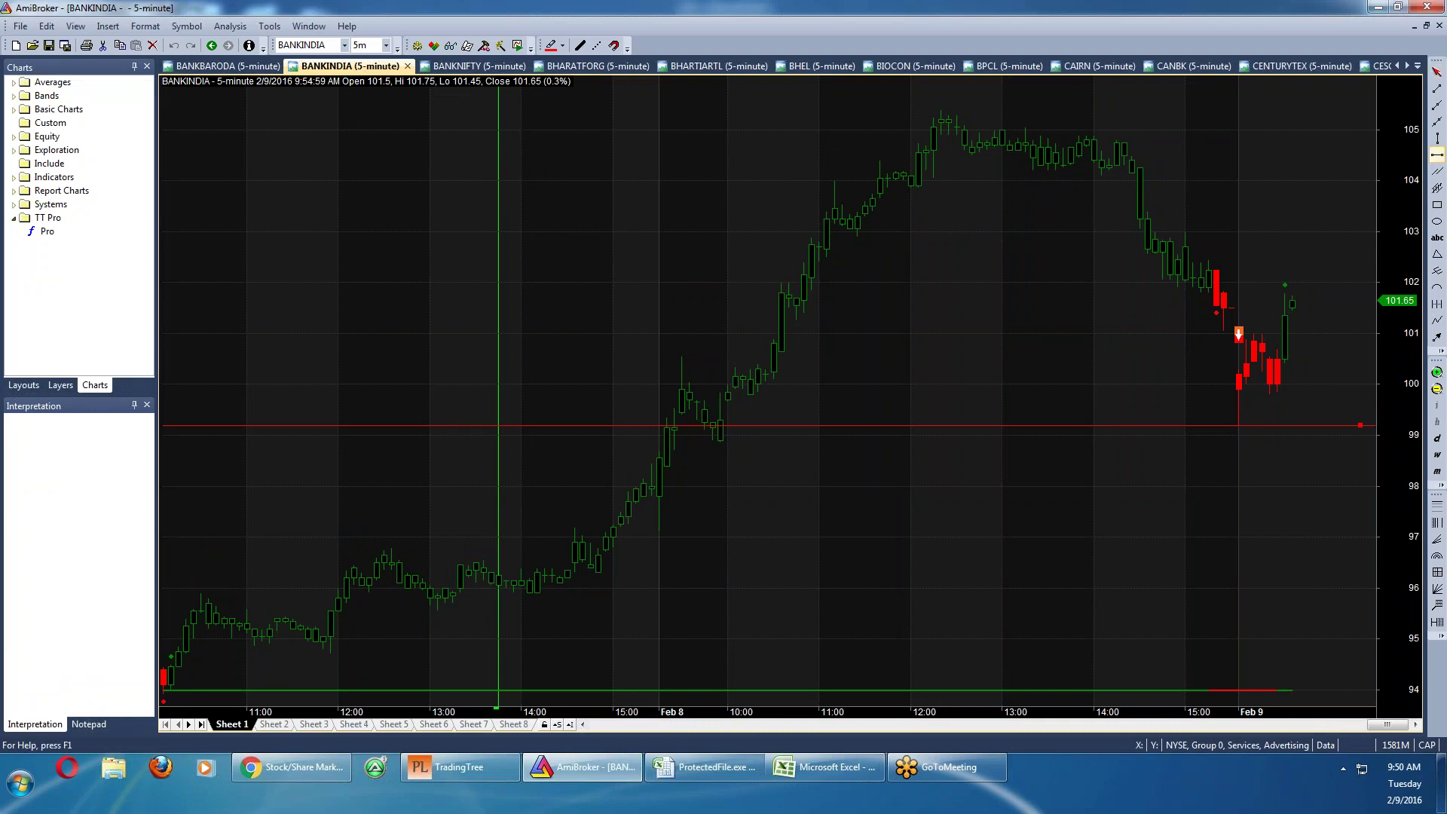
pyautogui.click(1281, 291)
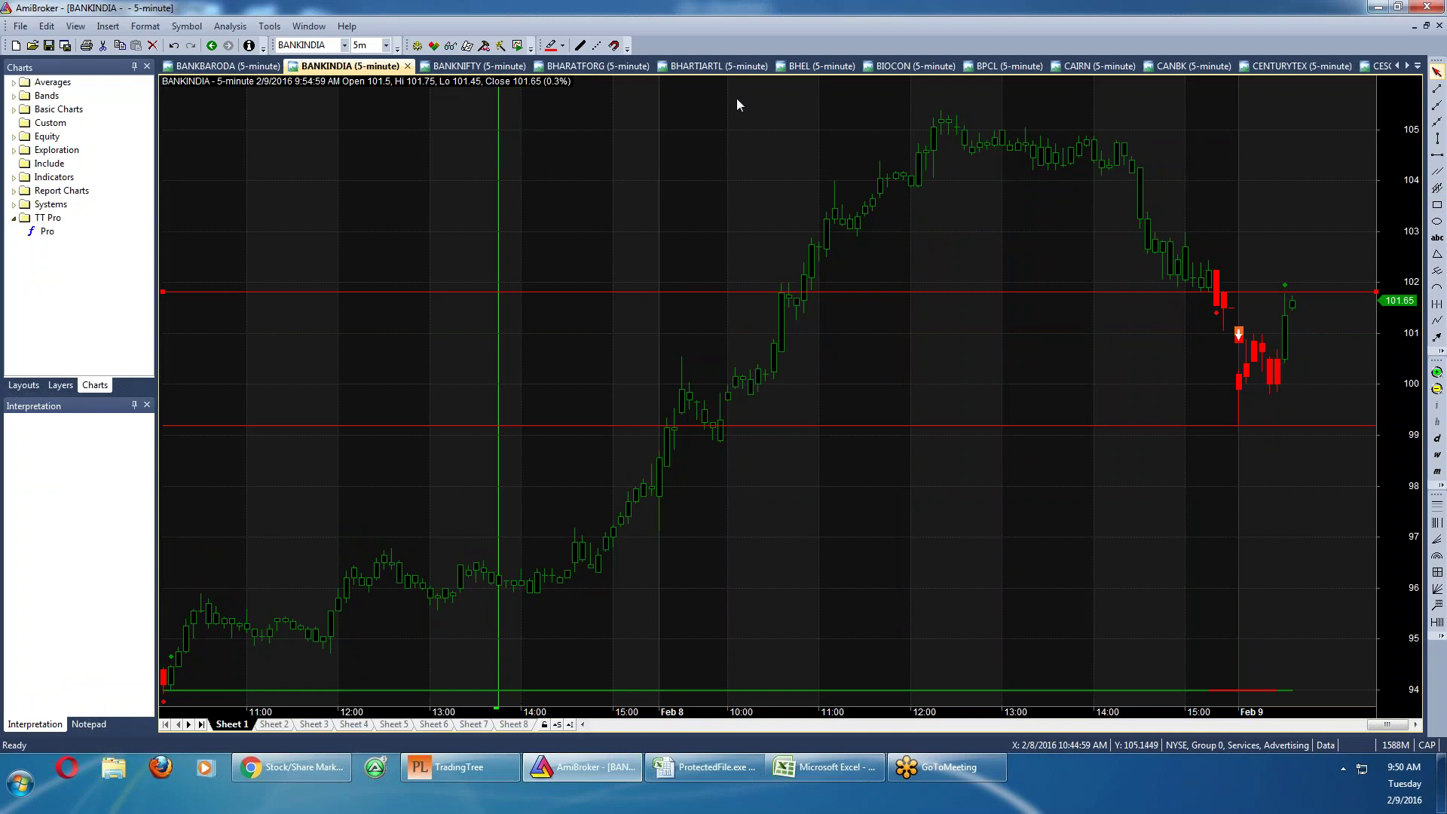
# Review the 5-minute charts of BANKNIFTY, BHARATFORG, BHARTIARTL, BHEL, BIOCON and CAIRN
pyautogui.click(480, 66)
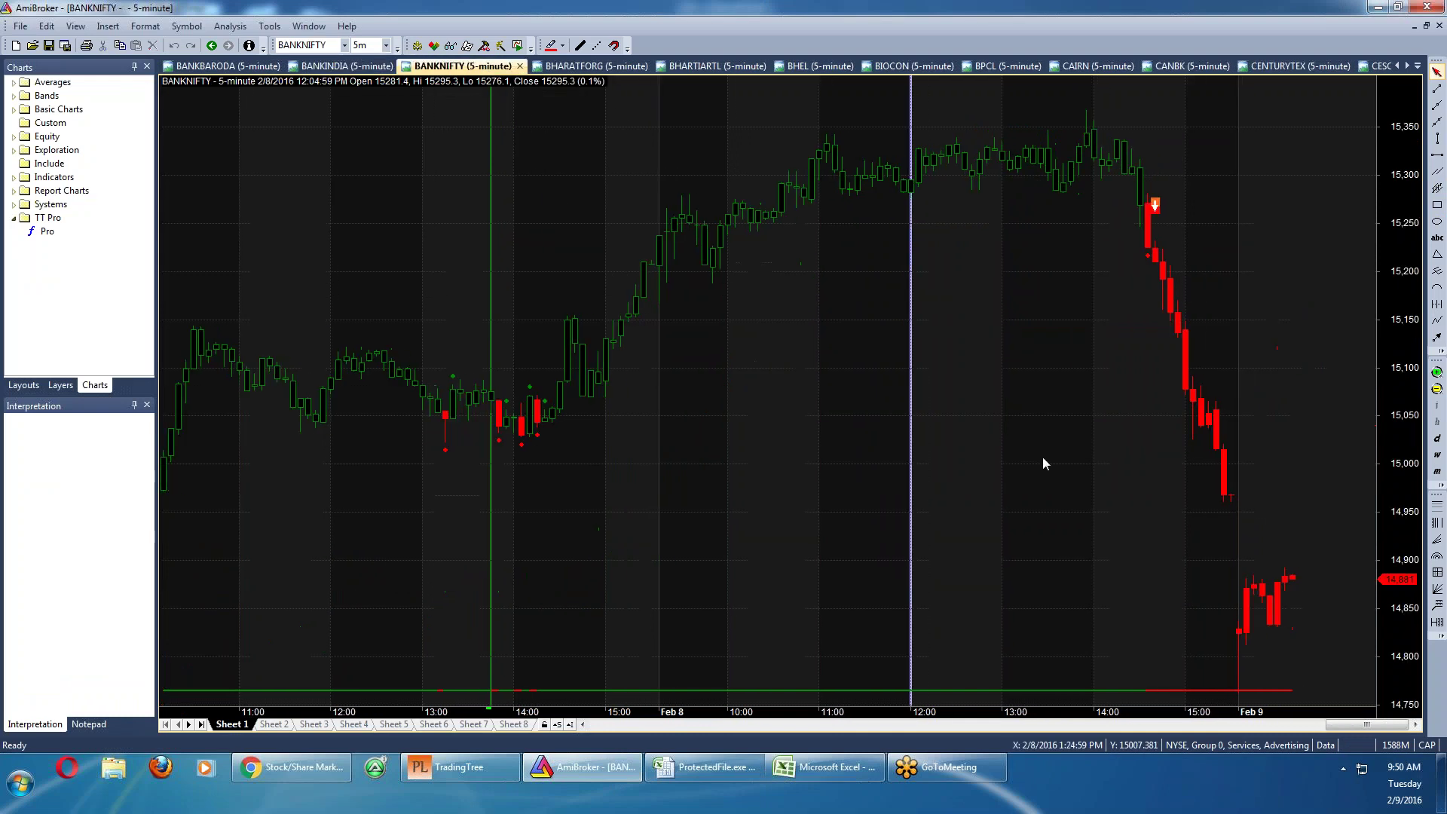
pyautogui.click(592, 67)
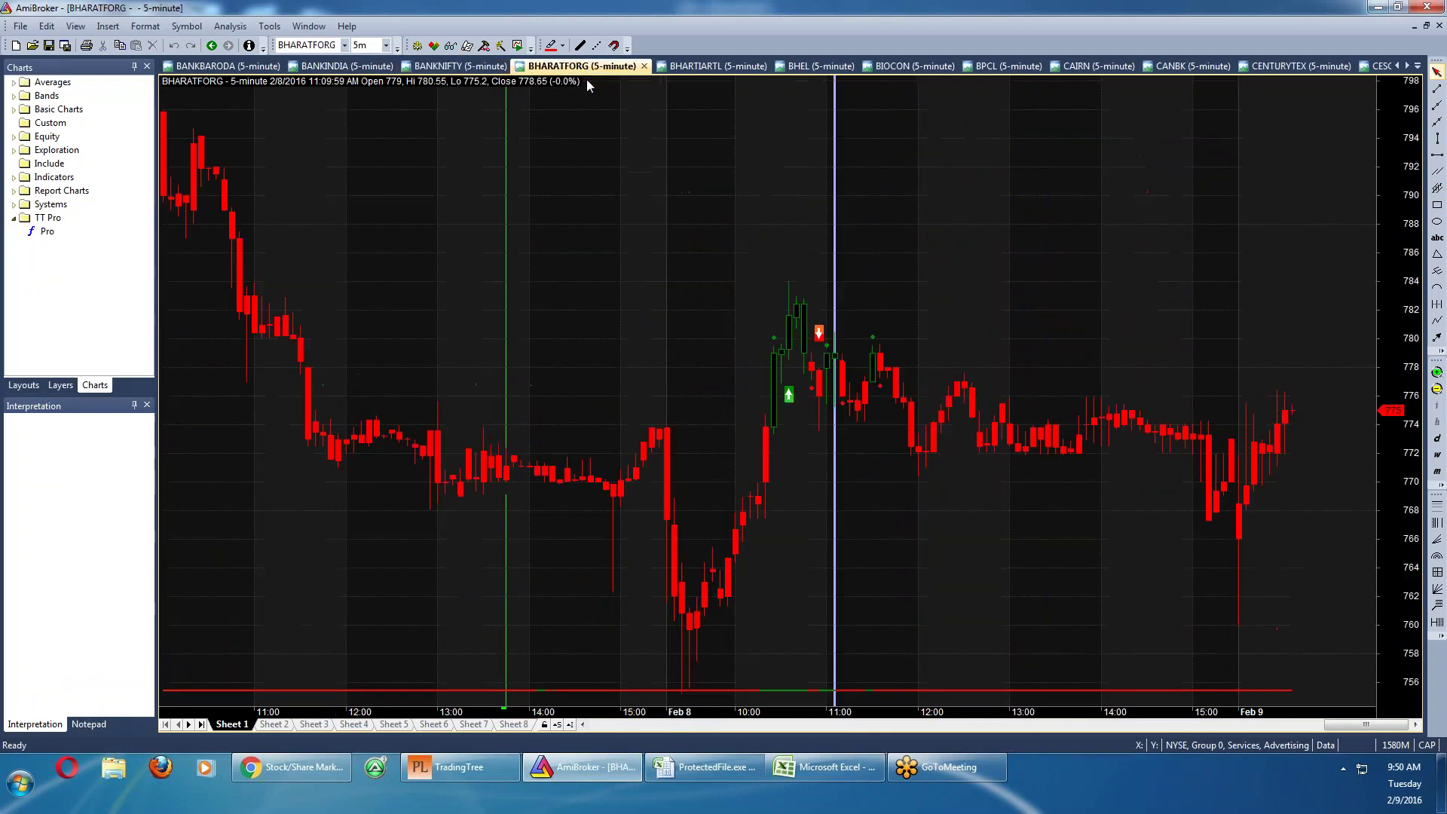
pyautogui.click(928, 242)
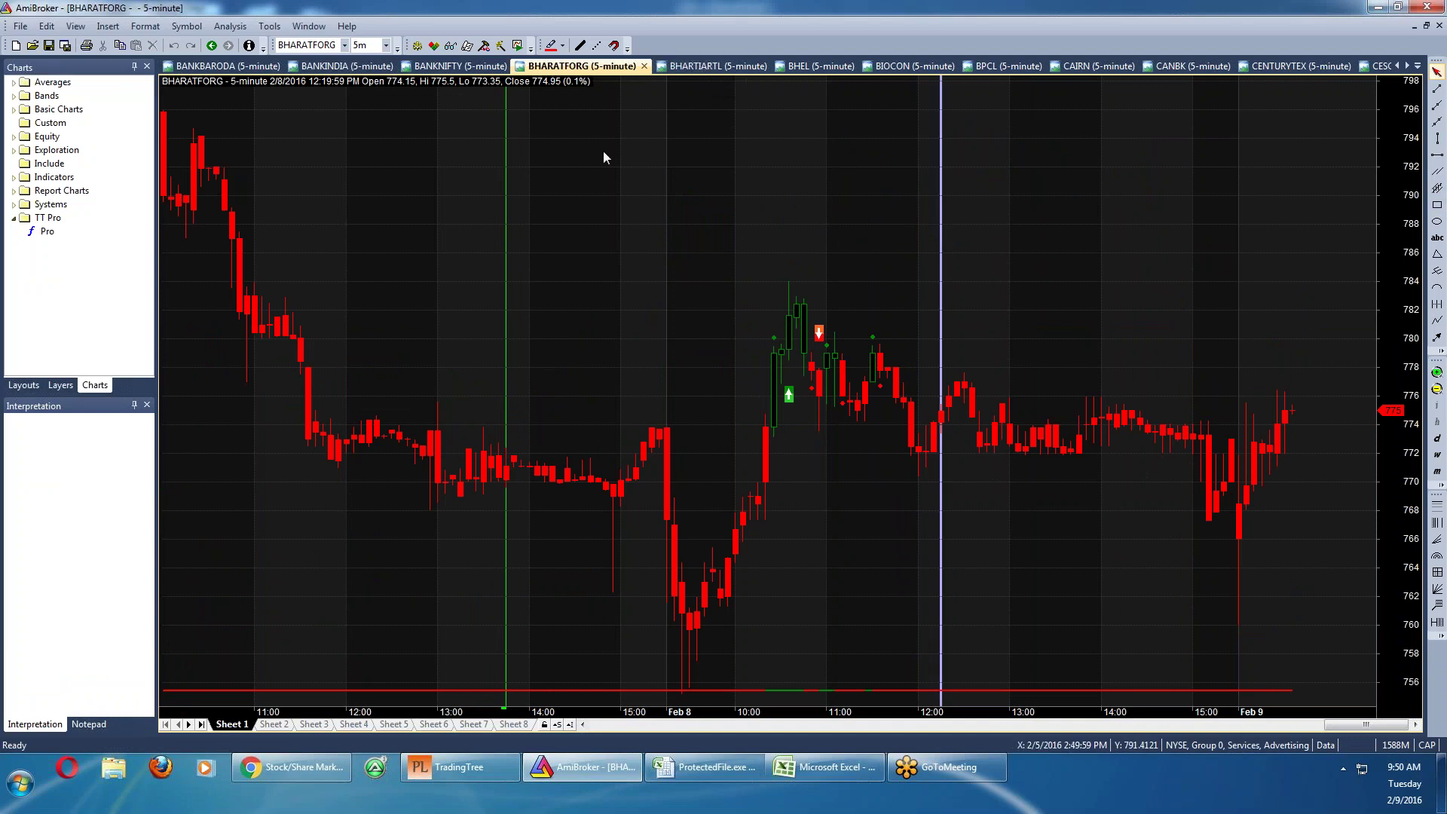
pyautogui.click(697, 67)
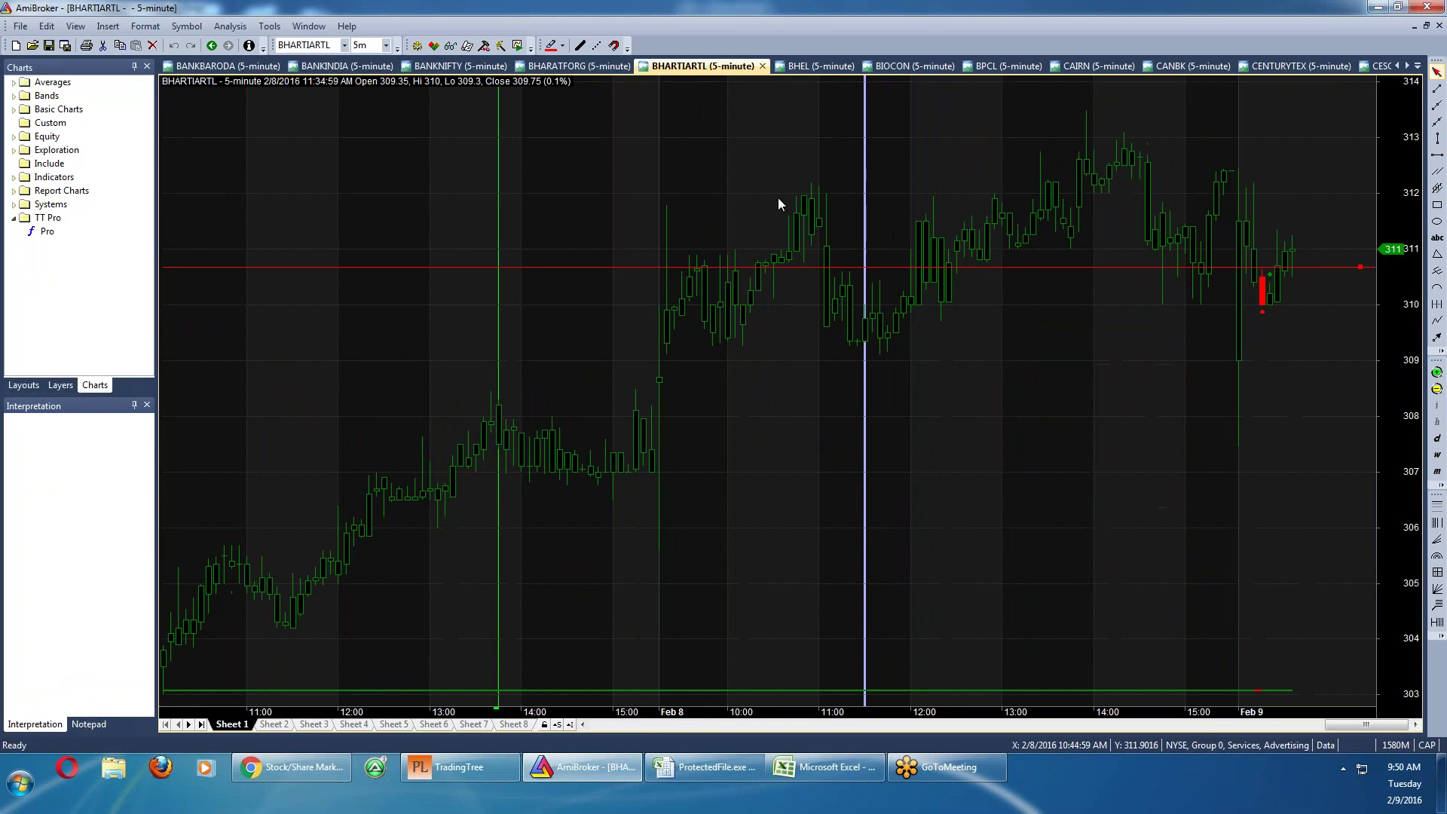
pyautogui.click(821, 67)
pyautogui.click(915, 68)
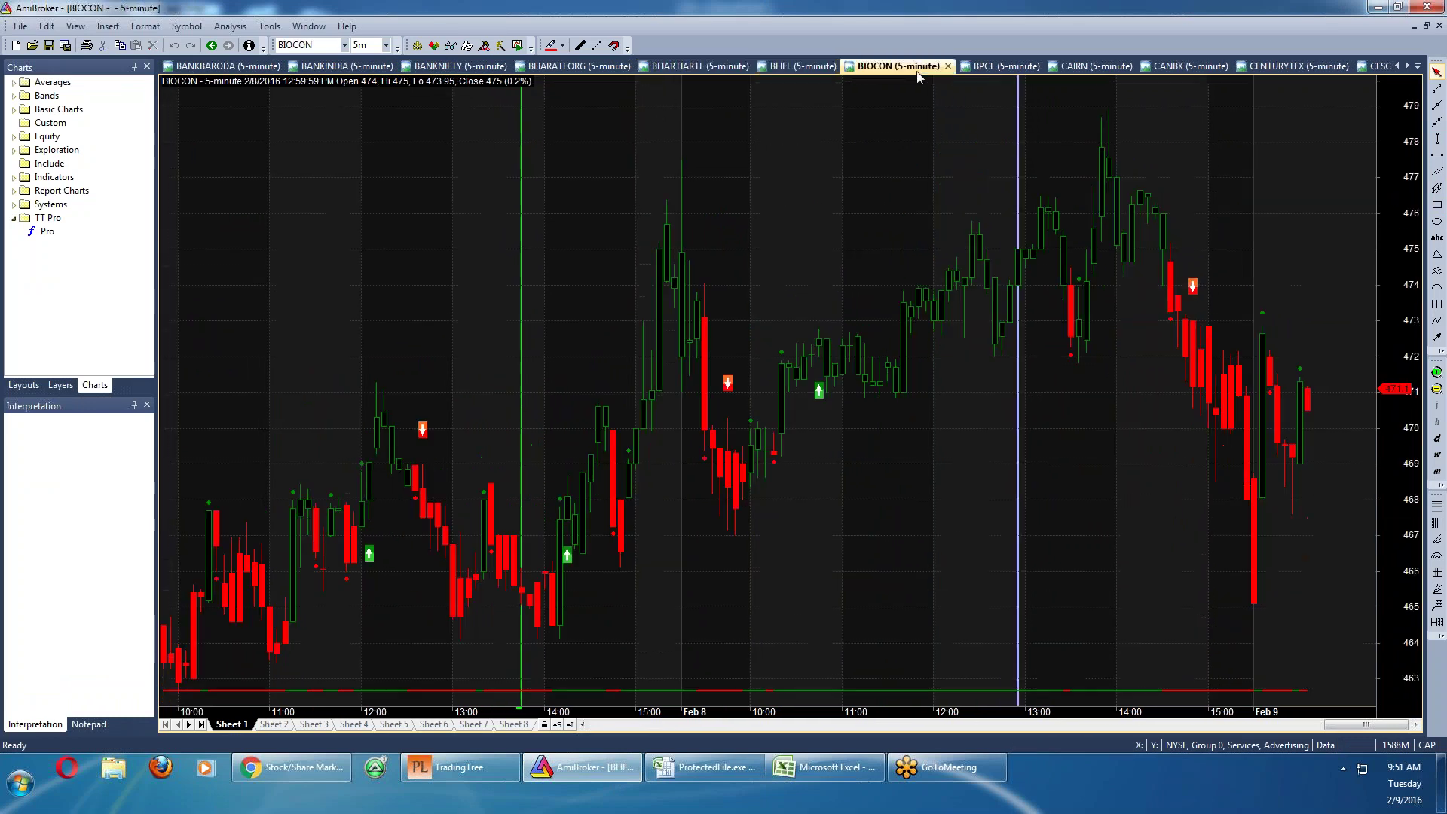
pyautogui.click(1094, 68)
# Open the CANBK 5-minute chart and draw a horizontal line at about 197.7, just above the latest candle
pyautogui.click(1189, 68)
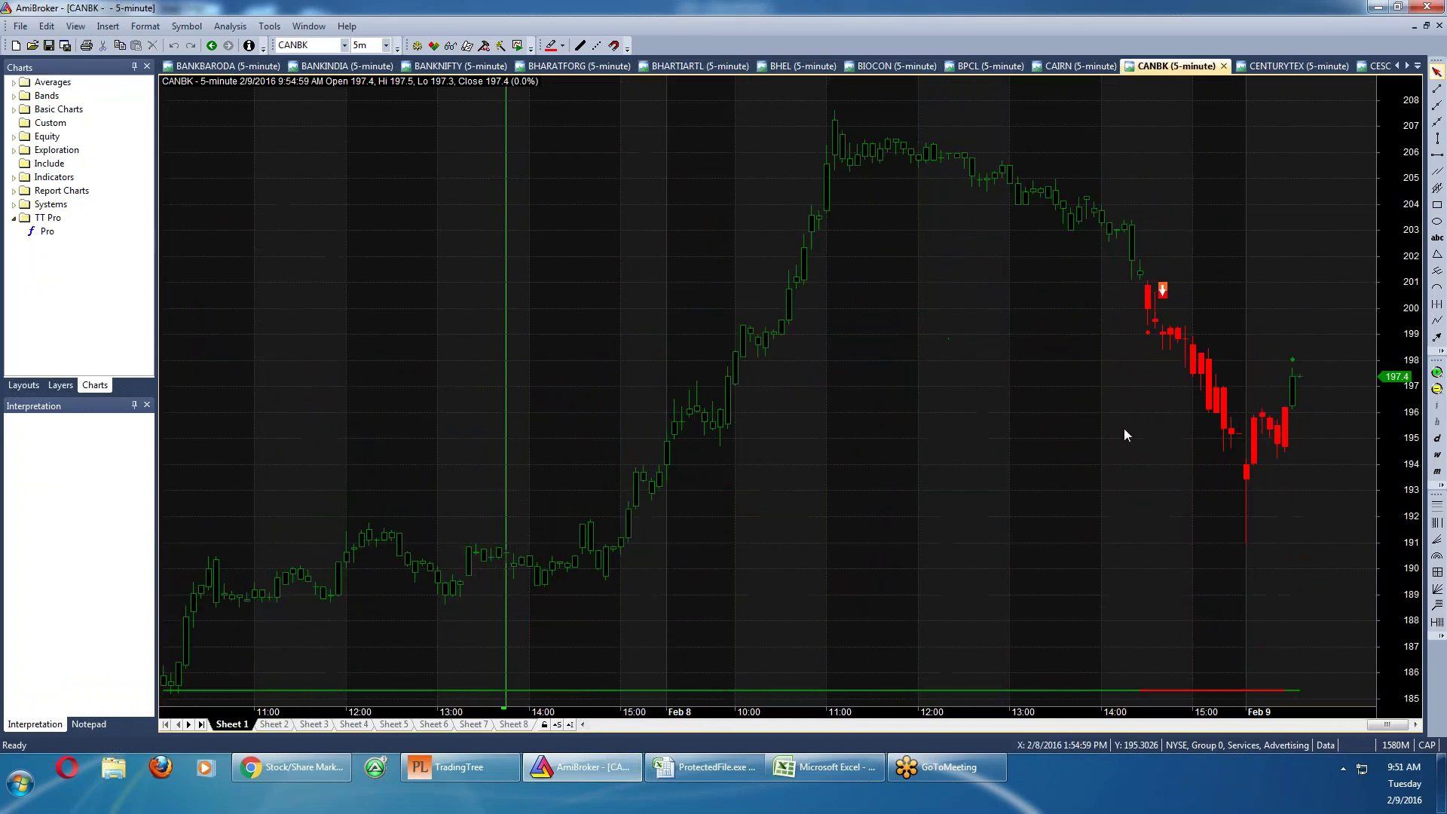
pyautogui.click(1437, 155)
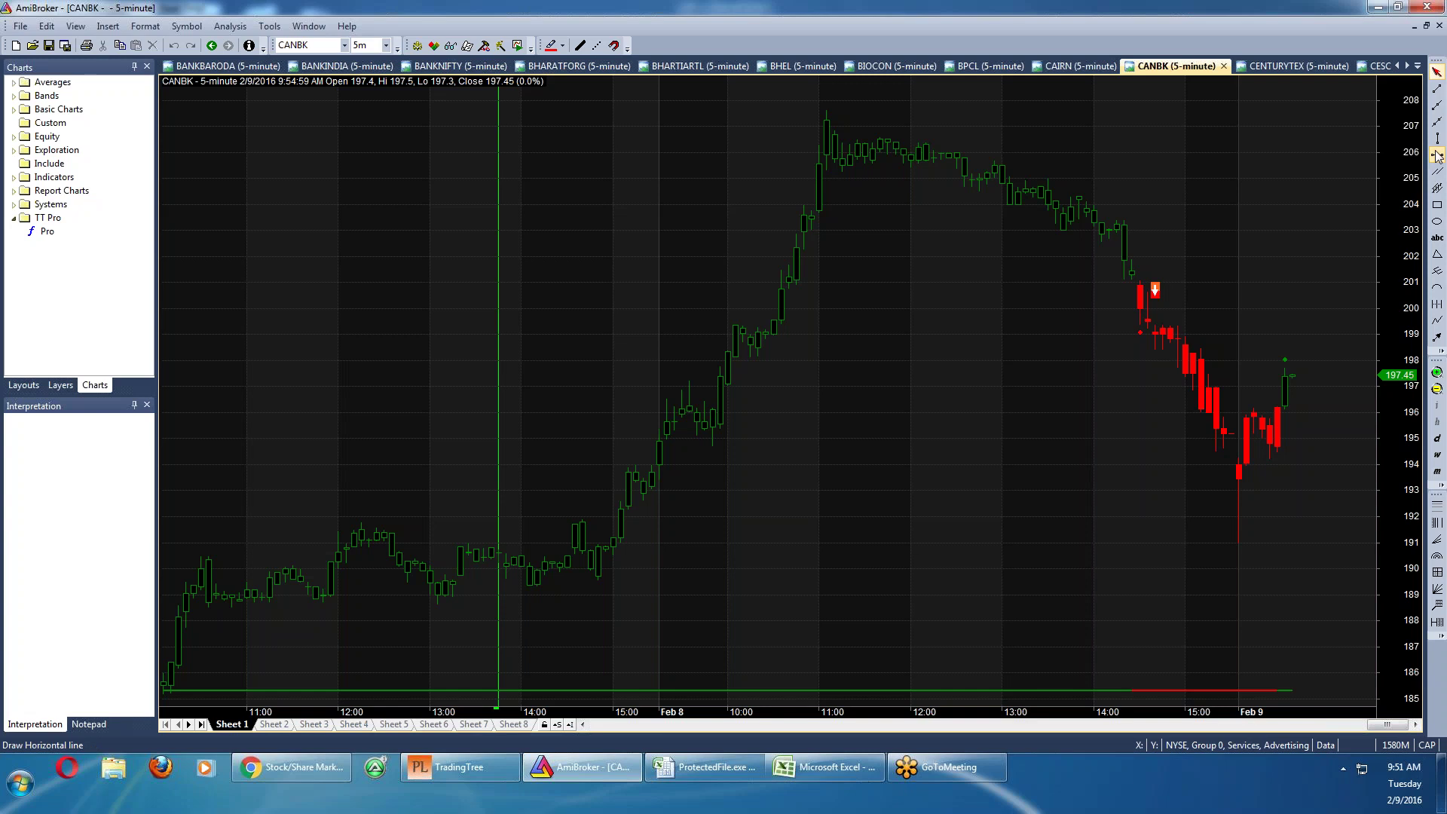
pyautogui.click(1292, 368)
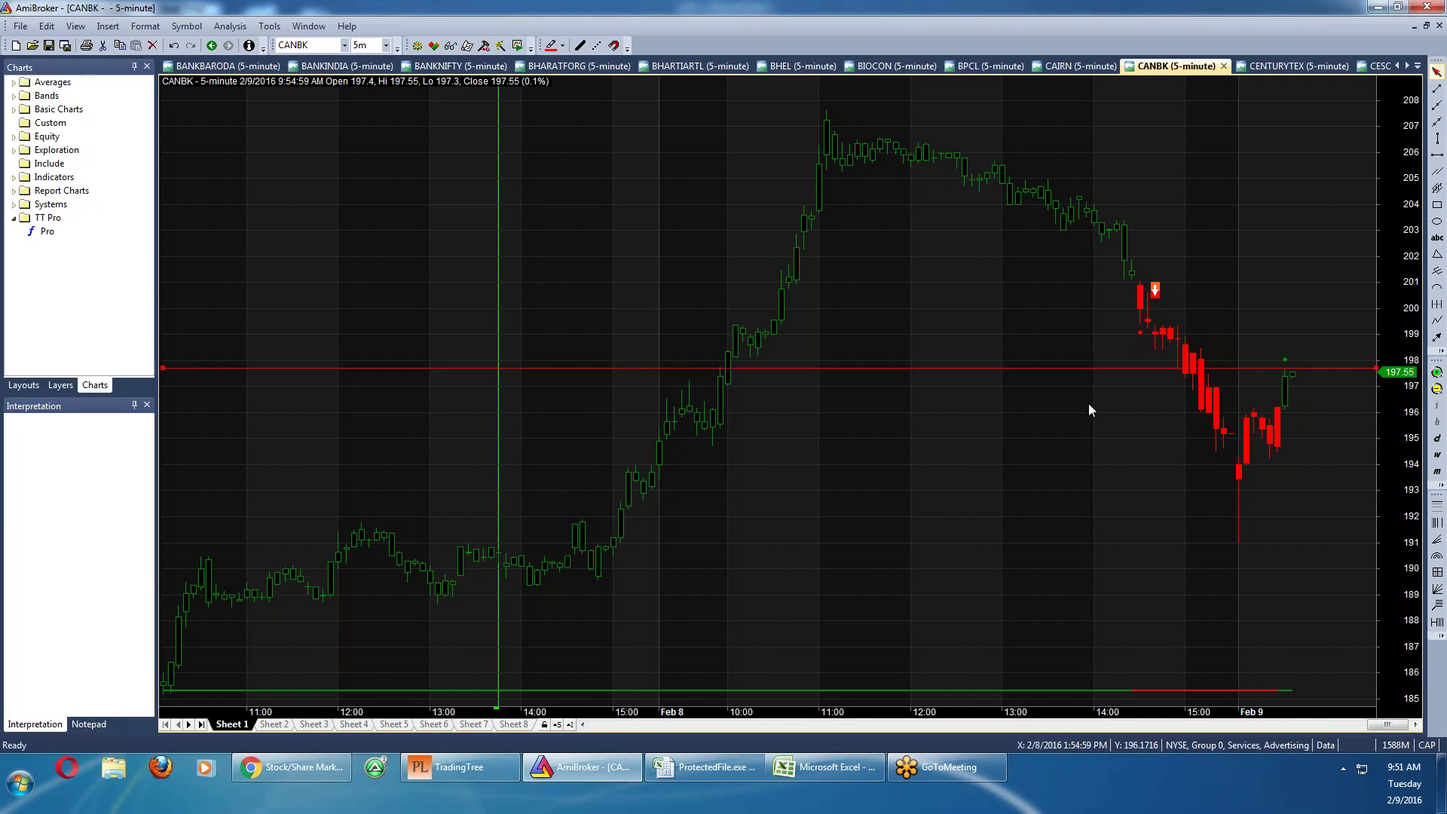
# Check the levels in the Excel watch list and return to AmiBroker to review the CENTURYTEX and CESC 5-minute charts
pyautogui.click(694, 776)
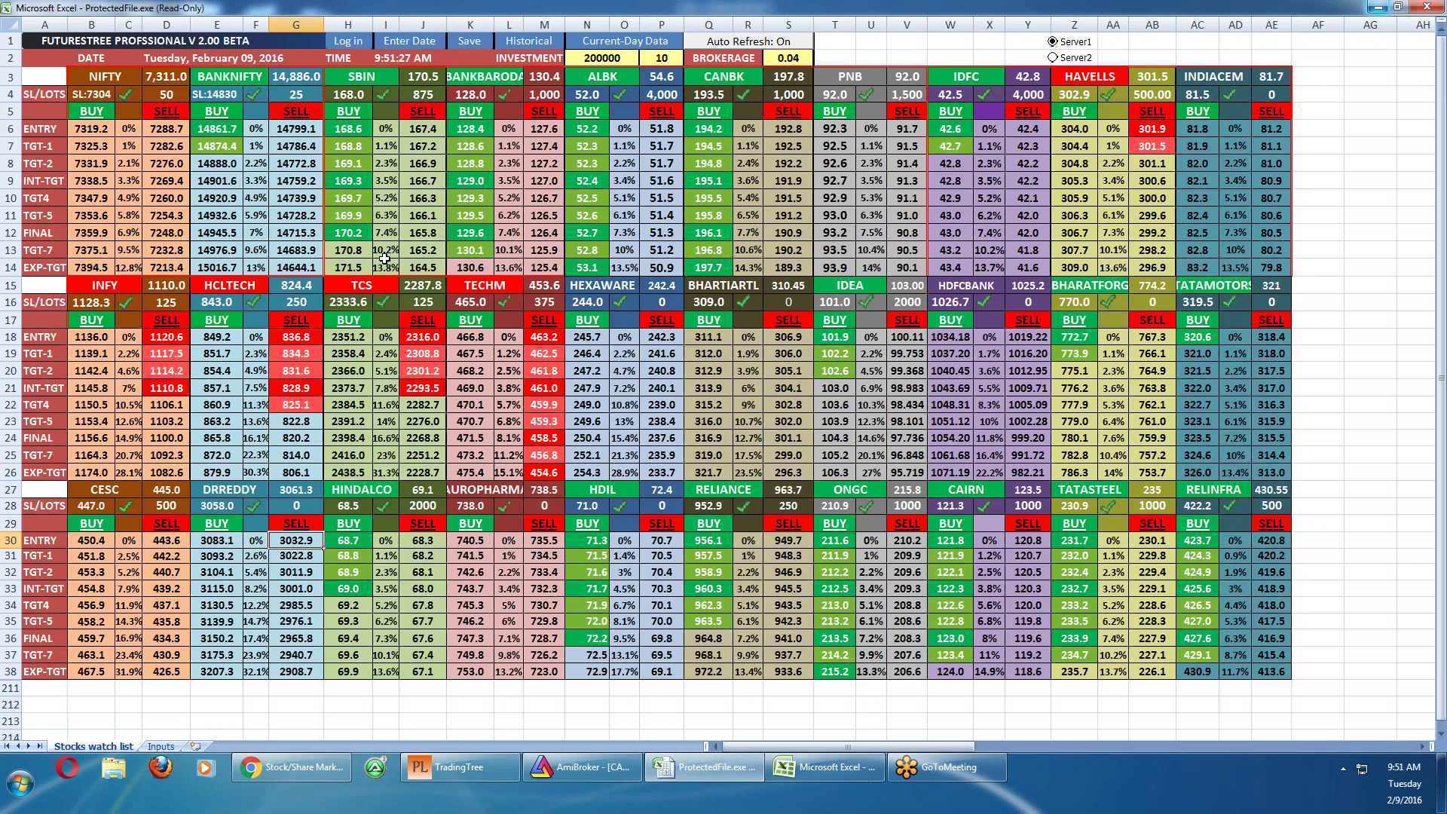
pyautogui.click(594, 777)
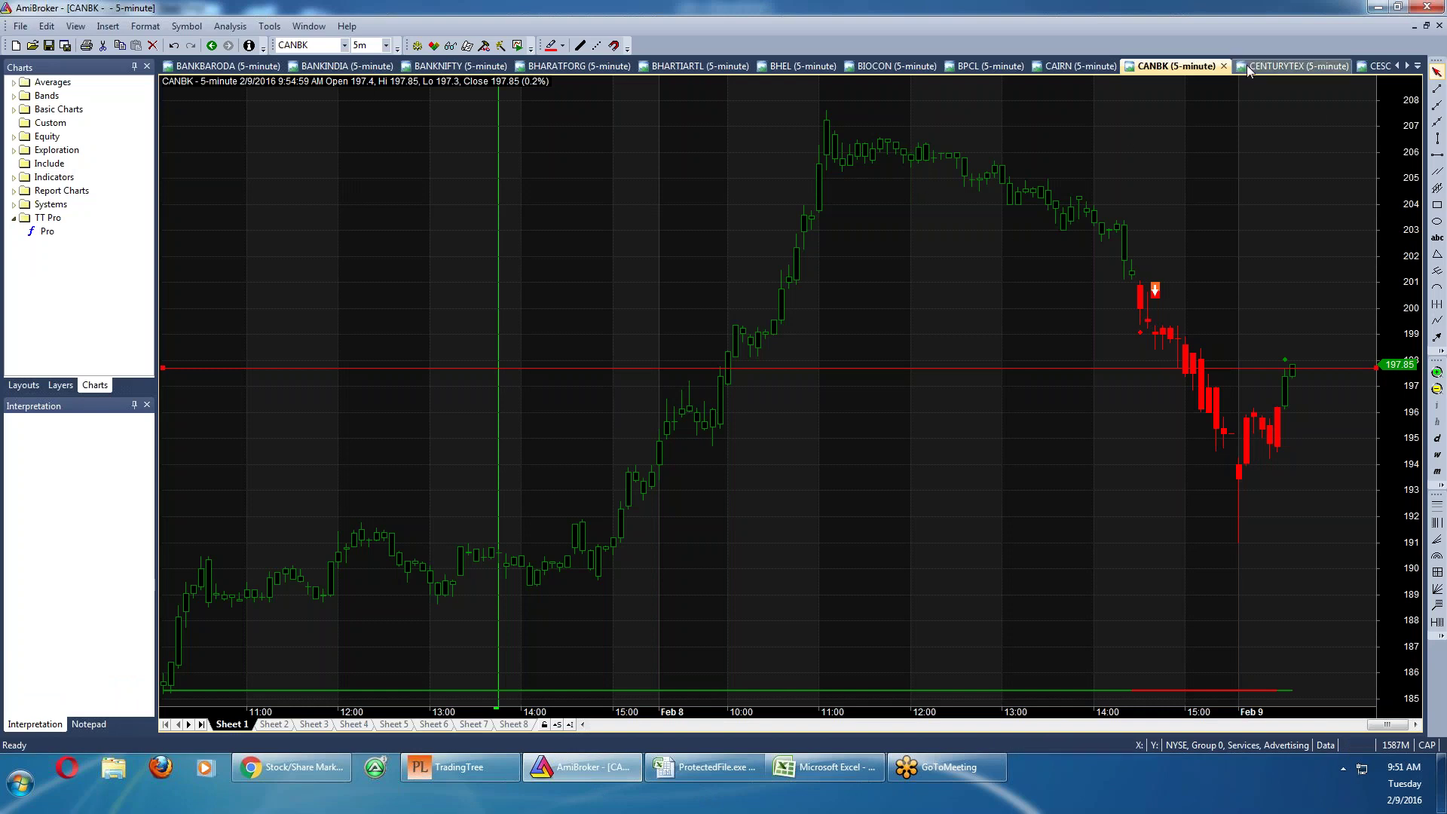
pyautogui.click(1289, 66)
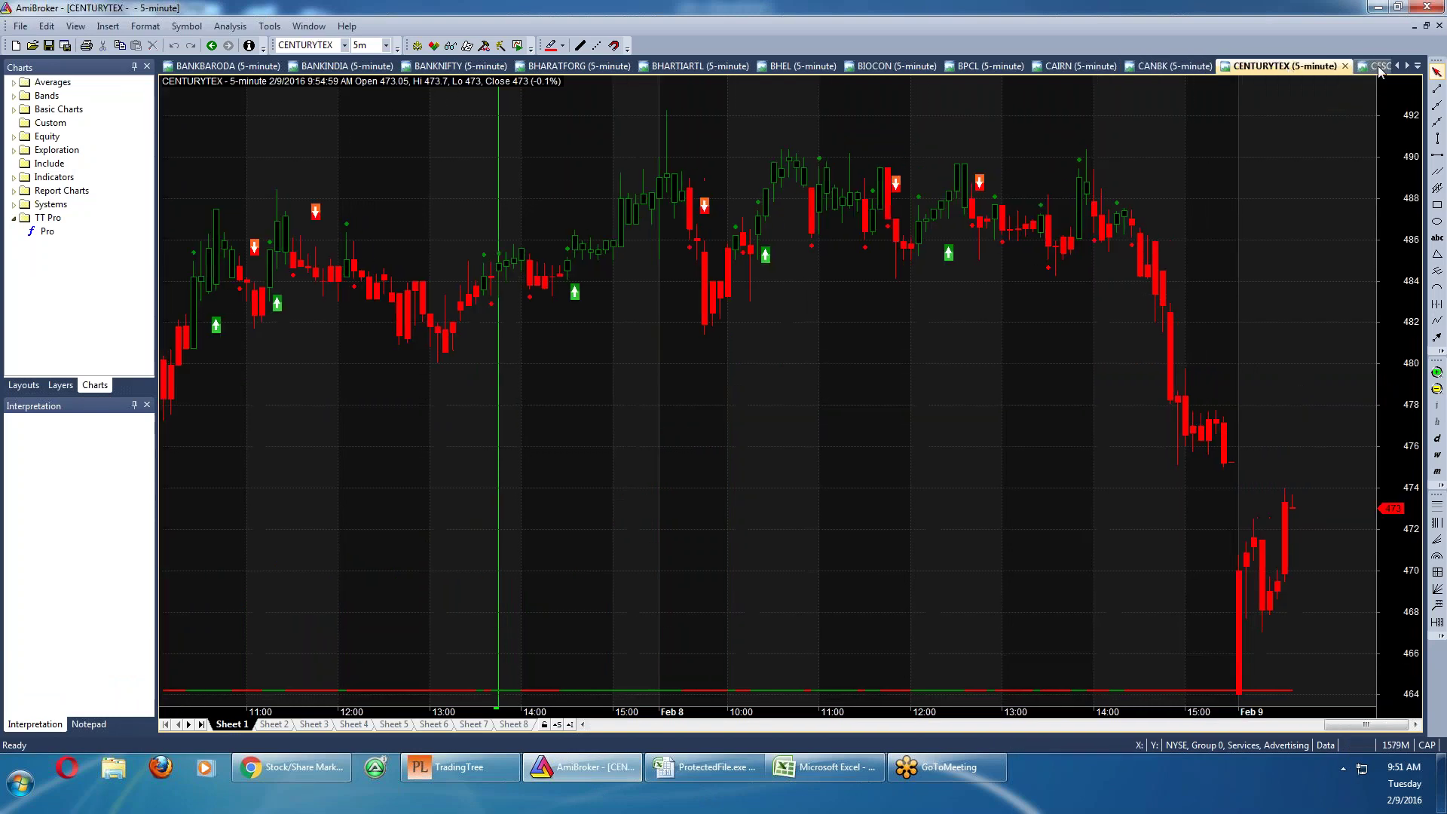
pyautogui.click(1379, 66)
pyautogui.click(1221, 208)
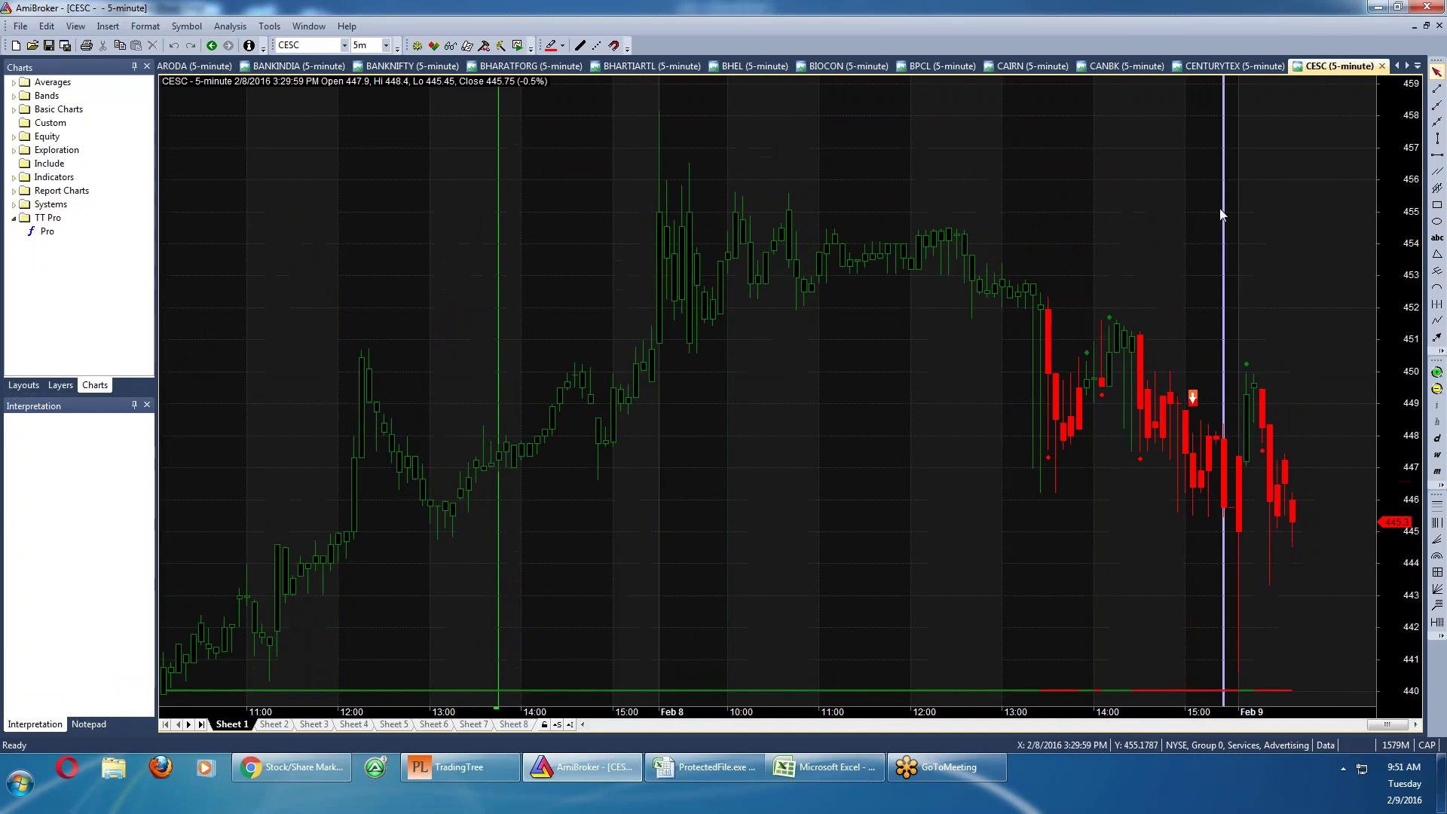
# Review the 5-minute charts of CIPLA, COALINDIA and COLPAL
pyautogui.click(1406, 66)
pyautogui.click(1407, 67)
pyautogui.click(1407, 67)
pyautogui.click(1406, 66)
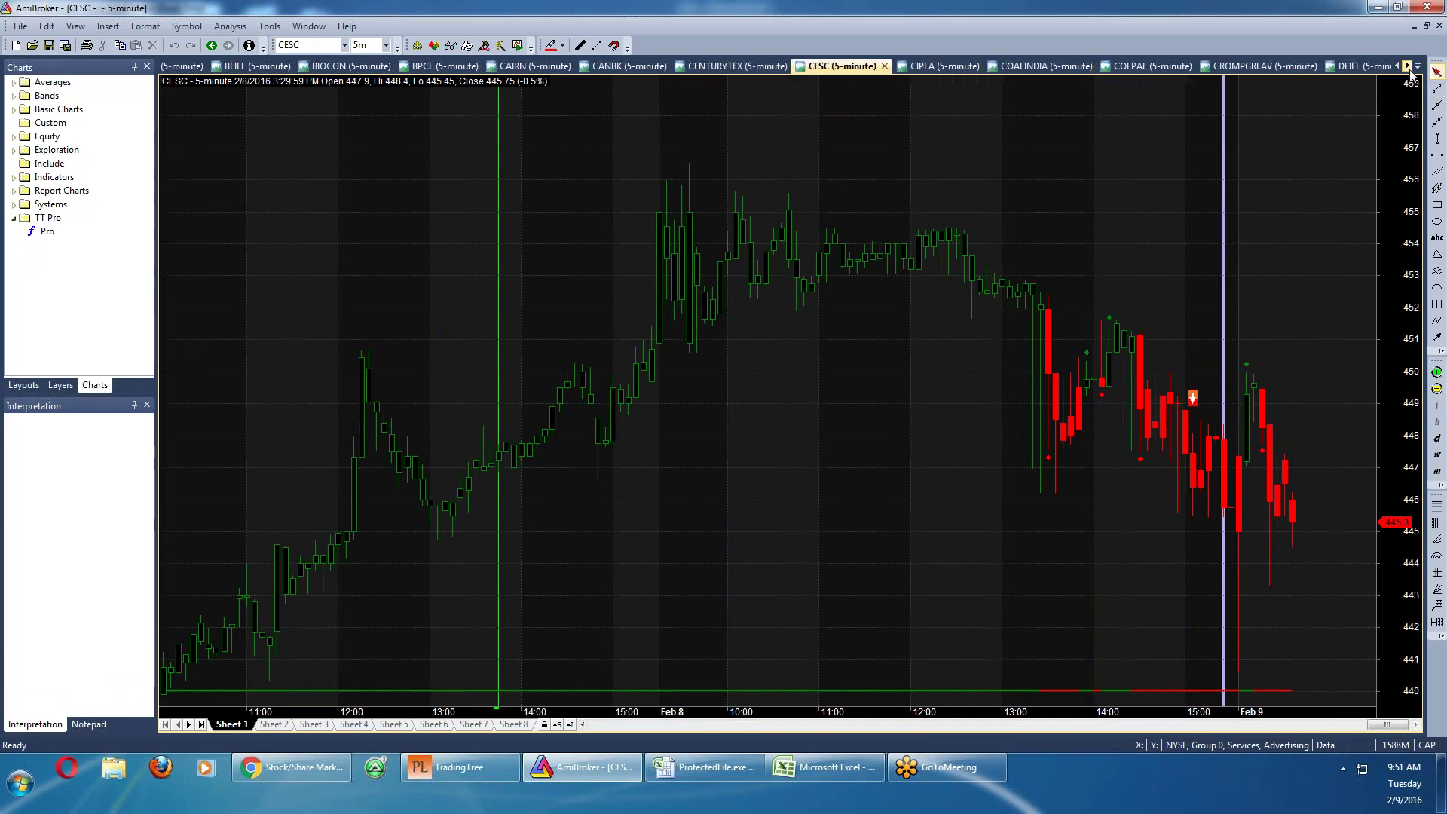
pyautogui.click(1407, 66)
pyautogui.click(1407, 67)
pyautogui.click(1406, 67)
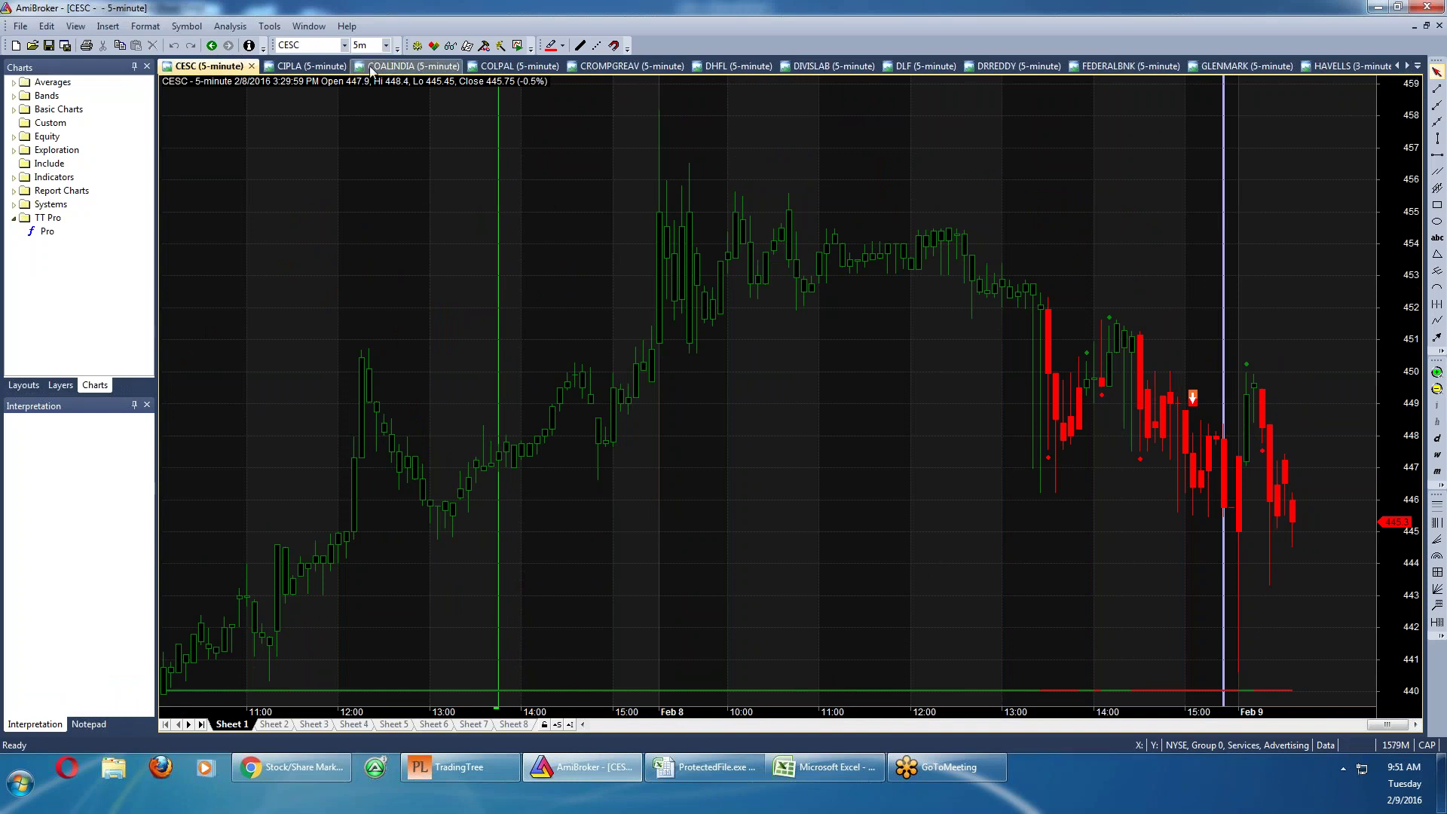
pyautogui.click(302, 67)
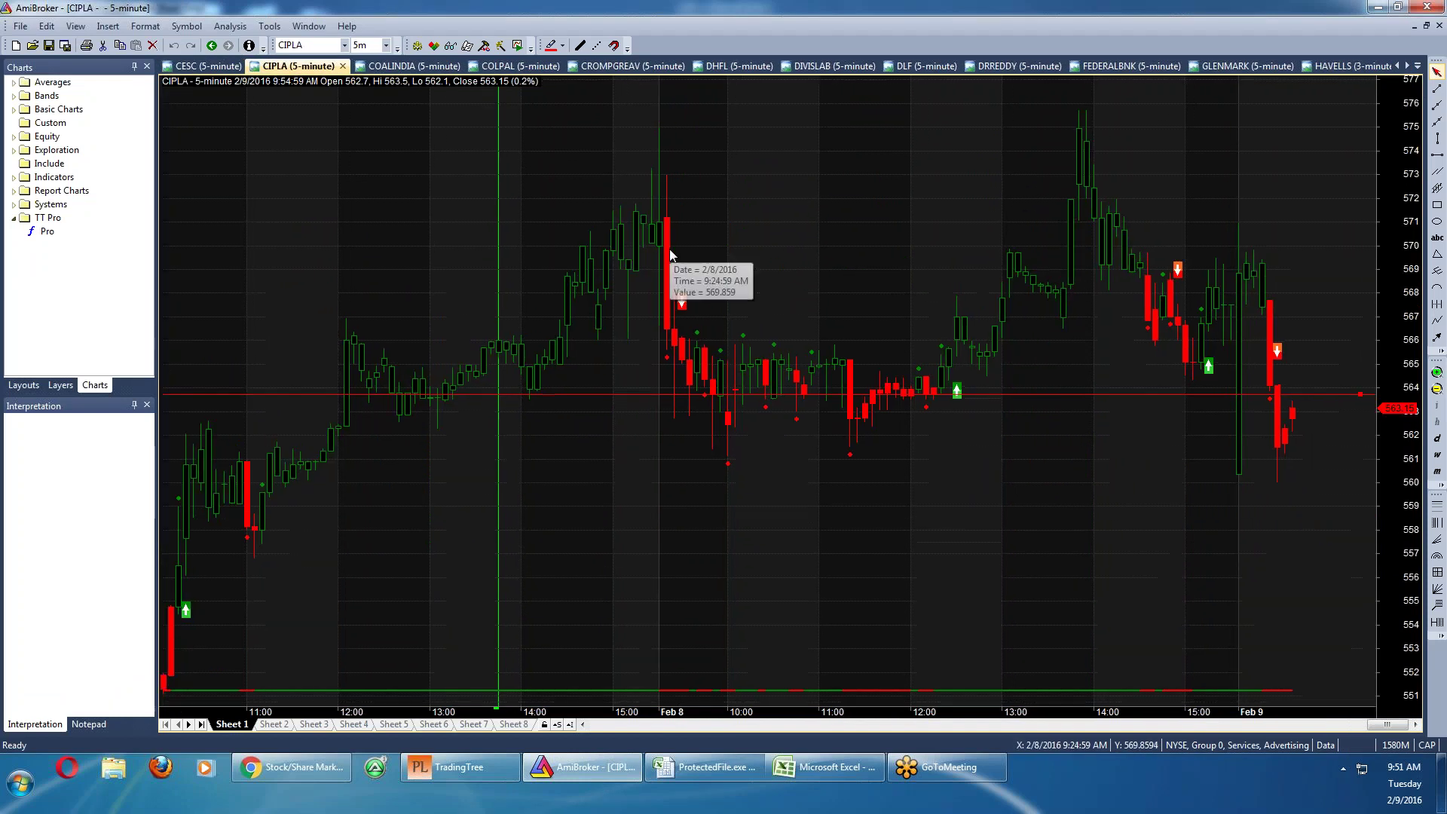
pyautogui.click(419, 66)
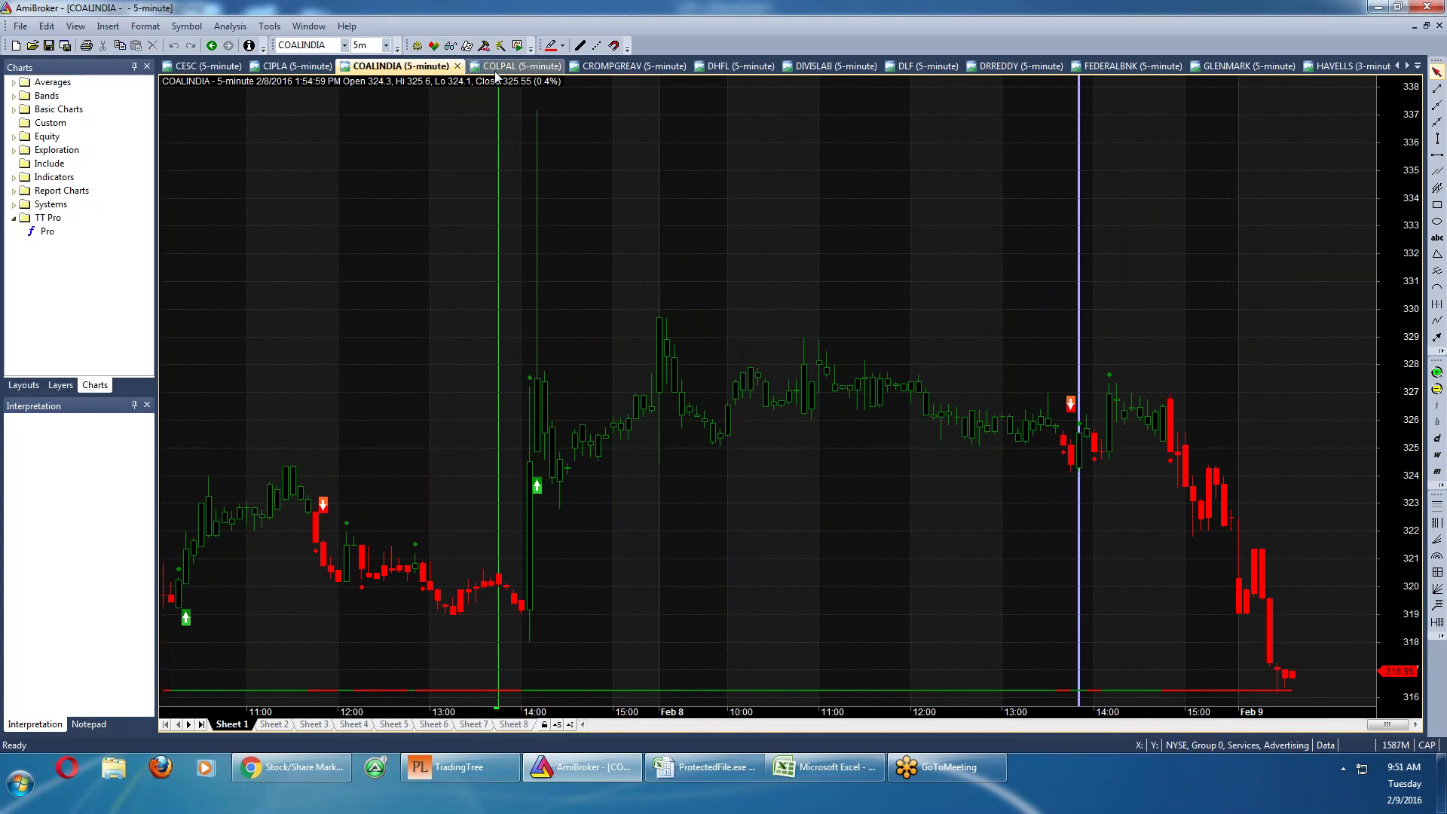
pyautogui.click(551, 66)
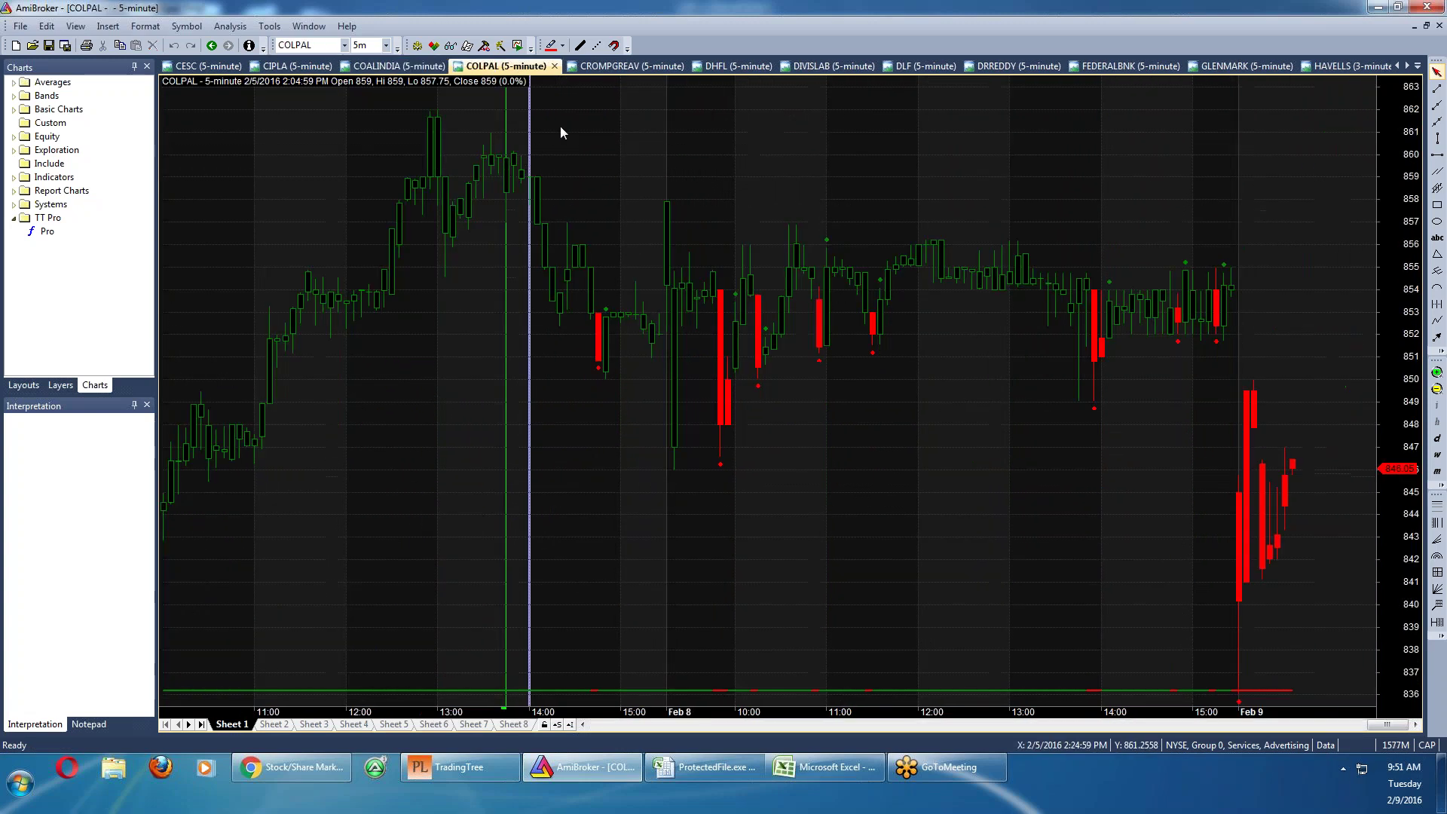
# Review the 5-minute charts of CROMPGREAV, DHFL, DIVISLAB, DLF, DRREDDY and FEDERALBNK
pyautogui.click(603, 67)
pyautogui.click(701, 68)
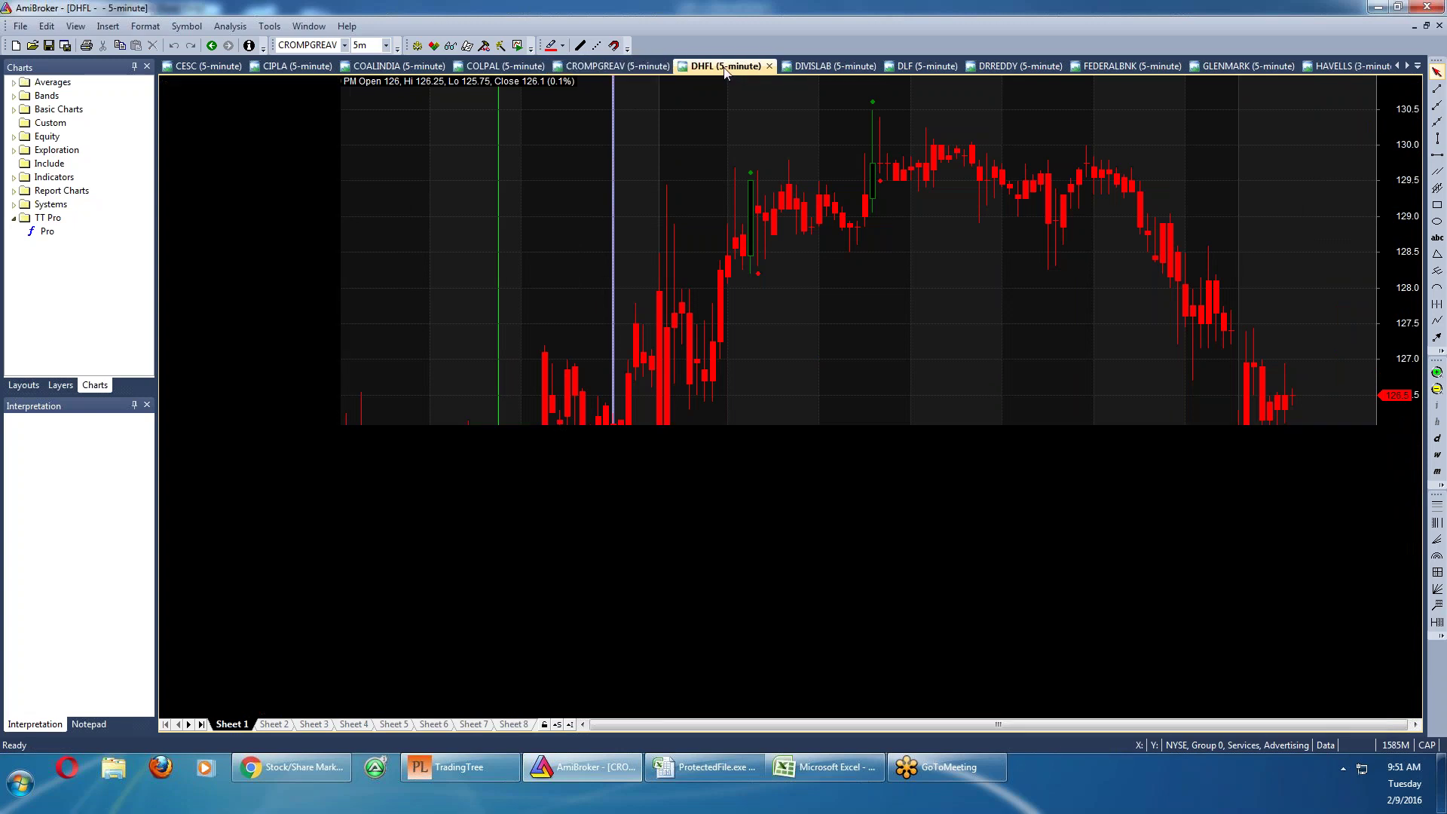
pyautogui.click(826, 67)
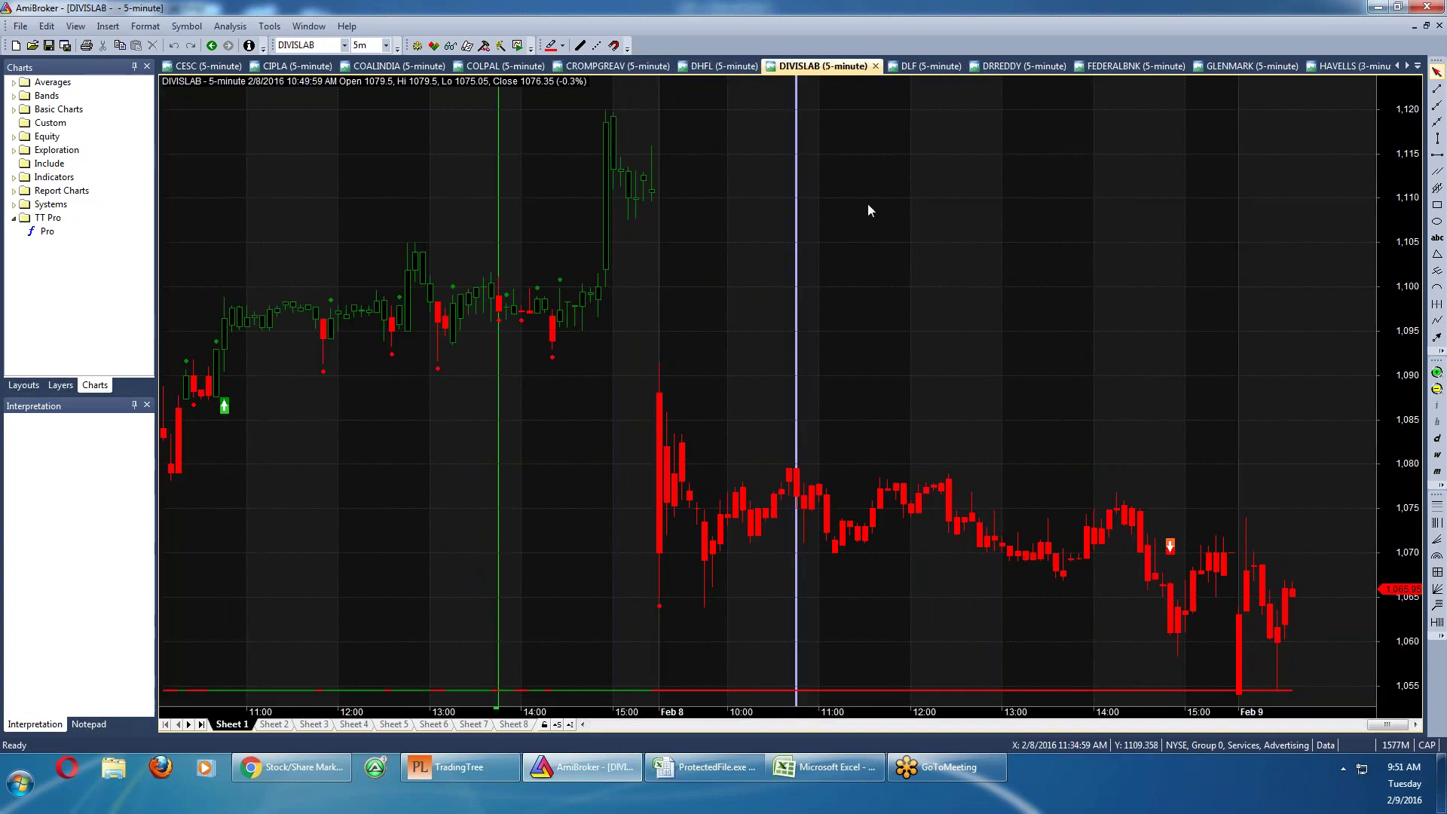
pyautogui.click(917, 73)
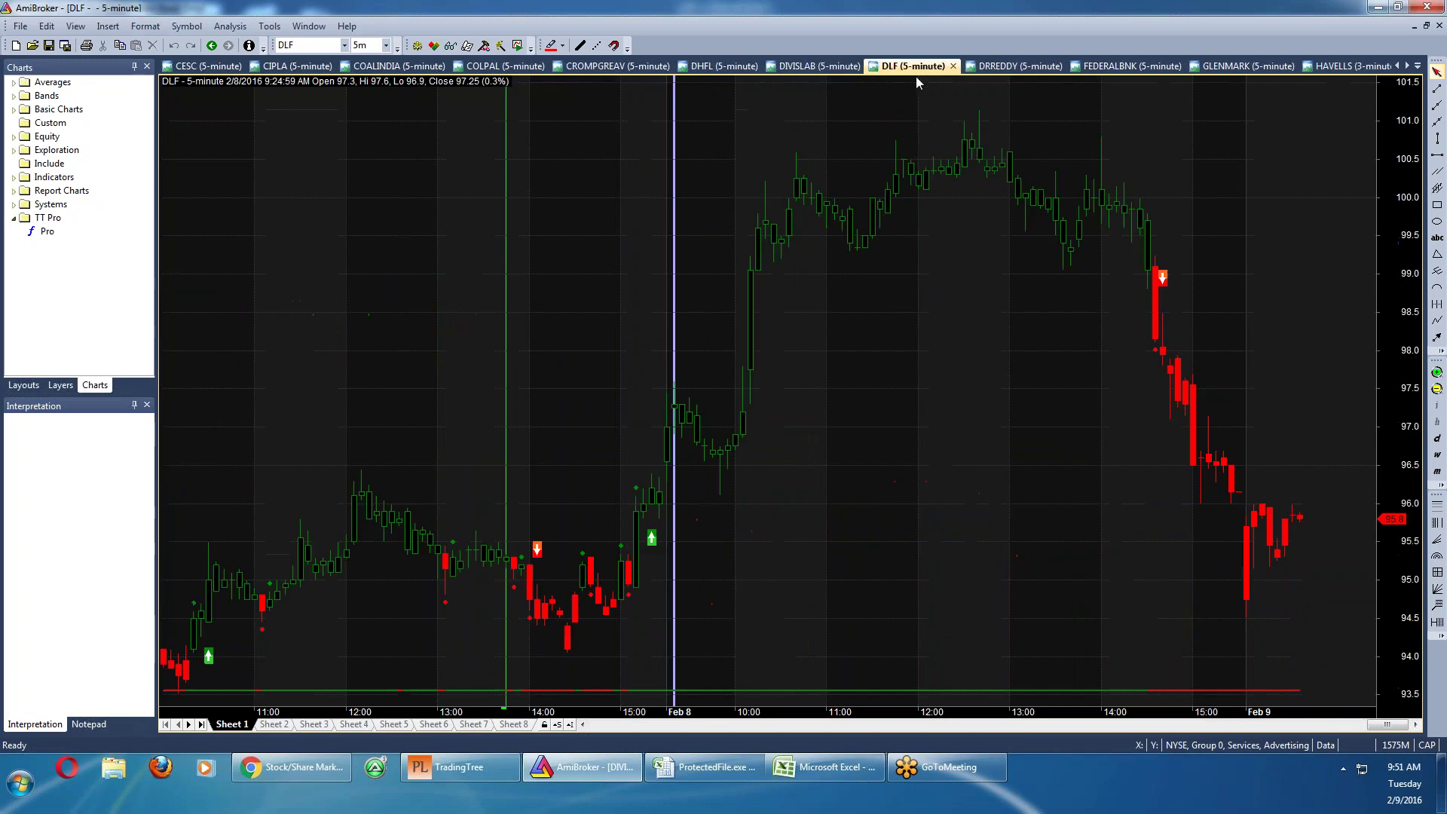
pyautogui.click(992, 72)
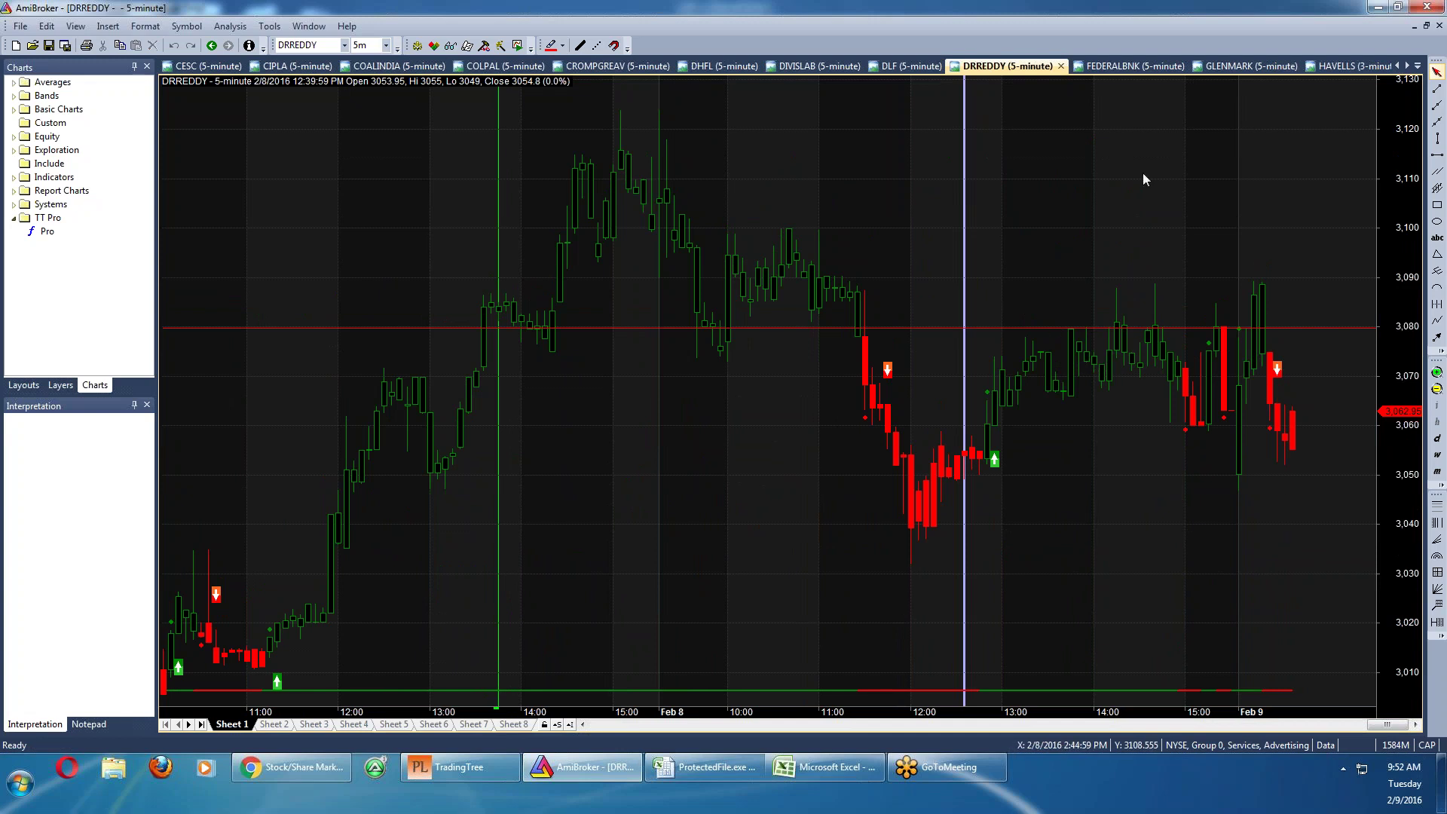
pyautogui.click(1123, 69)
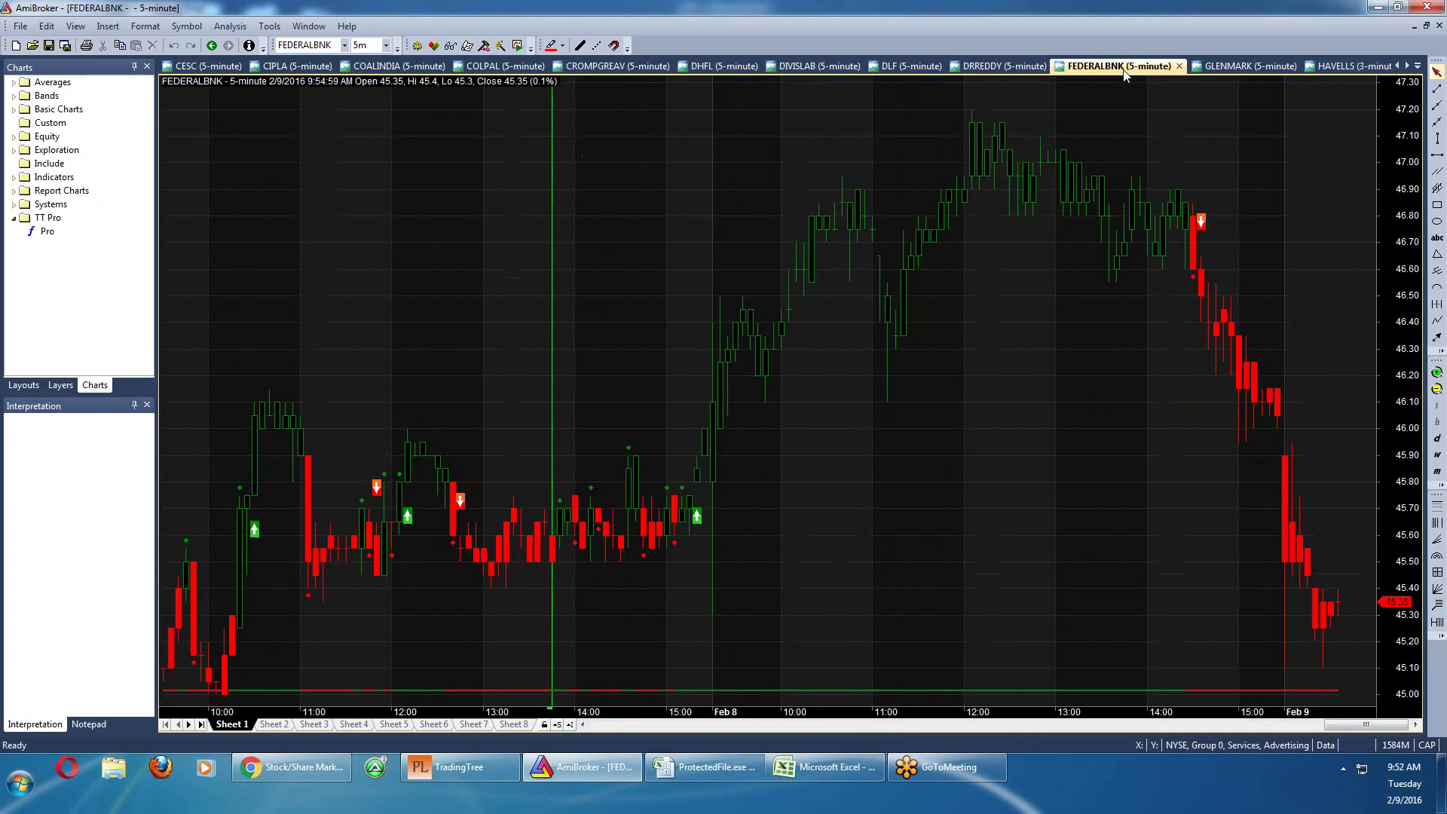
# Review the GLENMARK 5-minute and HAVELLS 3-minute charts, selecting one of the latest Feb 9 candles on HAVELLS
pyautogui.click(1236, 66)
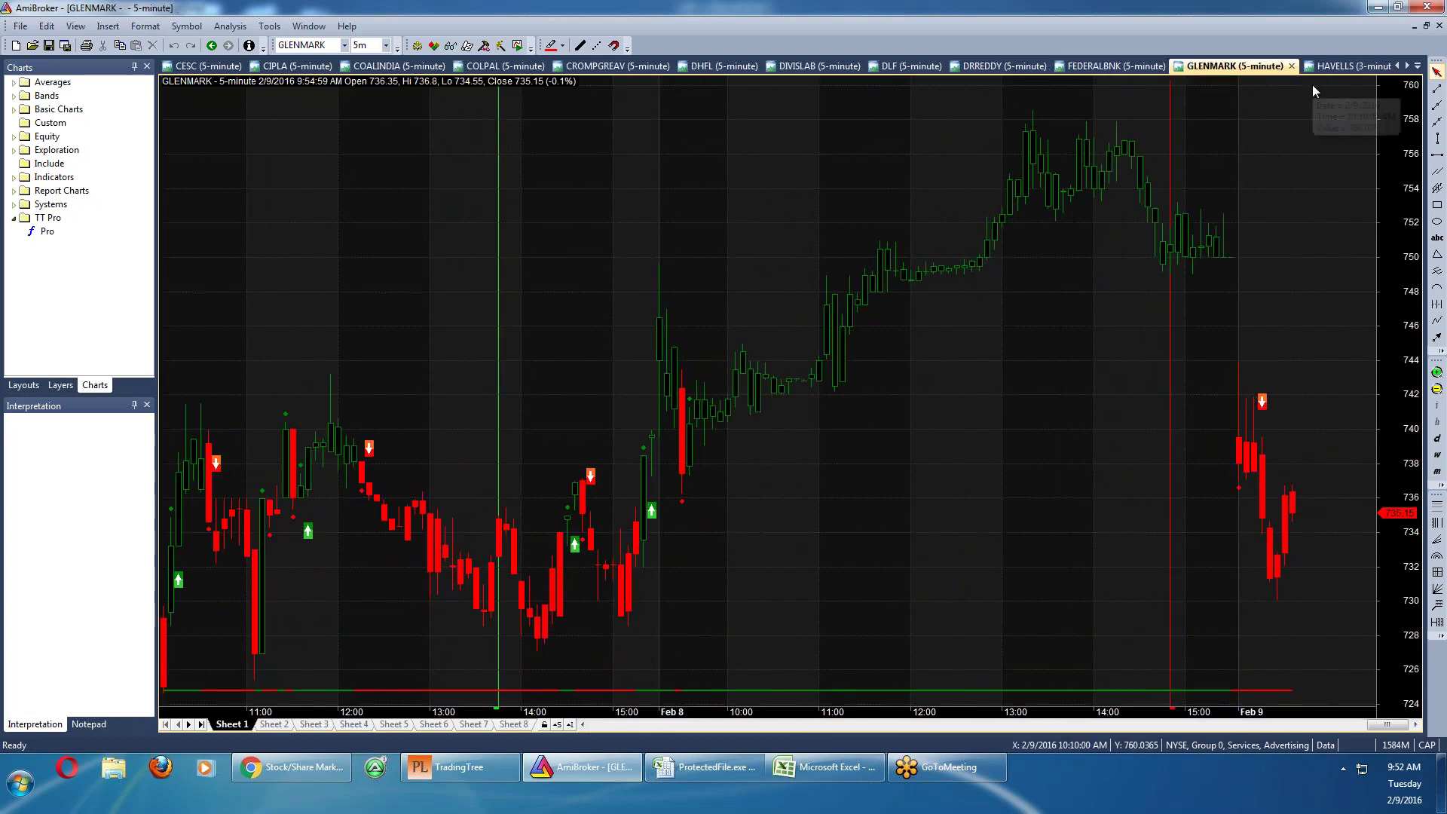
pyautogui.click(1339, 67)
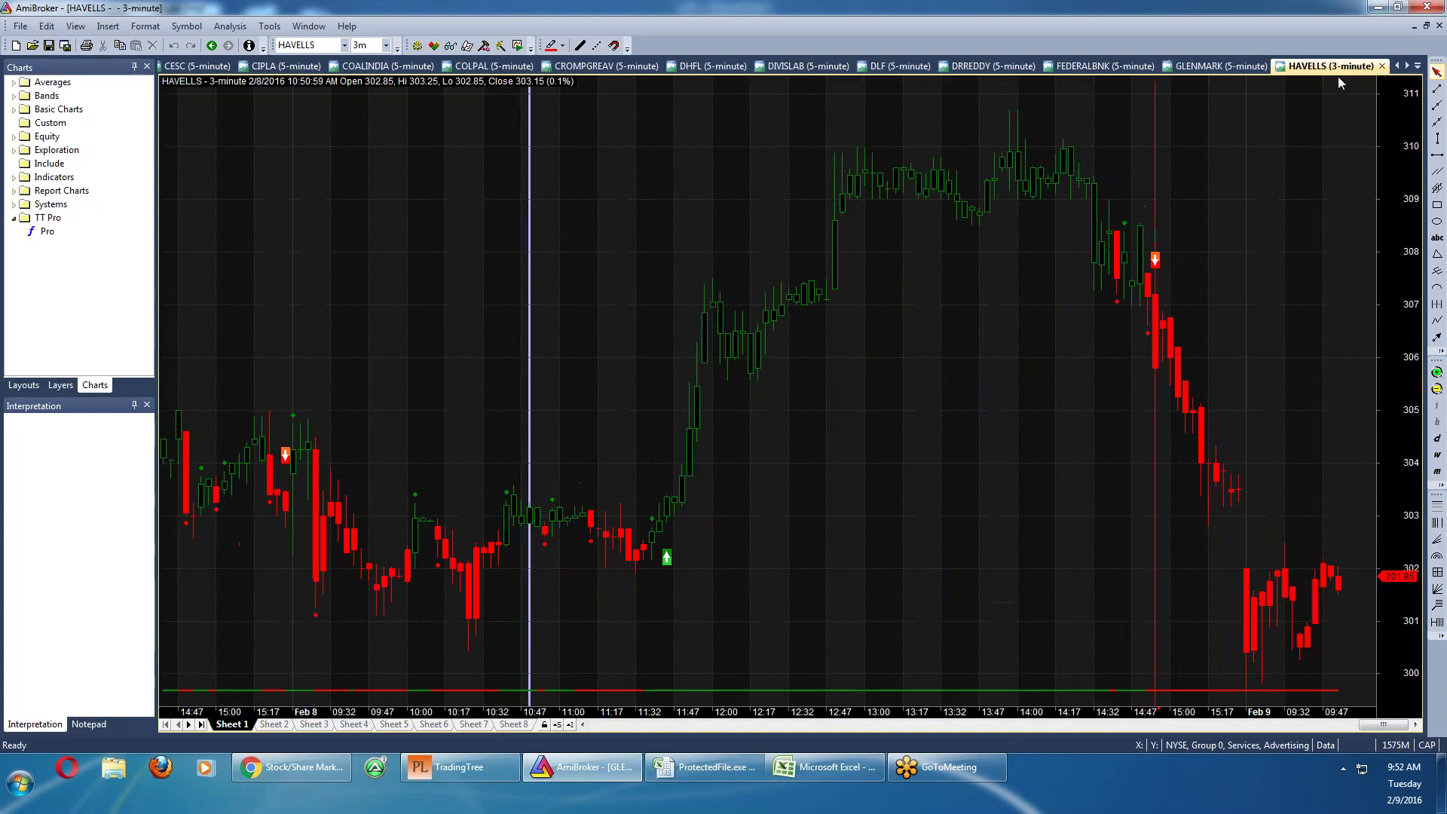
pyautogui.click(1284, 160)
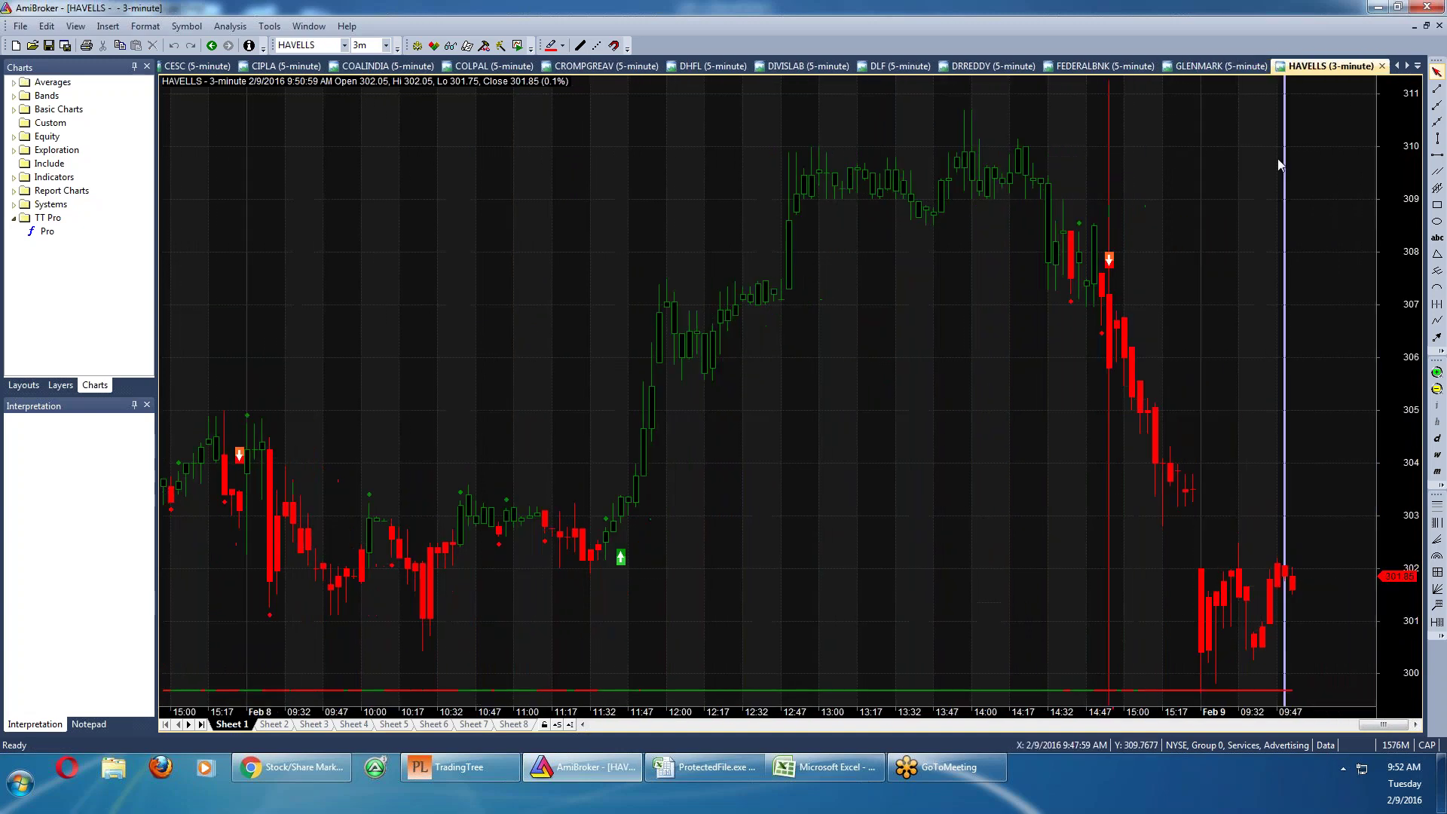
# Compare the HDFC and HDFCBANK 5-minute charts and select the HDFCBANK candle at the Feb 8 sell signal
pyautogui.click(1406, 66)
pyautogui.click(1406, 66)
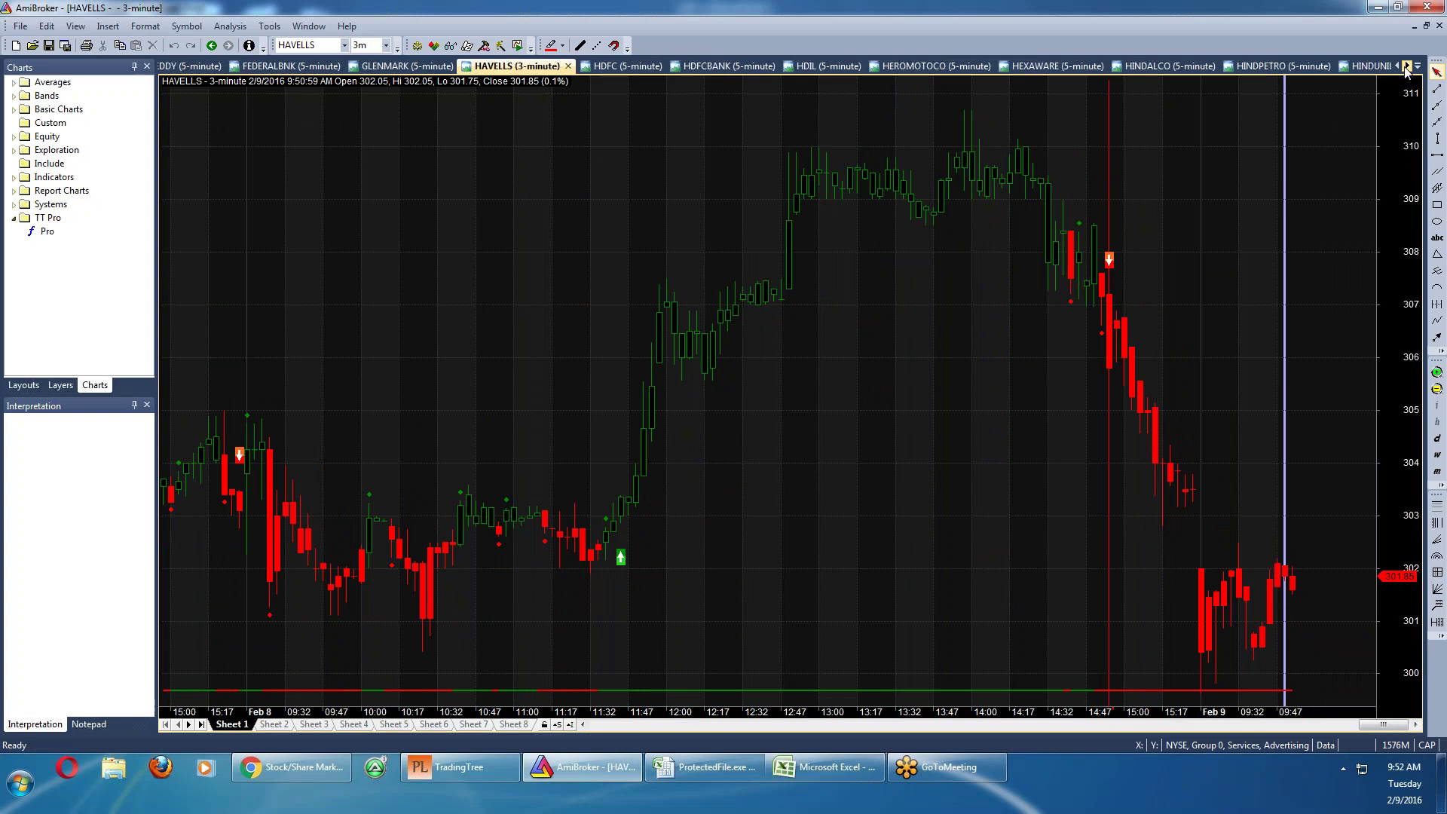
pyautogui.click(1406, 66)
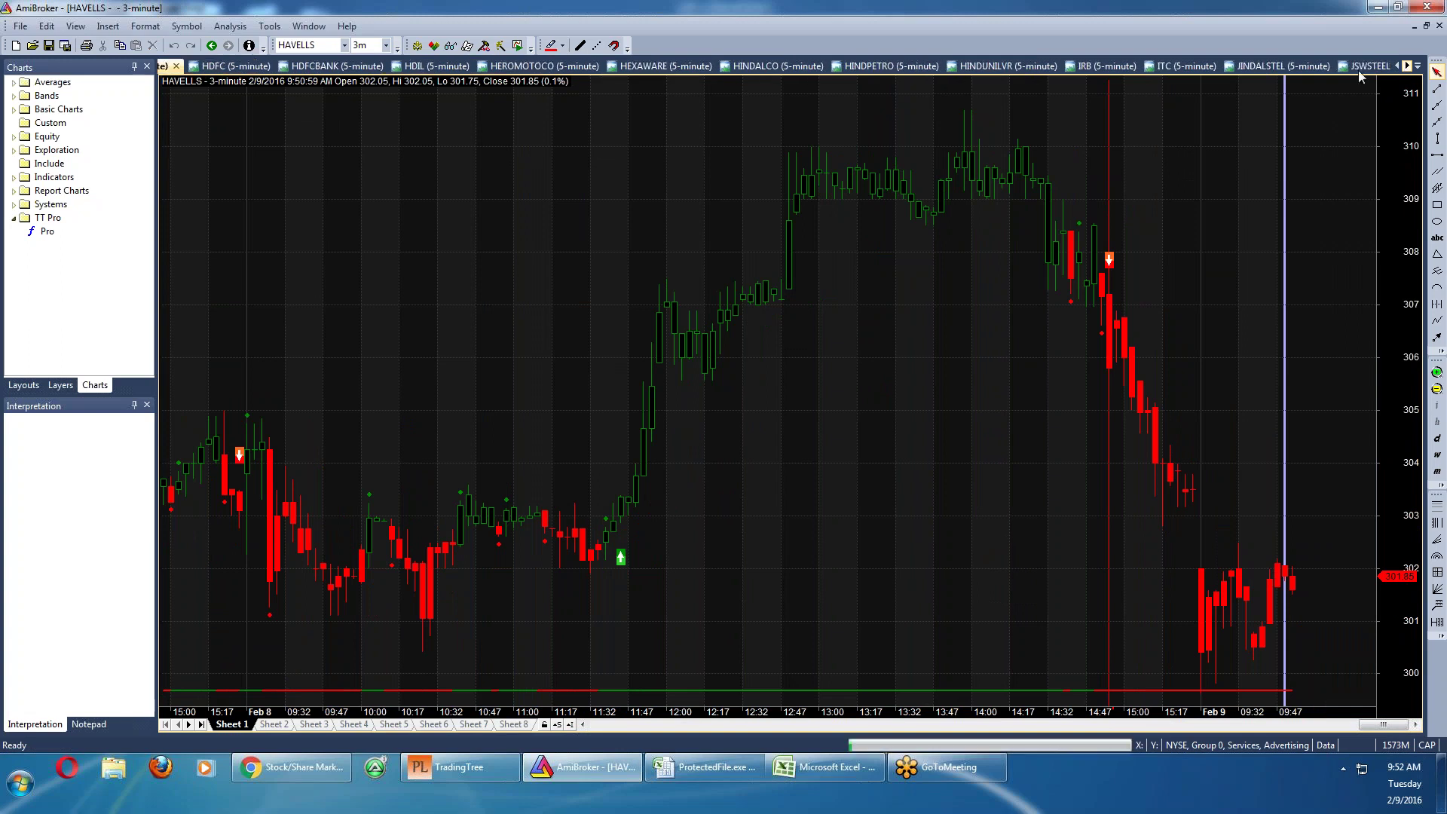
pyautogui.click(257, 69)
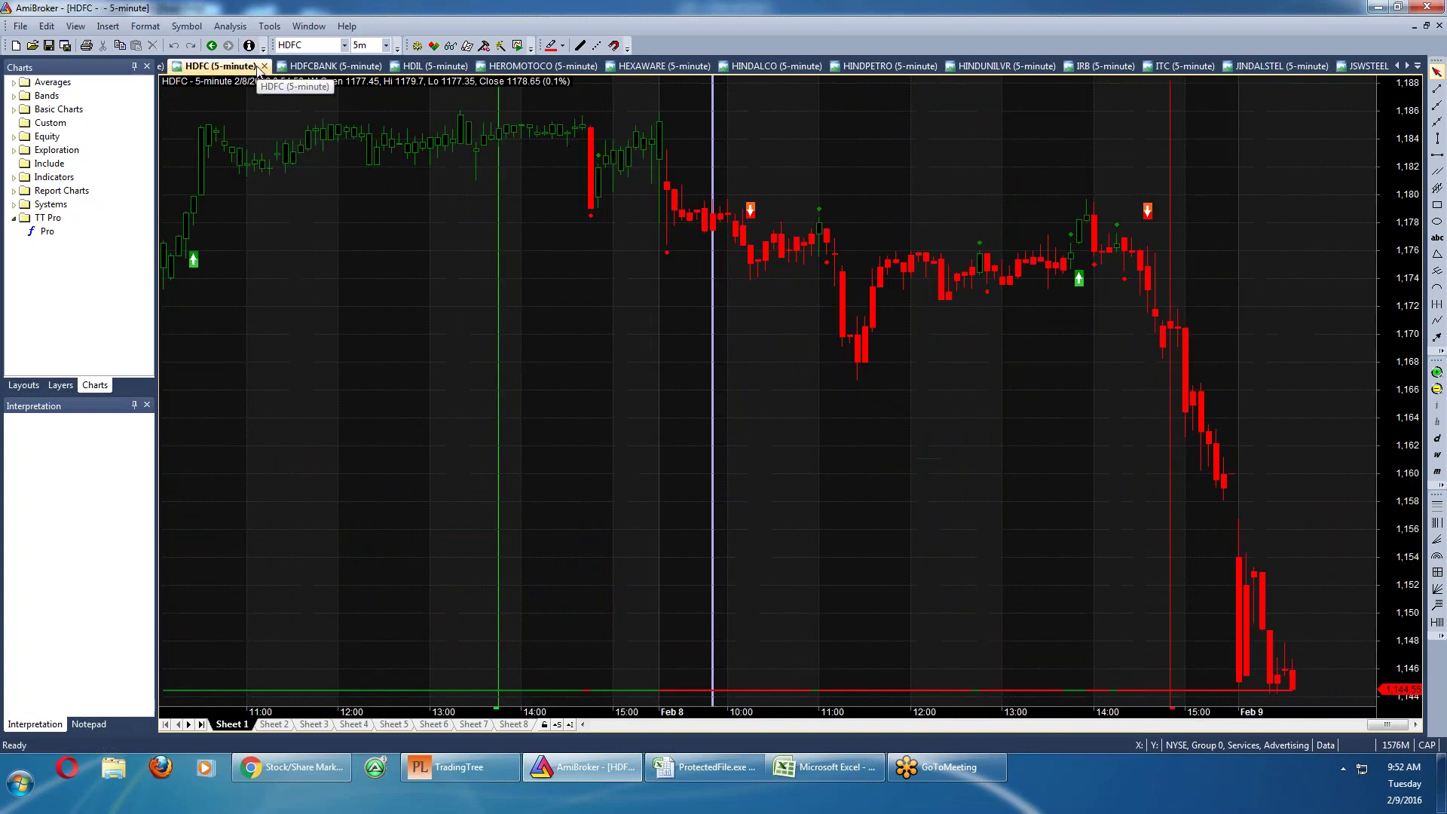
pyautogui.click(320, 68)
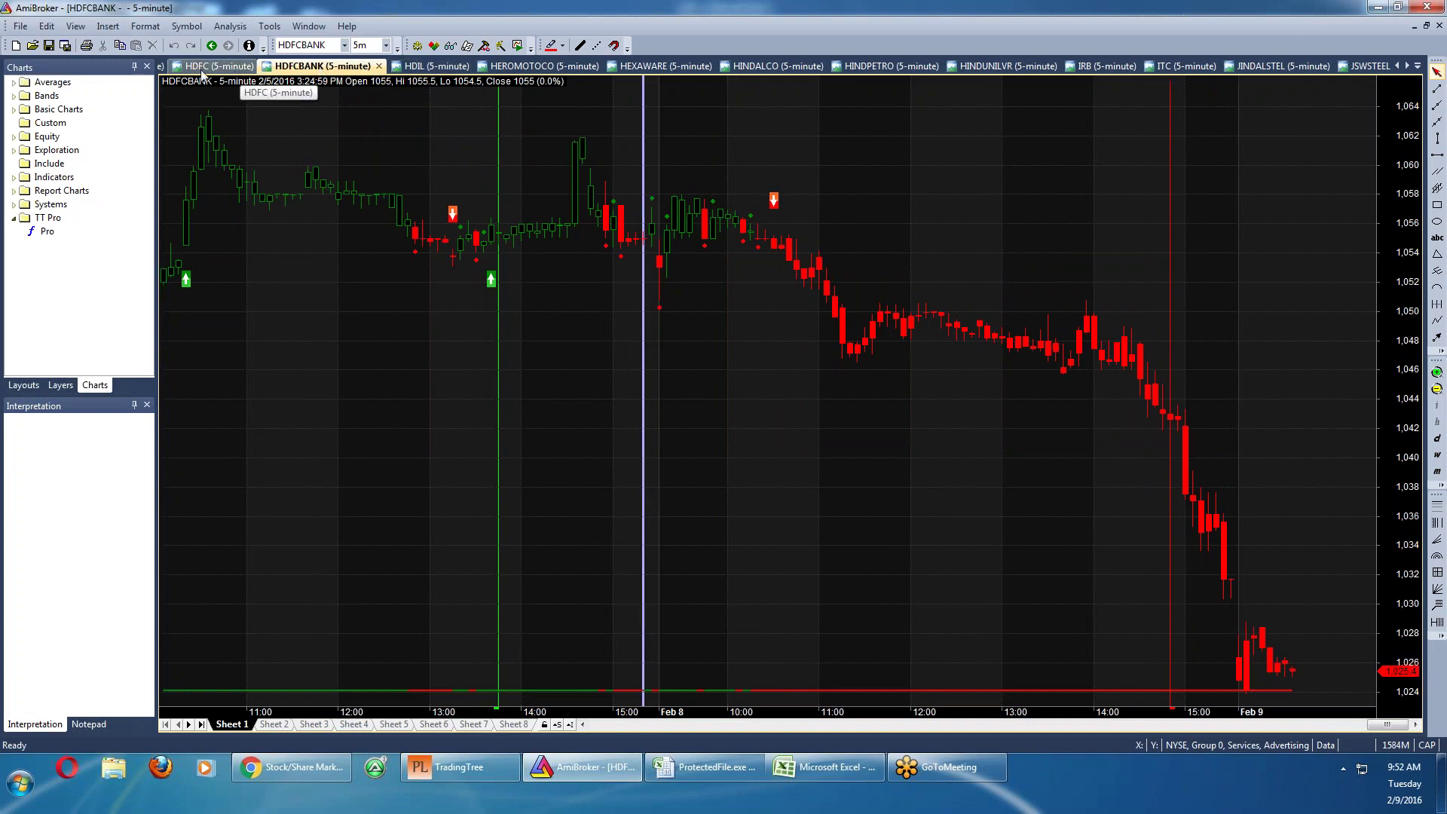
pyautogui.click(201, 69)
pyautogui.click(319, 68)
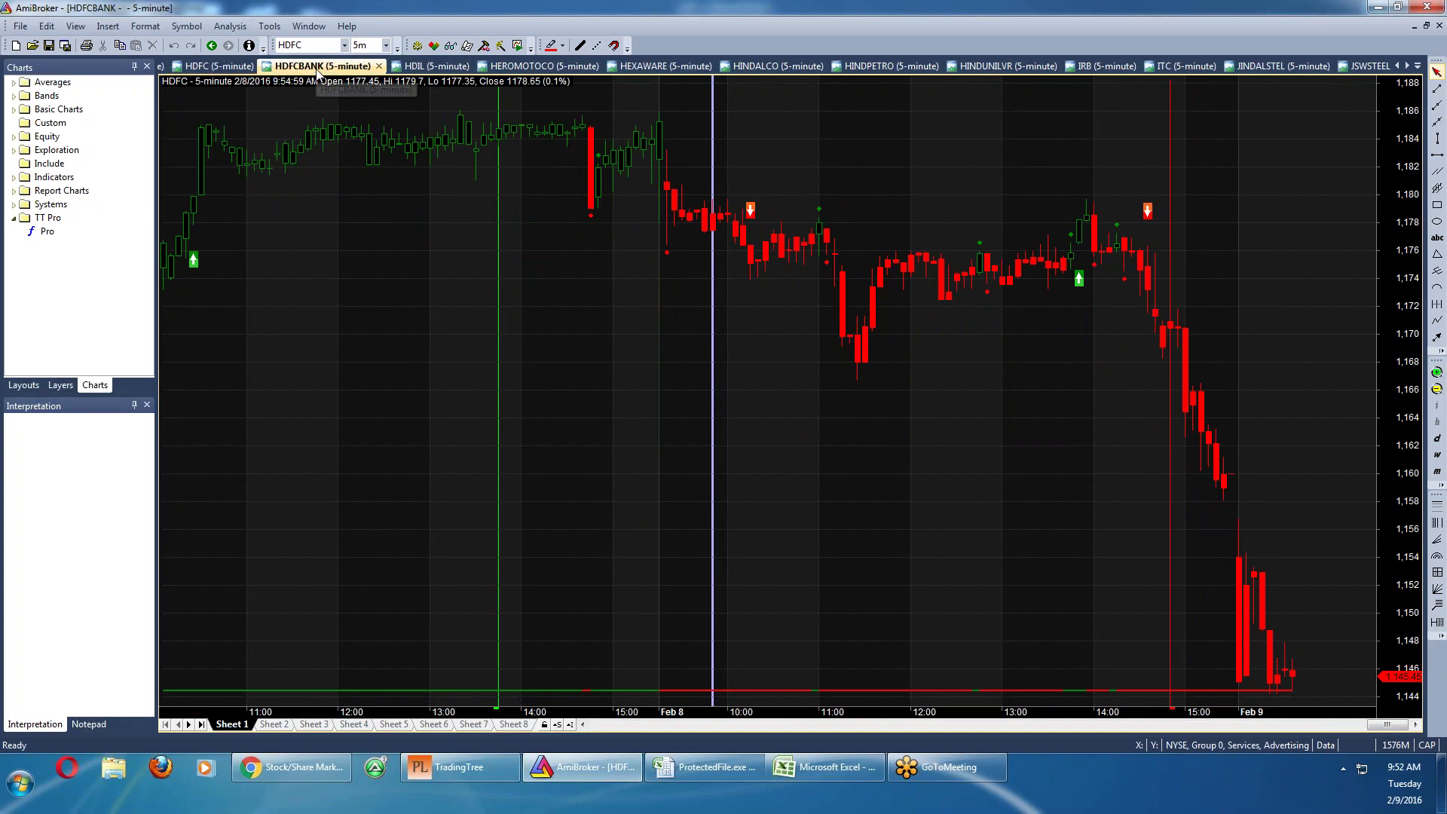
pyautogui.click(774, 247)
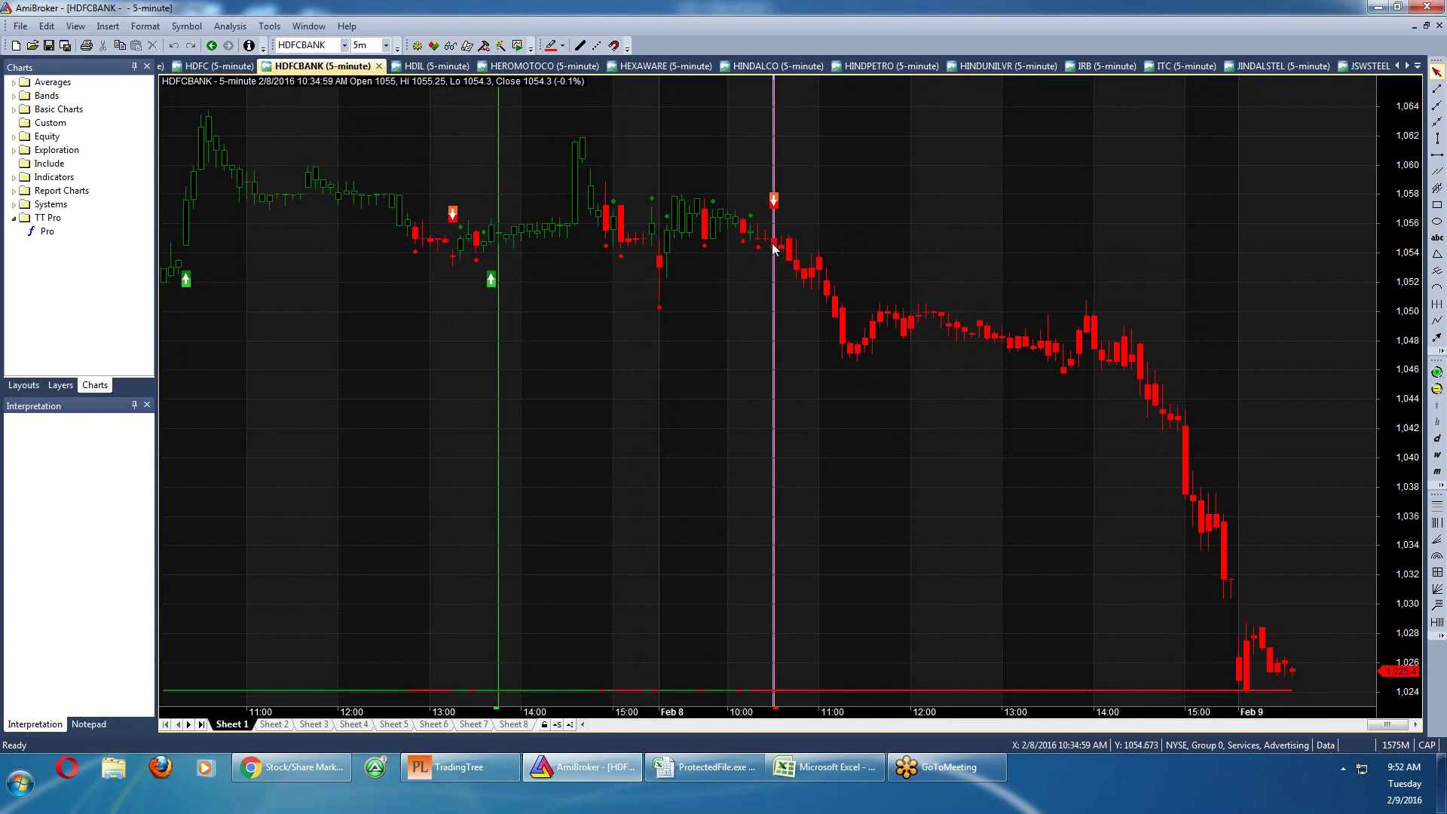
pyautogui.moveTo(780, 253)
# Review the 5-minute charts of HEROMOTOCO, HEXAWARE and HINDALCO
pyautogui.click(542, 66)
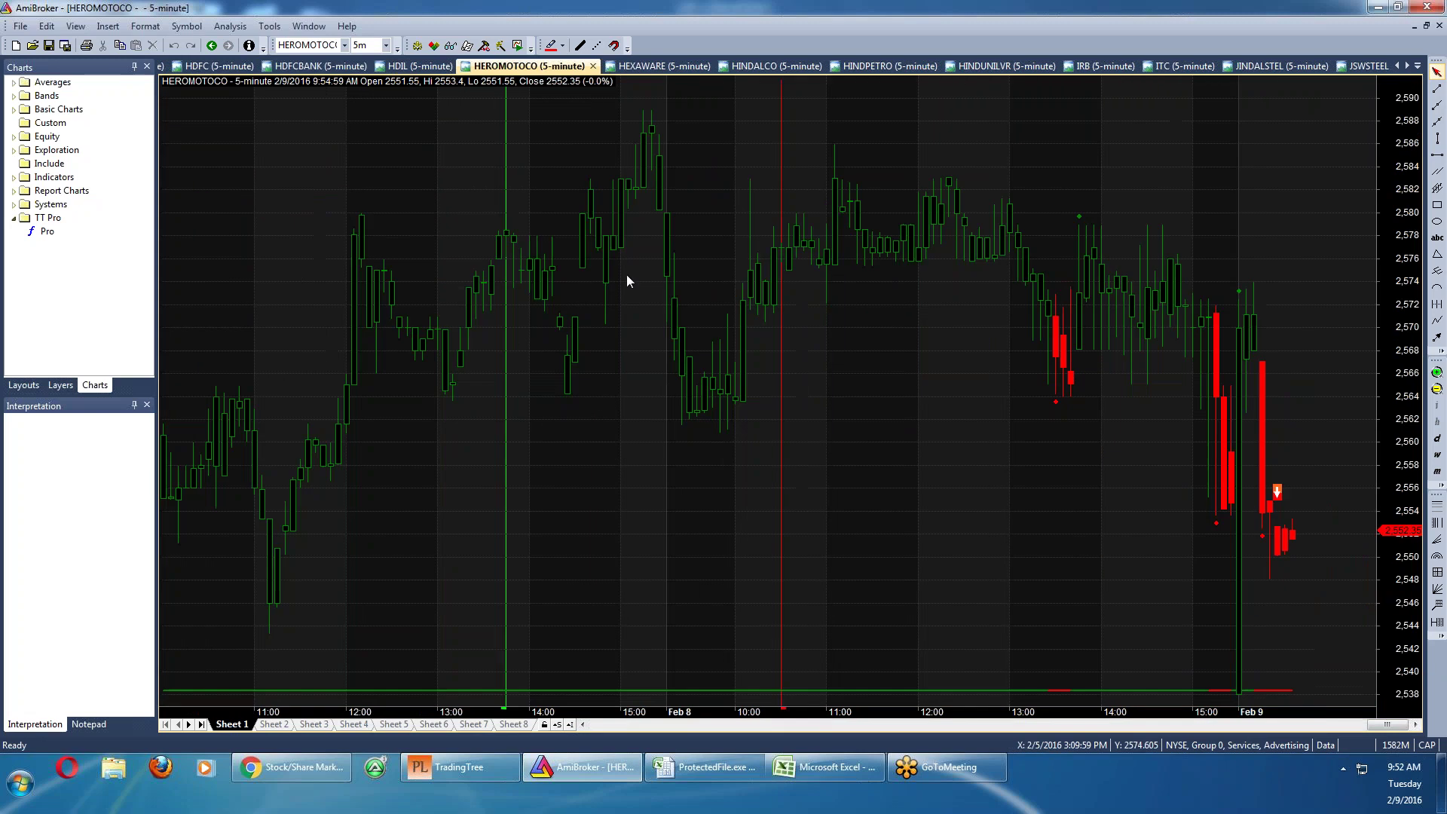
pyautogui.click(640, 66)
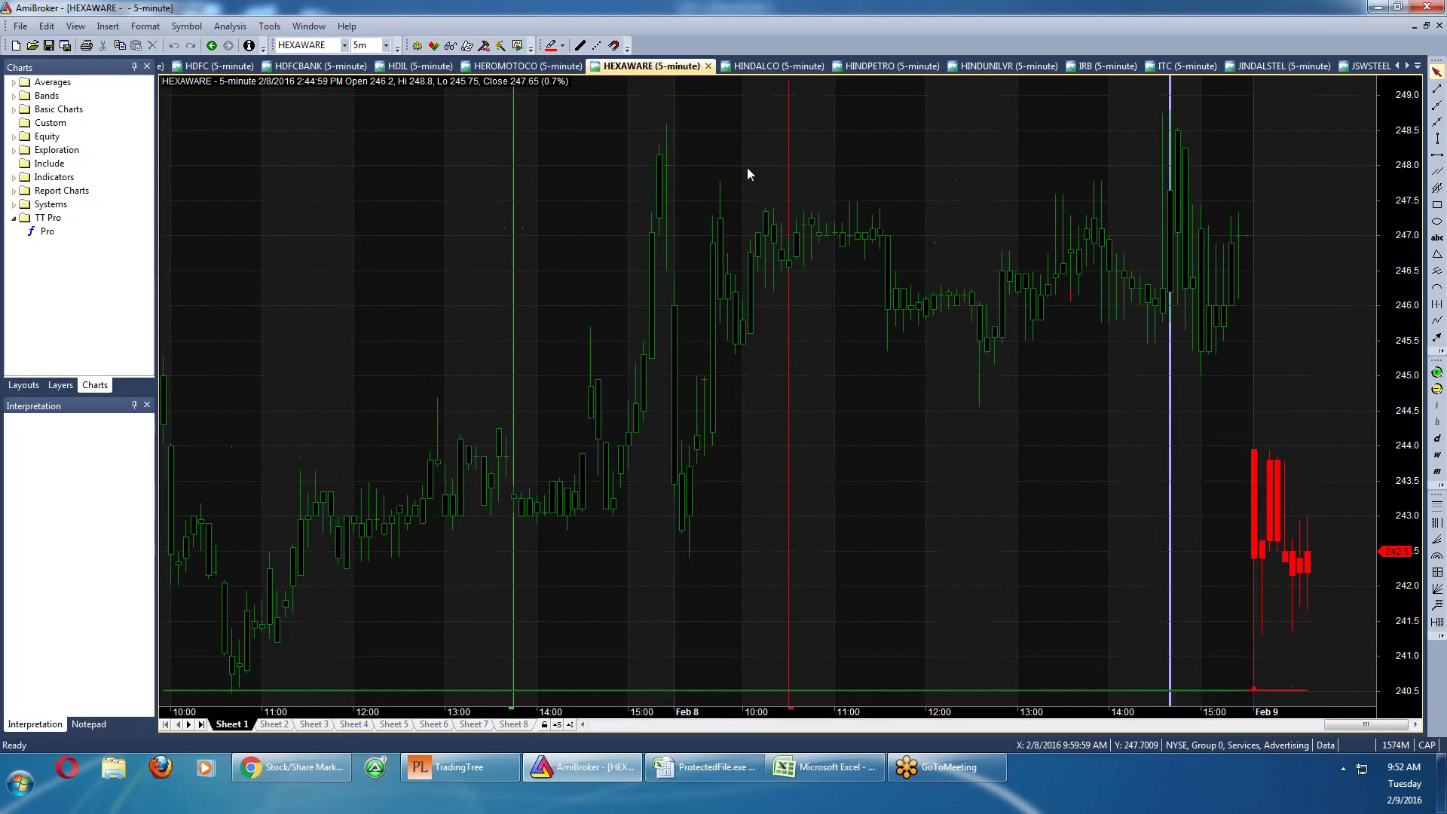
pyautogui.click(761, 66)
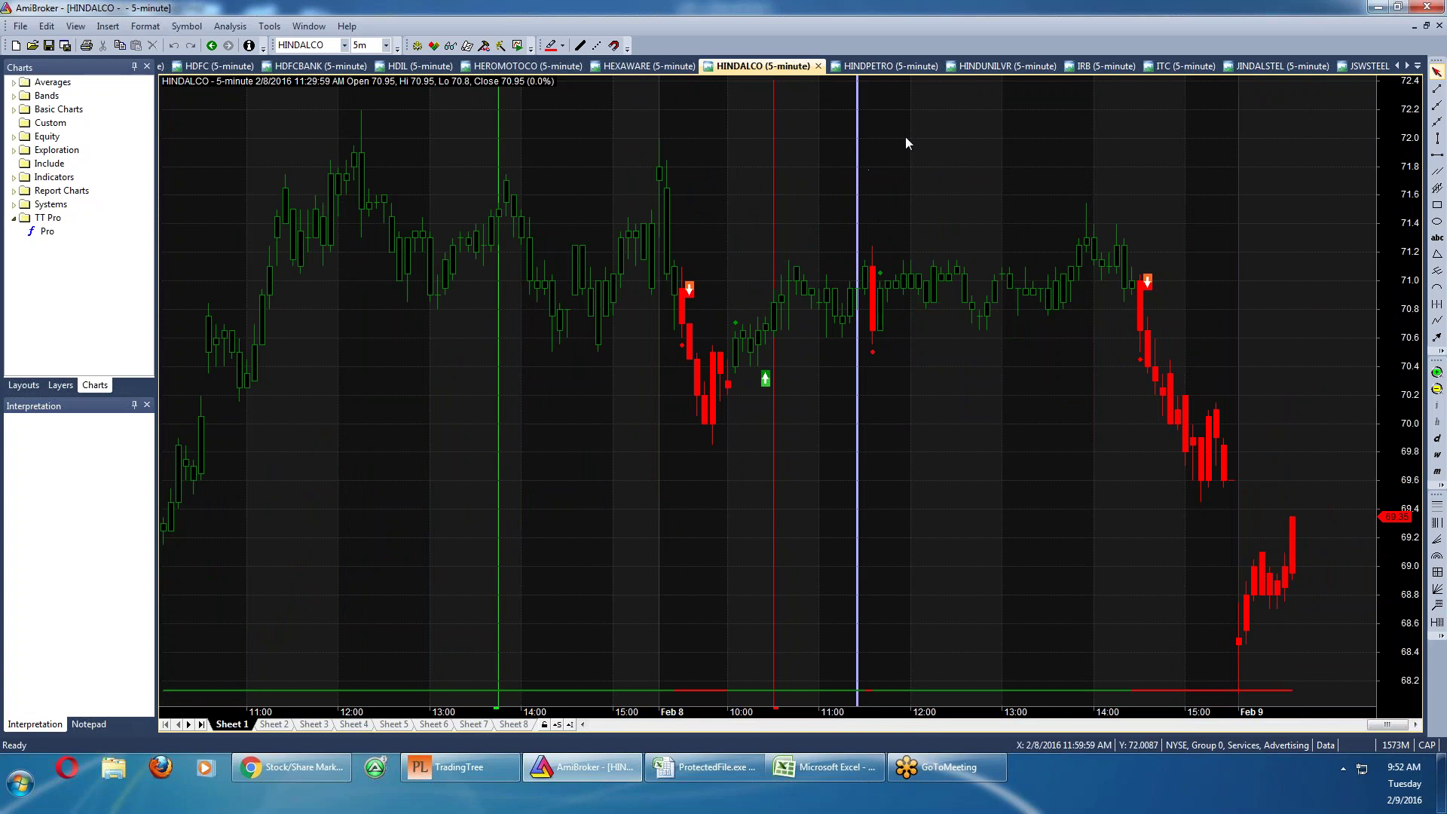
pyautogui.moveTo(907, 141)
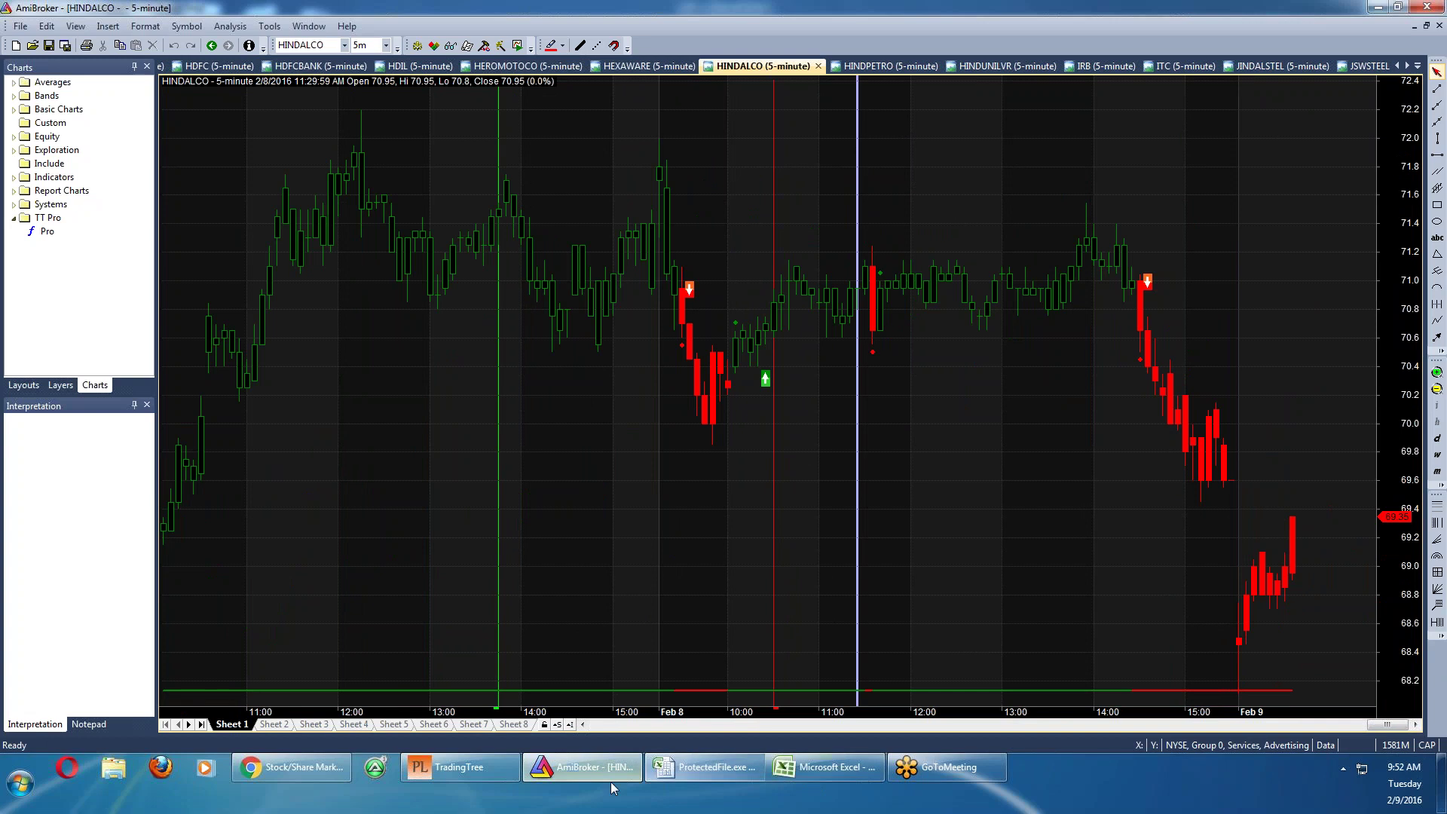
# Switch to the Excel watch list and check HINDALCO's final buy target, BANKNIFTY's intermediate buy target and the ALBK price
pyautogui.click(684, 775)
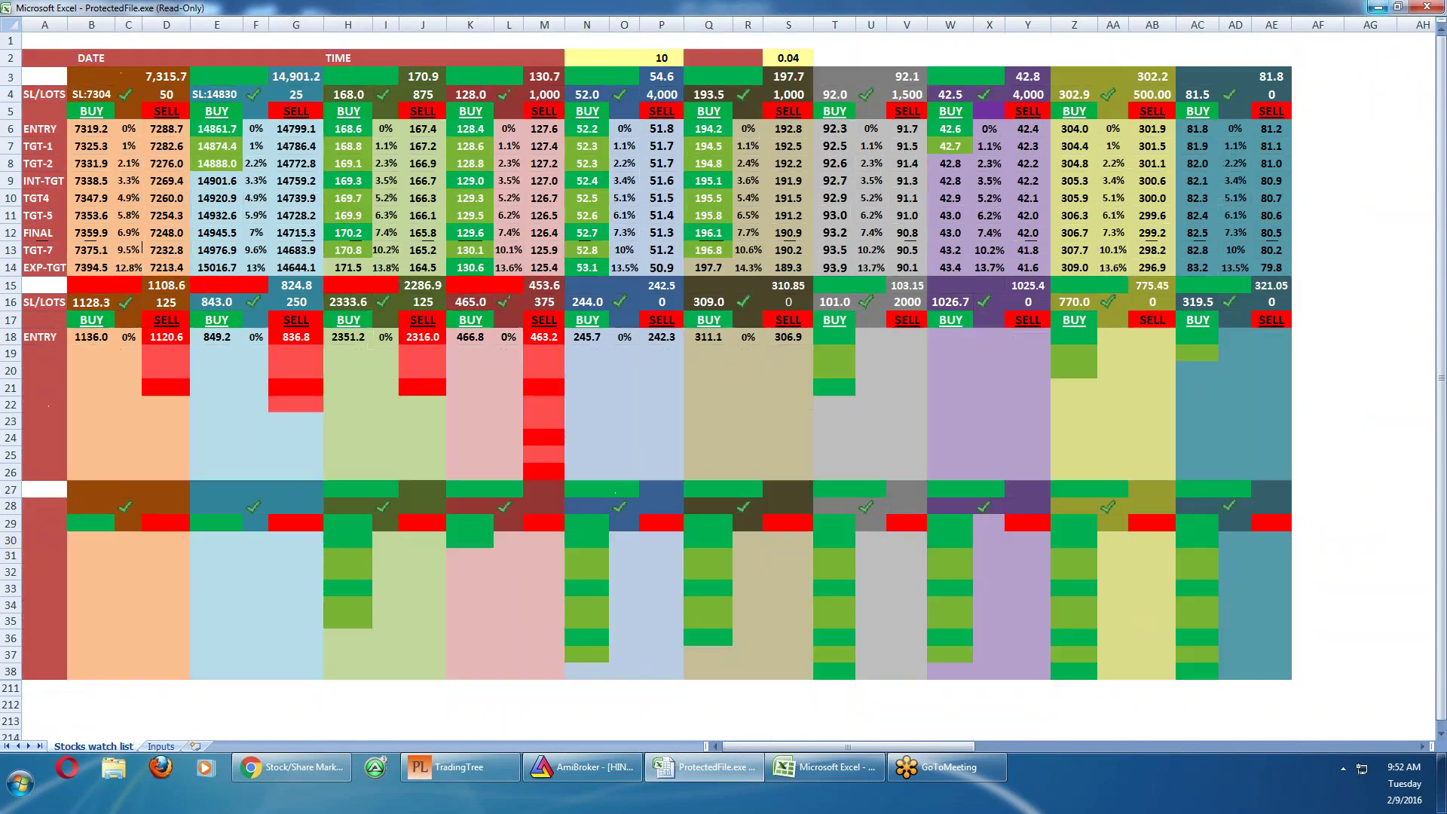
pyautogui.click(355, 640)
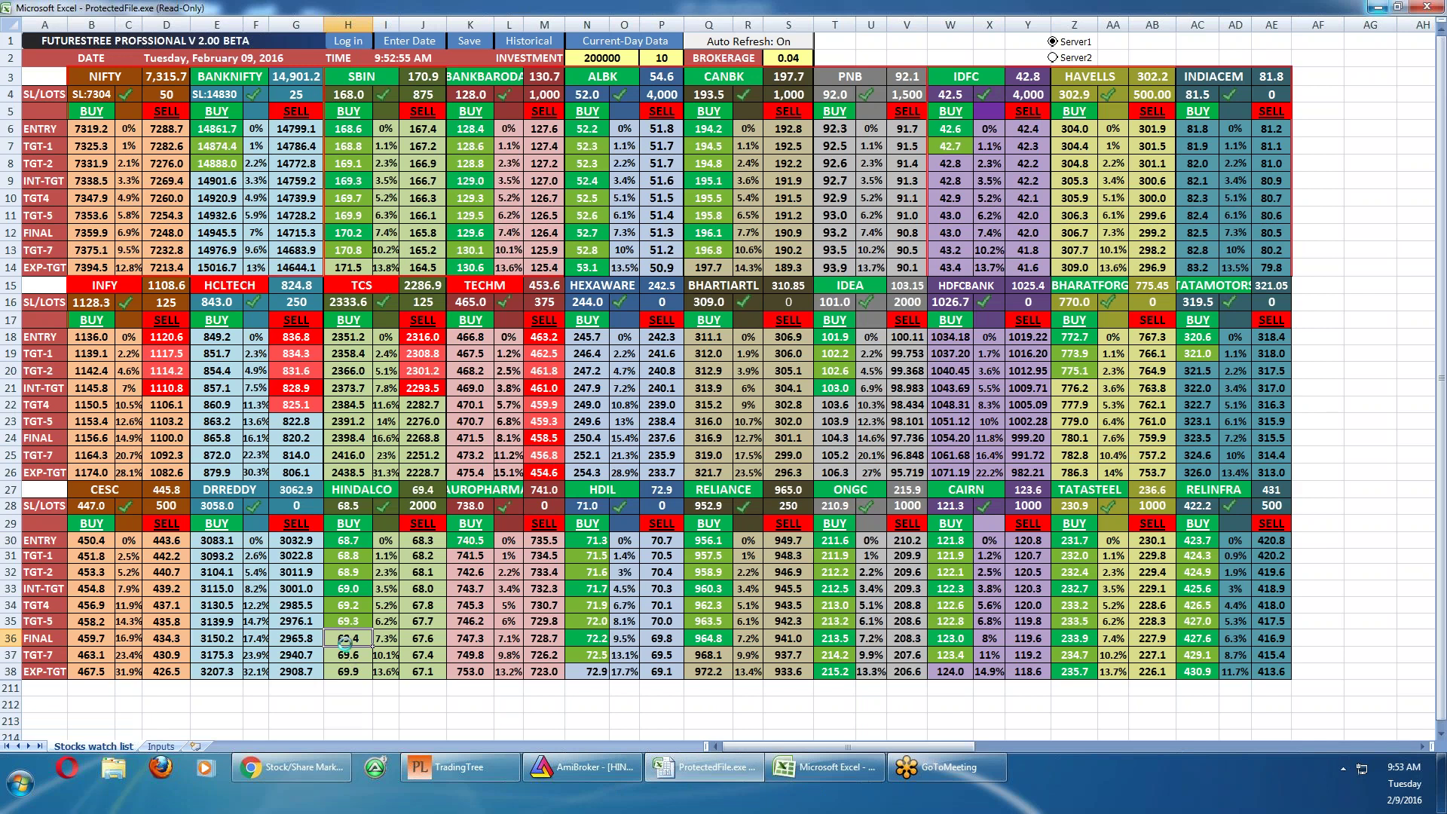
pyautogui.doubleClick(230, 186)
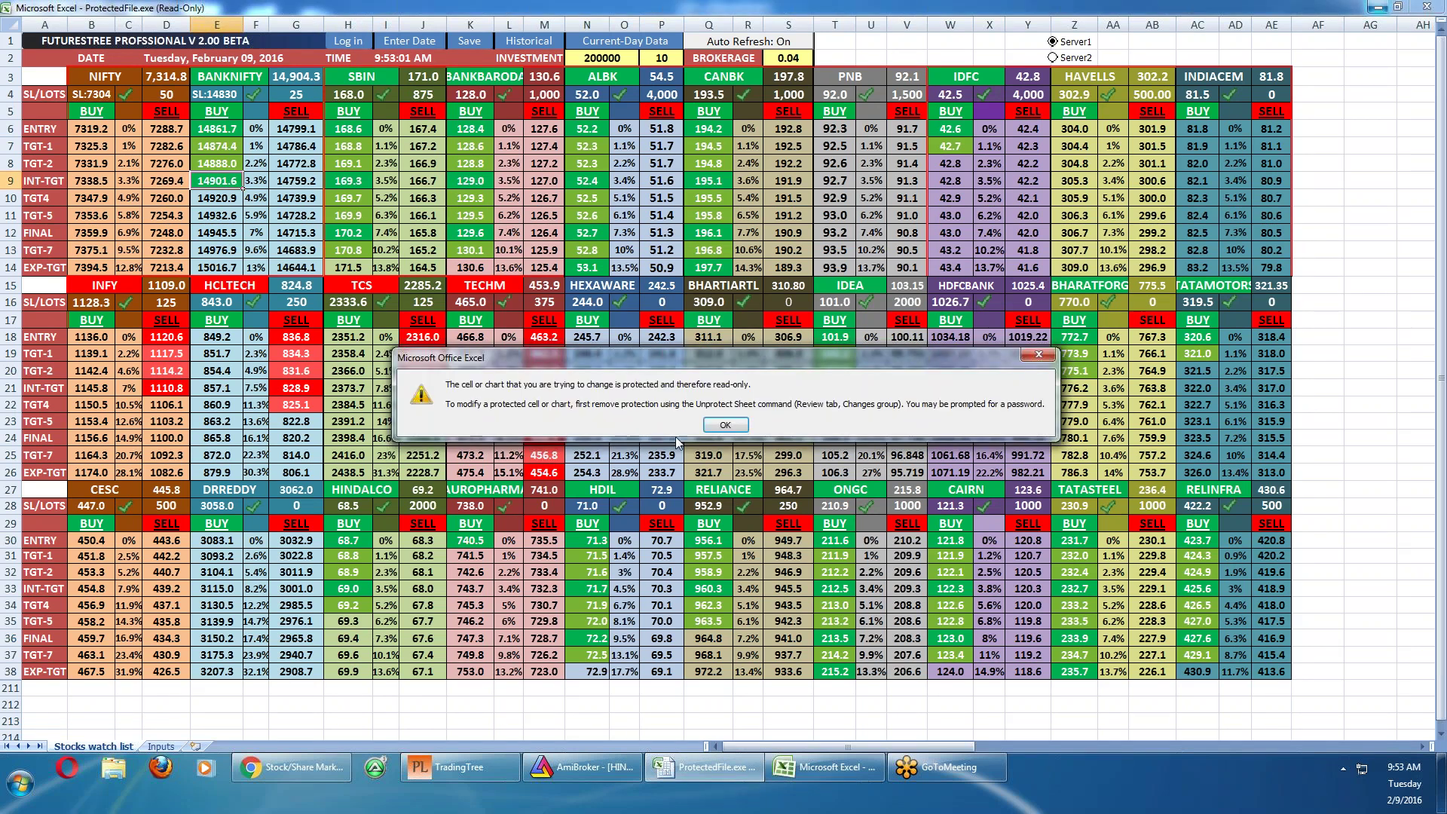
pyautogui.click(720, 425)
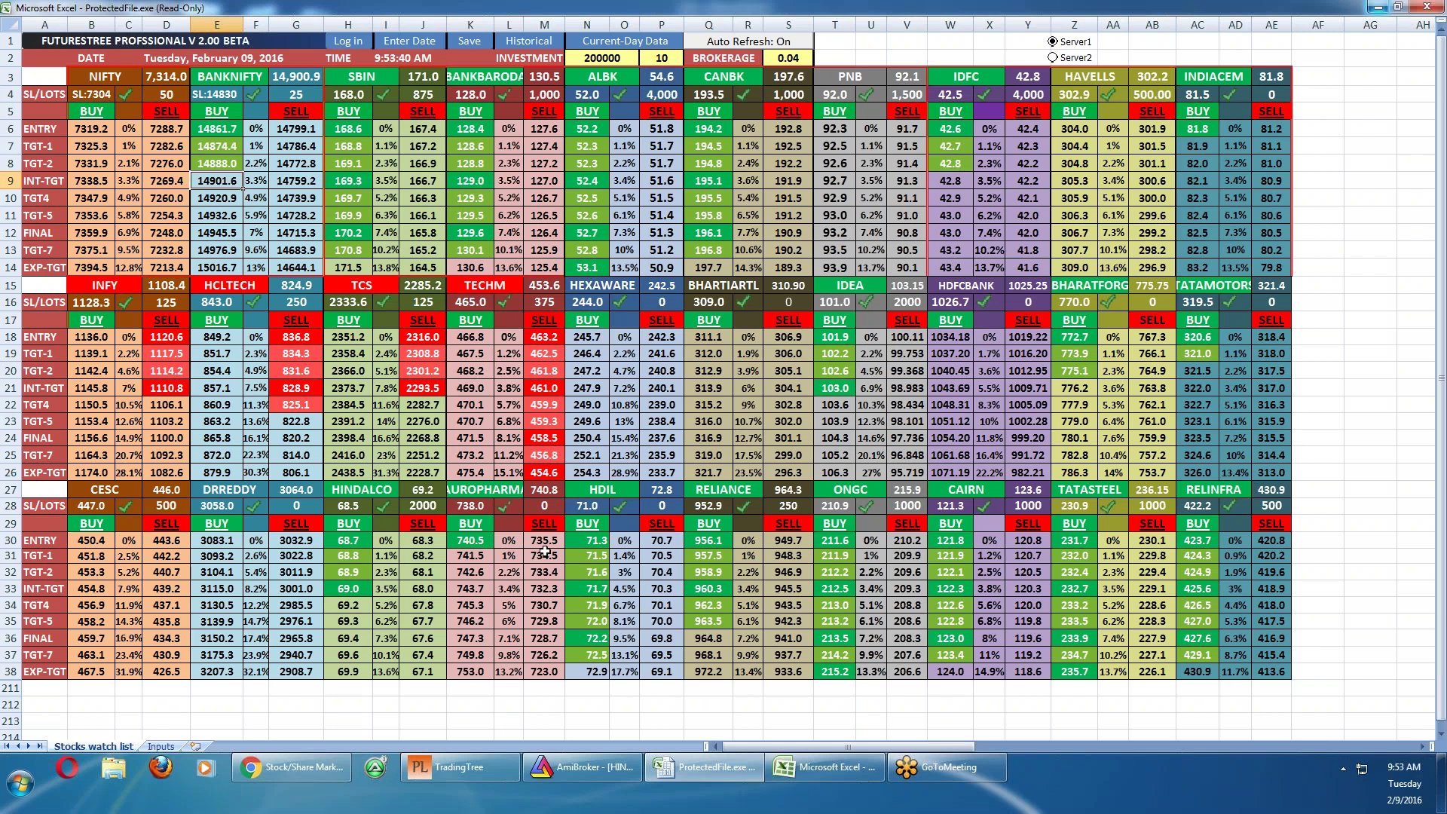
pyautogui.doubleClick(662, 77)
pyautogui.click(725, 425)
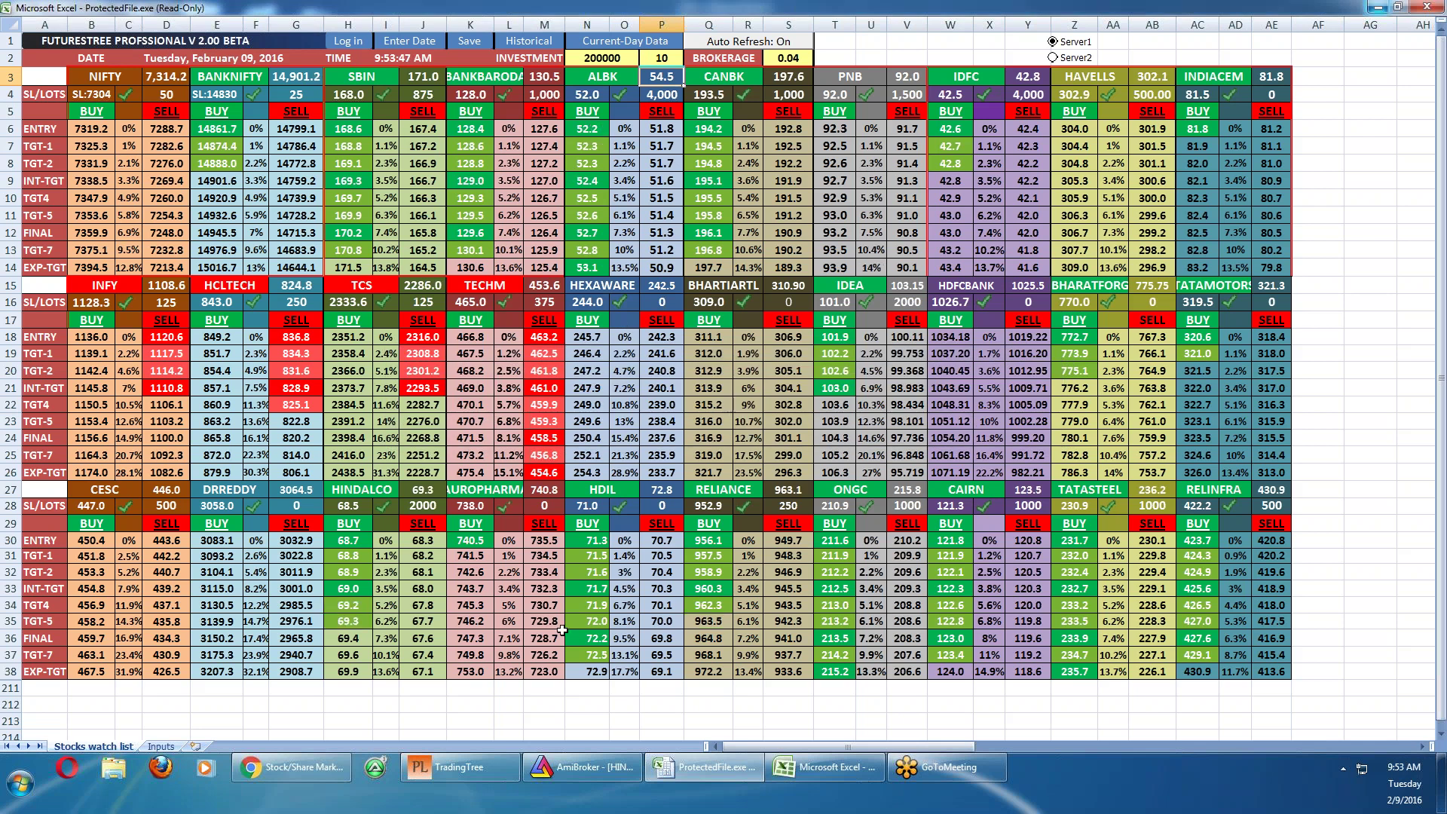
# Return to AmiBroker and open the ALBK 5-minute chart to examine price against its horizontal line
pyautogui.click(548, 778)
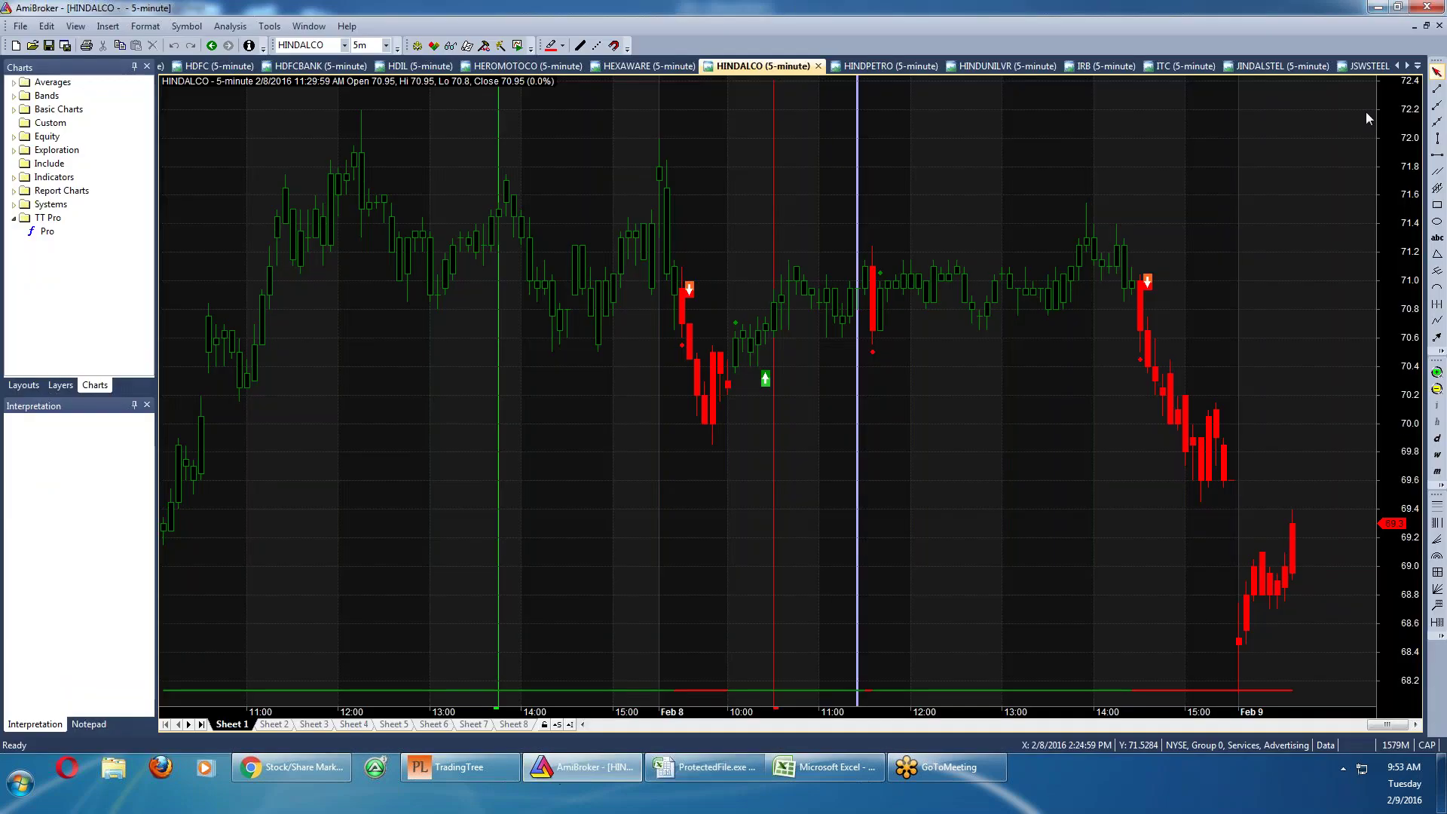
pyautogui.click(1419, 66)
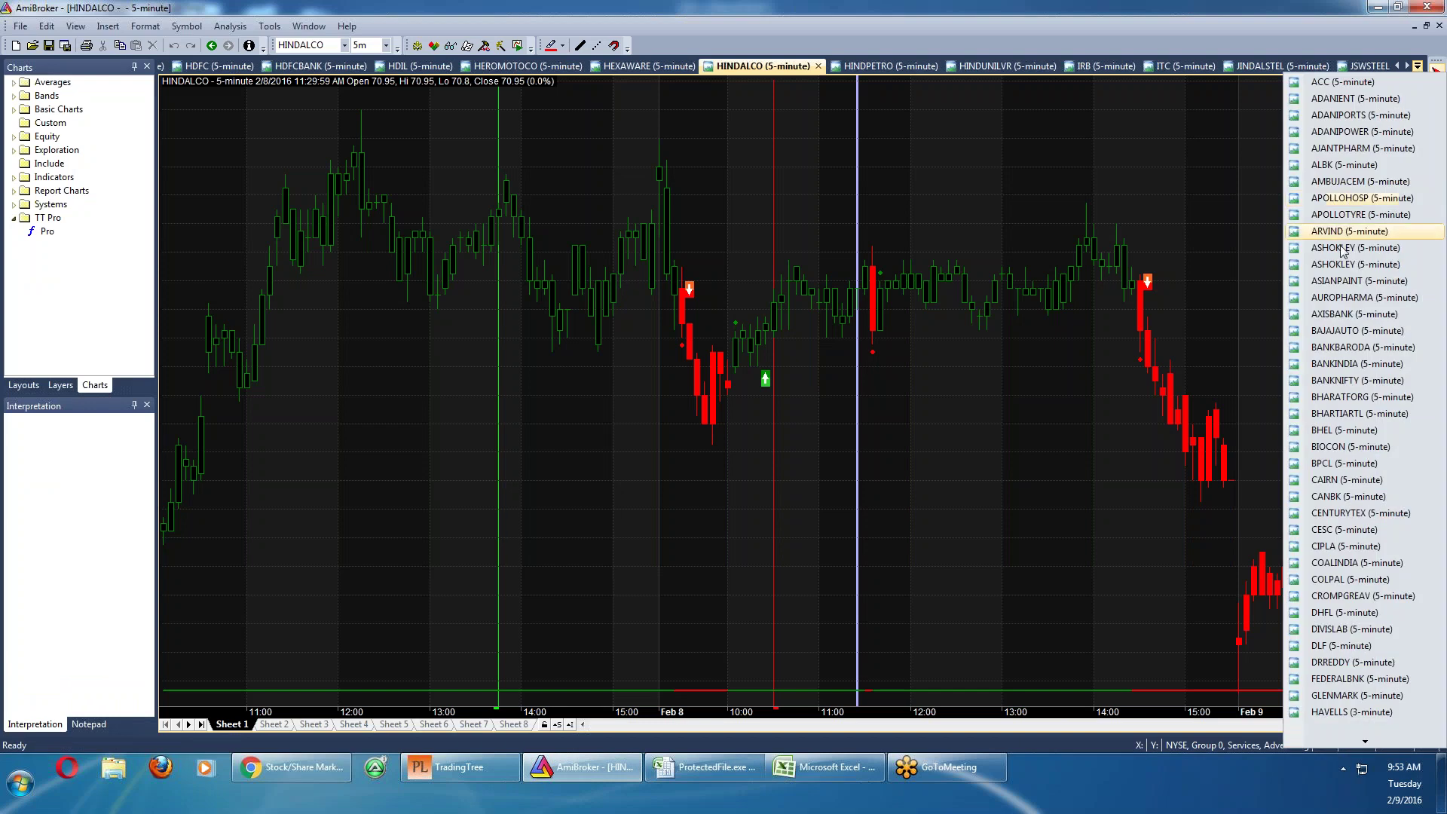
pyautogui.click(1331, 164)
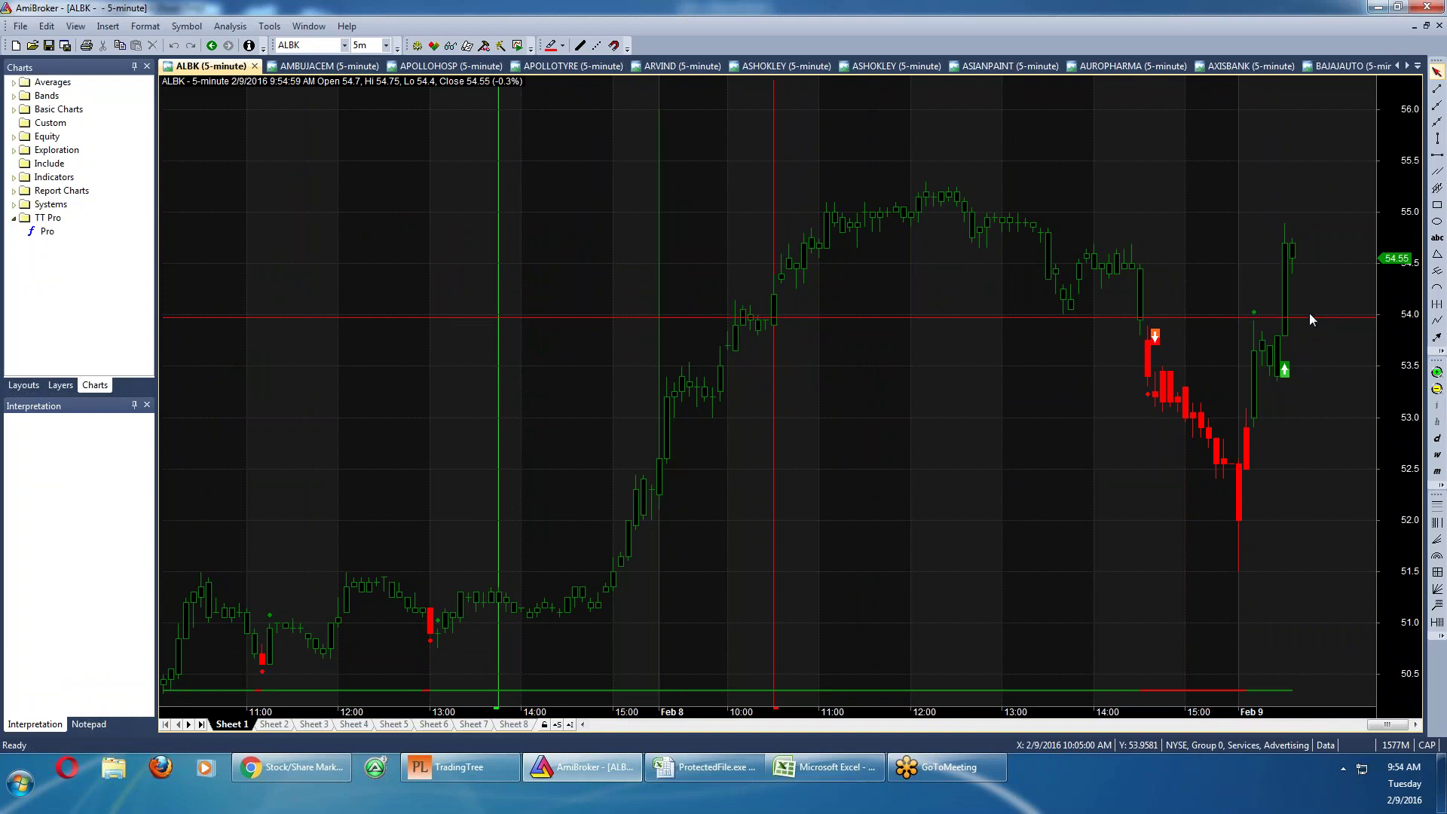
pyautogui.moveTo(1212, 218)
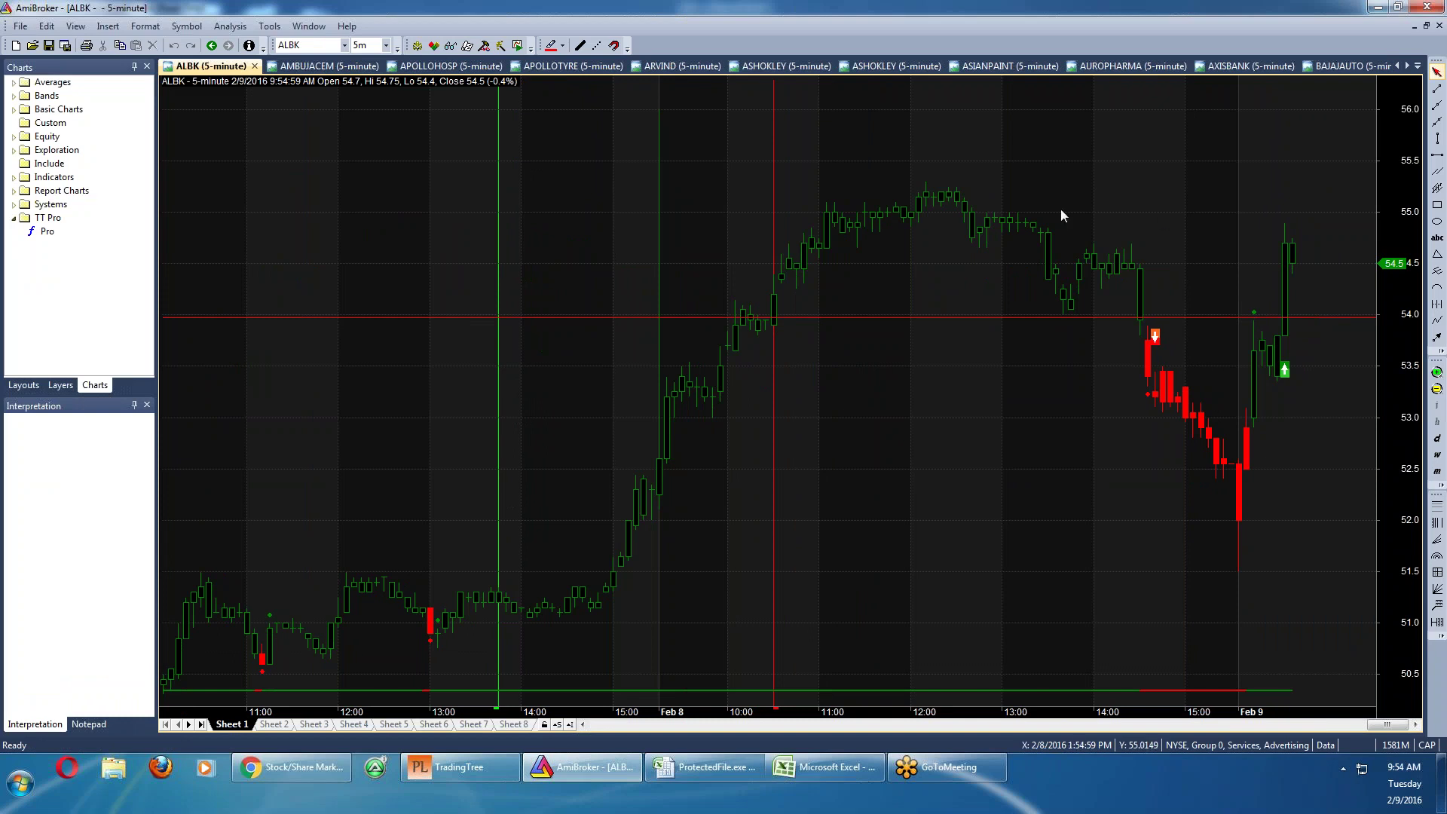
# Review the AMBUJACEM and APOLLOHOSP 5-minute charts, then go back to the ALBK chart
pyautogui.click(328, 68)
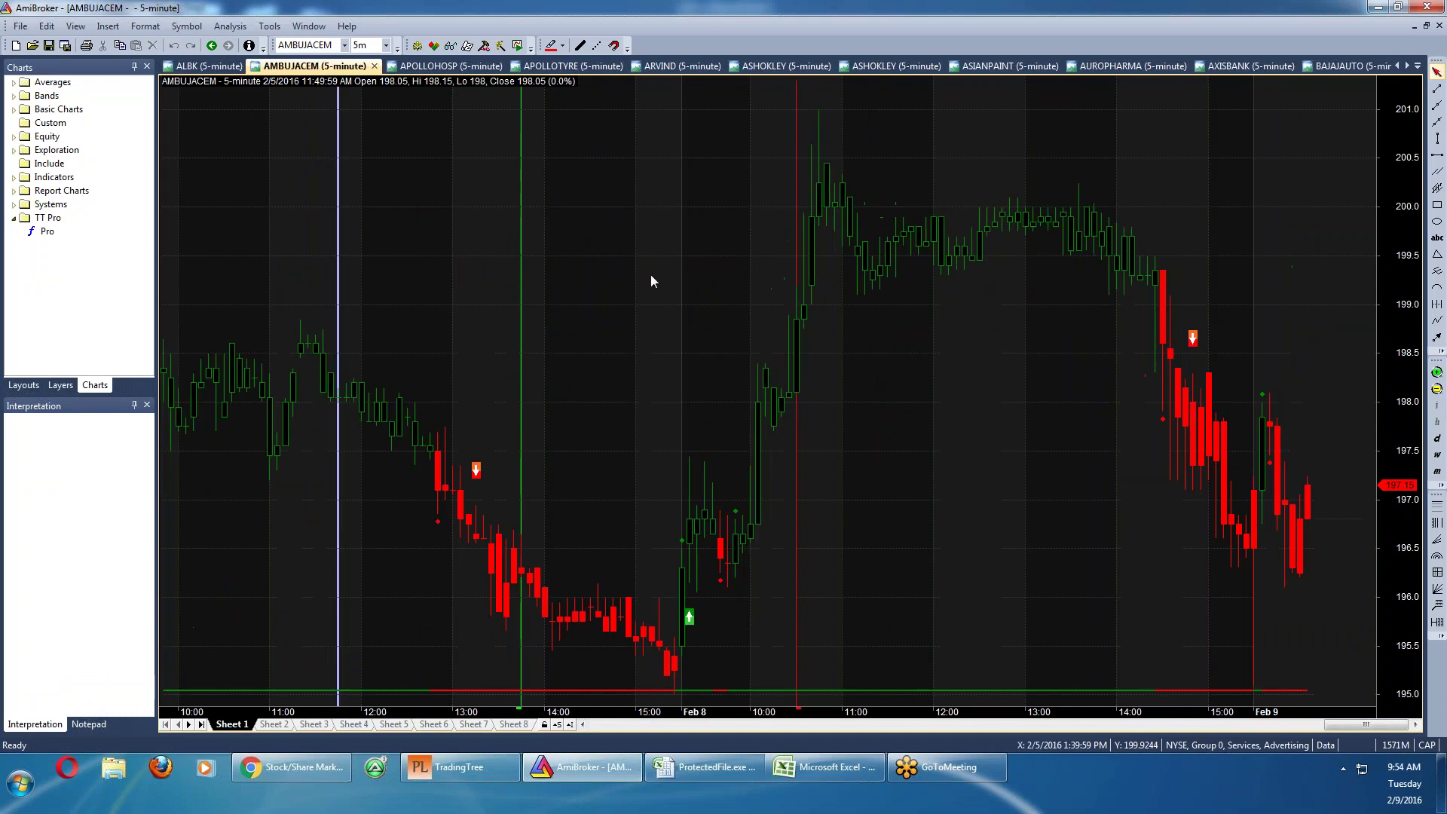
pyautogui.click(656, 237)
pyautogui.click(451, 66)
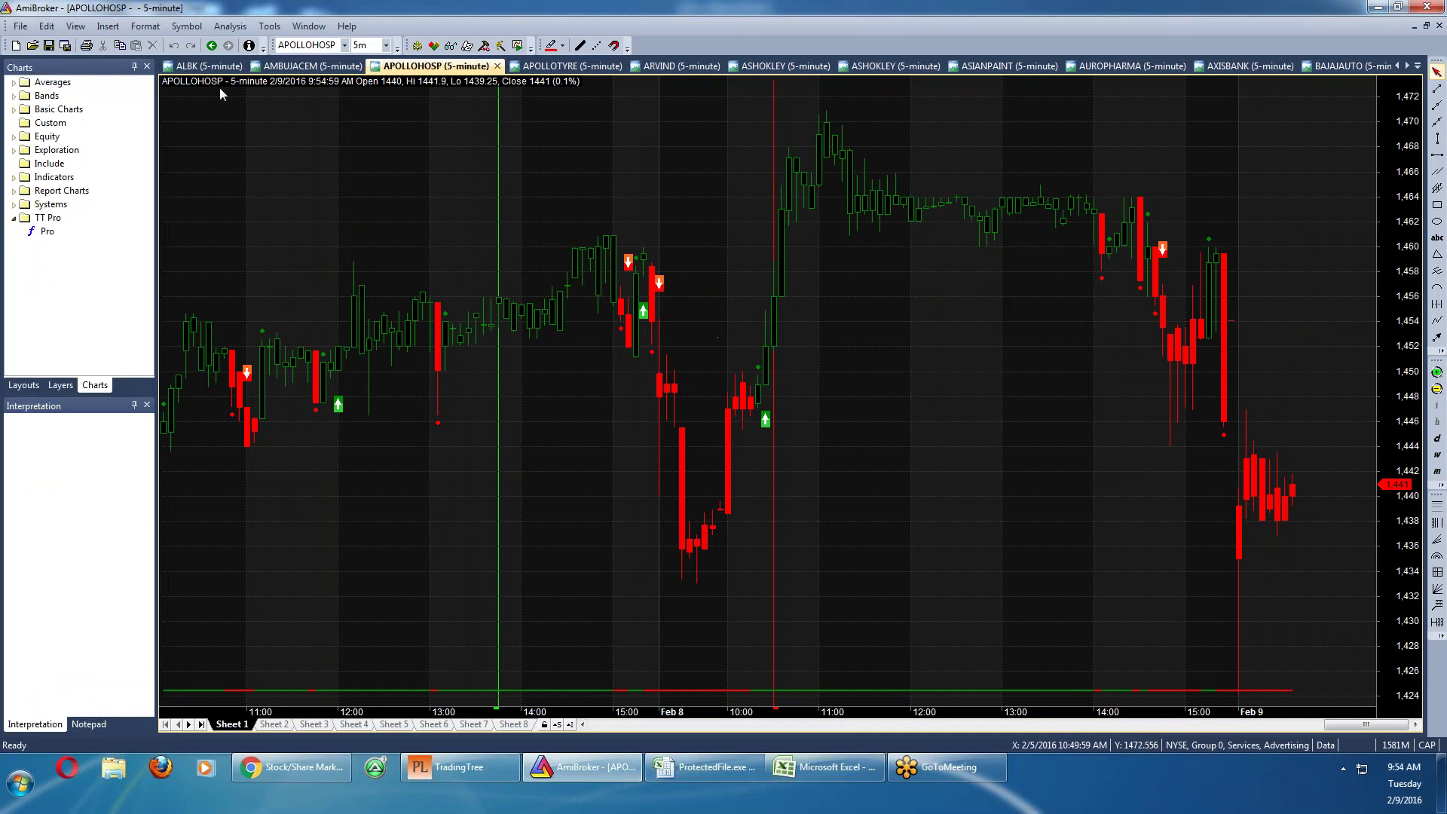
pyautogui.click(209, 66)
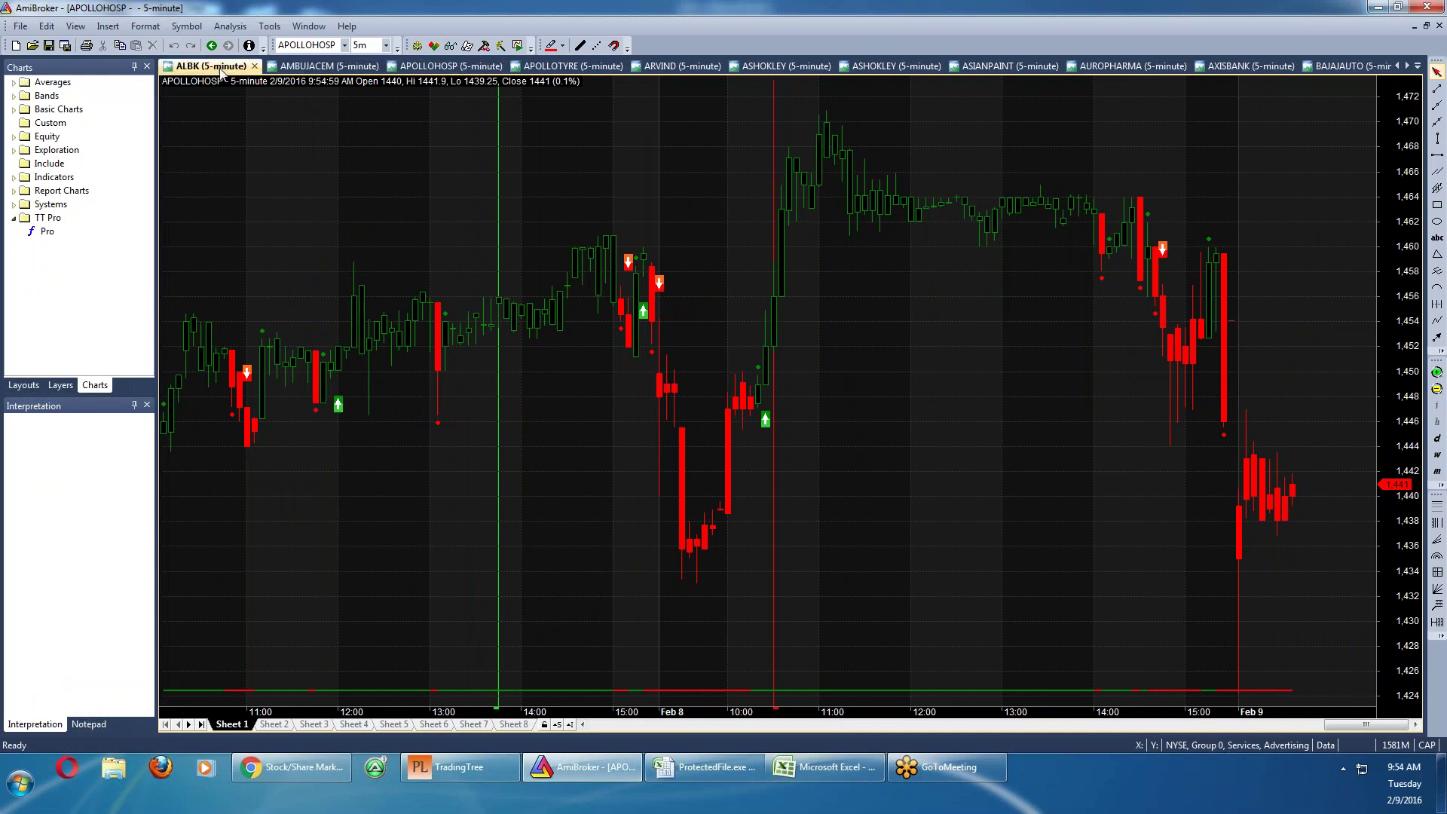
# Compare the ALBK chart with the Excel watch list, checking the buy entry levels of ALBK and SBIN
pyautogui.click(712, 769)
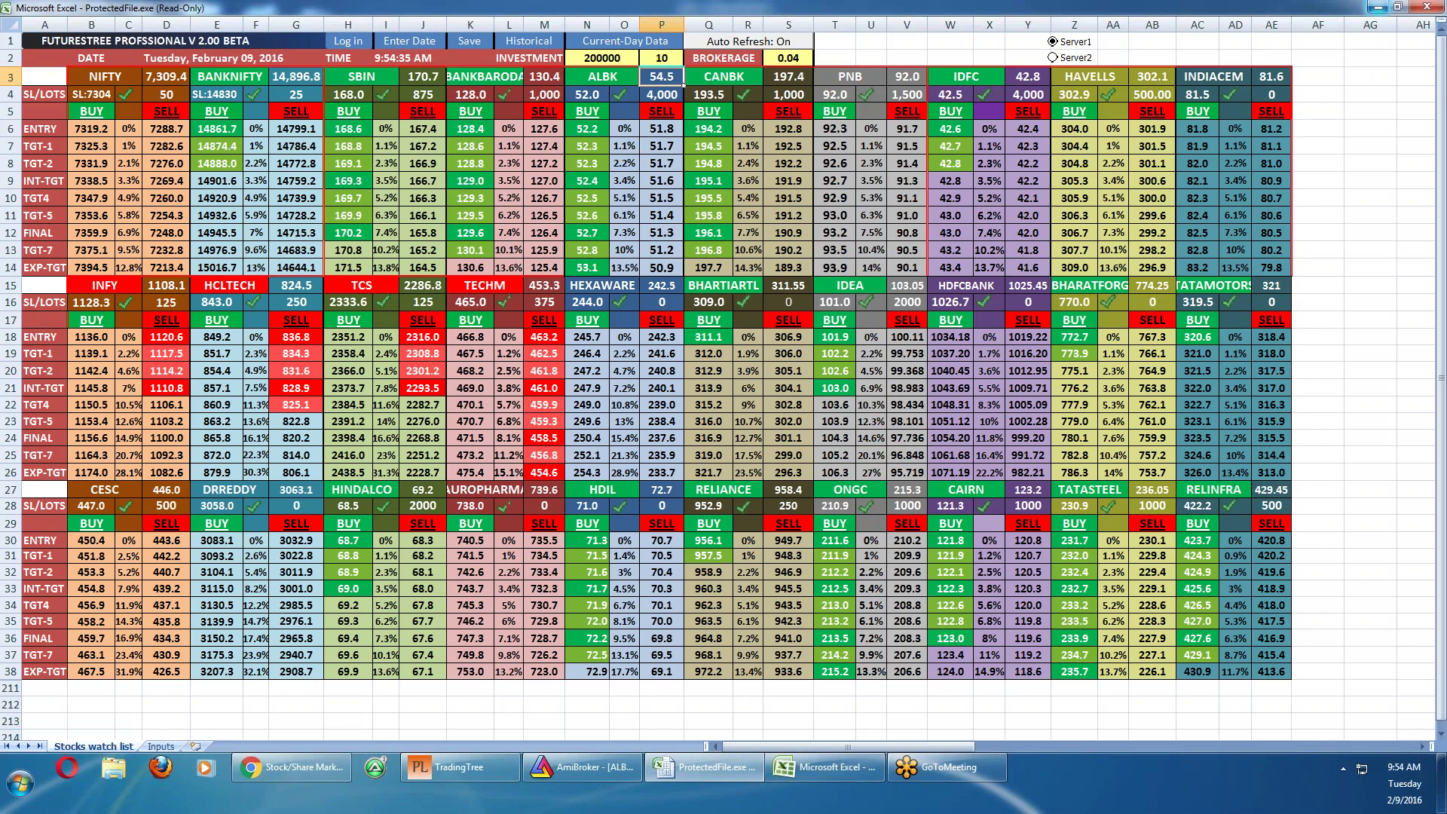
pyautogui.click(546, 767)
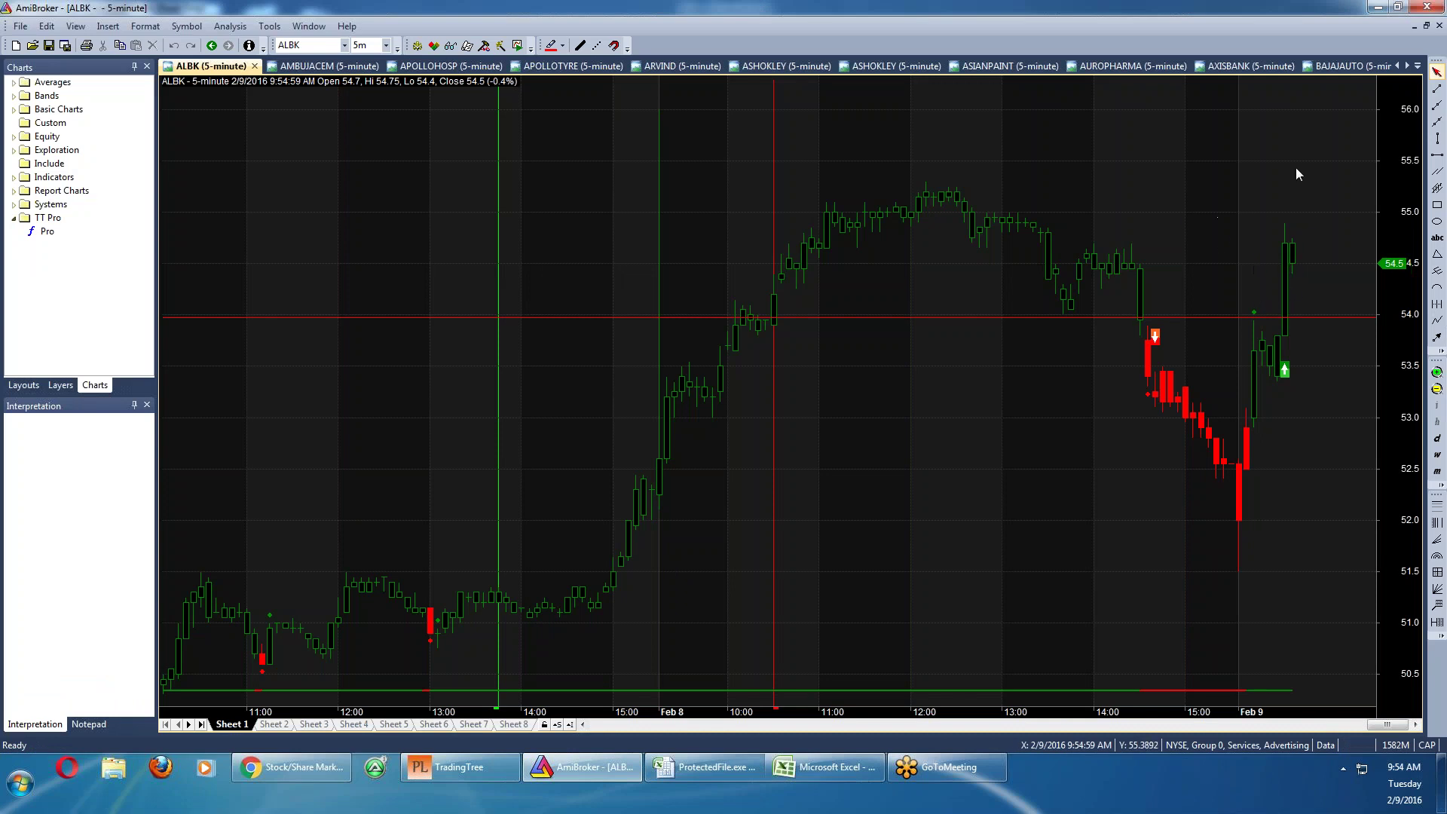
pyautogui.click(1375, 9)
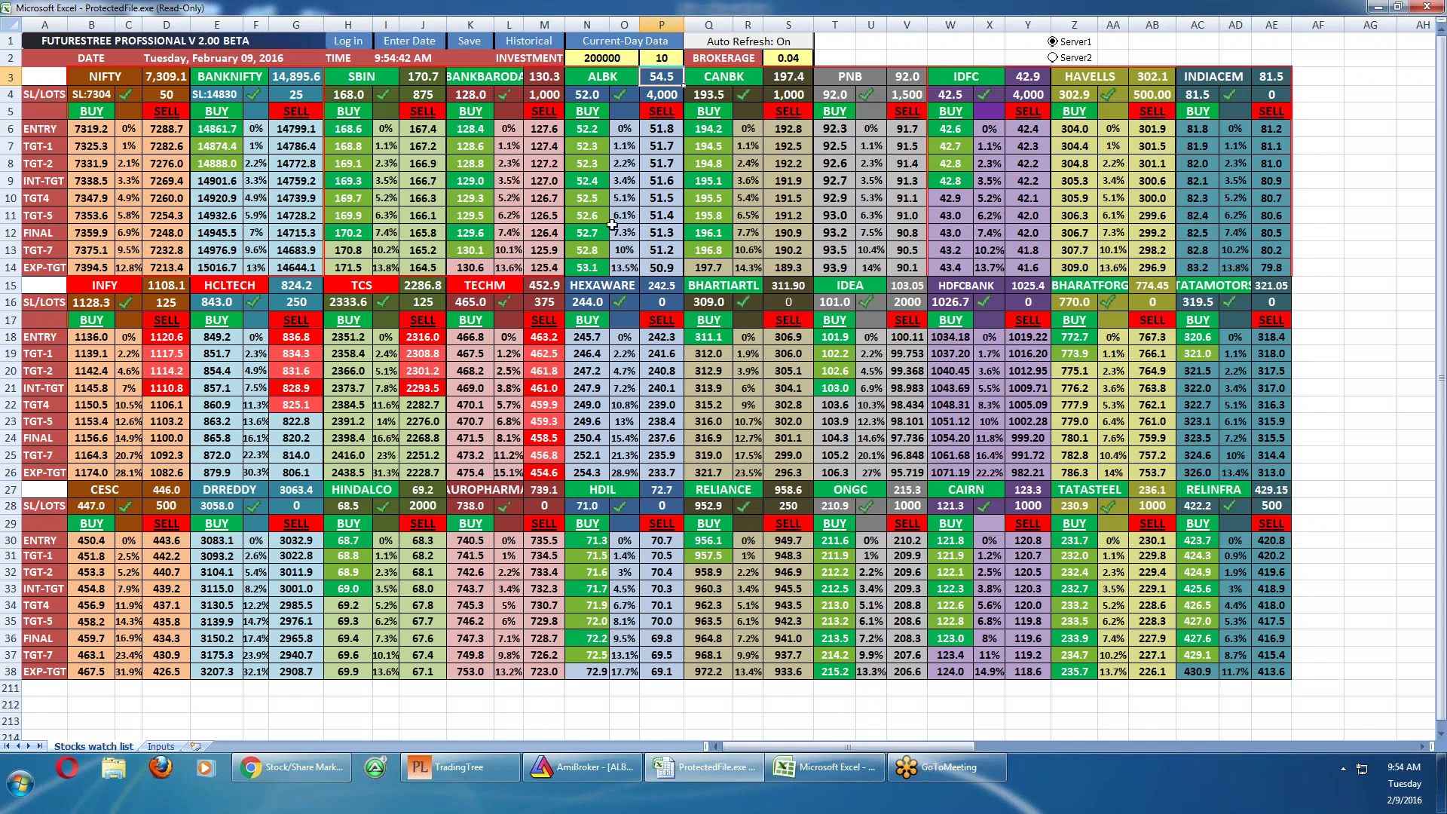
pyautogui.click(590, 133)
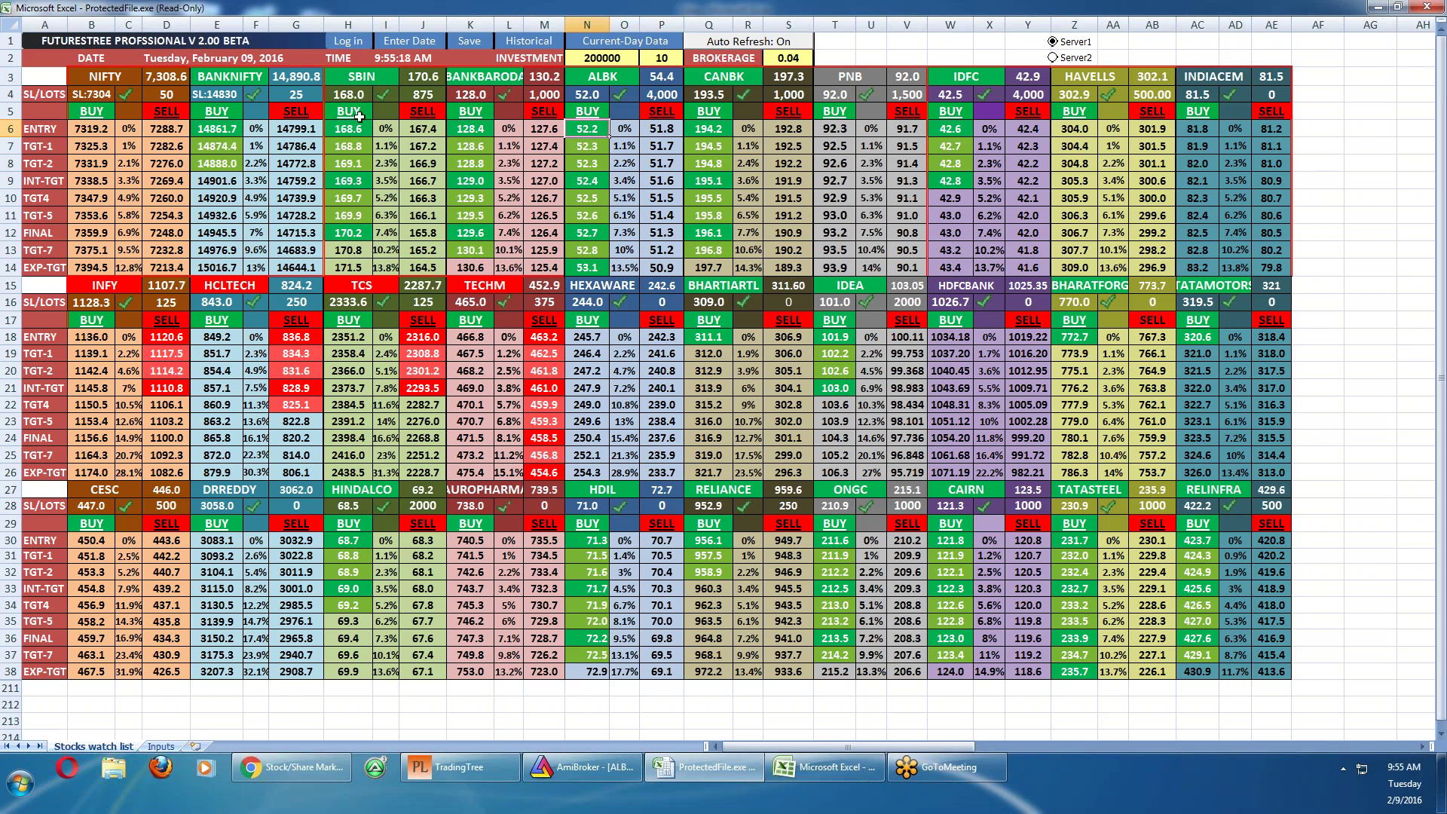
pyautogui.doubleClick(354, 129)
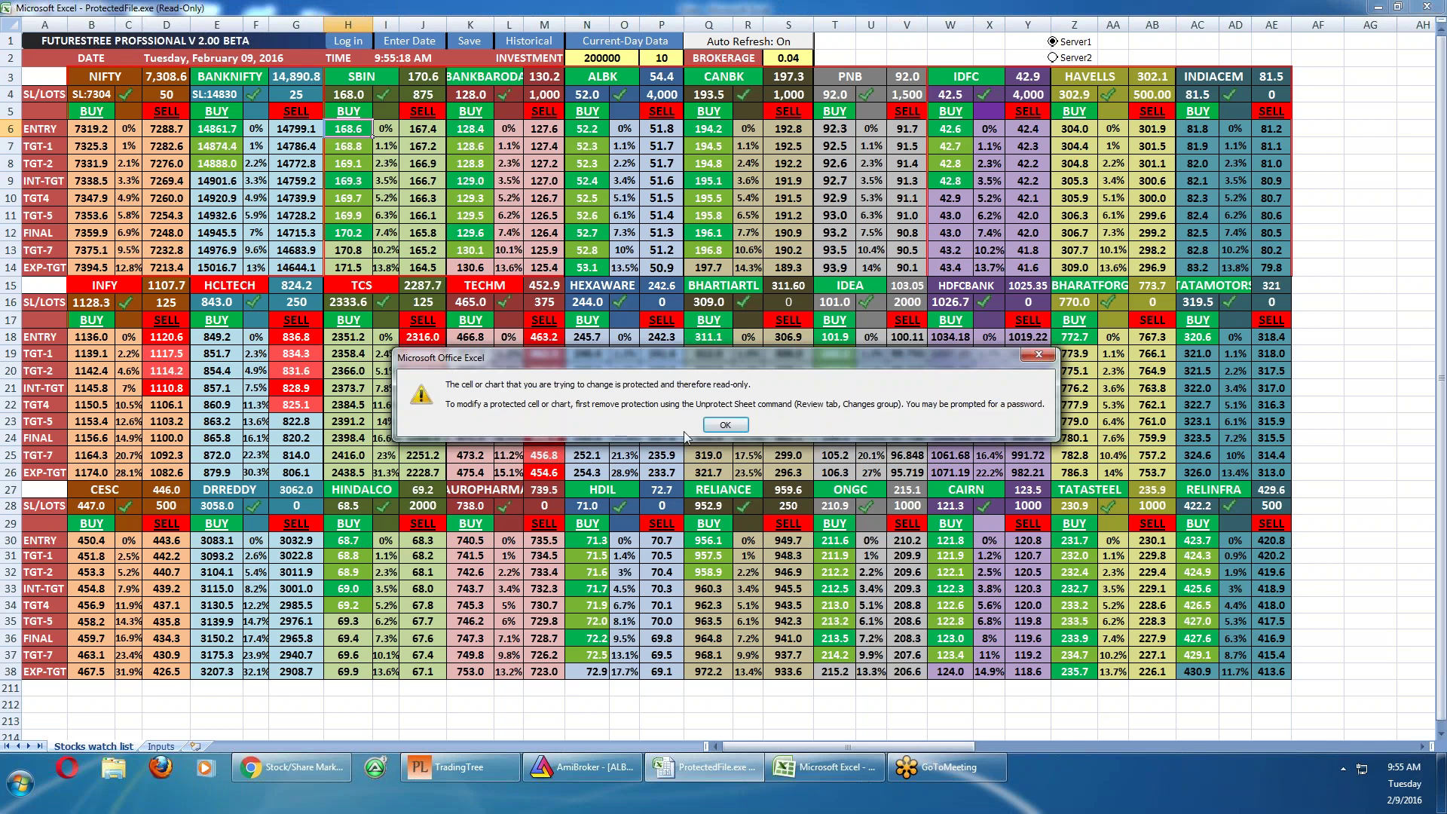
pyautogui.click(719, 425)
pyautogui.click(713, 425)
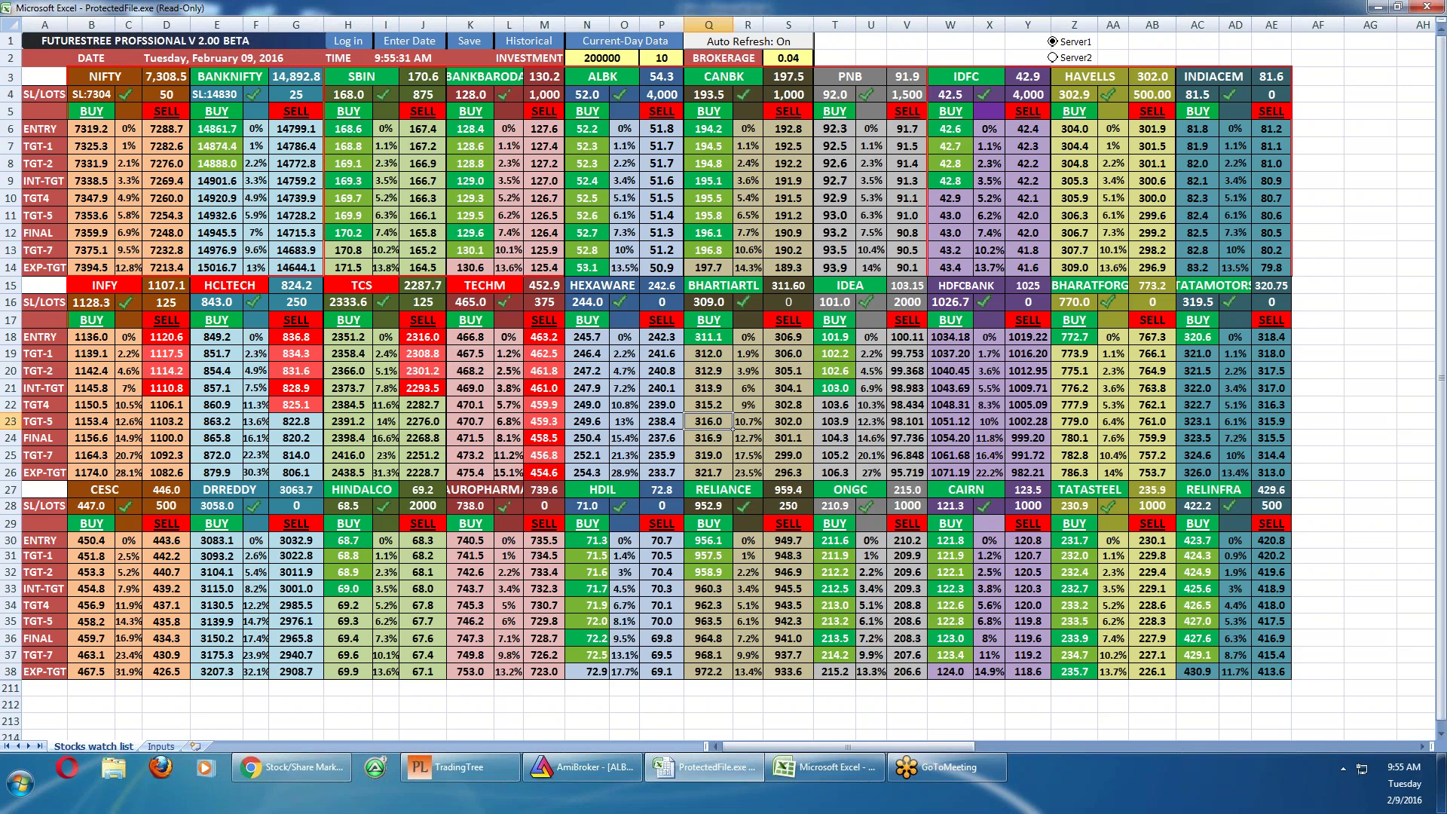
# Switch to the Chrome browser and open moneycontrol.com in a new tab
pyautogui.click(341, 766)
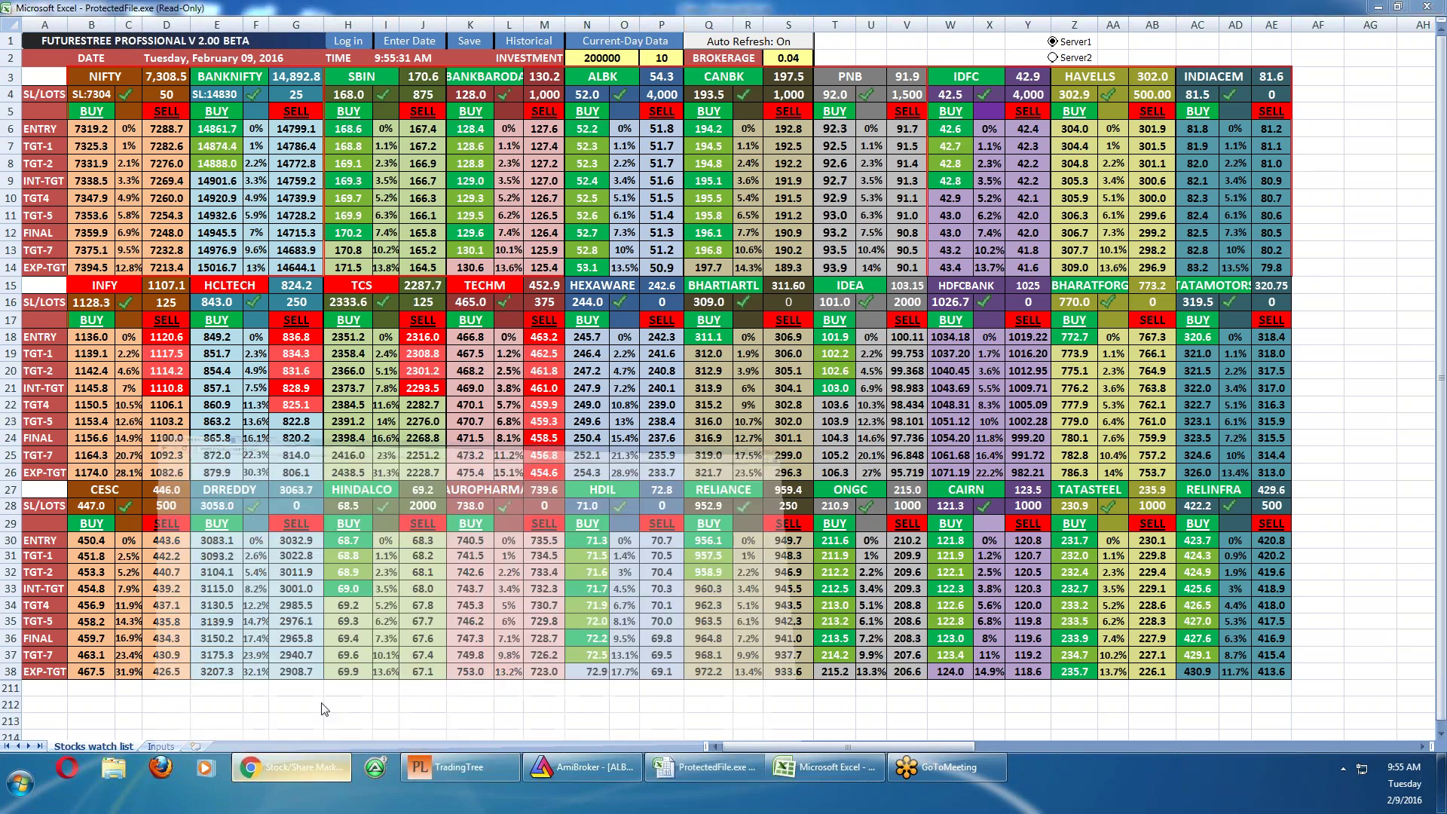
pyautogui.hotkey('ctrl', 'Tab')
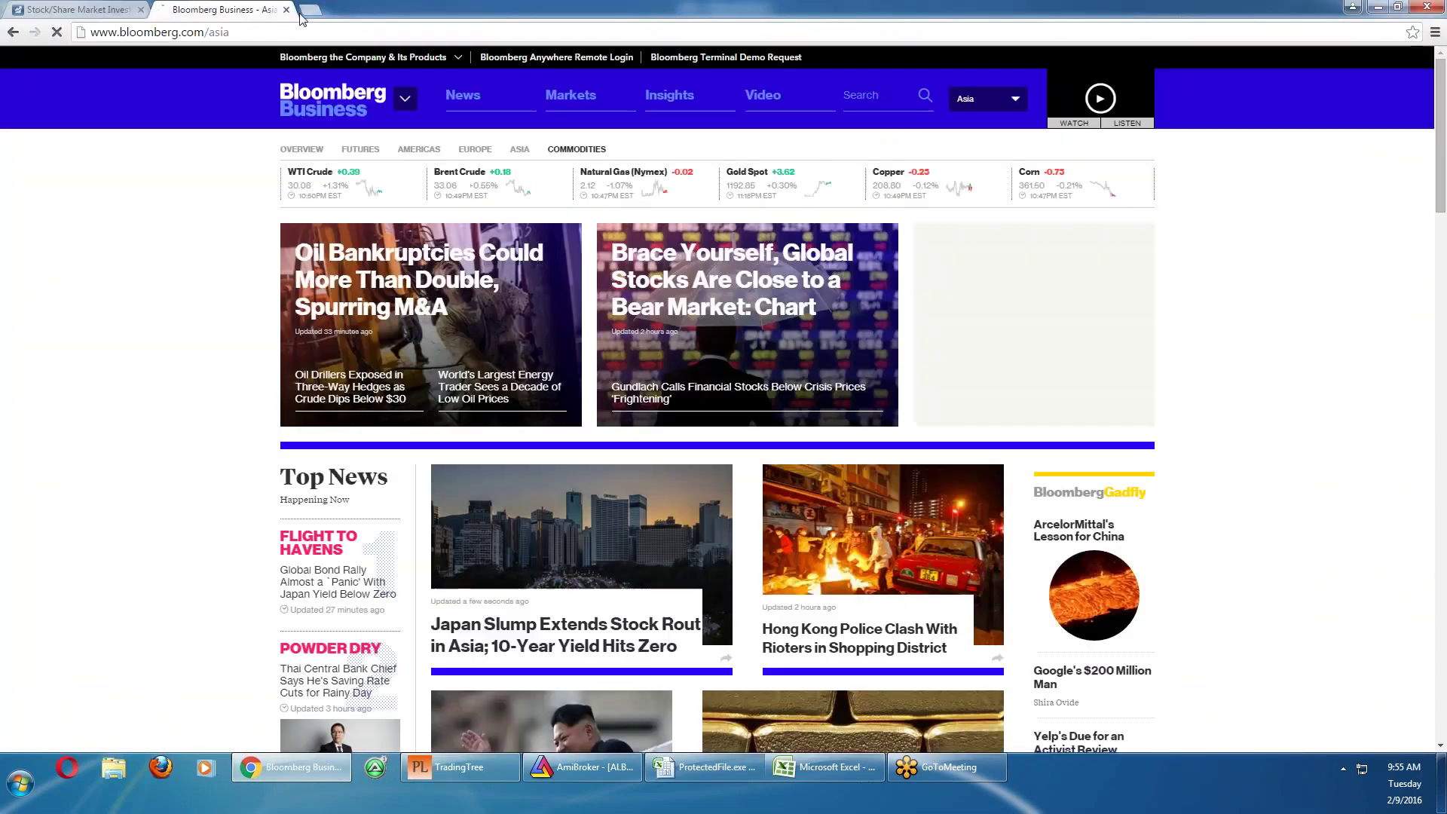
pyautogui.hotkey('ctrl', 't')
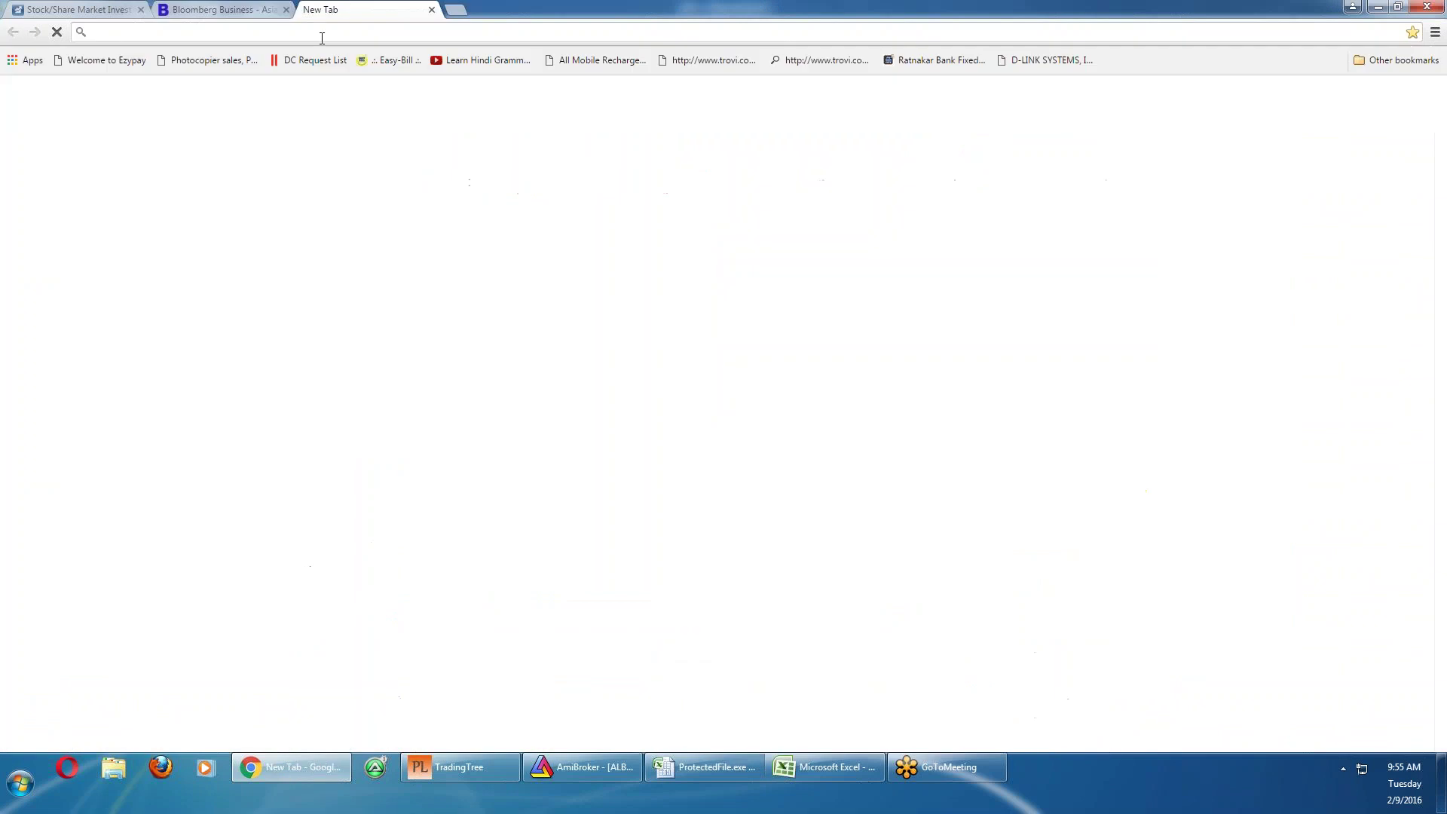
pyautogui.write('Moneycontrol.com')
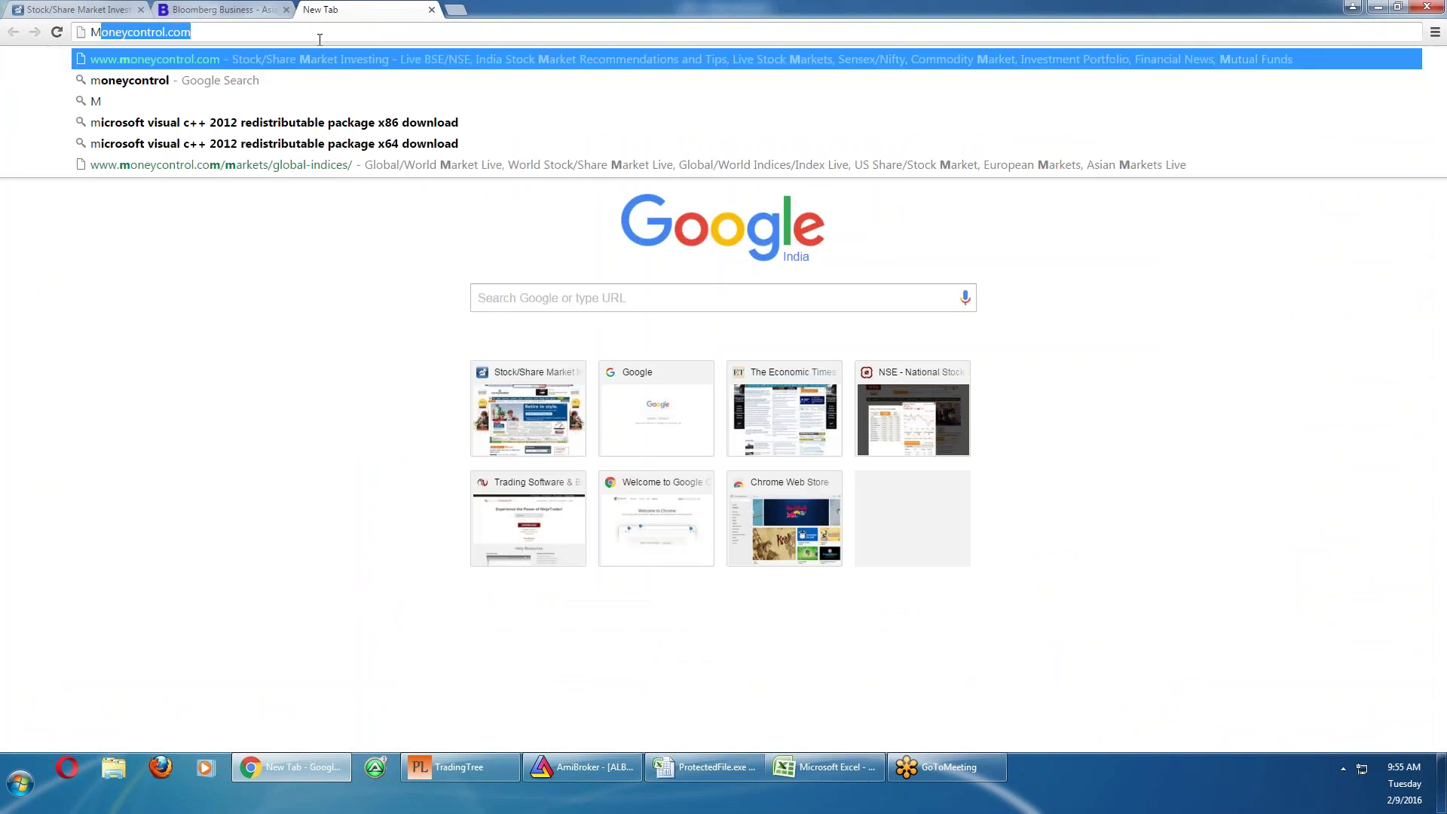
pyautogui.press('Return')
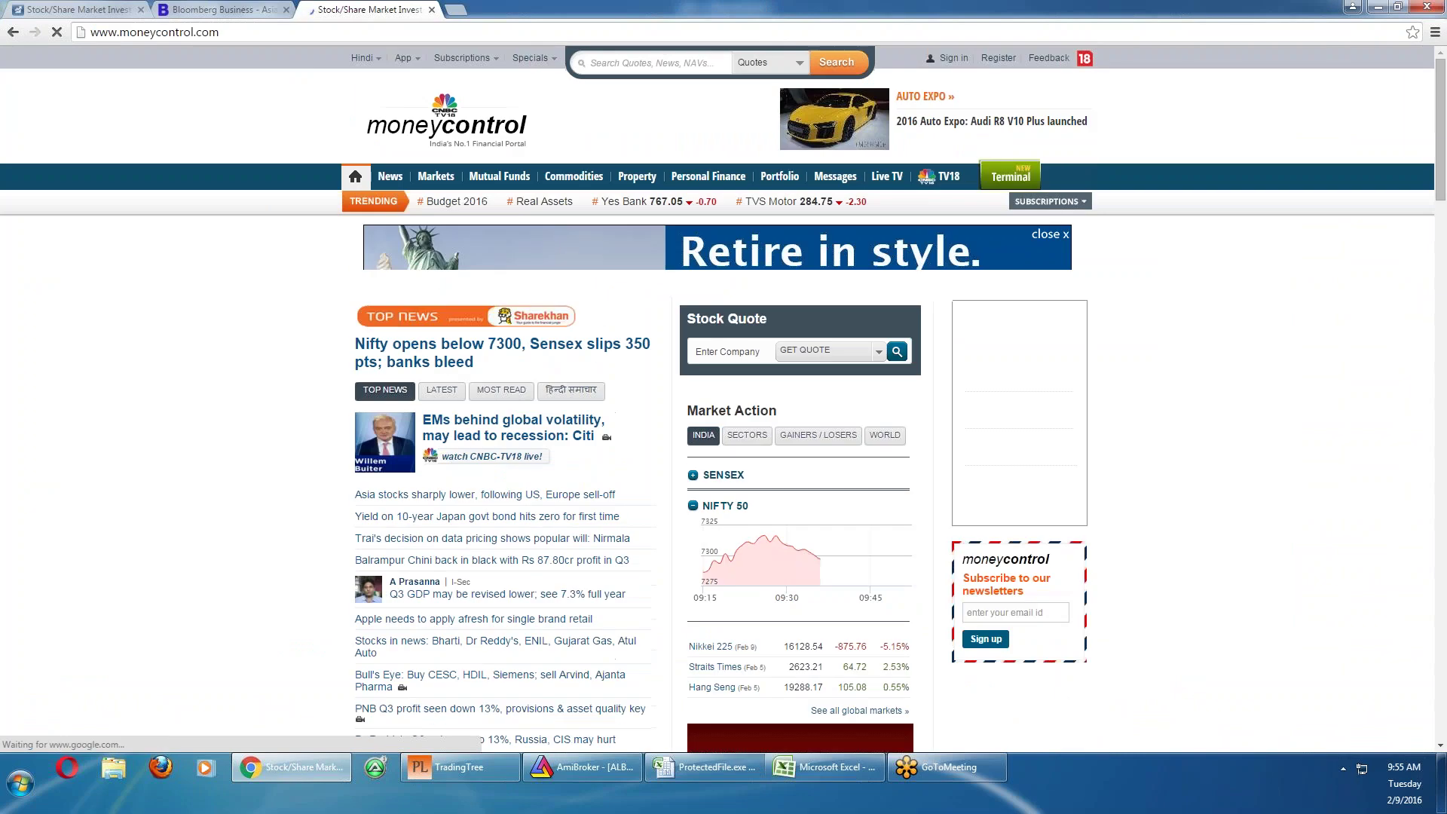
# Go to Moneycontrol's stock market statistics and open the Active Calls list from the F&O market action links
pyautogui.click(429, 181)
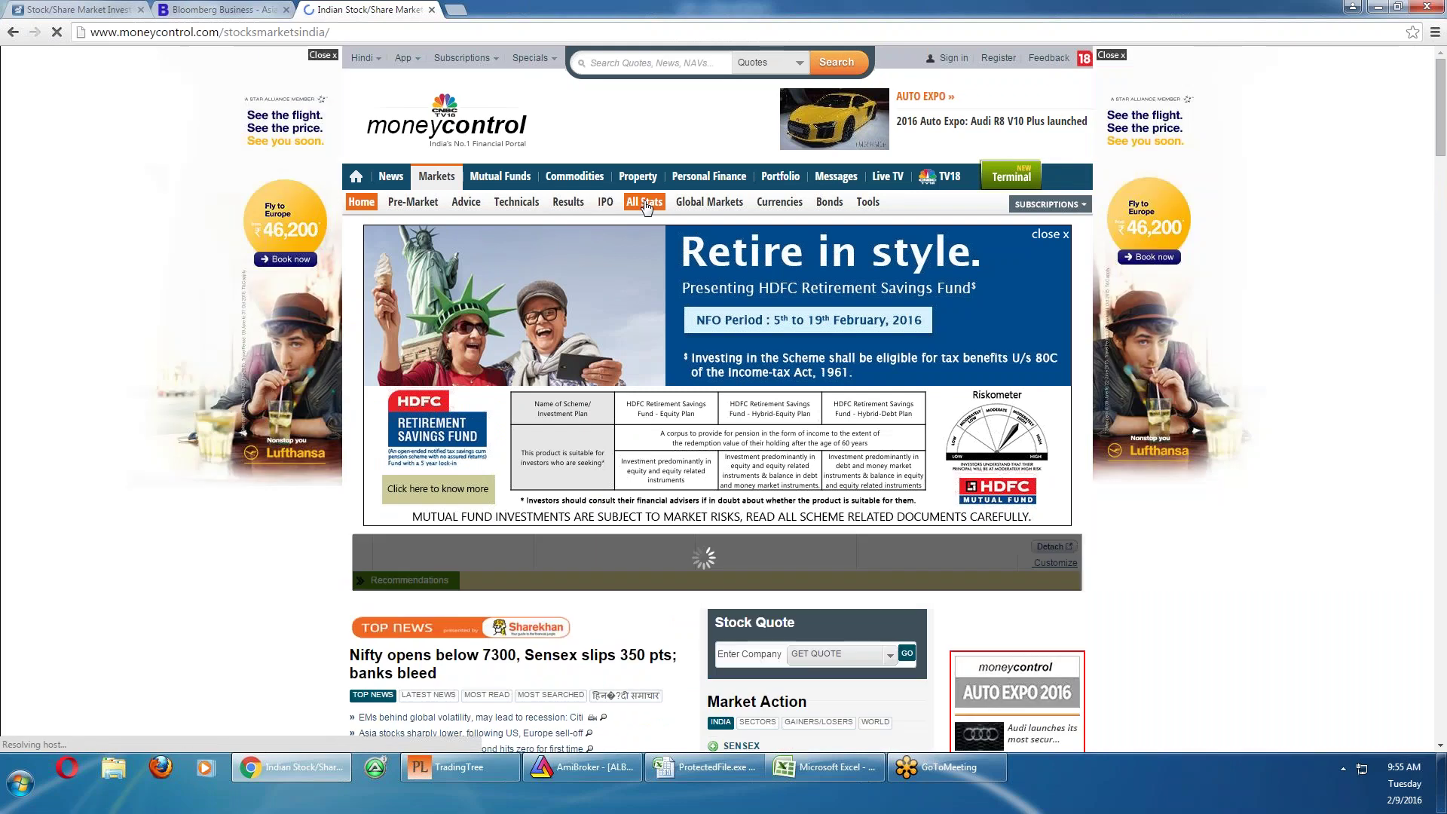
pyautogui.click(645, 202)
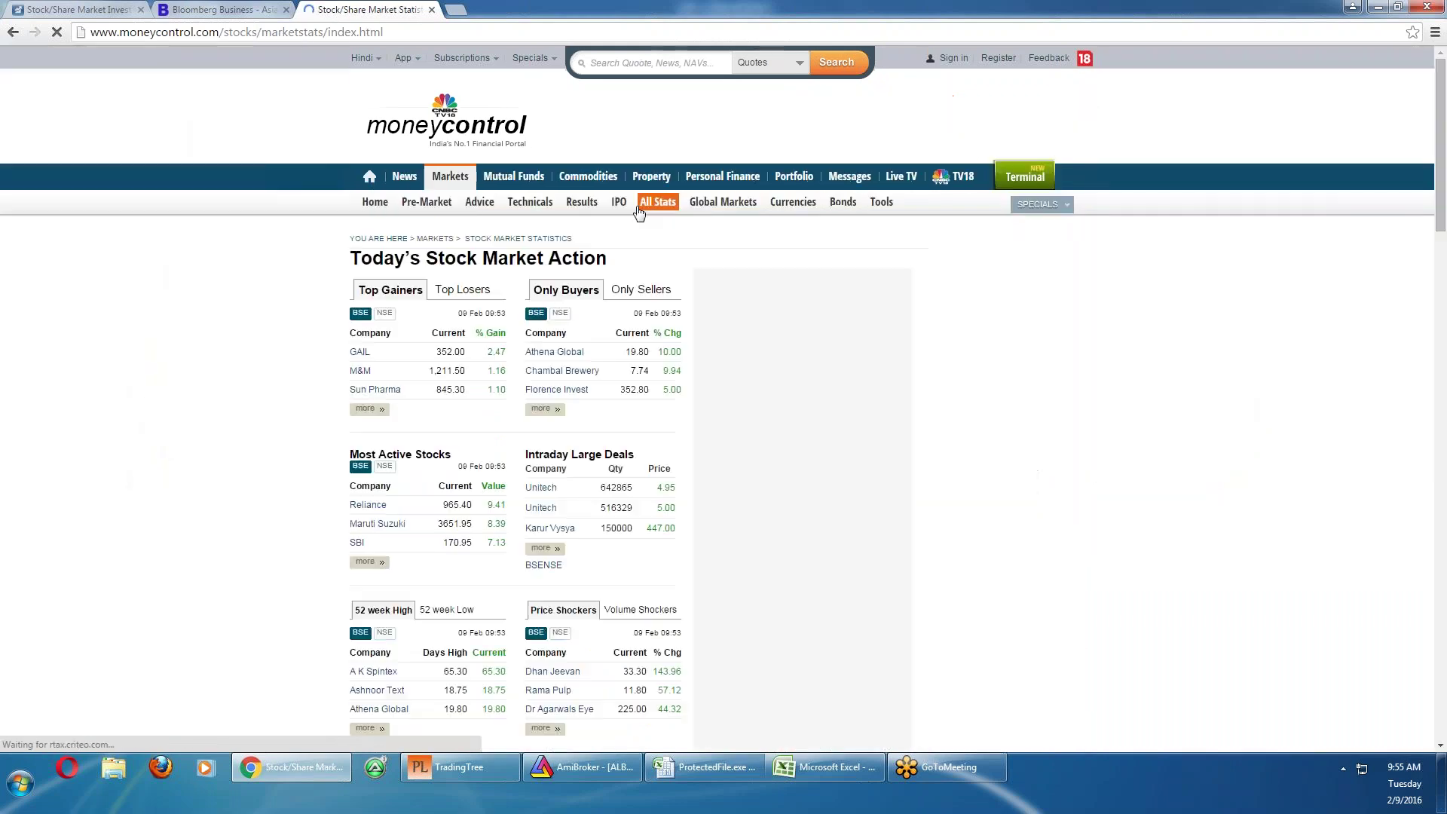
pyautogui.scroll(-10, 553, 433)
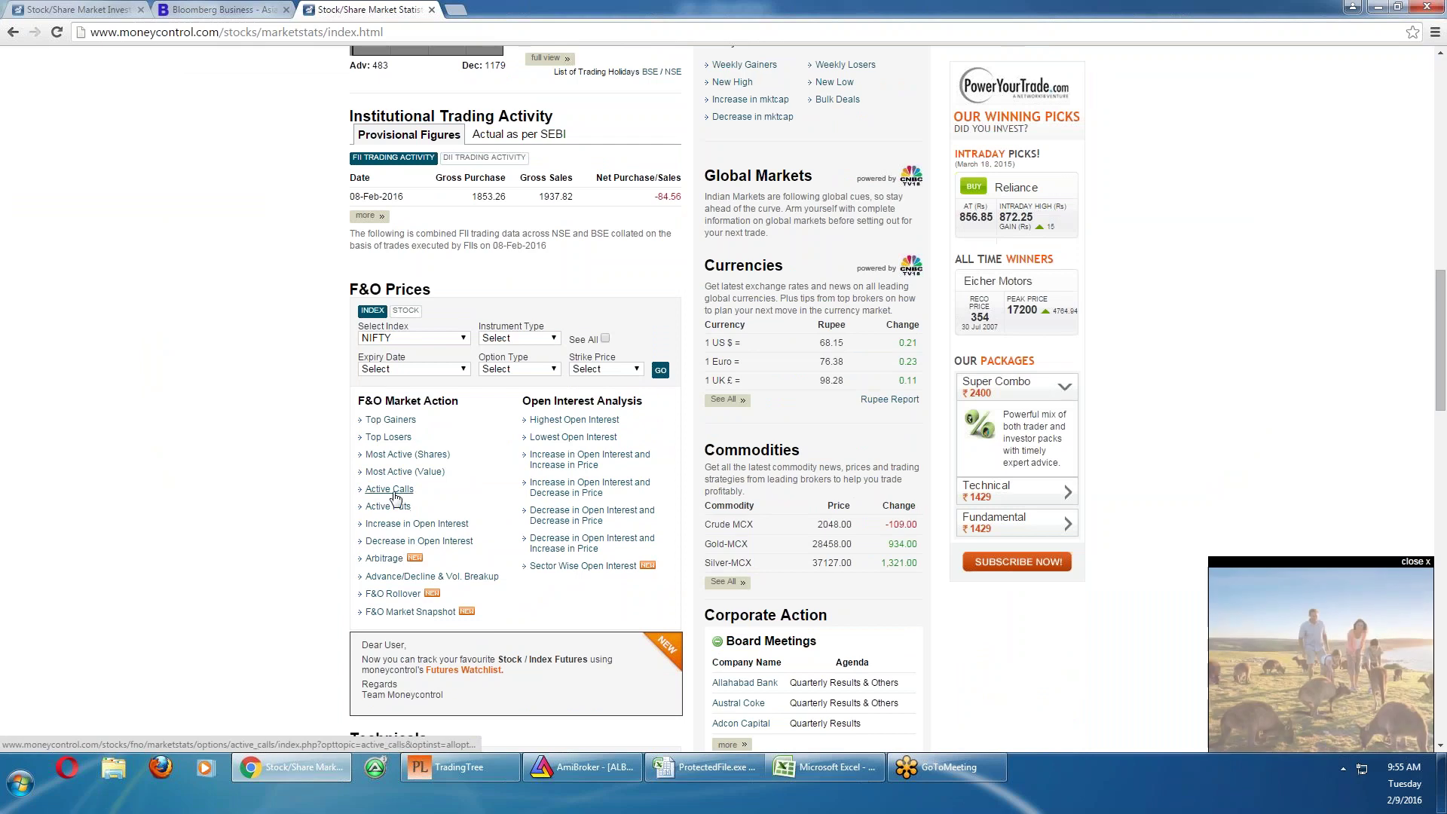
pyautogui.click(392, 490)
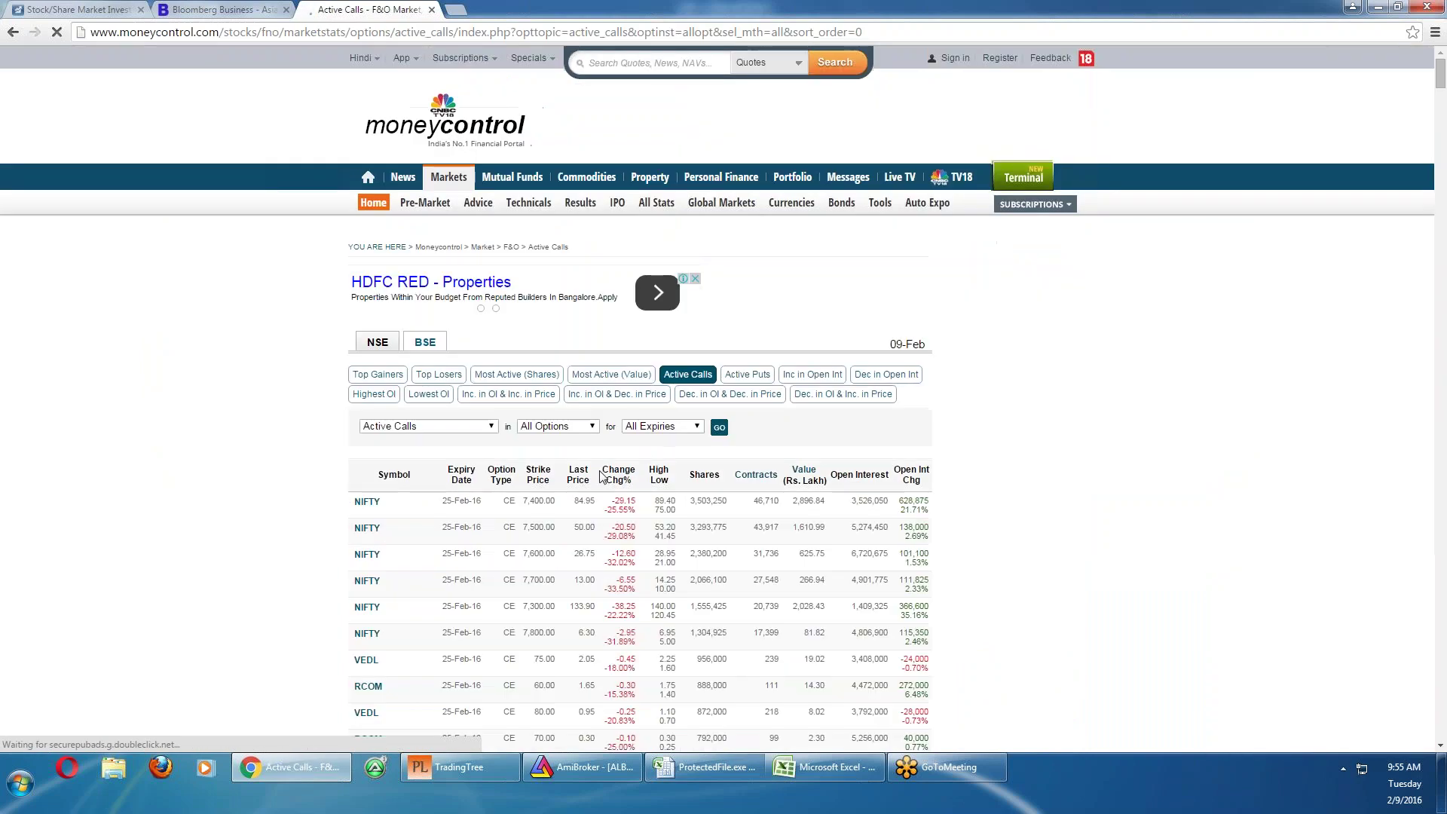
# Filter the active calls to Stock Options with the 25-Feb-2016 expiry
pyautogui.click(592, 427)
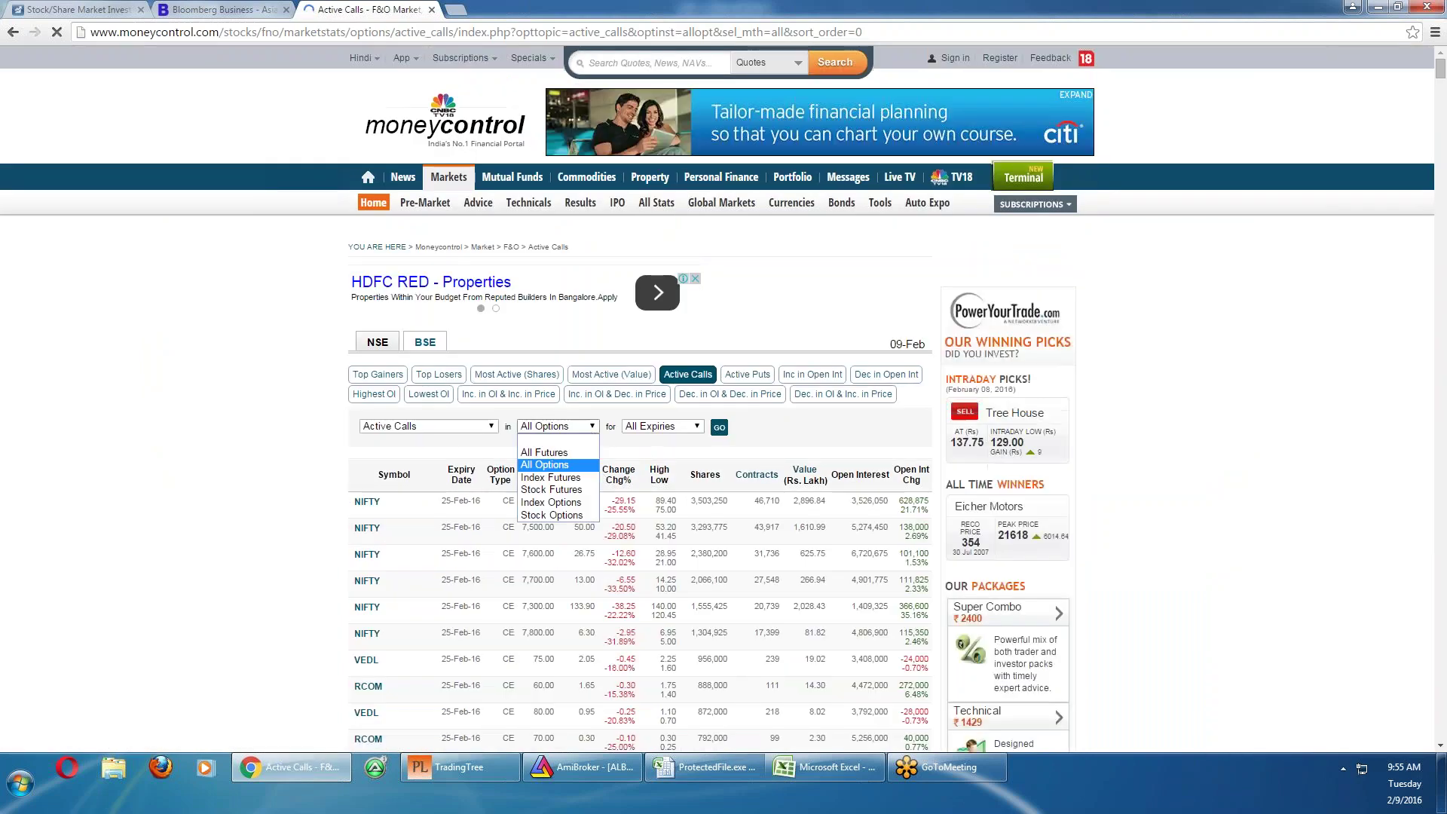
pyautogui.click(552, 514)
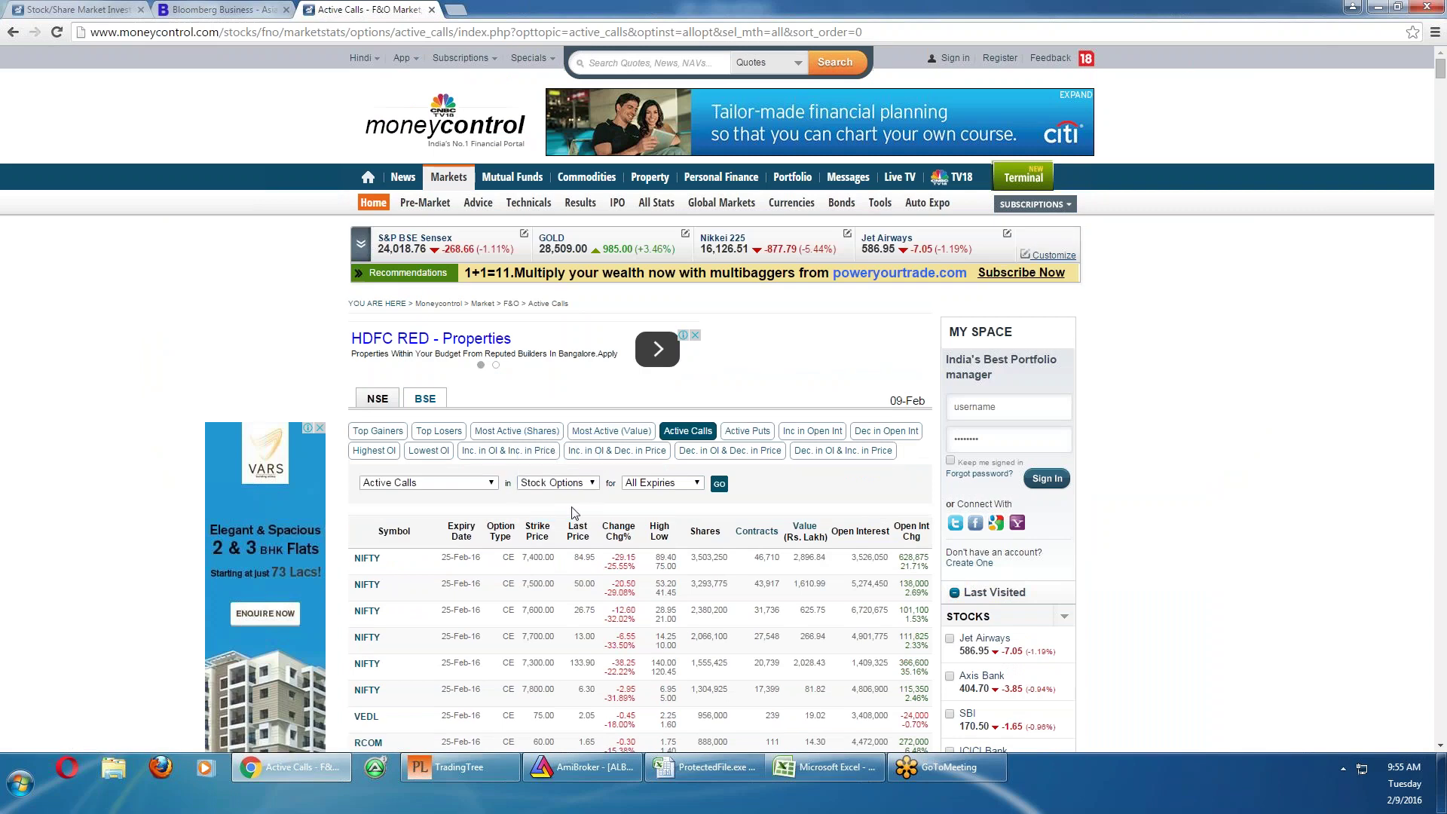
pyautogui.click(695, 486)
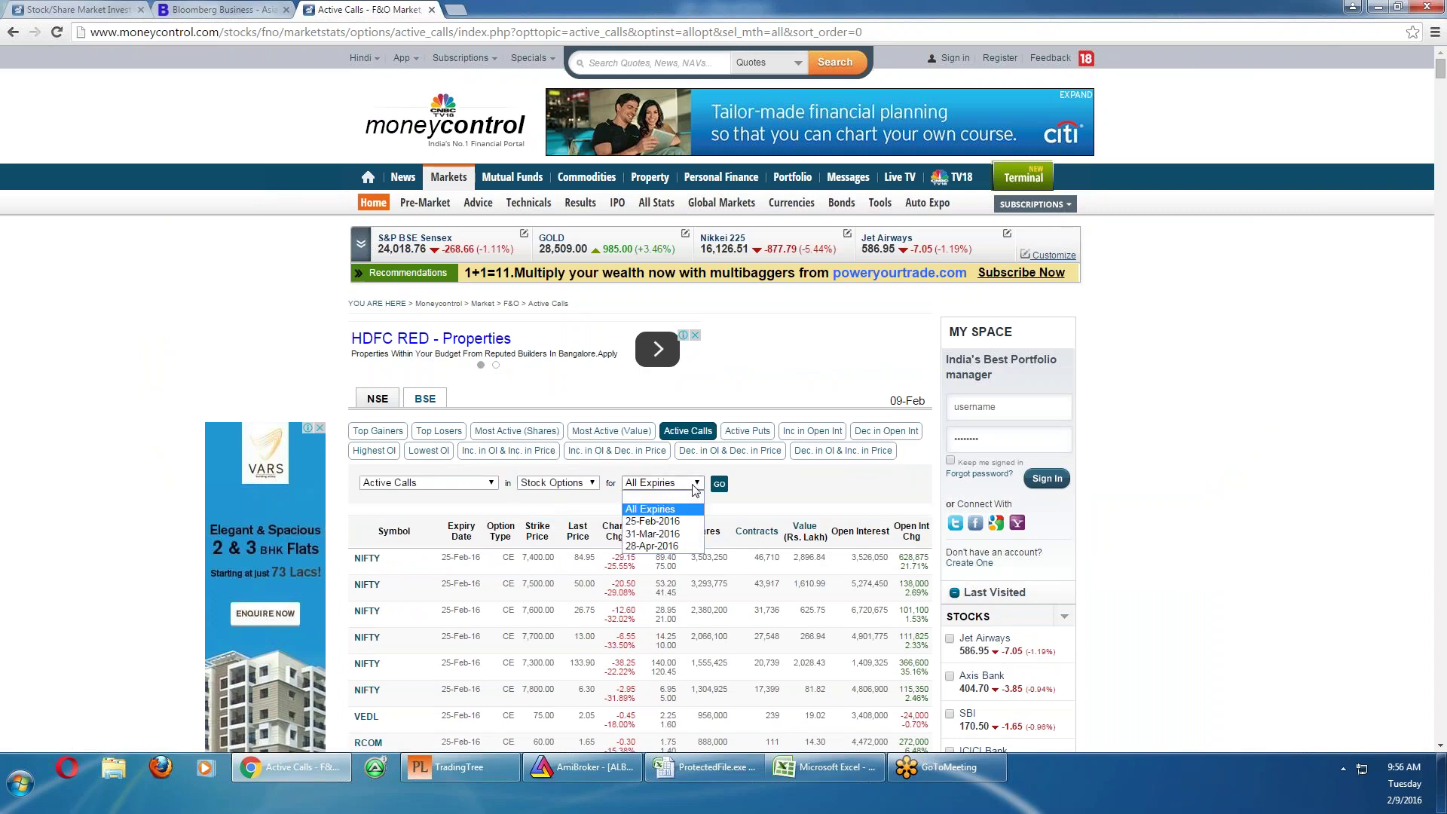
pyautogui.click(678, 524)
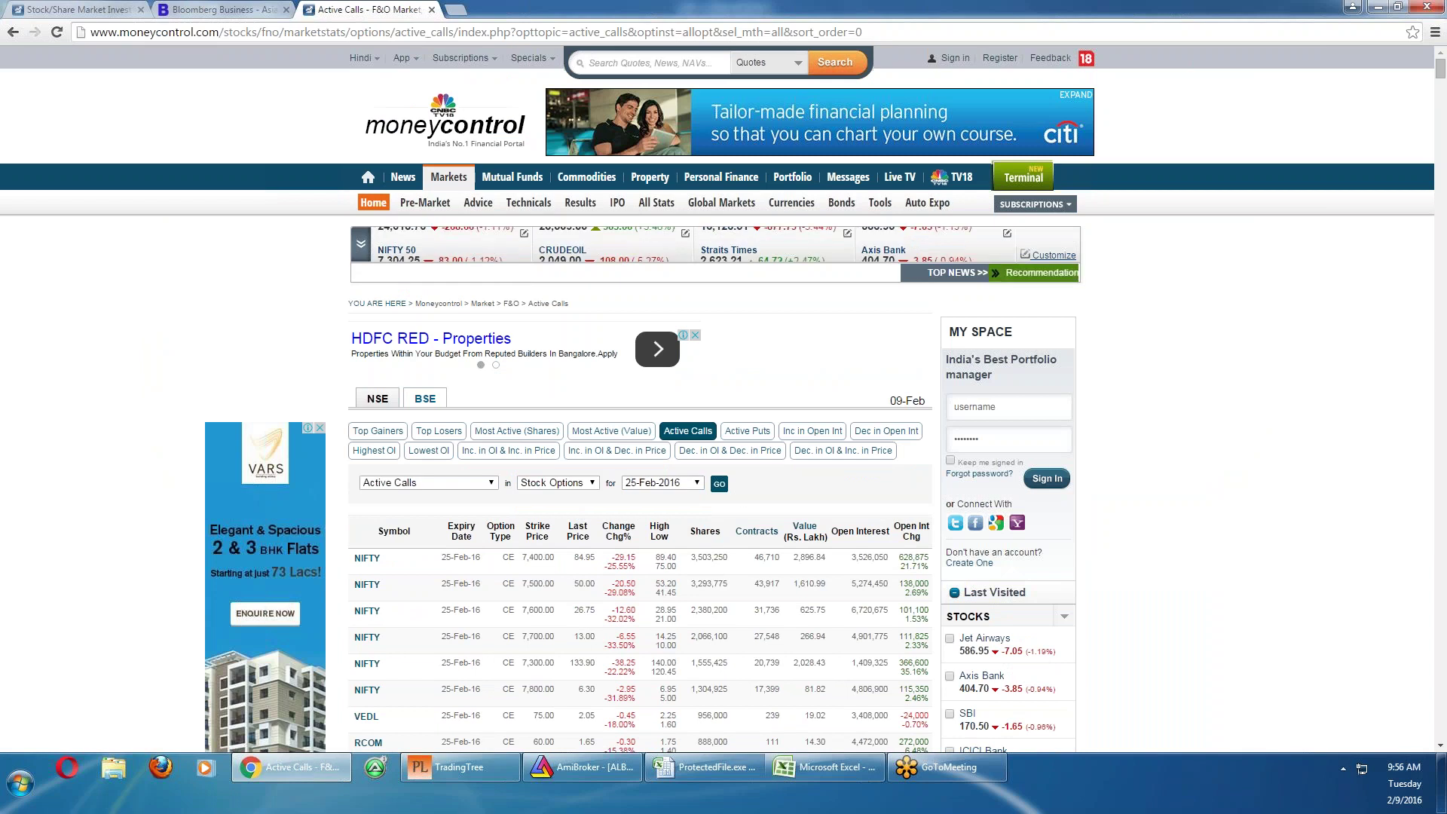
pyautogui.click(719, 484)
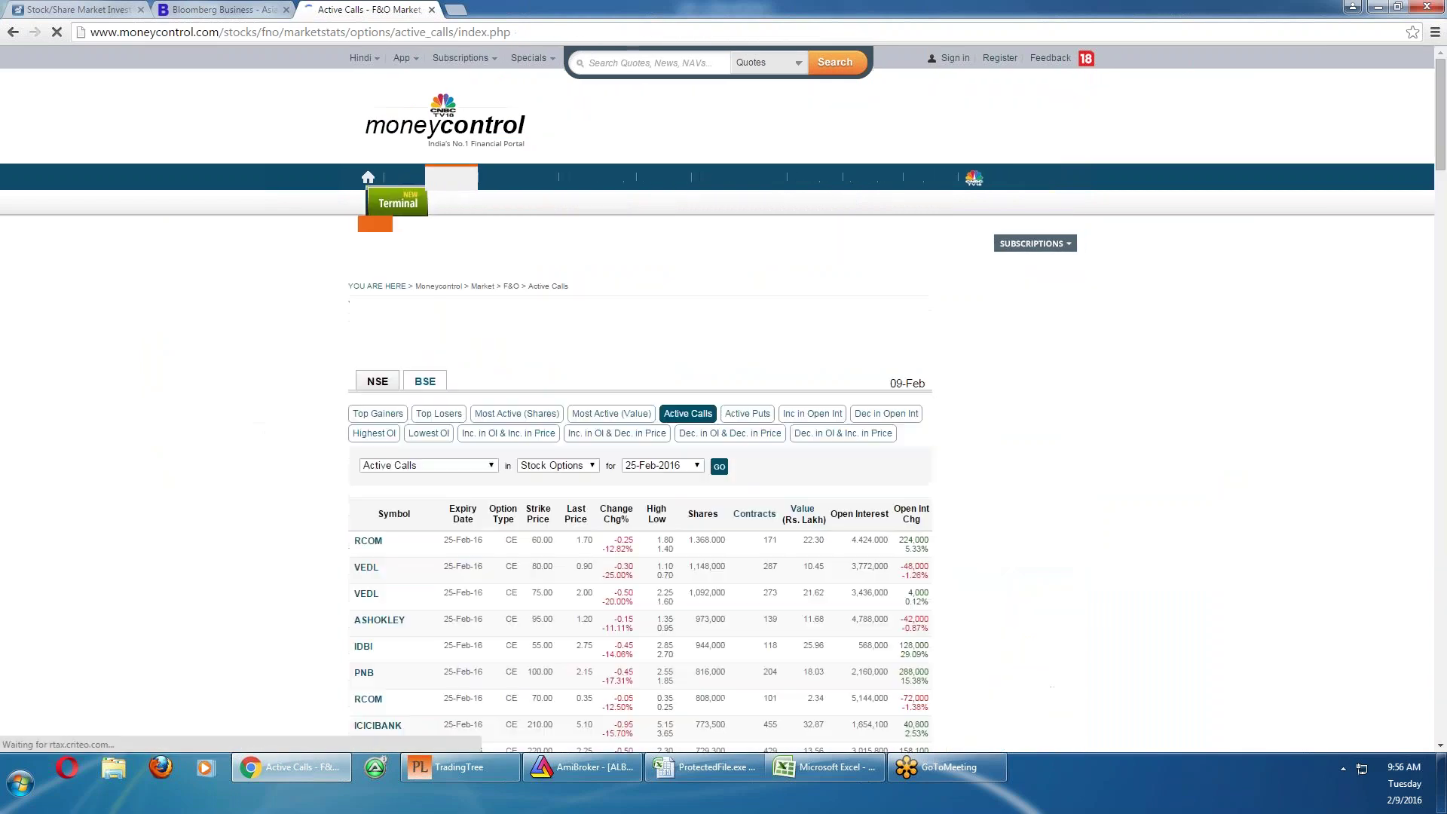
# Review the filtered active calls and sort them by number of contracts to examine the most traded stocks
pyautogui.scroll(-5, 346, 273)
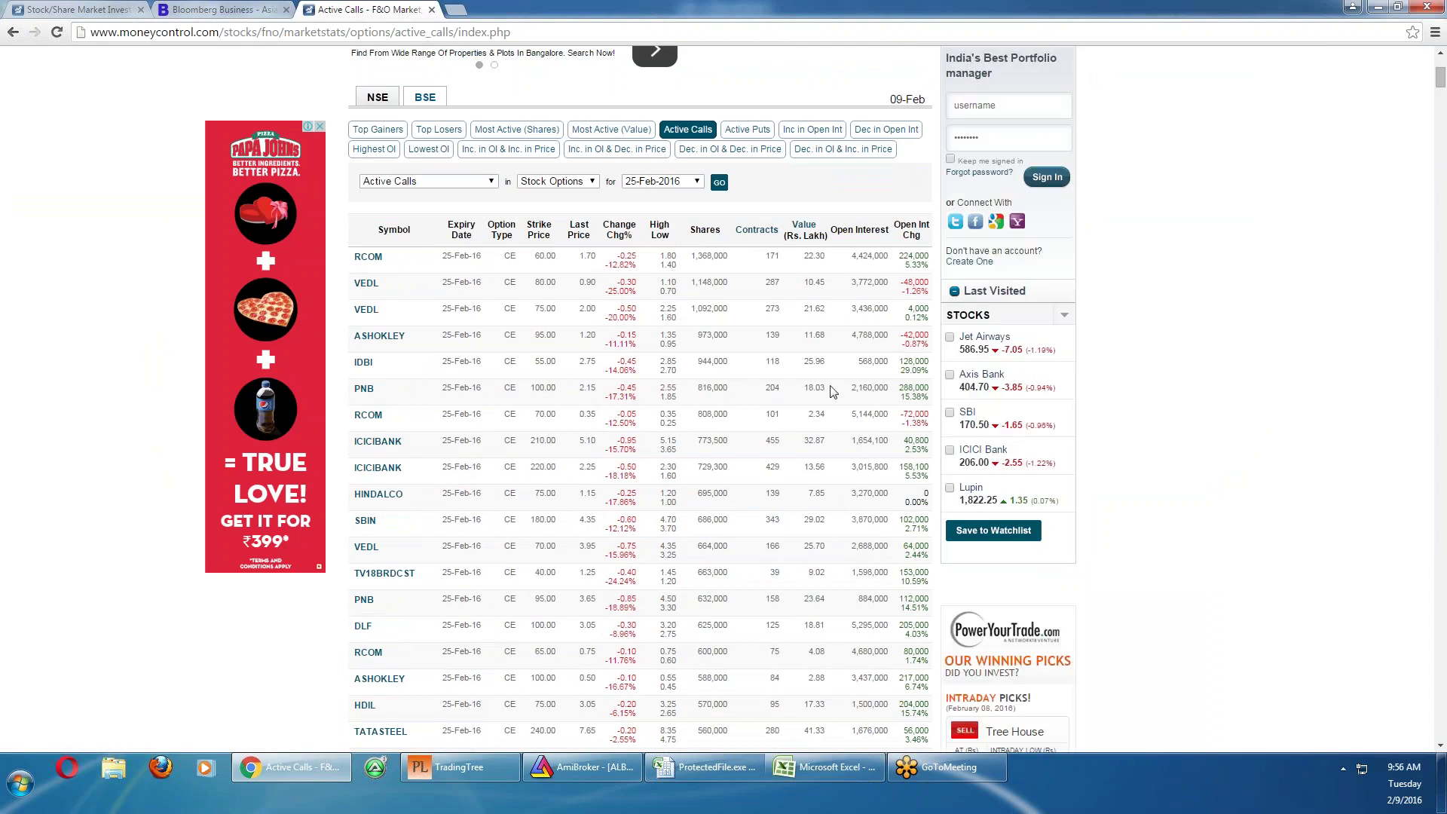
pyautogui.click(757, 230)
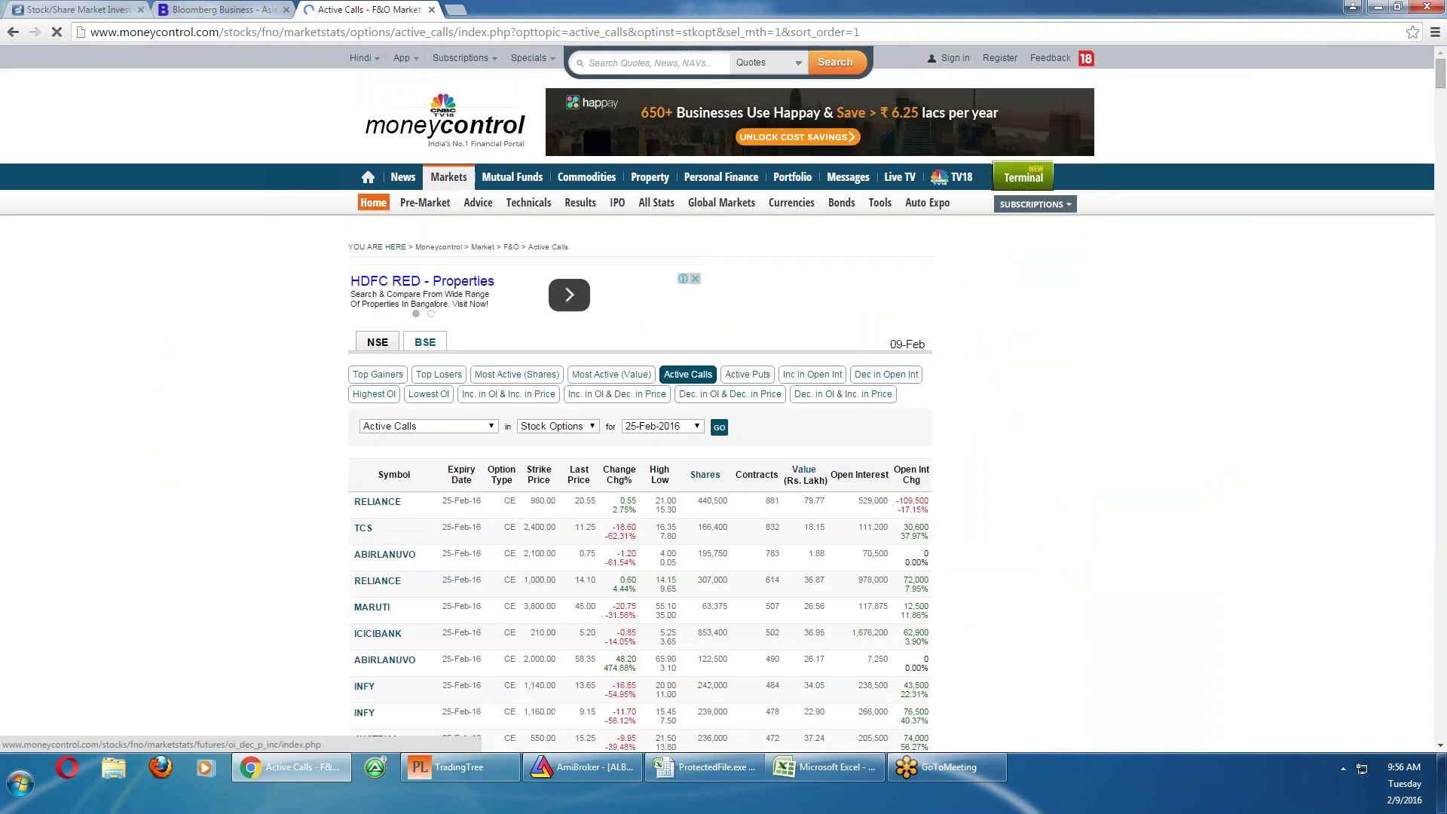
pyautogui.scroll(-4, 641, 376)
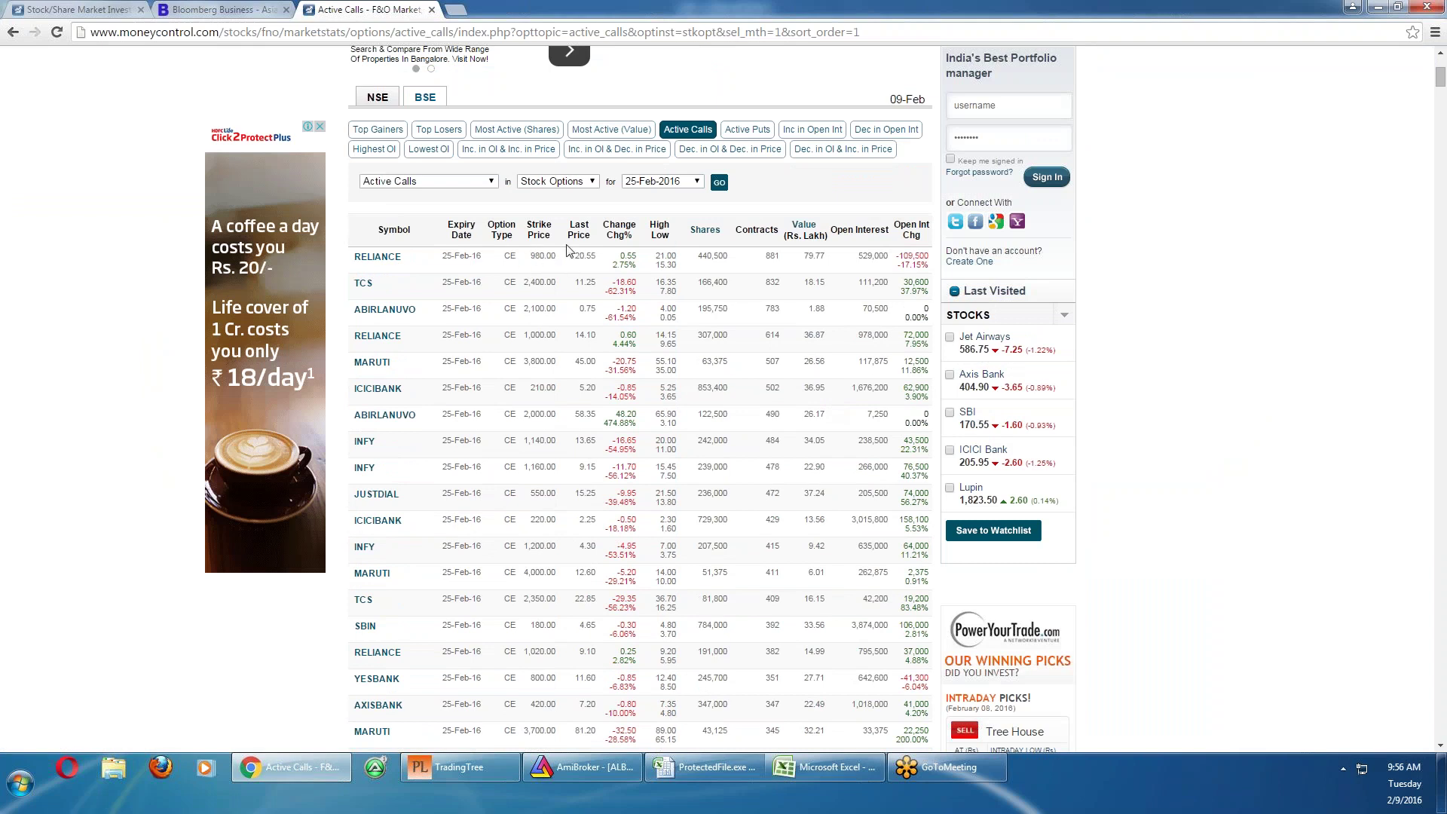
# Switch to the Excel watch list to compare its stocks with the active calls, and return to the browser
pyautogui.click(829, 768)
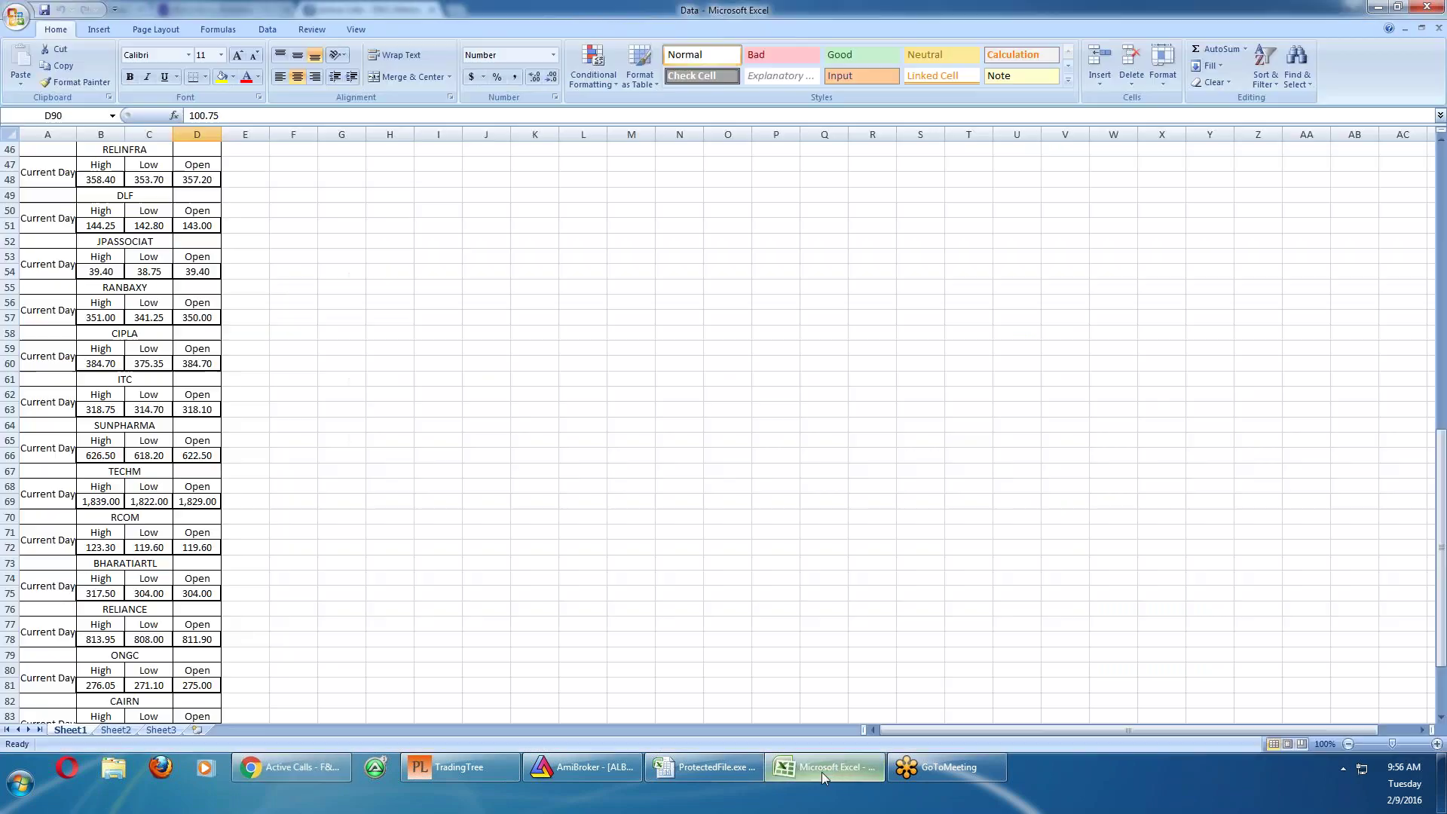
pyautogui.click(705, 767)
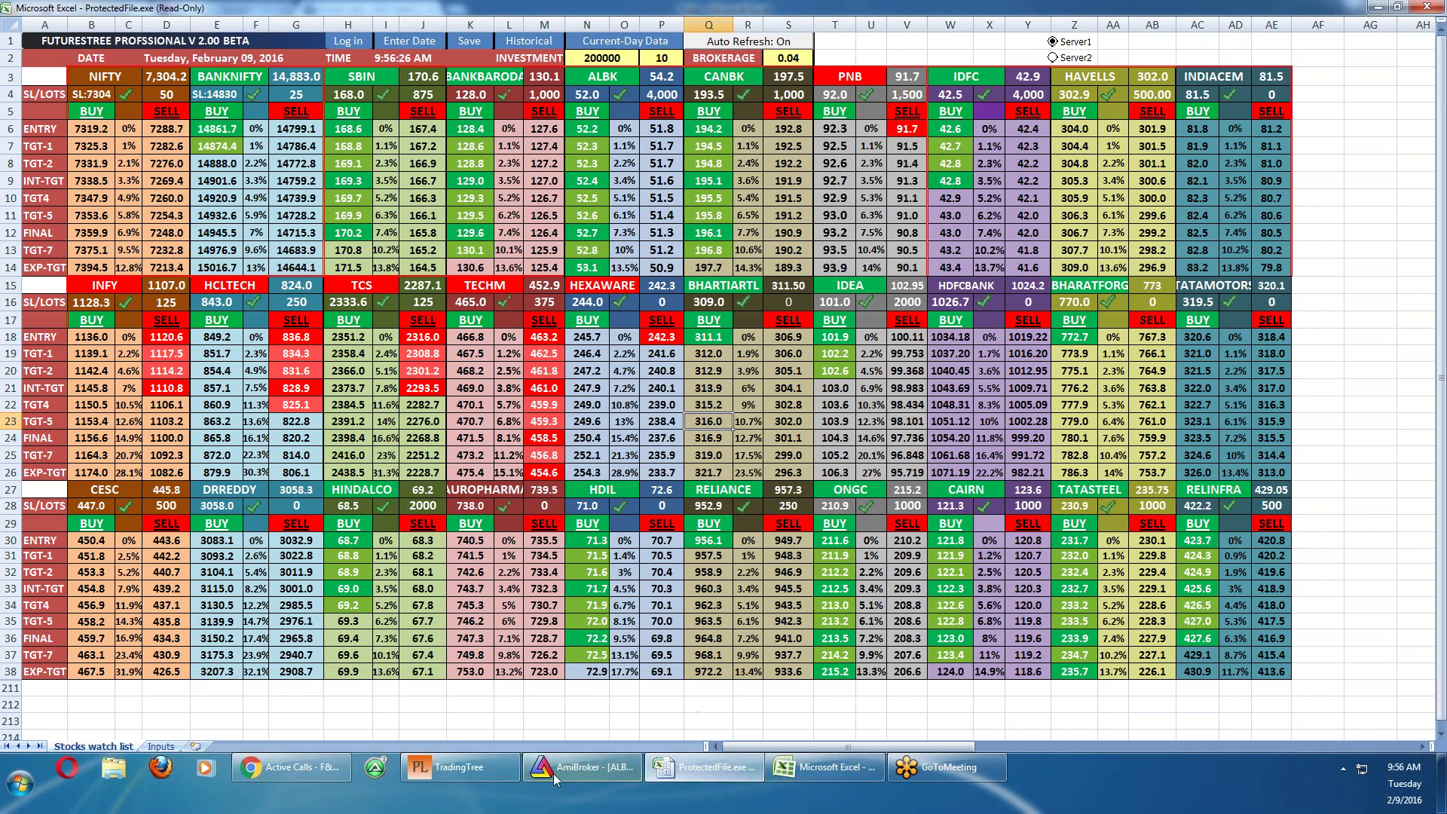
pyautogui.click(263, 766)
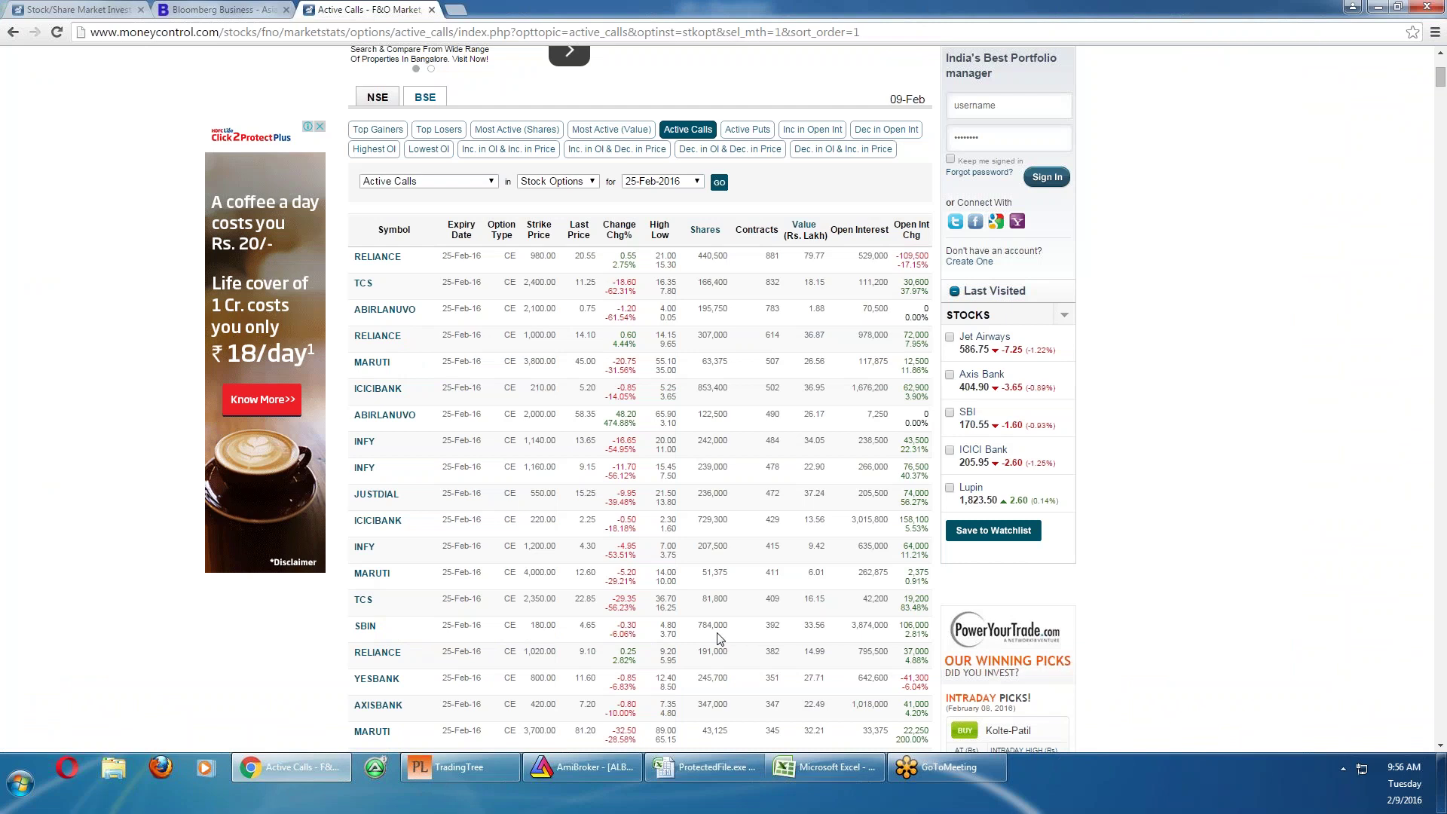
# Sort the active stock calls by shares and examine the most heavily traded entries
pyautogui.click(702, 236)
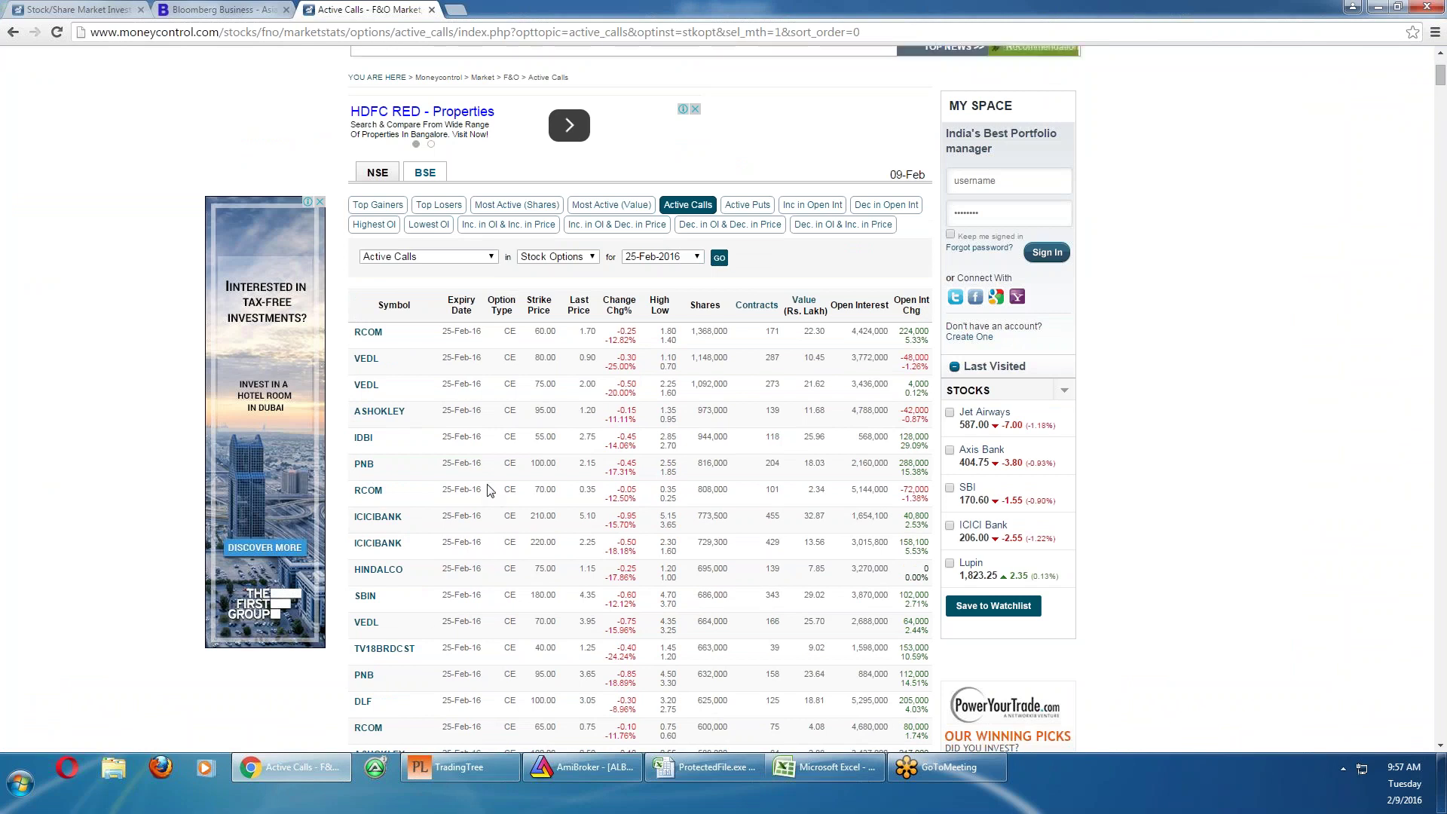
pyautogui.scroll(-3, 488, 490)
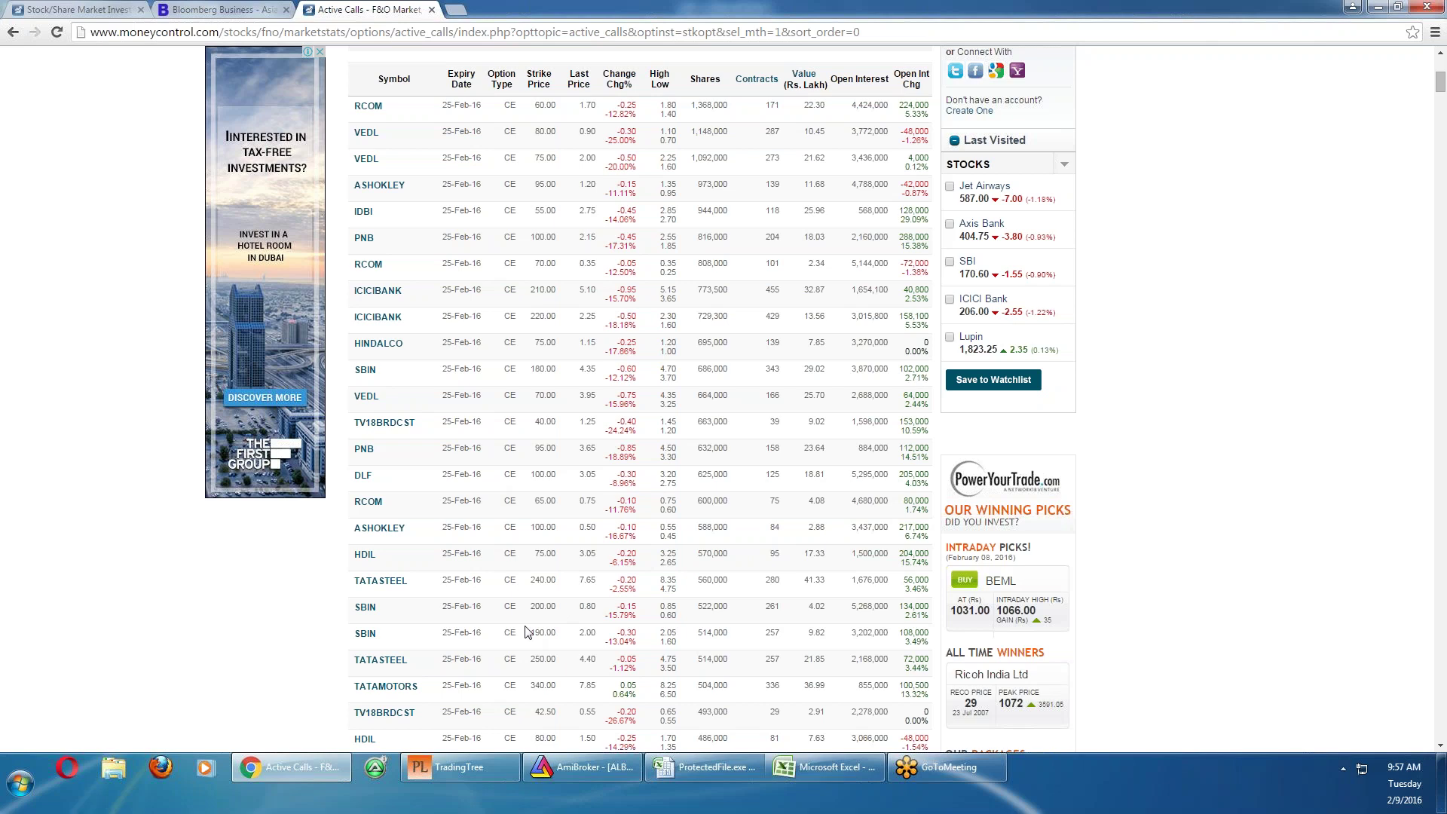
pyautogui.scroll(5, 543, 618)
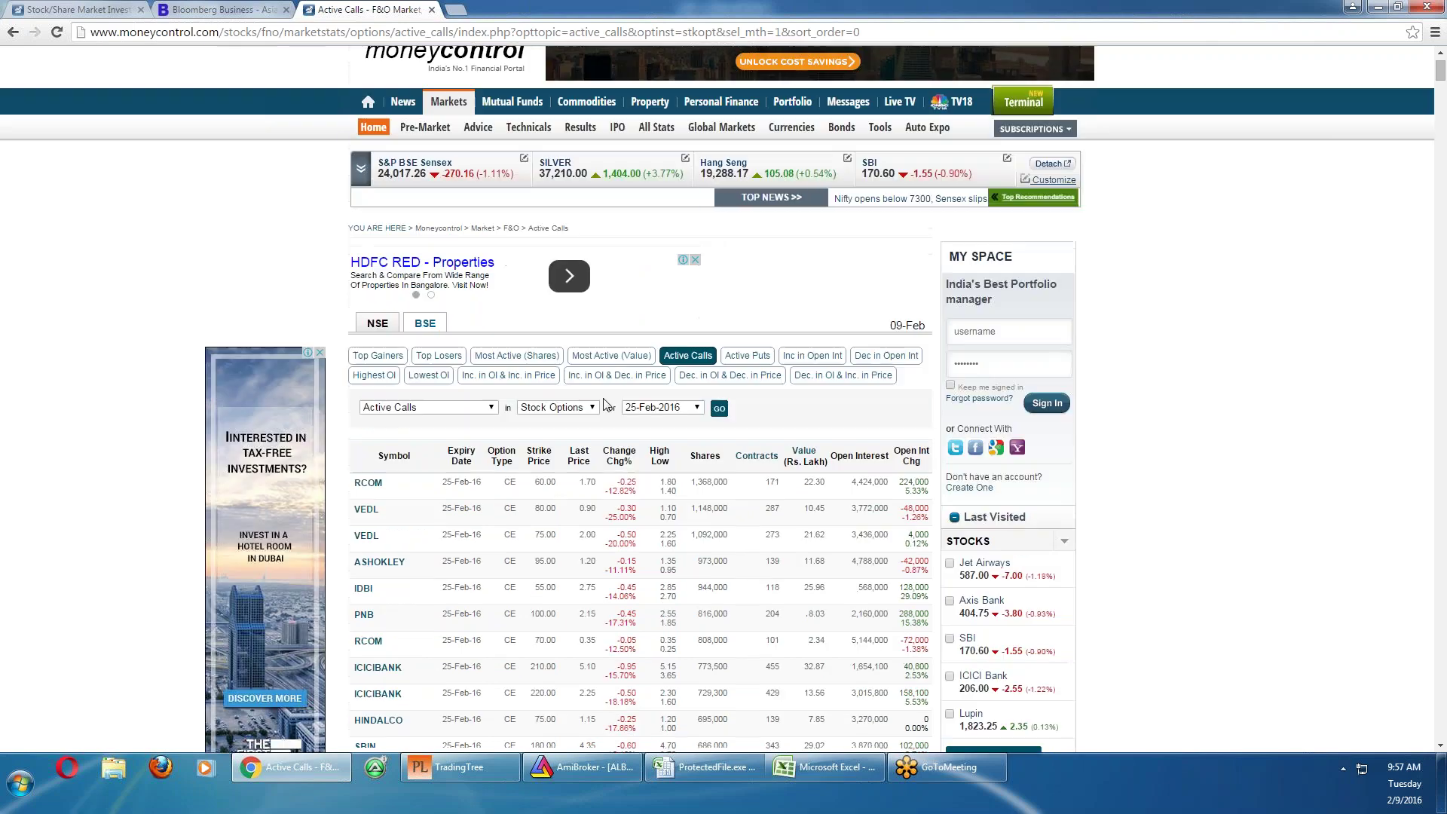
# Minimize the browser and check SBIN's buy entry and TECHM's sell entry in the Excel watch list
pyautogui.click(1377, 7)
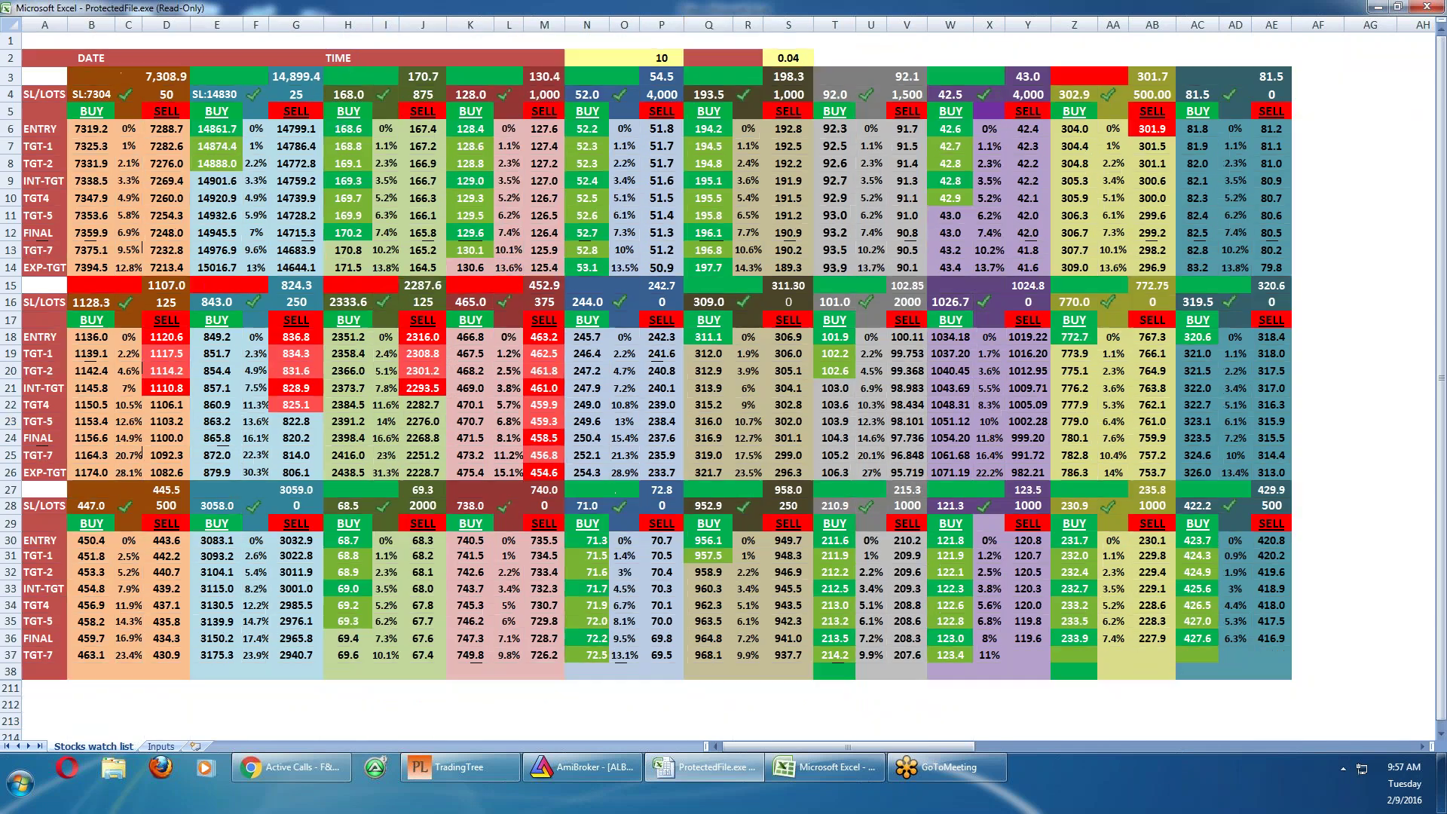
pyautogui.click(341, 129)
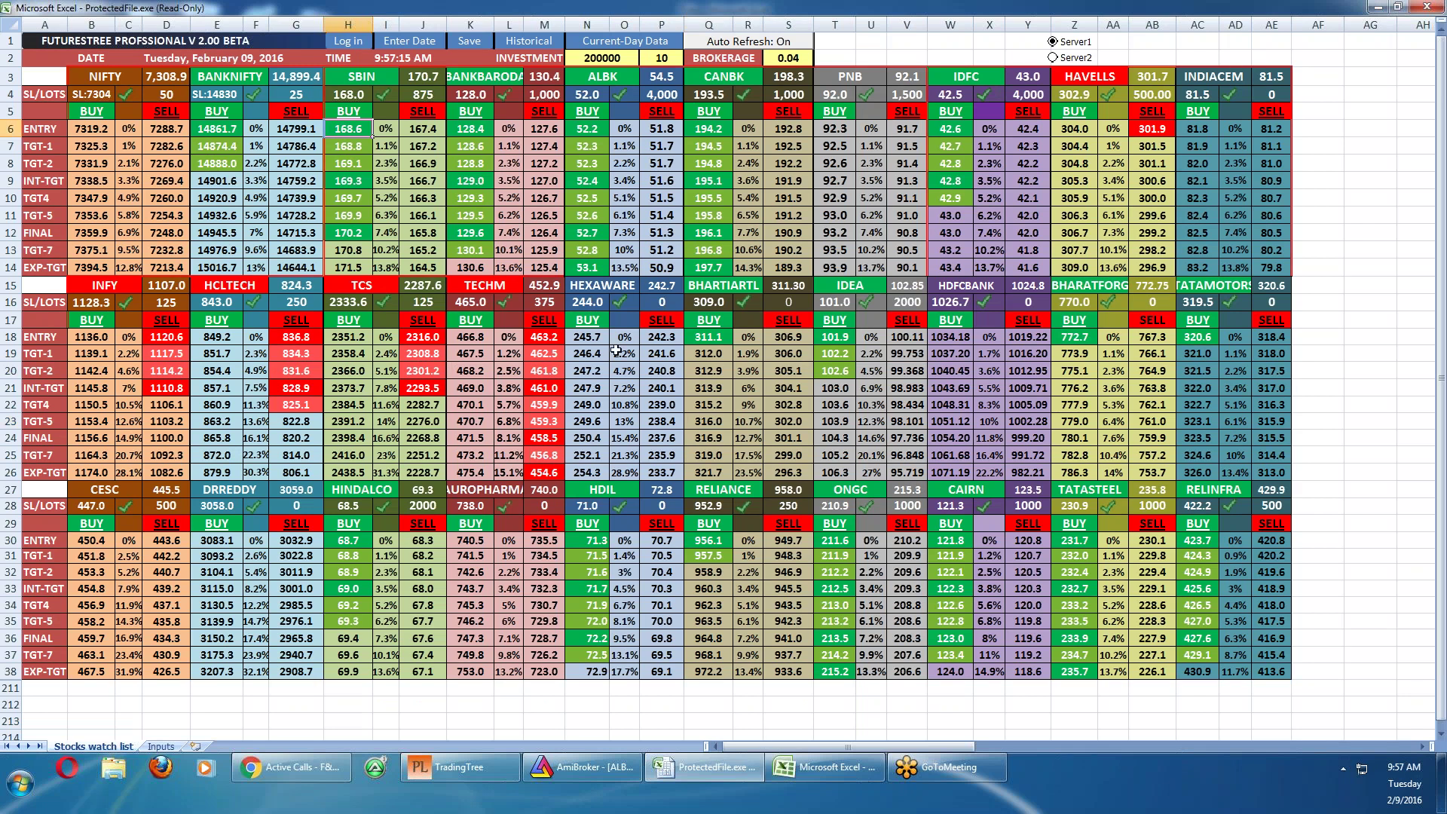
pyautogui.click(544, 337)
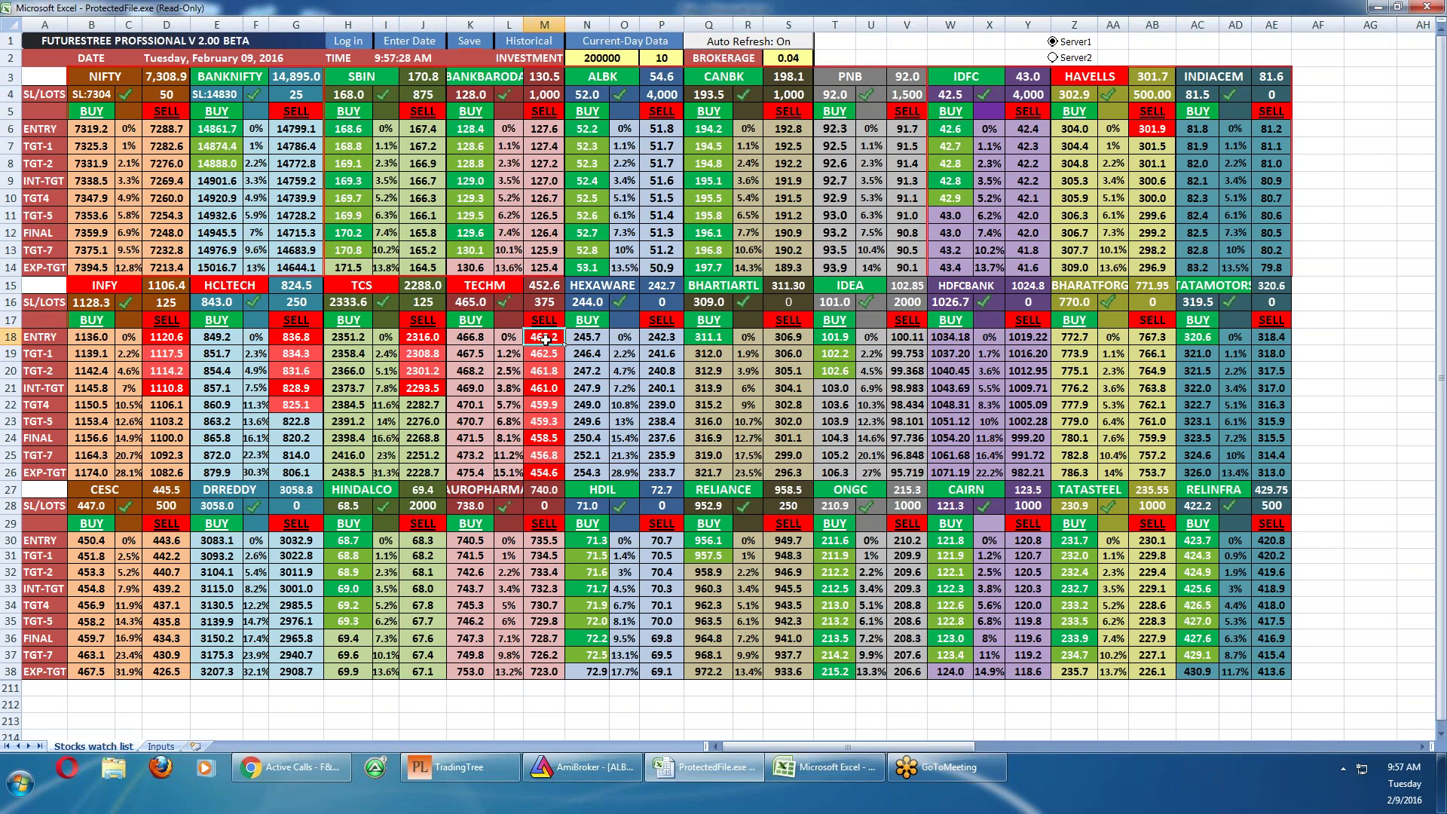
# Switch to AmiBroker and open the AUROPHARMA 5-minute chart from the list of open charts
pyautogui.moveTo(600, 777)
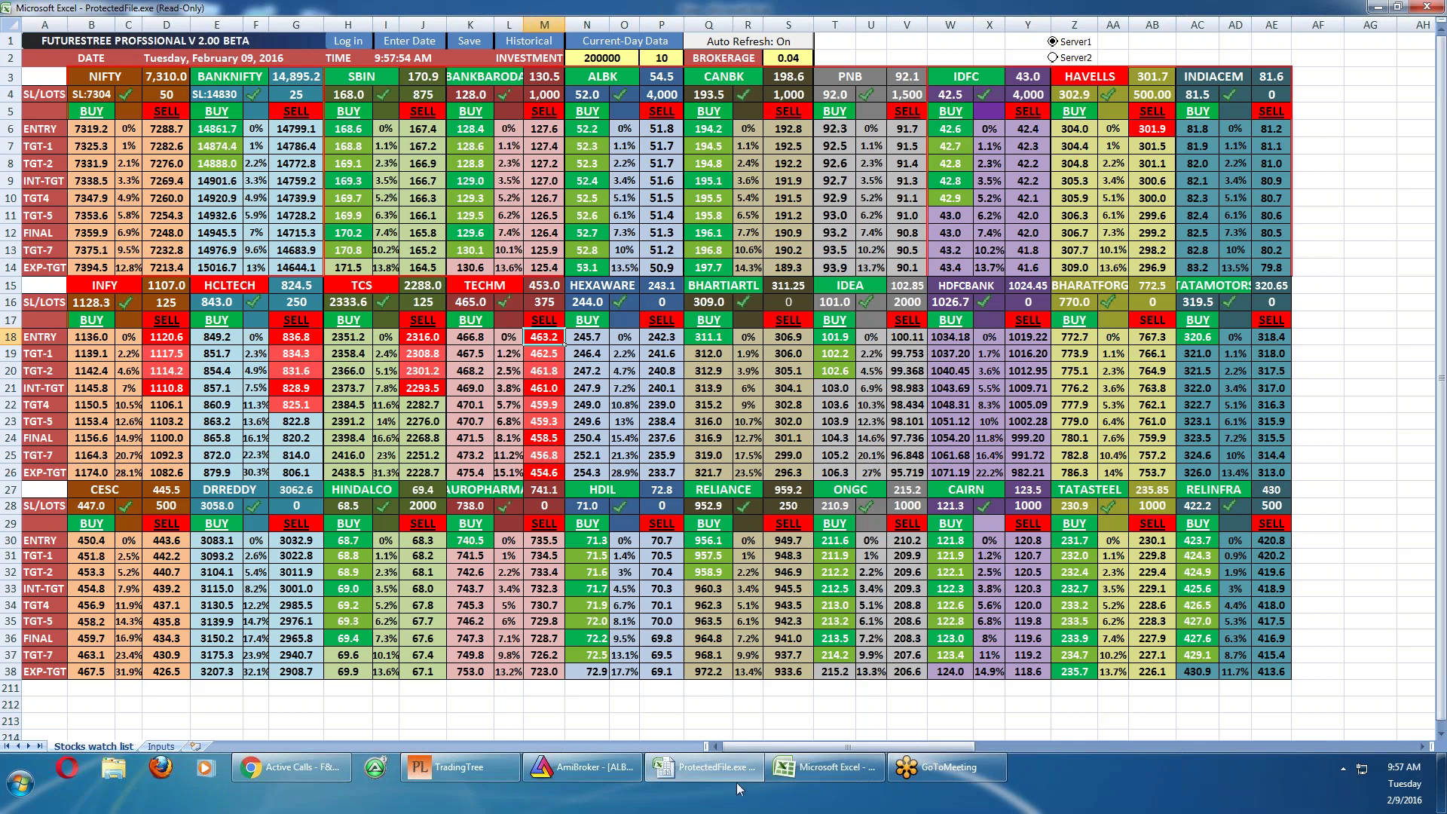
pyautogui.click(600, 775)
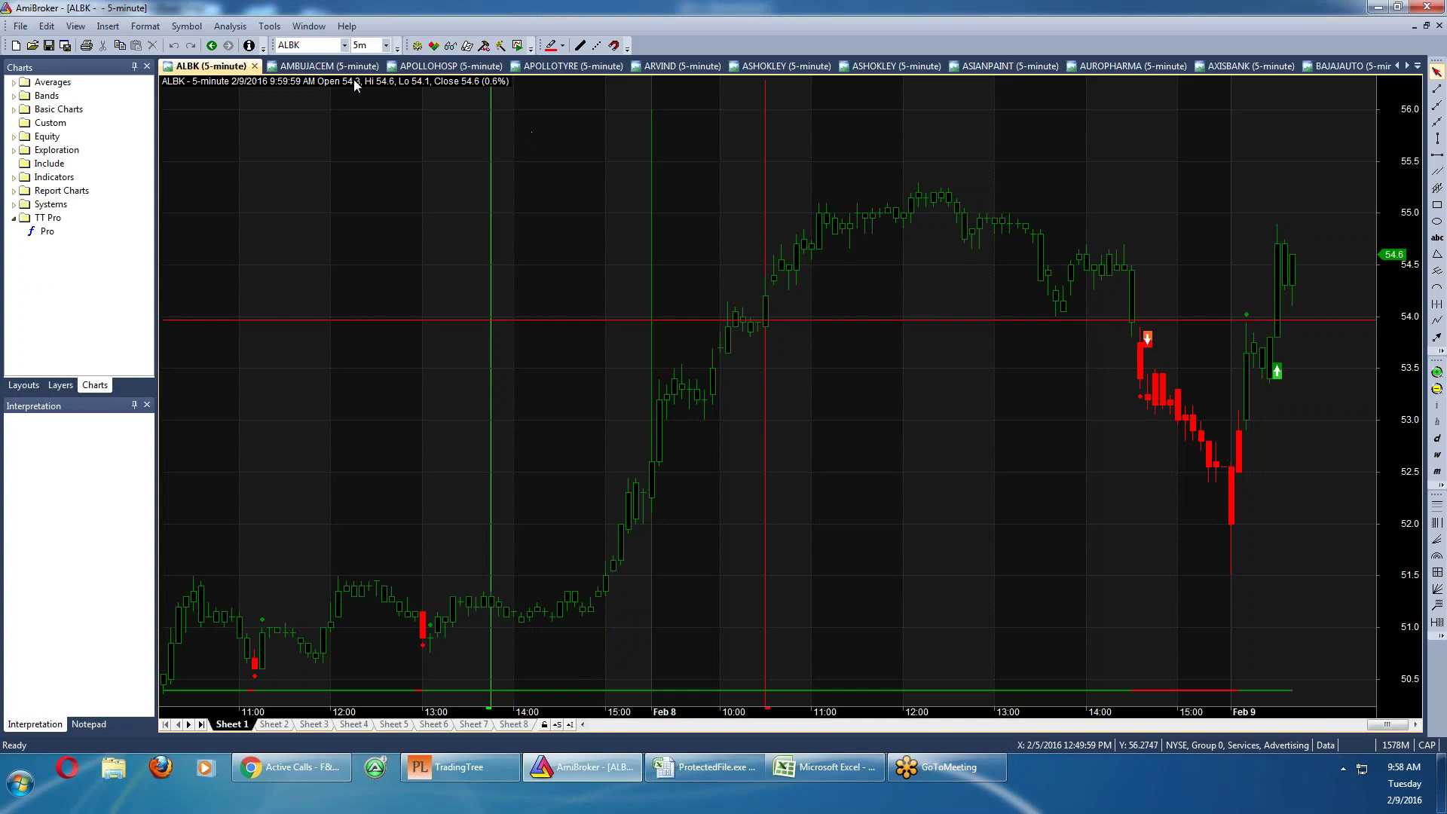
pyautogui.click(1418, 66)
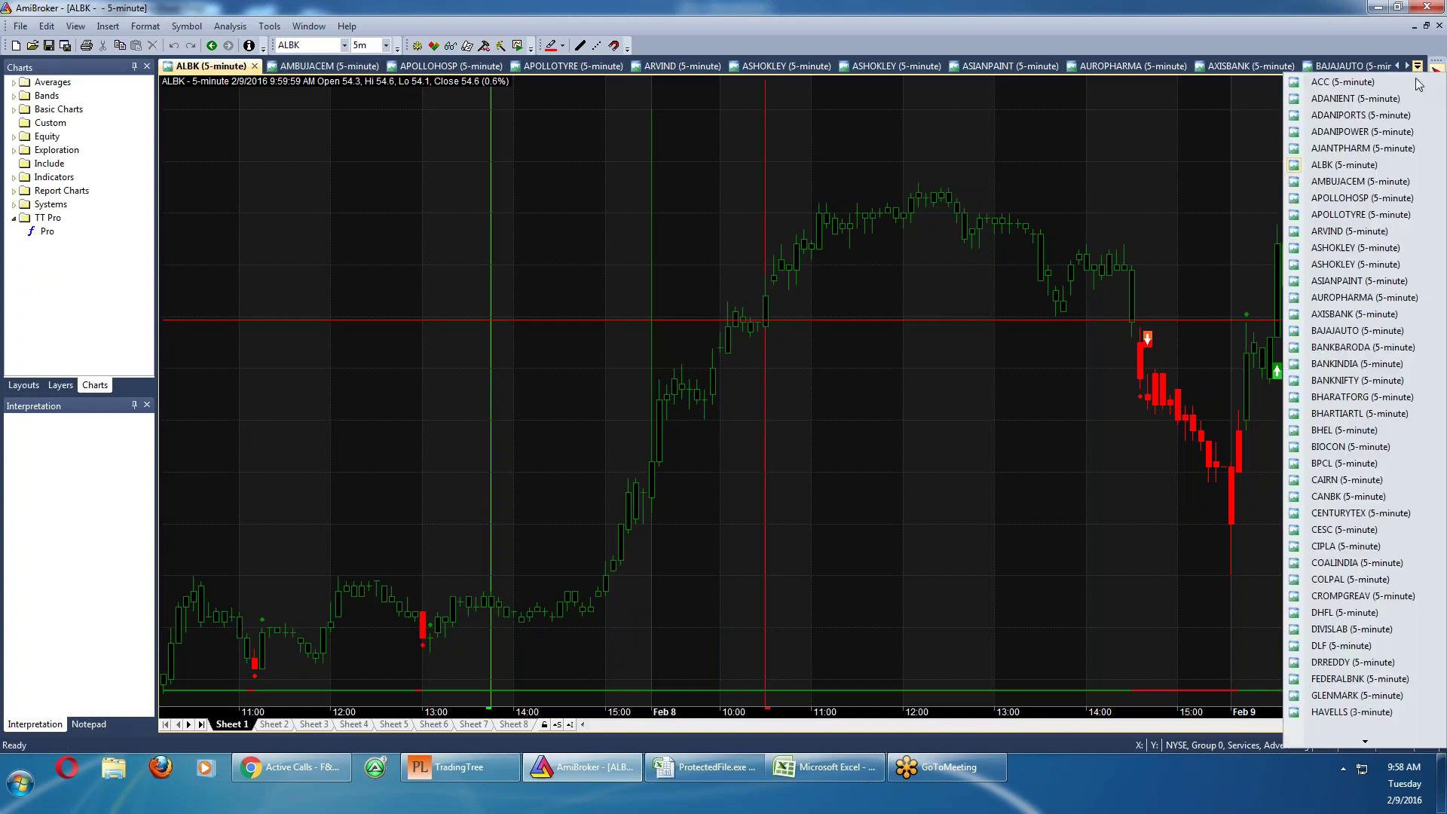
pyautogui.click(1347, 298)
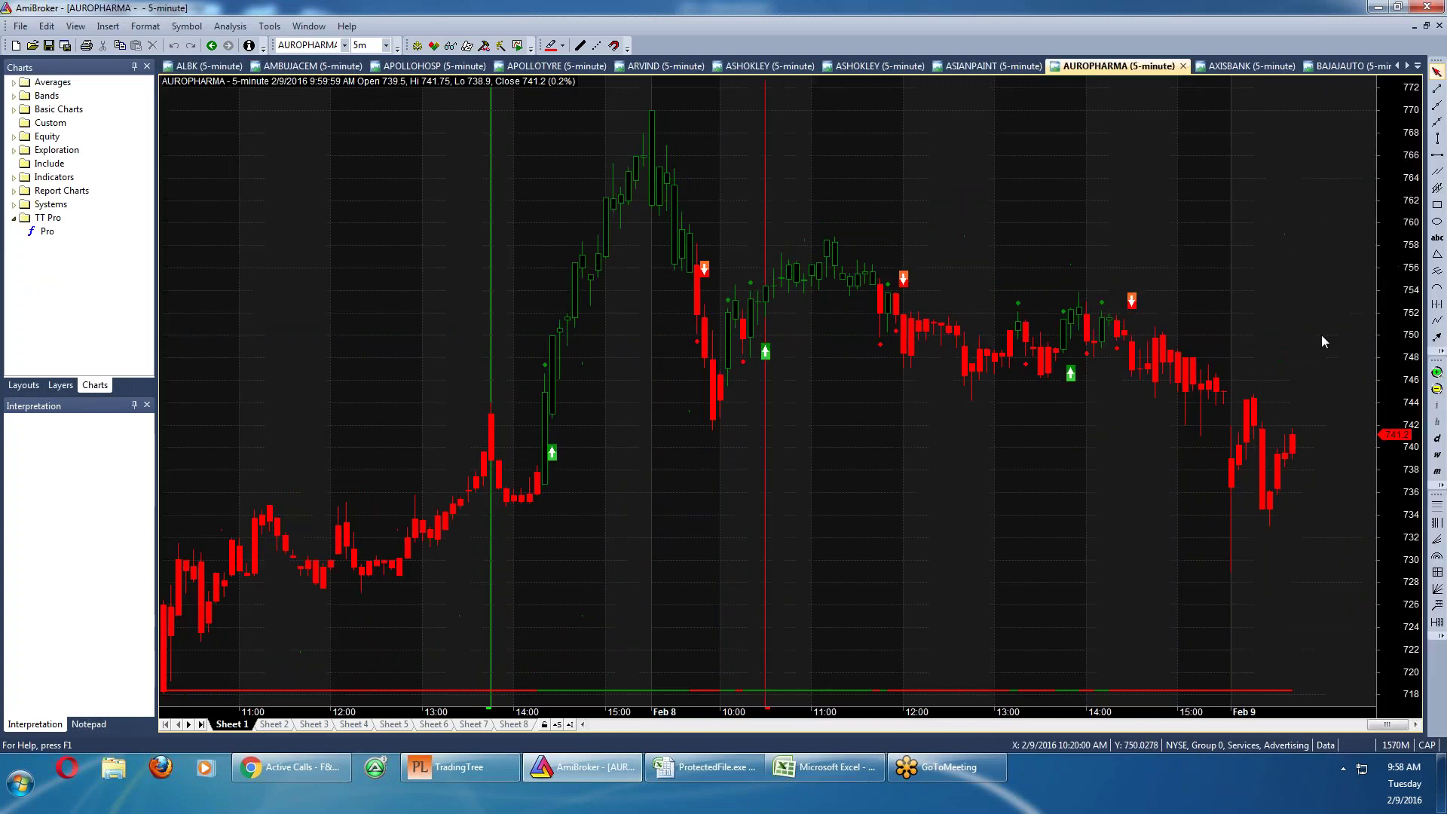
# Examine the latest bar on the CANBK 5-minute chart, and return to the ALBK 5-minute chart
pyautogui.click(1418, 66)
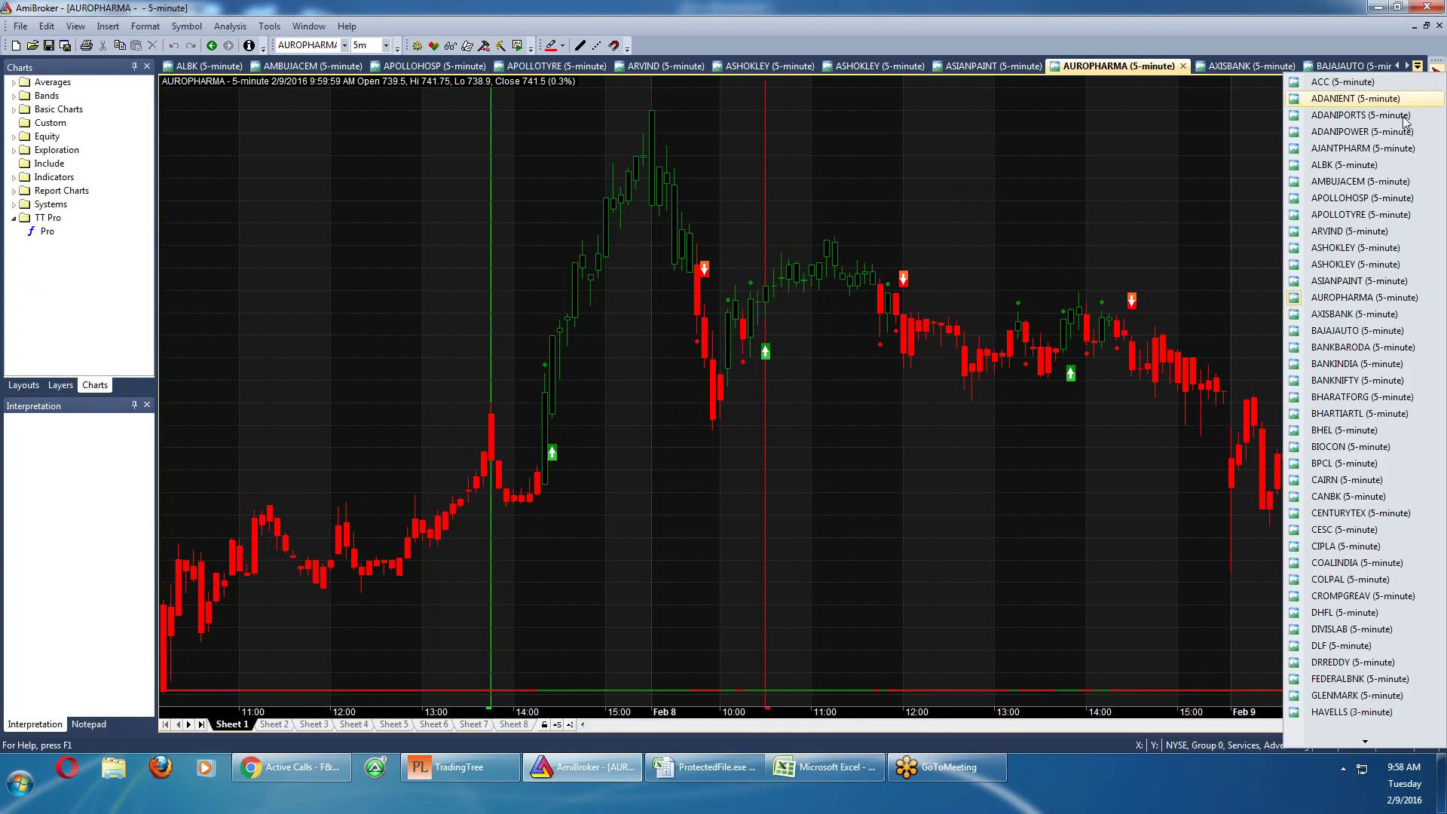
pyautogui.click(1341, 498)
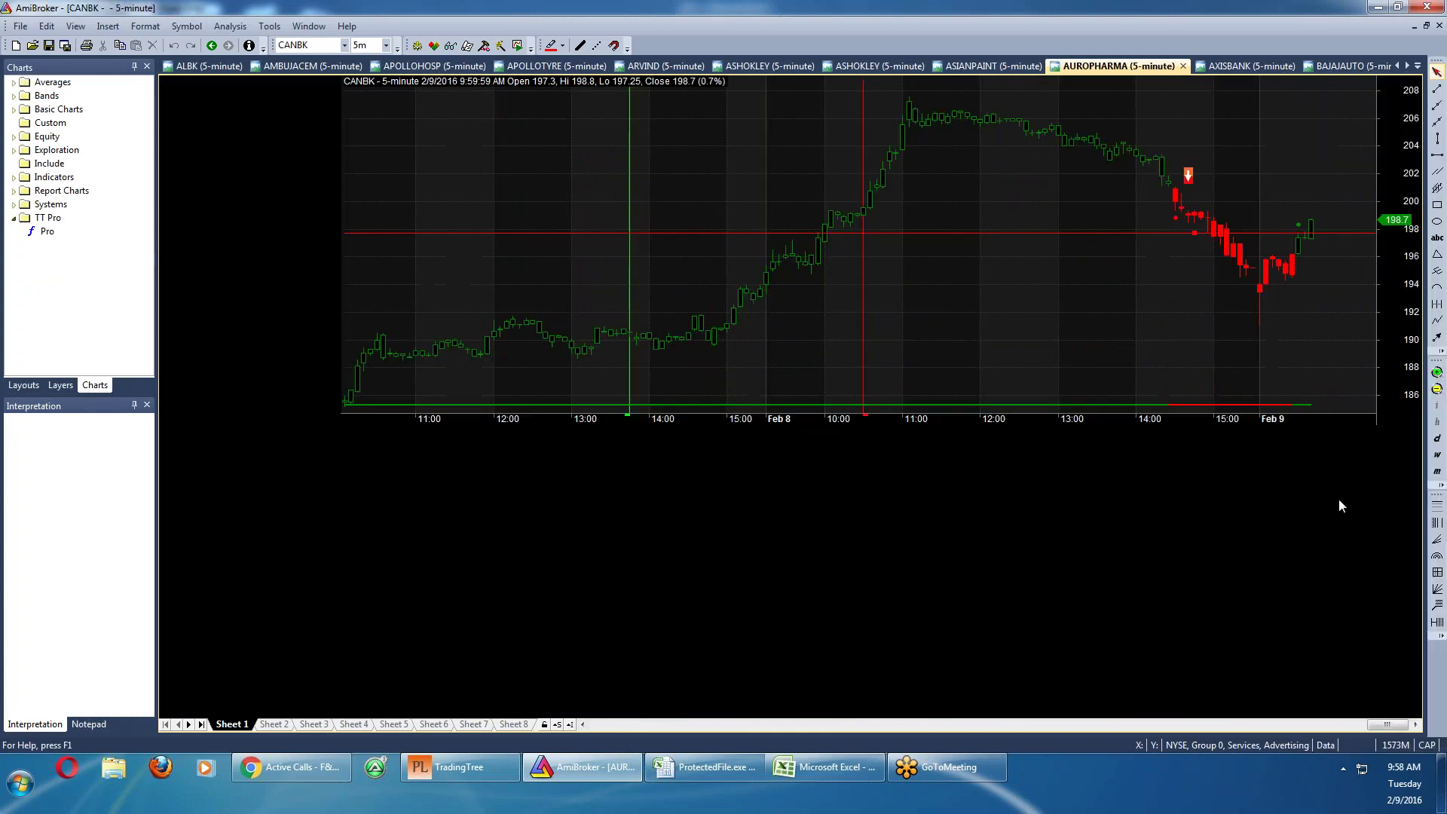
pyautogui.click(1293, 494)
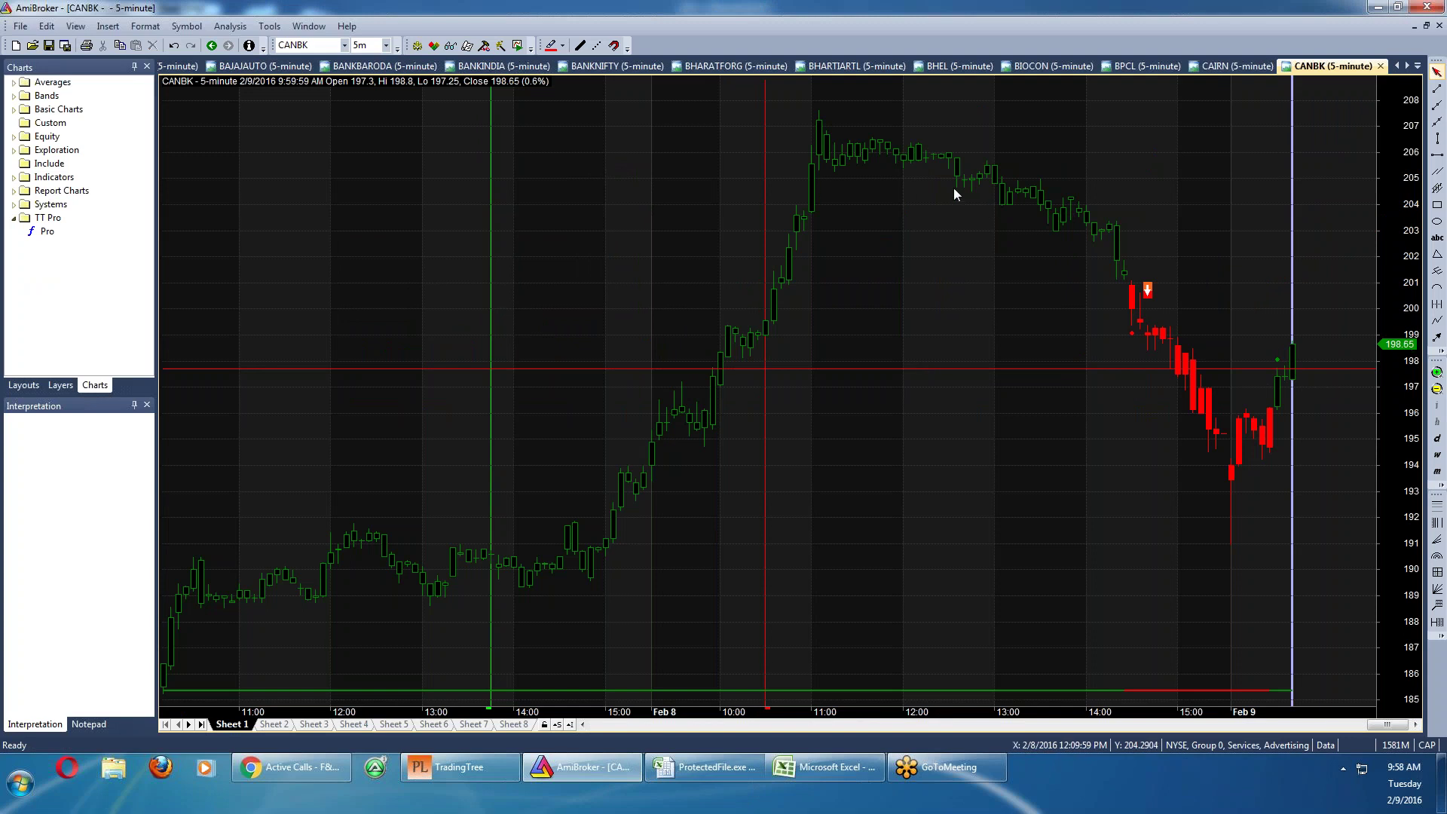
pyautogui.click(1417, 66)
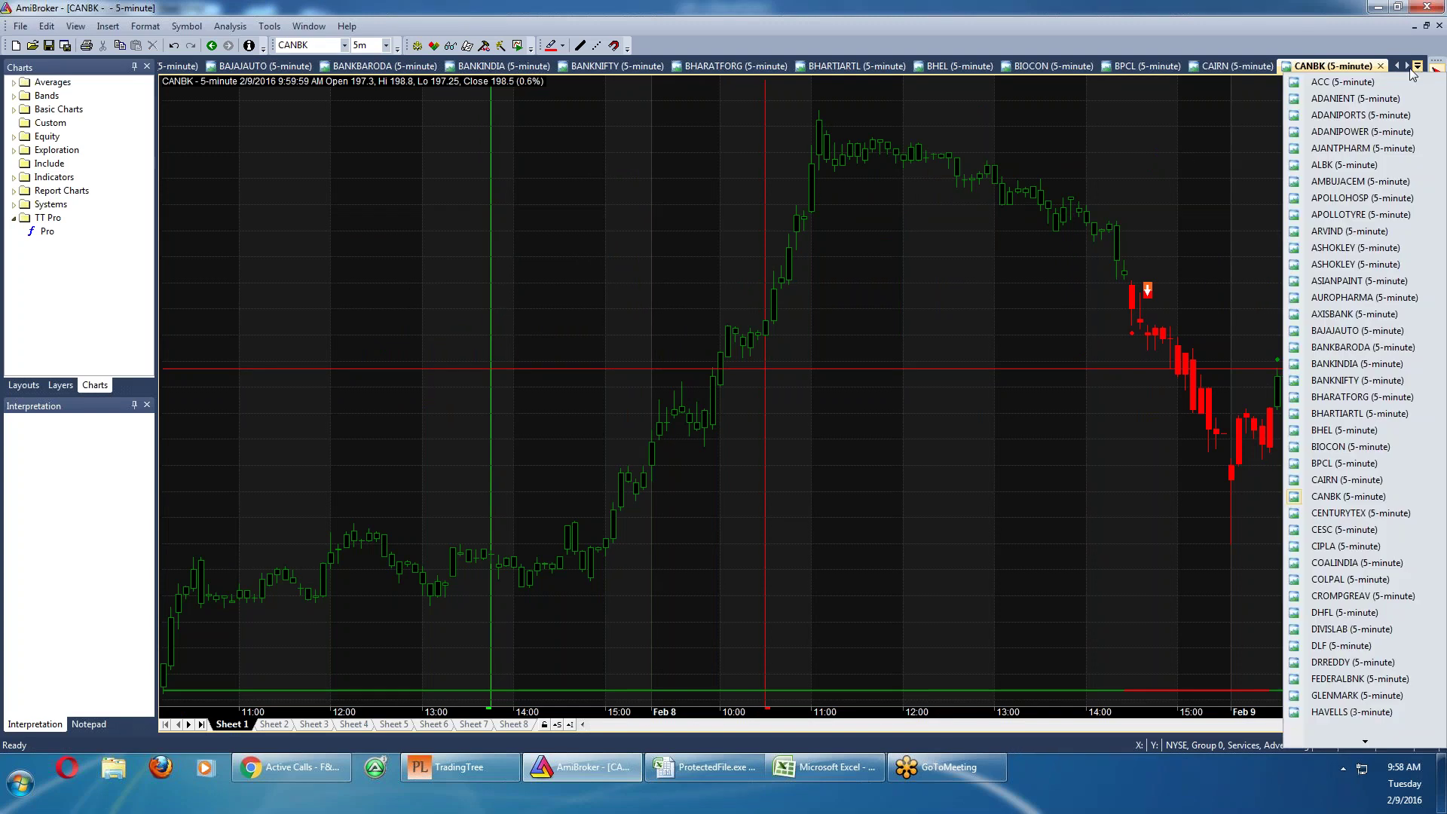
pyautogui.click(1391, 166)
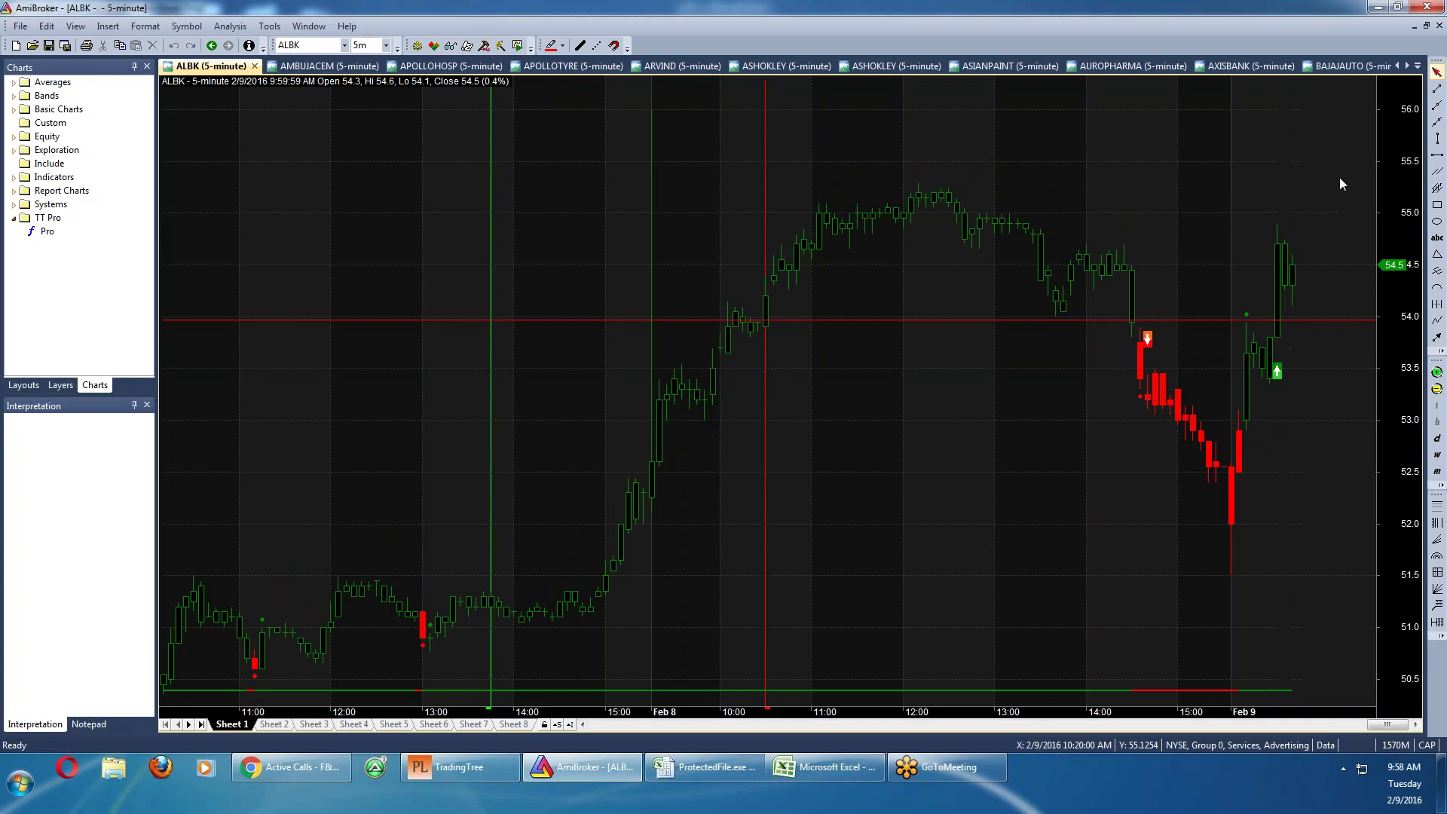
# Open the ACC 5-minute chart and draw a horizontal line at about 1,282 through the latest bars
pyautogui.click(1418, 66)
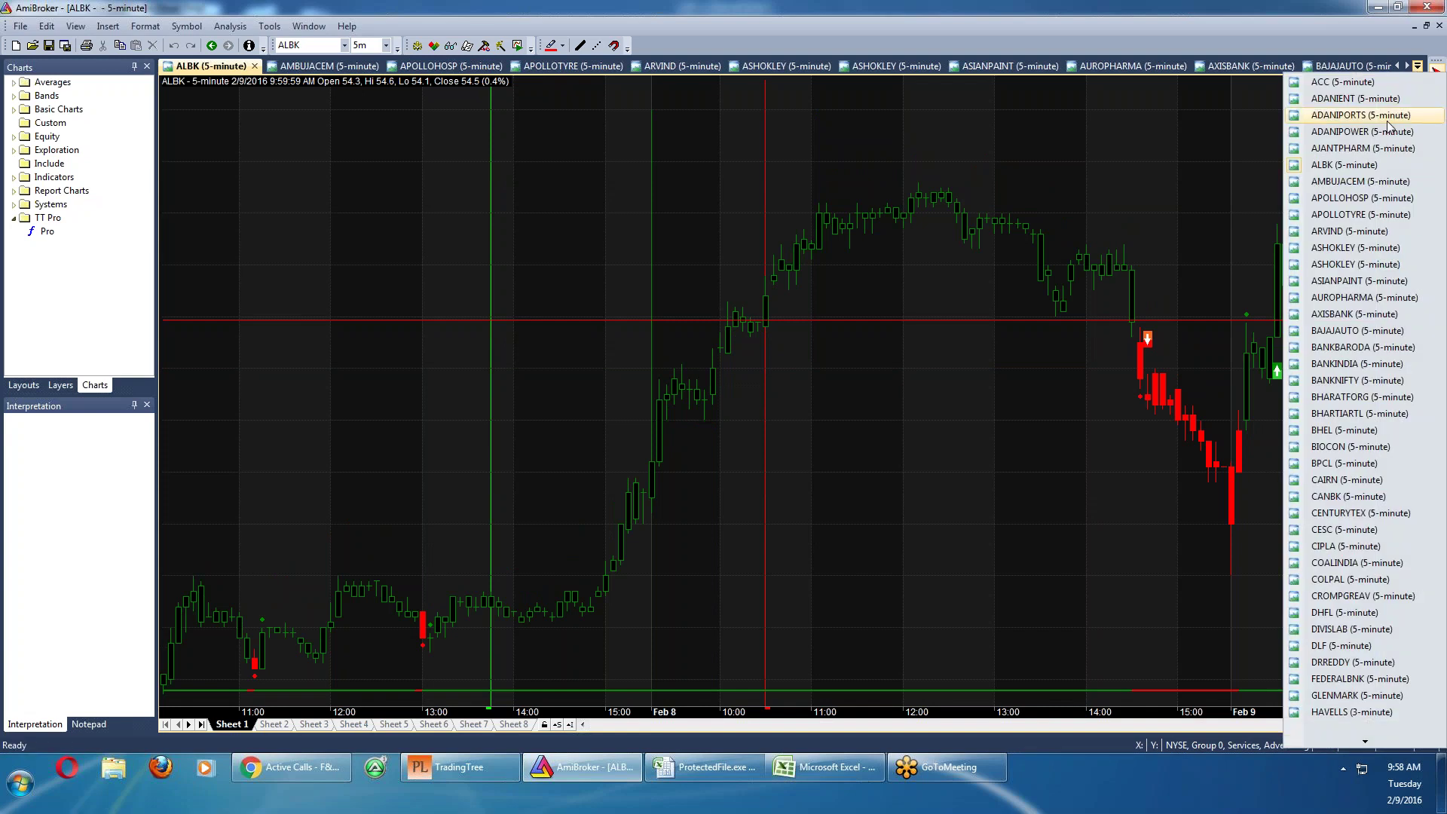
pyautogui.click(1370, 83)
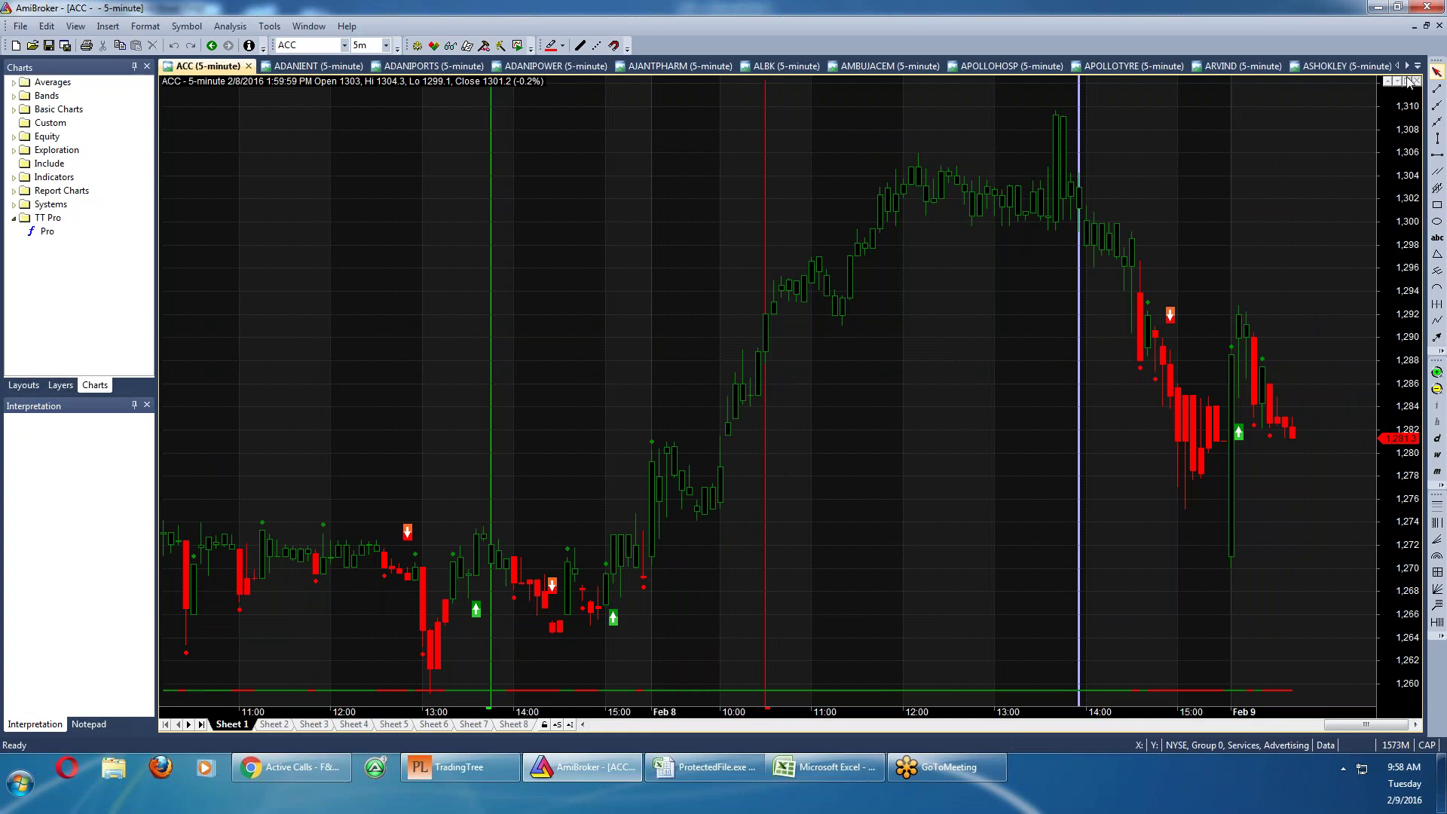
pyautogui.click(1437, 154)
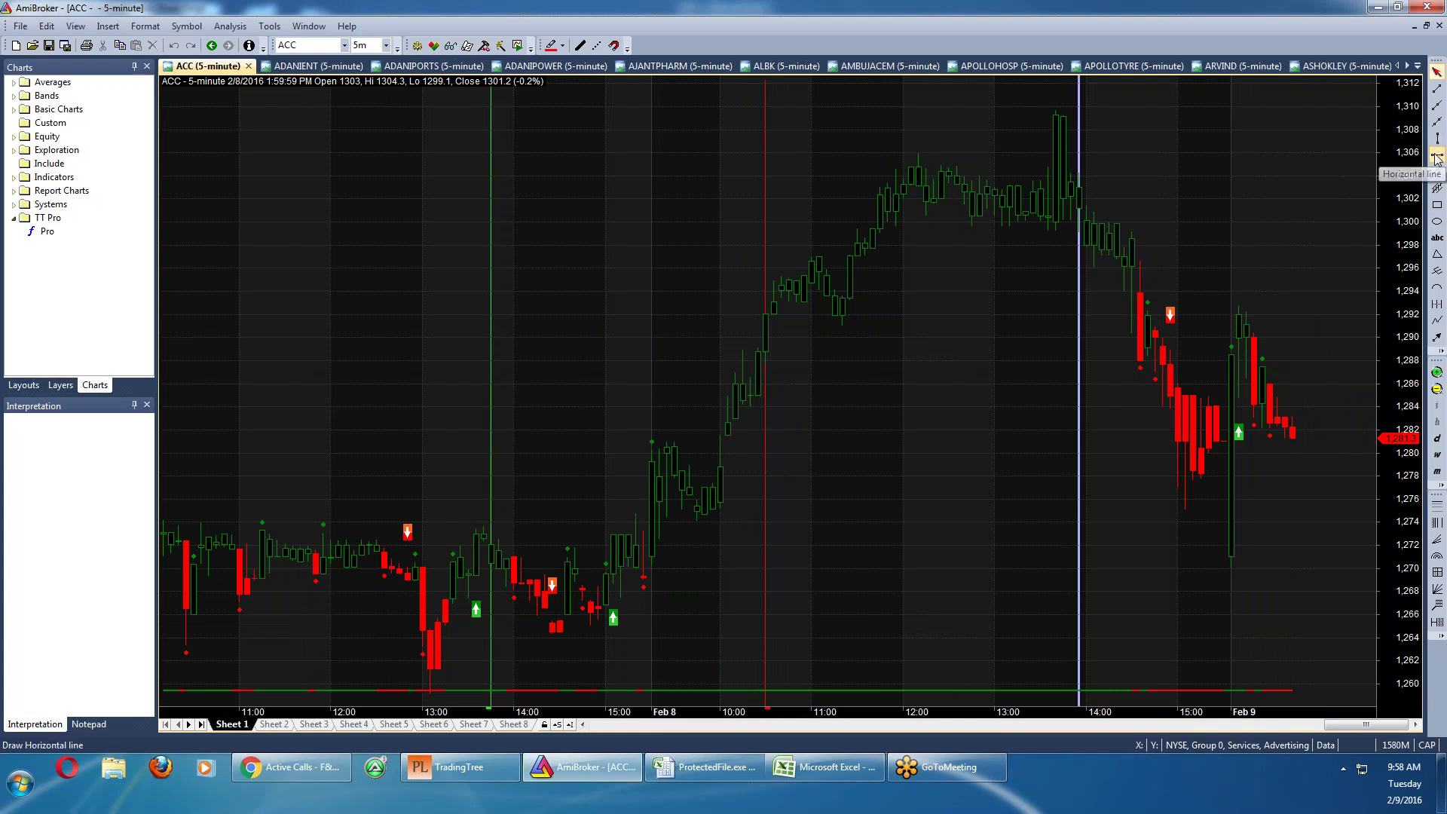
pyautogui.click(1269, 429)
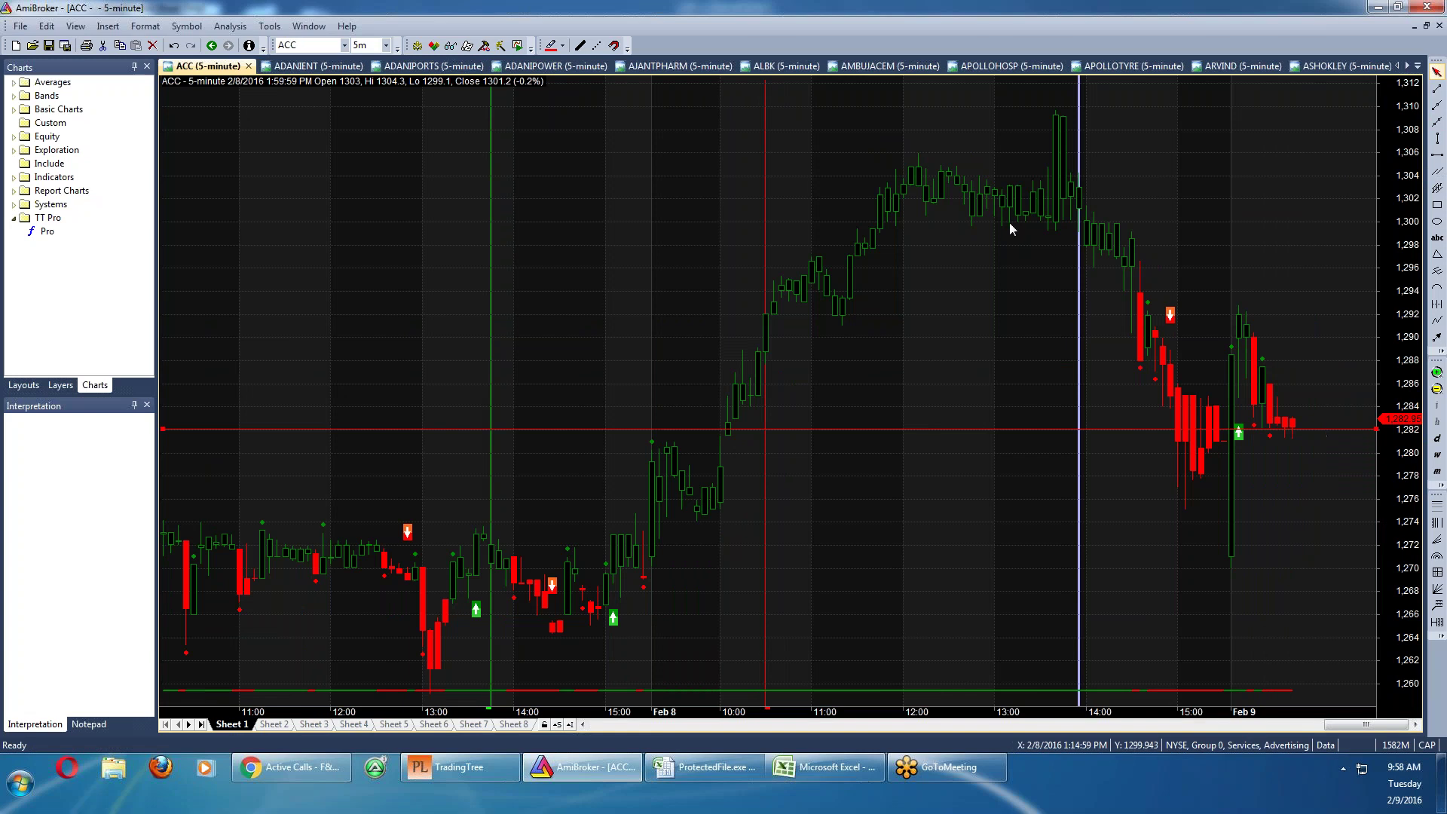
# Open the BANKBARODA 5-minute chart from the list of open charts
pyautogui.click(1418, 68)
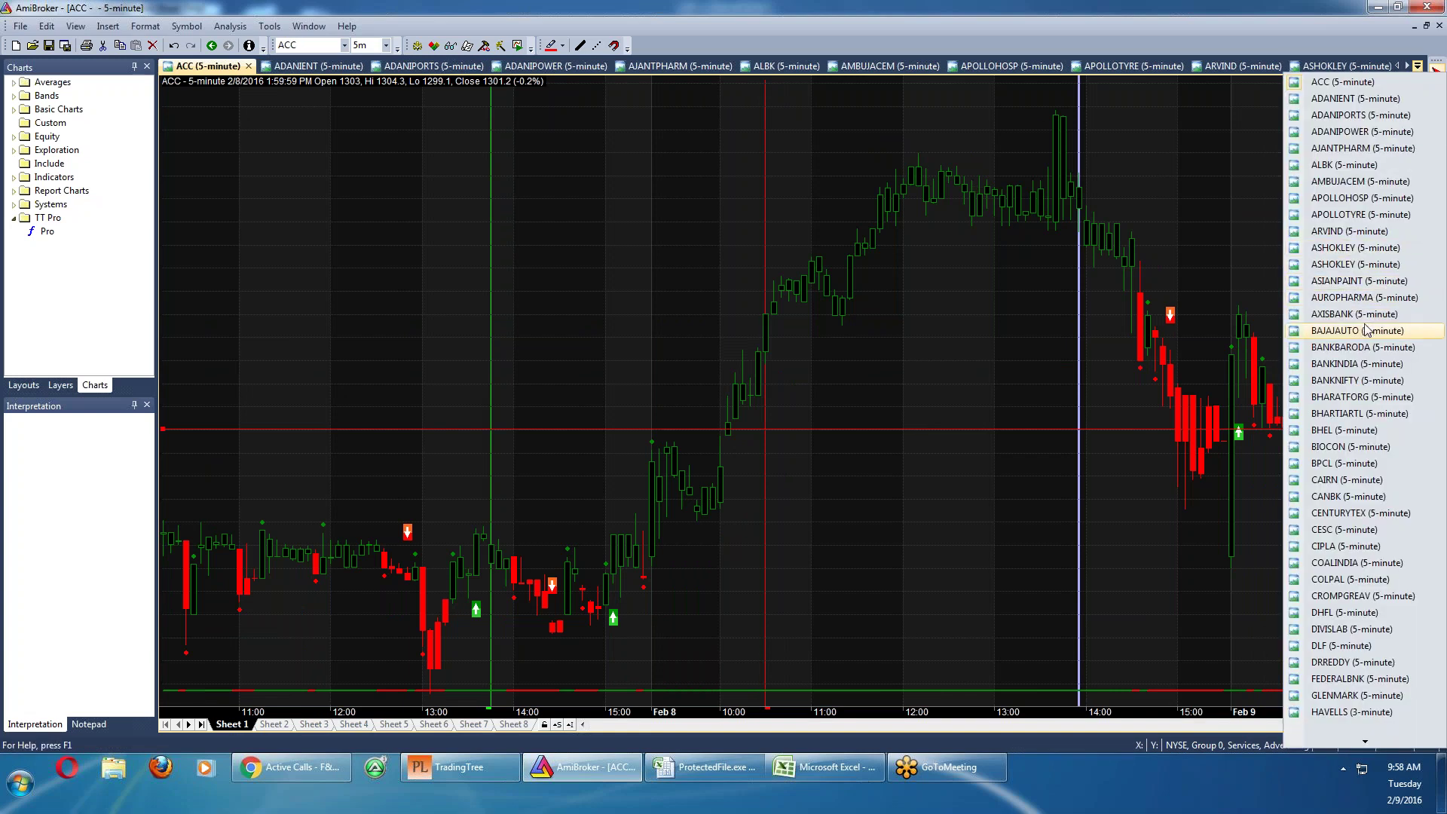
pyautogui.click(1361, 348)
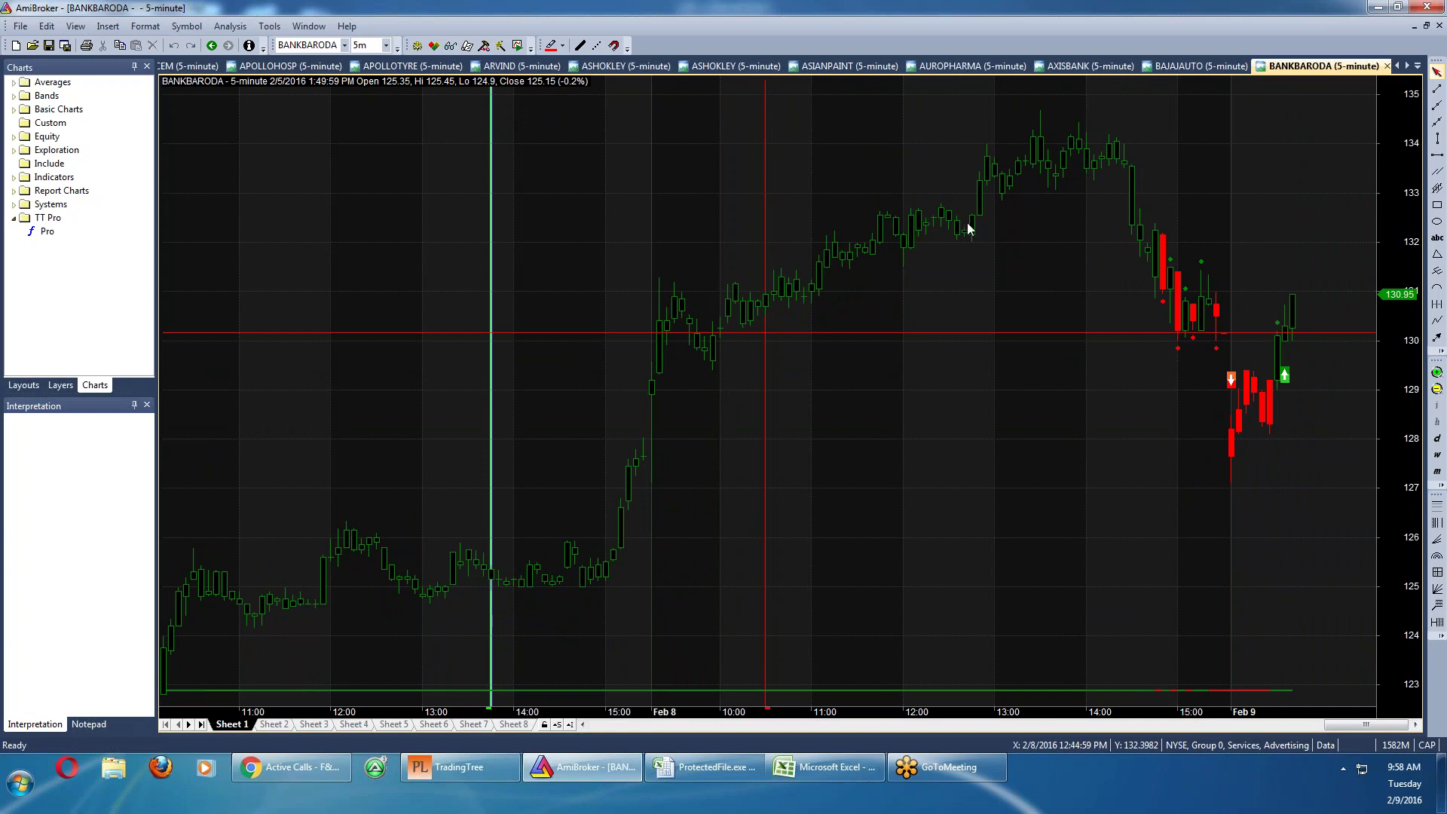
# Switch to the Excel watch list and replace the PNB symbol with UNIONBANK
pyautogui.click(704, 768)
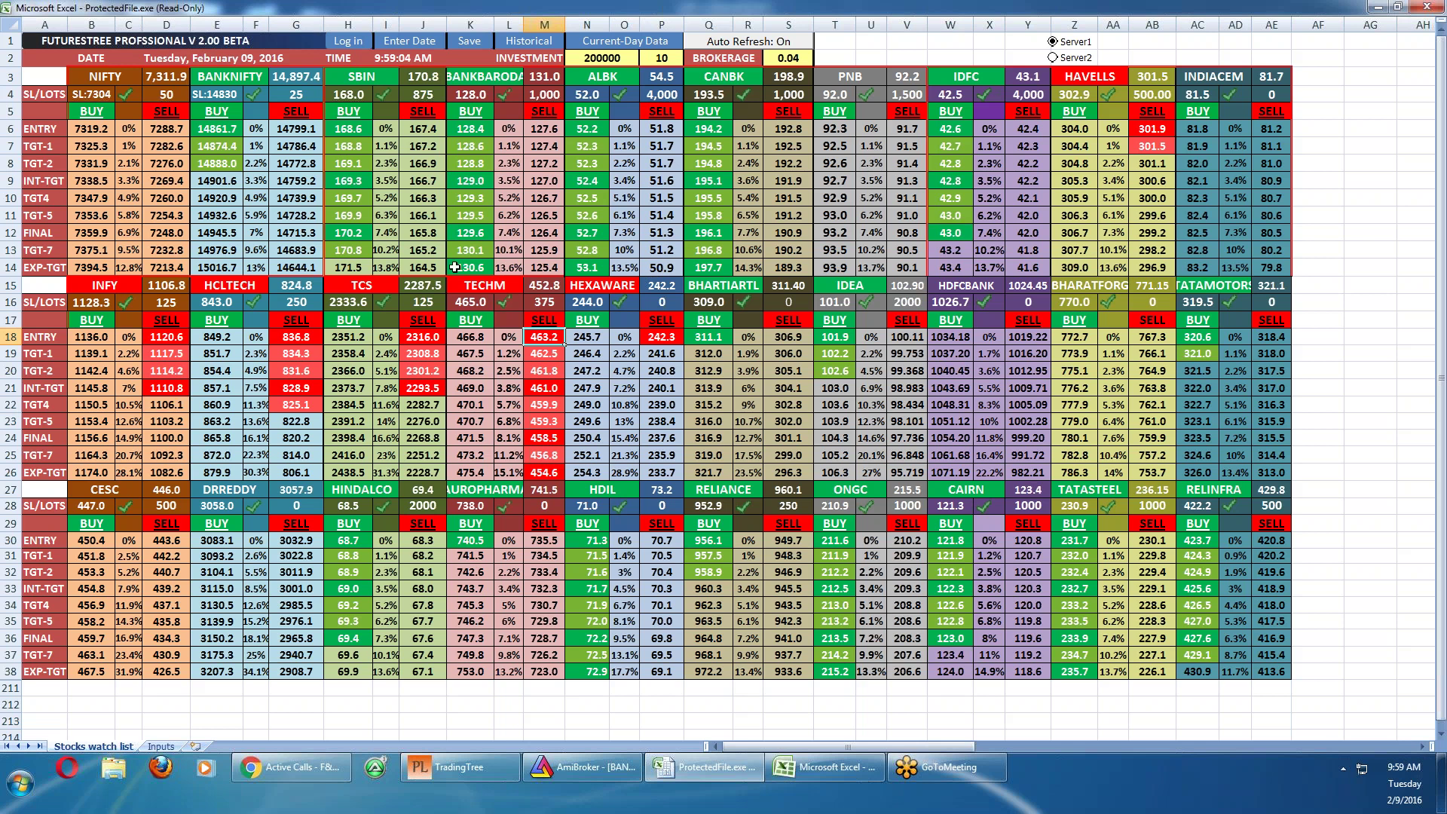
pyautogui.click(860, 77)
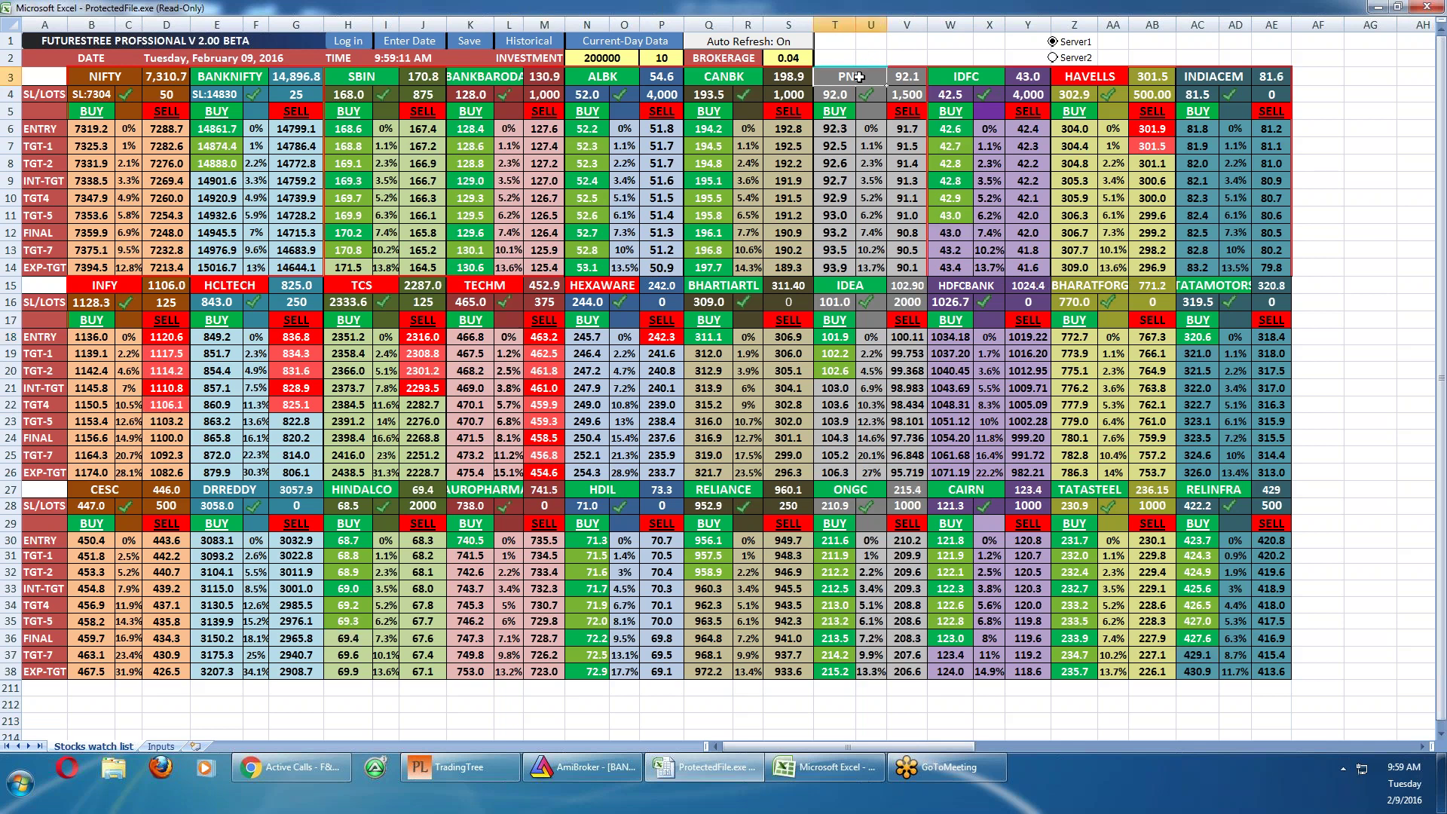
pyautogui.write('UNIONBANK')
pyautogui.press('Return')
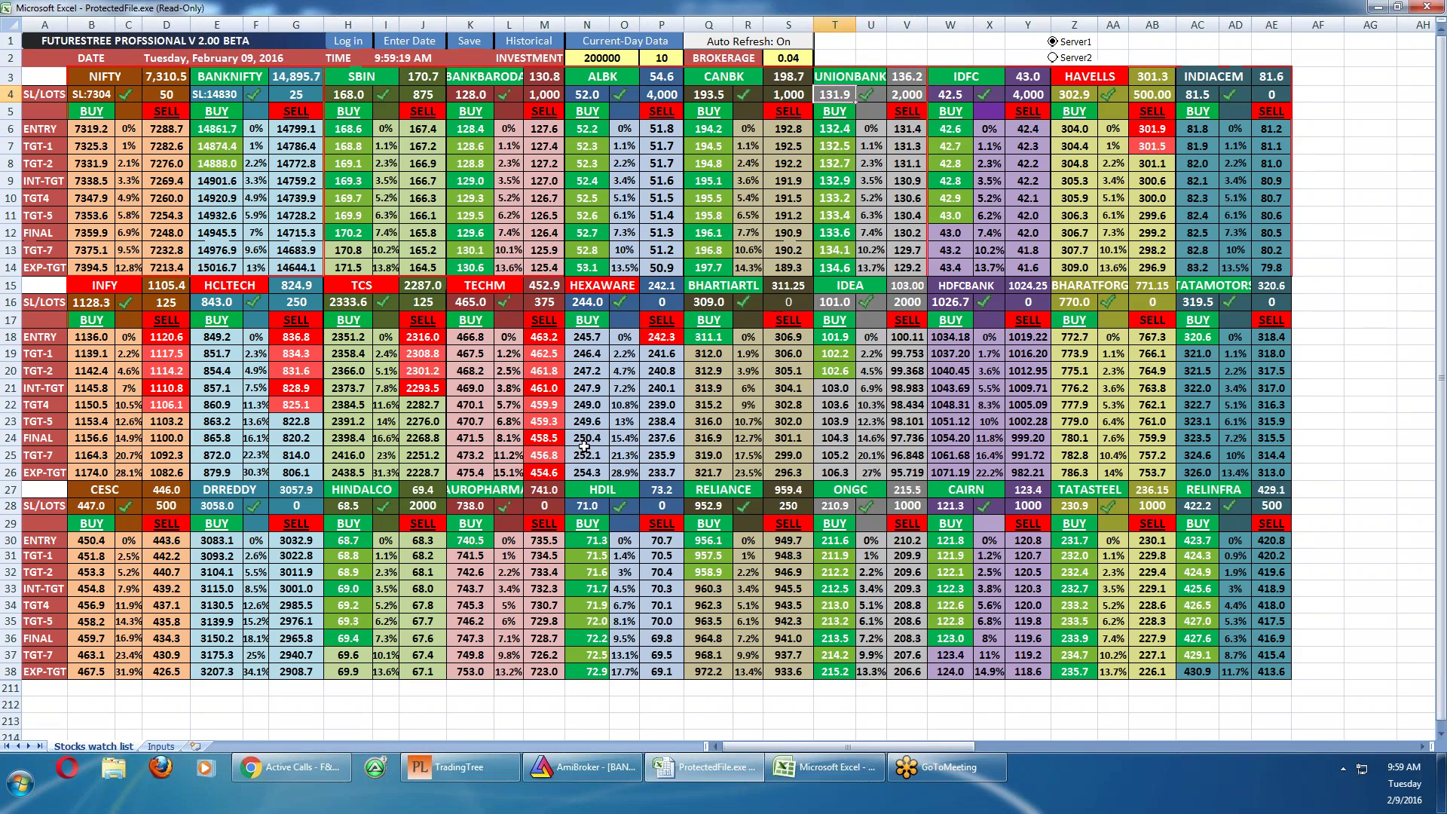
# Switch to the browser, load nseindia.com in a new tab, and view the sectorial indices in Market Watch
pyautogui.click(291, 771)
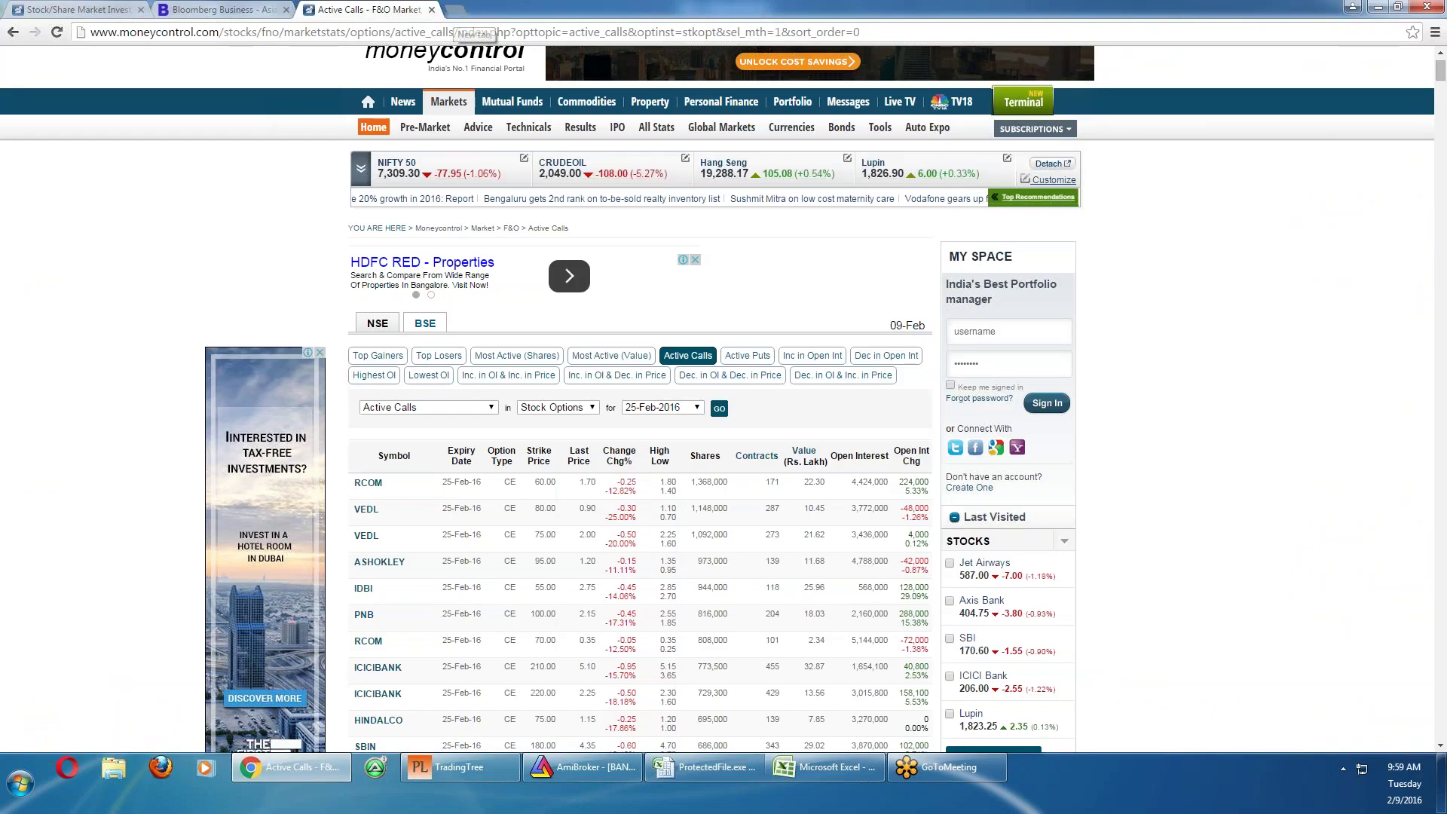
pyautogui.hotkey('ctrl', 't')
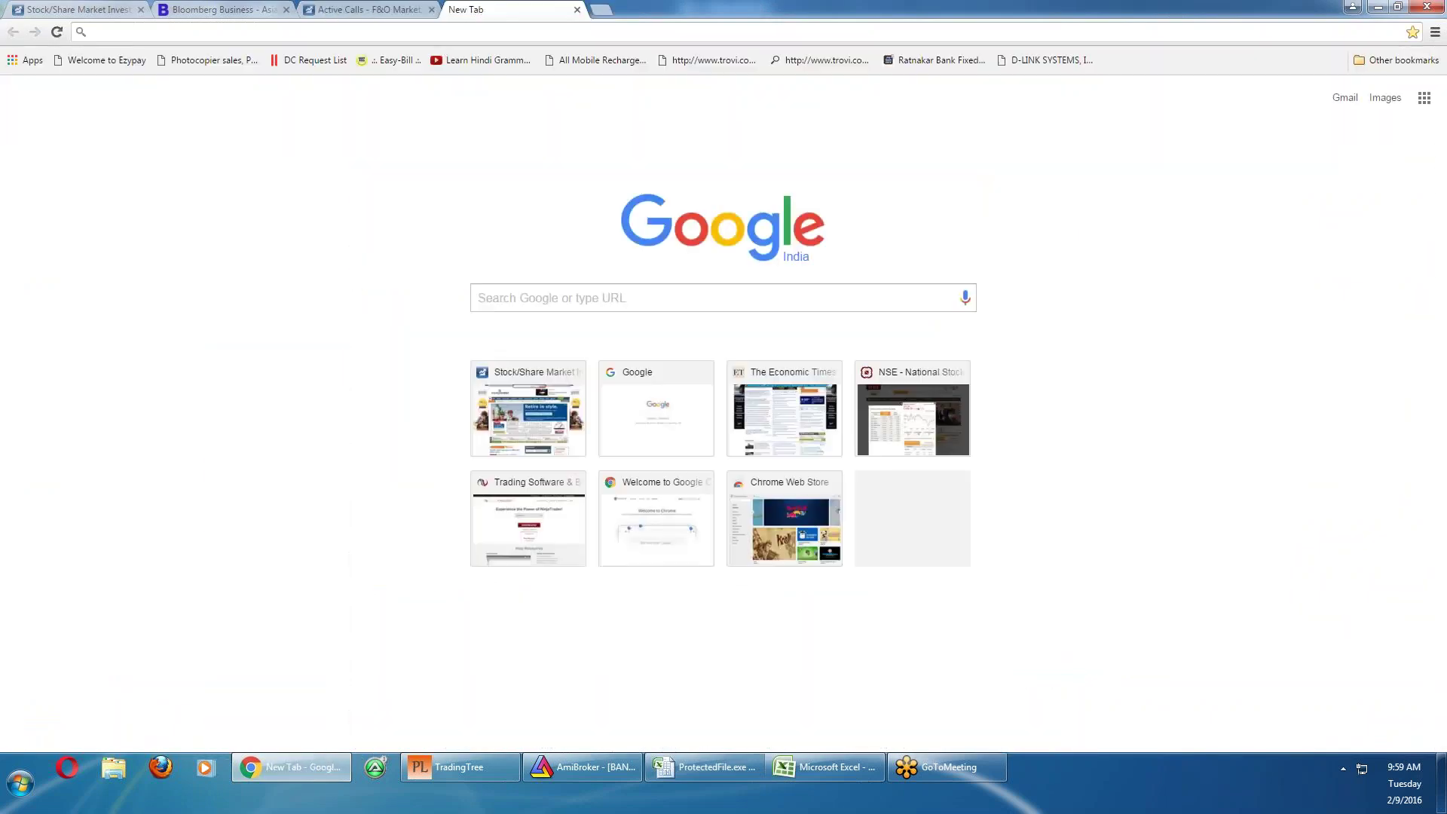
pyautogui.write('NSE')
pyautogui.press('Return')
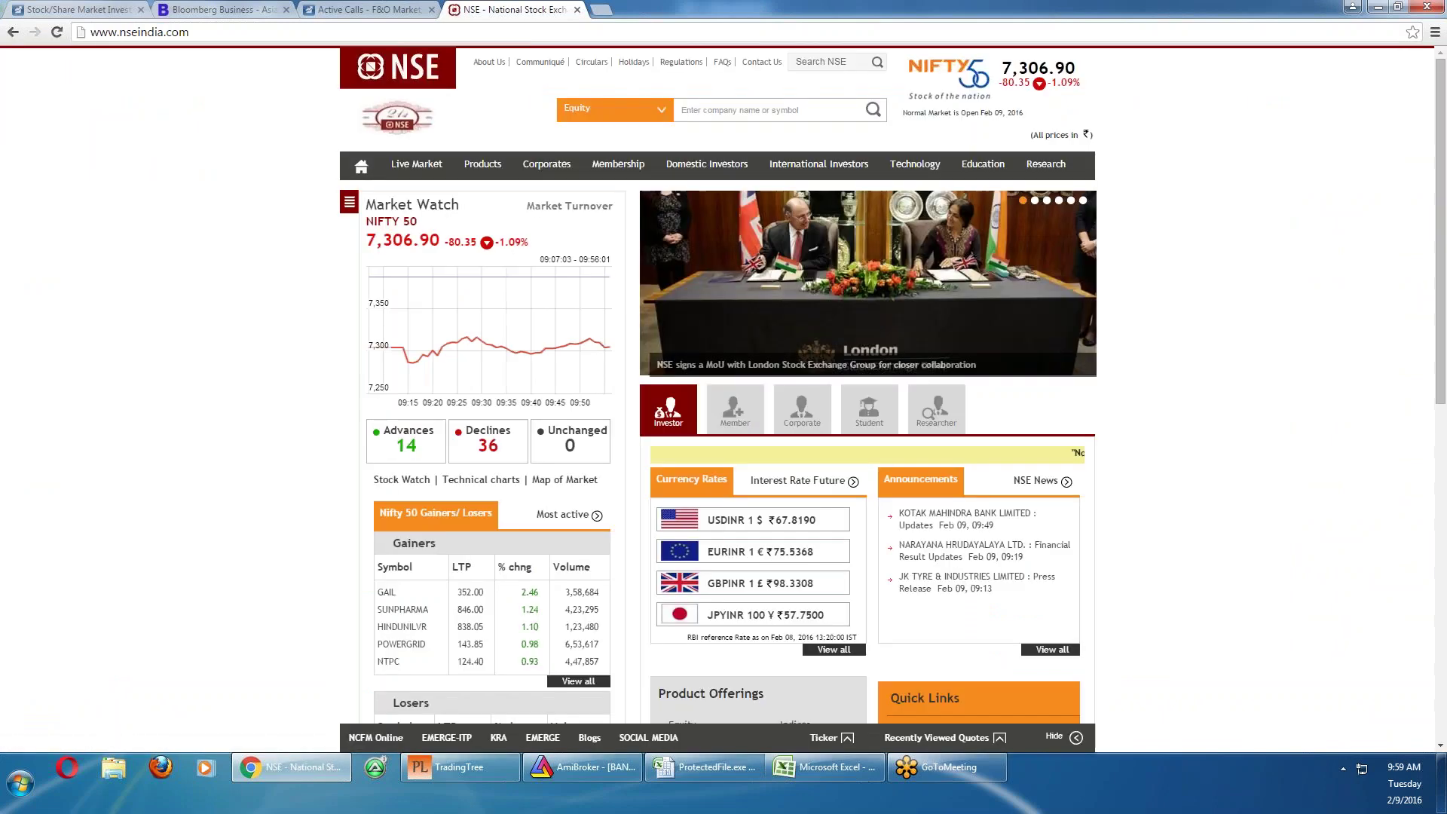
pyautogui.click(349, 202)
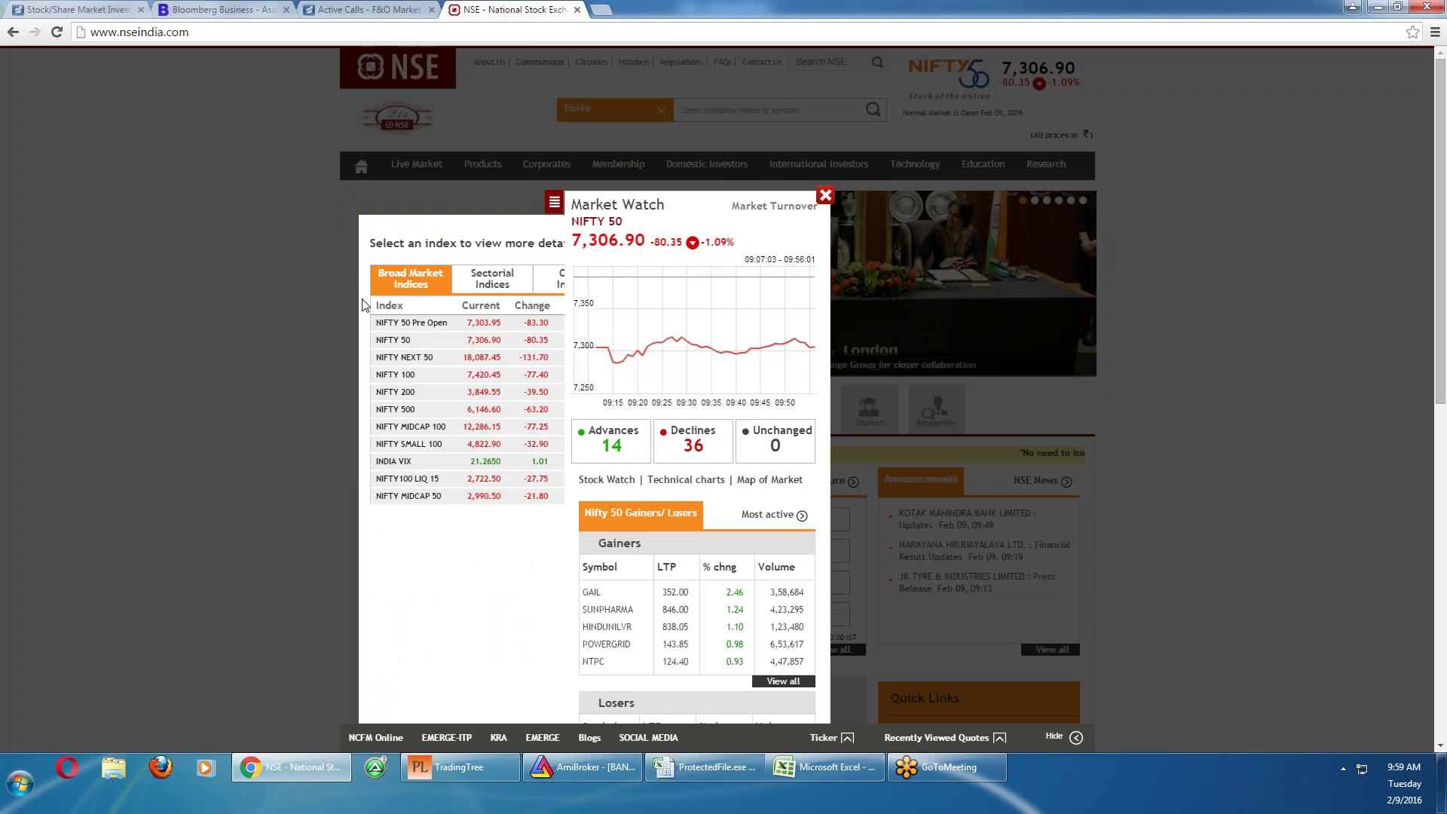
pyautogui.click(488, 285)
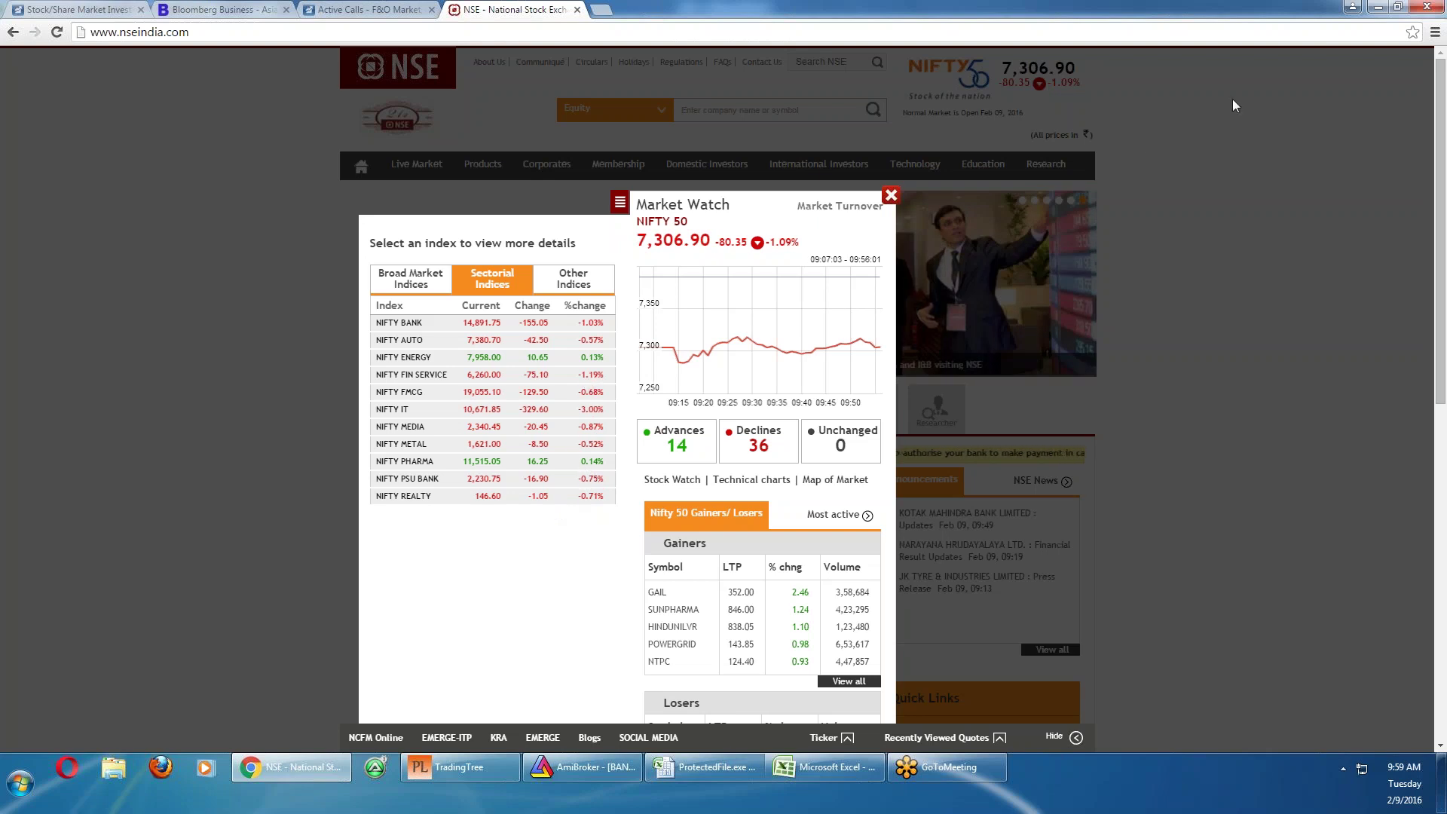
# Return to AmiBroker and open the HDIL 5-minute chart from the list of open charts
pyautogui.hotkey('alt', 'Tab')
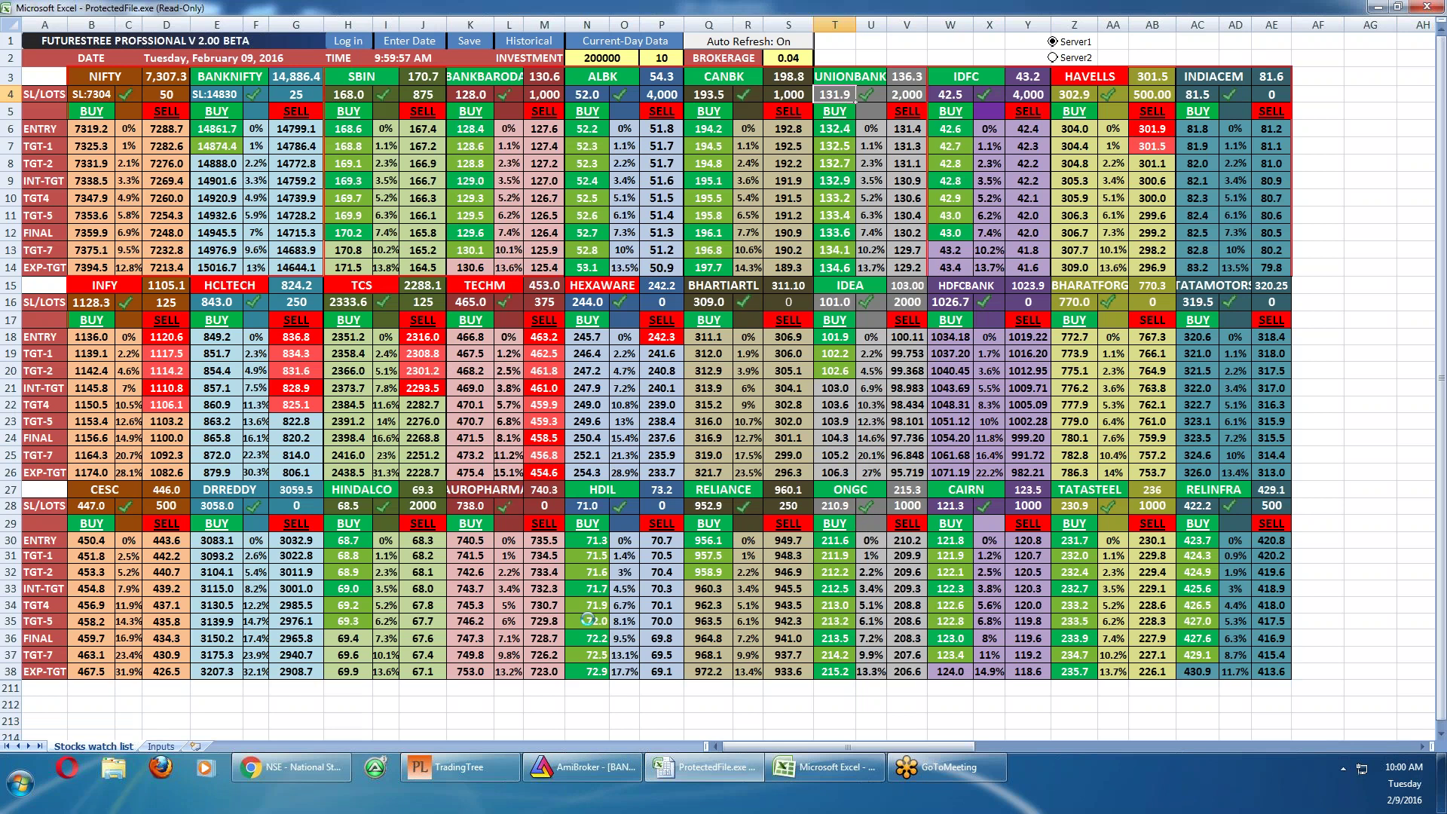
pyautogui.click(608, 771)
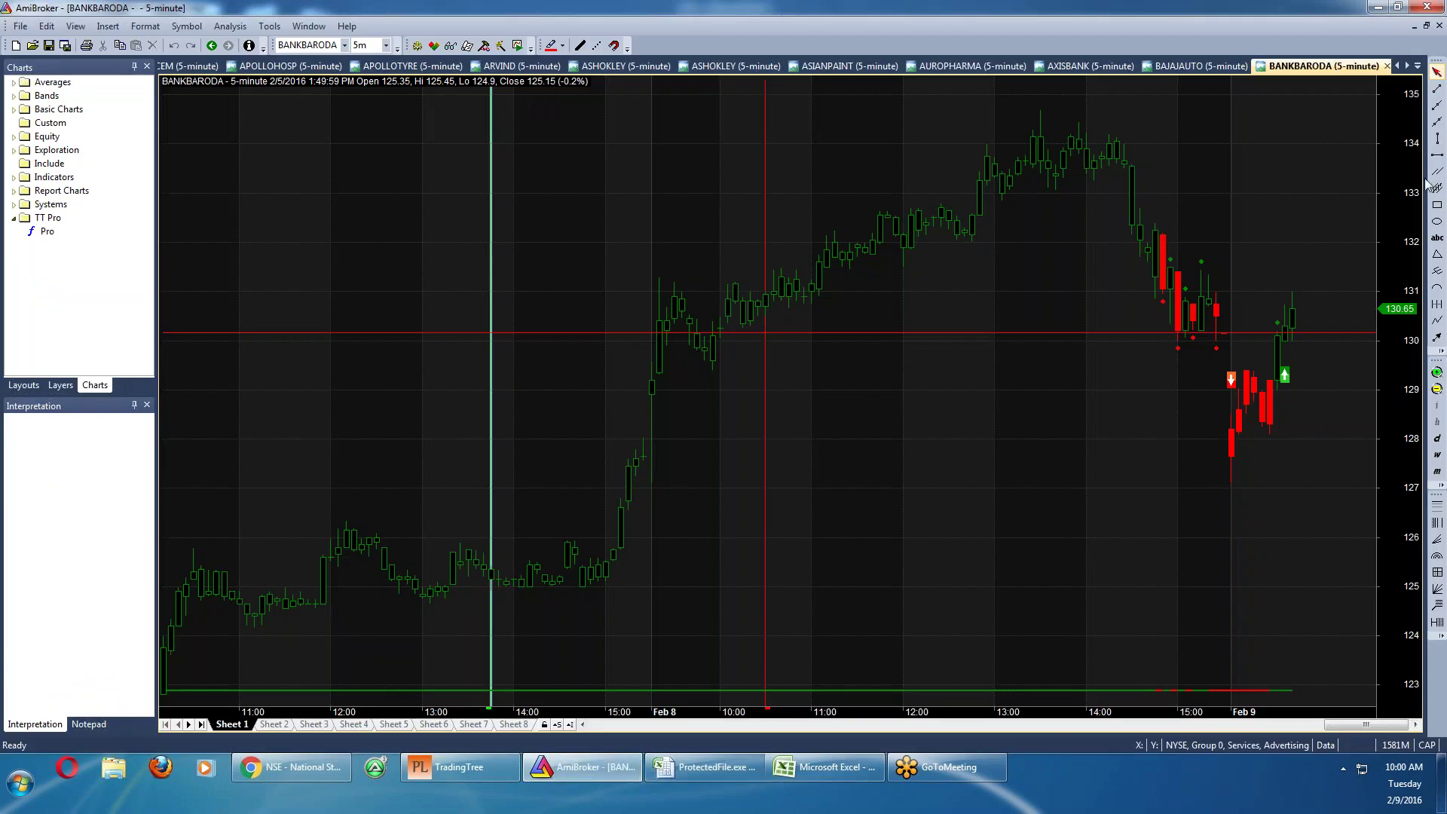
pyautogui.click(1418, 66)
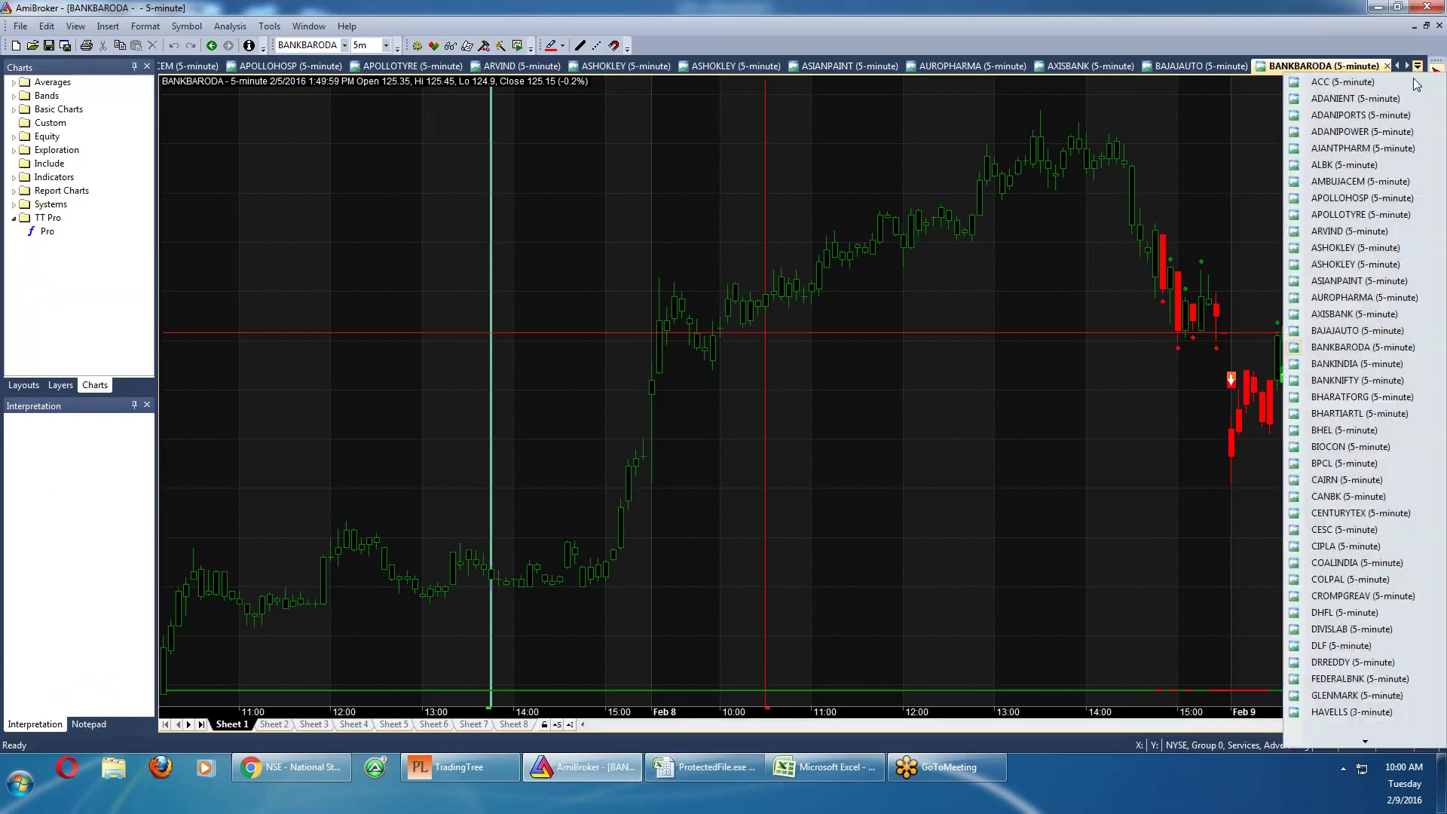
pyautogui.scroll(-2, 1407, 746)
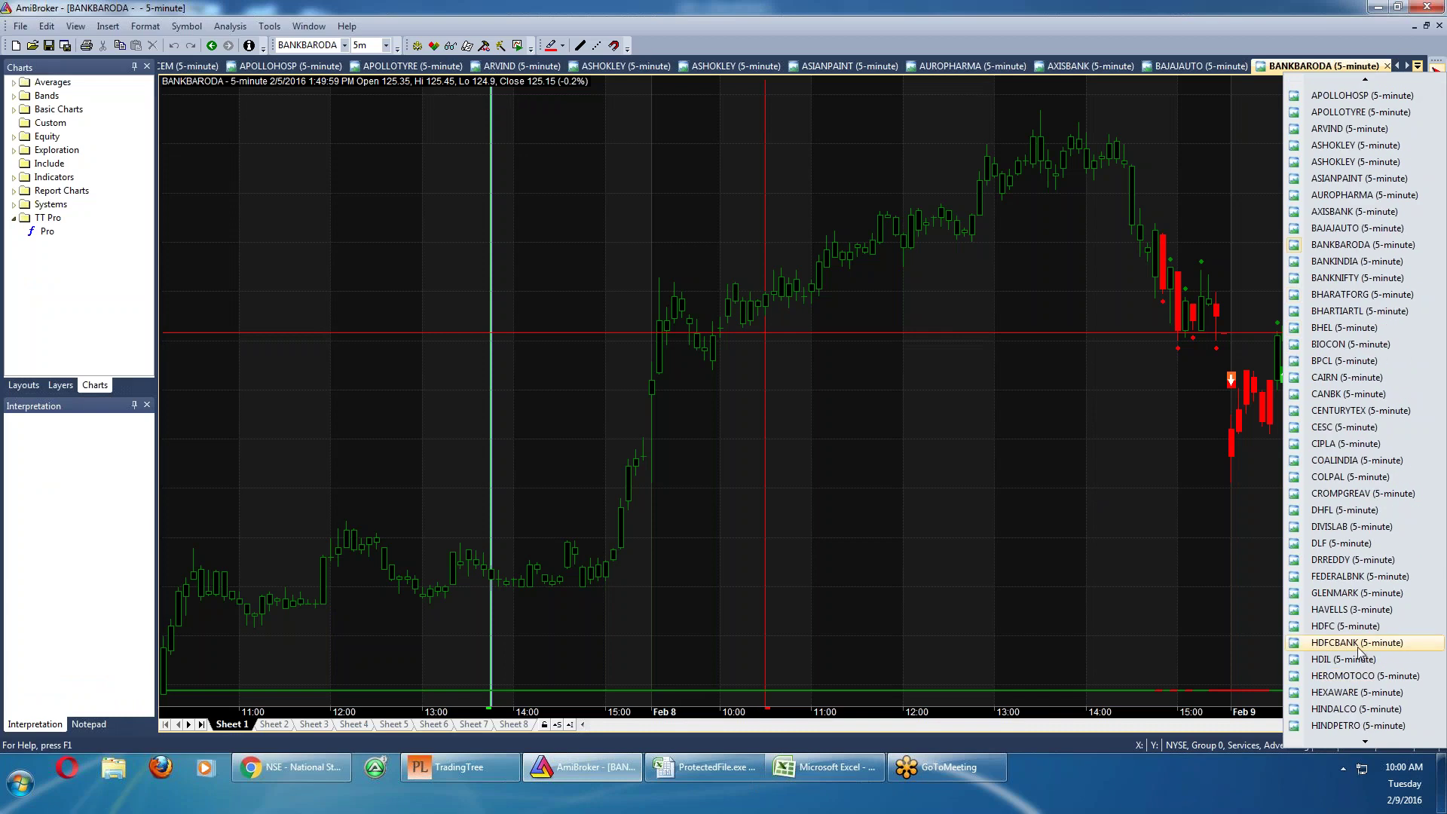
pyautogui.click(1349, 661)
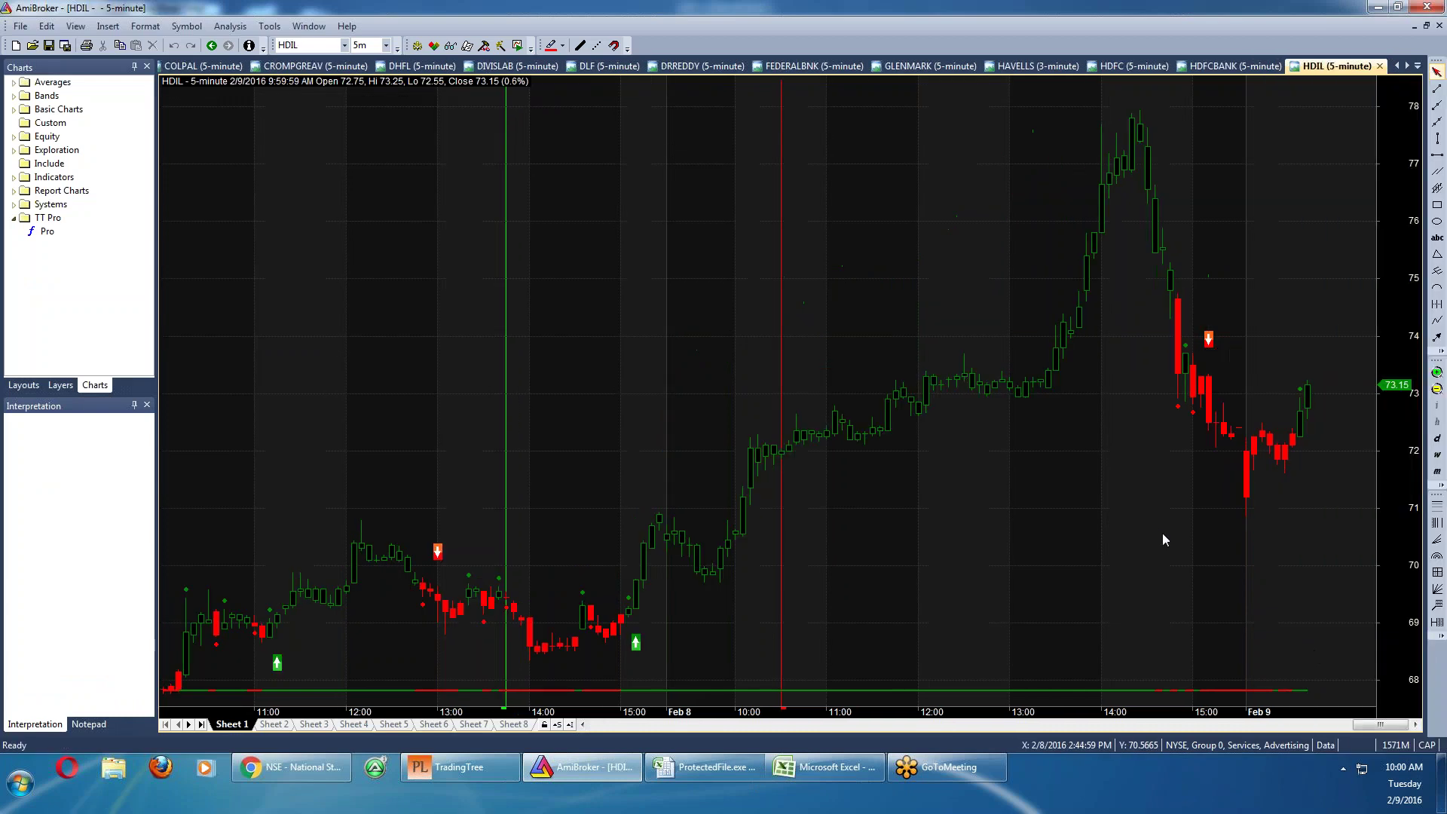
# Draw a horizontal line at about 72.91 across the HDIL chart near the latest bars, accepting its default properties
pyautogui.click(1284, 403)
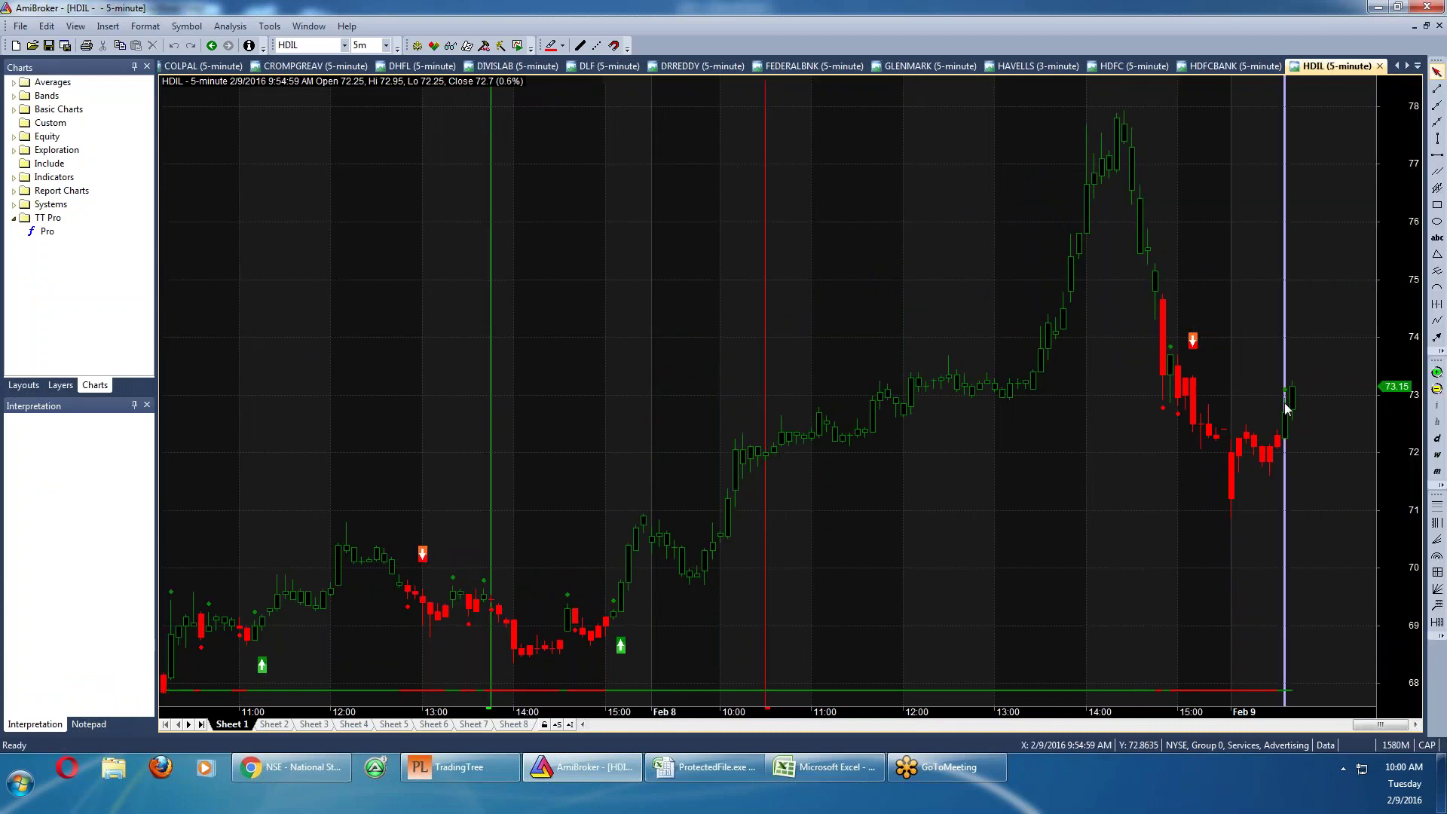
pyautogui.click(1437, 155)
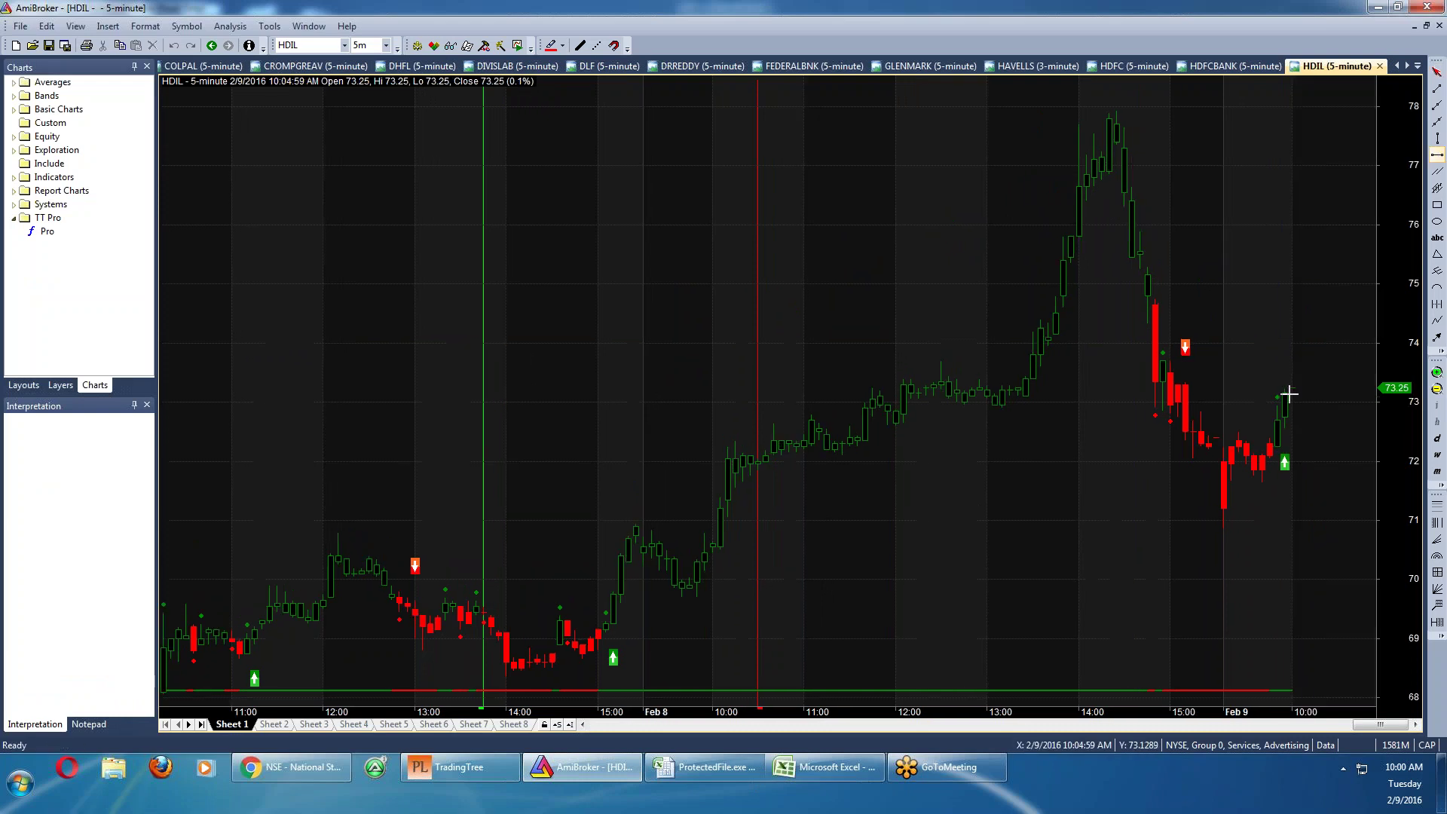
pyautogui.doubleClick(1275, 407)
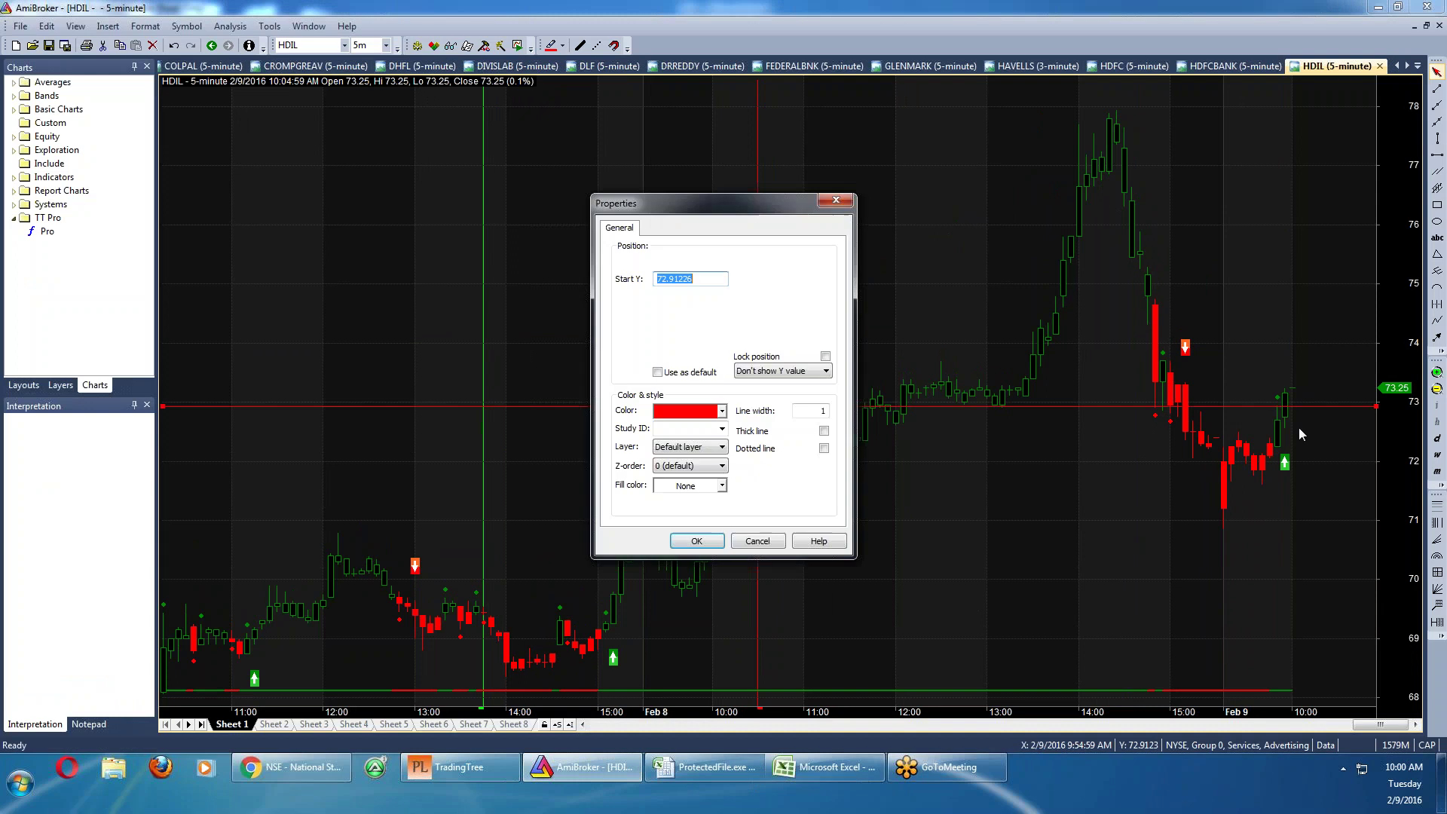
pyautogui.click(683, 544)
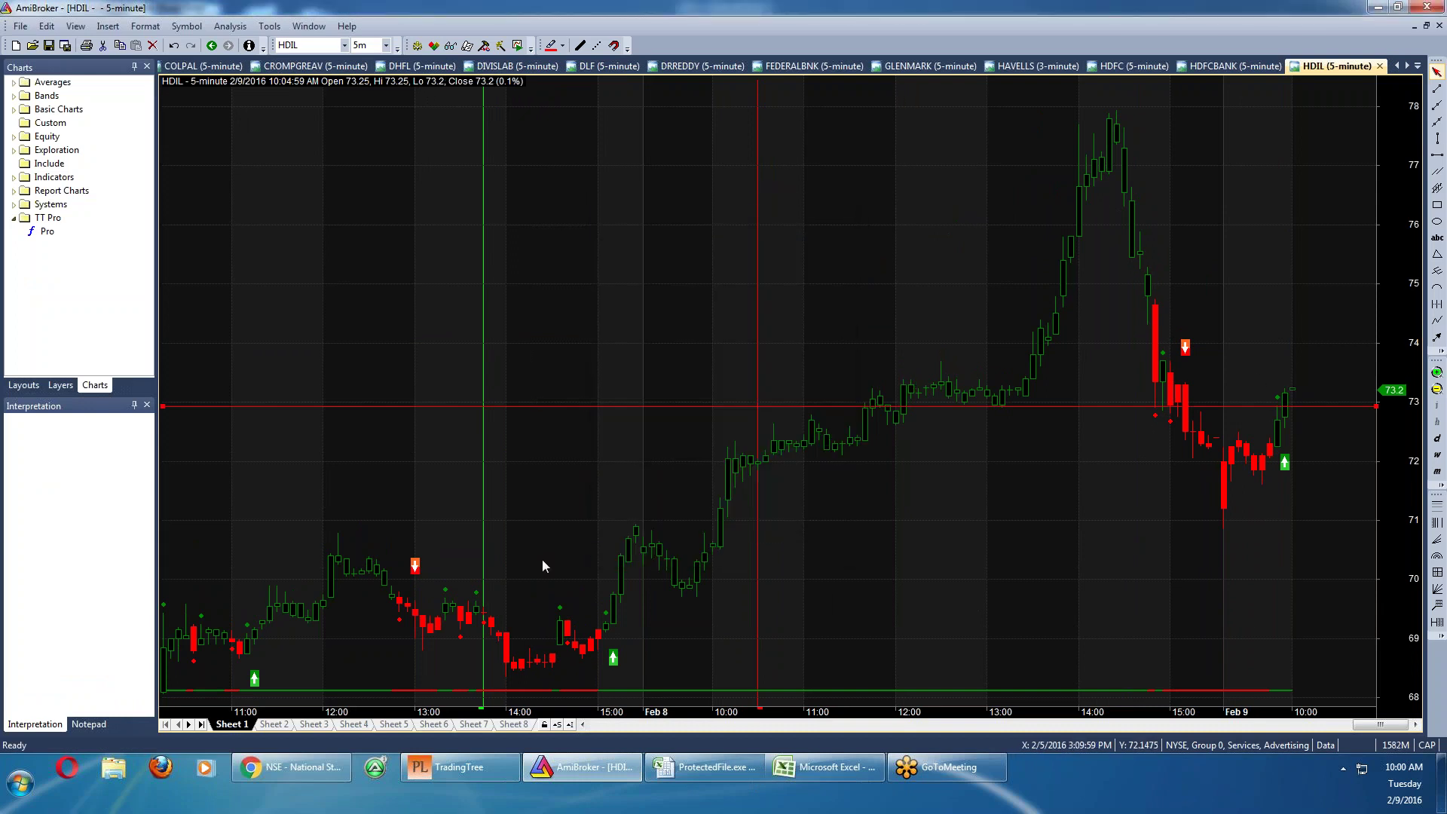
# Check the Excel watch list, and examine the TATASTEEL 5-minute chart around the Feb 8 close in AmiBroker
pyautogui.click(734, 771)
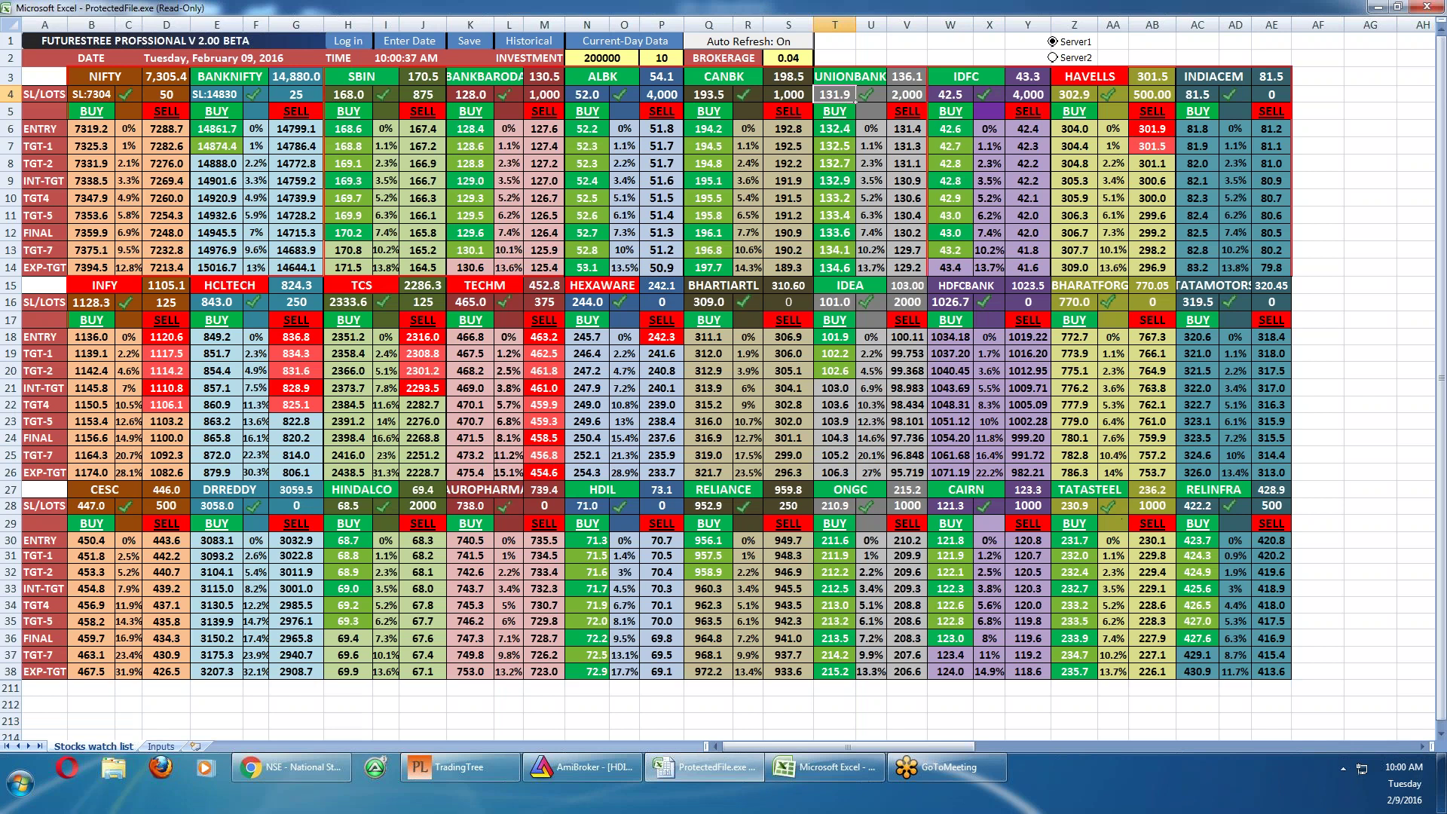
pyautogui.click(576, 768)
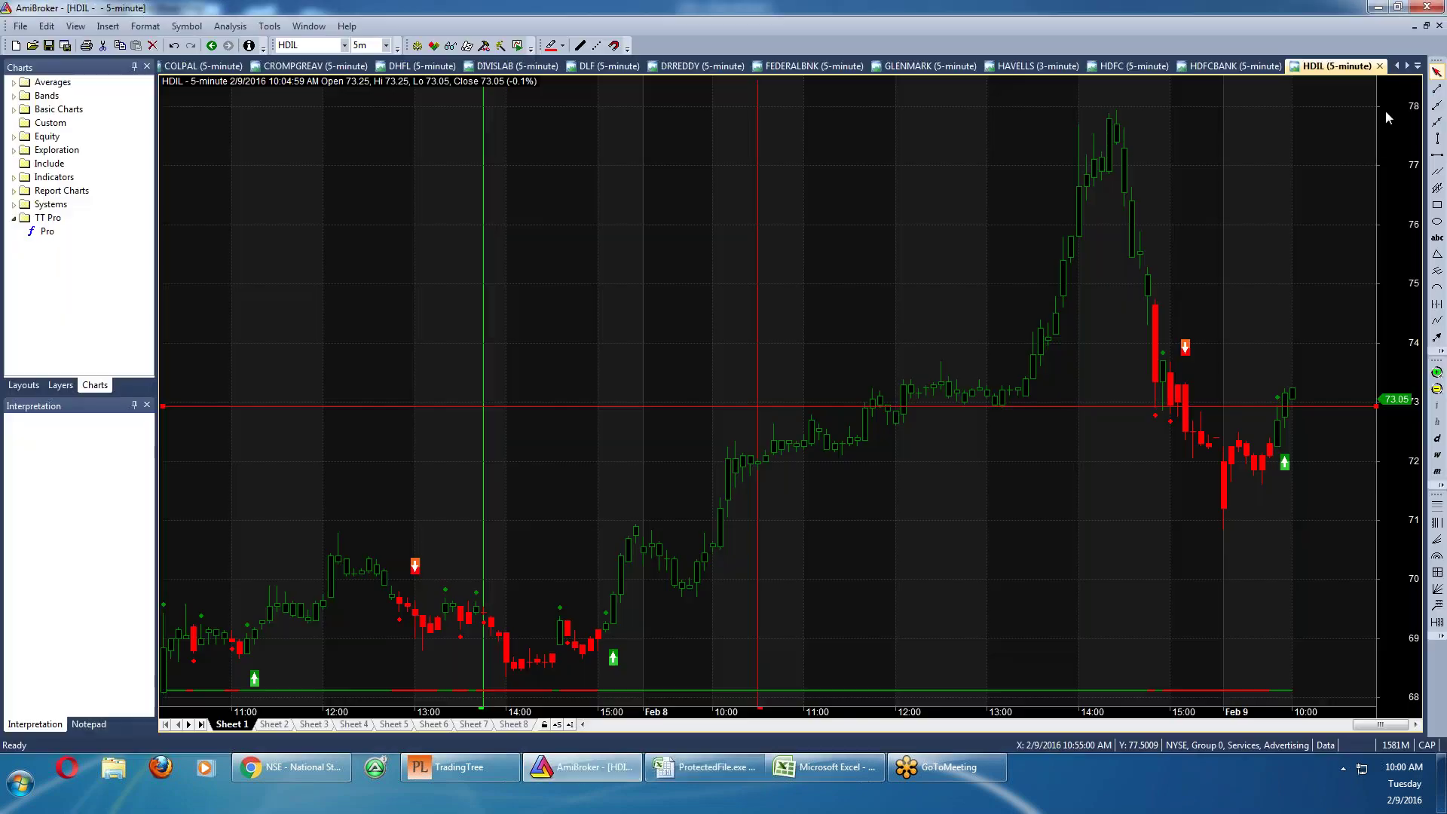
pyautogui.click(1418, 66)
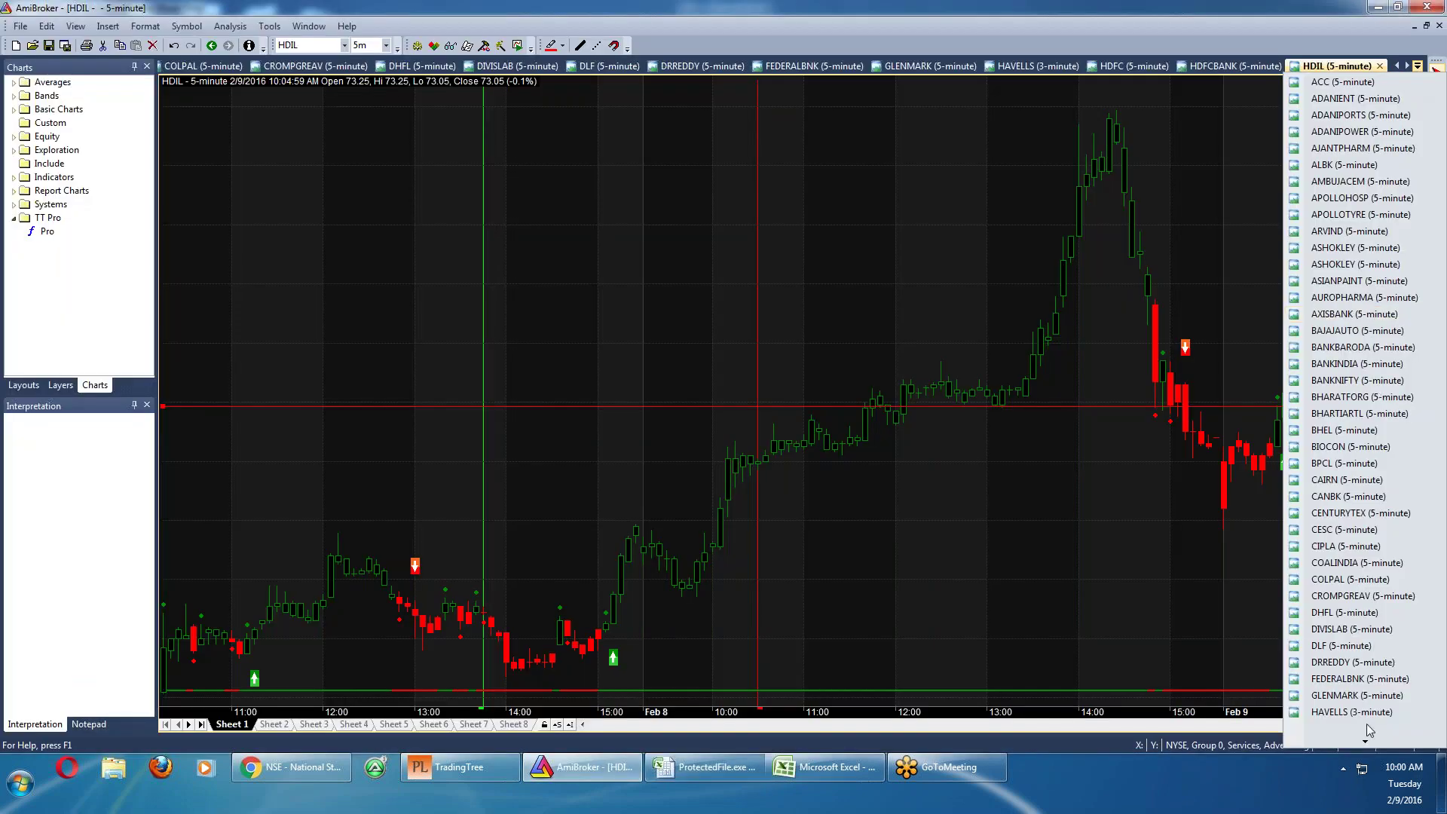
pyautogui.moveTo(1367, 742)
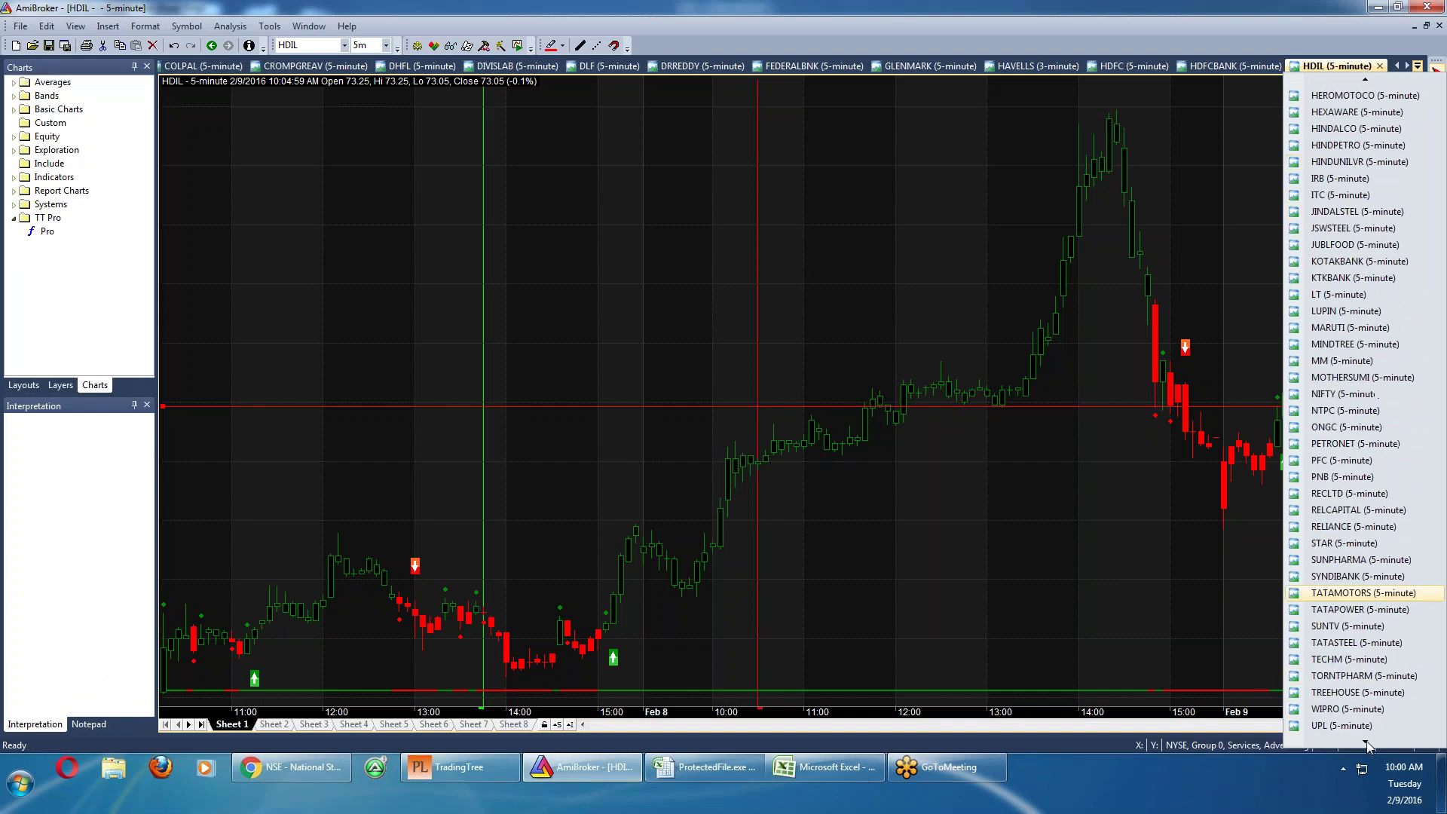
pyautogui.click(1354, 593)
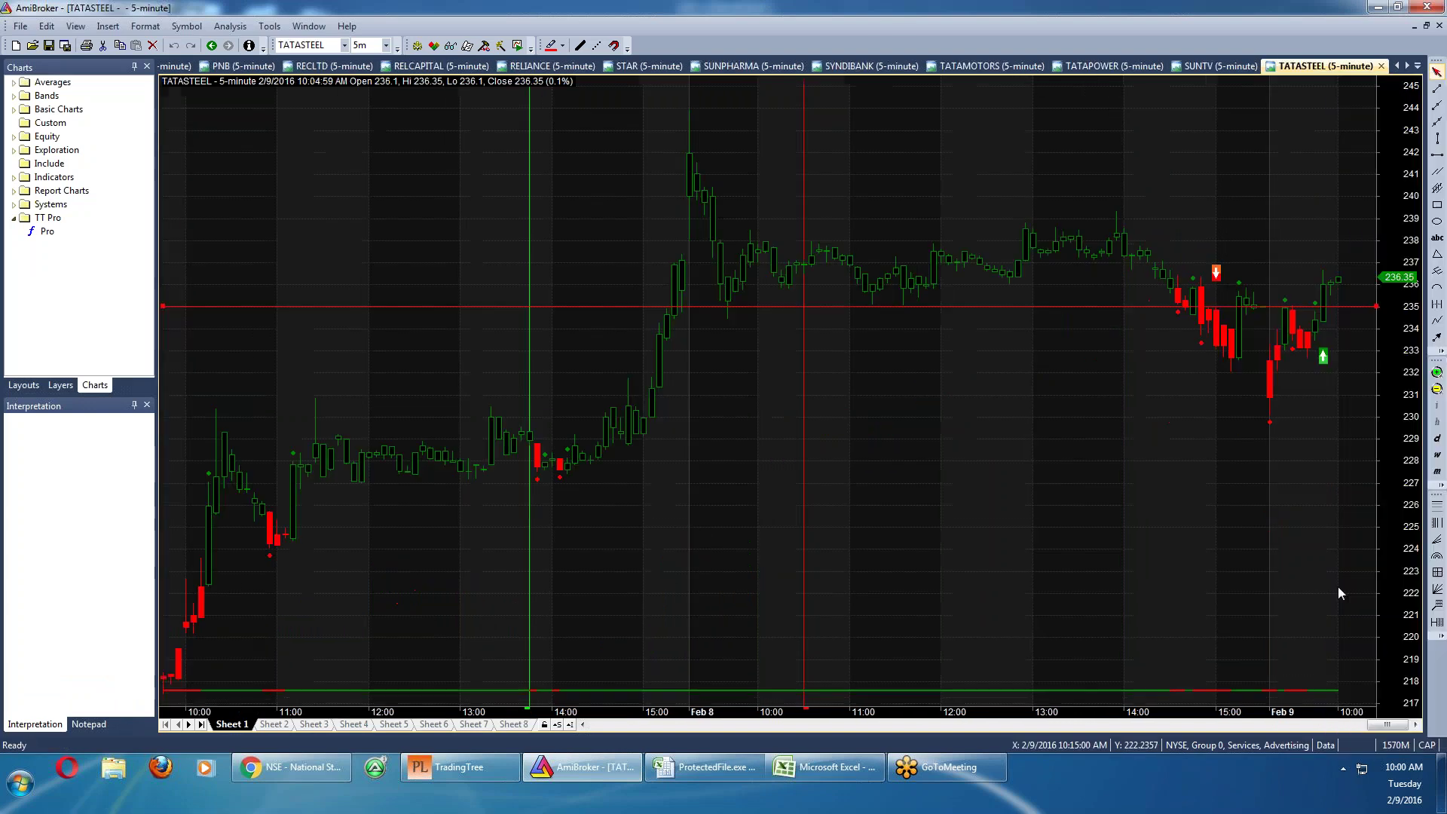
pyautogui.click(1217, 496)
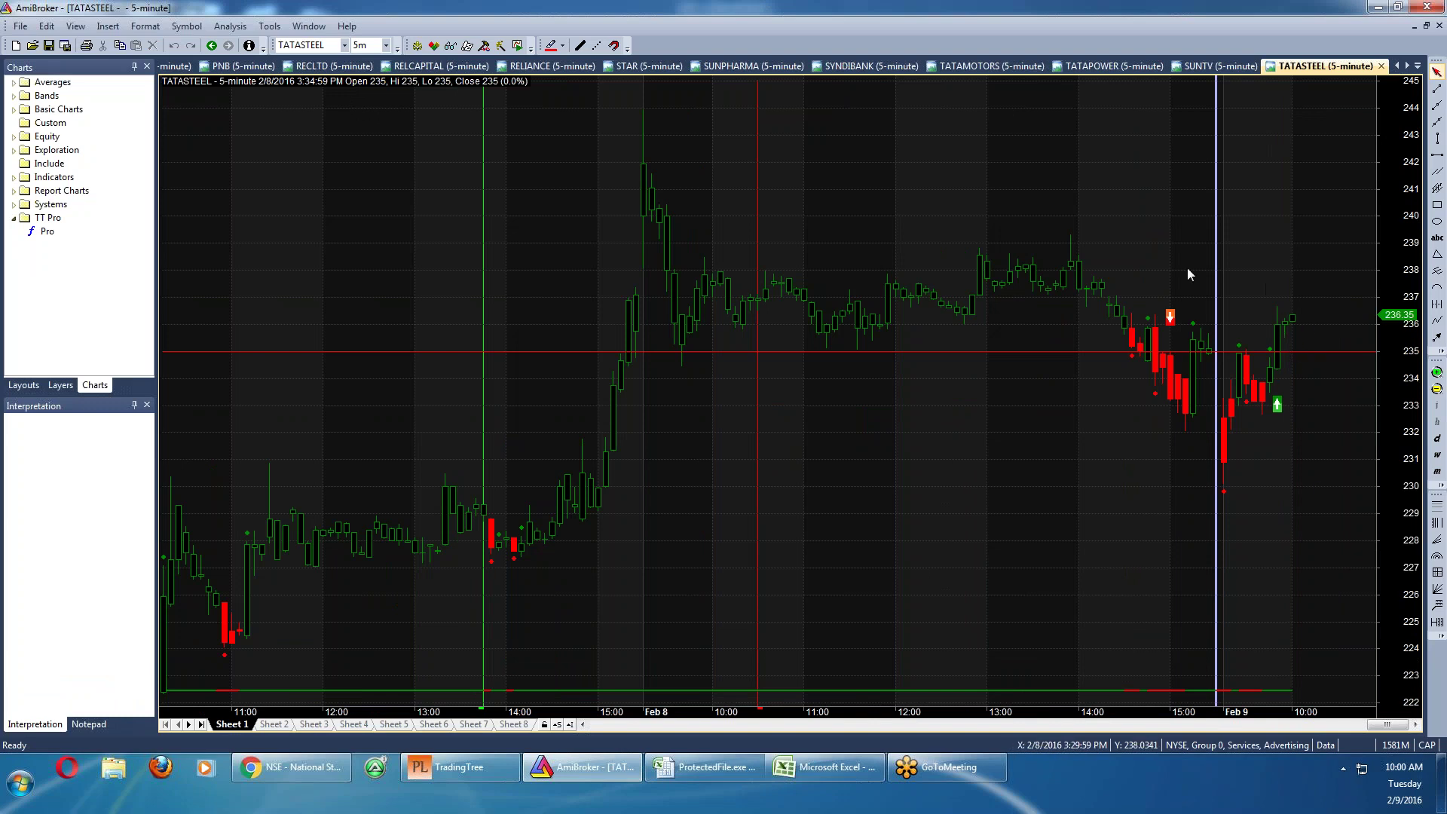
pyautogui.moveTo(1205, 305)
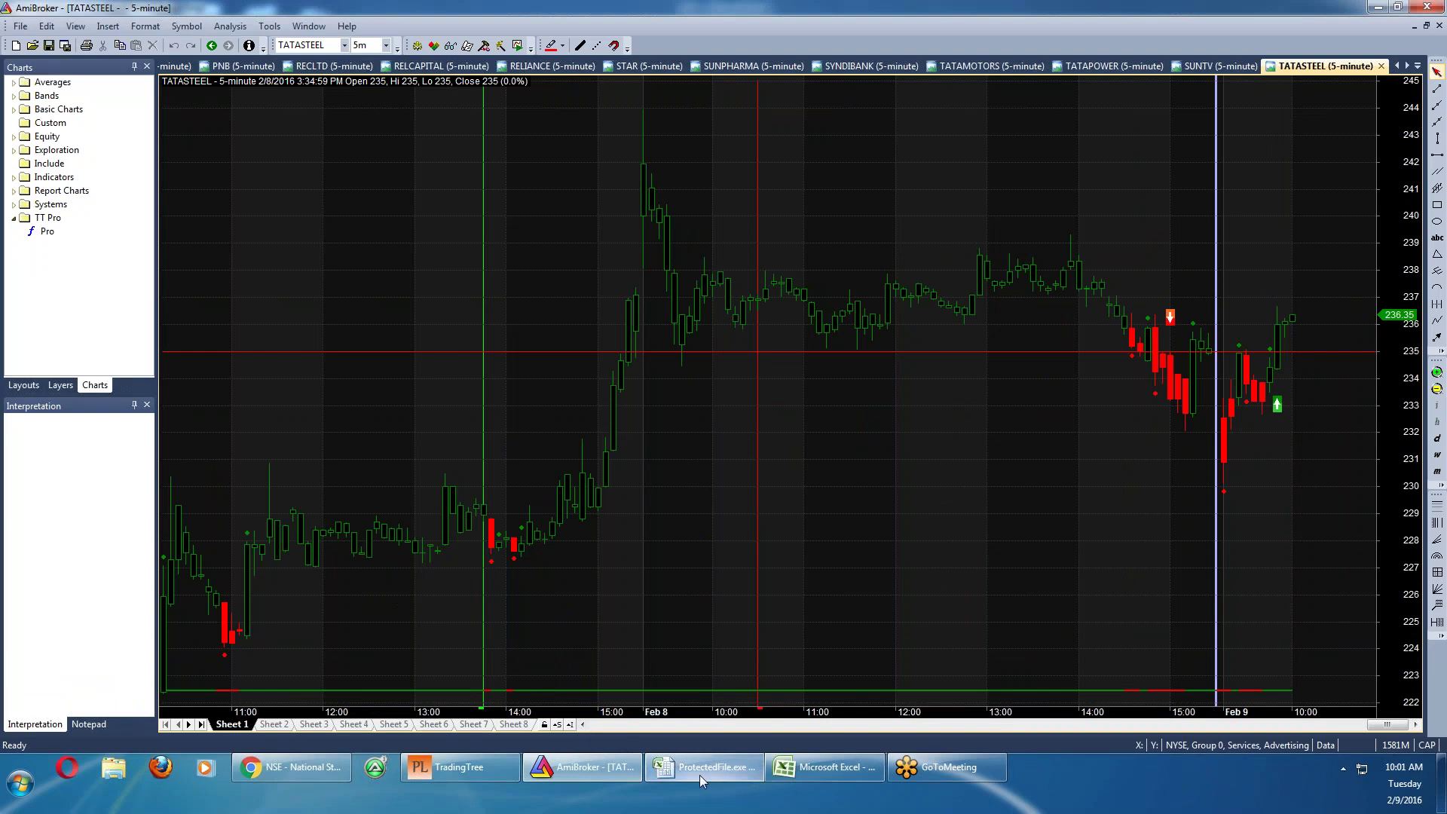
# Switch to Excel and review the levels in the stocks watch list
pyautogui.click(797, 768)
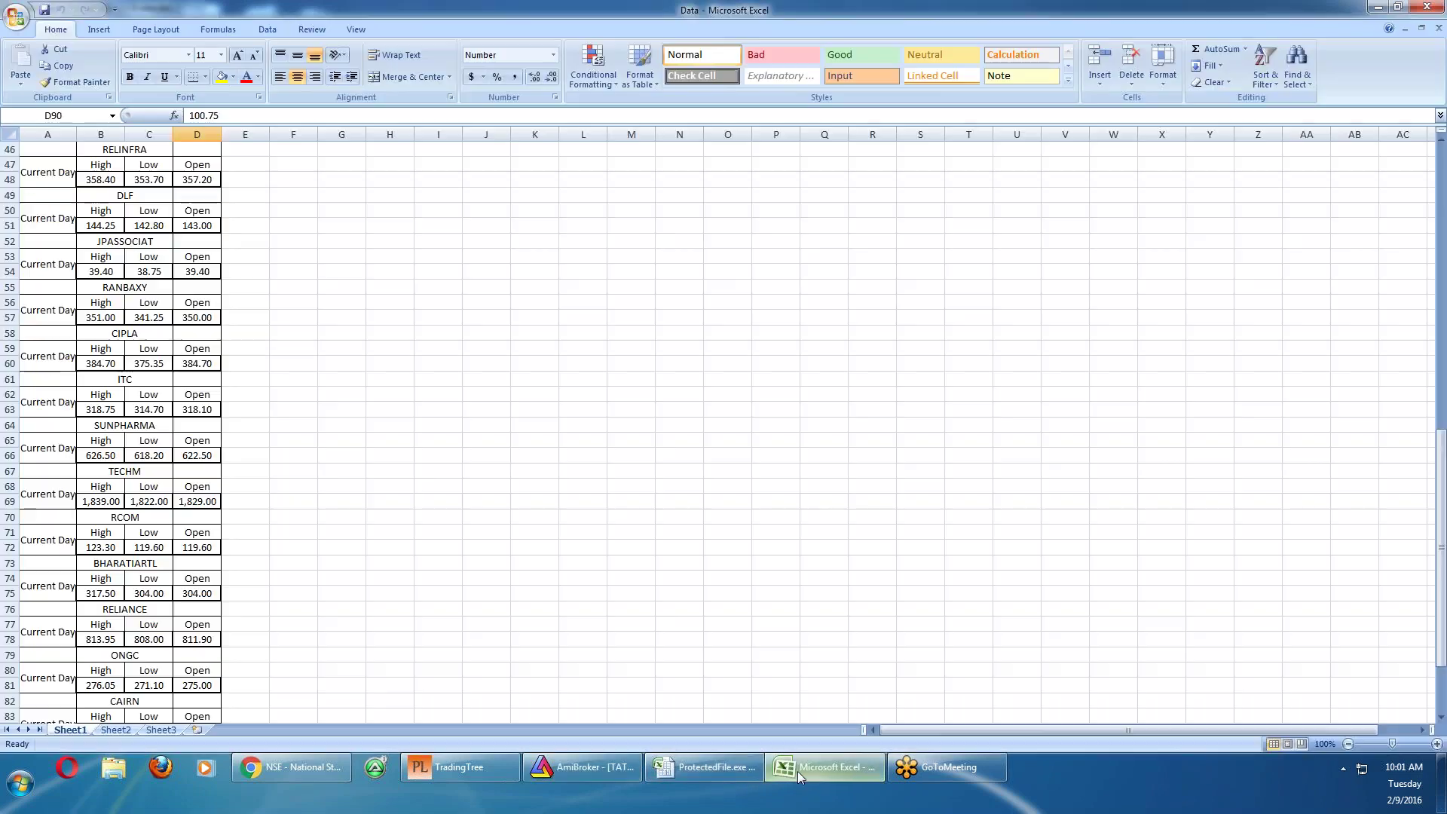
pyautogui.click(744, 766)
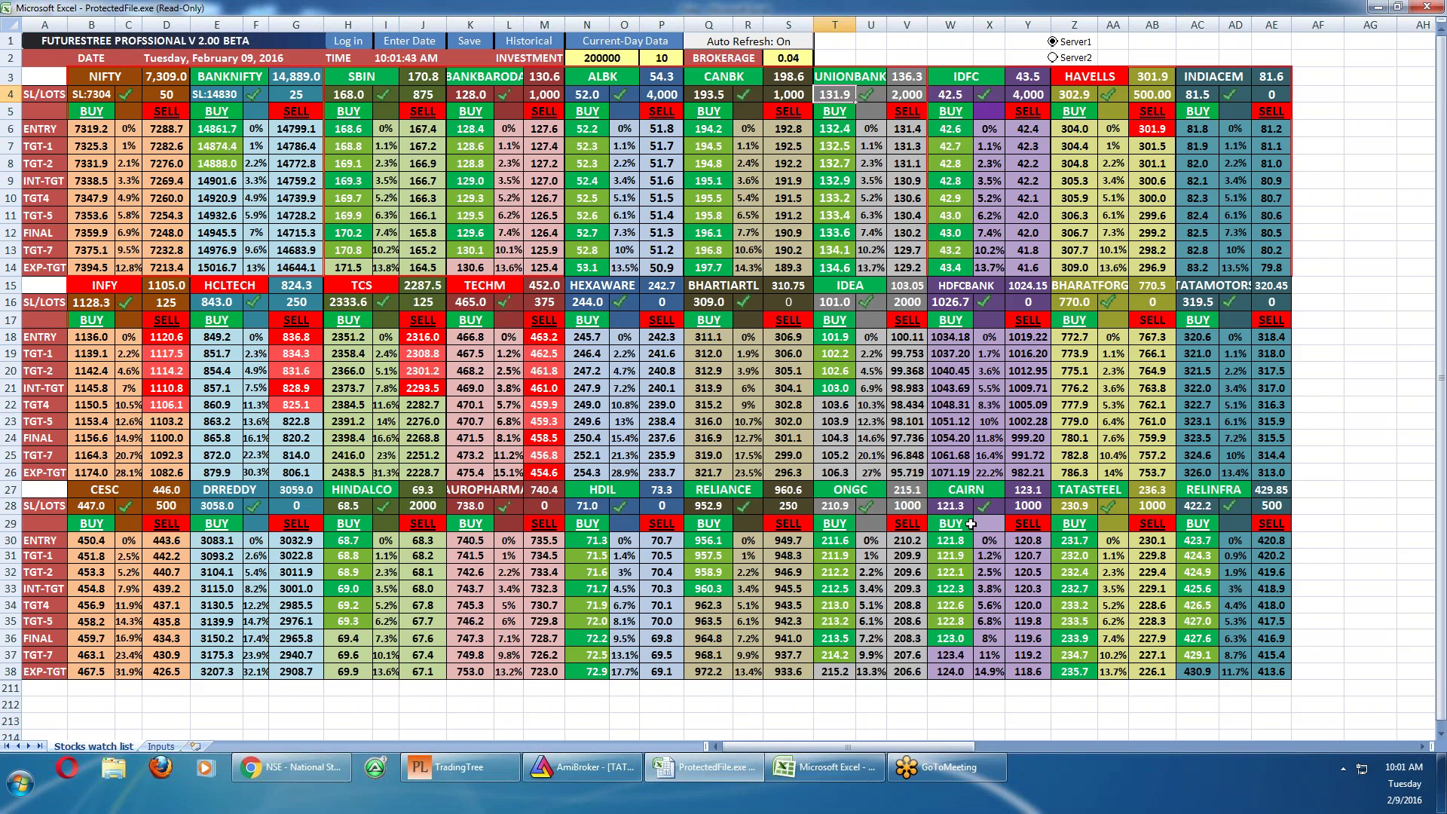
# Switch to AmiBroker, open the TECHM 5-minute chart, and check it against TECHM's levels in the Excel watch list
pyautogui.click(608, 775)
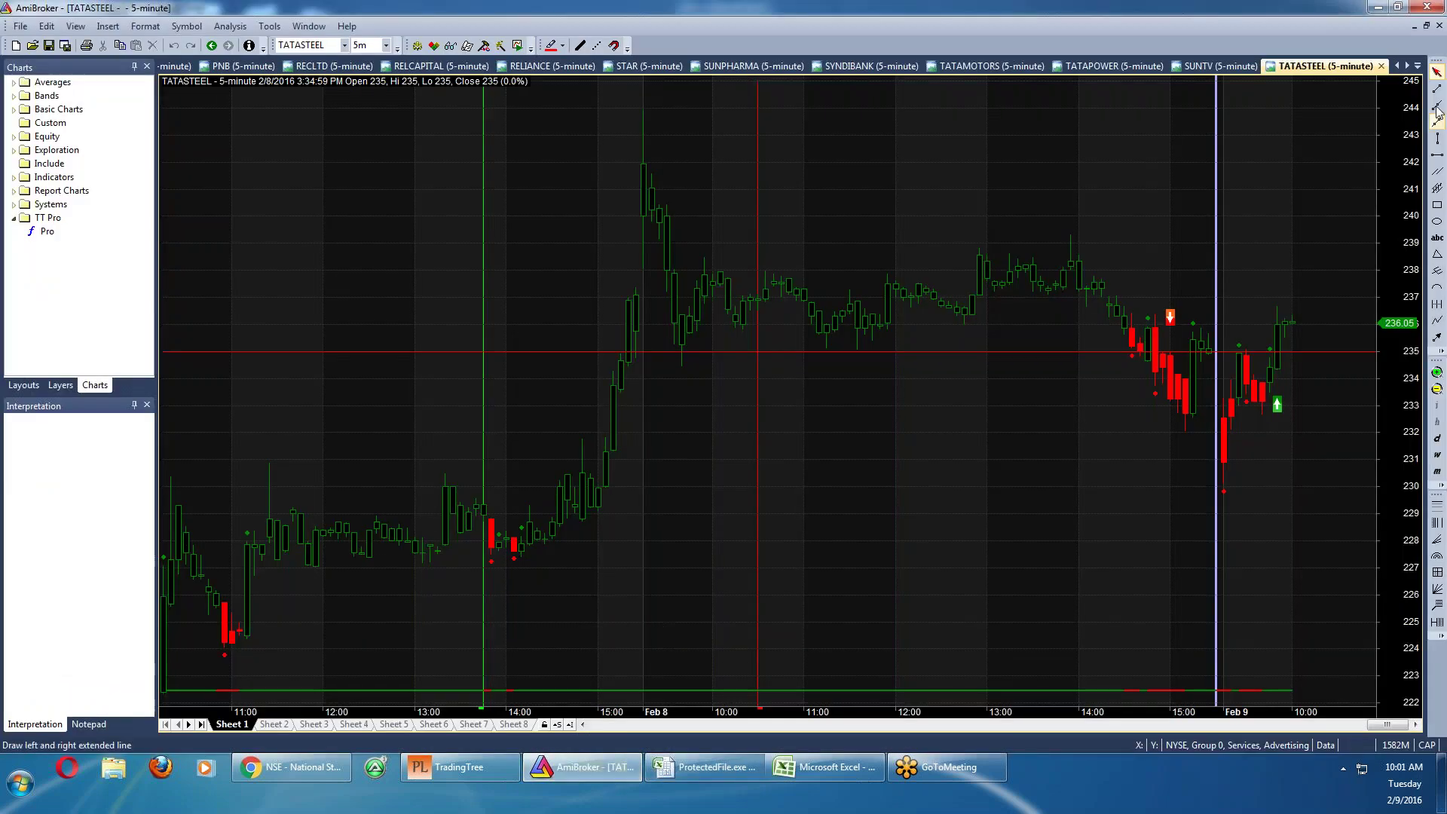
pyautogui.click(1418, 65)
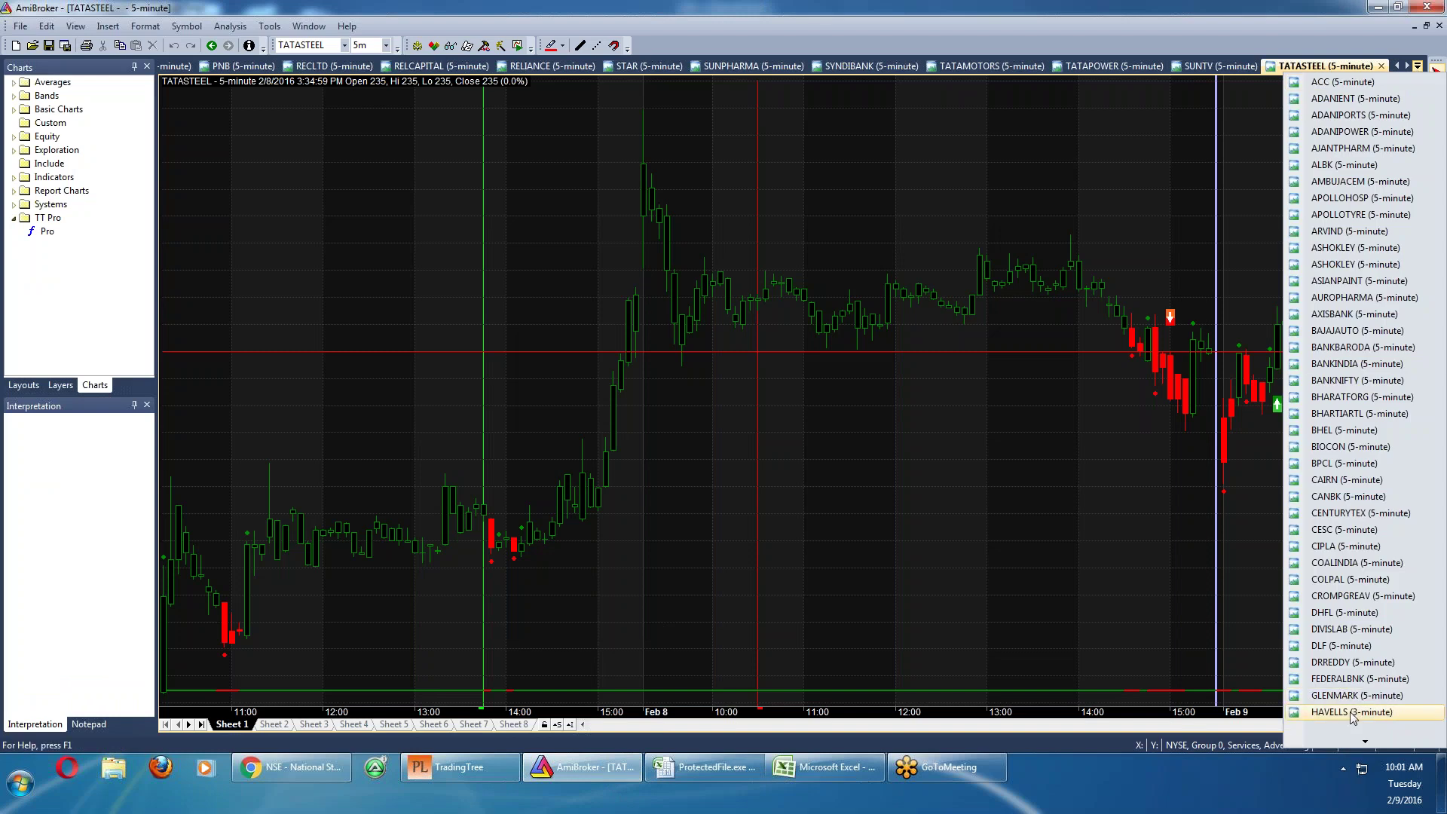
pyautogui.moveTo(1361, 740)
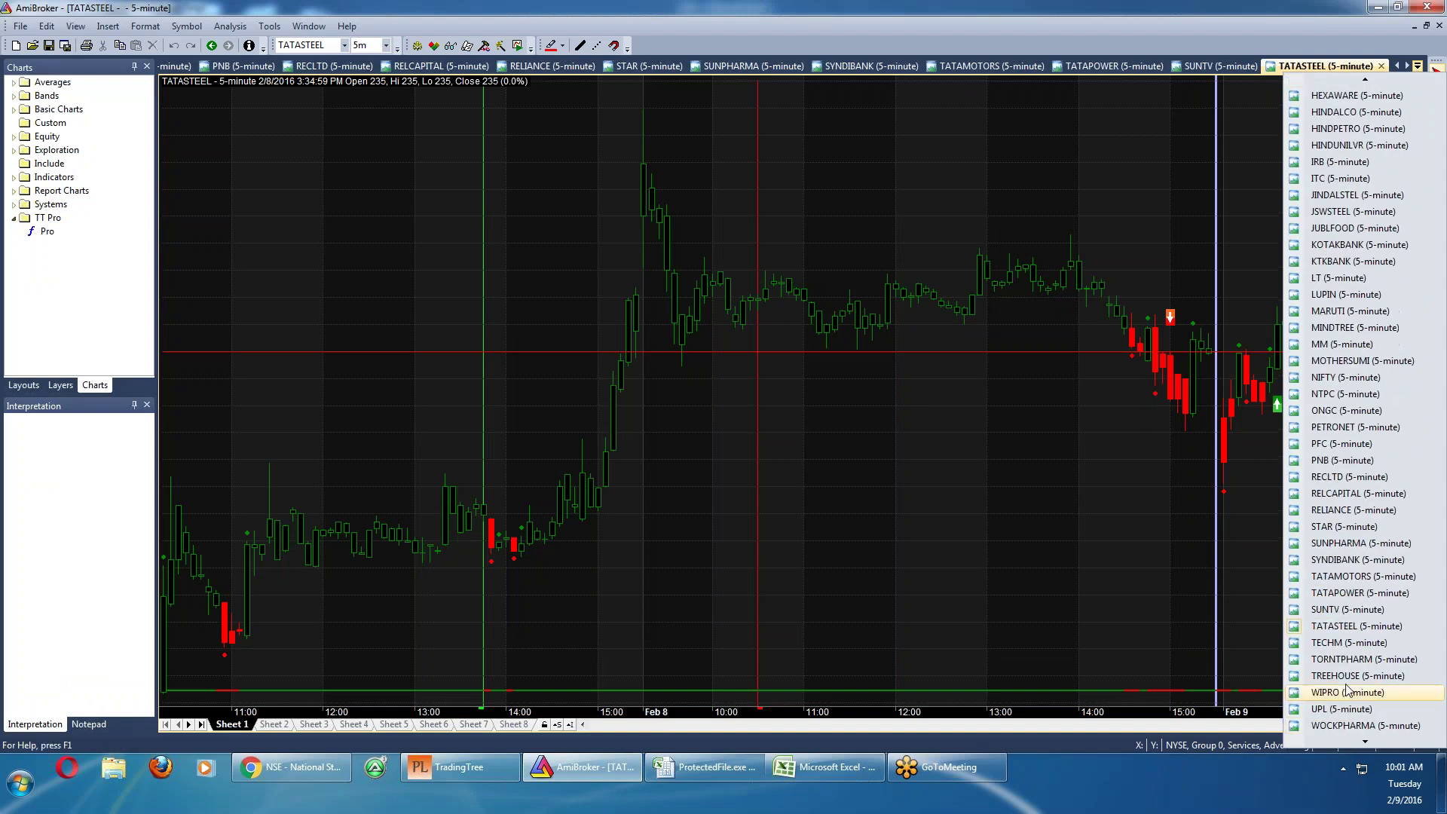
pyautogui.click(1343, 644)
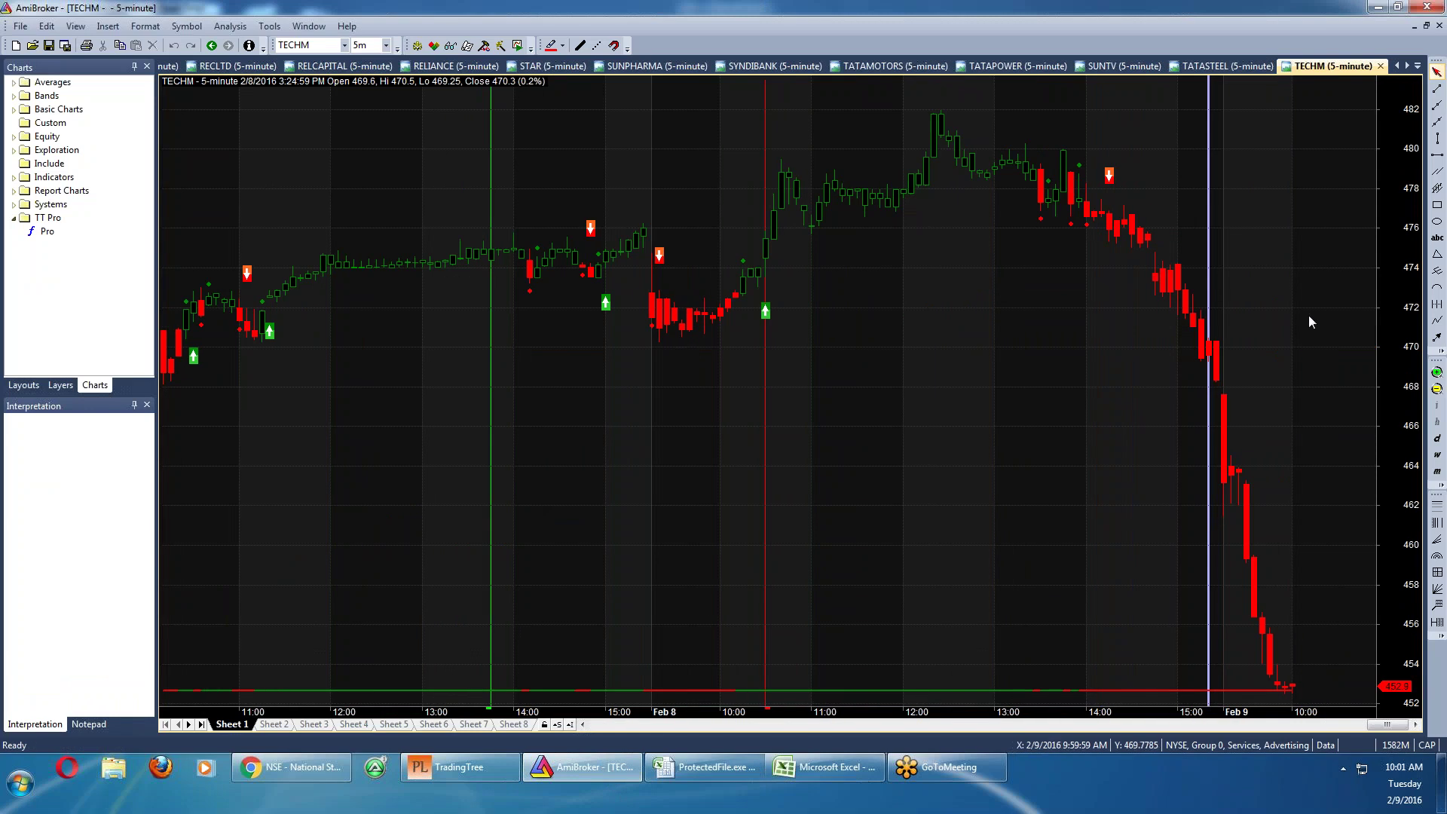
pyautogui.click(701, 767)
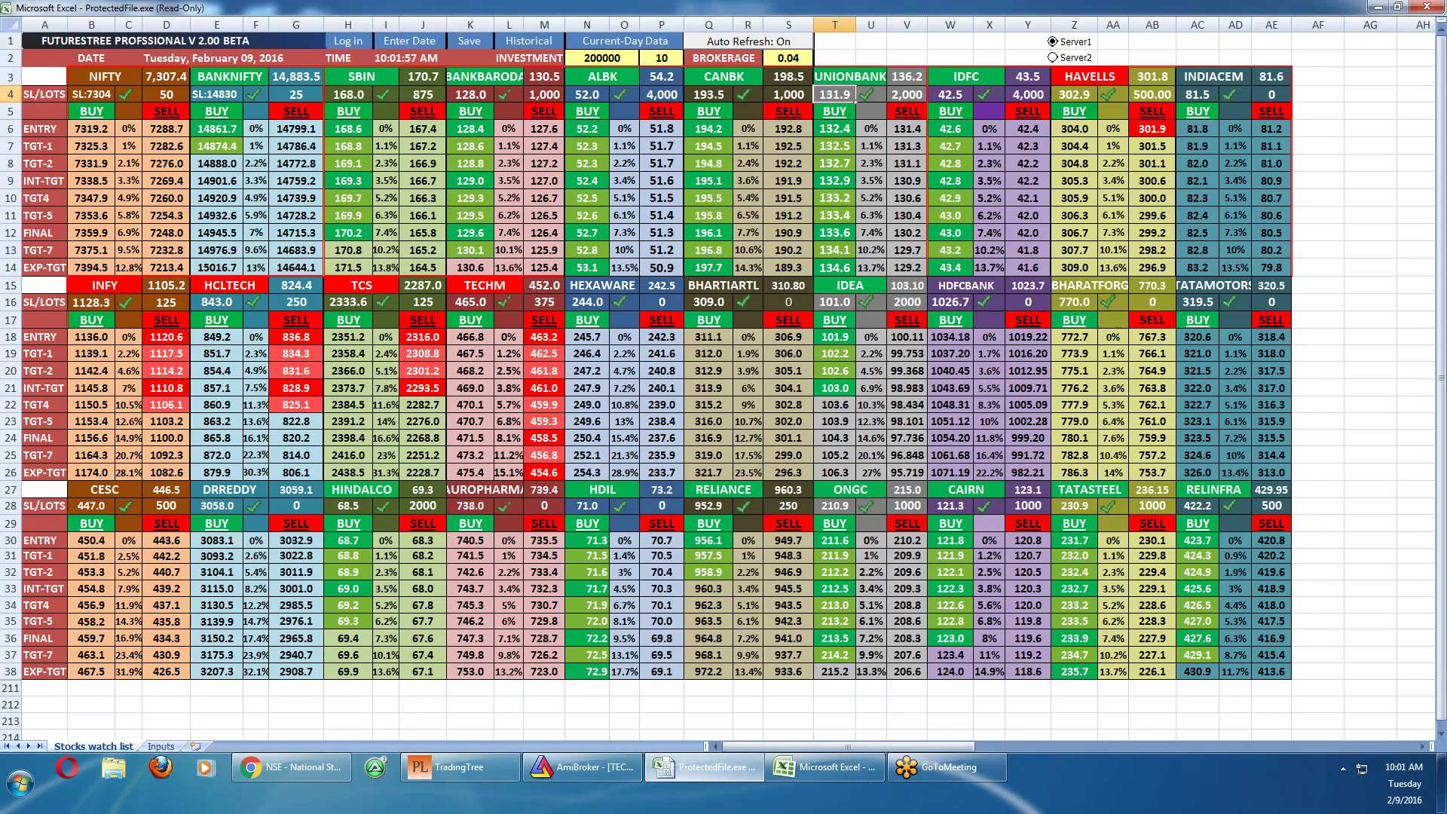
pyautogui.click(548, 287)
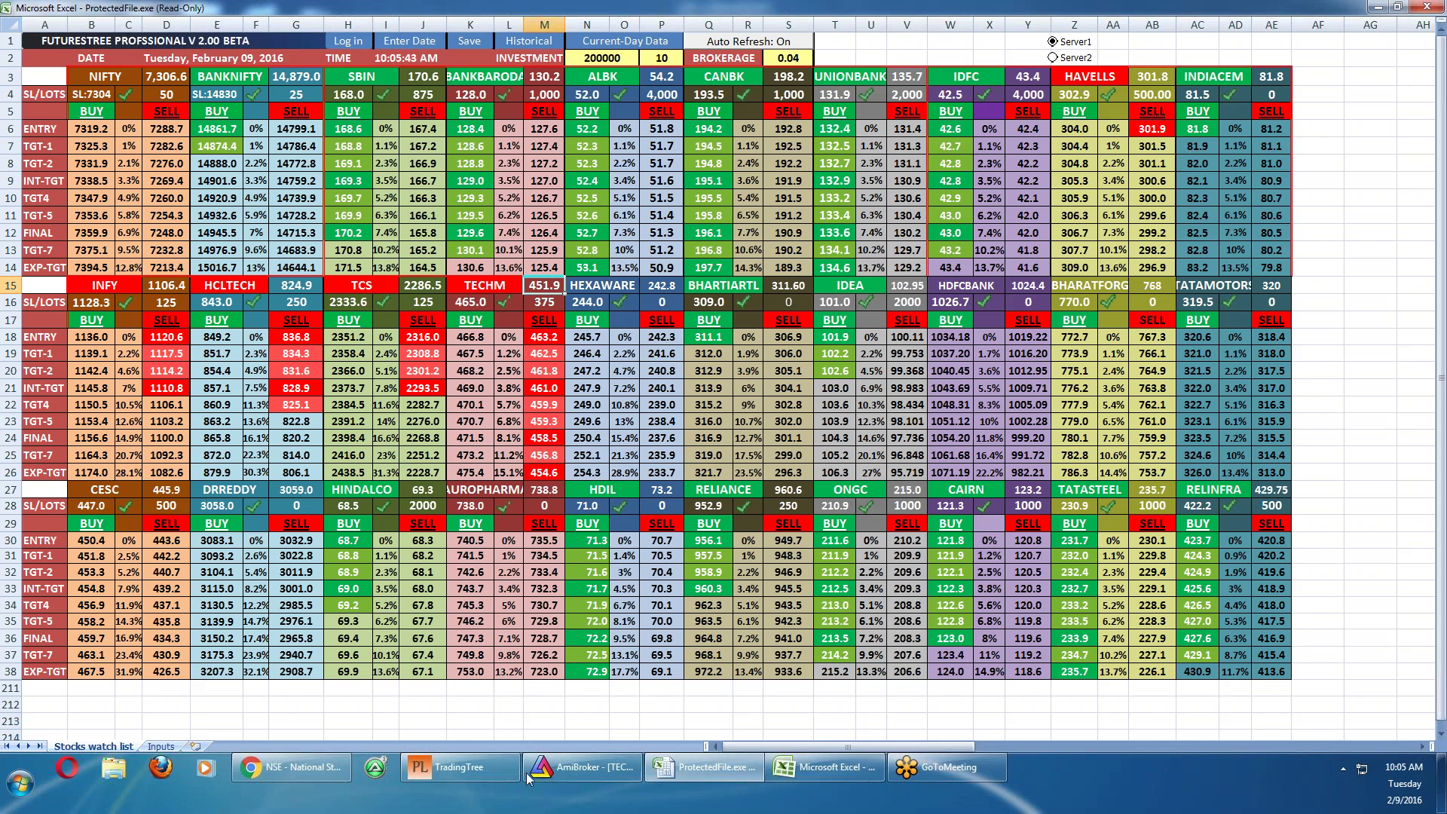
pyautogui.click(581, 765)
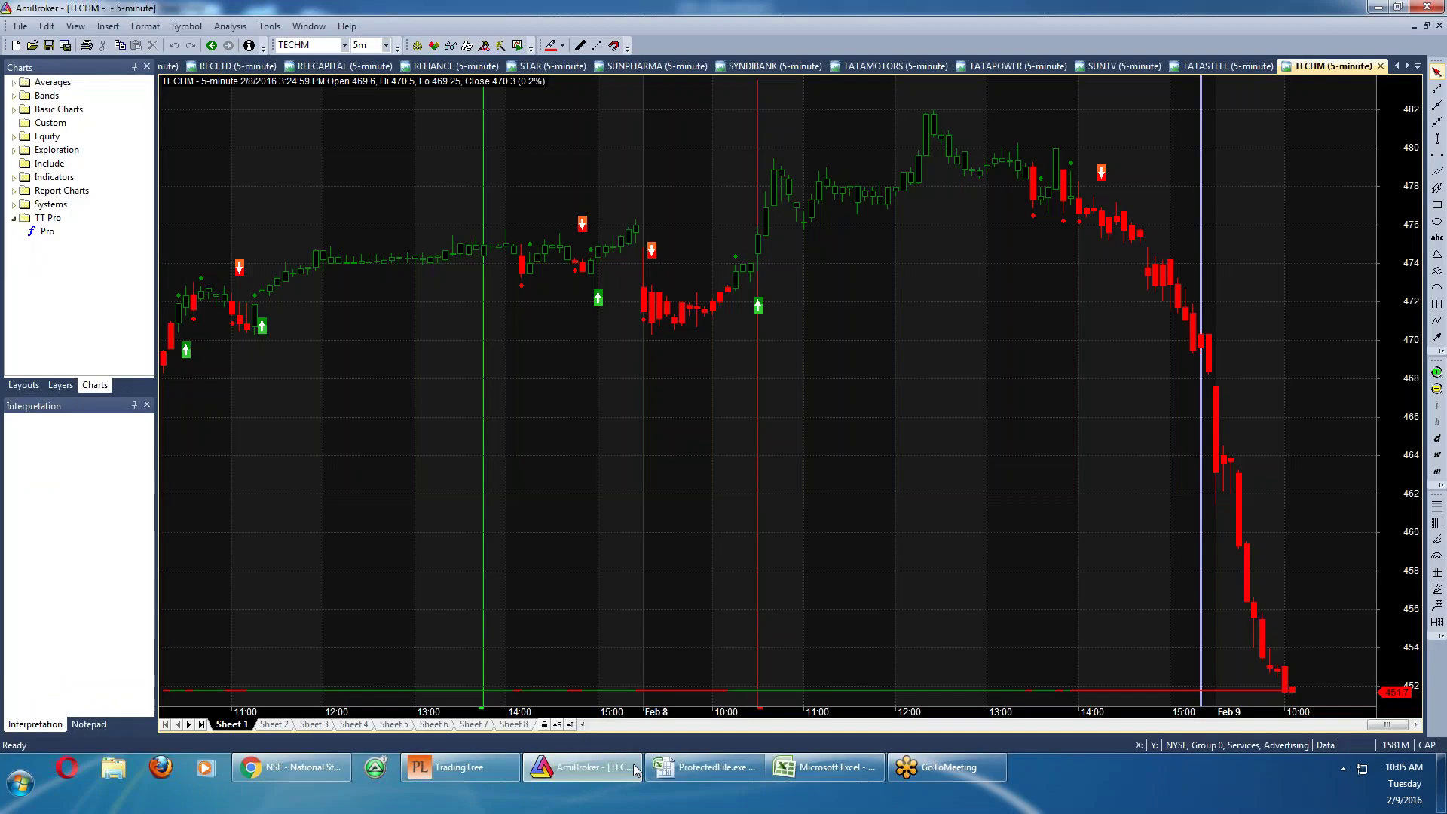
pyautogui.click(1418, 66)
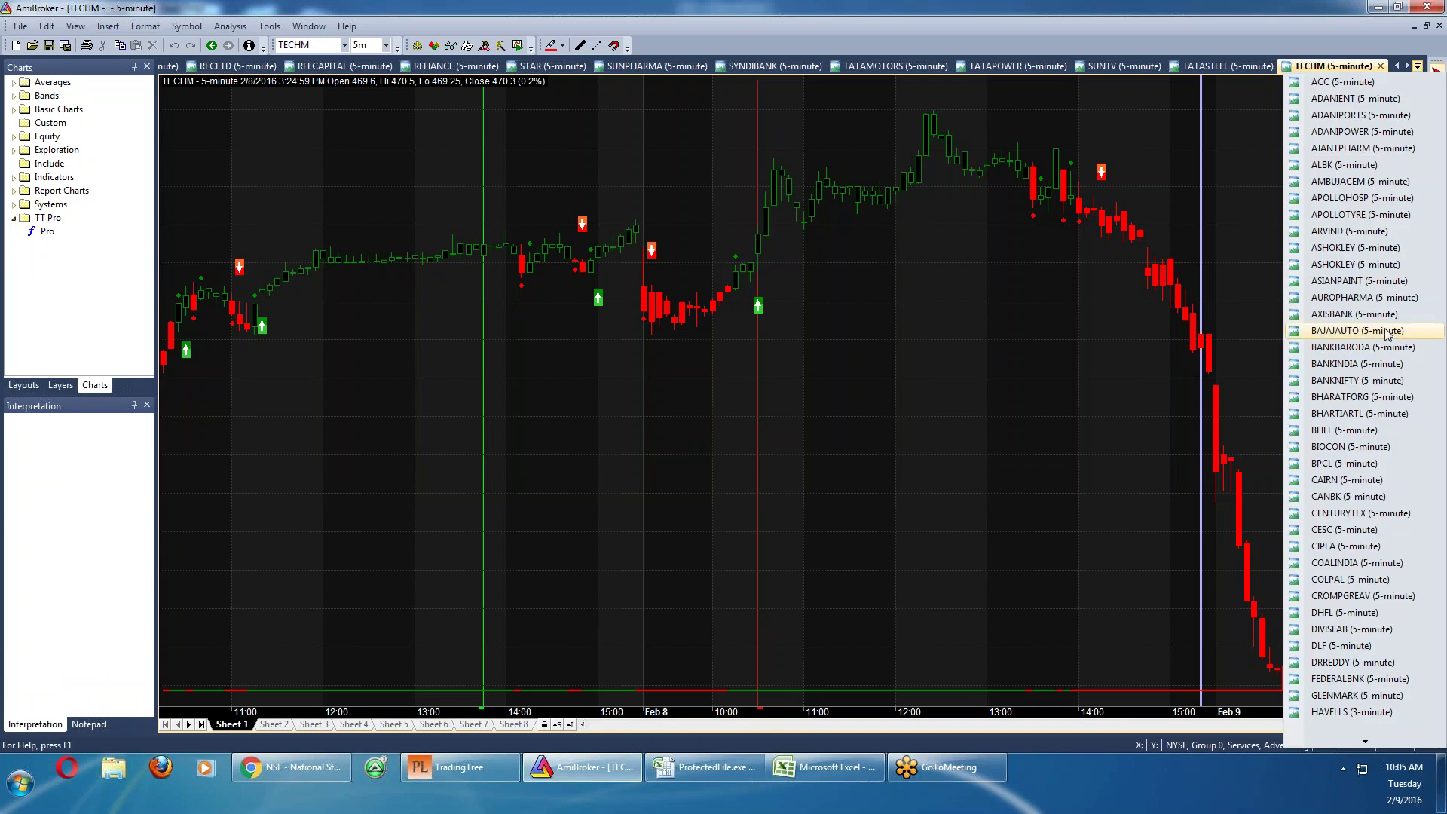
pyautogui.scroll(-10, 1365, 723)
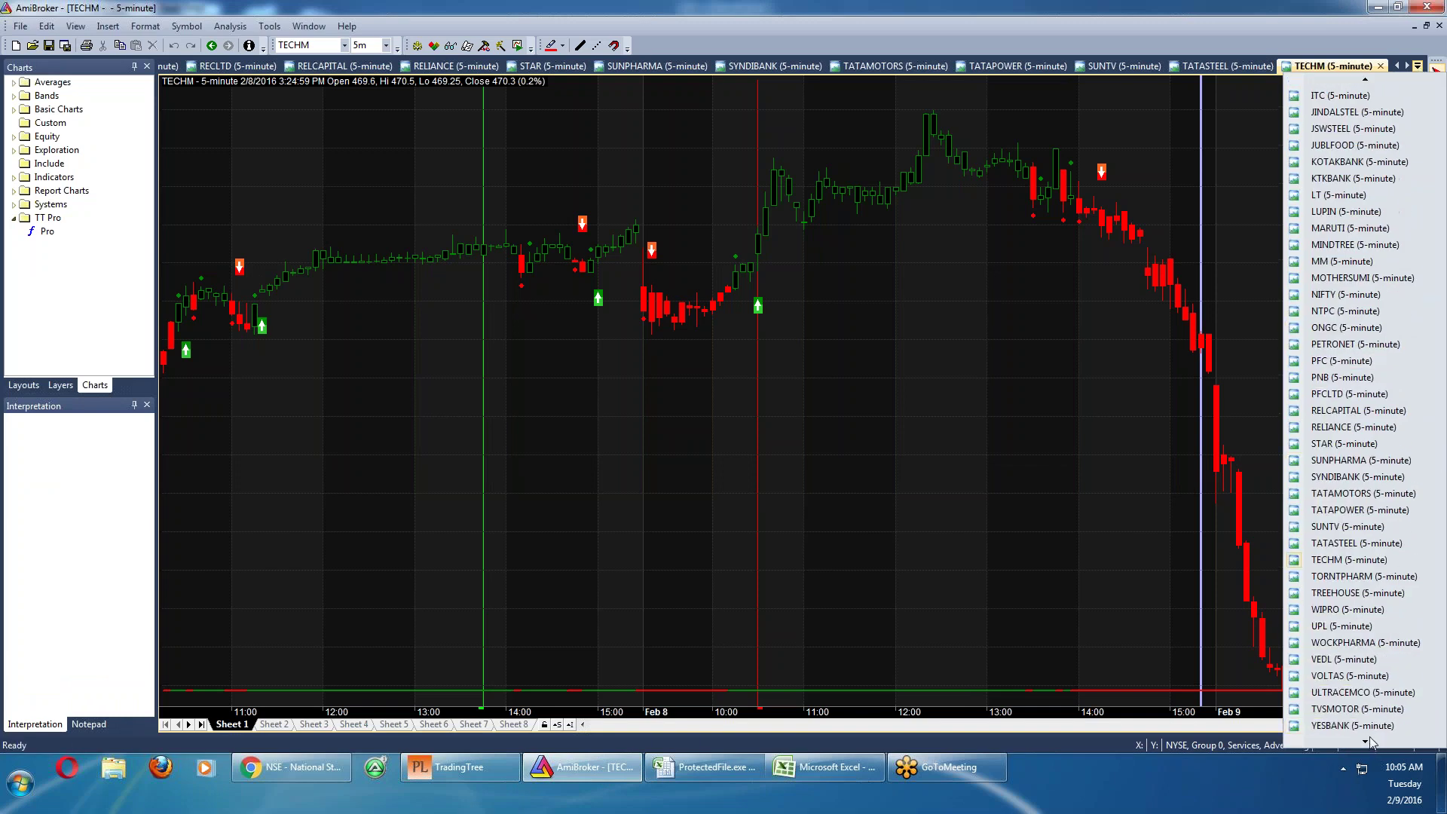
pyautogui.scroll(-2, 1368, 741)
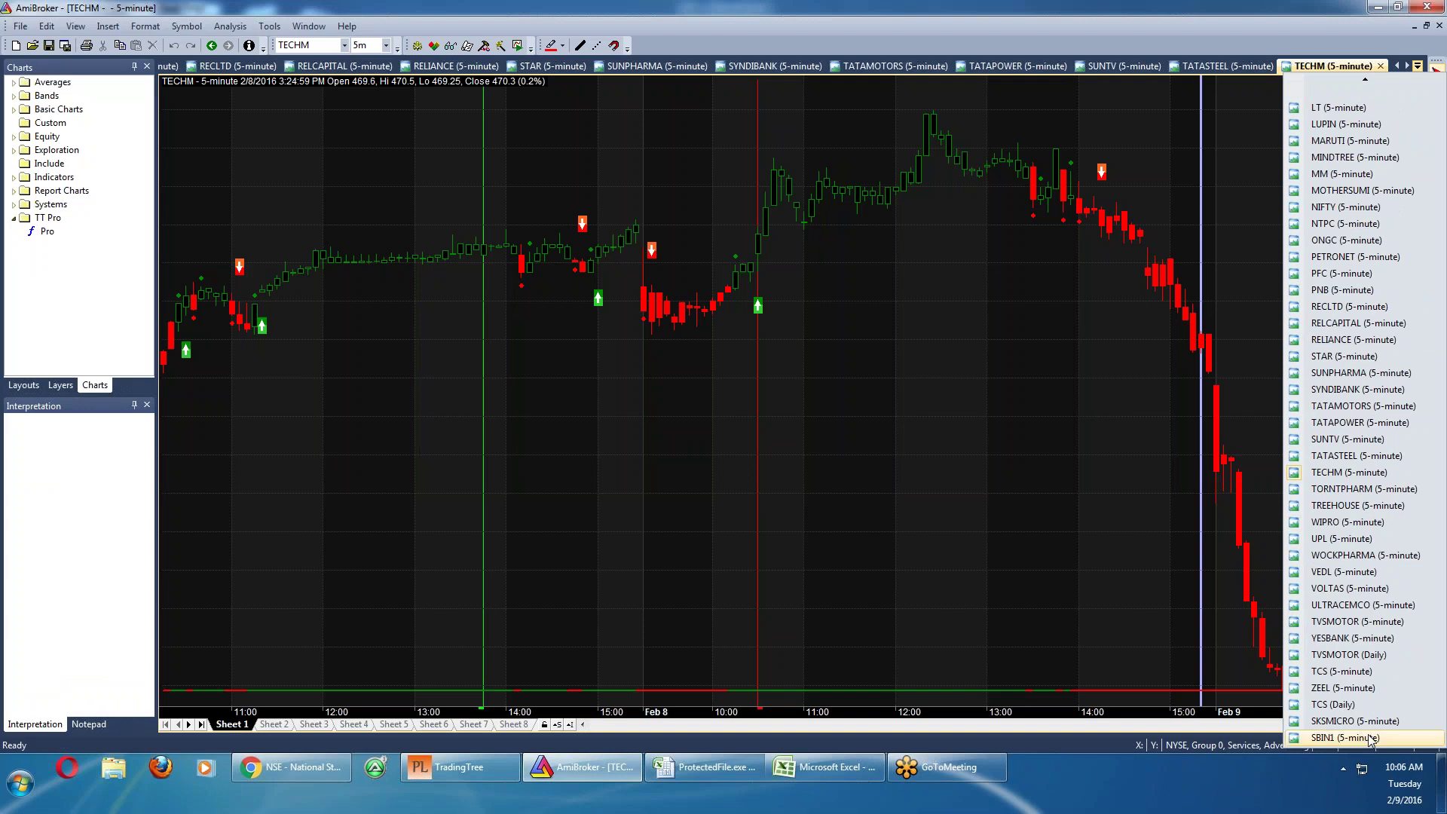
pyautogui.click(1057, 551)
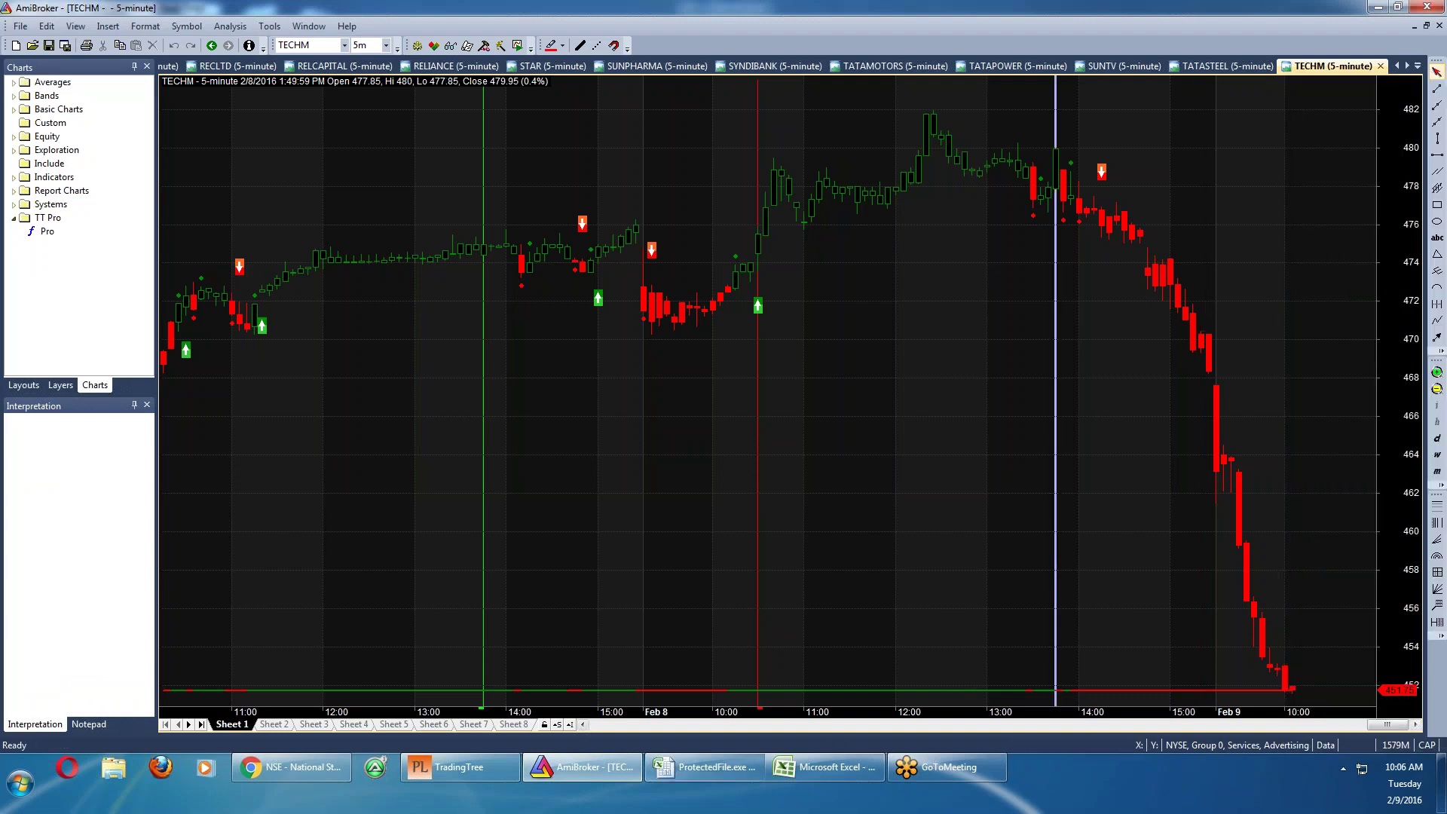
pyautogui.click(689, 767)
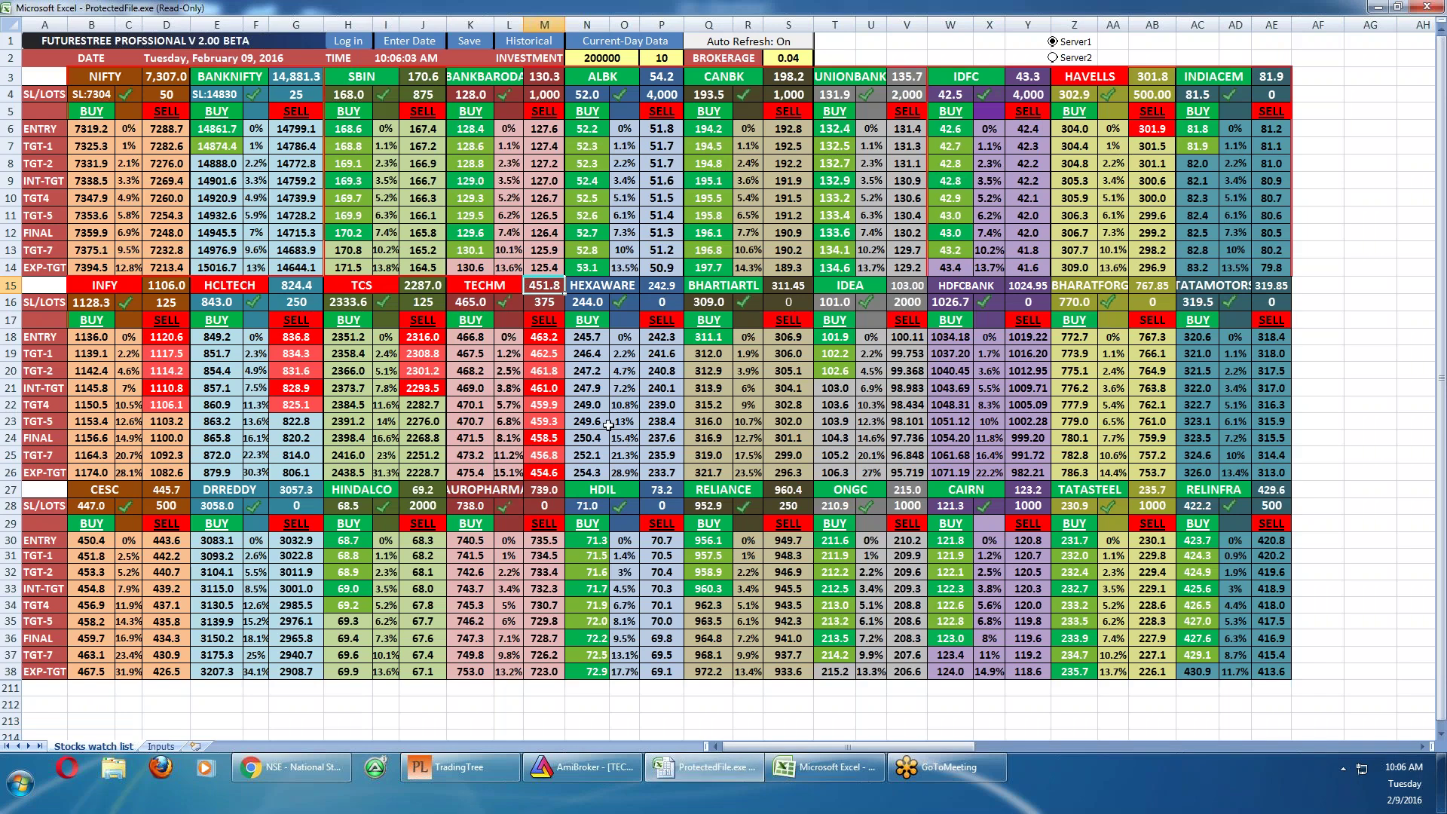
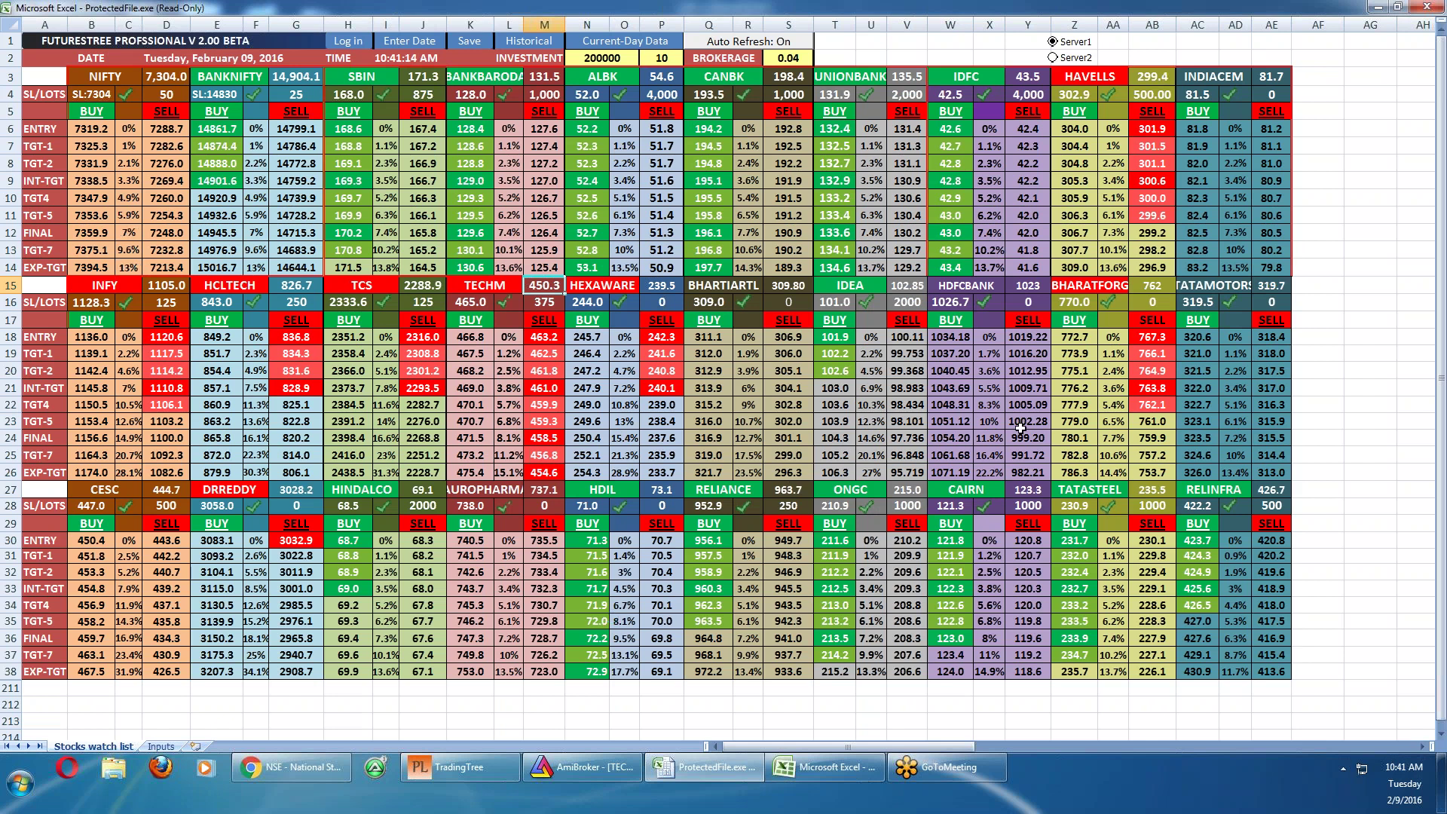
# Review the BHARATFORG buy and sell levels in the watch list, from the entry down to the fourth target
pyautogui.click(1063, 373)
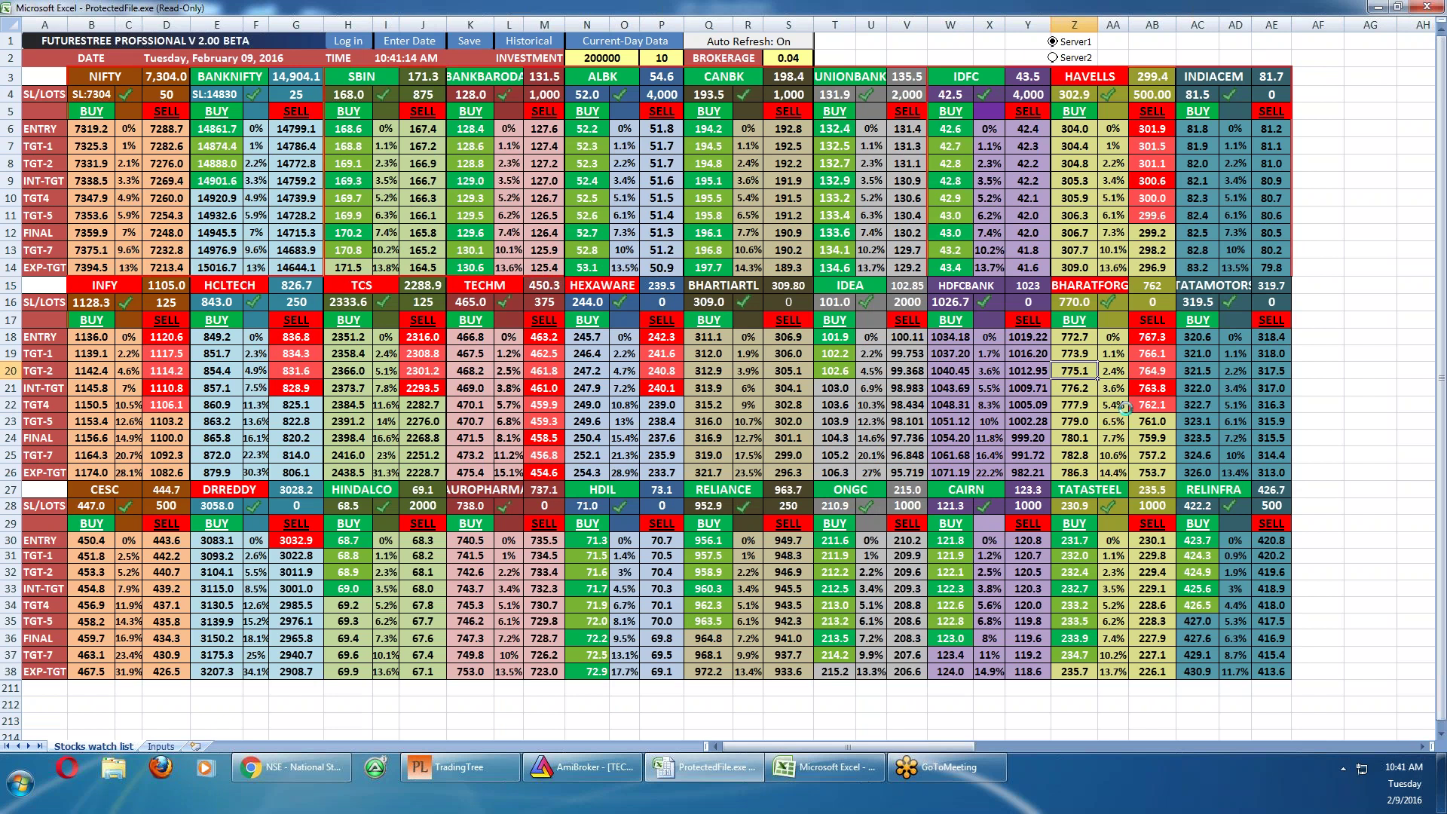
pyautogui.click(932, 760)
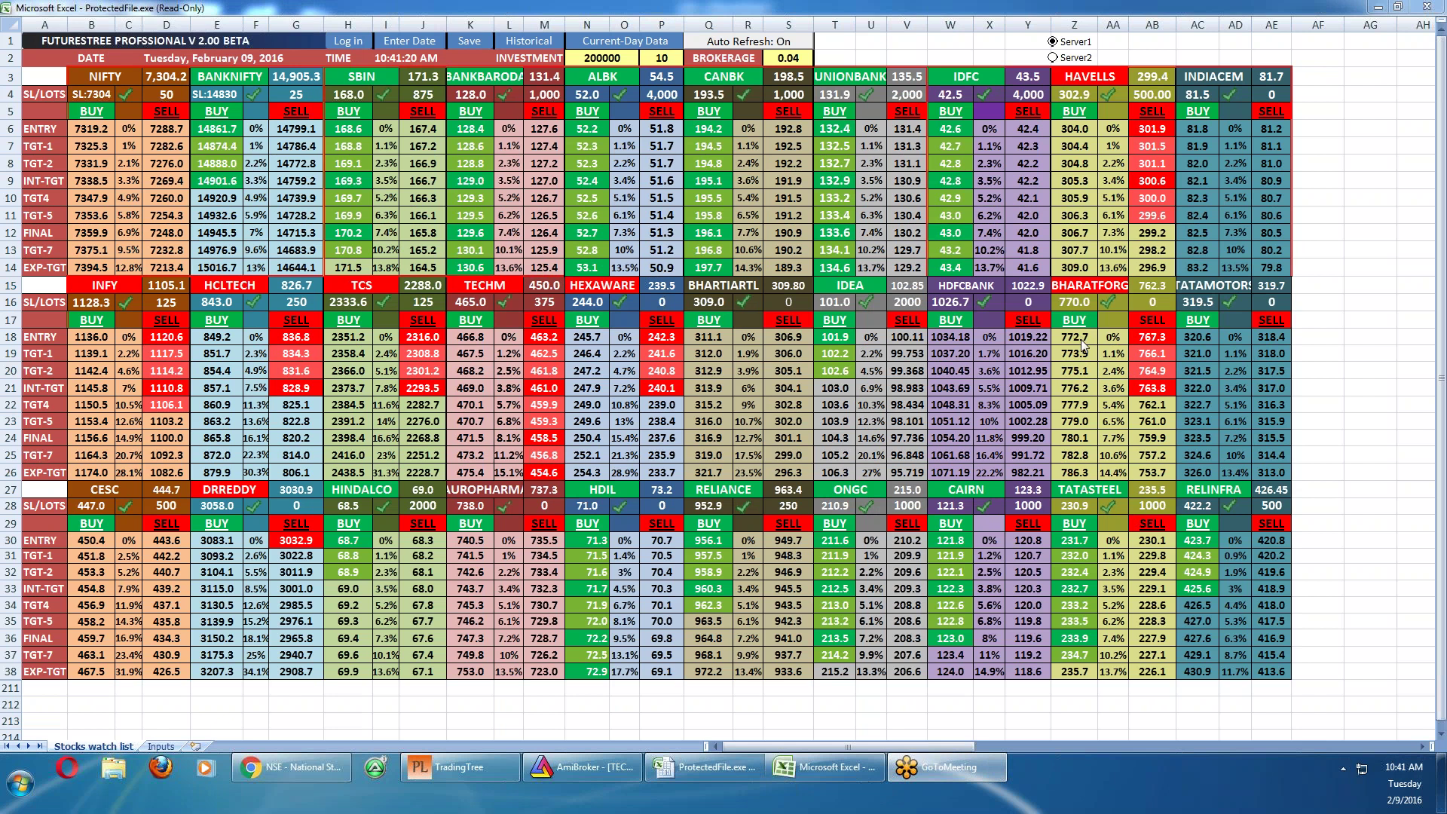
pyautogui.click(1093, 371)
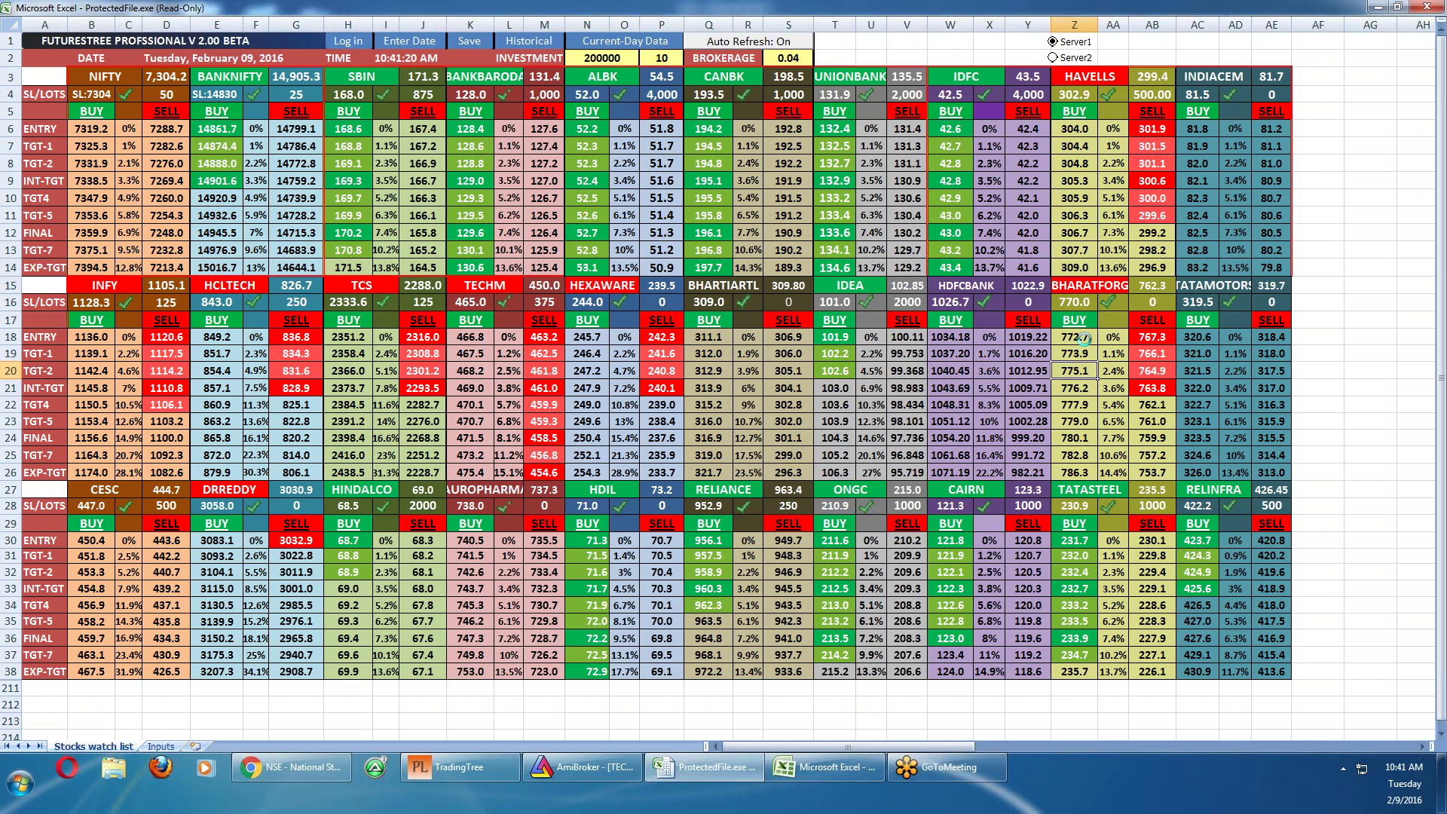
pyautogui.click(1159, 338)
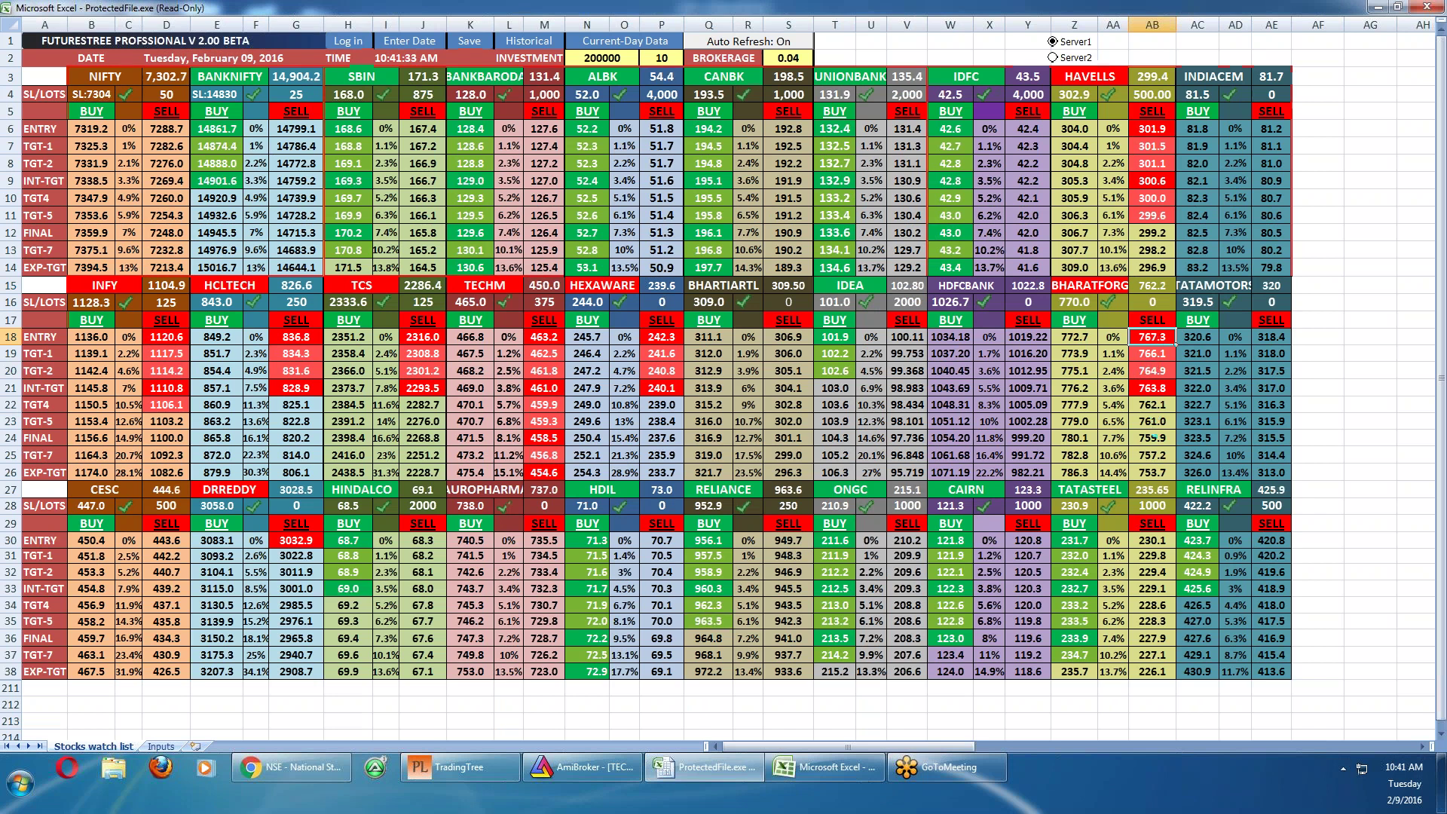
pyautogui.click(1151, 408)
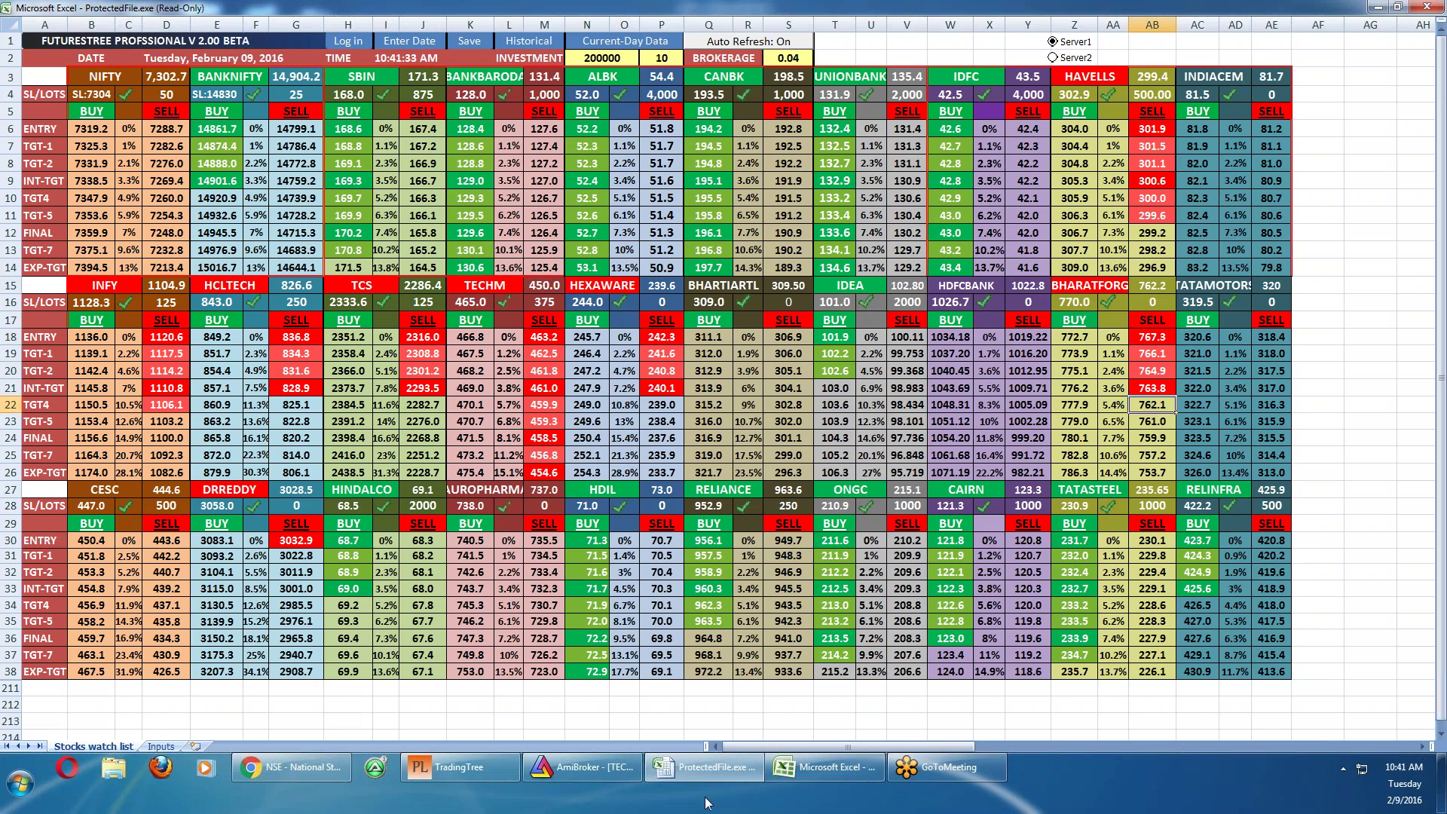
# Switch to AmiBroker, open the BHARATFORG 5-minute chart and inspect the Feb 9 bar at 9:44:59 AM
pyautogui.click(597, 773)
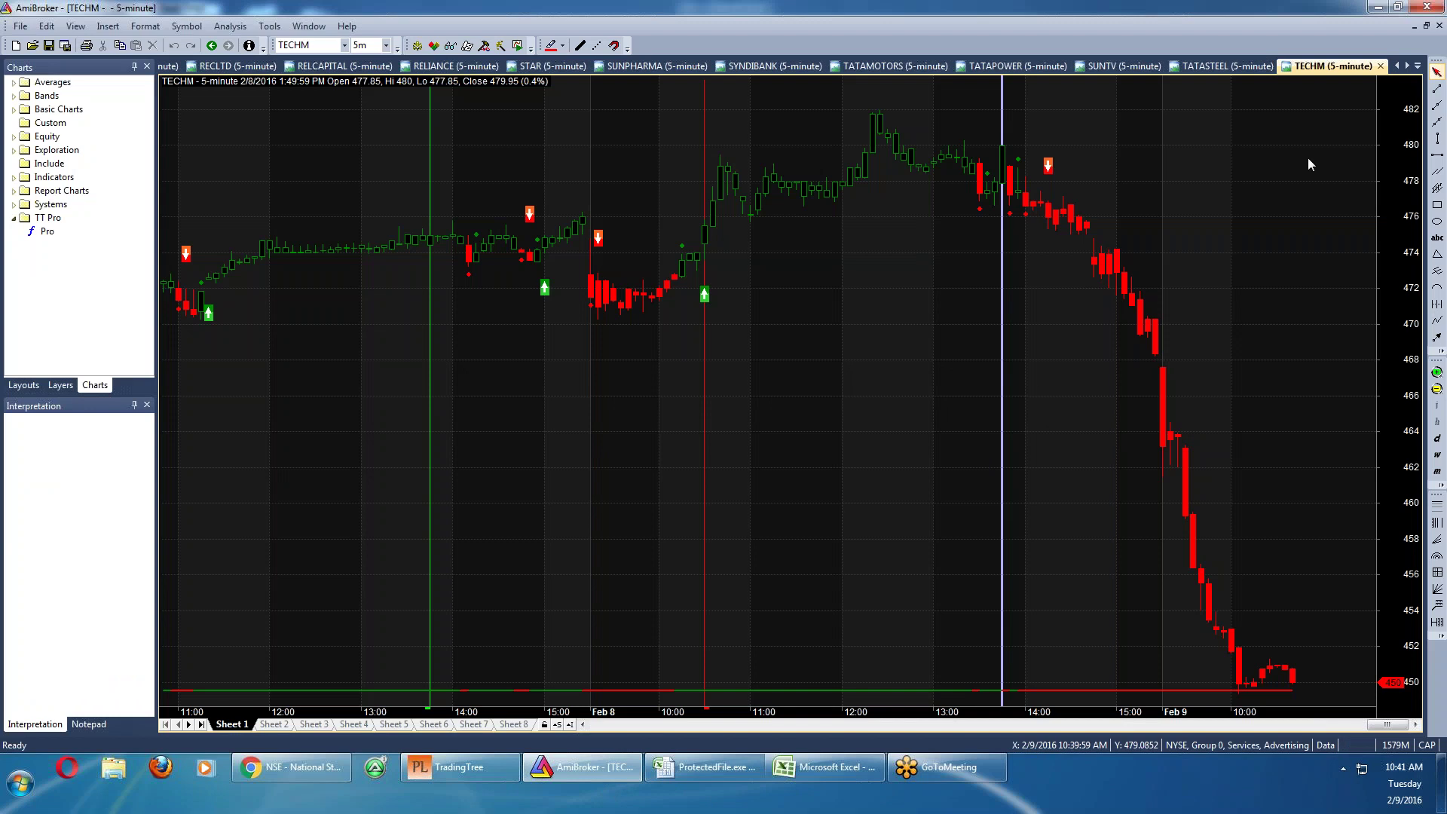
pyautogui.click(1418, 68)
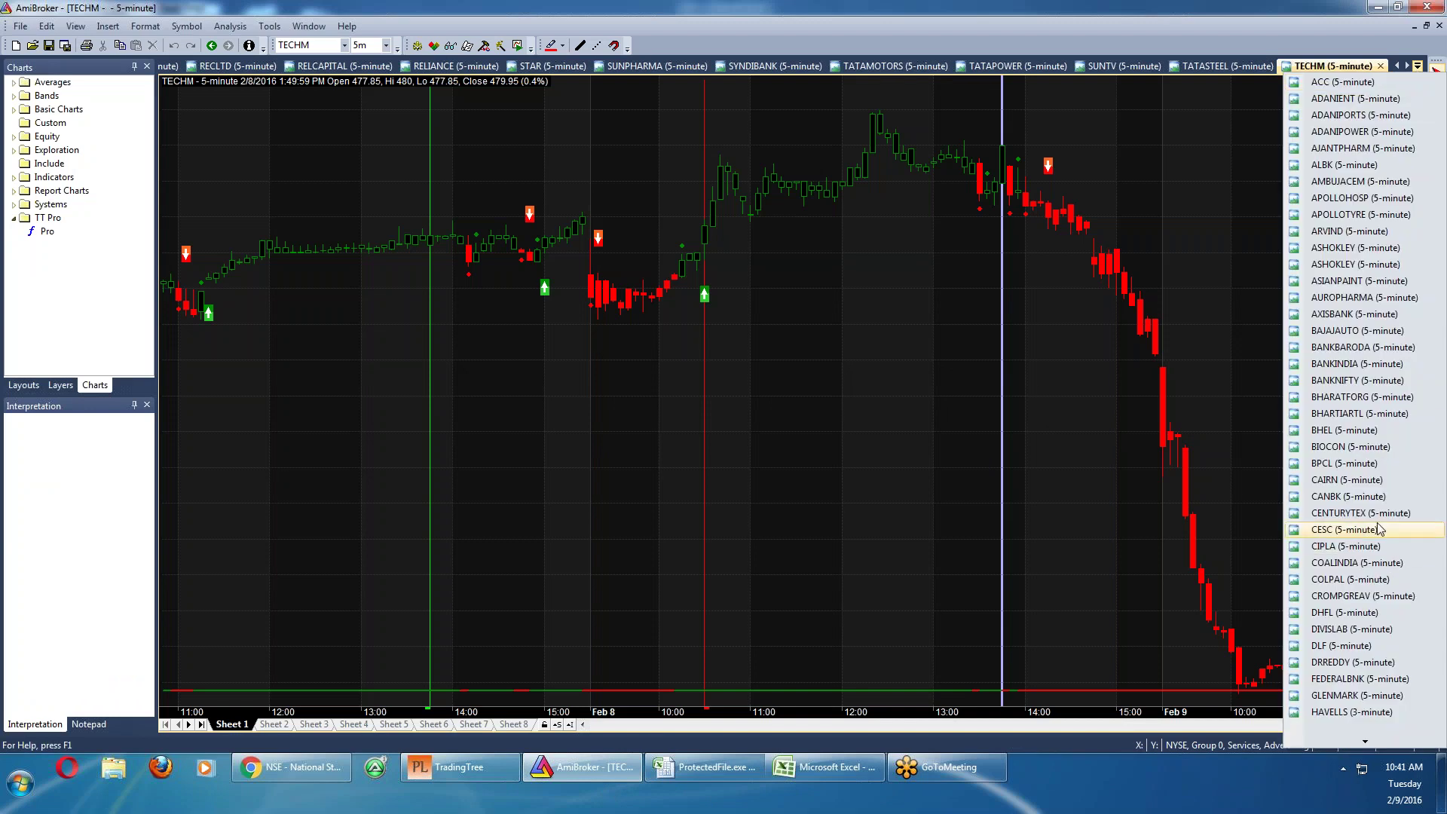
pyautogui.click(1368, 397)
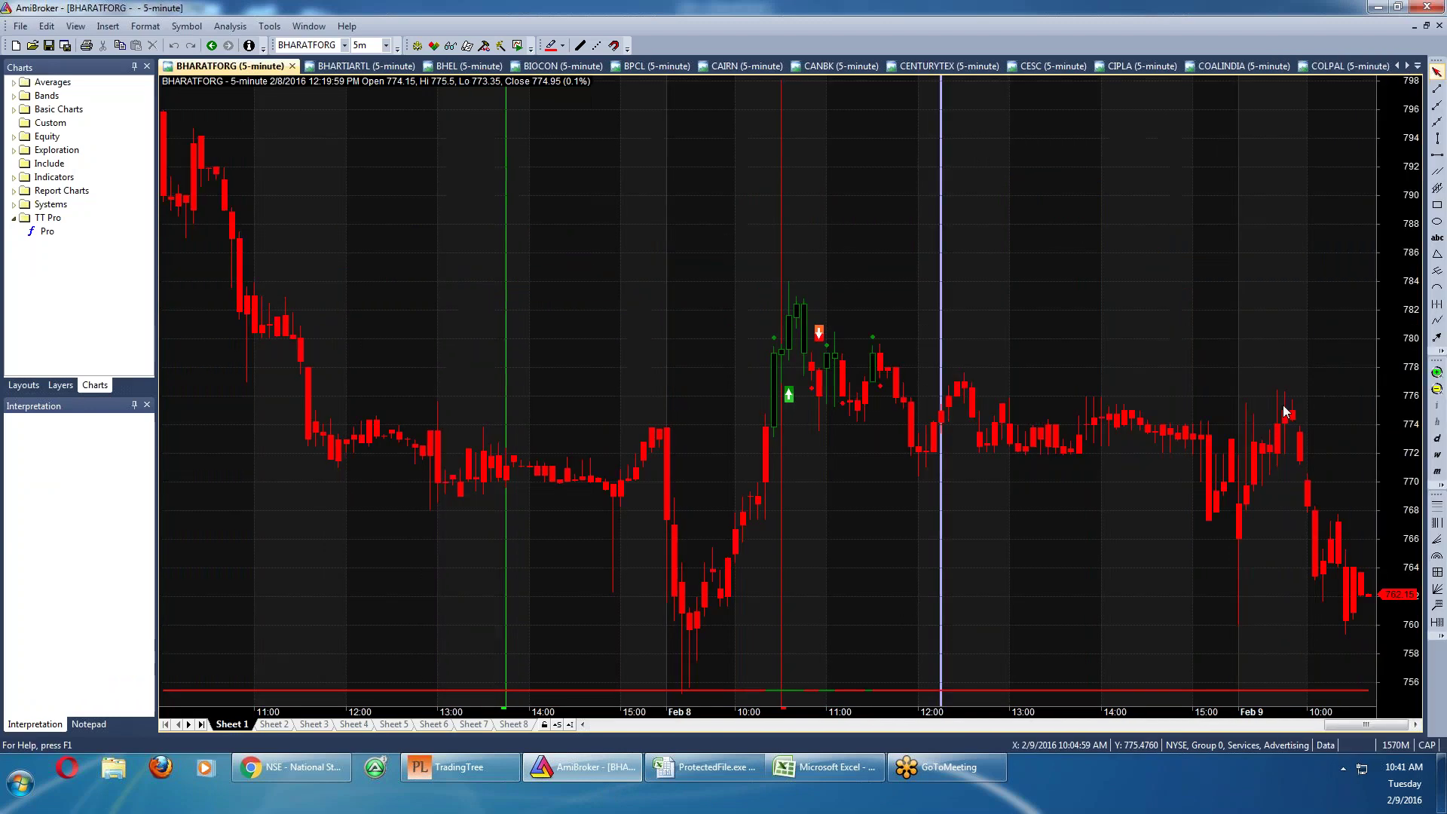
pyautogui.click(1201, 548)
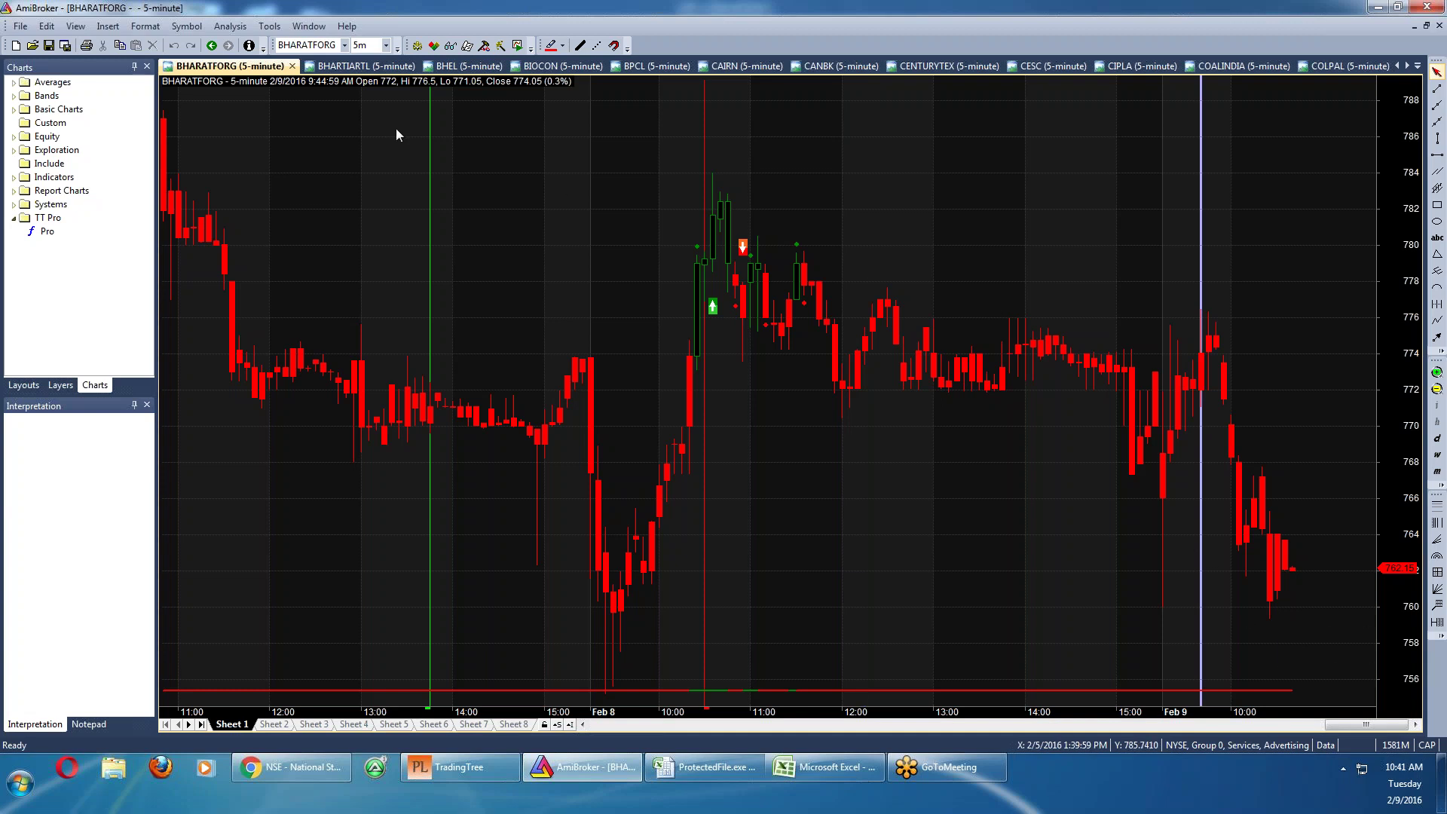
# On the BHARTIARTL 5-minute chart, draw a horizontal line at about 309.7 and delete the existing line near 310.7
pyautogui.click(366, 67)
pyautogui.click(743, 172)
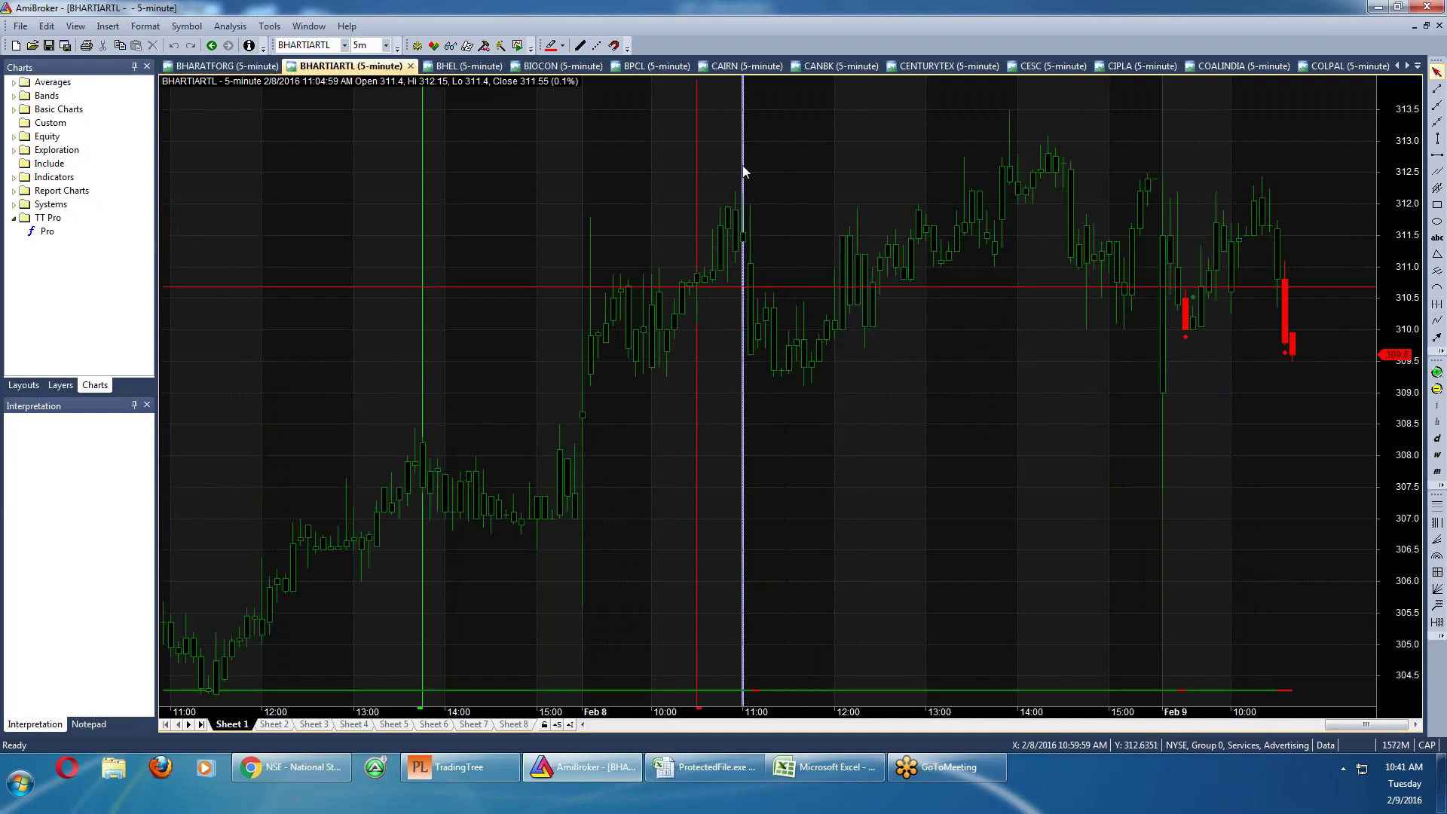
pyautogui.click(1436, 154)
pyautogui.click(1289, 346)
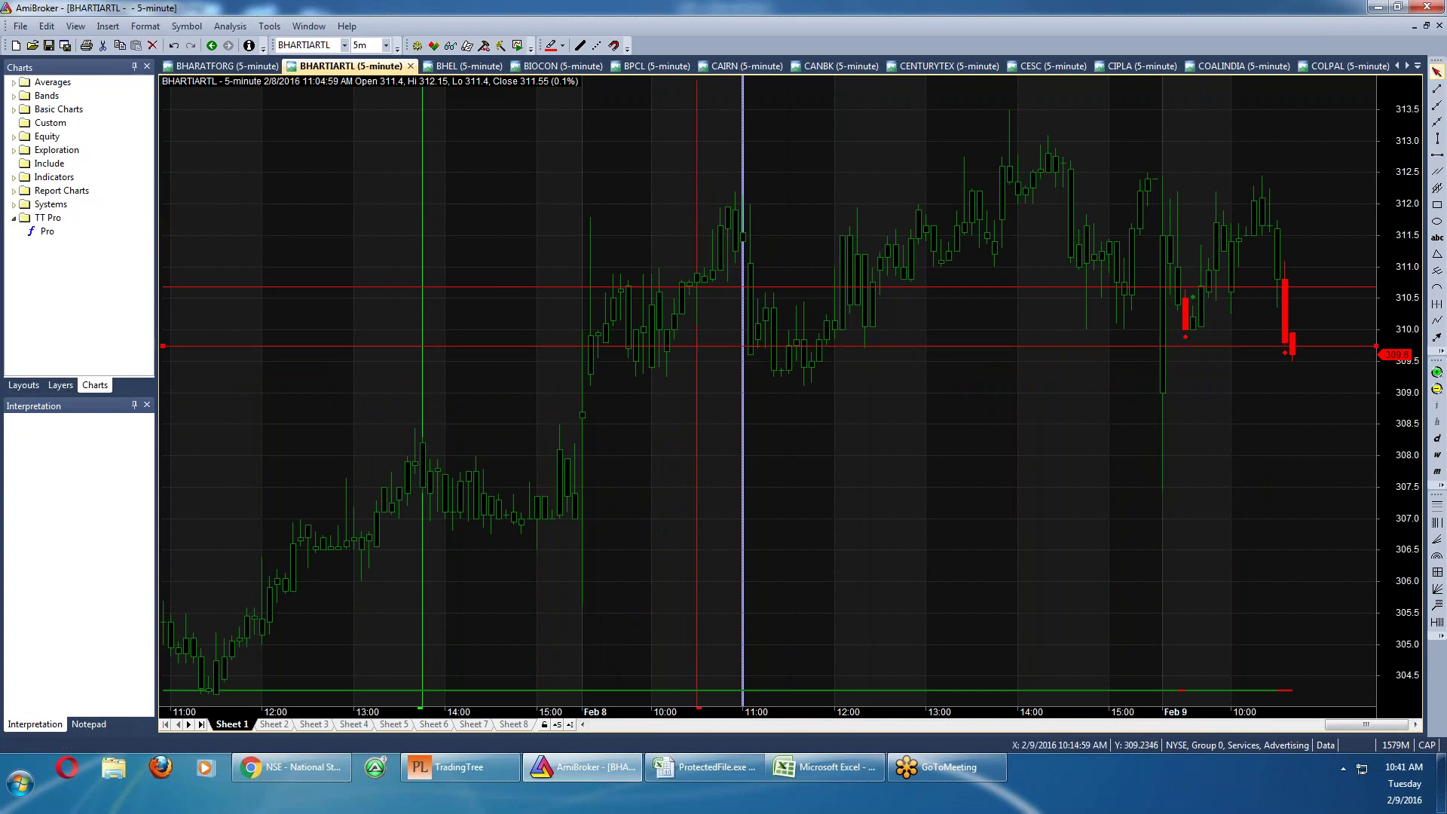
pyautogui.click(1178, 286)
pyautogui.press('Delete')
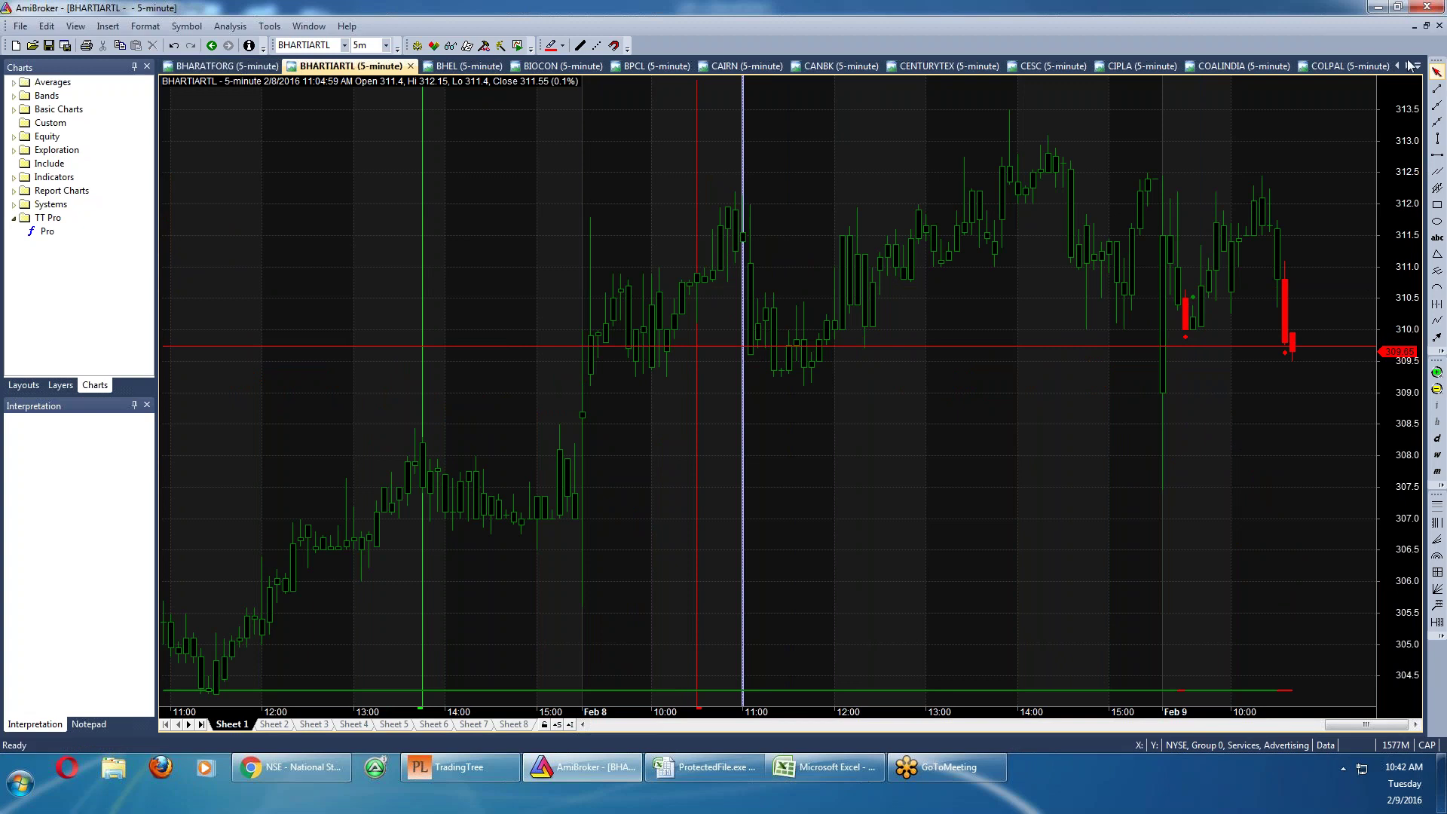
# Switch to the Excel watch list and replace the HDFCBANK symbol with HDFC
pyautogui.click(707, 771)
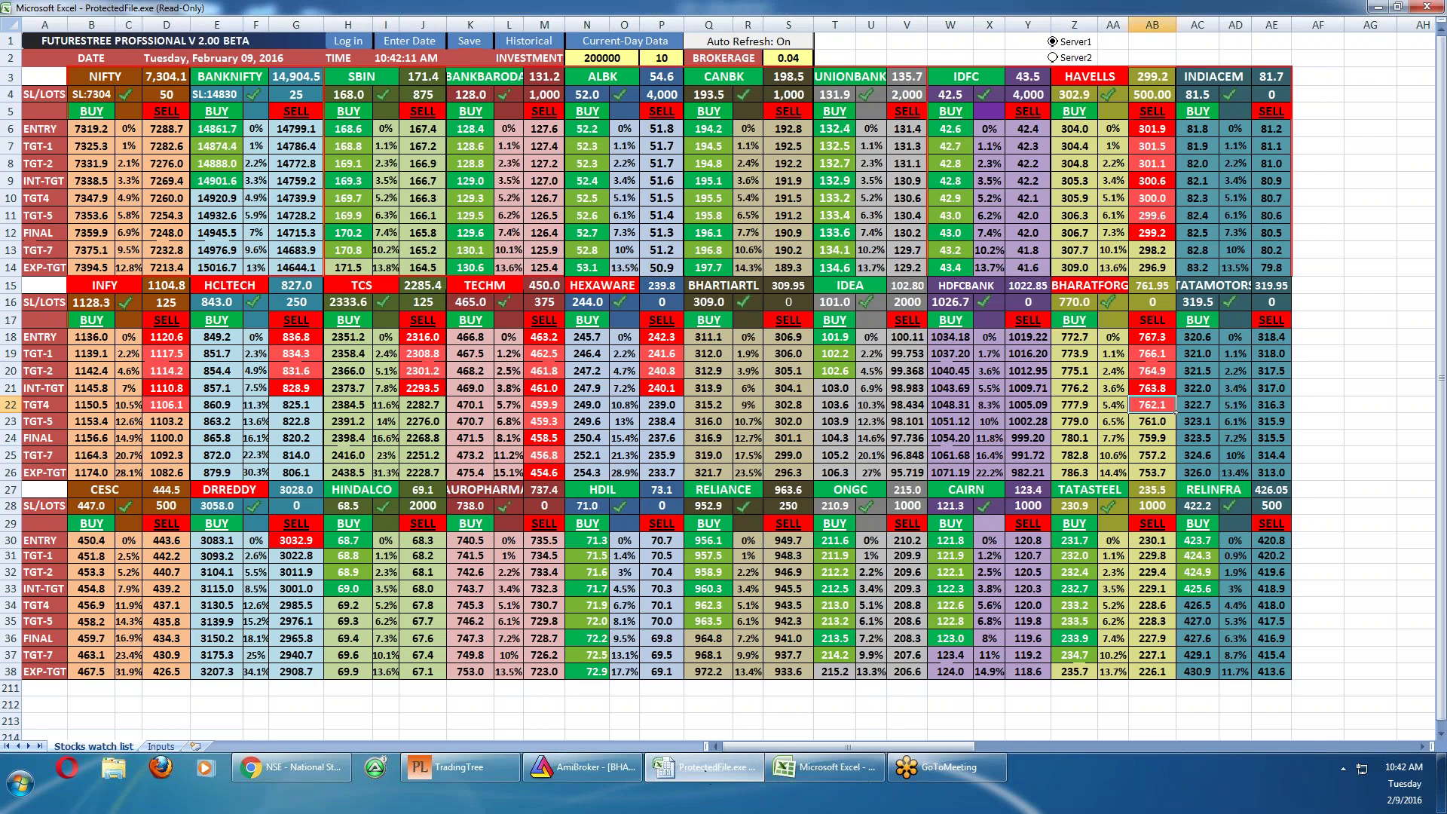
pyautogui.click(965, 290)
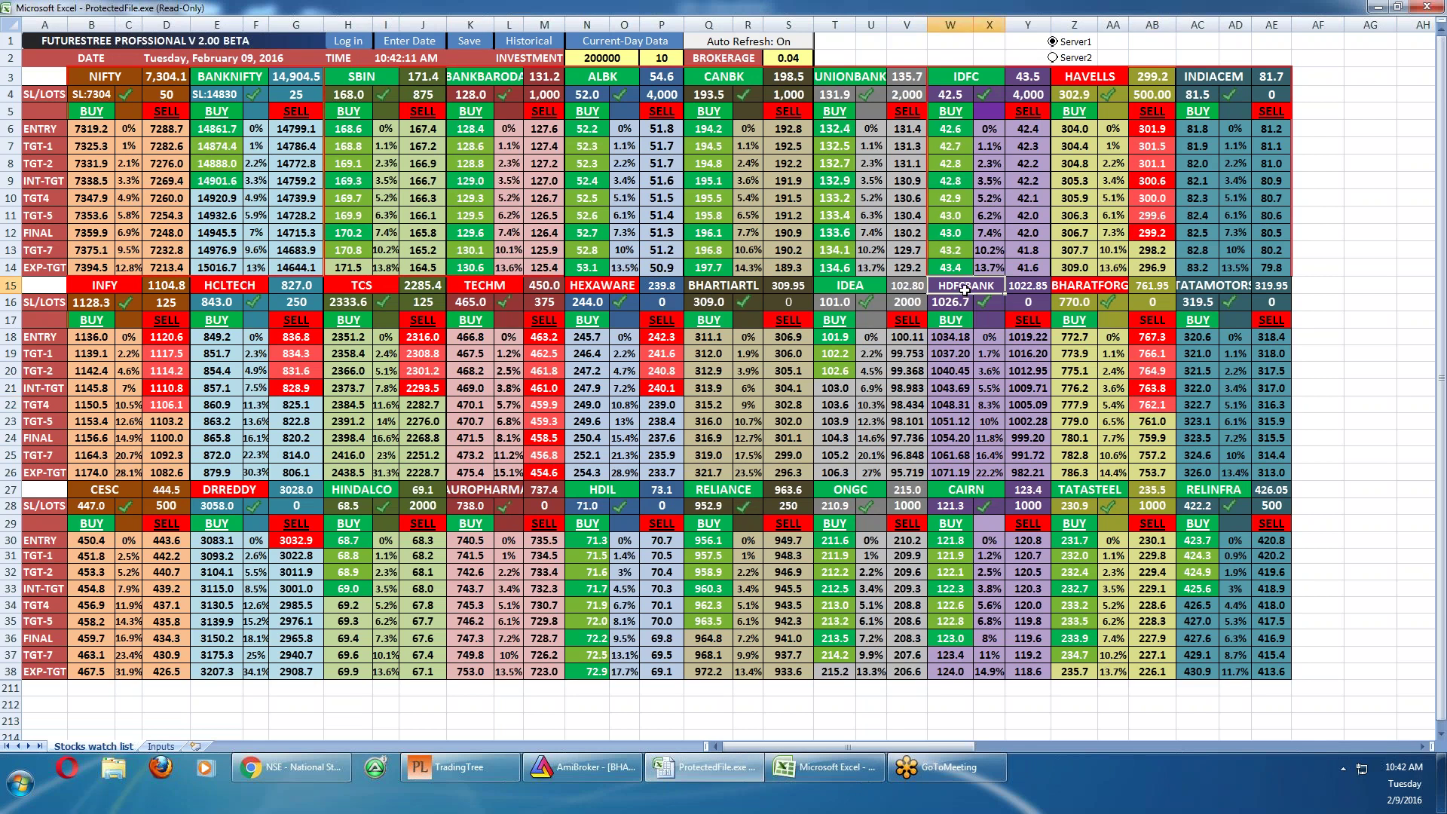
pyautogui.write('HDFC')
pyautogui.press('Return')
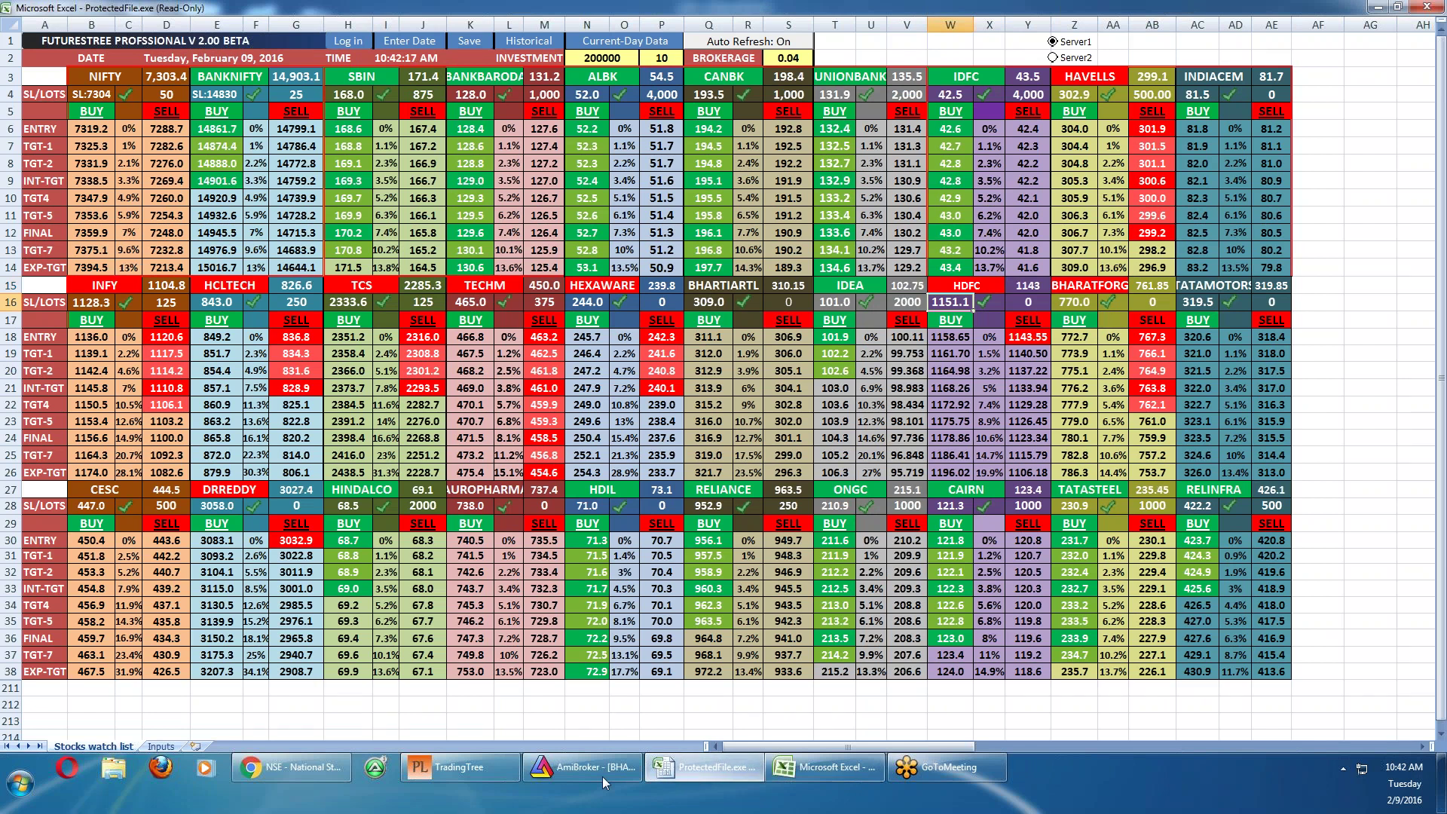
# Switch to AmiBroker and open the HDFC 5-minute chart from the list of open charts
pyautogui.click(563, 774)
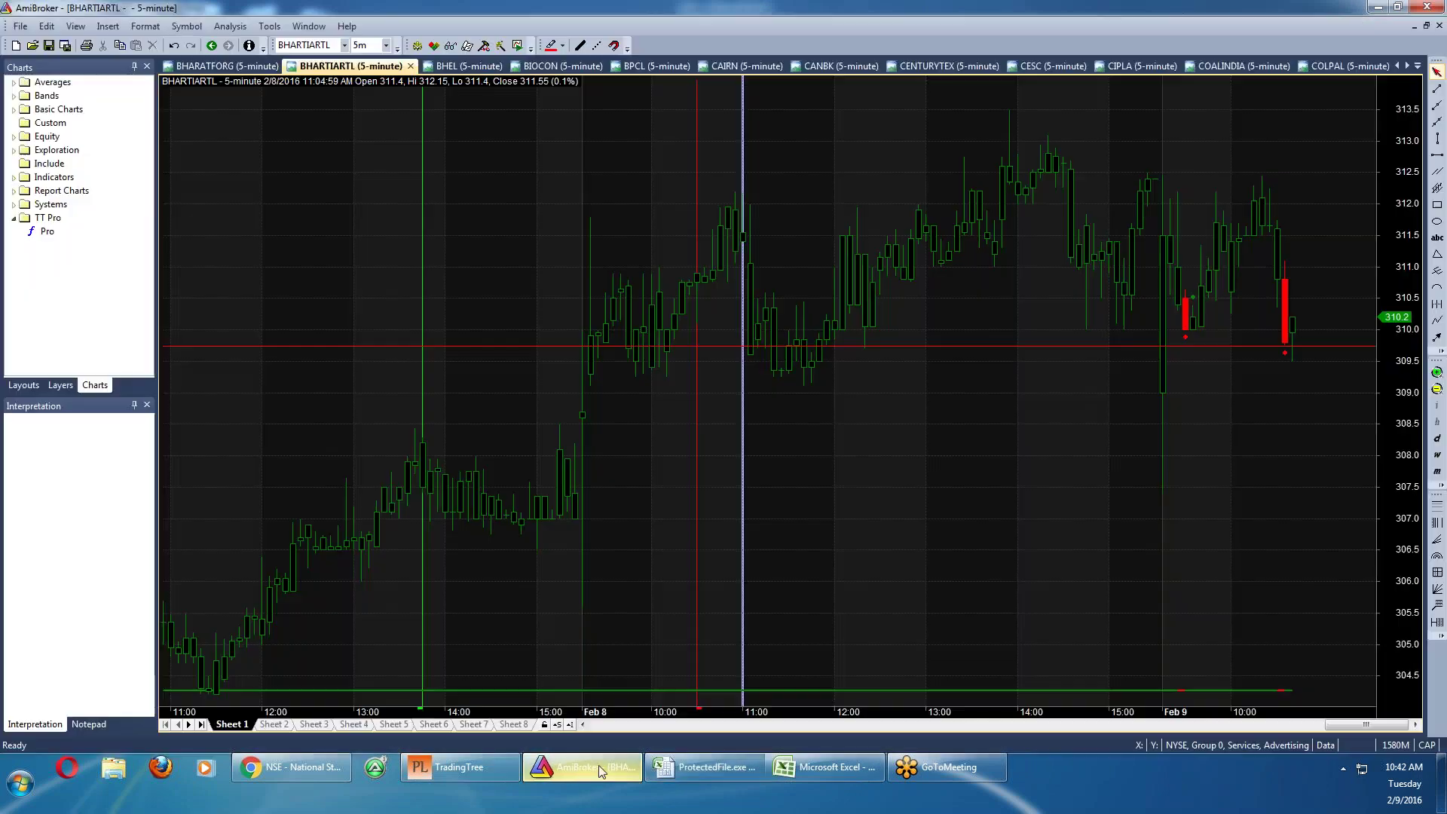
pyautogui.click(1417, 67)
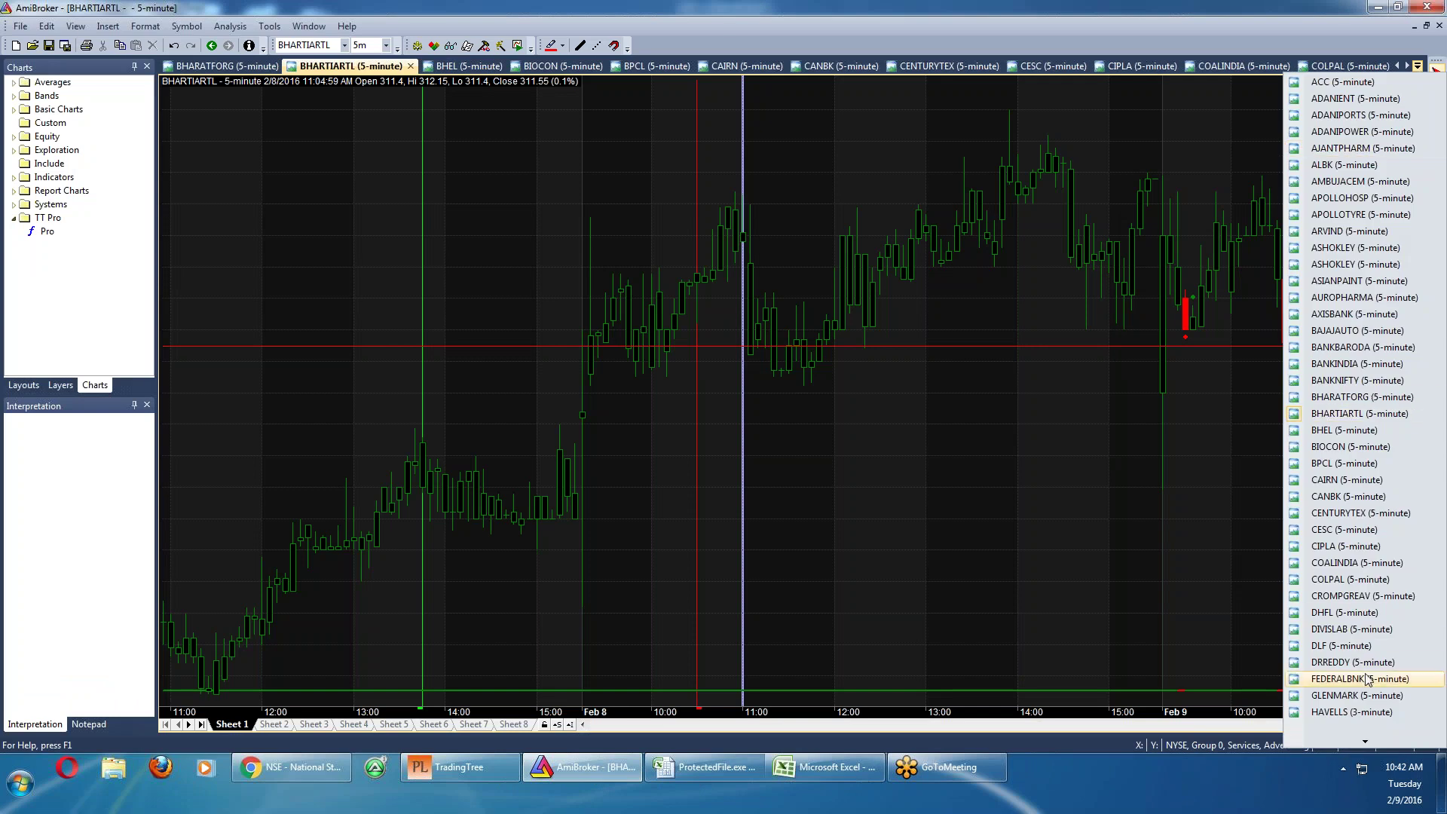
pyautogui.scroll(-3, 1366, 705)
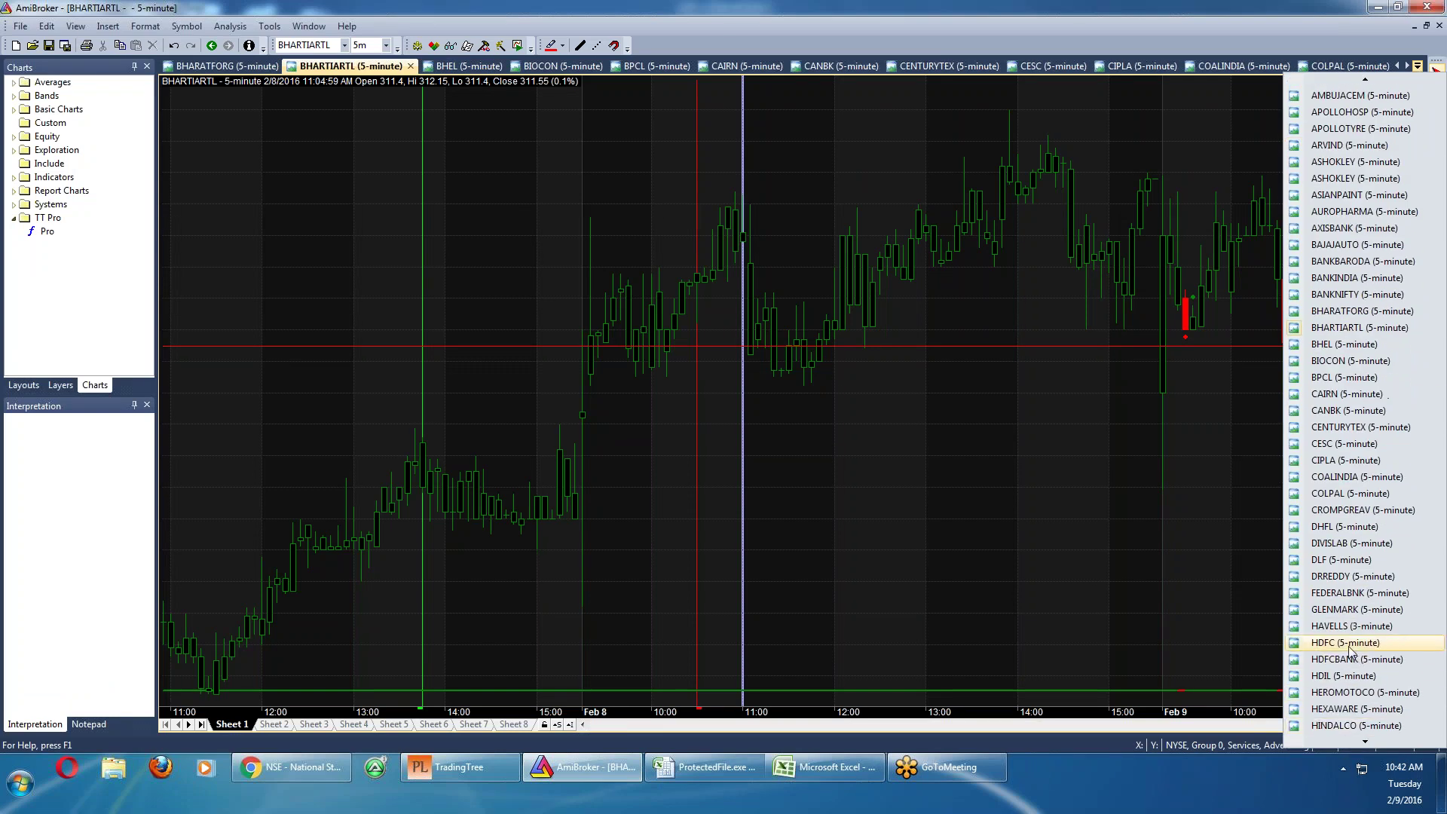
pyautogui.click(1349, 646)
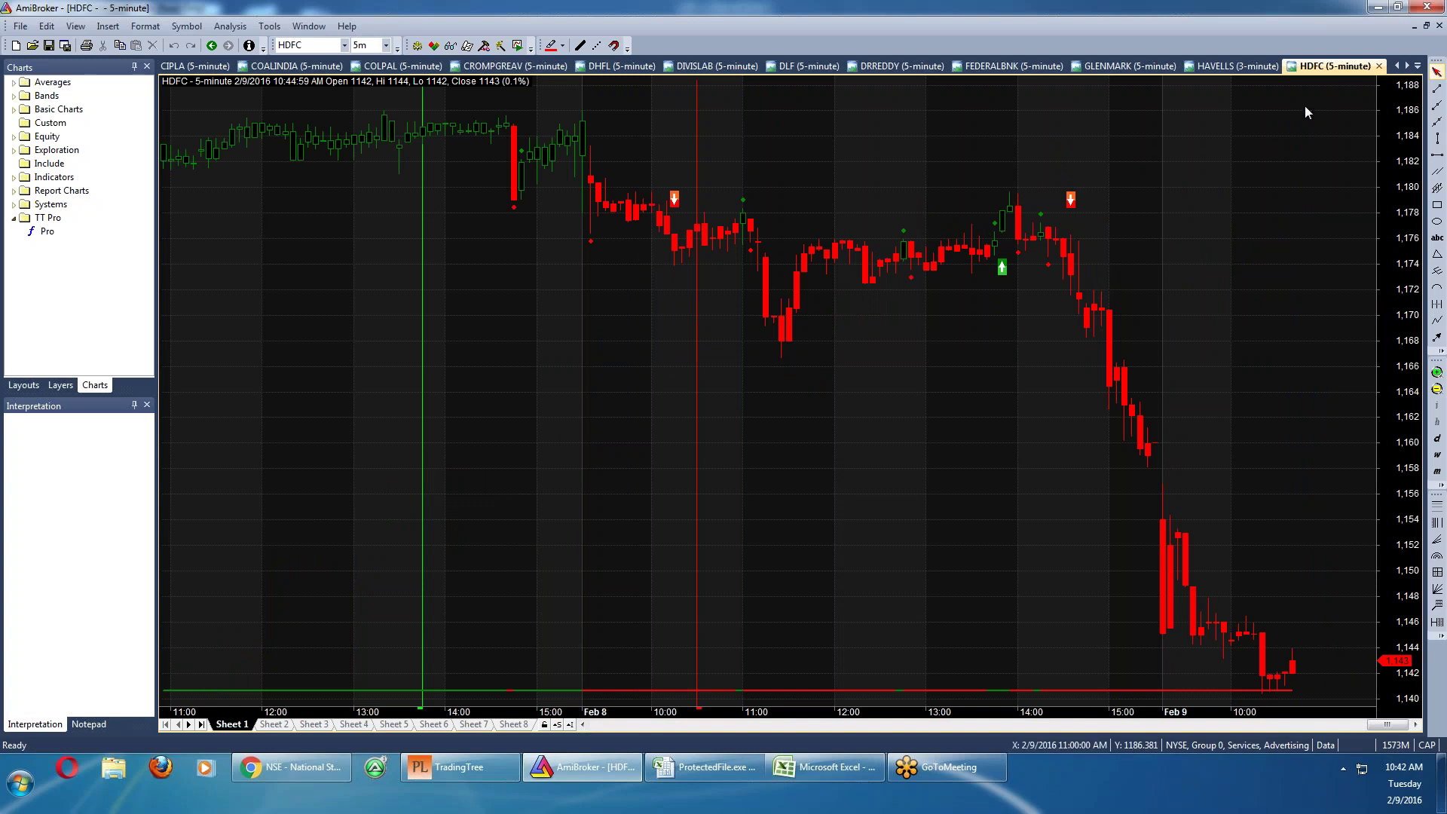
# Open the KOTAKBANK 5-minute chart and inspect the Feb 9 bar at 10:39:59 AM near the latest low
pyautogui.click(1418, 66)
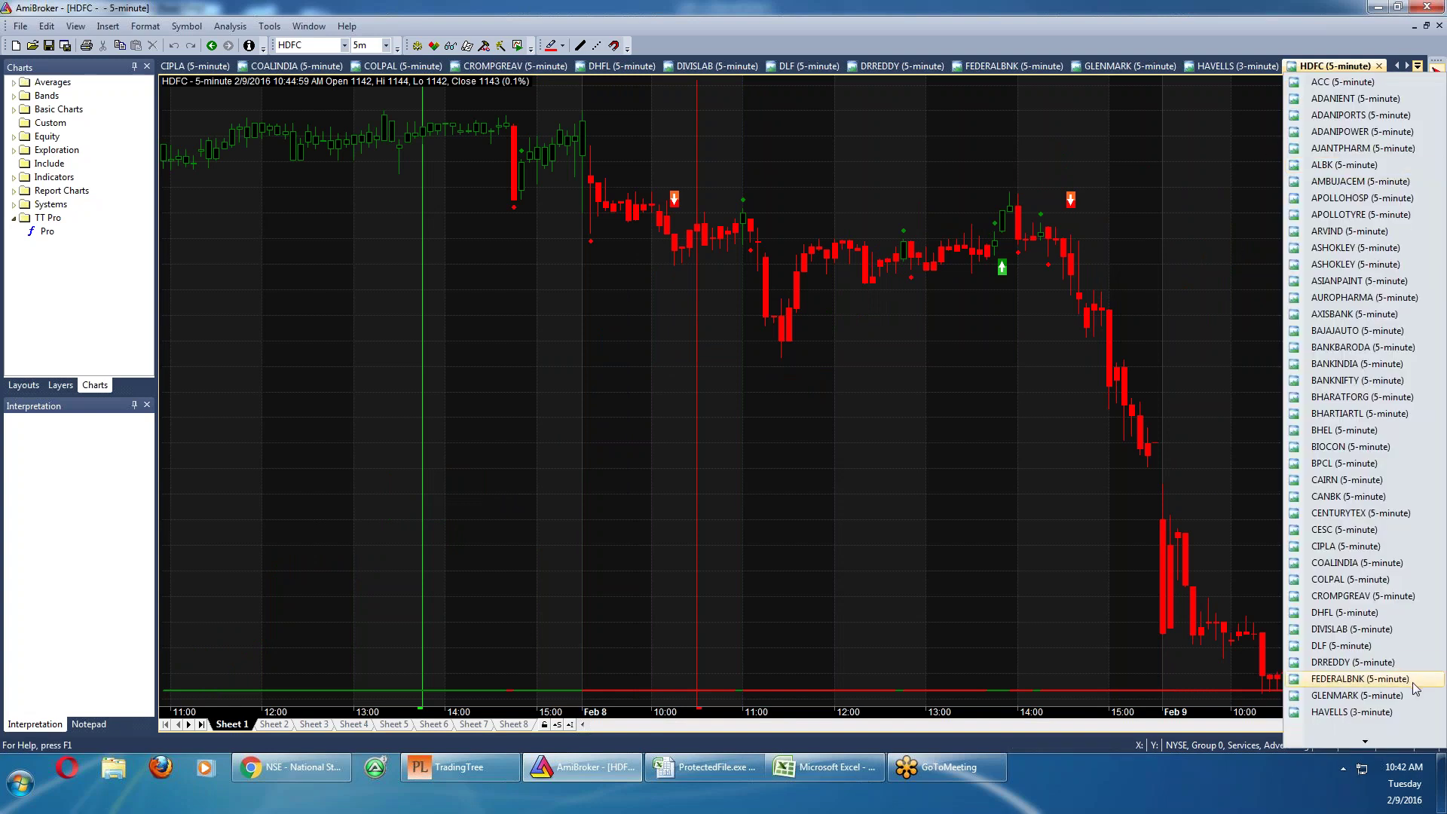
pyautogui.scroll(-5, 1403, 684)
pyautogui.click(1397, 728)
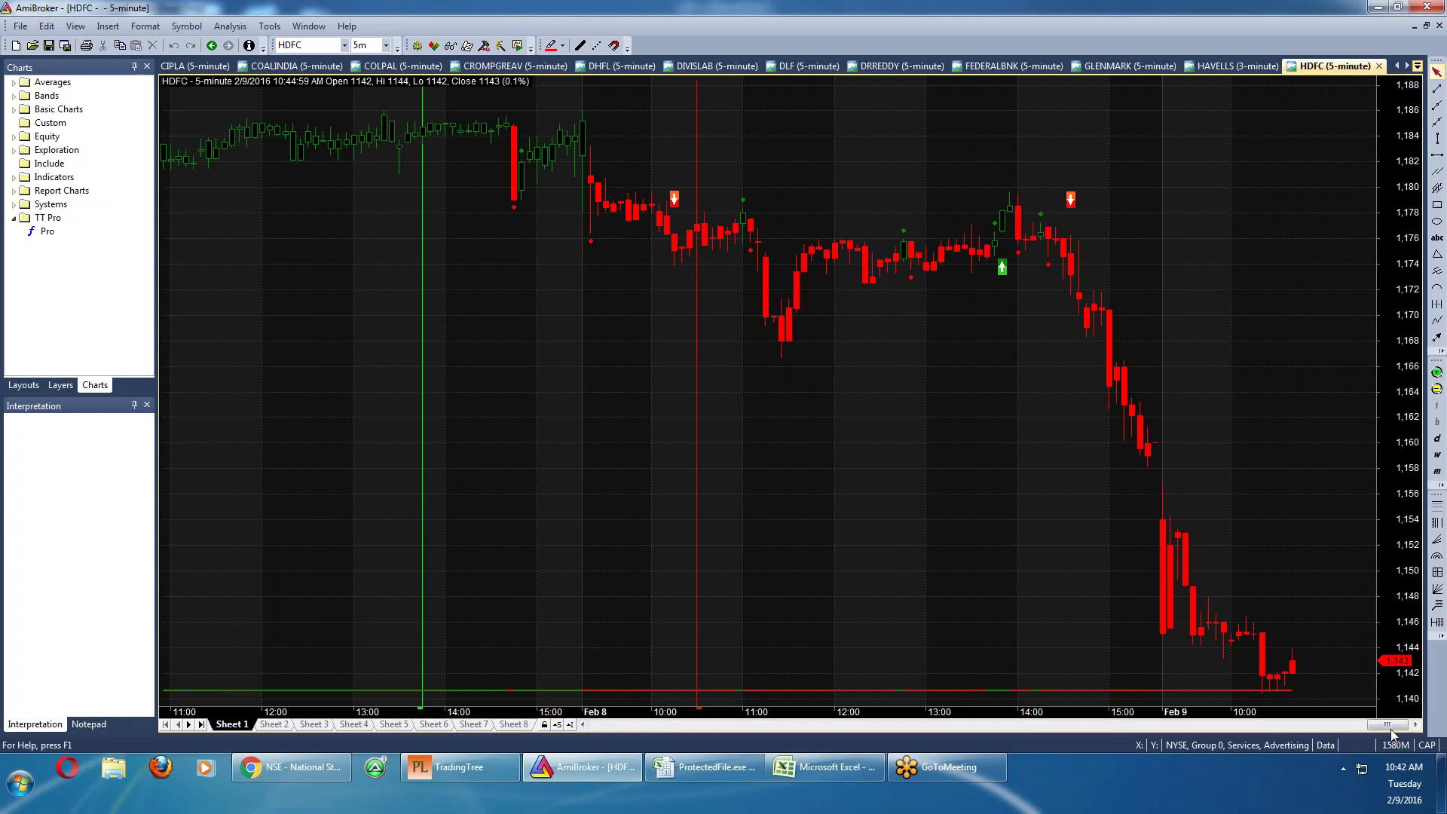
pyautogui.click(1167, 549)
pyautogui.click(1286, 700)
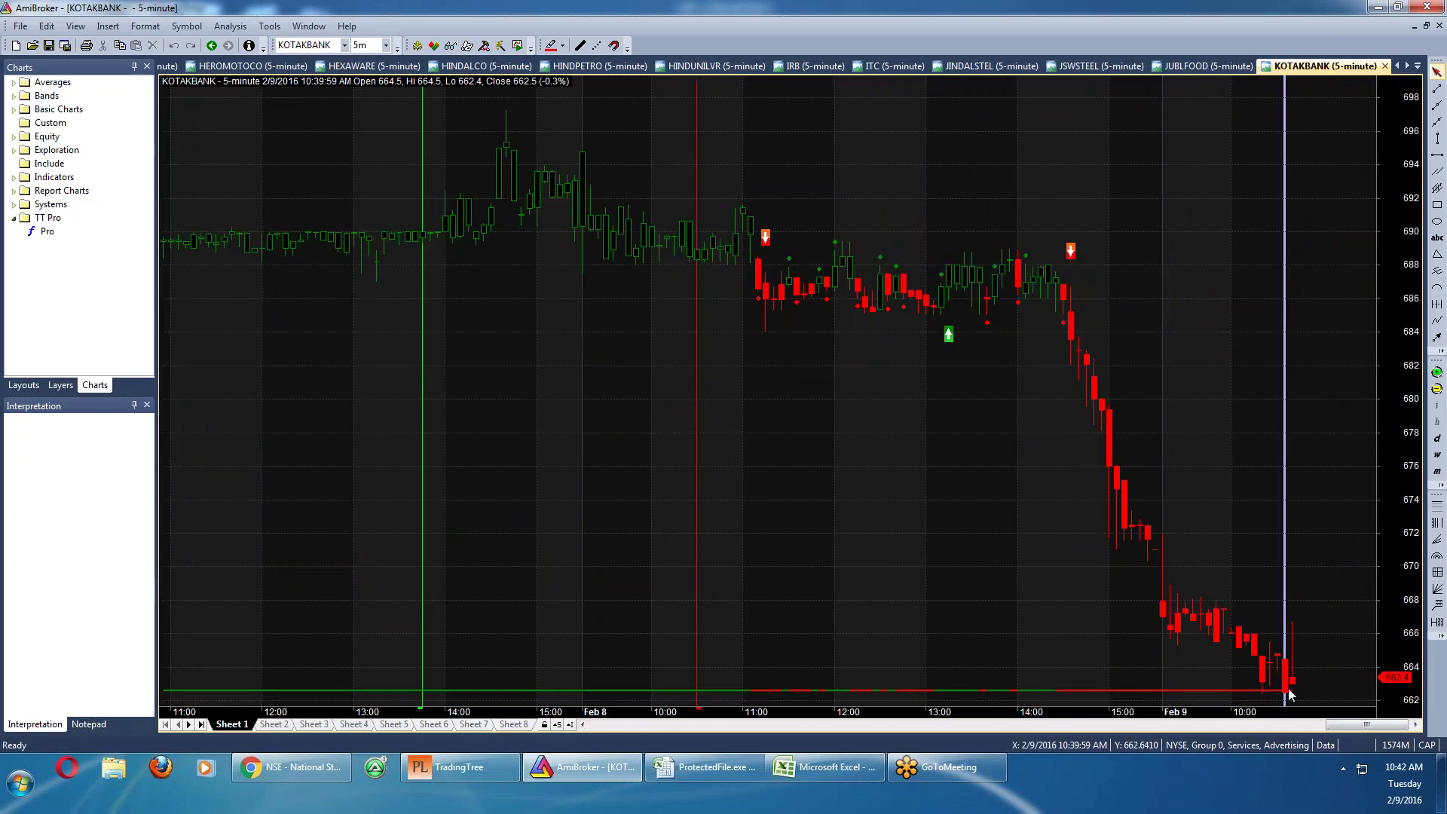
# Switch to the Excel watch list, replace the CESC symbol with KOTAKBANK, and select the DRREDDY sell entry cell
pyautogui.click(1376, 7)
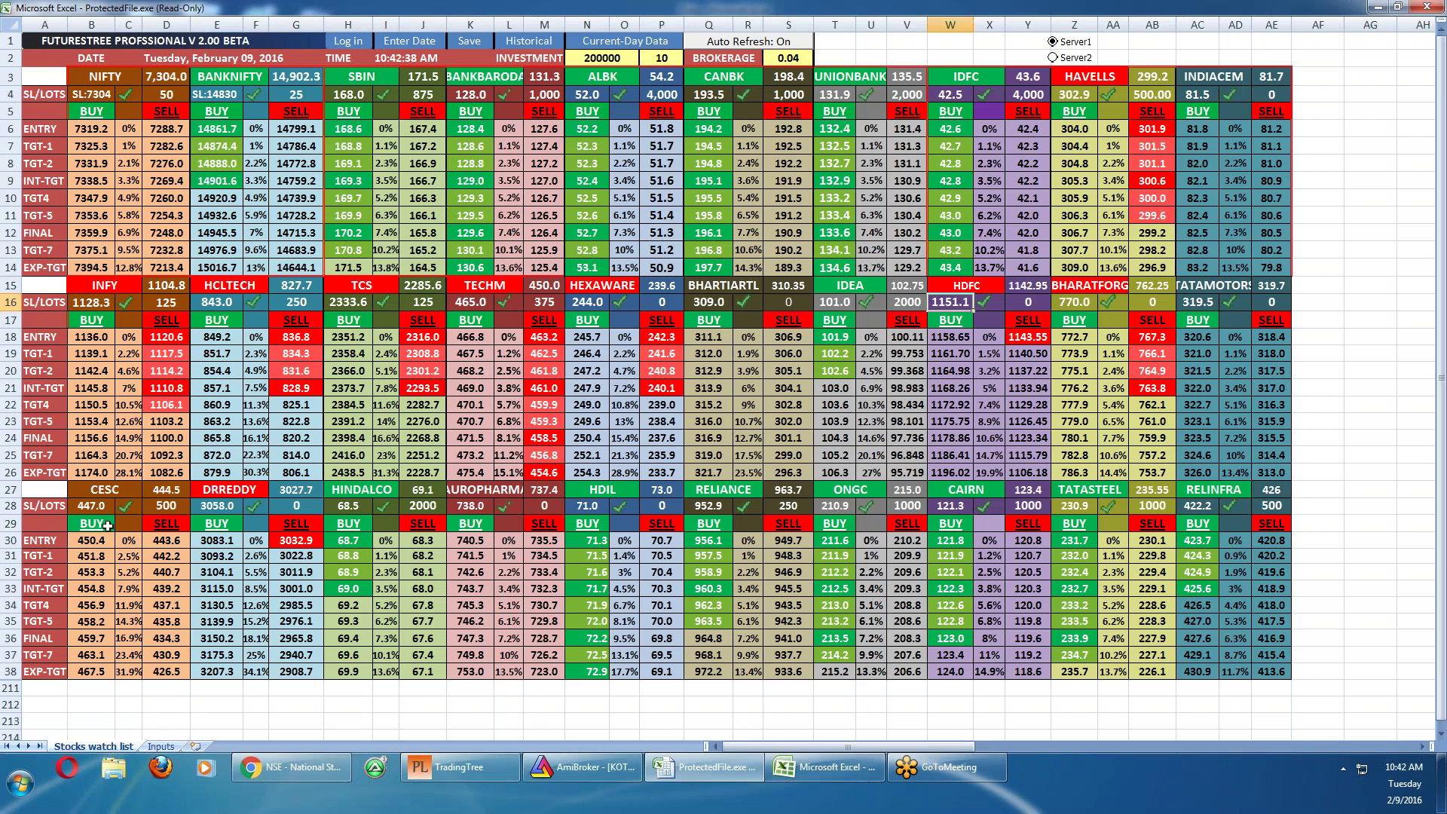
pyautogui.click(118, 492)
pyautogui.write('KO')
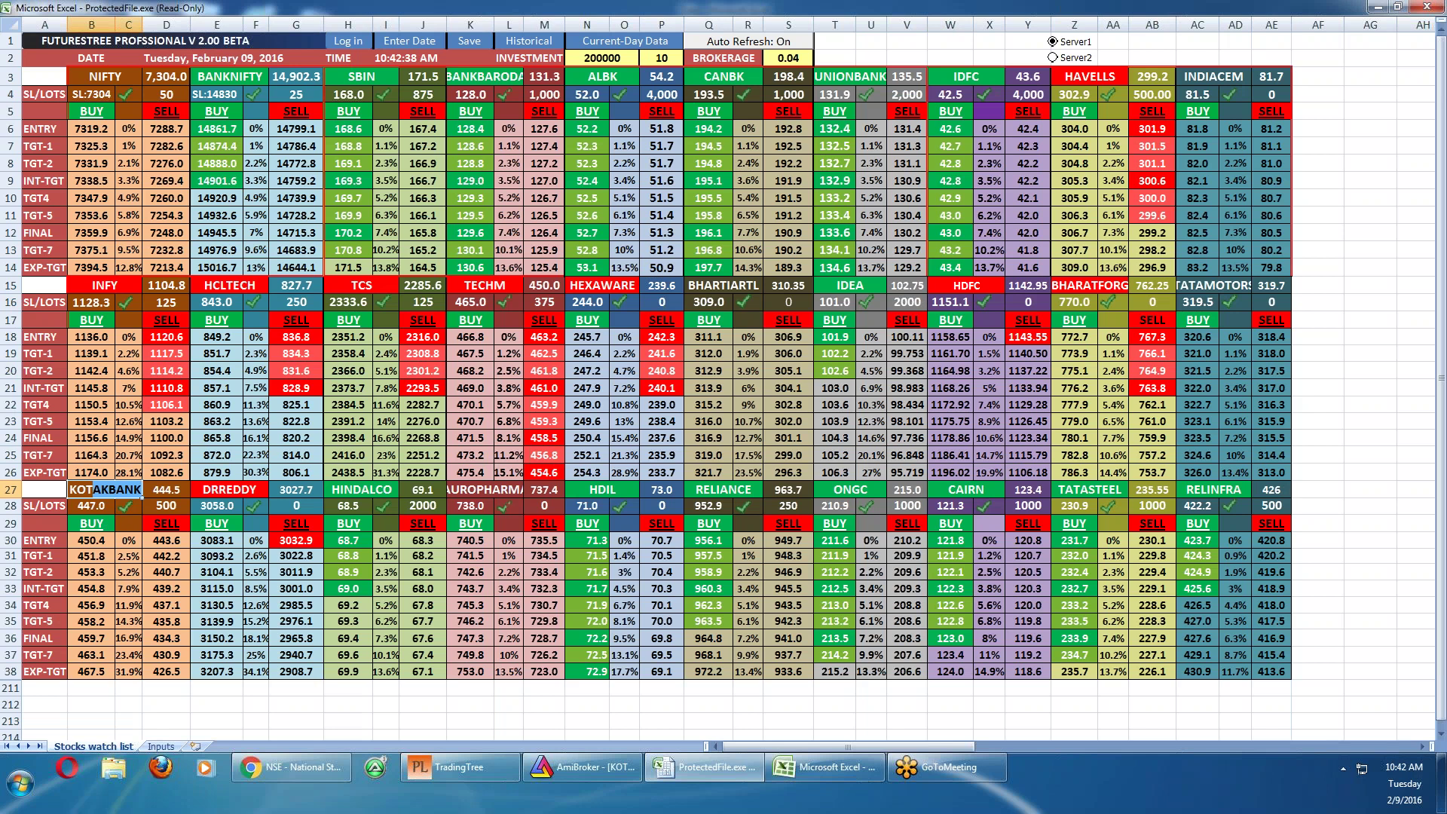
pyautogui.write('T')
pyautogui.press('Return')
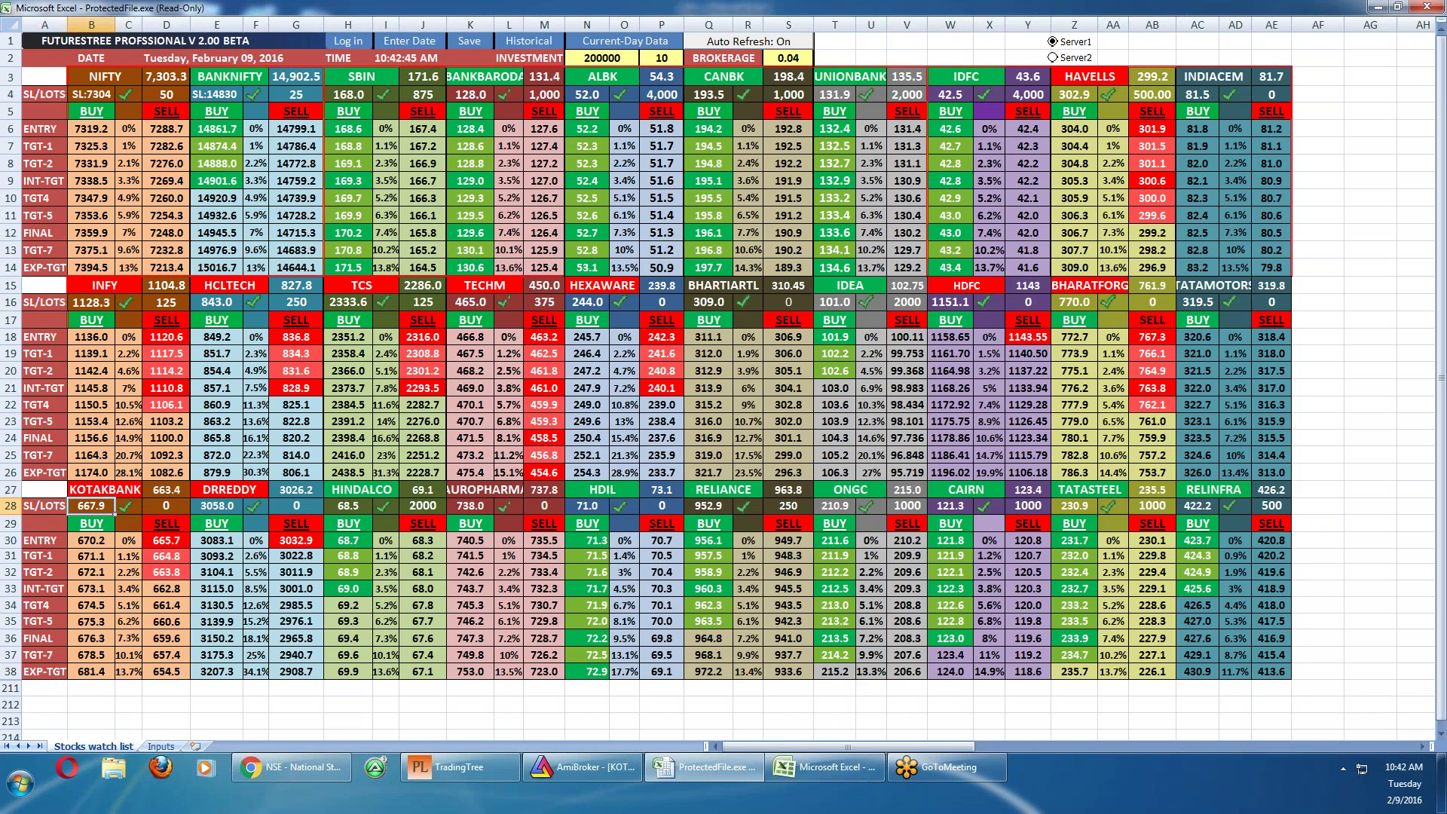
pyautogui.click(291, 549)
pyautogui.click(292, 538)
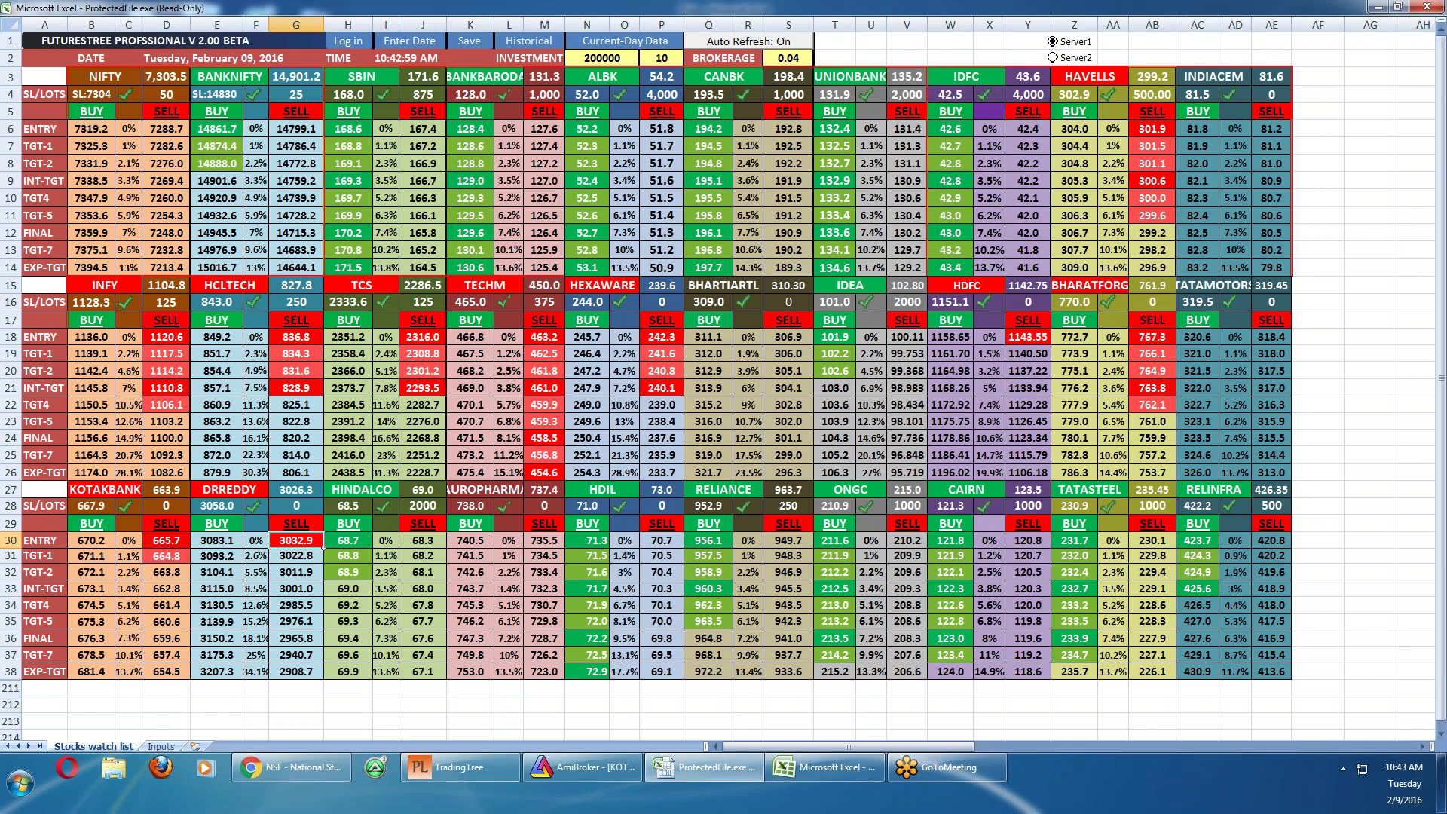
# Switch to AmiBroker and inspect the Feb 8 bar at 2:29:59 PM on the BANKBARODA 5-minute chart
pyautogui.click(564, 772)
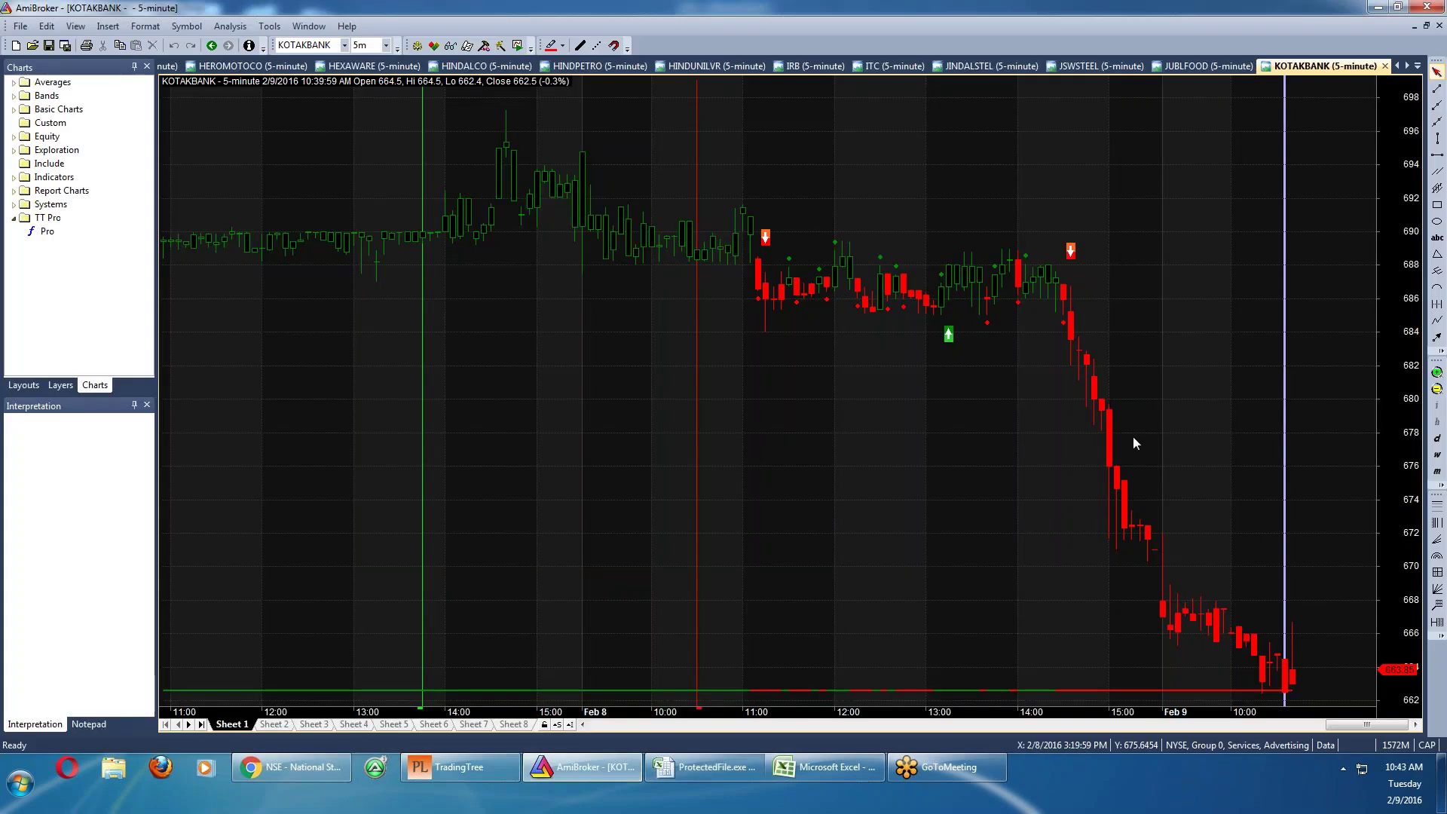
pyautogui.click(1418, 67)
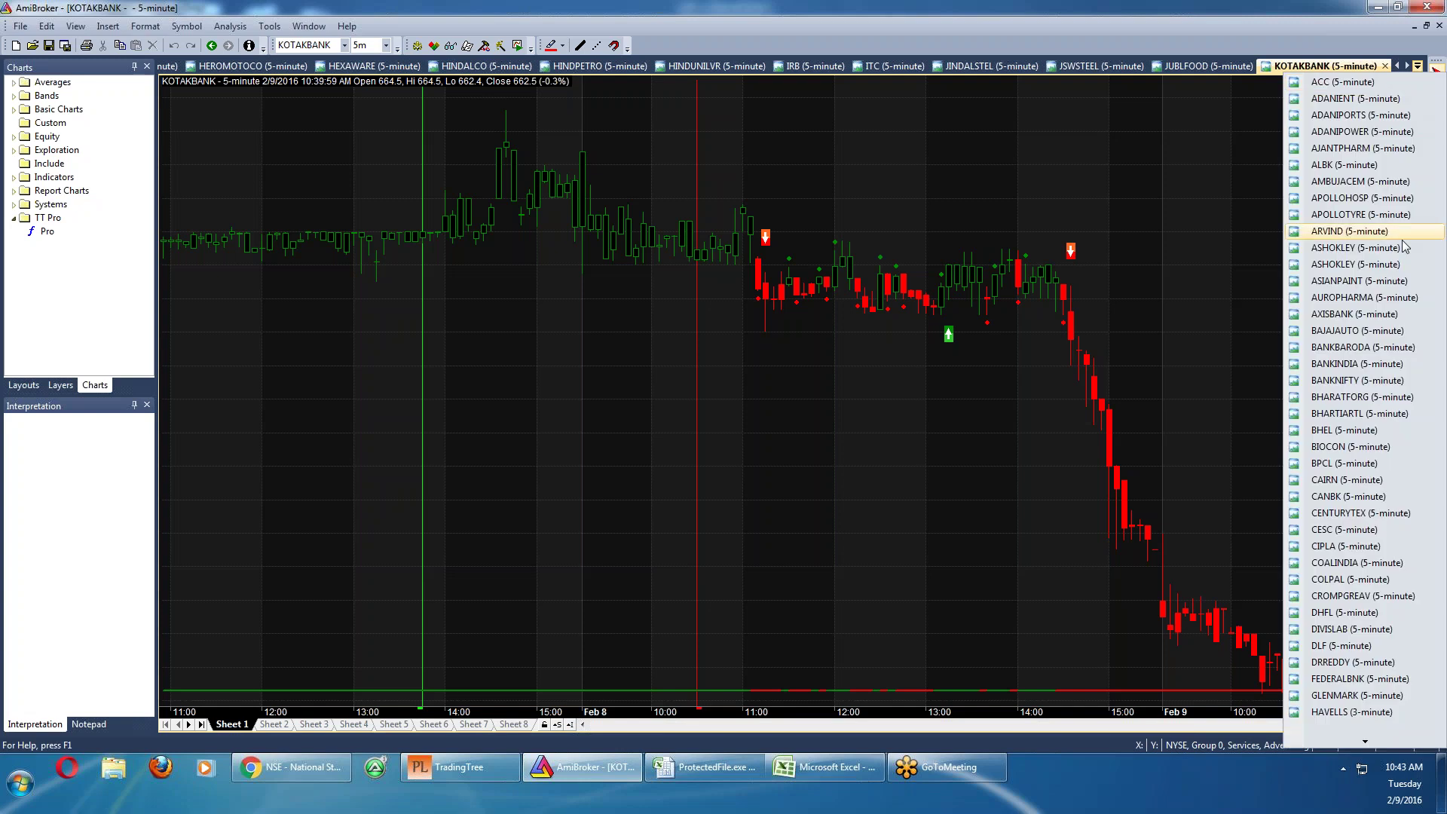
pyautogui.click(1384, 348)
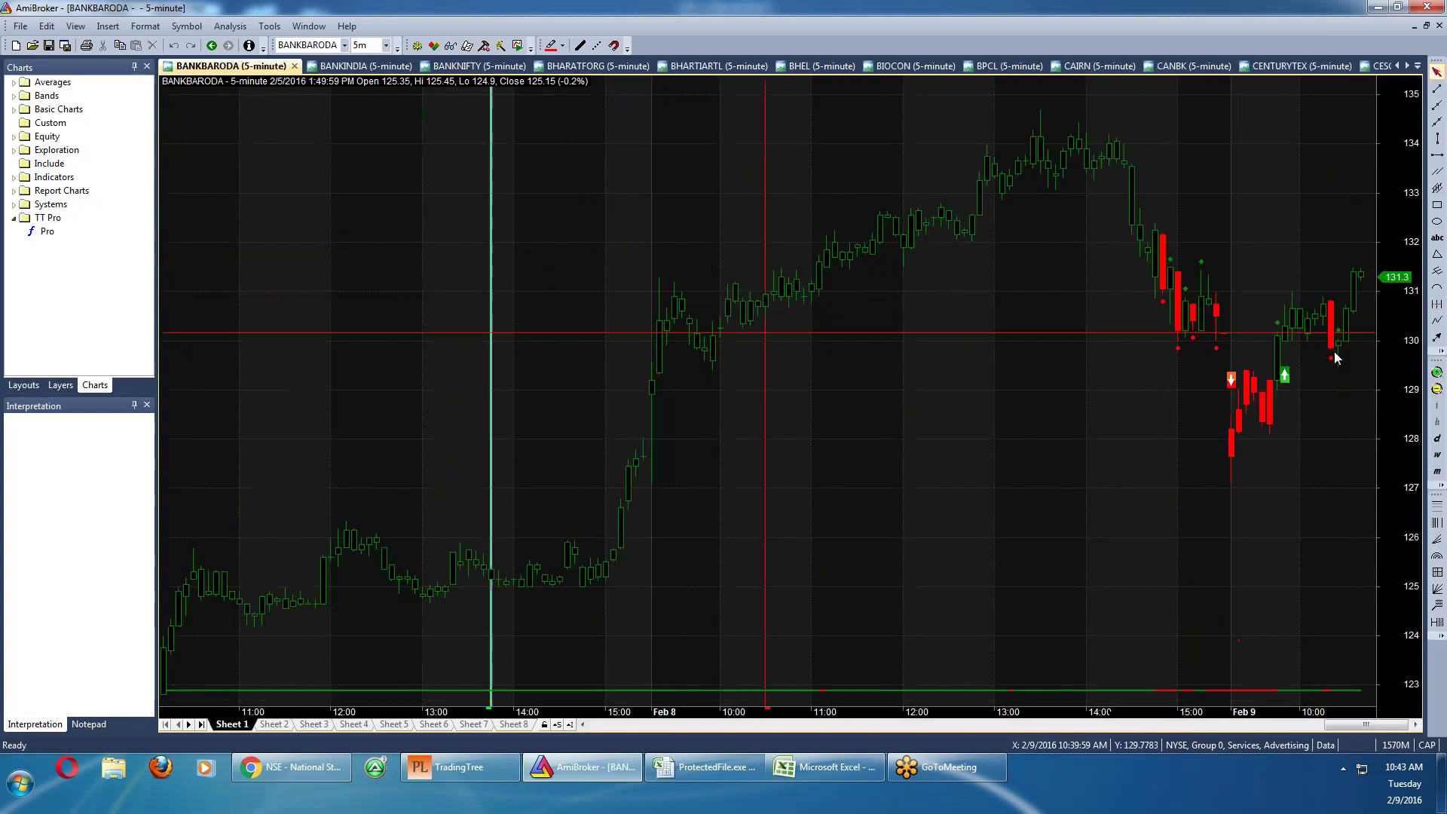
pyautogui.click(1055, 483)
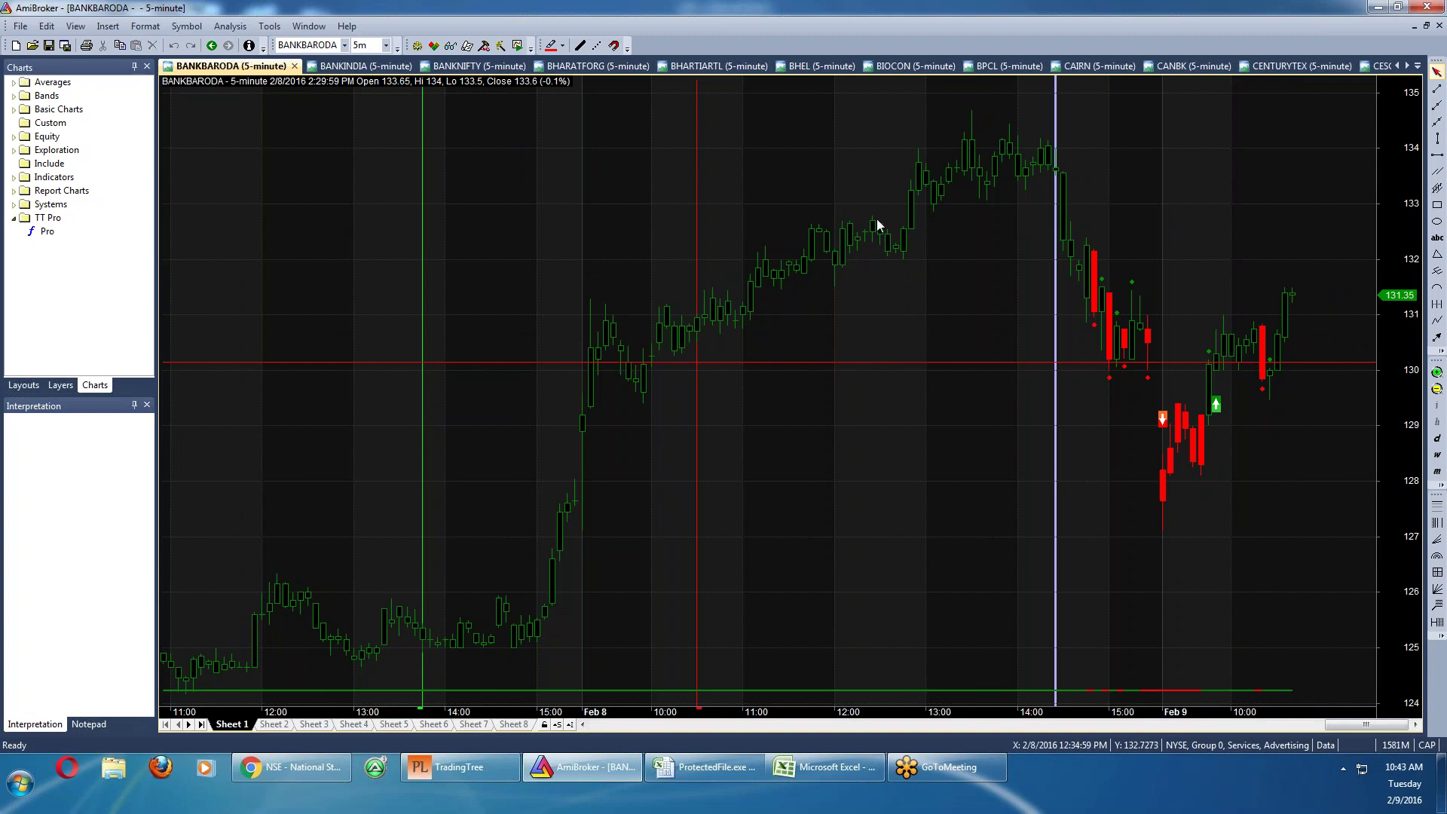
# Review the BANKINDIA, BANKNIFTY and BHARATFORG 5-minute charts in turn, selecting the Feb 5 bar at 3:24:59 PM on BHARATFORG
pyautogui.click(392, 69)
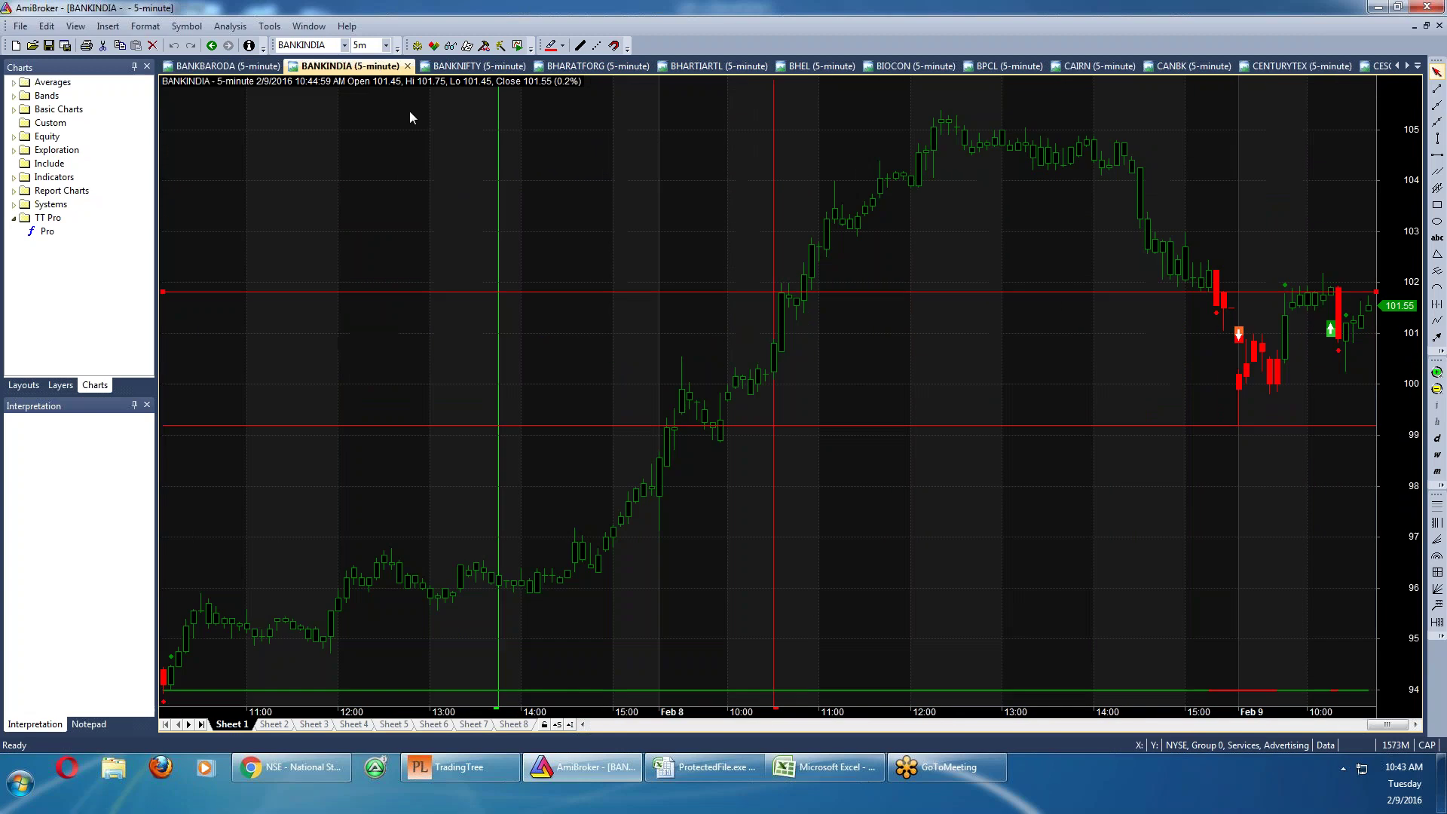
pyautogui.click(463, 68)
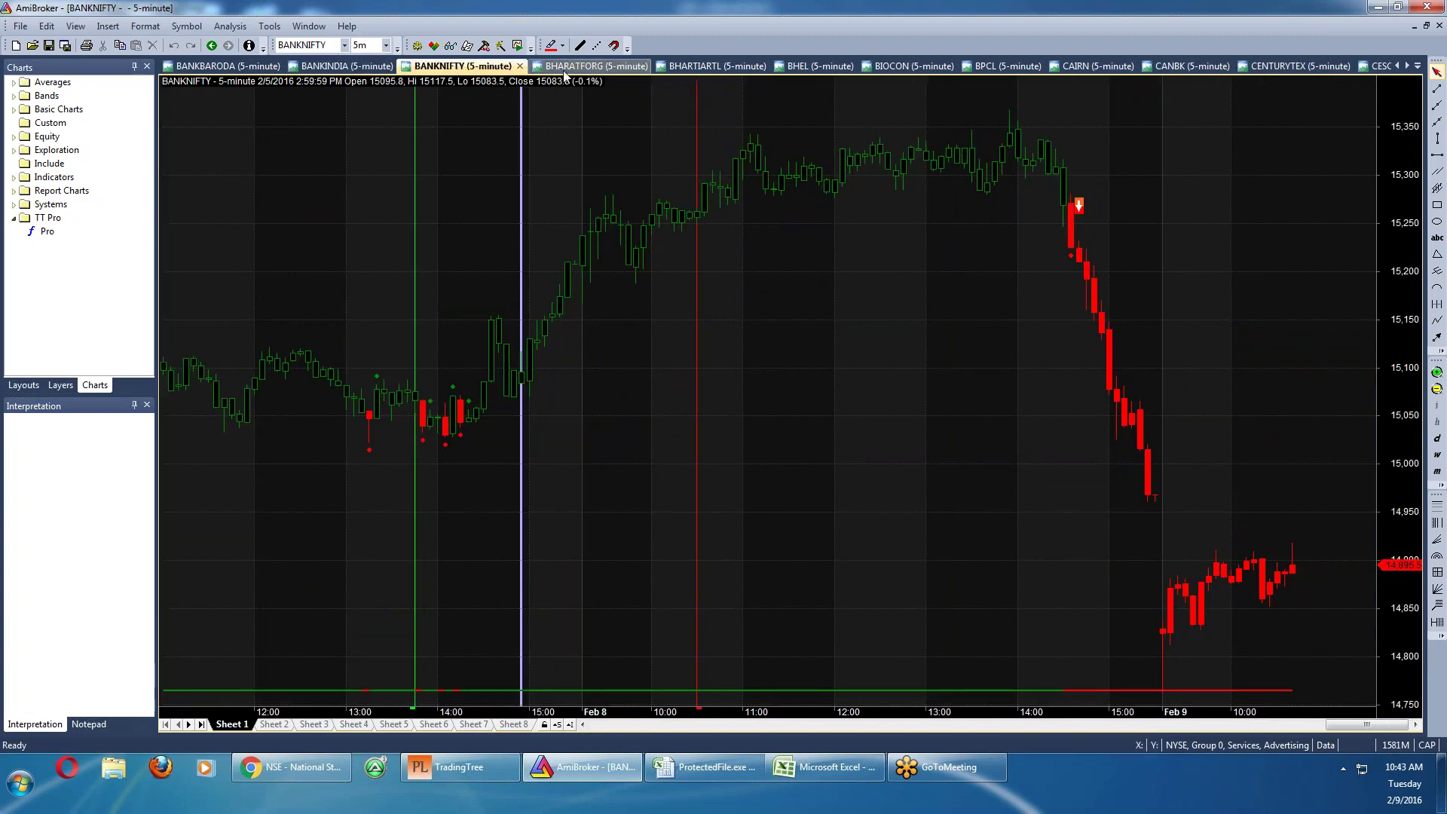
pyautogui.click(592, 67)
pyautogui.click(578, 133)
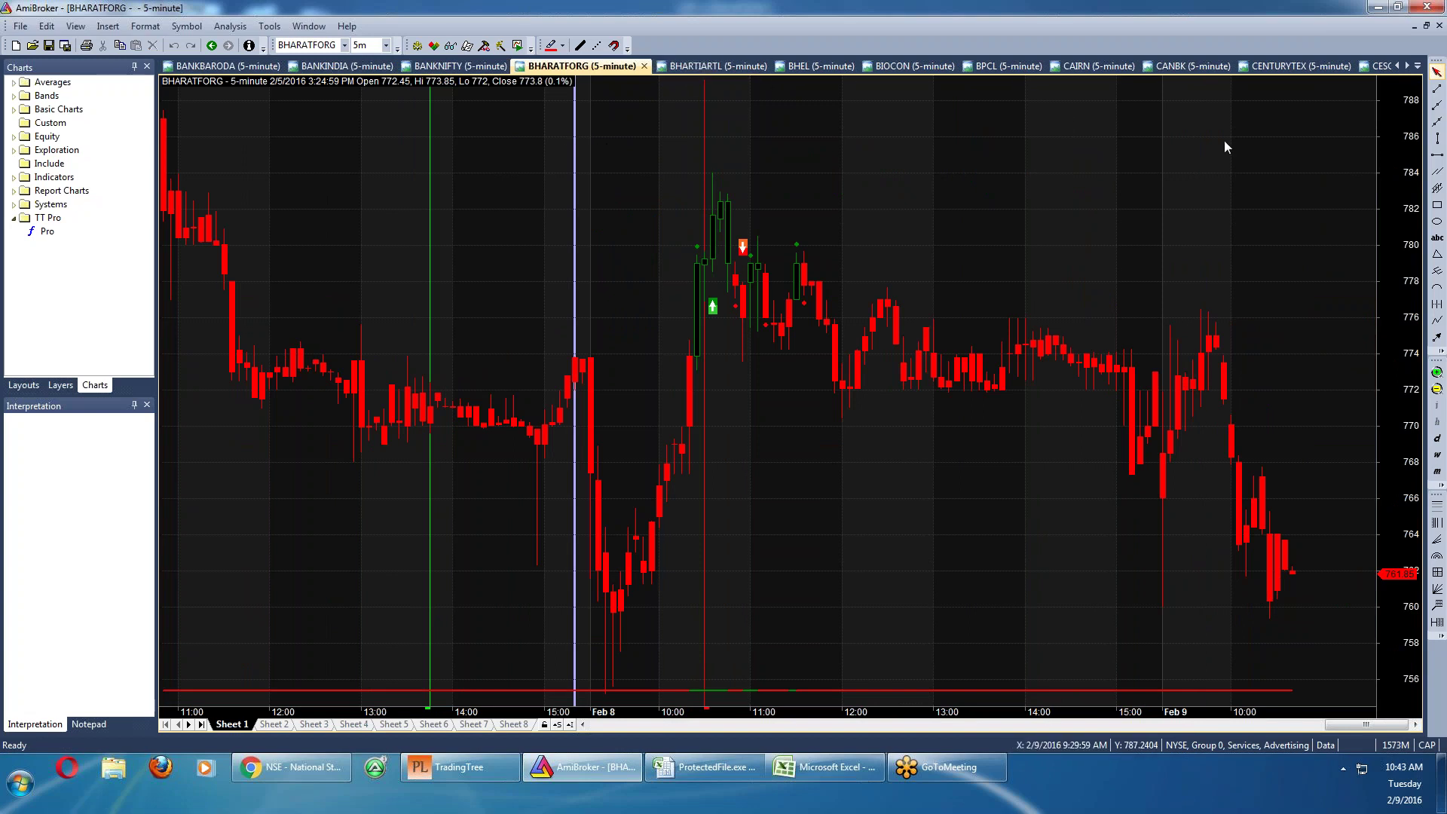
# Review the CANBK, CENTURYTEX and CESC 5-minute charts in turn, selecting the Feb 9 bar at 9:34:59 AM on CENTURYTEX
pyautogui.click(1212, 67)
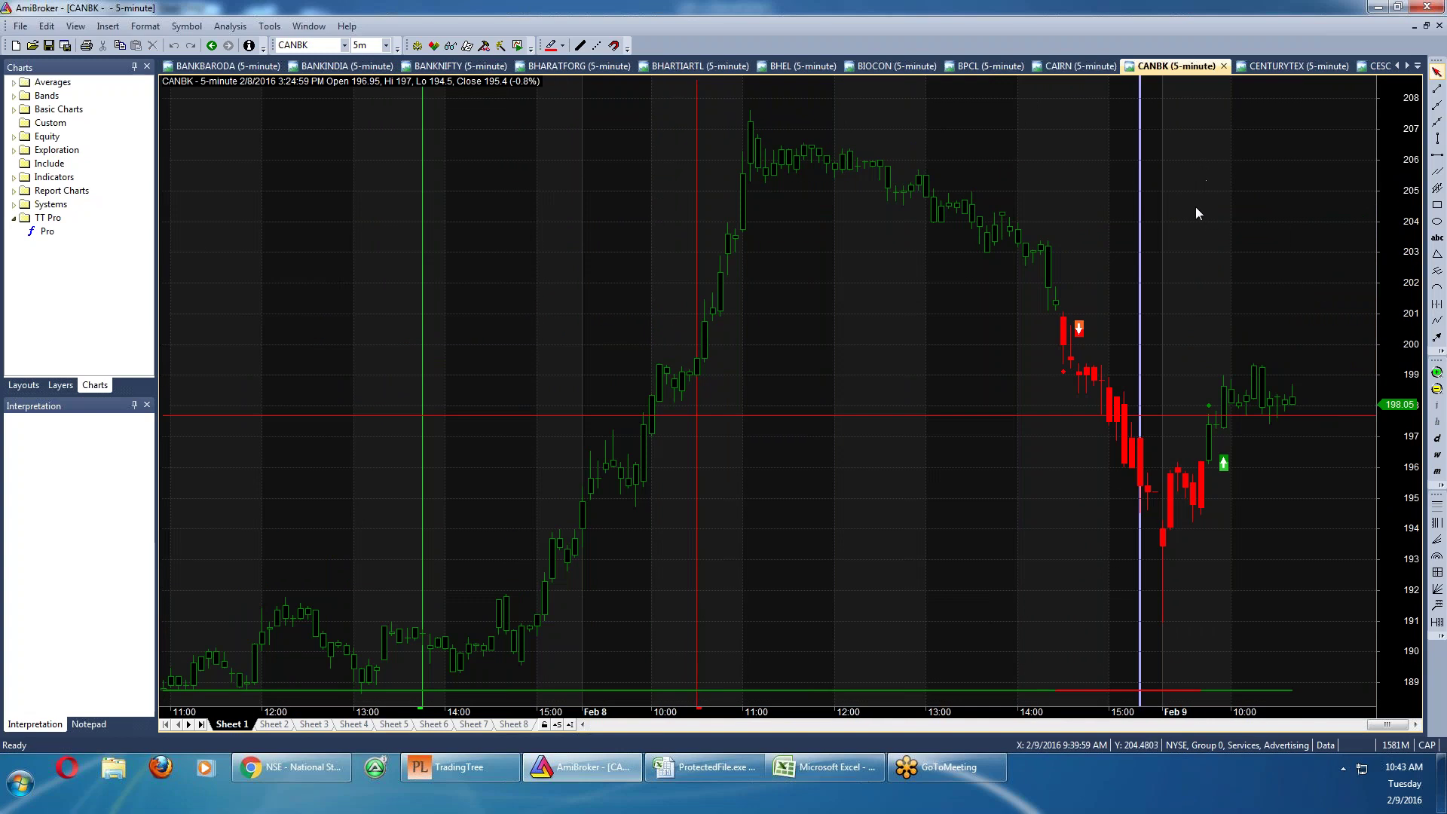
pyautogui.moveTo(1199, 212)
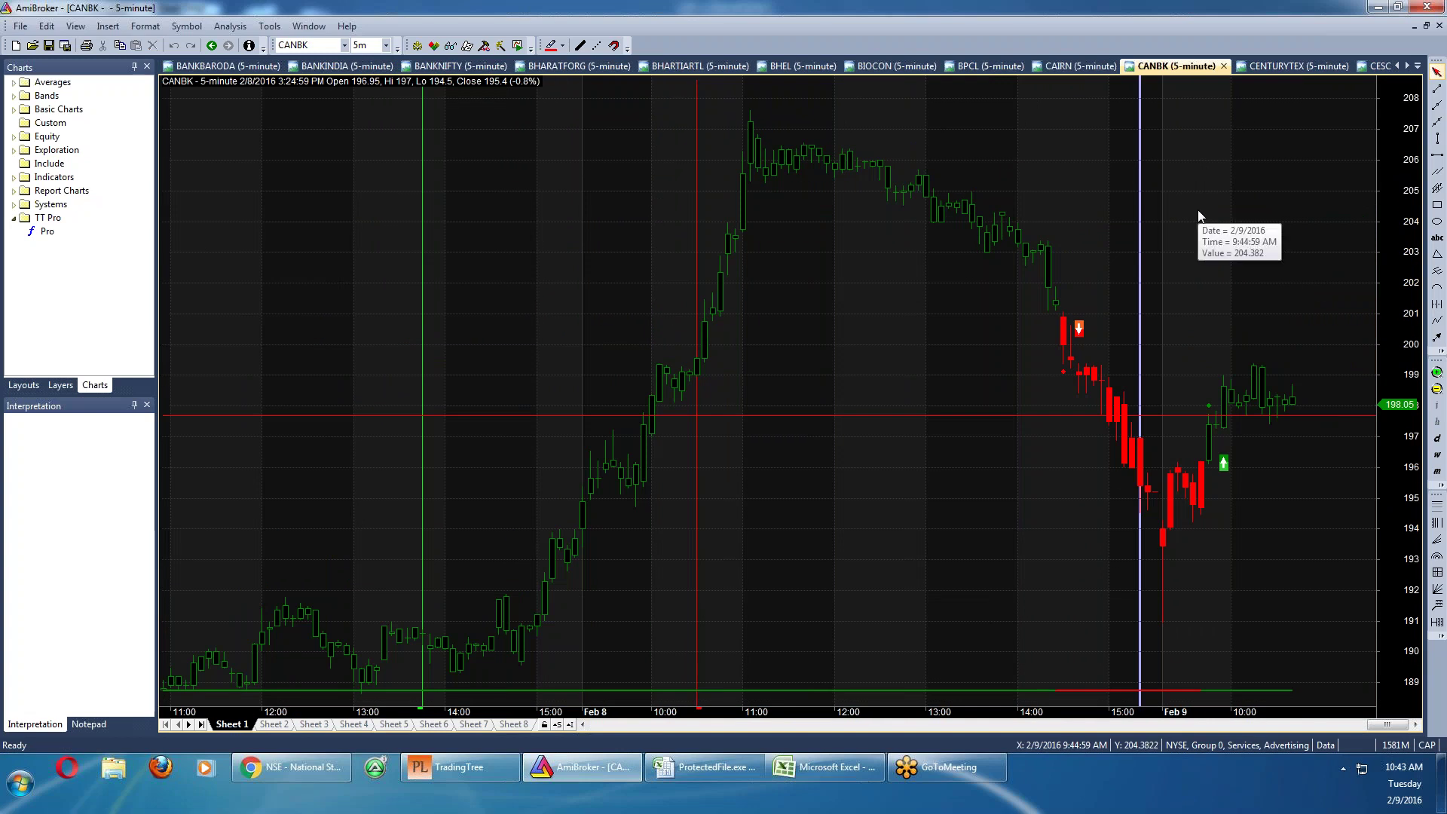
pyautogui.click(1283, 65)
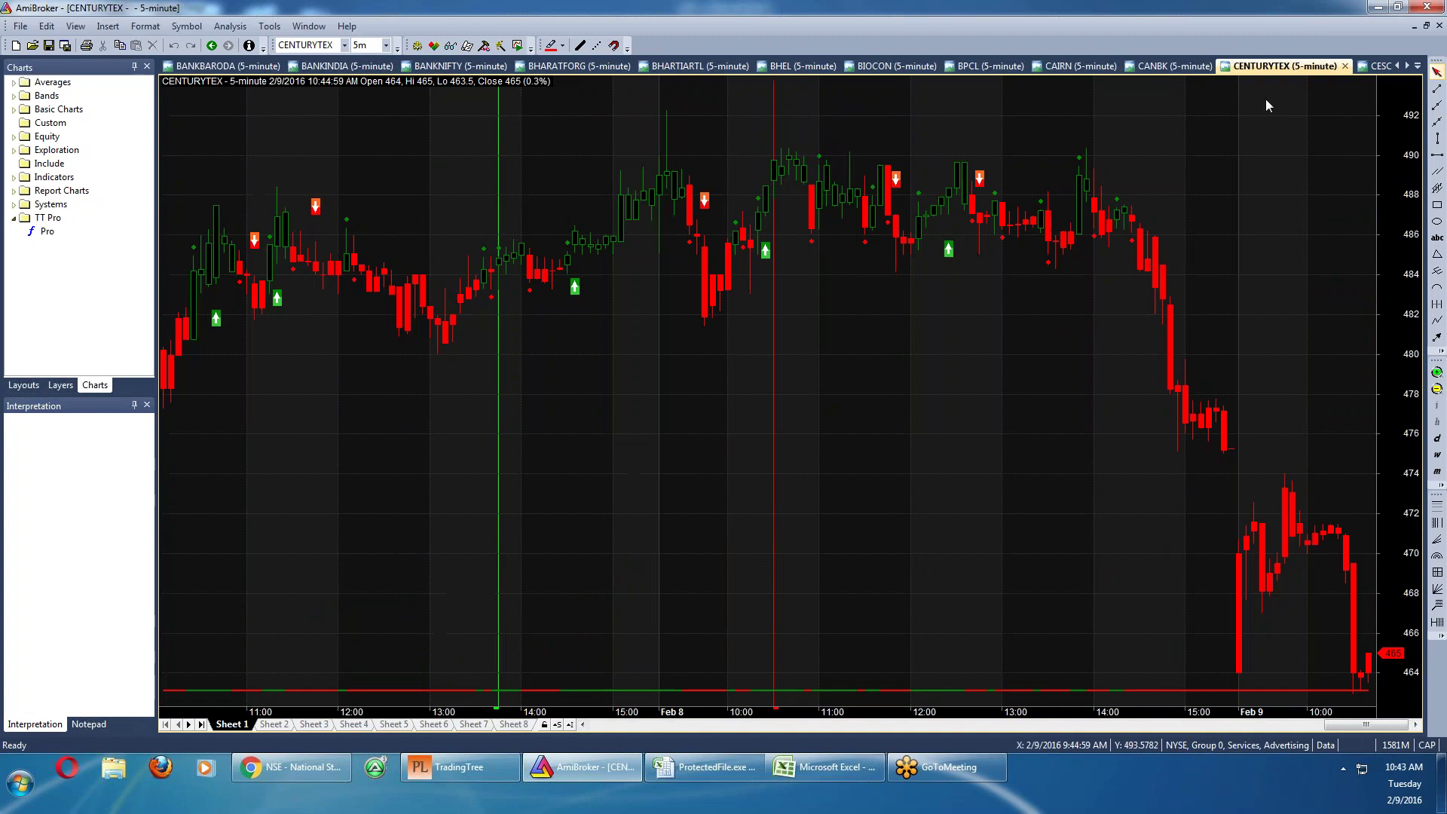
pyautogui.click(1249, 177)
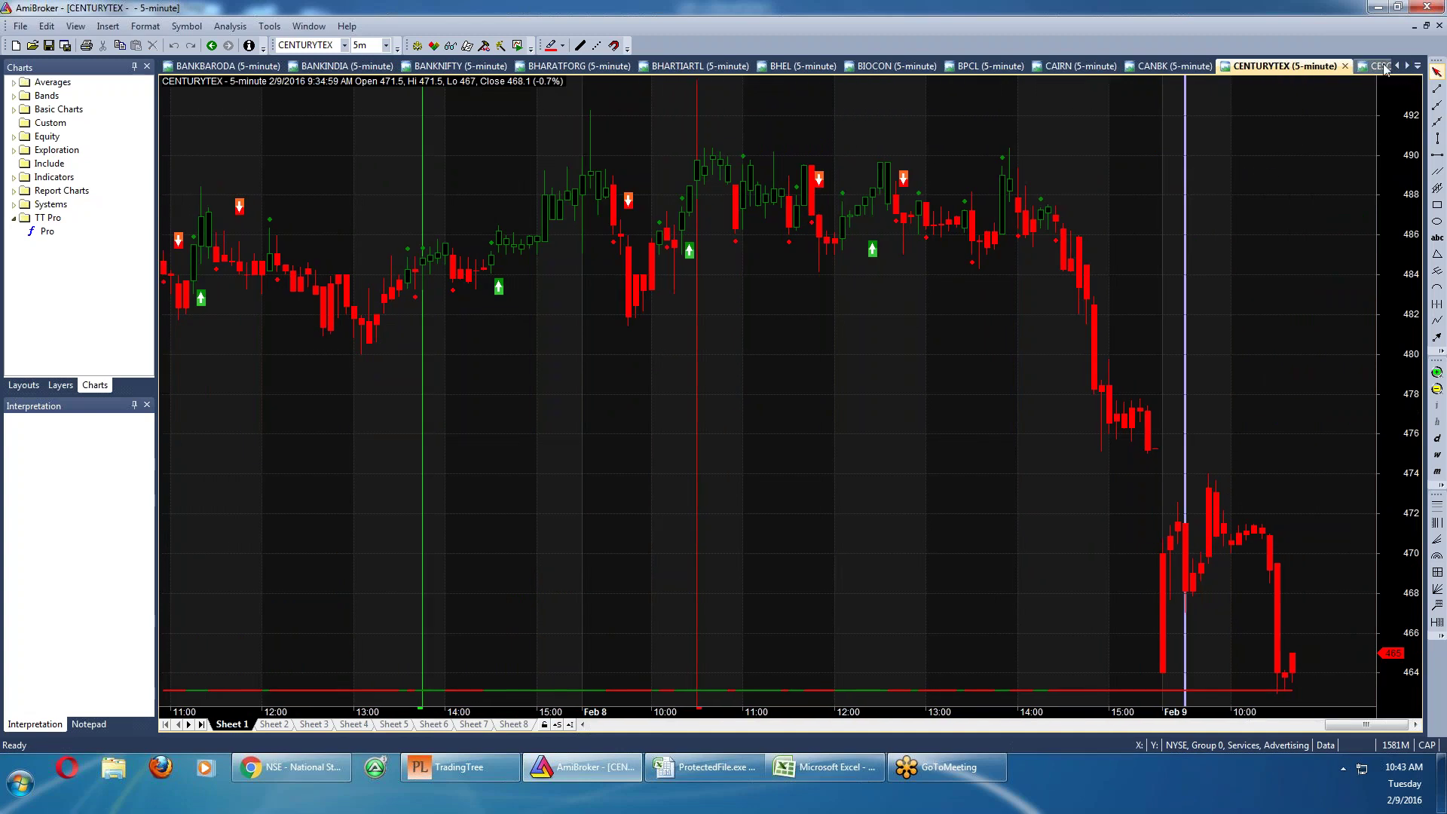
pyautogui.click(1384, 67)
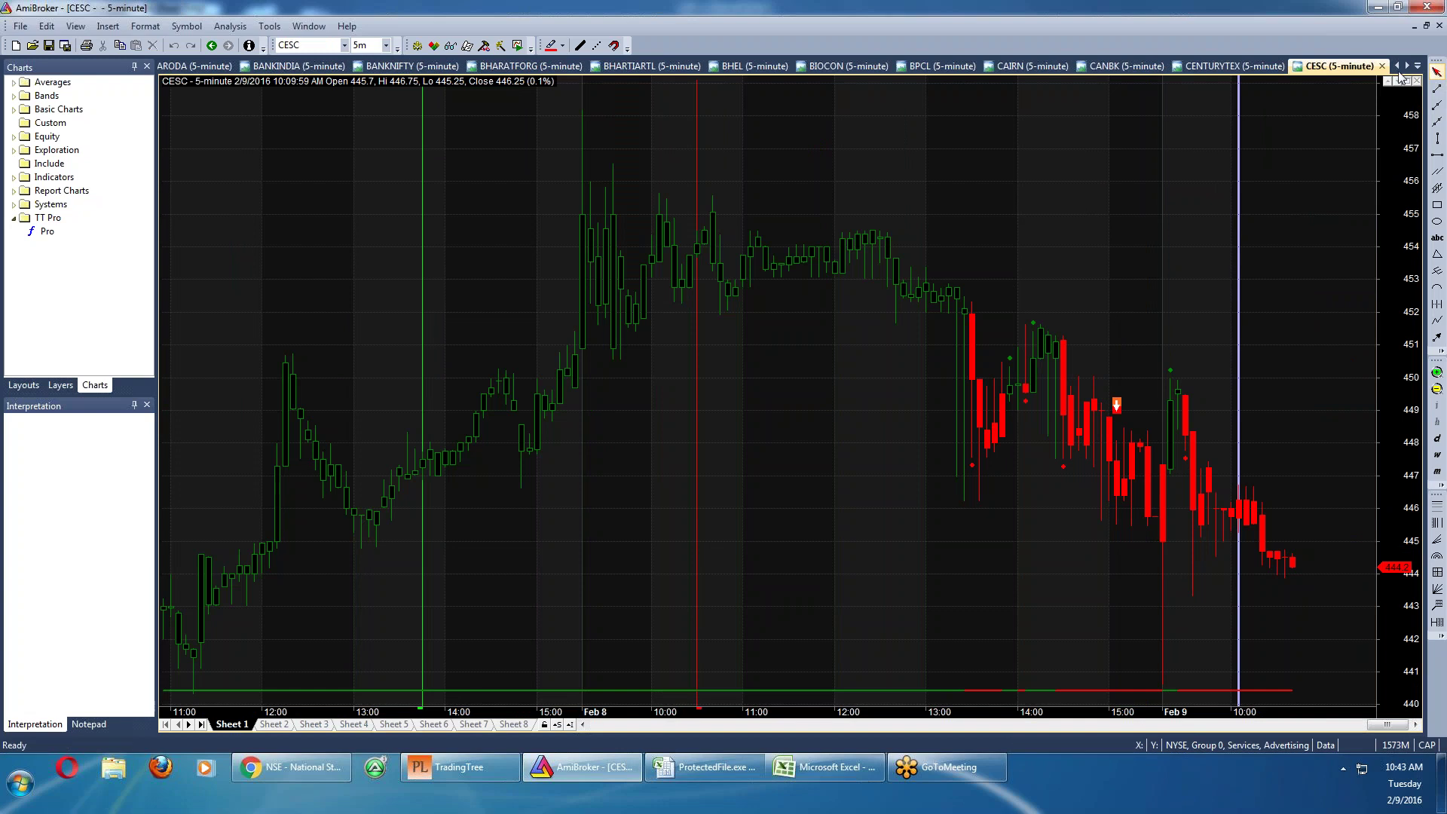
# Open the ACC 5-minute chart from the list of open charts and examine its latest bars
pyautogui.click(1417, 67)
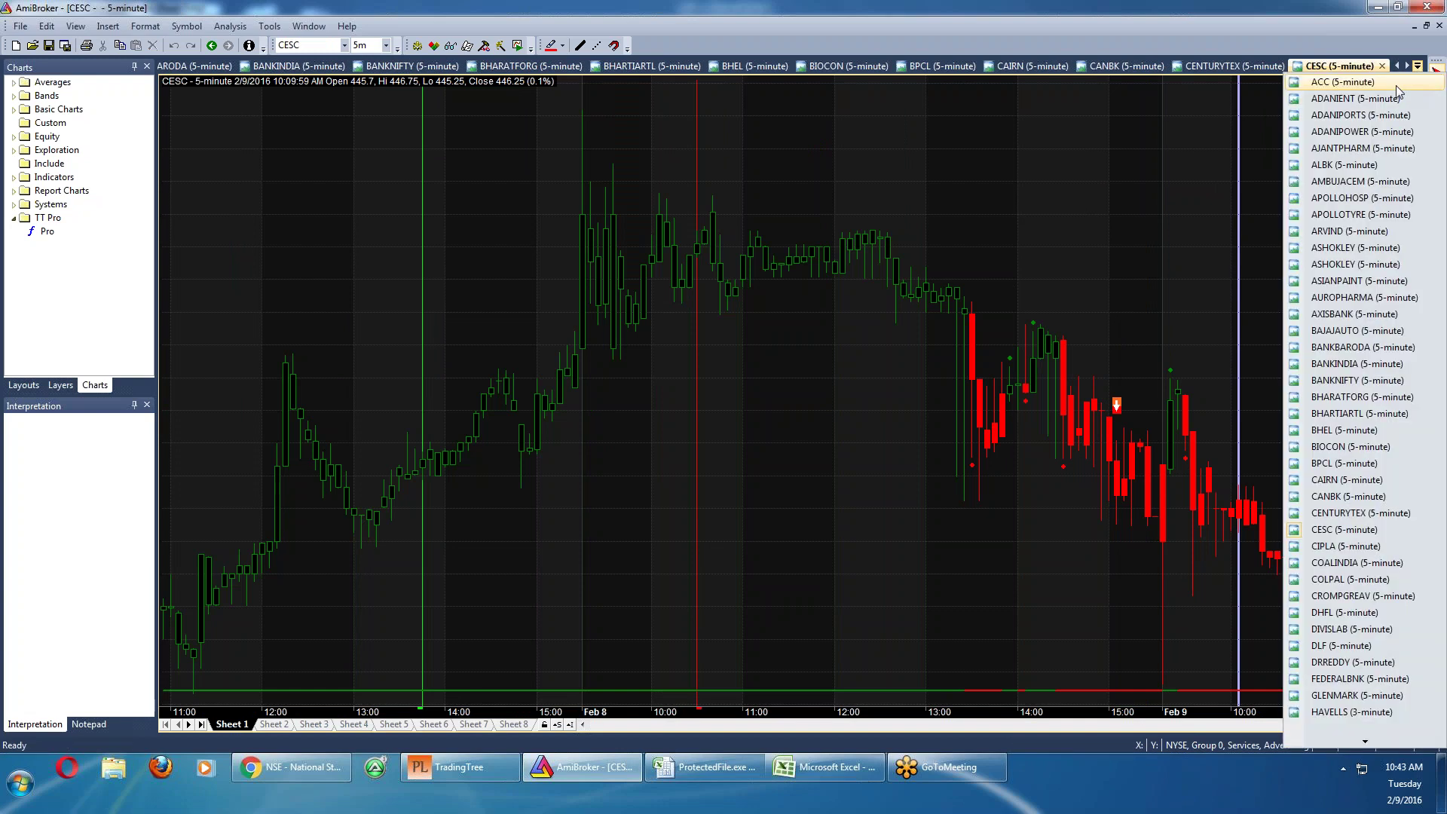
pyautogui.click(1394, 83)
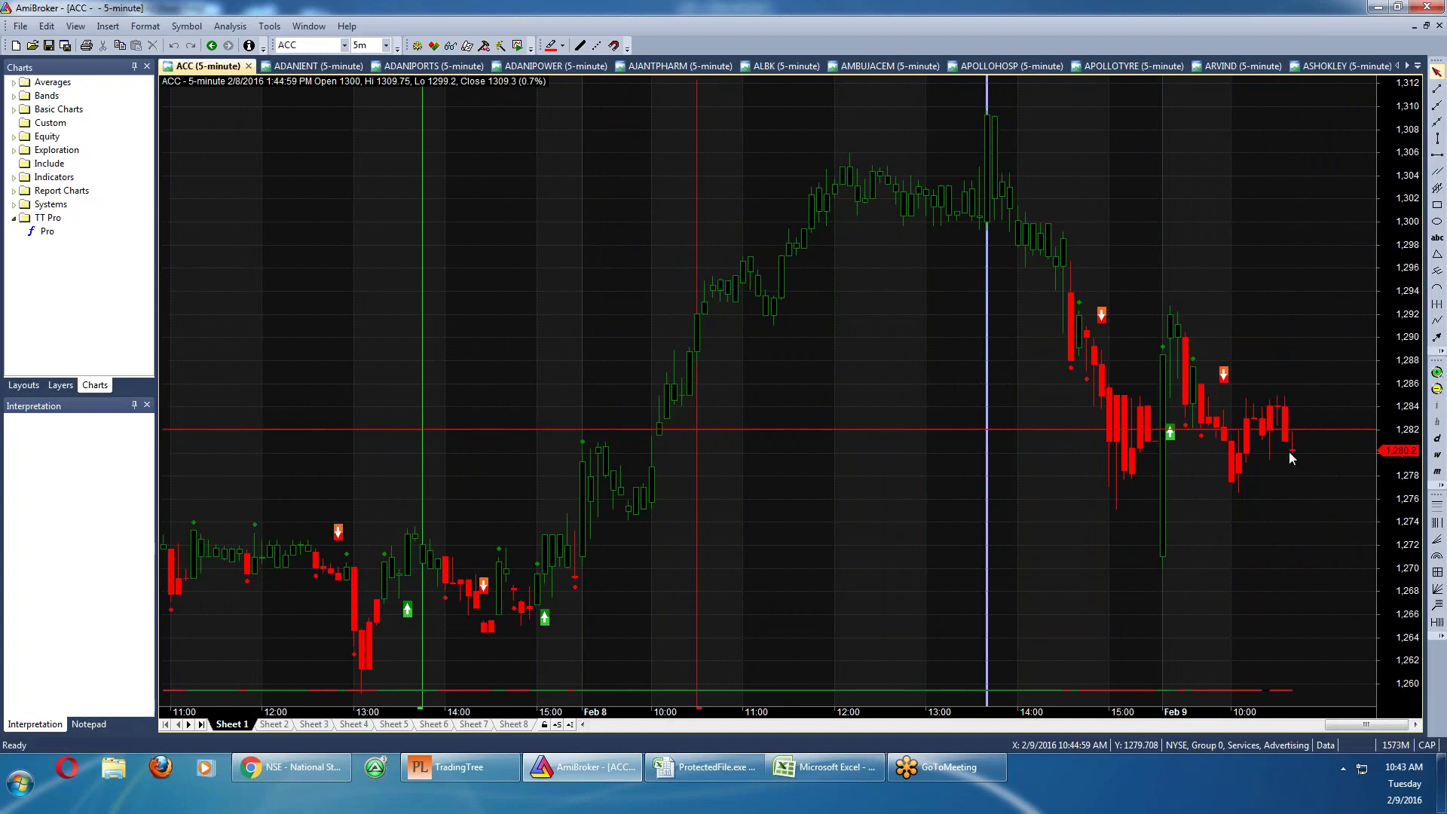
pyautogui.moveTo(1213, 445)
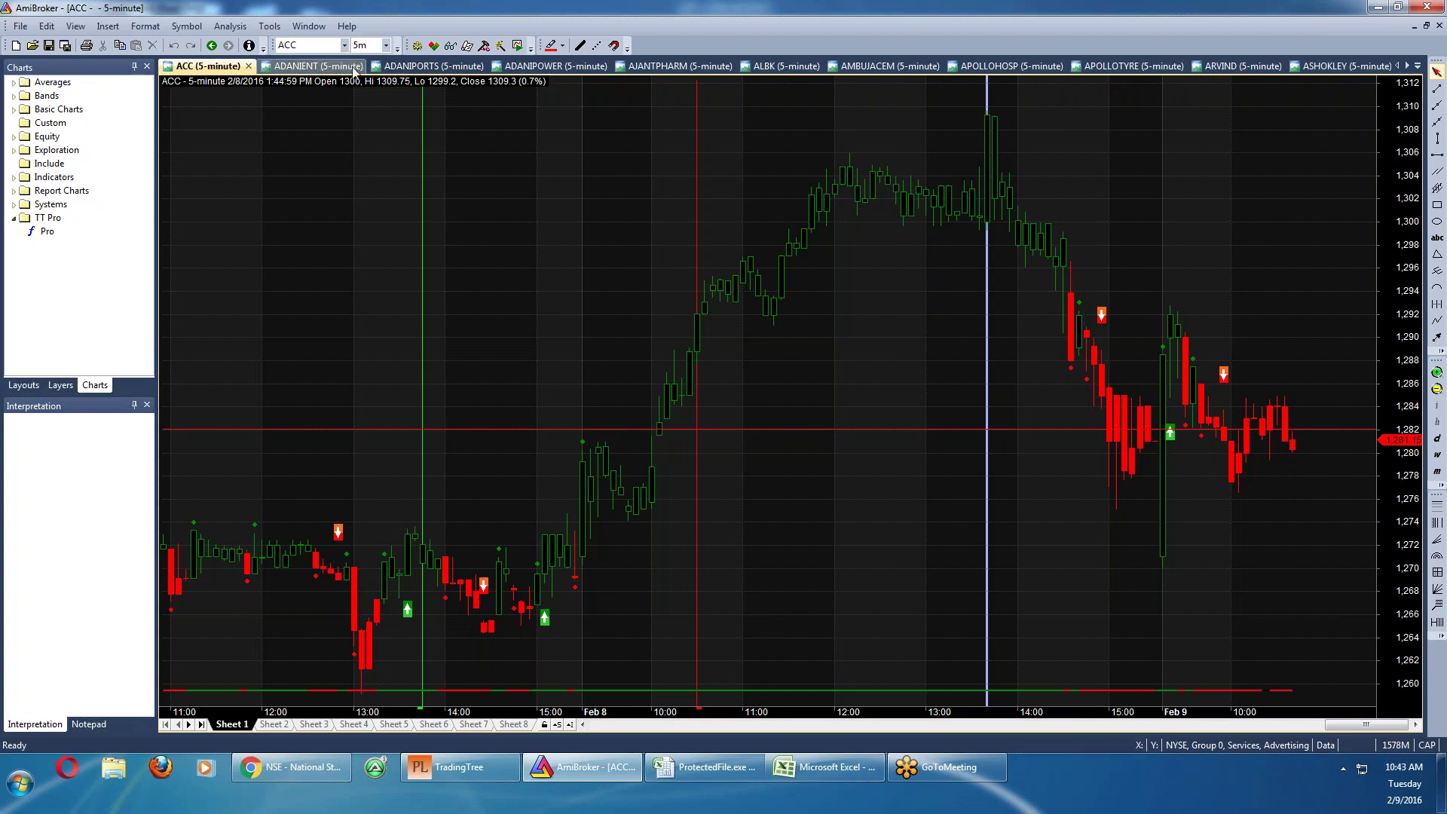
# On the ADANIENT 5-minute chart, draw a horizontal line at about 73.12, then view its properties and close them without changes
pyautogui.click(309, 65)
pyautogui.moveTo(446, 175)
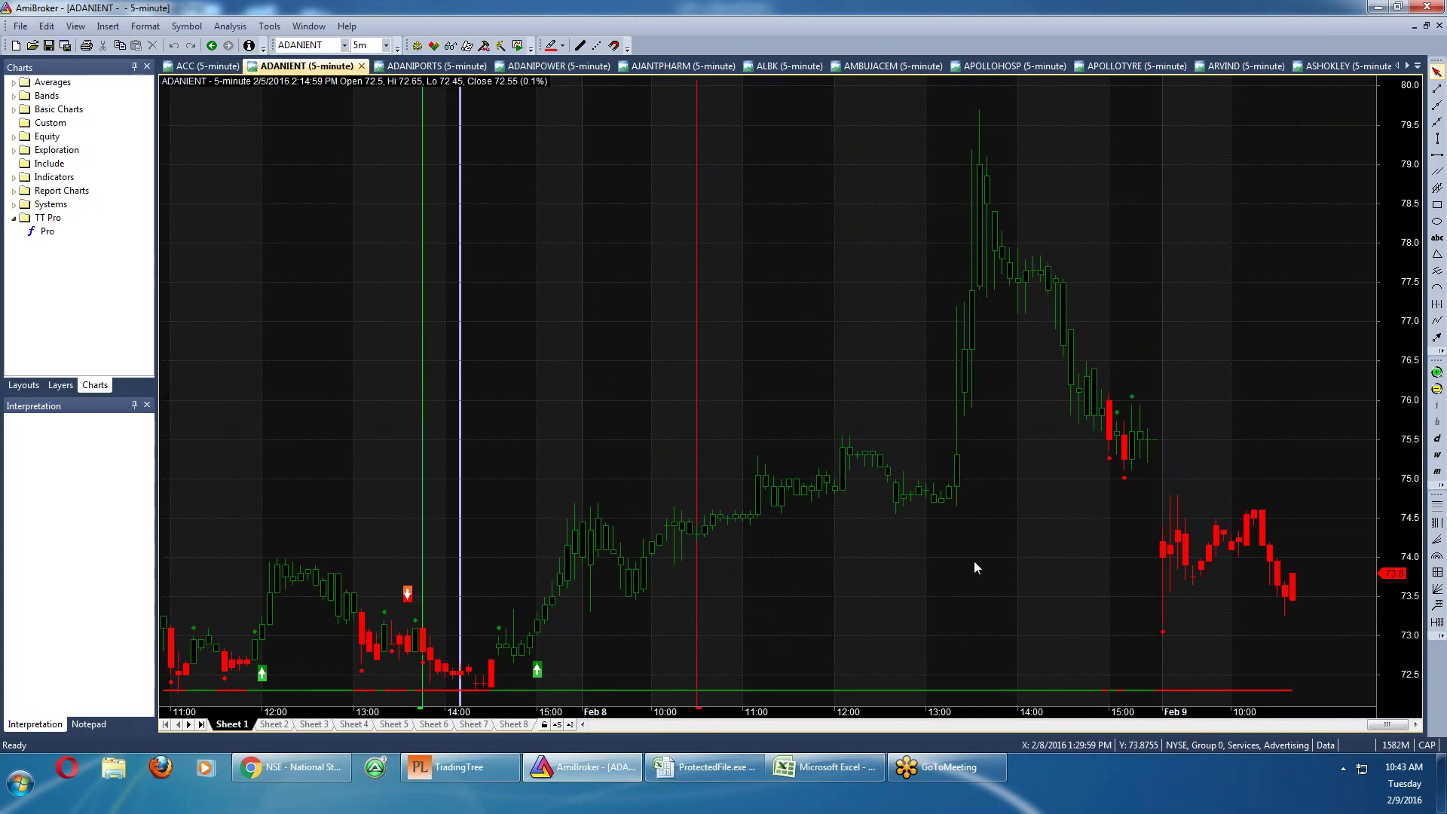
pyautogui.click(1437, 153)
pyautogui.click(1169, 626)
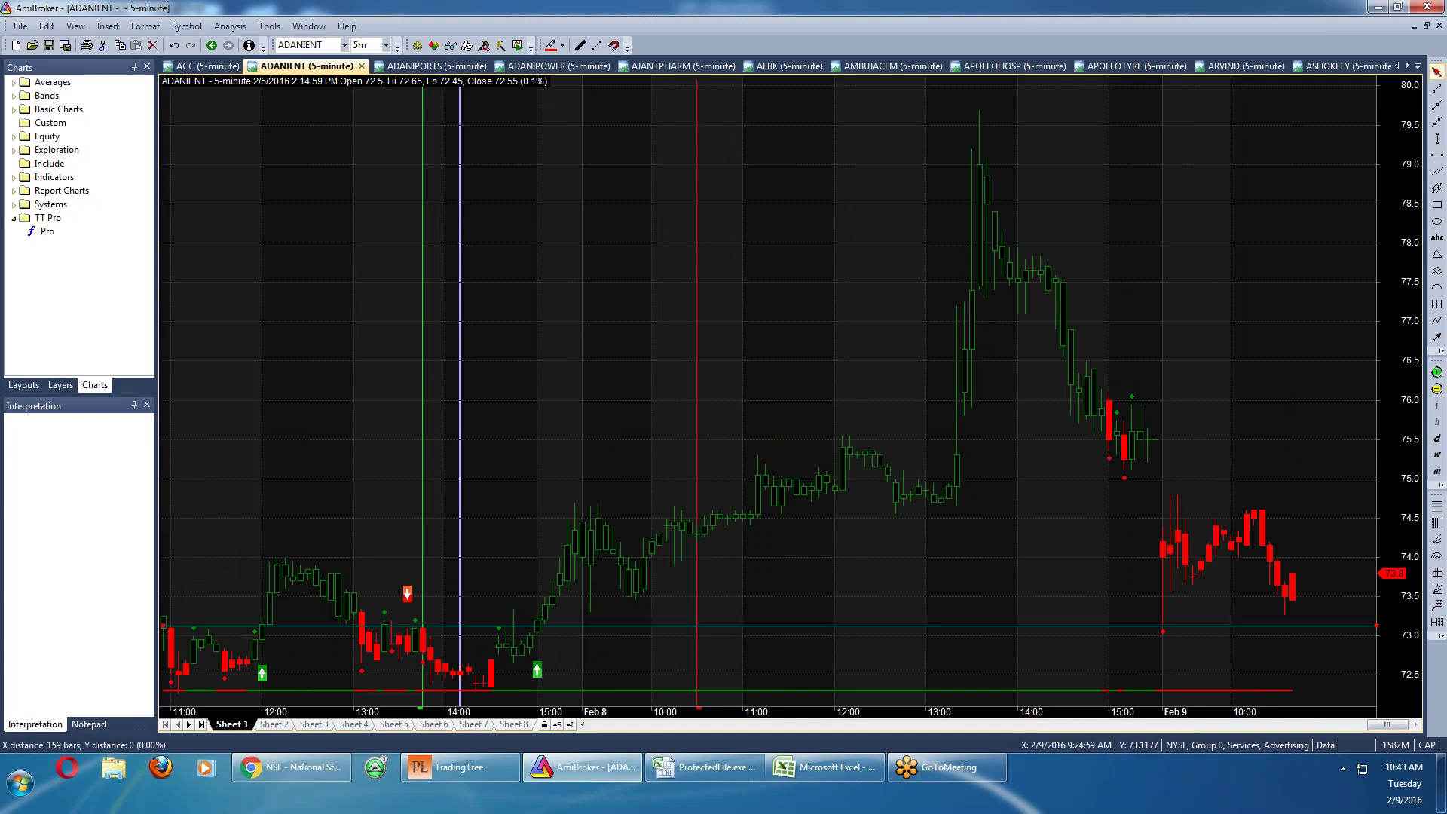
pyautogui.doubleClick(1170, 626)
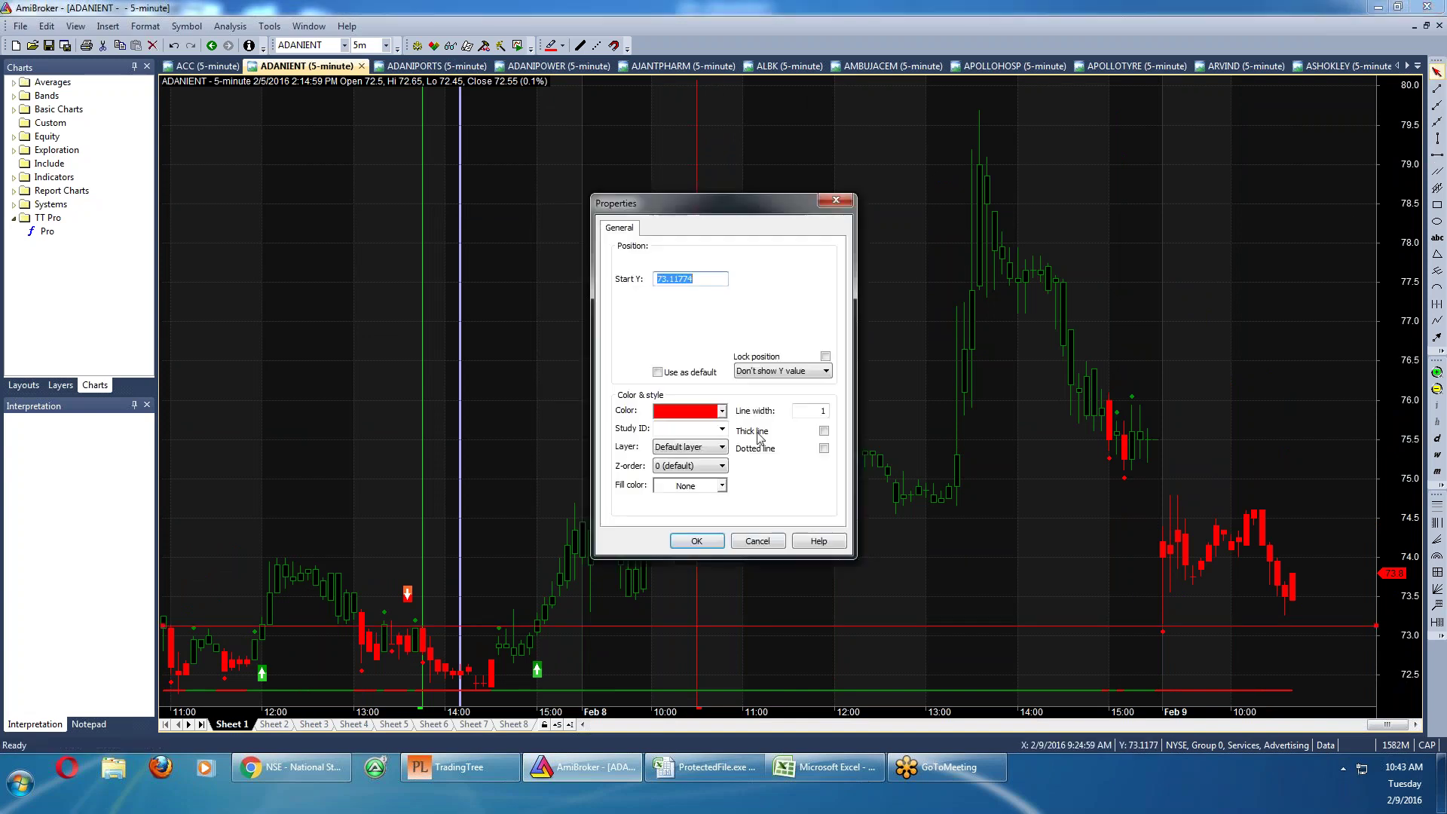
pyautogui.click(735, 542)
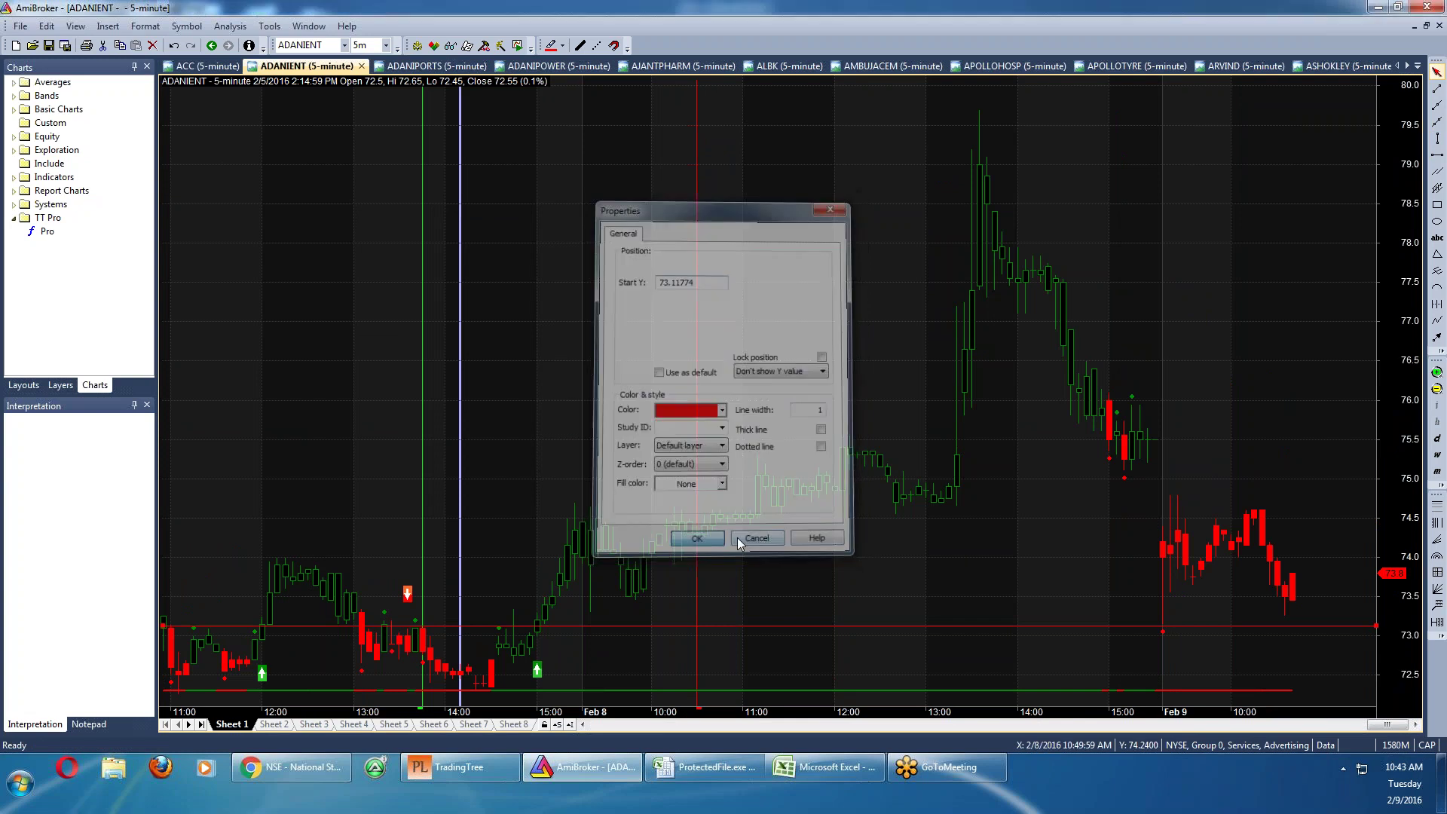
# Review the ADANIPORTS and ADANIPOWER 5-minute charts, selecting the Feb 8 bar at 1:39:59 PM on ADANIPOWER
pyautogui.click(453, 65)
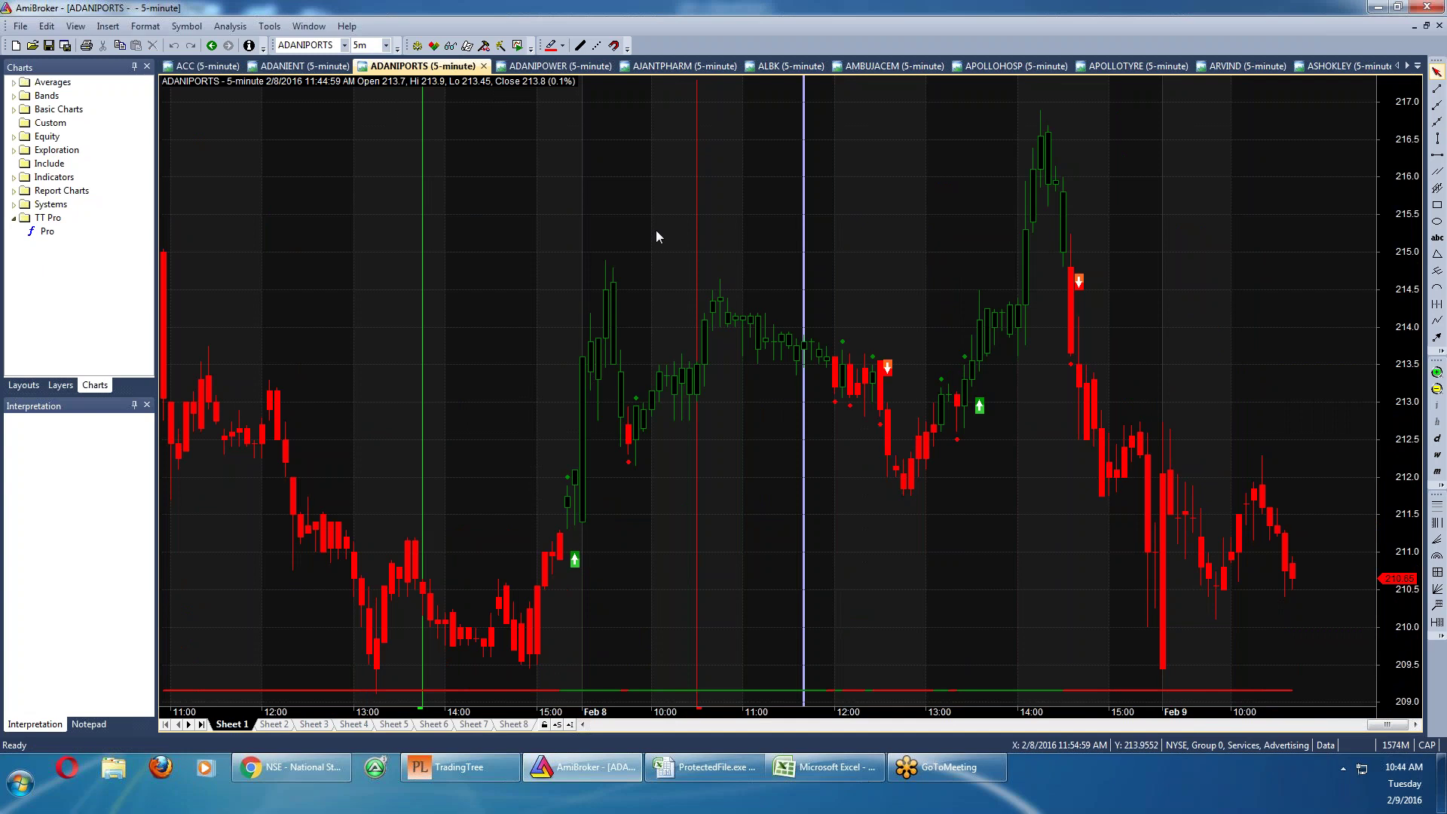
pyautogui.click(611, 67)
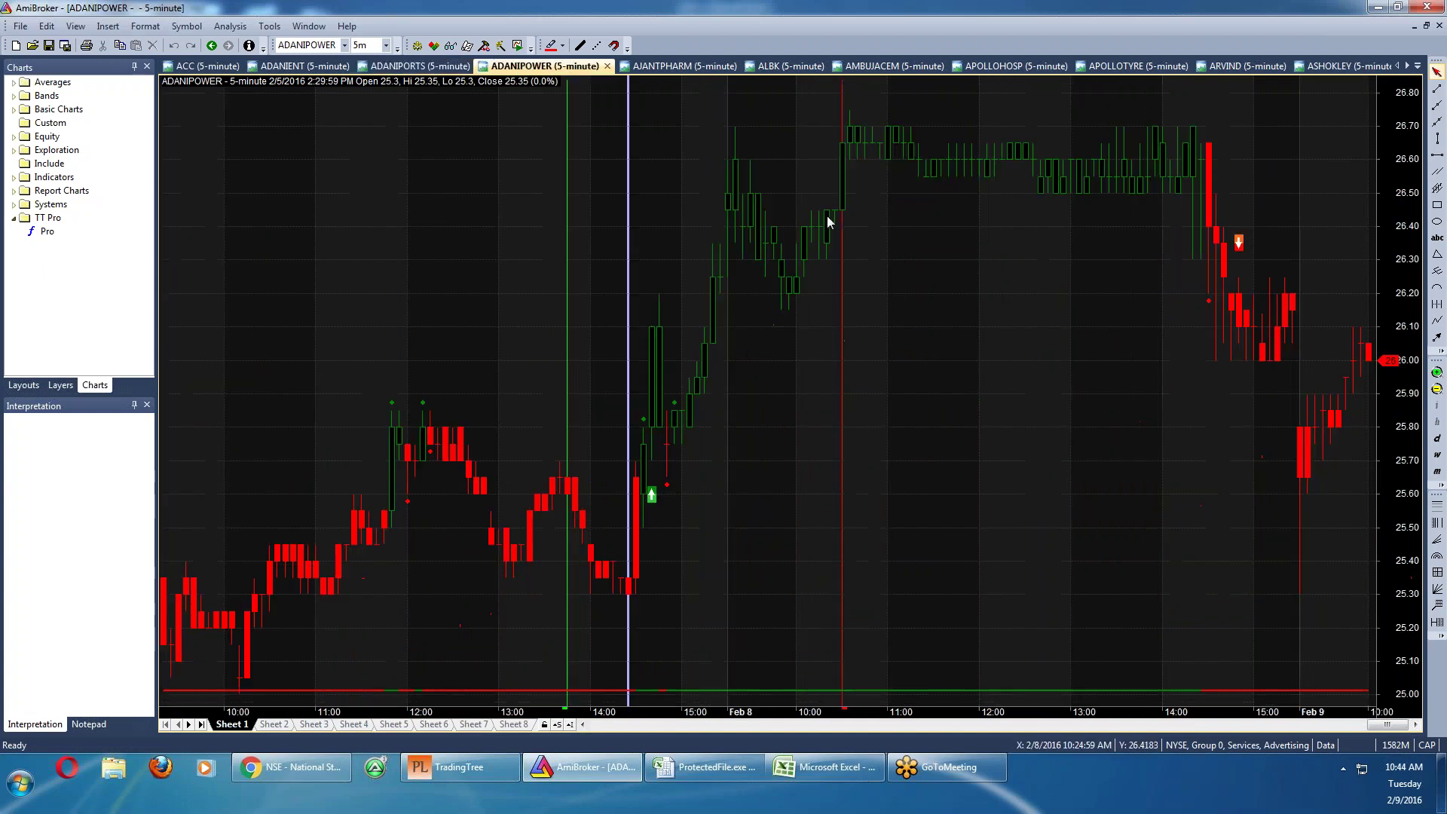
pyautogui.scroll(-3, 989, 313)
pyautogui.click(989, 313)
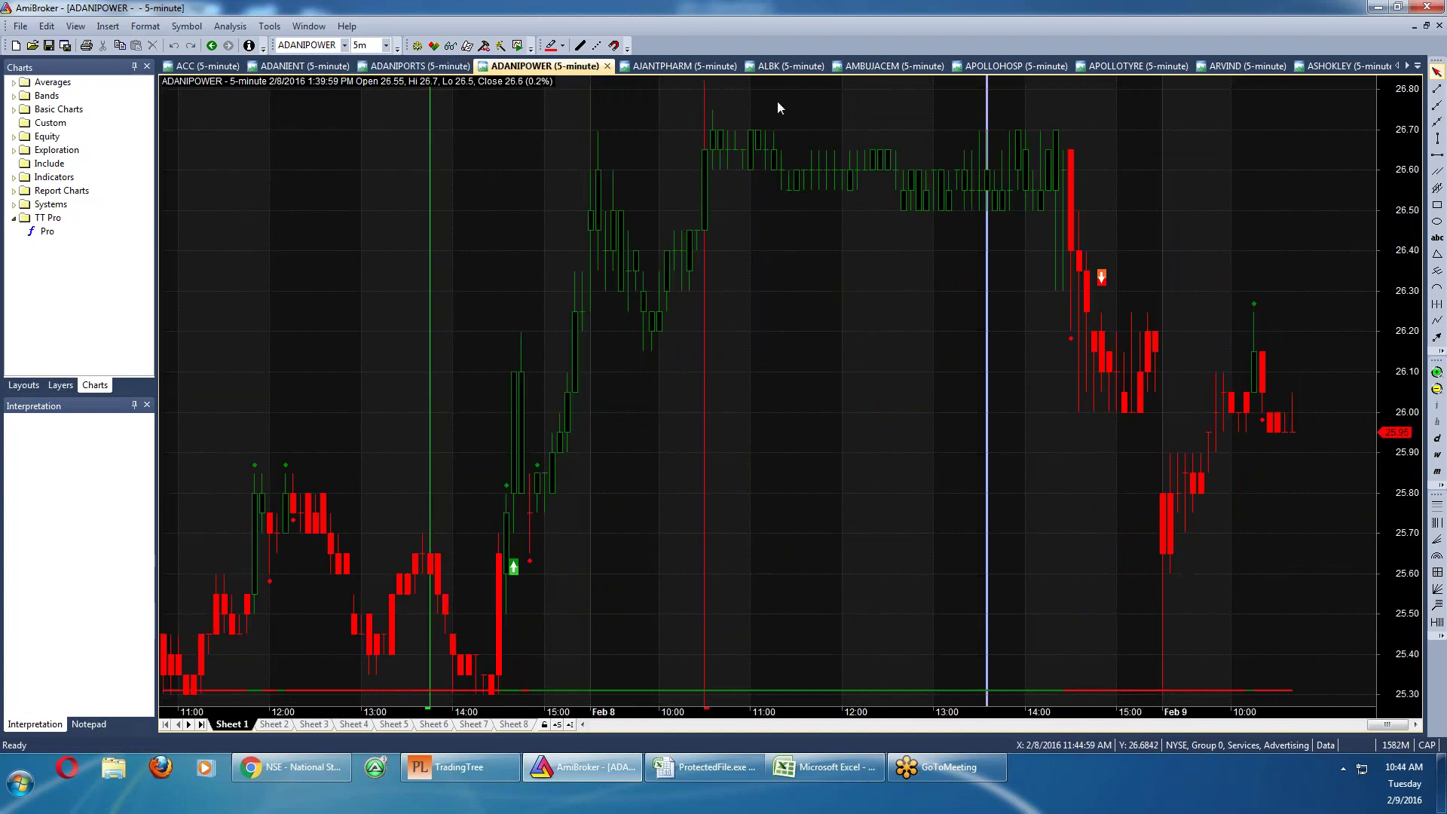
# Inspect the Feb 8 bars at 12:34:59 PM on the AJANTPHARM 5-minute chart and 3:19:59 PM on the ALBK chart
pyautogui.click(689, 66)
pyautogui.click(888, 188)
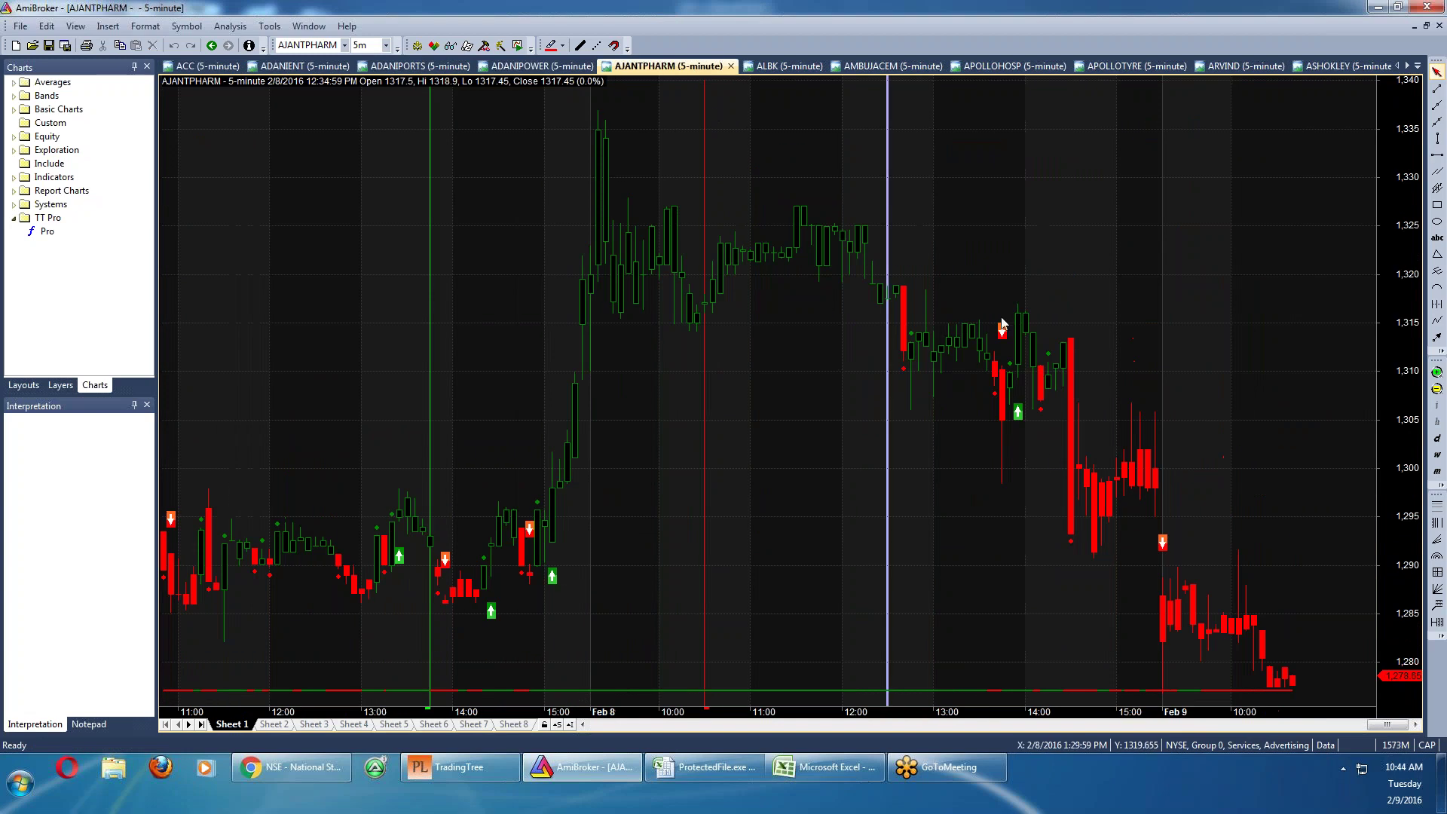
pyautogui.click(772, 66)
pyautogui.click(1133, 225)
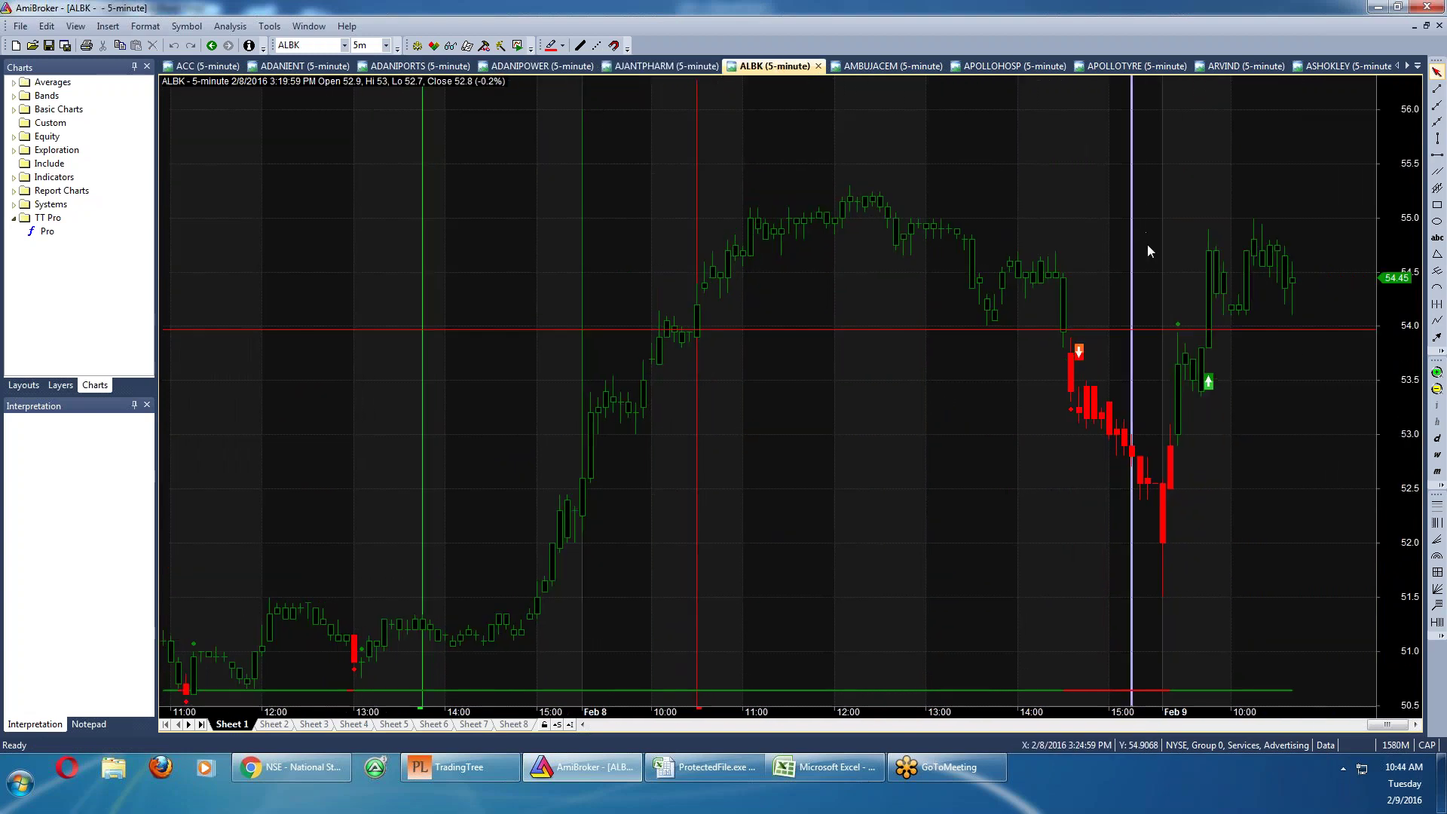
pyautogui.moveTo(1216, 338)
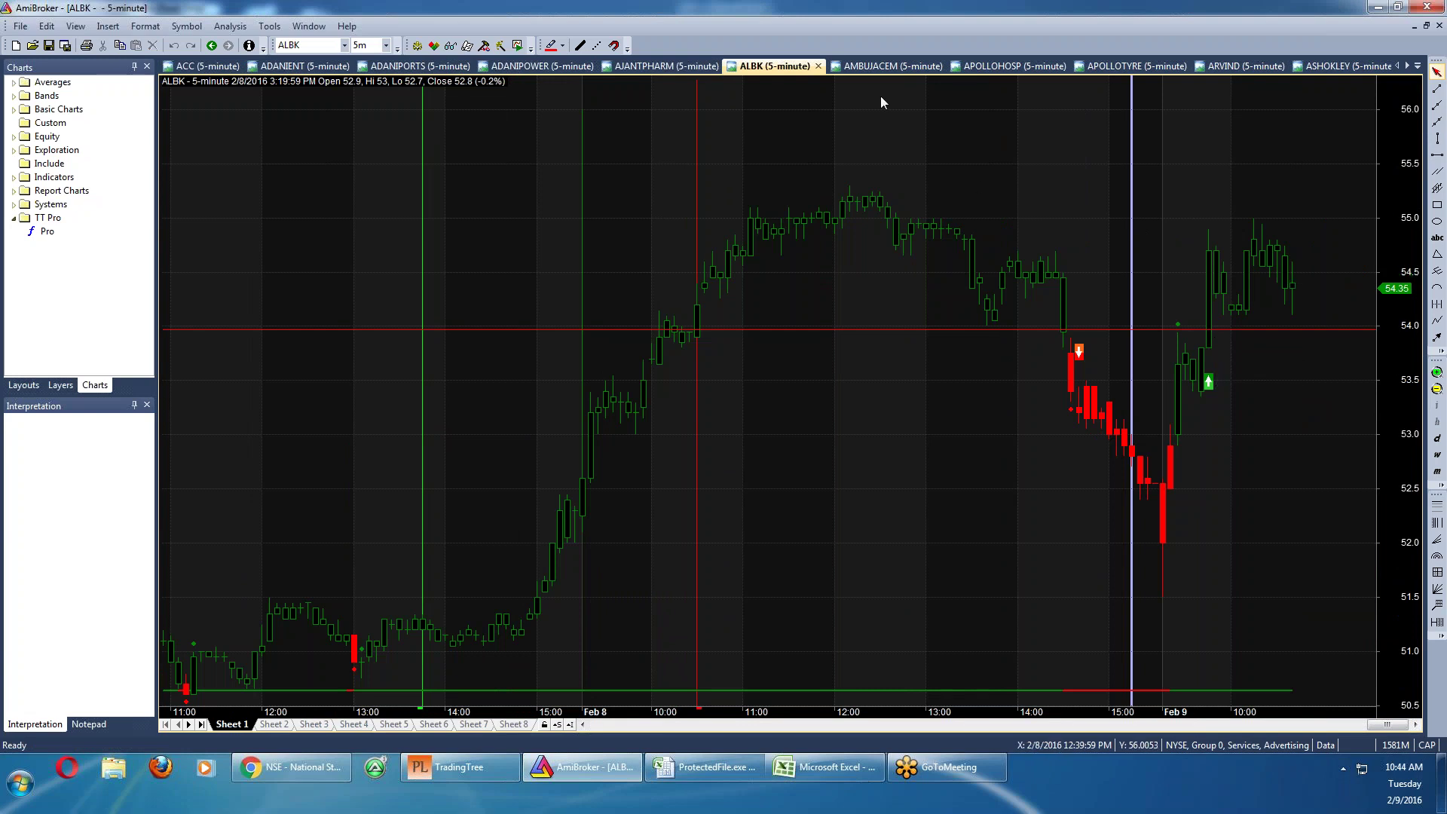
# Inspect the Feb 8 bars at 1:49:59 PM on the AMBUJACEM 5-minute chart and 2:34:59 PM on the APOLLOHOSP chart
pyautogui.click(880, 71)
pyautogui.click(1004, 147)
pyautogui.click(1011, 67)
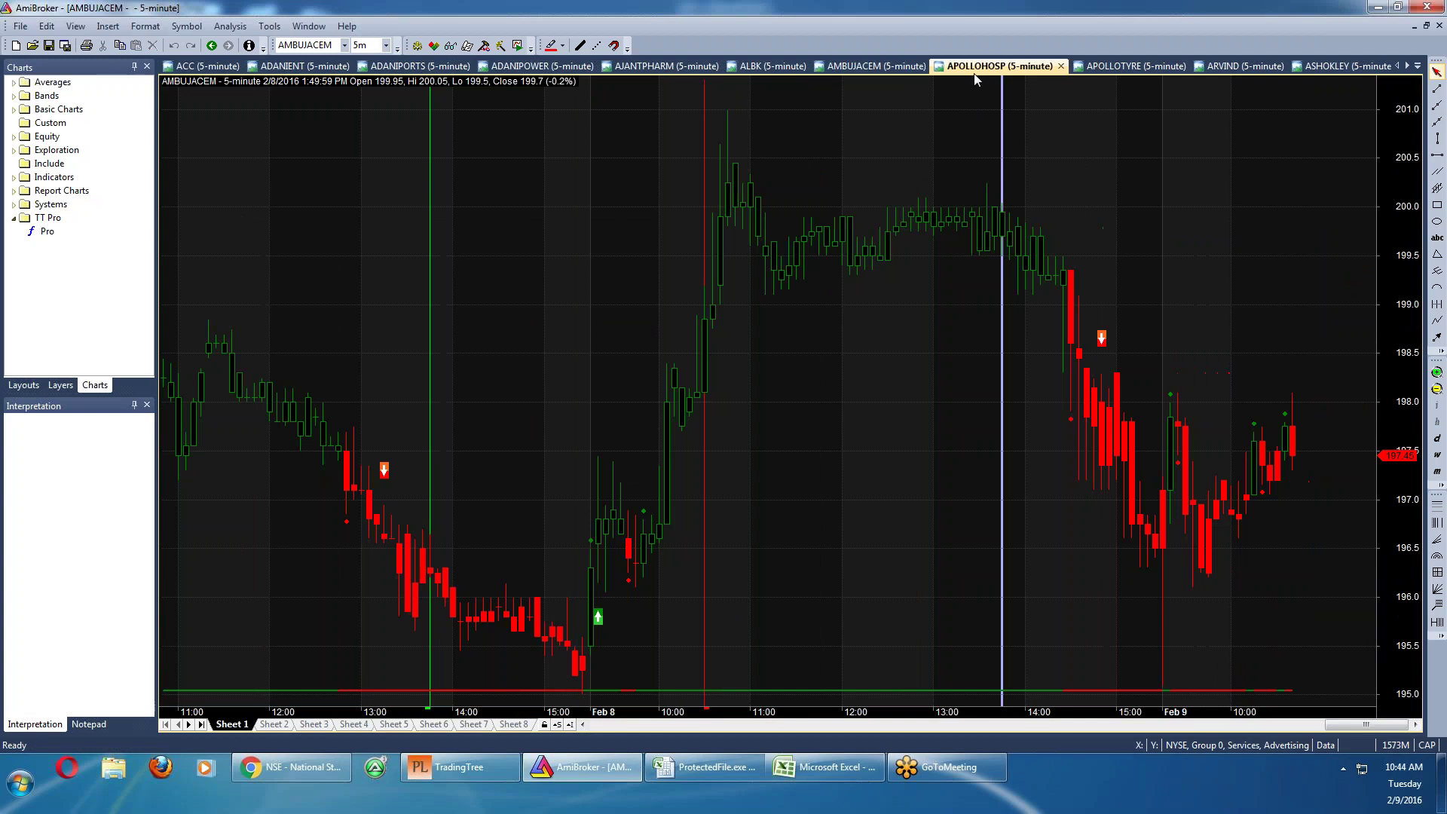
pyautogui.click(1062, 114)
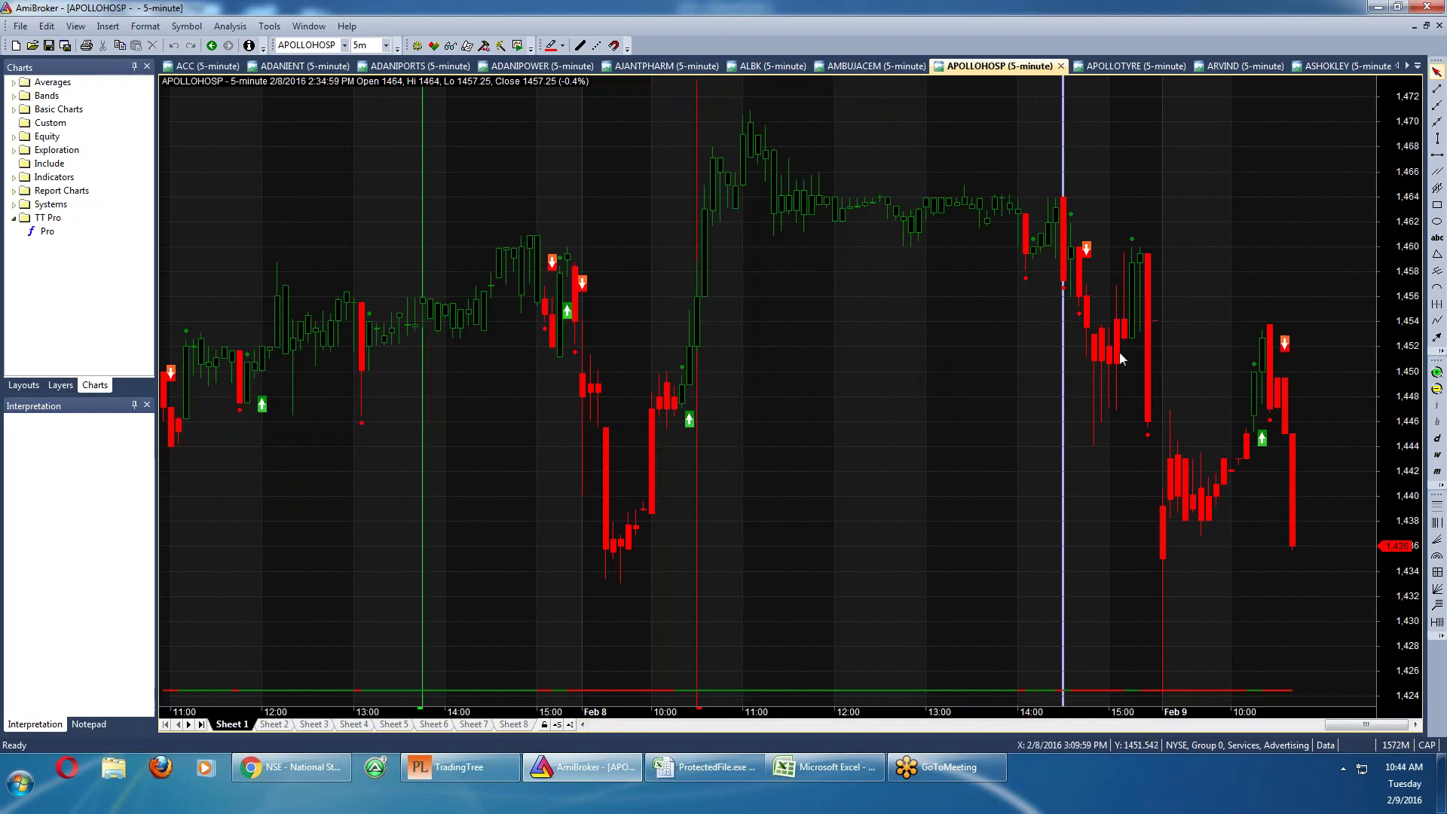
# Switch to the Excel watch list
pyautogui.click(679, 781)
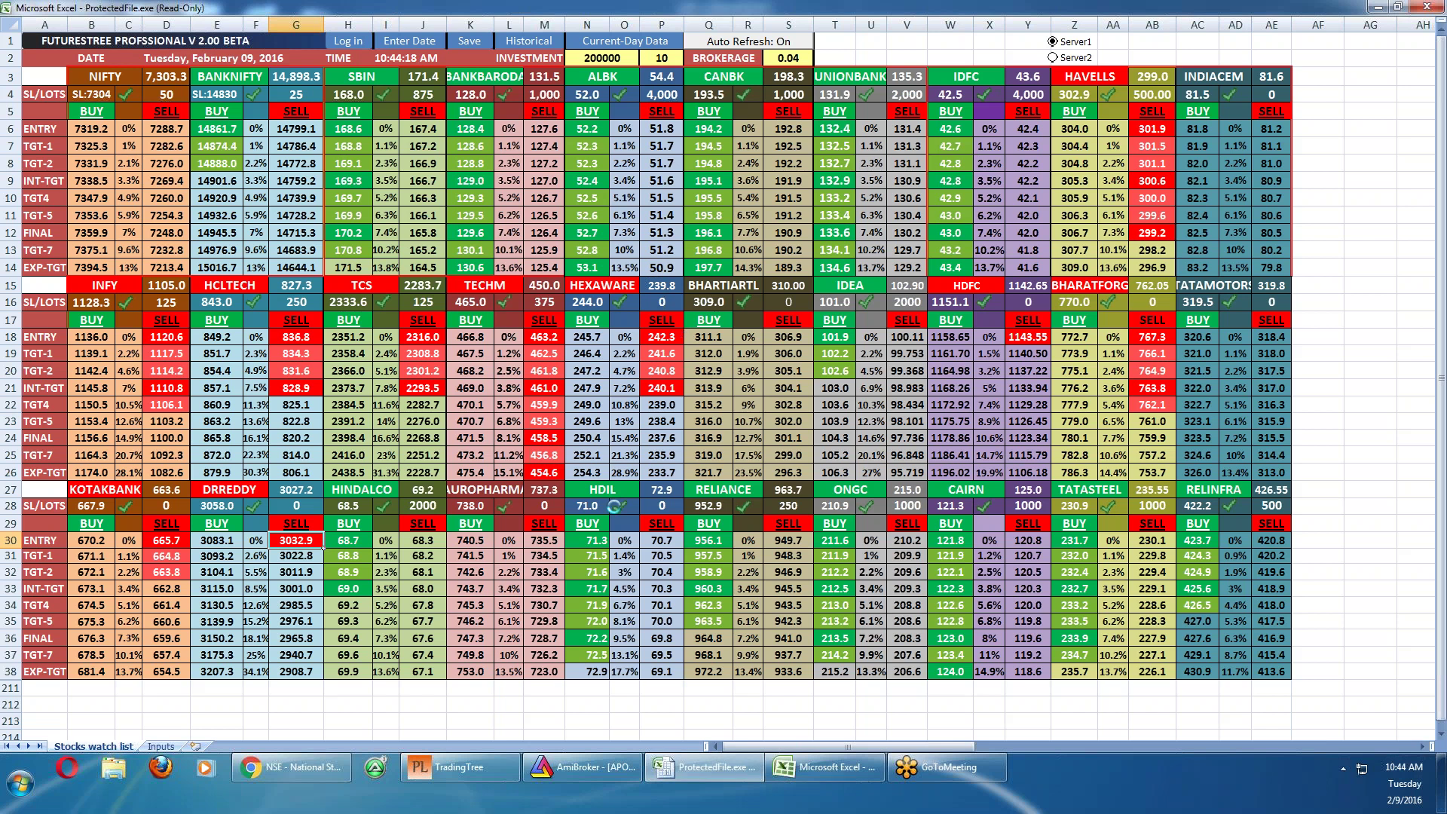